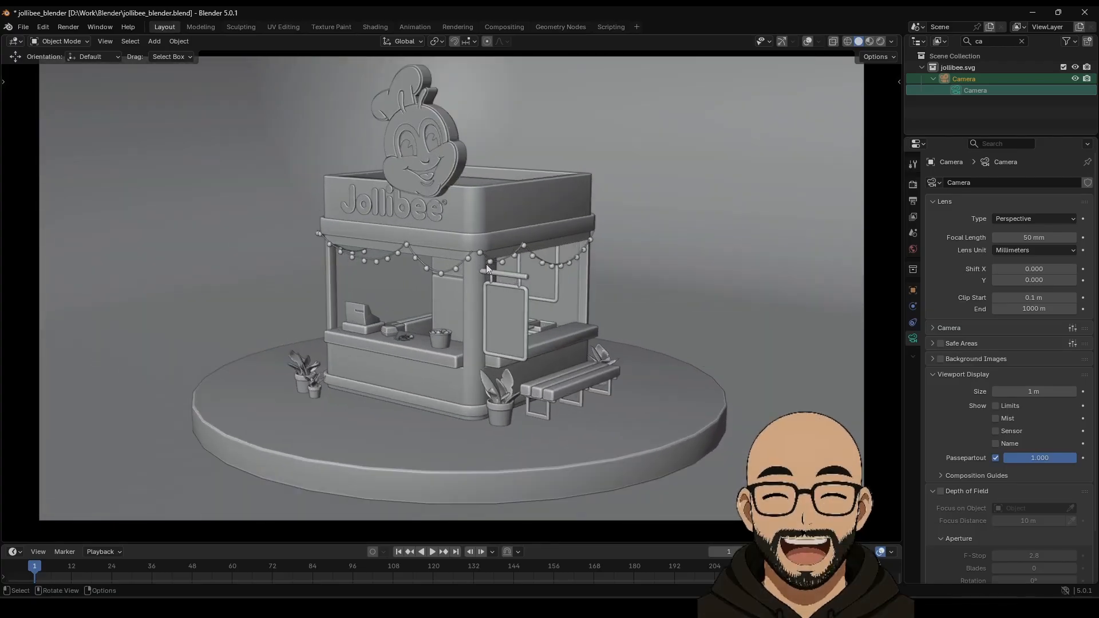
Preview the finished Jollibee kiosk scene in rendered shading and view its front side.
left_click(880, 43)
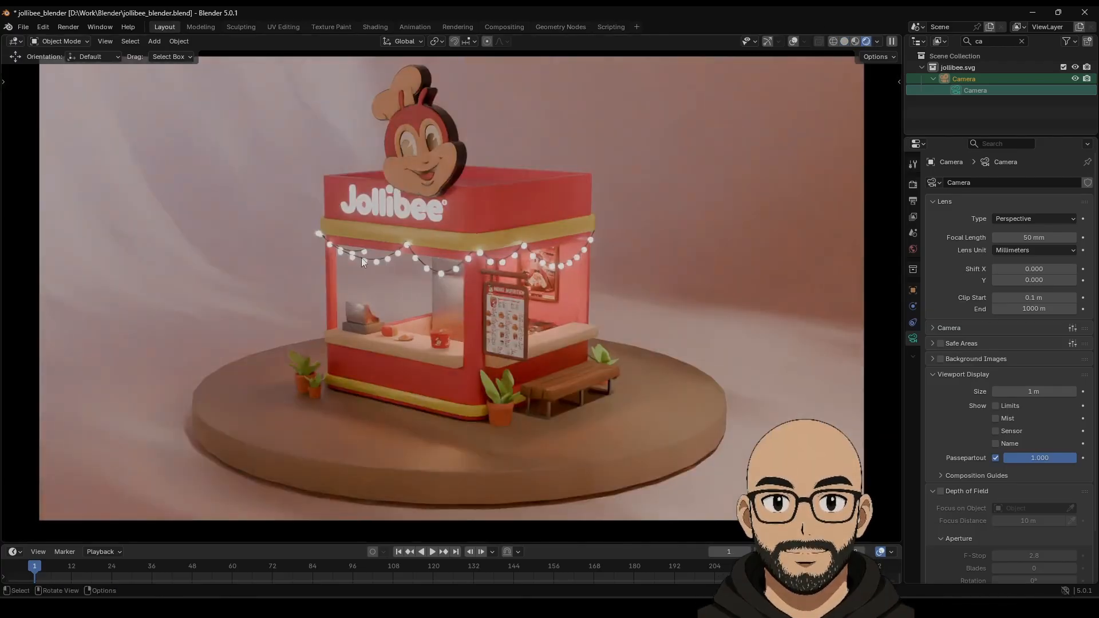
middle_click_drag(422, 314, 506, 327)
mouse_move(541, 370)
middle_mouse_down()
mouse_move(522, 367)
mouse_move(543, 378)
middle_mouse_up()
Set the camera's lens type to Orthographic and view the kiosk from several angles.
left_click(1024, 218)
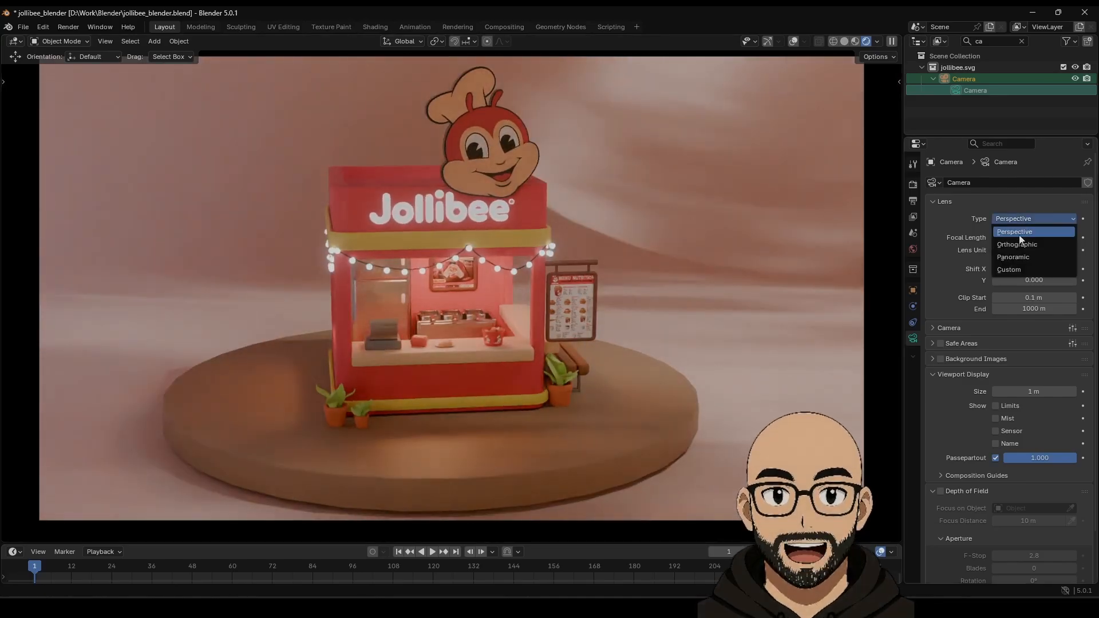
left_click(1018, 245)
middle_click_drag(419, 321, 472, 328)
key("ctrl+alt+KP_0")
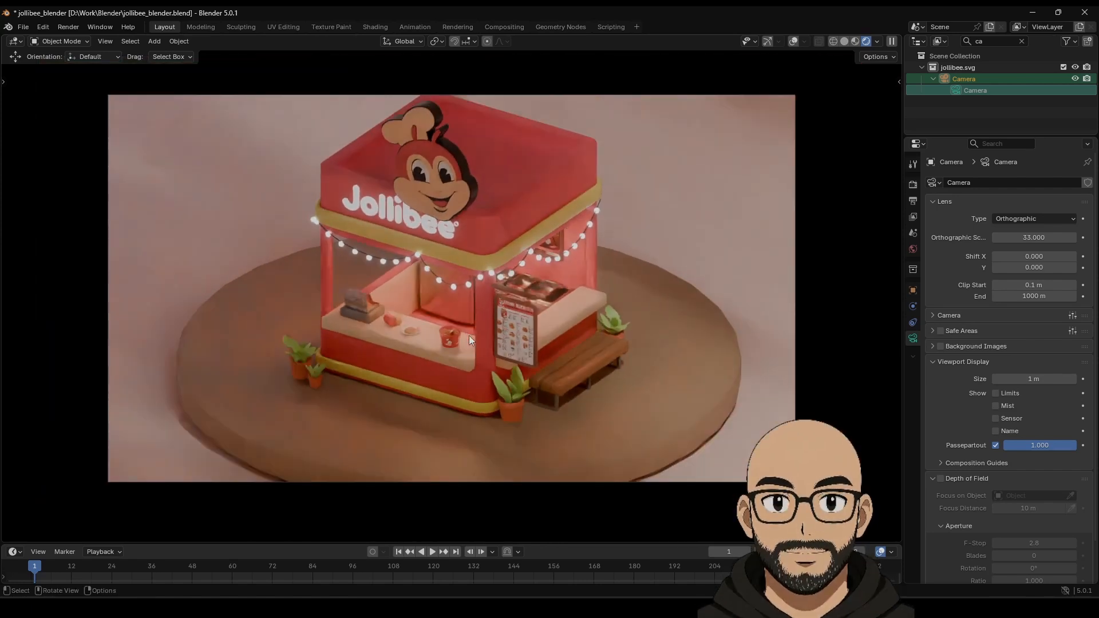
key("Home")
middle_click_drag(459, 382, 539, 345)
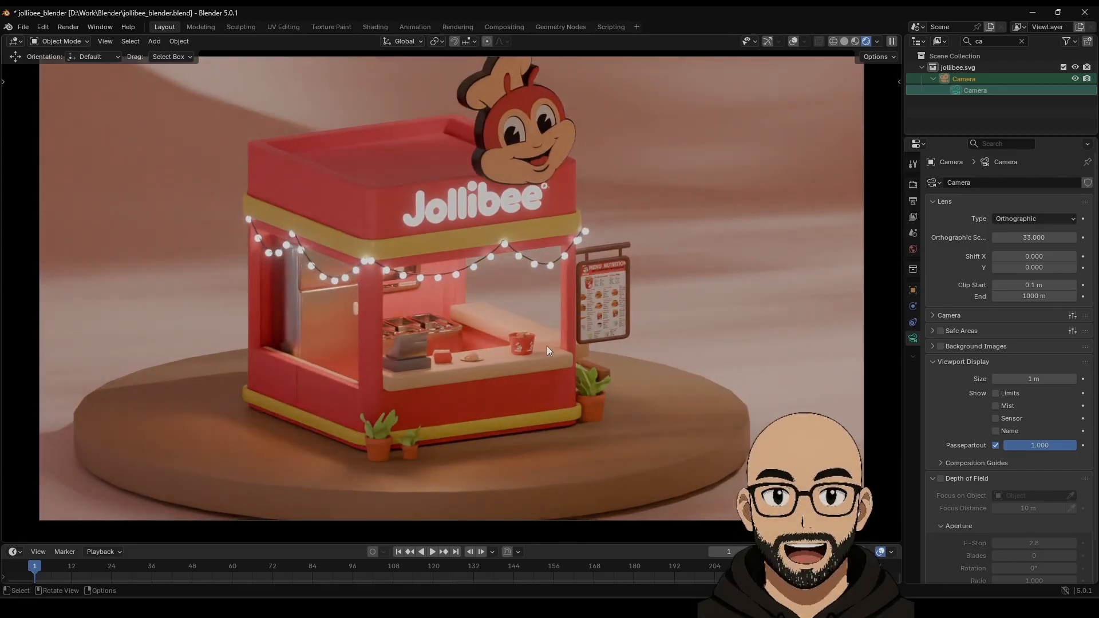
mouse_move(445, 336)
middle_mouse_down()
mouse_move(530, 332)
mouse_move(452, 331)
mouse_move(448, 341)
mouse_move(475, 331)
mouse_move(461, 345)
mouse_move(442, 338)
mouse_move(446, 349)
middle_mouse_up()
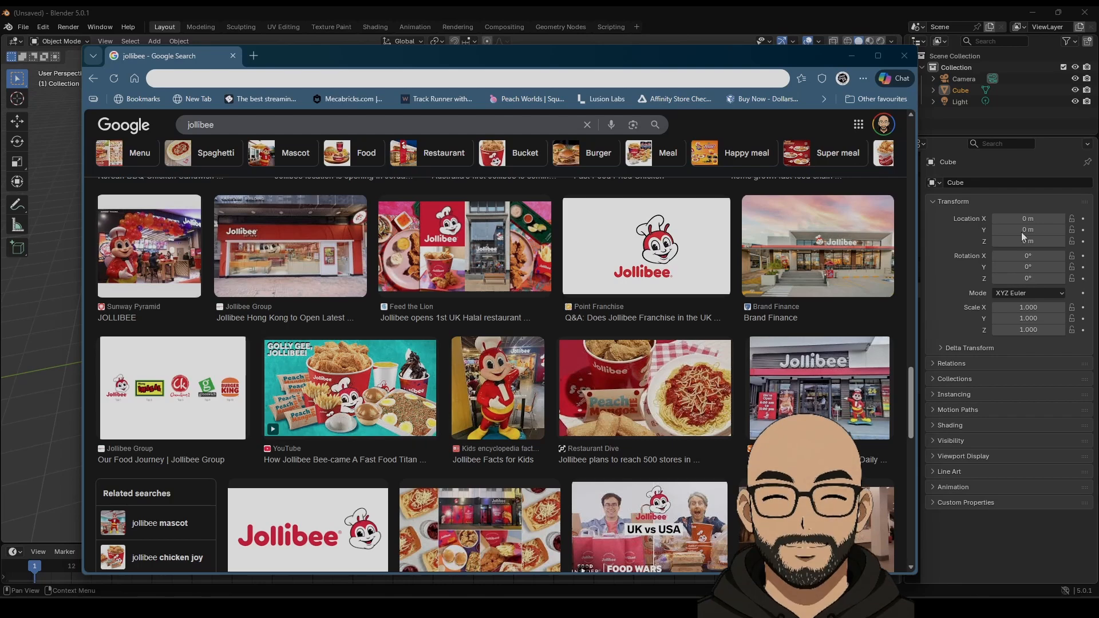
Switch to the browser and look through the general Jollibee image results for branding and food references.
scroll(182, 256, "up", 10)
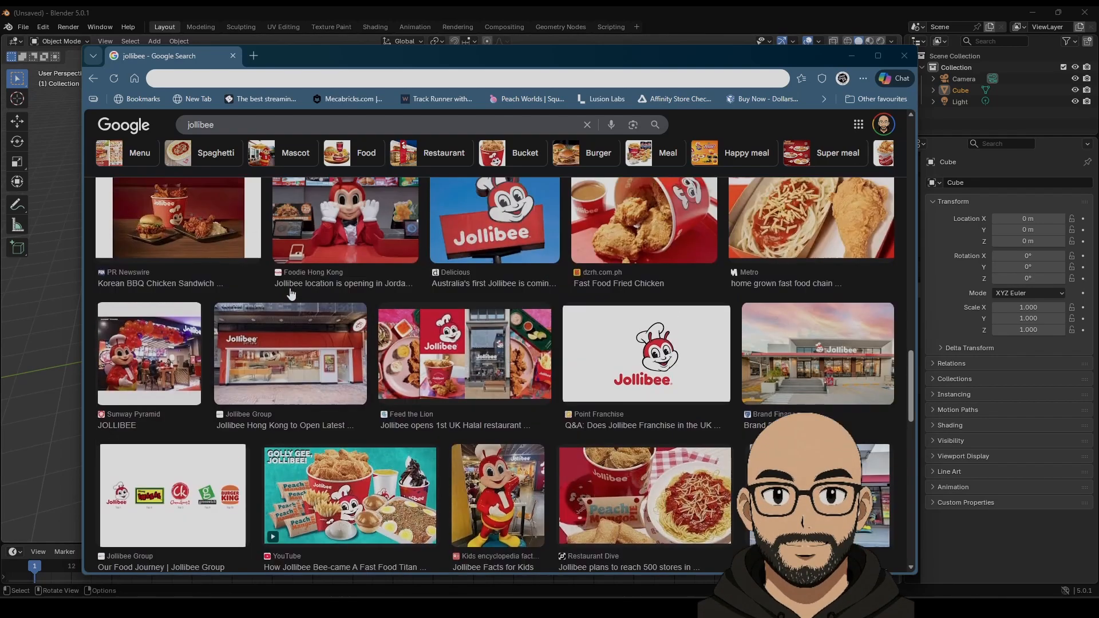
scroll(422, 349, "up", 10)
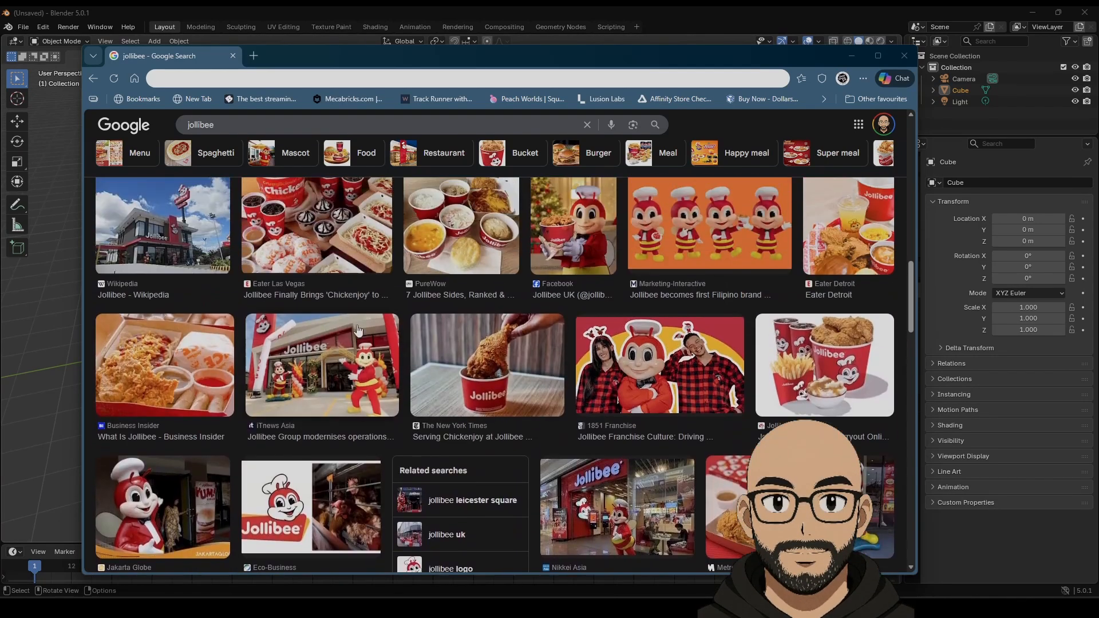
scroll(454, 304, "up", 5)
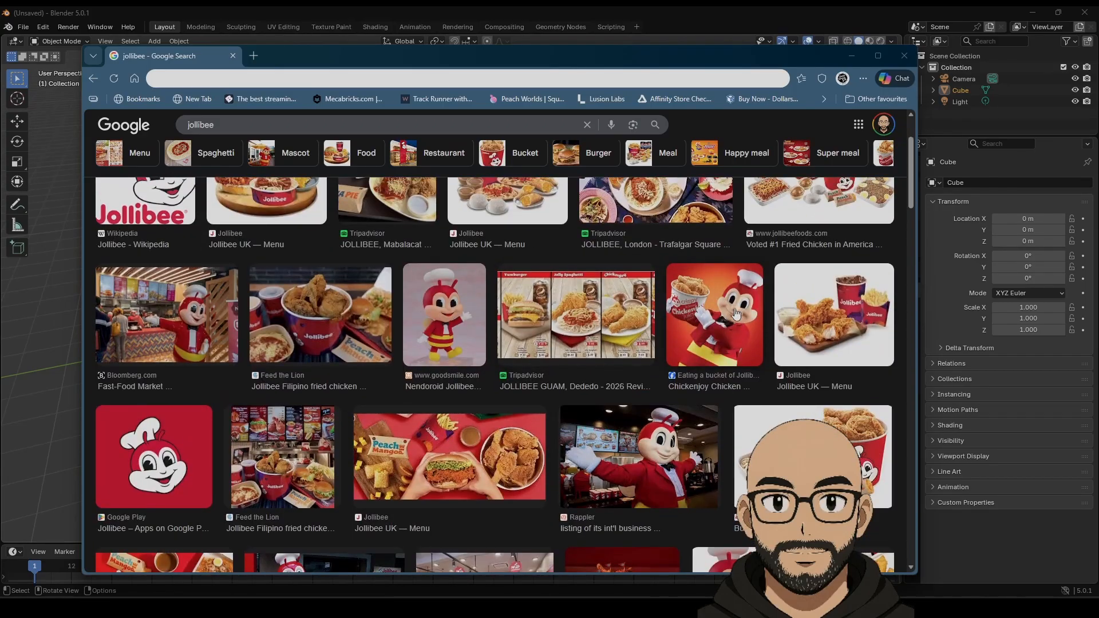
scroll(424, 353, "up", 3)
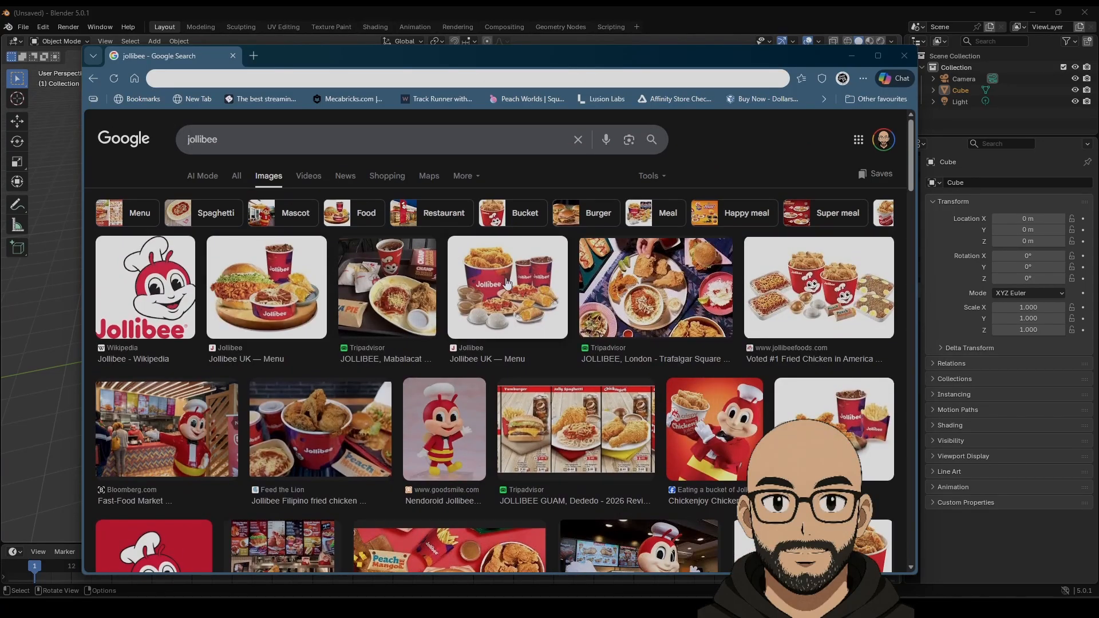
scroll(461, 297, "down", 2)
scroll(452, 275, "up", 2)
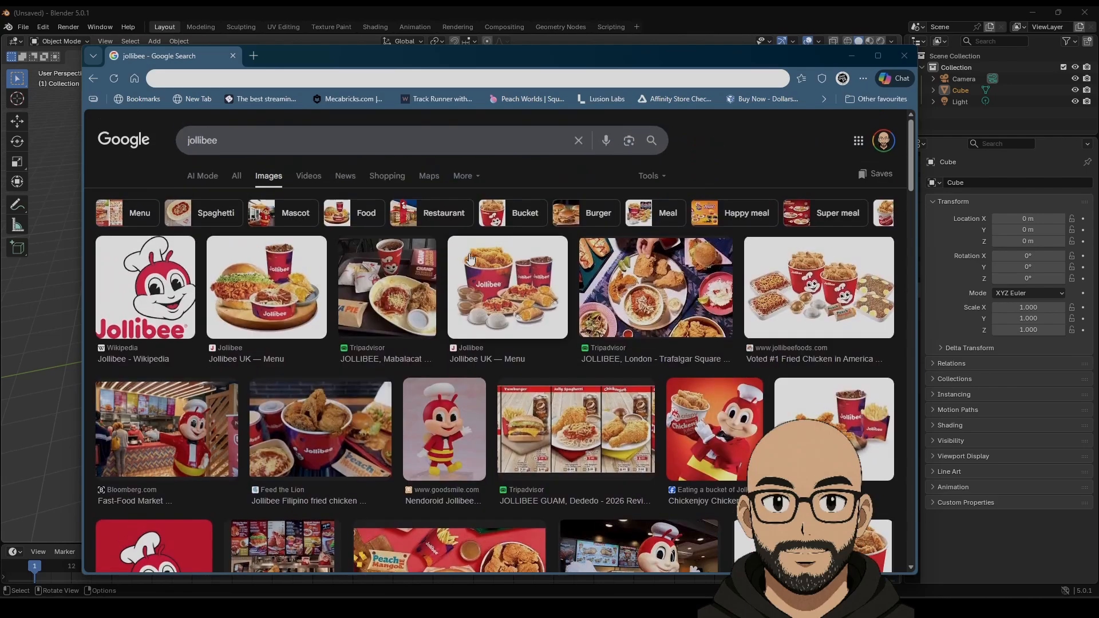
Narrow the Jollibee image search to restaurants, examine the storefronts and interiors, and close the browser.
left_click(444, 213)
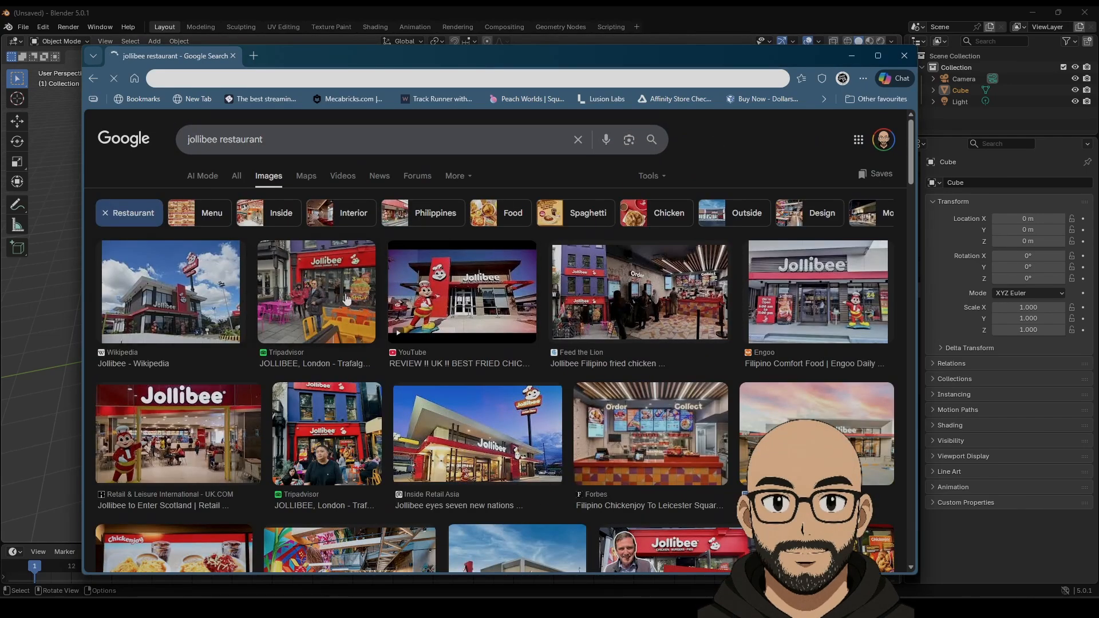
scroll(818, 335, "down", 3)
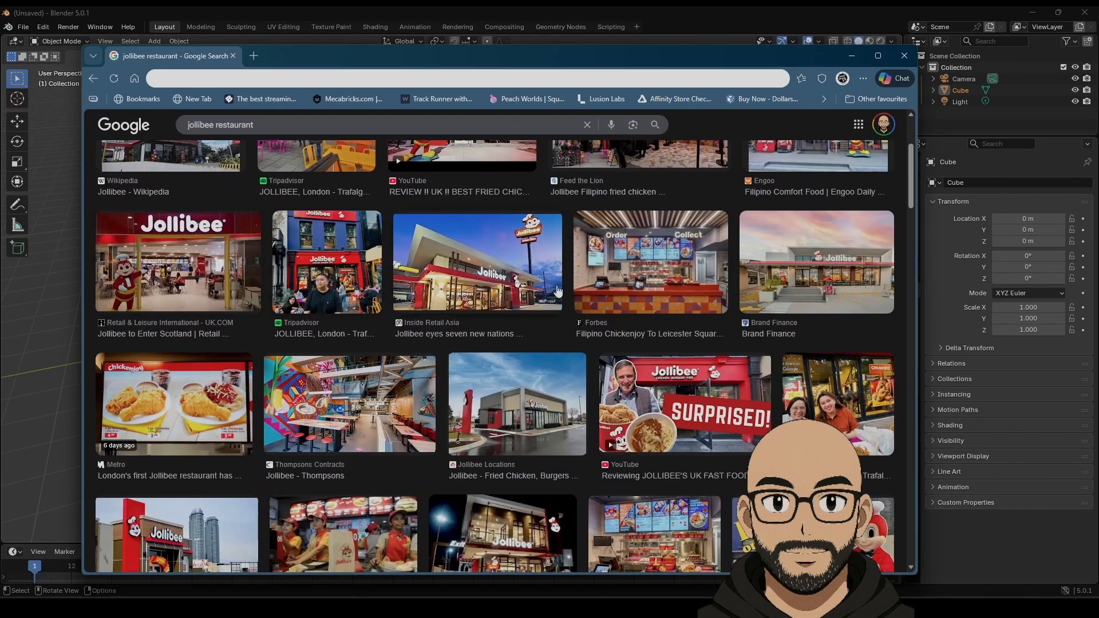
scroll(558, 291, "down", 1)
scroll(796, 305, "down", 1)
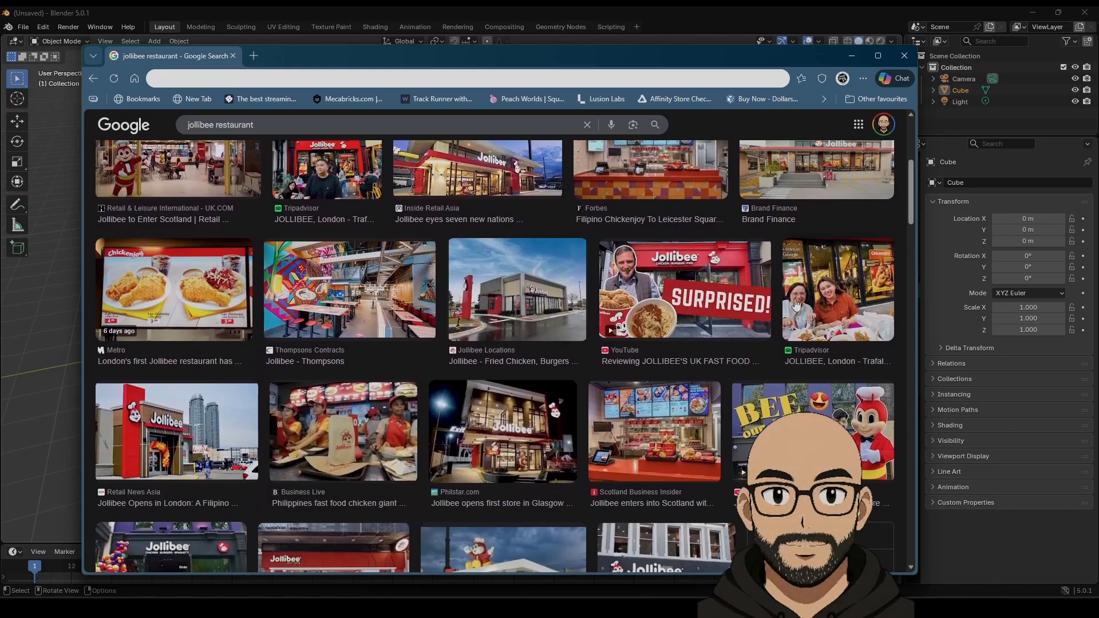
scroll(796, 305, "down", 4)
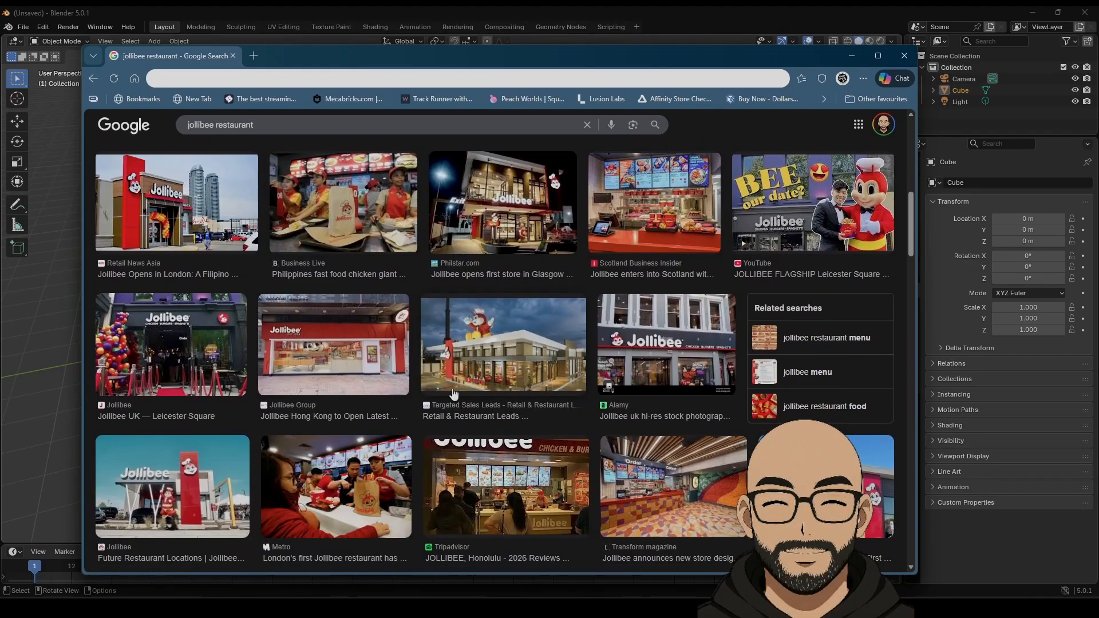
scroll(454, 394, "down", 4)
scroll(592, 279, "down", 7)
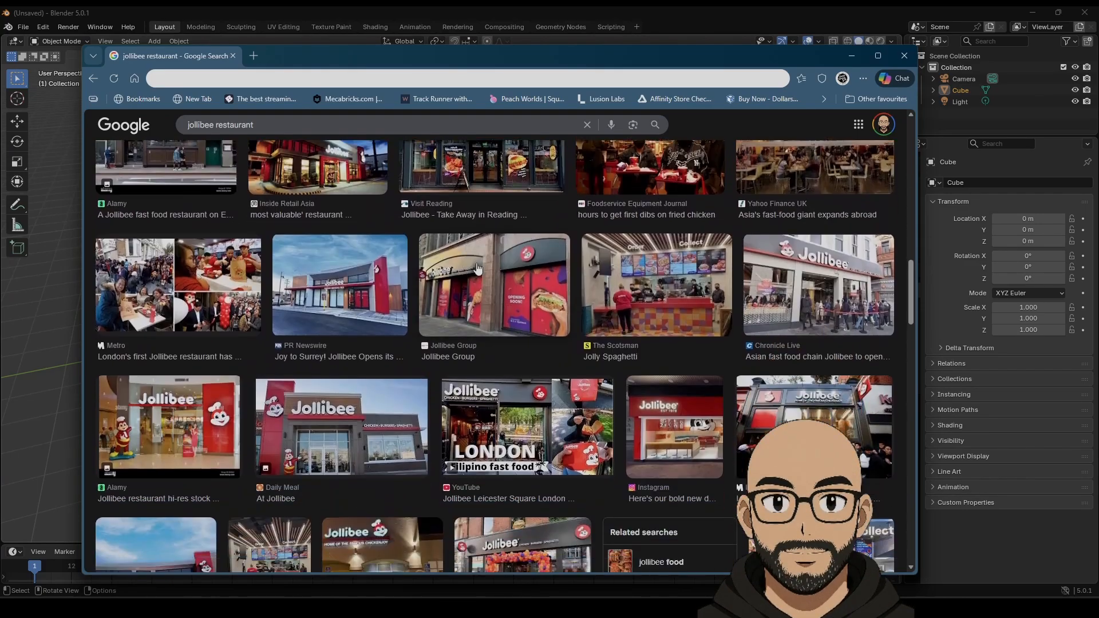
scroll(463, 320, "down", 2)
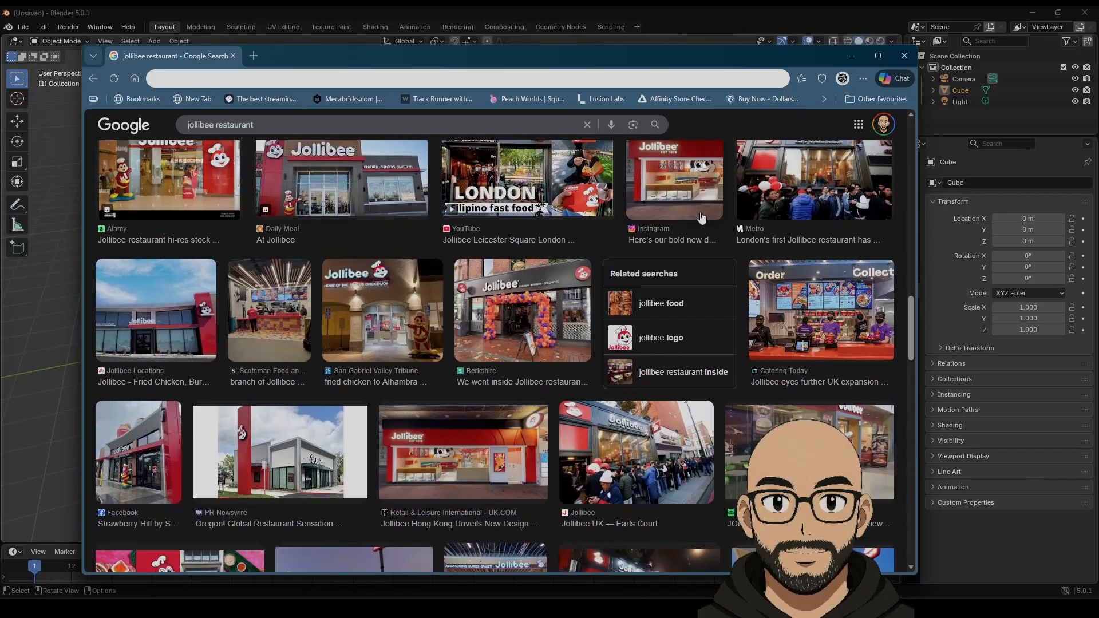
left_click(904, 55)
Delete the default camera and light from the new Blender scene, keeping the cube.
left_click(544, 240)
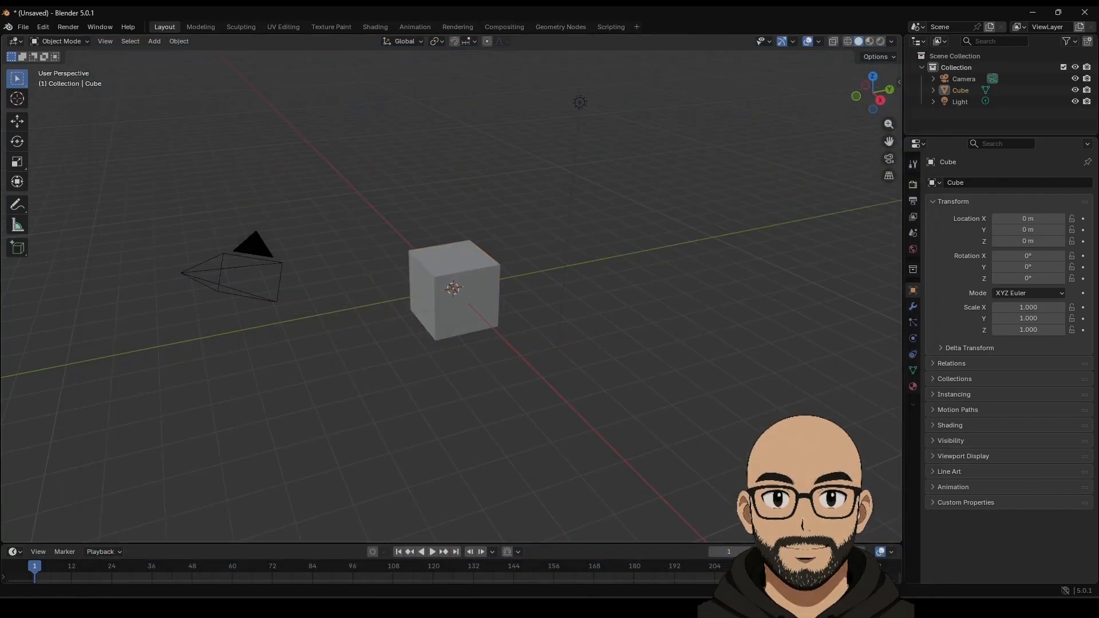
scroll(555, 306, "down", 3)
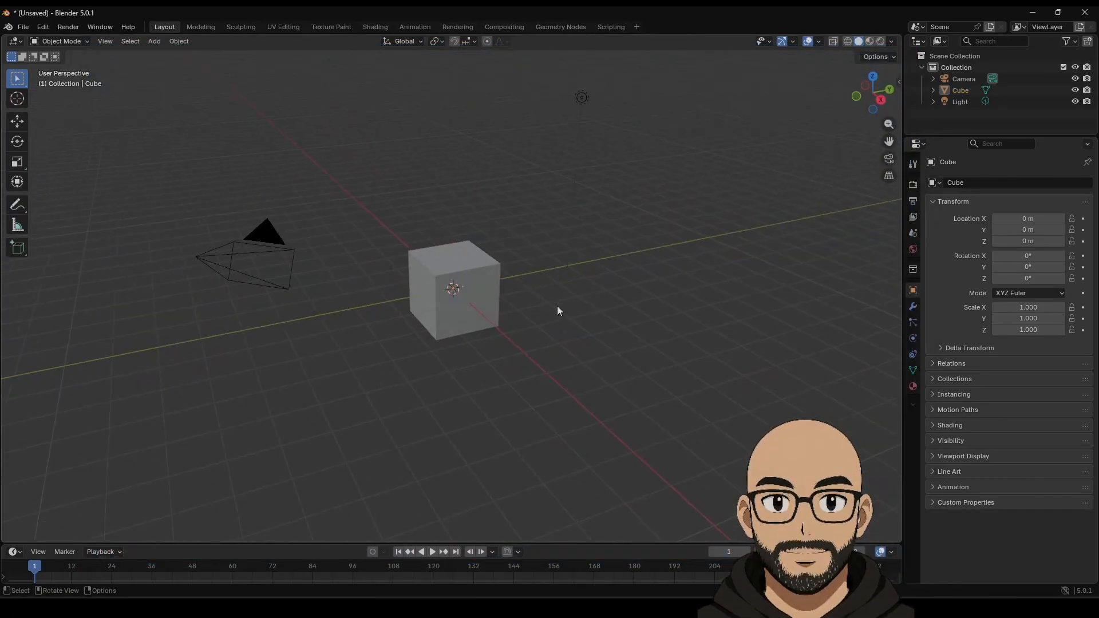
left_click(348, 269, "shift")
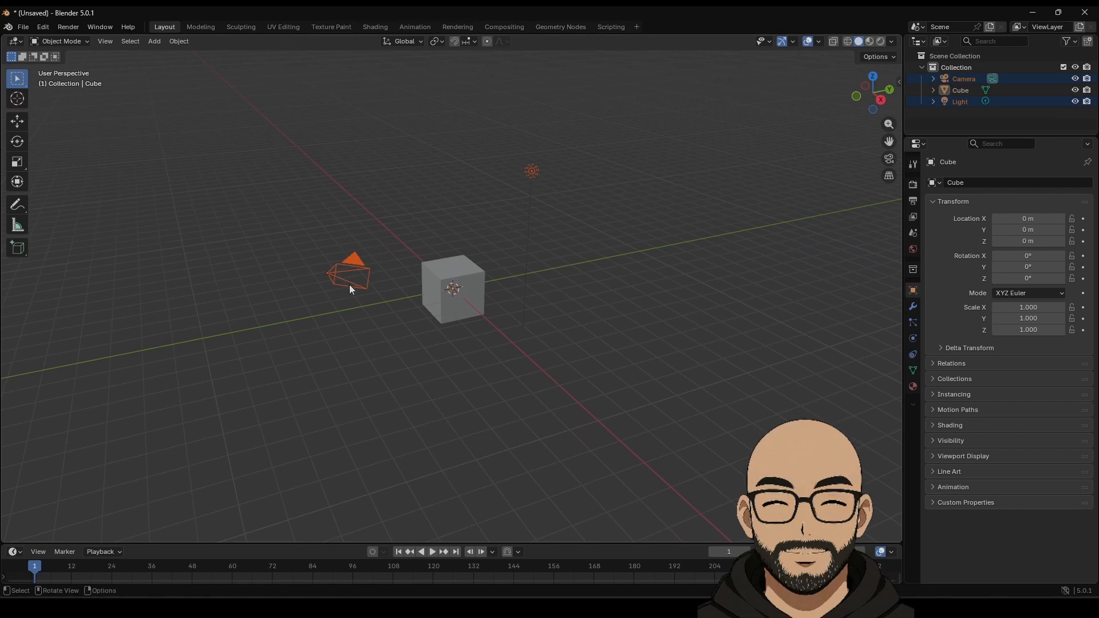
key("Delete")
Set the default cube's scale to 5 on the X, Y and Z axes.
left_click(477, 315)
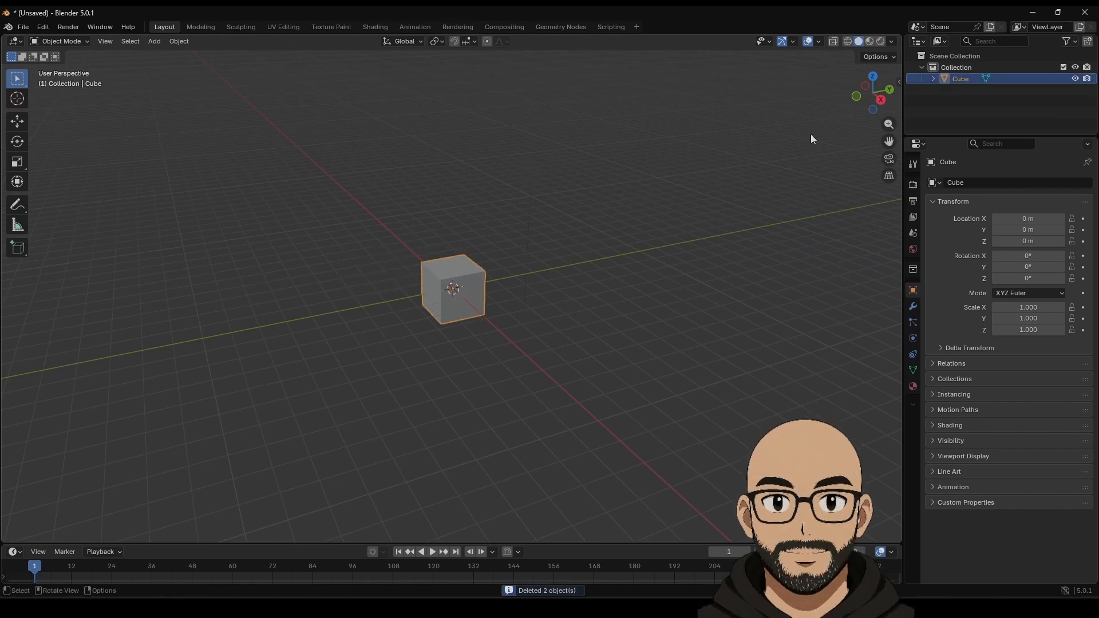
key("n")
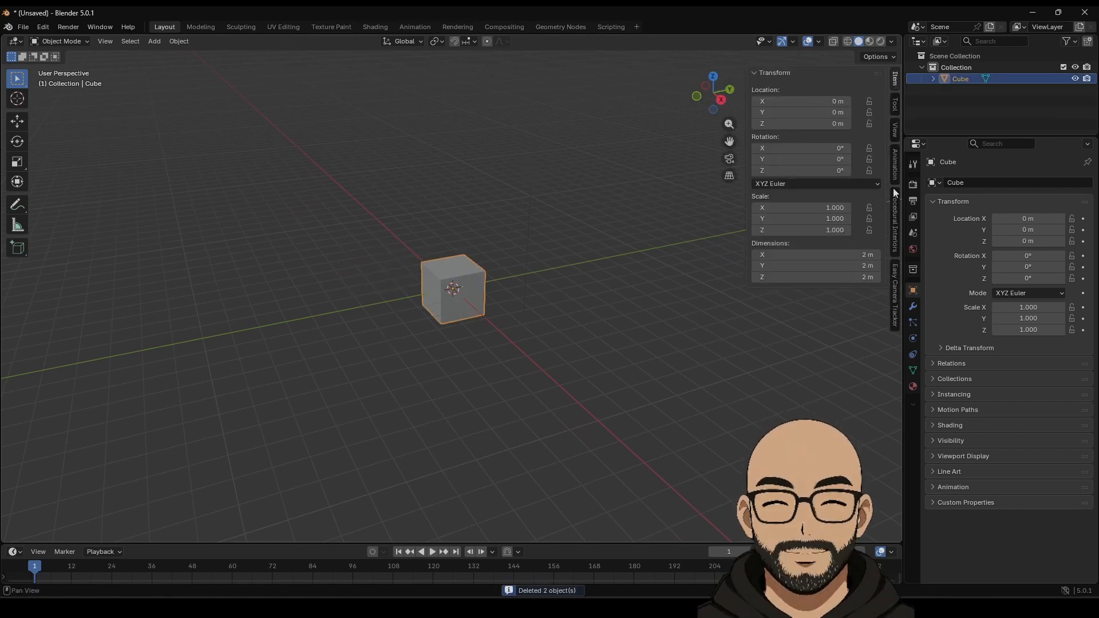
left_click(826, 209)
type("5")
key("Return")
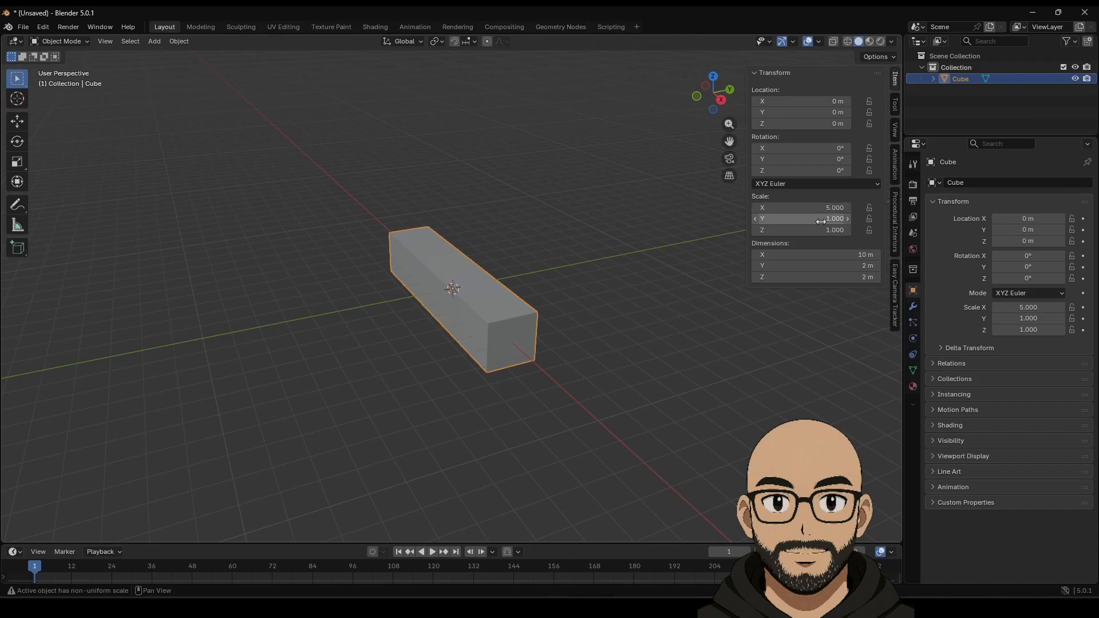
left_click(820, 219)
type("5")
key("Return")
left_click(817, 230)
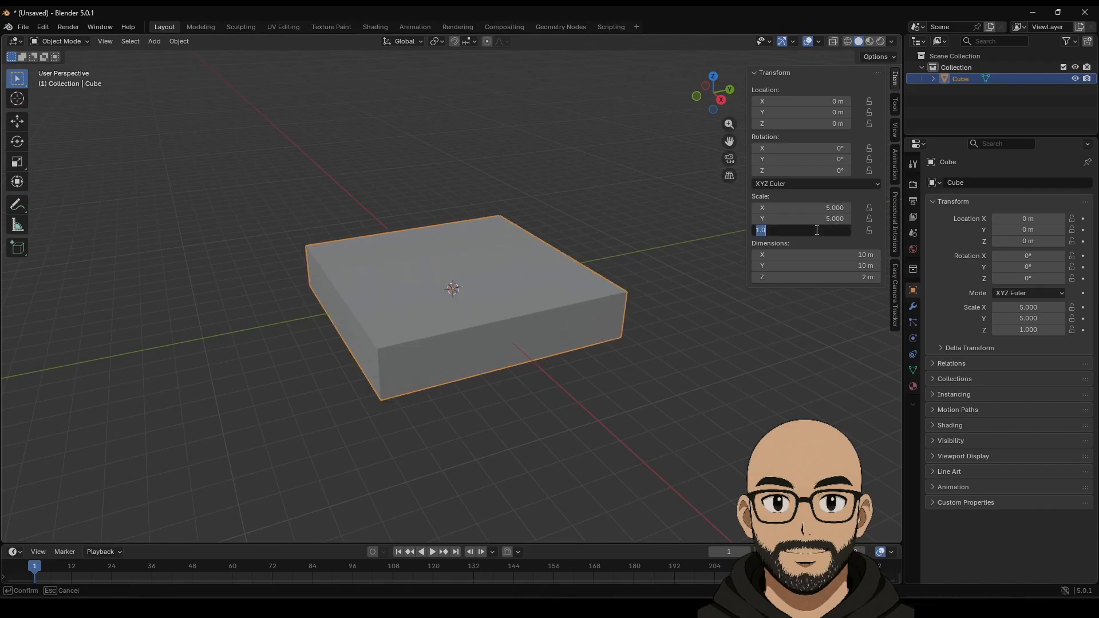
type("5")
key("Return")
Move the cube up about 5.02 m along Z so its base rests on the ground grid, and apply its scale.
middle_click_drag(421, 223, 472, 248)
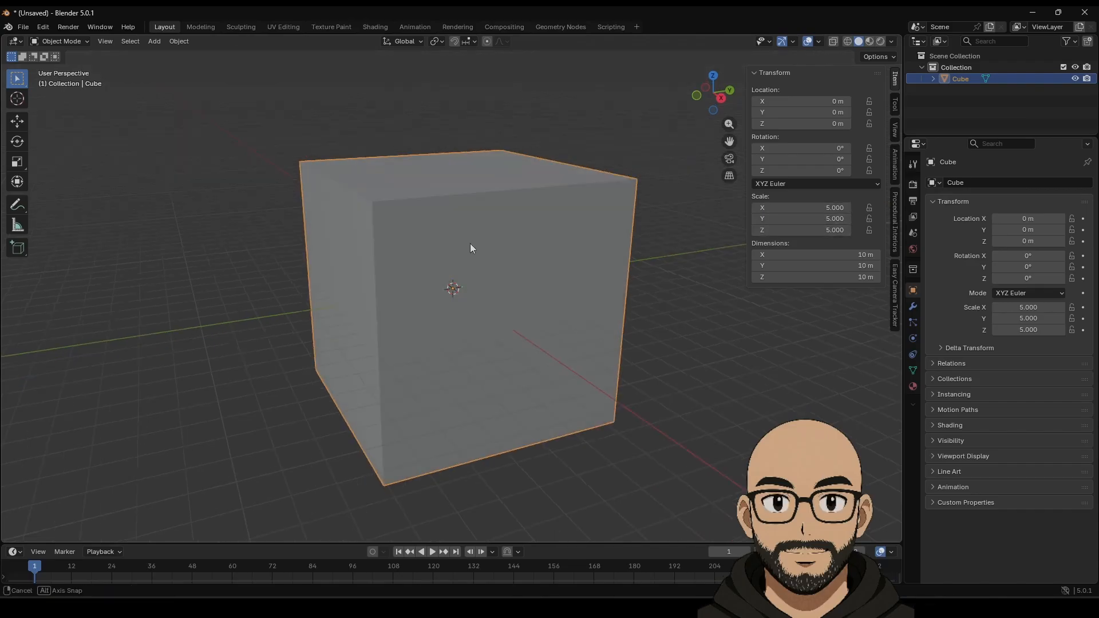
scroll(579, 247, "down", 2)
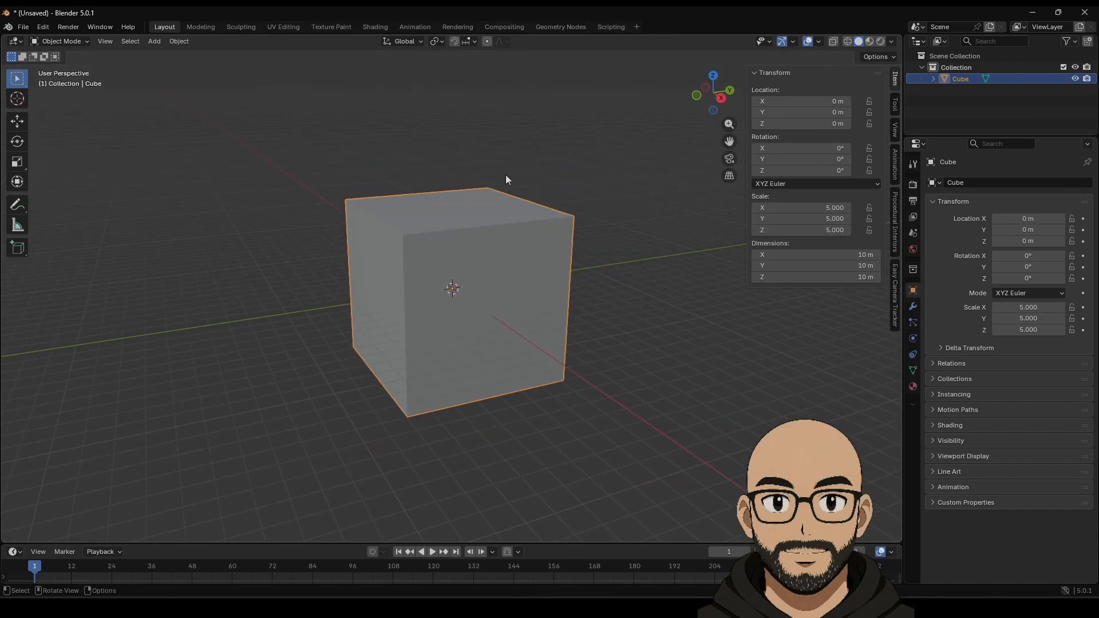
left_click(17, 121)
left_click(720, 98)
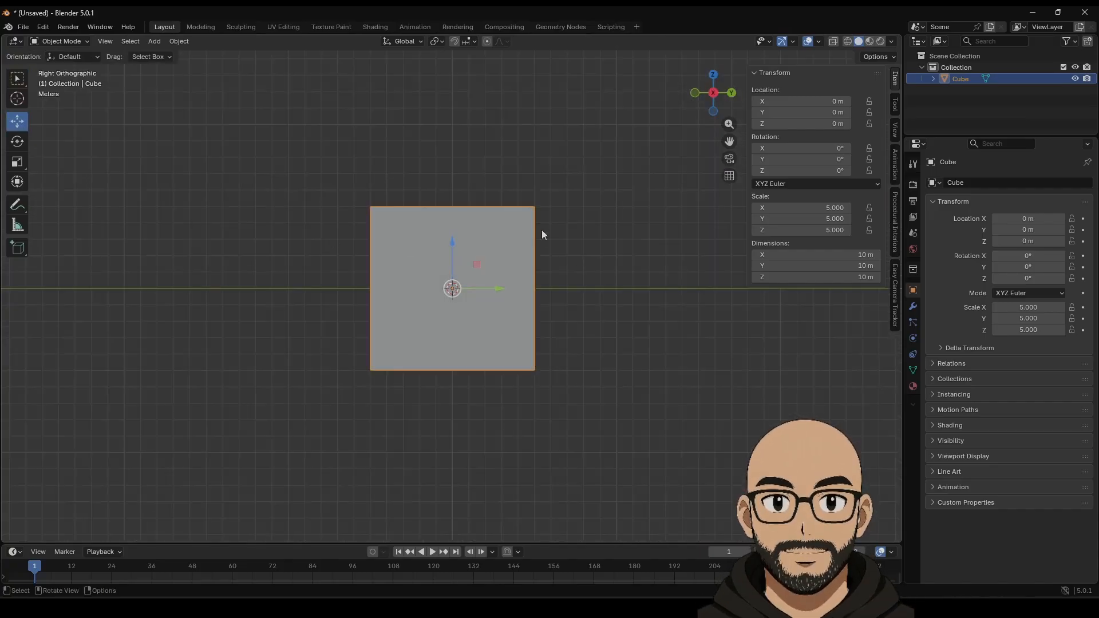
left_click_drag(457, 247, 463, 159)
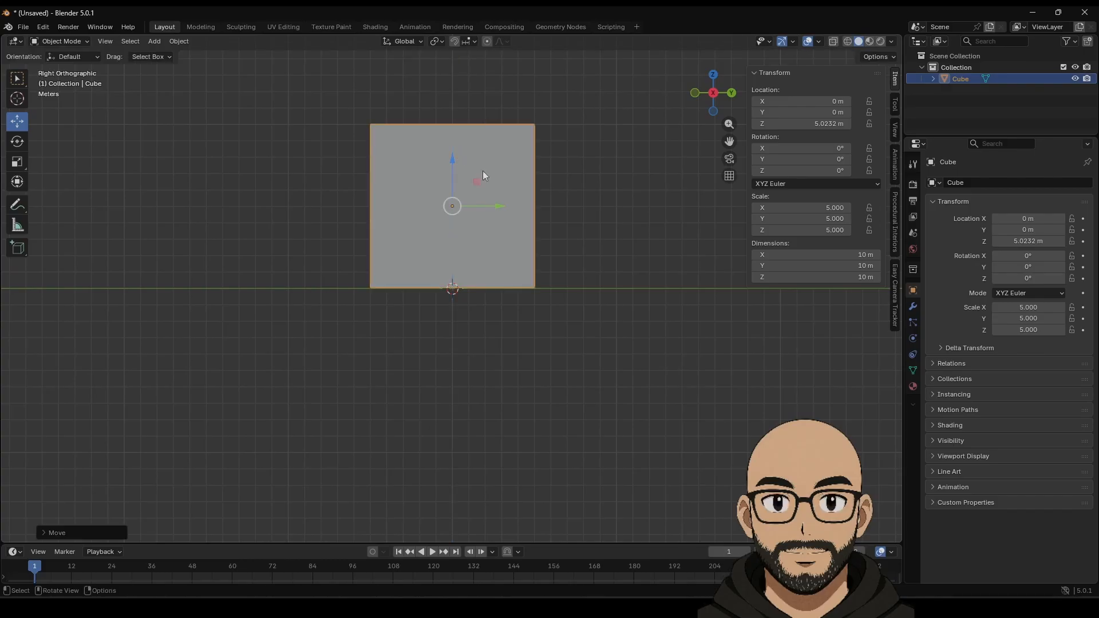
middle_click_drag(482, 172, 433, 316)
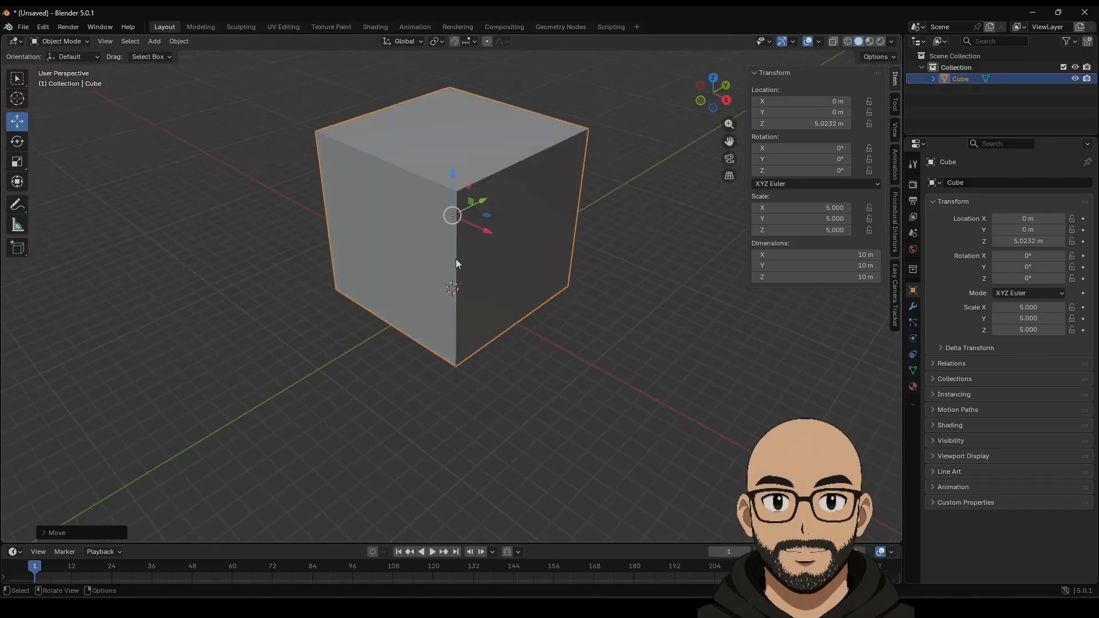
key("ctrl+a")
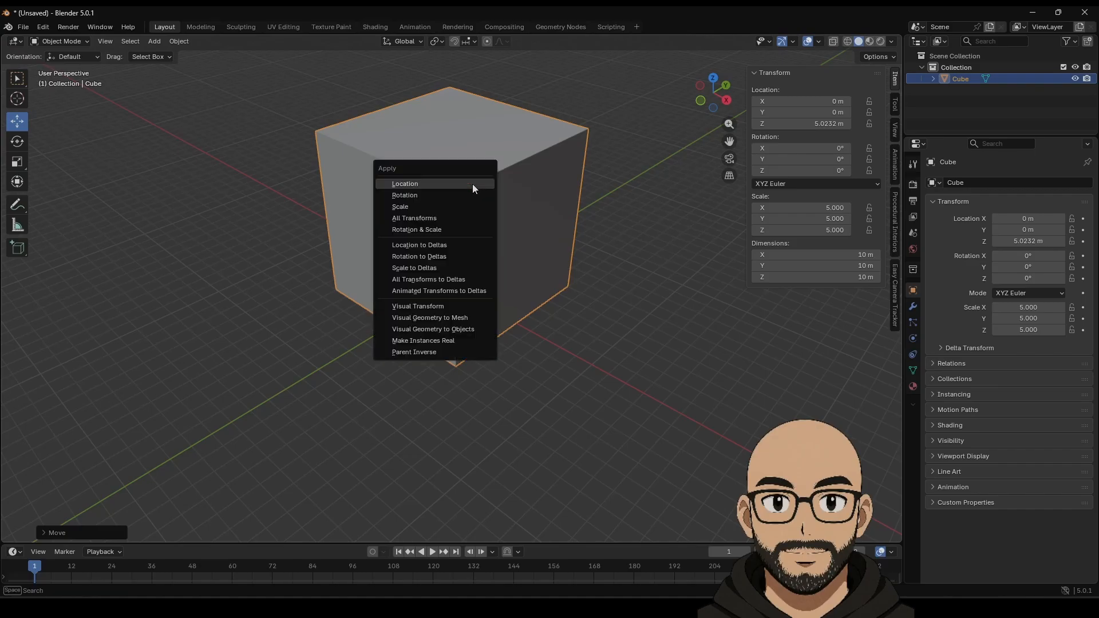
left_click(445, 208)
Bevel the cube's four vertical corner edges with a width of about 0.73 m.
key("Tab")
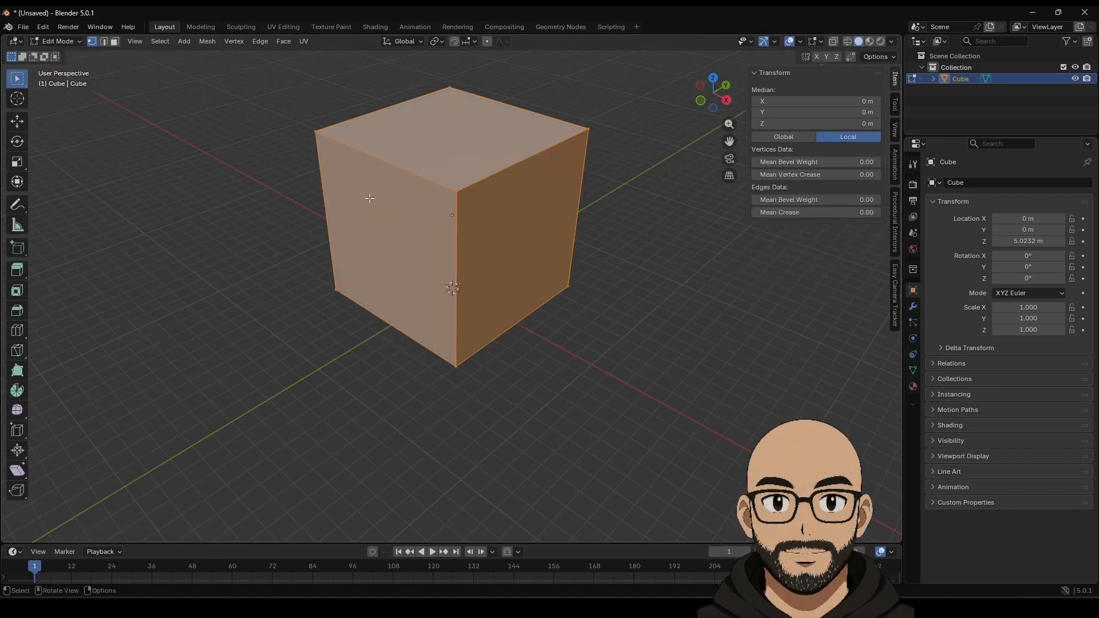
left_click(103, 41)
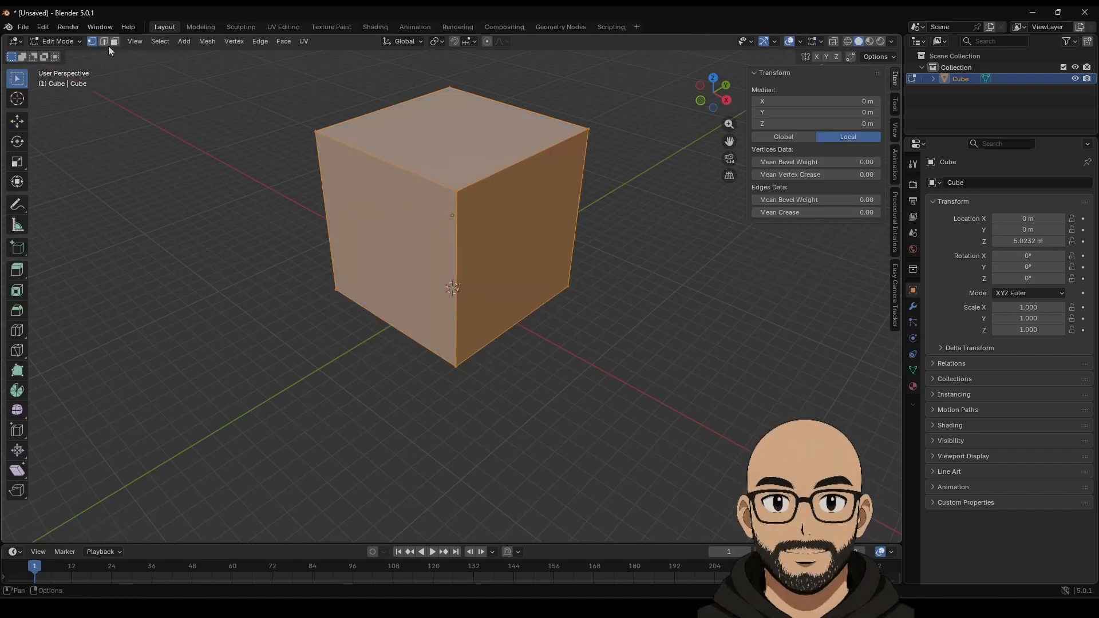
left_click(457, 255)
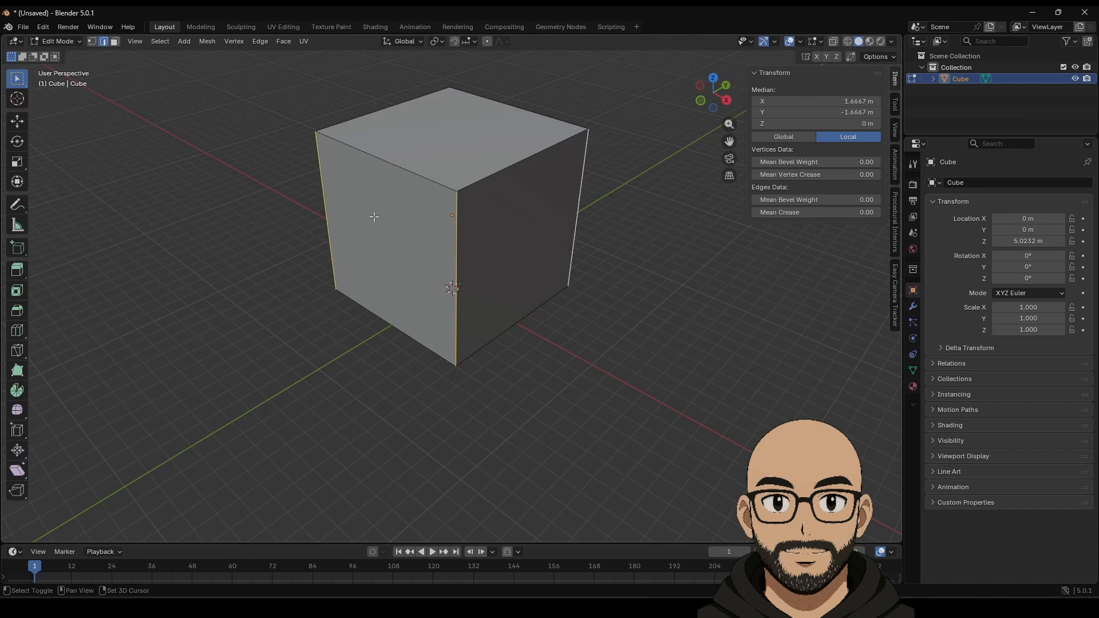
middle_click_drag(373, 216, 444, 245)
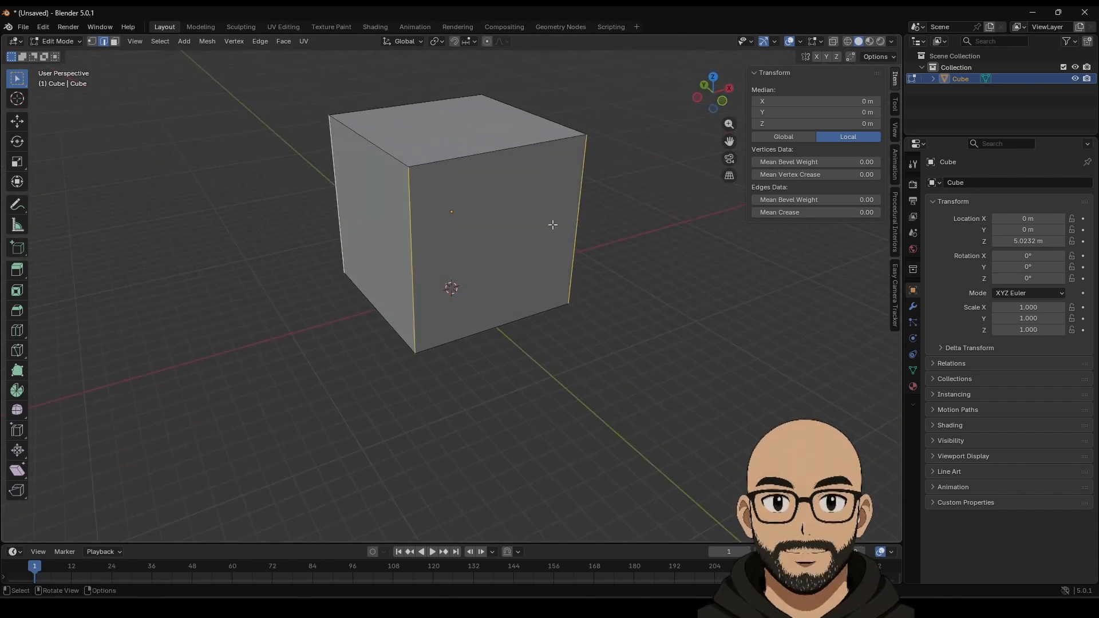
middle_click_drag(524, 301, 446, 314)
scroll(447, 313, "up", 2)
middle_click_drag(479, 256, 472, 328, "shift")
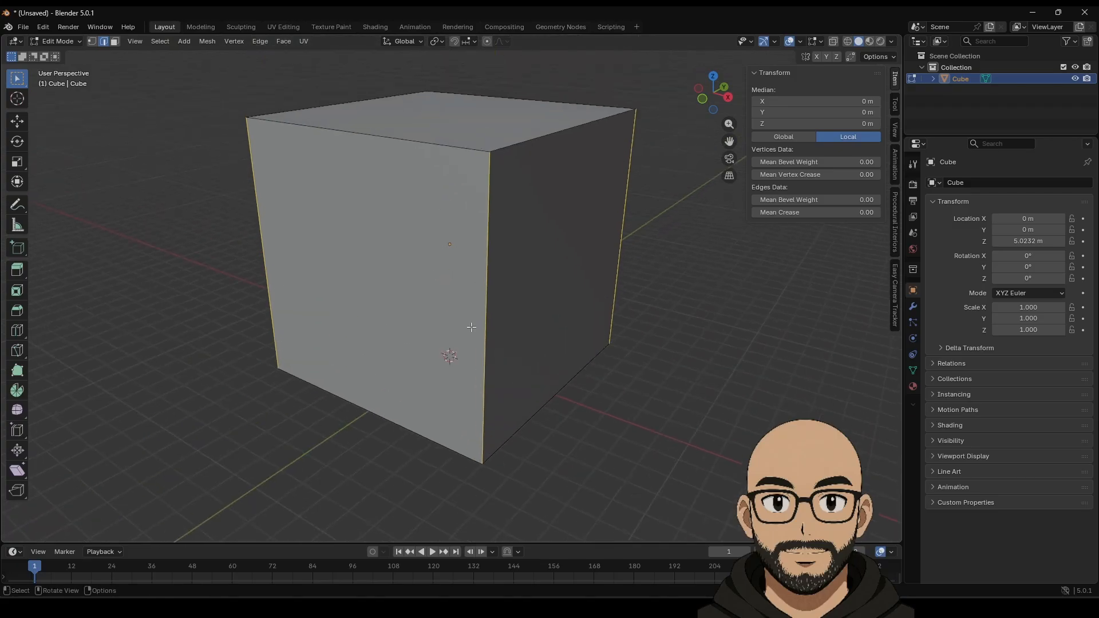
scroll(472, 312, "down", 2)
right_click(475, 289)
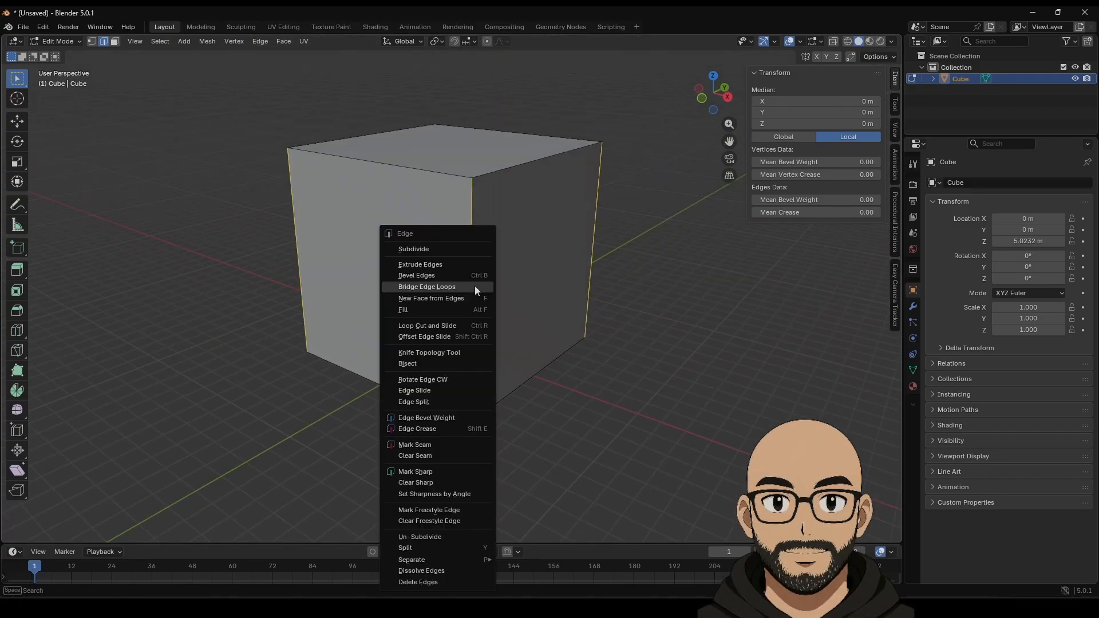
left_click(444, 277)
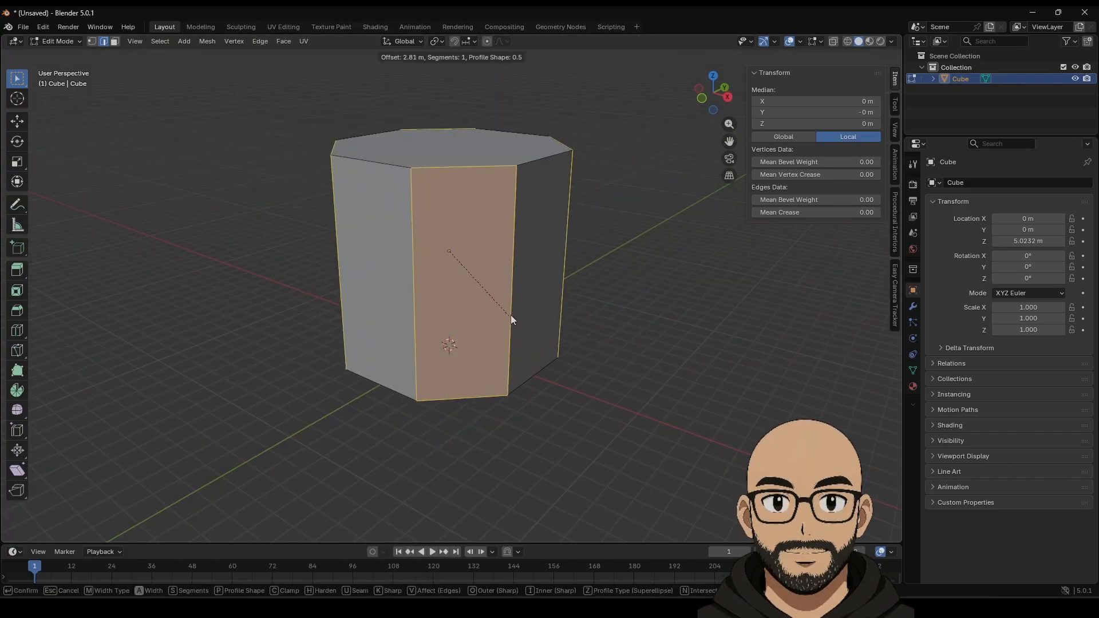
left_click(493, 259)
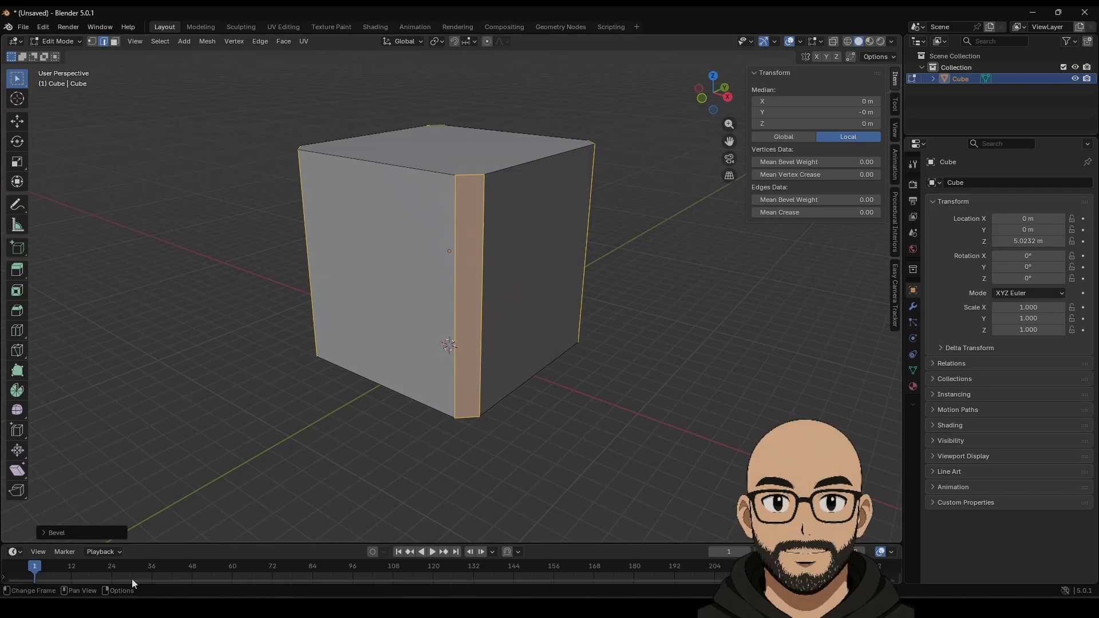
Round the corner bevels by setting their segments to 5, and return to Object Mode.
left_click(50, 533)
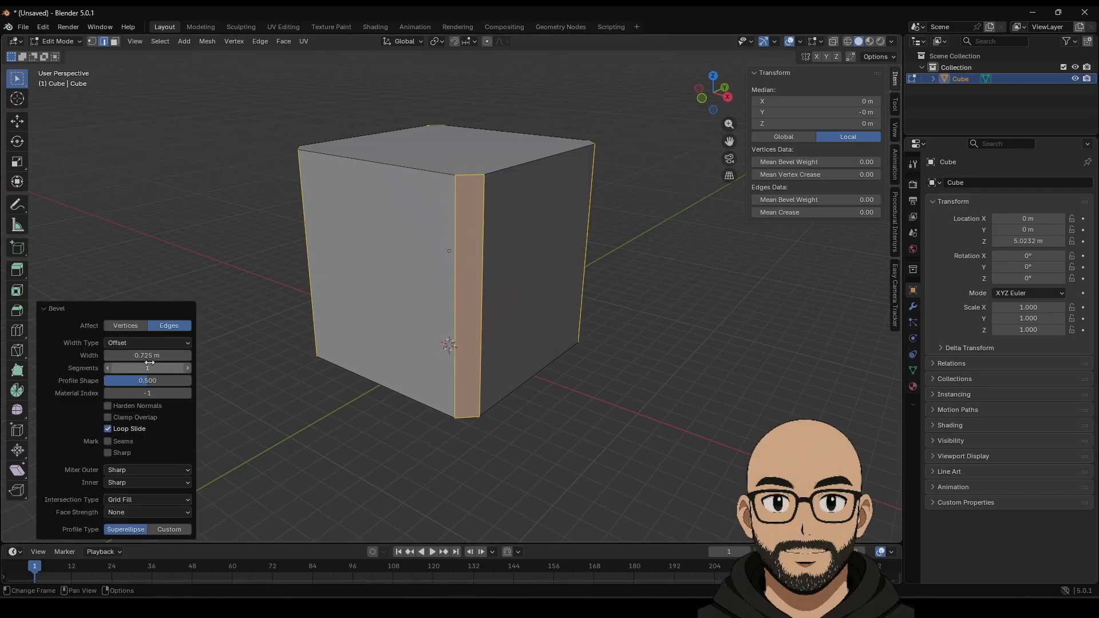
left_click(187, 369)
left_click(187, 369)
left_click(187, 369)
left_click(187, 369)
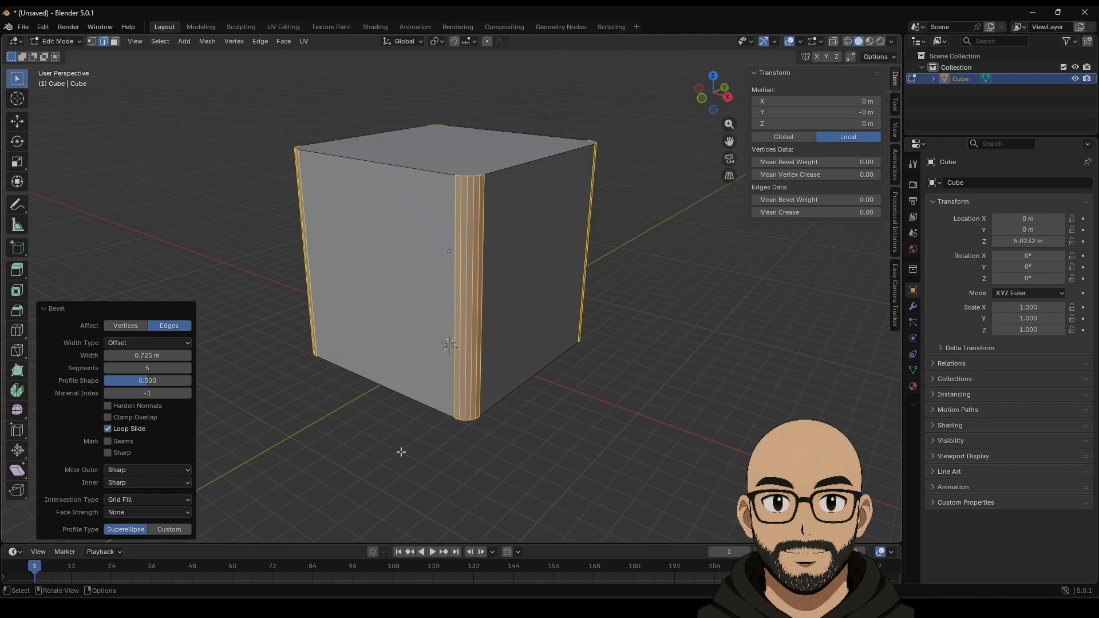
key("Tab")
middle_click_drag(495, 308, 487, 334)
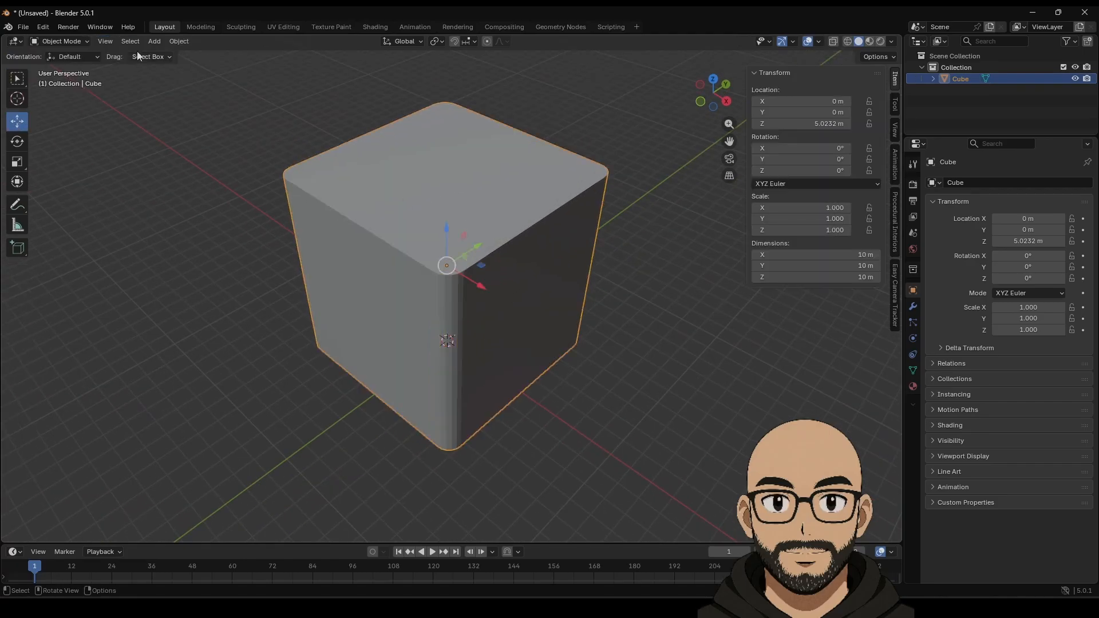
Inset the cube's top face by about 0.48 m and scale the inner face to about 0.96.
left_click(90, 43)
left_click(58, 64)
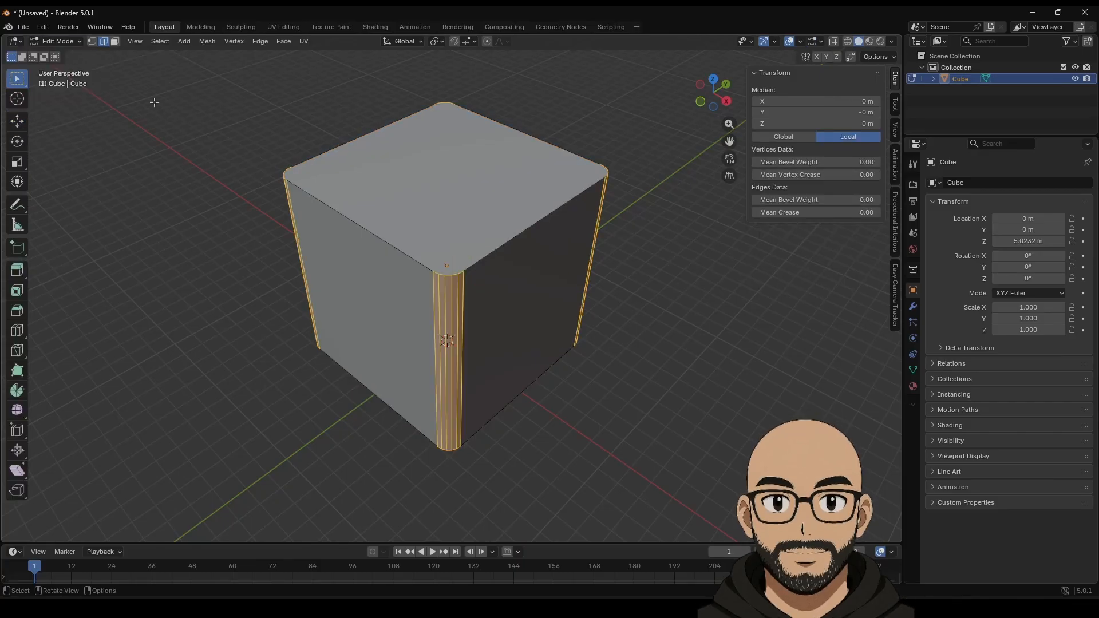
left_click(114, 42)
left_click(17, 122)
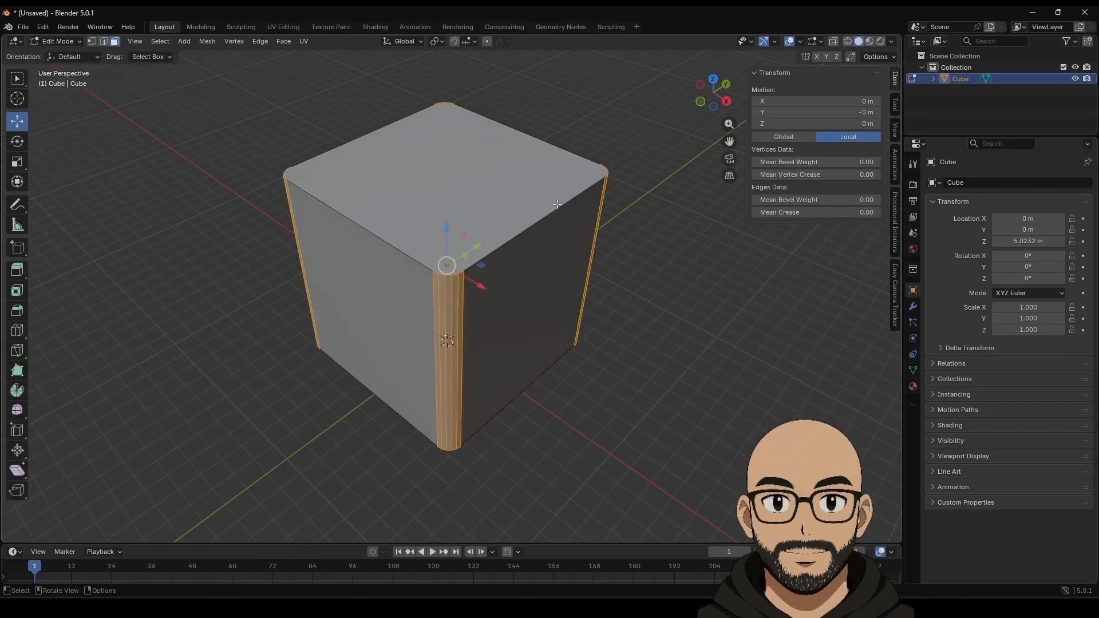
left_click(410, 202)
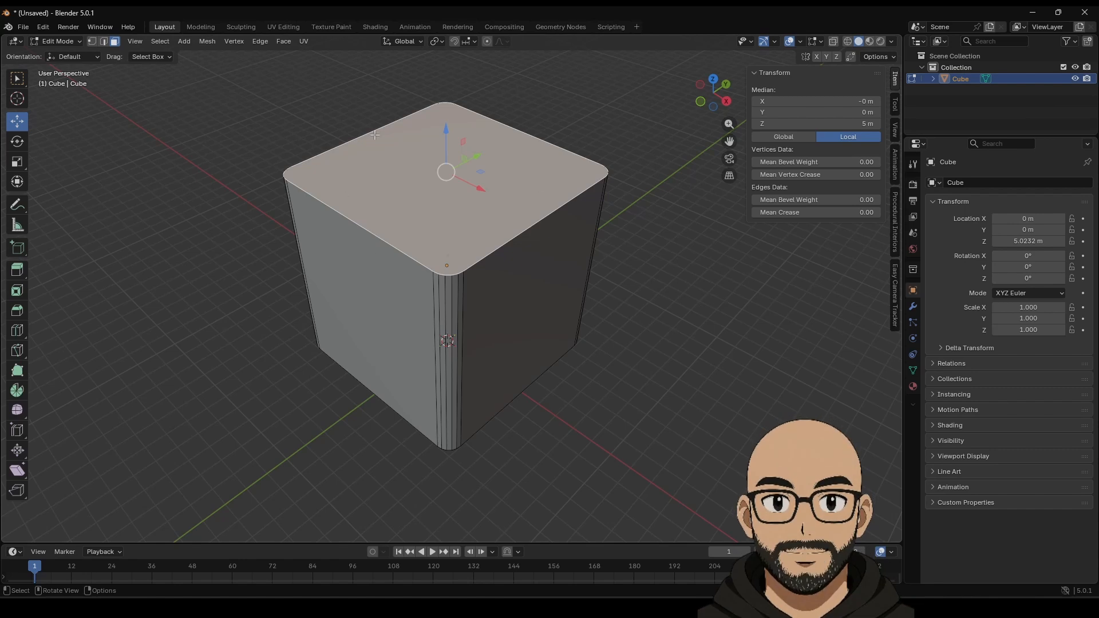
left_click(15, 289)
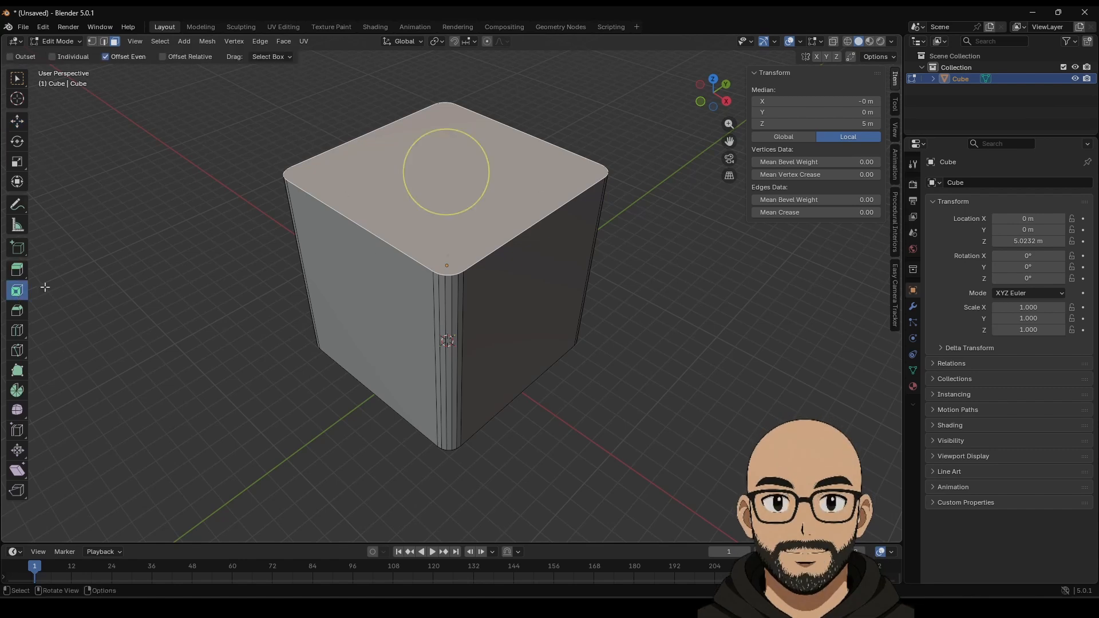
mouse_move(491, 160)
left_mouse_down()
mouse_move(456, 165)
mouse_move(477, 163)
left_mouse_up()
key("s")
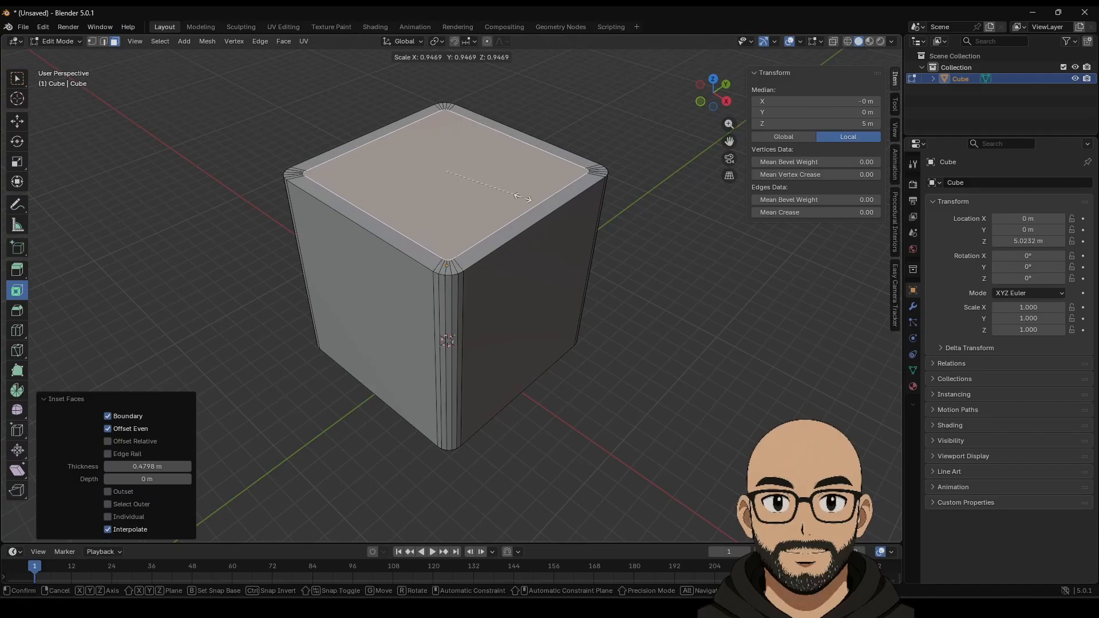
left_click(524, 196)
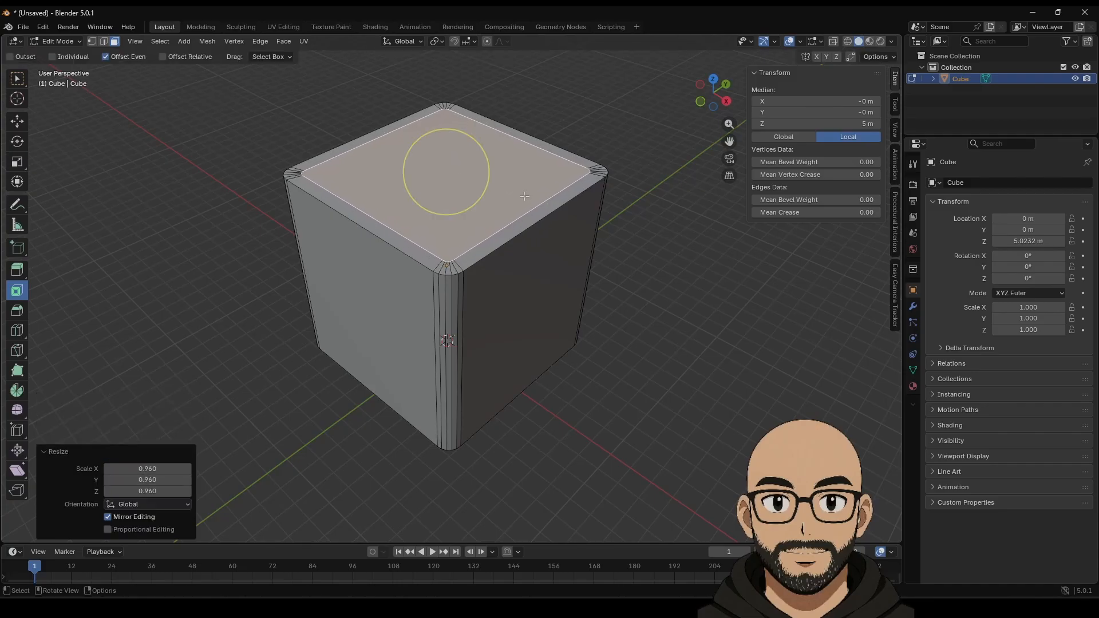
Extrude the inset top face about 0.58 m downward to form a recessed roof with a surrounding parapet.
left_click(17, 270)
left_click_drag(447, 133, 456, 150)
key("Tab")
middle_click_drag(518, 310, 534, 266)
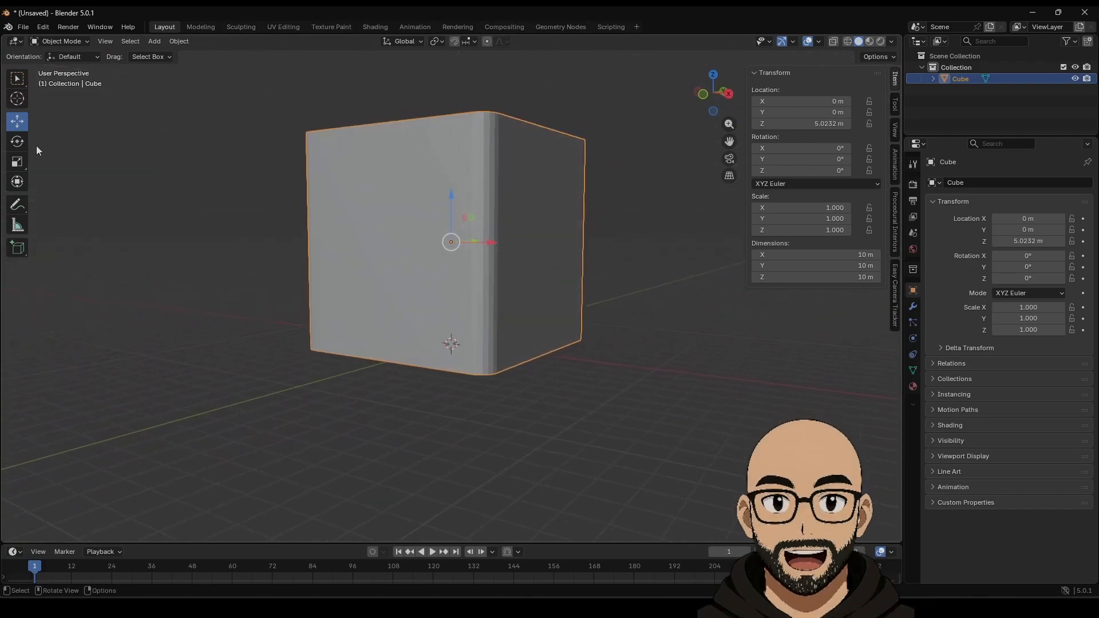
middle_click_drag(393, 188, 434, 183)
Select the rim and recessed roof through the mesh in front X-ray view and raise them about 0.8 m along Z.
left_click(704, 98)
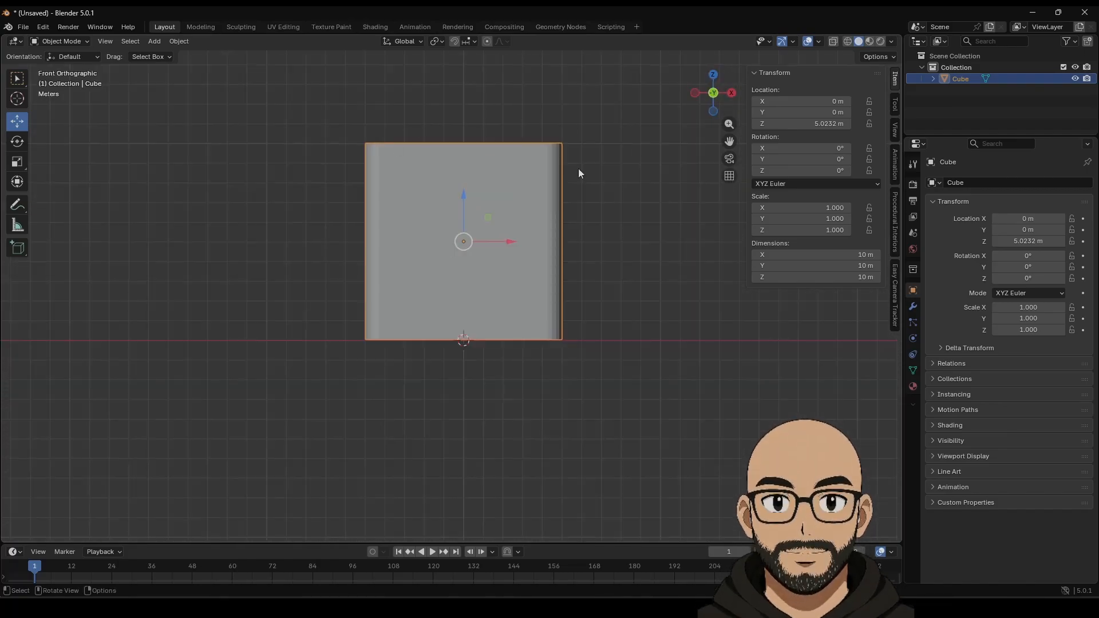
left_click(833, 41)
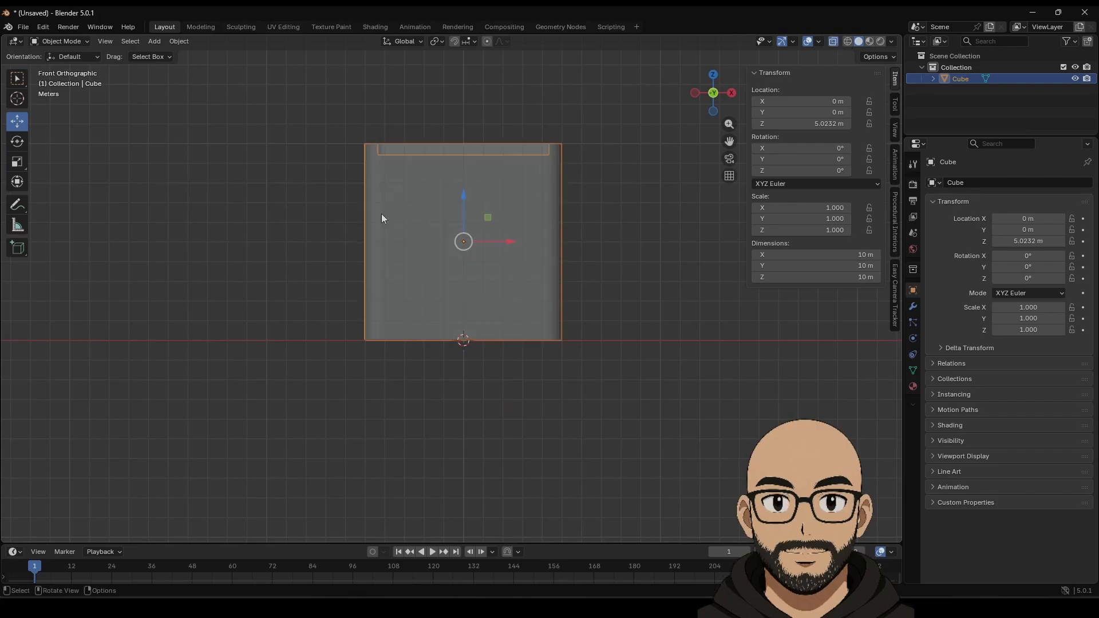
key("Tab")
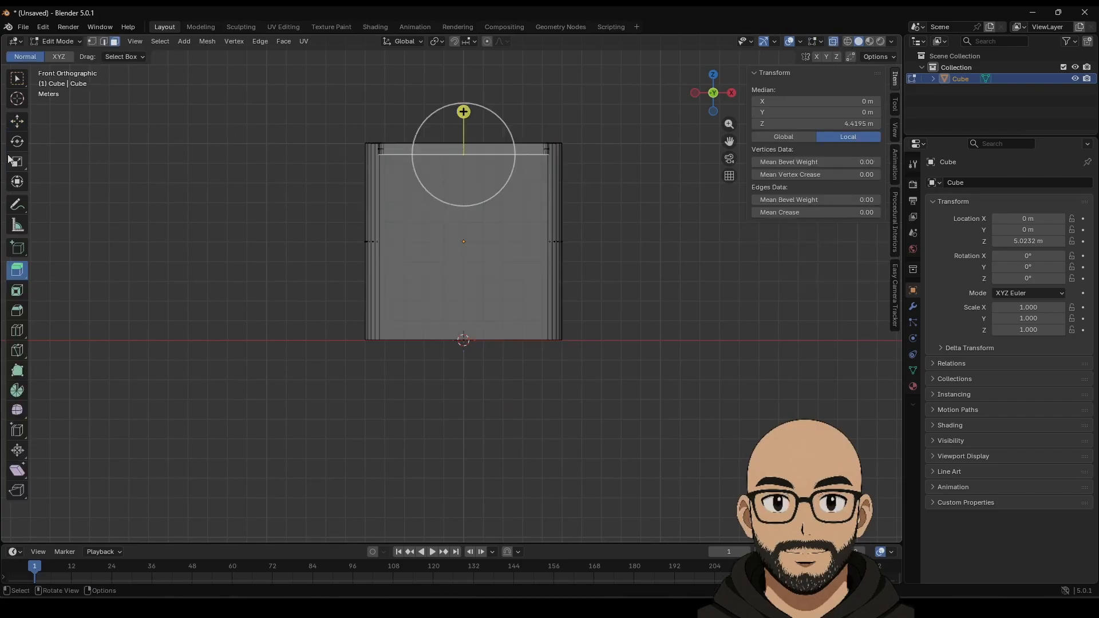
left_click(12, 124)
left_click_drag(249, 86, 761, 215)
left_click_drag(461, 109, 464, 90)
key("Tab")
middle_click_drag(605, 252, 537, 271)
left_click(835, 43)
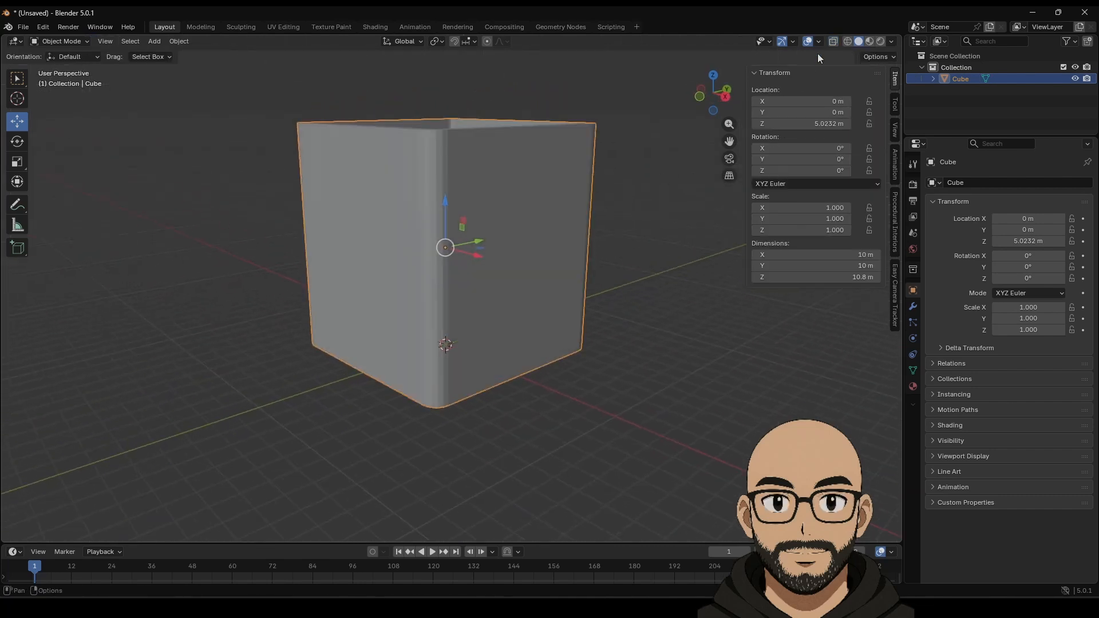
Apply Shade Auto Smooth to the building with a 30° angle.
middle_click_drag(573, 183, 461, 246)
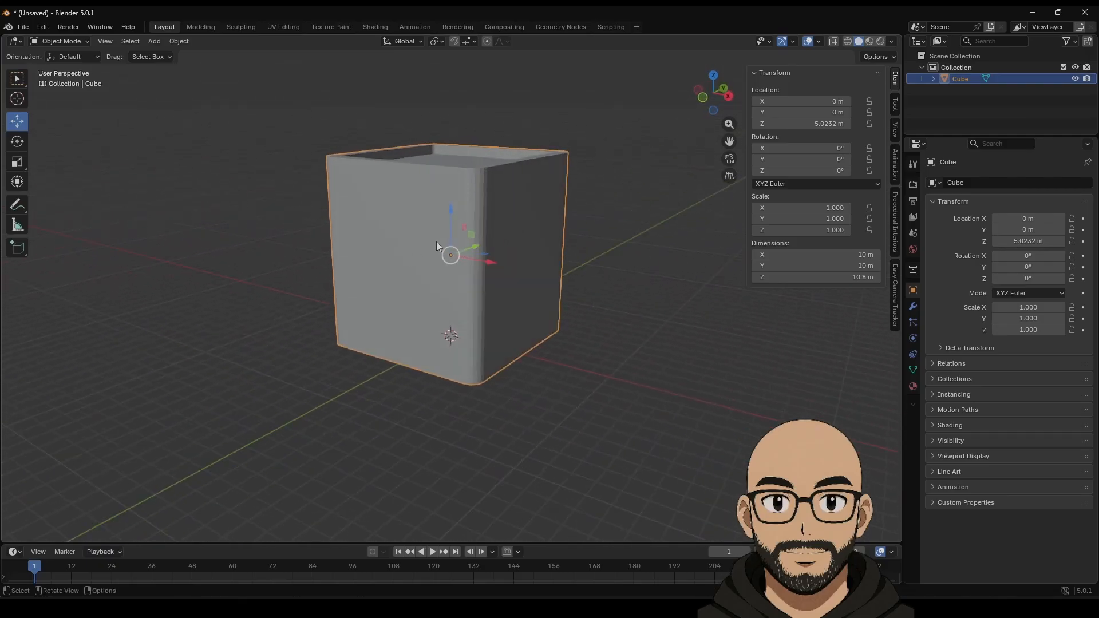
right_click(473, 222)
left_click(465, 233)
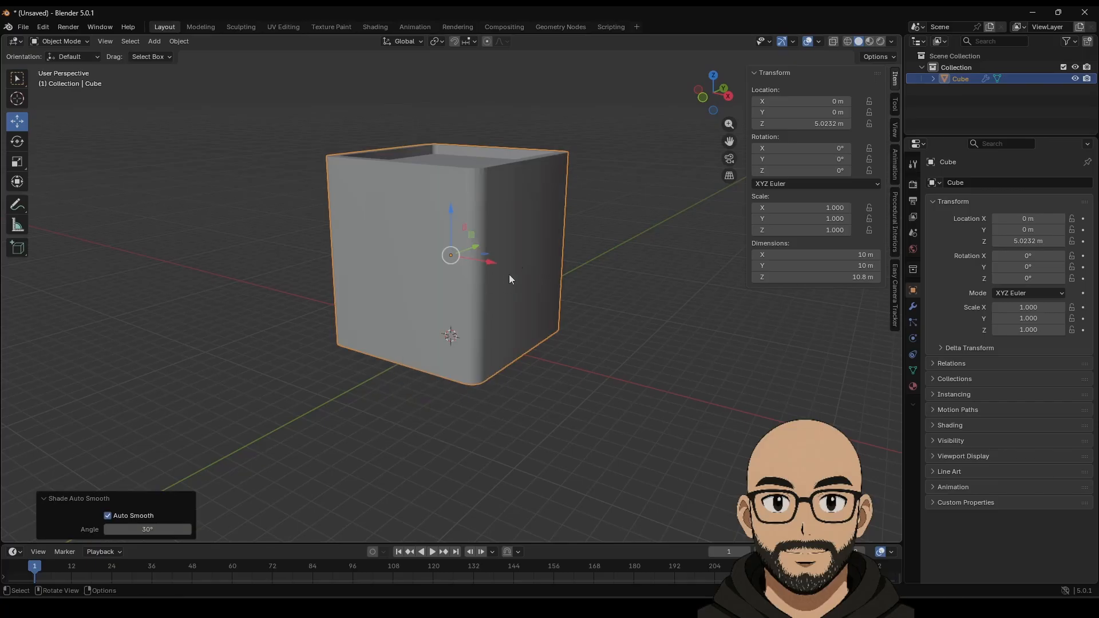
Add three horizontal loop cuts around the upper part of the walls, with one centred between the other two.
middle_click_drag(510, 274, 456, 279)
scroll(462, 287, "up", 1)
middle_click_drag(326, 260, 342, 234)
key("Tab")
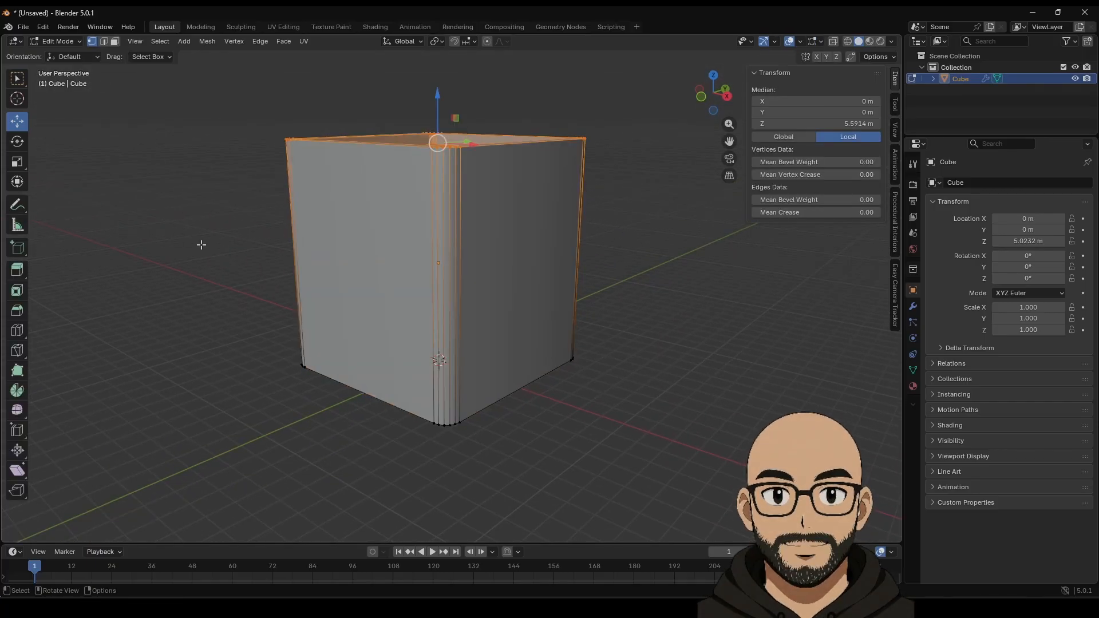
left_click(24, 335)
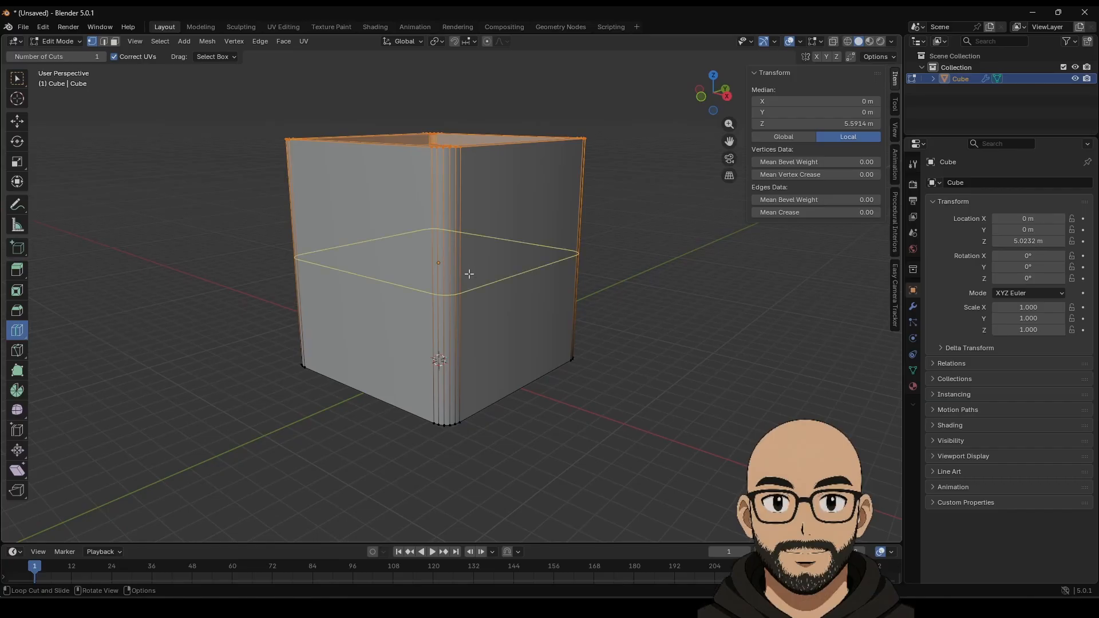
left_click_drag(466, 281, 467, 284)
mouse_move(476, 235)
left_mouse_down()
mouse_move(476, 208)
mouse_move(476, 243)
mouse_move(481, 232)
left_mouse_up()
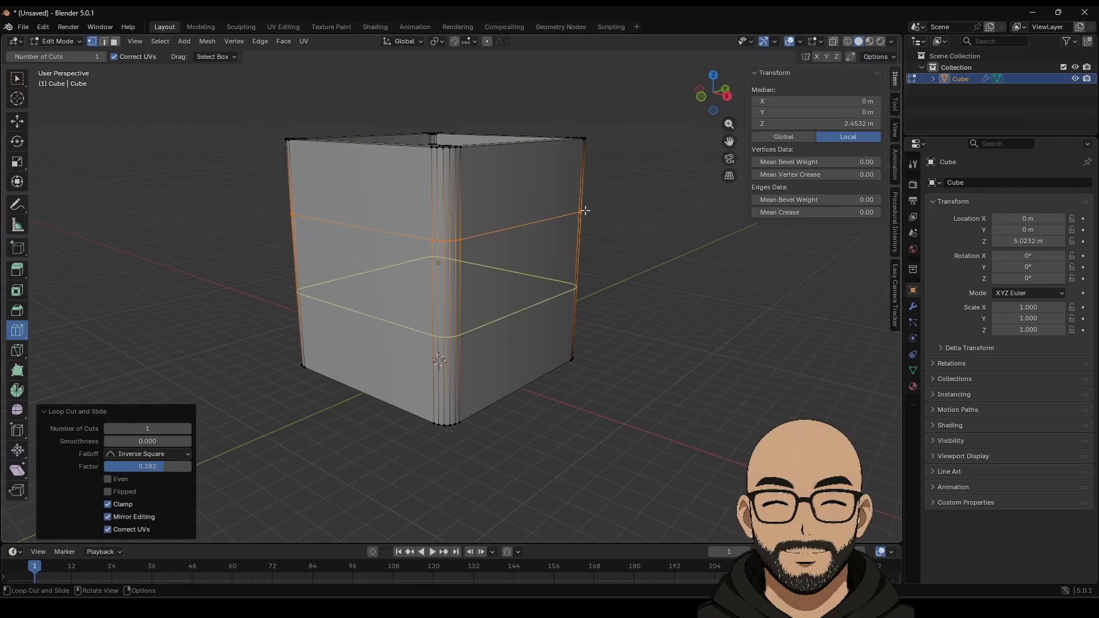
left_click(445, 216)
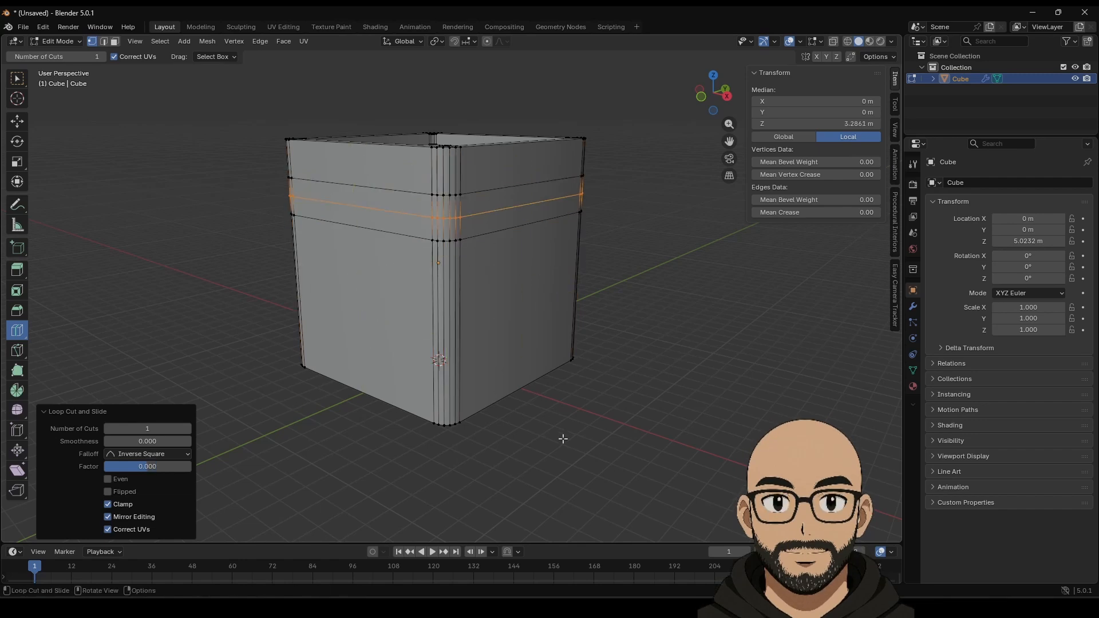
Add a horizontal loop cut around the lower part of the walls with a slide factor of about -0.338.
middle_click_drag(370, 341, 560, 414)
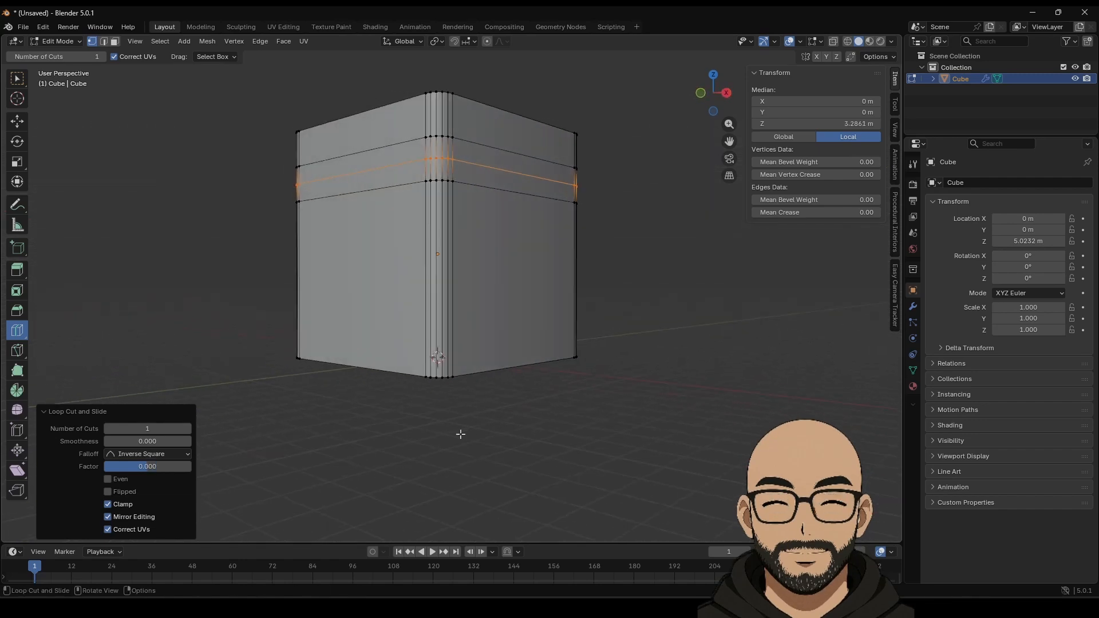
middle_click_drag(460, 434, 531, 372)
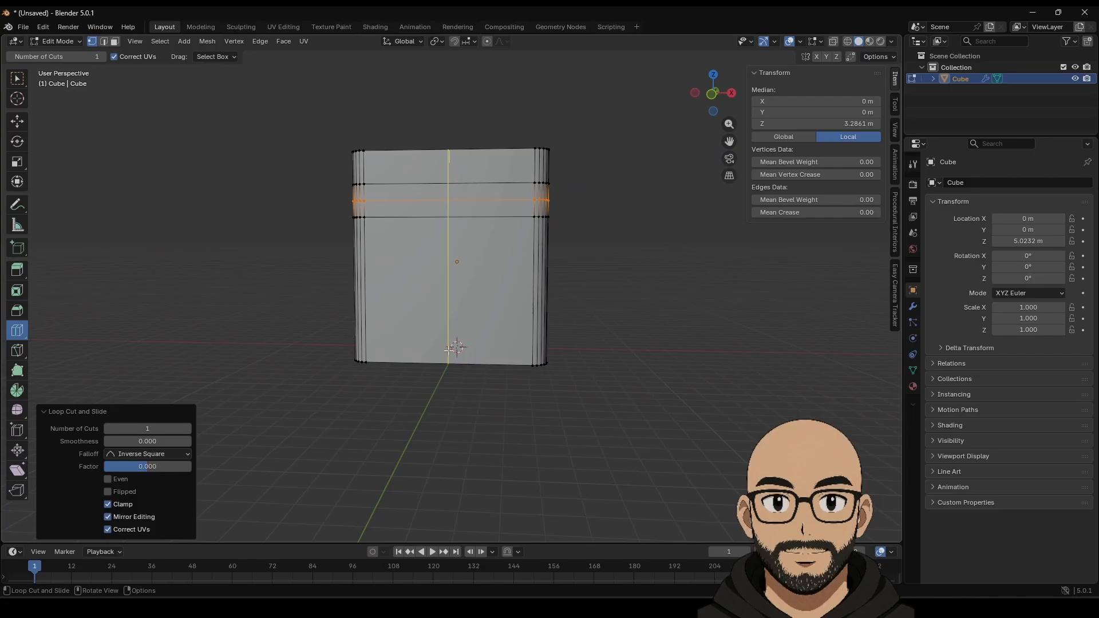
middle_click_drag(375, 296, 462, 365)
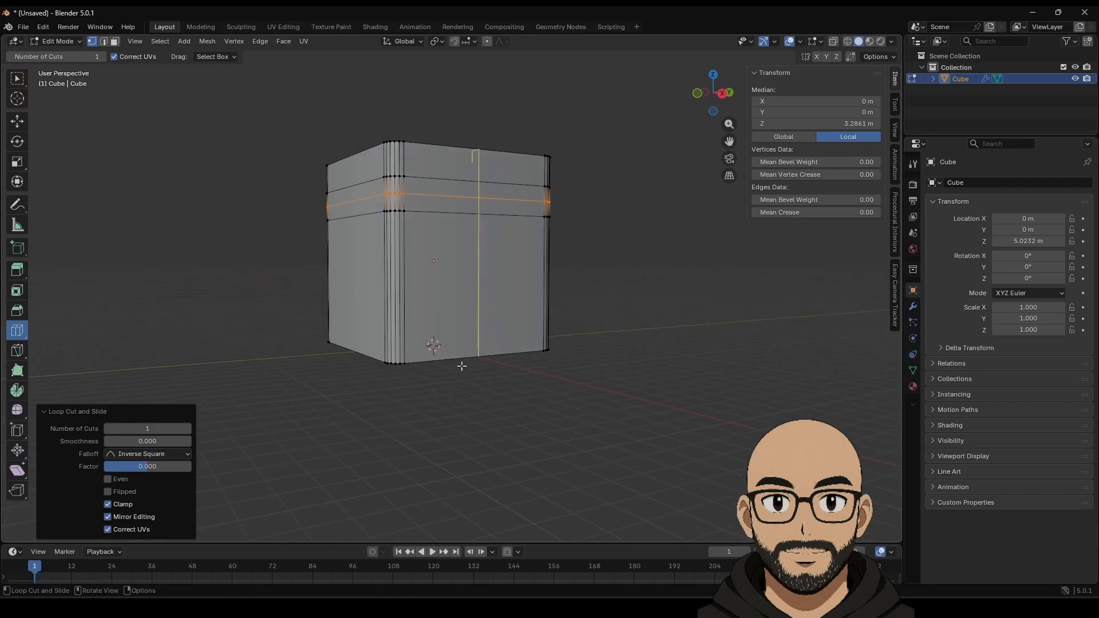
left_click_drag(376, 303, 375, 314)
middle_click_drag(265, 328, 527, 335)
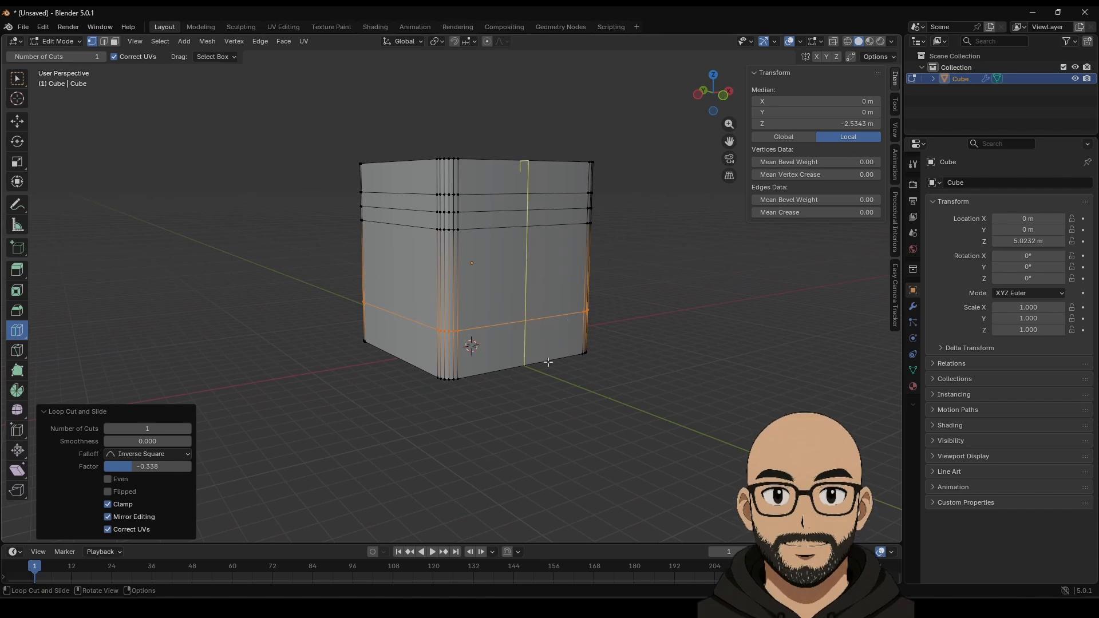
Delete the large middle face of the -X wall, between the lower loop cut and the upper bands.
middle_click_drag(490, 388, 585, 409)
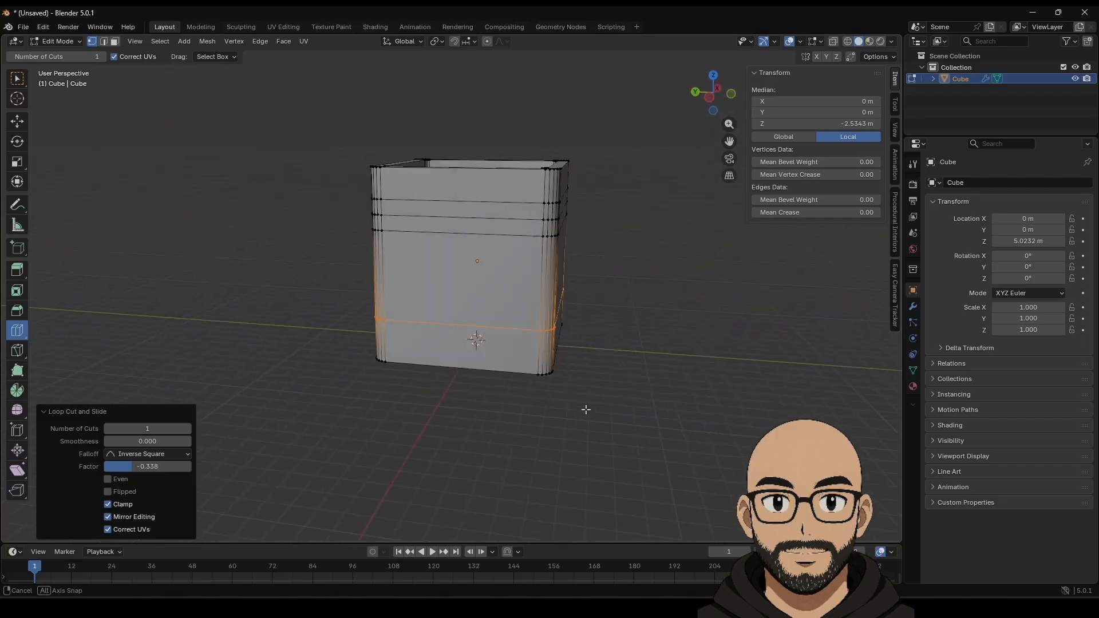
left_click(114, 41)
left_click(17, 127)
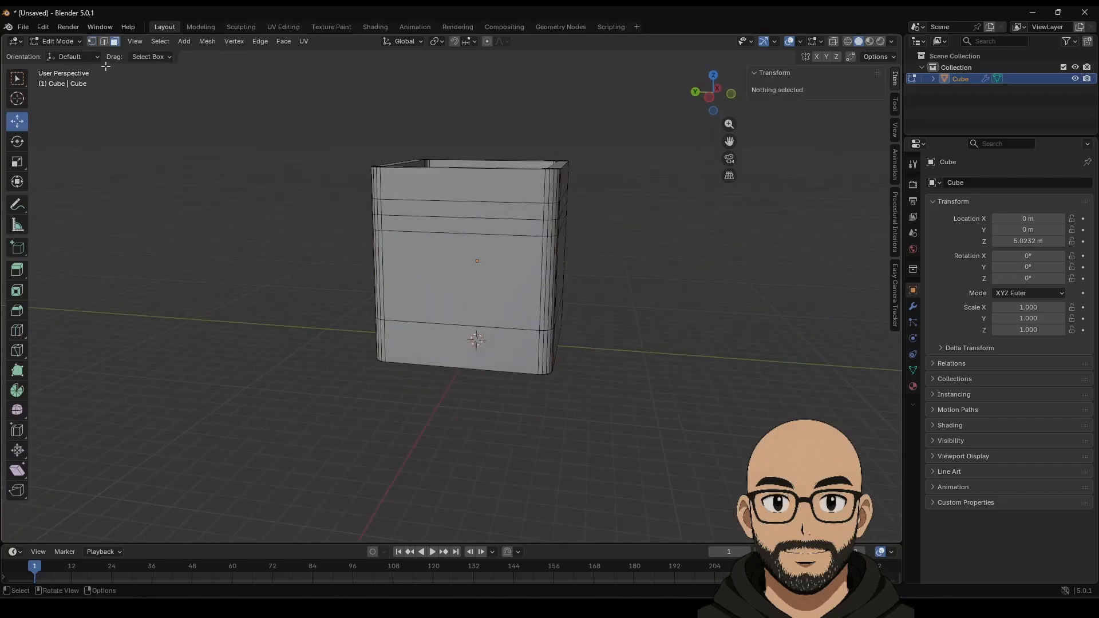
left_click(441, 278)
key("x")
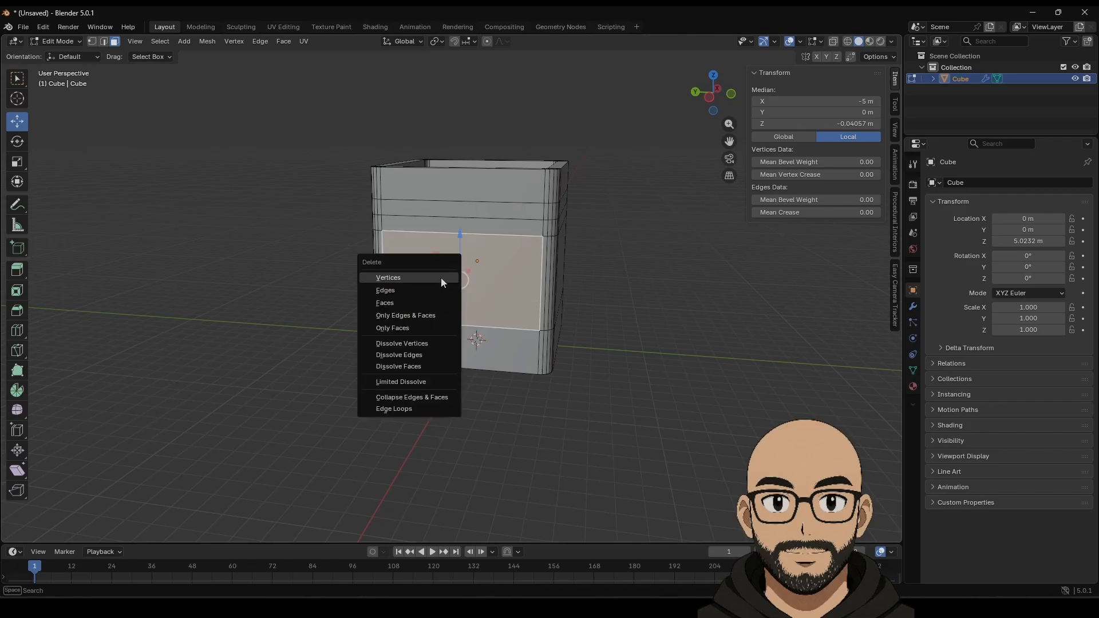
left_click(444, 301)
Delete the matching large middle faces of the +Y and -Y walls to create two more openings.
middle_click_drag(444, 302, 543, 369)
left_click(427, 292)
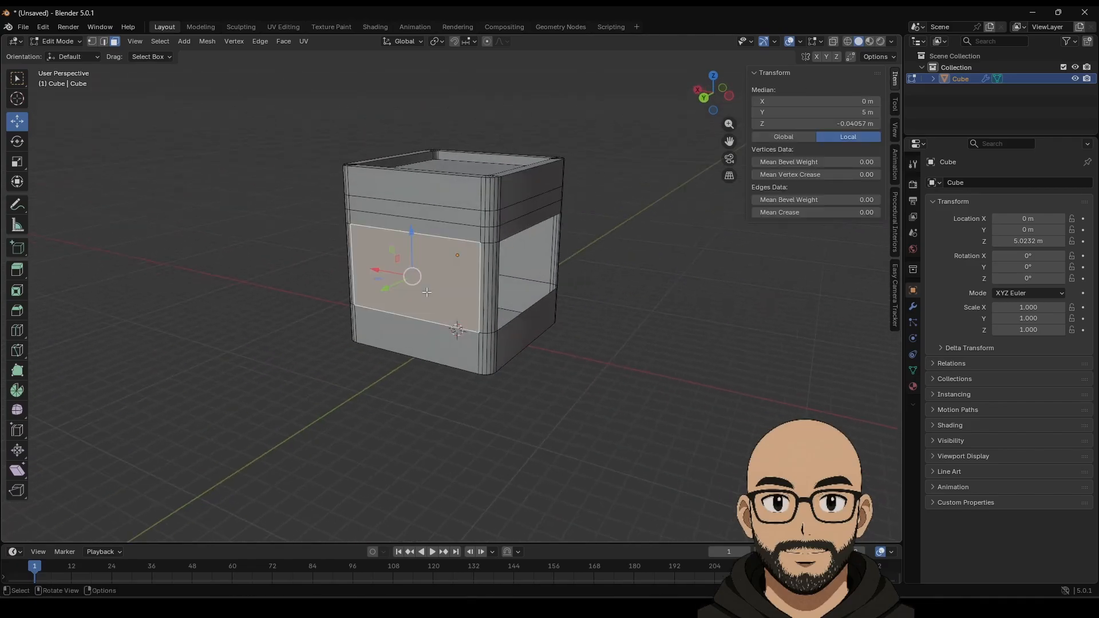
key("x")
left_click(399, 294)
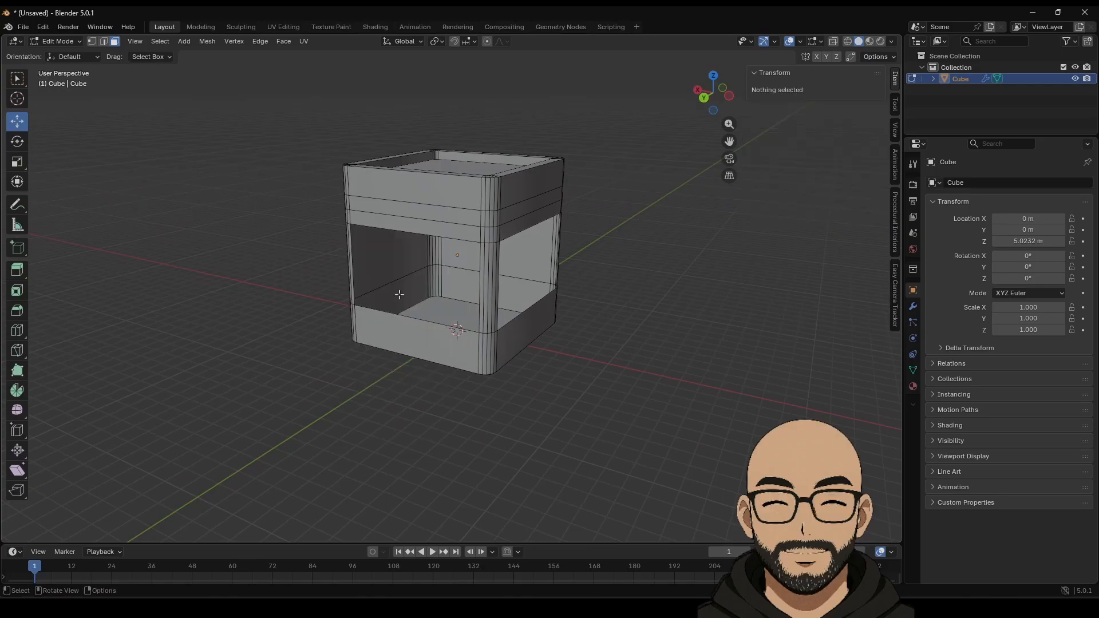
middle_click_drag(399, 294, 407, 355)
left_click(501, 306)
key("x")
left_click(500, 306)
mouse_move(510, 344)
middle_mouse_down()
mouse_move(448, 351)
mouse_move(507, 361)
mouse_move(511, 327)
middle_mouse_up()
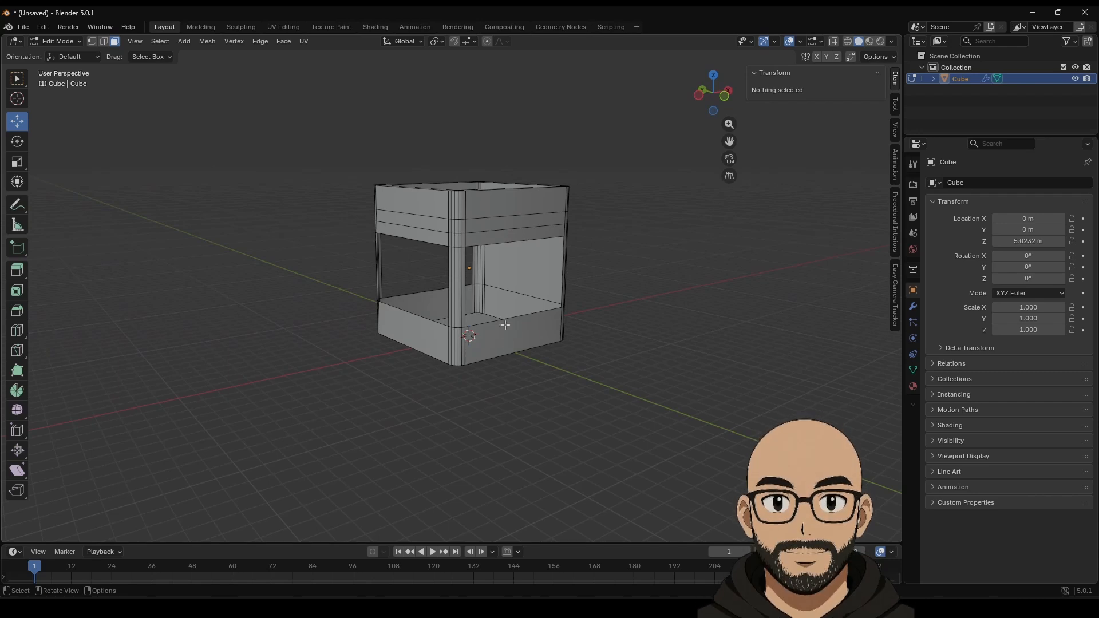
Separate the building's floor face into its own object and return to Object Mode.
middle_click_drag(423, 370, 367, 323)
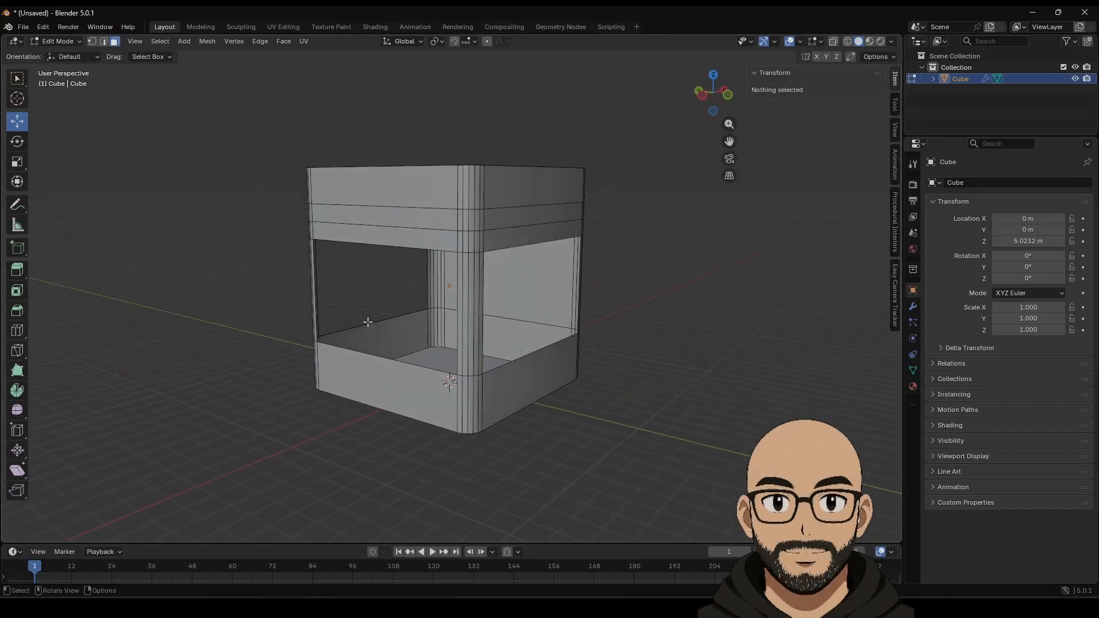
middle_click_drag(450, 355, 444, 366)
left_click(446, 362)
right_click(445, 361)
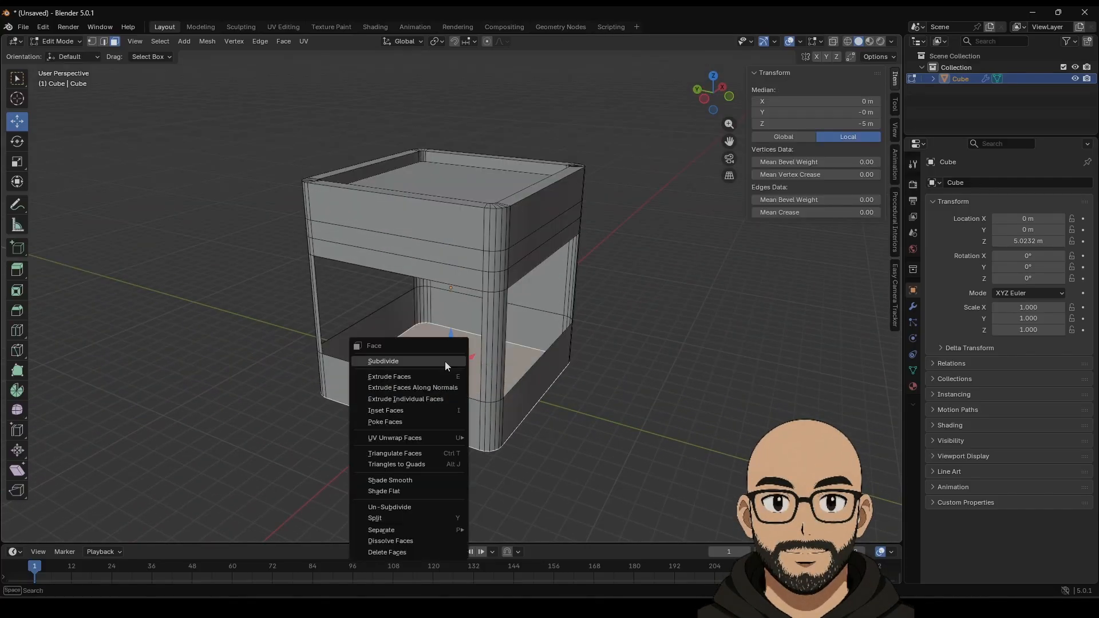
left_click(504, 529)
key("Tab")
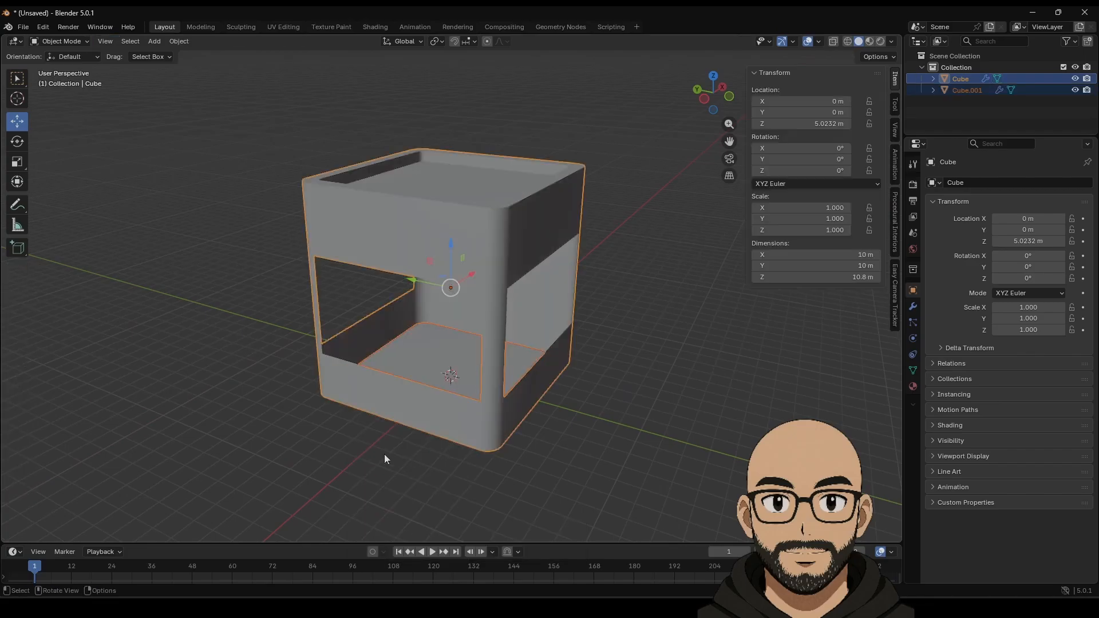
Add a Solidify modifier to the building shell alone, with a thickness of 0.44 m.
left_click(440, 442)
middle_click_drag(439, 443, 474, 375)
left_click(474, 375)
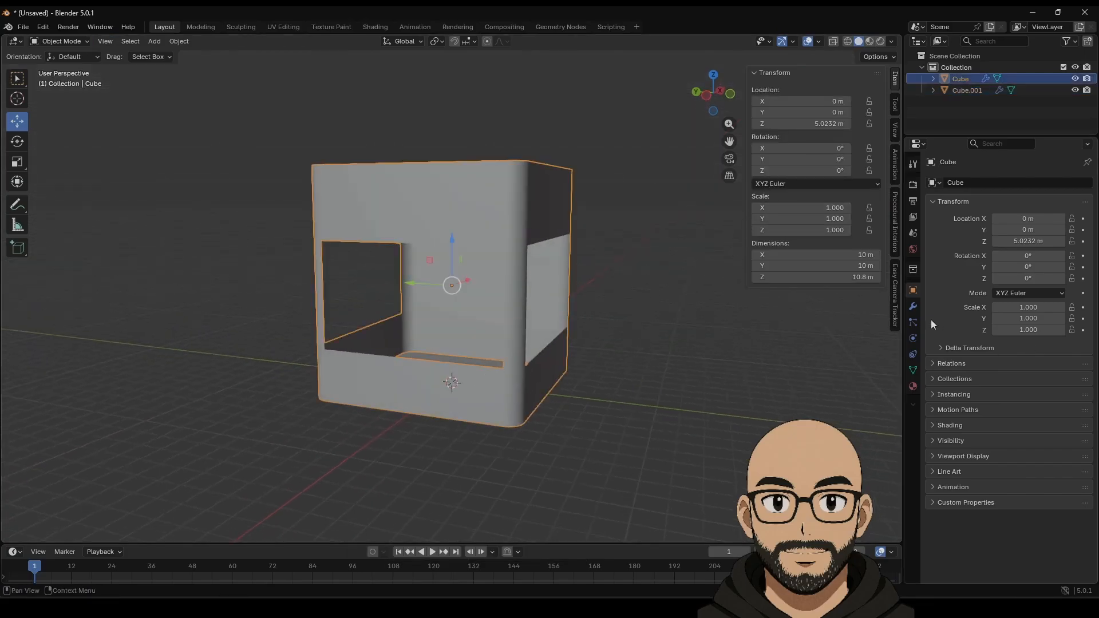
left_click(913, 305)
left_click(988, 182)
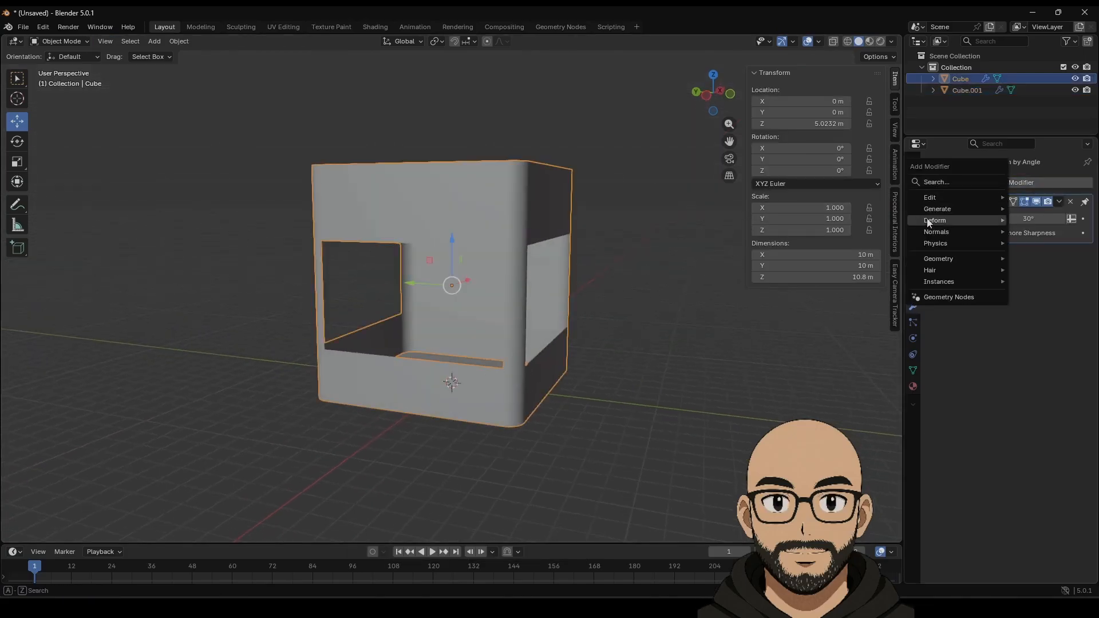
mouse_move(946, 209)
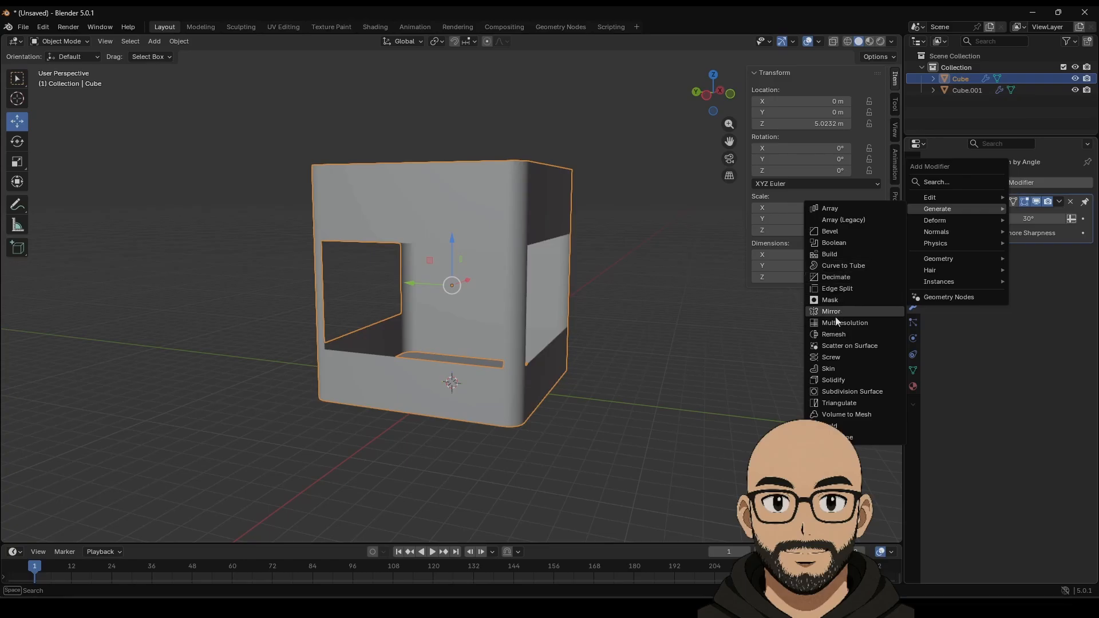
left_click(835, 380)
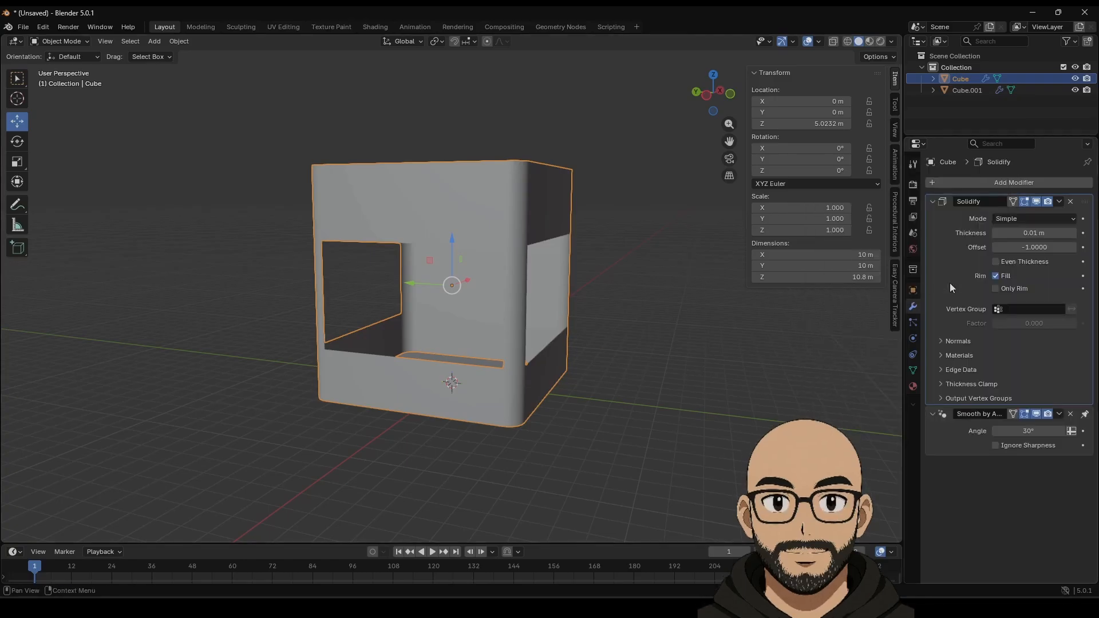
mouse_move(1030, 233)
left_mouse_down()
mouse_move(1053, 233)
mouse_move(1036, 233)
left_mouse_up()
mouse_move(412, 363)
middle_mouse_down()
mouse_move(599, 379)
mouse_move(561, 395)
mouse_move(580, 375)
mouse_move(342, 365)
mouse_move(396, 372)
middle_mouse_up()
scroll(382, 370, "up", 5)
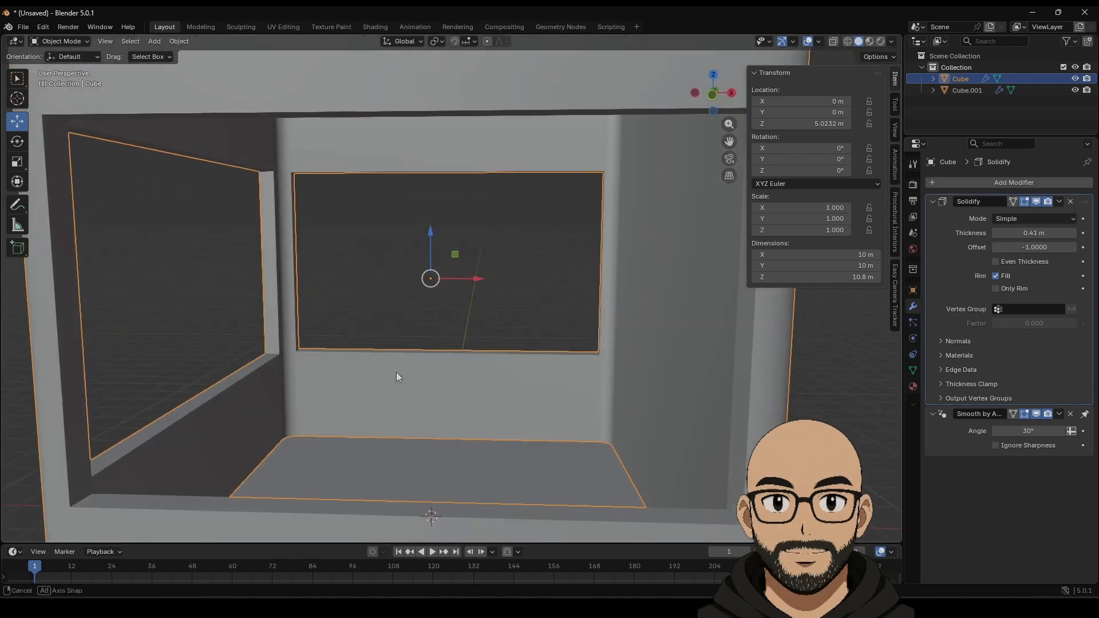
mouse_move(1038, 234)
left_mouse_down()
mouse_move(1076, 234)
mouse_move(1042, 234)
left_mouse_up()
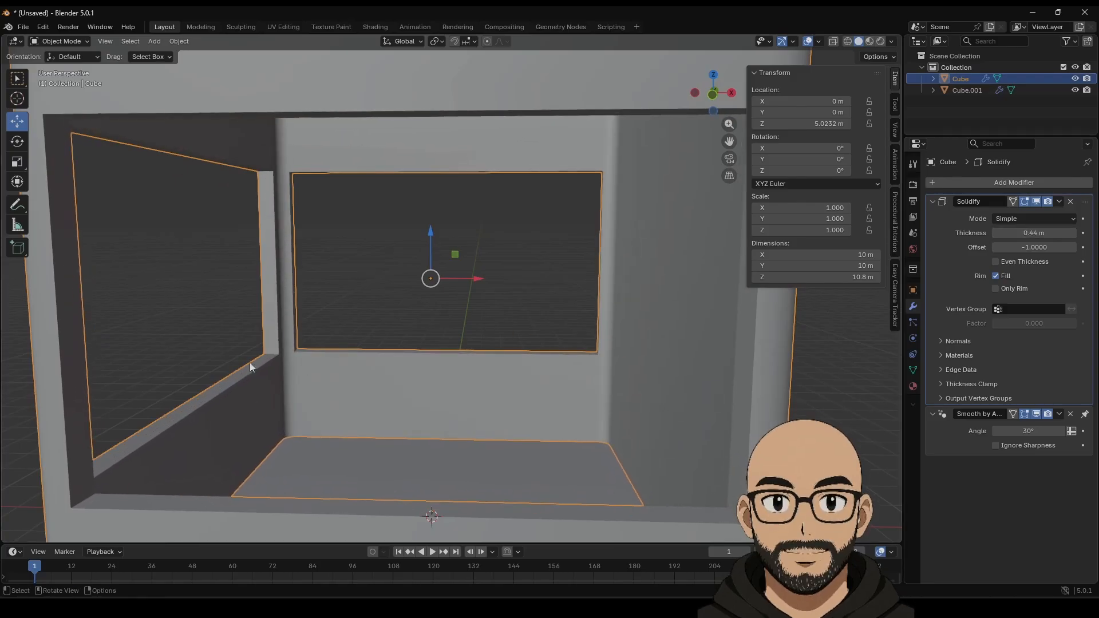
Cut the low panel below the +Y opening with a vertical Knife cut slightly off centre, from the sill to the base.
middle_click_drag(237, 361, 554, 456)
key("Tab")
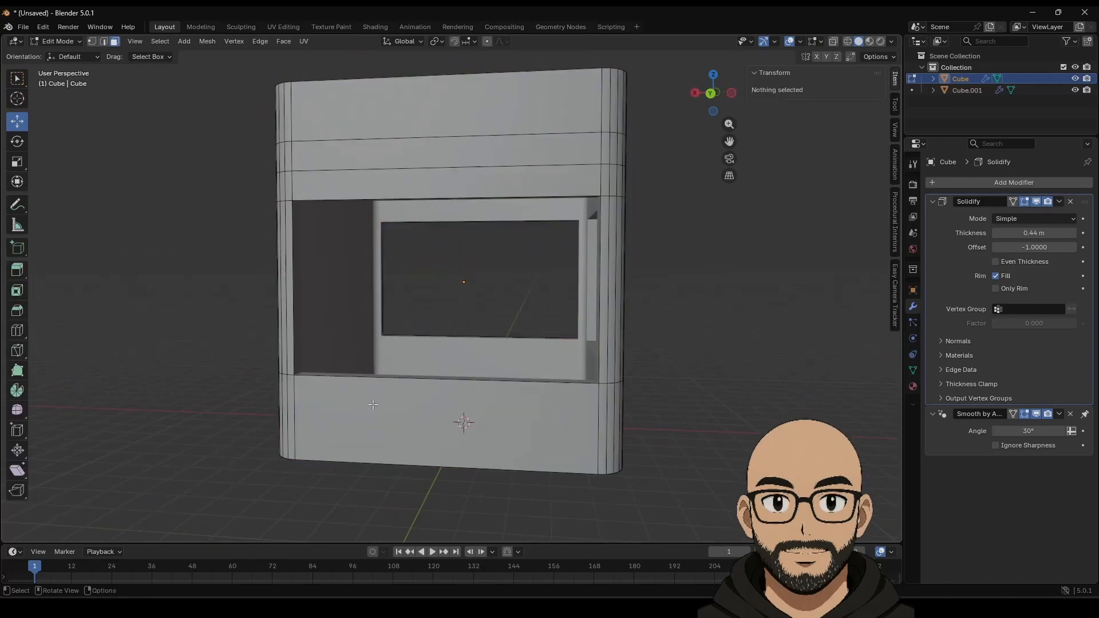
left_click(17, 351)
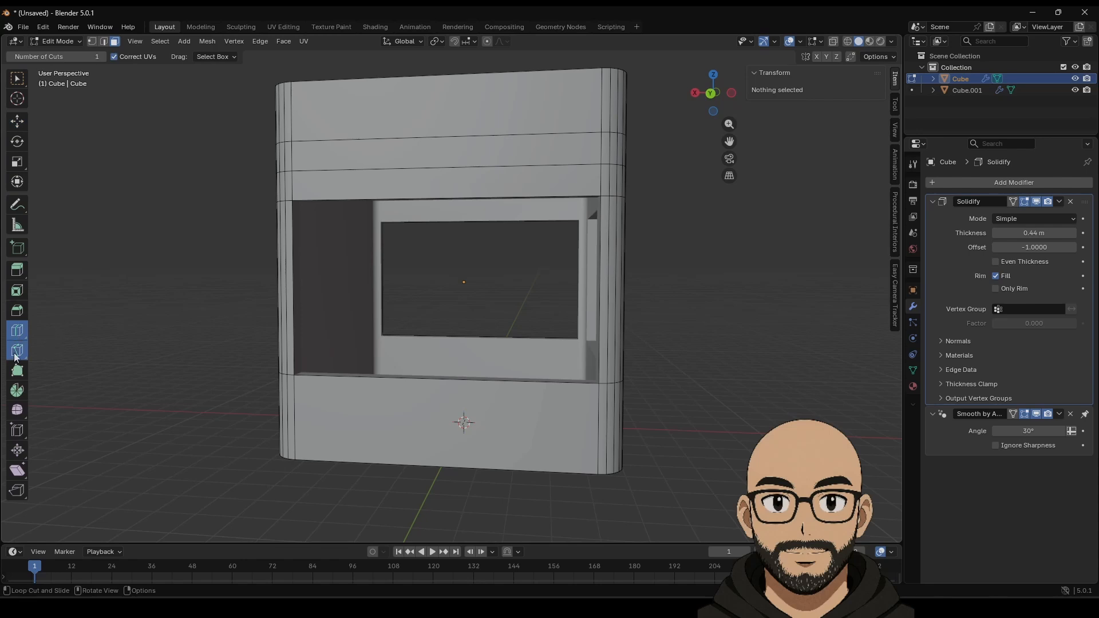
left_click(419, 379)
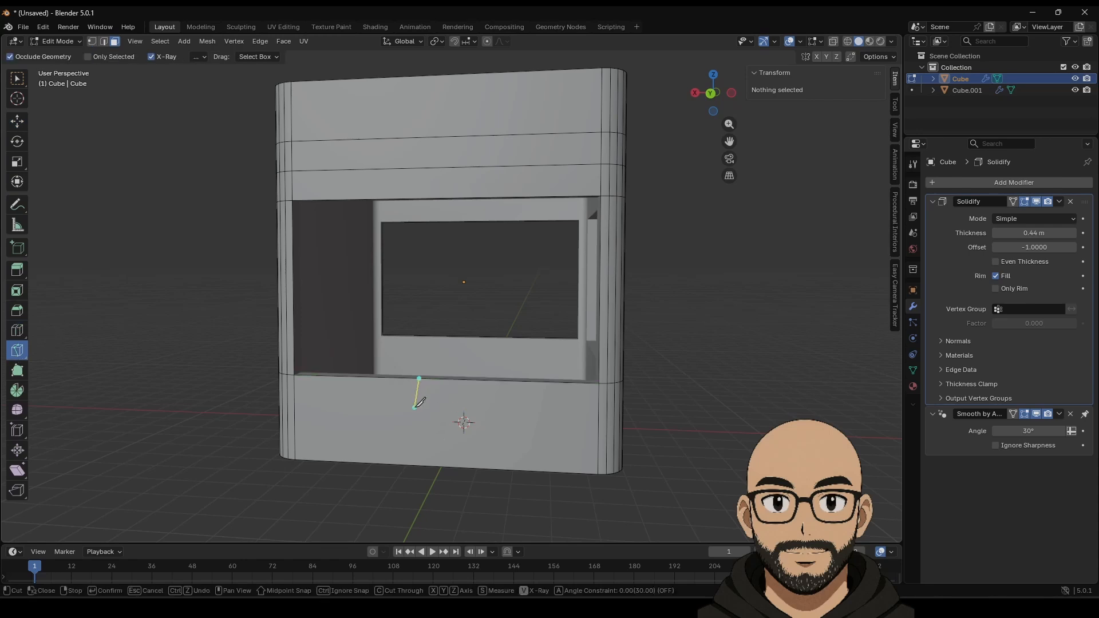
left_click(420, 465)
key("Return")
Straighten the knife cut in the back orthographic view by scaling its vertices to 0 along X.
left_click(17, 121)
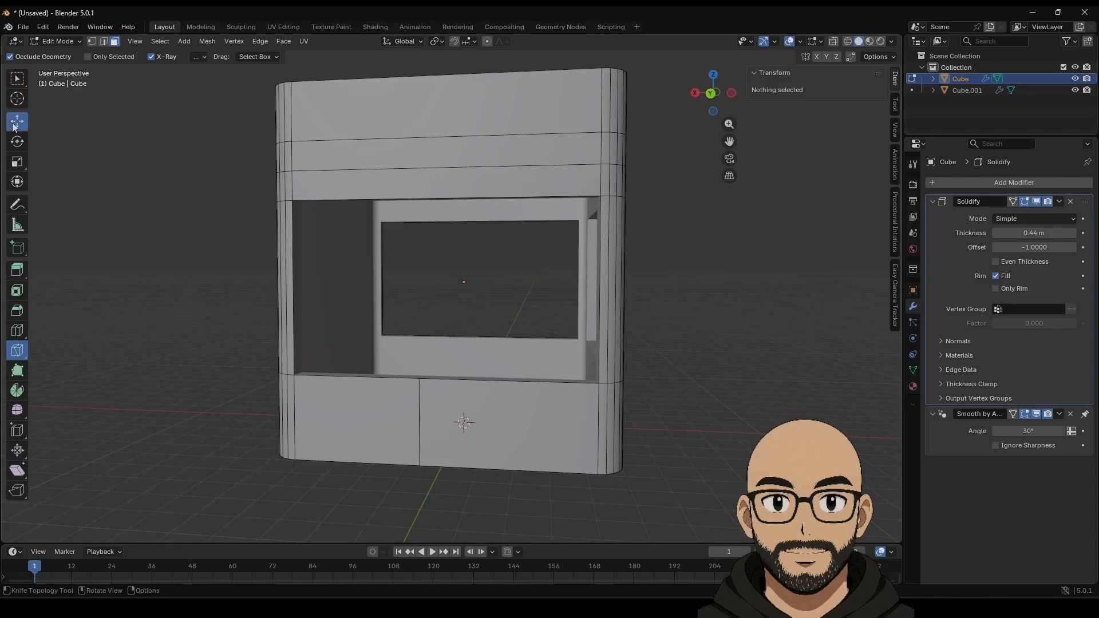
left_click(709, 95)
key("Tab")
key("Tab")
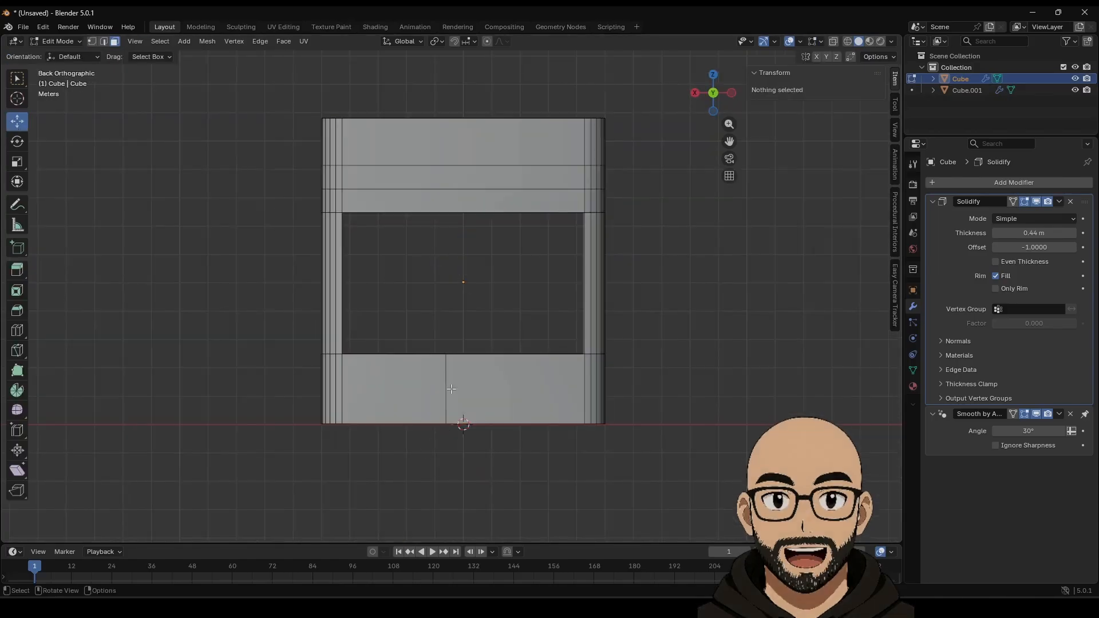
left_click(91, 44)
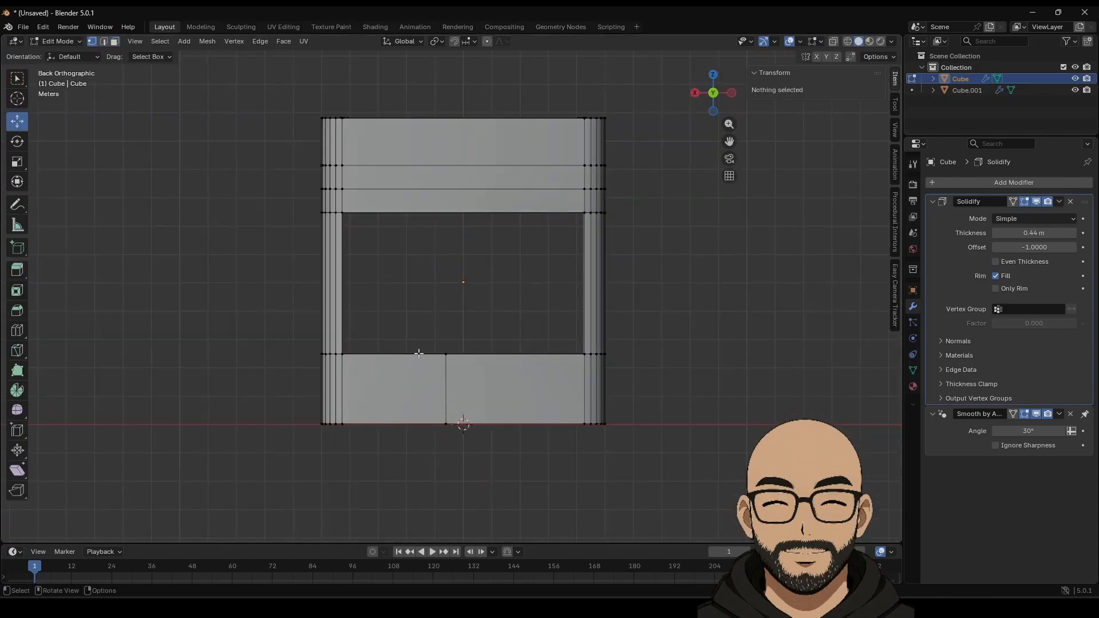
left_click_drag(418, 347, 460, 459)
left_click(17, 162)
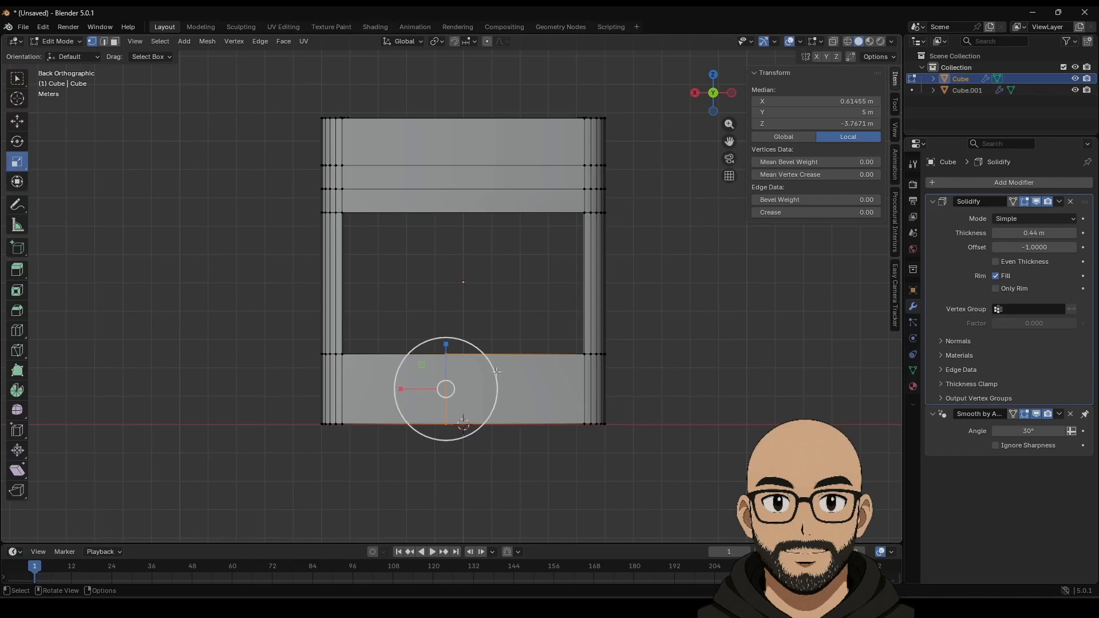
left_click_drag(404, 387, 407, 389)
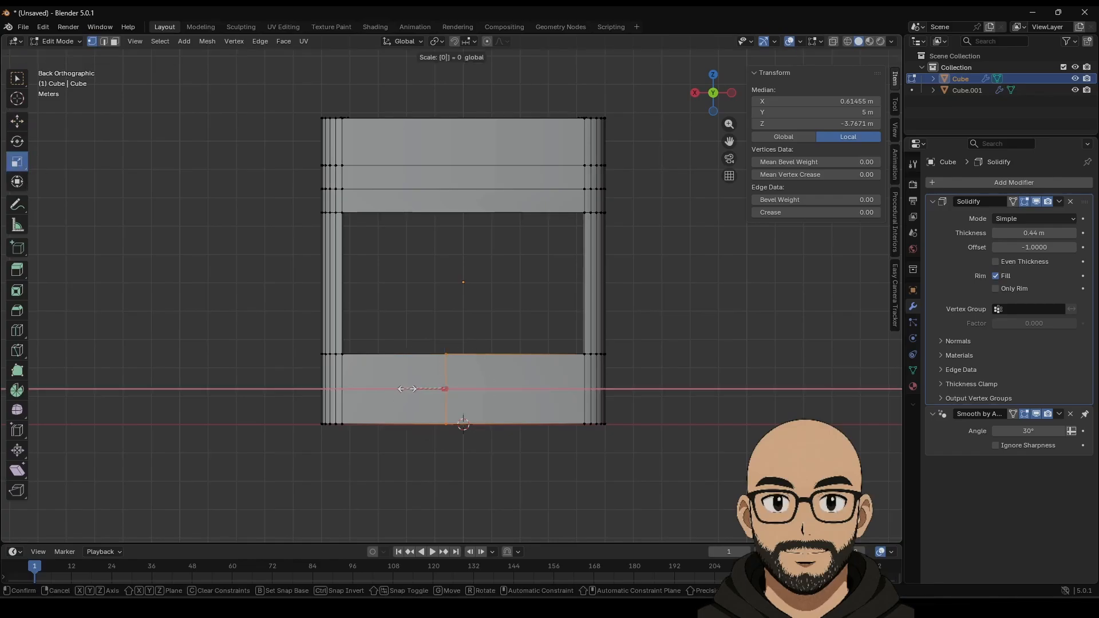
key("Return")
Try a vertex bevel on the straightened cut with a width of 0.551 m and 5 segments.
middle_click_drag(304, 345, 372, 444)
left_click(18, 122)
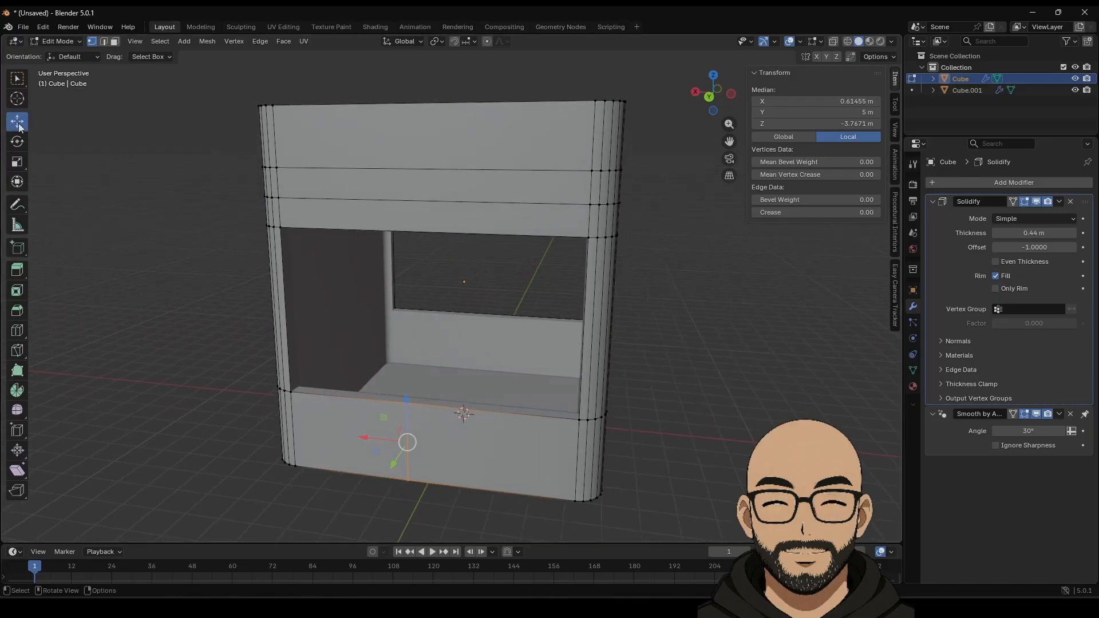
right_click(412, 432)
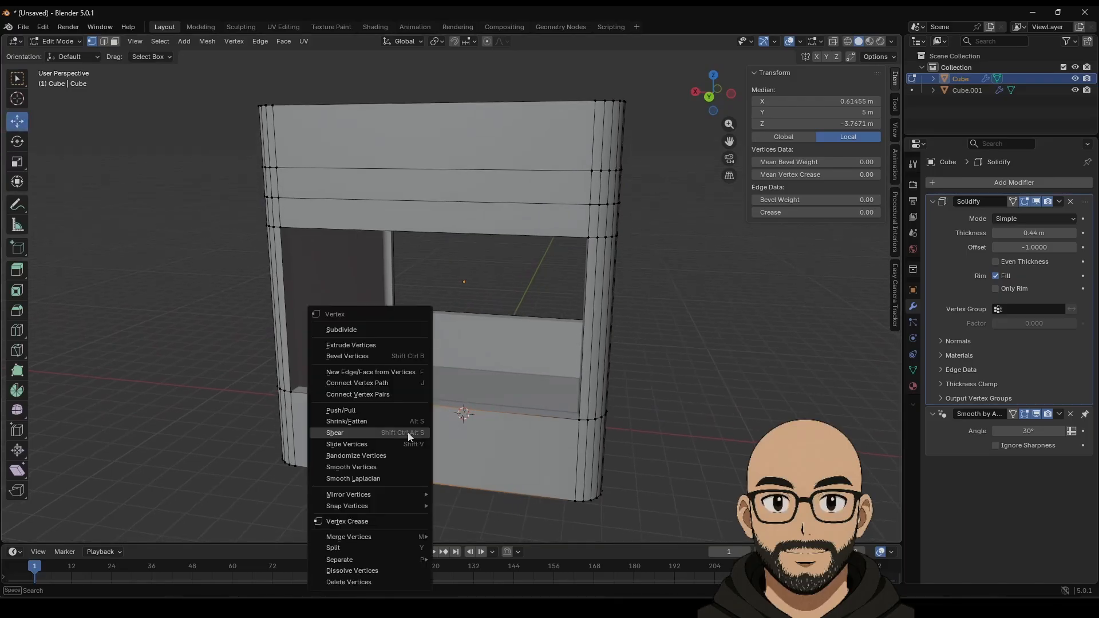
left_click(359, 353)
left_click(531, 420)
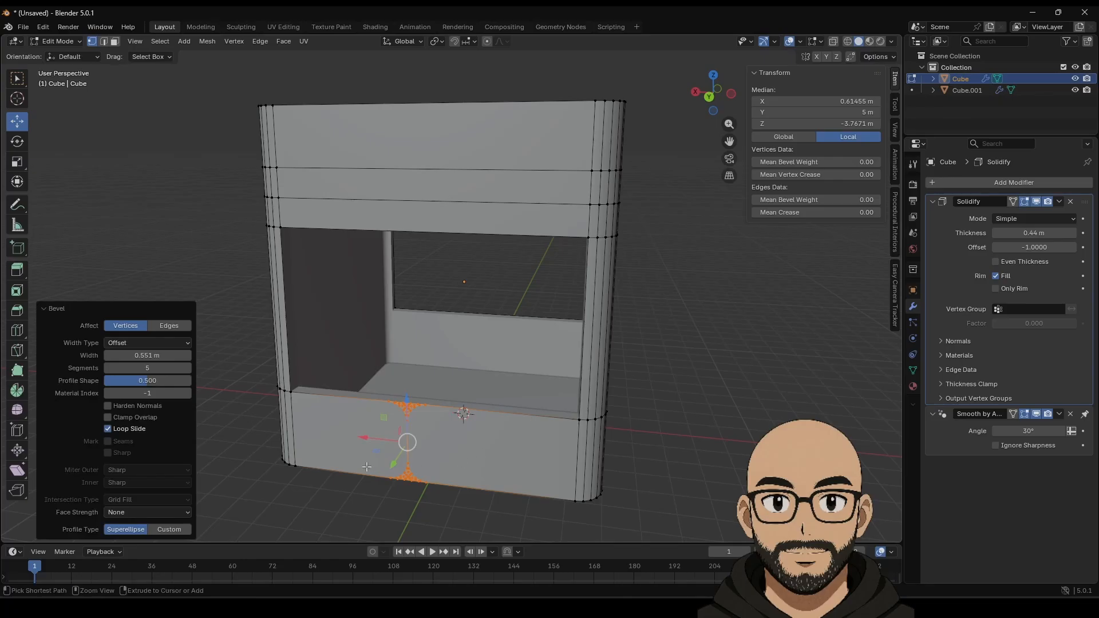
key("ctrl+z")
Bevel the vertical cut edge into a narrow strip with 1 segment and a width of 0.0724 m.
key("2")
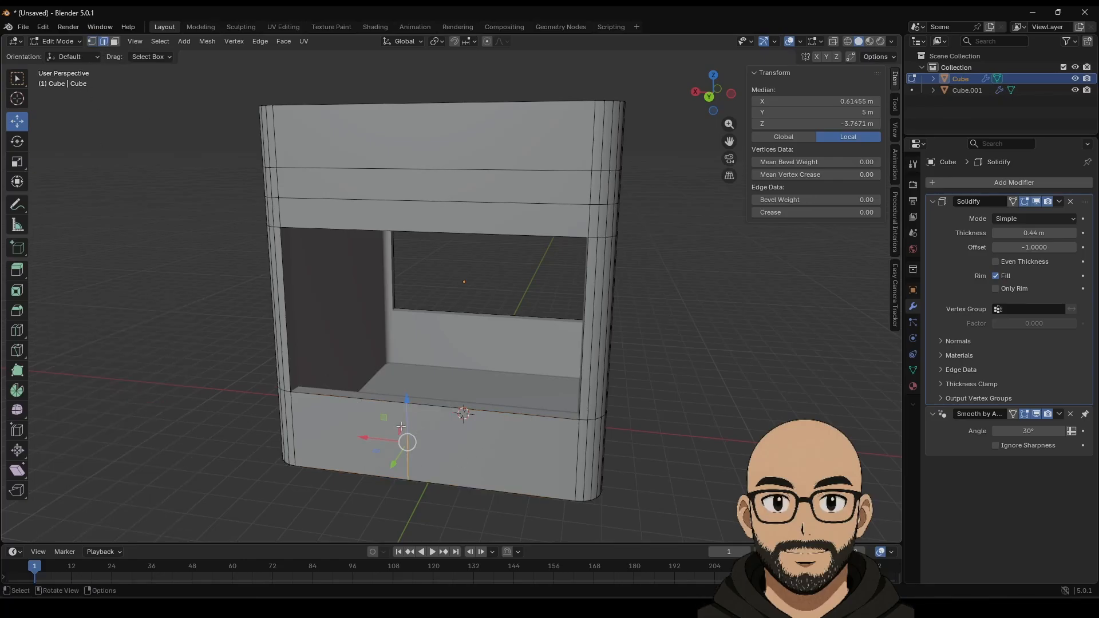
right_click(375, 315)
left_click(373, 311)
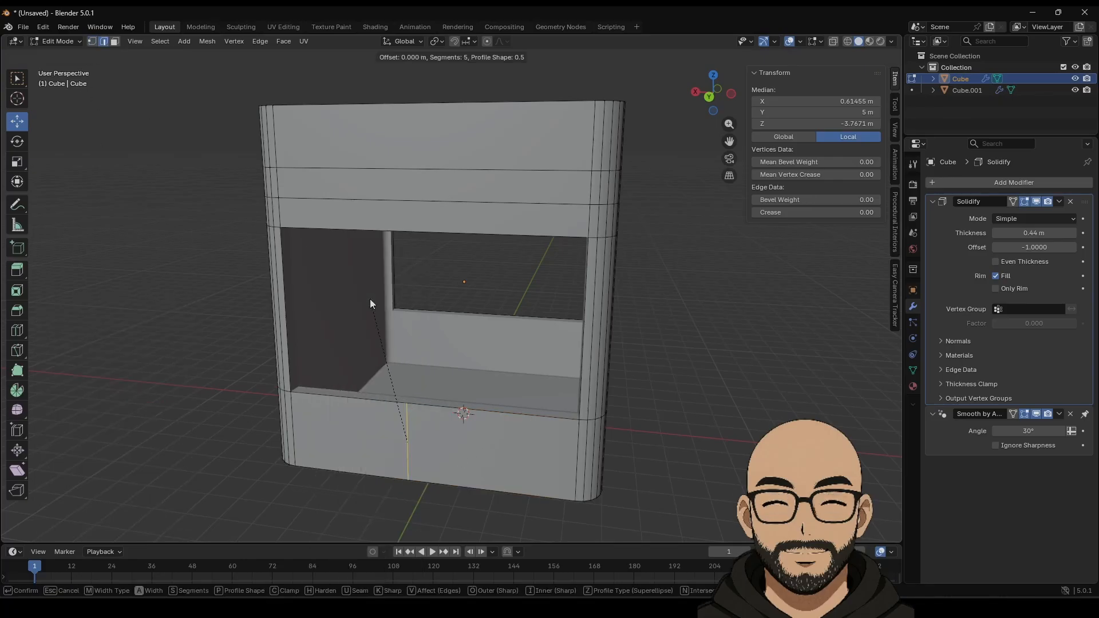
left_click(557, 404)
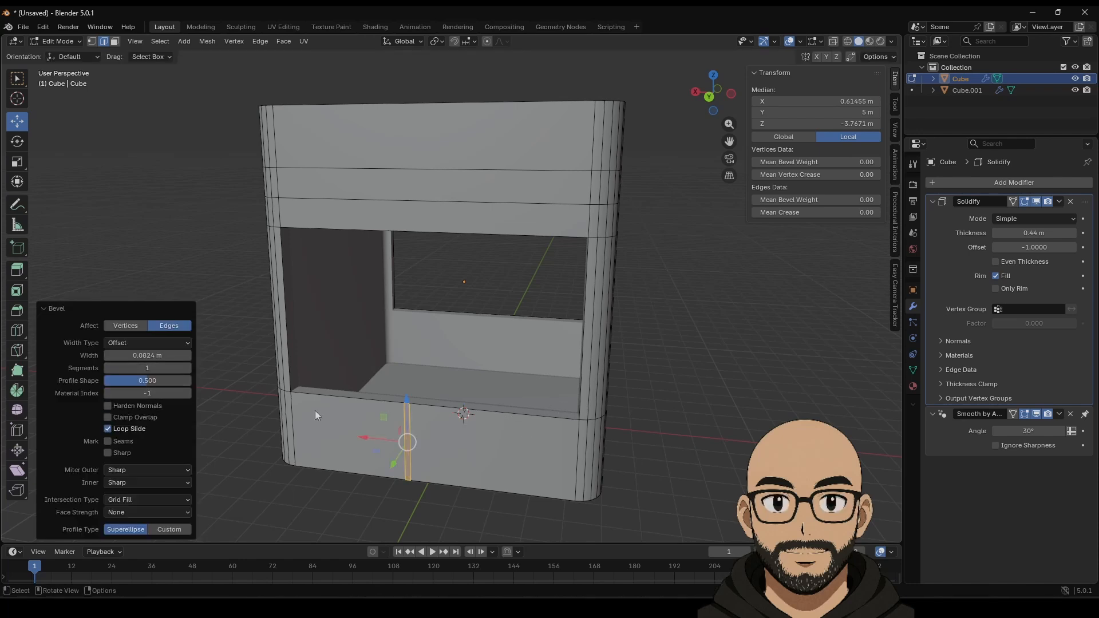
mouse_move(162, 355)
left_mouse_down()
mouse_move(131, 356)
mouse_move(143, 355)
left_mouse_up()
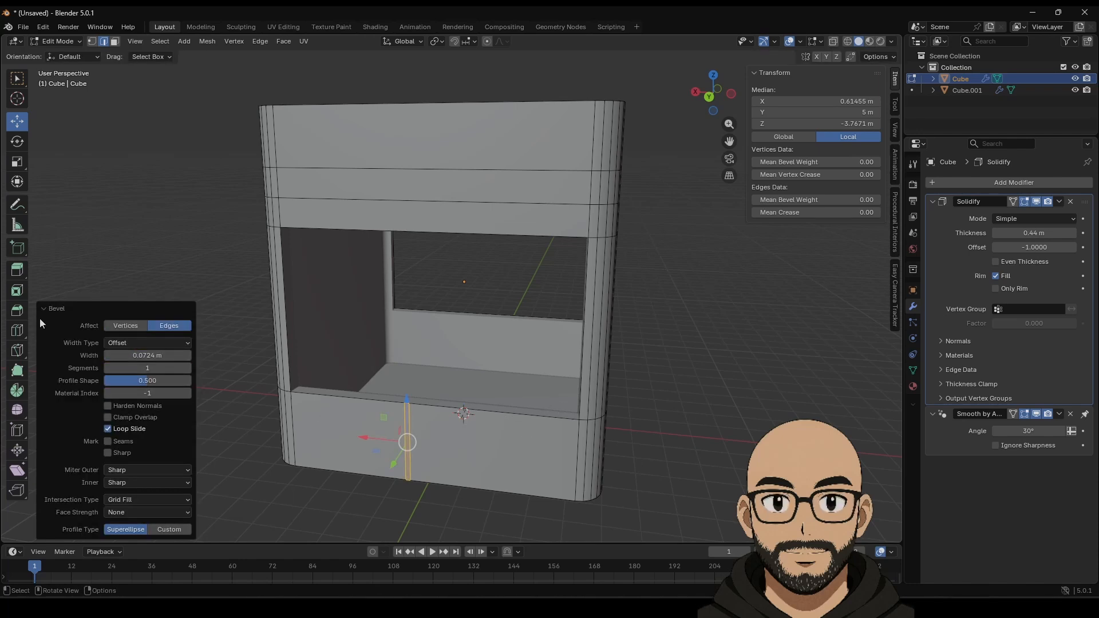
Try to extrude the narrow bevelled strip with the Extrude Region tool.
left_click(18, 274)
left_click_drag(394, 463, 398, 459)
key("ctrl+z")
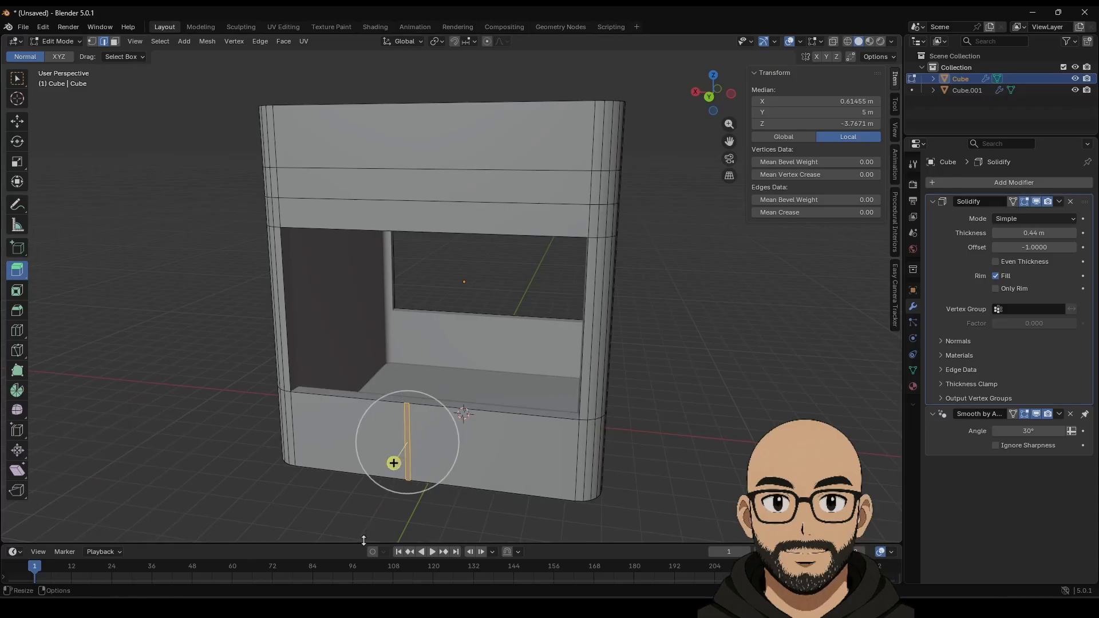
key("Tab")
key("Tab")
Try to extrude the lower front panel beside the narrow strip and move it about 0.134 m outward along Y.
left_click(328, 414)
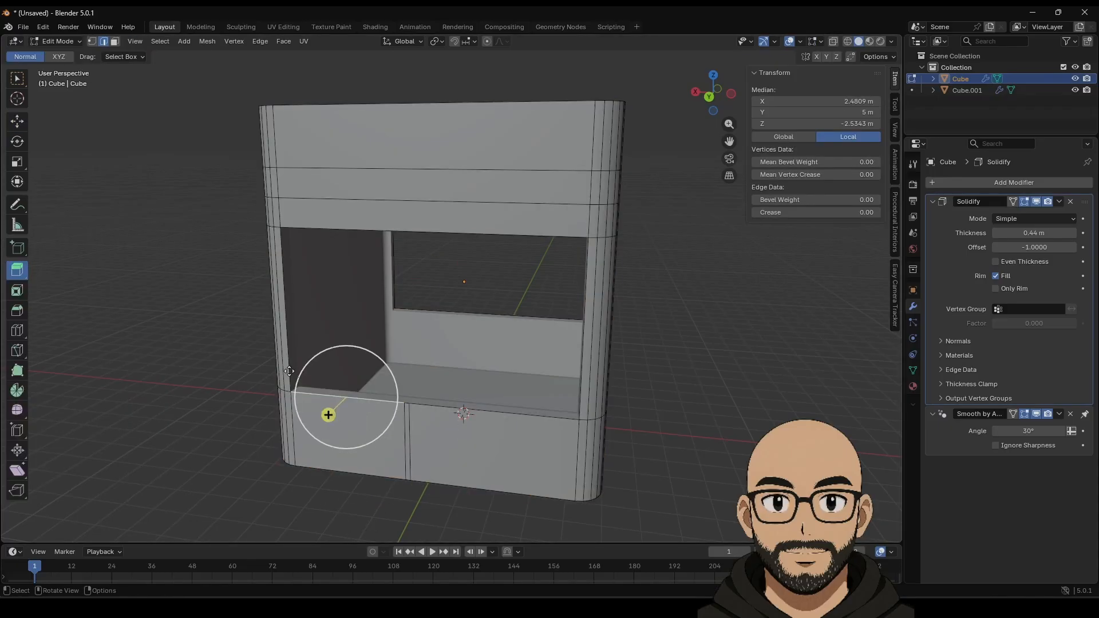
left_click(16, 123)
left_click(344, 453)
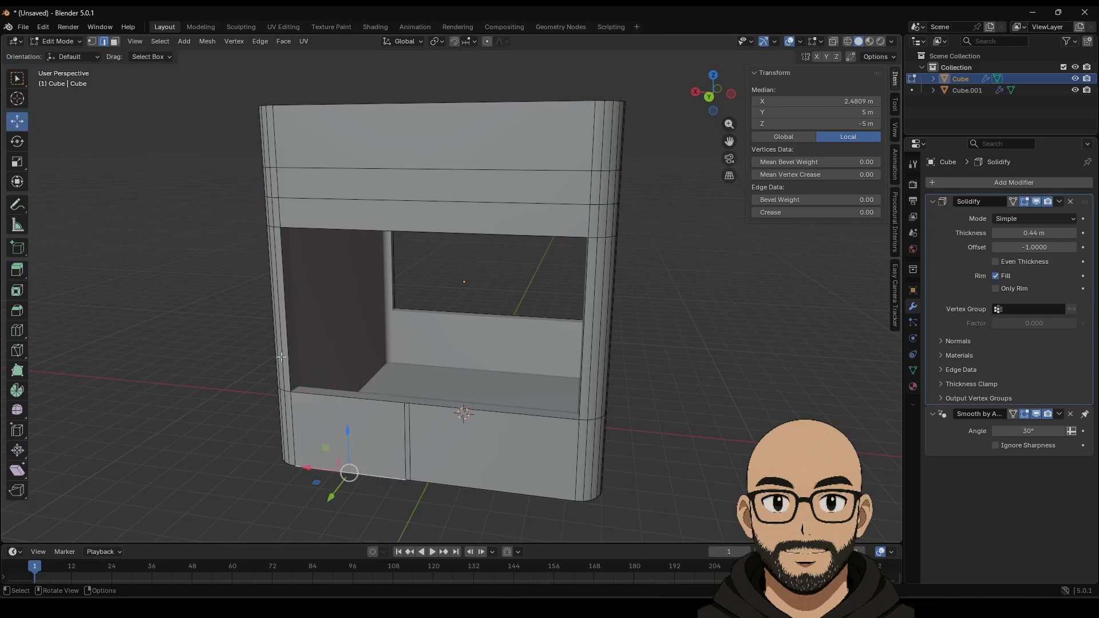
left_click(116, 43)
left_click(342, 456)
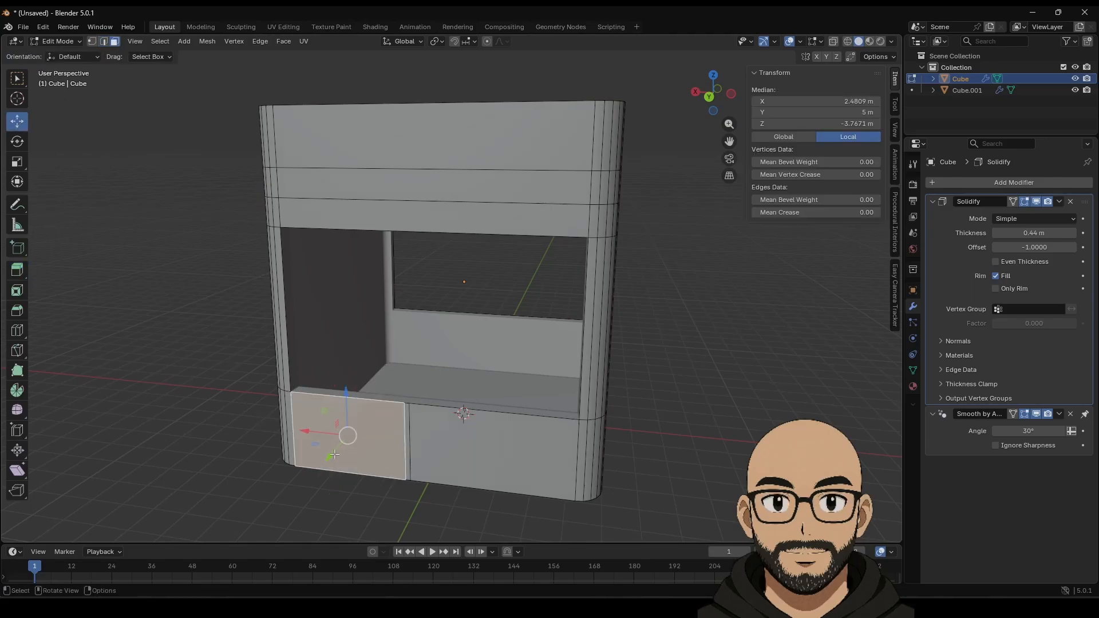
key("e")
right_click(332, 456)
key("g")
key("y")
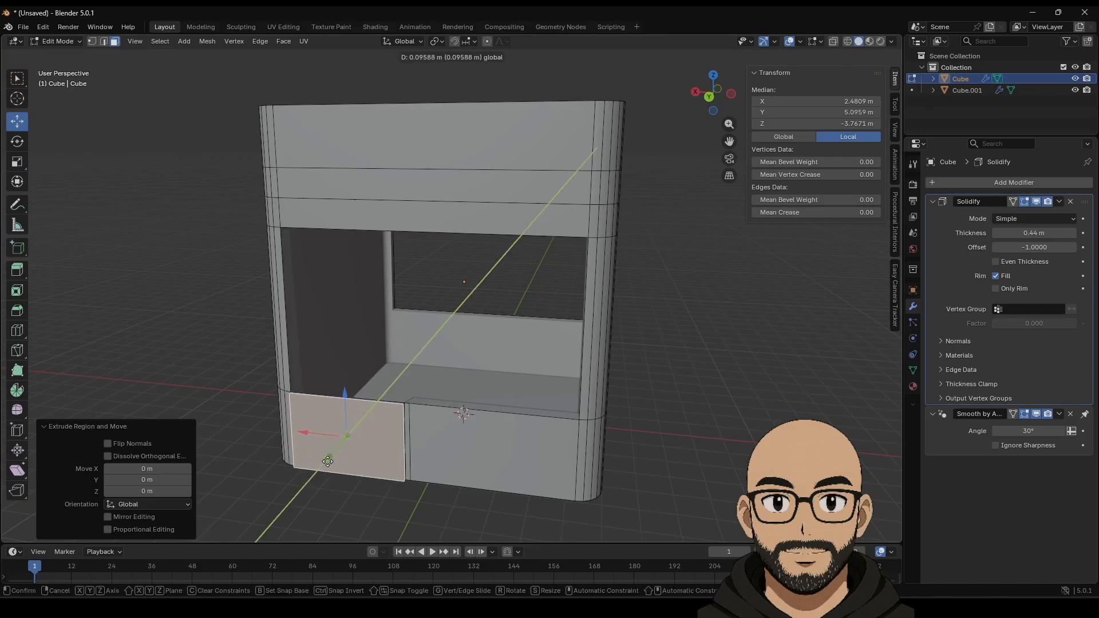
left_click(343, 461)
middle_click_drag(419, 520, 371, 520)
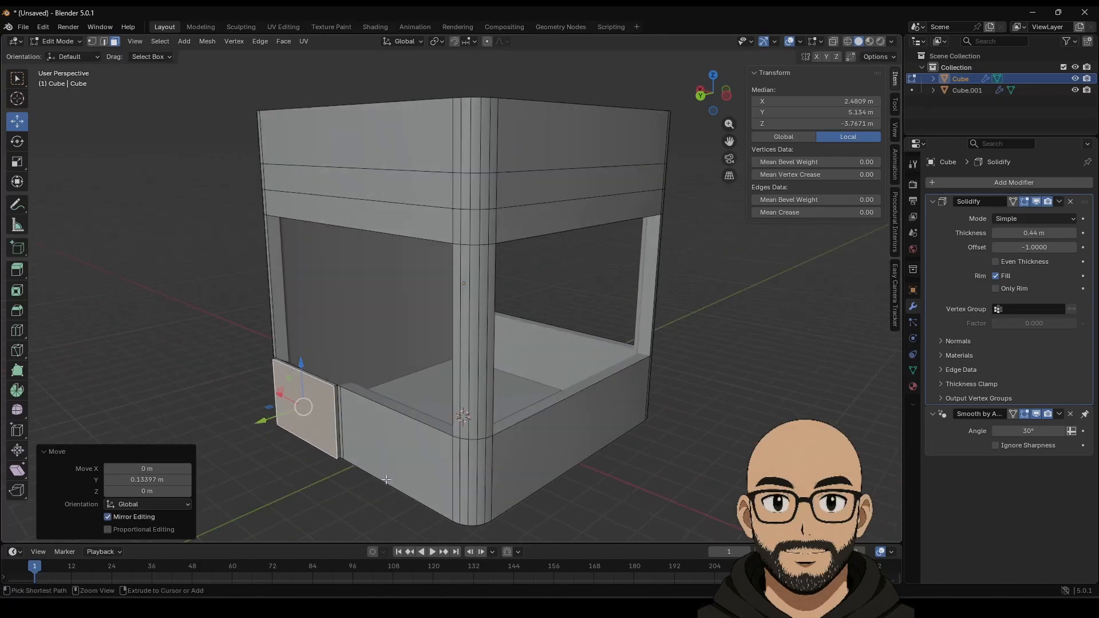
Apply the building's Solidify modifier in Object Mode.
key("Tab")
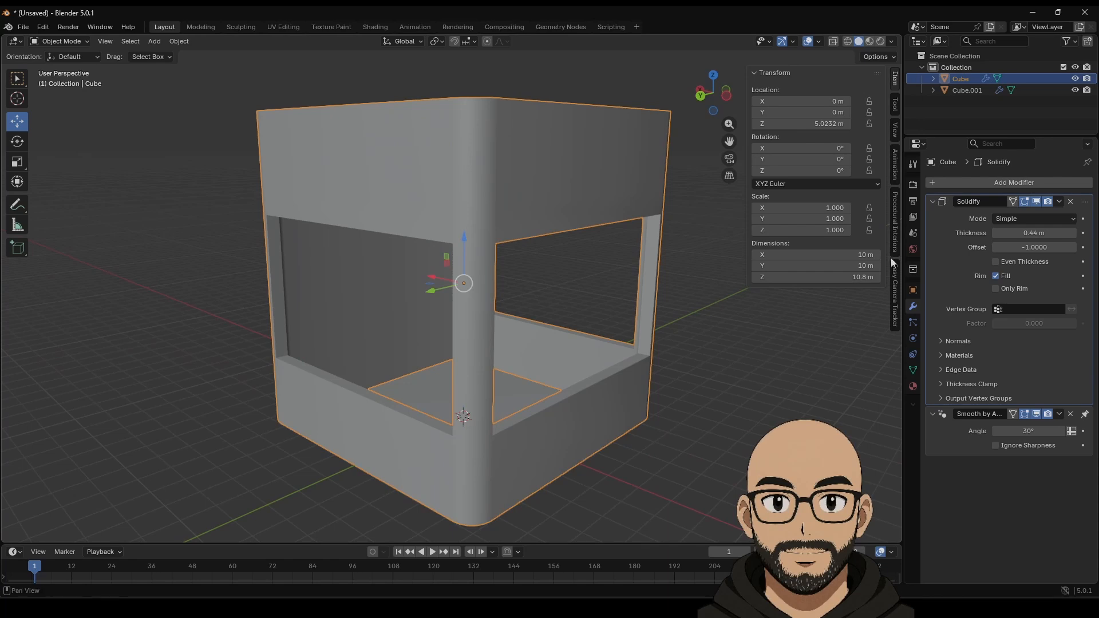
left_click(1057, 203)
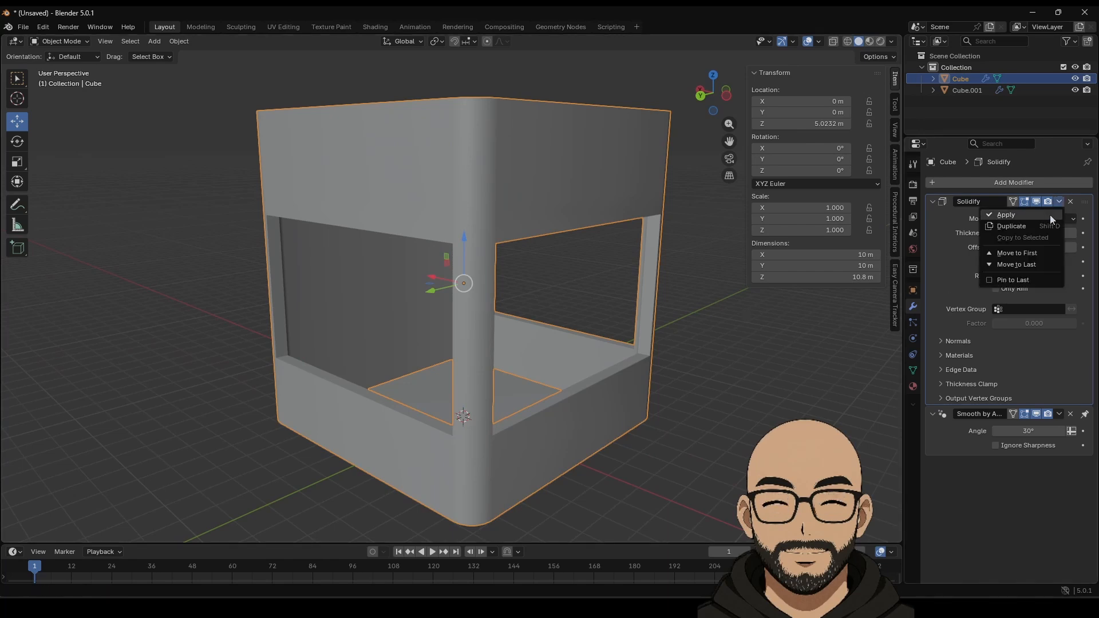
left_click(1050, 216)
Extrude the narrow strip's faces along their normals into the lower wall to form a groove between the panels.
middle_click_drag(329, 419, 358, 427)
key("Tab")
left_click(352, 438)
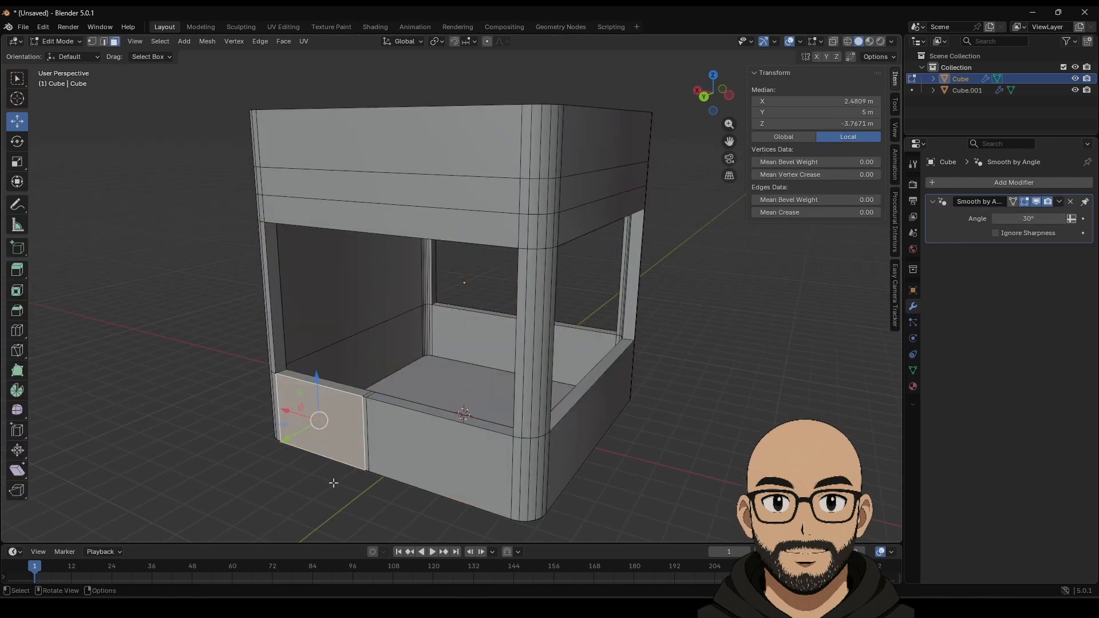
left_click(365, 435)
scroll(334, 463, "up", 5)
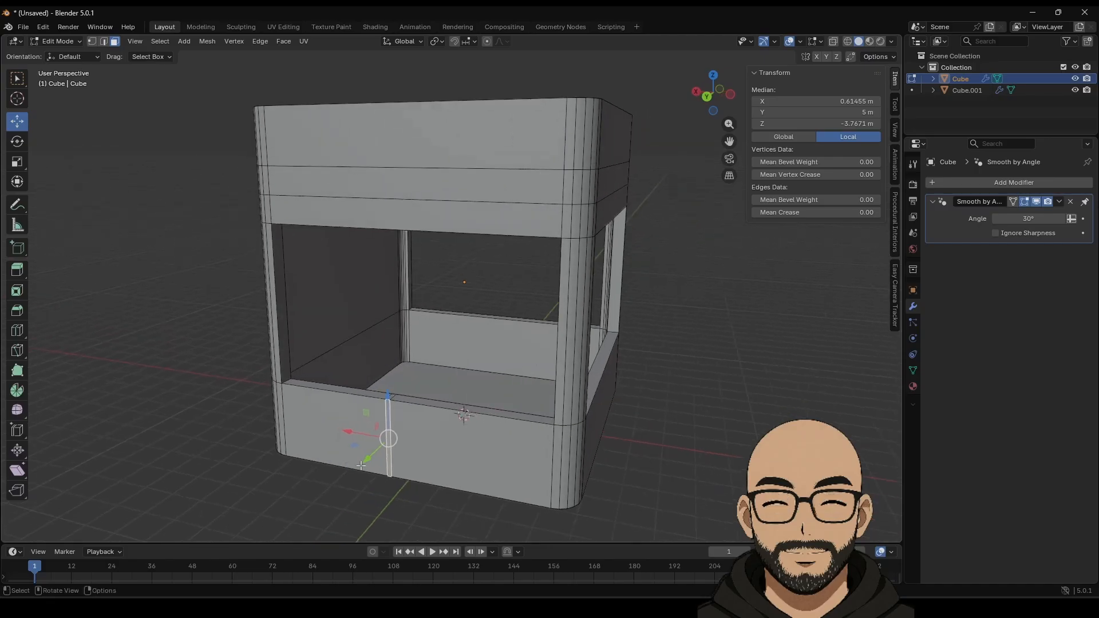
left_click(391, 374)
middle_click_drag(391, 375, 398, 348)
left_click(408, 389, "shift")
middle_click_drag(409, 390, 345, 398)
left_click(392, 323, "shift")
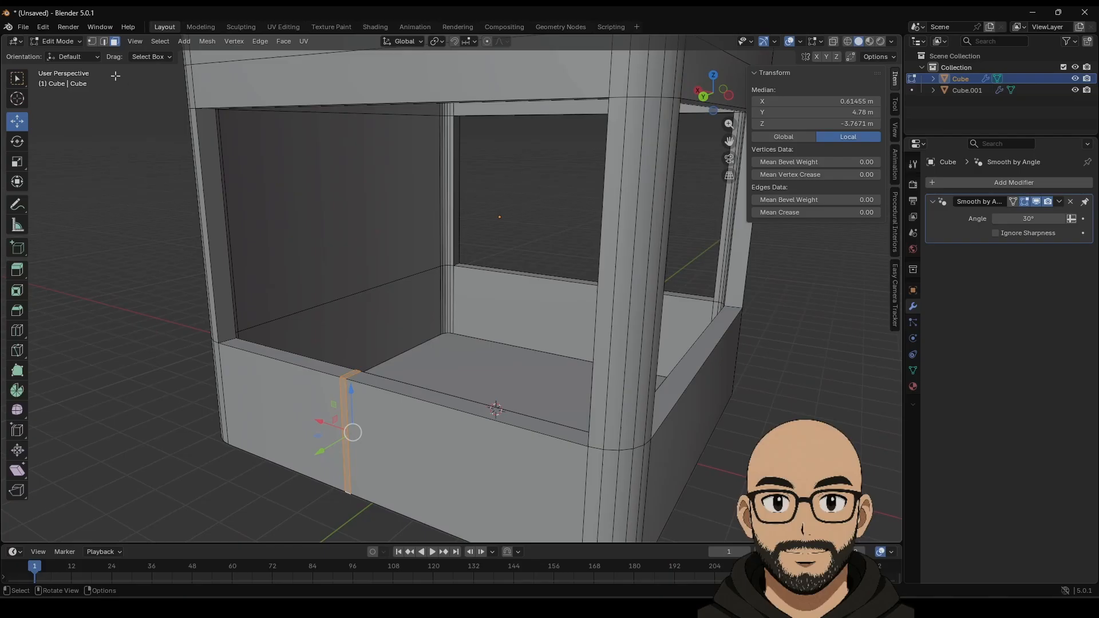
left_click(17, 291)
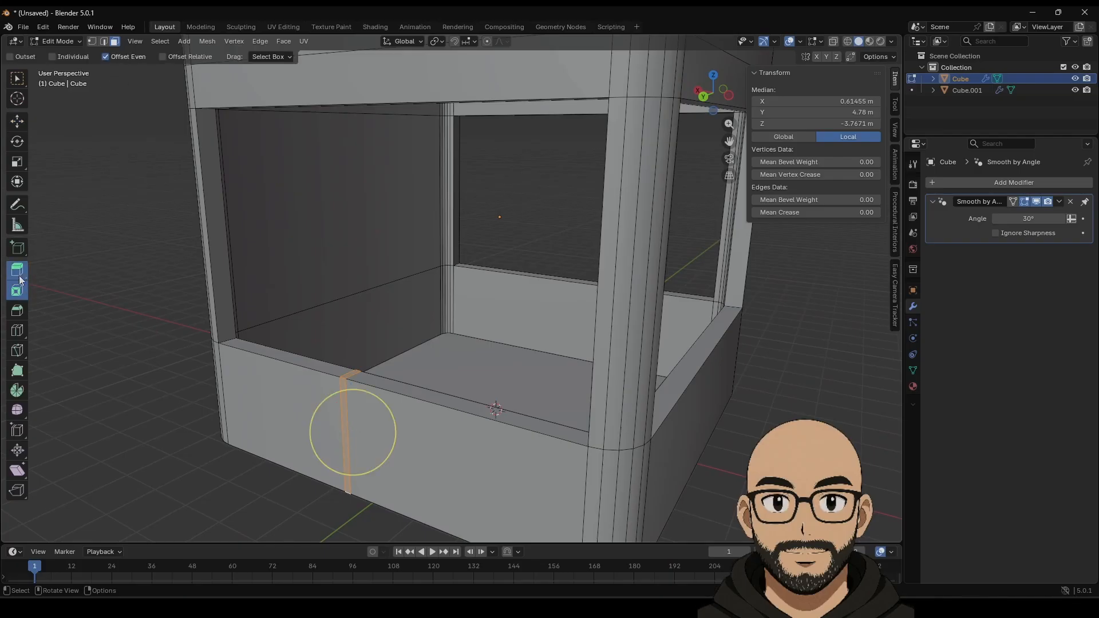
left_click_drag(17, 270, 76, 307)
left_click(81, 325)
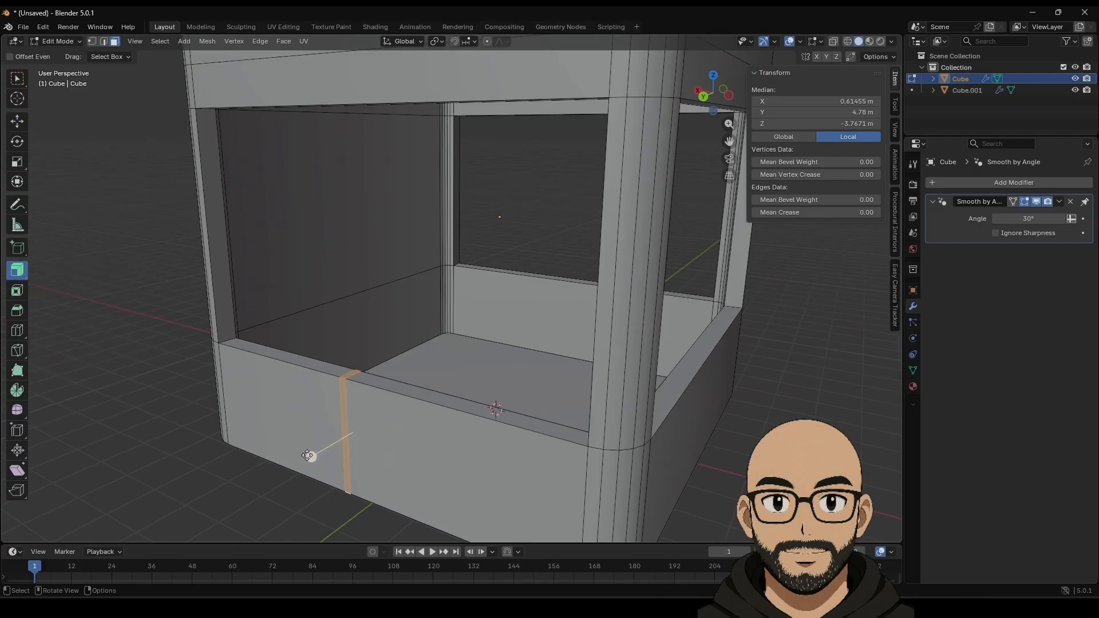
left_click_drag(311, 456, 287, 456)
Delete the small faces at the upper and lower inner ends of the groove.
middle_click_drag(382, 393, 417, 436)
left_click(418, 436)
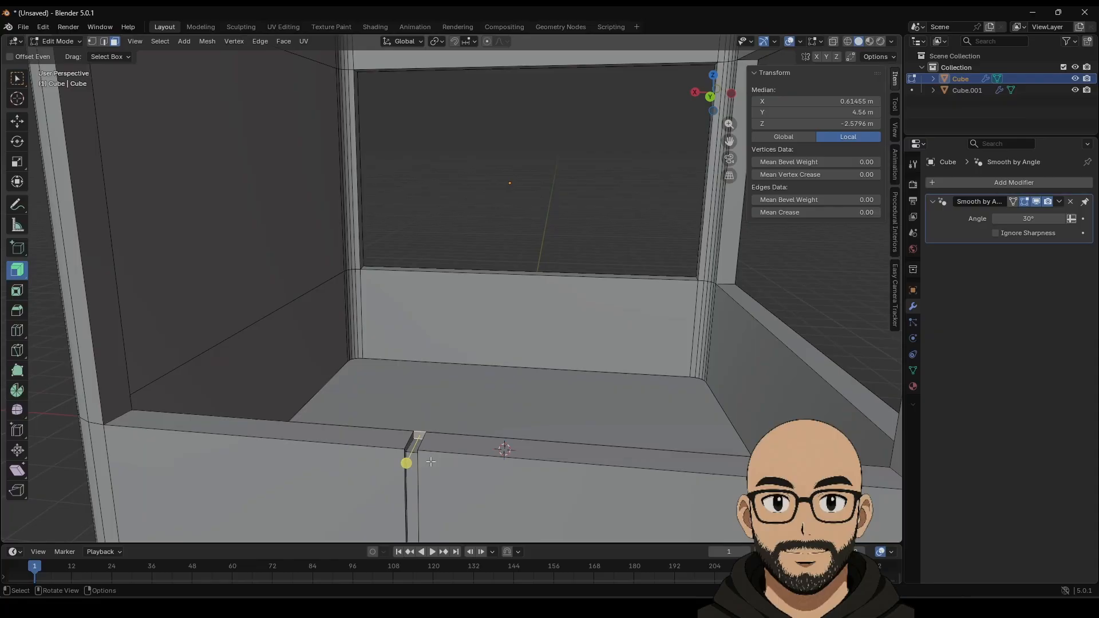
key("x")
left_click(411, 463)
middle_click_drag(412, 464, 296, 424)
left_click(293, 431)
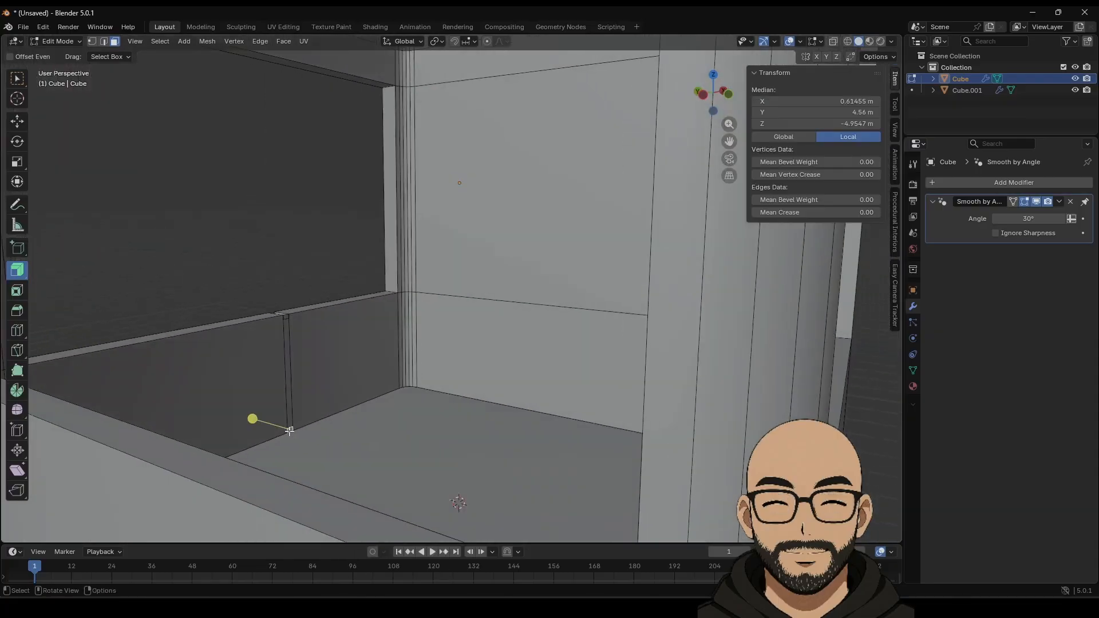
key("x")
left_click(266, 447)
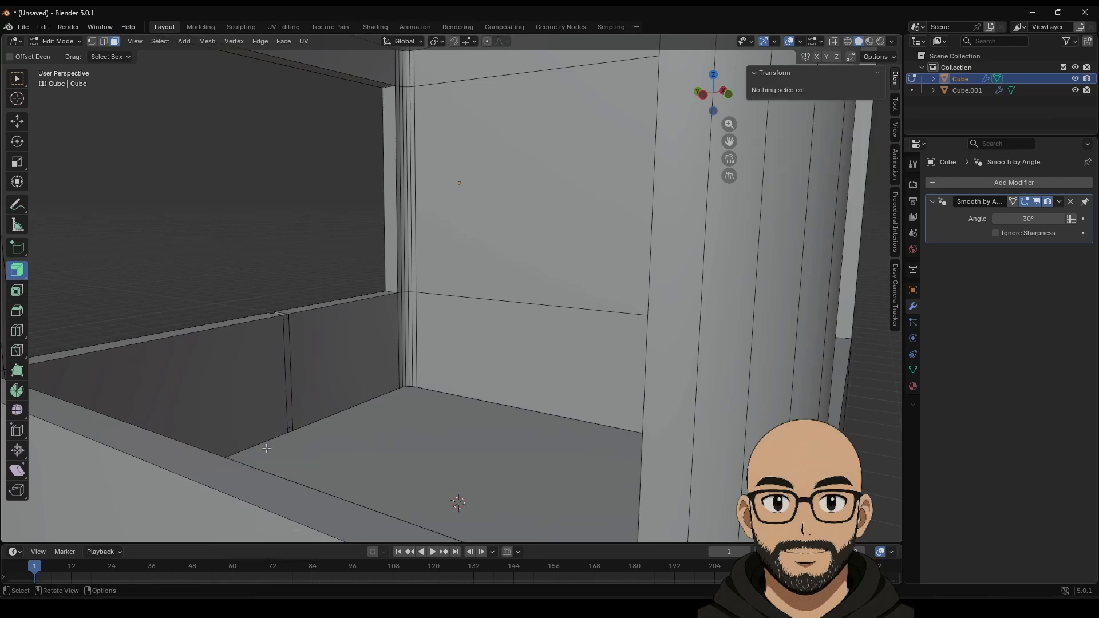
Try to lower the two top vertices of the groove's inner strip by about 0.086 m along Z.
middle_click_drag(225, 270, 385, 275)
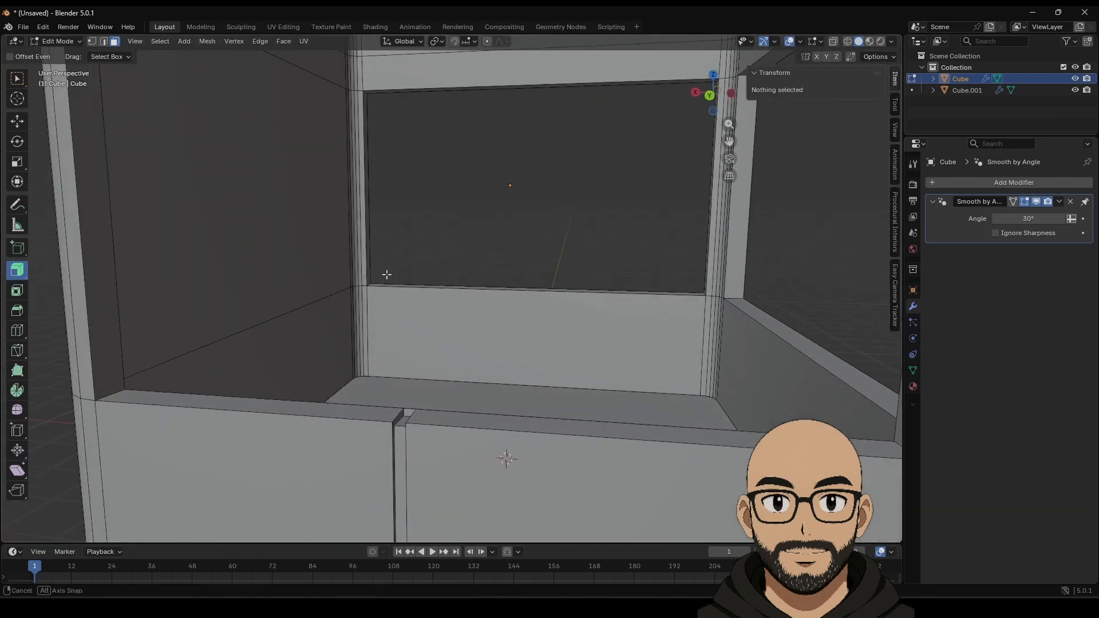
left_click(408, 412)
middle_click_drag(408, 412, 213, 428)
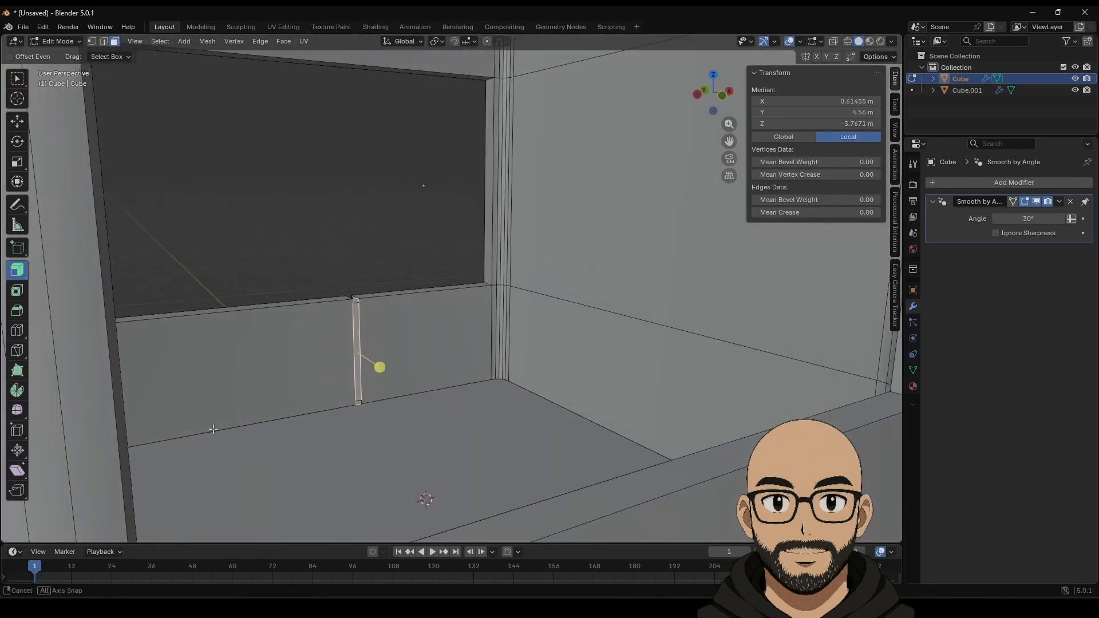
scroll(312, 421, "up", 5)
middle_click_drag(302, 371, 338, 338, "shift")
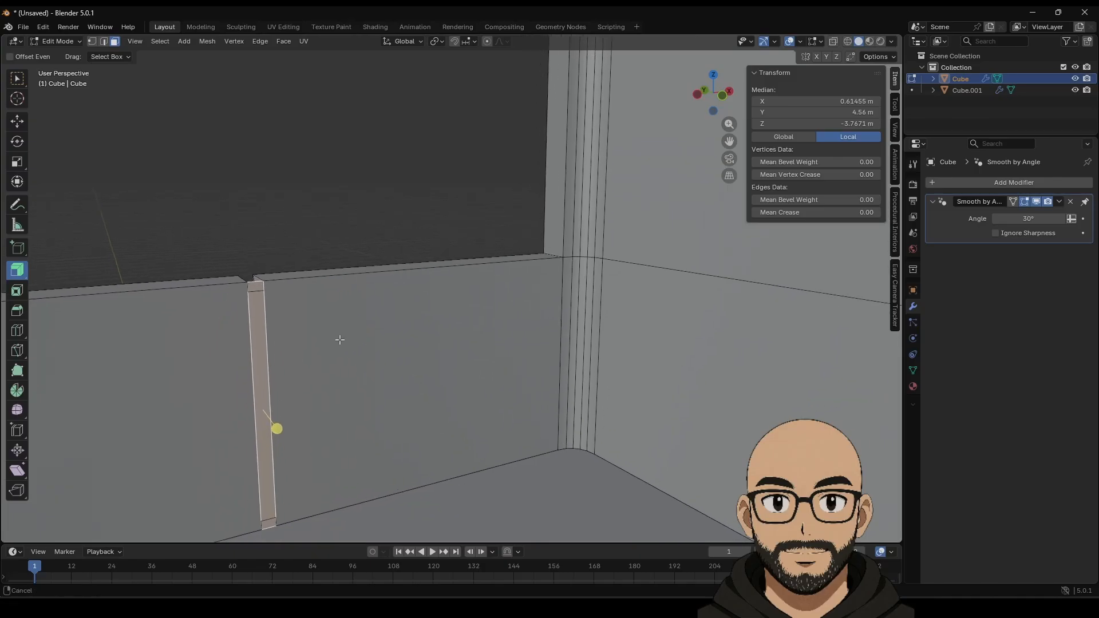
scroll(264, 378, "up", 1)
middle_click_drag(285, 311, 340, 250, "shift")
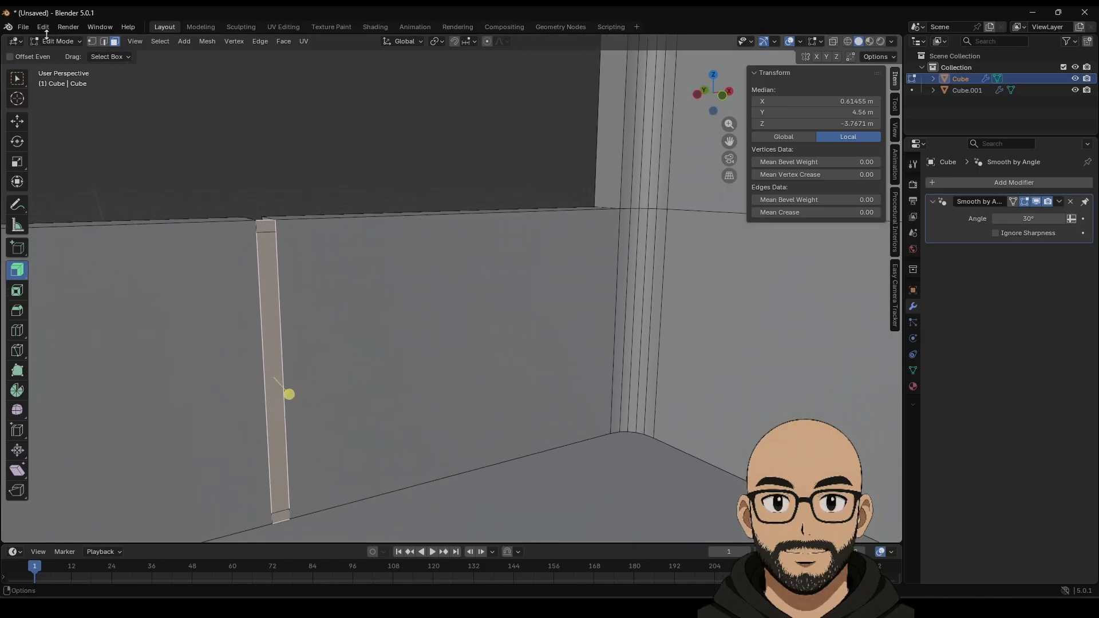
left_click(92, 43)
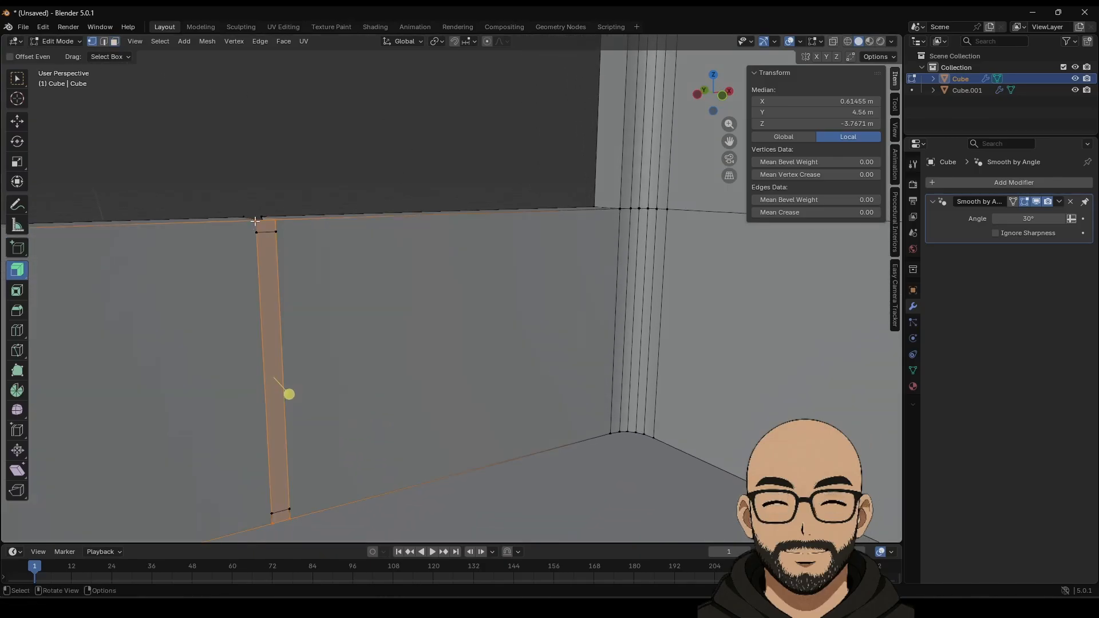
left_click(17, 121)
left_click(255, 220)
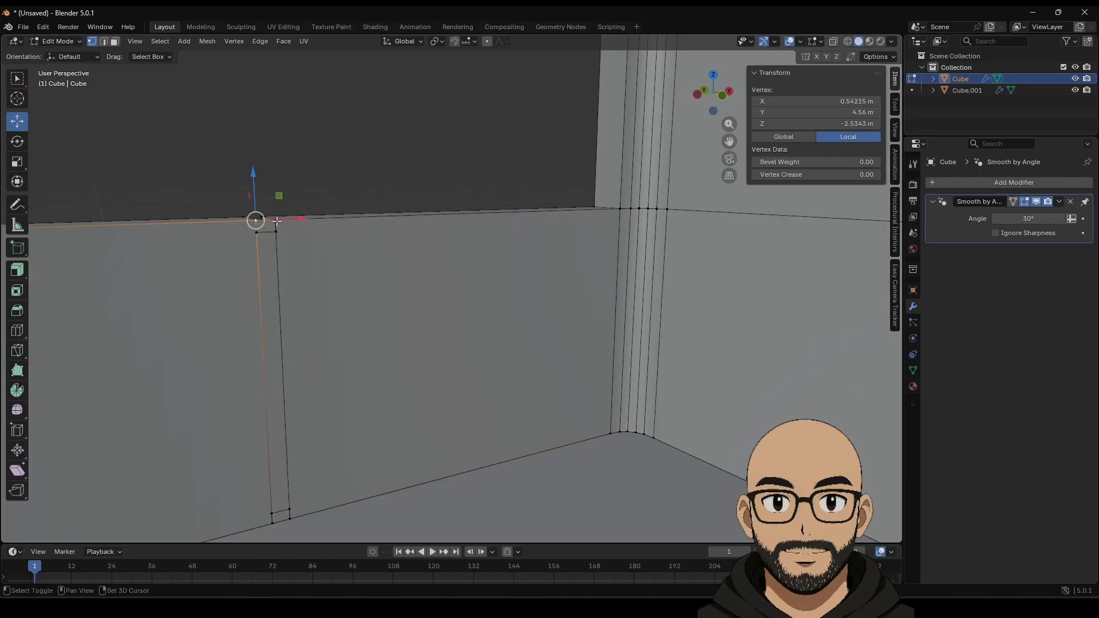
left_click_drag(261, 174, 265, 189)
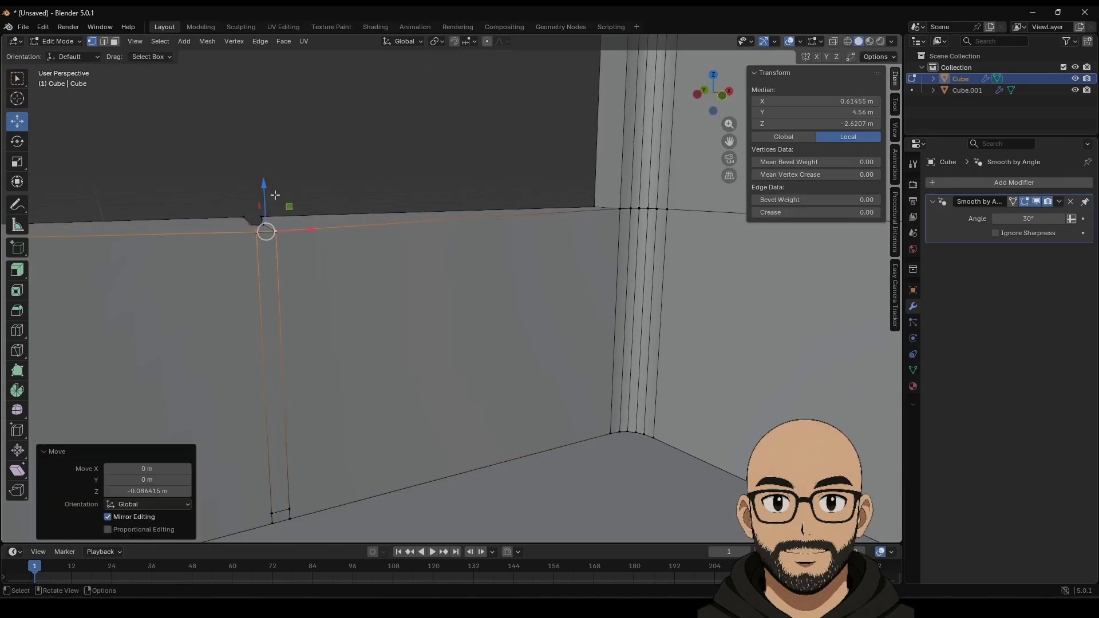
key("ctrl+z")
Examine the grooved front wall and the whole building from several sides in Object Mode.
key("Tab")
middle_click_drag(277, 224, 336, 376)
scroll(389, 377, "down", 4)
scroll(378, 380, "down", 6)
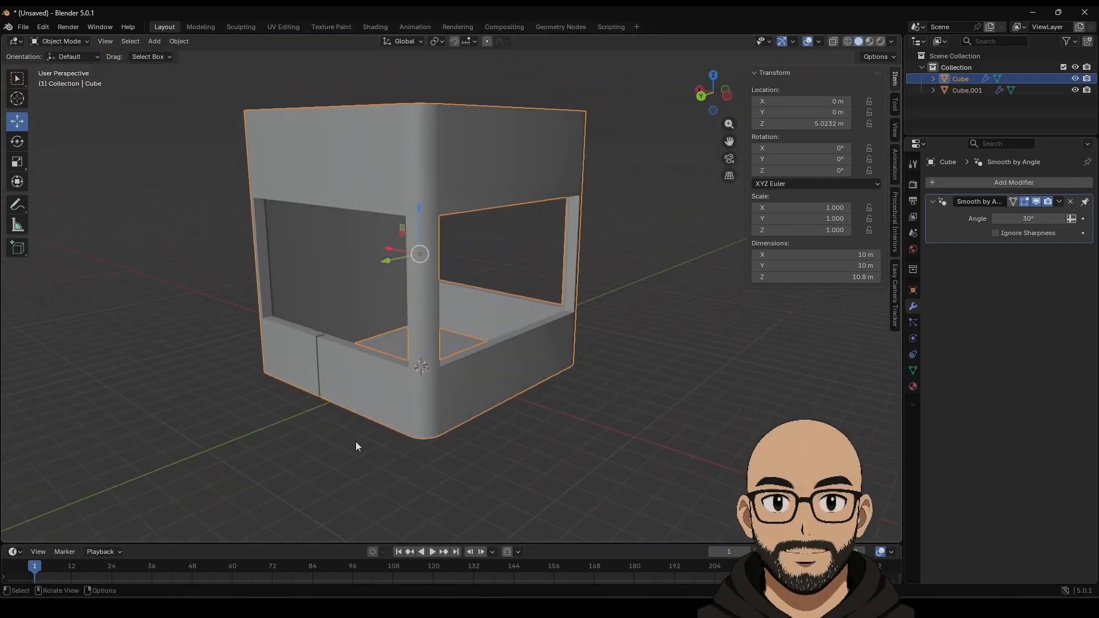
middle_click_drag(356, 441, 308, 462)
left_click(375, 459)
middle_click_drag(392, 423, 410, 338)
left_click(371, 370)
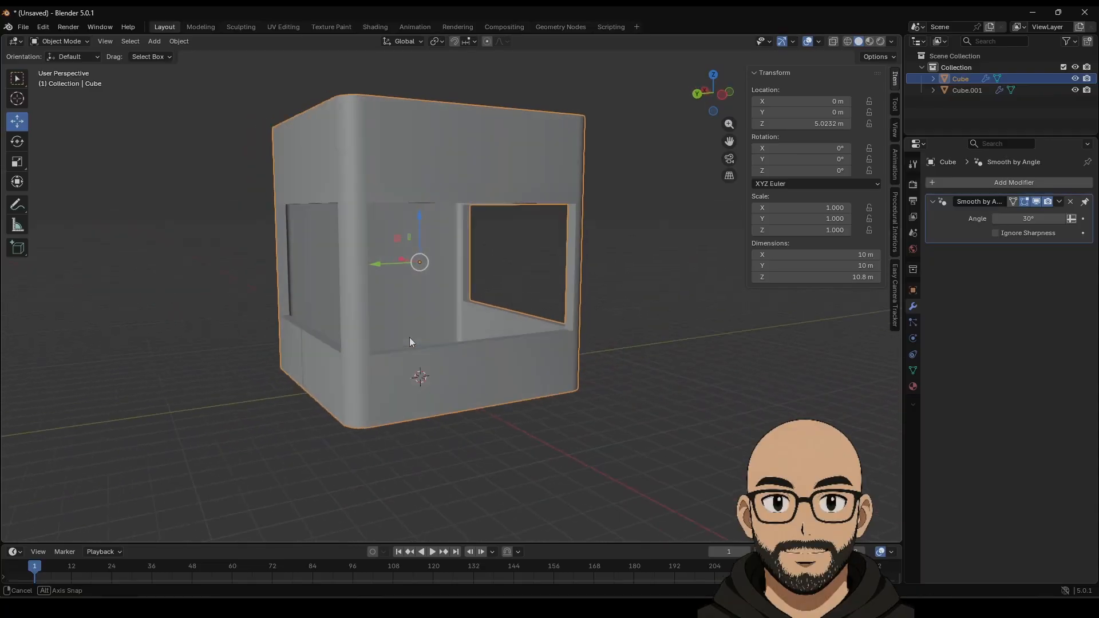
Add a Bevel modifier with 2 segments to the building.
left_click(1012, 183)
mouse_move(966, 182)
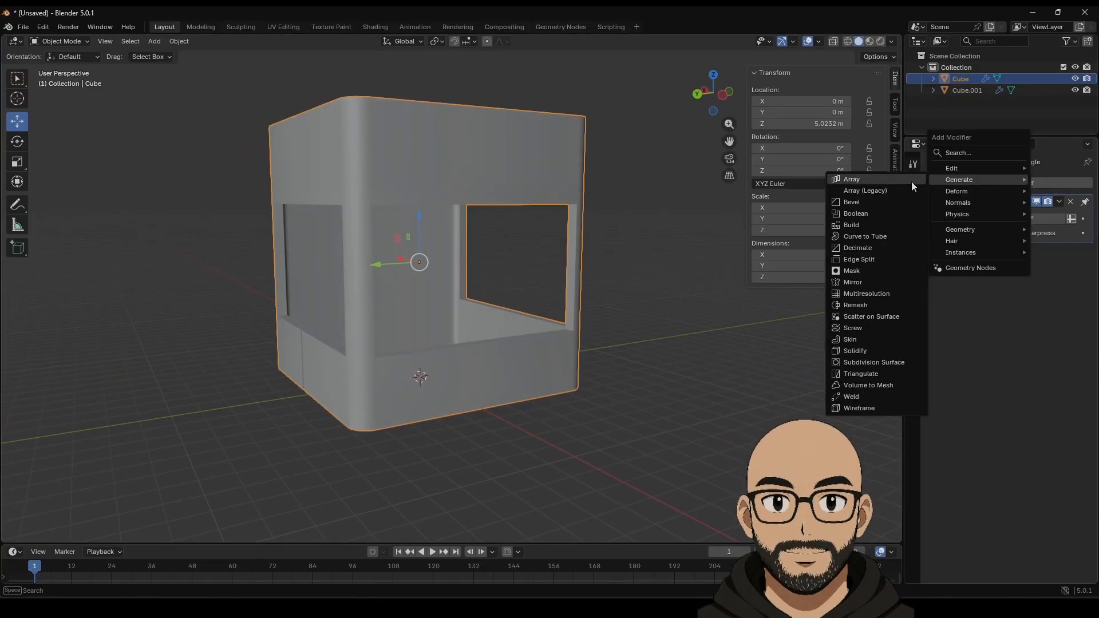
left_click(869, 202)
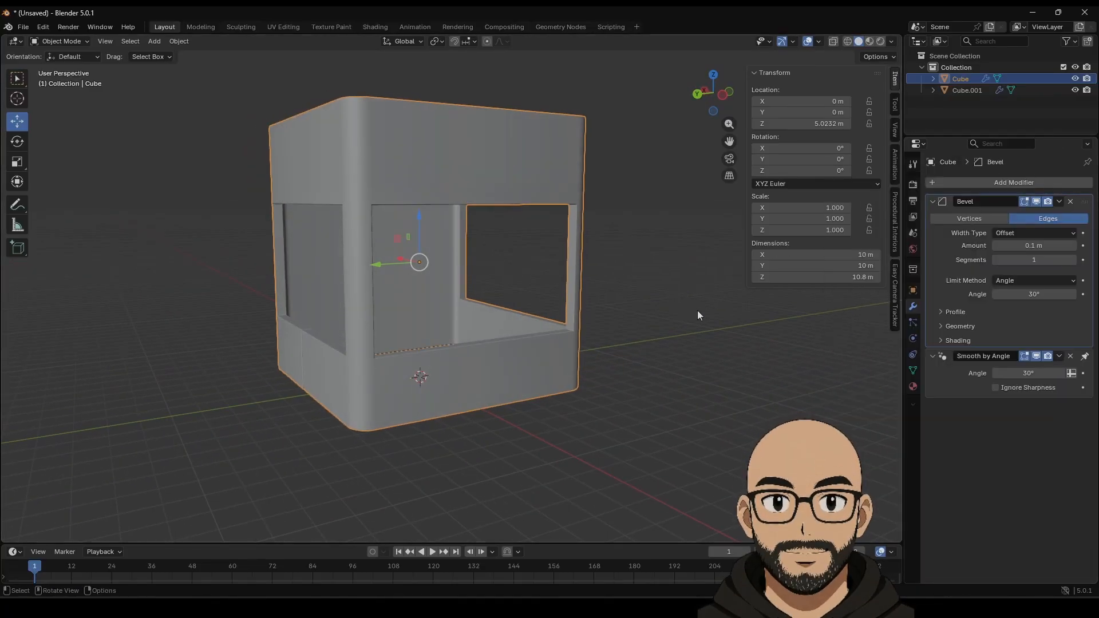
left_click(1072, 261)
middle_click_drag(211, 335, 270, 353)
scroll(320, 346, "up", 4)
scroll(322, 350, "down", 3)
Duplicate the narrow face loop around the upper walls and raise the copy about 3.72 m along Z, above the roof.
key("Tab")
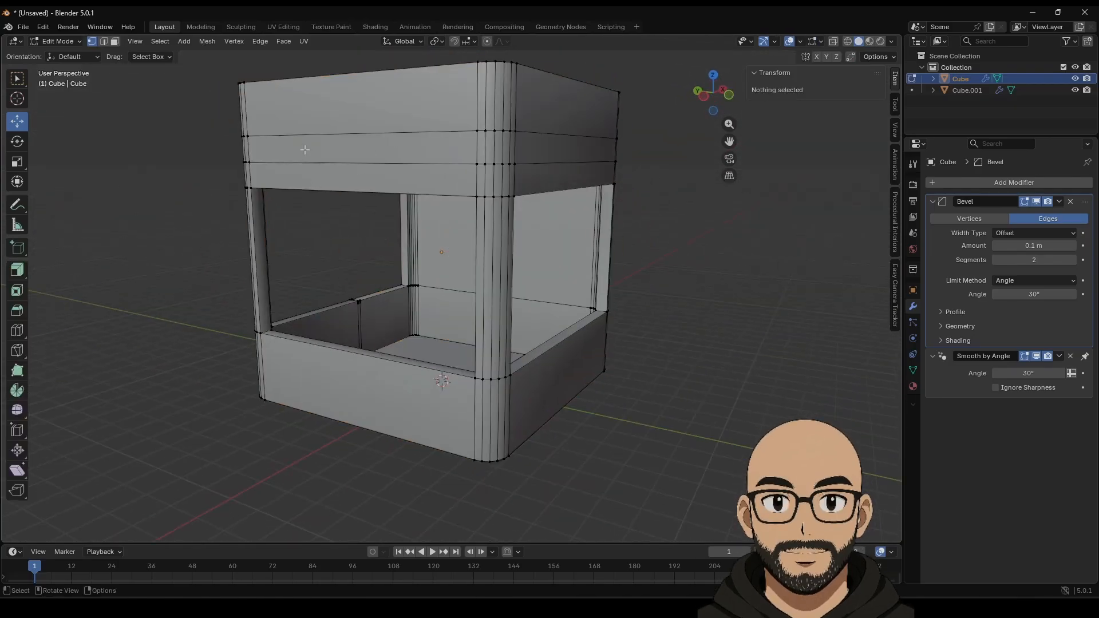
left_click(114, 43)
left_click(480, 152, "alt")
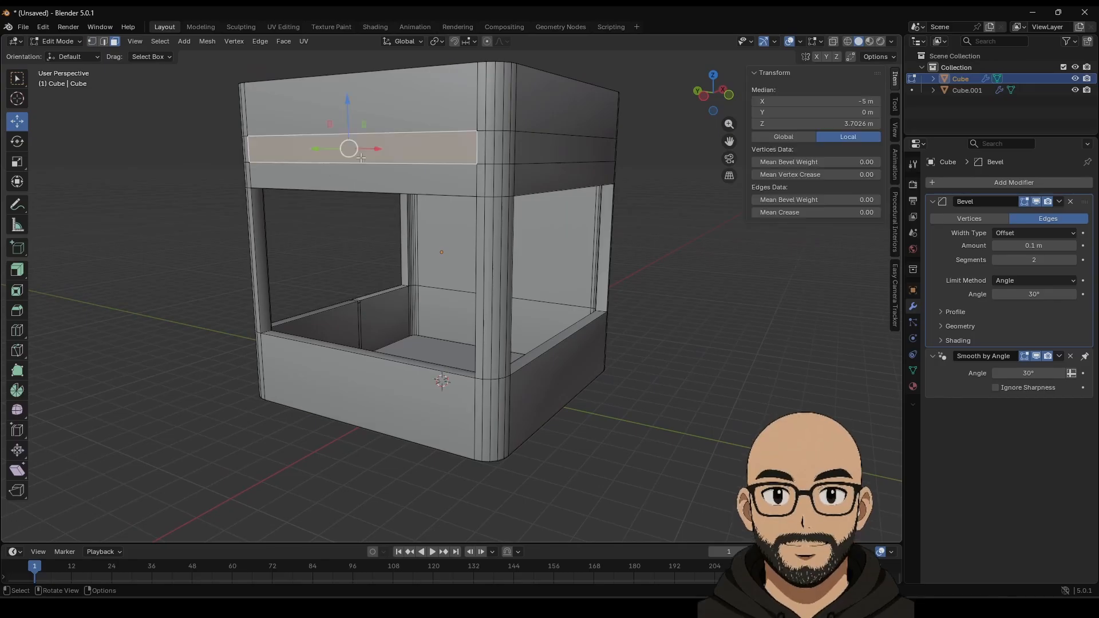
middle_click_drag(479, 154, 329, 199)
right_click(286, 226)
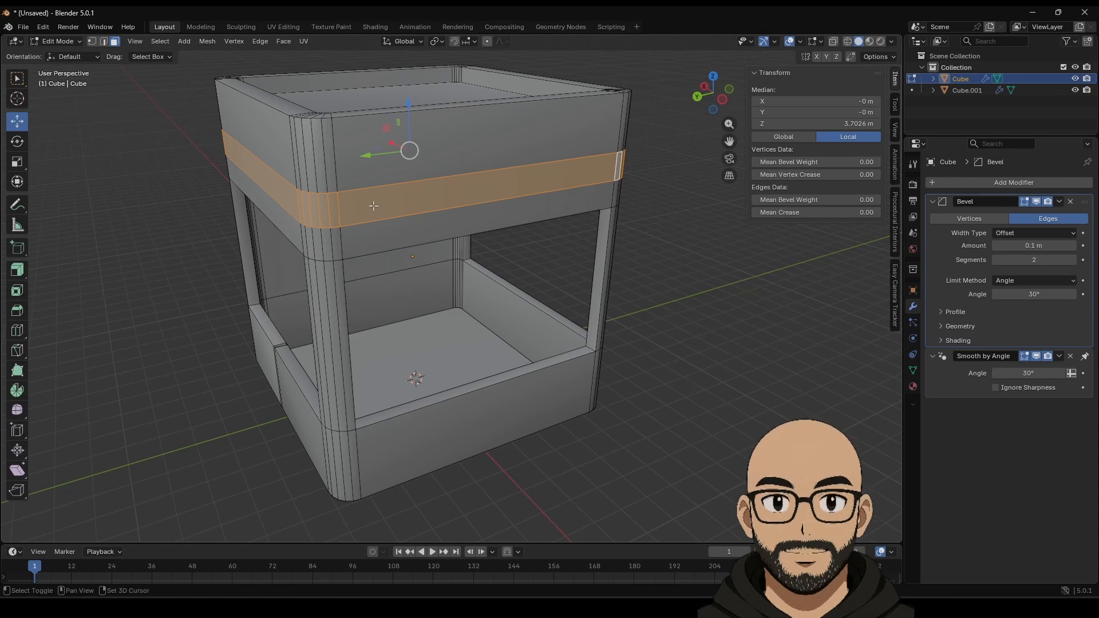
key("shift+d")
right_click(373, 205)
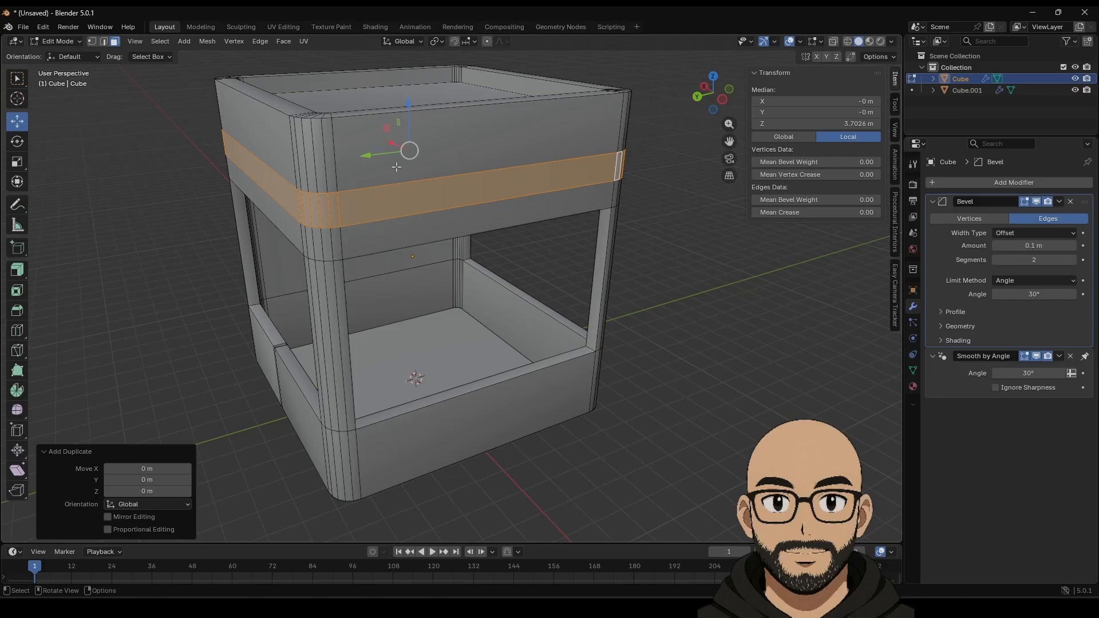
left_click_drag(408, 113, 408, 34)
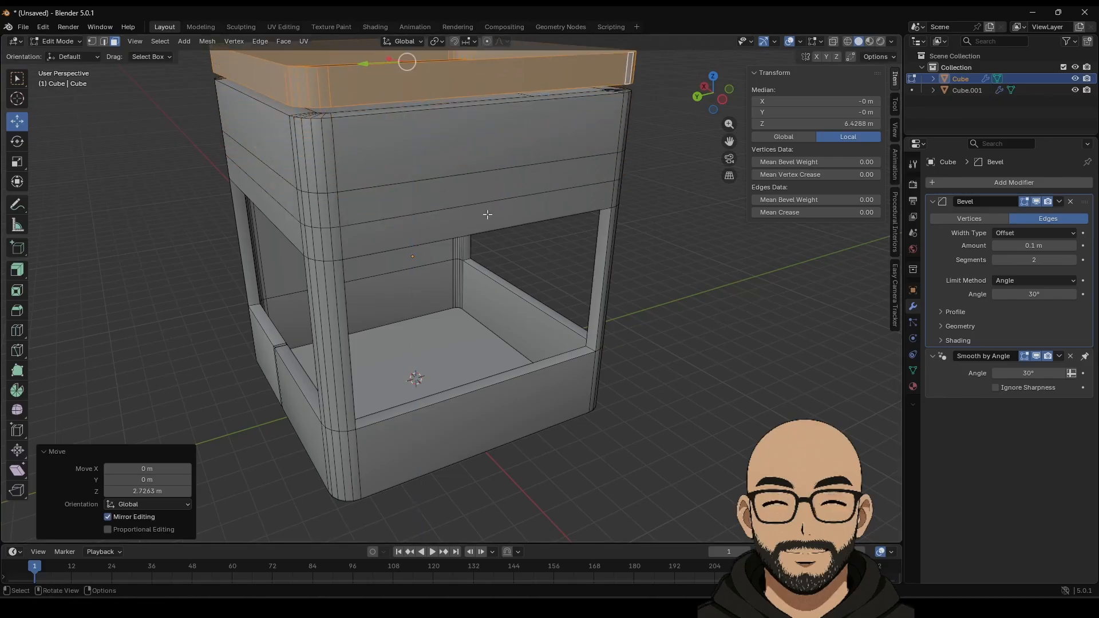
scroll(485, 206, "down", 4)
left_click_drag(425, 134, 430, 114)
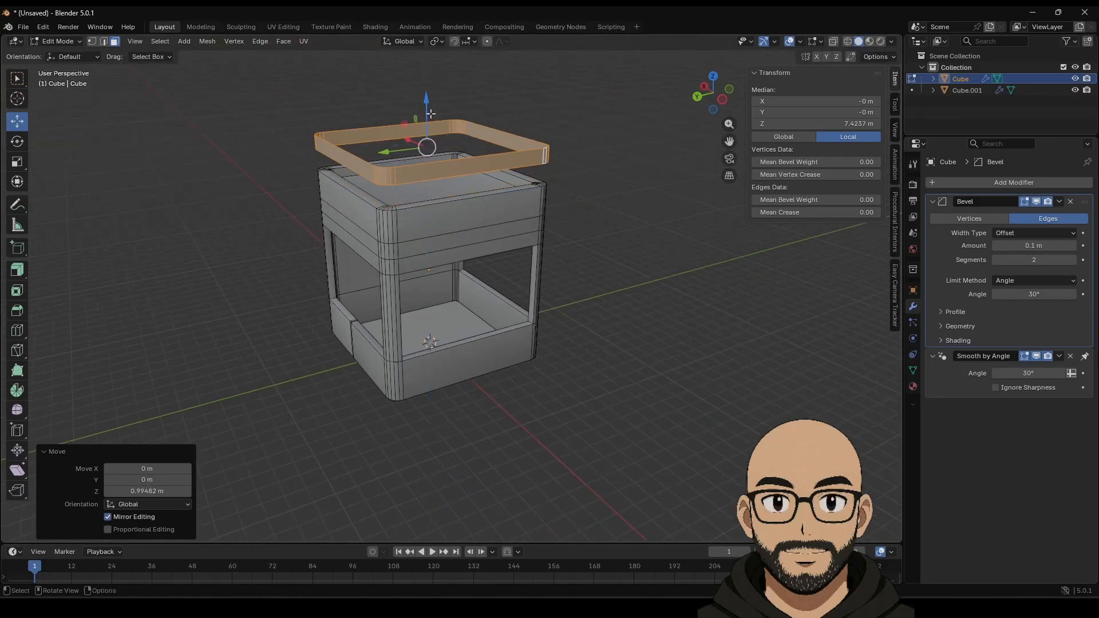
Separate the raised band of faces into its own object and select it in Object Mode.
right_click(367, 133)
mouse_move(338, 313)
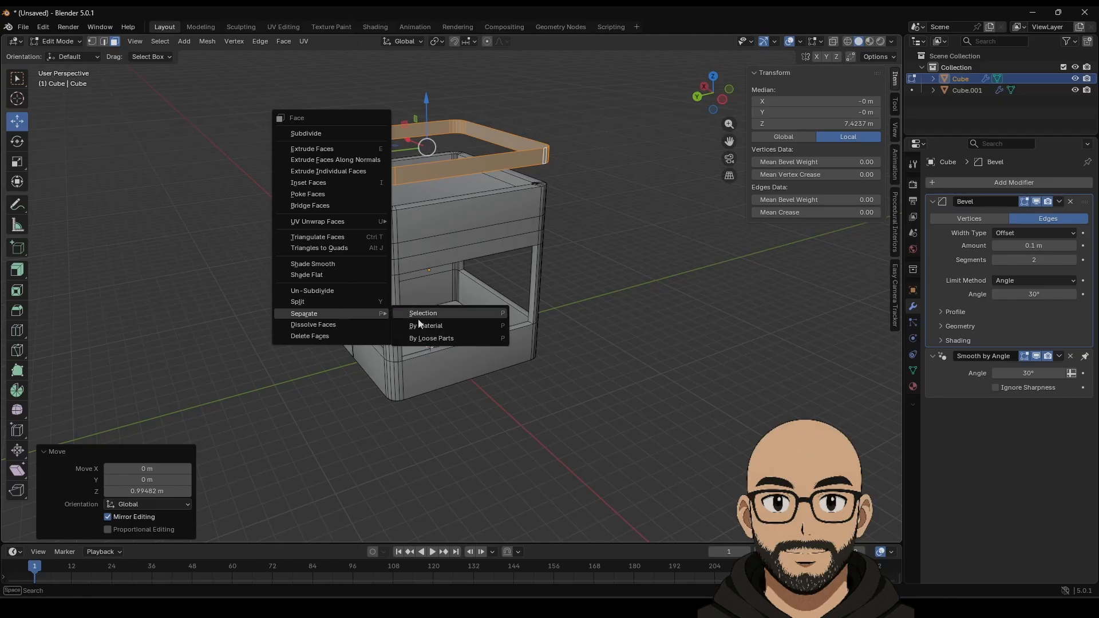
left_click(419, 315)
left_click(364, 169)
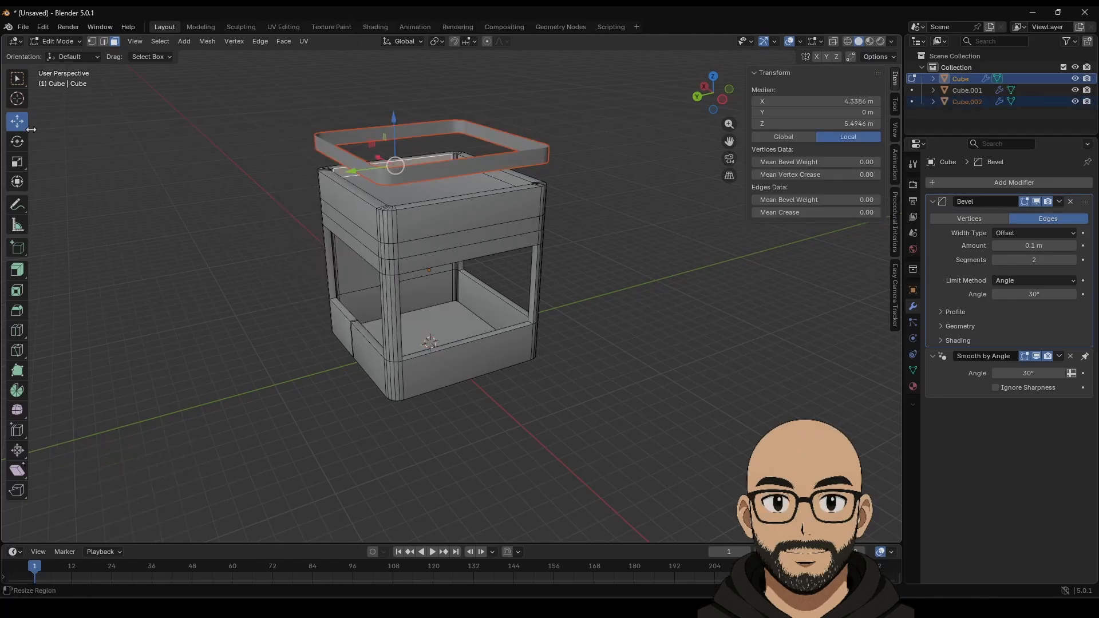
key("Tab")
left_click(383, 173)
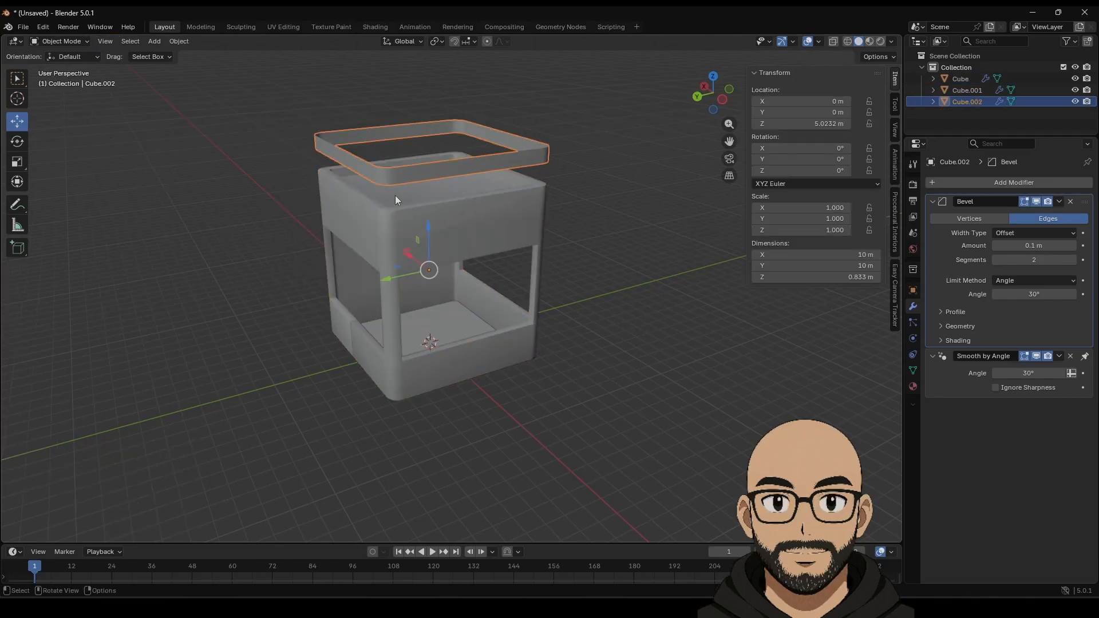
Center the band's origin on its own geometry and lower the band about 4.11 m along Z around the building's upper walls.
left_click(171, 42)
mouse_move(229, 66)
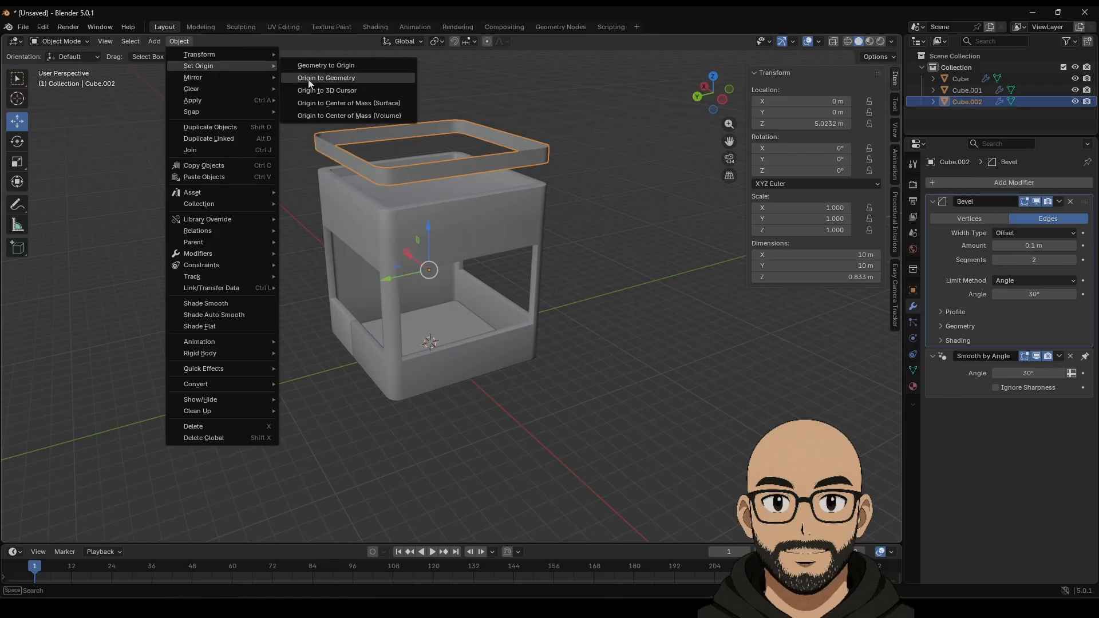
left_click(324, 104)
left_click_drag(425, 100, 428, 169)
middle_click_drag(604, 353, 568, 314)
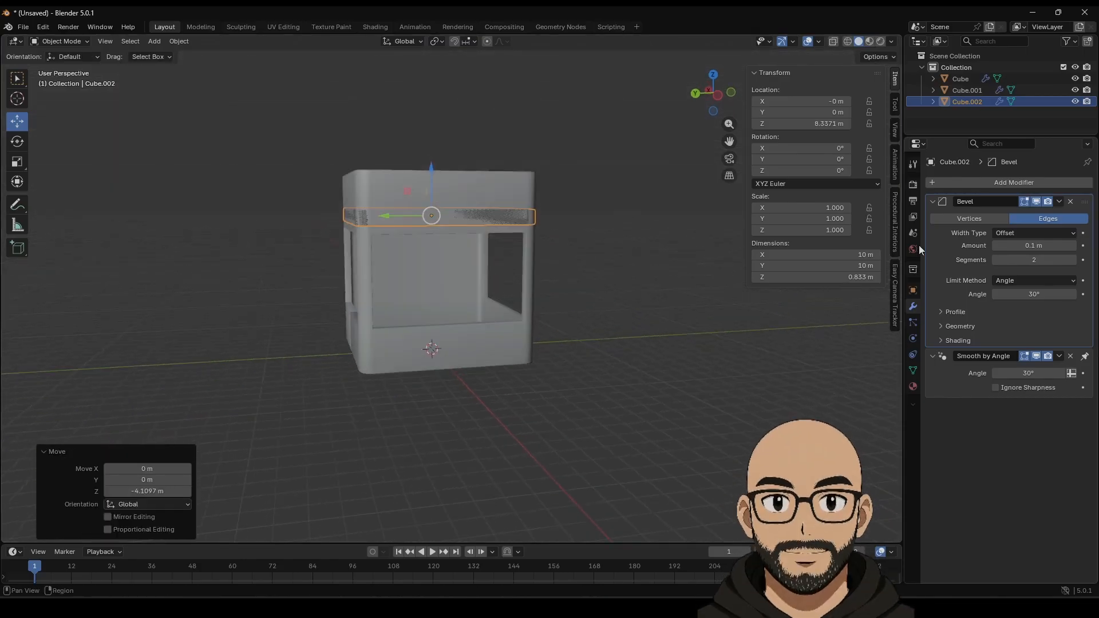
Add a Solidify modifier to the band and place it before the Bevel modifier.
left_click(950, 182)
mouse_move(946, 183)
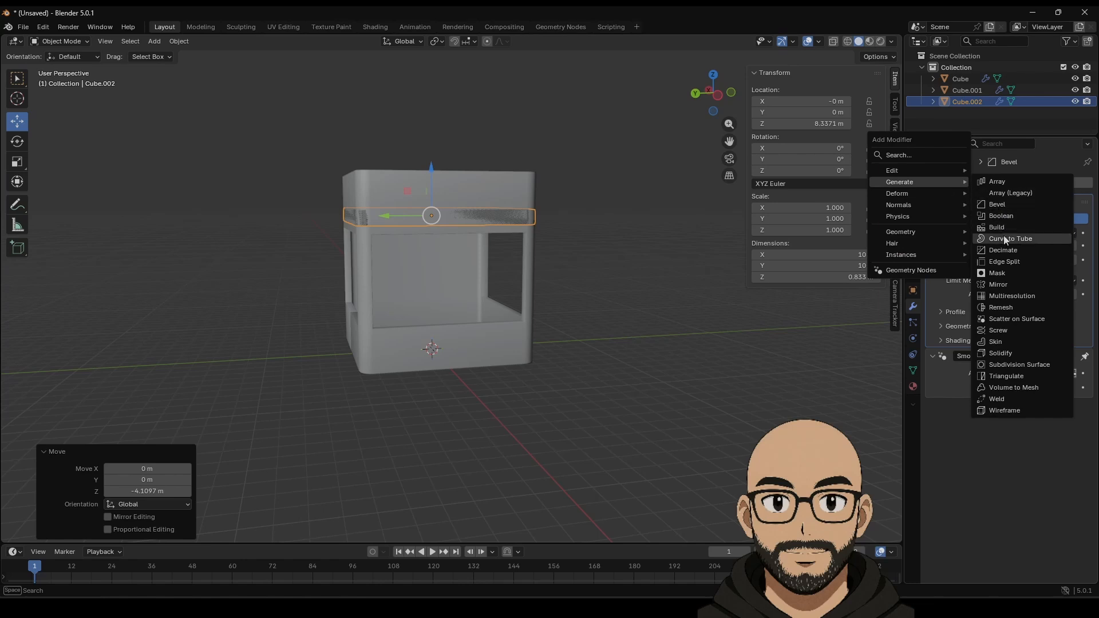
left_click(999, 353)
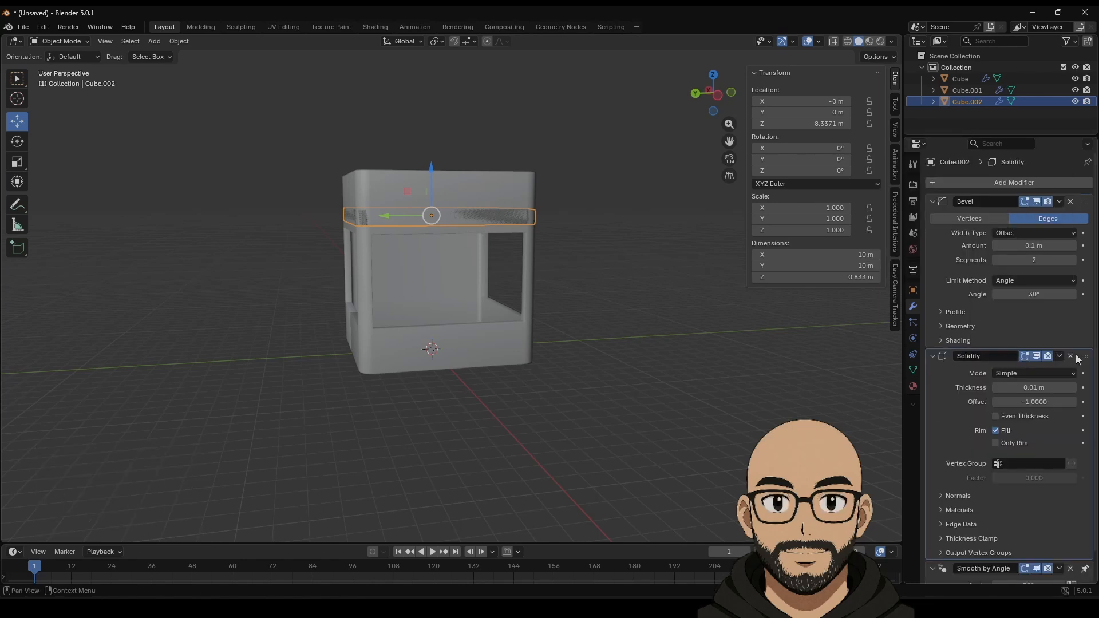
left_click_drag(1085, 356, 1083, 201)
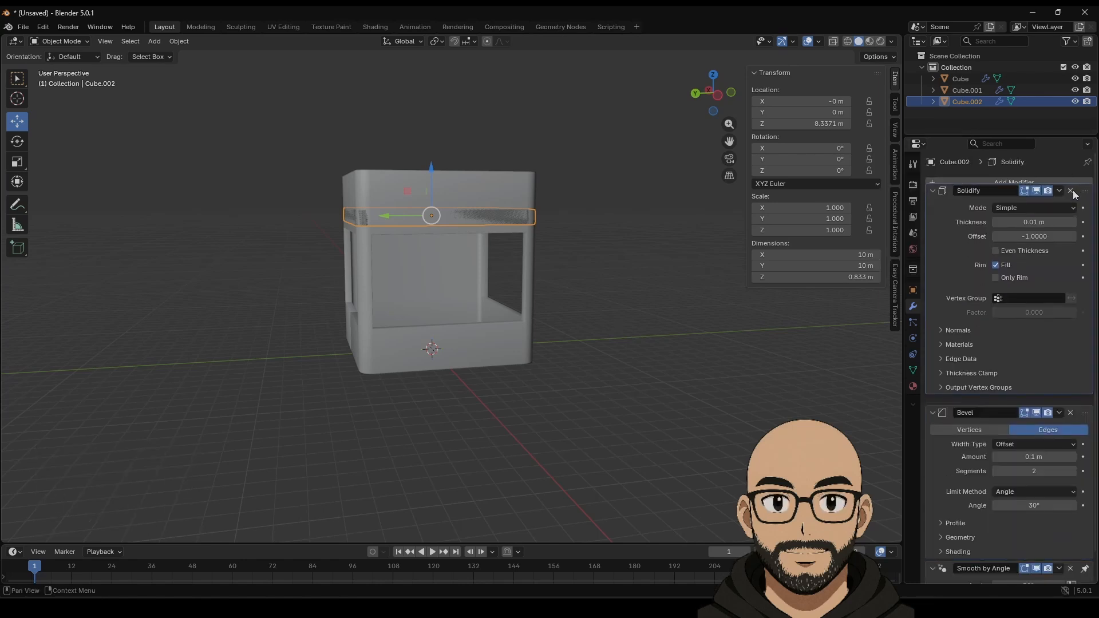
scroll(422, 303, "up", 1)
scroll(422, 303, "up", 2)
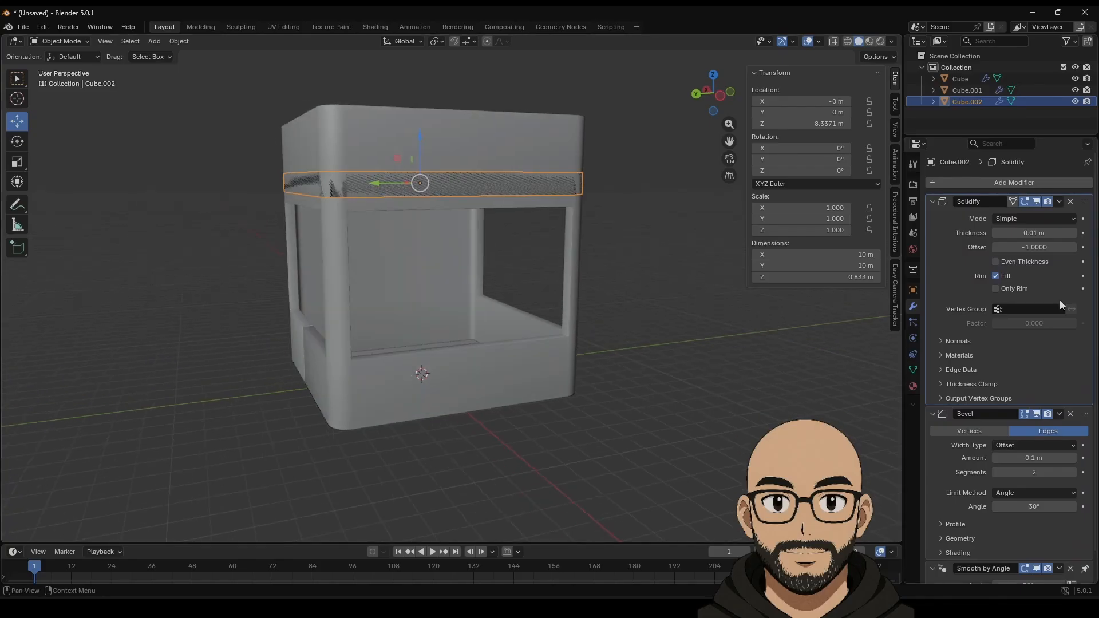
Set the band's Solidify thickness to -0.23 m and deselect the band.
left_click_drag(1039, 234, 1024, 234)
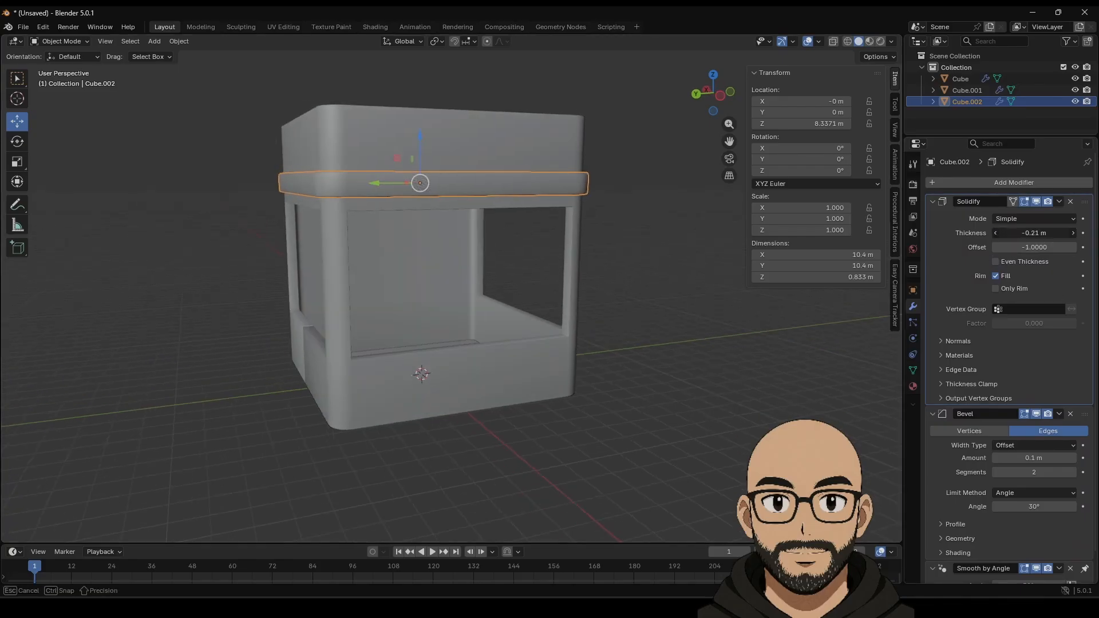
left_click_drag(1024, 233, 1024, 233)
left_click(606, 305)
middle_click_drag(607, 312, 529, 405)
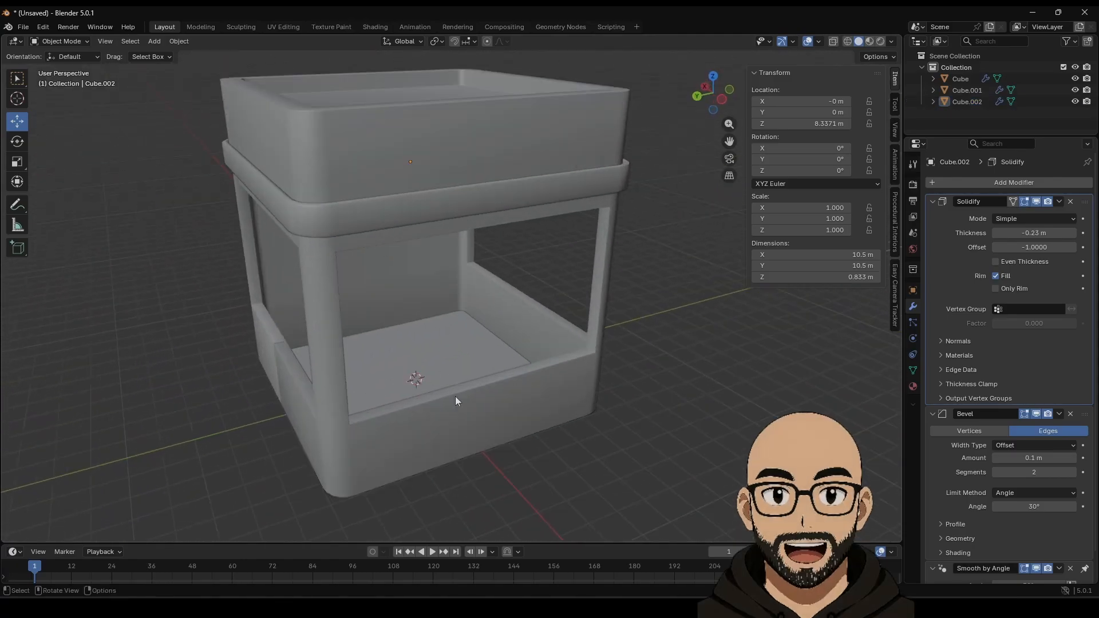
Add a 2 m cube at the building's center and move it about -1.02 m along X.
middle_click_drag(462, 477, 468, 285)
middle_click_drag(470, 362, 396, 353)
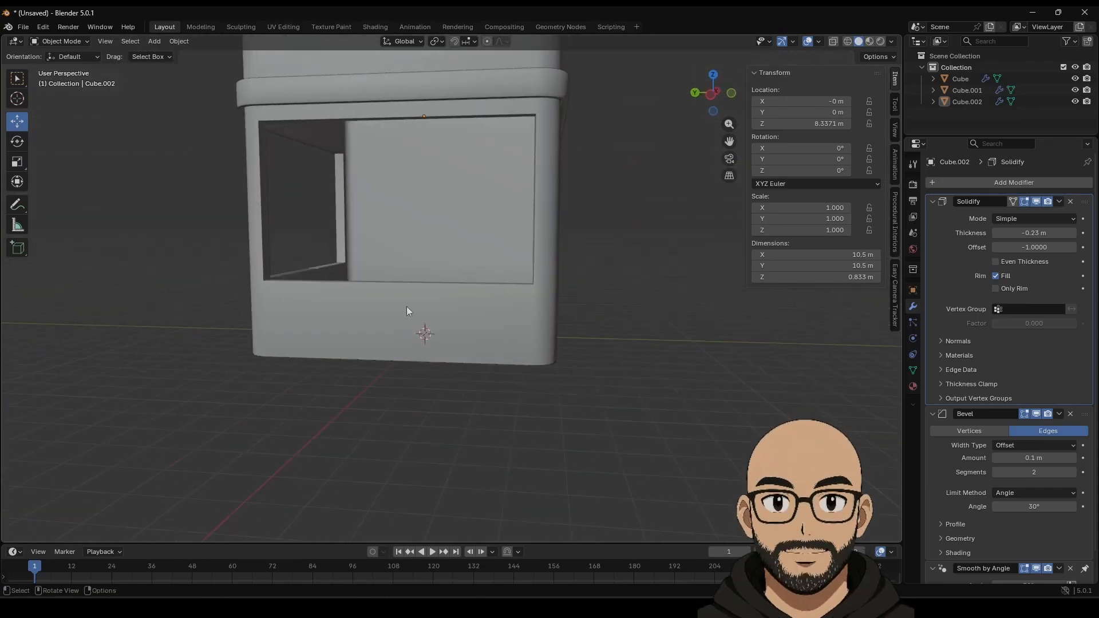
middle_click_drag(406, 307, 449, 339)
left_click(154, 43)
mouse_move(178, 57)
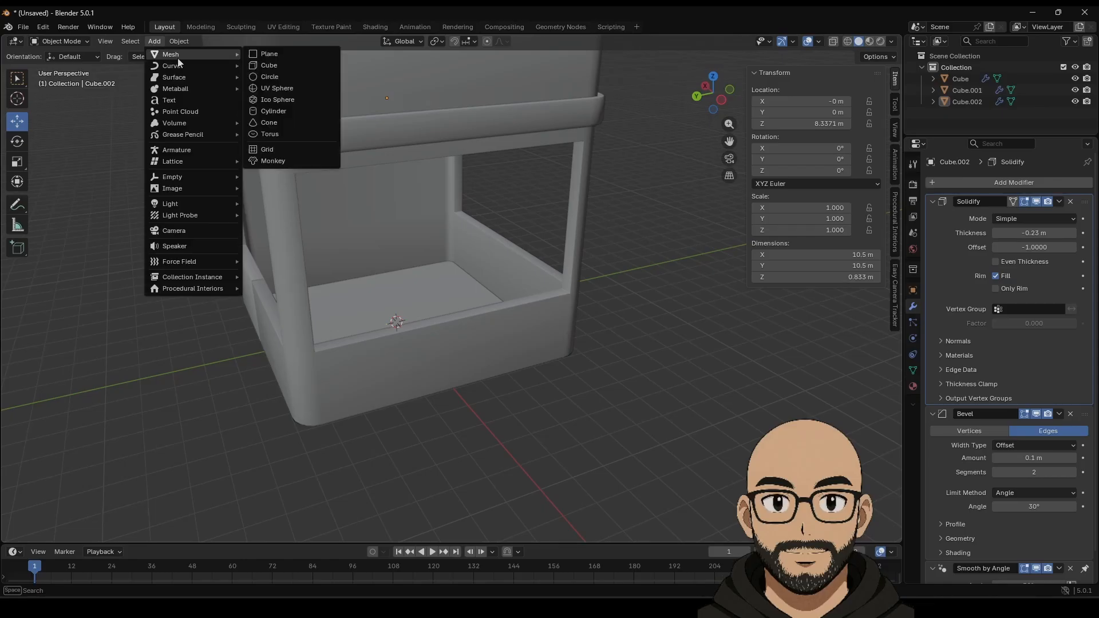
left_click(266, 65)
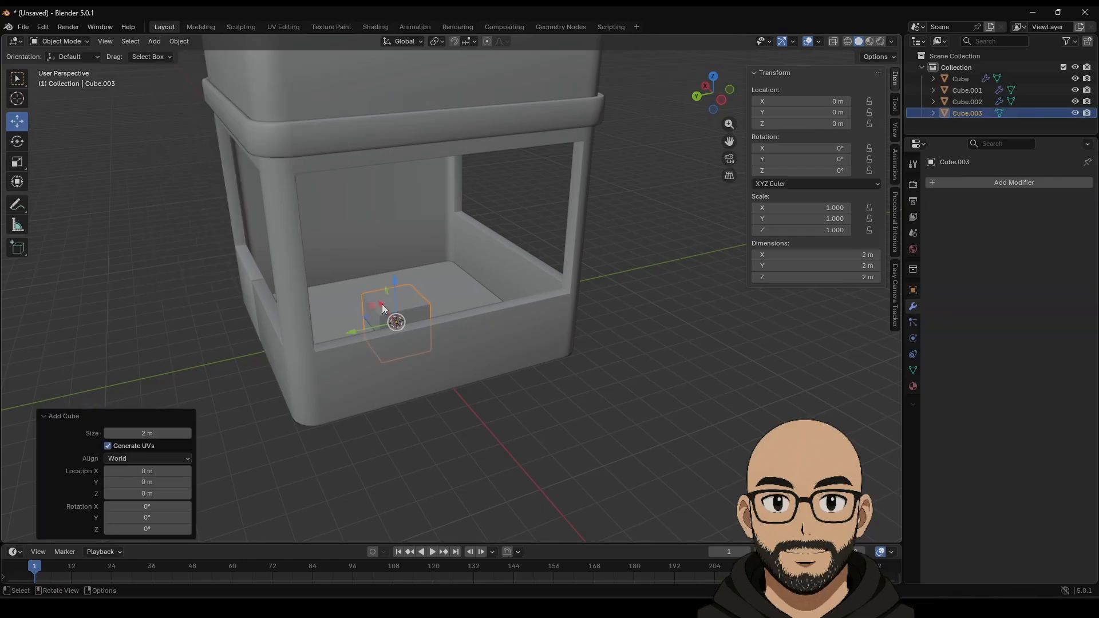
left_click_drag(382, 309, 394, 321)
Add a Bevel modifier to the new cube and shade it auto smooth.
left_click(992, 181)
mouse_move(960, 184)
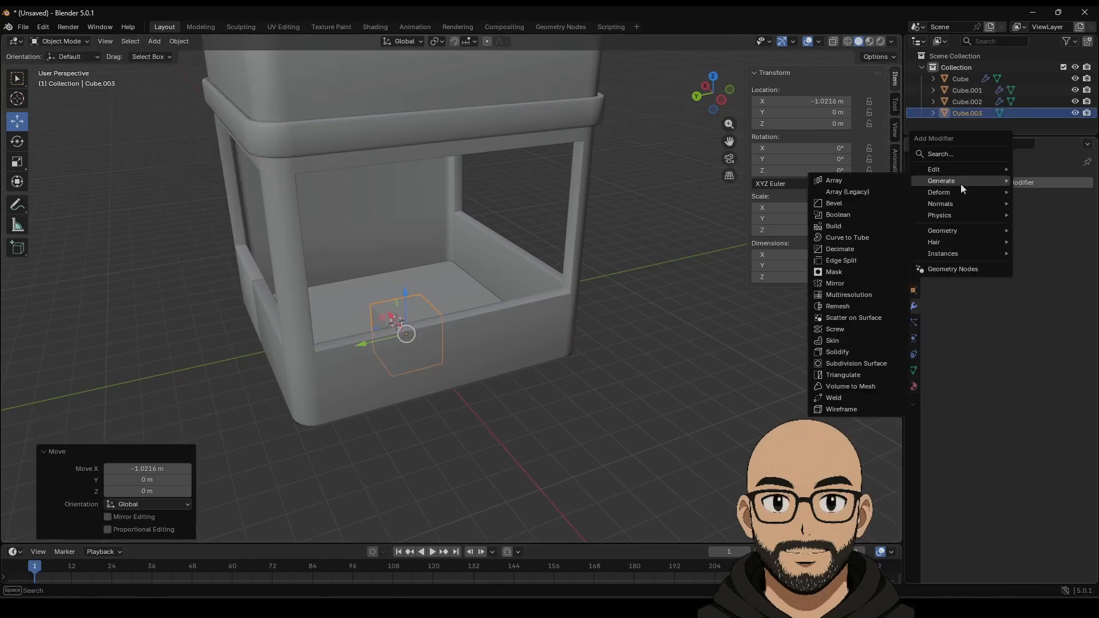
left_click(837, 204)
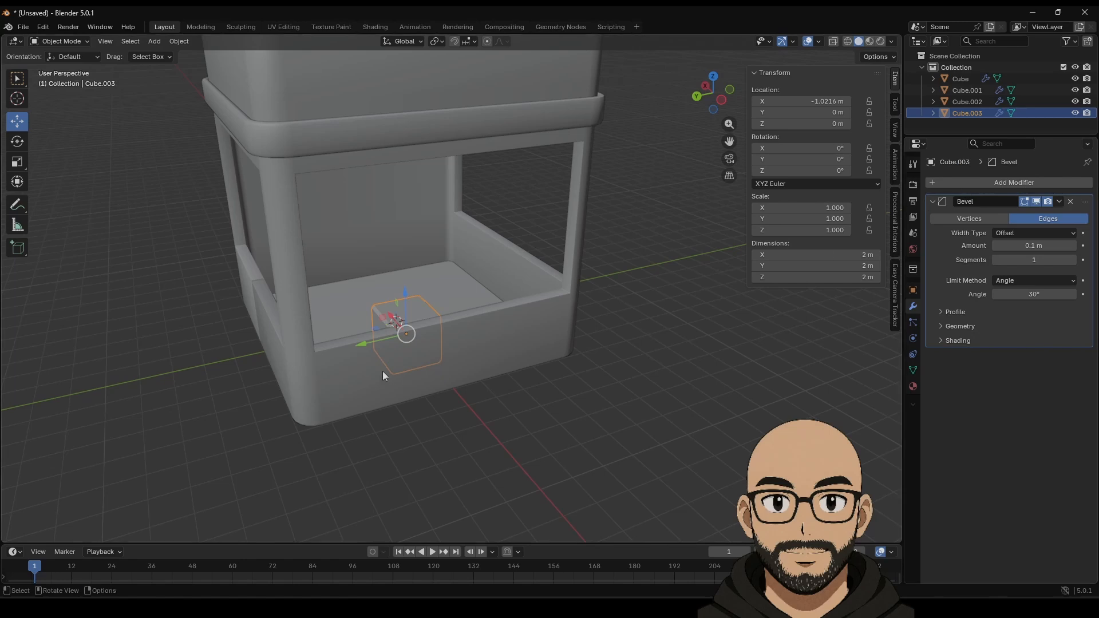
right_click(412, 309)
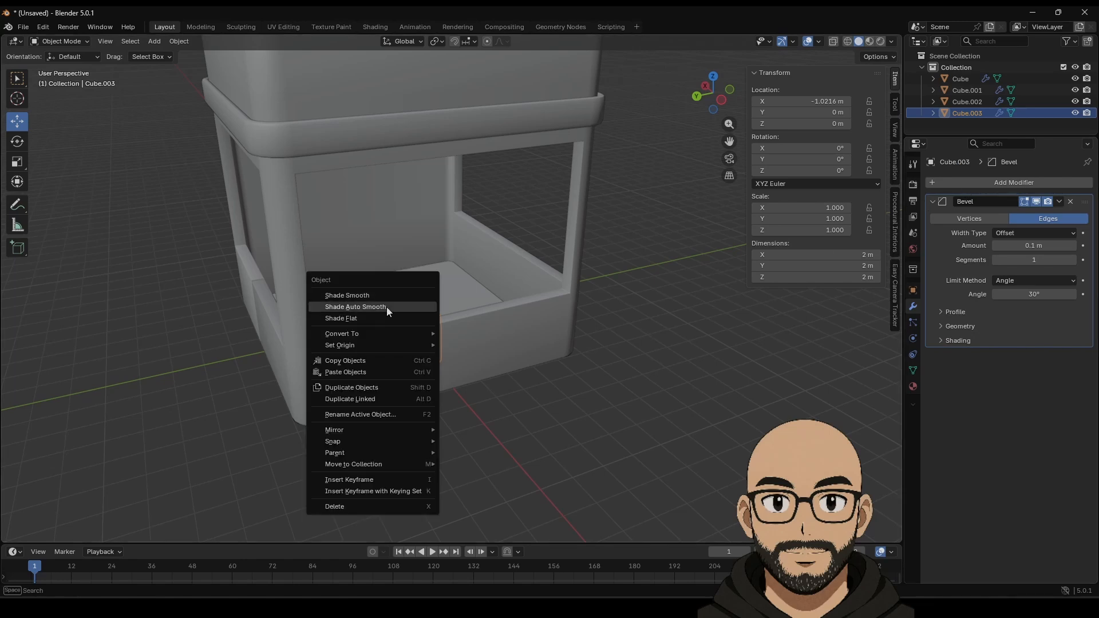
left_click(386, 306)
Raise the cube about 1.72 m and scale it into a slab about 3.44 × 9.64 × 0.76 m.
left_click_drag(405, 301, 404, 255)
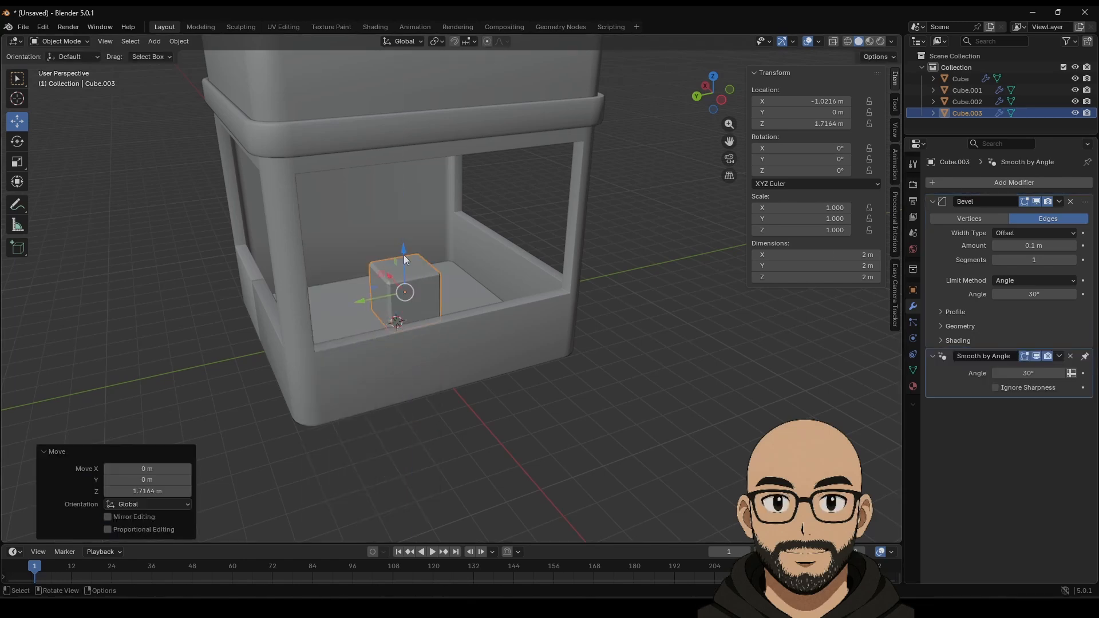
left_click(17, 164)
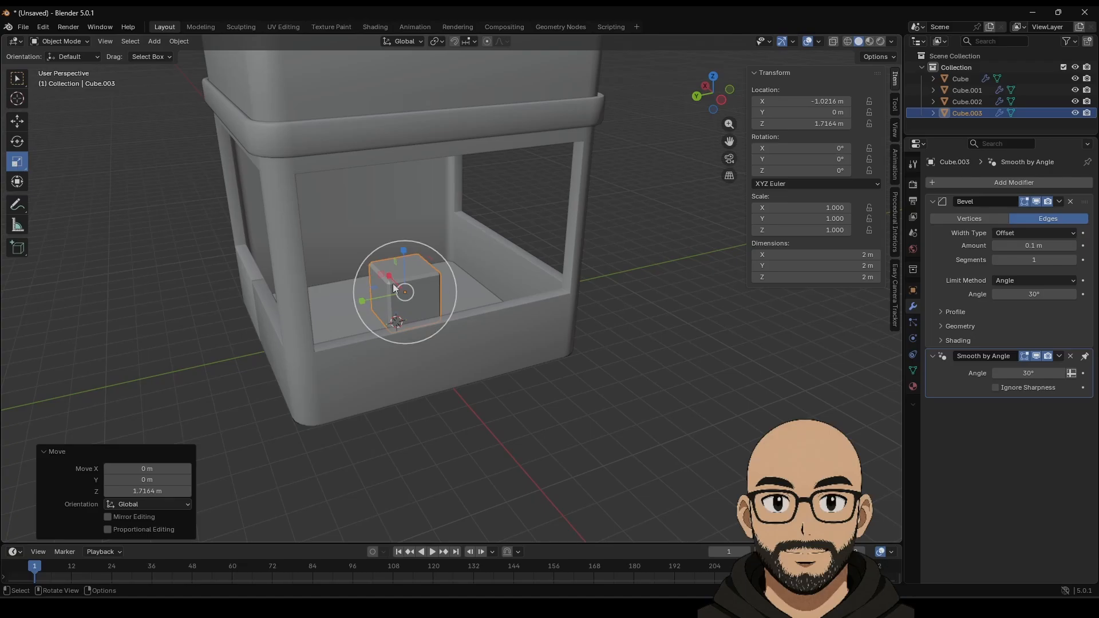
left_click_drag(403, 249, 222, 331)
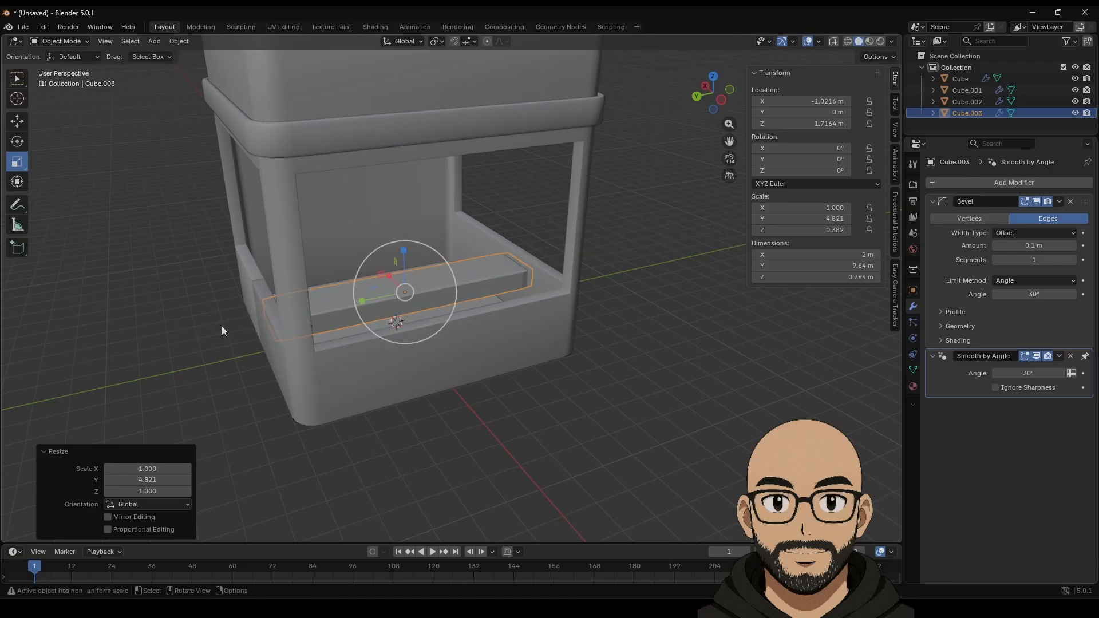
left_click_drag(387, 274, 369, 257)
right_click(390, 266)
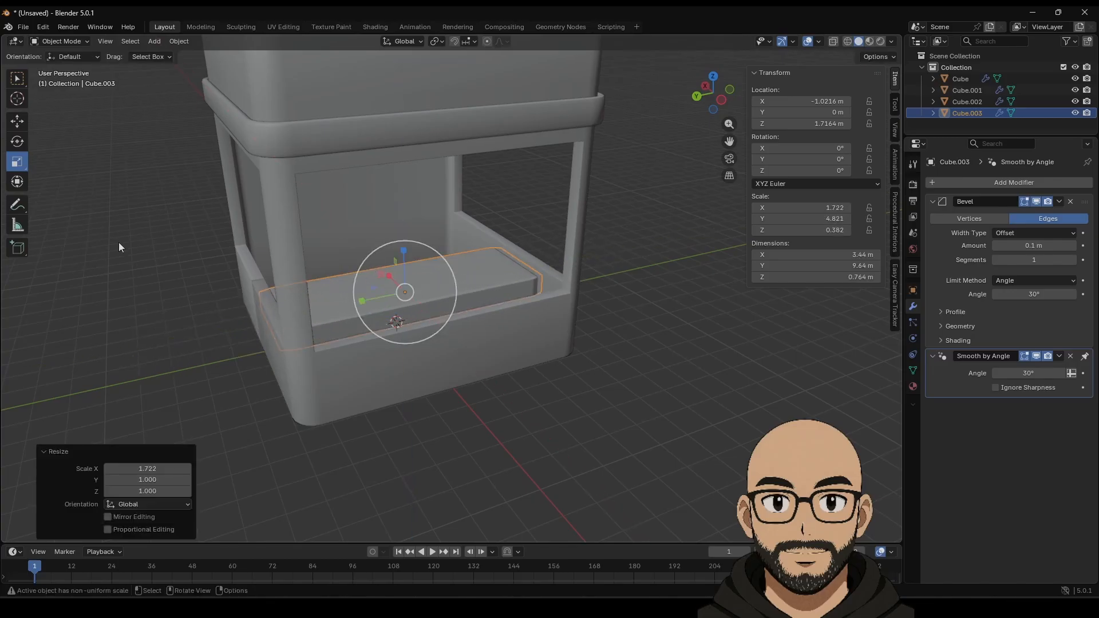
Move the slab onto the lower front wall, to about X -3.68 m and Z 2.83 m.
left_click(17, 122)
middle_click_drag(266, 303, 356, 290)
left_click_drag(417, 276, 418, 242)
left_click_drag(371, 274, 447, 281)
middle_click_drag(589, 349, 452, 320)
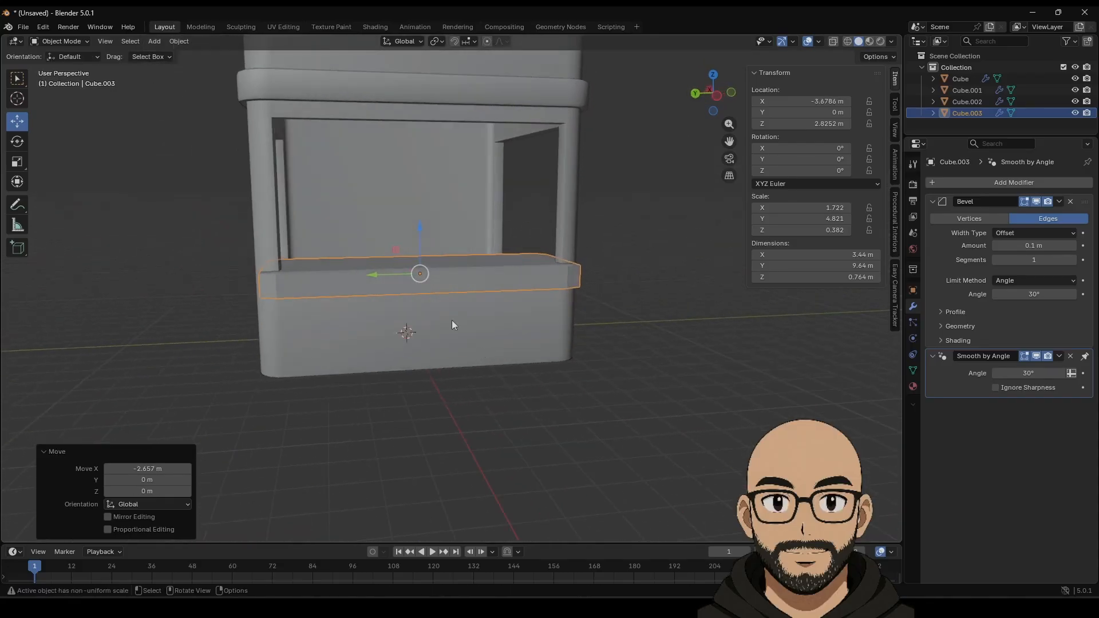
Scale the slab down to about 2.91 × 8.7 × 0.64 m to fit the front opening.
left_click(17, 161)
left_click_drag(375, 277, 383, 274)
middle_click_drag(369, 307, 495, 258)
left_click_drag(502, 237, 499, 239)
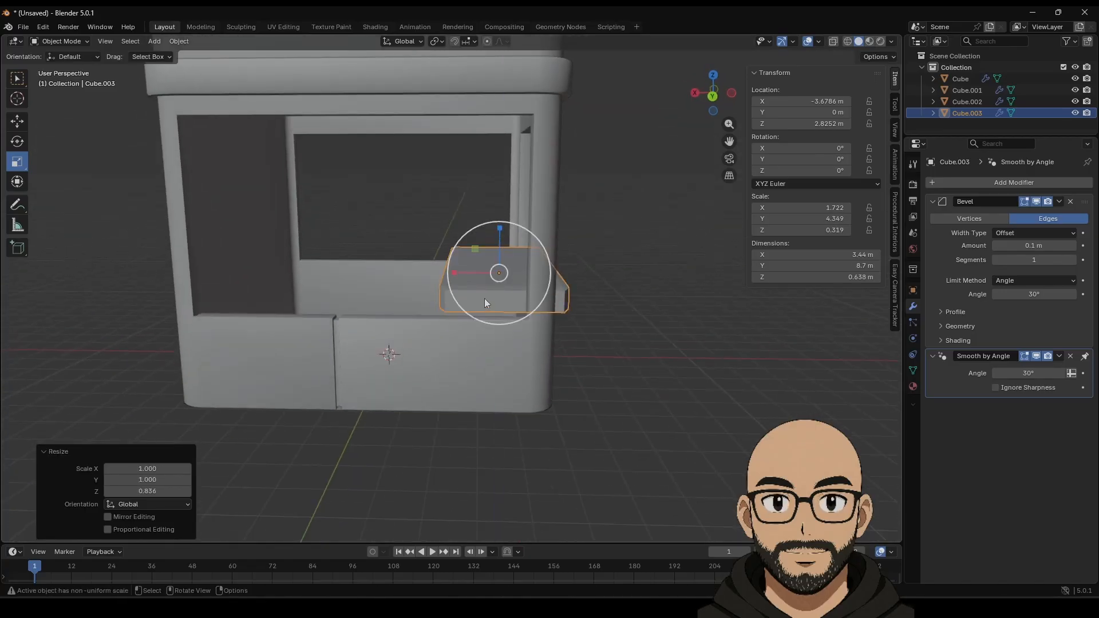
left_click_drag(452, 273, 463, 273)
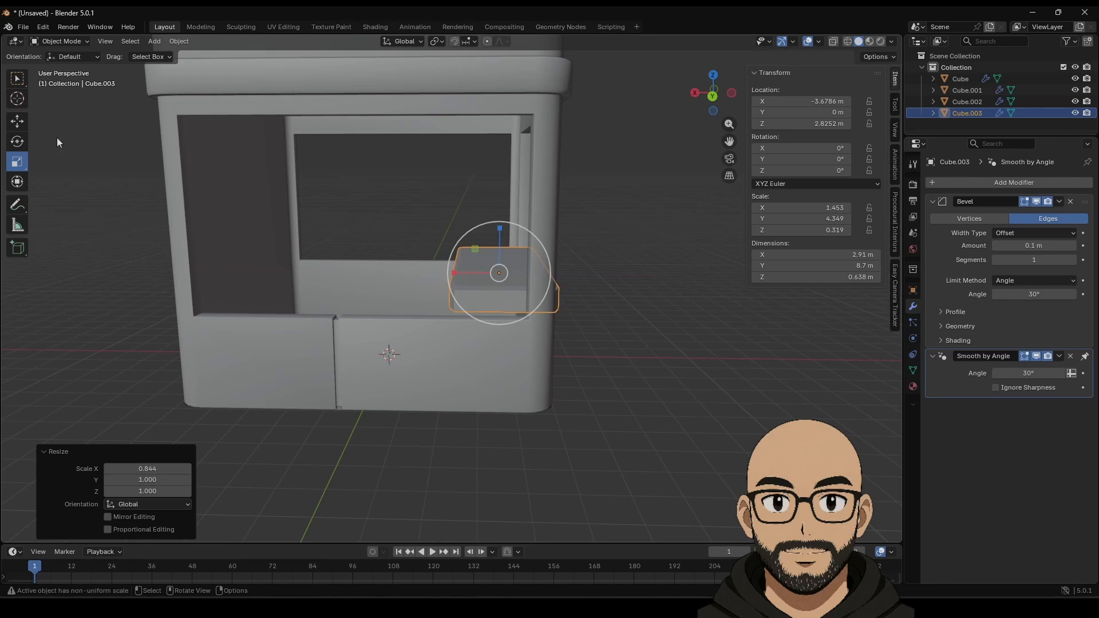
Shift the countertop slab to about X -3.89 m and apply its scale.
middle_click_drag(648, 383, 600, 341)
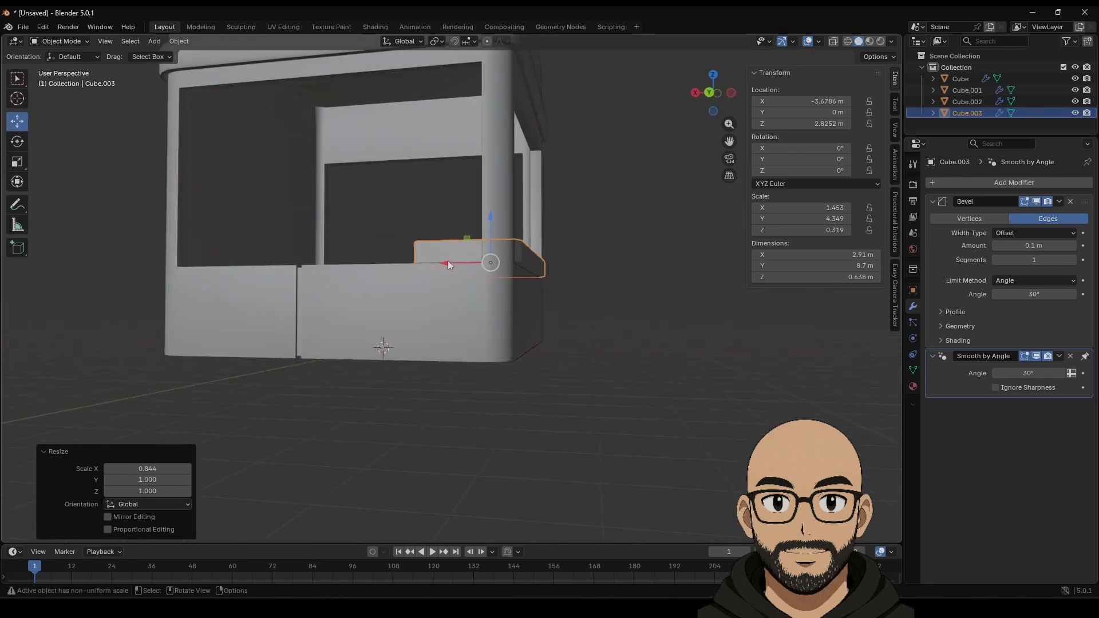
left_click_drag(447, 263, 457, 262)
middle_click_drag(520, 269, 471, 348)
key("ctrl+a")
left_click(437, 315)
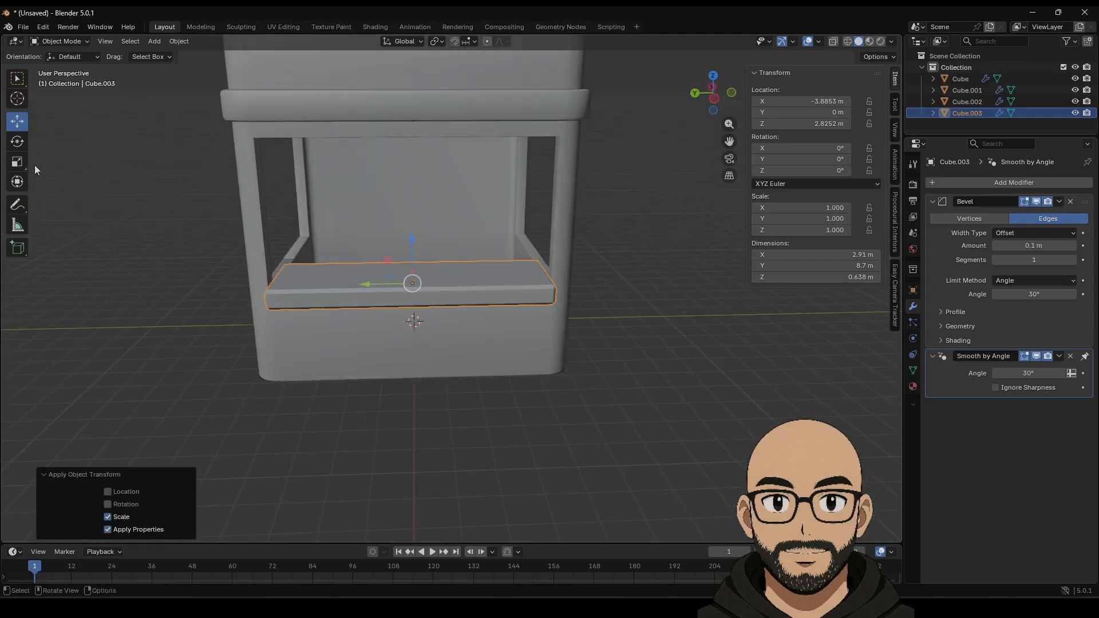
Reduce the countertop slab further to about 2.51 × 8.56 × 0.61 m.
left_click_drag(363, 285, 367, 284)
middle_click_drag(419, 376, 479, 416)
left_click_drag(428, 294, 431, 292)
left_click(510, 417)
middle_click_drag(510, 417, 616, 420)
left_click(517, 283)
left_click_drag(496, 237, 496, 247)
left_click_drag(455, 276, 464, 278)
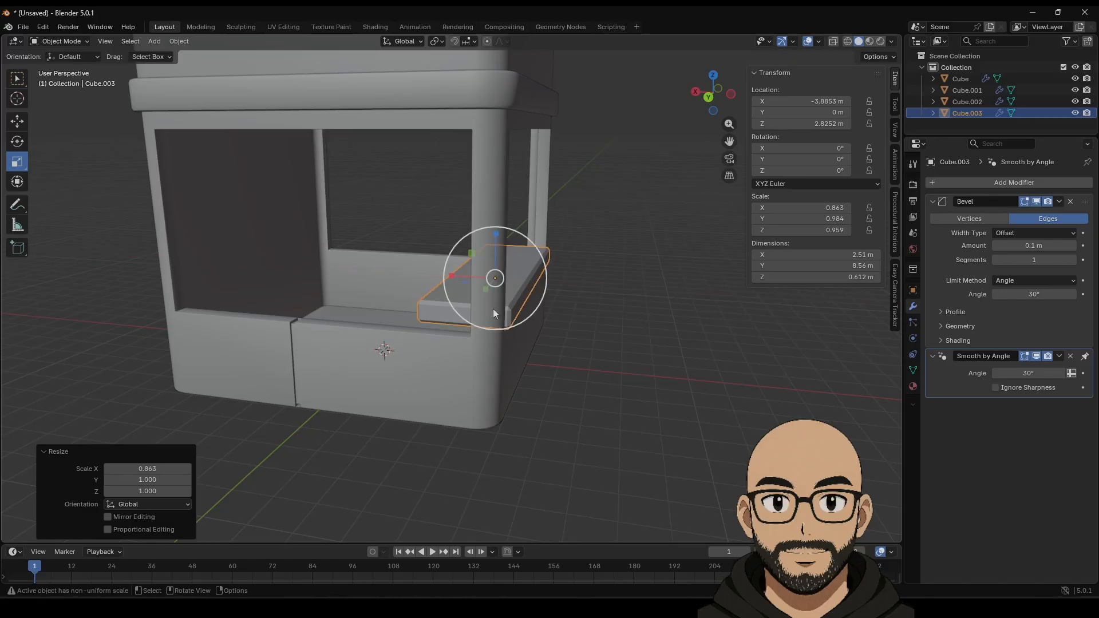
Move the countertop outward about 0.38 m, to about X -4.27 m.
left_click(21, 123)
left_click_drag(454, 280, 464, 278)
middle_click_drag(463, 278, 561, 355)
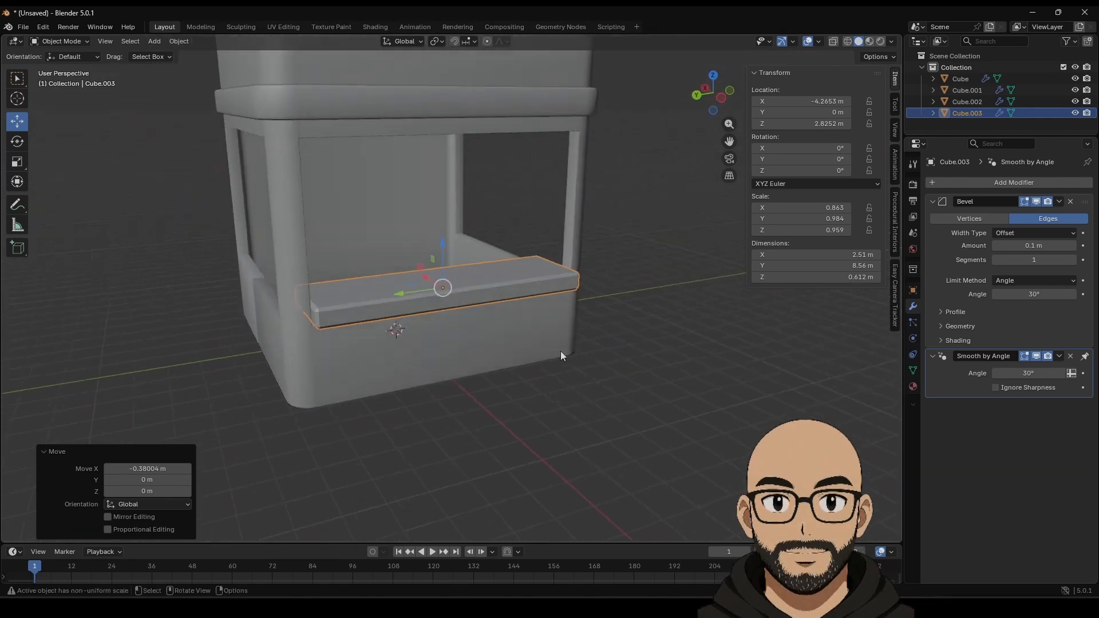
Set the countertop's Bevel to 3 segments and an amount of 0.09 m, and apply the object's scale.
left_click(1073, 260)
left_click(1073, 260)
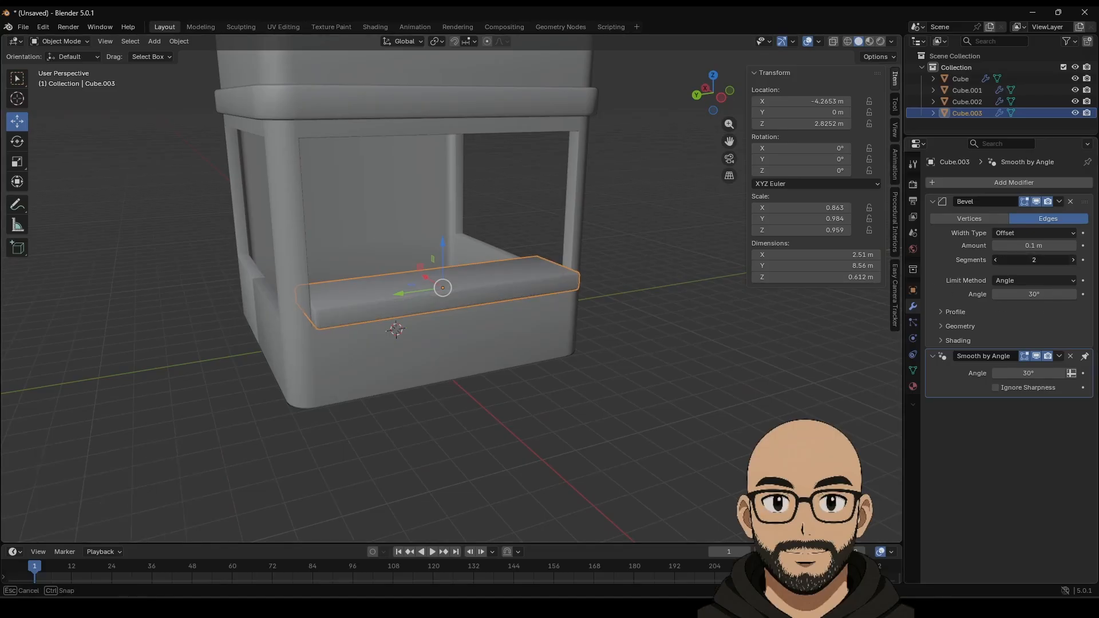
left_click_drag(1029, 245, 1007, 246)
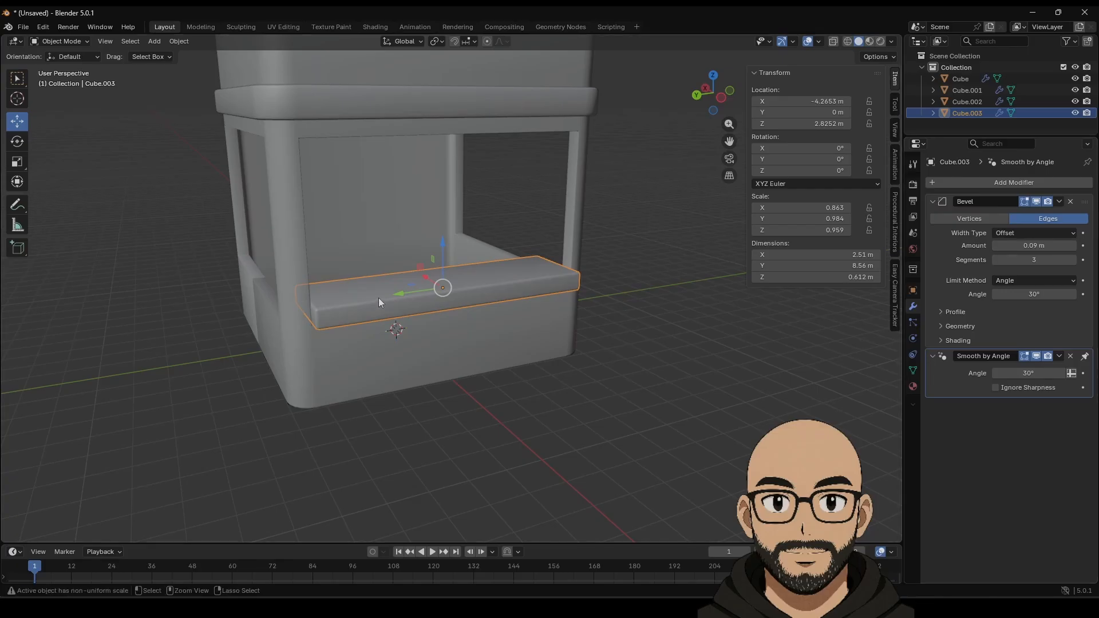
key("ctrl+a")
left_click(363, 299)
Duplicate the countertop and move the copy down and inward, to about X -2.95 m and Z 1.67 m.
left_click(571, 427)
middle_click_drag(571, 427, 363, 420)
left_click(422, 254)
key("shift+d")
right_click(423, 258)
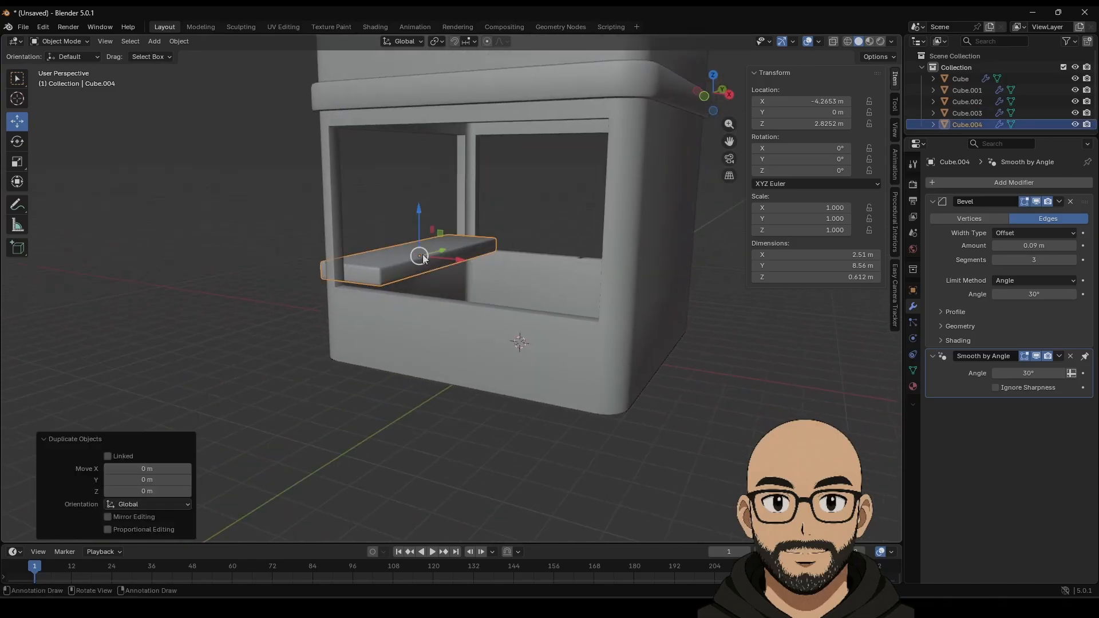
left_click_drag(419, 225, 419, 254)
left_click_drag(457, 285, 393, 298)
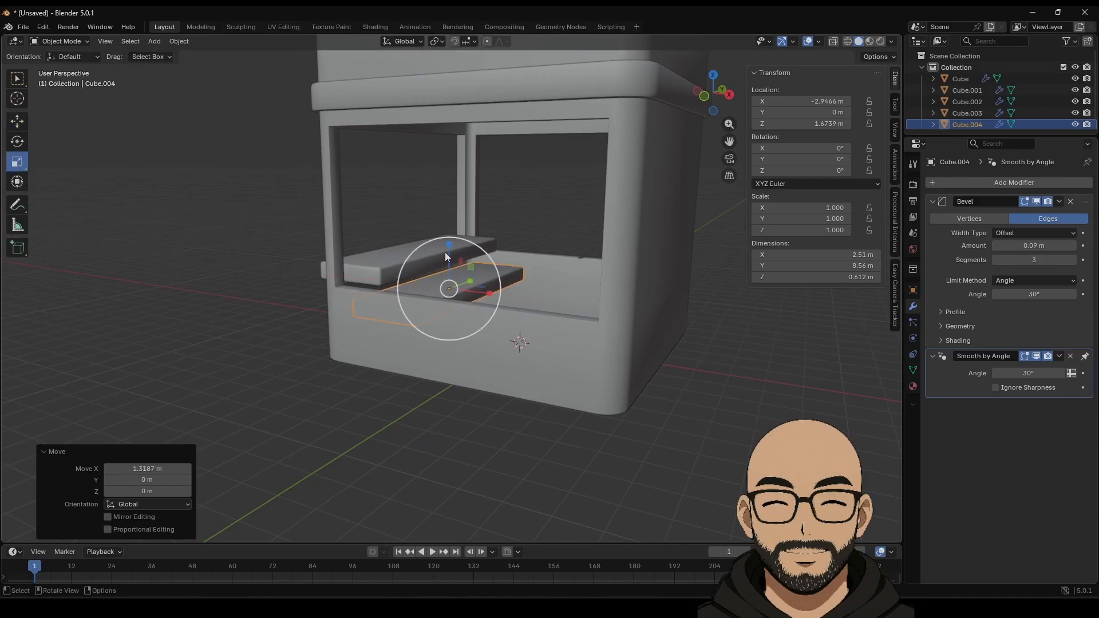
Scale the duplicate into an upright counter base about 0.98 m deep and 2.17 m high.
left_click_drag(445, 256, 477, 242)
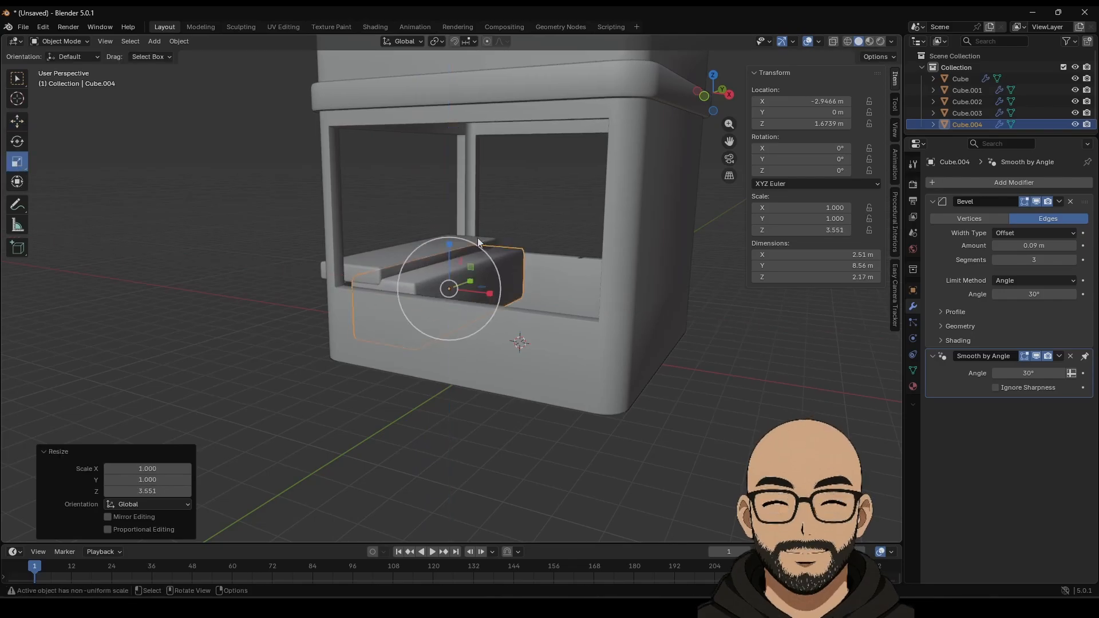
left_click_drag(489, 294, 465, 294)
middle_click_drag(450, 312, 476, 314)
Move the counter base beneath the countertop, to about X -3.77 m and Z 1.47 m, and apply its scale.
left_click(17, 121)
left_click_drag(489, 292, 457, 287)
left_click_drag(414, 248, 417, 263)
middle_click_drag(417, 263, 421, 344)
key("ctrl+a")
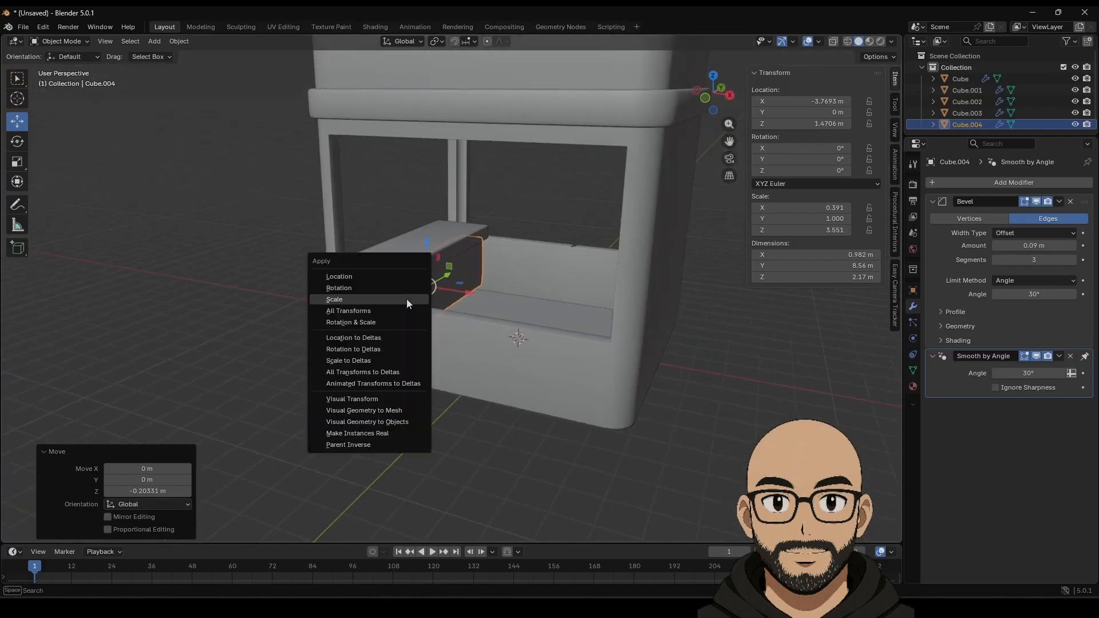
left_click(391, 300)
left_click(305, 444)
middle_click_drag(304, 444, 590, 409)
left_click(493, 306)
key("r")
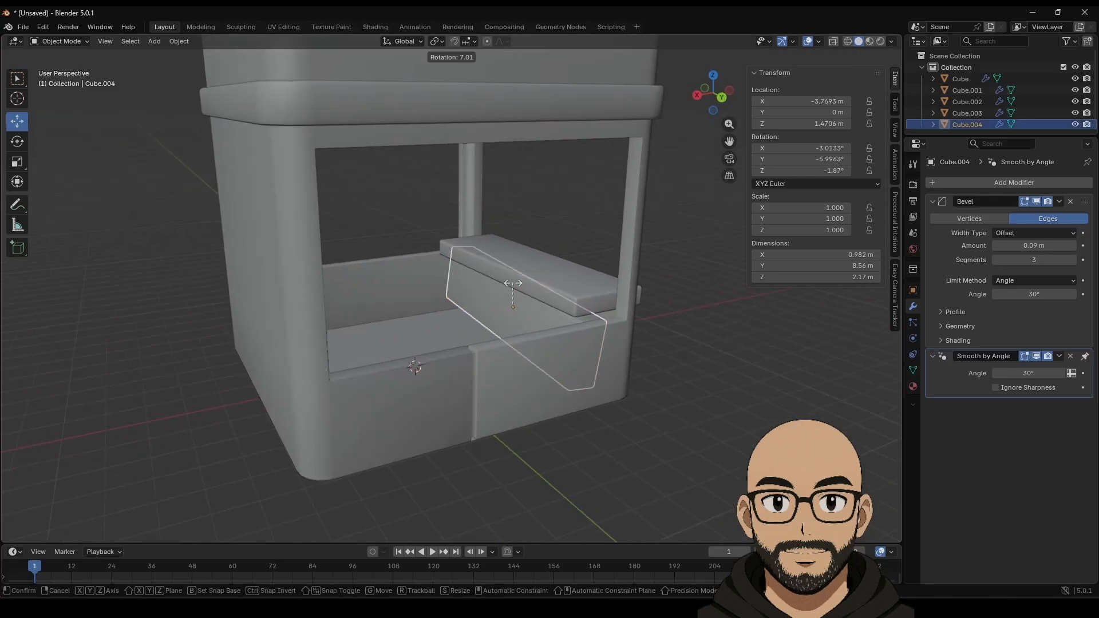
key("Escape")
left_click(689, 389)
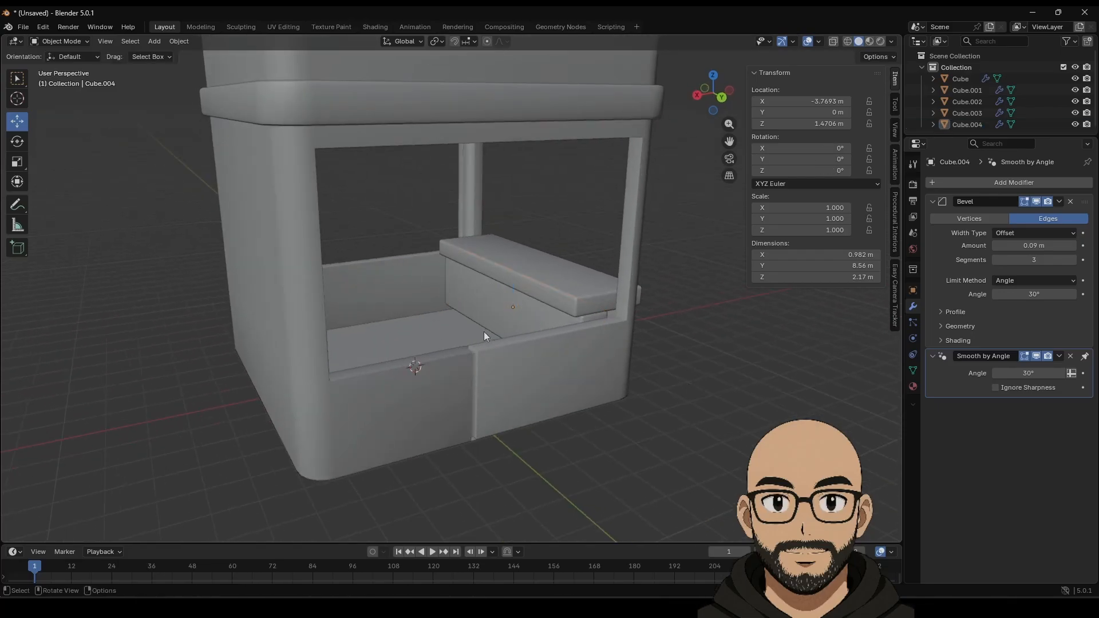
Nudge the counter base along X beneath the countertop to about X -3.77 m.
middle_click_drag(483, 331, 246, 373)
left_click(433, 281)
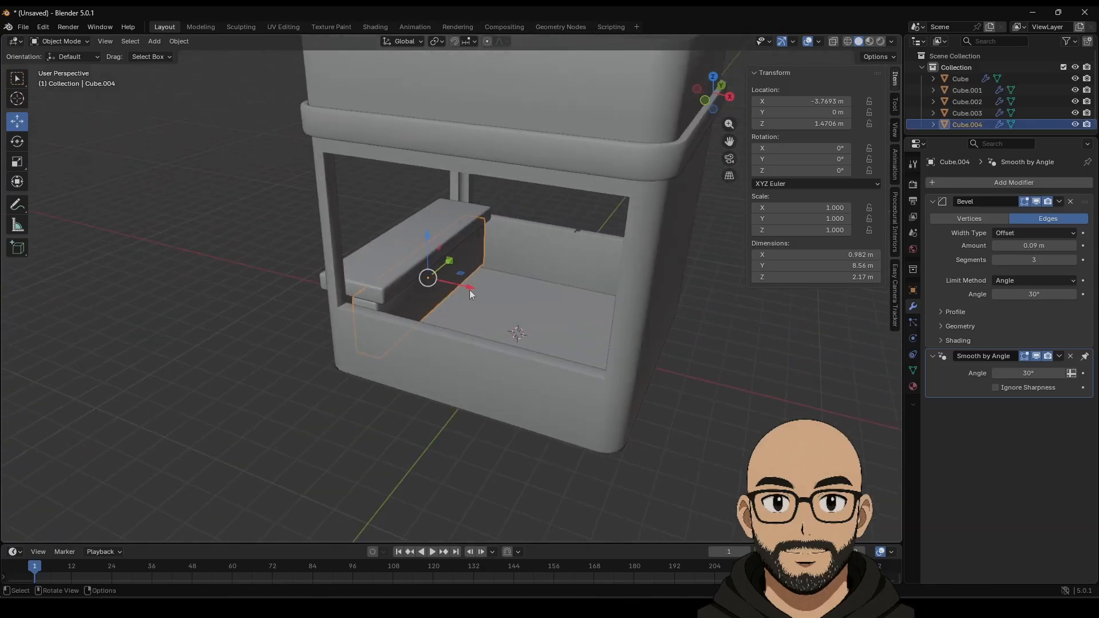
left_click_drag(470, 290, 460, 286)
middle_click_drag(460, 286, 431, 294)
left_click_drag(433, 293, 425, 291)
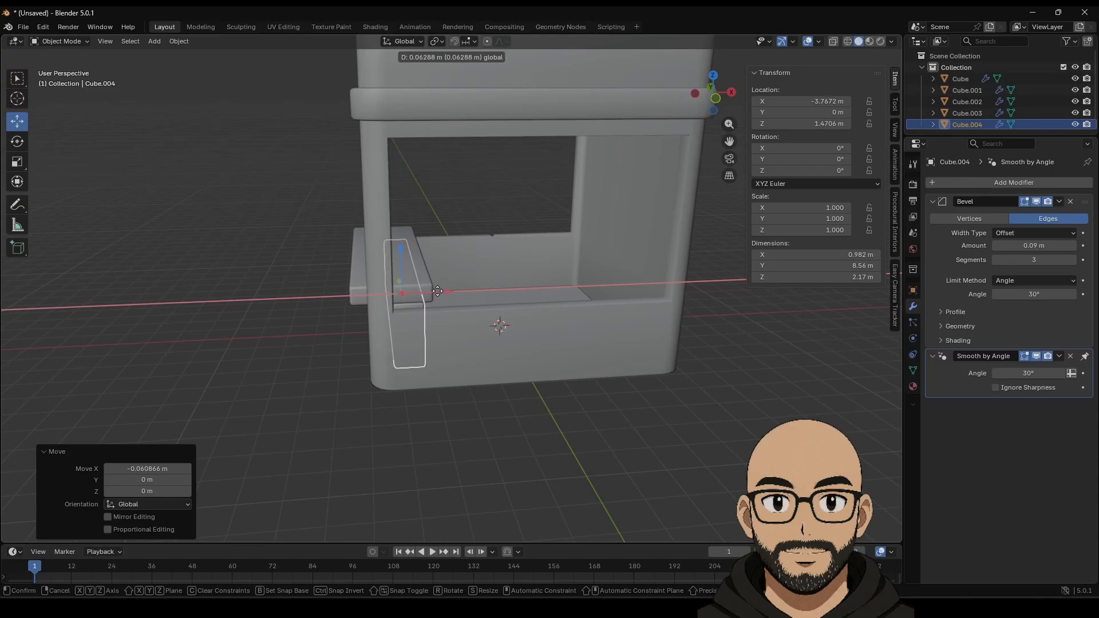
left_click(256, 393)
middle_click_drag(256, 394, 434, 294)
left_click(434, 295)
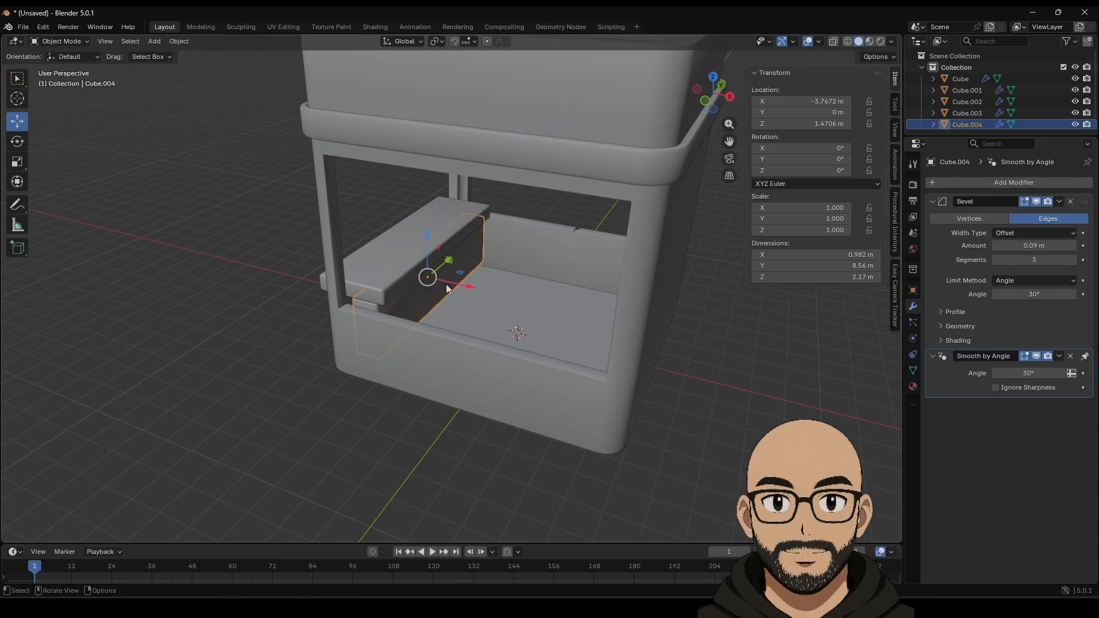
Duplicate the counter base, move the copy inward to about X -1.05 m and rotate it -90° around Z.
key("shift+d")
key("Escape")
left_click_drag(460, 288, 485, 311)
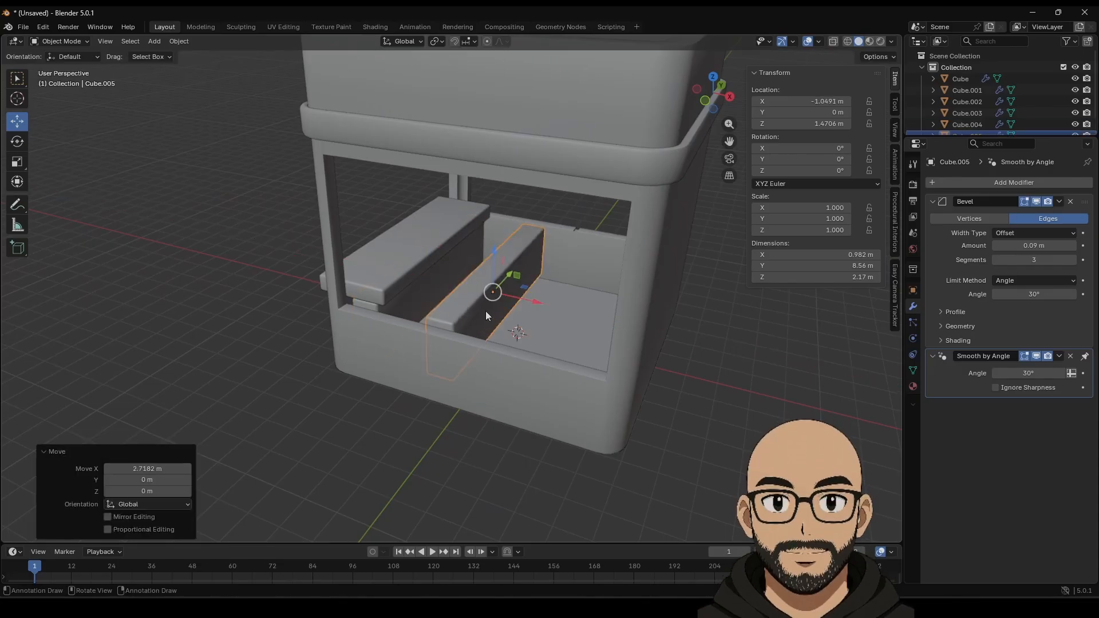
left_click(18, 142)
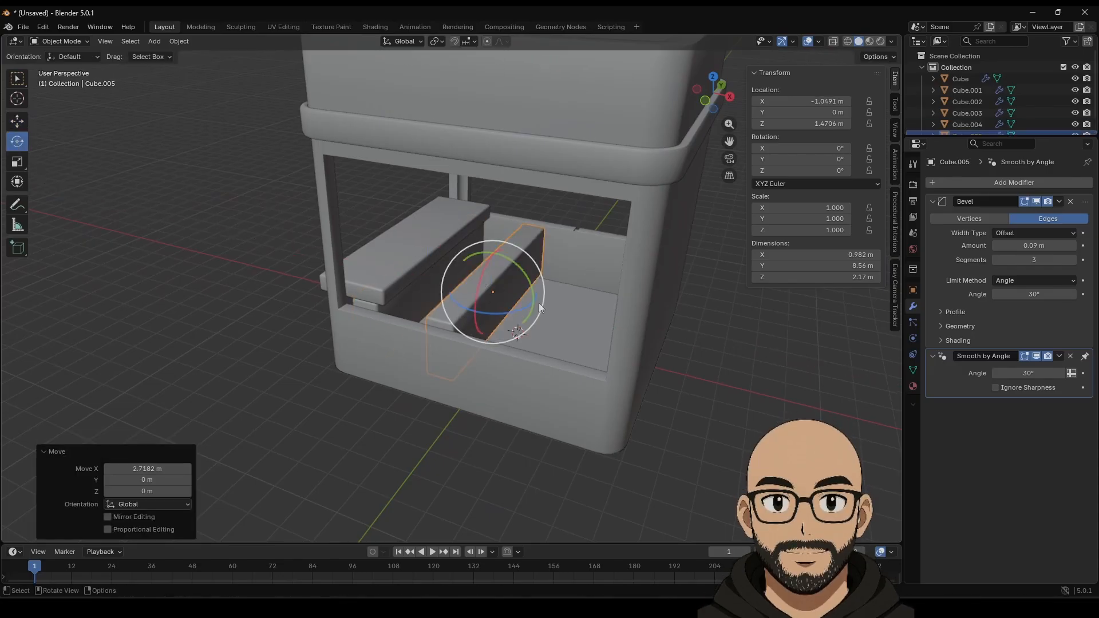
left_click_drag(520, 309, 476, 314)
middle_click_drag(399, 308, 430, 310)
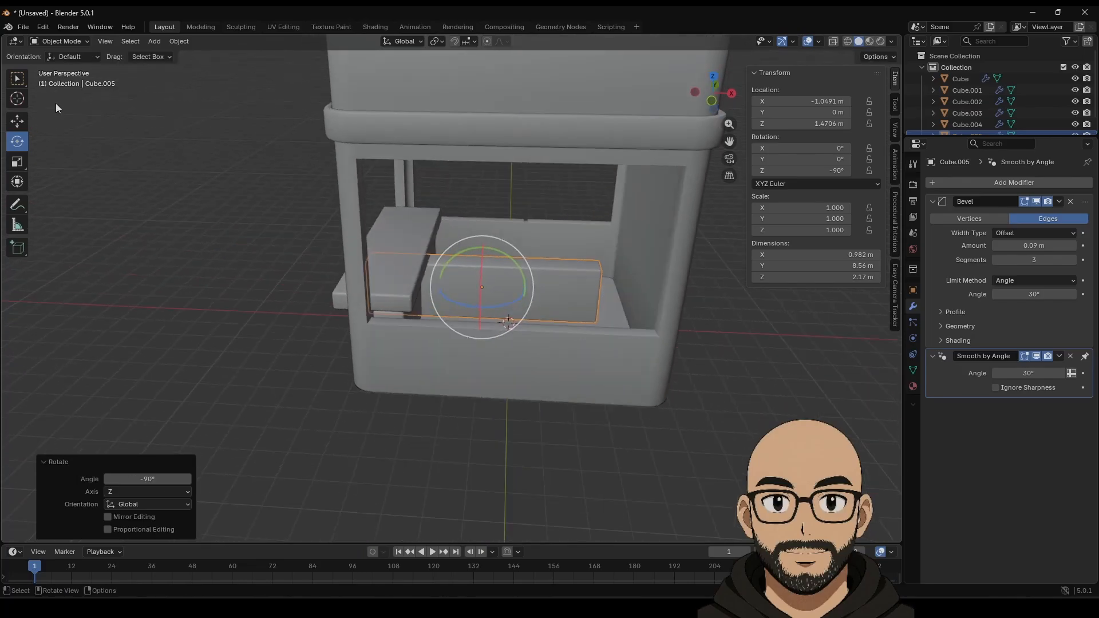
Scale the rotated copy into a panel about 2.43 m long and 0.31 m thick.
left_click_drag(529, 291, 495, 289)
middle_click_drag(460, 292, 501, 303)
left_click_drag(435, 255, 452, 270)
middle_click_drag(481, 291, 540, 300)
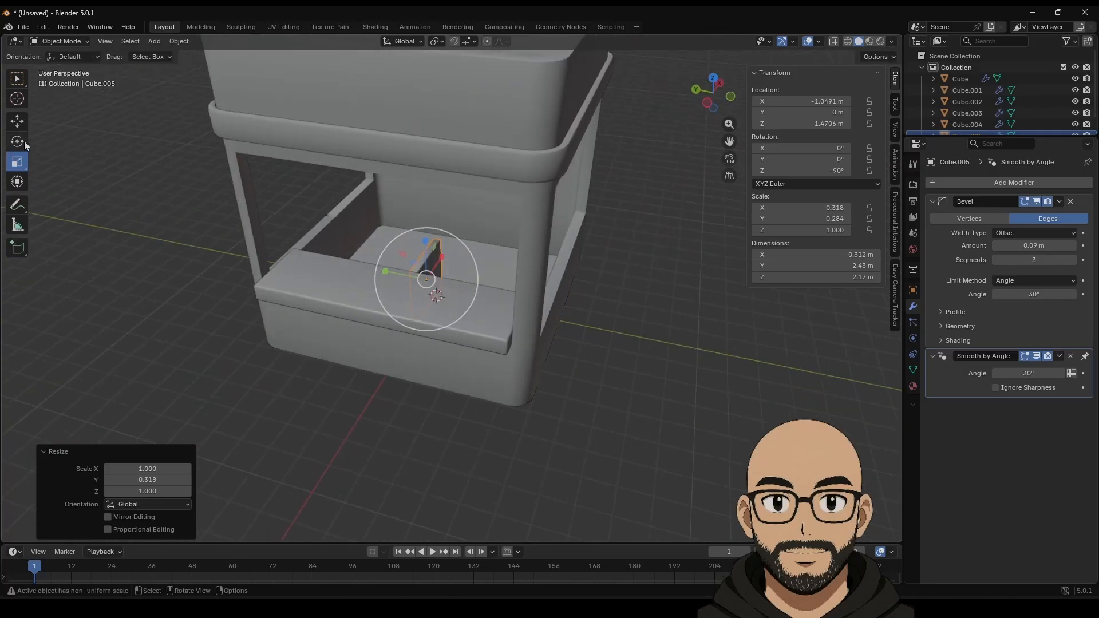
Move the panel along Y to about 4.37 m, against the inside of the split low wall.
left_click_drag(396, 267, 312, 238)
middle_click_drag(312, 237, 346, 260)
key("KP_Decimal")
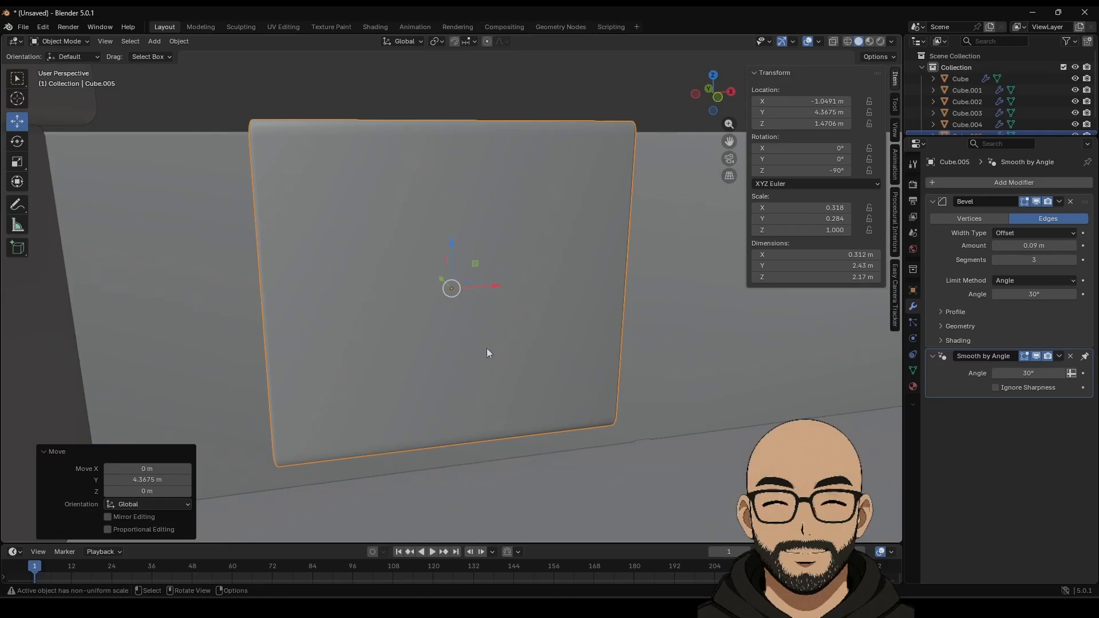
In an X-ray front view, move the panel beside the counter base and down to the floor, about X -2.02 m and Z 1.14 m.
middle_click_drag(488, 353, 452, 314)
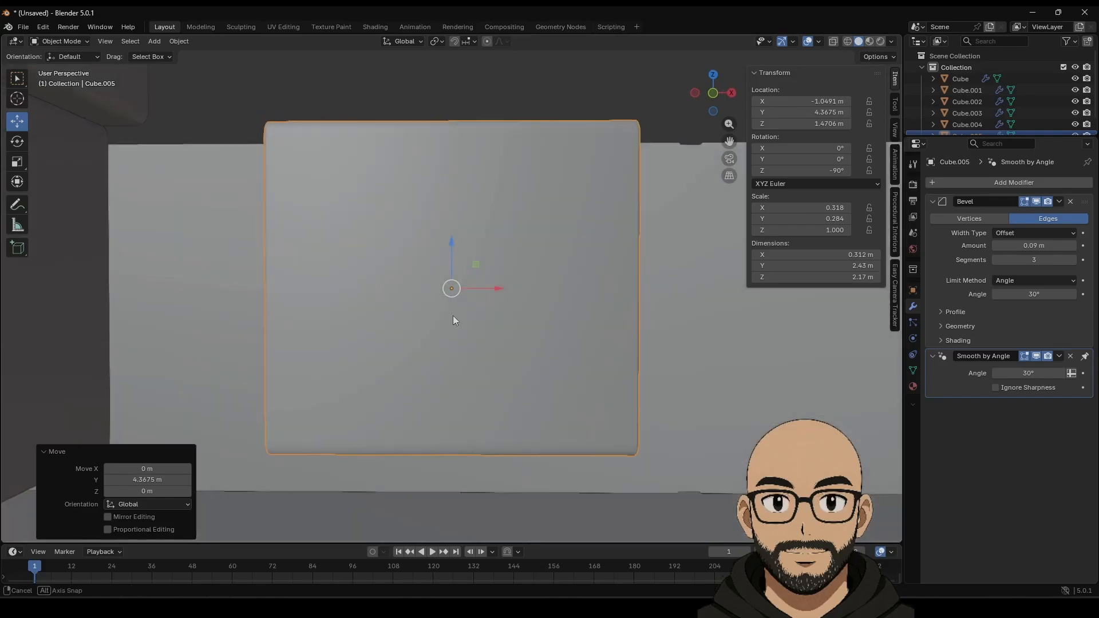
left_click(713, 95)
left_click(833, 42)
scroll(378, 280, "down", 2)
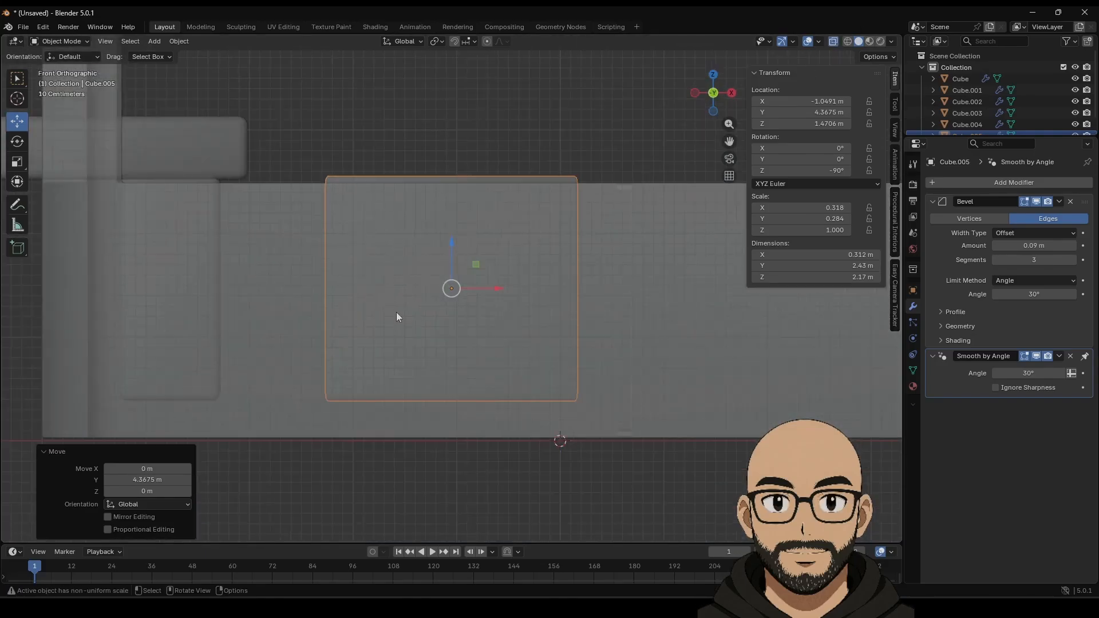
scroll(411, 321, "down", 1)
left_click_drag(495, 290, 412, 290)
left_click_drag(368, 245, 373, 272)
Raise the panel's top vertices to wall height and extend its free end to the wall seam, making it about 3.77 m by 2.42 m.
key("Tab")
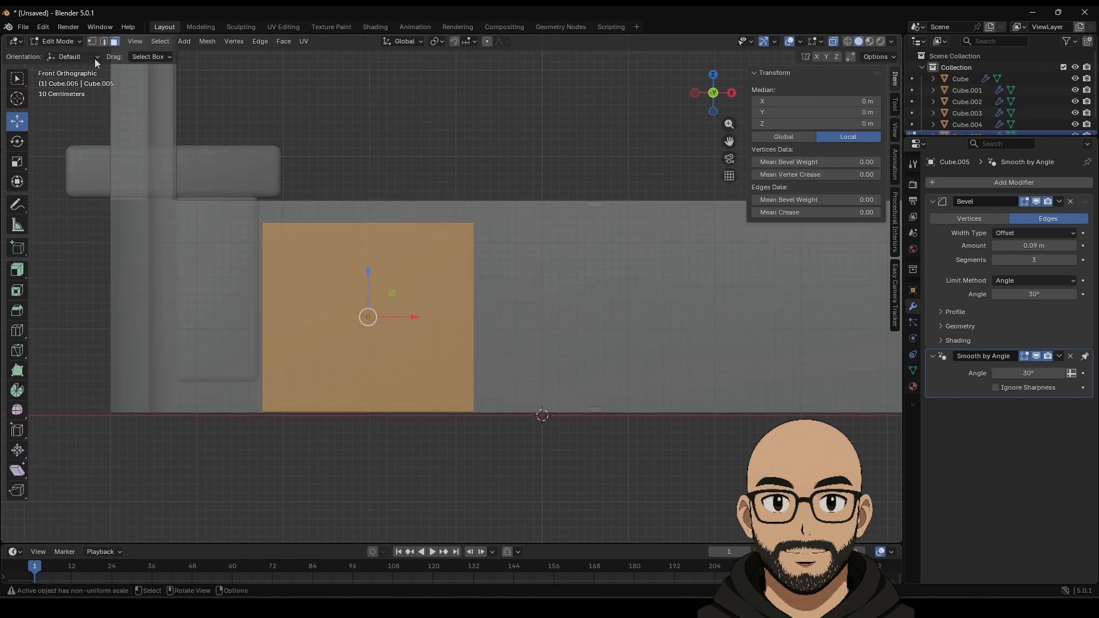
left_click_drag(227, 188, 521, 257)
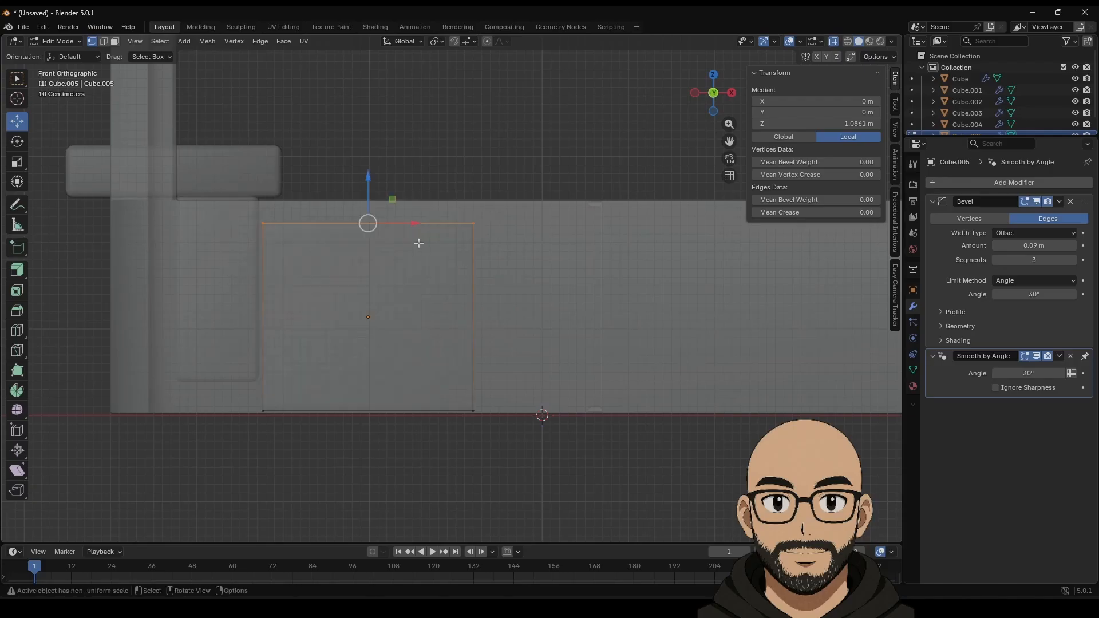
left_click_drag(367, 193, 376, 166)
left_click_drag(491, 439, 491, 438)
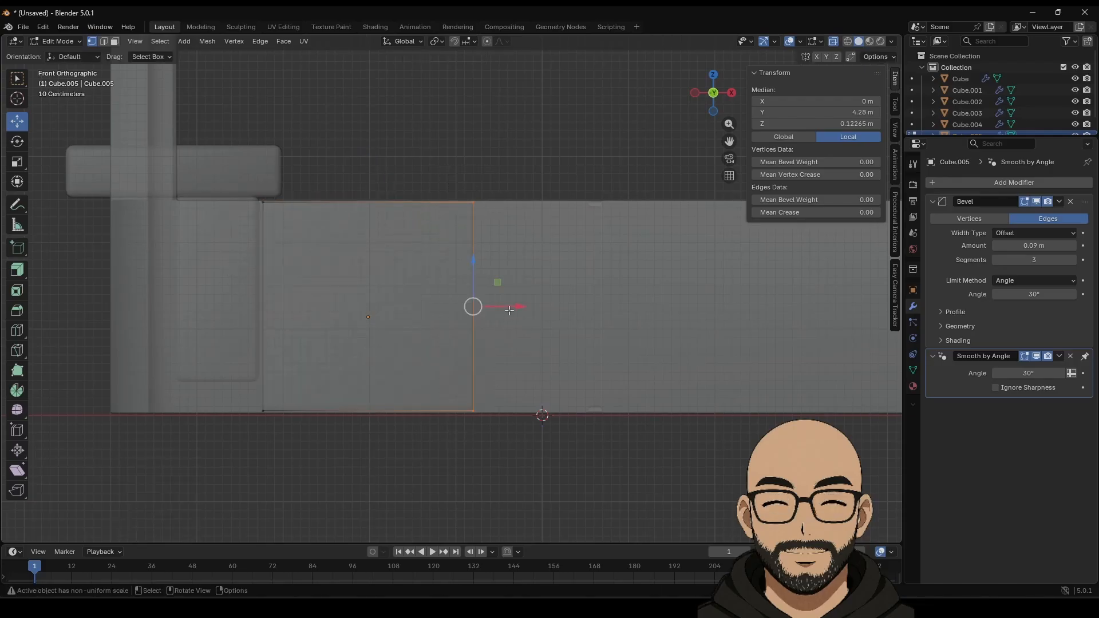
left_click_drag(517, 303, 554, 296)
left_click_drag(629, 299, 629, 298)
key("Tab")
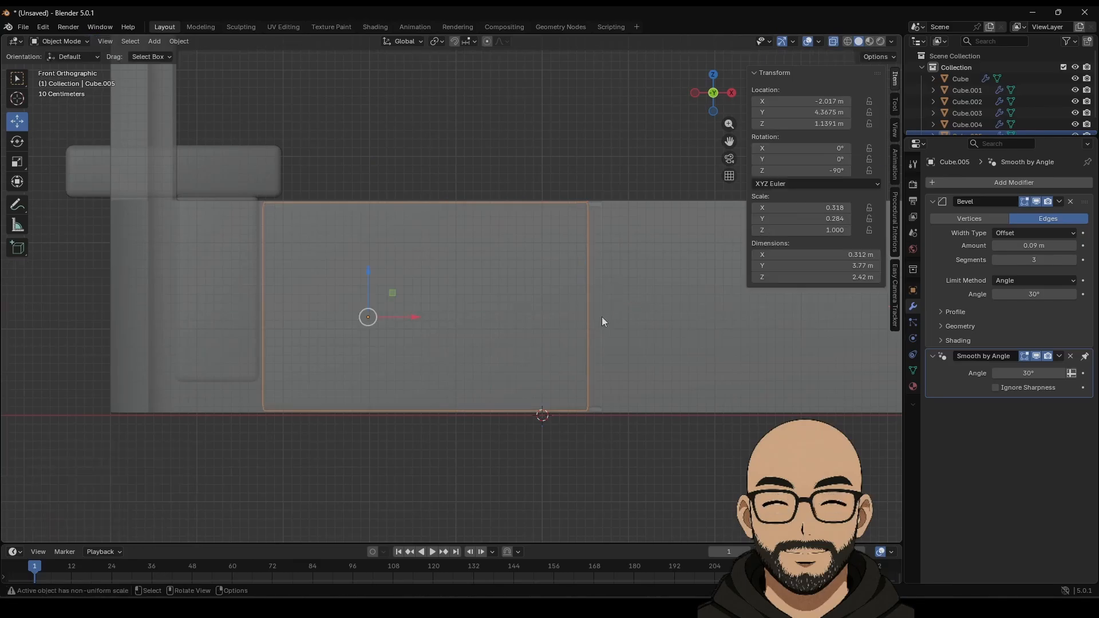
Duplicate the panel to about X 1.93 m on the other side of the seam and shorten its outer end to 3.5 m long.
key("shift+d")
right_click(502, 345)
left_click_drag(413, 317, 650, 367)
middle_click_drag(651, 368, 429, 365, "shift")
left_click_drag(449, 311, 550, 311)
key("Tab")
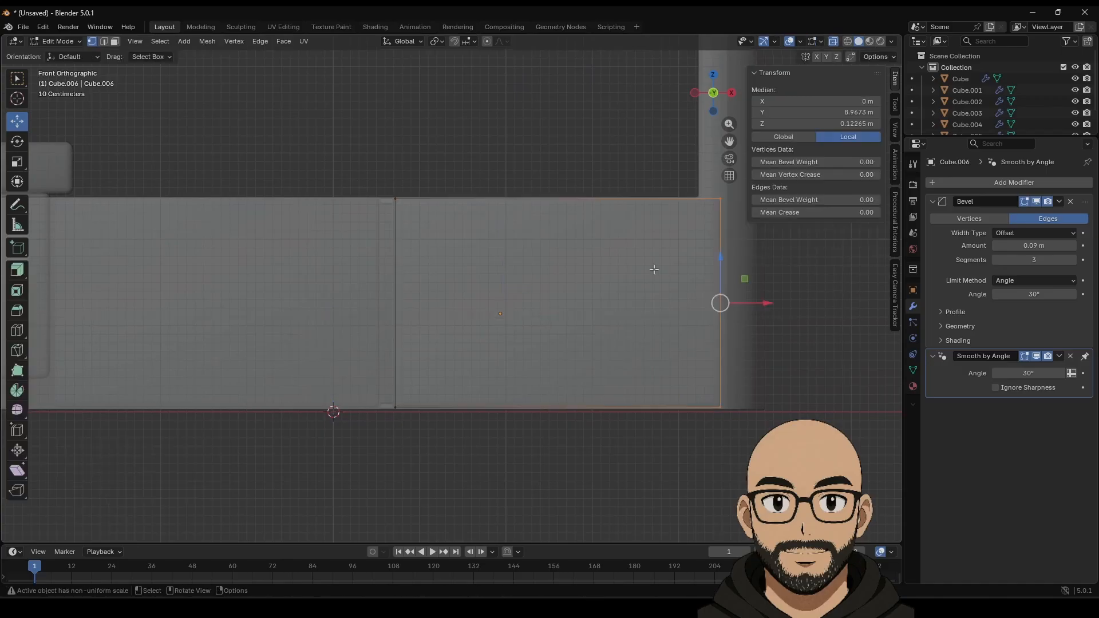
left_click_drag(721, 427, 721, 426)
left_click_drag(763, 303, 738, 315)
key("Tab")
Apply the scale of both inner wall panels.
middle_click_drag(364, 158, 431, 232)
scroll(461, 279, "down", 3)
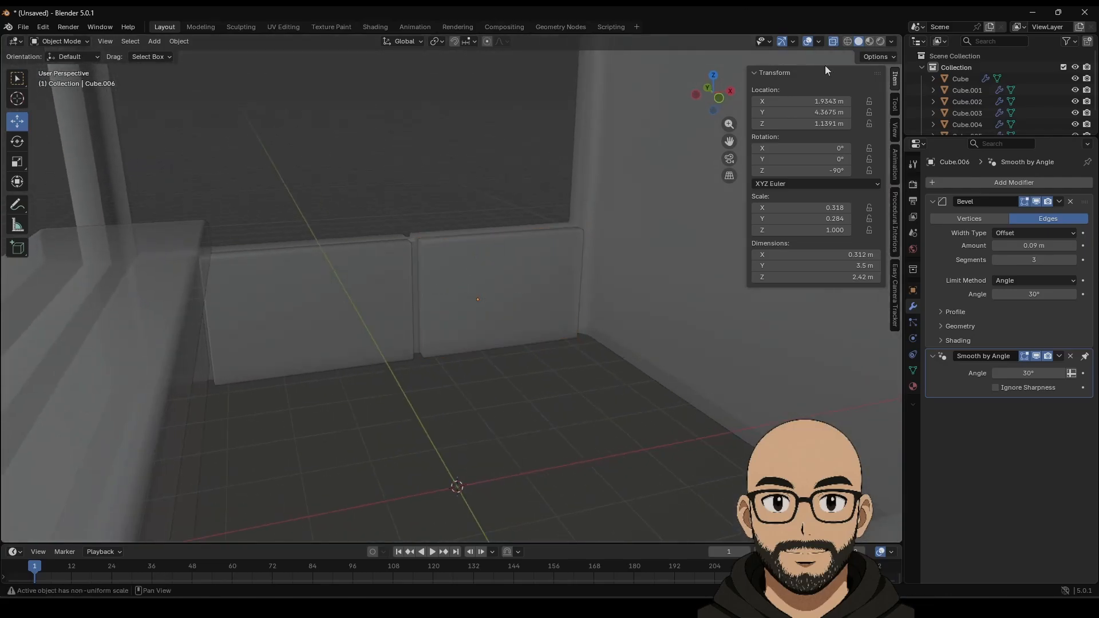
left_click(378, 297)
key("ctrl+a")
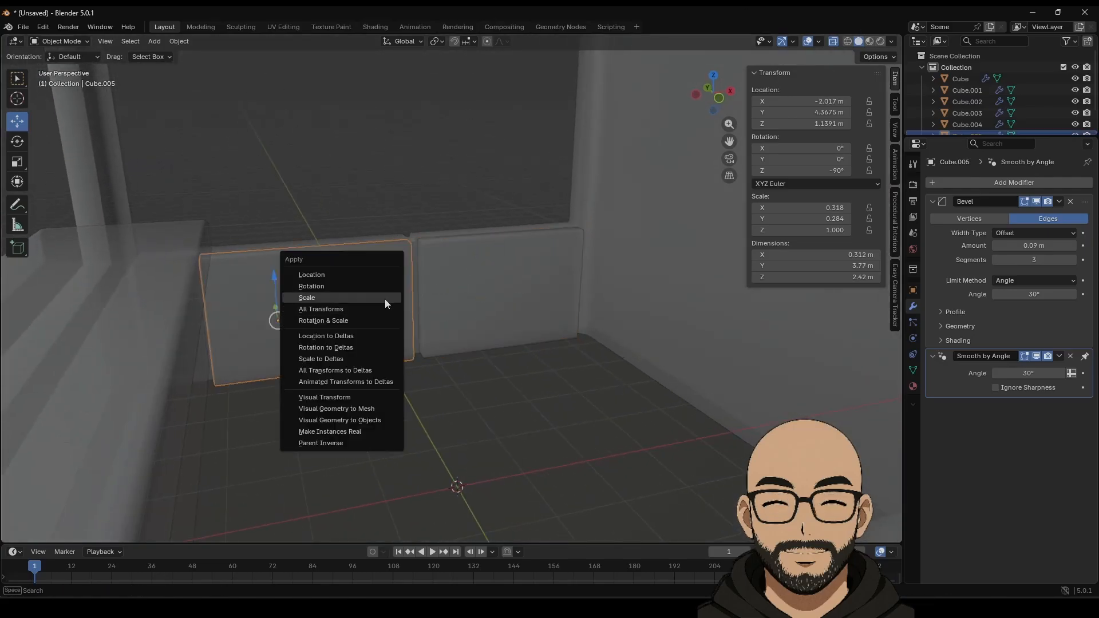
left_click(384, 298)
left_click(476, 292)
key("ctrl+a")
left_click(433, 294)
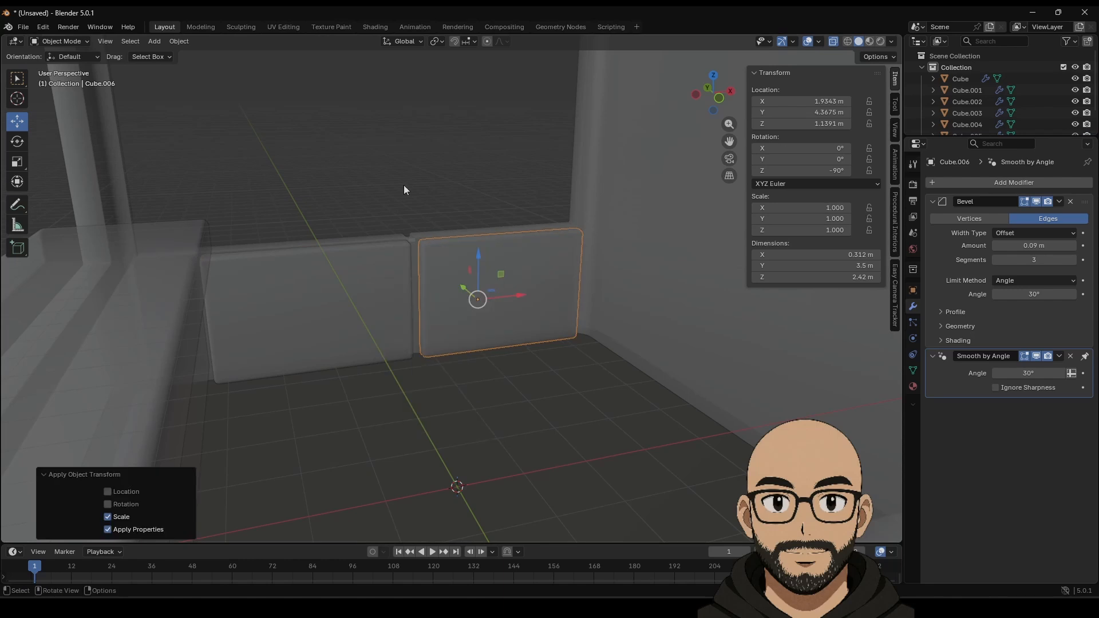
left_click(664, 75)
Edit both panels together and scale their facing end vertices along X to about 0.1 to narrow the gap between them.
scroll(519, 277, "down", 8)
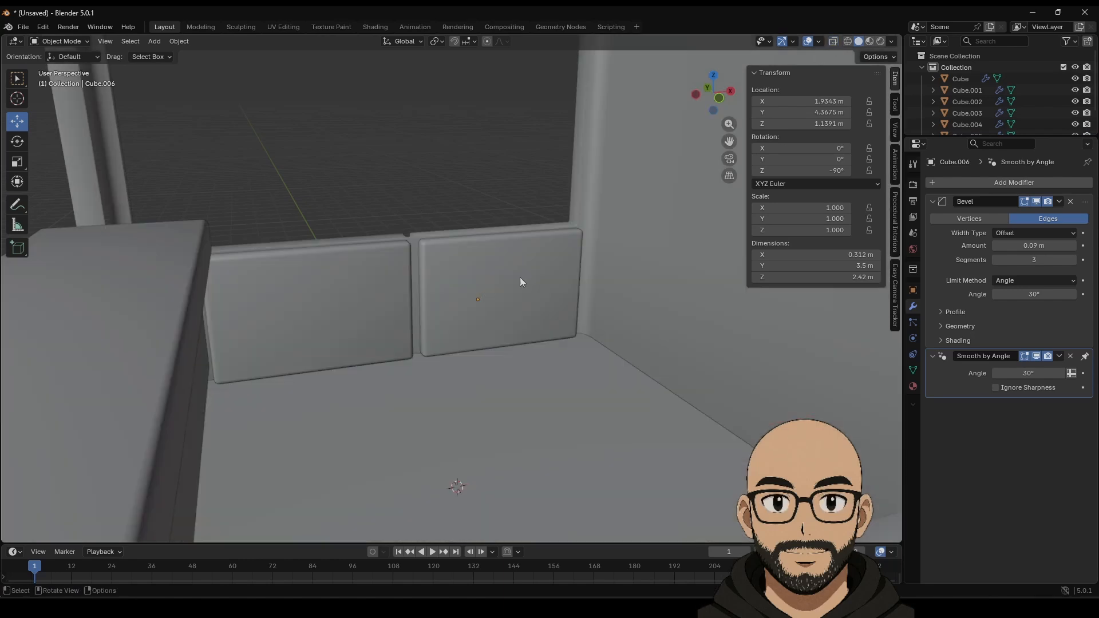
scroll(410, 308, "up", 6)
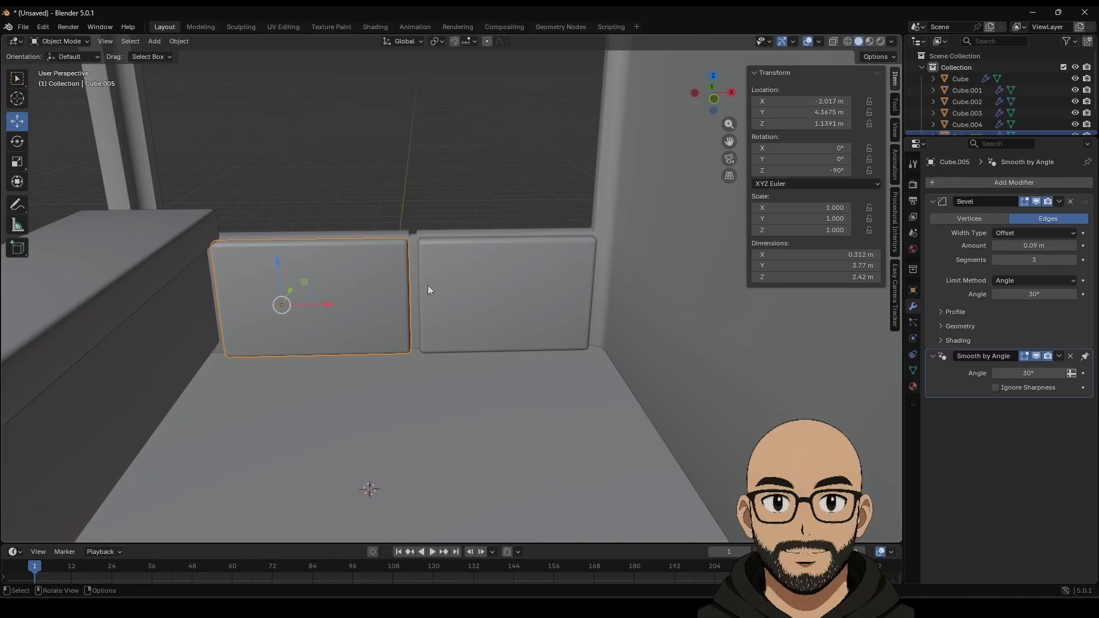
left_click(428, 285, "shift")
key("Tab")
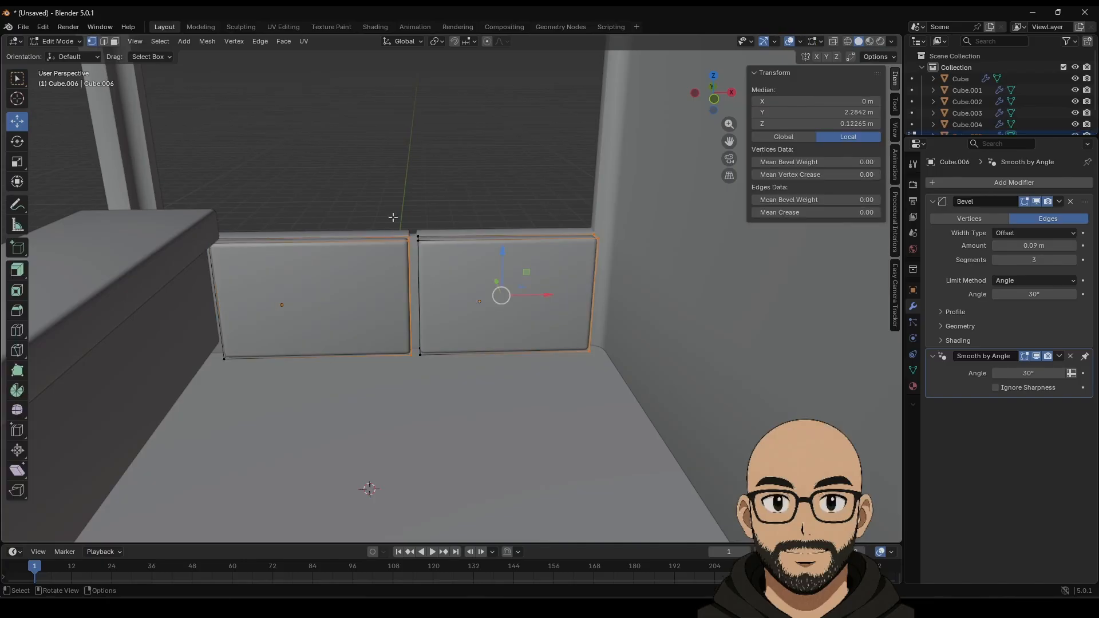
left_click(833, 41)
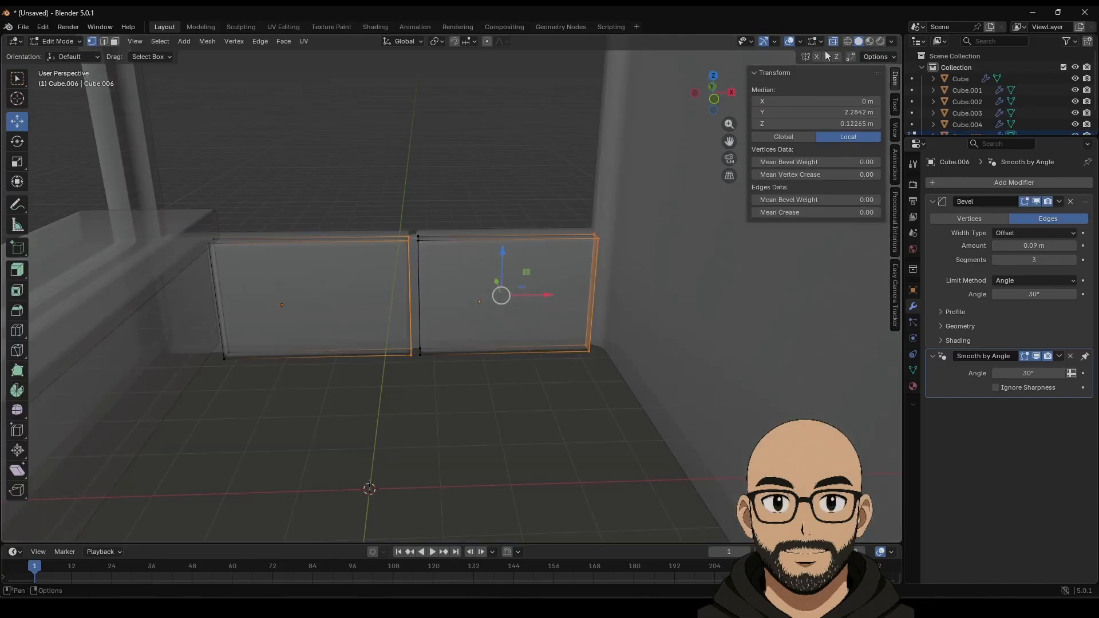
left_click_drag(438, 306, 438, 306)
key("alt+z")
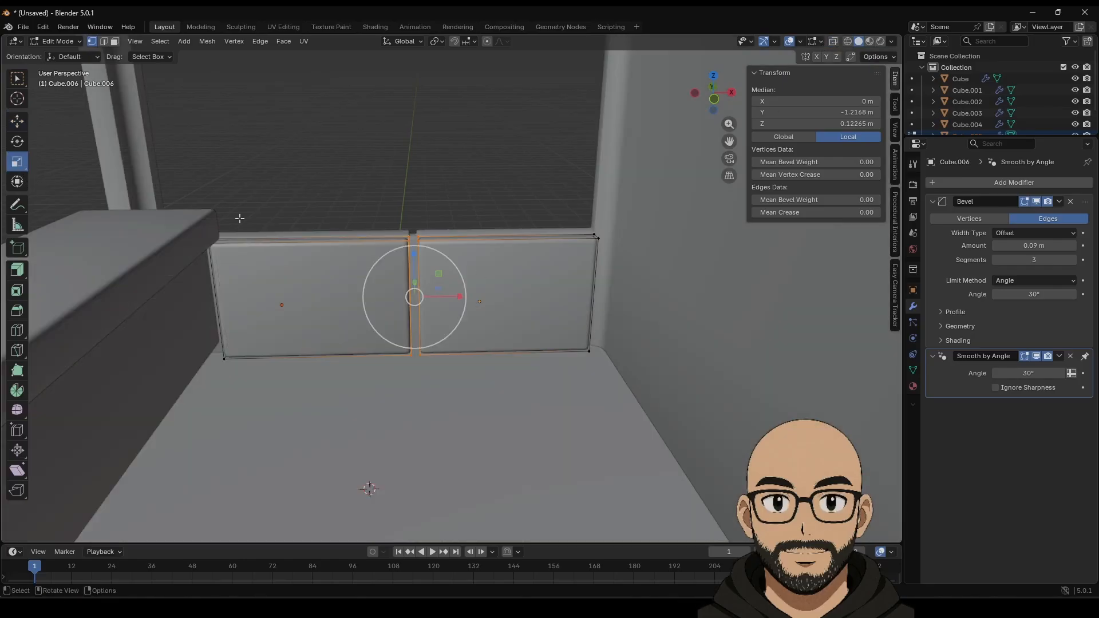
left_click_drag(457, 300, 456, 295)
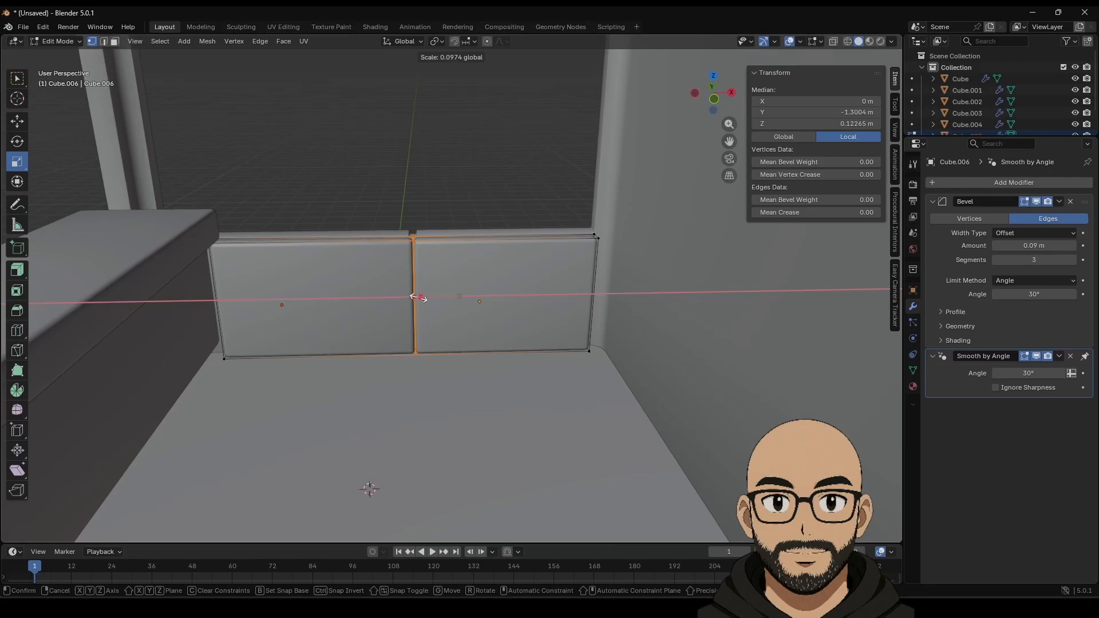
left_click_drag(420, 297, 419, 297)
key("Tab")
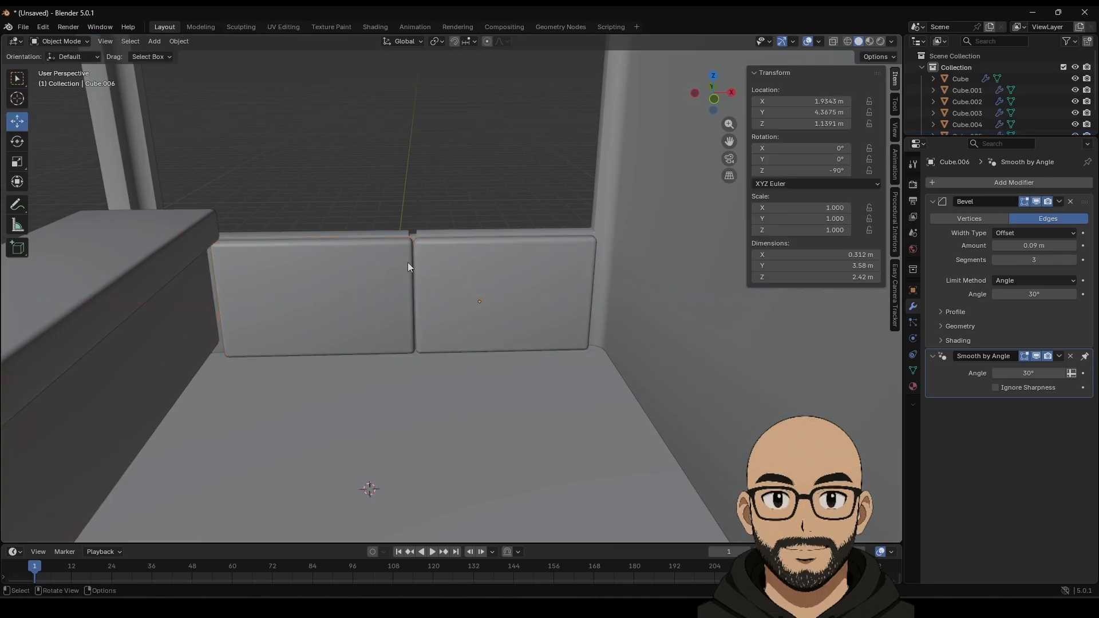
Narrow the seam in the building's low wall by scaling its vertices along X by about 0.364.
middle_click_drag(380, 290, 591, 306)
mouse_move(488, 282)
middle_mouse_down()
mouse_move(487, 316)
mouse_move(469, 292)
middle_mouse_up()
left_click(482, 314)
key("Tab")
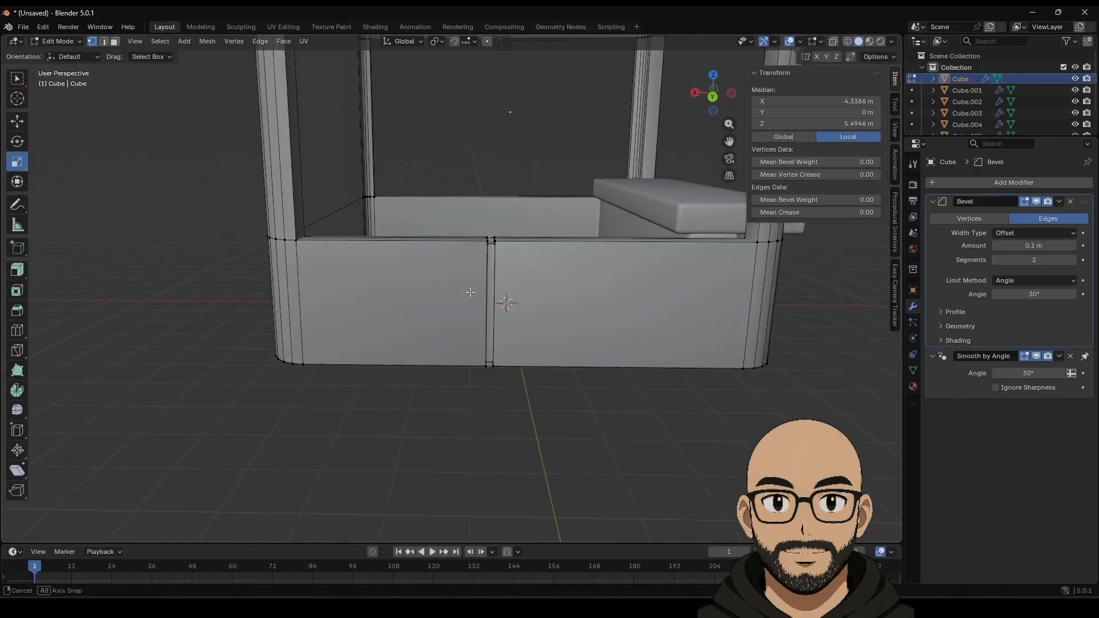
left_click(834, 41)
left_click_drag(467, 209, 515, 429)
left_click_drag(444, 301, 489, 301)
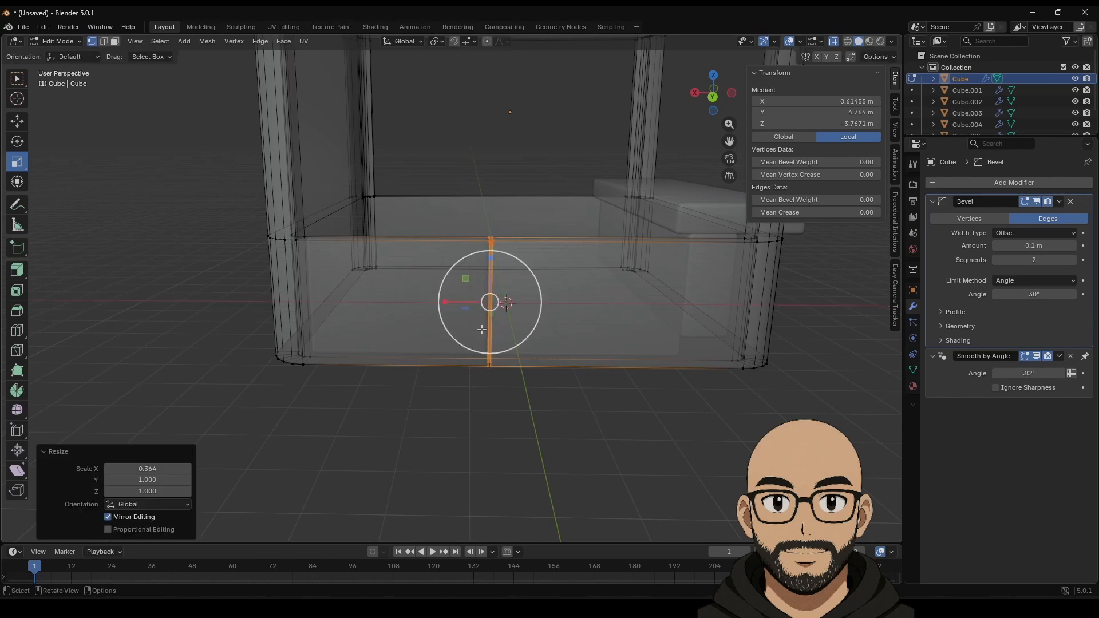
key("Tab")
left_click(496, 424)
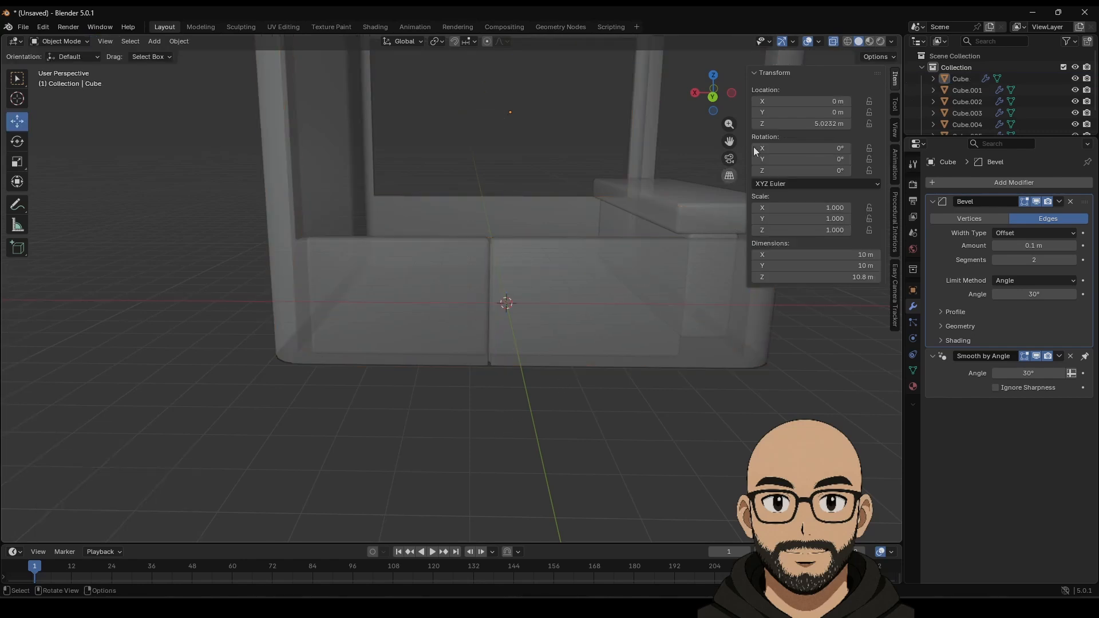
left_click(832, 43)
Vertex-bevel the outer top corners on both sides of the low wall's seam with a width of about 0.07 m.
middle_click_drag(529, 427, 480, 360)
scroll(482, 360, "up", 2)
scroll(475, 364, "up", 4)
middle_click_drag(556, 304, 389, 303)
left_click(403, 299)
key("Tab")
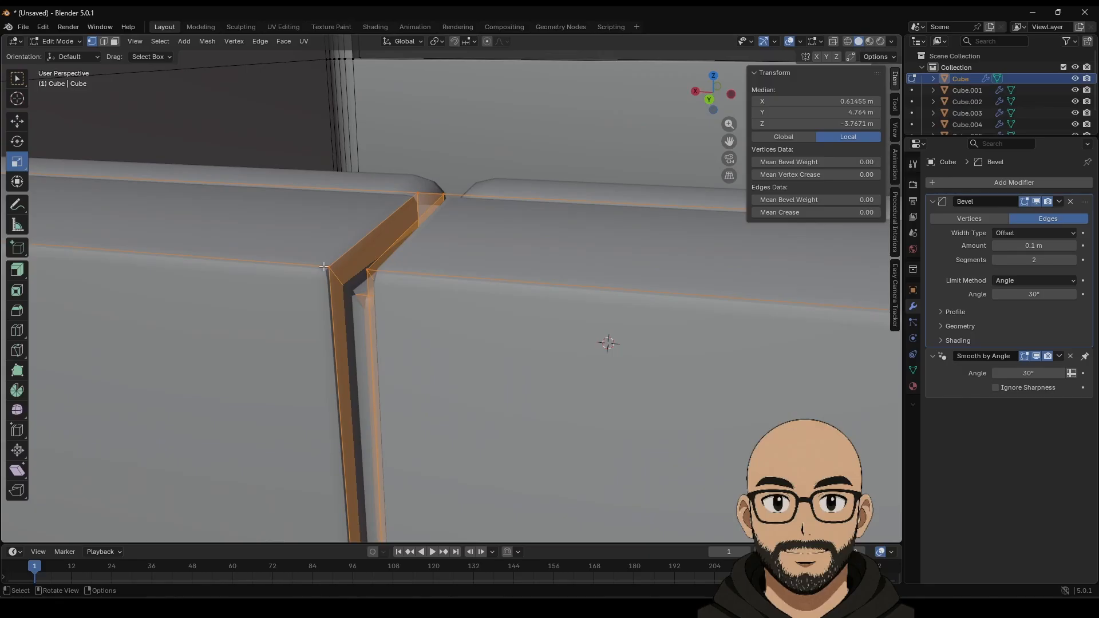
left_click(327, 266)
left_click(371, 270, "alt")
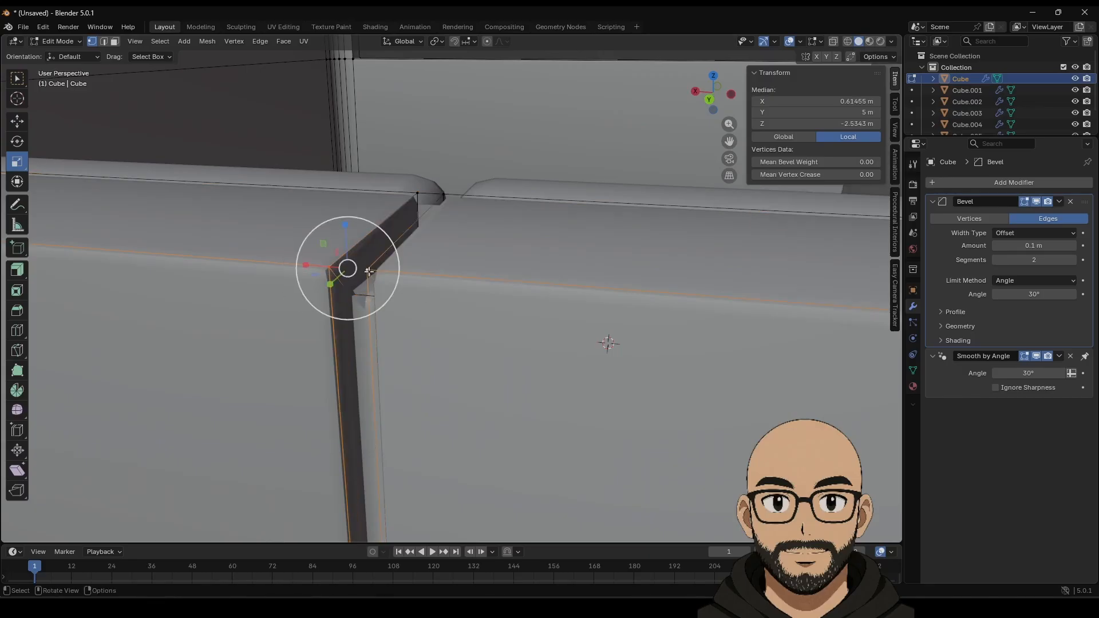
right_click(333, 309)
left_click(333, 305)
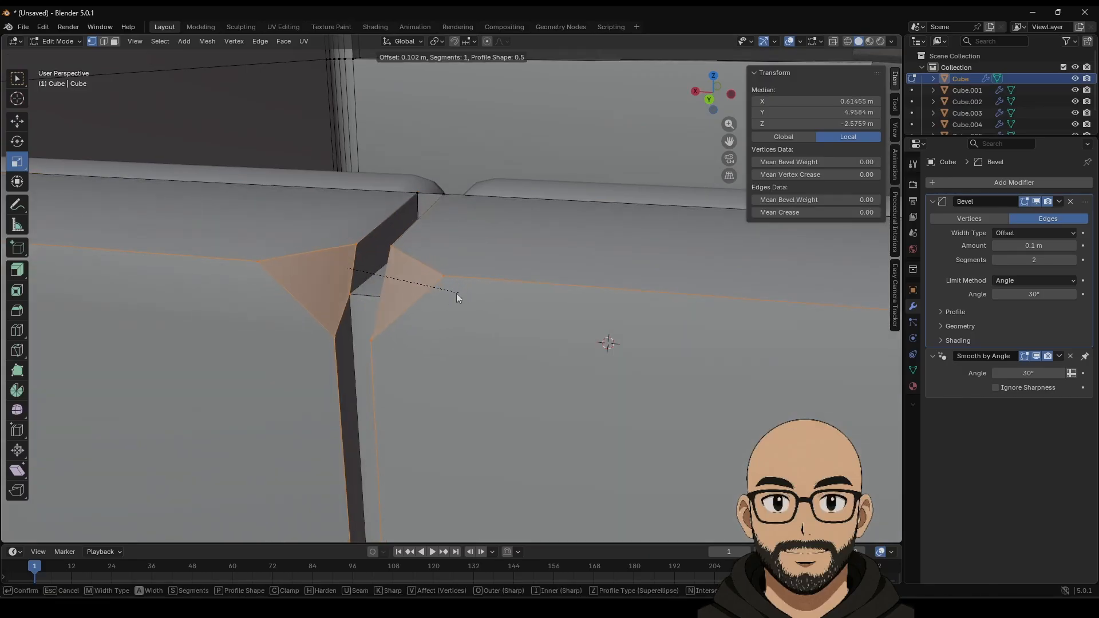
left_click(432, 295)
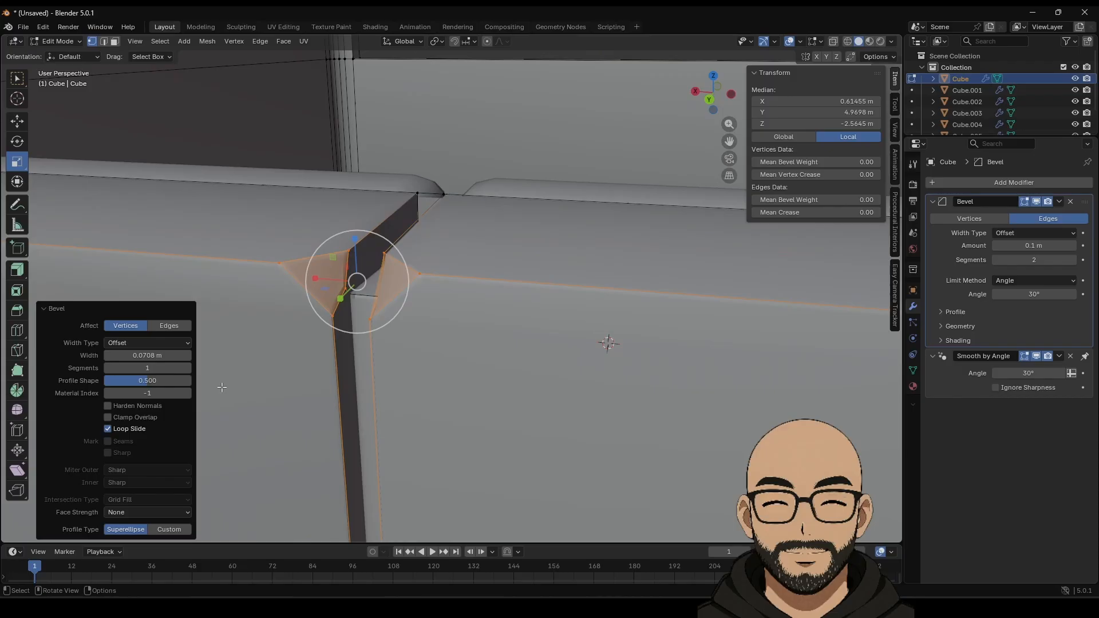
Set the corner bevel to 2 segments and a width of 0.111 m, and return to Object Mode.
left_click(187, 369)
left_click(186, 366)
left_click(187, 366)
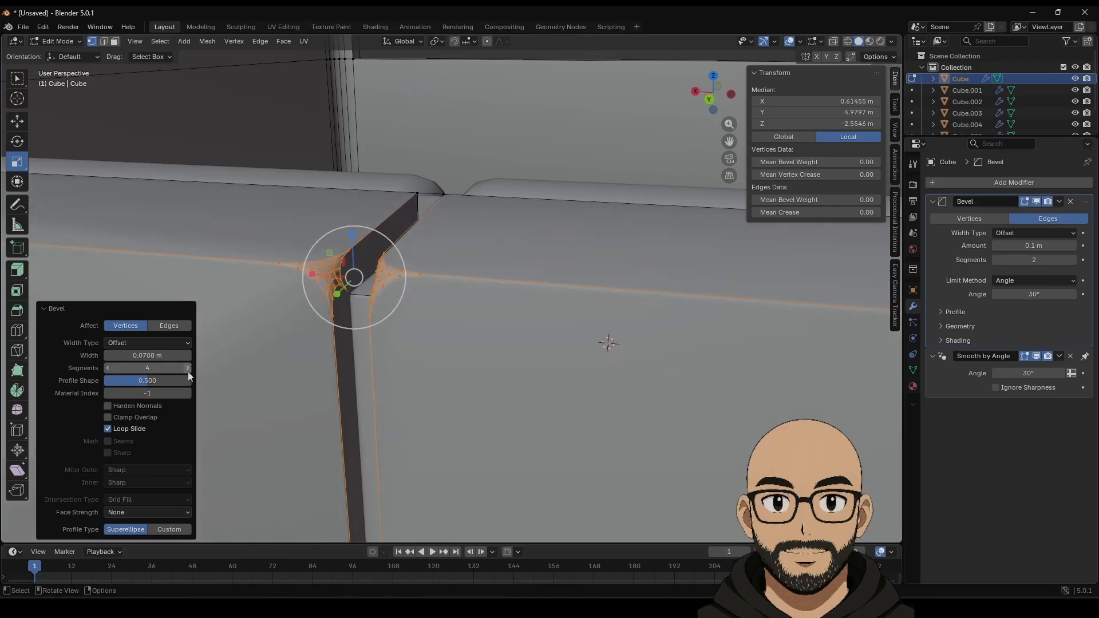
left_click_drag(147, 355, 172, 356)
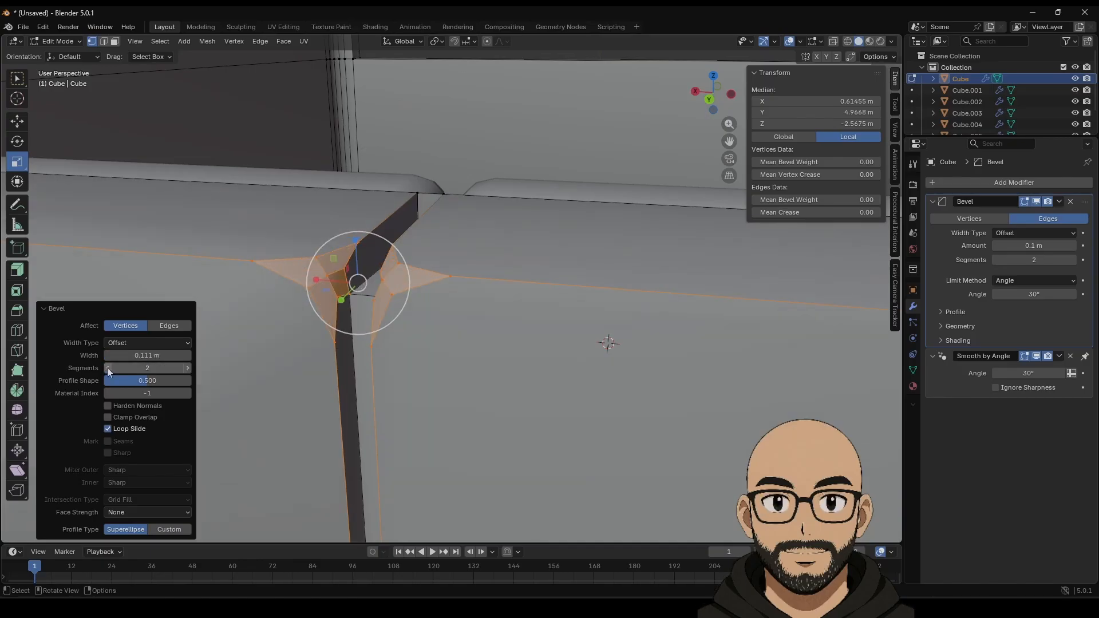
key("Tab")
scroll(400, 378, "down", 8)
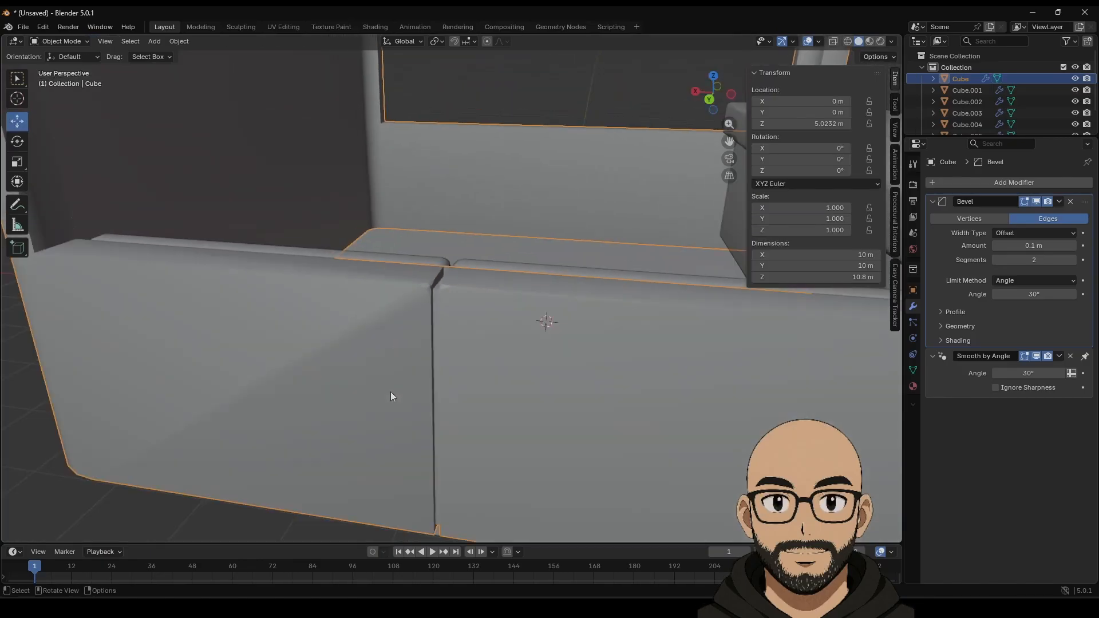
middle_click_drag(404, 411, 444, 419)
key("Tab")
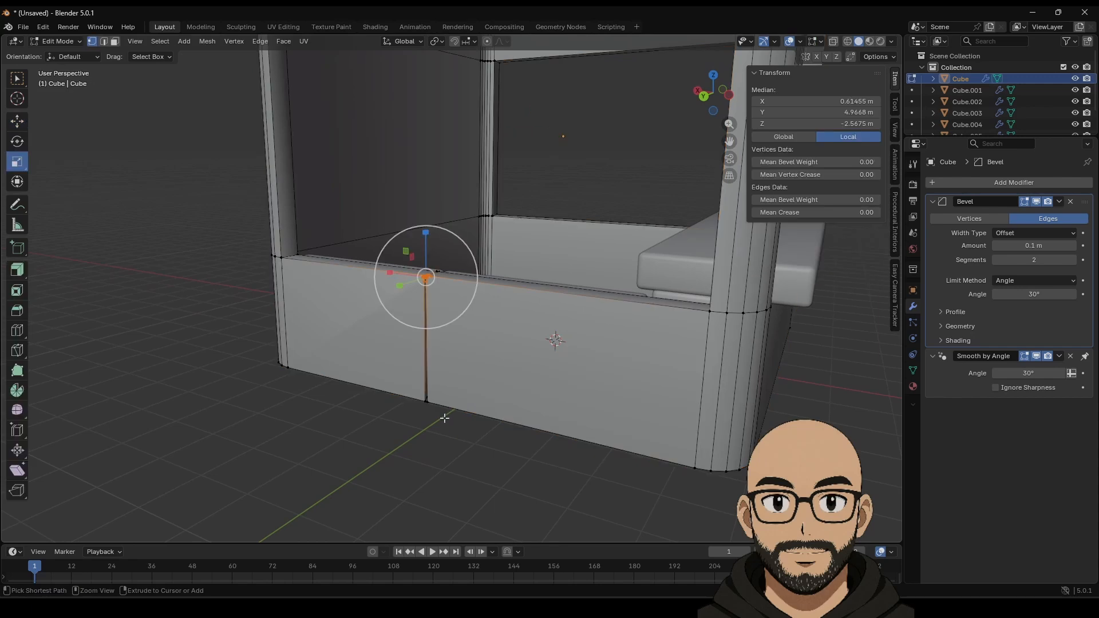
key("Tab")
left_click(434, 449)
scroll(496, 445, "down", 4)
Duplicate the counter slab and place the copy over the adjoining low wall, rotated 90° about Z.
middle_click_drag(496, 442, 485, 366)
middle_click_drag(428, 331, 465, 342)
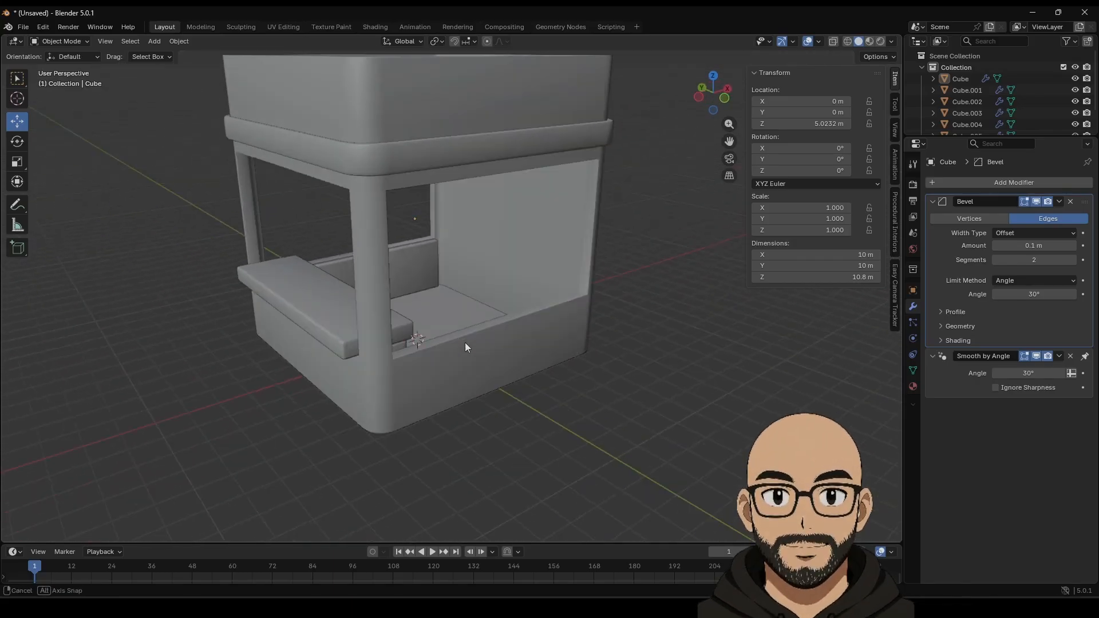
left_click(330, 318)
key("shift+d")
right_click(333, 313)
key("g")
key("y")
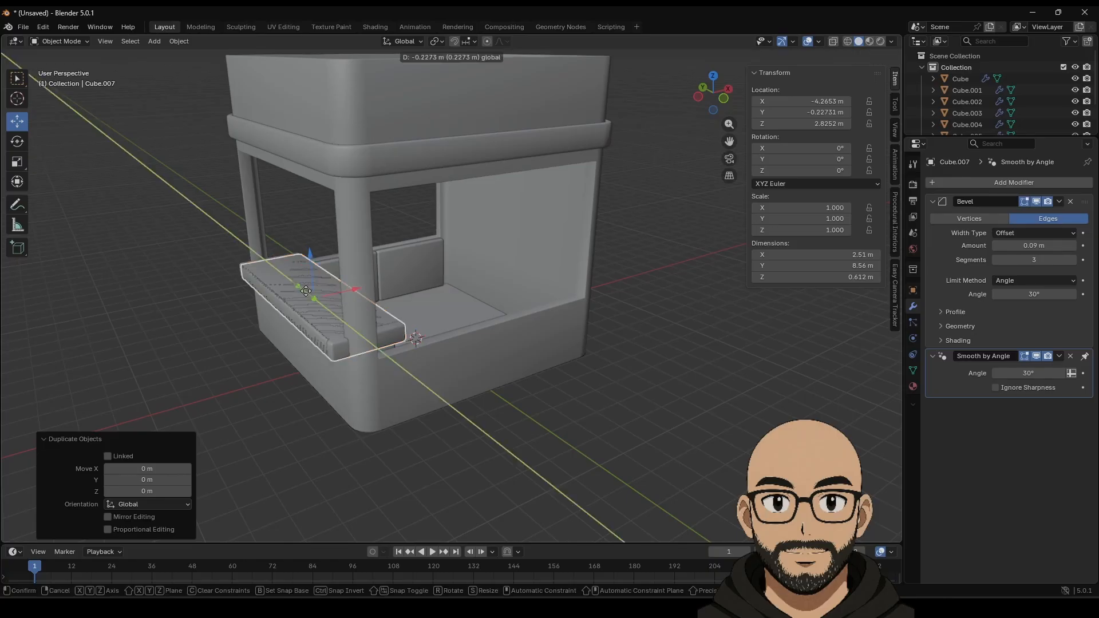
left_click(421, 330)
left_click_drag(422, 335, 530, 317)
left_click(25, 144)
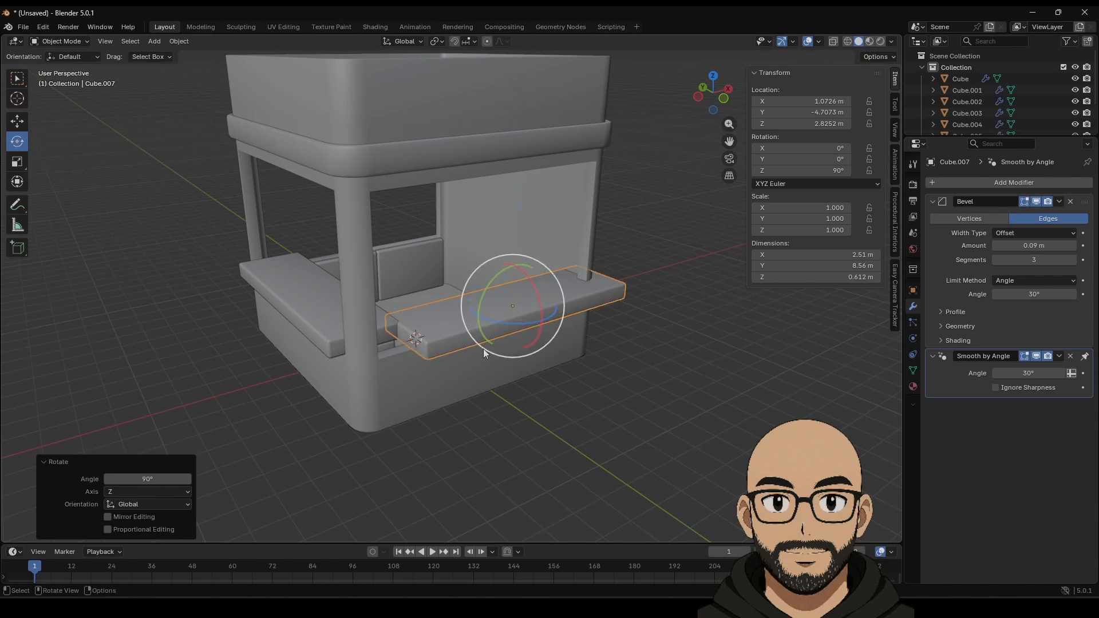
In Edit Mode with X-ray on, move the copied slab's end vertices along X to fit the wall opening, one end by about -0.799 m.
middle_click_drag(639, 244, 555, 305)
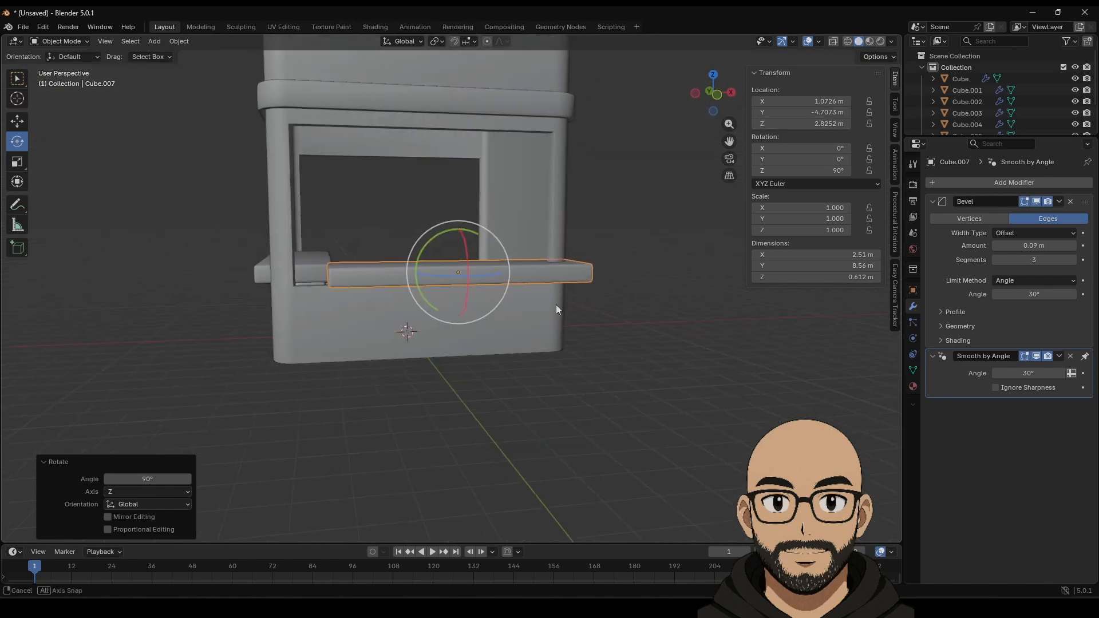
key("Tab")
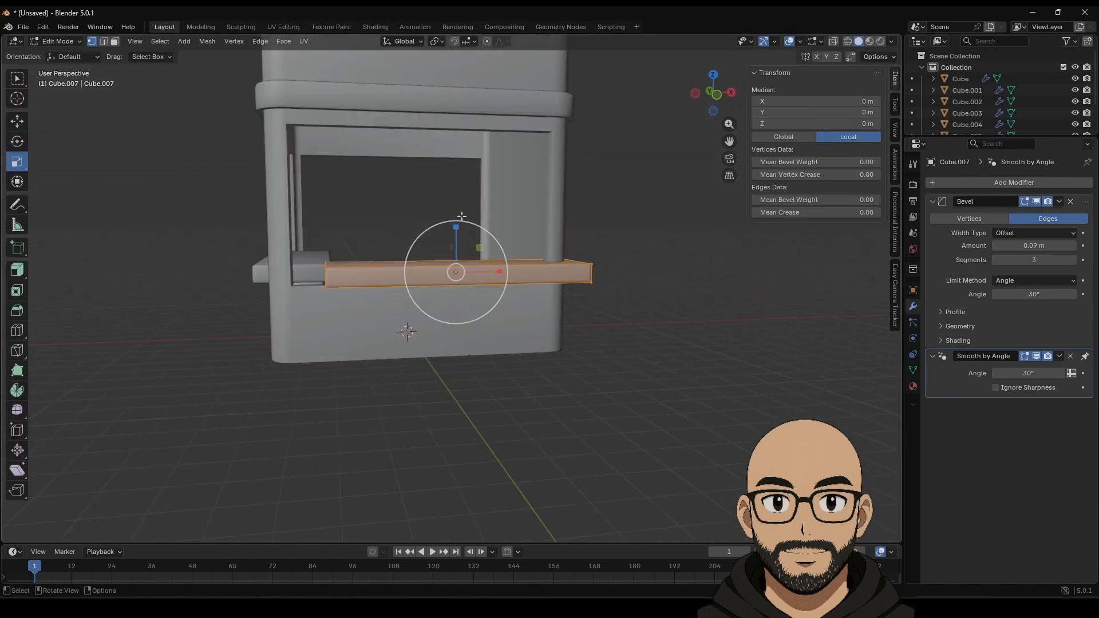
left_click(832, 41)
left_click_drag(297, 237, 291, 274)
left_click(16, 121)
left_click_drag(550, 240, 596, 273)
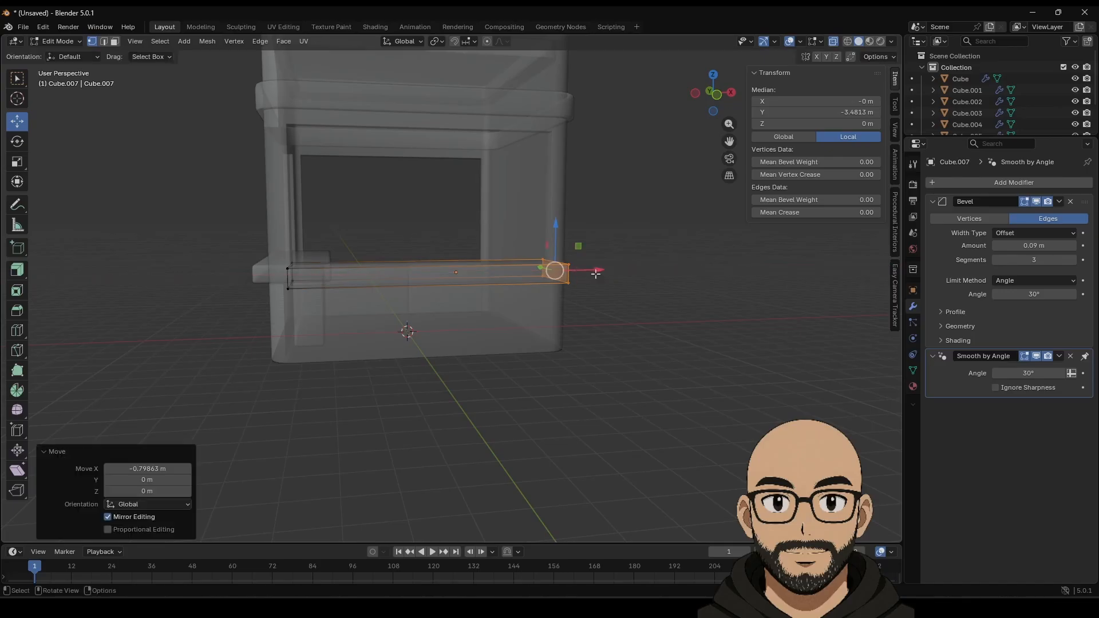
Narrow the copied slab to about 0.828 m by moving its long-side vertices along Y, and return to Object Mode with X-ray off.
mouse_move(596, 274)
middle_mouse_down()
mouse_move(579, 286)
mouse_move(573, 258)
mouse_move(609, 255)
middle_mouse_up()
left_click_drag(594, 230, 646, 377)
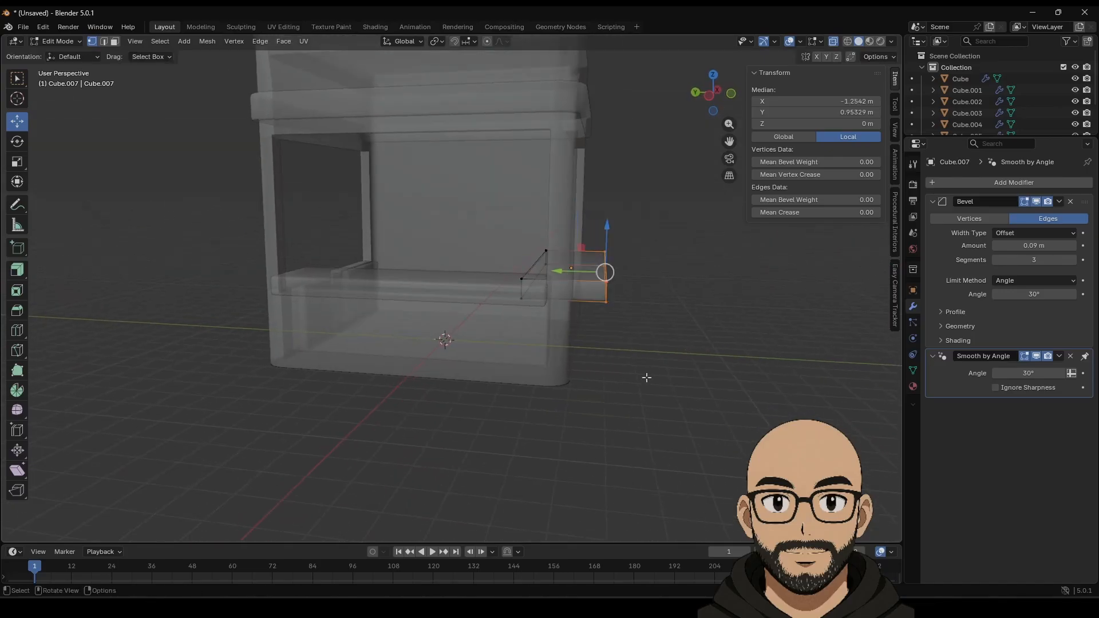
left_click_drag(558, 273, 533, 269)
middle_click_drag(533, 269, 498, 221)
left_click_drag(498, 220, 555, 346)
left_click_drag(494, 267, 523, 269)
key("Tab")
middle_click_drag(523, 269, 641, 331)
left_click(833, 41)
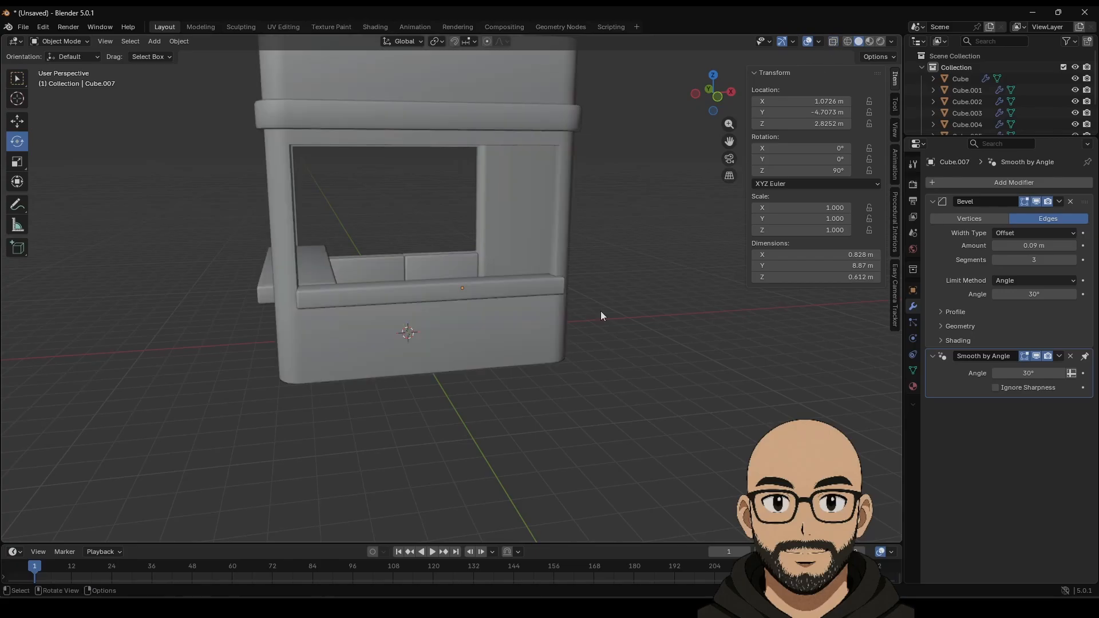
Adjust the slab's end vertices along X to a length of about 8.55 m so it fits between the corner pillars.
middle_click_drag(489, 367, 455, 408)
scroll(455, 408, "up", 2)
scroll(455, 407, "up", 2)
left_click(550, 356)
key("Tab")
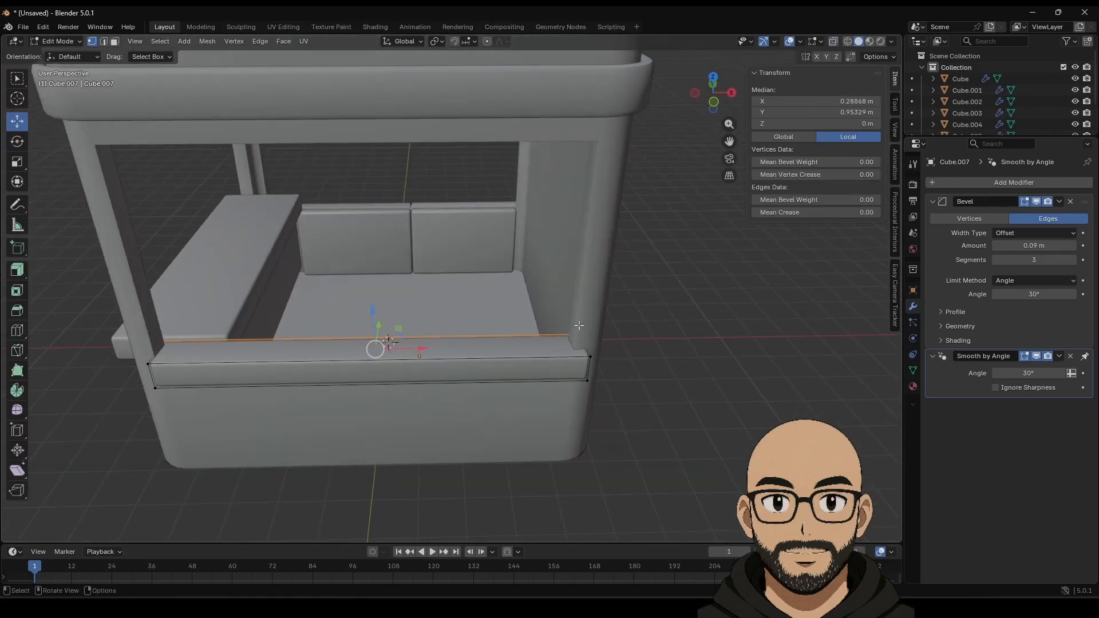
left_click(832, 42)
left_click_drag(542, 293, 584, 458)
left_click(813, 42)
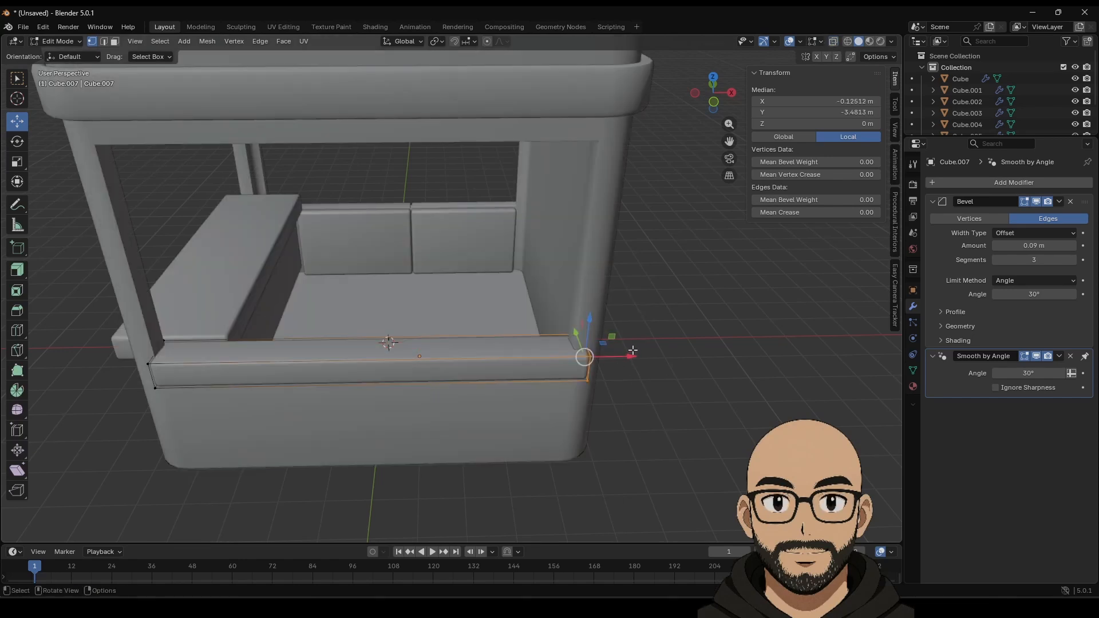
left_click_drag(631, 355, 612, 360)
left_click_drag(134, 316, 202, 413)
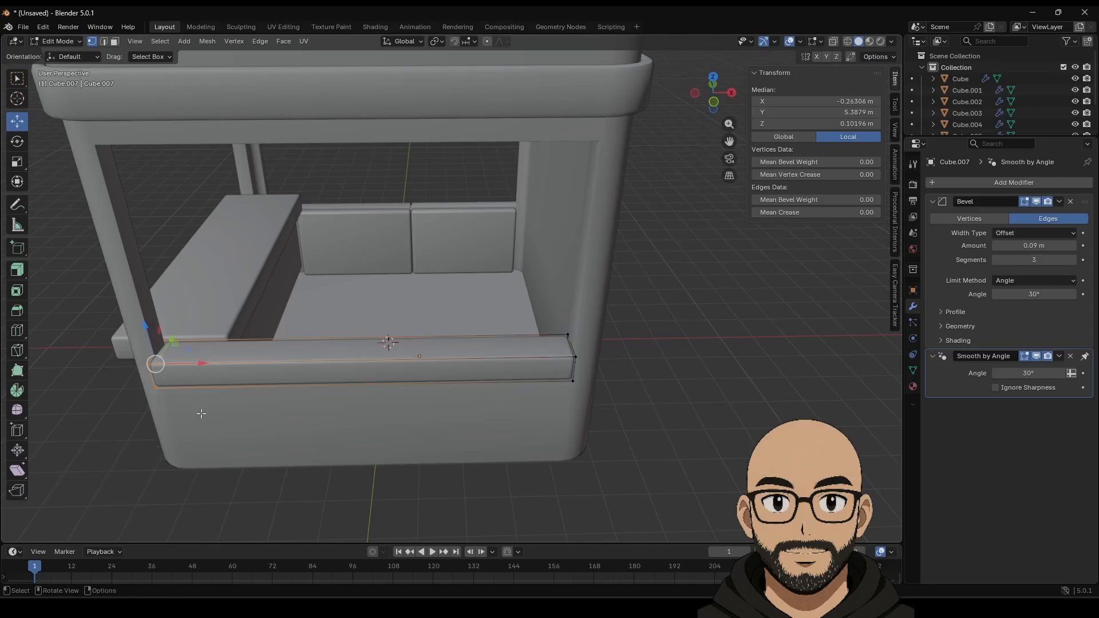
left_click_drag(199, 362, 200, 362)
key("Tab")
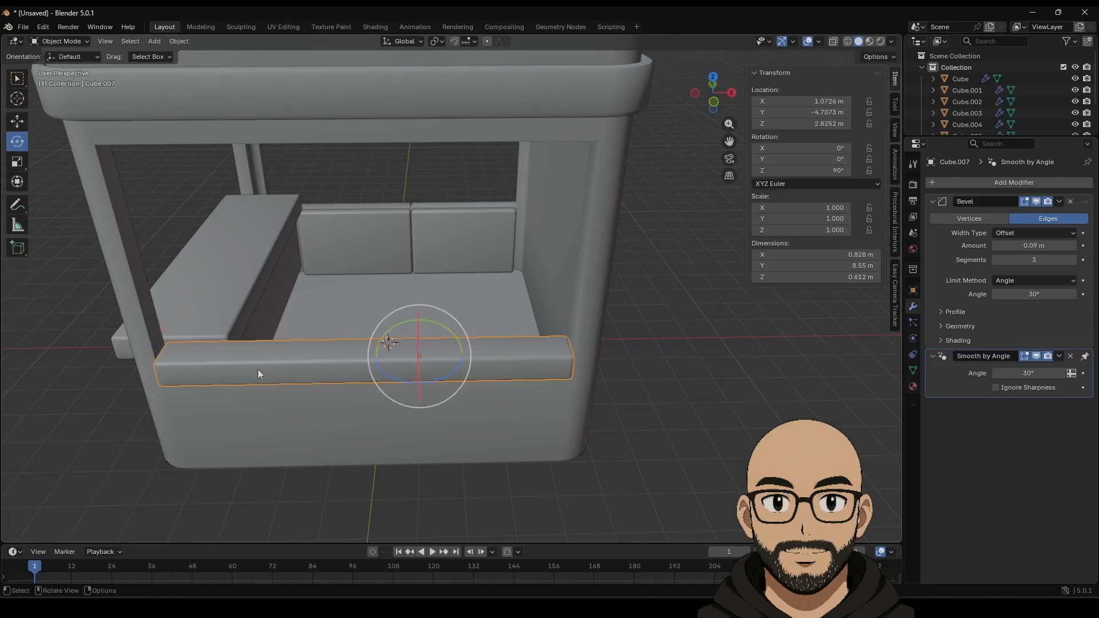
key("ctrl+a")
left_click(242, 370)
left_click(430, 492)
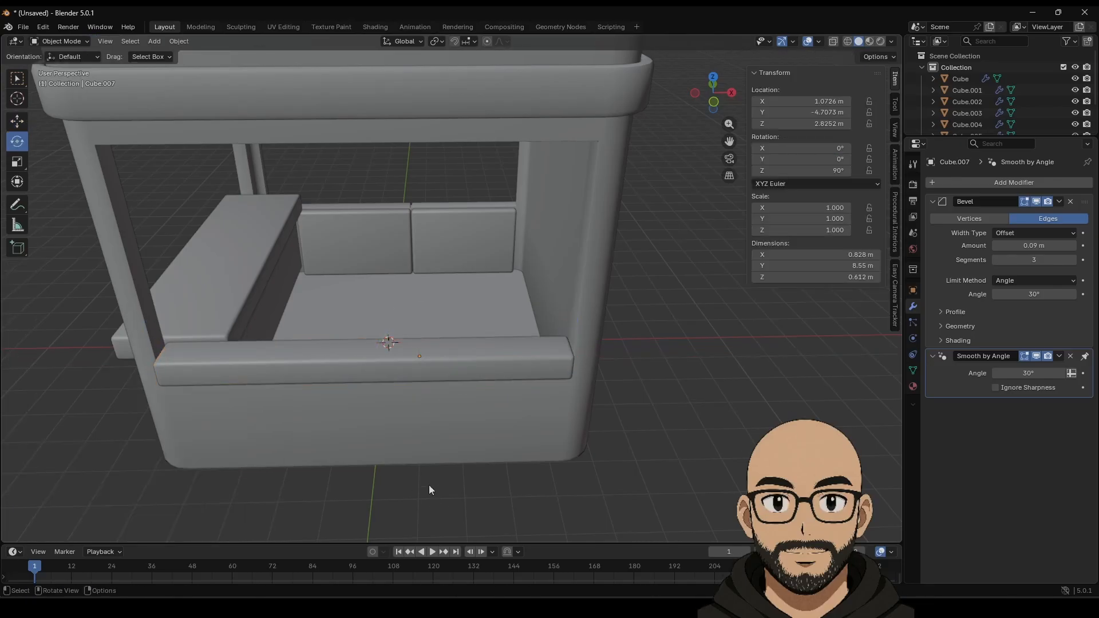
Widen the copied slab by scaling it along Y by about 1.897.
middle_click_drag(428, 486, 444, 427)
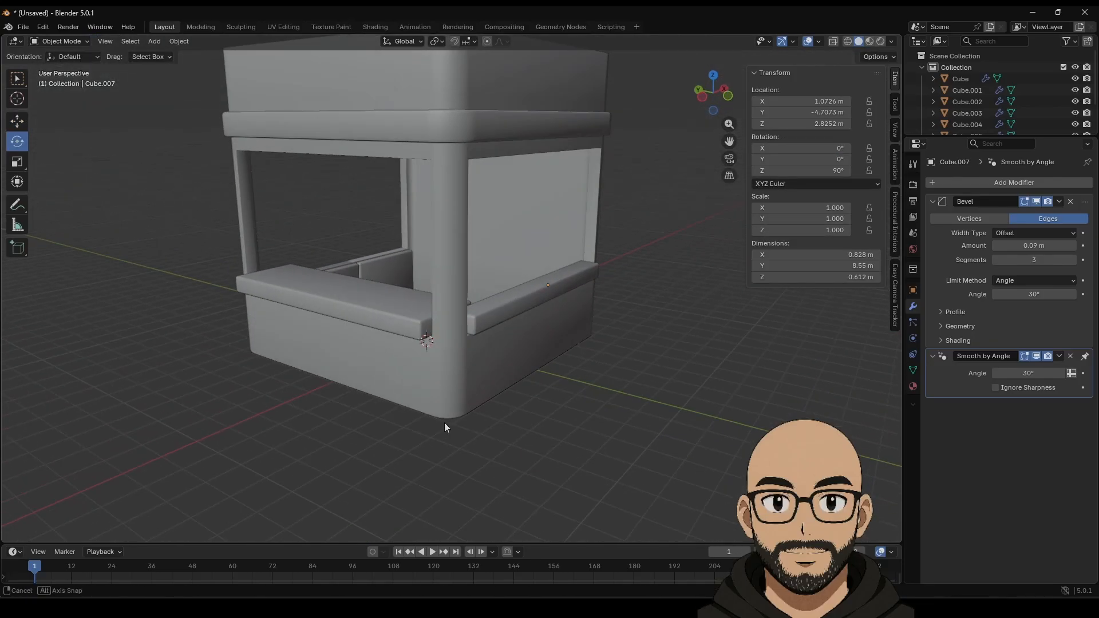
left_click(537, 294)
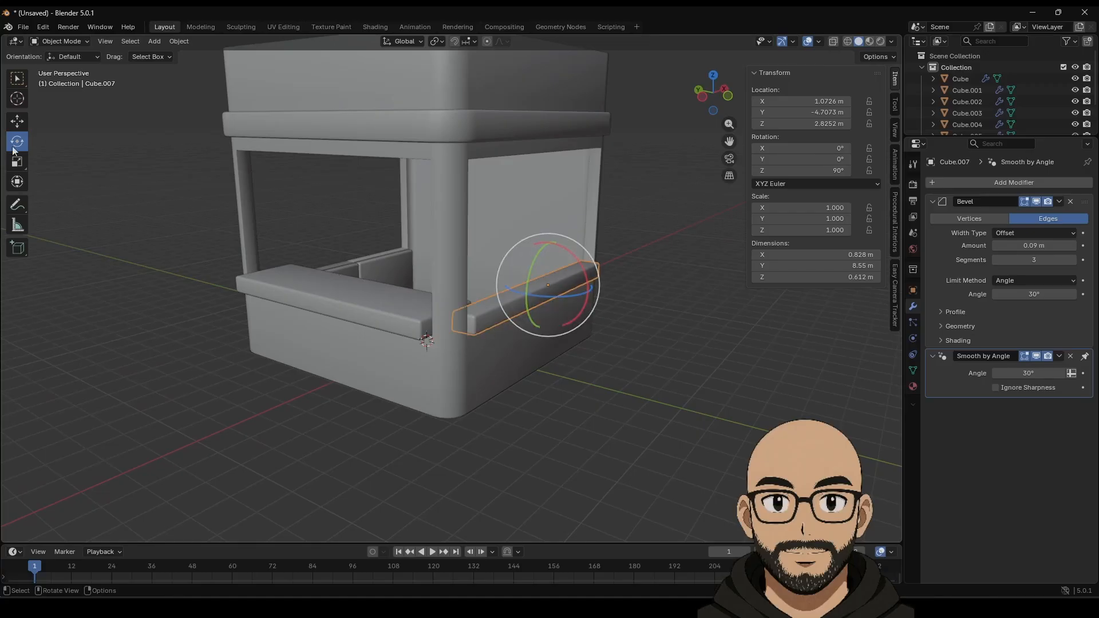
left_click(18, 166)
left_click_drag(513, 278, 476, 275)
middle_click_drag(476, 276, 567, 381)
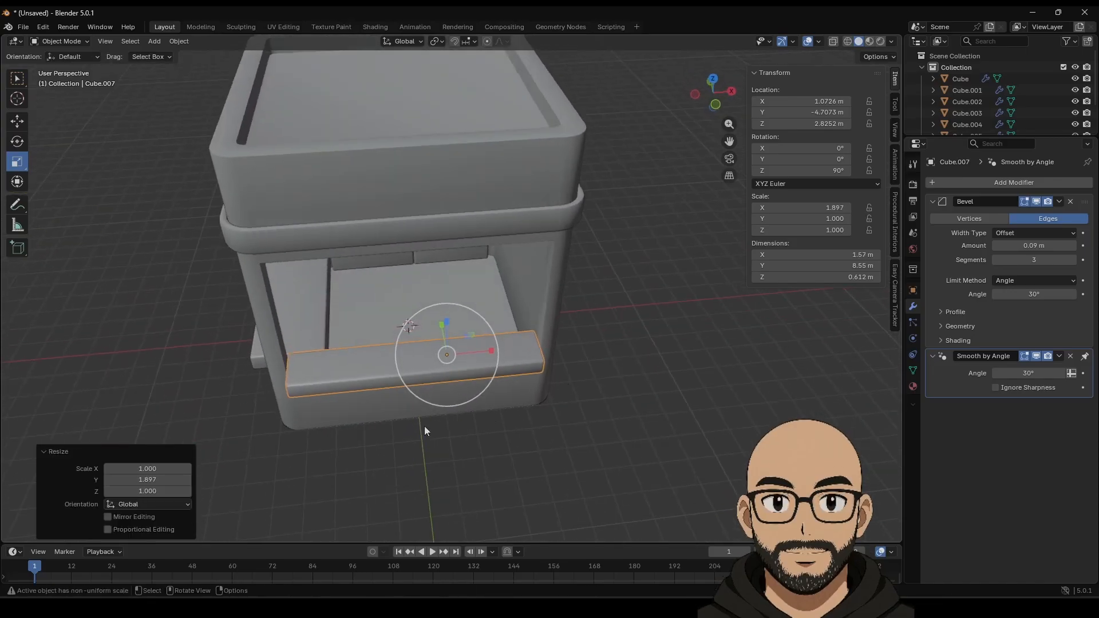
Shift the widened slab slightly outward along Y to about -4.764 m.
middle_click_drag(424, 428, 417, 394)
left_click(473, 421)
middle_click_drag(360, 421, 344, 462)
left_click(375, 397)
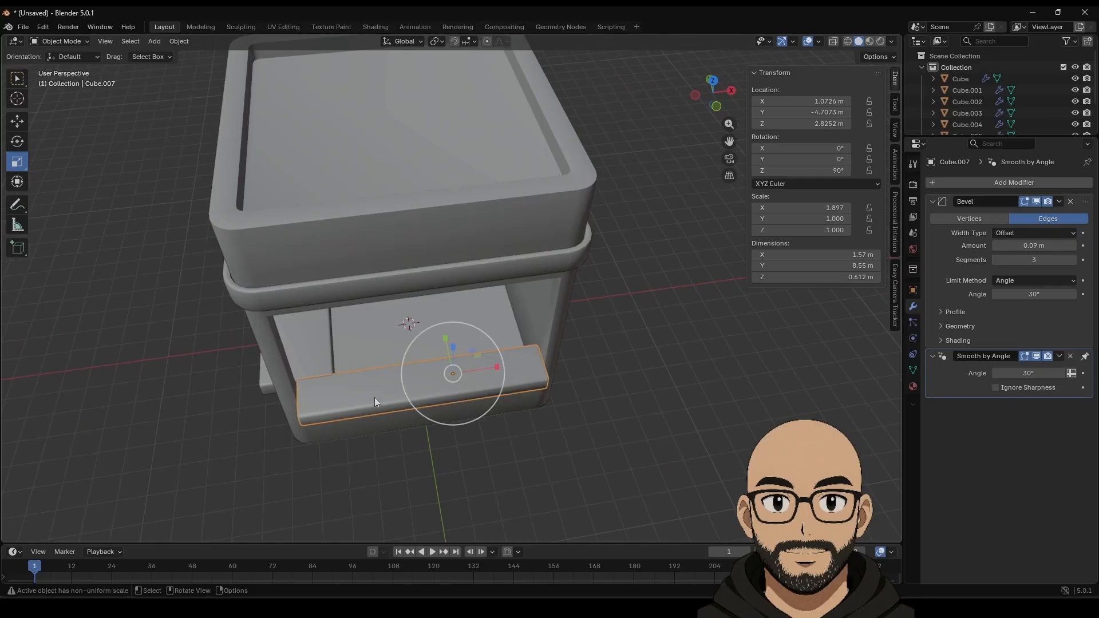
left_click(17, 121)
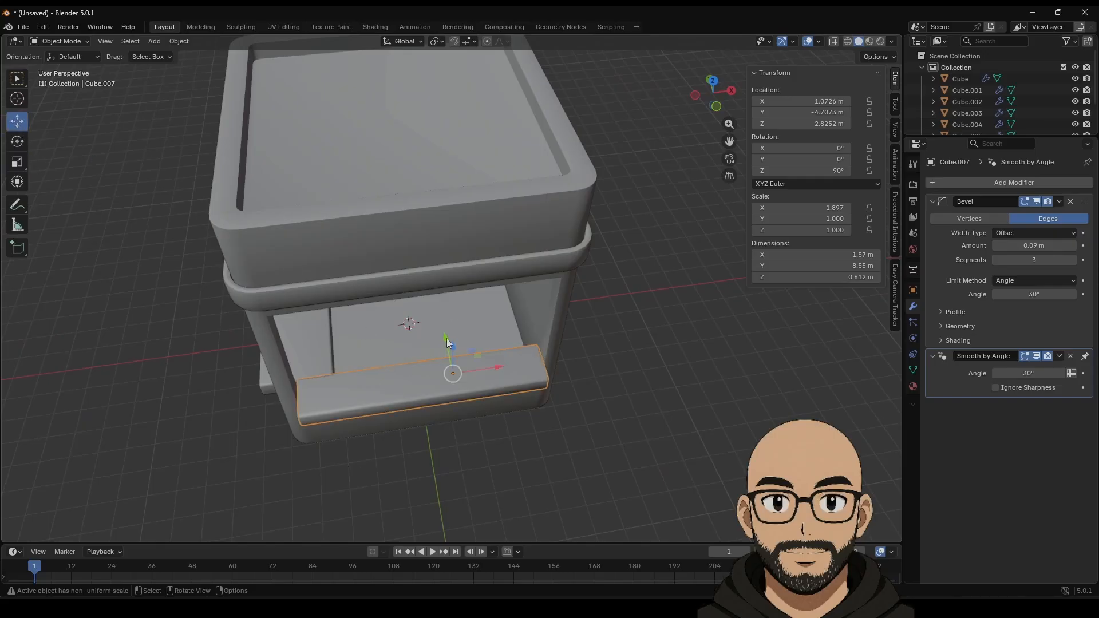
left_click_drag(447, 339, 447, 340)
left_click(380, 435)
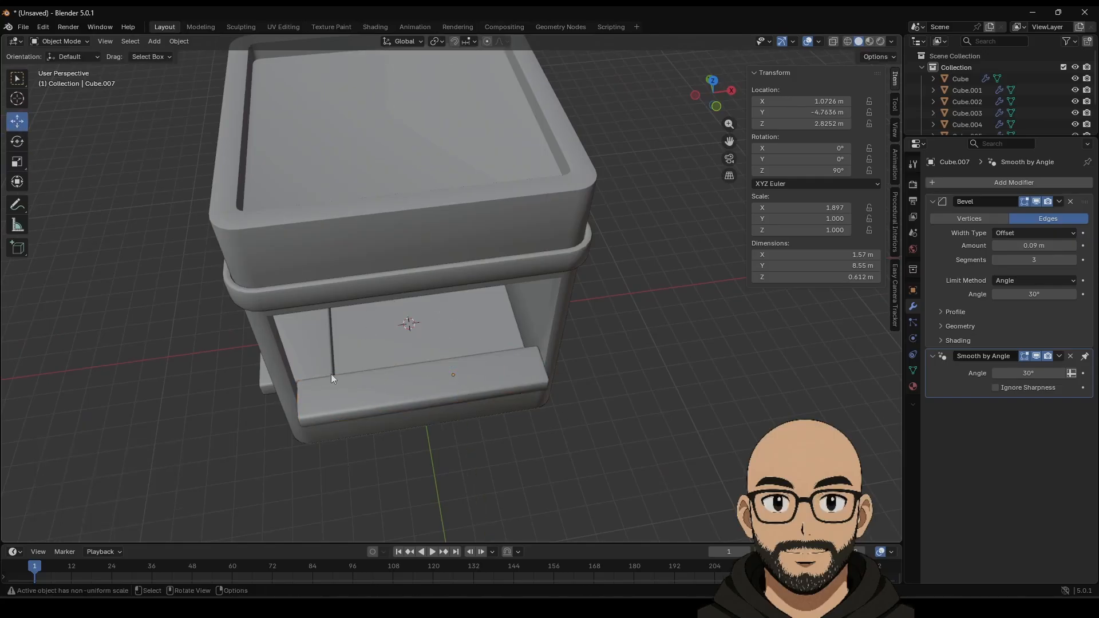
Duplicate the trim band below the roof and lower the copy about 7.98 m along Z to the building's base.
middle_click_drag(331, 375, 558, 310)
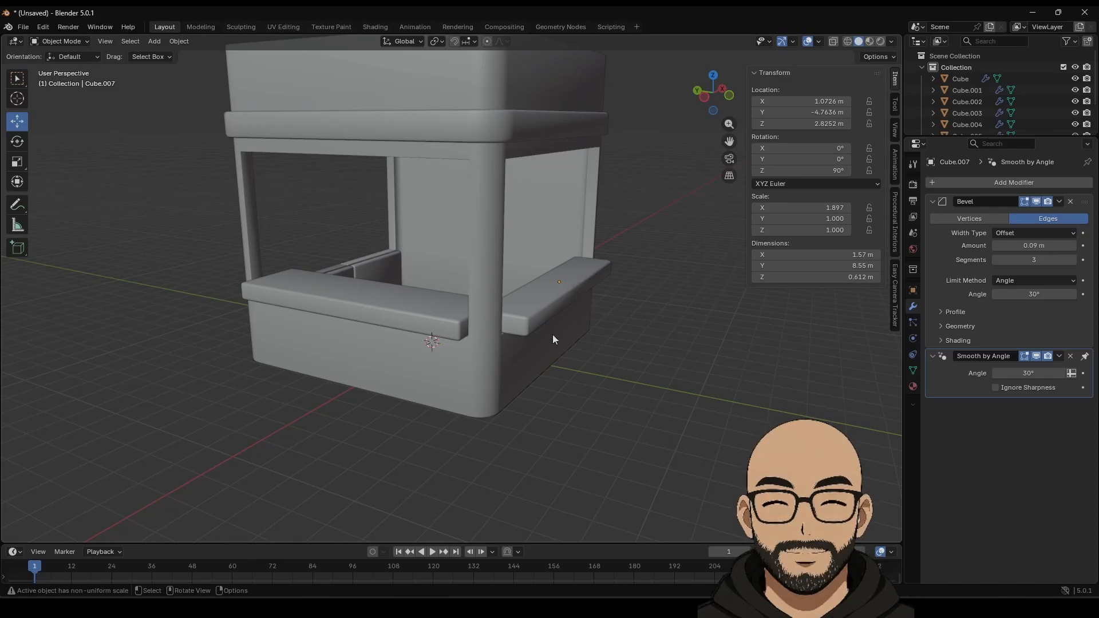
middle_click_drag(551, 334, 549, 379)
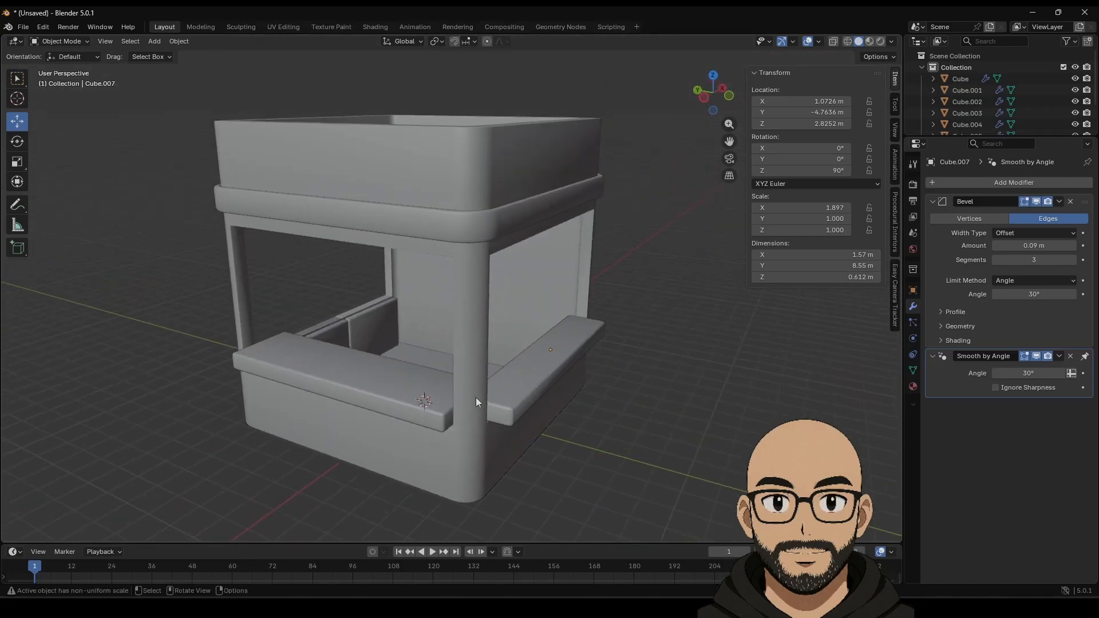
middle_click_drag(476, 397, 493, 366)
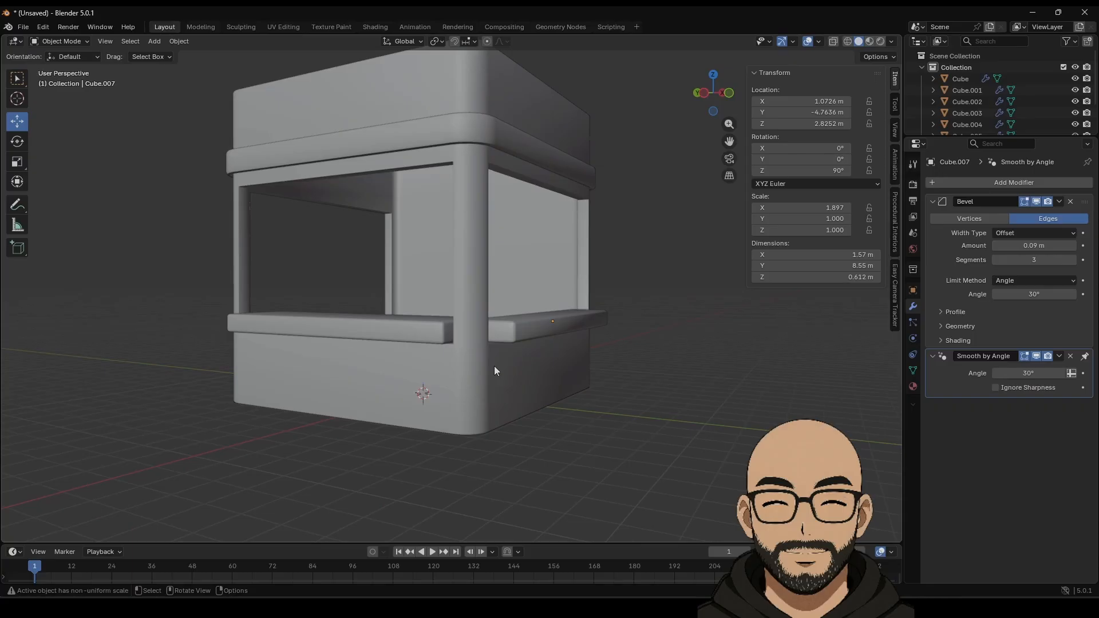
left_click(500, 142)
key("shift+d")
key("Escape")
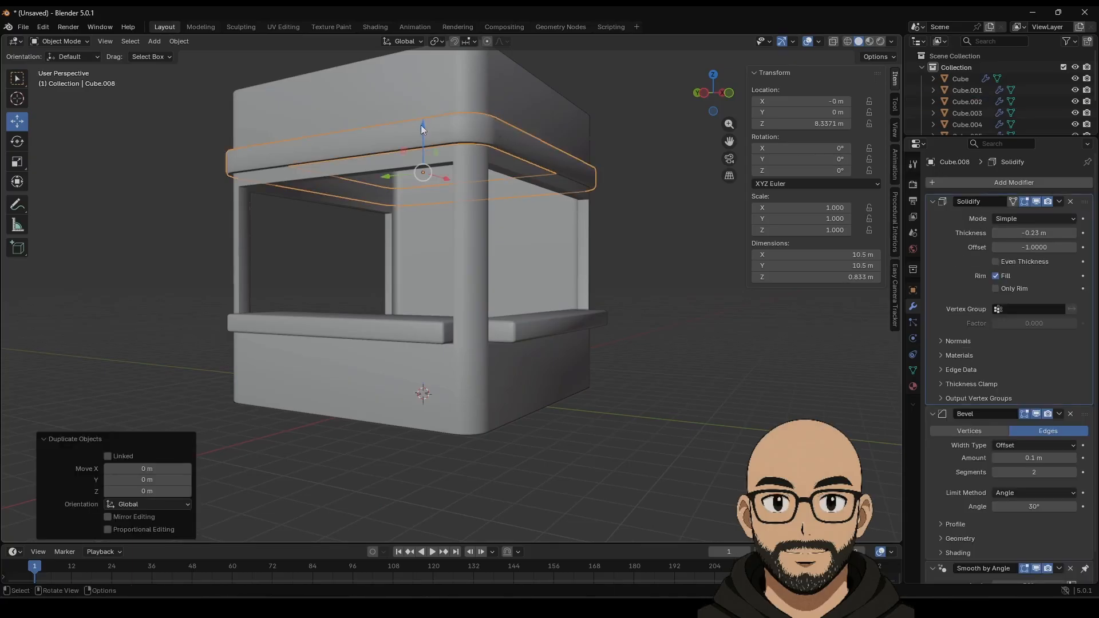
left_click_drag(422, 127, 461, 348)
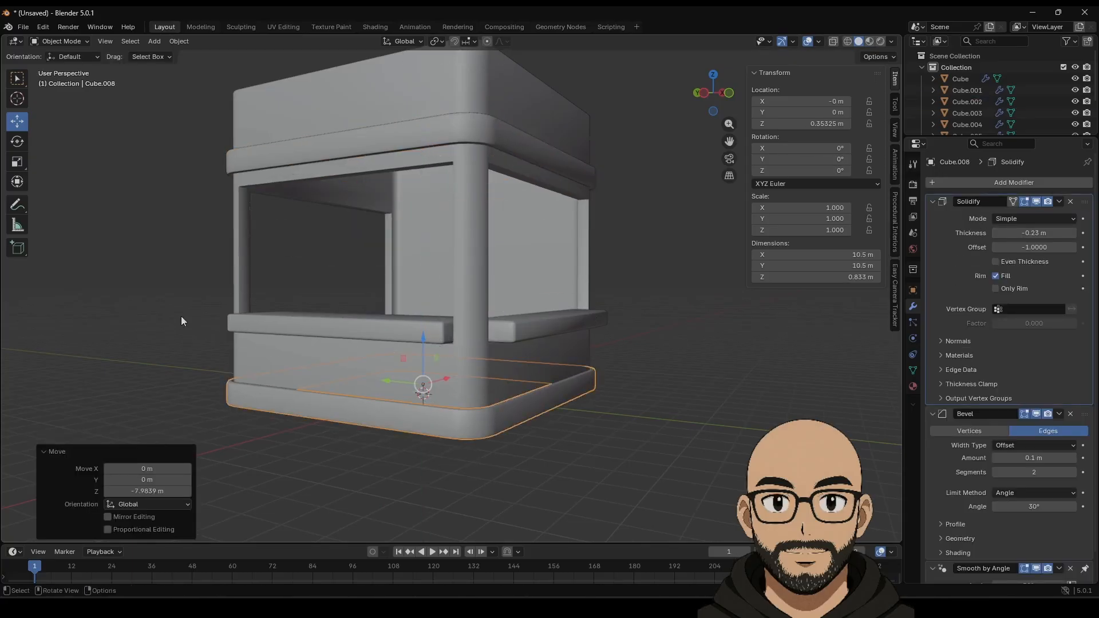
Reduce the base trim's height by lowering its upper edge loop about 0.303 m along Z in Edit Mode.
key("Tab")
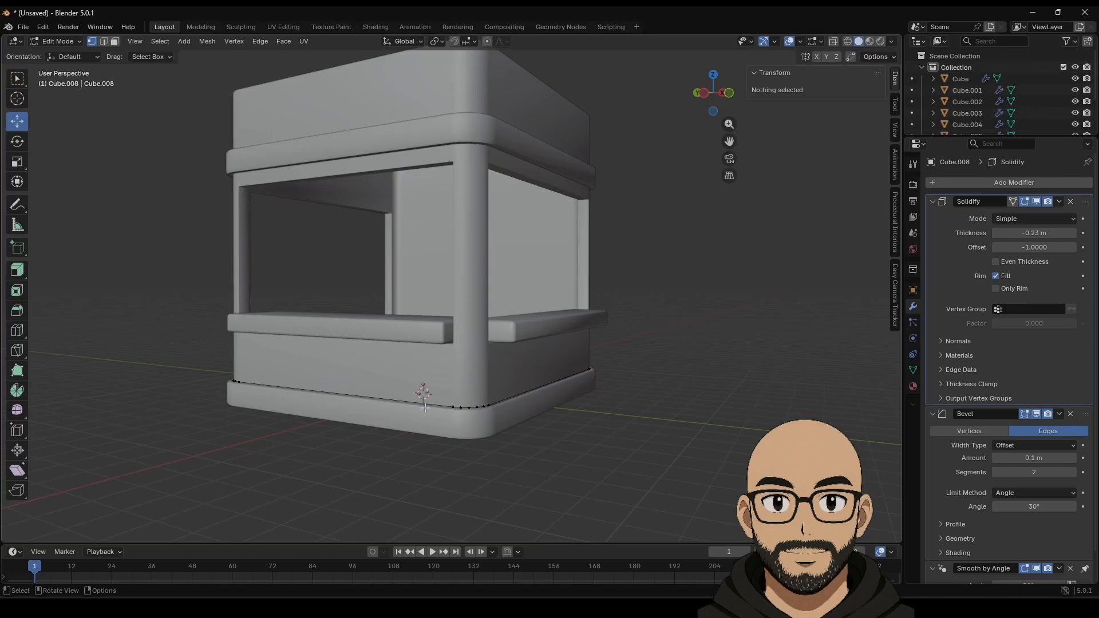
left_click(363, 398, "alt")
left_click_drag(423, 331, 423, 340)
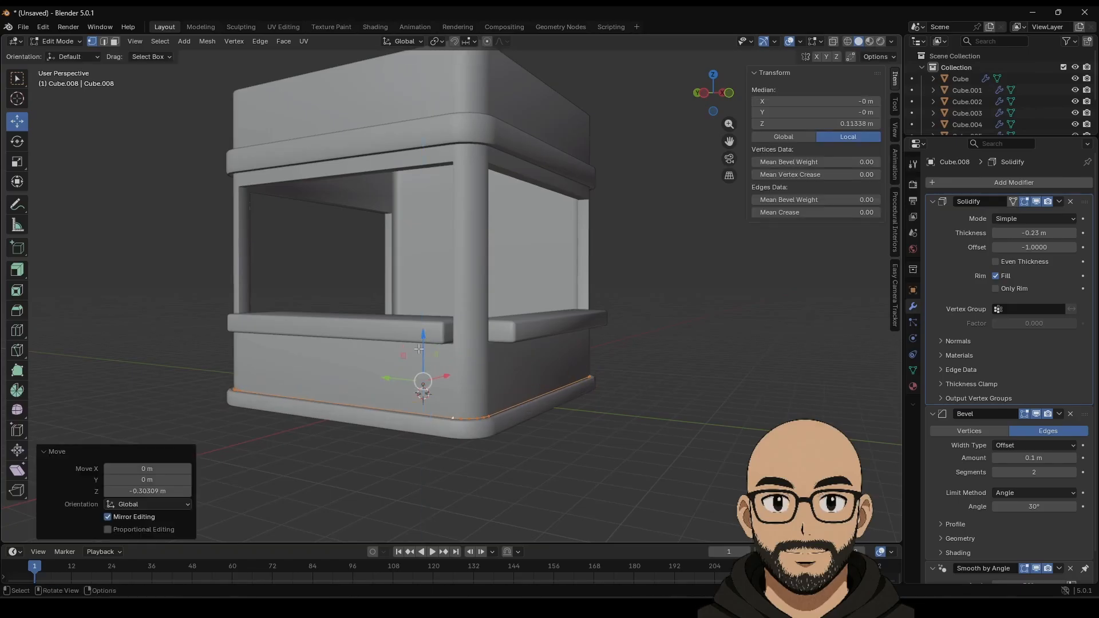
key("Tab")
middle_click_drag(317, 447, 318, 480)
scroll(333, 463, "down", 3)
middle_click_drag(404, 383, 279, 289)
scroll(397, 395, "up", 3)
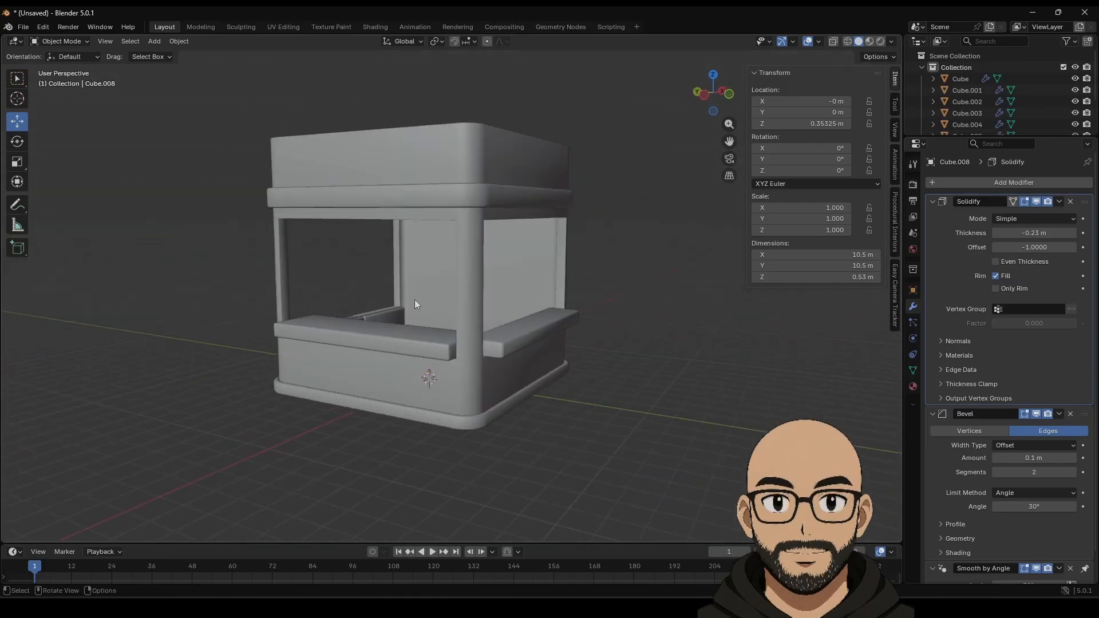
mouse_move(415, 304)
middle_mouse_down()
mouse_move(505, 317)
mouse_move(415, 321)
mouse_move(380, 331)
mouse_move(383, 342)
mouse_move(465, 282)
mouse_move(444, 258)
mouse_move(399, 289)
mouse_move(435, 300)
middle_mouse_up()
middle_click_drag(341, 325, 369, 338)
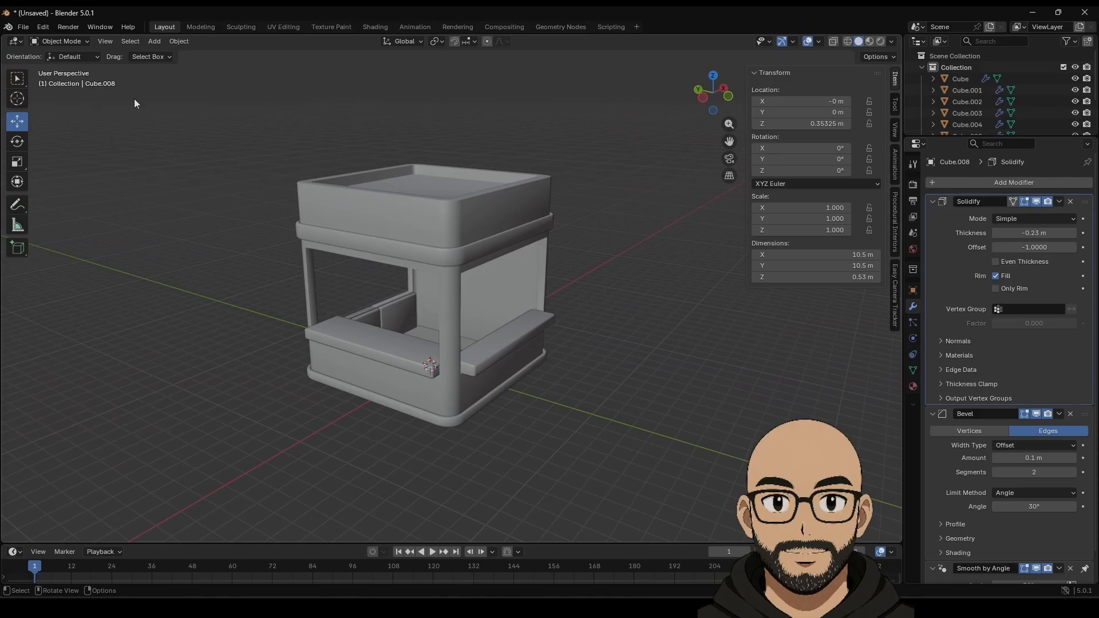
Add a cylinder, scale it uniformly to about 0.459, and move it beside the corner pillar just below the roof trim.
left_click(152, 42)
mouse_move(169, 58)
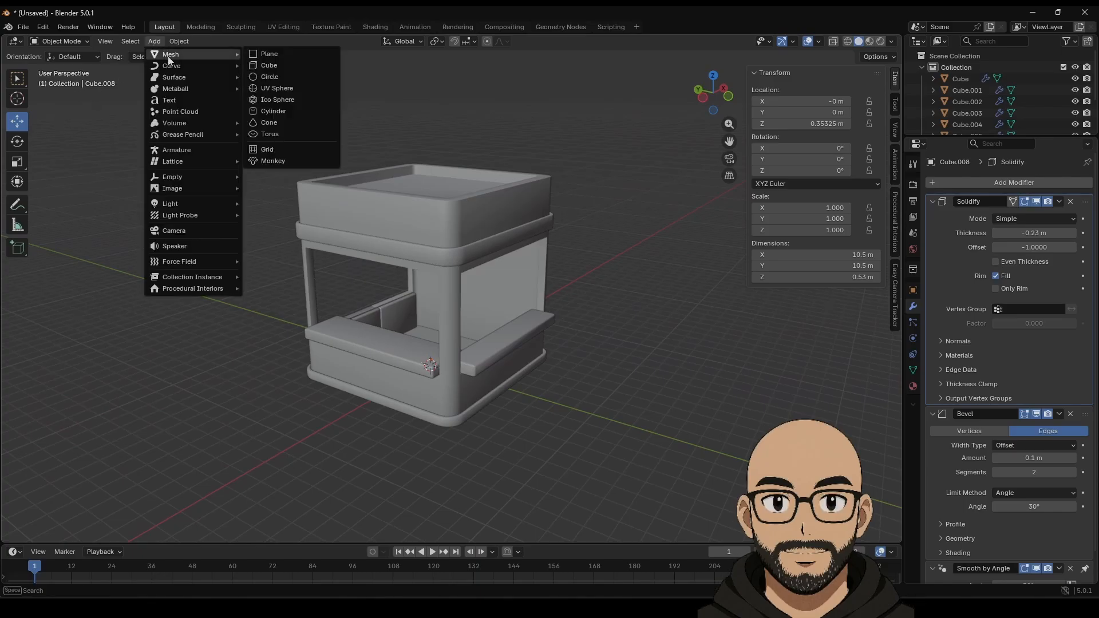
left_click(272, 111)
left_click_drag(397, 359, 424, 260)
key("s")
left_click(489, 442)
middle_click_drag(450, 331, 428, 300)
left_click_drag(429, 301, 420, 305)
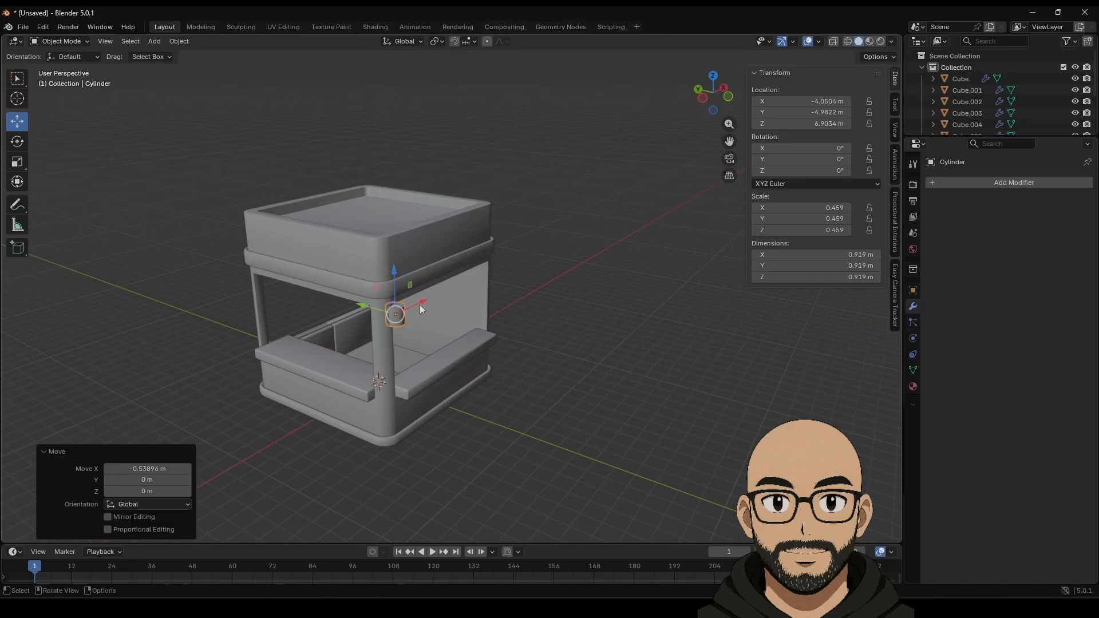
Rotate the cylinder 90° about X in the left orthographic view and shrink it uniformly by about 0.442.
left_click(18, 142)
middle_click_drag(423, 334, 497, 293)
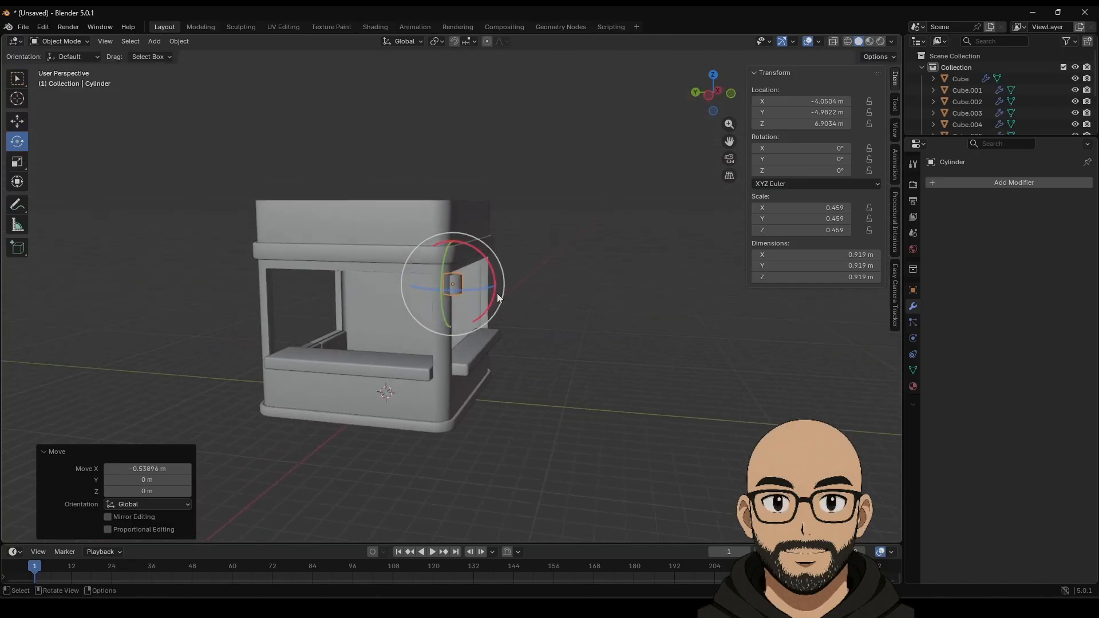
left_click_drag(718, 94, 722, 95)
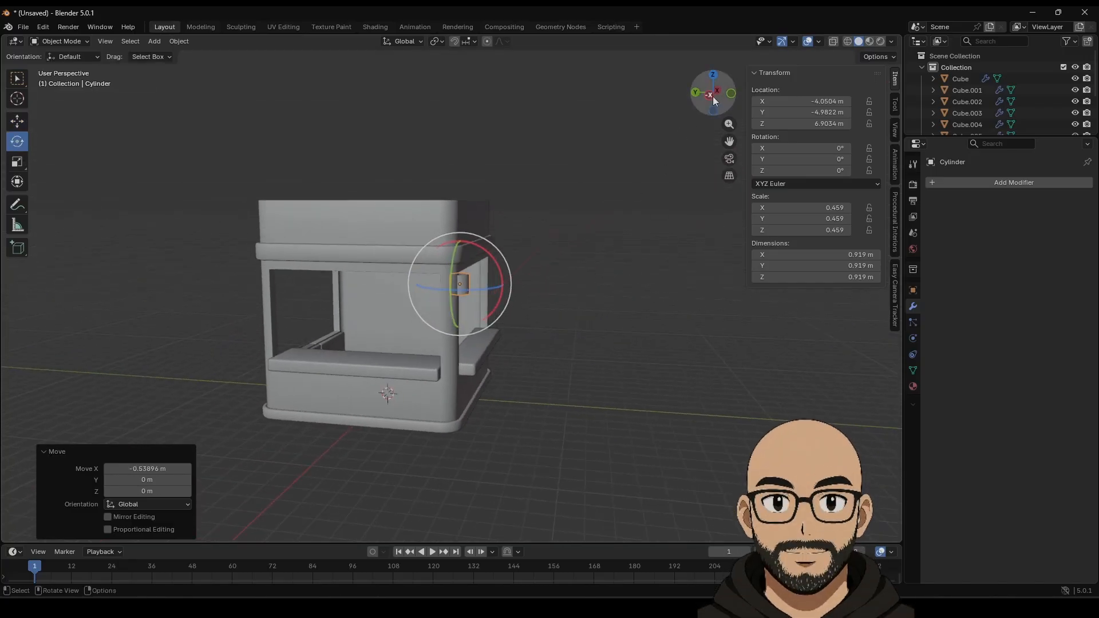
left_click(713, 96)
left_click_drag(493, 246, 526, 310)
key("s")
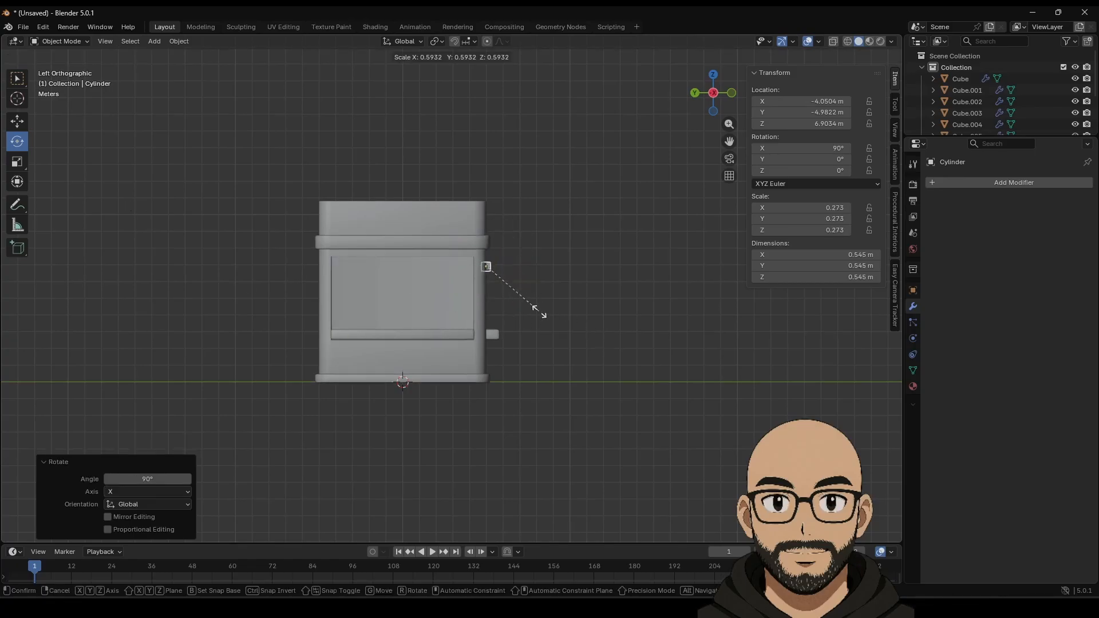
left_click(521, 307)
left_click(19, 162)
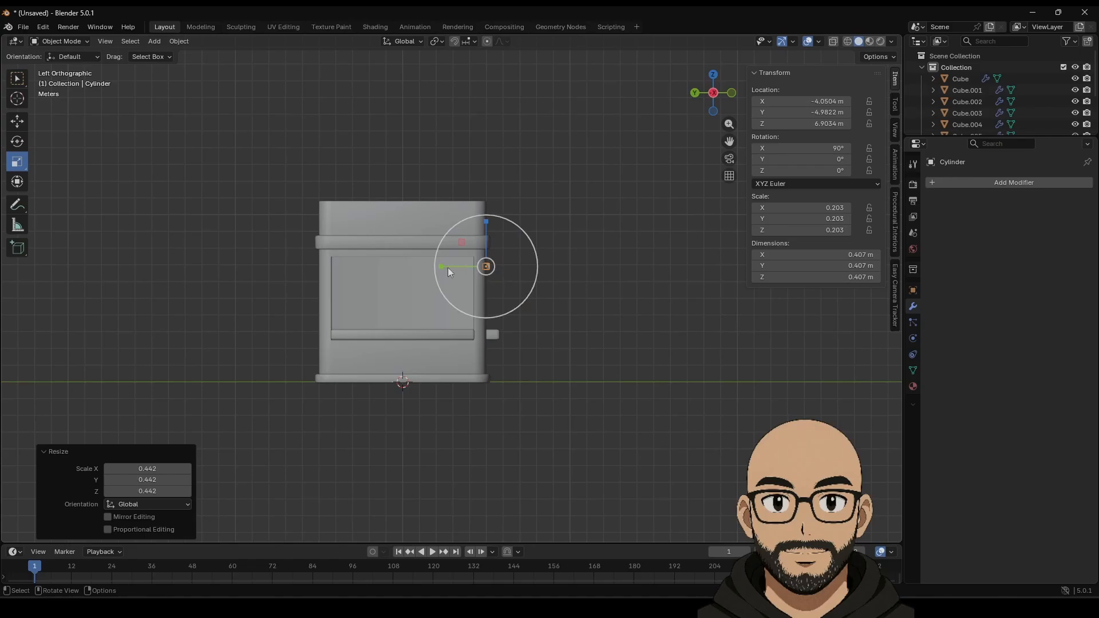
Stretch the cylinder about 5.937 times along Y, and scale it uniformly to about 0.308 m in diameter and 1.83 m in length.
left_click_drag(447, 266, 341, 269)
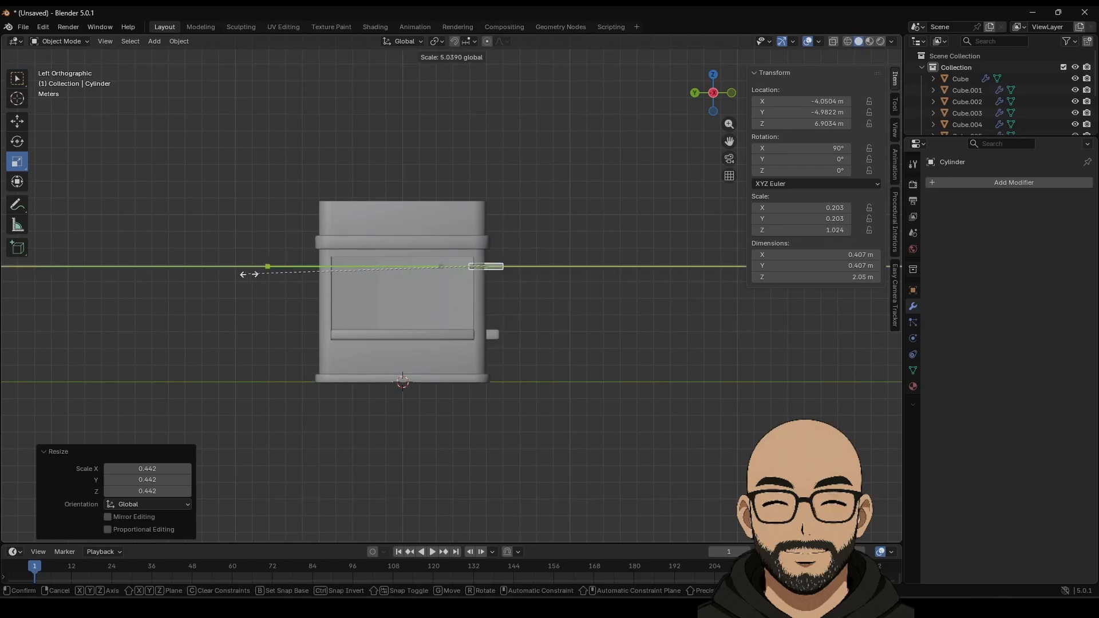
left_click_drag(249, 274, 207, 271)
key("s")
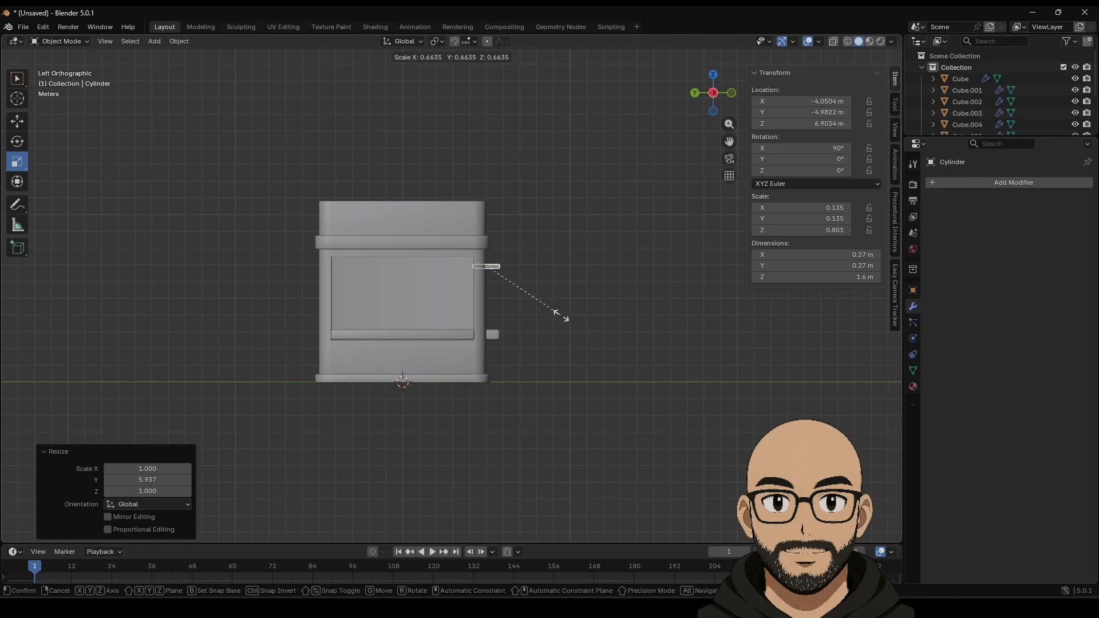
left_click(568, 316)
key("s")
left_click(573, 322)
Move the cylinder about -0.753 m along Y, -0.439 m along X and 0.101 m up along Z beside the corner pillar.
left_click(17, 121)
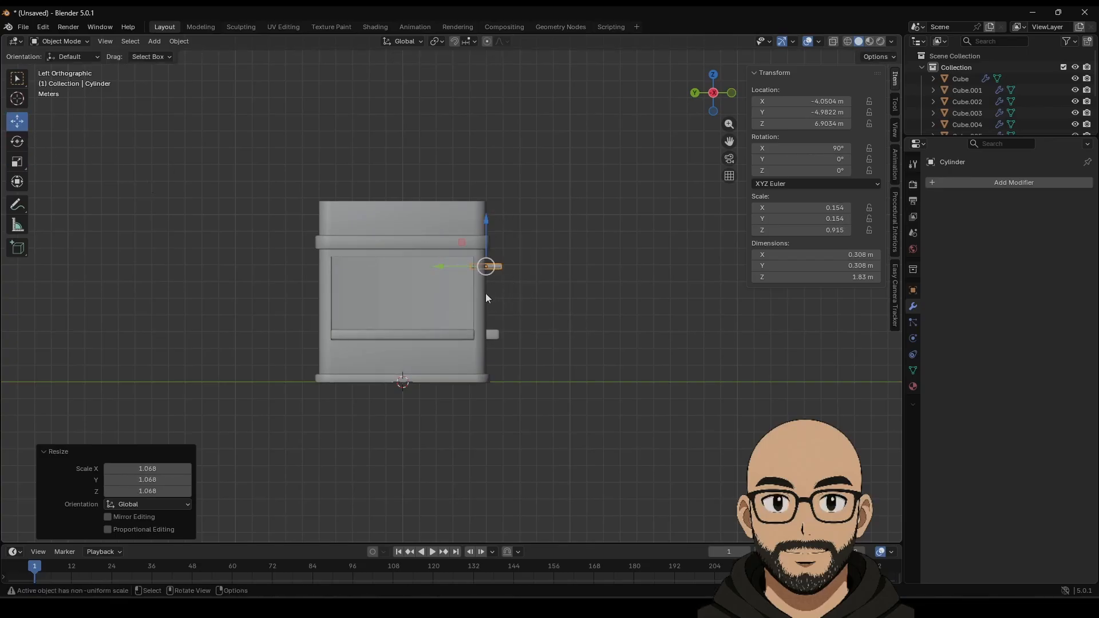
left_click_drag(442, 266, 450, 266)
middle_click_drag(615, 327, 423, 347)
scroll(390, 355, "up", 3)
key("KP_Decimal")
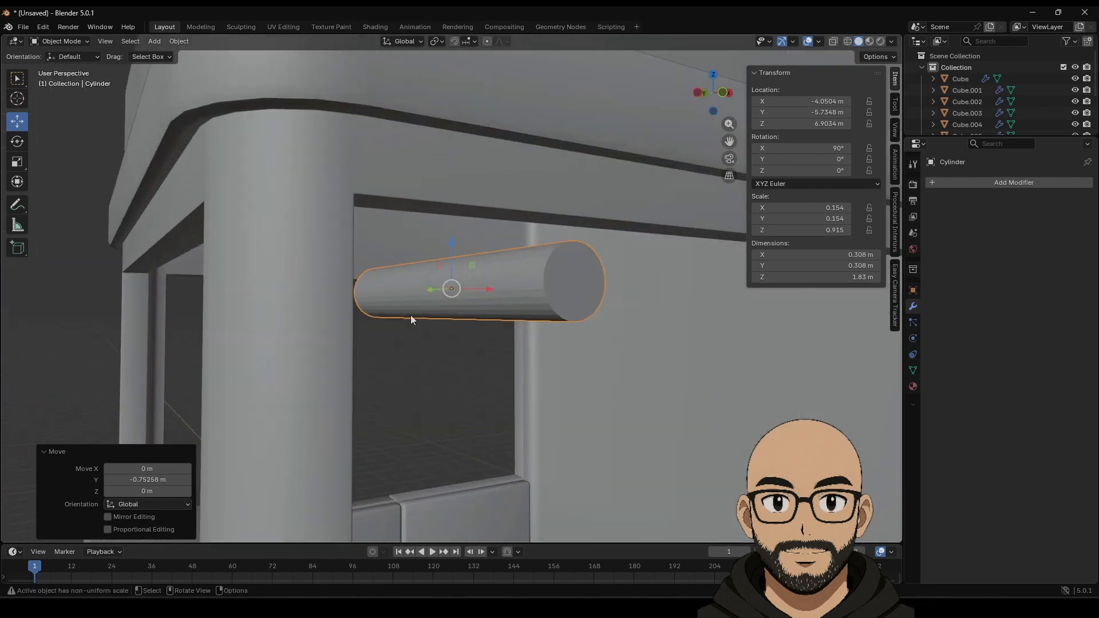
left_click_drag(489, 291, 409, 291)
middle_click_drag(369, 295, 466, 336)
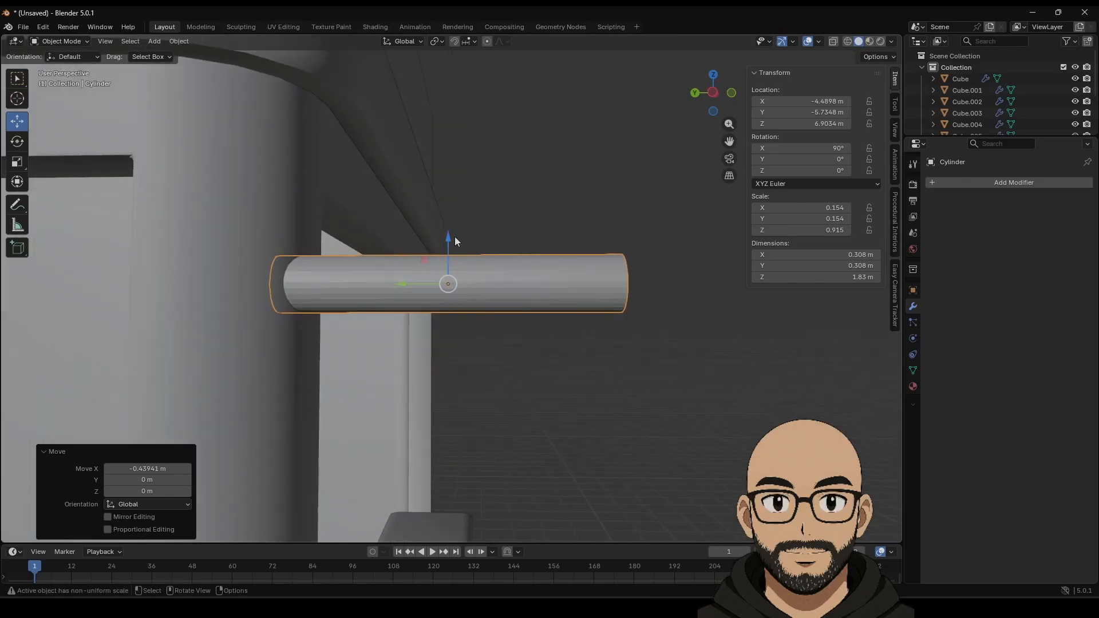
mouse_move(454, 236)
left_mouse_down()
mouse_move(454, 247)
mouse_move(455, 210)
mouse_move(452, 227)
left_mouse_up()
Apply Shade Auto Smooth to the horizontal cylinder and add a Bevel modifier to it.
right_click(496, 273)
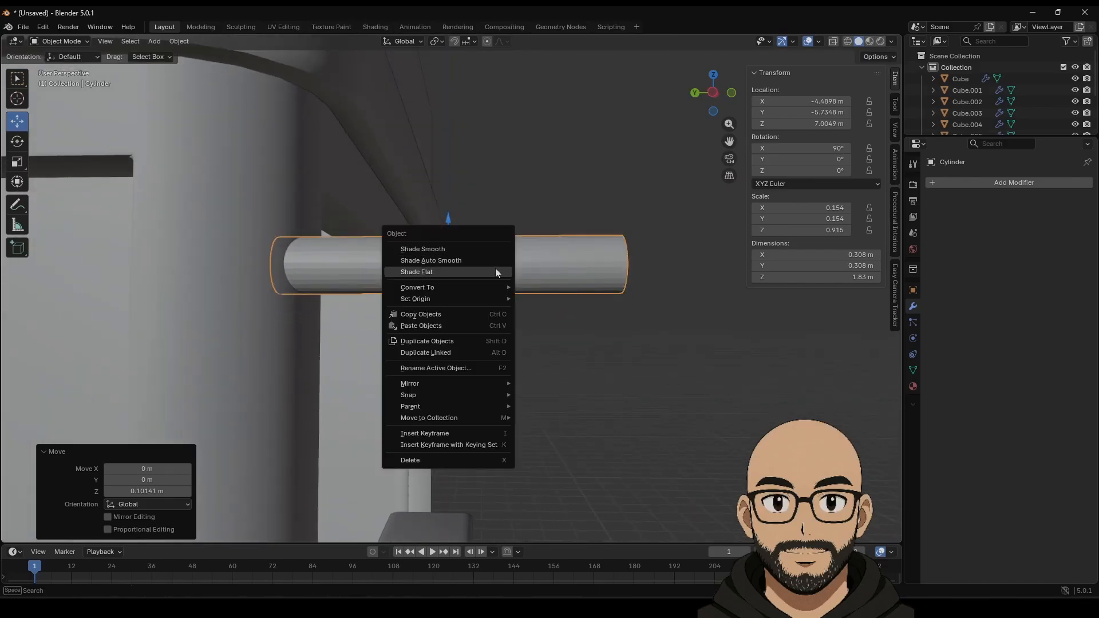
left_click(457, 260)
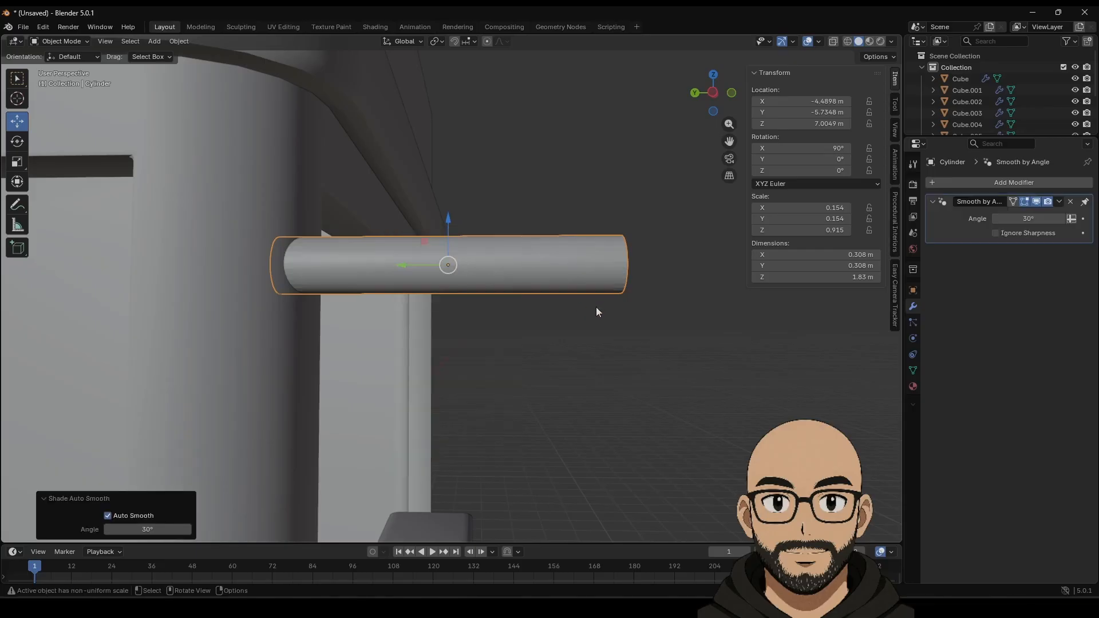
middle_click_drag(595, 307, 557, 311)
left_click(972, 181)
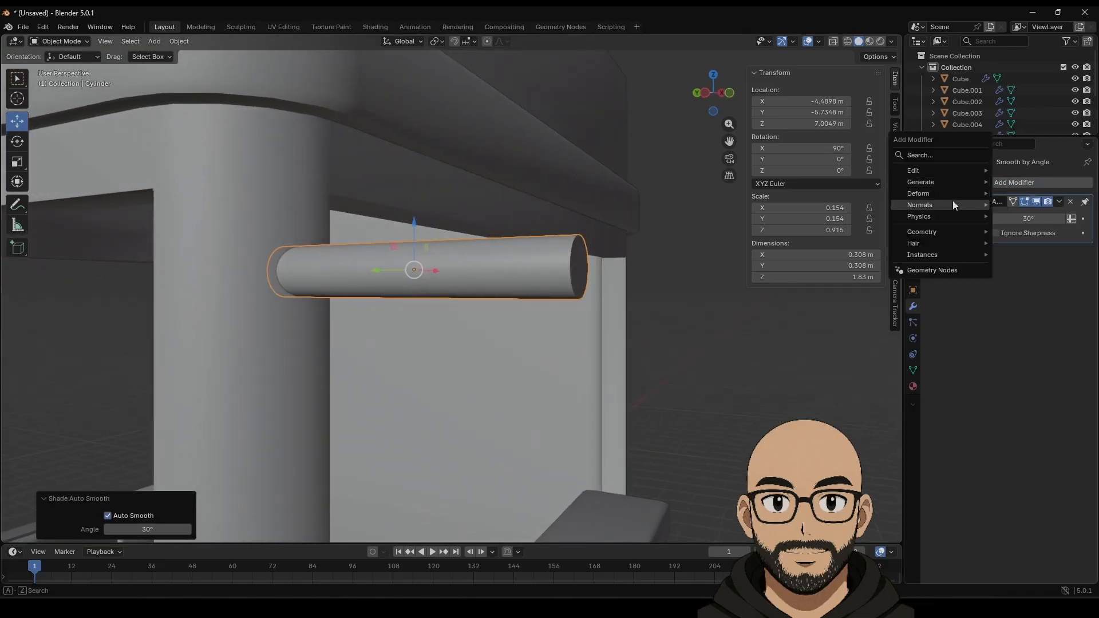
mouse_move(935, 183)
left_click(1016, 204)
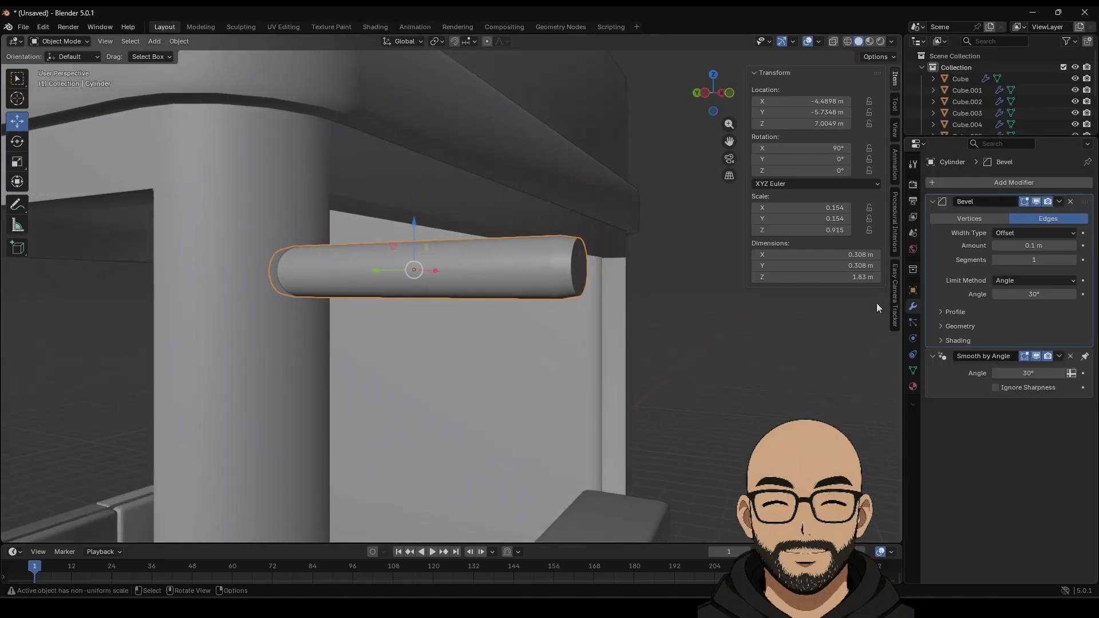
Apply the cylinder's scale and set its bevel to 3 segments with an amount of 0.04 m.
key("ctrl+a")
left_click(551, 282)
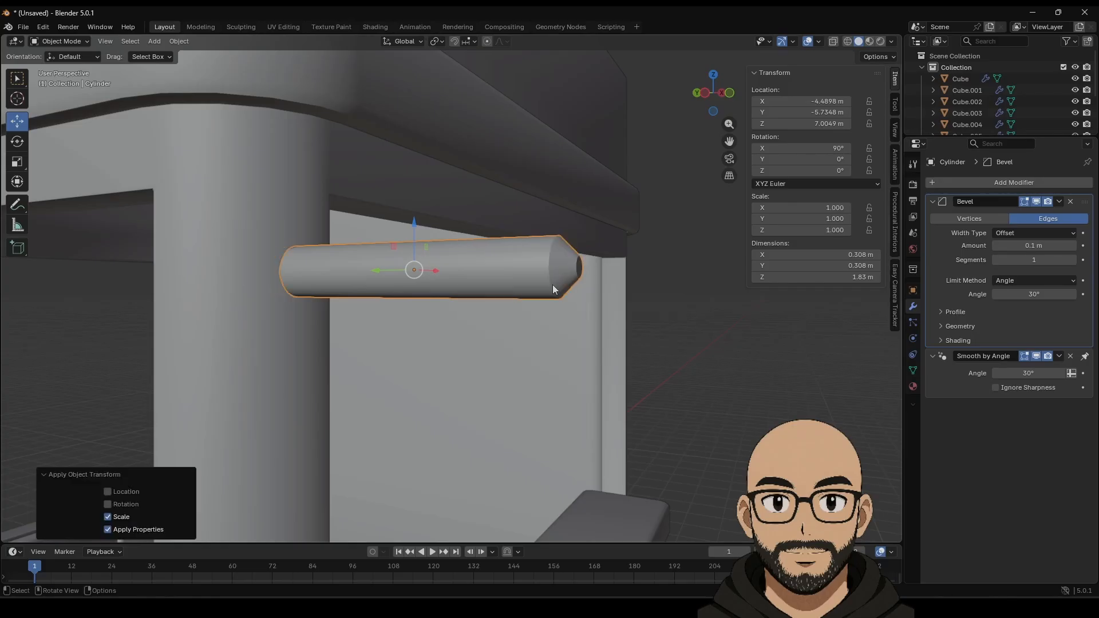
left_click(1069, 261)
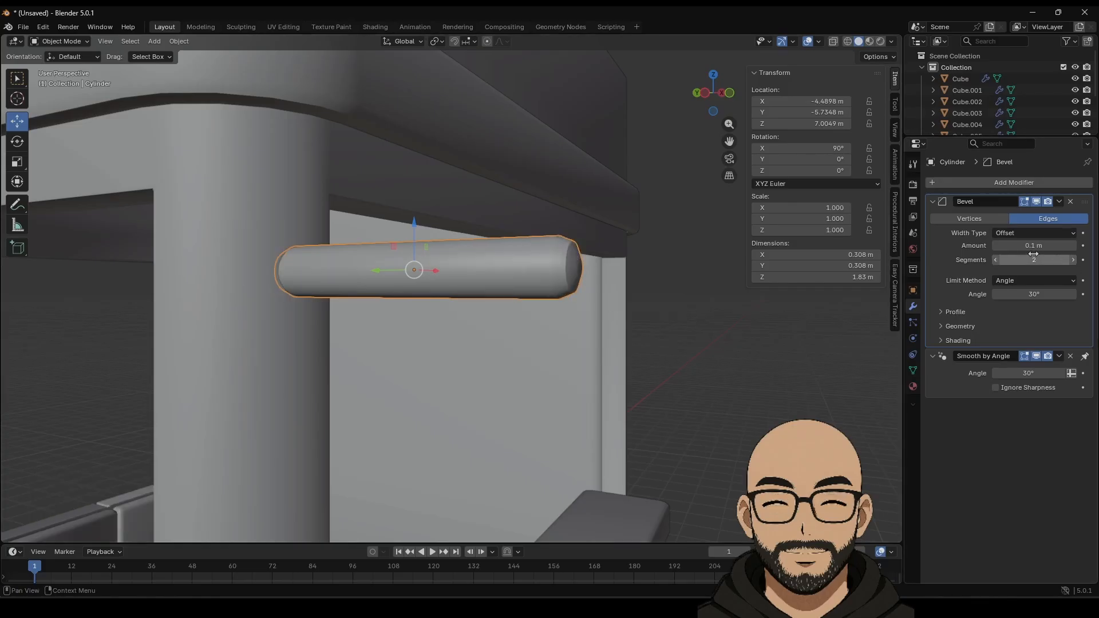
mouse_move(1033, 247)
left_mouse_down()
mouse_move(1017, 247)
mouse_move(1041, 245)
left_mouse_up()
middle_click_drag(628, 375, 495, 286)
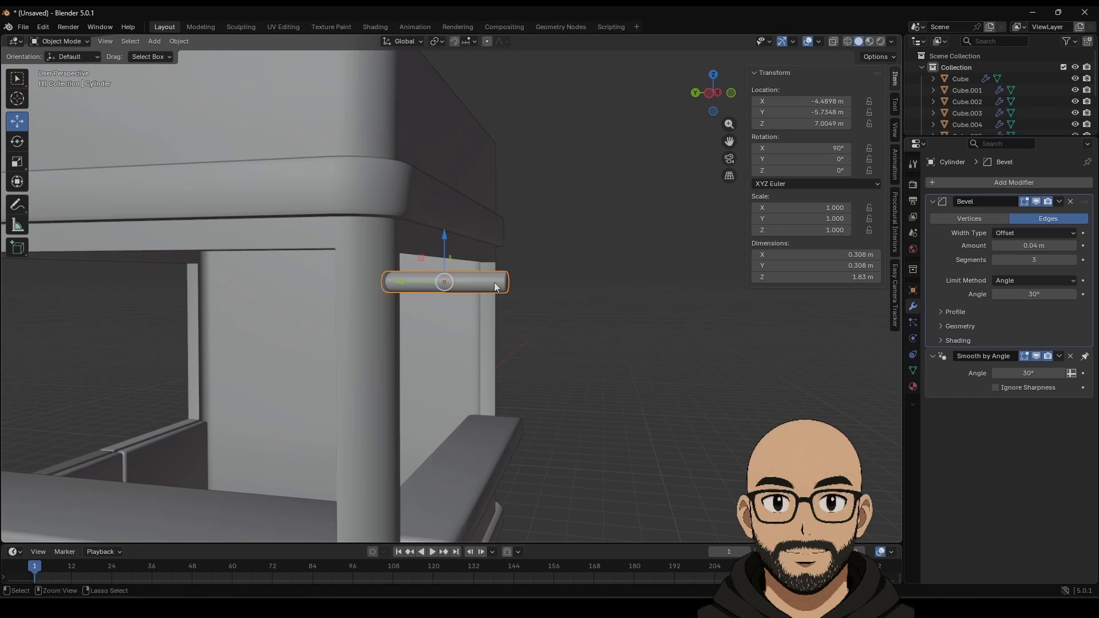
right_click(493, 283)
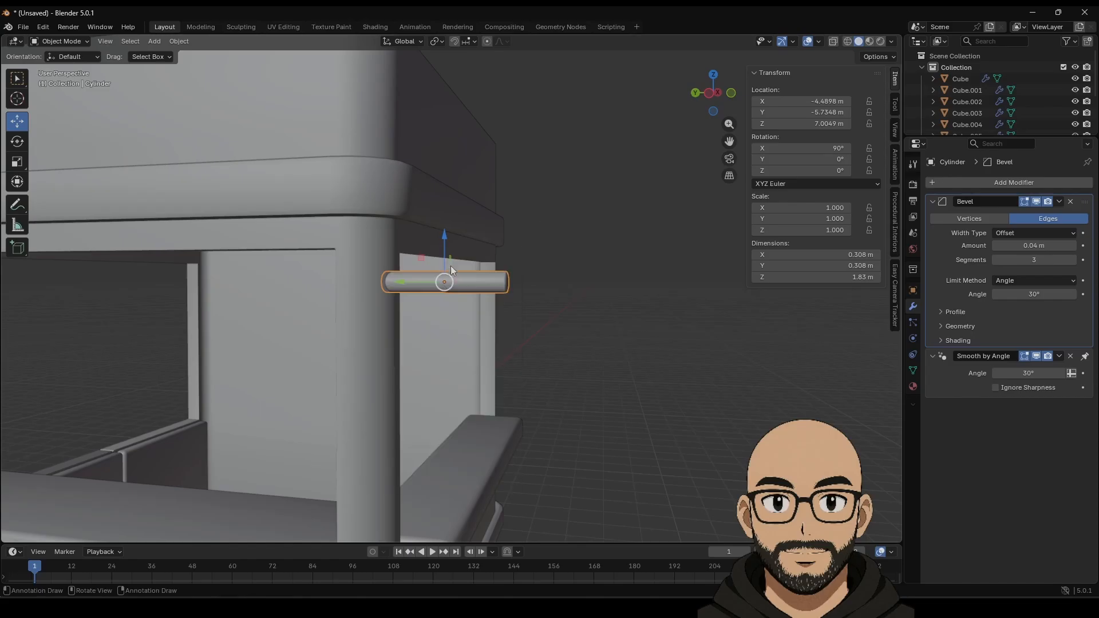
left_click_drag(444, 243, 441, 259)
key("ctrl+z")
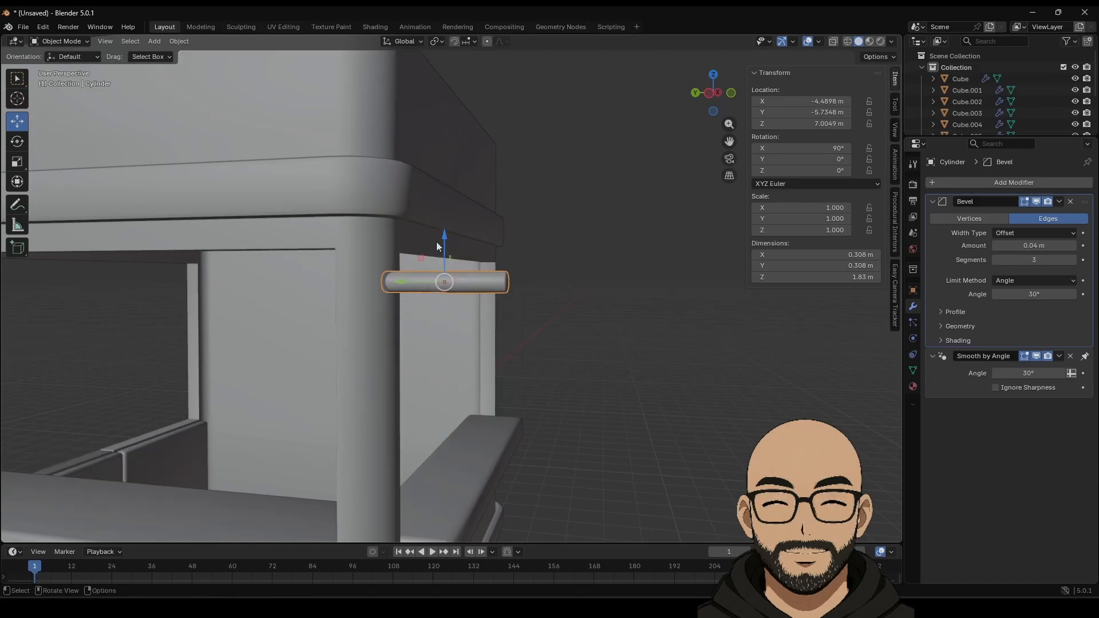
Duplicate the horizontal bar in place and lower the copy about 0.461 m along Z.
key("shift+d")
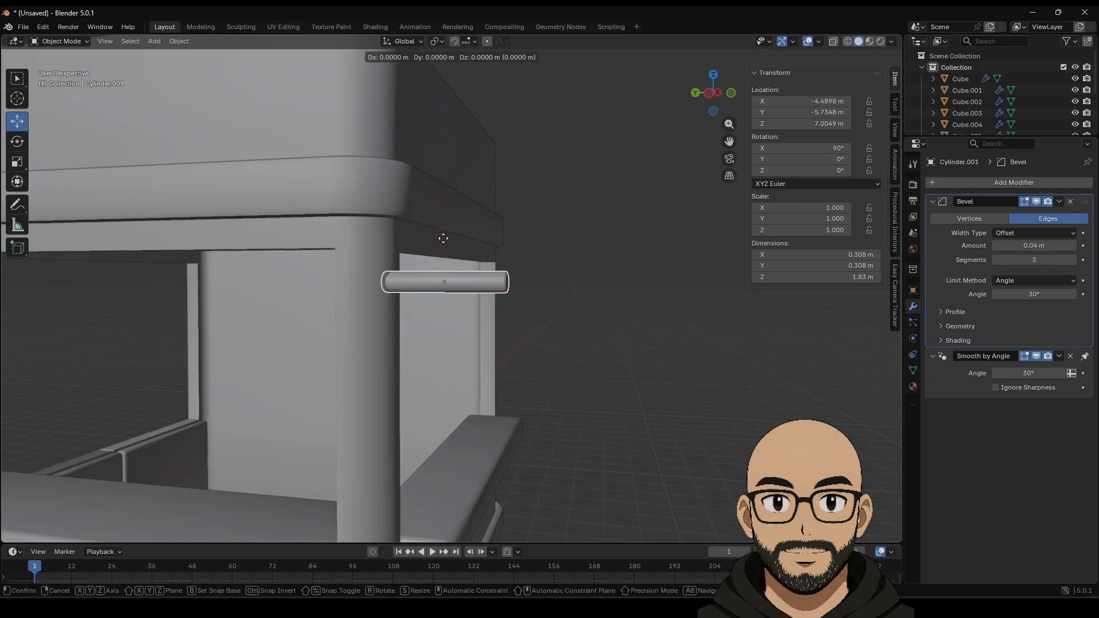
key("Escape")
left_click_drag(444, 242, 444, 272)
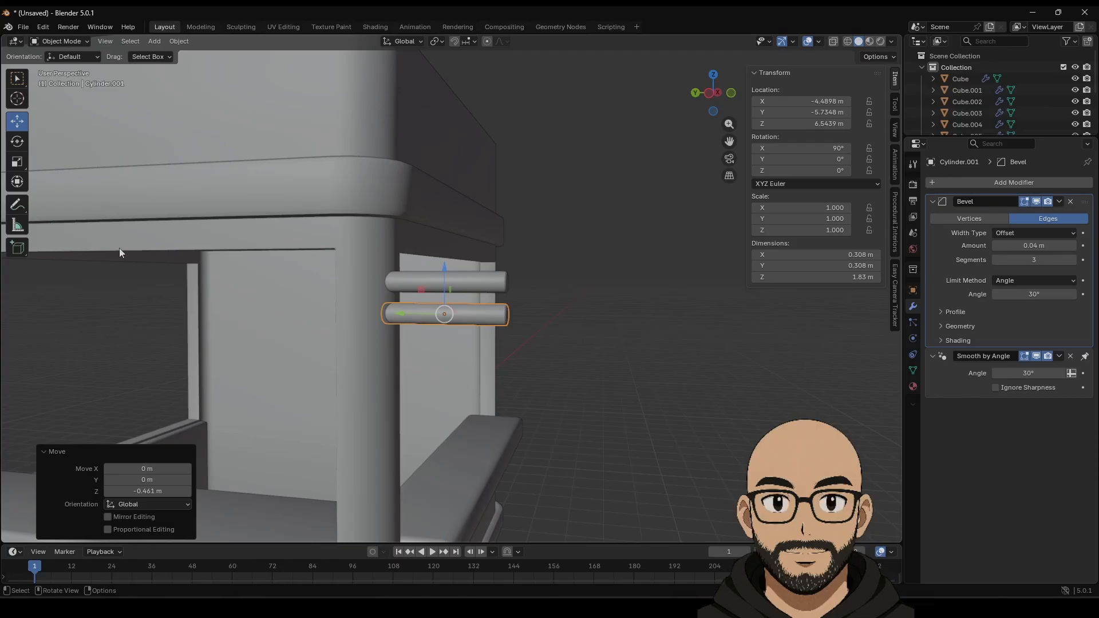
Shrink the copied cylinder uniformly by about 0.519 and shorten it by about 0.721 along Y.
key("s")
left_click(451, 329)
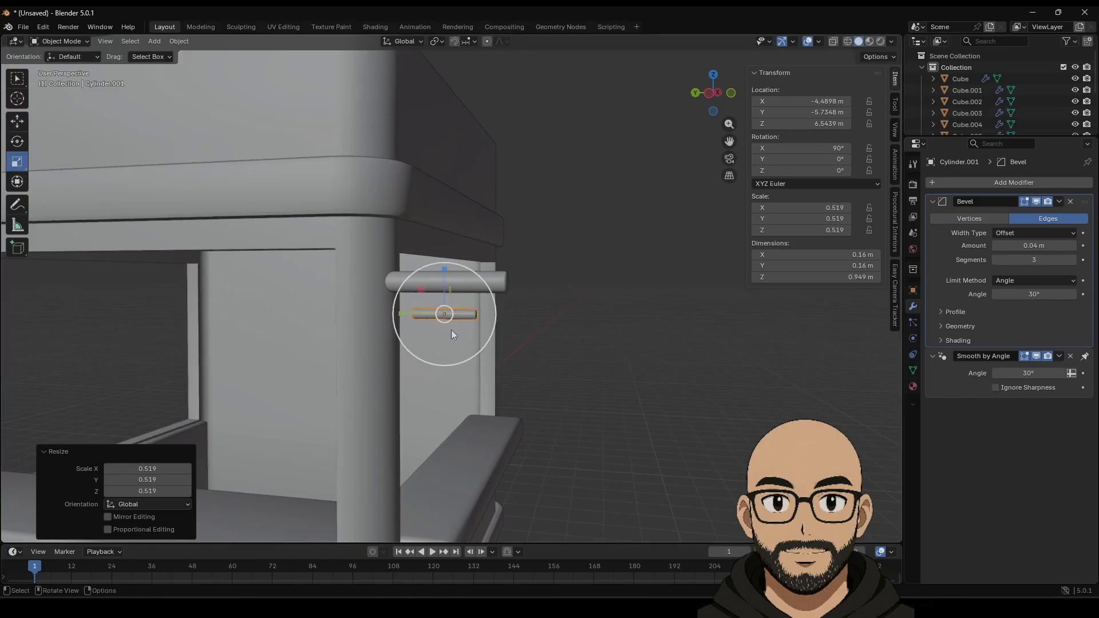
key("s")
key("y")
left_click(412, 315)
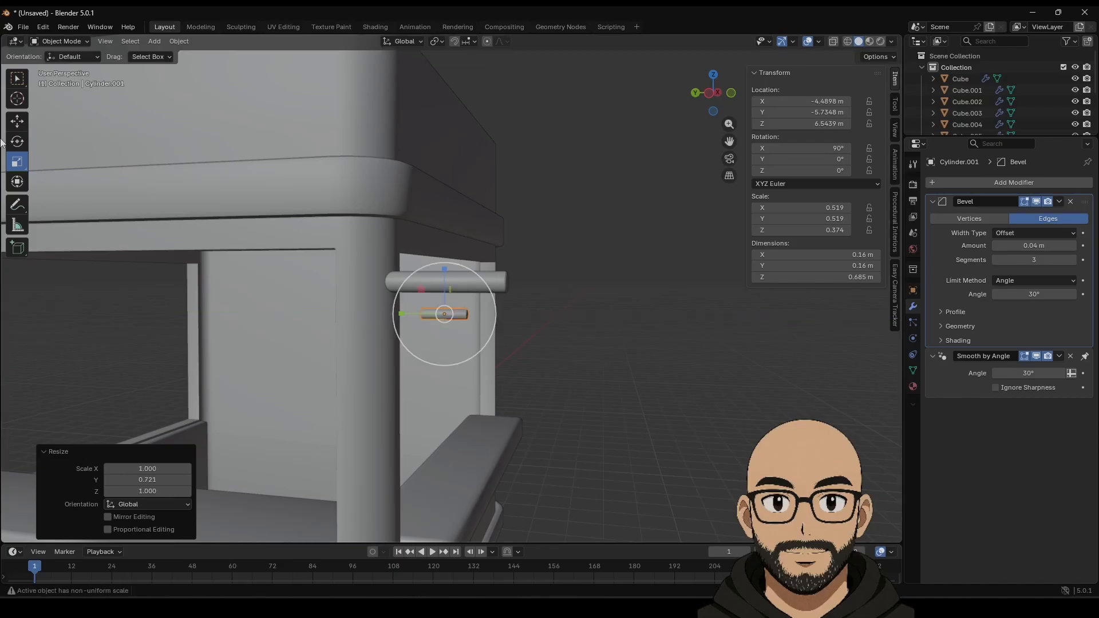
Rotate the small cylinder 90° about X in the left orthographic view so it stands vertically.
left_click(710, 96)
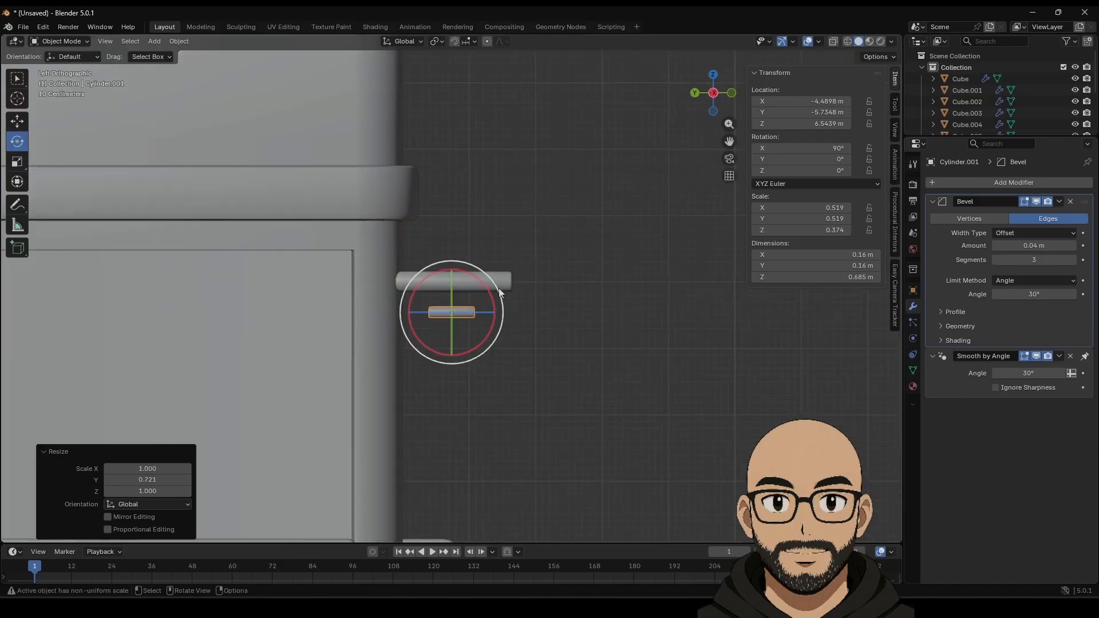
left_click_drag(486, 292, 496, 336)
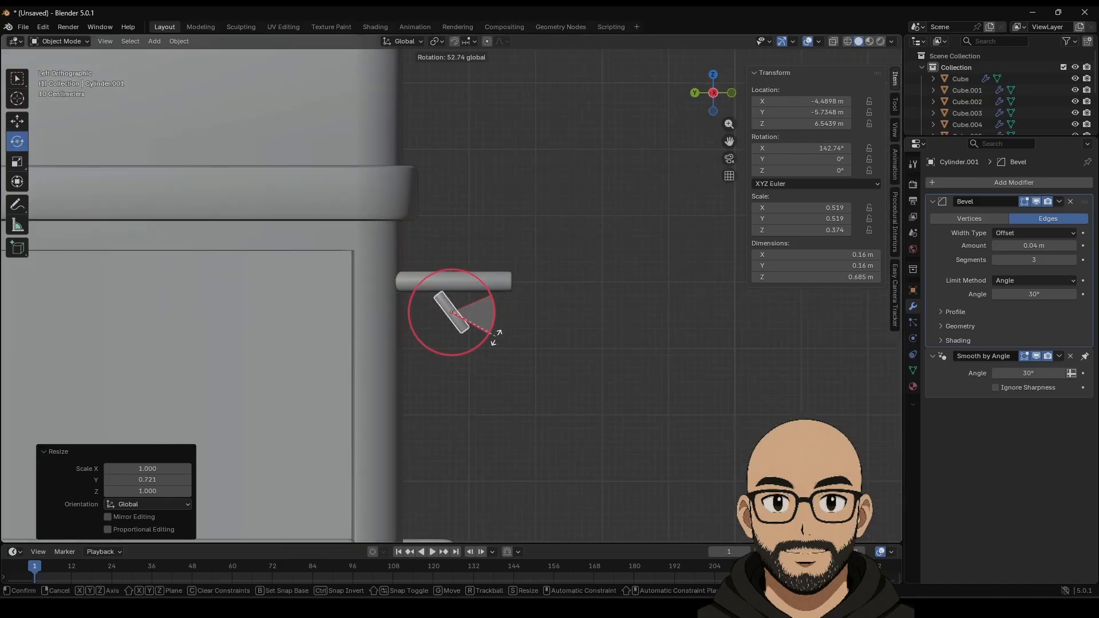
left_click(475, 364)
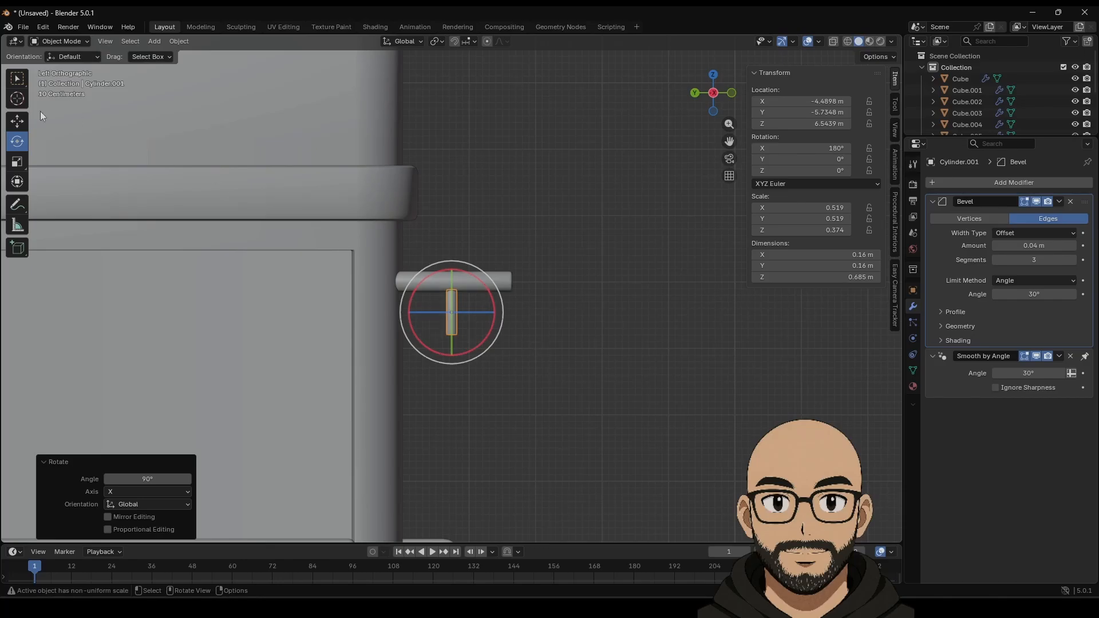
Shrink the vertical peg uniformly by about 0.66 and move it up about 0.155 m and about 0.543 m along Y under the bar's wall end.
left_click(17, 121)
key("s")
left_click(543, 349)
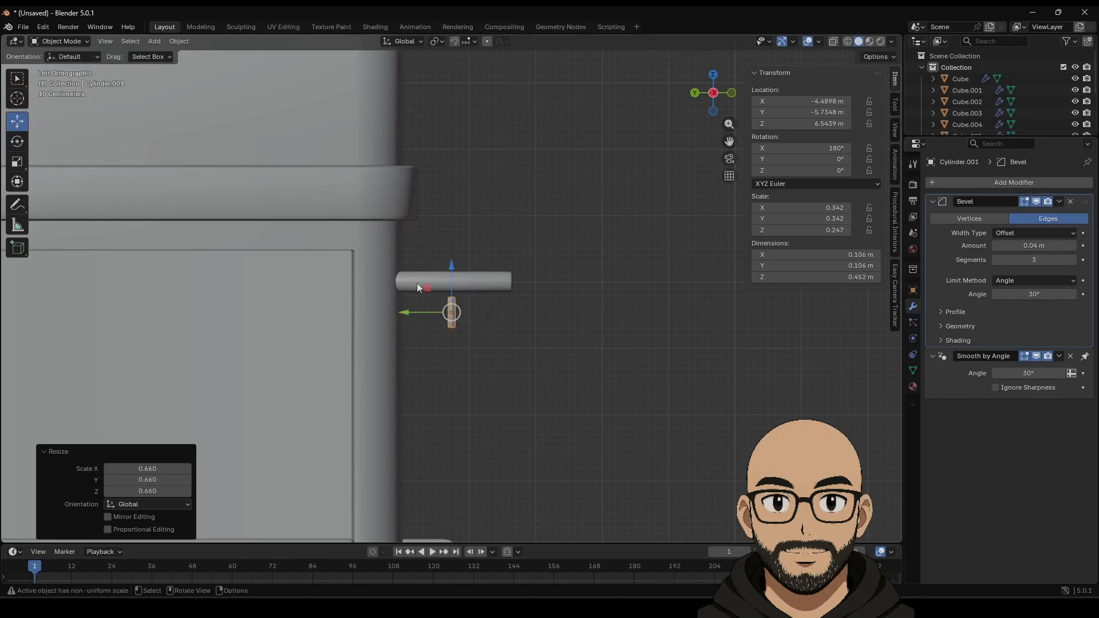
left_click_drag(451, 268, 451, 257)
left_click_drag(413, 304, 377, 302)
Enlarge the vertical peg uniformly by about 1.61 and shorten it by about 0.752 along Z.
key("s")
left_click(448, 314)
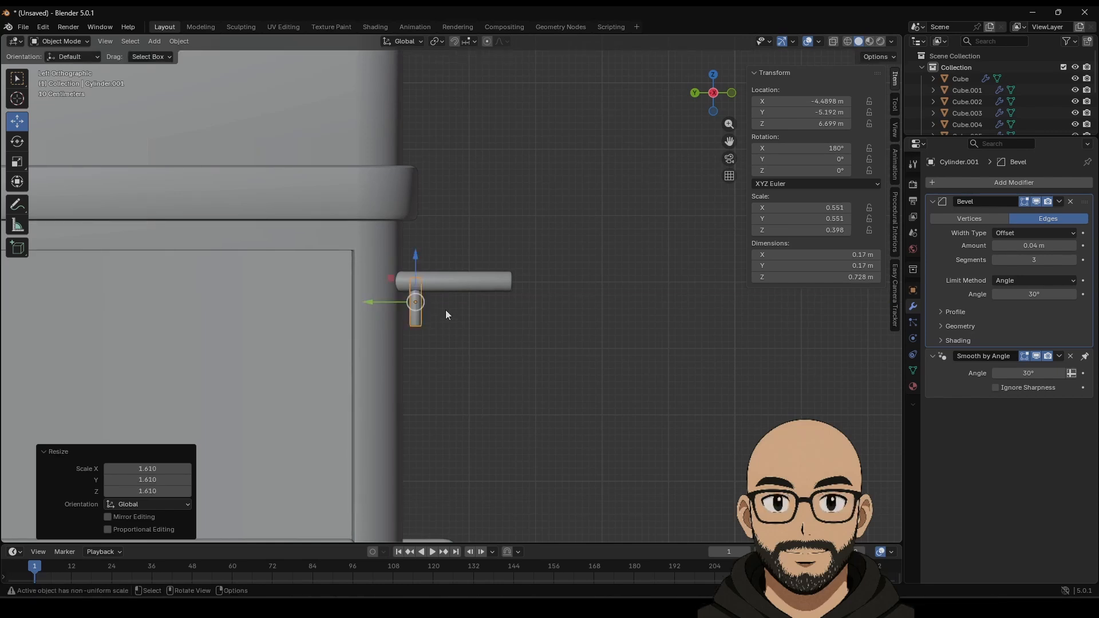
left_click(17, 161)
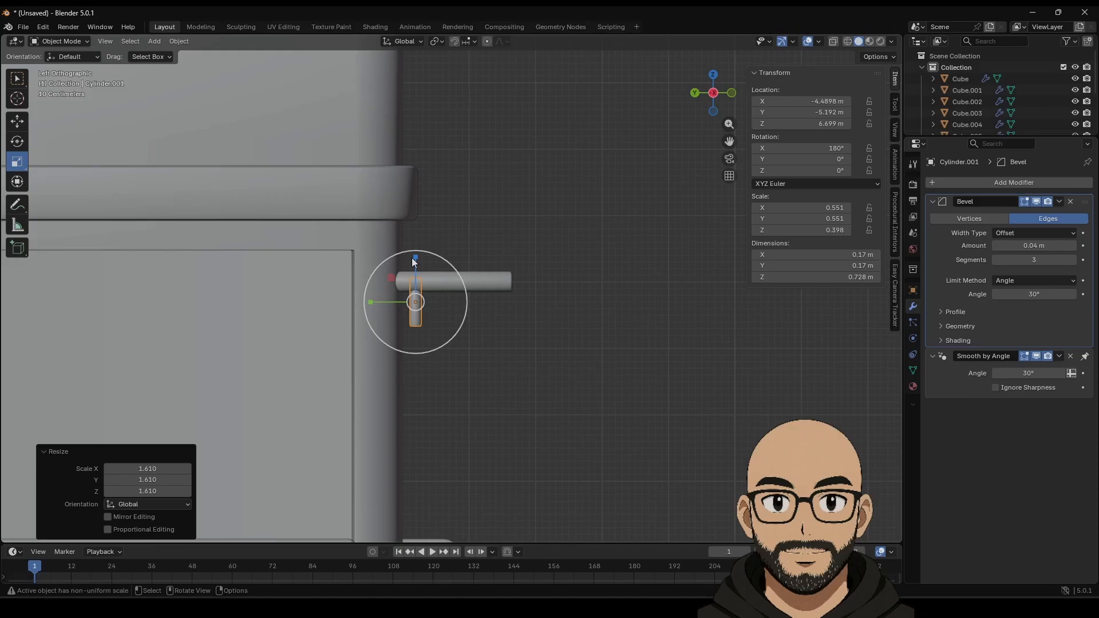
left_click_drag(414, 257, 417, 270)
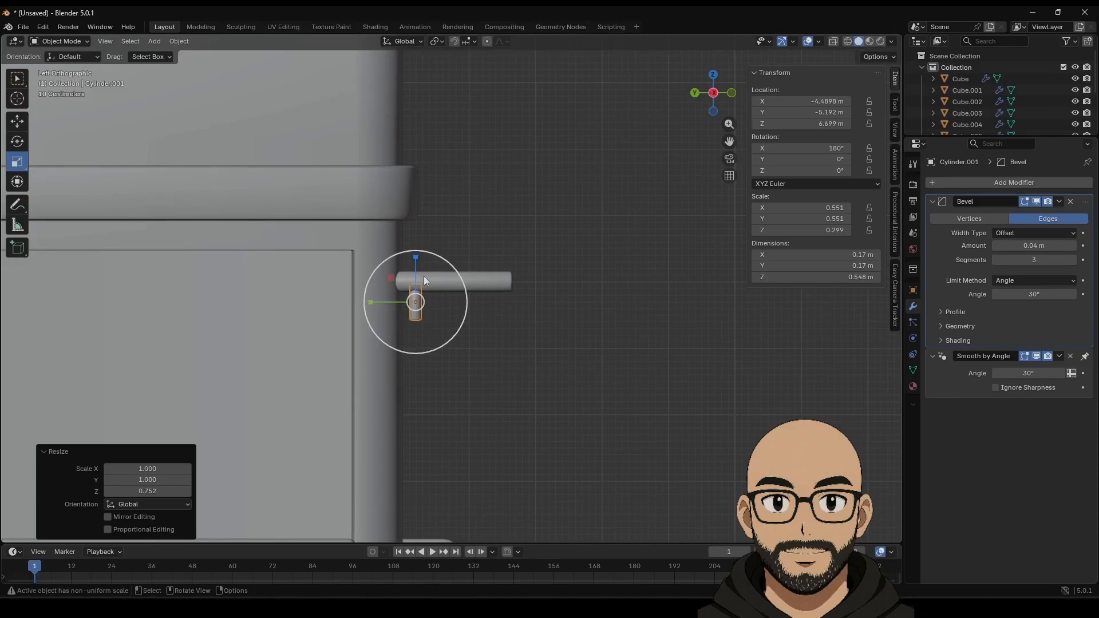
Duplicate the vertical peg in place and move one of the two about -1.198 m along Y to the bar's outer end.
key("shift+d")
right_click(453, 338)
left_click(514, 360)
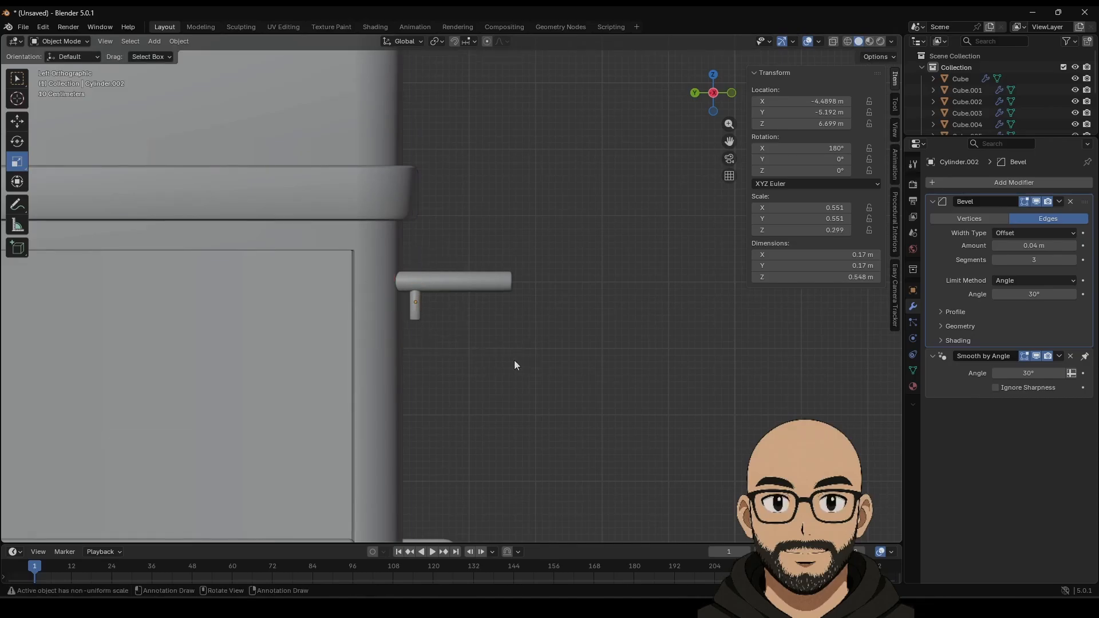
left_click(416, 310)
left_click(17, 121)
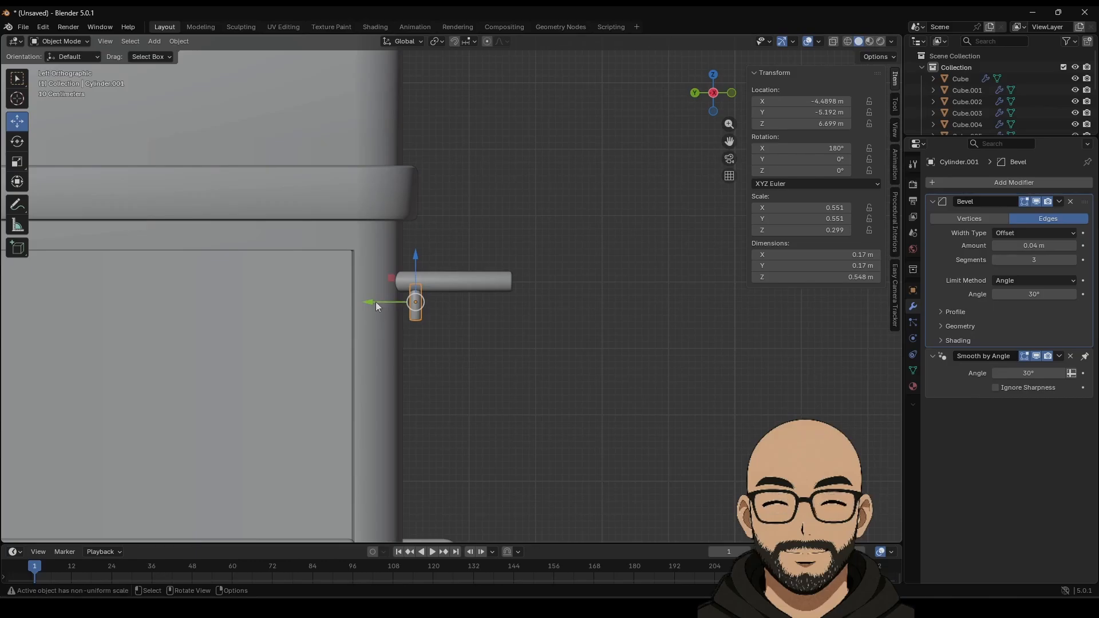
left_click_drag(376, 301, 457, 309)
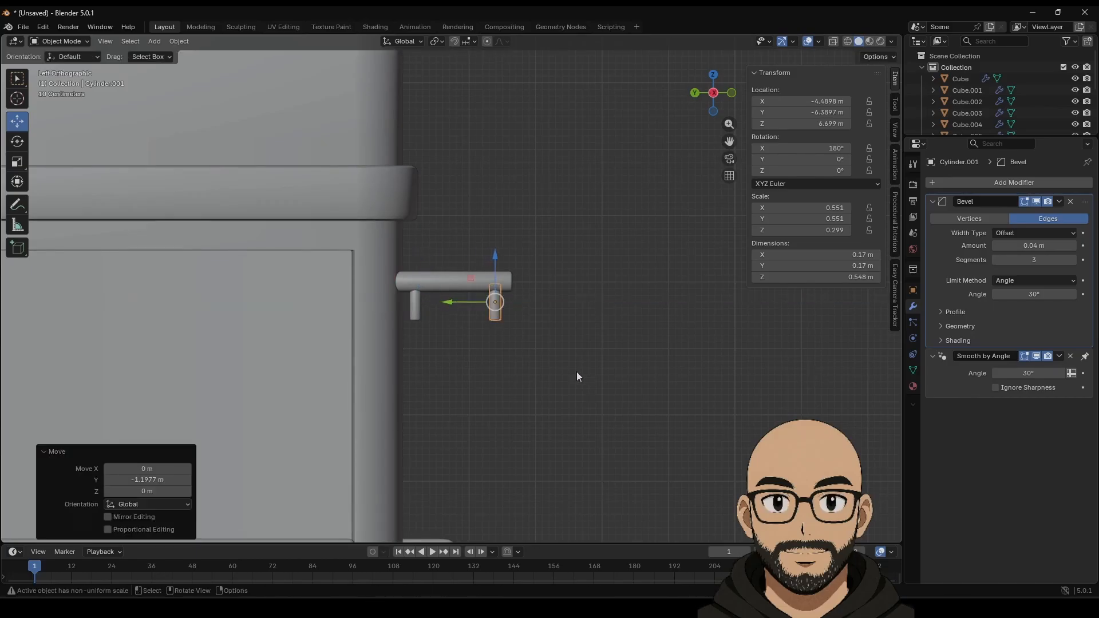
Select both pegs and the horizontal bar, and move them together about -0.45 m along Y away from the wall.
middle_click_drag(518, 365, 489, 368)
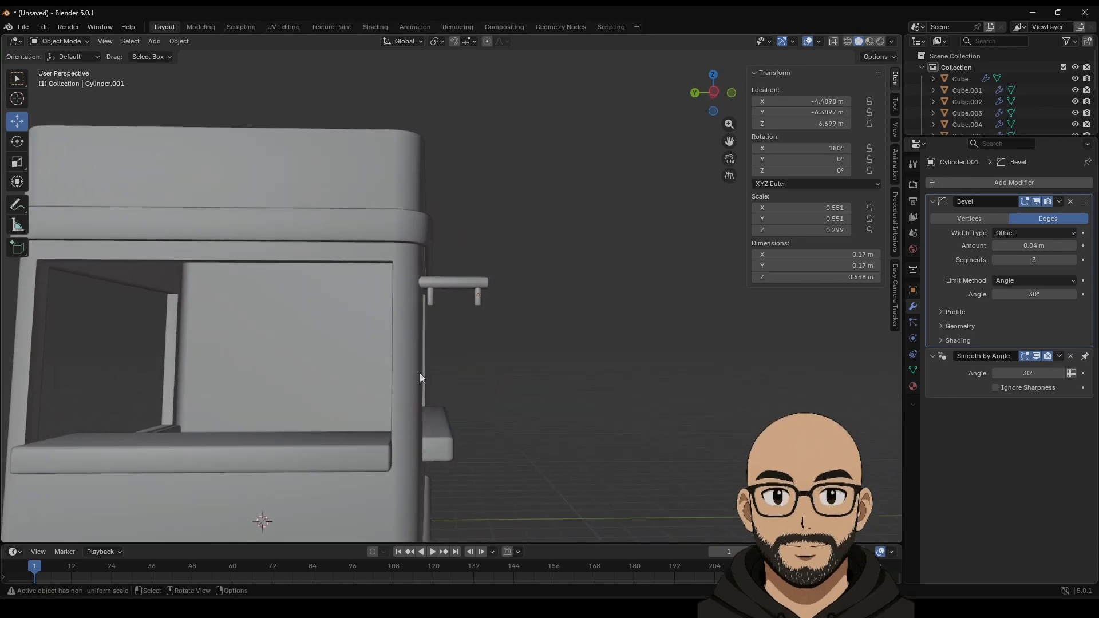
left_click(480, 299, "shift")
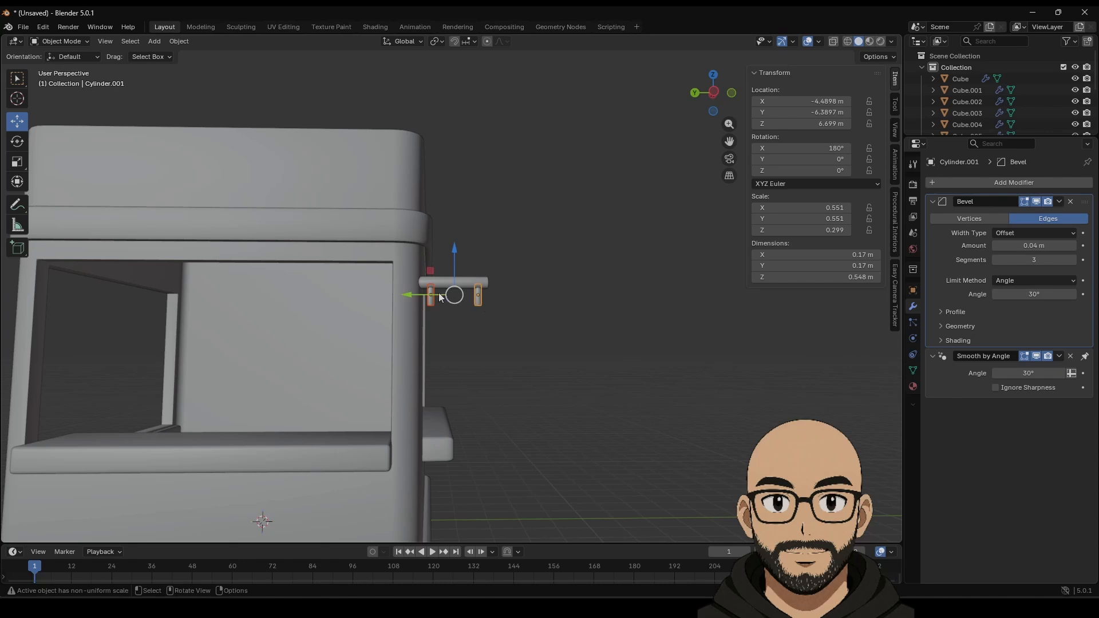
left_click(458, 282, "shift")
key("g")
key("y")
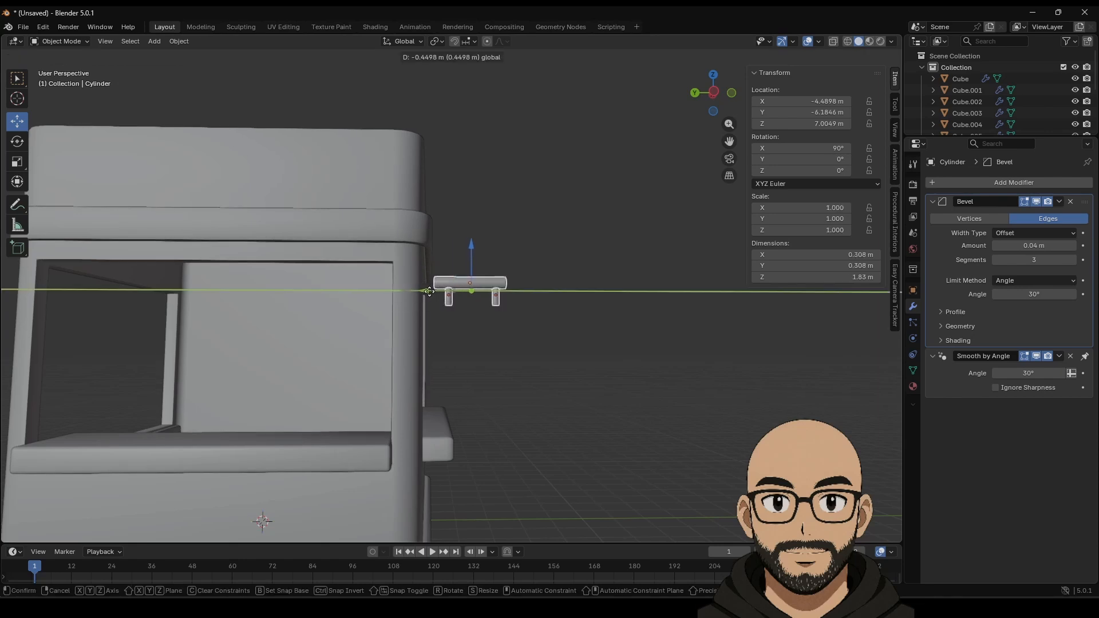
left_click(441, 289)
Extend the bar's wall-side end along Y back to the wall in Edit Mode with X-ray, making the bar about 2.26 m long.
key("Tab")
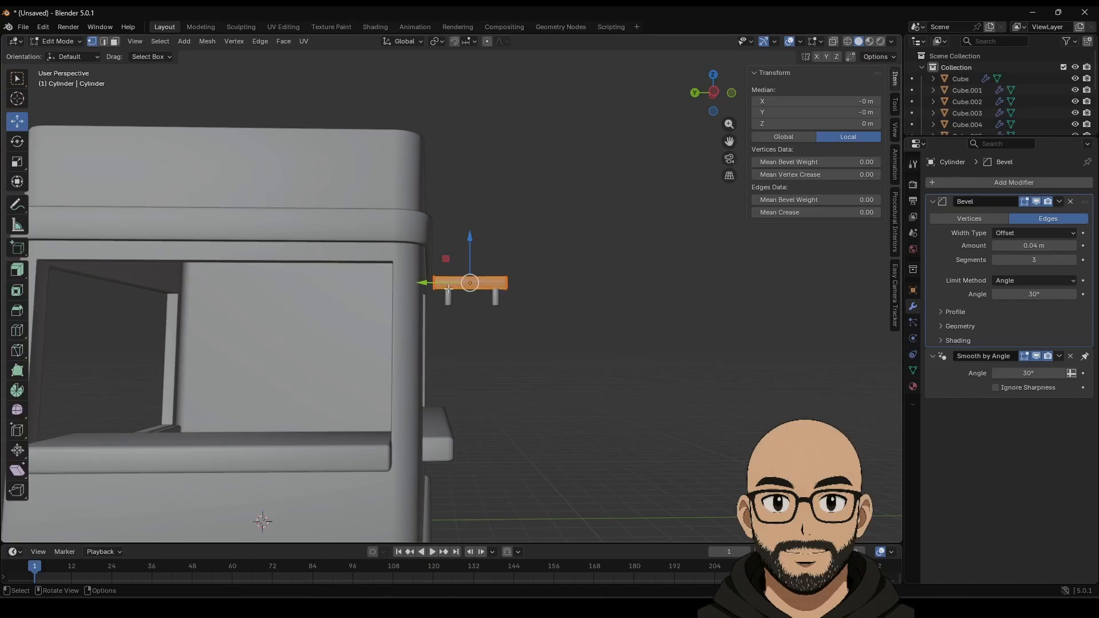
left_click(832, 43)
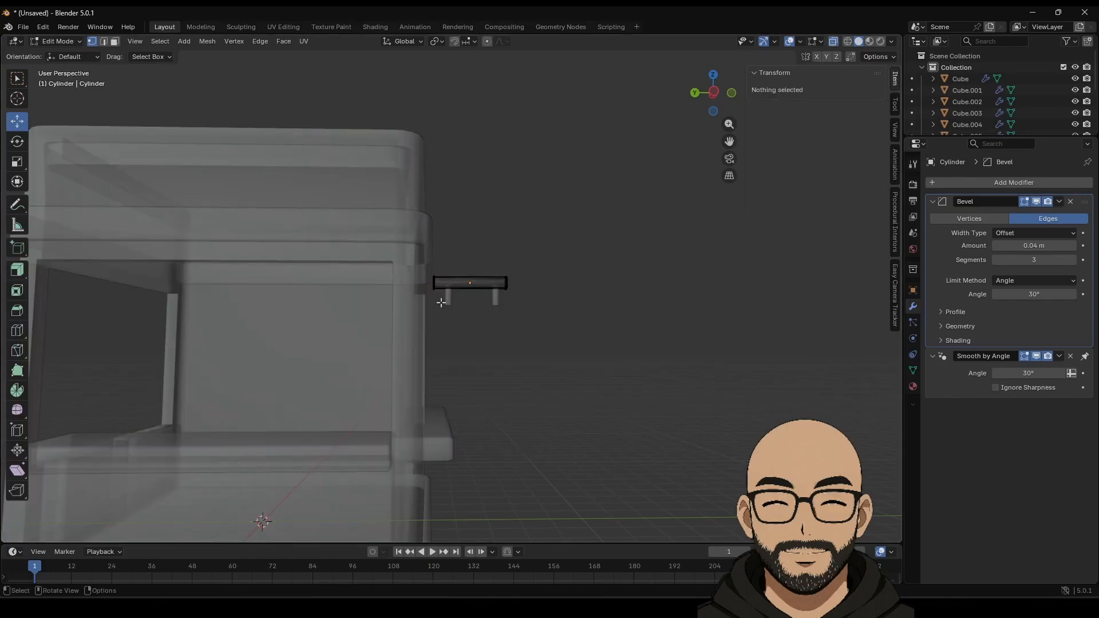
left_click(443, 261)
left_click(464, 253)
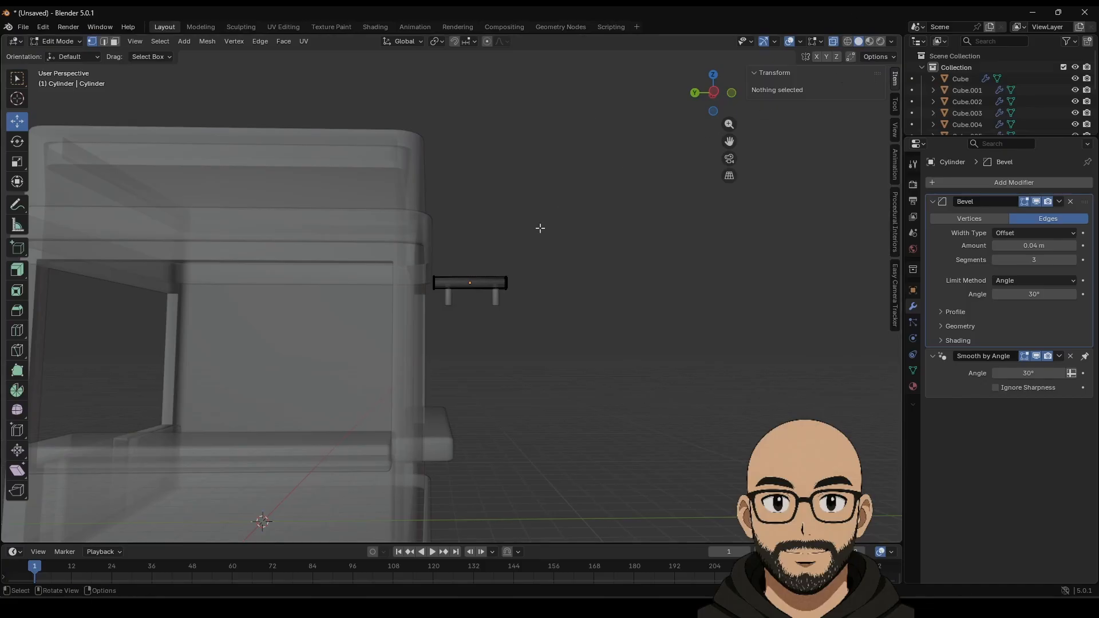
left_click_drag(445, 299, 375, 282)
key("Tab")
left_click(832, 42)
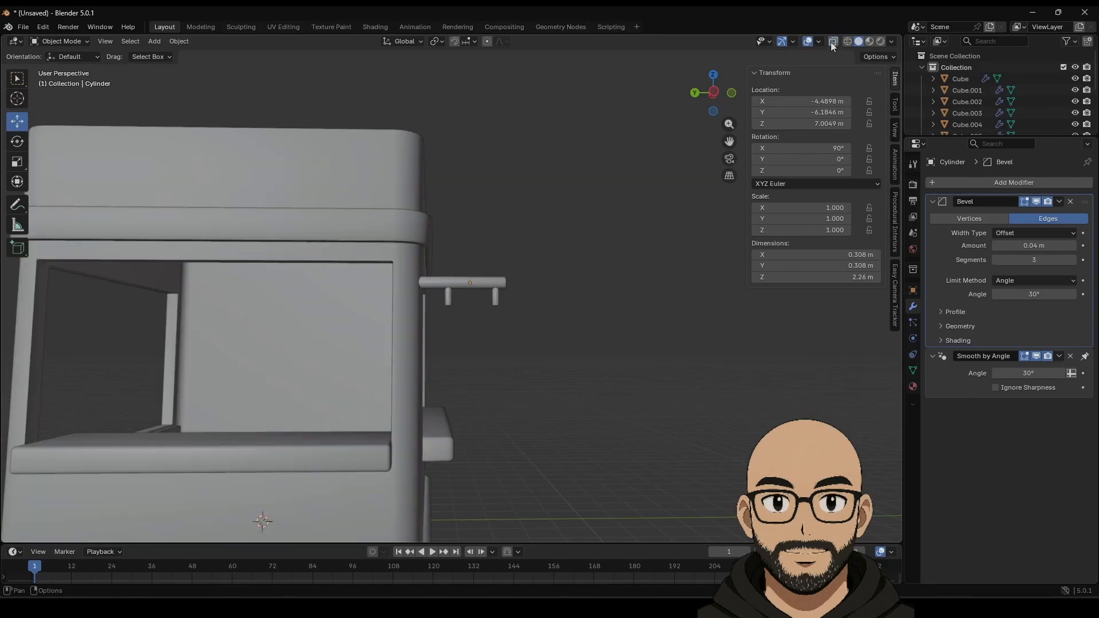
Duplicate the front counter slab and move the copy about -5.234 m along Y and 3.04 m up along Z.
middle_click_drag(534, 296, 476, 357)
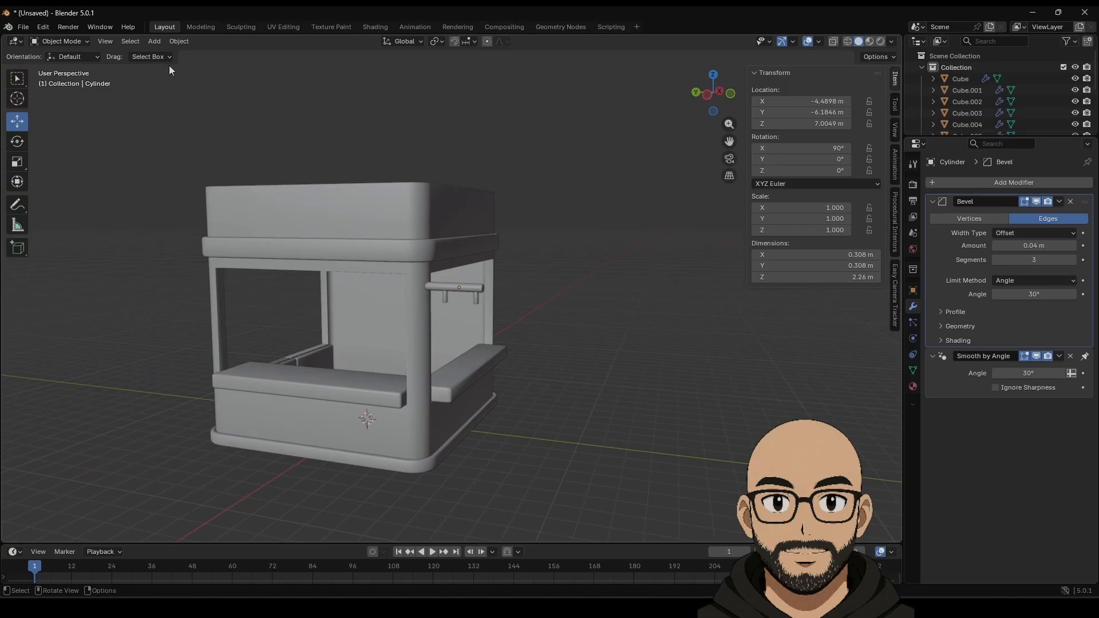
left_click(377, 392)
key("shift+d")
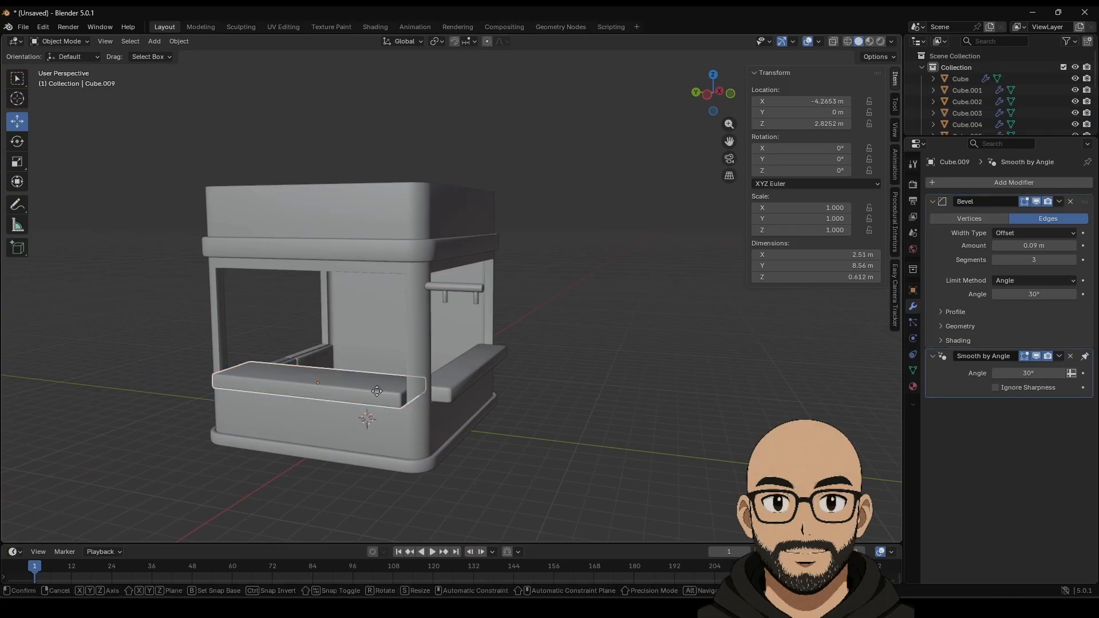
right_click(382, 393)
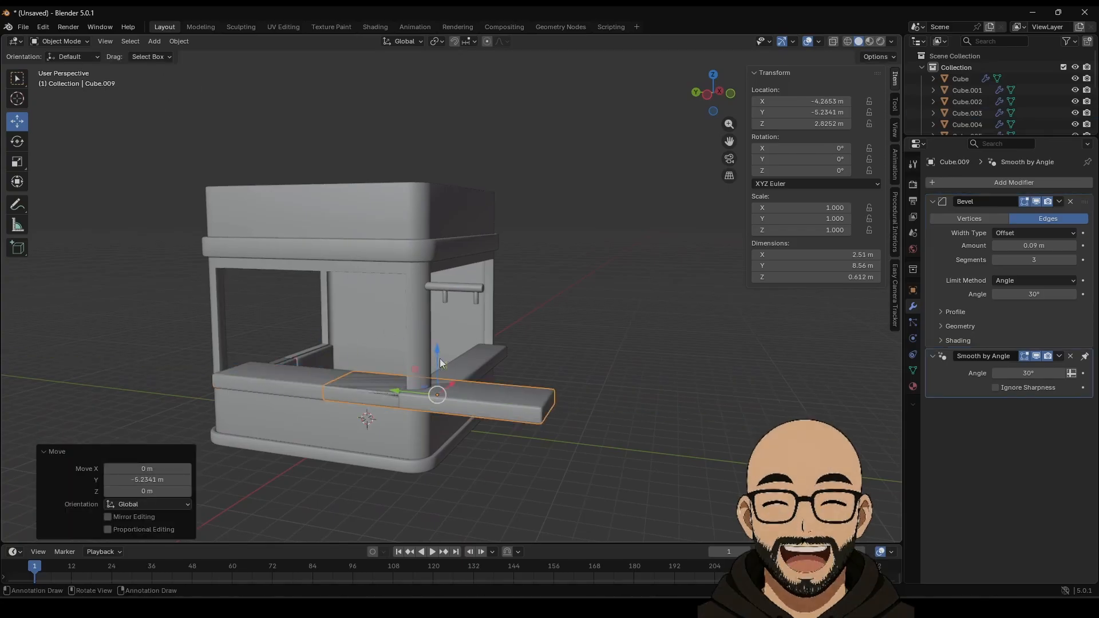
left_click_drag(439, 359, 455, 253)
Reshape the copied slab into a sign panel, scaling it 5.785 along Z, 0.356 along Y and 0.244 along X.
left_click(26, 162)
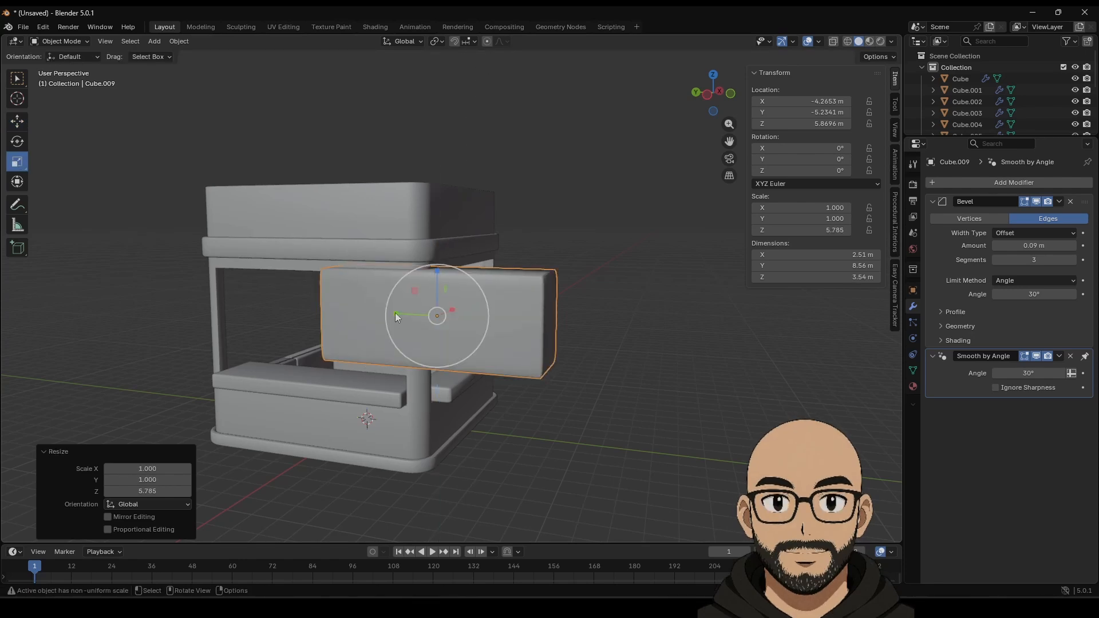
left_click_drag(394, 313, 422, 315)
mouse_move(486, 312)
middle_mouse_down()
mouse_move(447, 310)
mouse_move(478, 318)
middle_mouse_up()
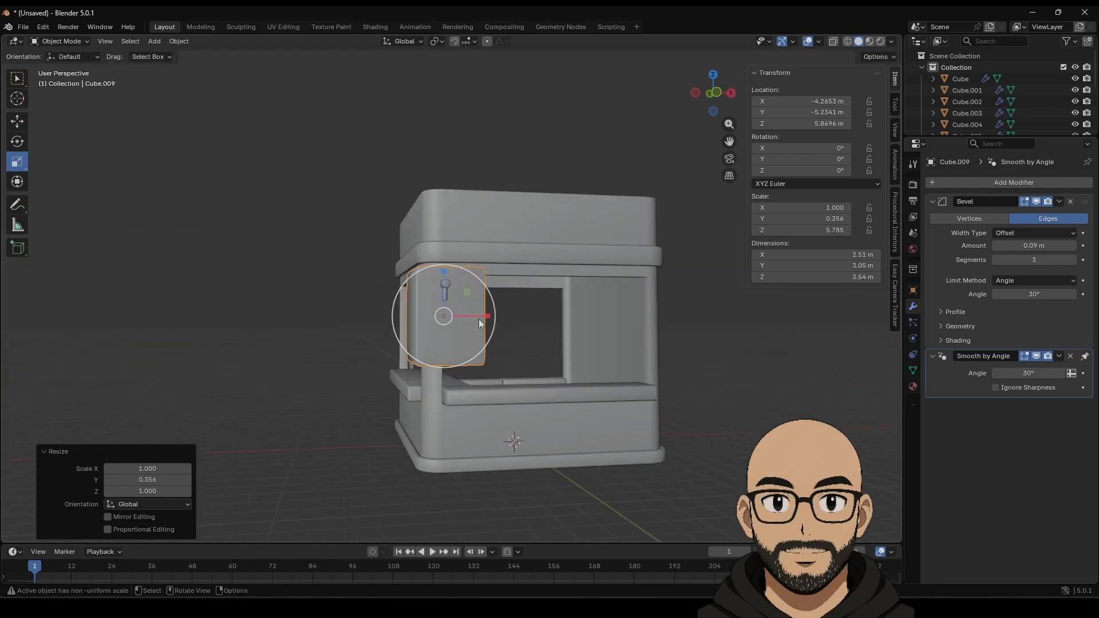
left_click_drag(479, 318, 450, 316)
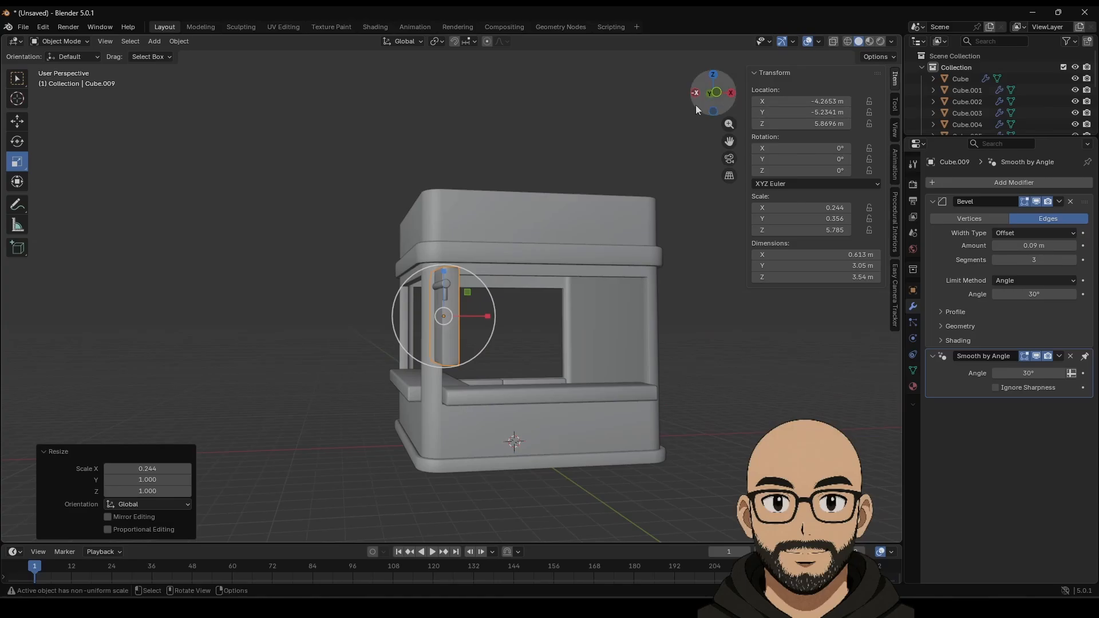
Move the sign panel under the two pegs, about -1.02 m along Y and -0.78 m along Z, and shrink it uniformly by 0.784.
left_click_drag(696, 105, 724, 94)
left_click(703, 94)
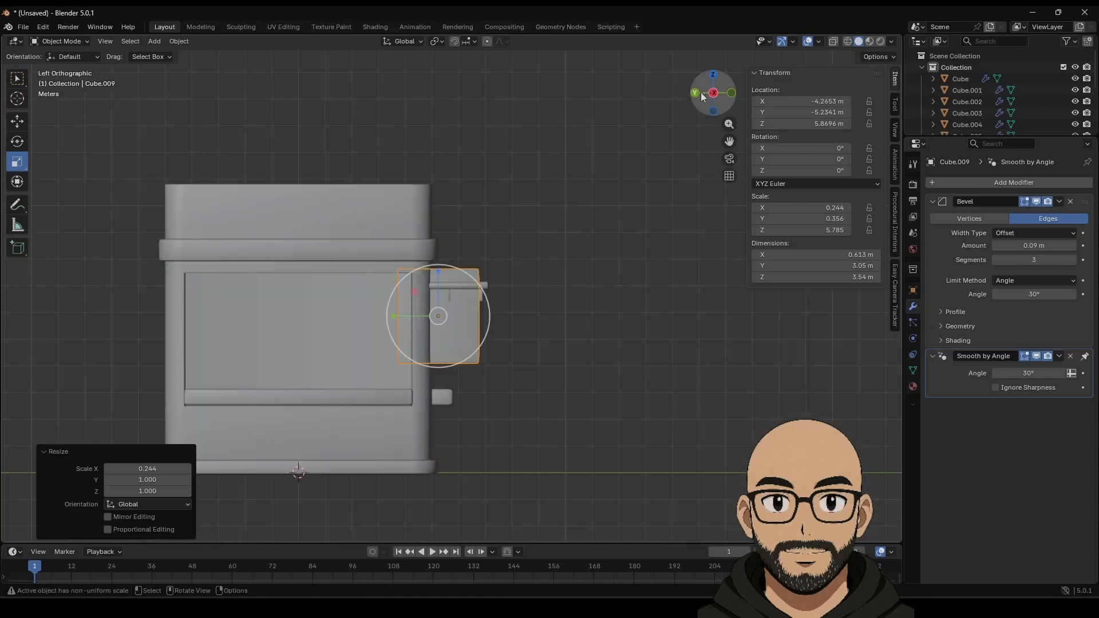
scroll(503, 334, "up", 3)
middle_click_drag(472, 365, 479, 270, "shift")
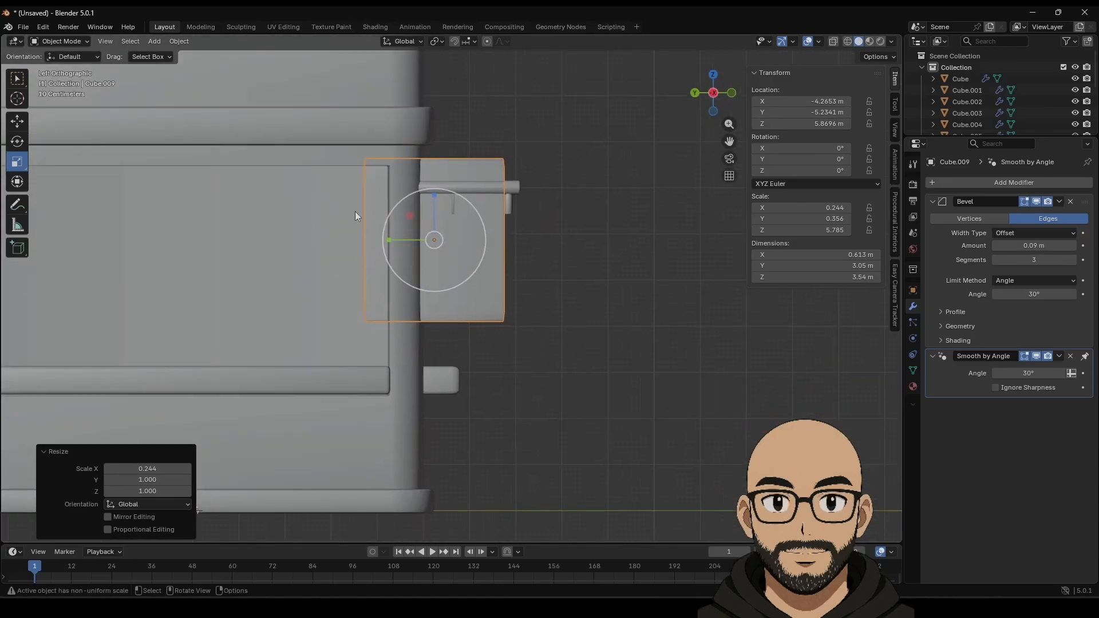
left_click(17, 124)
left_click_drag(428, 238, 480, 286)
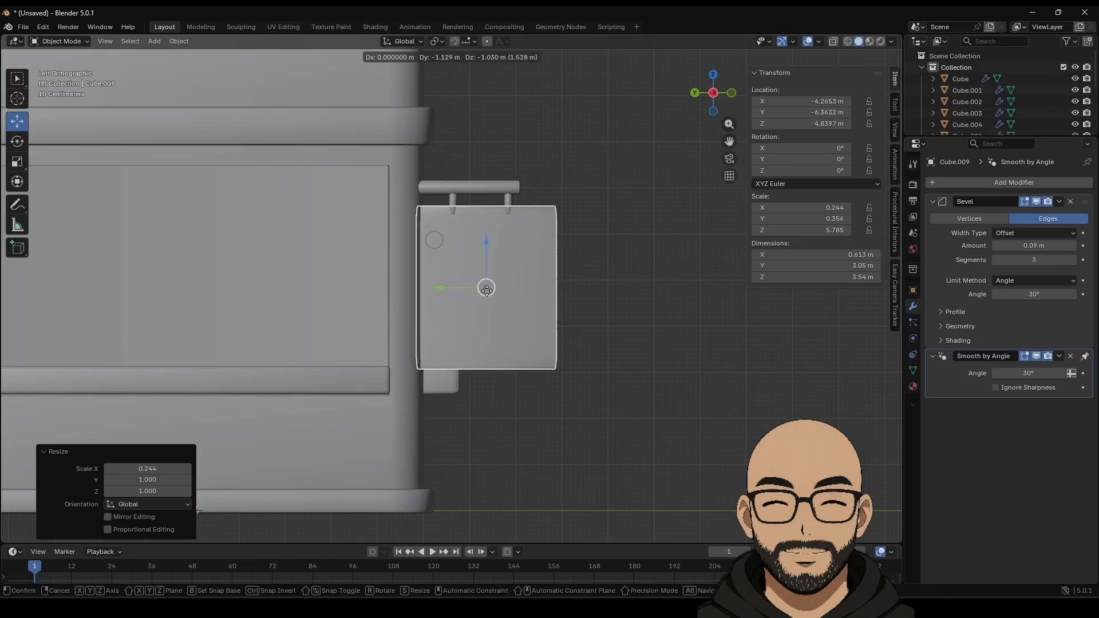
key("s")
left_click(577, 321)
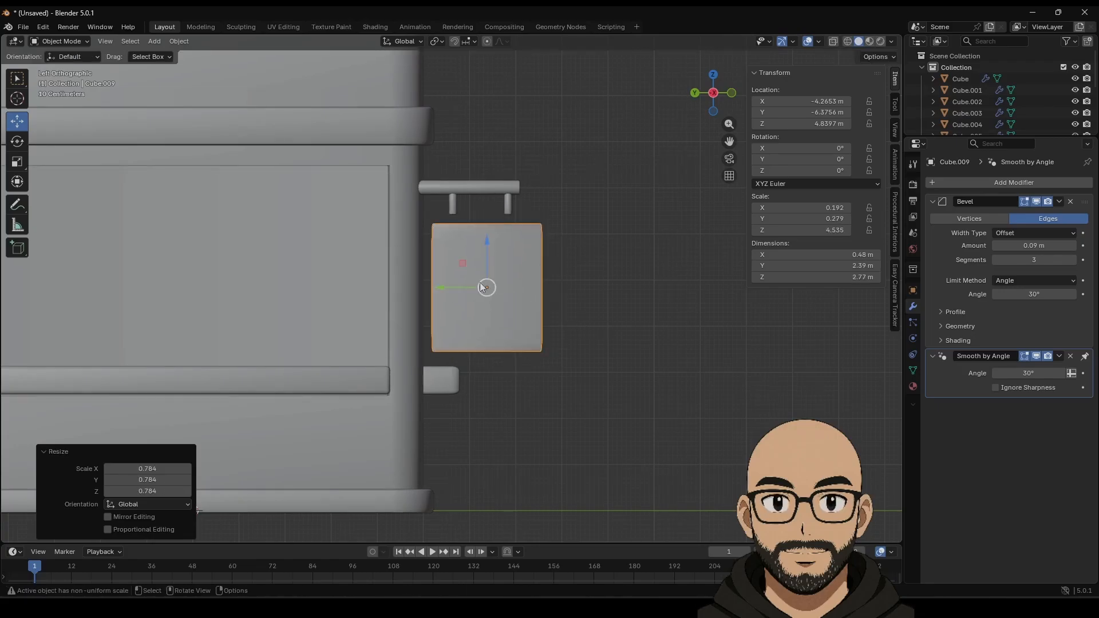
left_click_drag(487, 256, 487, 245)
left_click_drag(438, 275, 433, 275)
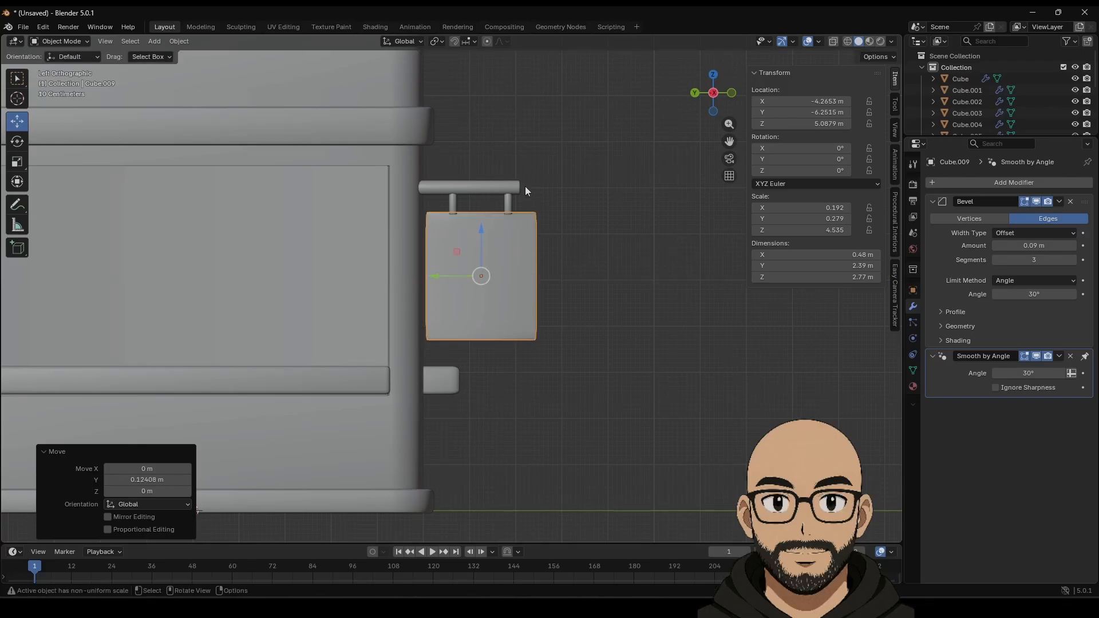
Extend the horizontal bar's outer end about -0.347 m along Y in Edit Mode with X-ray, reaching the sign panel's outer edge.
left_click(503, 188)
key("Tab")
left_click(520, 187)
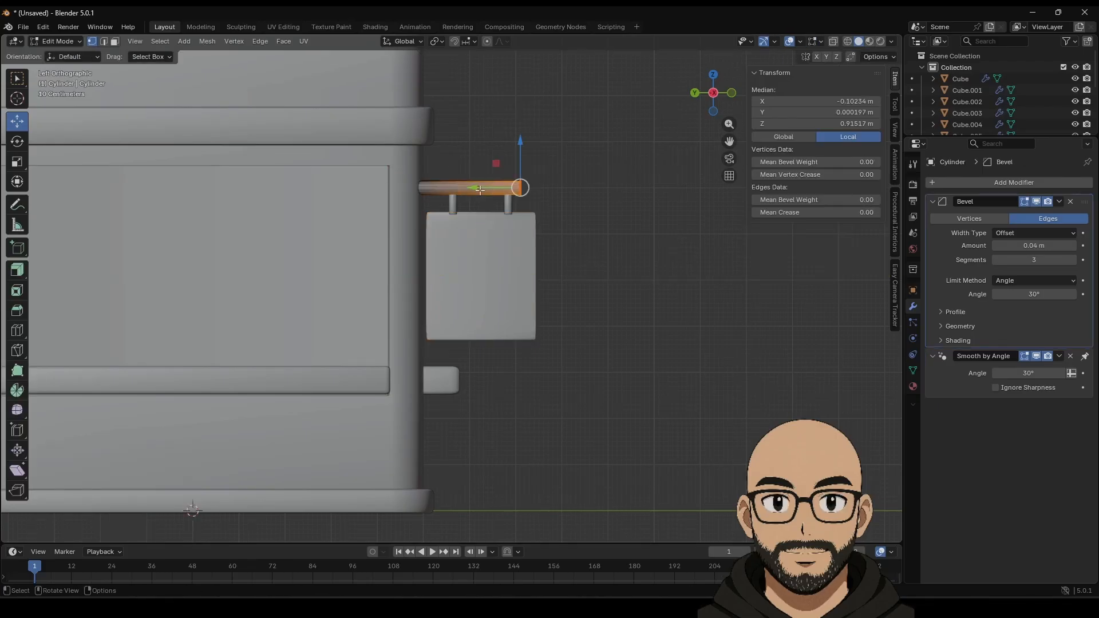
left_click_drag(480, 190, 497, 186)
key("ctrl+z")
left_click(833, 43)
left_click(558, 160)
left_click_drag(552, 158, 493, 187)
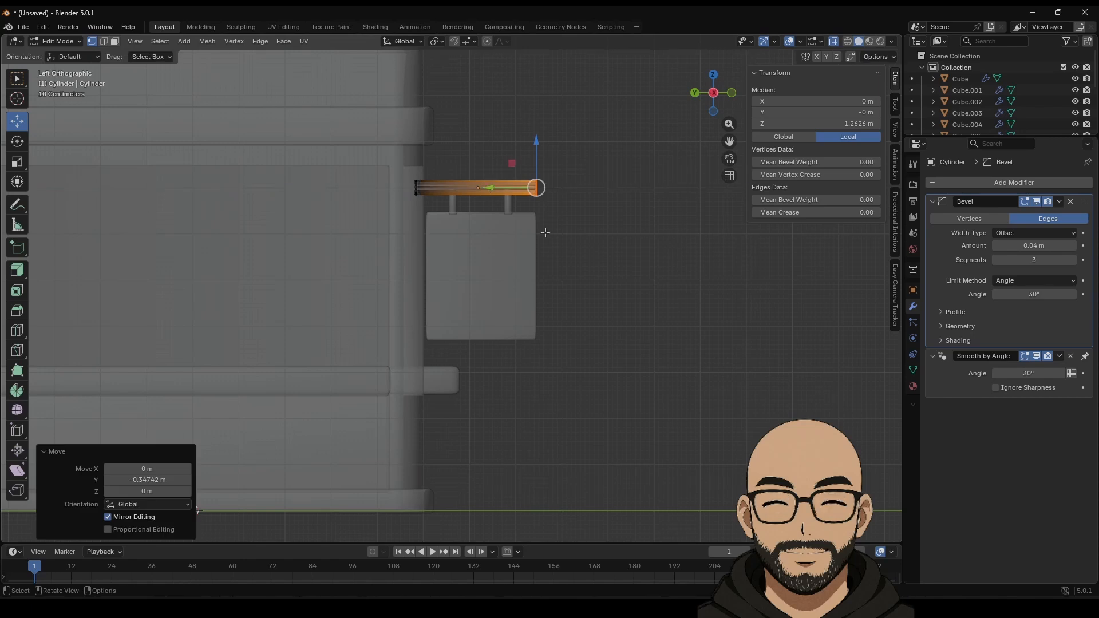
Shrink the bar uniformly to 0.798 and refit it between the wall and the panel's outer edge, making it about 2.64 m long.
key("Tab")
key("s")
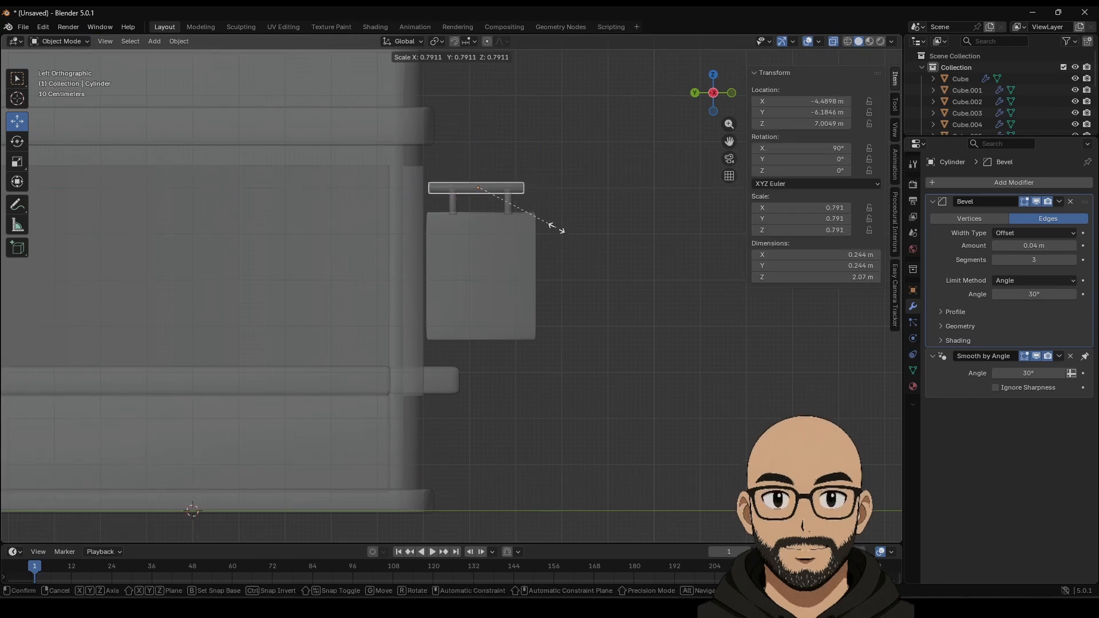
left_click(557, 226)
left_click_drag(435, 187, 378, 187)
key("Tab")
key("Tab")
left_click(470, 157)
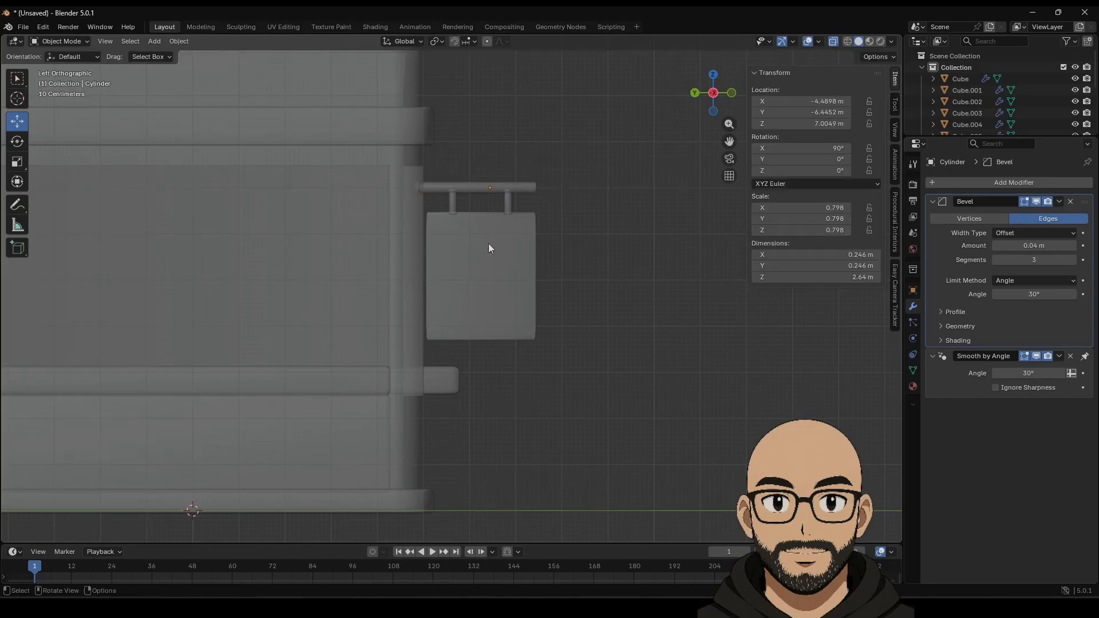
Move the pegs and sign panel about -0.1 m along Y, and spread the two pegs farther apart along the bar.
left_click(484, 224)
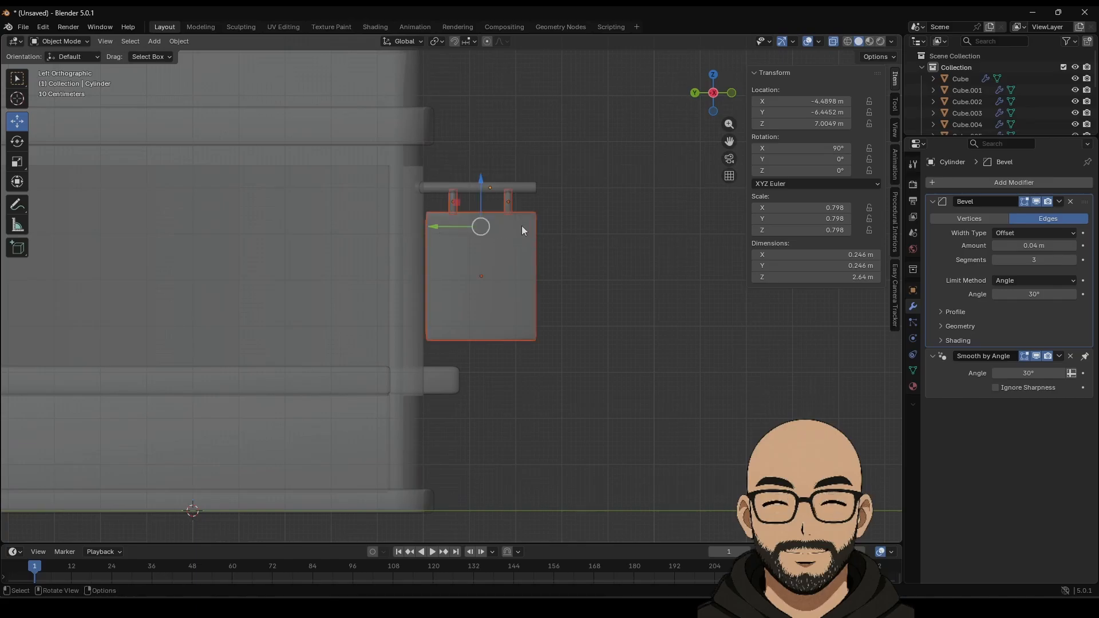
left_click_drag(438, 225, 474, 202)
left_click(456, 205)
left_click(509, 204)
left_click(572, 226)
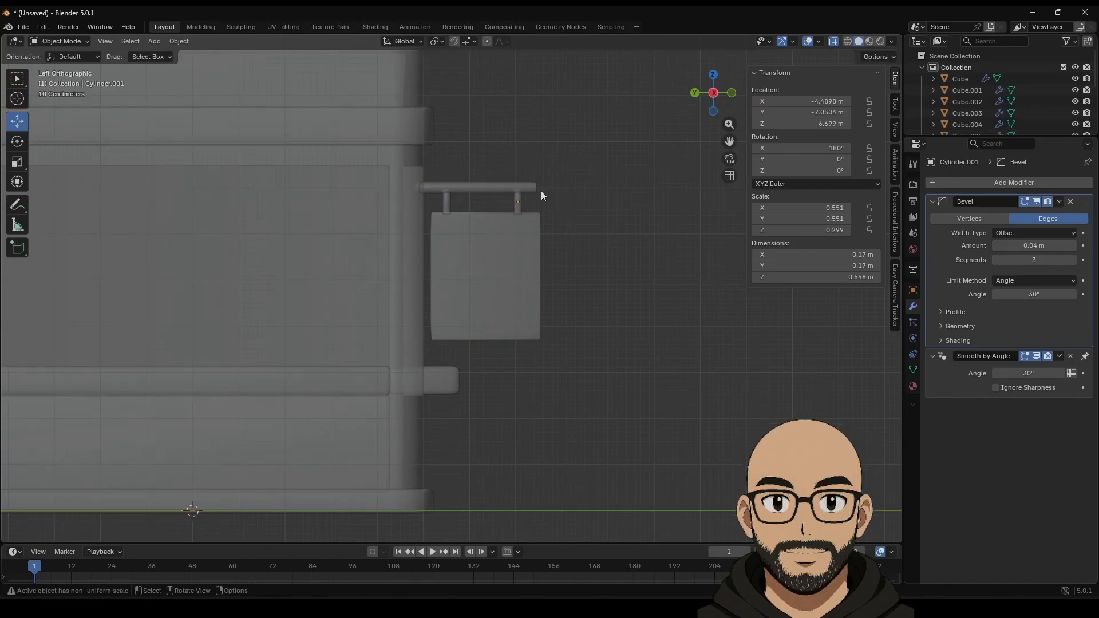
Shift the sign panel about 0.06 m along Y to centre it under the pegs.
left_click(526, 244)
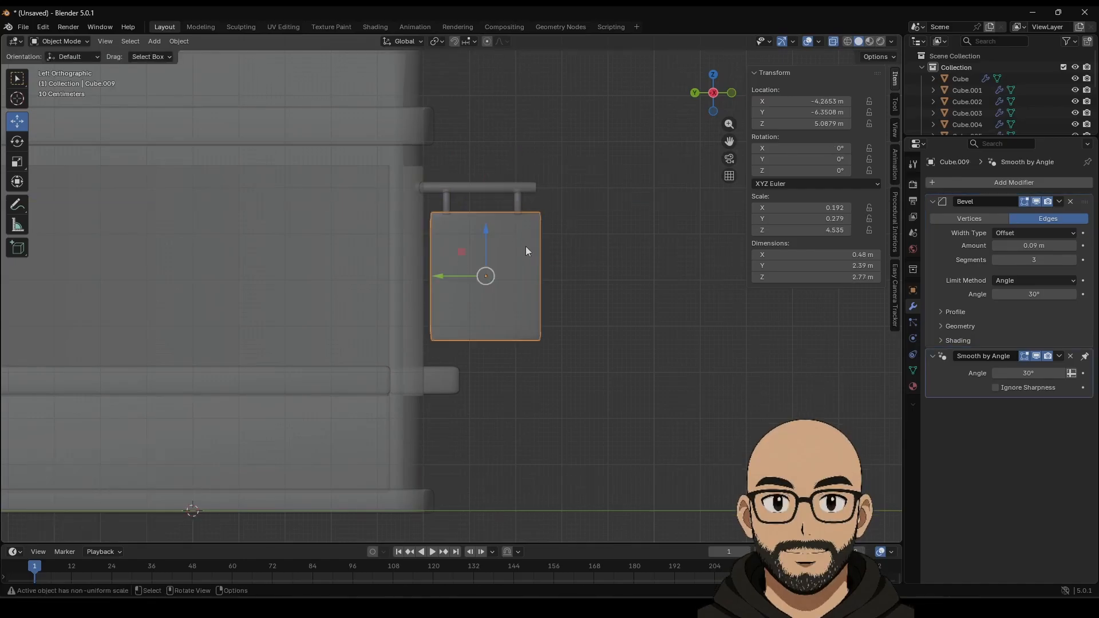
left_click_drag(438, 273, 434, 275)
left_click(603, 198)
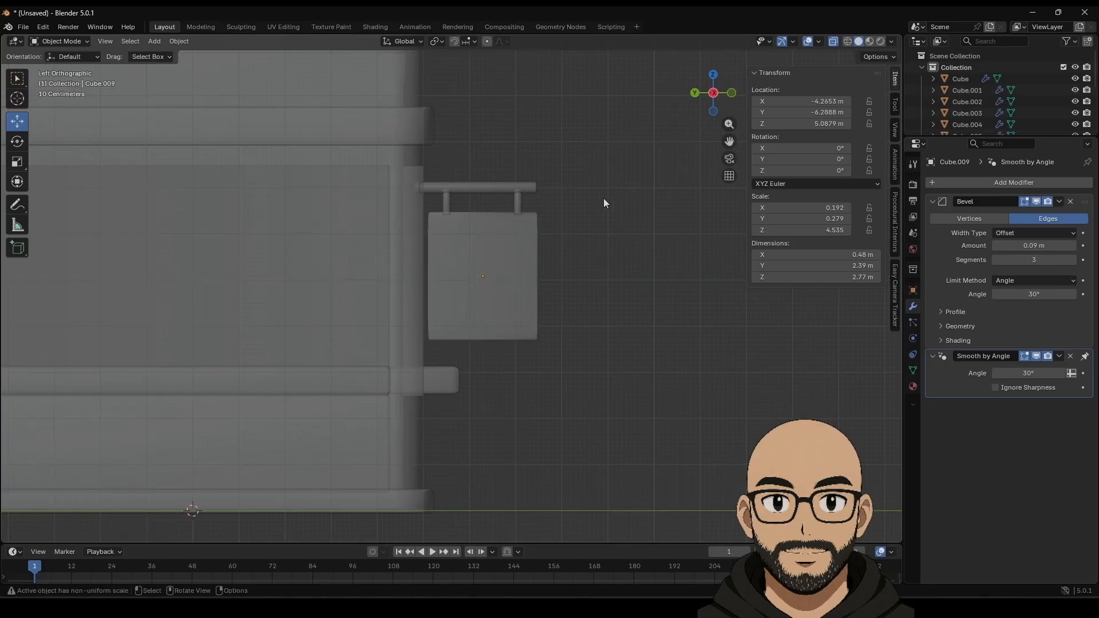
Lengthen the bar slightly at its outer end in Edit Mode to about 2.67 m.
left_click(525, 190)
key("Tab")
left_click_drag(521, 162, 498, 188)
key("Tab")
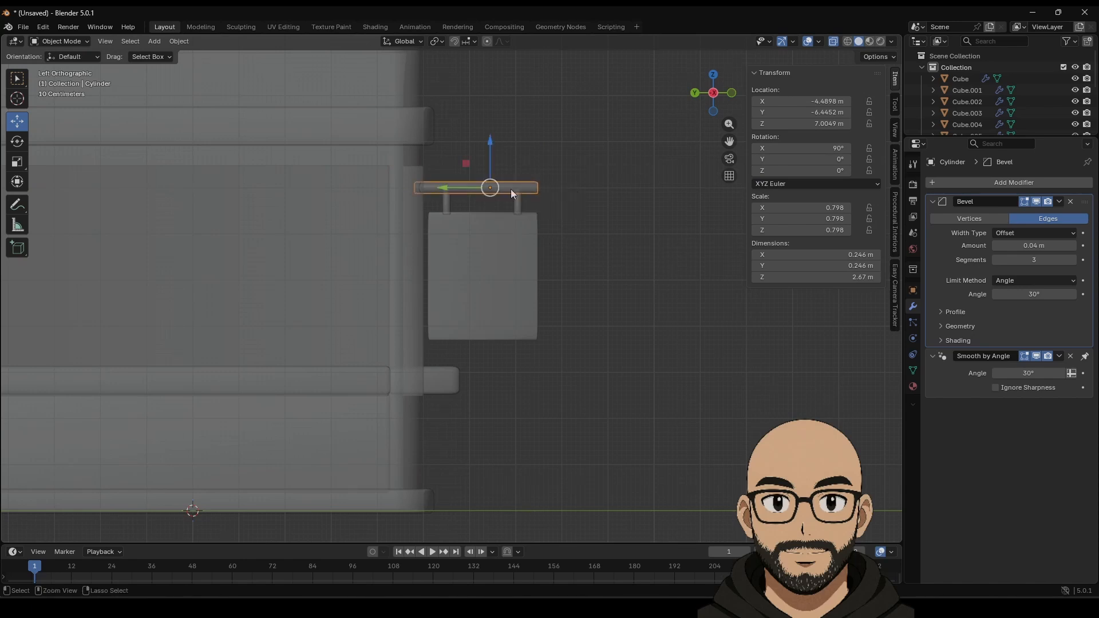
Apply the scale of the horizontal bar and of the sign panel.
key("ctrl+a")
left_click(510, 189)
left_click(509, 239)
key("ctrl+a")
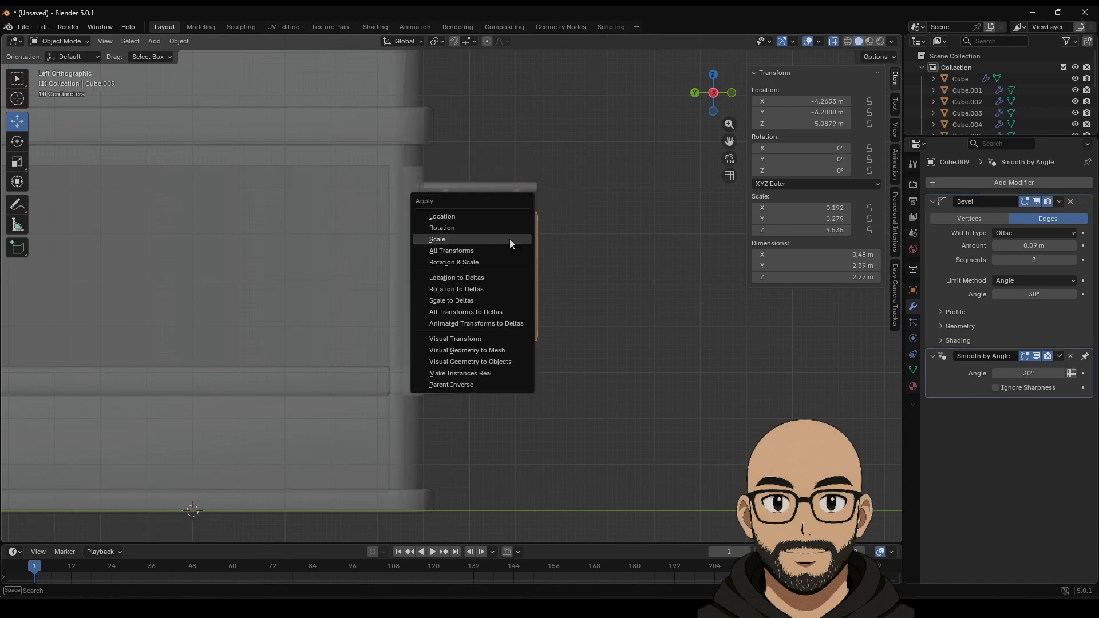
left_click(509, 239)
Align the sign panel with the bar by moving it about -0.223 m along X, and thin it to 0.714 along X.
middle_click_drag(596, 270, 465, 285)
left_click(713, 100)
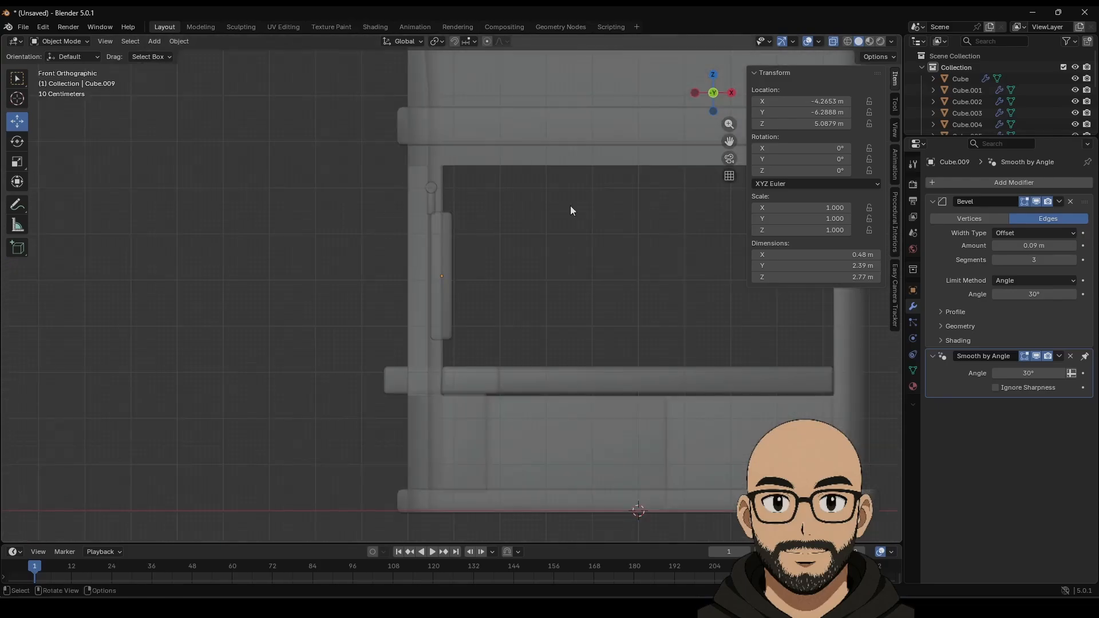
left_click(441, 263)
left_click_drag(487, 277, 454, 270)
left_click(24, 164)
middle_click_drag(454, 270, 528, 287)
Lower the sign panel's bottom face in Edit Mode so the panel is about 3 m tall.
key("Tab")
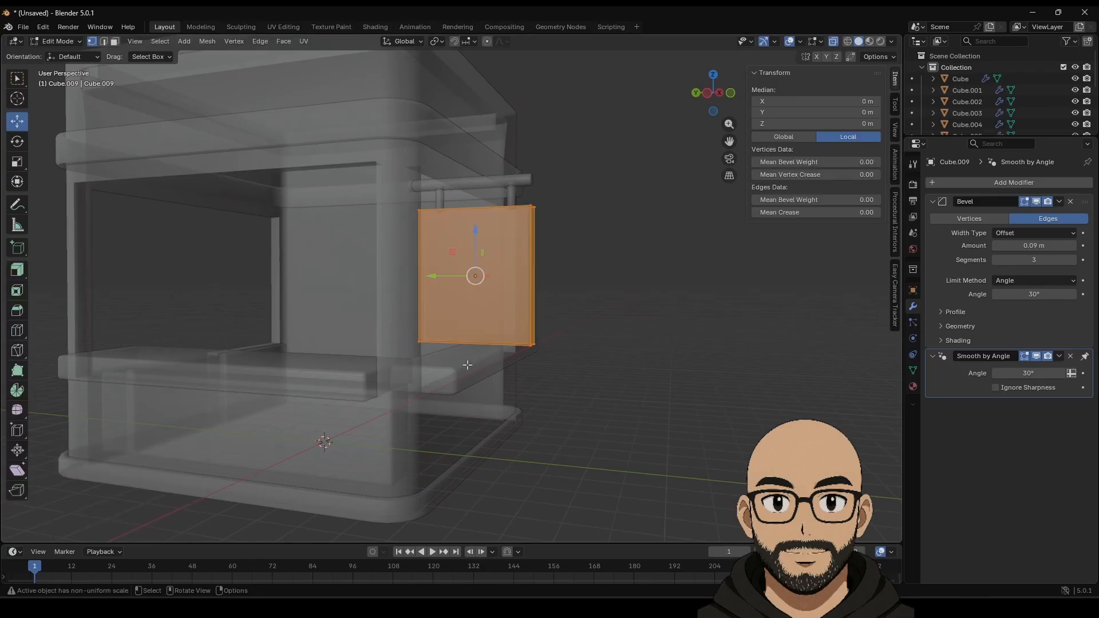
left_click(461, 341, "alt")
left_click_drag(479, 296, 479, 314)
key("Tab")
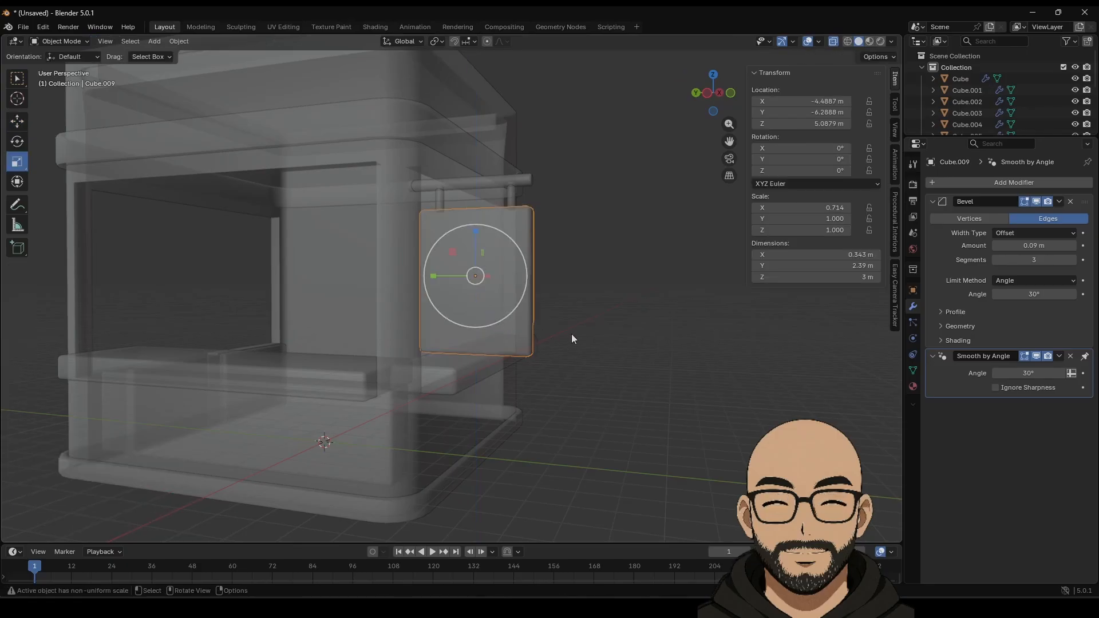
Turn off X-ray and apply the sign panel's scale.
middle_click_drag(571, 334, 613, 279)
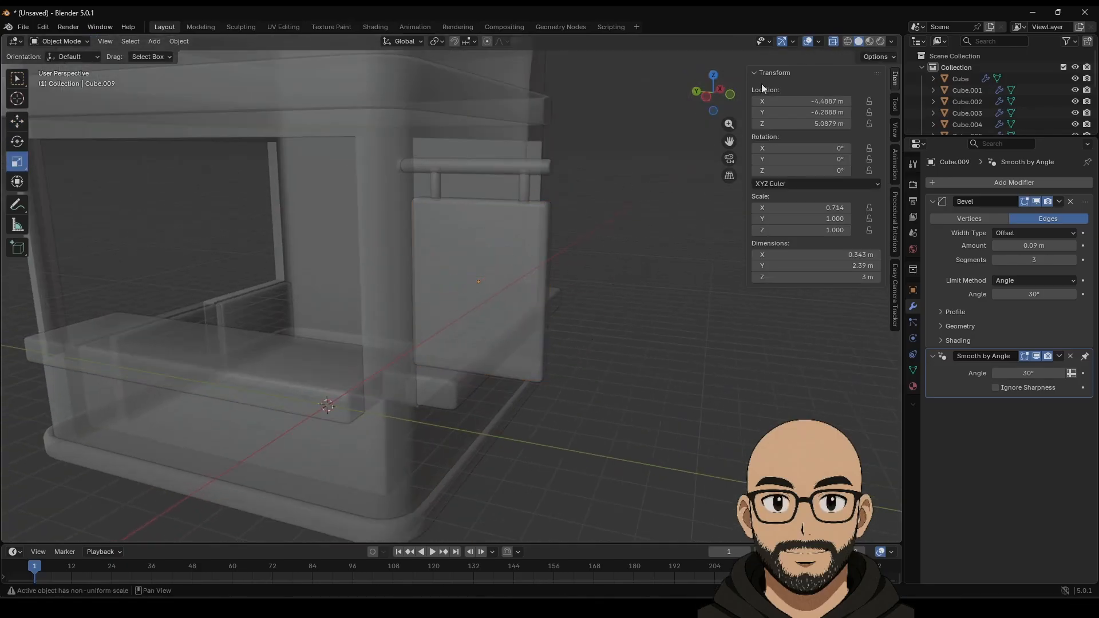
left_click(834, 42)
left_click(467, 297)
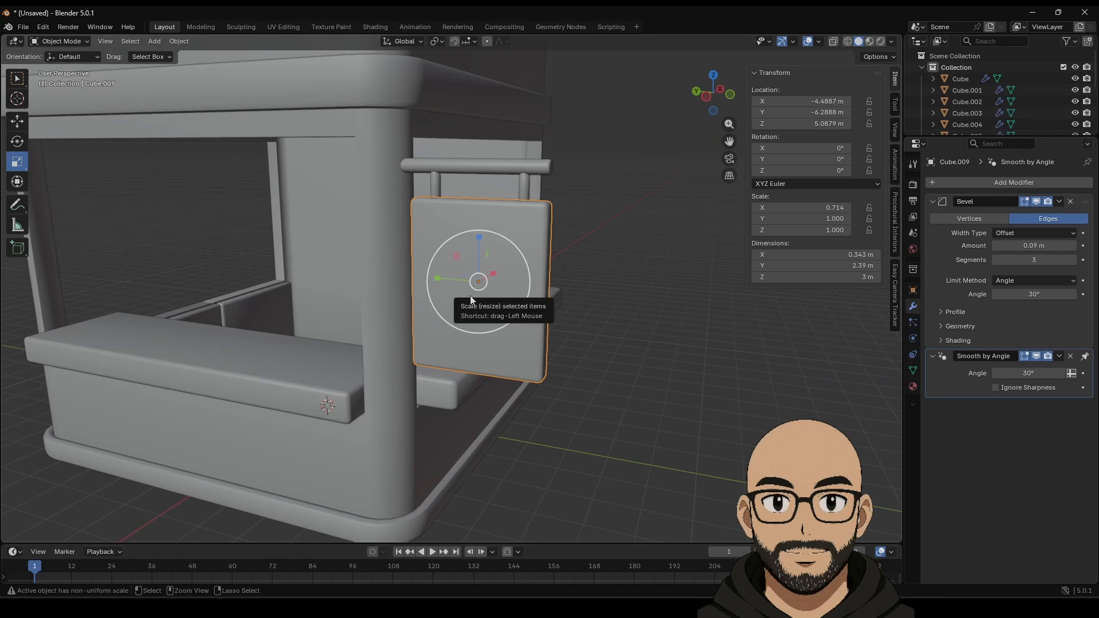
key("ctrl+a")
left_click(469, 296)
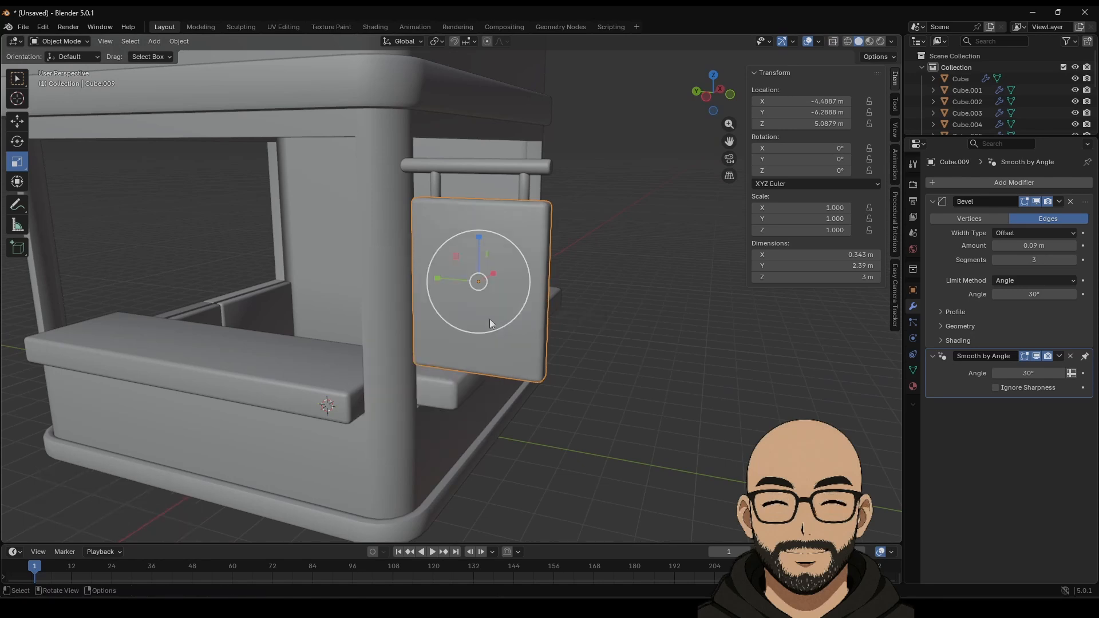
Inset the sign panel's large outward face by about 0.112 m and again by about 0.013 m.
key("Tab")
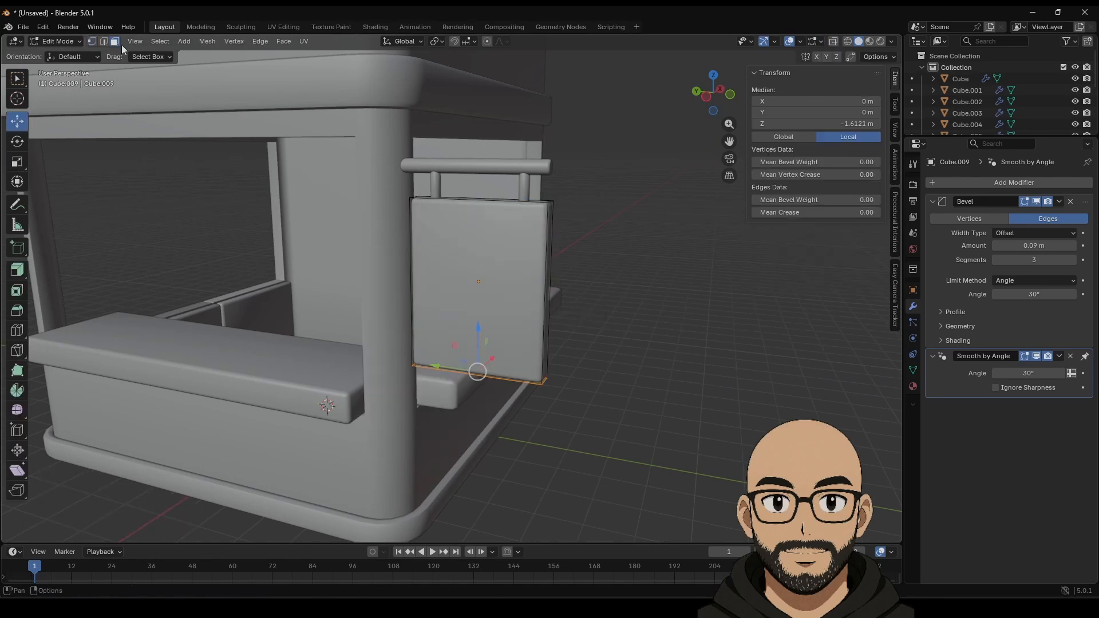
left_click(479, 301)
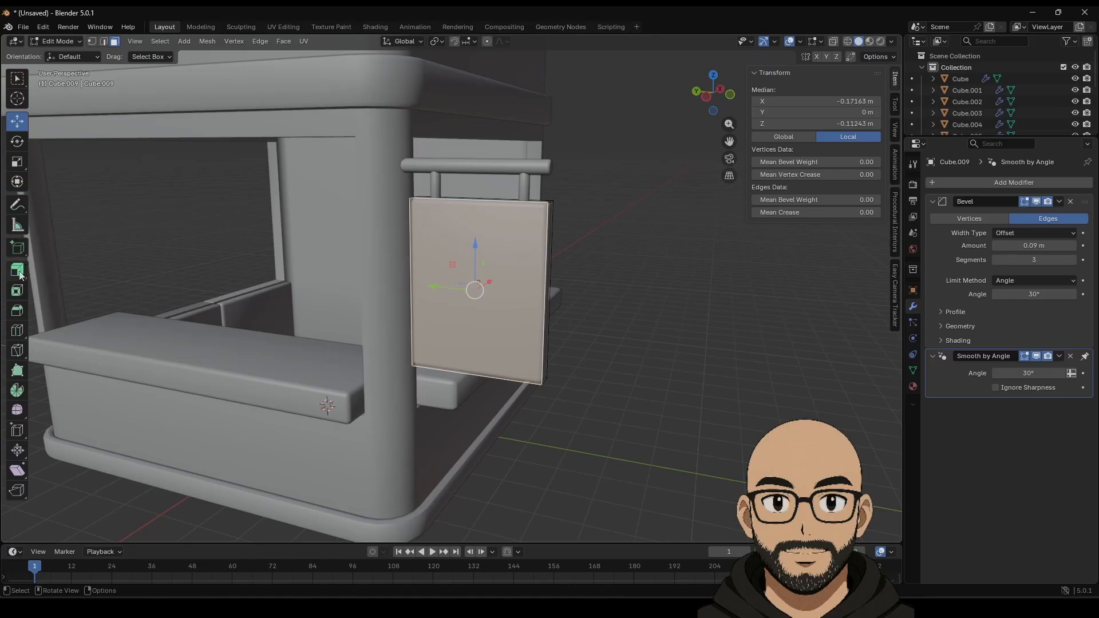
left_click(17, 290)
left_click_drag(520, 282, 490, 296)
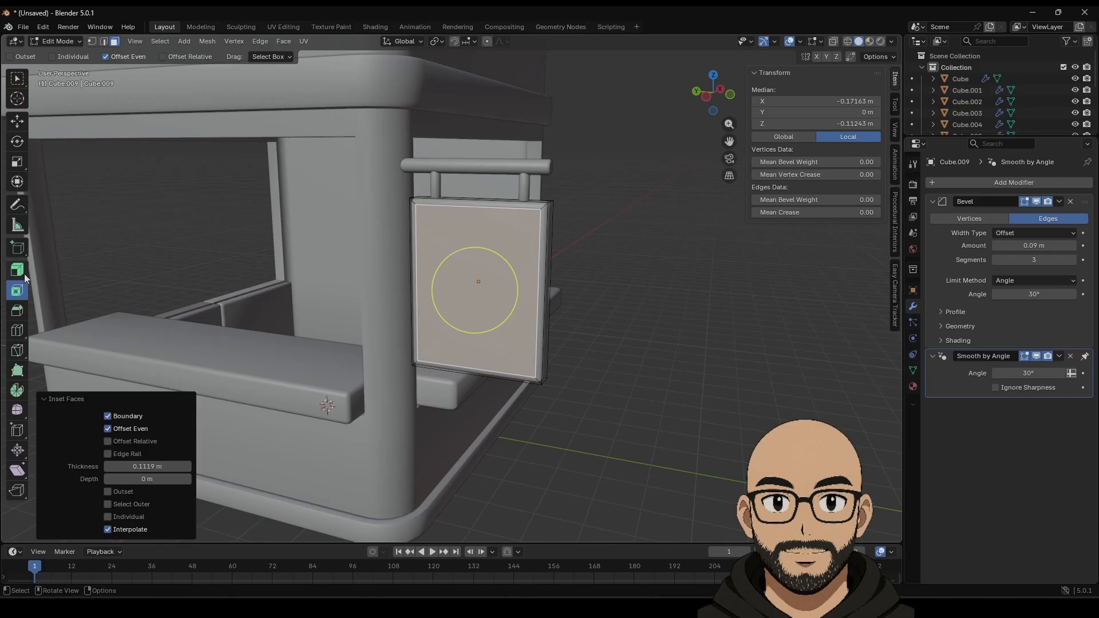
left_click_drag(503, 261, 500, 262)
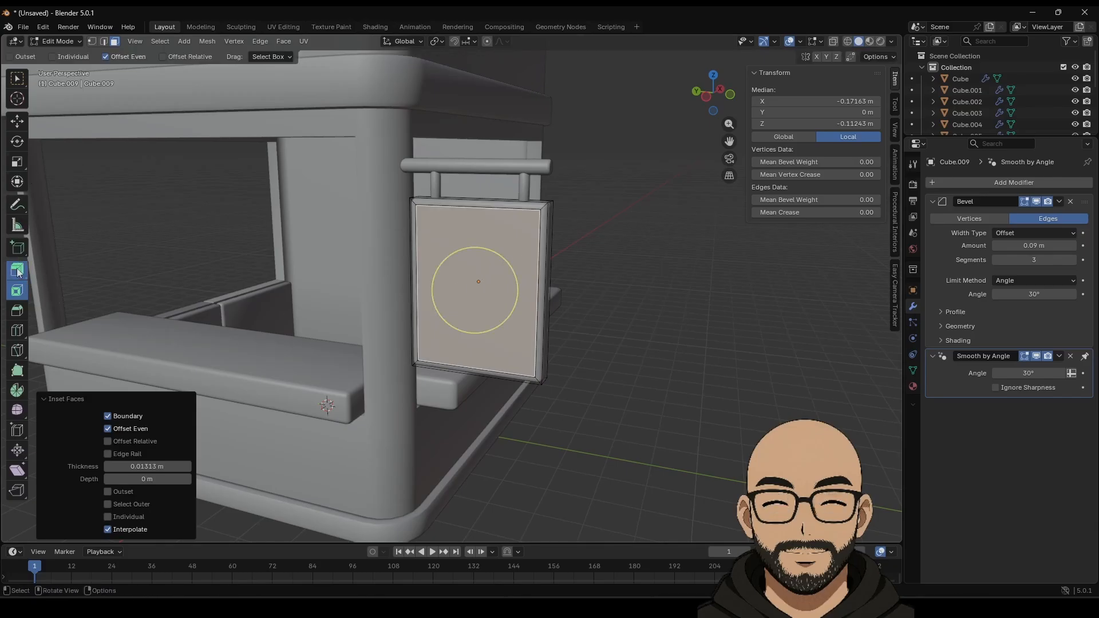
Extrude the inset face inward to form a recessed sign area with a raised frame.
left_click_drag(16, 269, 74, 276)
left_click(76, 274)
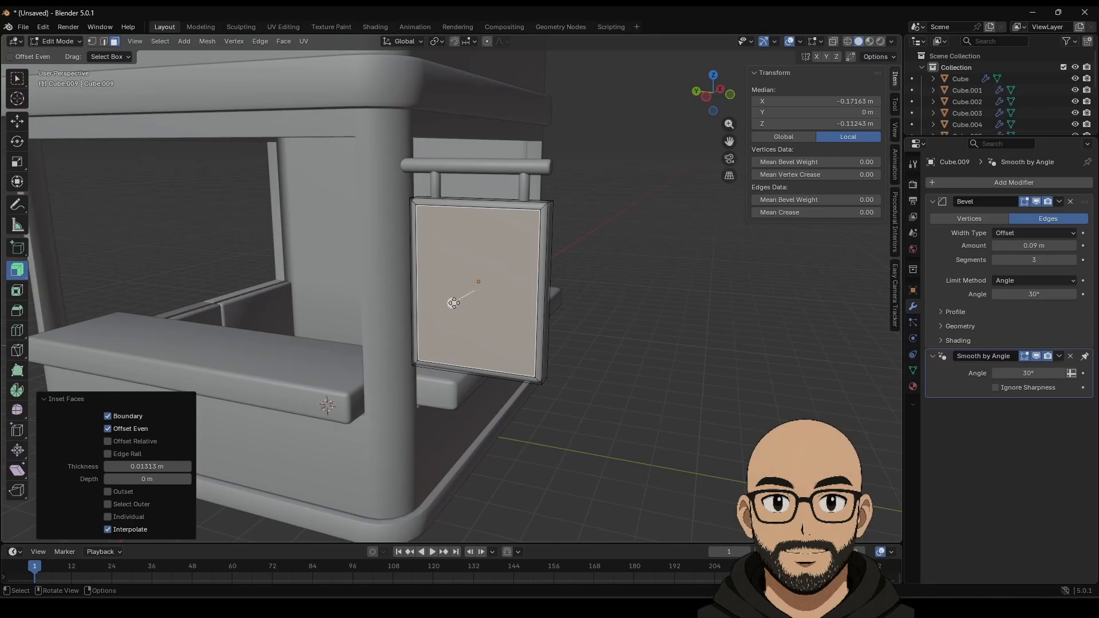
left_click_drag(454, 303, 443, 306)
key("Tab")
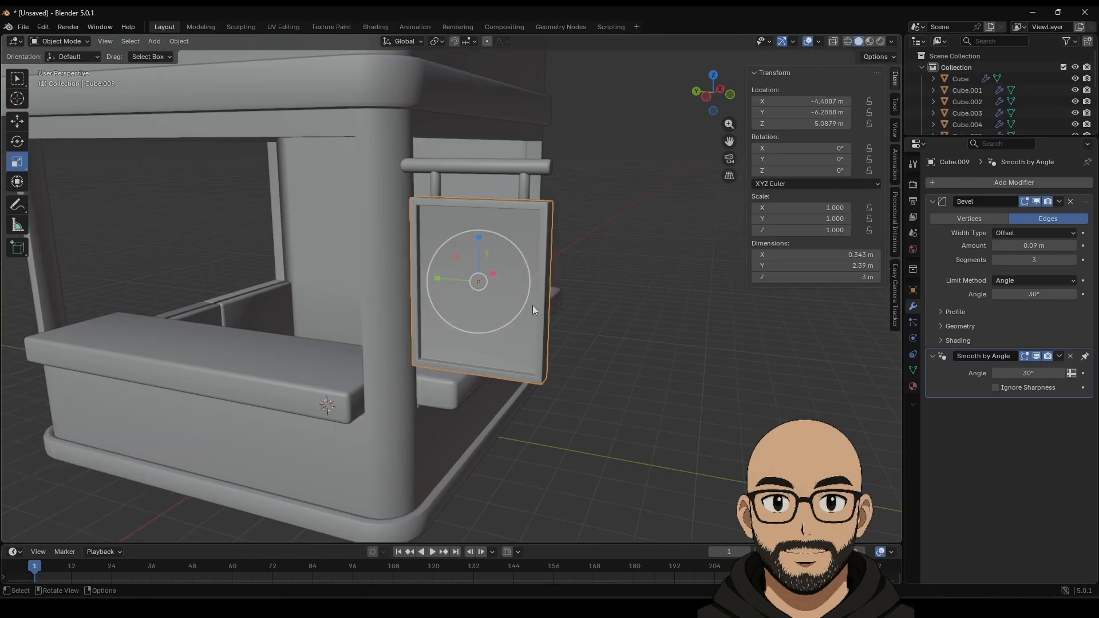
Select the face loop forming the inner side walls of the sign panel's recess in Edit Mode.
left_click(616, 301)
middle_click_drag(616, 302, 412, 389)
key("Tab")
left_click(407, 394)
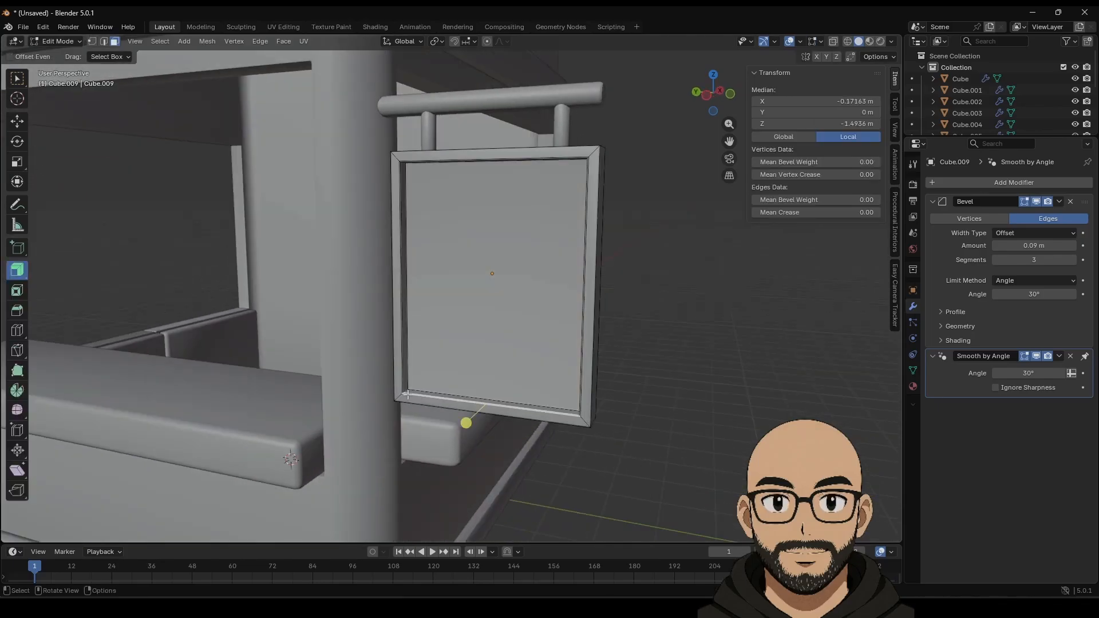
scroll(322, 324, "up", 4)
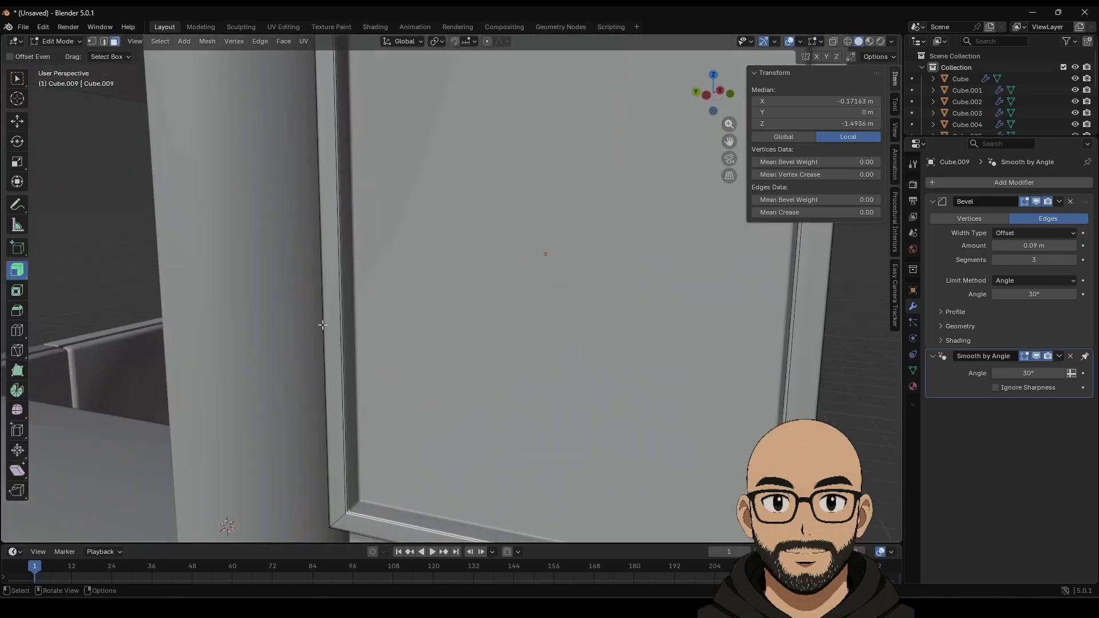
left_click(17, 121)
left_click(367, 513)
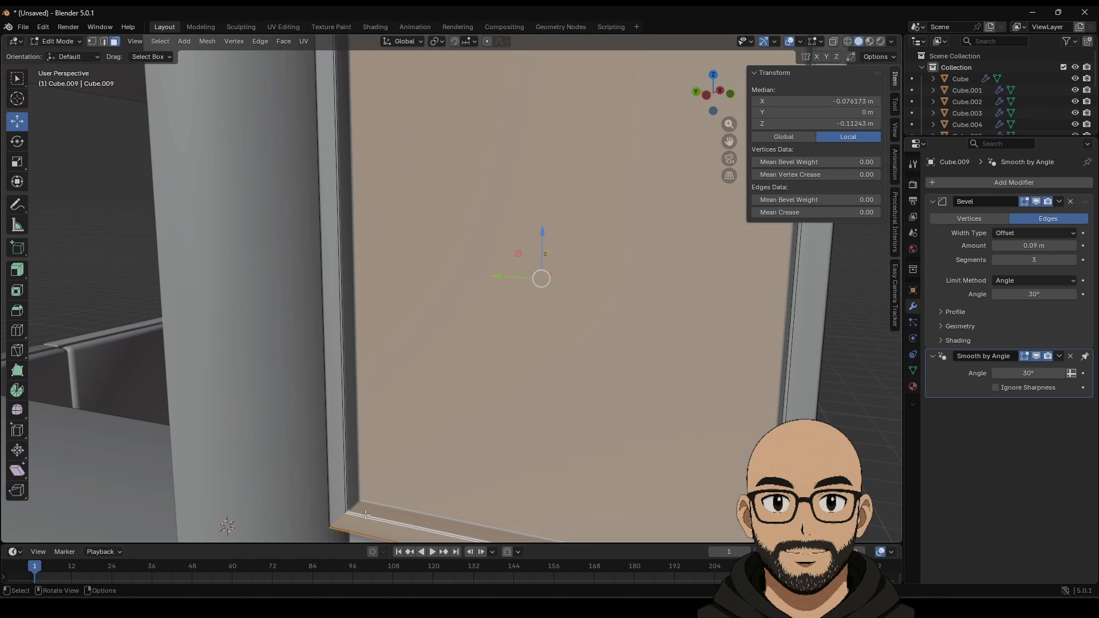
left_click(365, 514)
left_click(361, 515, "alt")
left_click(346, 504)
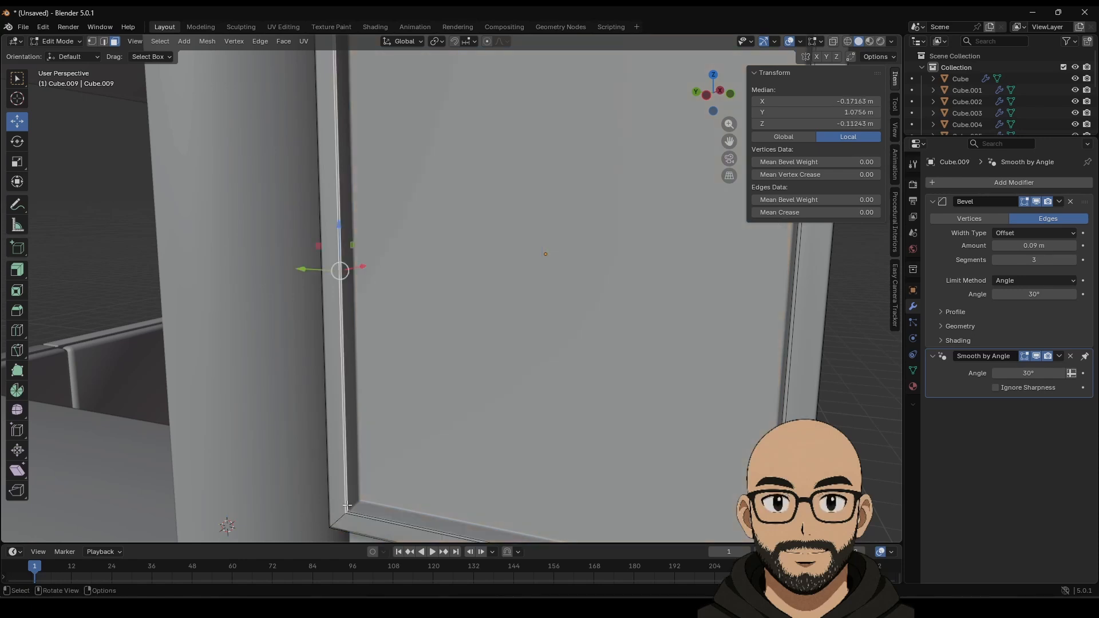
left_click(347, 502)
left_click(351, 511, "alt")
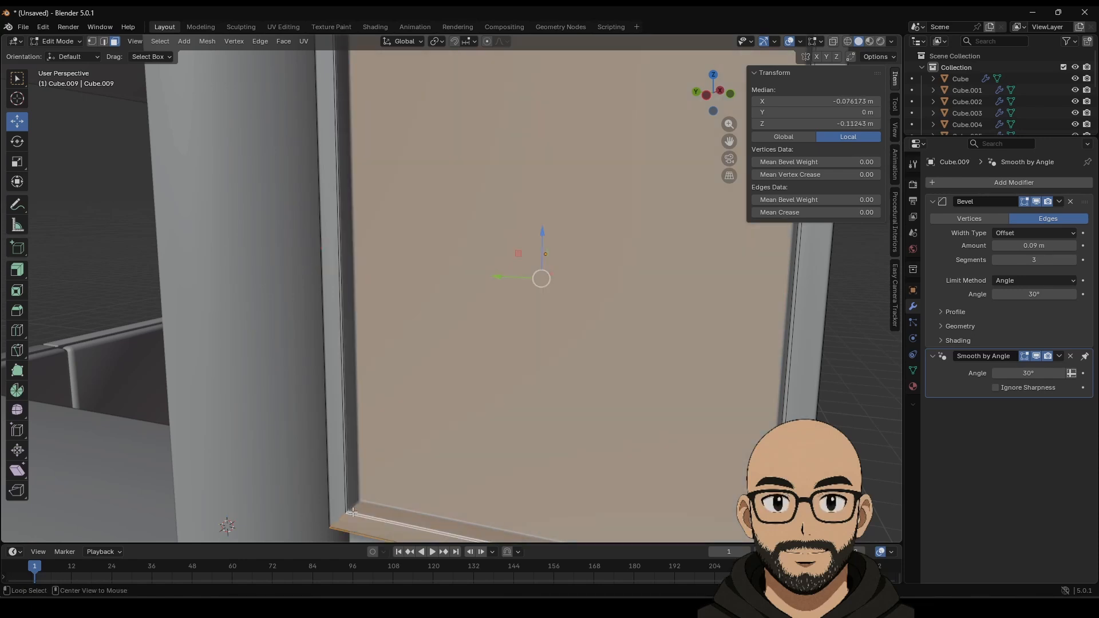
left_click(348, 508)
left_click(352, 512, "alt")
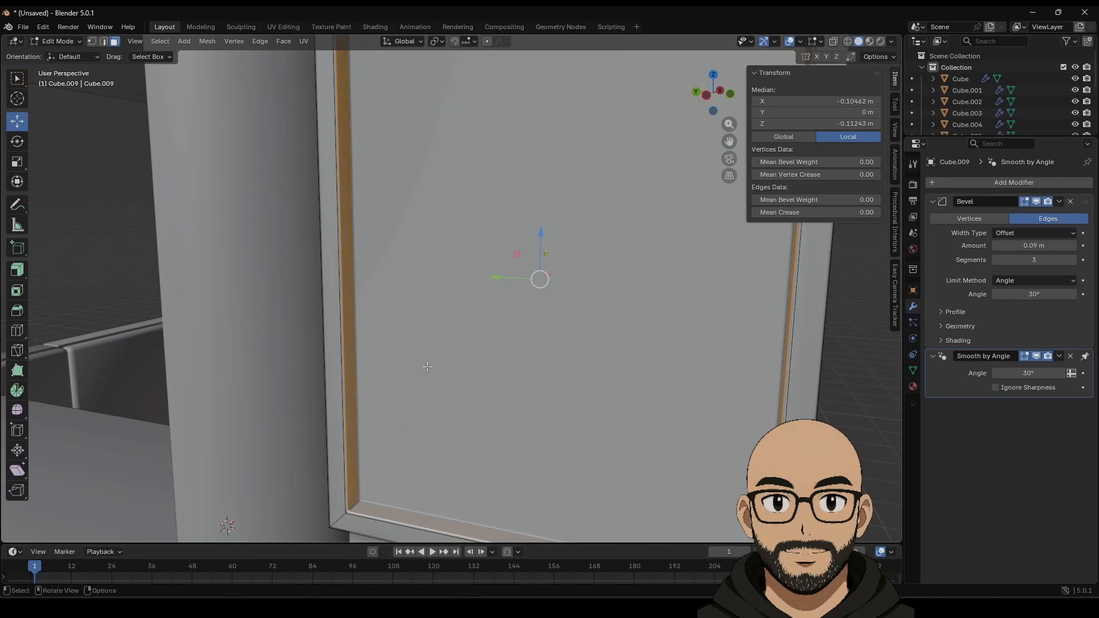
Move the recessed inner faces of the hanging sign about 0.08 m along the X axis.
scroll(427, 366, "down", 5)
middle_click_drag(427, 366, 475, 297)
key("g")
key("x")
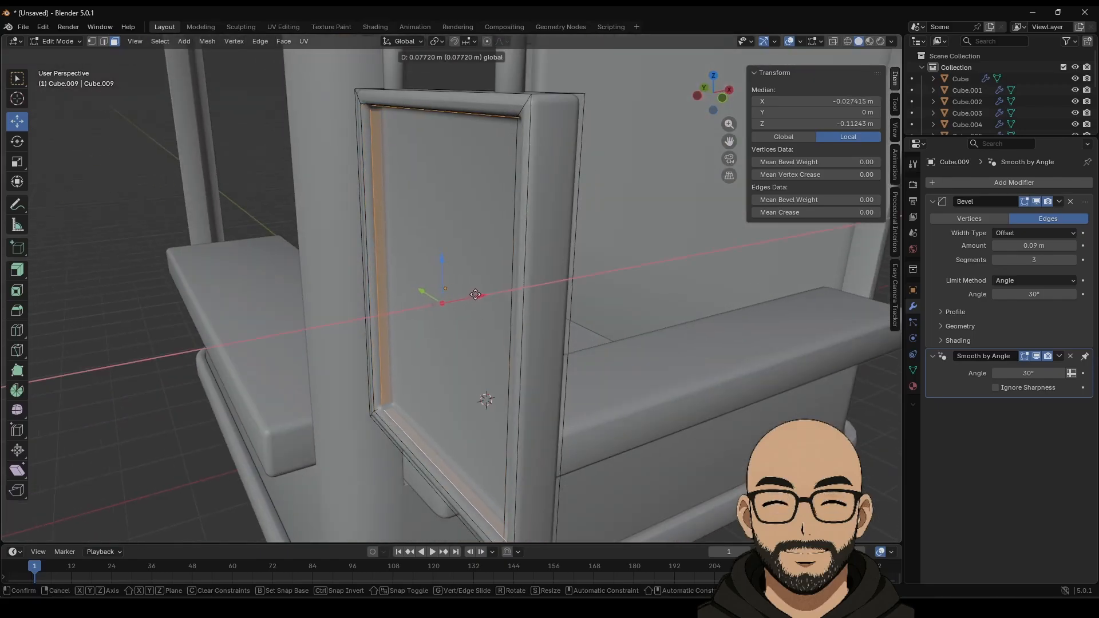
middle_click_drag(420, 296, 430, 373)
left_click(388, 100)
left_click(601, 127, "shift")
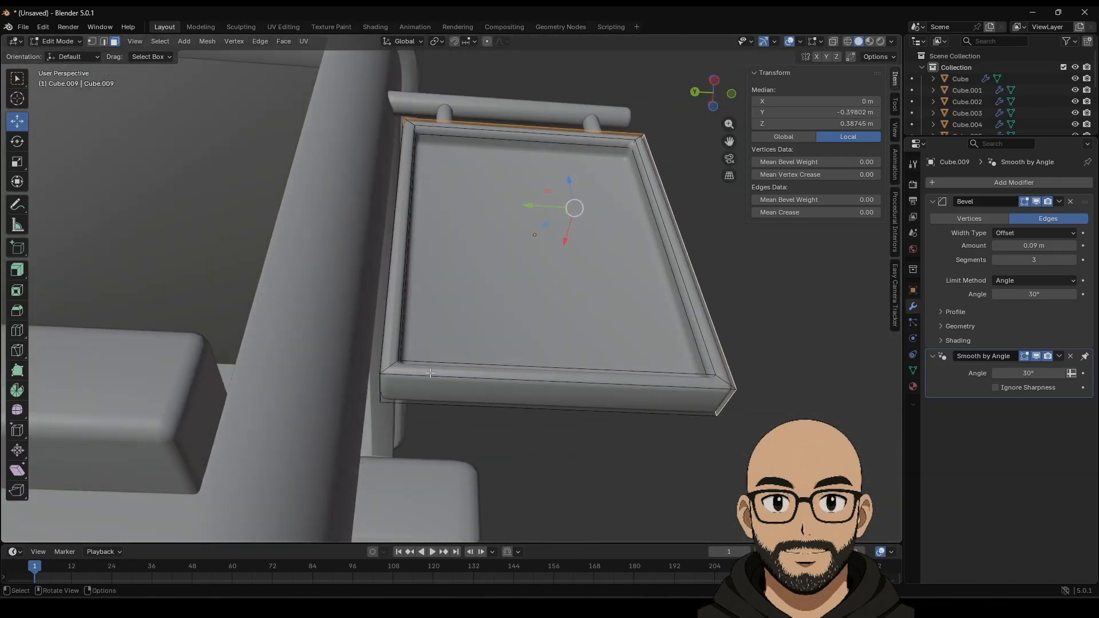
left_click(379, 392)
left_click(738, 450)
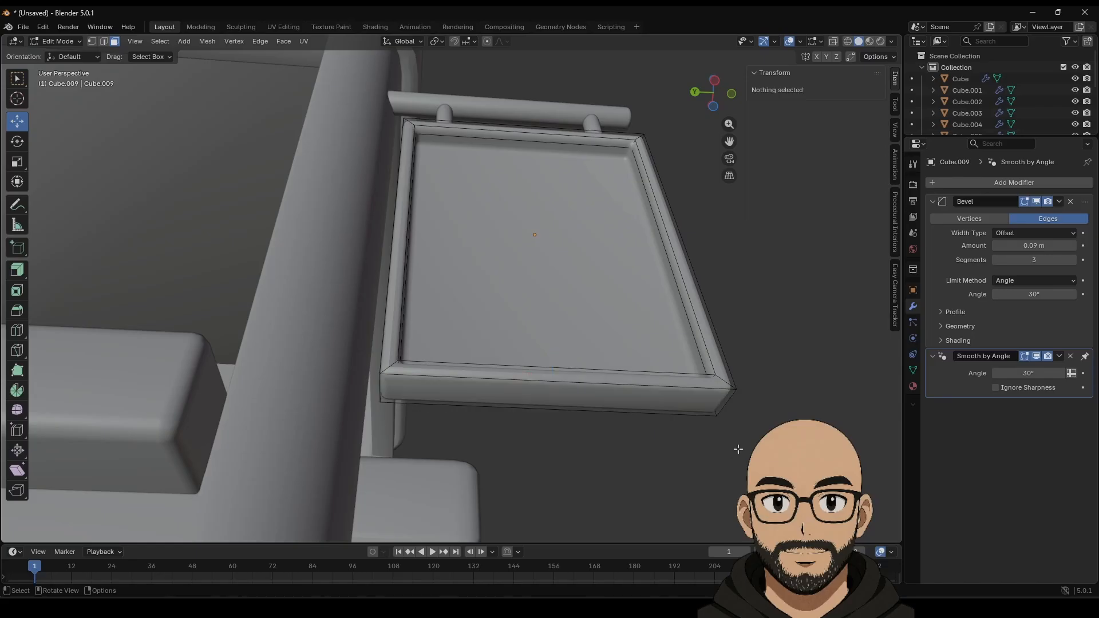
Select the four outer corner edges running through the depth of the hanging sign's frame.
left_click(725, 406)
left_click(728, 410)
left_click(727, 407)
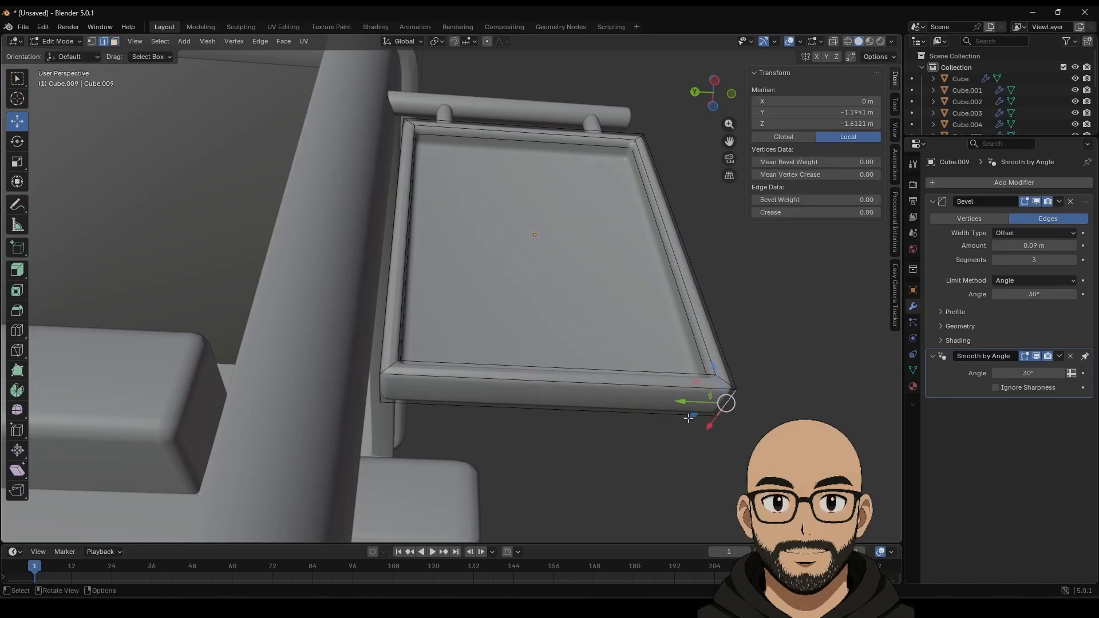
left_click(392, 395, "shift")
middle_click_drag(392, 395, 528, 388)
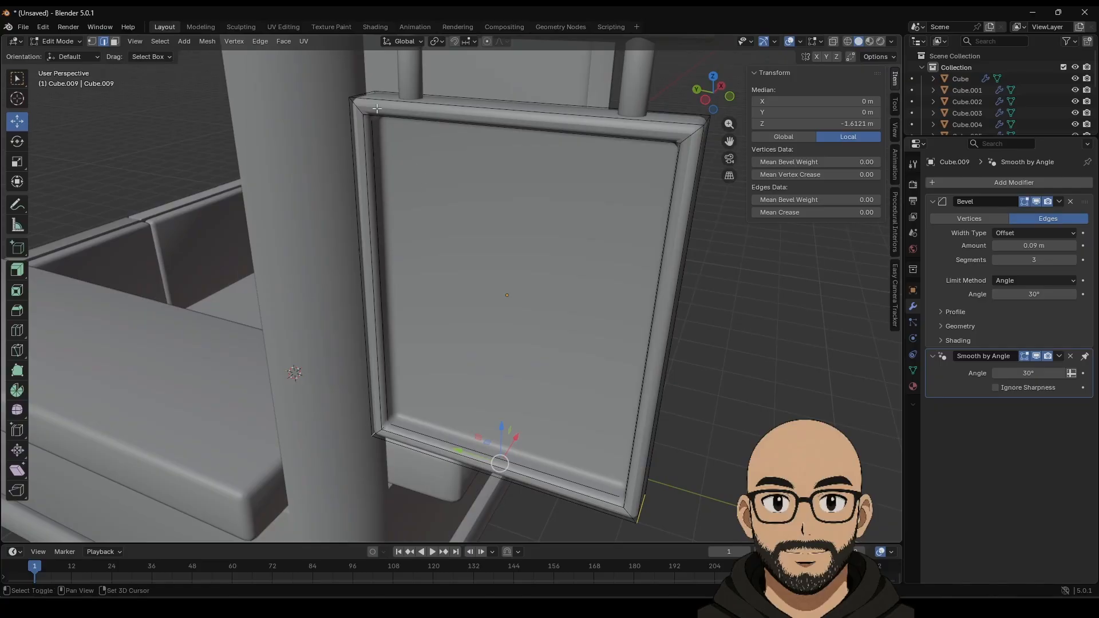
left_click(704, 122, "shift")
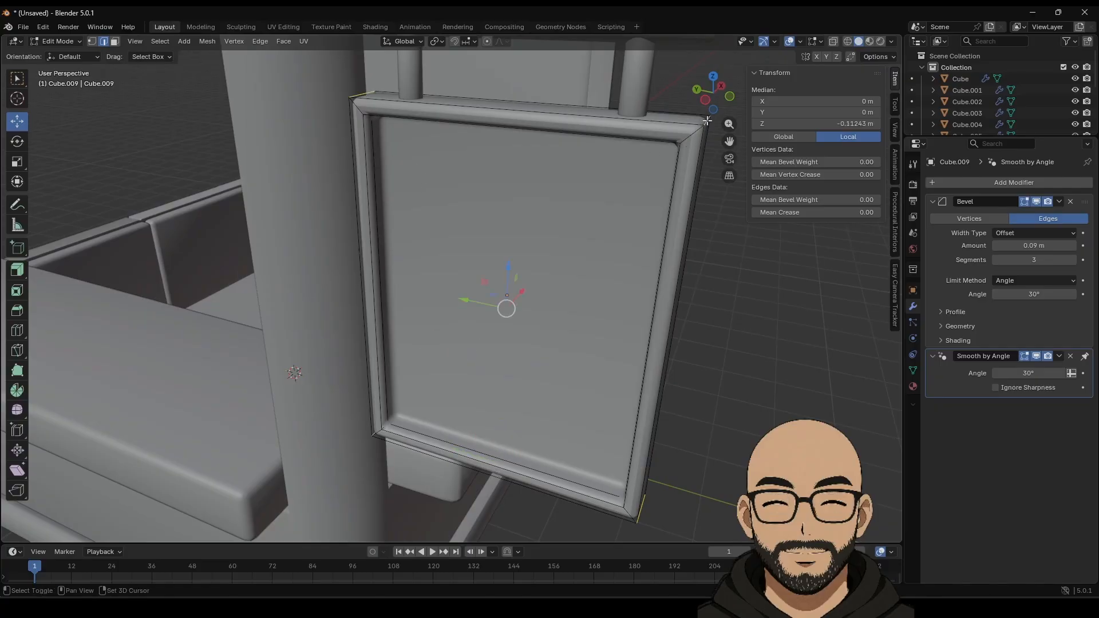
Try a bevel about 0.1 m wide on the four outer corner edges, adjusting its segments and width.
key("ctrl+e")
left_click(663, 149)
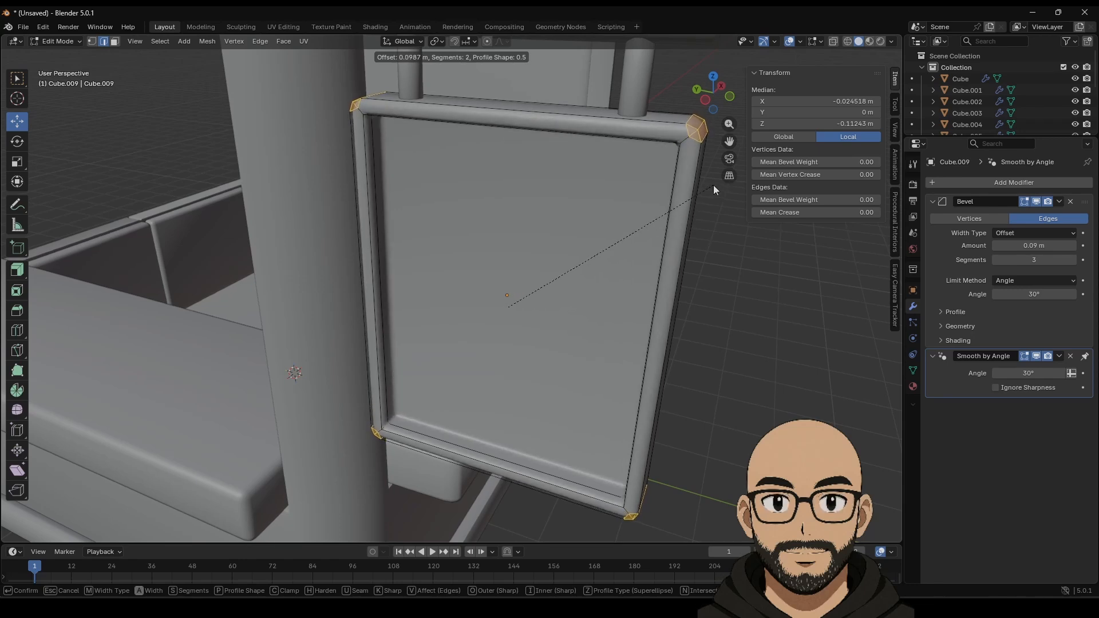
left_click(713, 184)
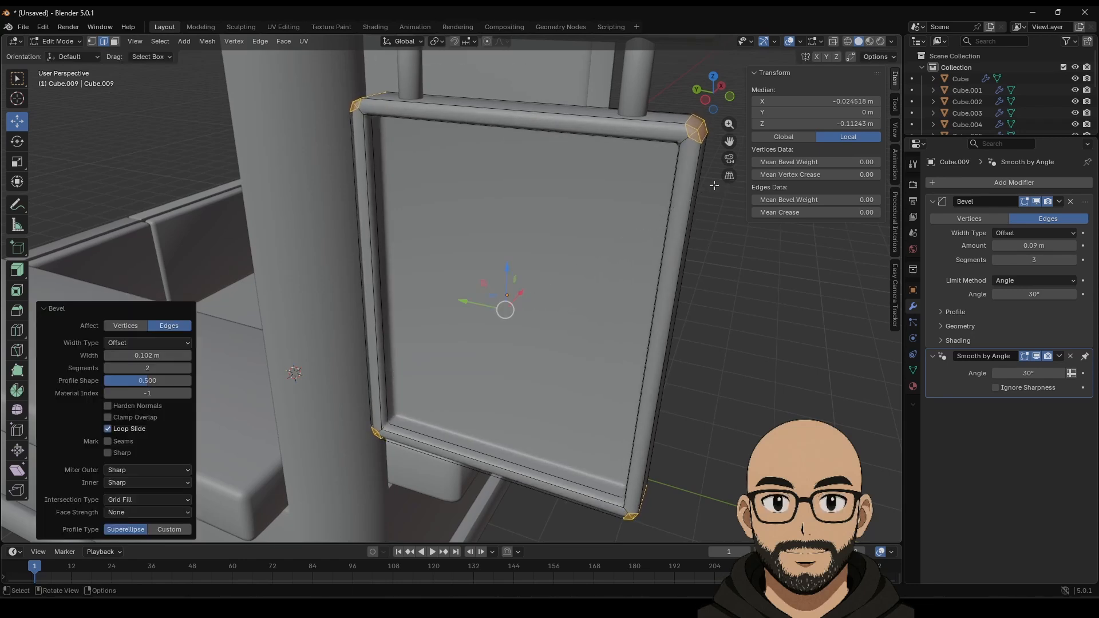
left_click(188, 368)
mouse_move(150, 356)
left_mouse_down()
mouse_move(176, 356)
mouse_move(161, 356)
left_mouse_up()
key("ctrl+z")
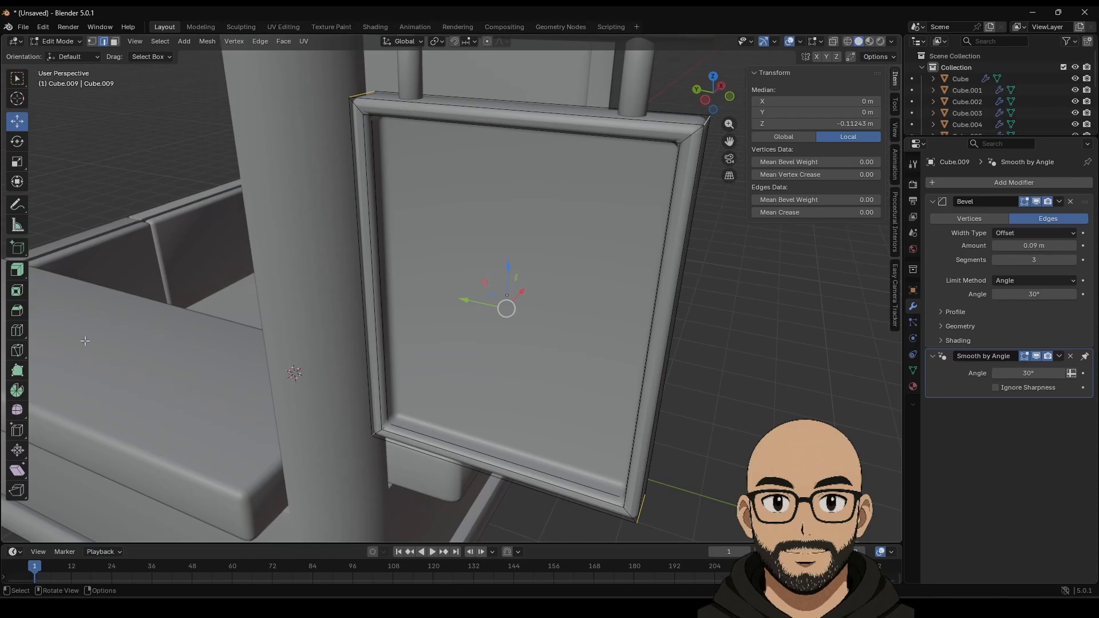
Bevel the sign frame's four outer corner edges about 0.16 m with 4 segments.
key("ctrl+e")
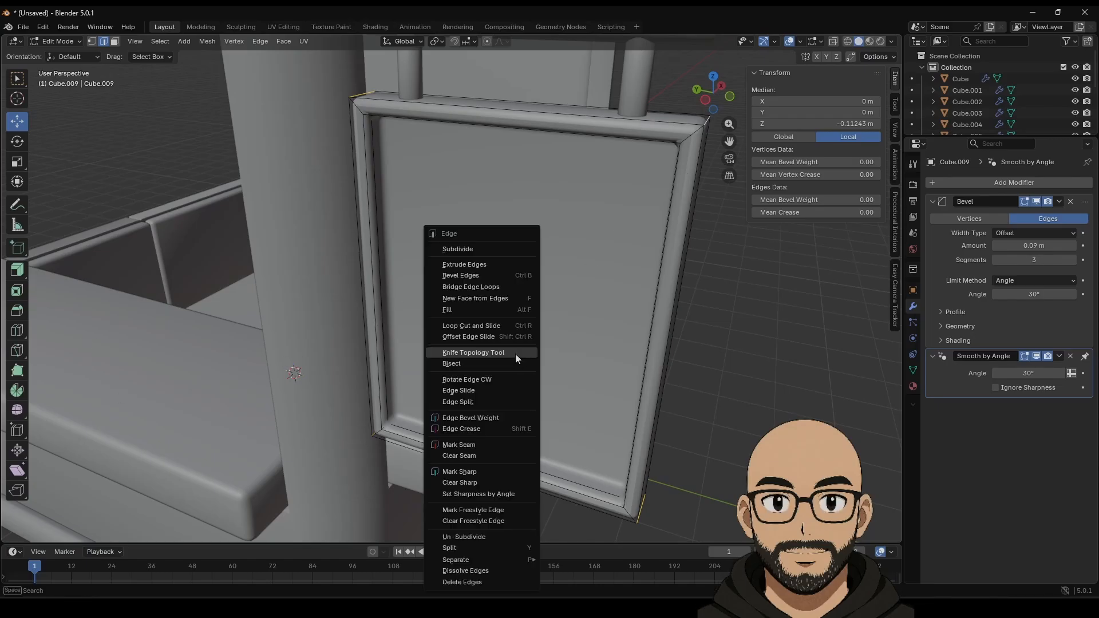
left_click(473, 276)
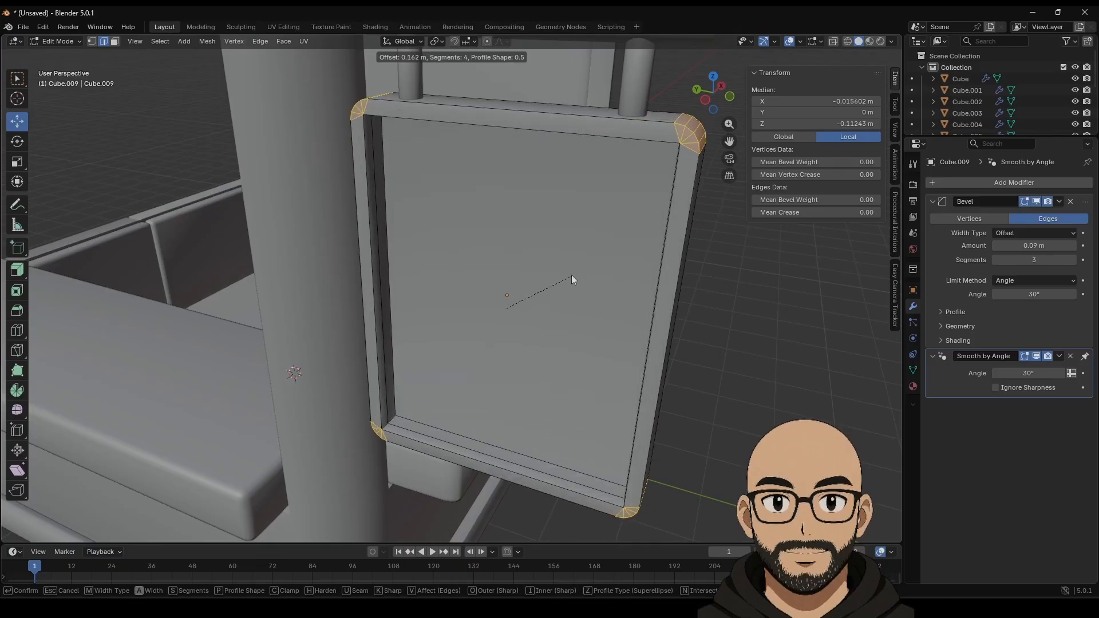
left_click(571, 276)
key("Tab")
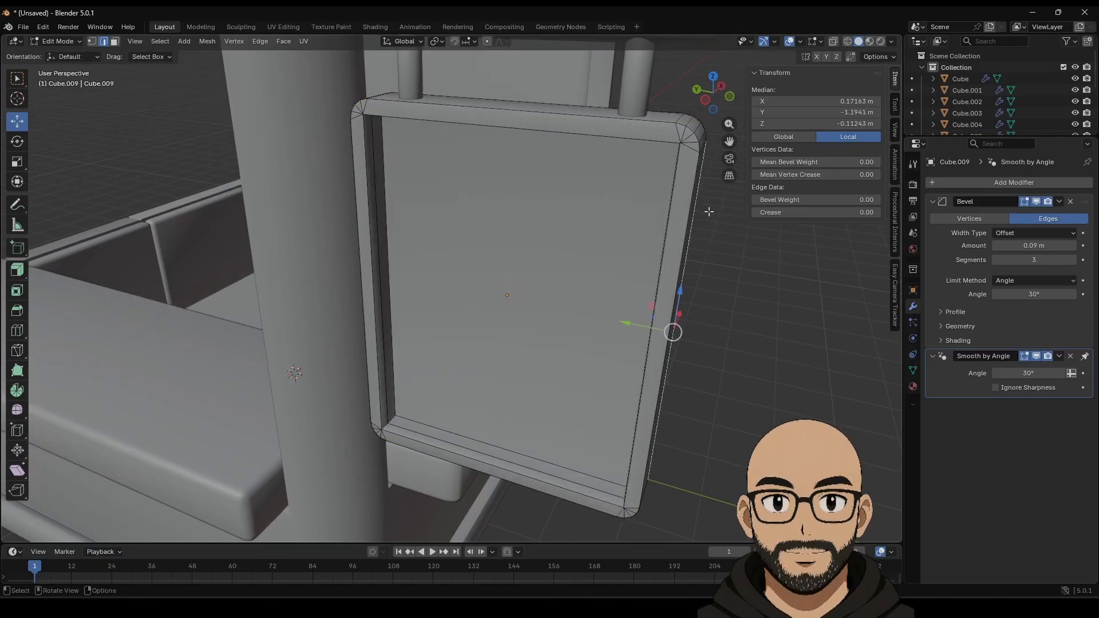
key("Tab")
Bevel the front and back outer edge loops of the sign frame about 0.053 m wide with 2 segments.
left_click(690, 133)
left_click(695, 138, "alt")
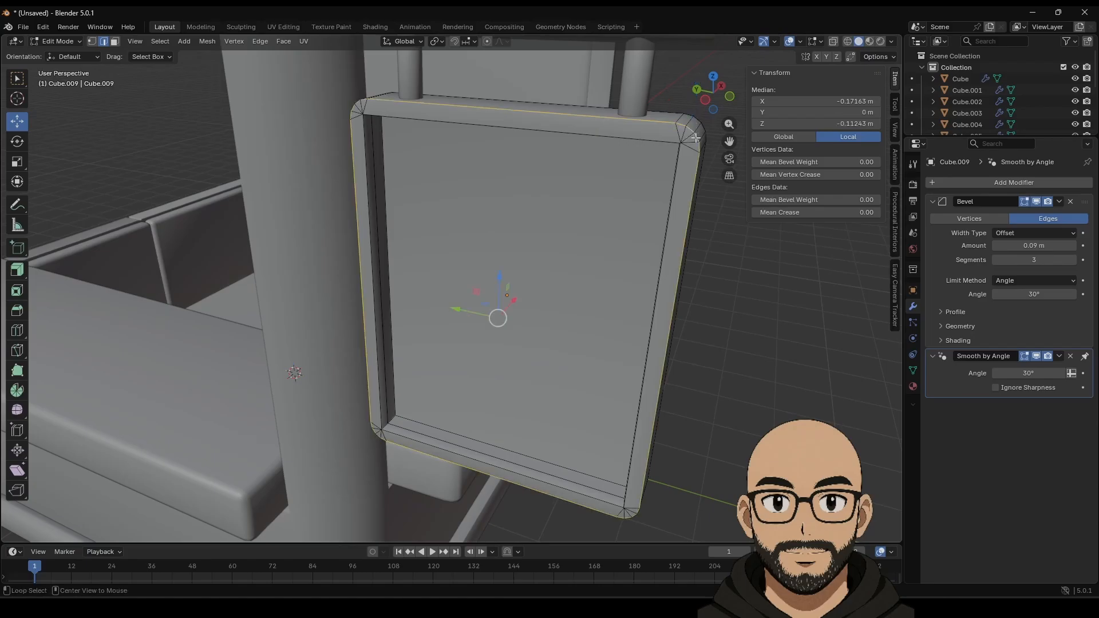
right_click(696, 120)
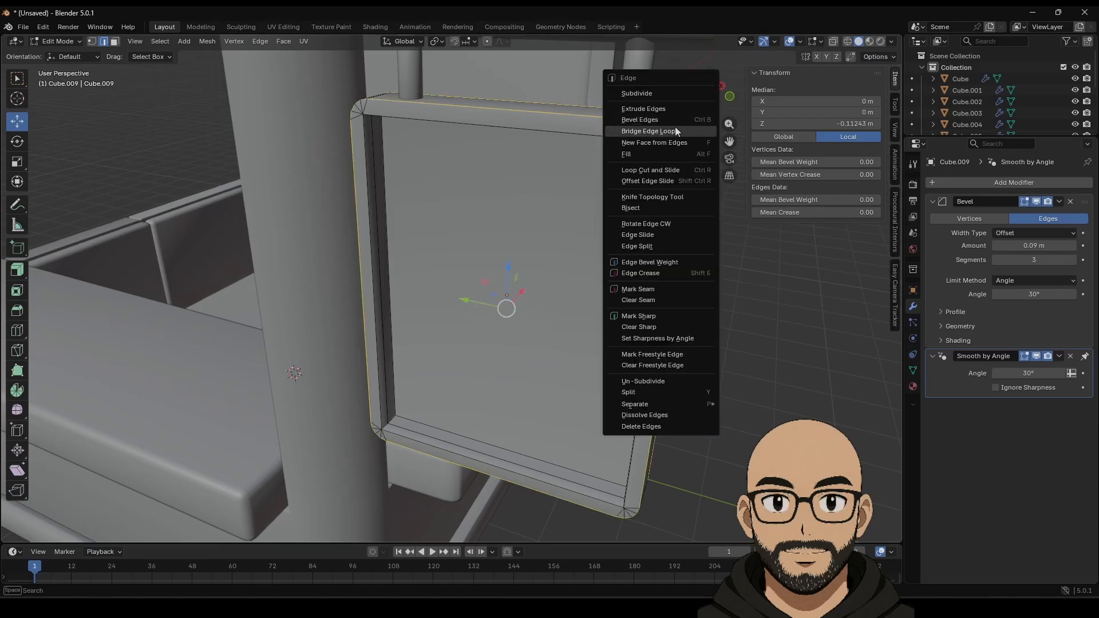
left_click(675, 126)
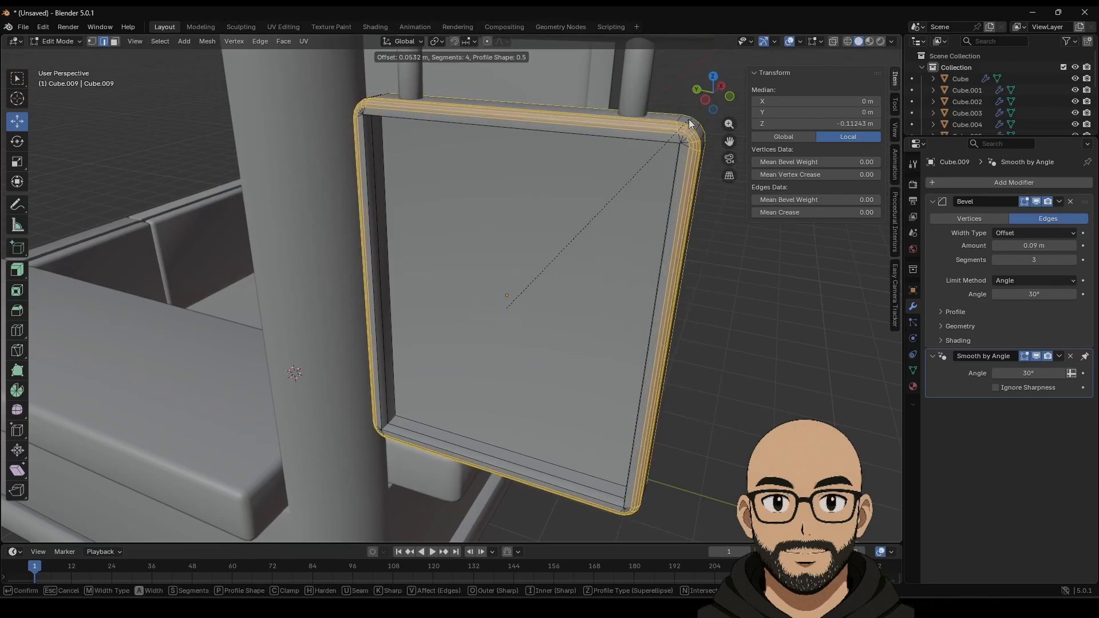
left_click(690, 124)
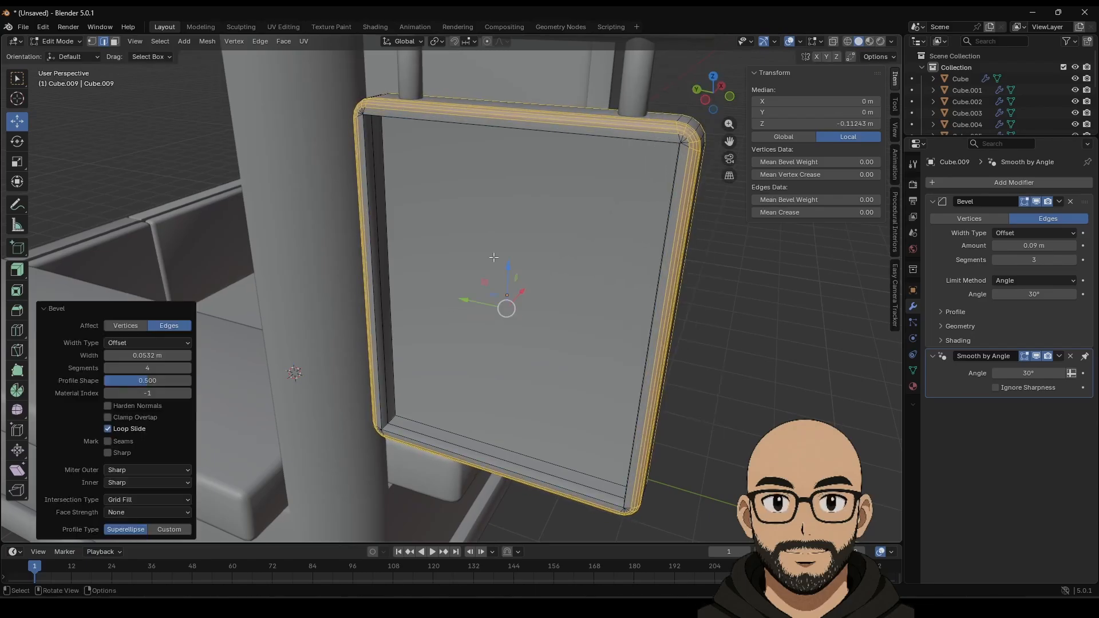
left_click(107, 369)
left_click(107, 369)
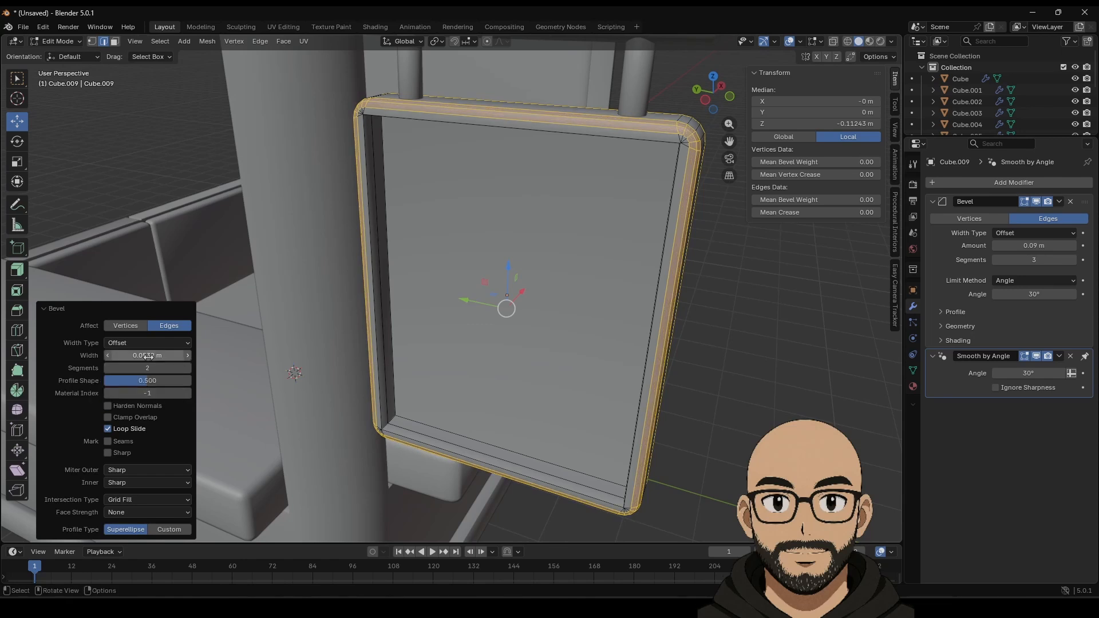
left_click_drag(148, 355, 147, 356)
key("Tab")
Try to bevel the front inner edge loop of the sign frame with 2 segments.
middle_click_drag(712, 406, 533, 326)
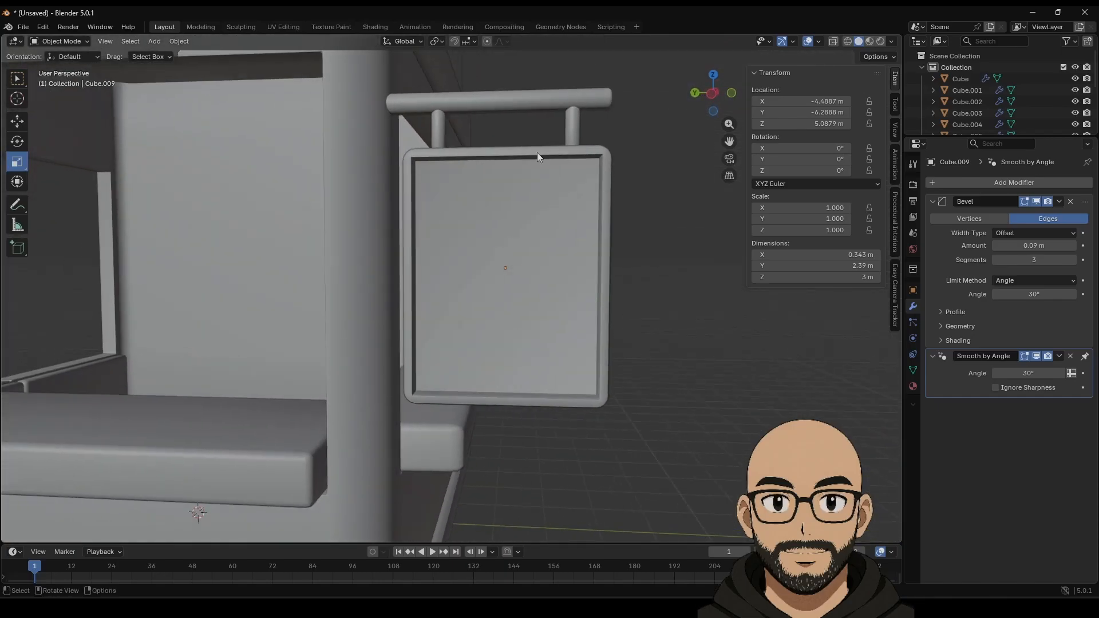
middle_click_drag(451, 404, 419, 394)
left_click(422, 403)
key("Tab")
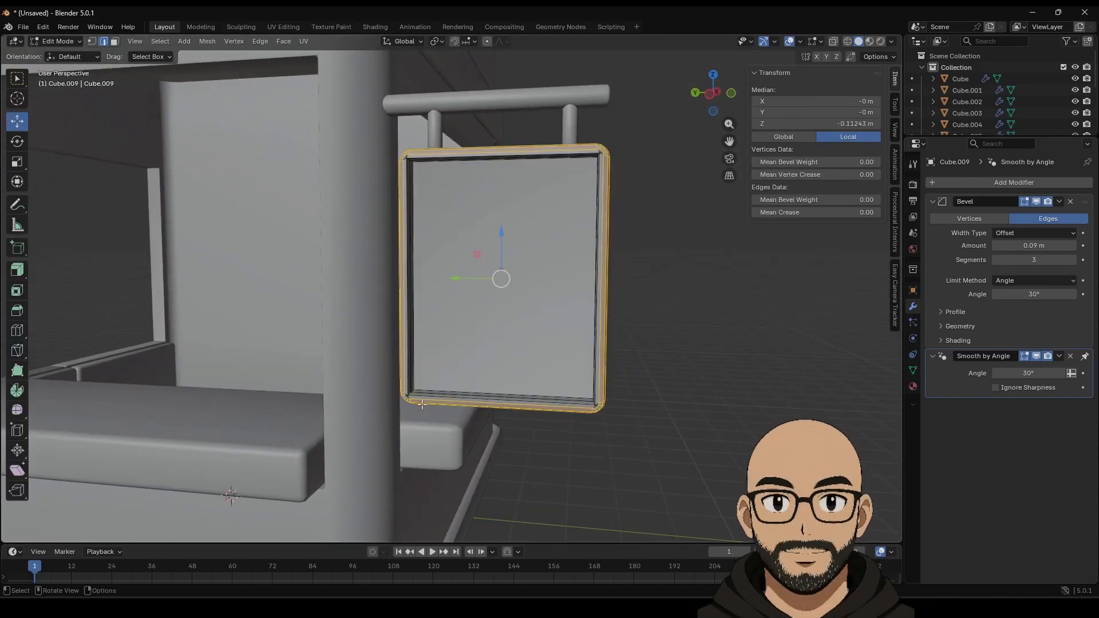
left_click(419, 394)
left_click(421, 394, "alt")
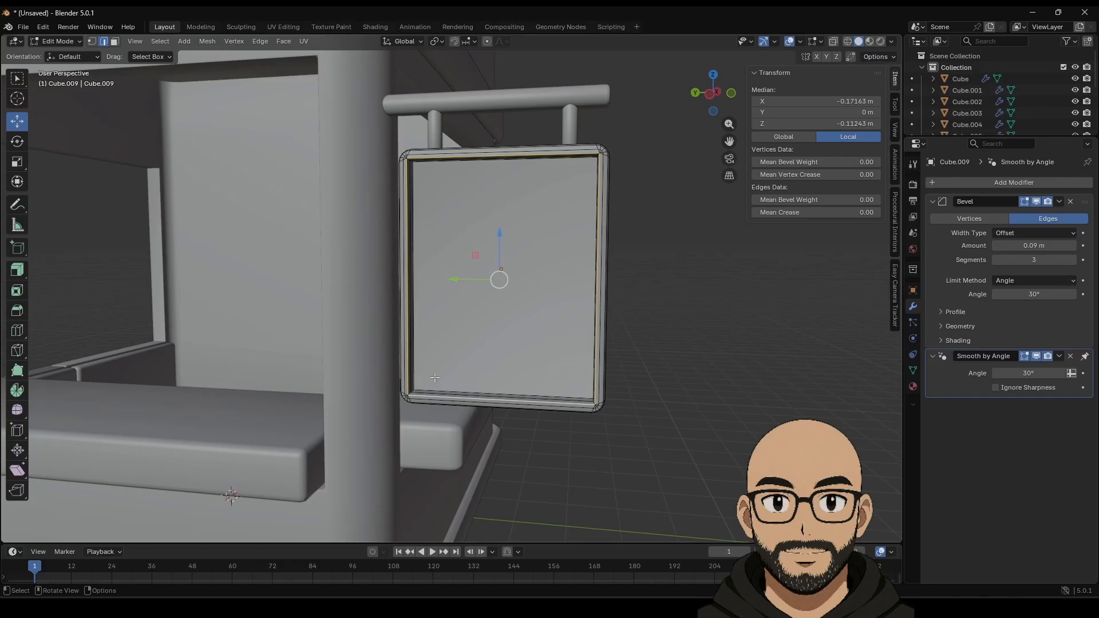
scroll(437, 395, "up", 2)
right_click(385, 225)
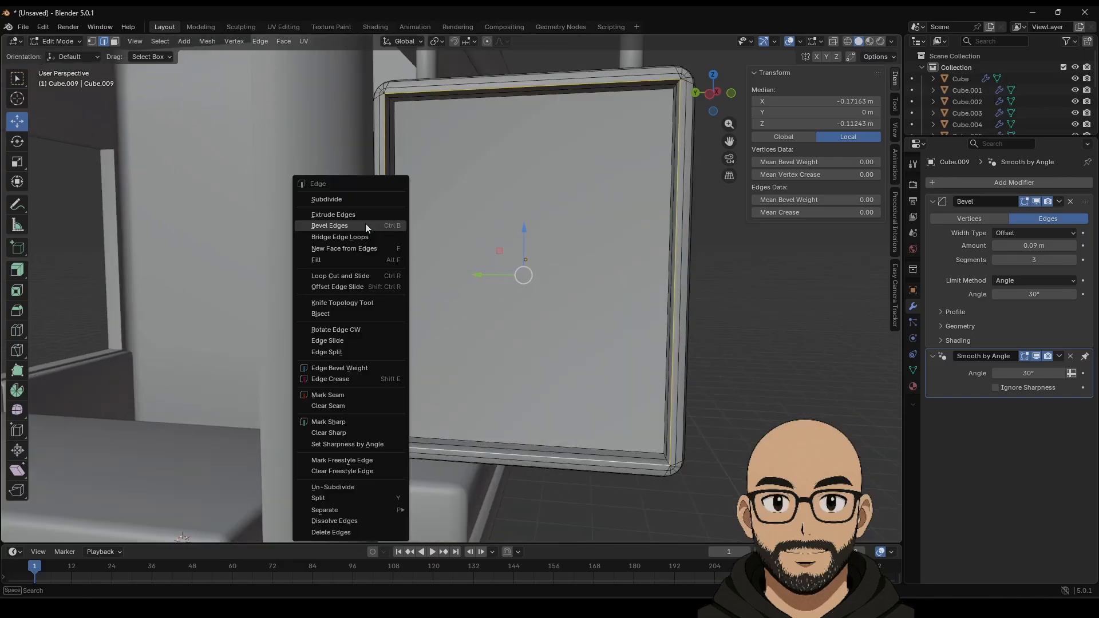
left_click(365, 223)
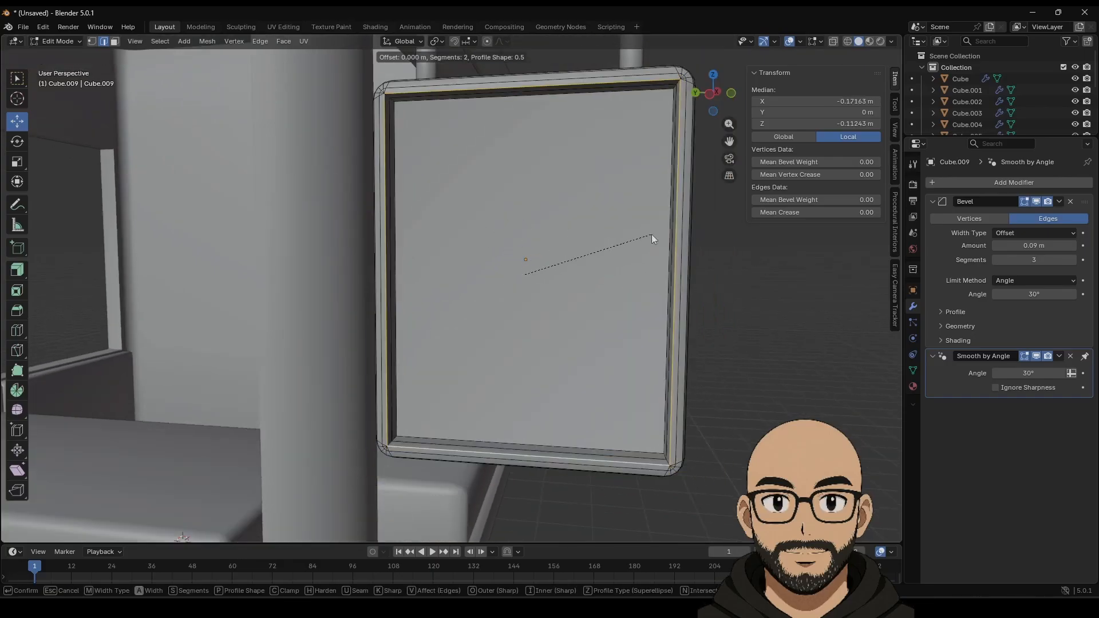
left_click(695, 234)
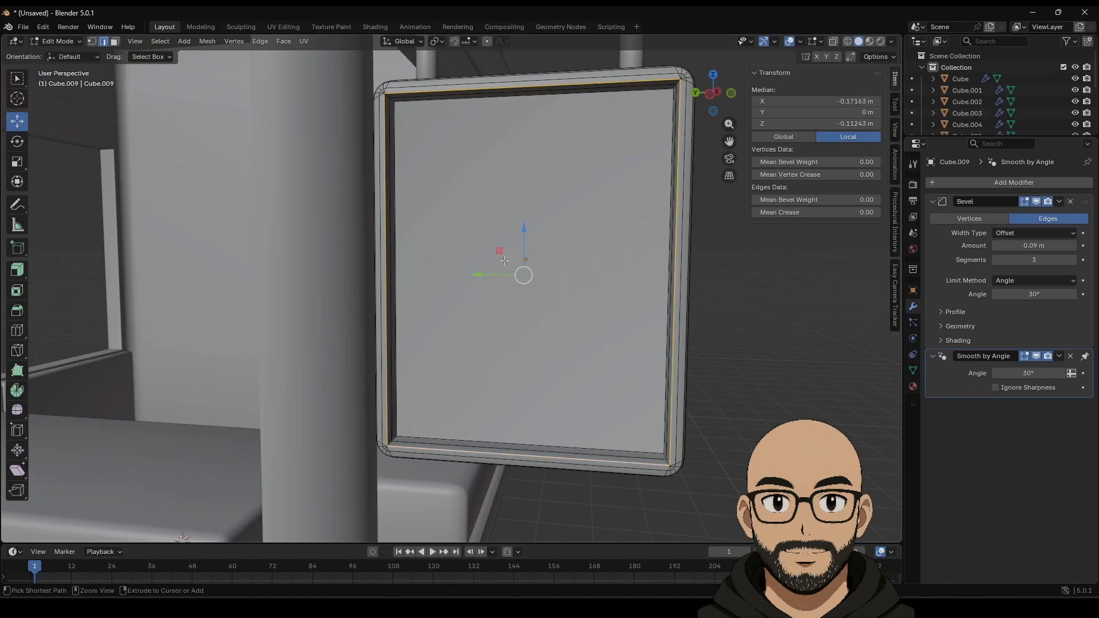
Merge the overlapping vertices at the upper-left inner corner of the frame's front at their center.
left_click(713, 304)
middle_click_drag(442, 171, 498, 280, "shift")
scroll(486, 280, "up", 2)
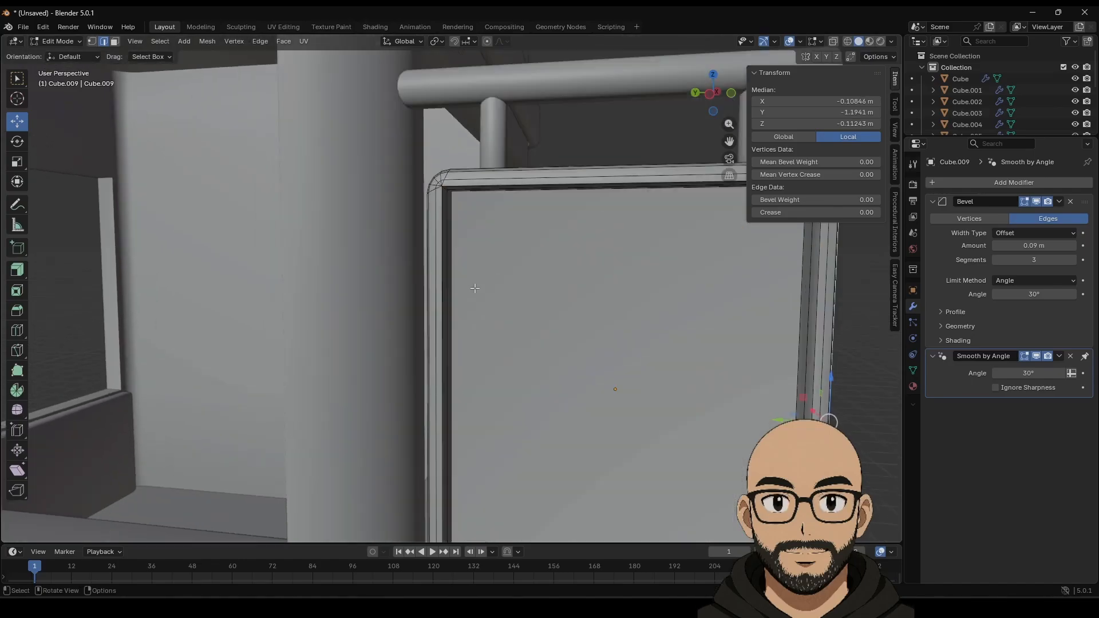
left_click(91, 43)
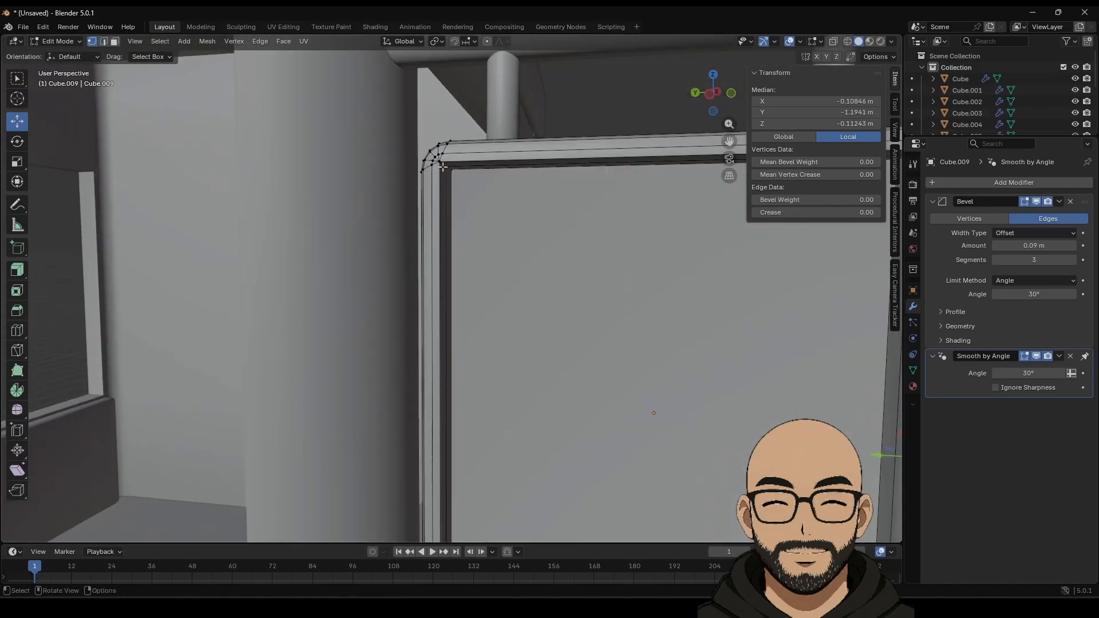
scroll(435, 193, "up", 4)
middle_click_drag(441, 122, 532, 320, "shift")
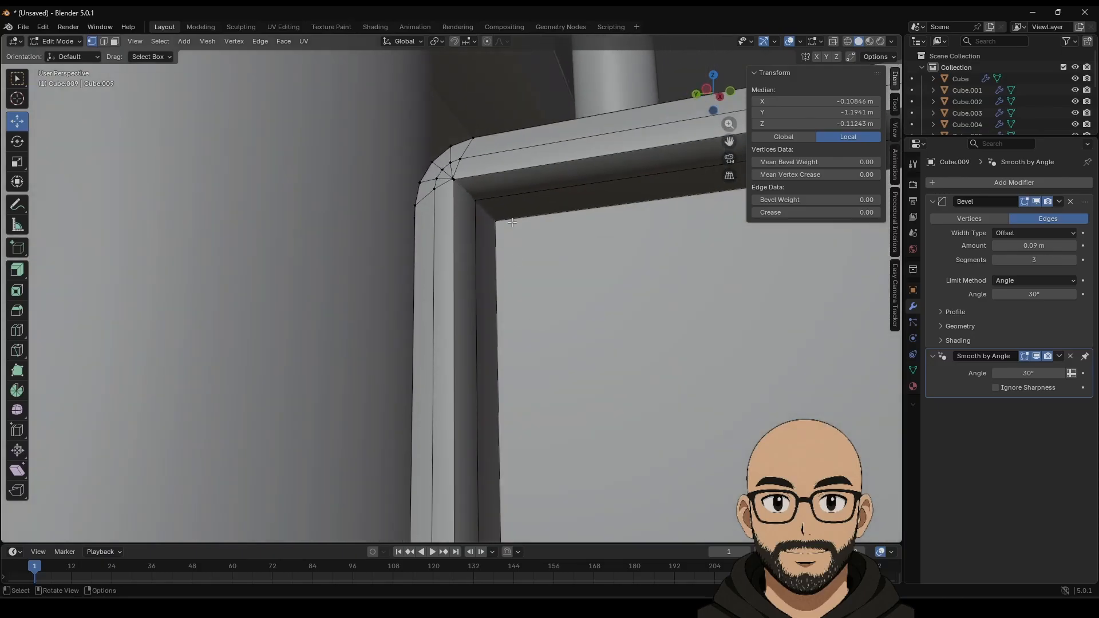
left_click(466, 189)
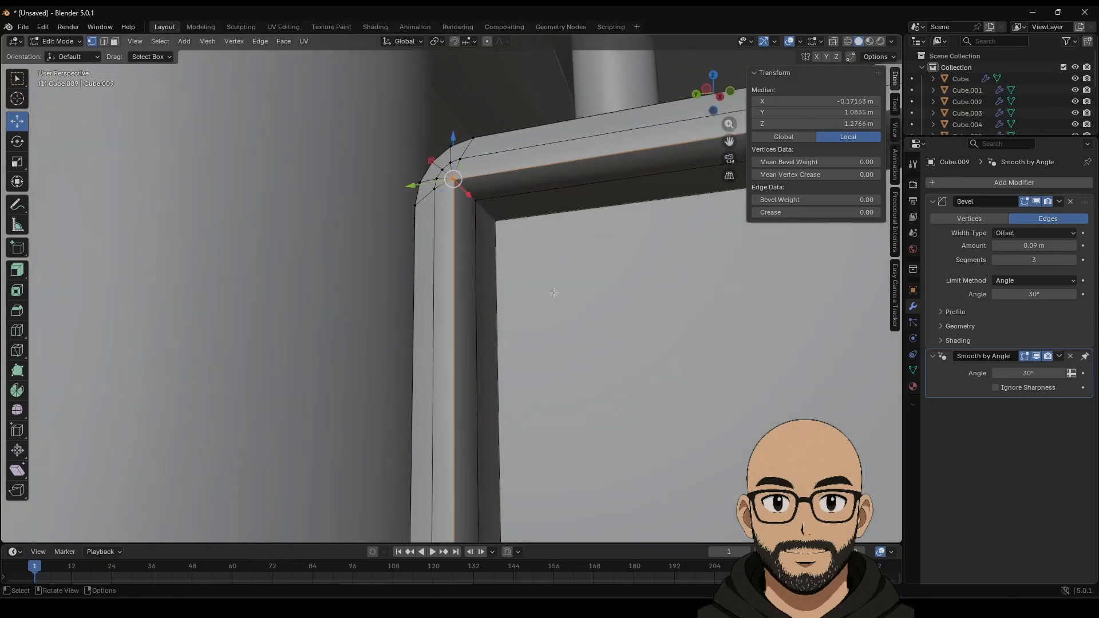
right_click(455, 180)
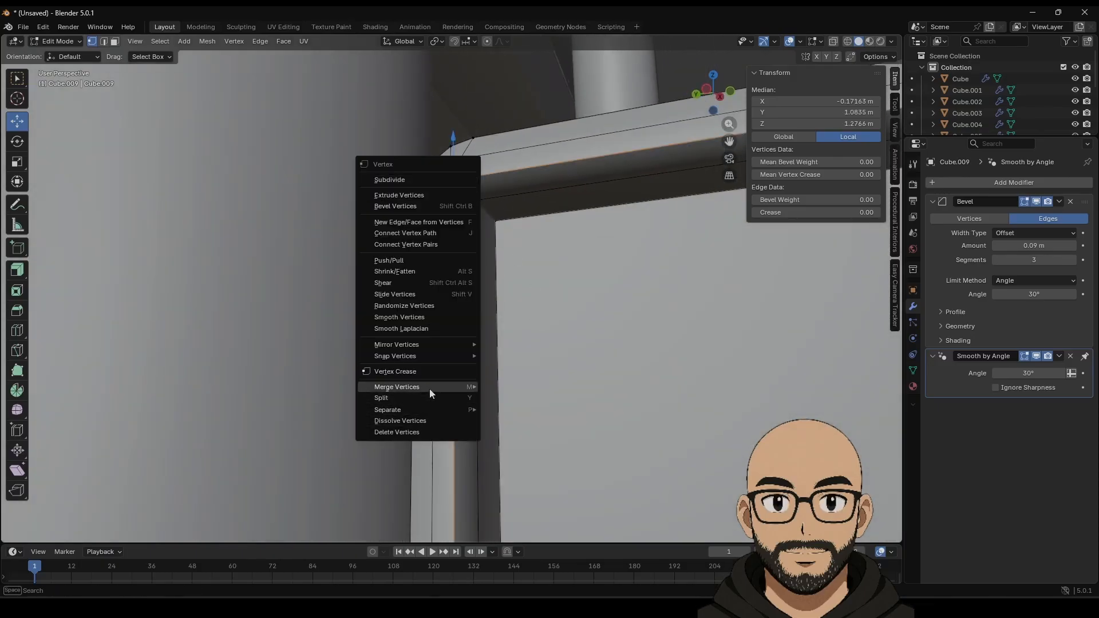
mouse_move(430, 389)
left_click(513, 387)
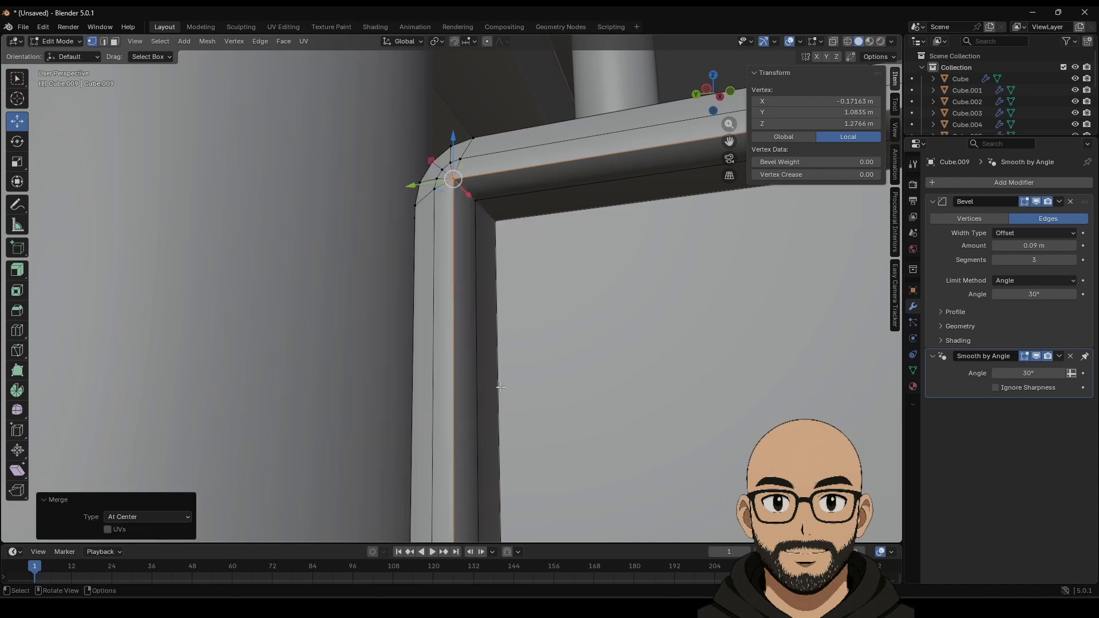
Merge the overlapping vertices at the upper-right inner corner of the frame's front at their center.
middle_click_drag(615, 284, 257, 320, "shift")
middle_click_drag(659, 240, 320, 343, "shift")
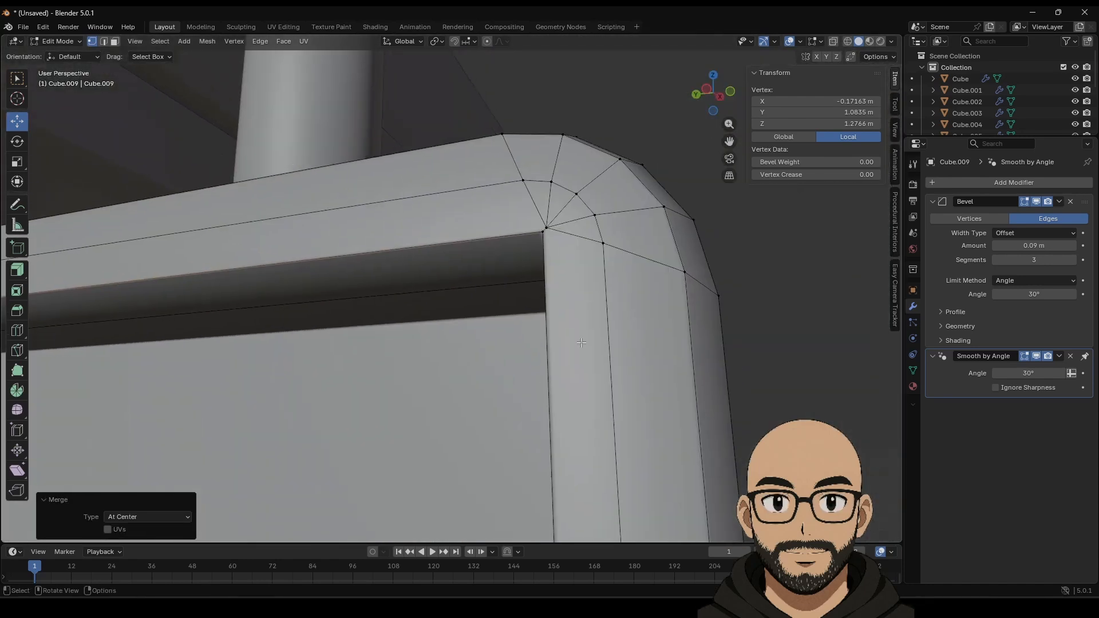
left_click(540, 238, "alt")
right_click(532, 247)
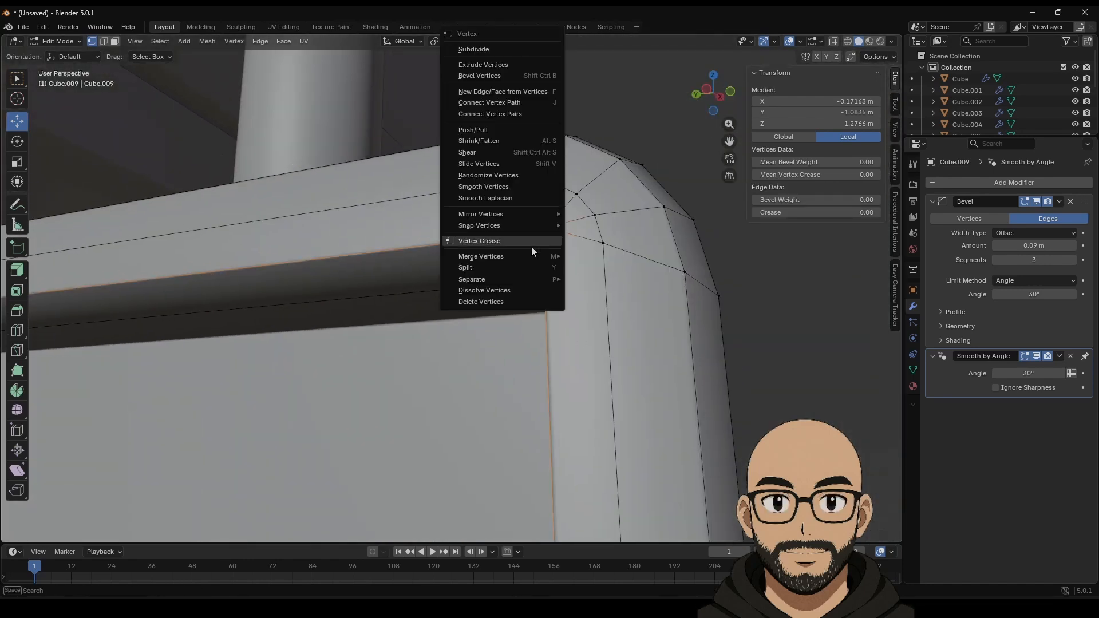
mouse_move(534, 256)
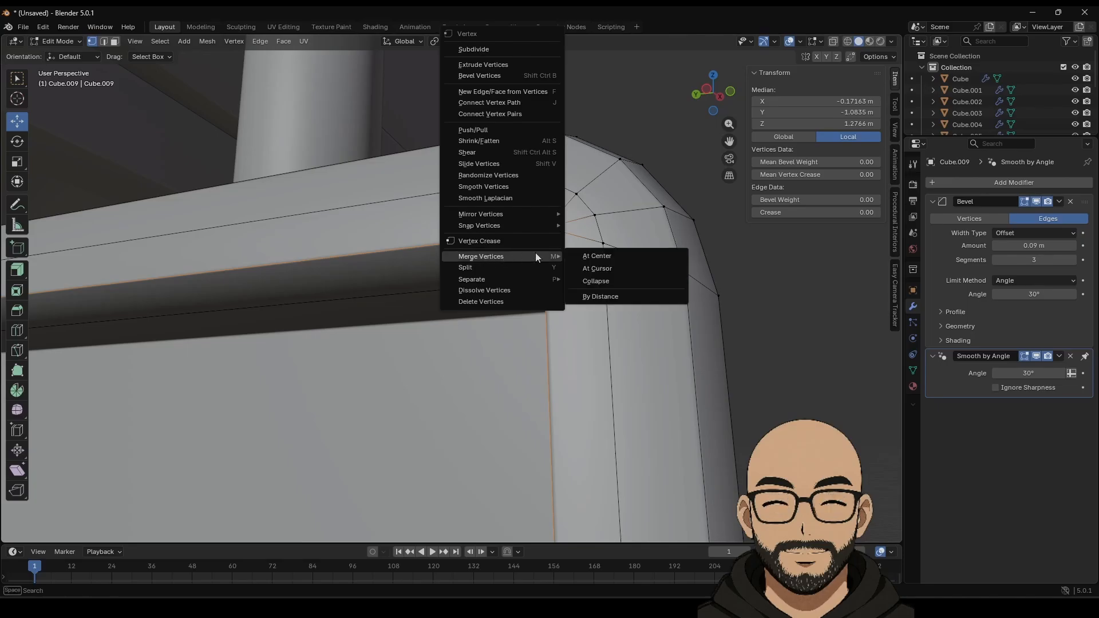
left_click(589, 257)
Try to merge the overlapping vertices at the lower-right inner corner of the frame's front at their center, and undo it.
middle_click_drag(452, 417, 545, 316, "shift")
scroll(549, 356, "down", 5)
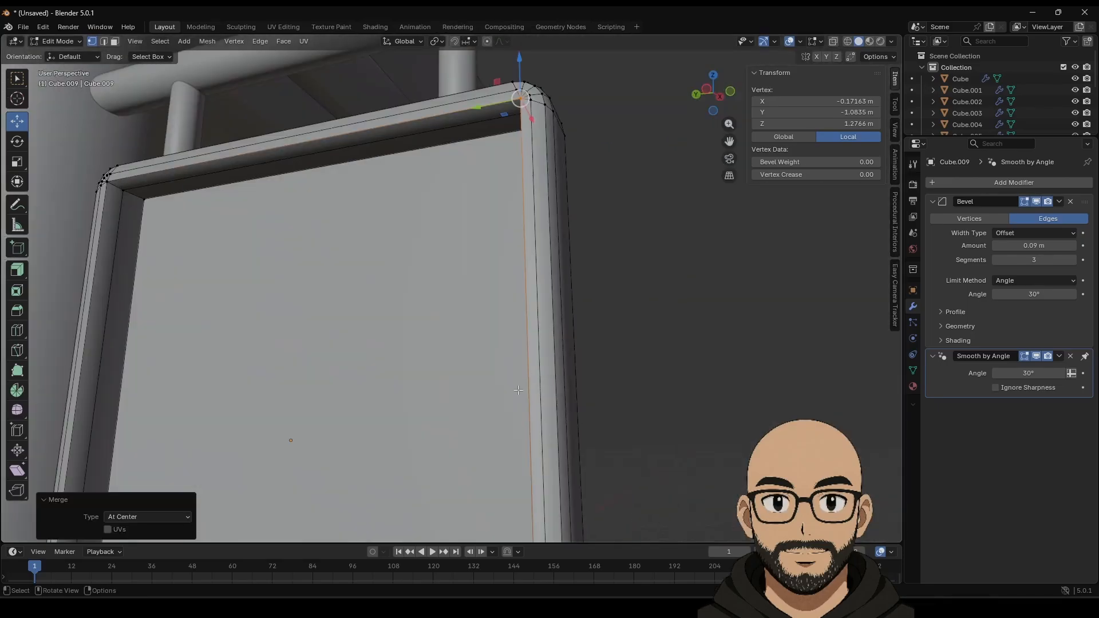
middle_click_drag(472, 449, 519, 187, "shift")
middle_click_drag(641, 436, 572, 362)
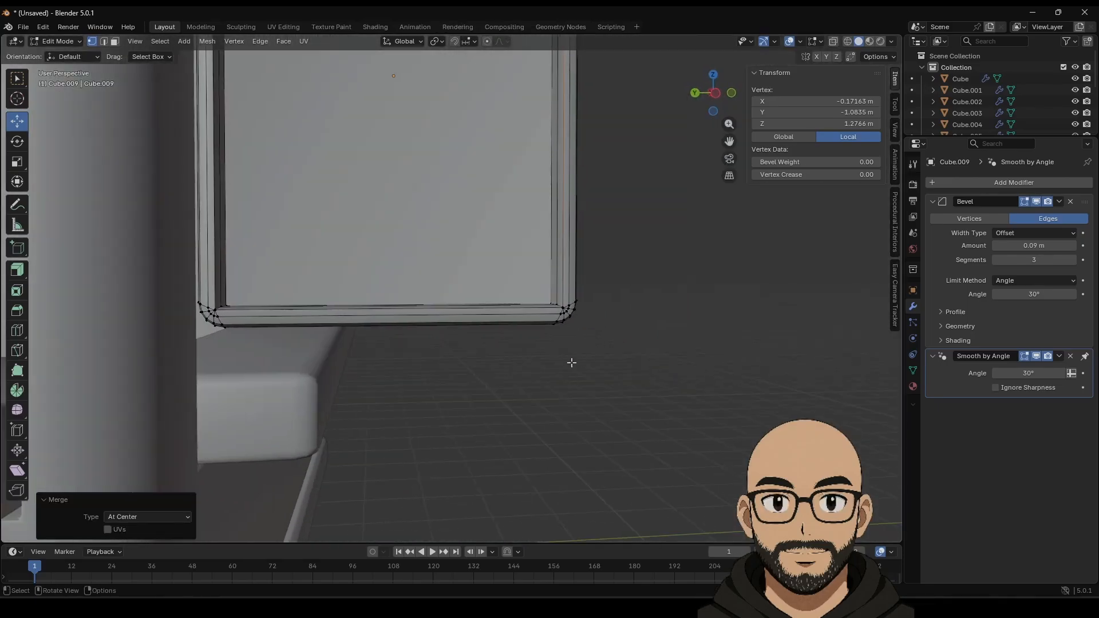
scroll(638, 364, "up", 4)
left_click(703, 330, "alt")
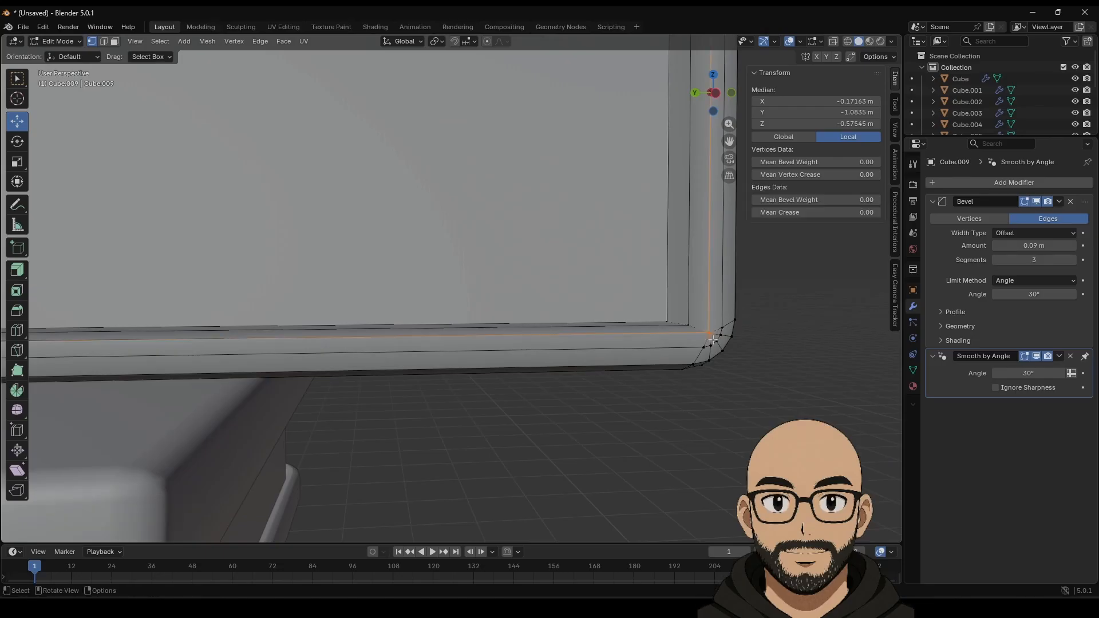
right_click(707, 338)
mouse_move(681, 341)
left_click(749, 335)
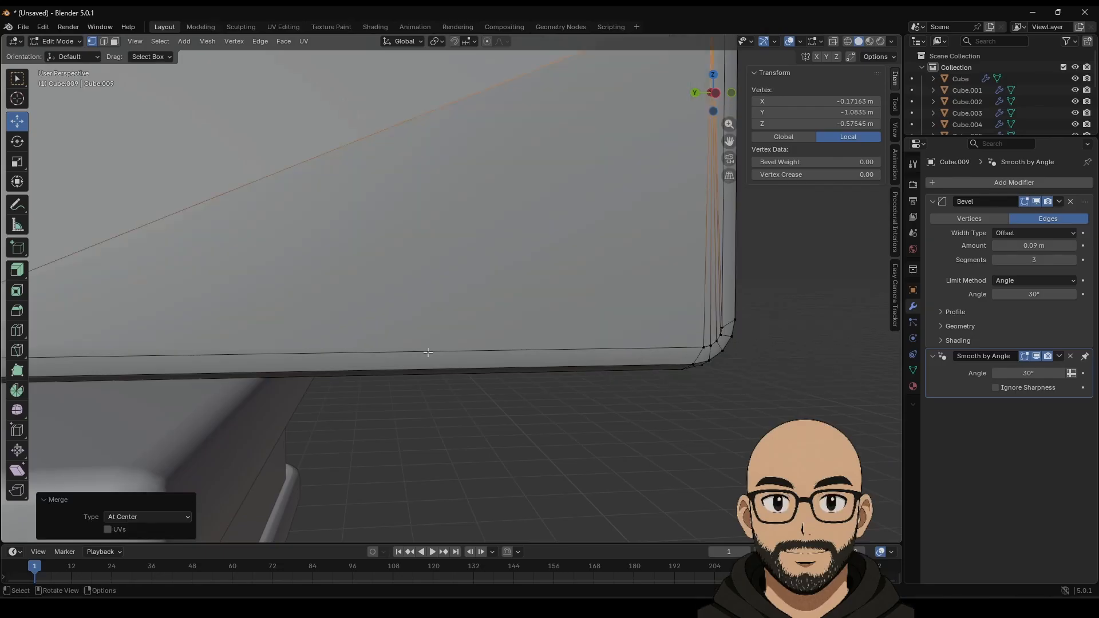
key("ctrl+z")
Select only the overlapping vertices at the lower-right inner corner of the frame's front and merge them at their center.
middle_click_drag(686, 350, 696, 362)
left_click(804, 416)
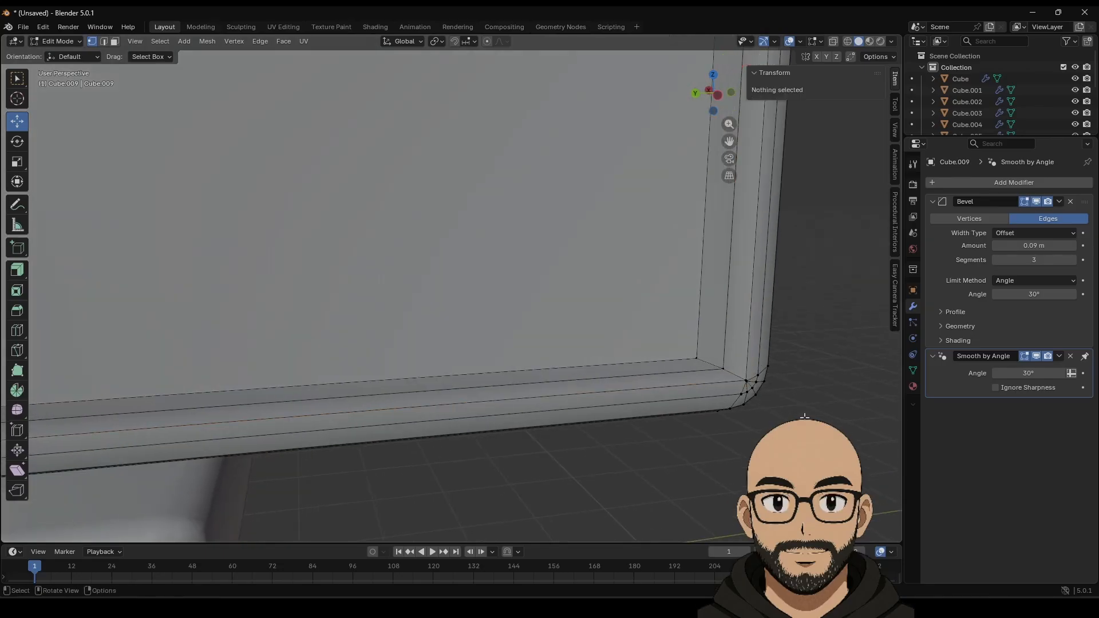
left_click(745, 380, "alt")
right_click(746, 382)
mouse_move(700, 386)
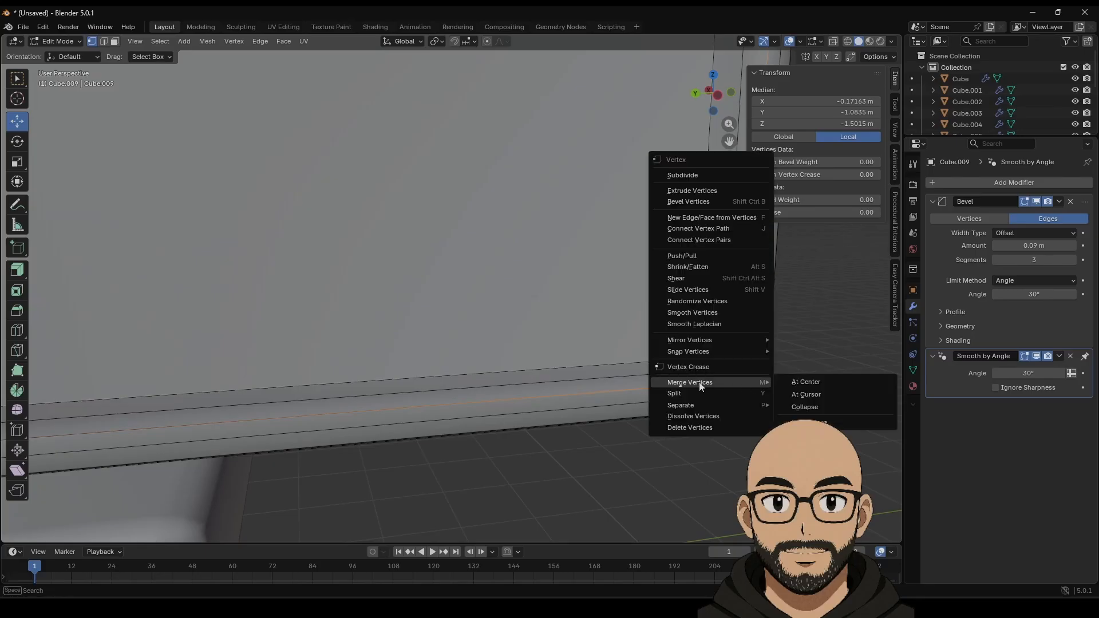
left_click(790, 383)
Merge the overlapping vertices at the lower-left inner corner of the frame's front at their center.
middle_click_drag(789, 382, 600, 413)
left_click(296, 406, "alt")
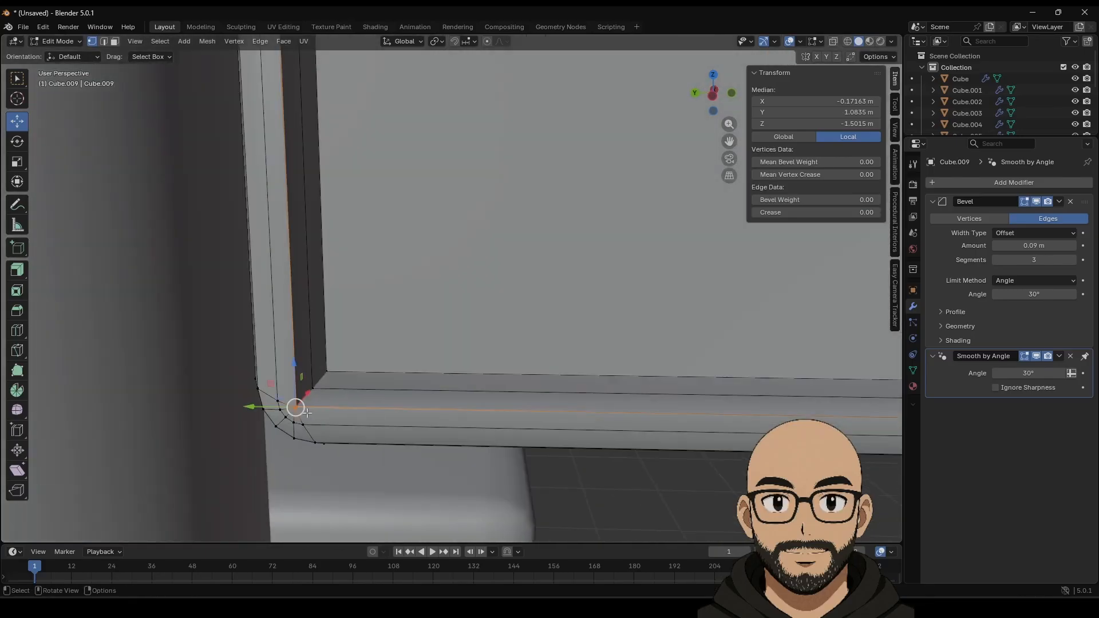
right_click(294, 407)
mouse_move(311, 414)
left_click(382, 414)
middle_click_drag(383, 417, 363, 435)
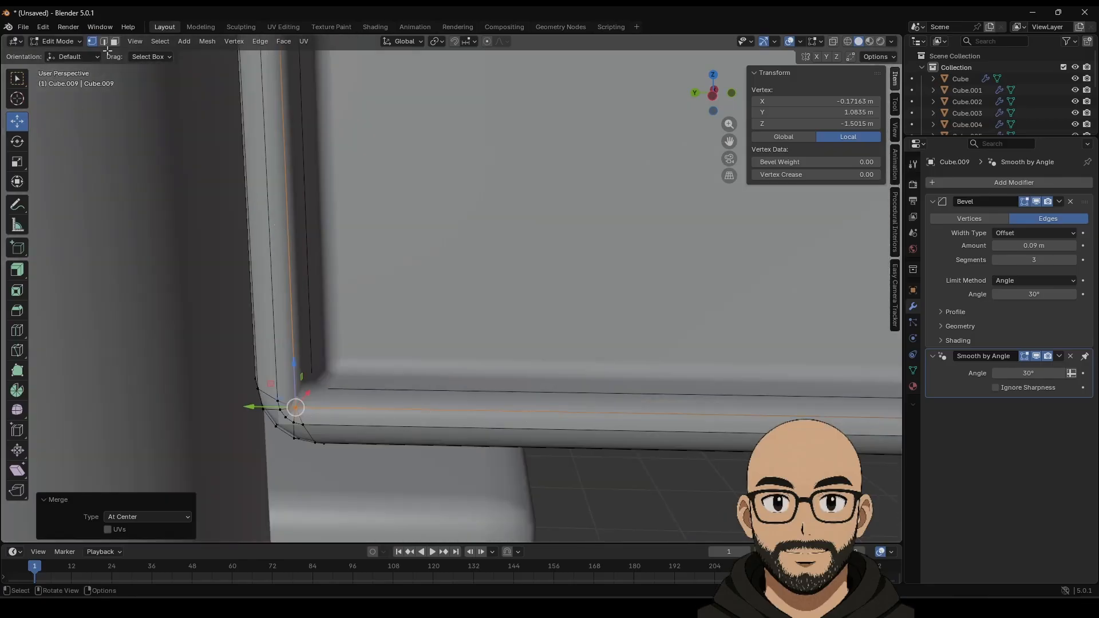
Bevel the four merged inner corner vertices of the frame's front about 0.0224 m wide with 2 segments.
middle_click_drag(703, 439, 380, 427, "shift")
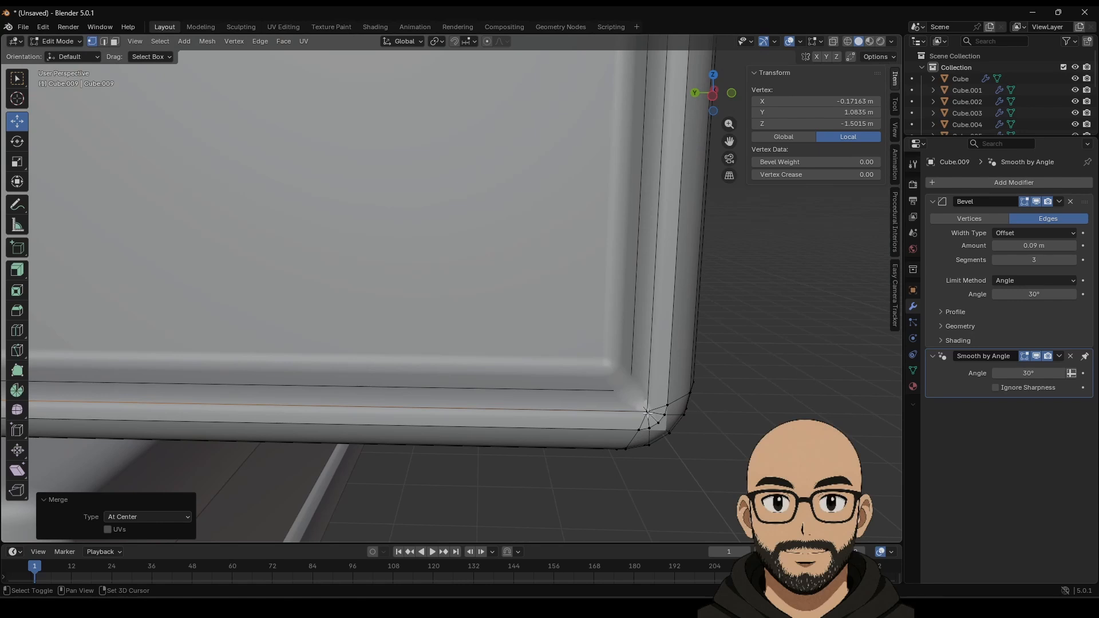
left_click(648, 412, "shift")
scroll(601, 338, "down", 3)
middle_click_drag(544, 250, 603, 336, "shift")
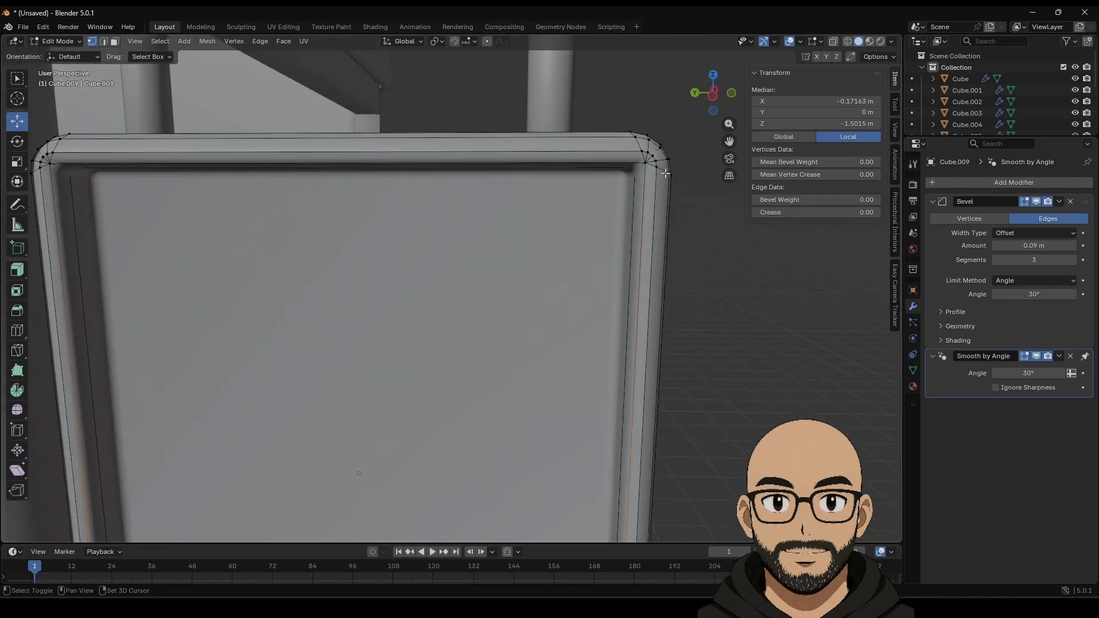
left_click(50, 165, "shift")
key("ctrl+v")
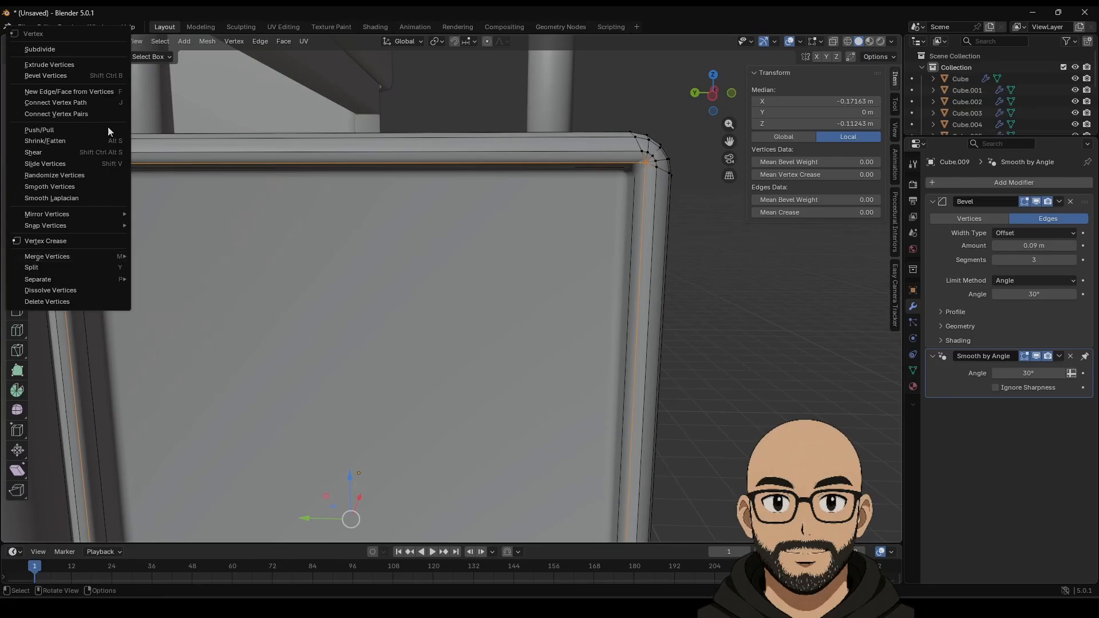
left_click(109, 74)
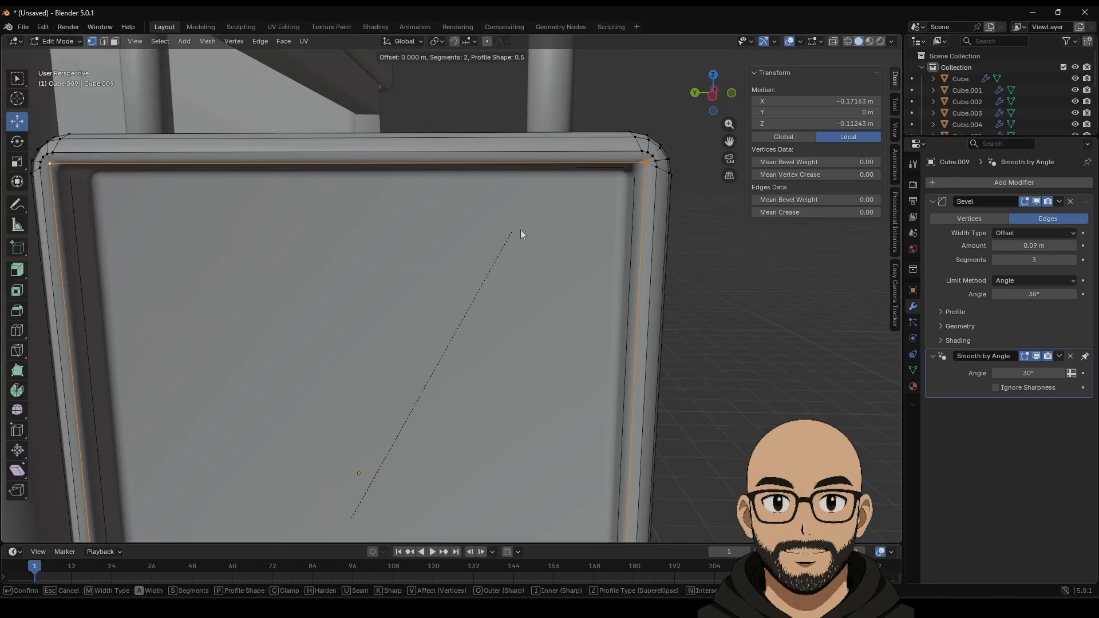
left_click(758, 203)
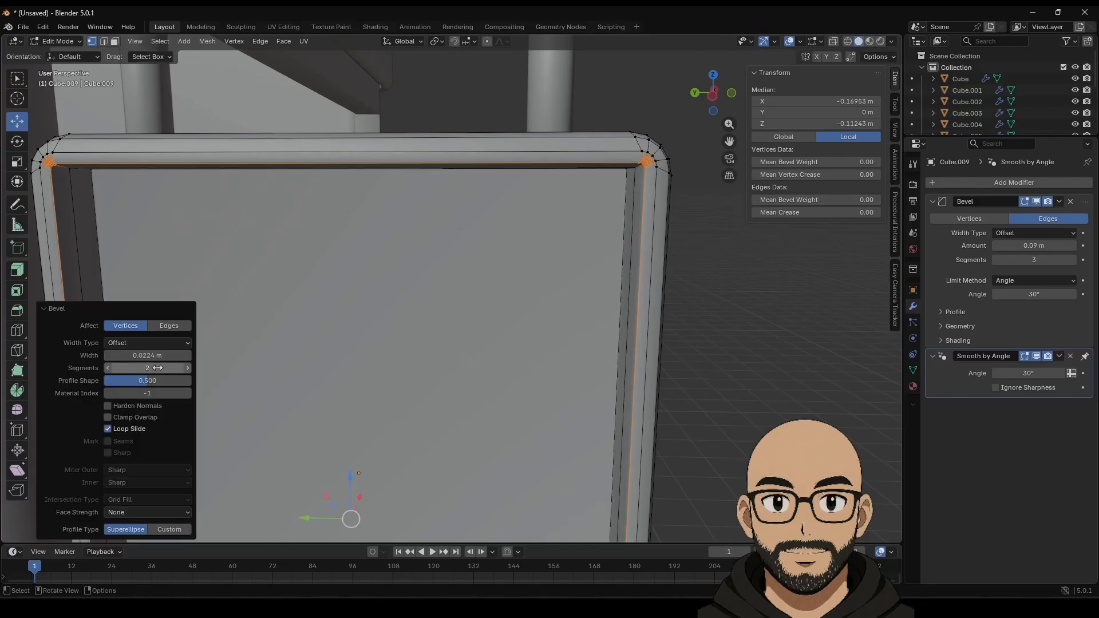
left_click(107, 368)
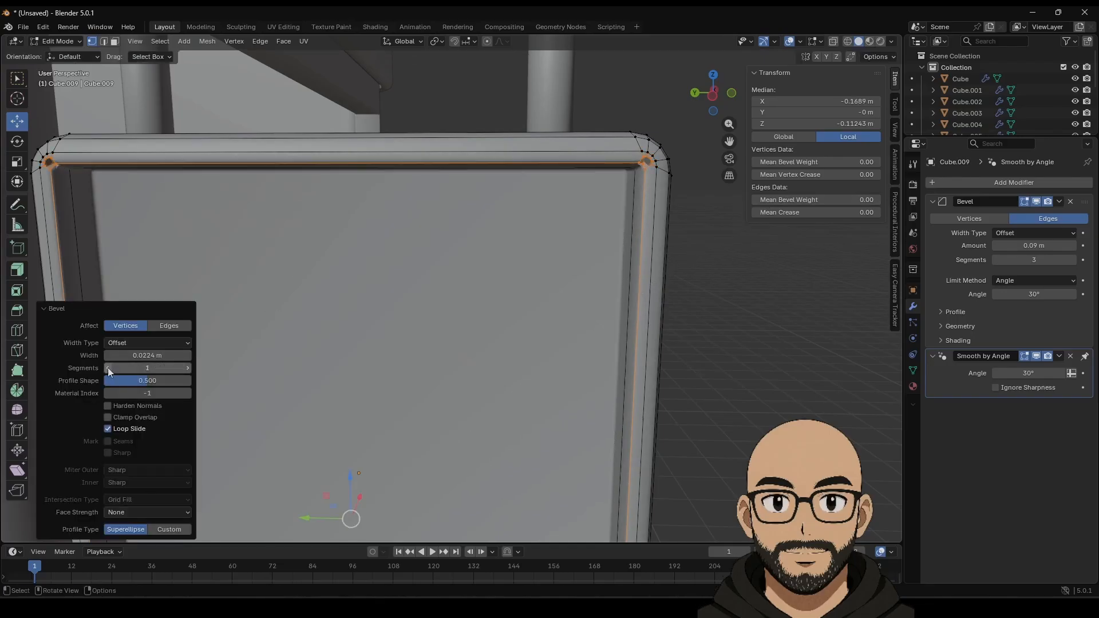
left_click(189, 368)
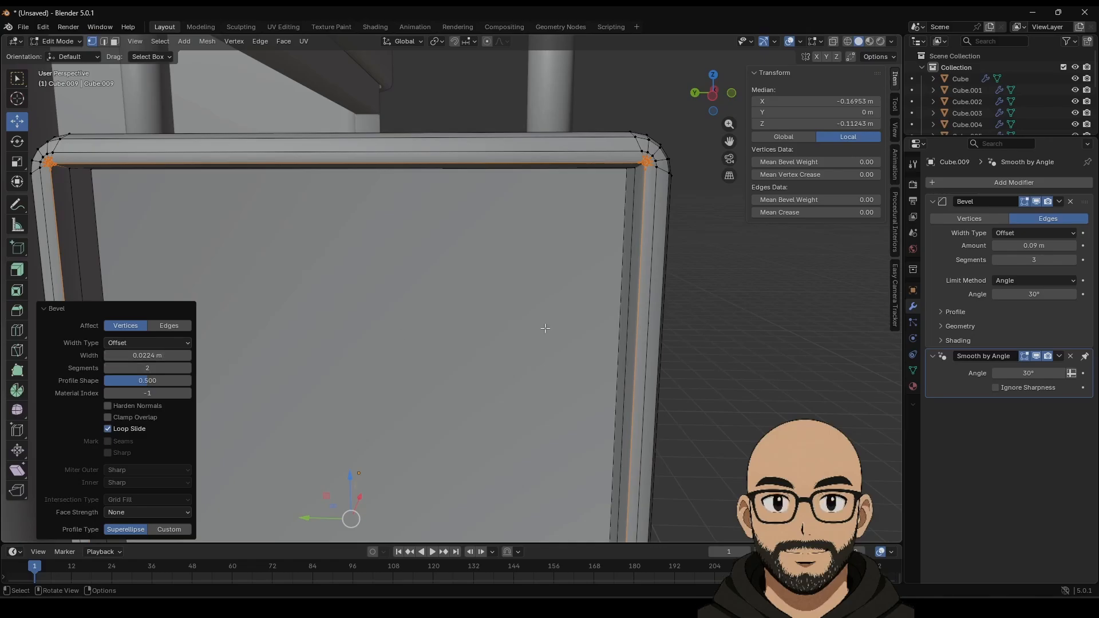
Leave mesh editing and delete the framed sign object hanging below the bar.
key("Tab")
scroll(664, 371, "down", 7)
mouse_move(565, 417)
middle_mouse_down()
mouse_move(544, 399)
mouse_move(562, 405)
middle_mouse_up()
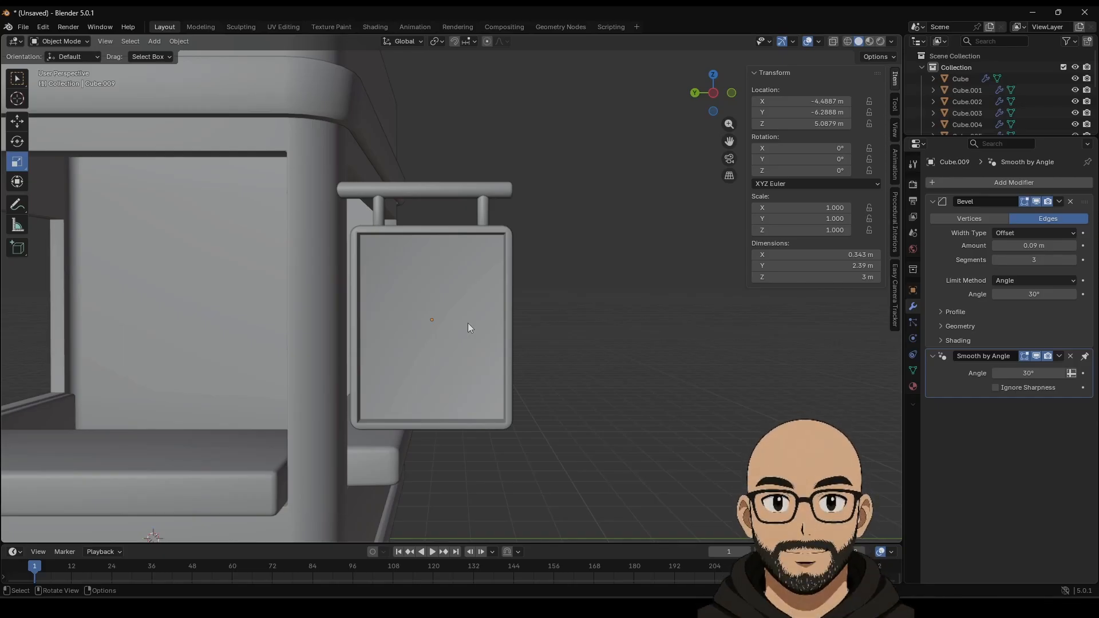
mouse_move(499, 325)
middle_mouse_down()
mouse_move(319, 348)
mouse_move(412, 331)
mouse_move(391, 356)
mouse_move(495, 317)
middle_mouse_up()
left_click(362, 326)
key("Delete")
Add a 2 m plane and move it about 5.6 m along negative Y, beside the kiosk.
scroll(491, 325, "down", 3)
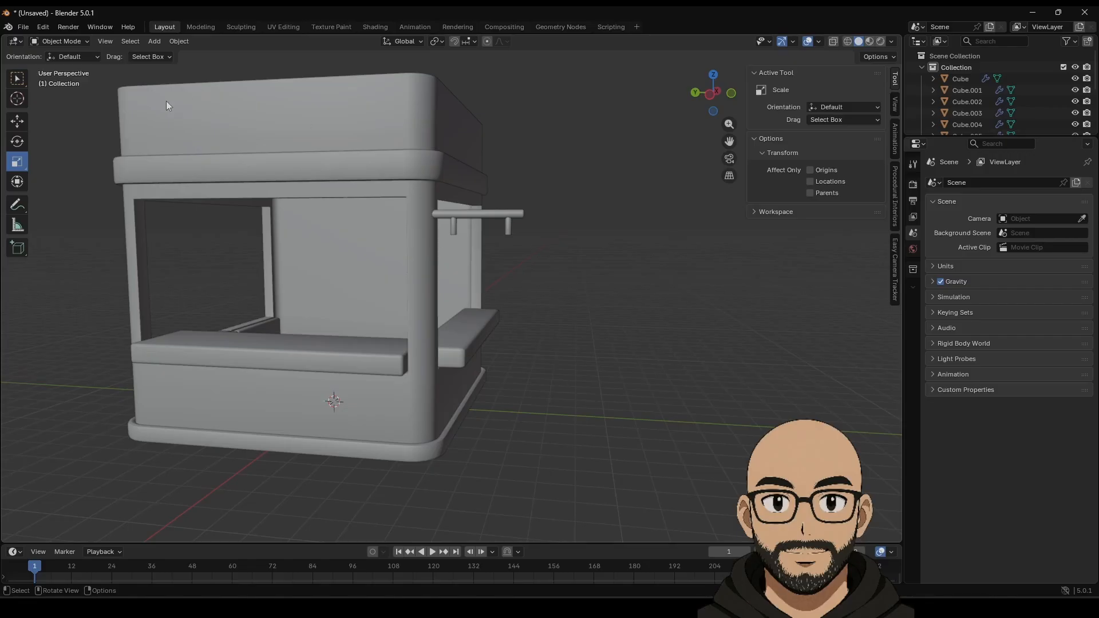
left_click(154, 41)
mouse_move(174, 55)
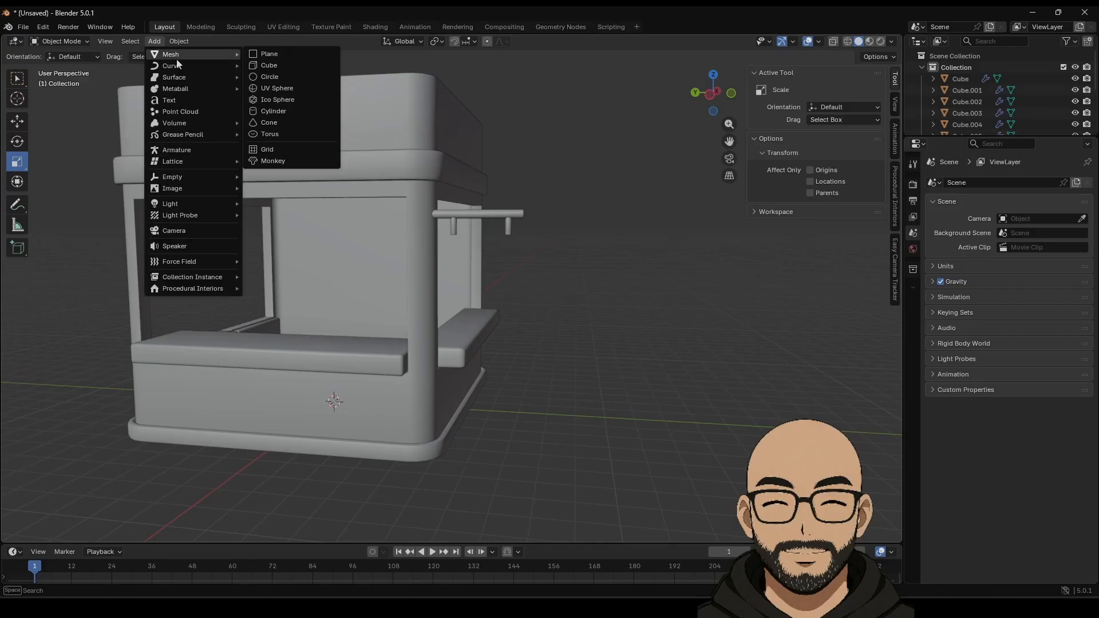
left_click(267, 54)
left_click(16, 121)
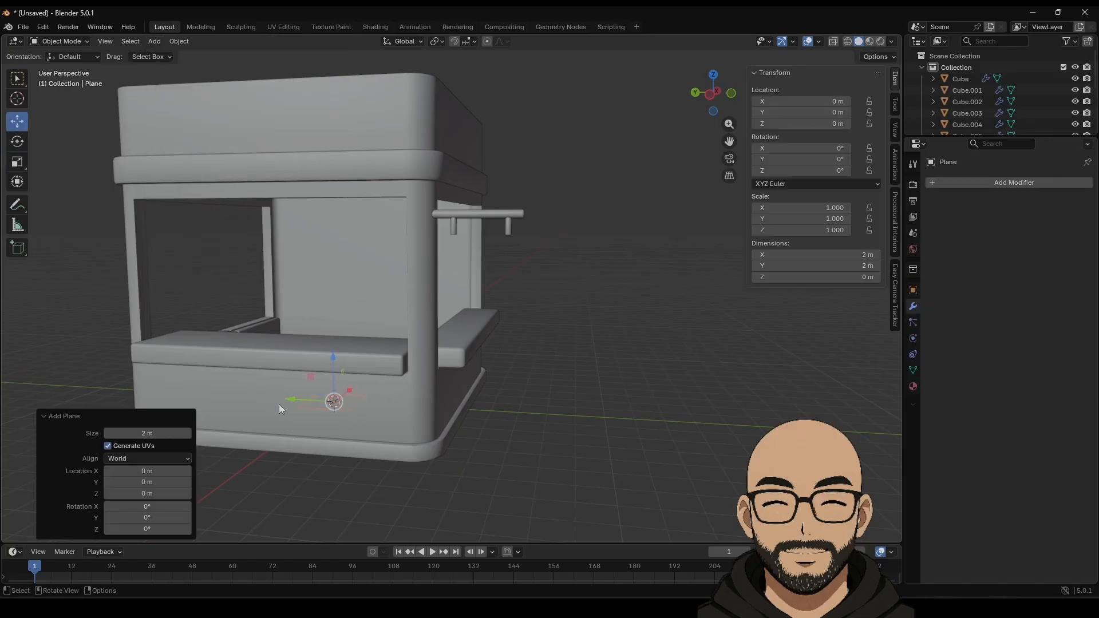
left_click_drag(281, 403, 458, 400)
middle_click_drag(551, 399, 623, 342)
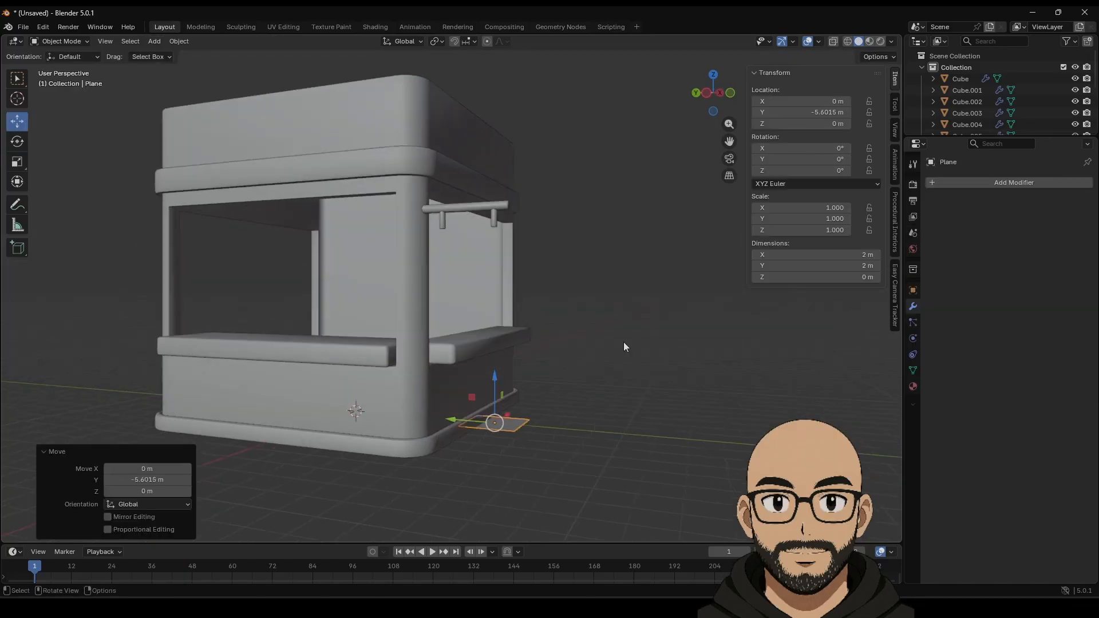
Stand the plane upright by rotating it -90° about the Y axis in the front view.
left_click(731, 93)
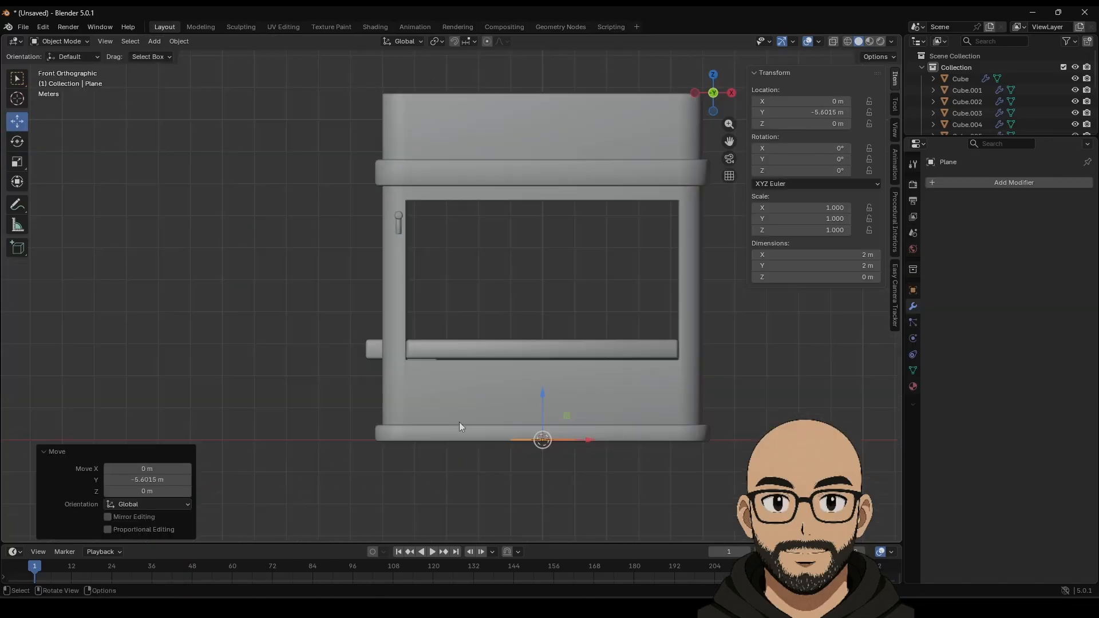
left_click(22, 142)
left_click_drag(507, 418, 510, 492)
Move the plane beneath the hanger bar, to about X -4.59 m, Y -6.23 m, Z 5.36 m.
left_click(17, 122)
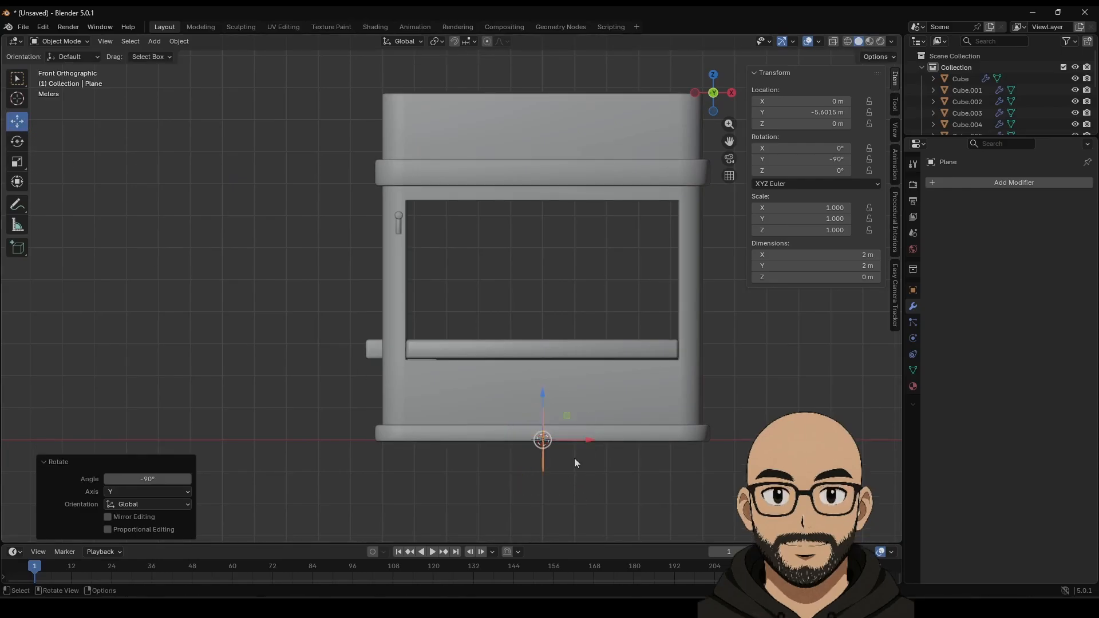
left_click_drag(575, 458, 435, 425)
left_click_drag(400, 392, 422, 225)
middle_click_drag(422, 226, 515, 310)
scroll(498, 309, "up", 2)
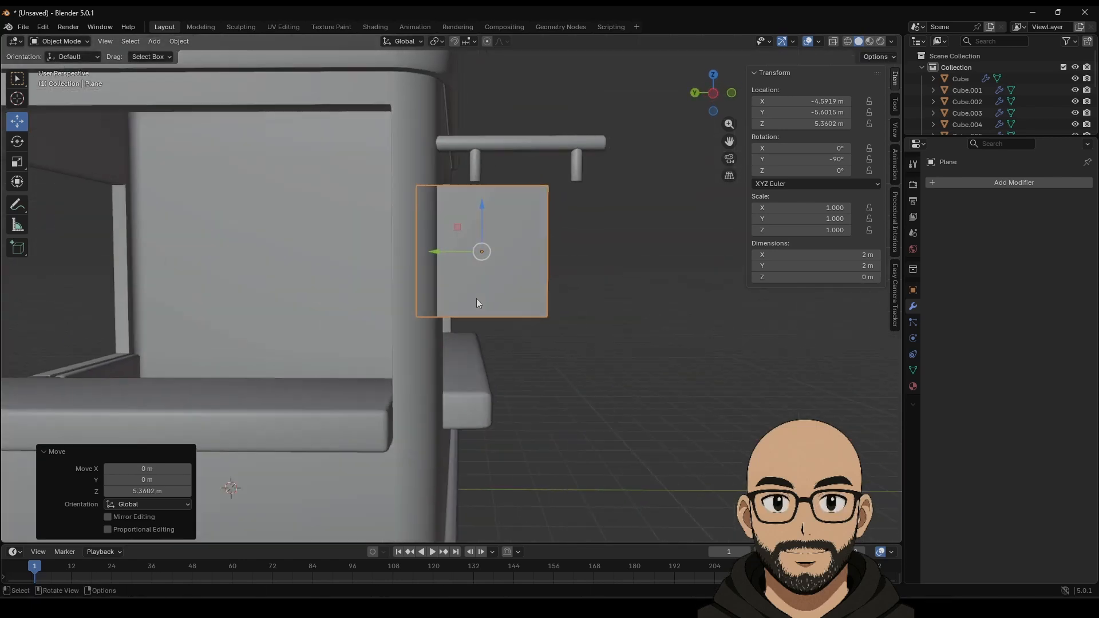
left_click_drag(435, 259, 476, 258)
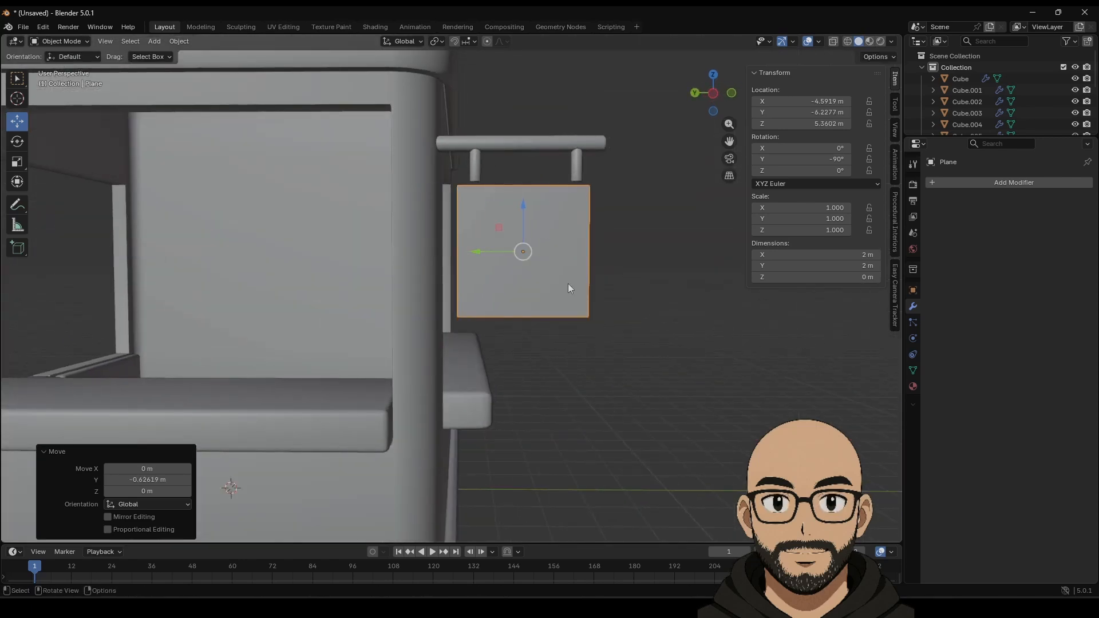
Lengthen the plane by moving its lower edge down about 1.03 m and its upper edge up about 0.12 m.
key("Tab")
left_click_drag(450, 291, 622, 351)
left_click_drag(522, 272, 533, 342)
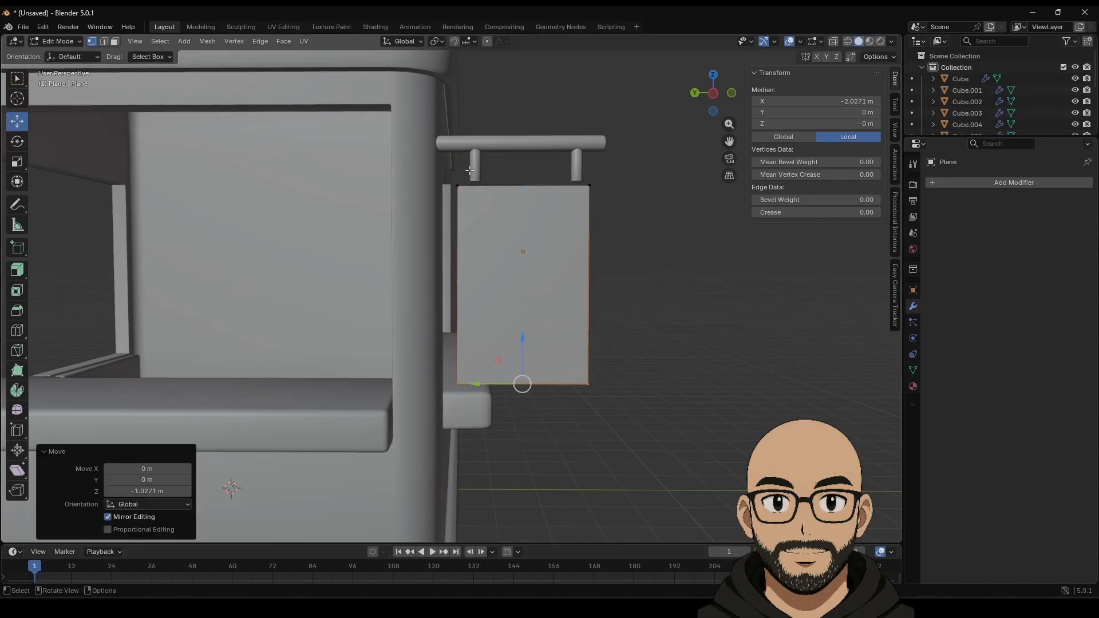
left_click_drag(442, 179, 608, 217)
left_click_drag(521, 159, 520, 151)
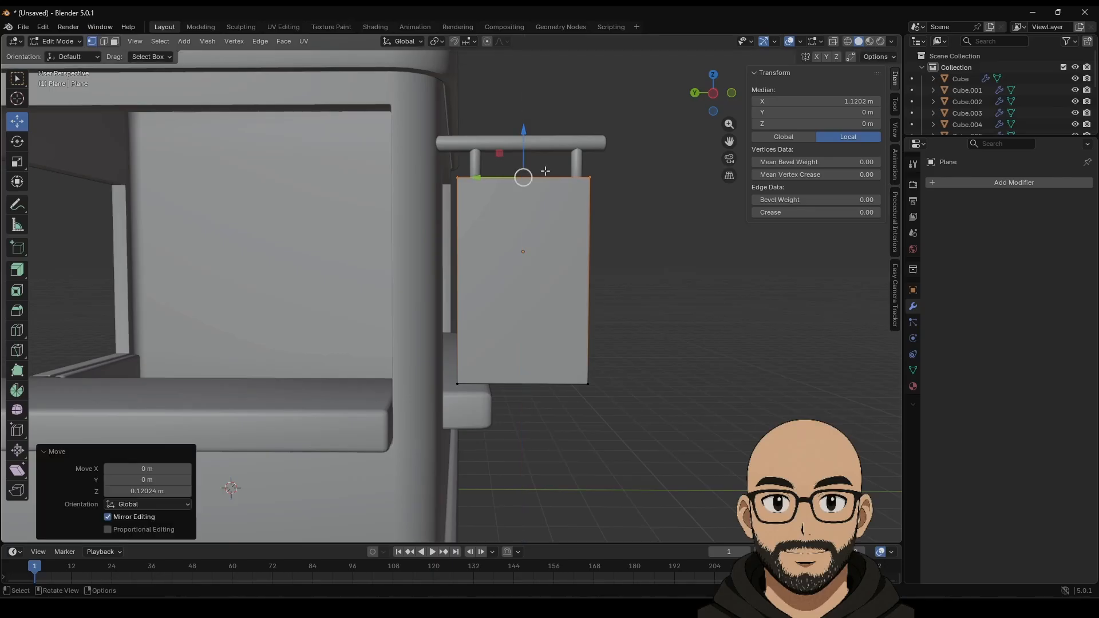
Move the whole plane about 0.11 m along X to line it up with the hanger posts.
middle_click_drag(520, 152, 505, 226)
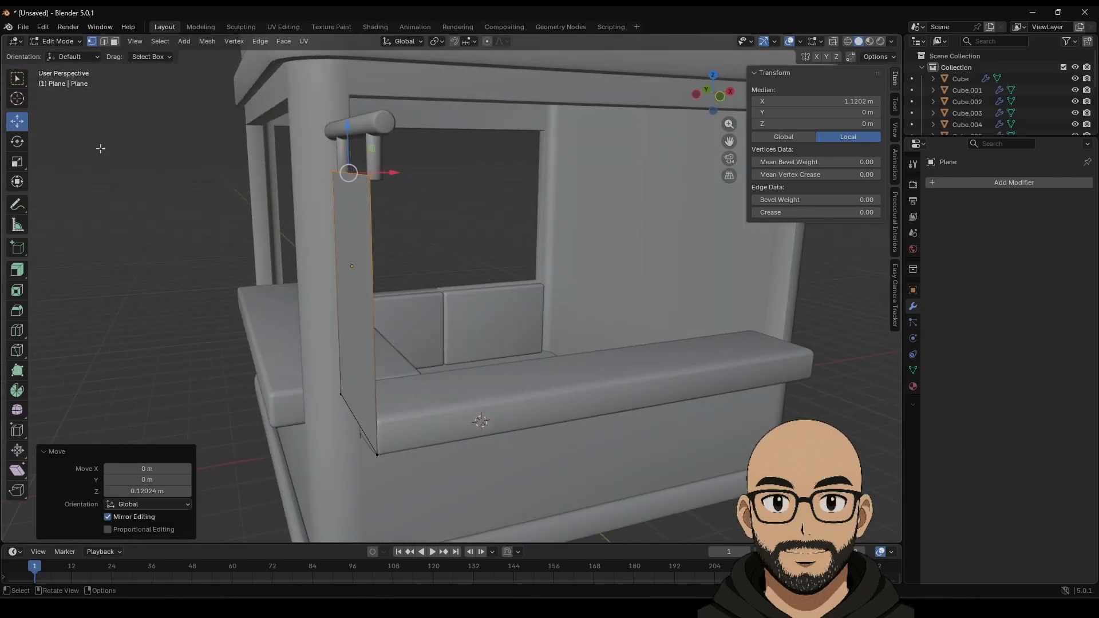
key("Tab")
left_click_drag(393, 261, 408, 260)
middle_click_drag(407, 260, 434, 250)
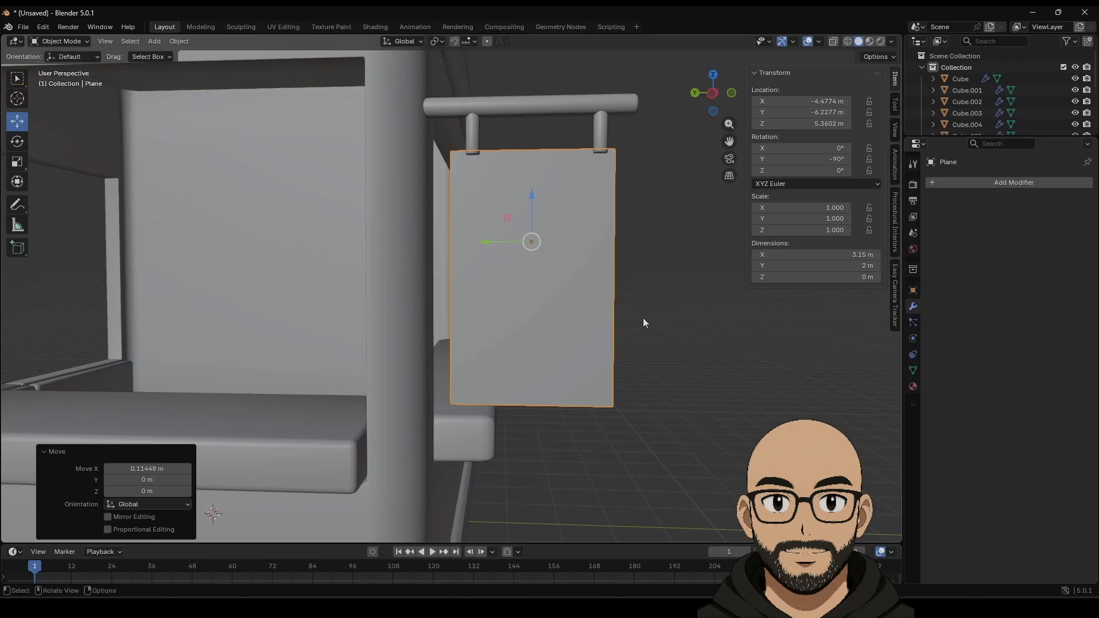
Scale the plane uniformly to about 1.033 and nudge it about 0.03 m down and 0.03 m along negative Y.
key("s")
left_click(671, 372)
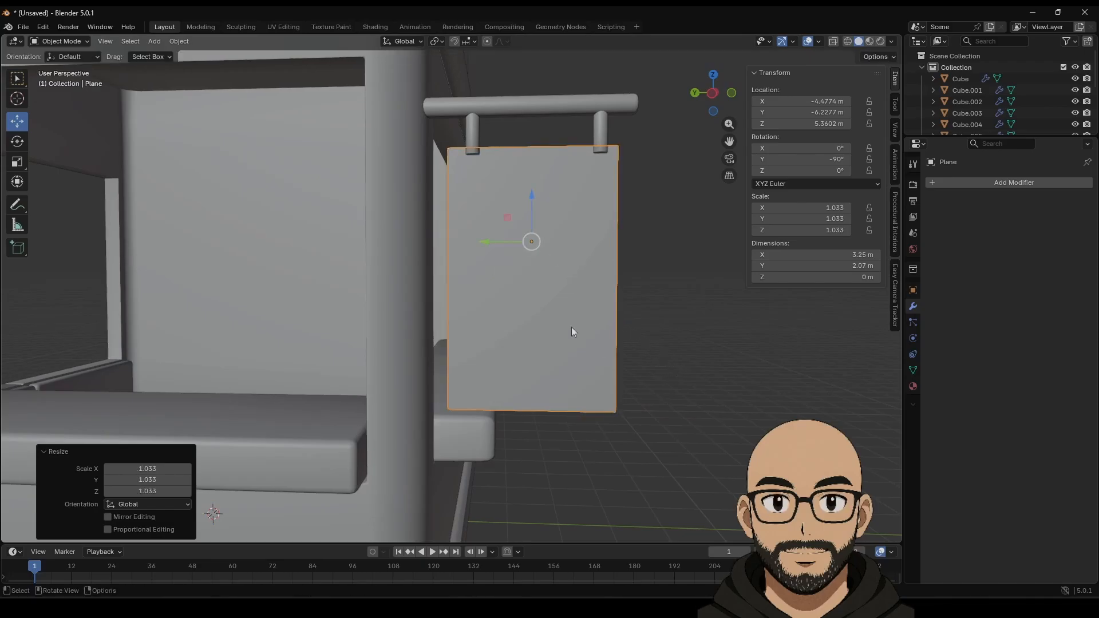
left_click_drag(534, 196, 533, 201)
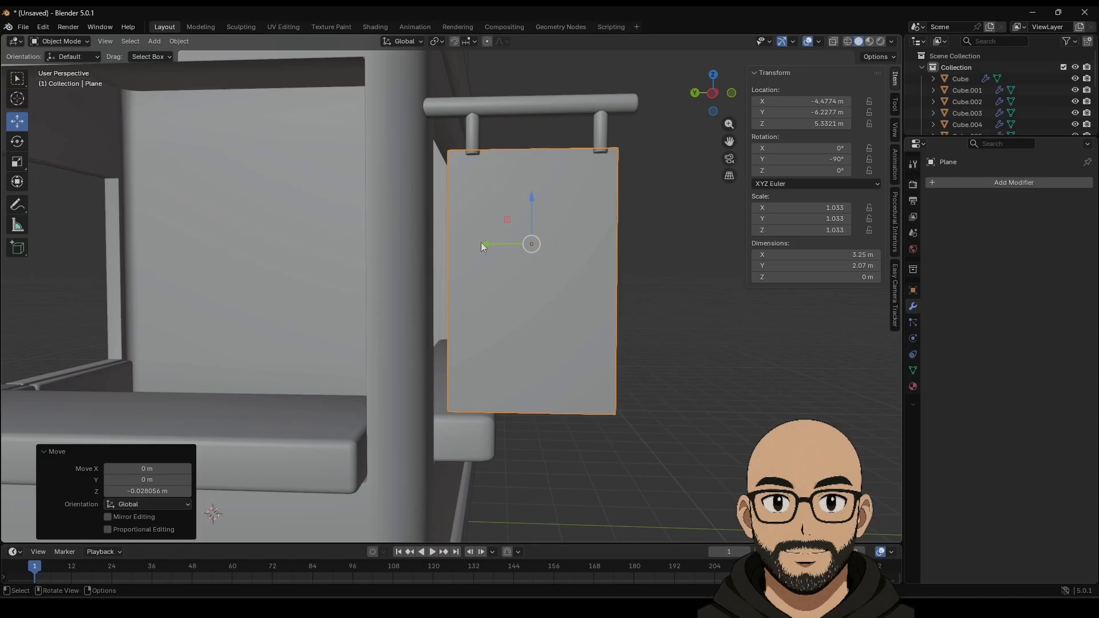
left_click_drag(481, 242, 484, 242)
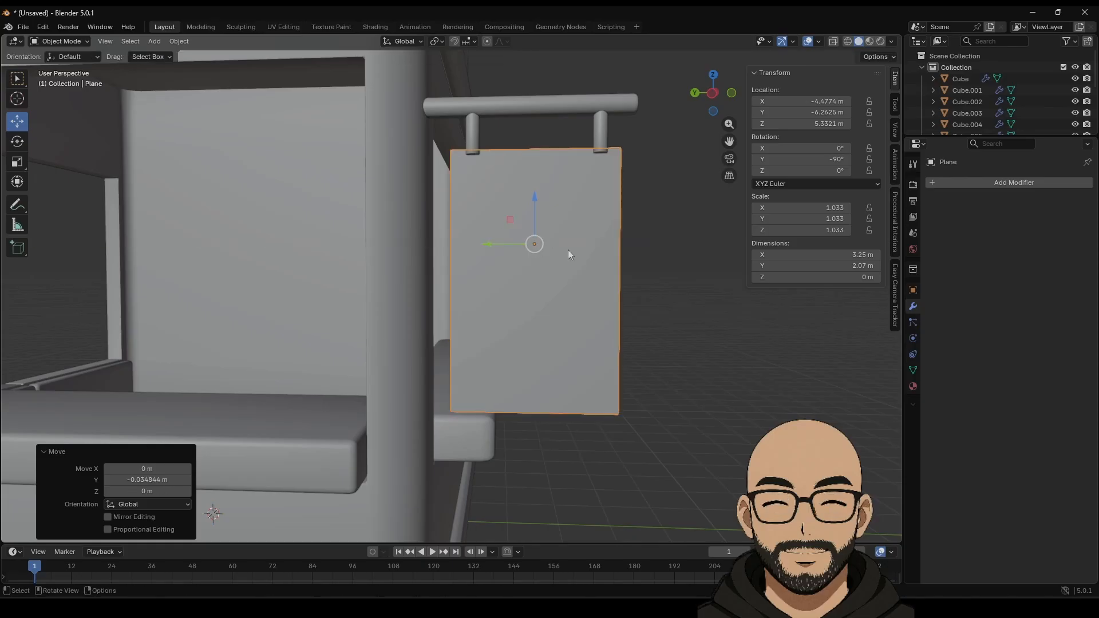
Widen the plane along Y to a scale of about 1.144 and duplicate it in place.
left_click(16, 164)
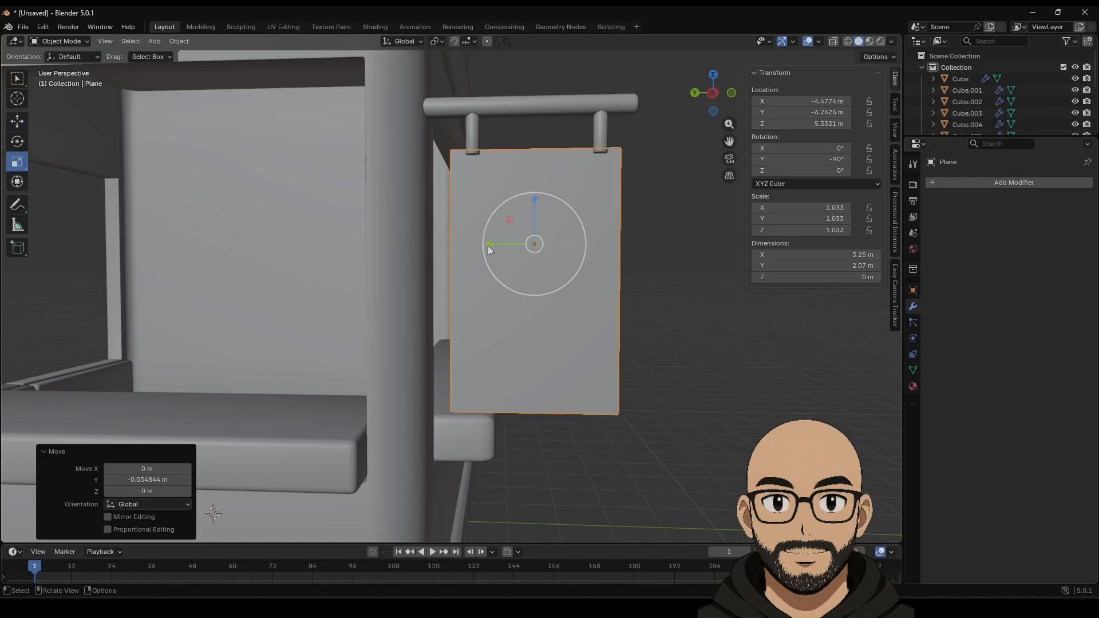
left_click_drag(488, 246, 485, 243)
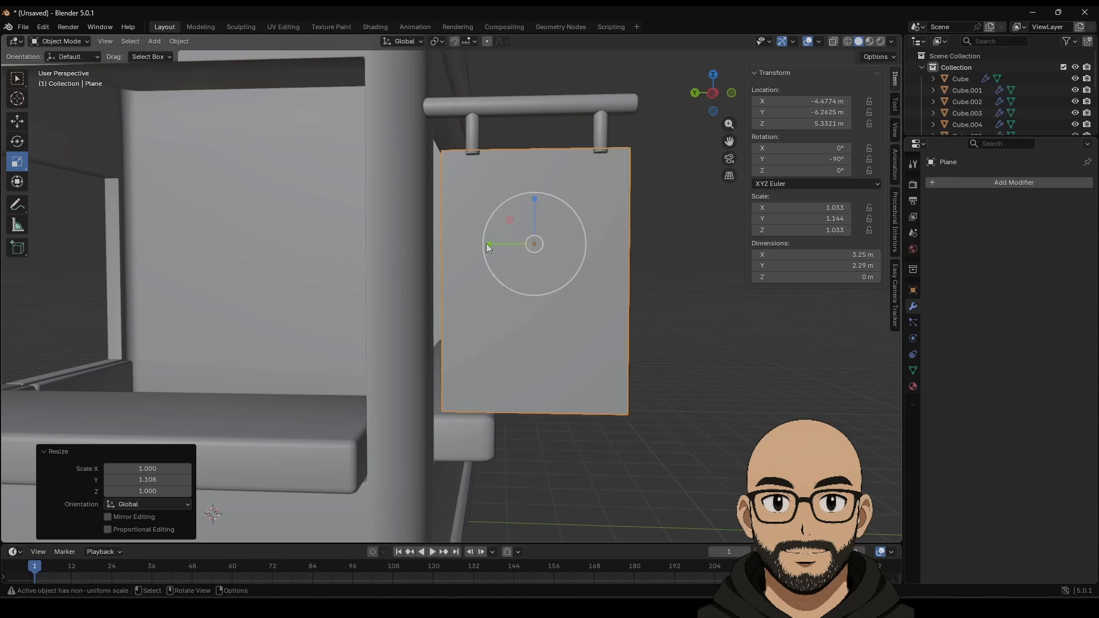
middle_click_drag(651, 293, 602, 293)
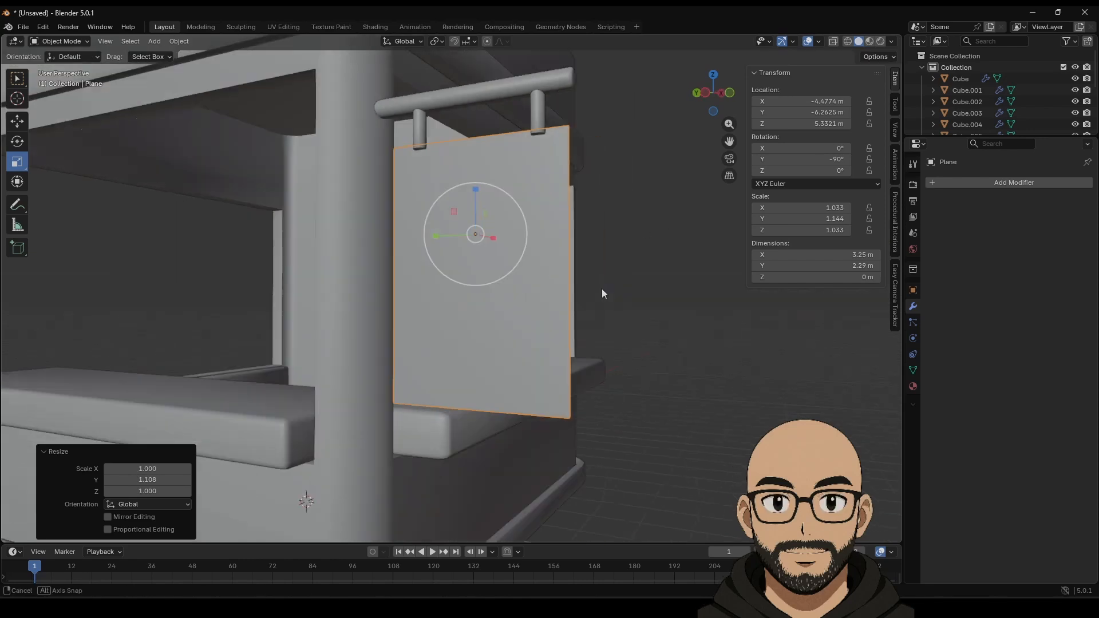
key("shift+d")
right_click(556, 314)
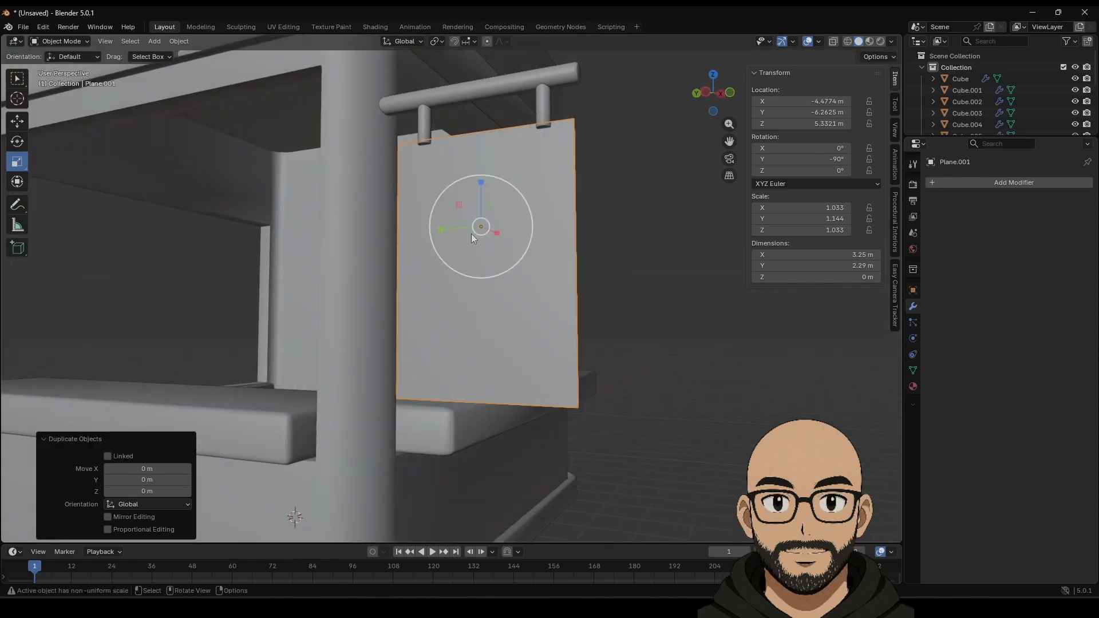
Pull one of the two coinciding planes about 0.12 m along negative X, delete it, and select the remaining plane.
key("w")
middle_click_drag(490, 235, 334, 241)
key("ctrl+z")
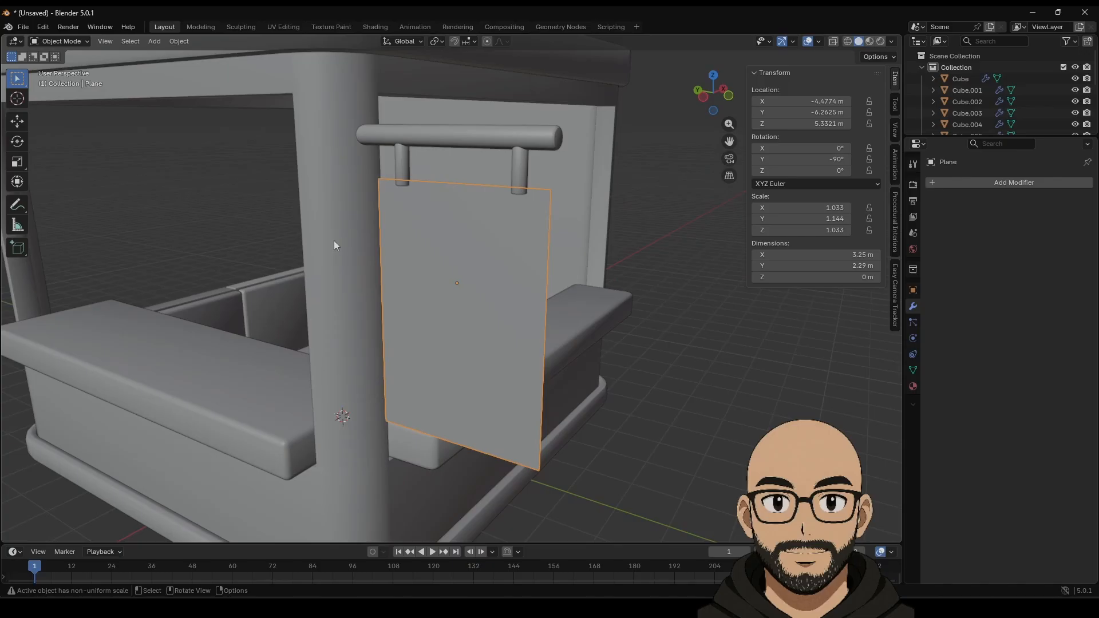
left_click(18, 120)
mouse_move(481, 275)
left_mouse_down()
mouse_move(463, 277)
mouse_move(473, 276)
left_mouse_up()
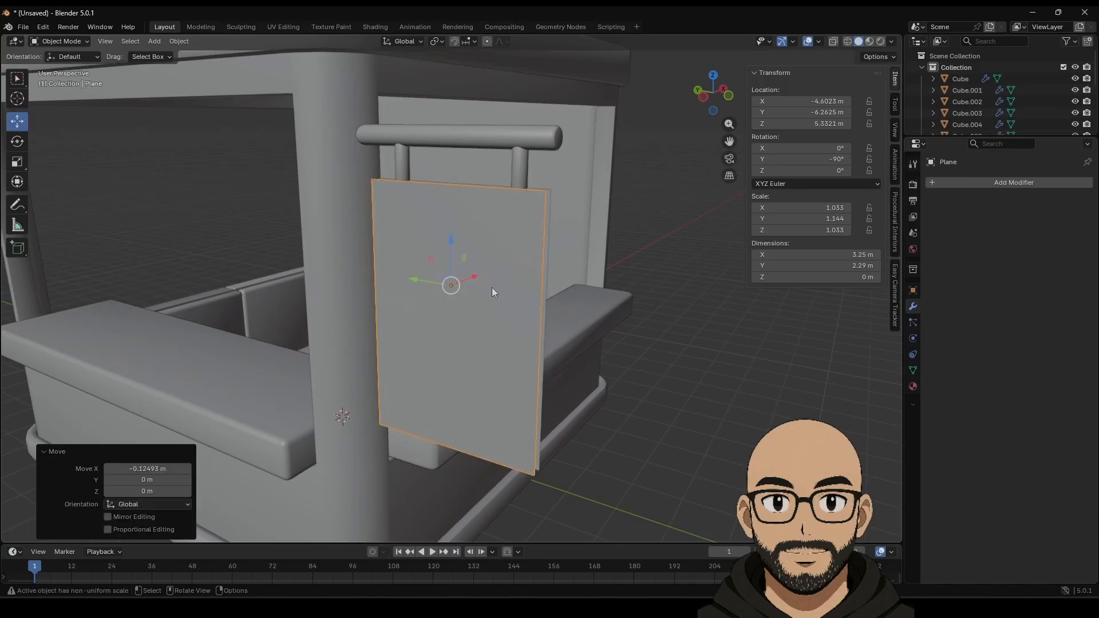
key("Delete")
left_click(492, 287)
Round all four corners of the sign plane with a 3-segment vertex bevel and adjust the bevel width.
key("Tab")
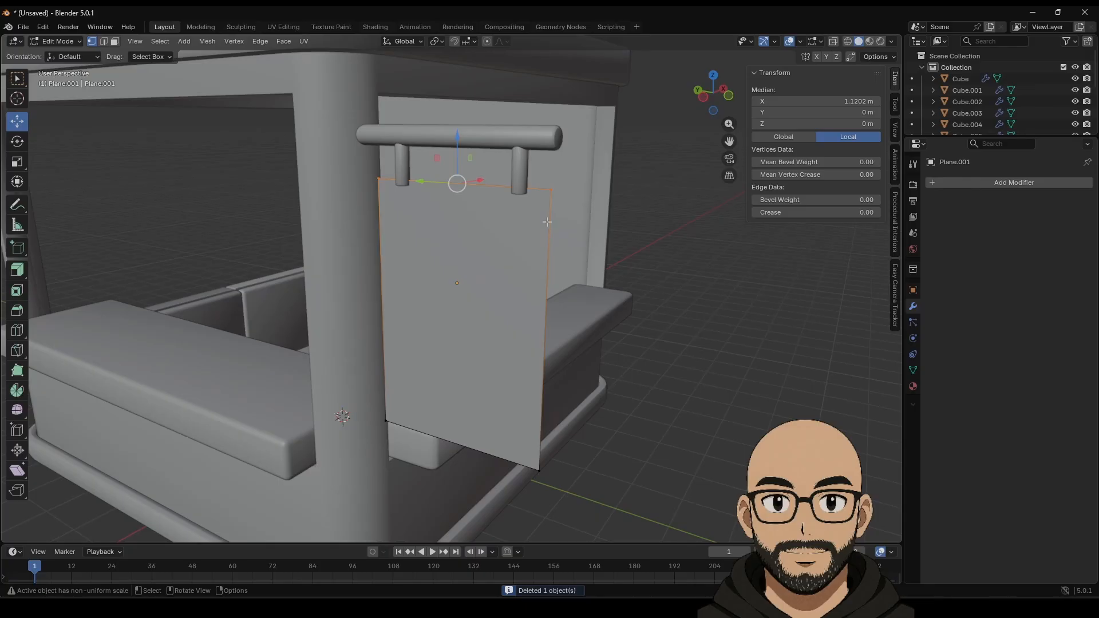
key("a")
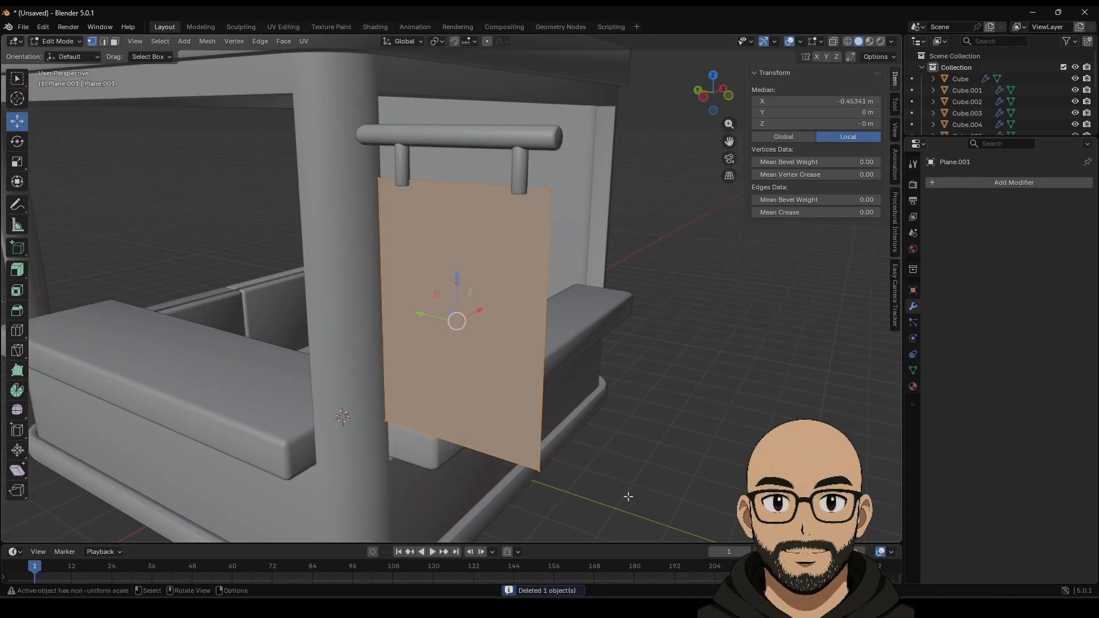
right_click(501, 384)
left_click(464, 354)
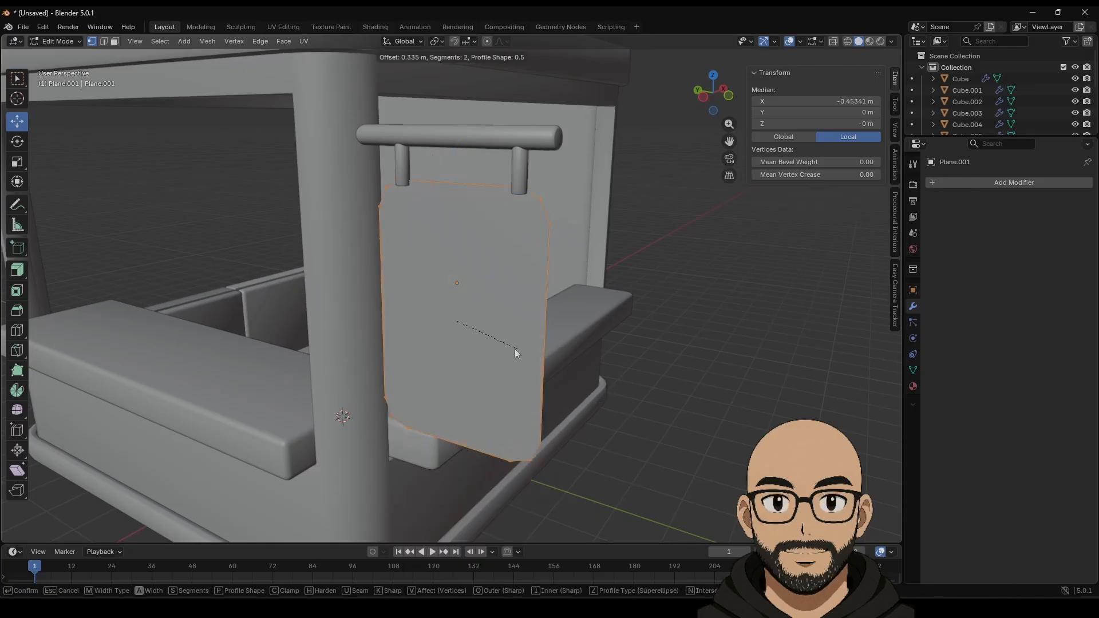
left_click(497, 348)
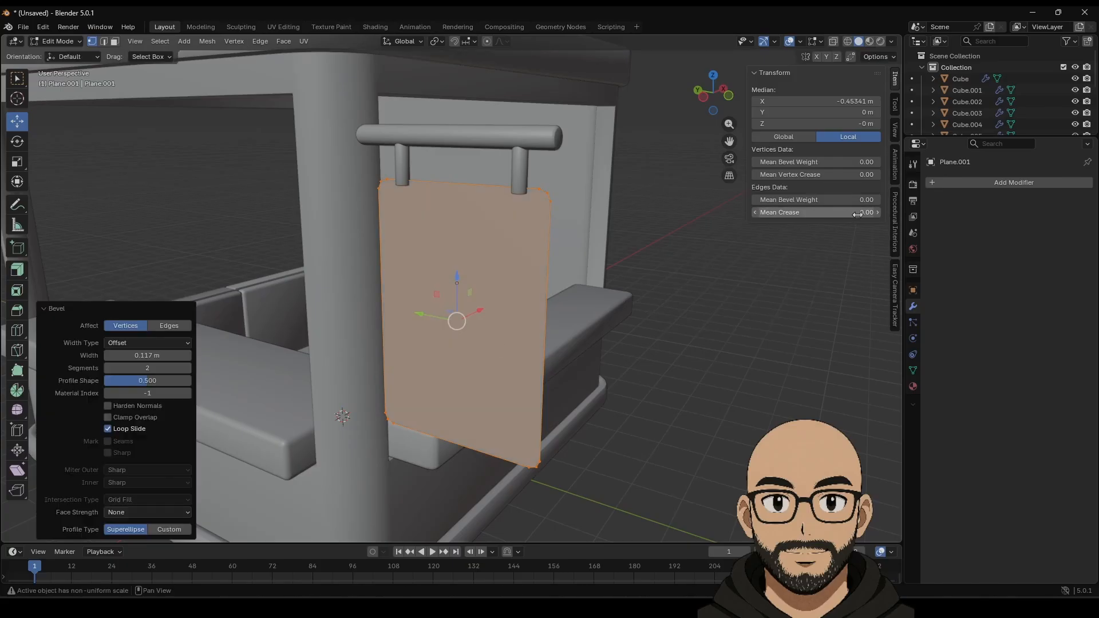
left_click(187, 368)
mouse_move(166, 356)
left_mouse_down()
mouse_move(177, 356)
mouse_move(150, 355)
left_mouse_up()
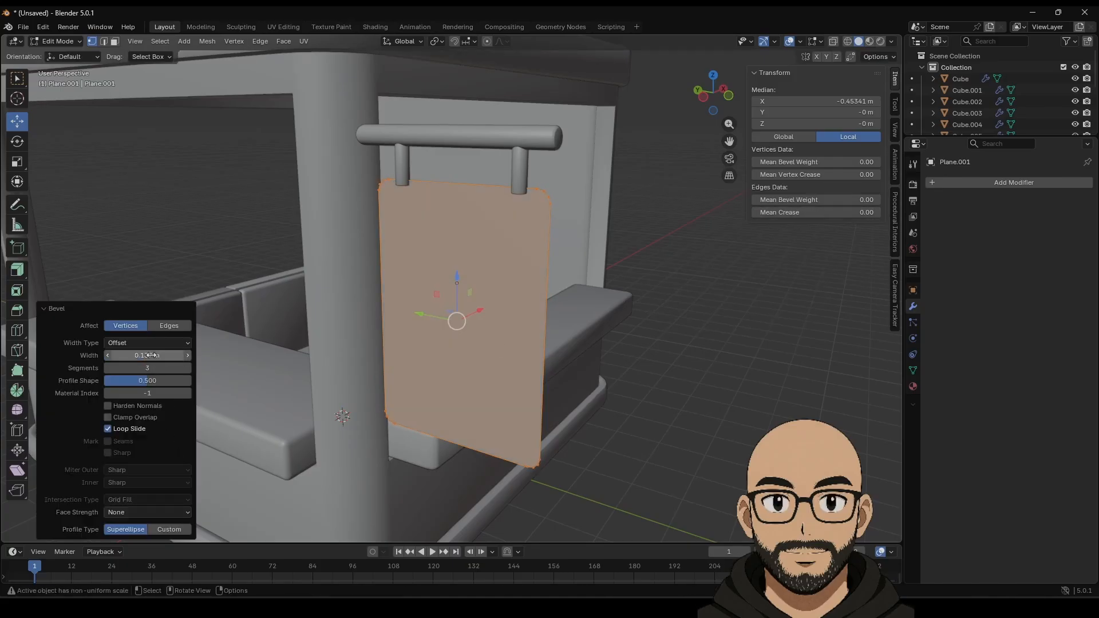
key("Tab")
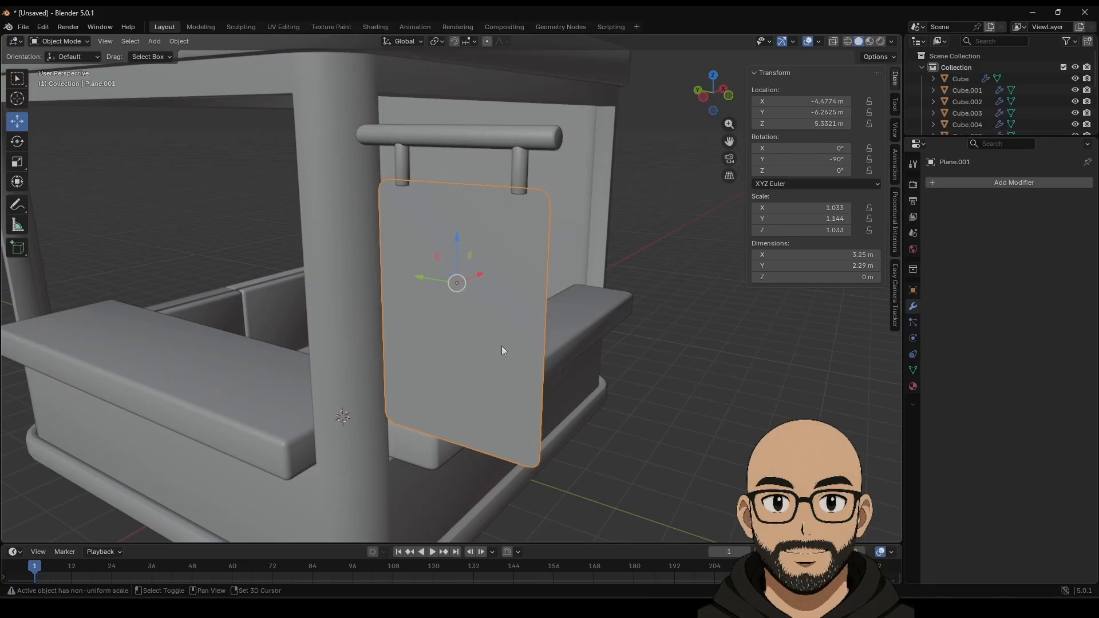
Duplicate the rounded plane and move the copy about 0.2 m along negative X.
key("shift+d")
right_click(501, 346)
left_click_drag(476, 277, 470, 287)
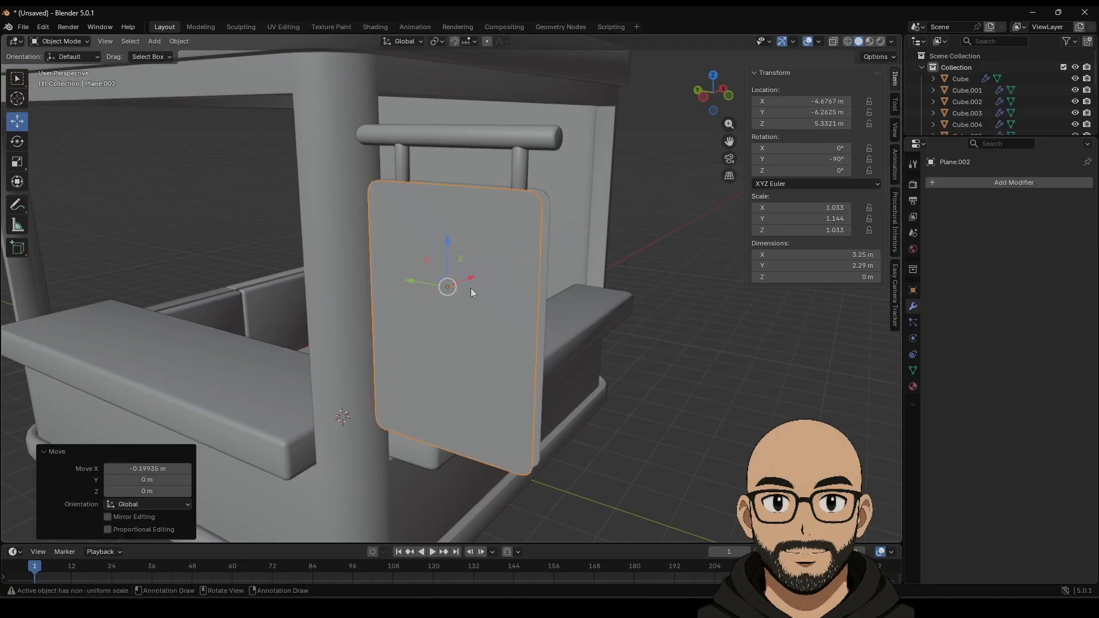
Convert the offset copy to a curve and move it about 0.21 m along X back onto the sign panel.
right_click(485, 318)
mouse_move(493, 344)
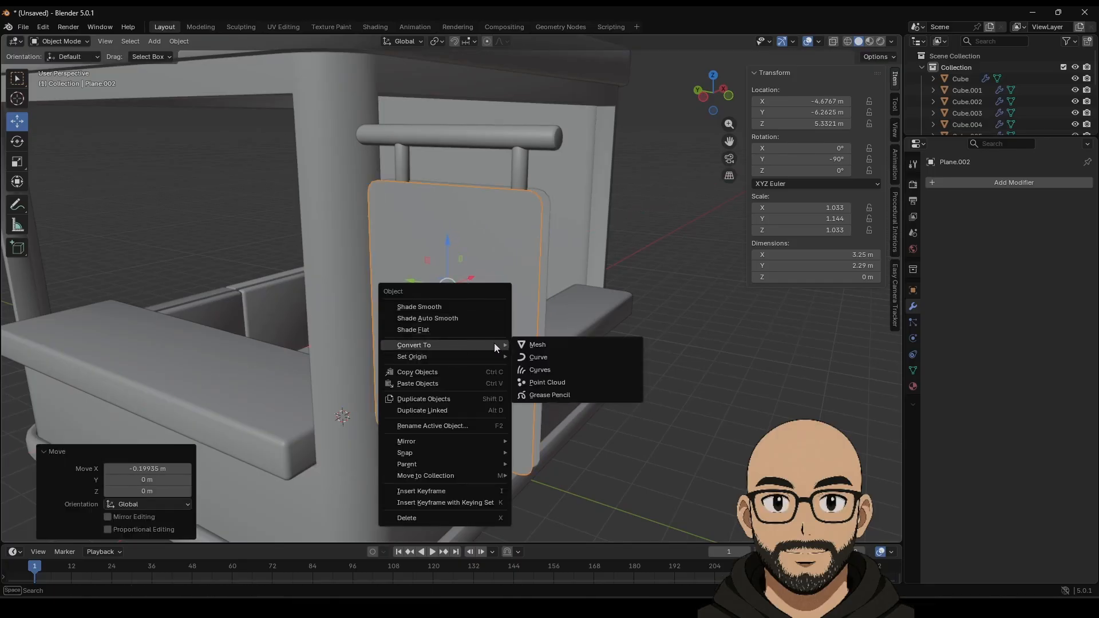
left_click(543, 354)
left_click_drag(471, 278, 478, 275)
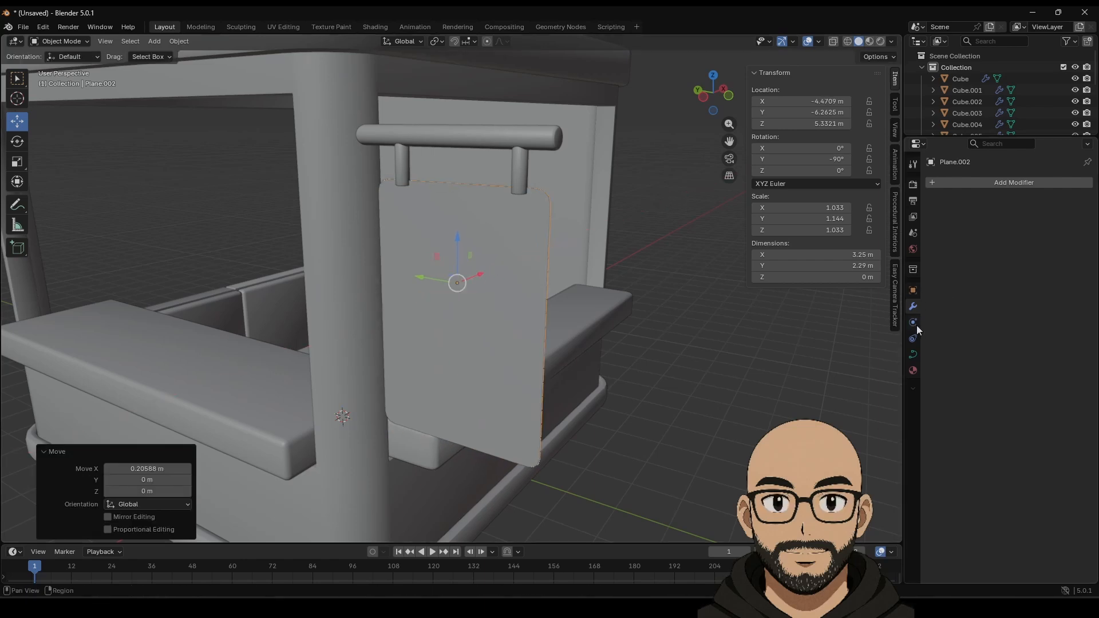
Turn the curve into the sign's frame with a Curve to Tube modifier at a scale of 0.09 m.
left_click(977, 183)
mouse_move(936, 187)
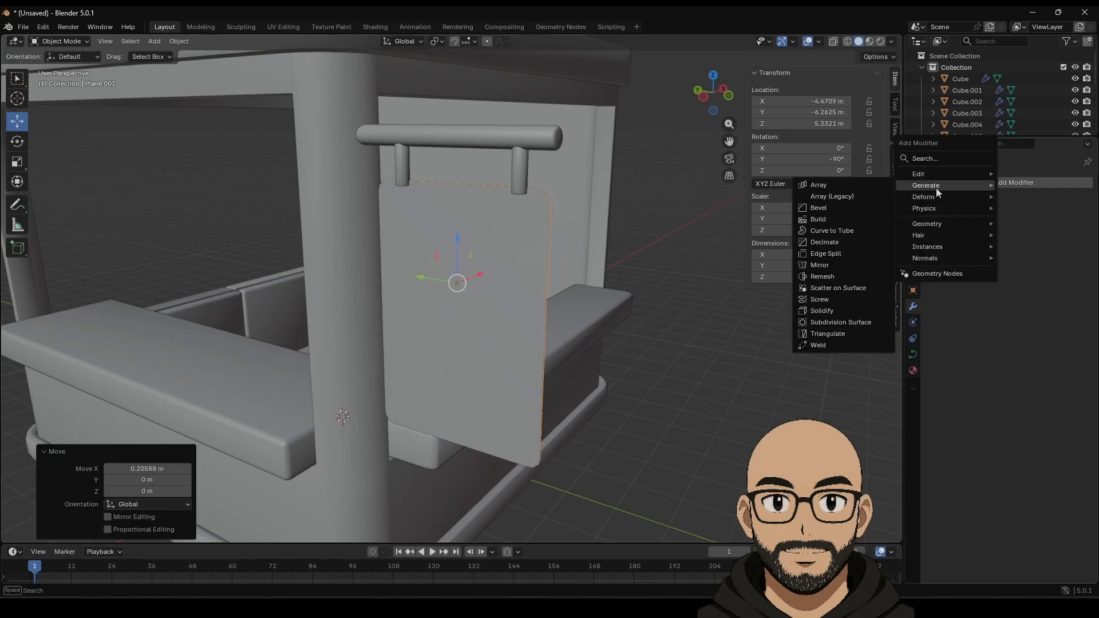
left_click(835, 231)
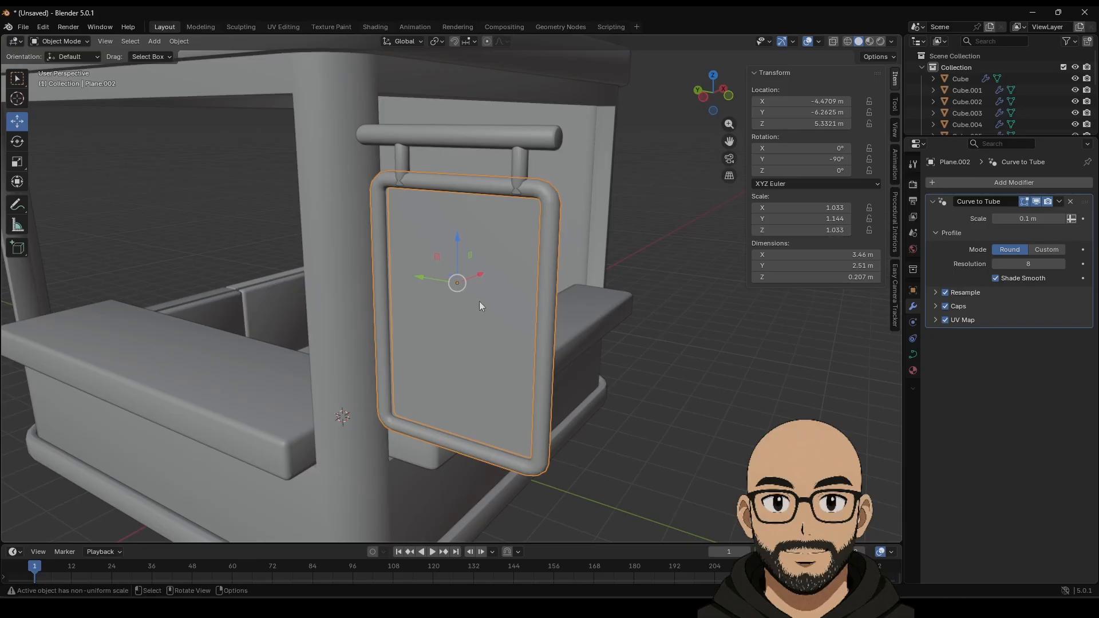
middle_click_drag(479, 301, 435, 309)
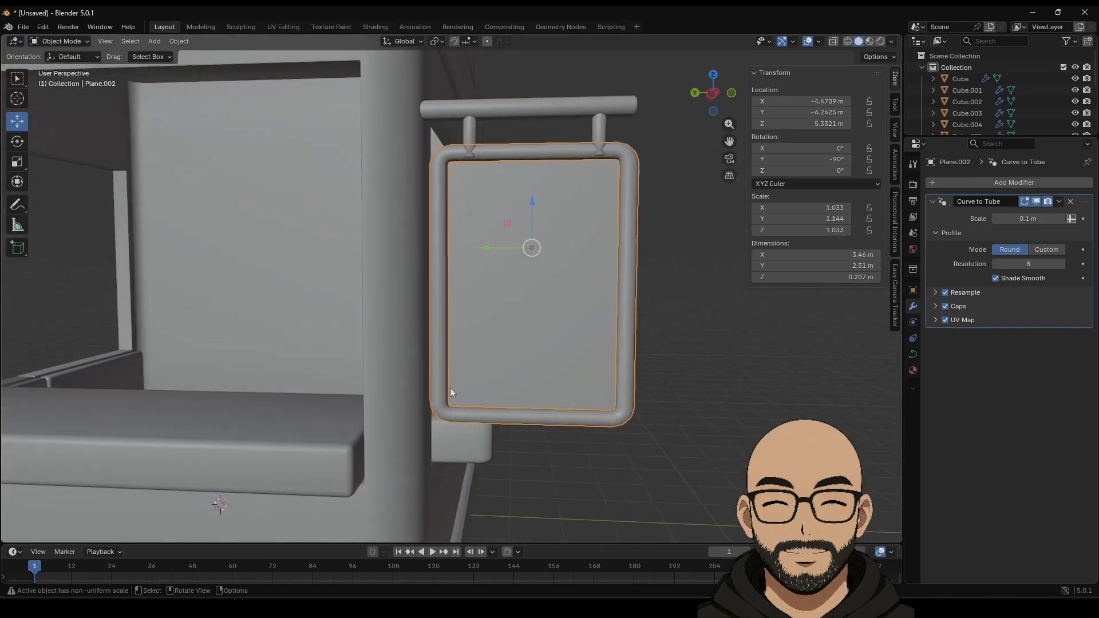
middle_click_drag(450, 387, 794, 324)
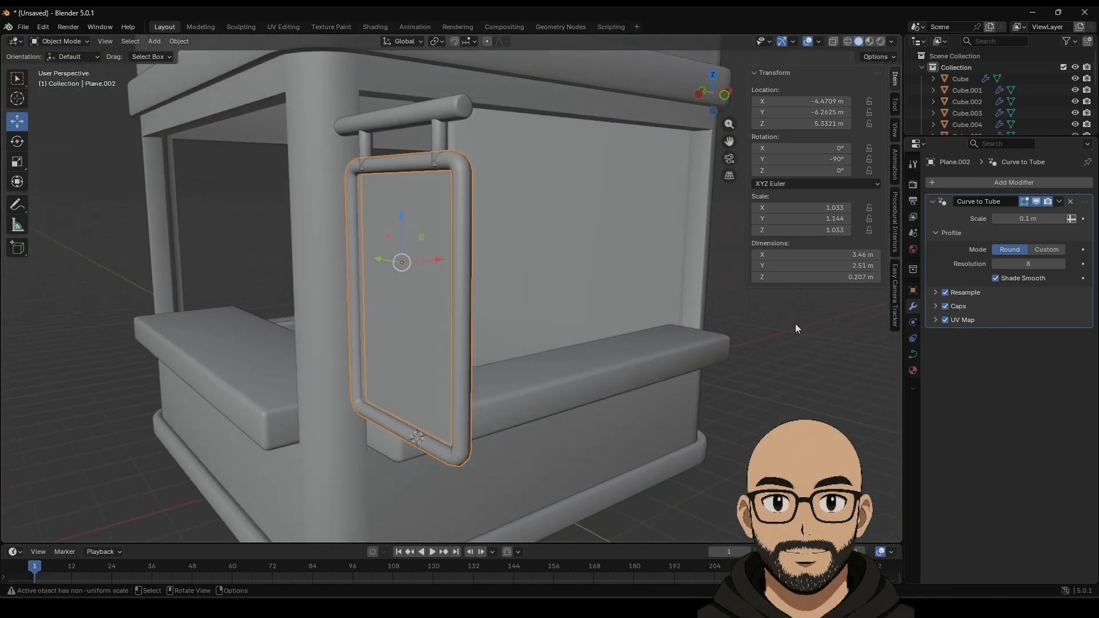
mouse_move(1028, 218)
left_mouse_down()
mouse_move(1051, 218)
mouse_move(1021, 218)
left_mouse_up()
middle_click_drag(485, 316, 507, 314)
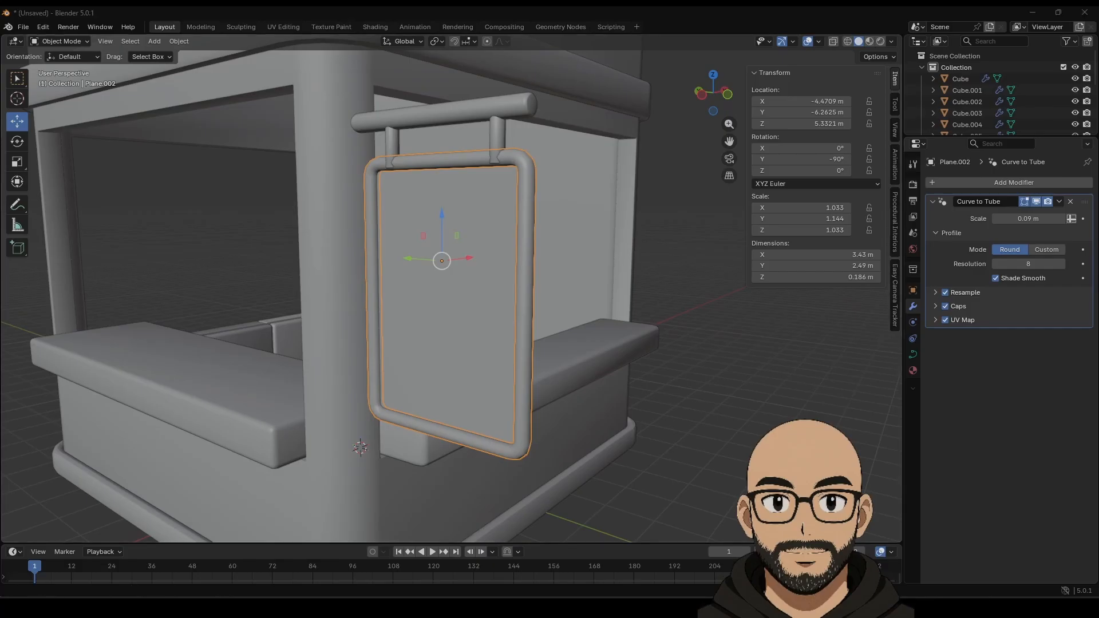
Scale the outer hanger post uniformly by about 0.813 so it fits between the bar and the frame.
middle_click_drag(542, 304, 458, 335)
left_click(402, 167)
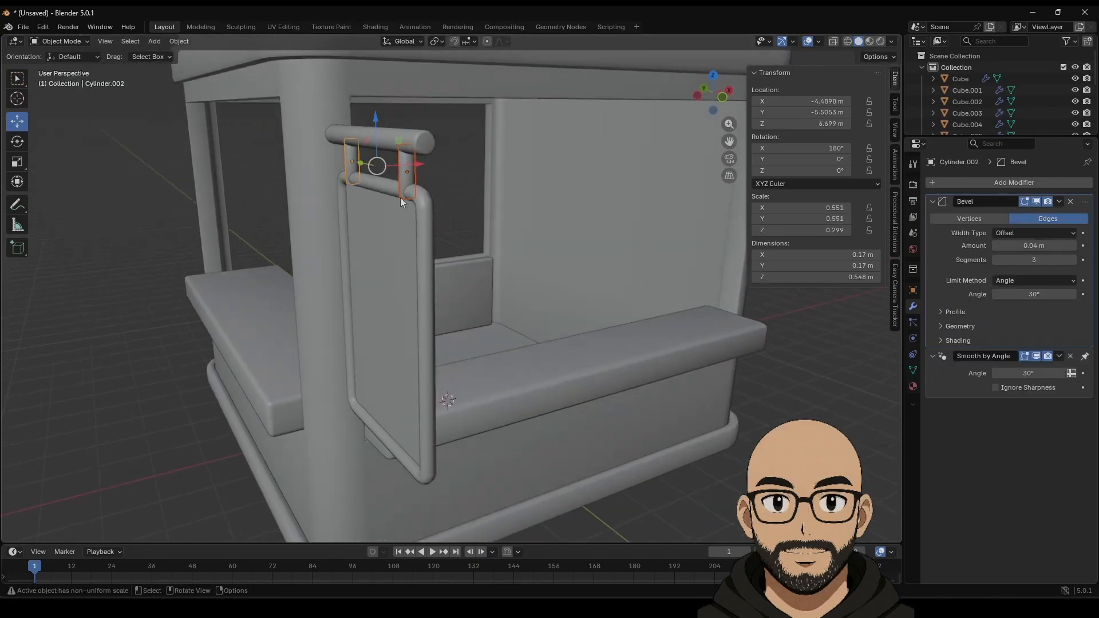
key("s")
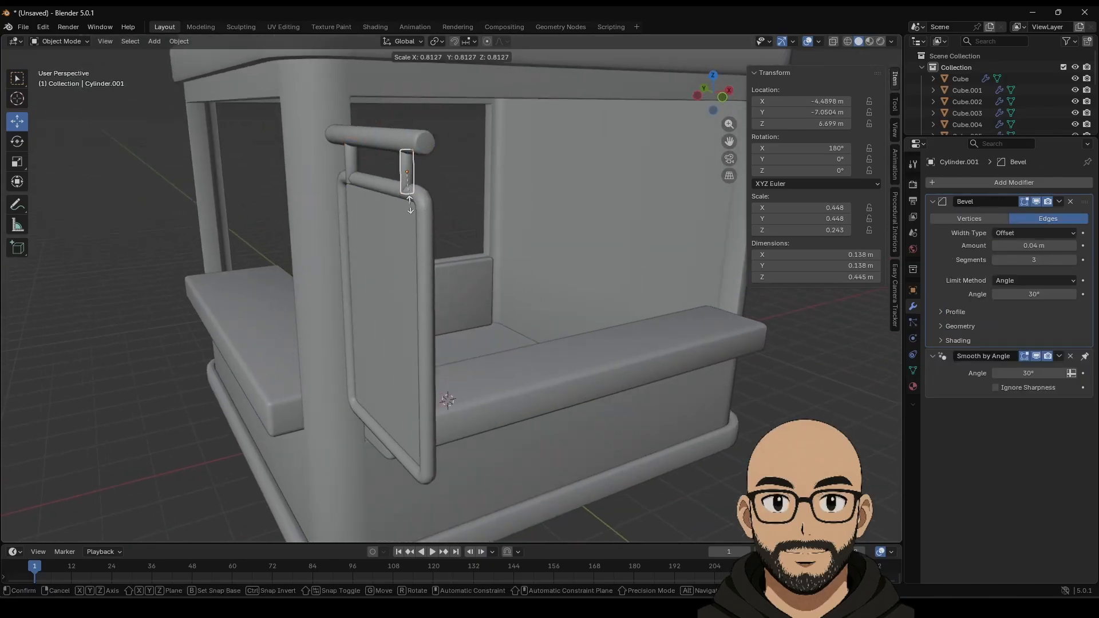
left_click(410, 204)
middle_click_drag(410, 205, 428, 236)
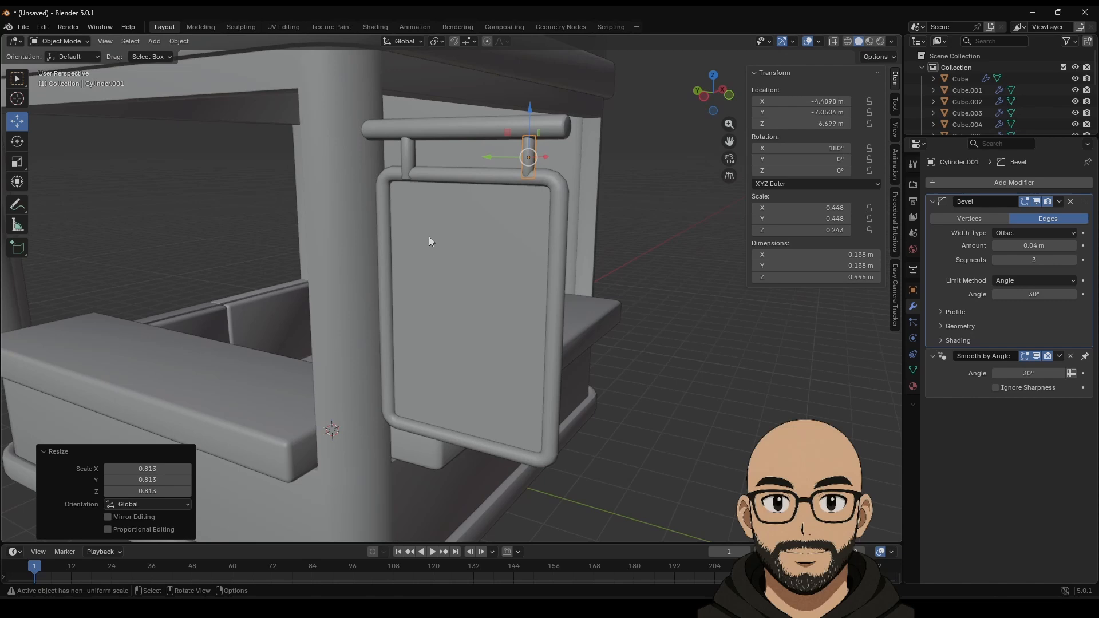
Delete the hanger post nearest the kiosk's corner pillar.
left_click(407, 163)
key("s")
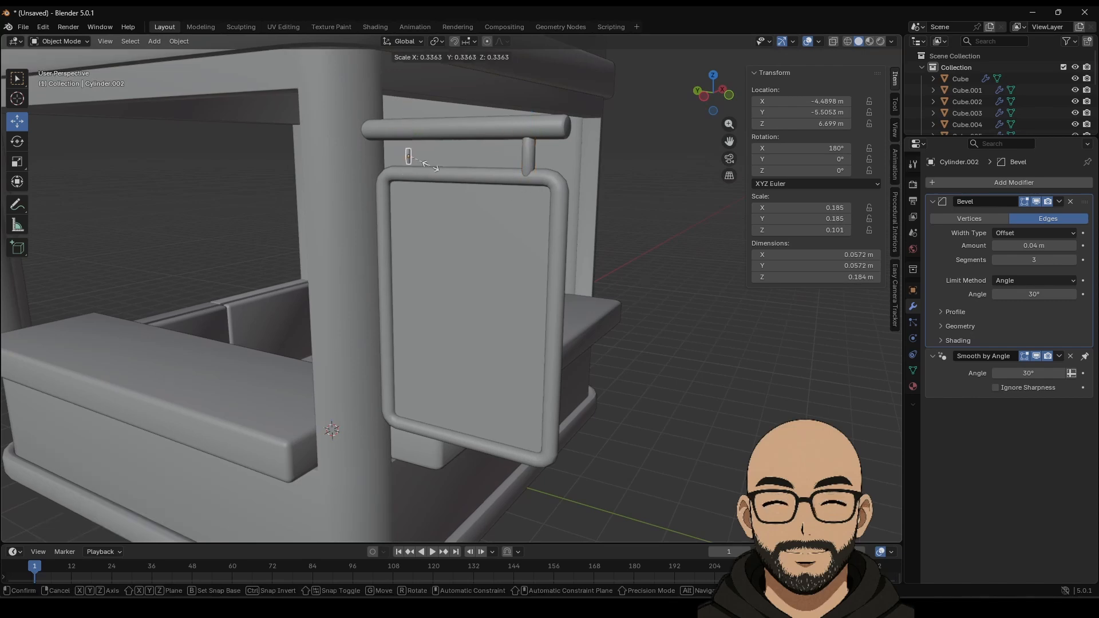
left_click(451, 178)
key("x")
left_click(408, 163)
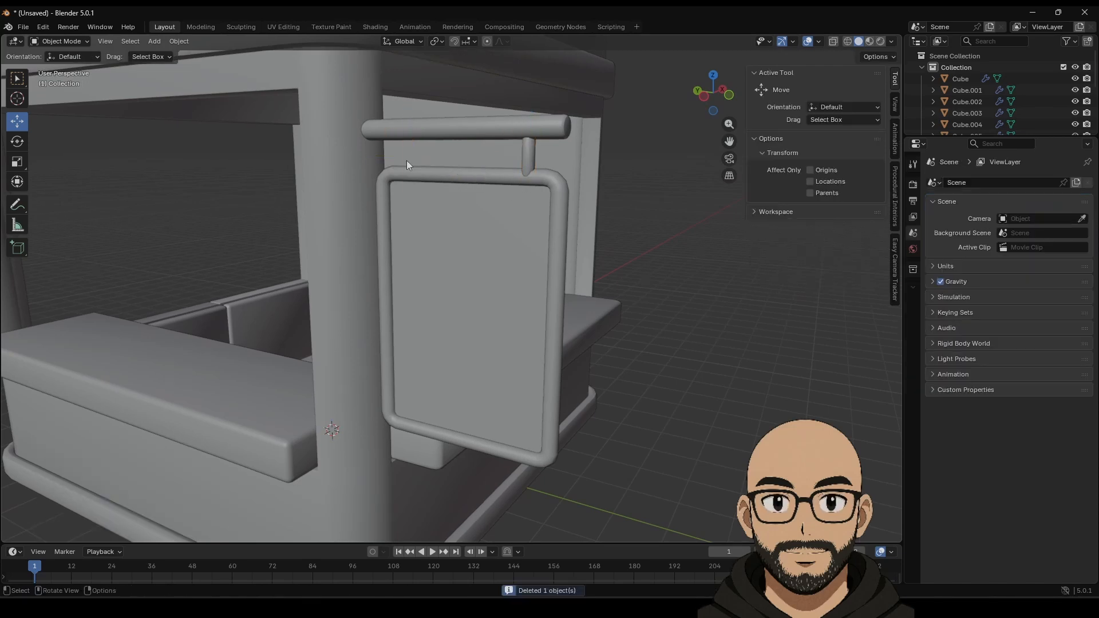
Duplicate the resized outer post about 1.62 m along Y toward the kiosk's pillar.
middle_click_drag(406, 161, 595, 155)
left_click(590, 148)
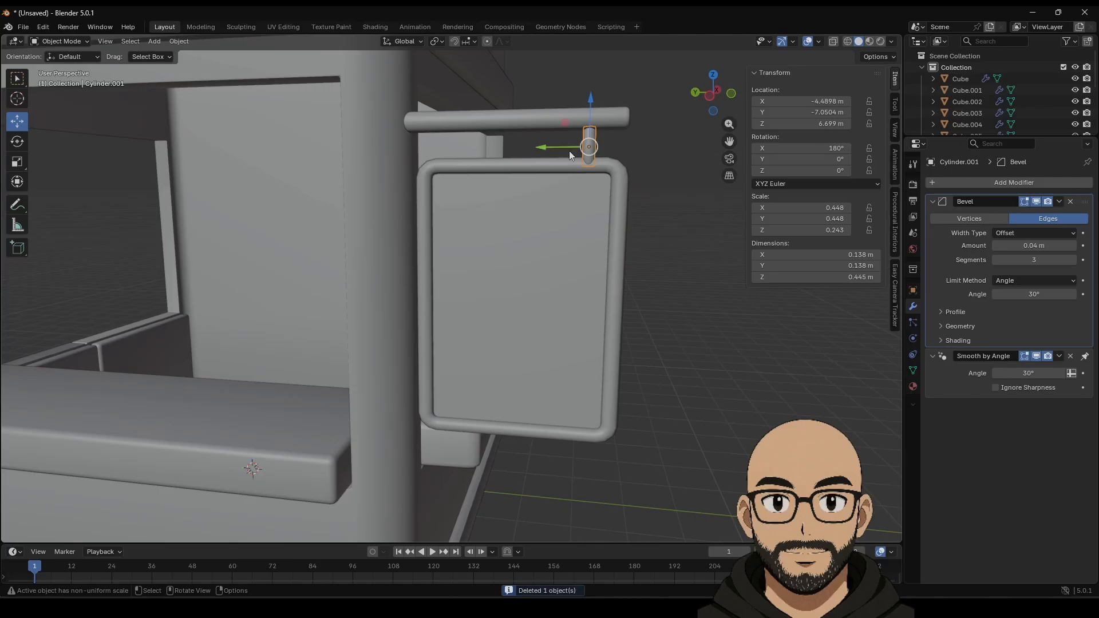
key("shift+d")
key("y")
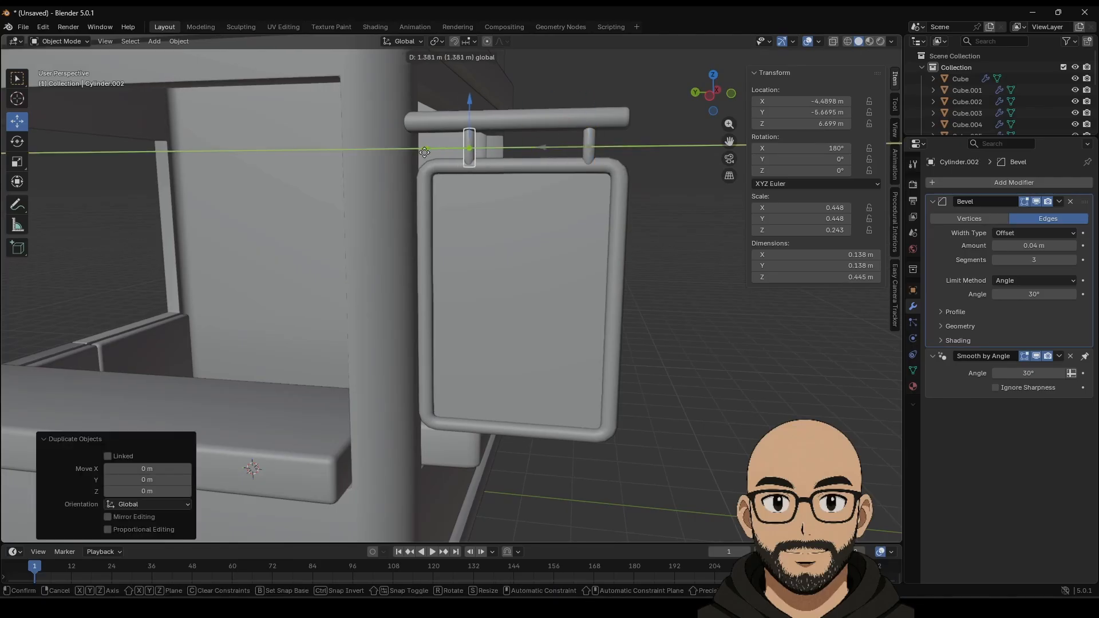
left_click(406, 151)
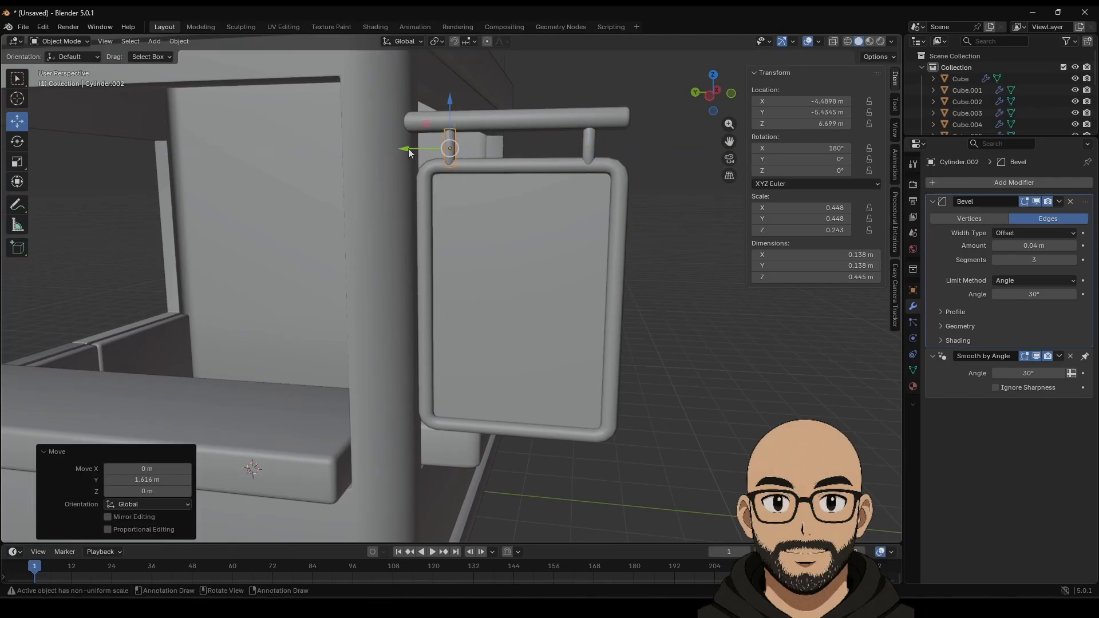
Duplicate the flat sign panel and move the copy about 0.1 m along X to the back of the frame.
middle_click_drag(686, 403, 600, 421)
left_click(479, 369)
middle_click_drag(478, 369, 425, 308)
key("shift+d")
right_click(421, 296)
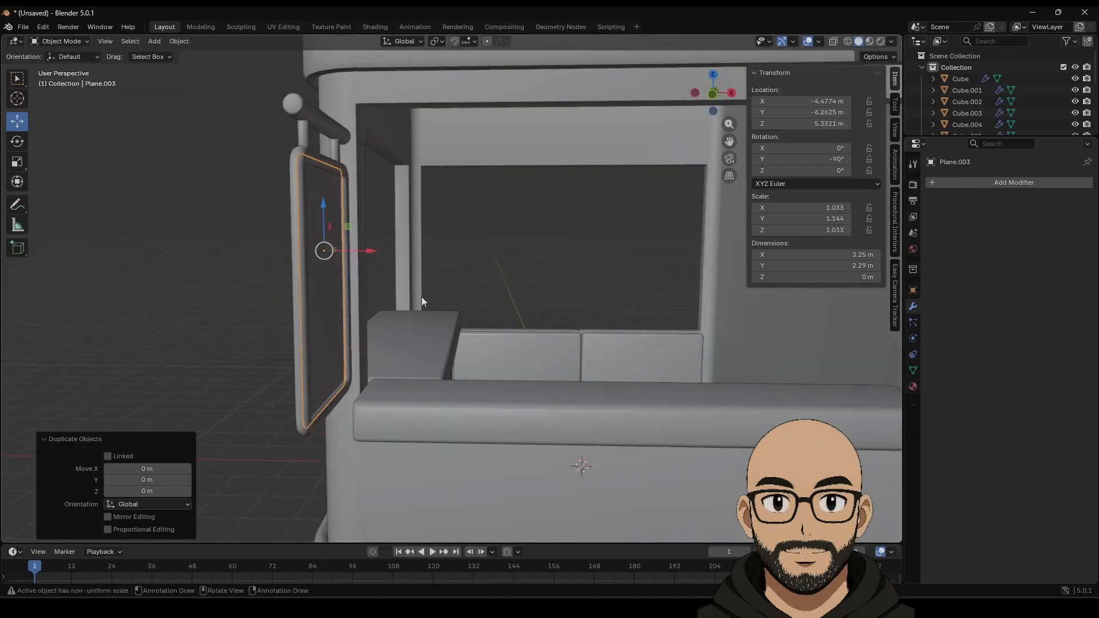
left_click_drag(363, 247, 373, 249)
Scale the back panel uniformly by about 1.038 so it covers the rear of the frame.
key("s")
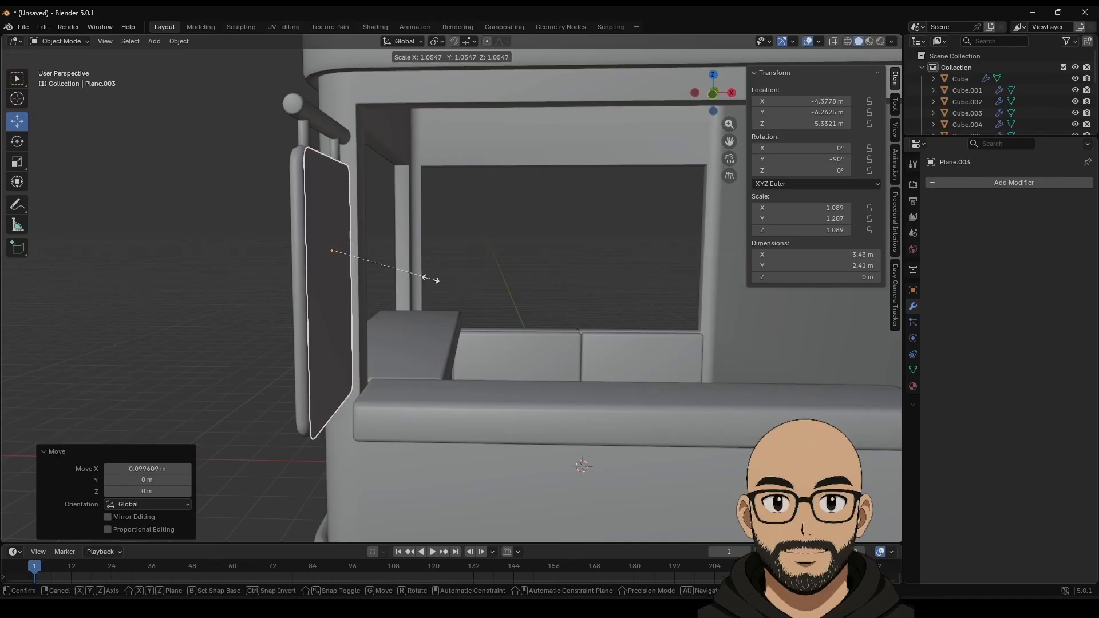
left_click(437, 279)
middle_click_drag(338, 311, 429, 316)
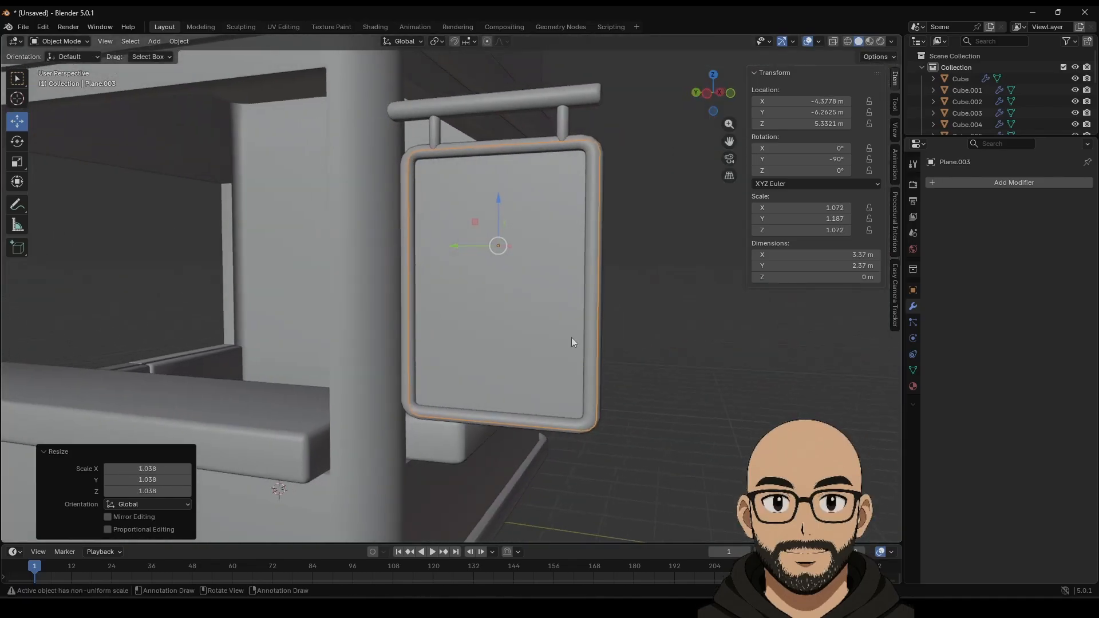
Examine the hanging sign's front and back panels and its proportions against the whole kiosk.
left_click(642, 362)
middle_click_drag(642, 362, 464, 378)
scroll(658, 378, "down", 1)
scroll(659, 380, "down", 2)
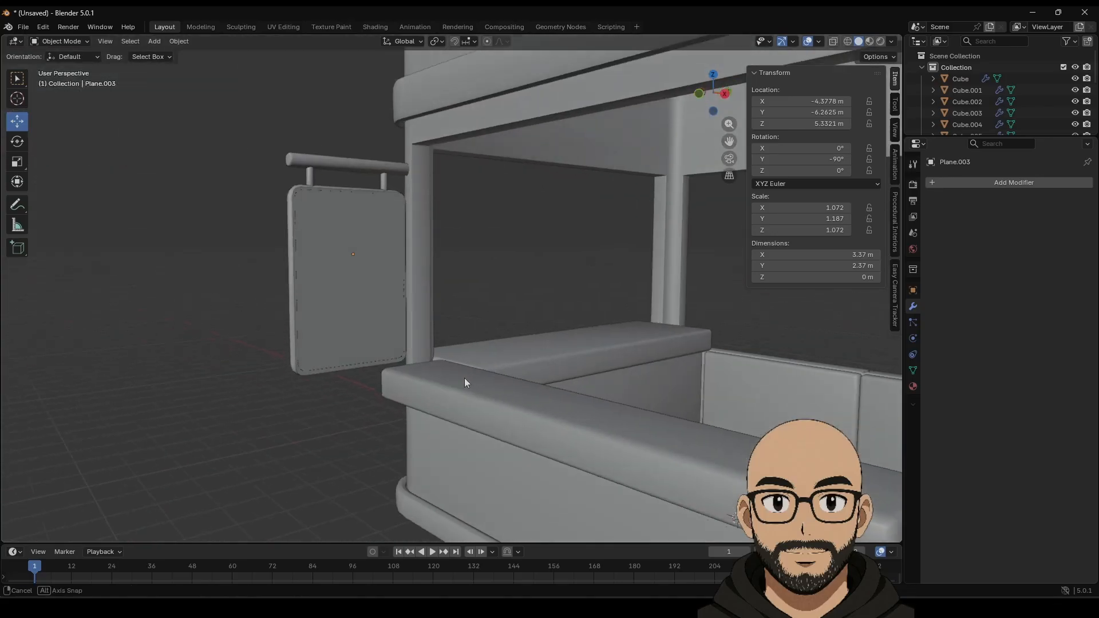
left_click(335, 297)
middle_click_drag(334, 297, 455, 339)
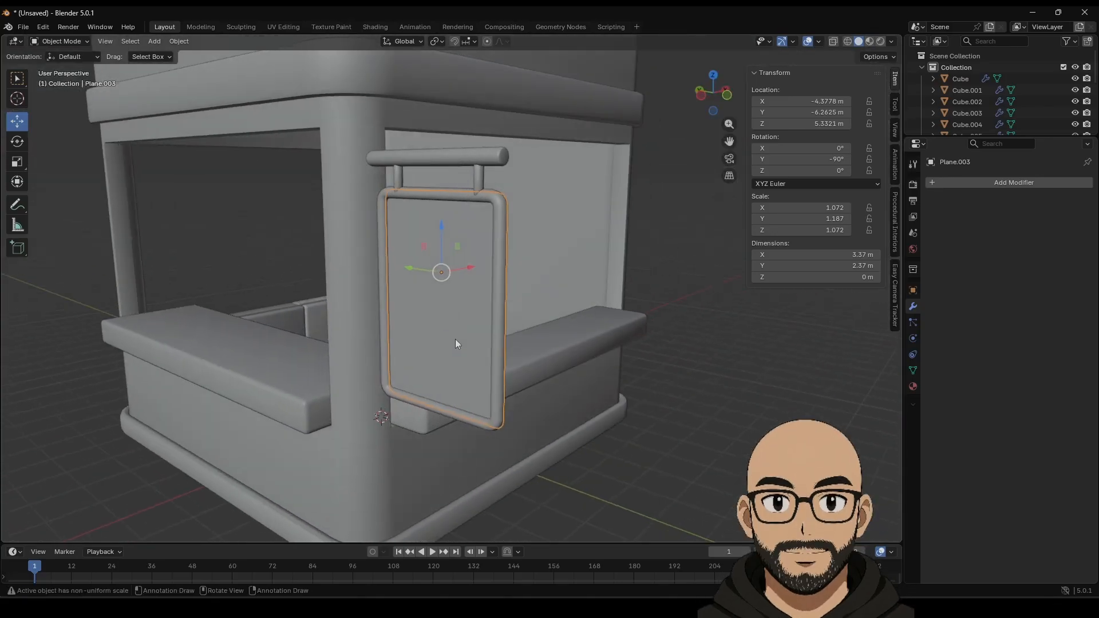
left_click(455, 339)
scroll(595, 407, "up", 3)
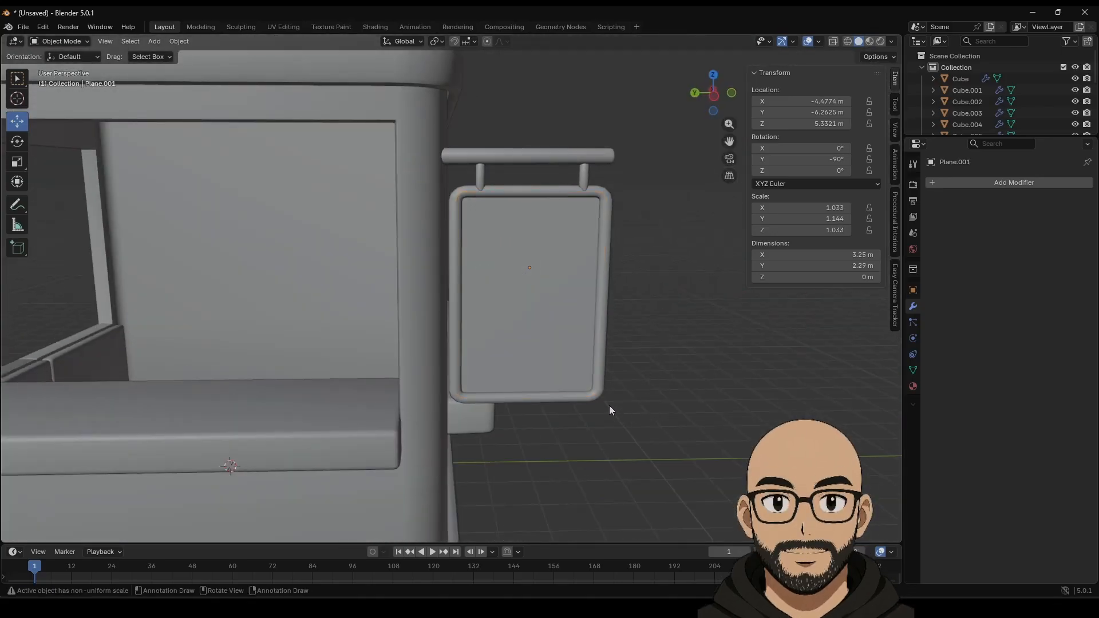
scroll(609, 405, "down", 1)
scroll(505, 326, "down", 4)
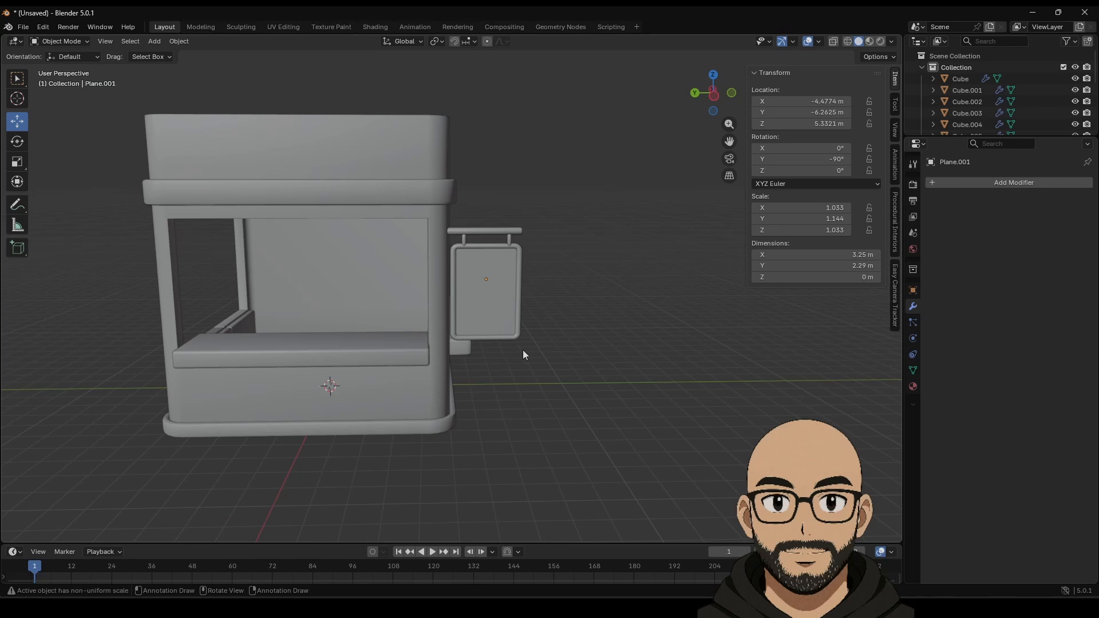
middle_click_drag(523, 349, 458, 277)
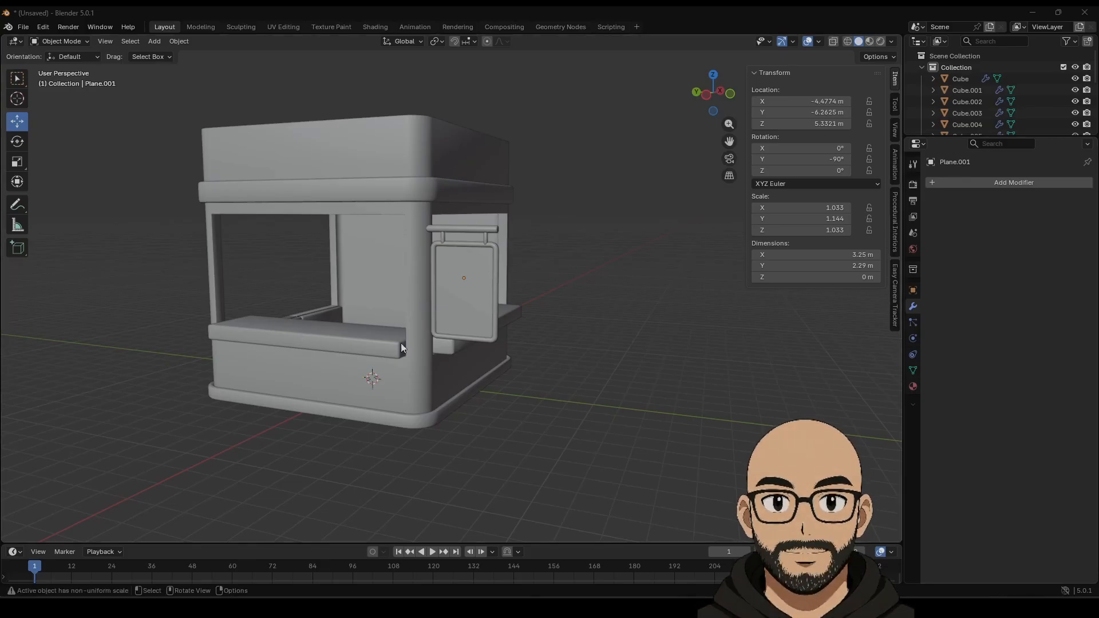
middle_click_drag(302, 345, 271, 262)
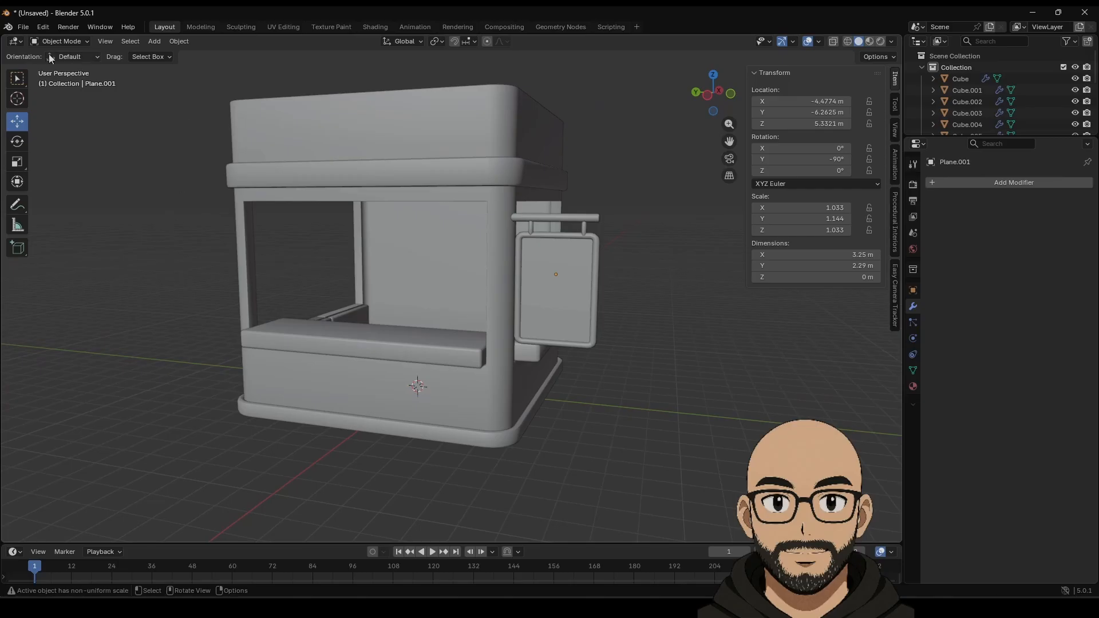
Save the scene as jollibee_blender.blend in the D:\Work\Blender folder.
left_click(23, 27)
left_click(61, 112)
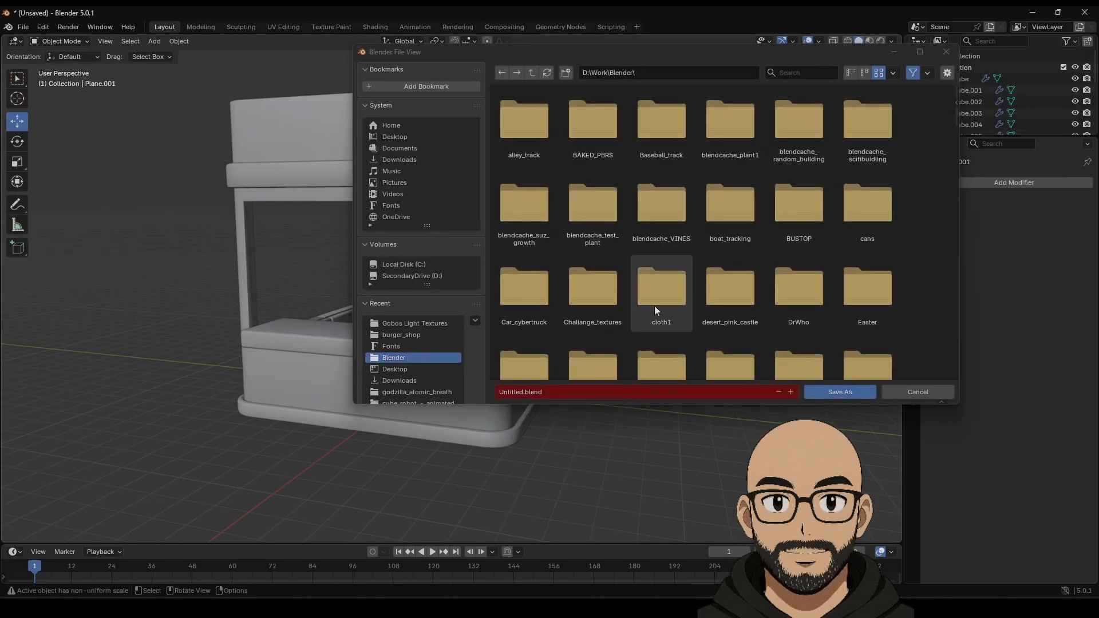
left_click(619, 390)
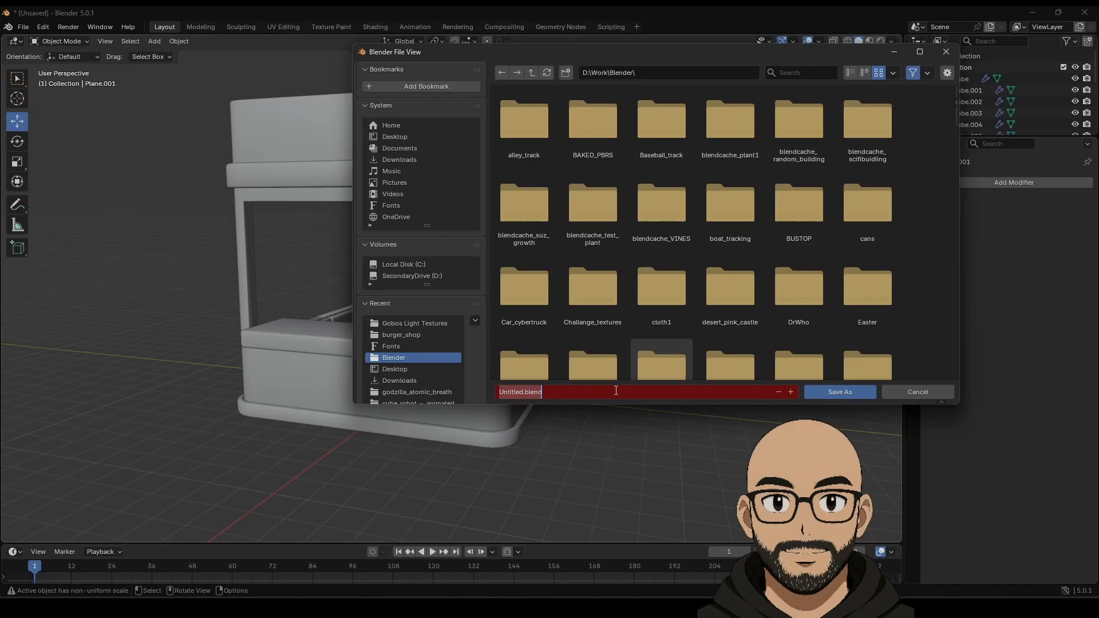
type("joll")
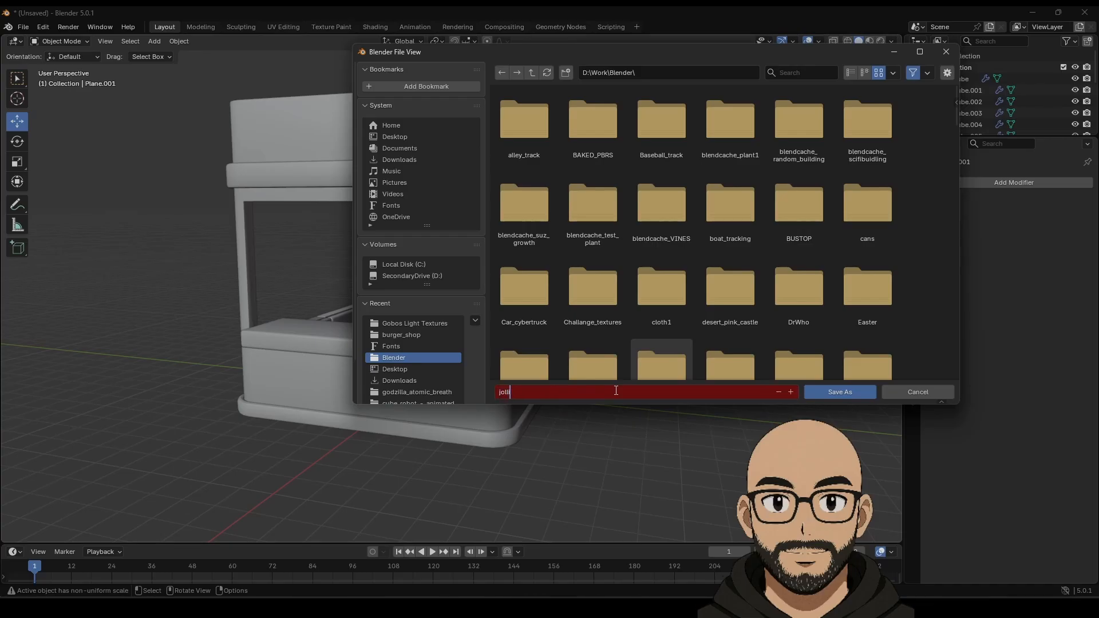
type("ibee_blender.blend")
left_click(844, 393)
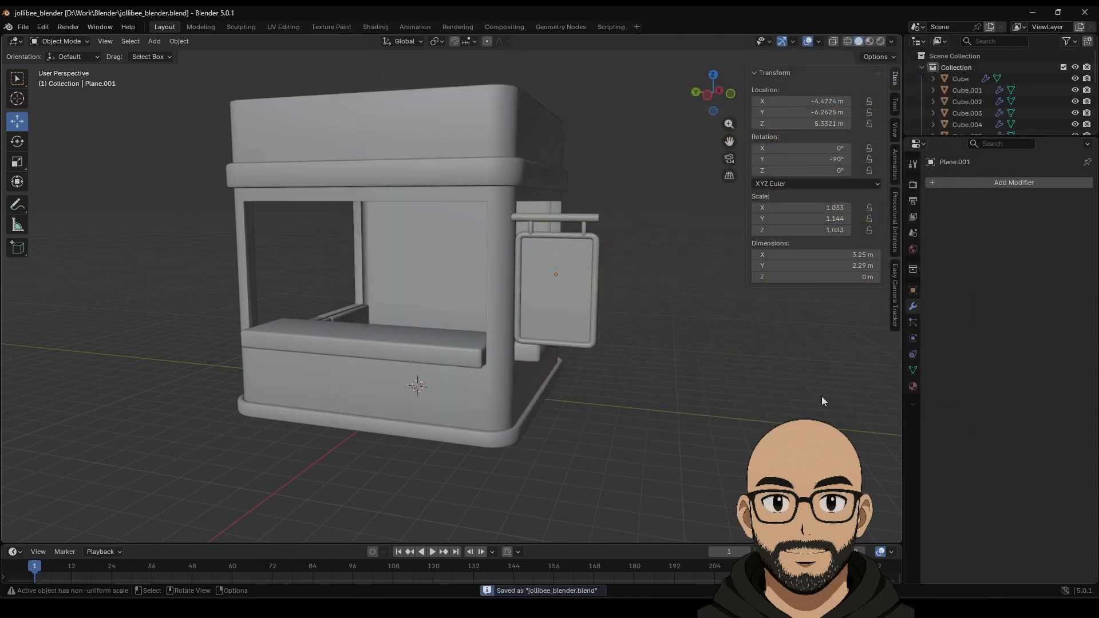
Add a Bézier curve object to the scene and delete its default vertices to leave it empty for drawing.
mouse_move(502, 355)
middle_mouse_down()
mouse_move(484, 359)
mouse_move(521, 355)
mouse_move(474, 355)
mouse_move(507, 353)
middle_mouse_up()
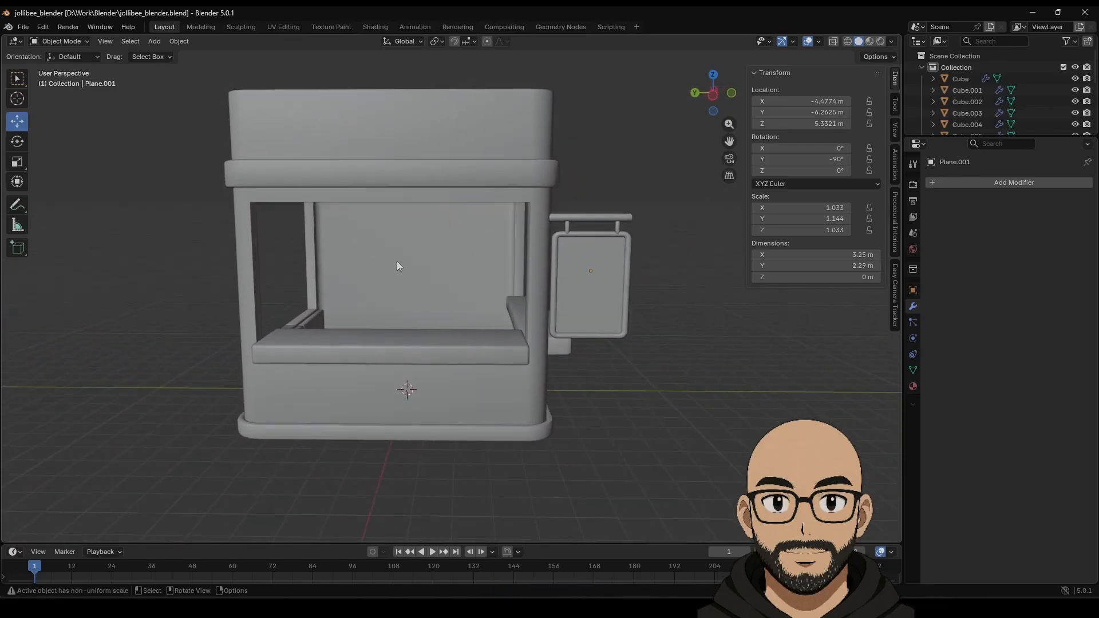
mouse_move(483, 243)
middle_mouse_down()
mouse_move(389, 244)
mouse_move(484, 236)
middle_mouse_up()
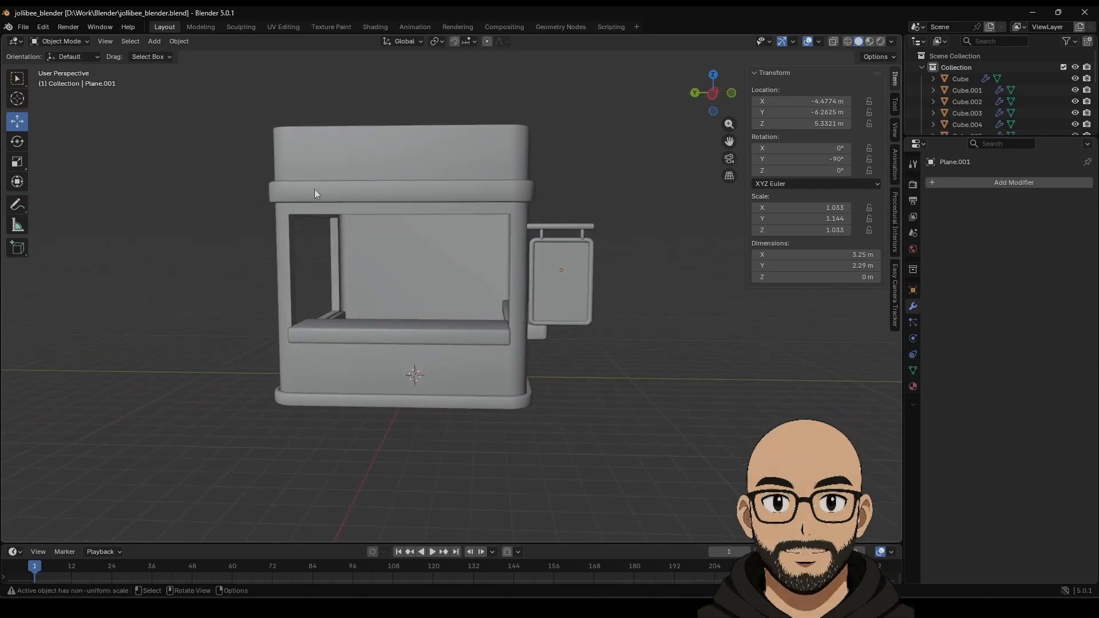
middle_click_drag(315, 191, 292, 223)
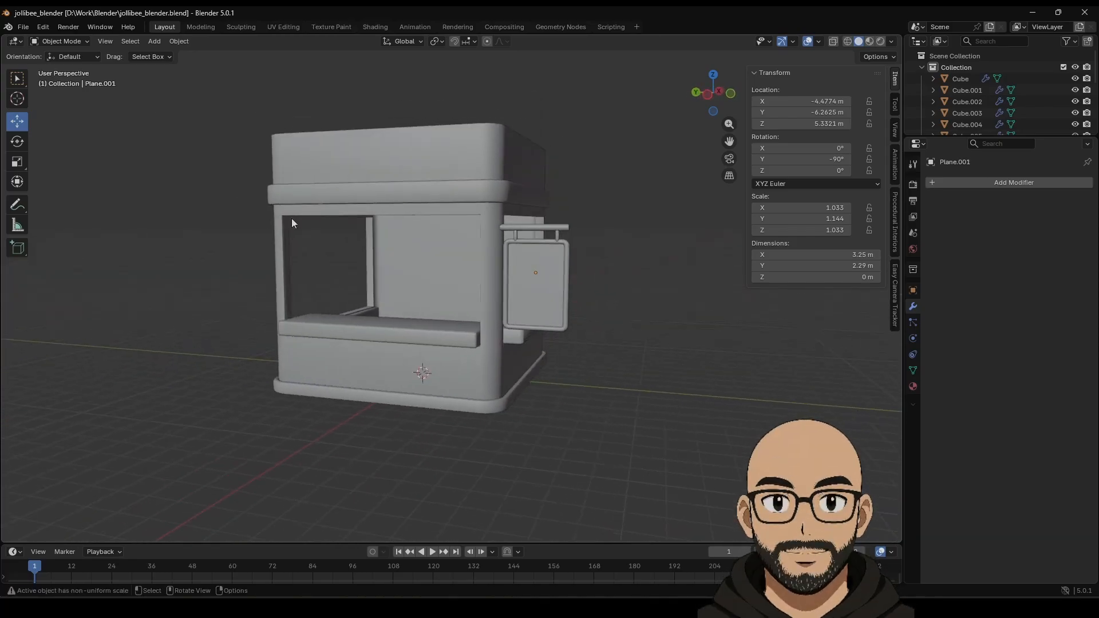
left_click(152, 42)
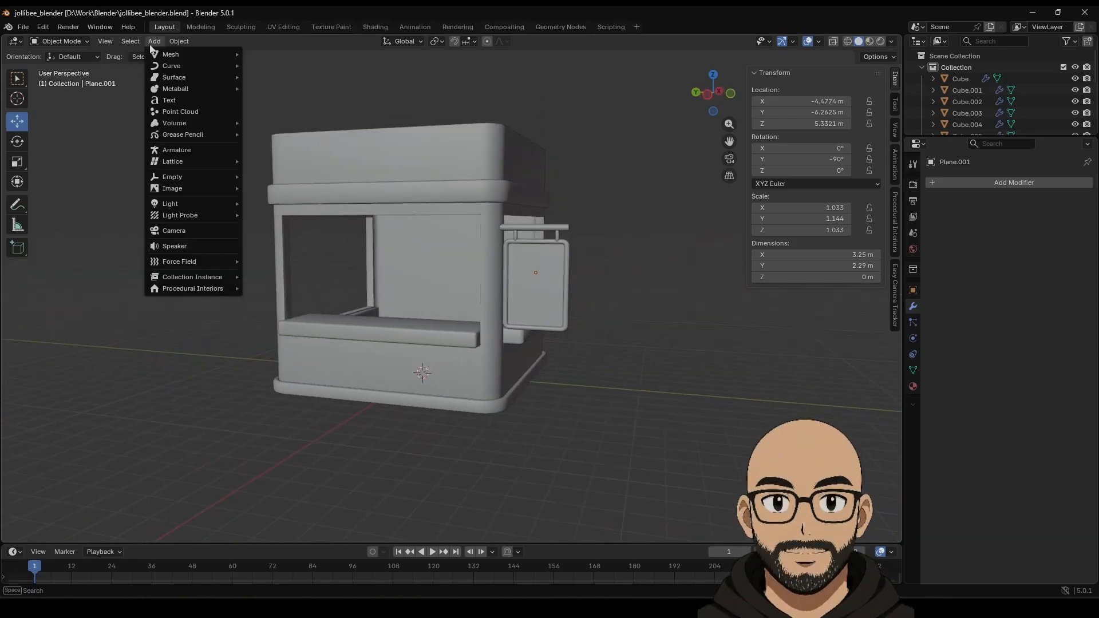
mouse_move(164, 68)
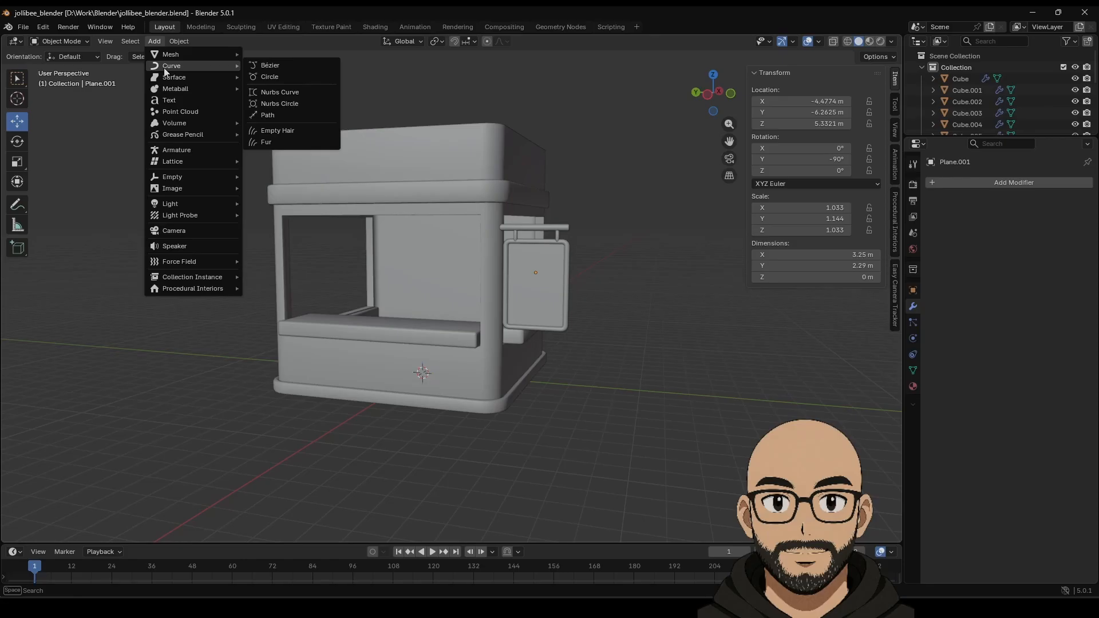
left_click(267, 71)
key("Tab")
key("x")
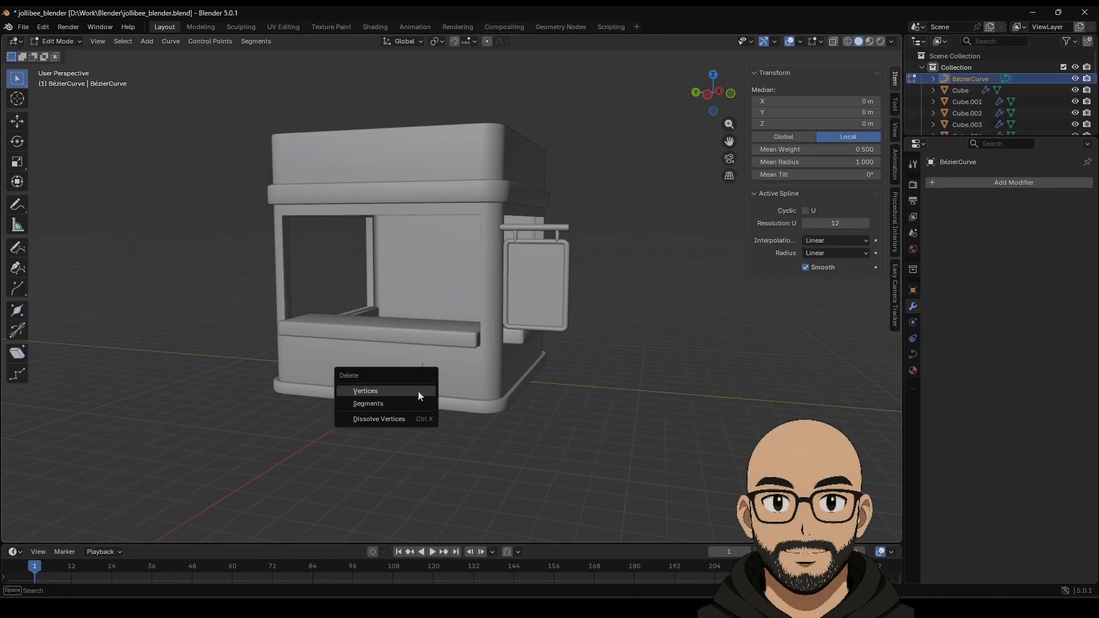
left_click(396, 391)
key("x")
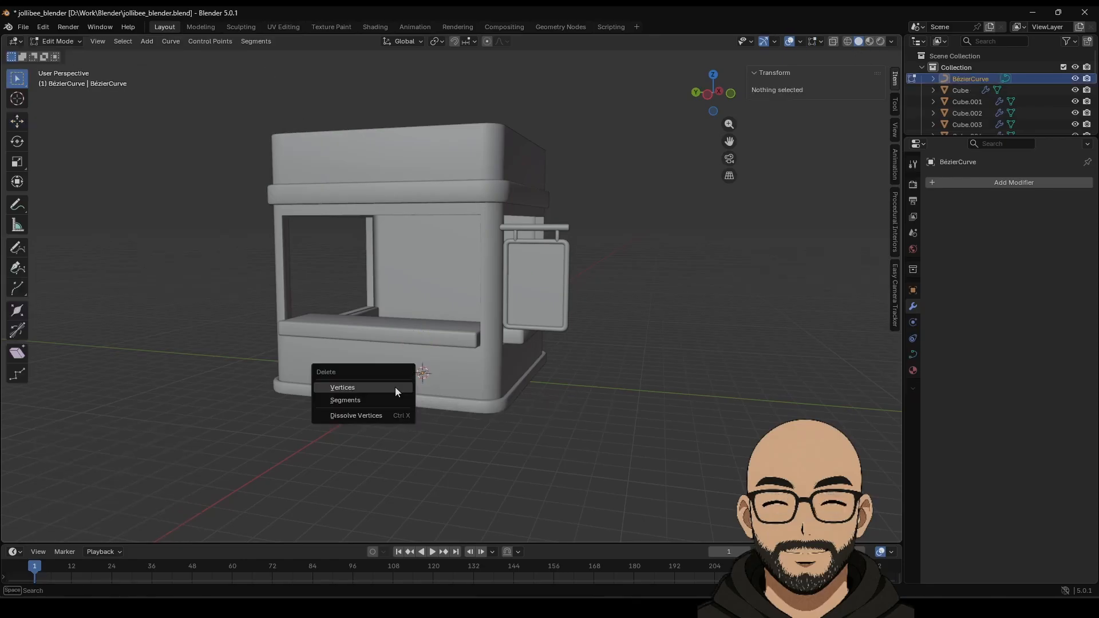
left_click(395, 387)
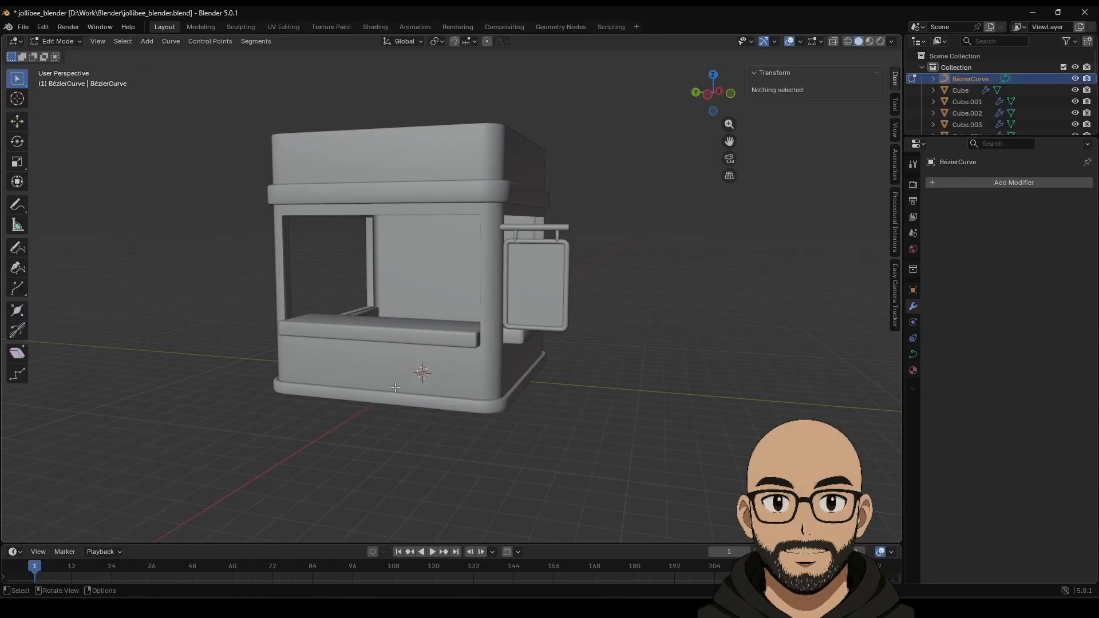
Draw a wavy curve about 10.2 m wide under the roof trim with the Draw tool in the left orthographic view.
left_click(18, 247)
left_click(710, 95)
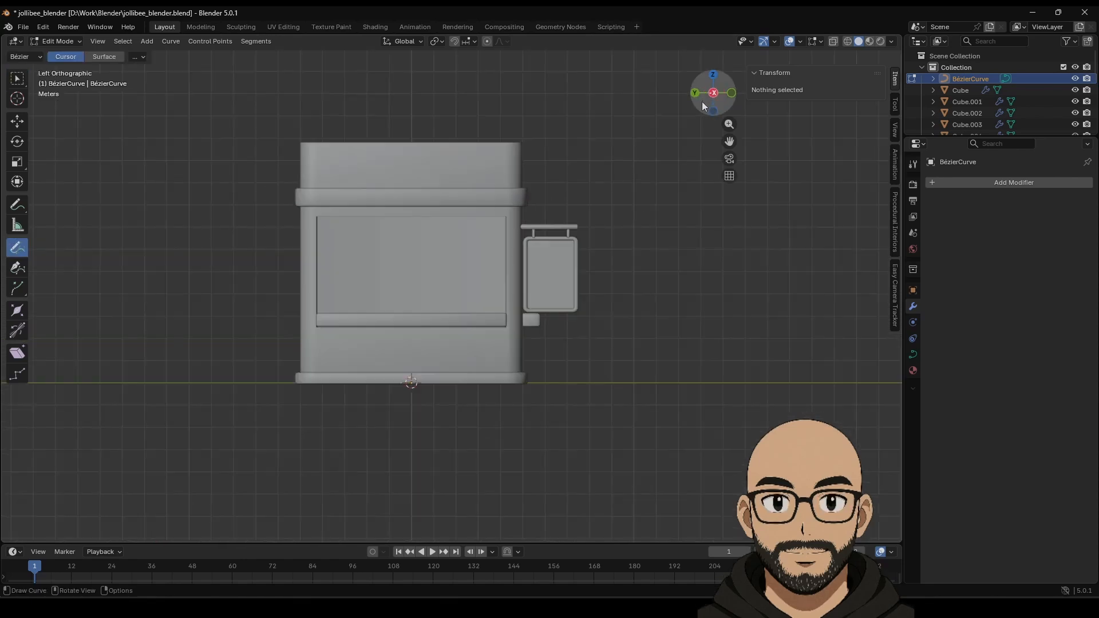
scroll(334, 211, "up", 3)
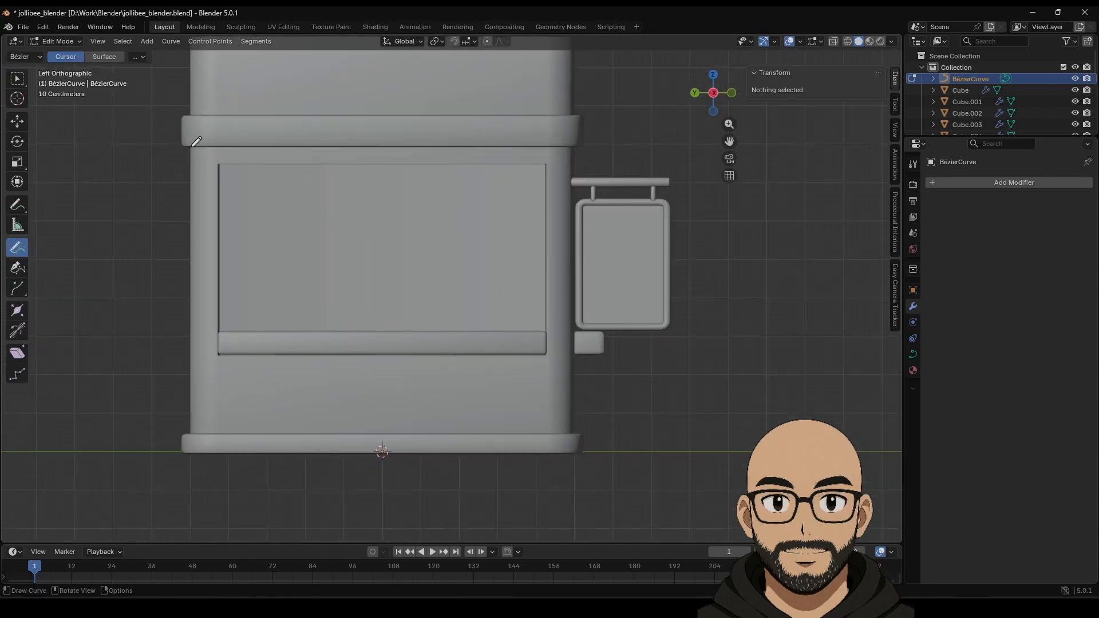
left_click_drag(186, 145, 200, 155)
left_click_drag(280, 142, 369, 159)
mouse_move(490, 148)
left_mouse_down()
mouse_move(535, 161)
mouse_move(582, 141)
left_mouse_up()
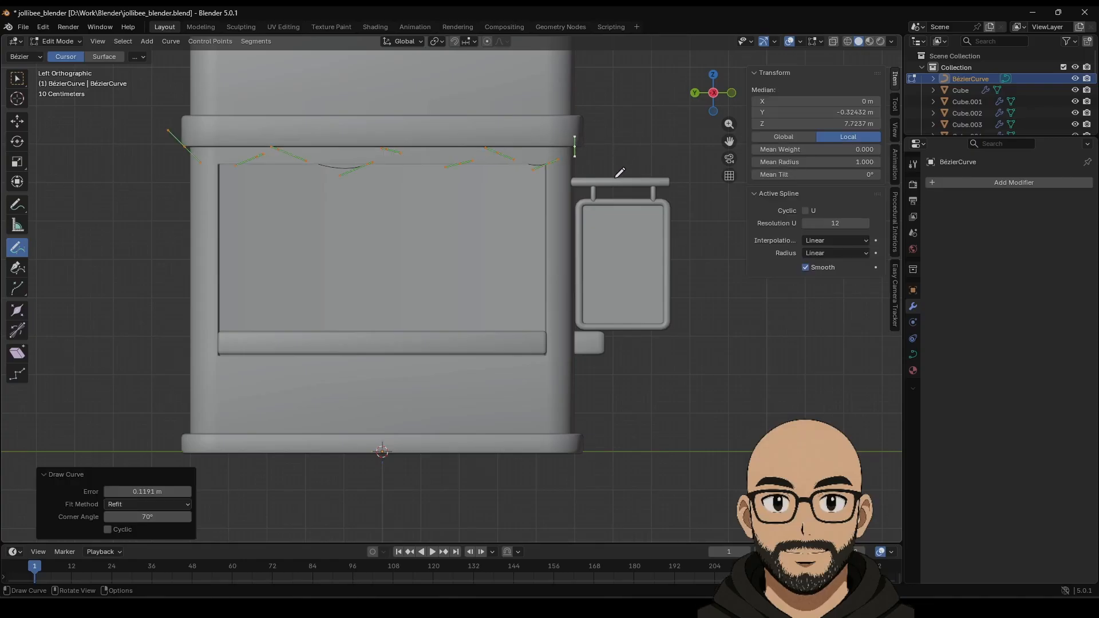
mouse_move(581, 142)
middle_mouse_down()
mouse_move(507, 187)
mouse_move(147, 116)
middle_mouse_up()
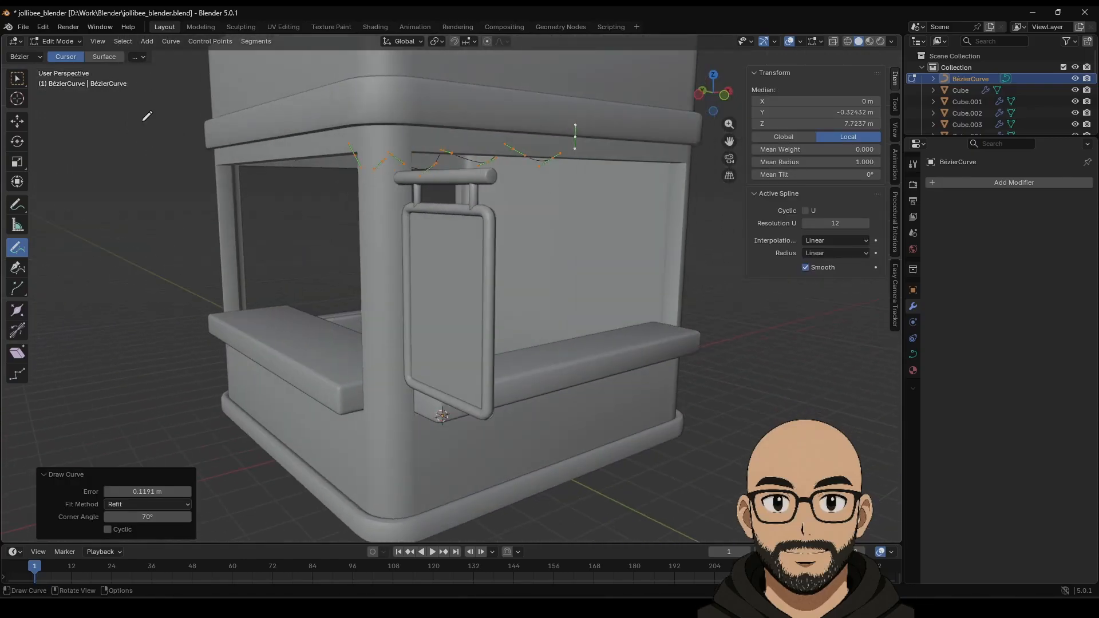
left_click(17, 121)
left_click_drag(423, 157, 262, 158)
middle_click_drag(262, 158, 338, 214)
key("ctrl+z")
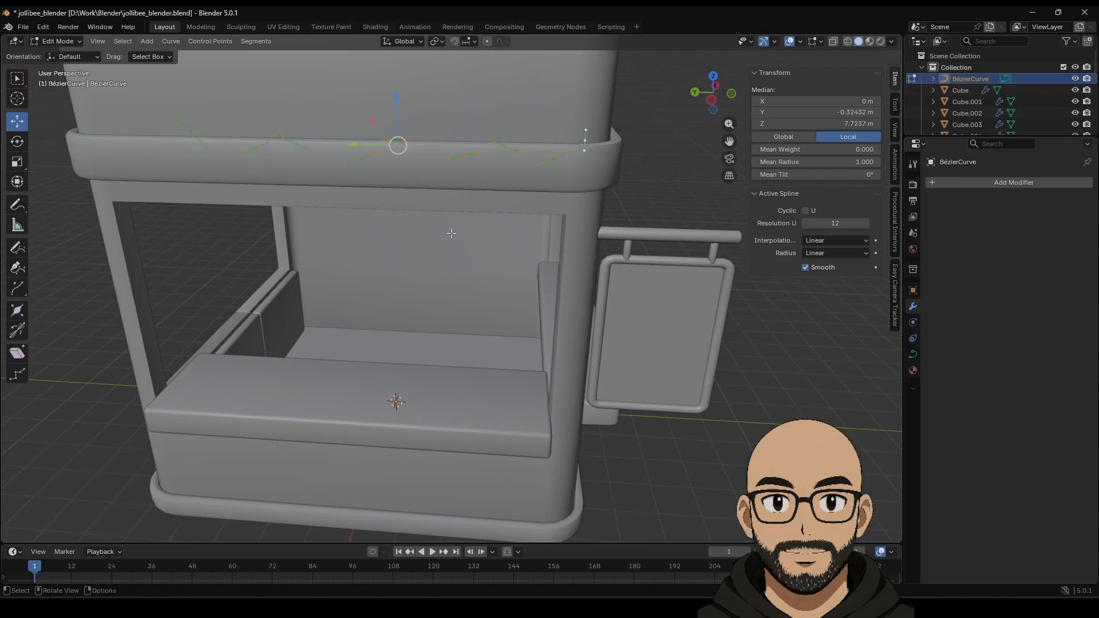
Move the wavy curve about 5.17 m along negative X, just outside the kiosk's roof trim.
middle_click_drag(451, 233, 385, 245)
scroll(385, 245, "down", 4)
key("g")
key("x")
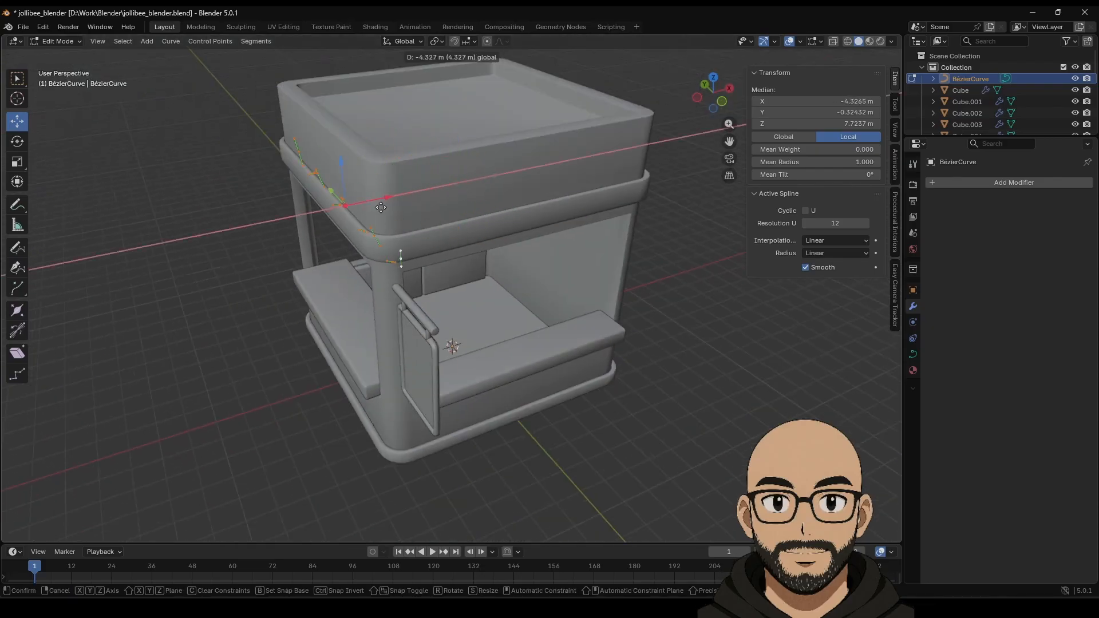
left_click(359, 211)
middle_click_drag(360, 211, 457, 224)
key("g")
key("x")
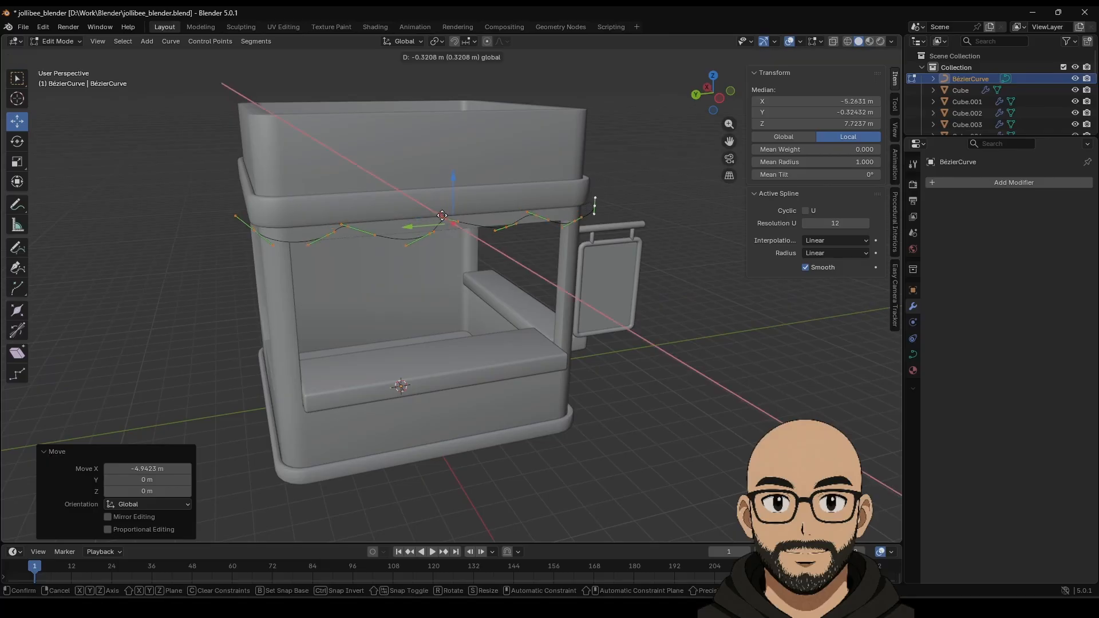
left_click(515, 250)
middle_click_drag(515, 251, 383, 228)
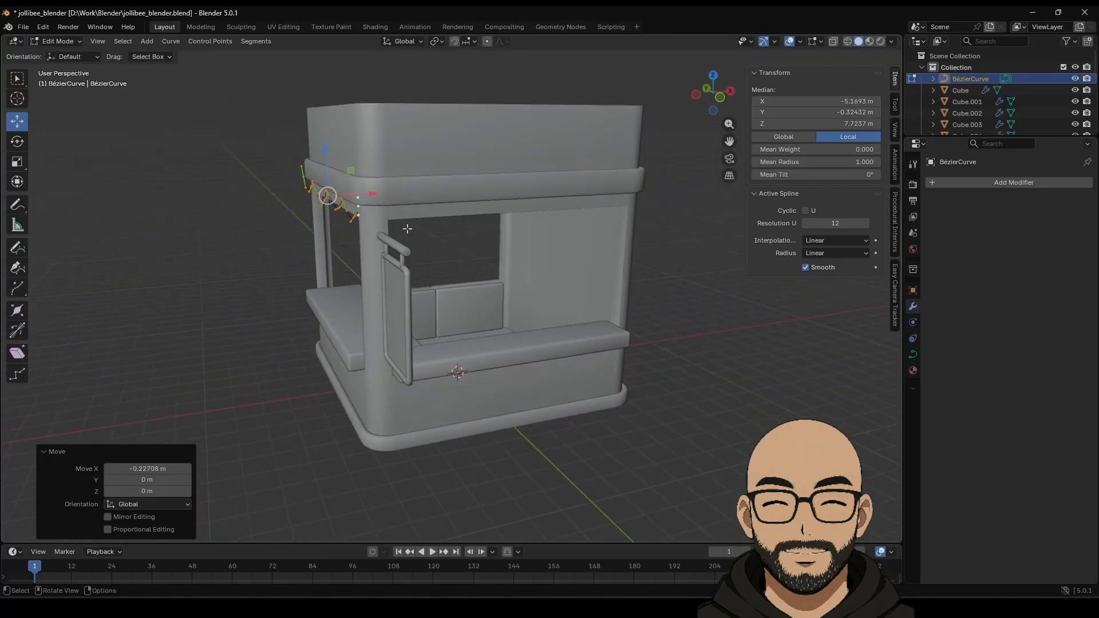
middle_click_drag(466, 226, 441, 215)
left_click(715, 95)
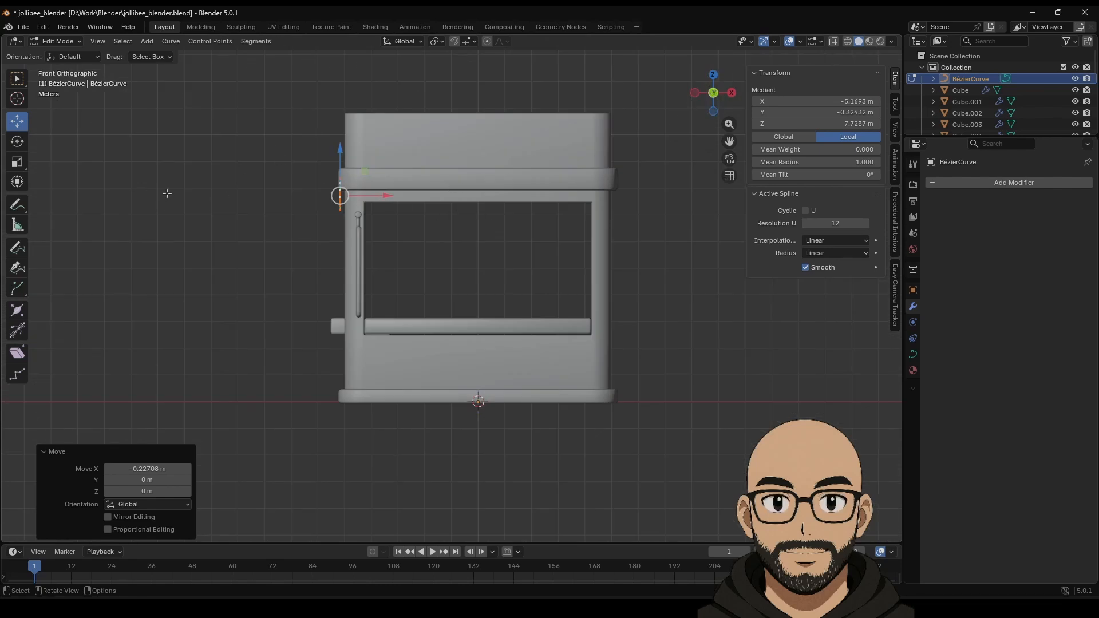
left_click(17, 204)
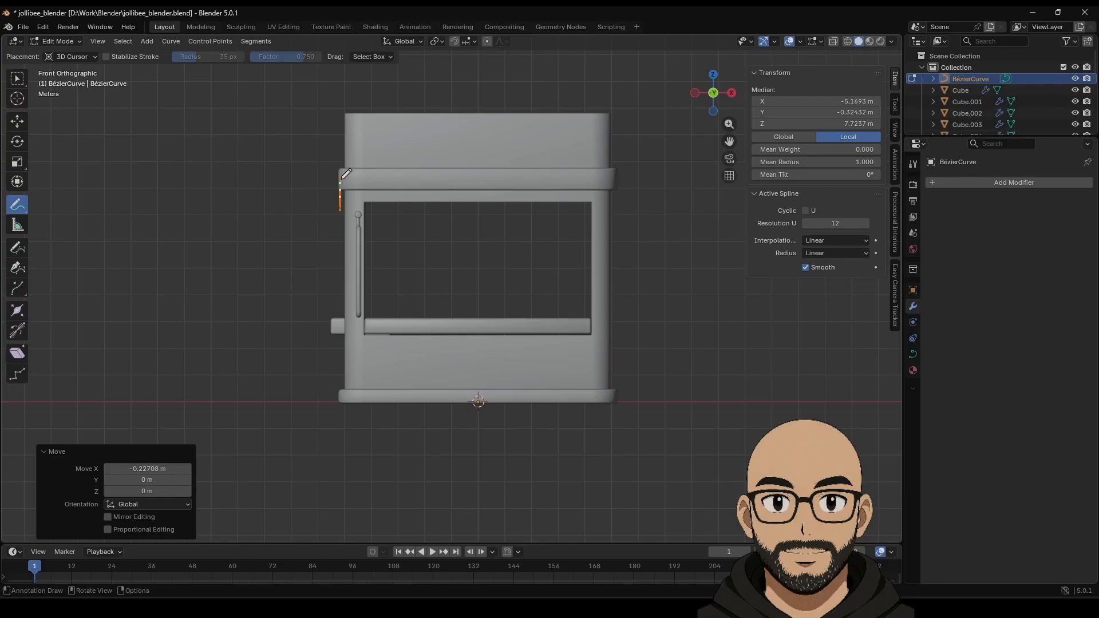
left_click_drag(346, 173, 390, 202)
key("ctrl+z")
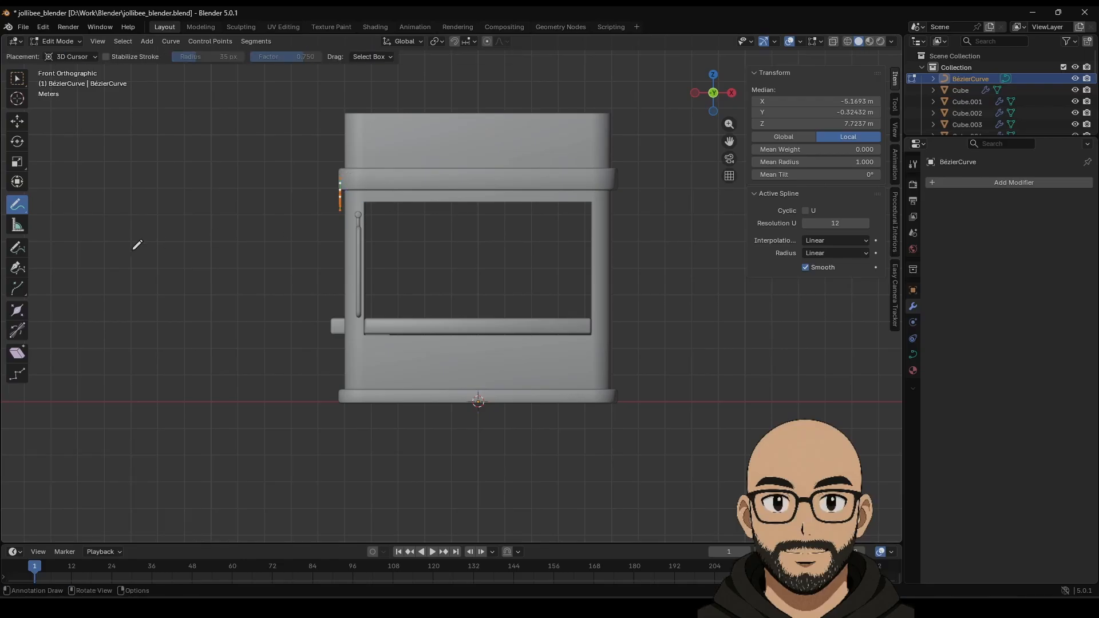
Draw a second wavy curve about 10 m wide under the roof trim in the front orthographic view and leave Edit Mode.
left_click(17, 248)
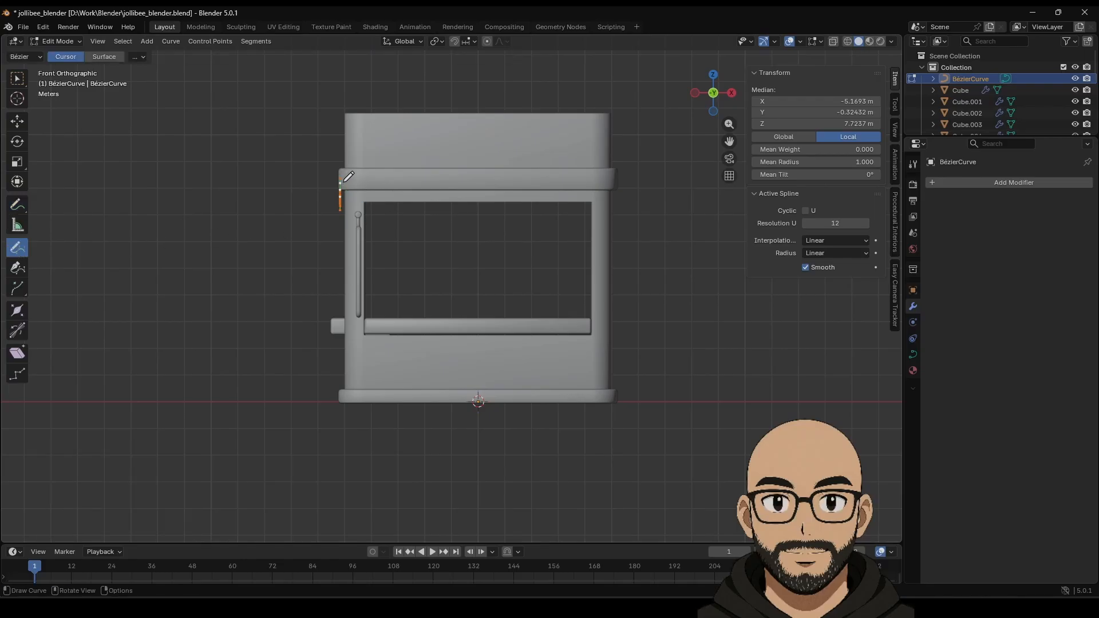
left_click_drag(344, 181, 404, 200)
left_click_drag(490, 198, 615, 195)
key("Tab")
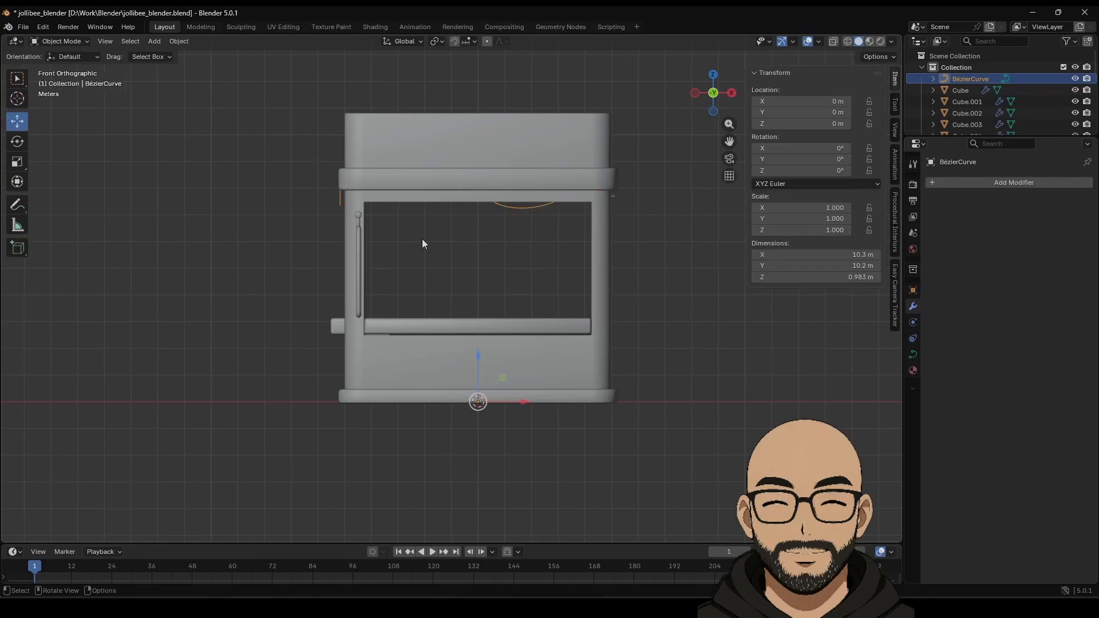
Move the second wavy spline about 5.17 m along negative Y so it hangs just outside the adjoining side's trim.
middle_click_drag(424, 243, 578, 258)
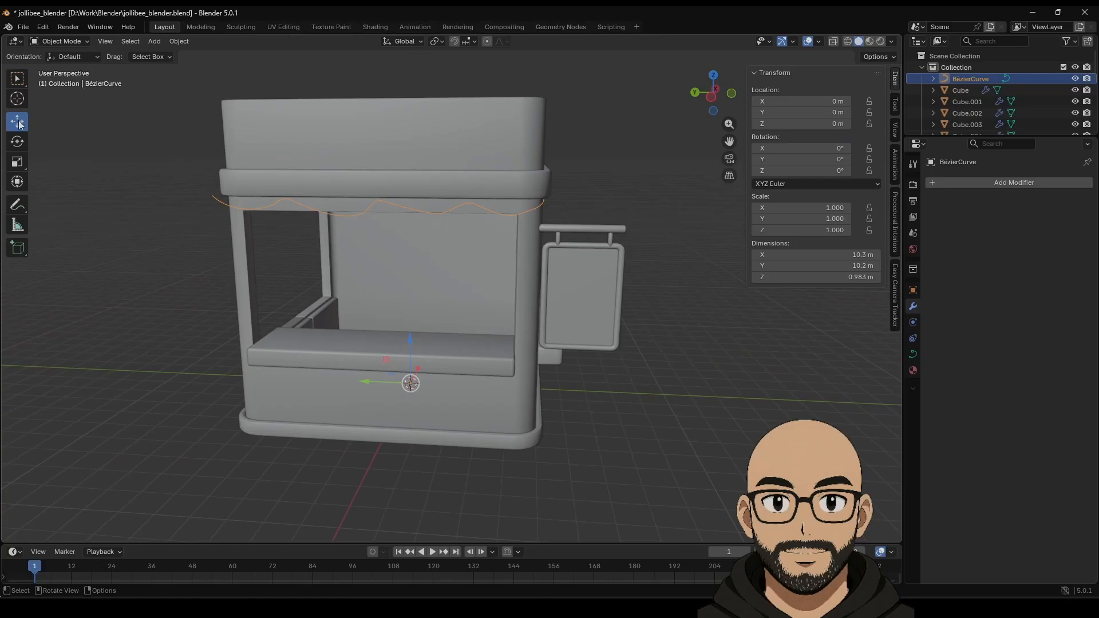
middle_click_drag(274, 171, 309, 181)
left_click(178, 41)
mouse_move(203, 67)
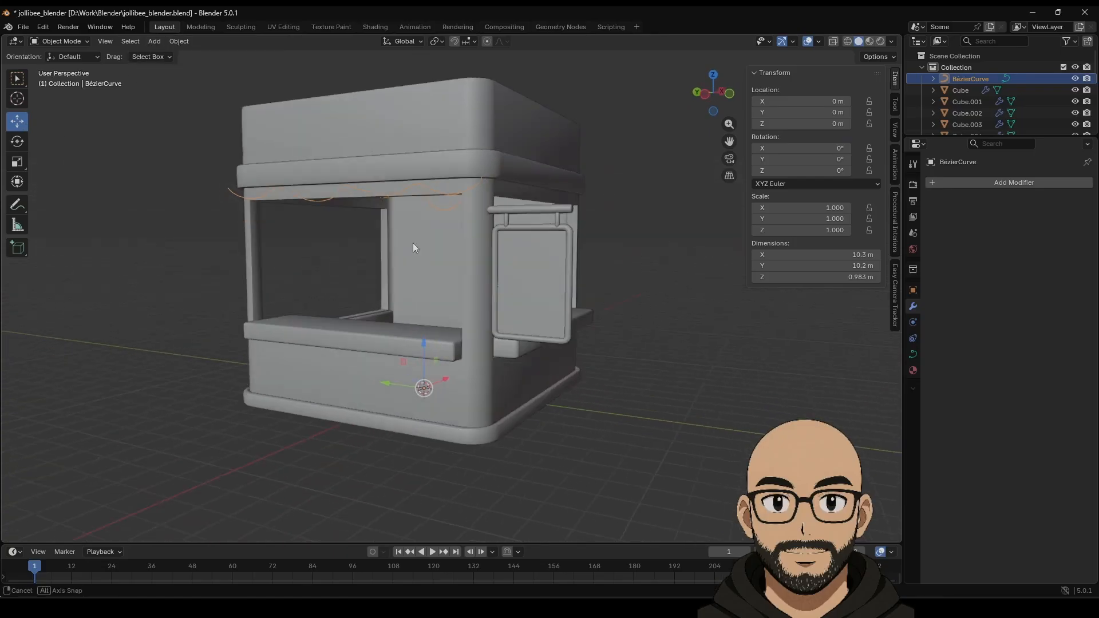
left_click(17, 121)
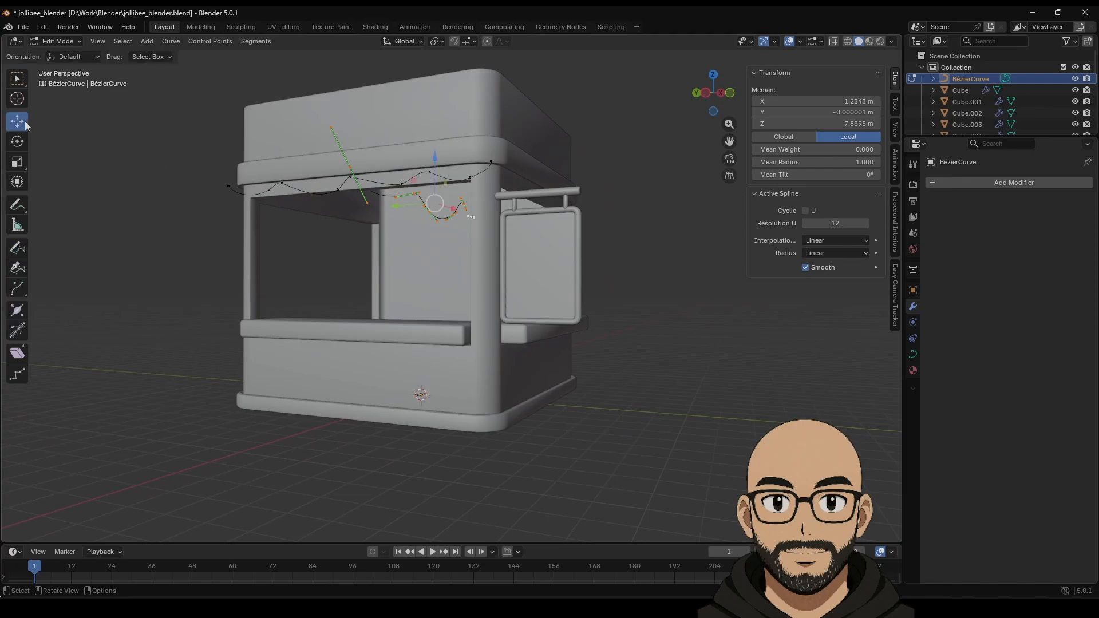
left_click_drag(404, 205, 522, 197)
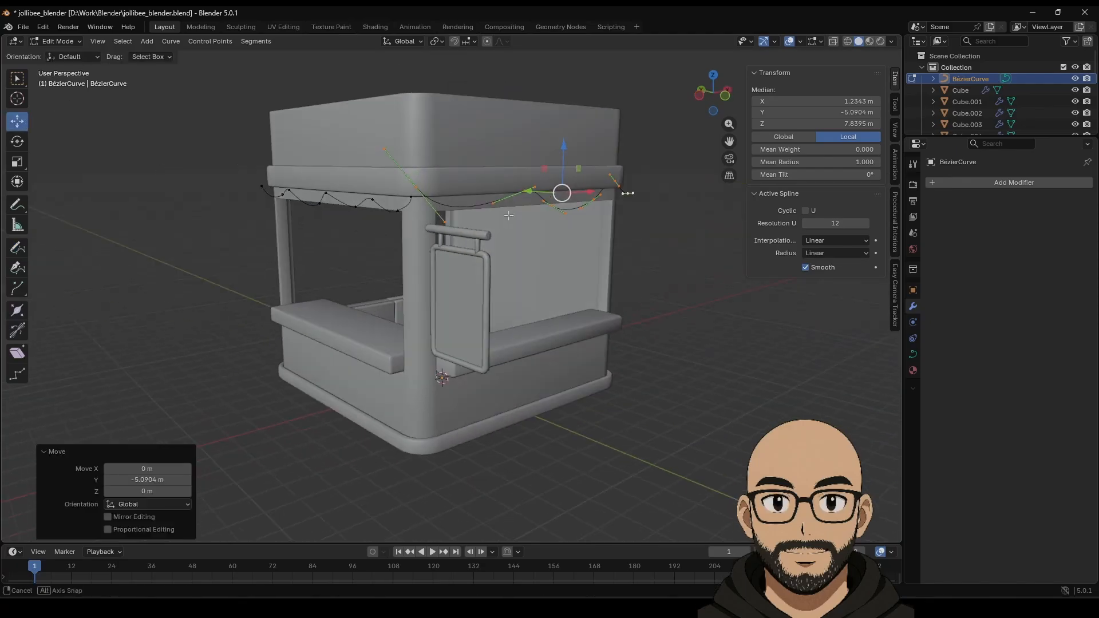
middle_click_drag(523, 196, 425, 243)
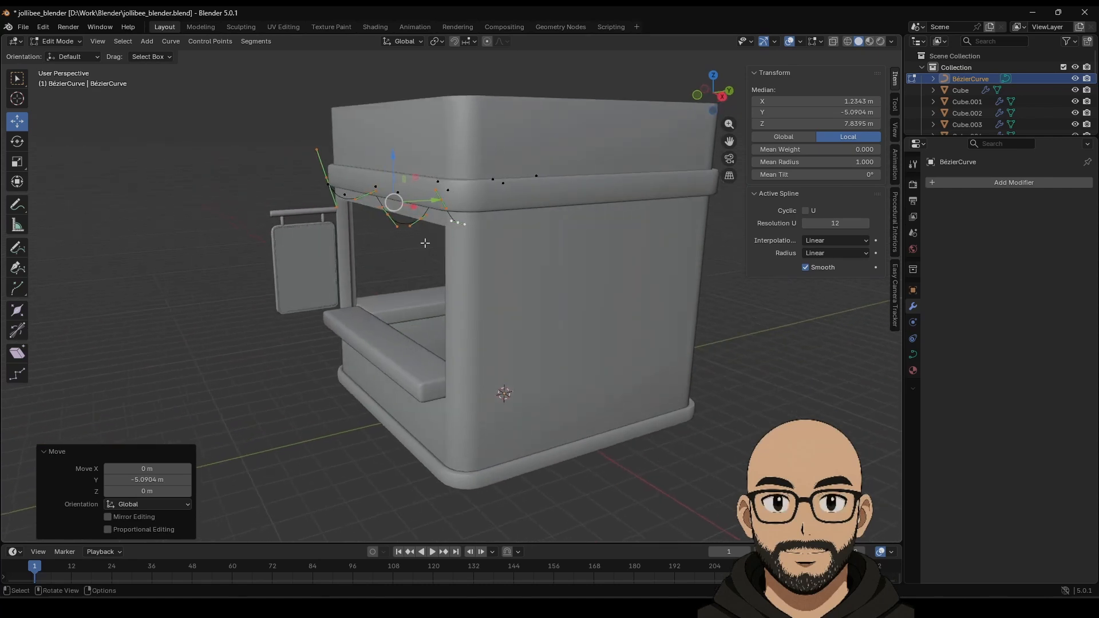
left_click_drag(427, 200, 413, 211)
middle_click_drag(413, 211, 504, 256)
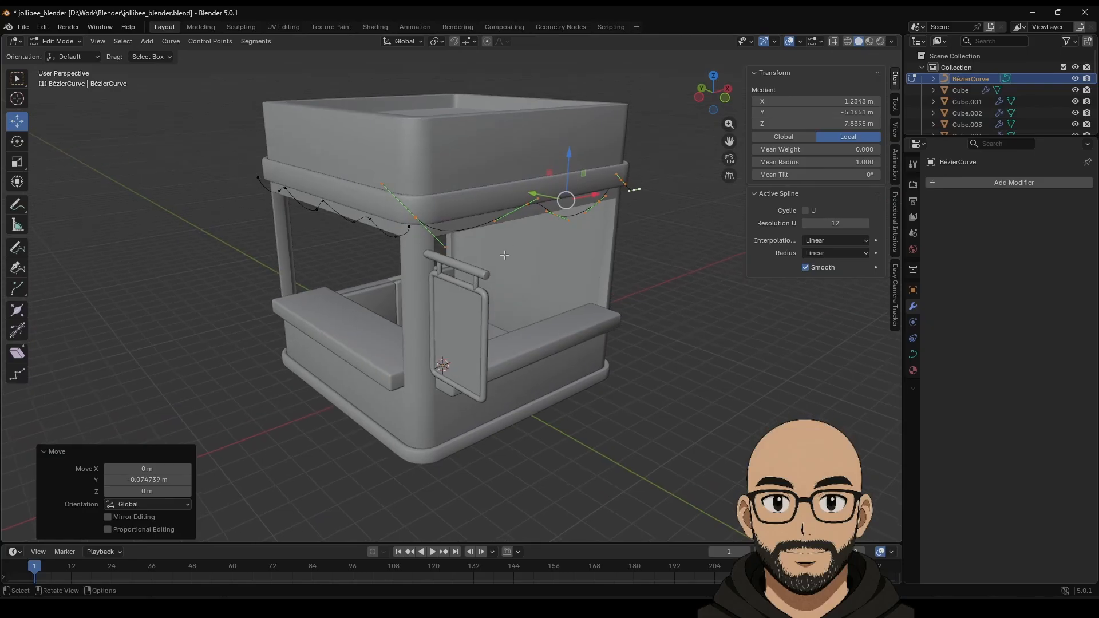
Lower the second spline's corner end point along Z to the height of the first spline's end.
left_click(413, 220)
key("g")
key("z")
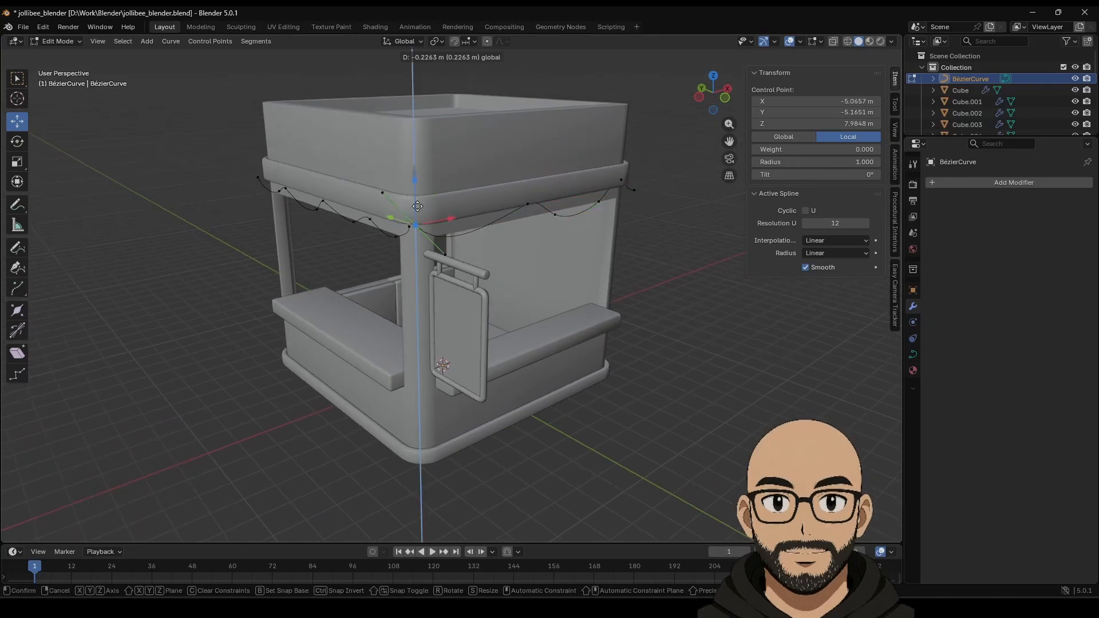
left_click(427, 245)
Select the two splines' meeting end points at the corner and look through the curve editing commands.
scroll(428, 248, "up", 2)
scroll(428, 249, "up", 2)
left_click(350, 143, "shift")
right_click(355, 147)
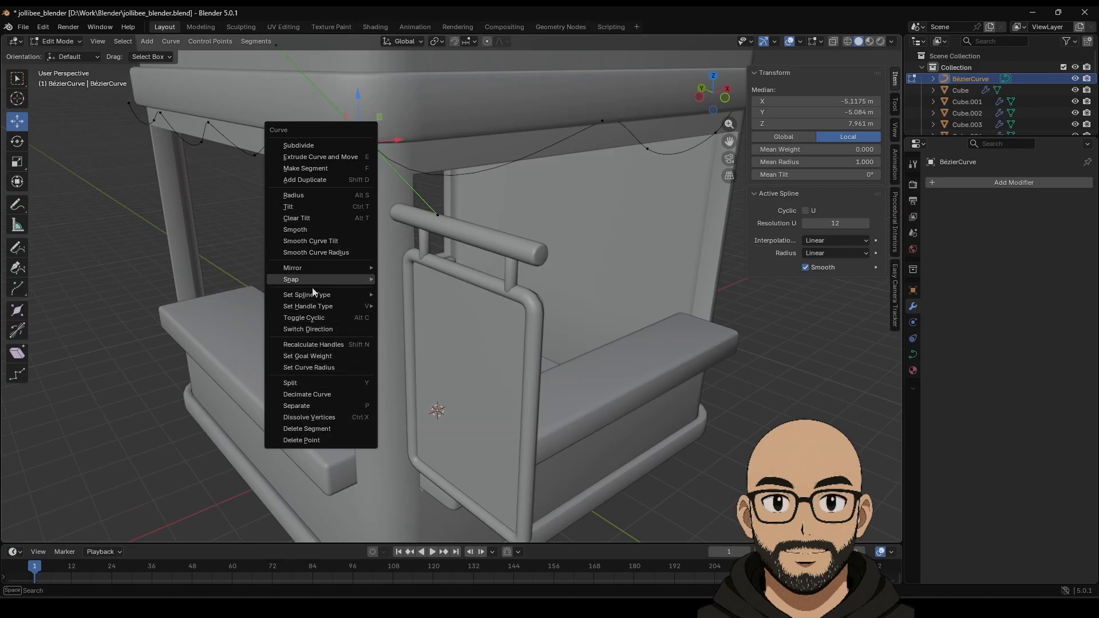
left_click(175, 42)
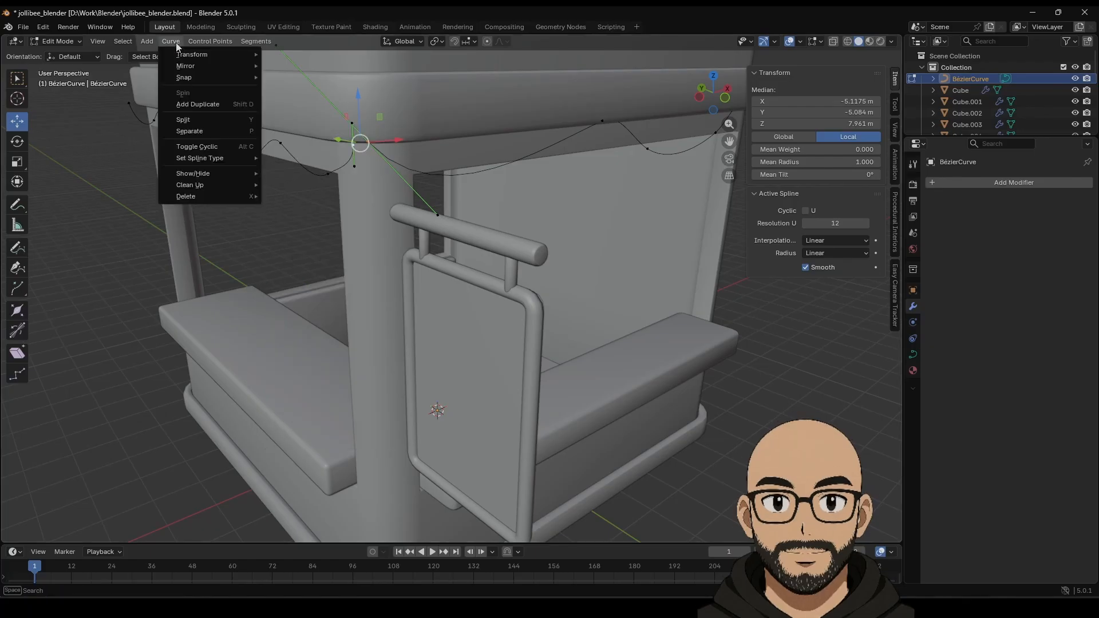
mouse_move(208, 41)
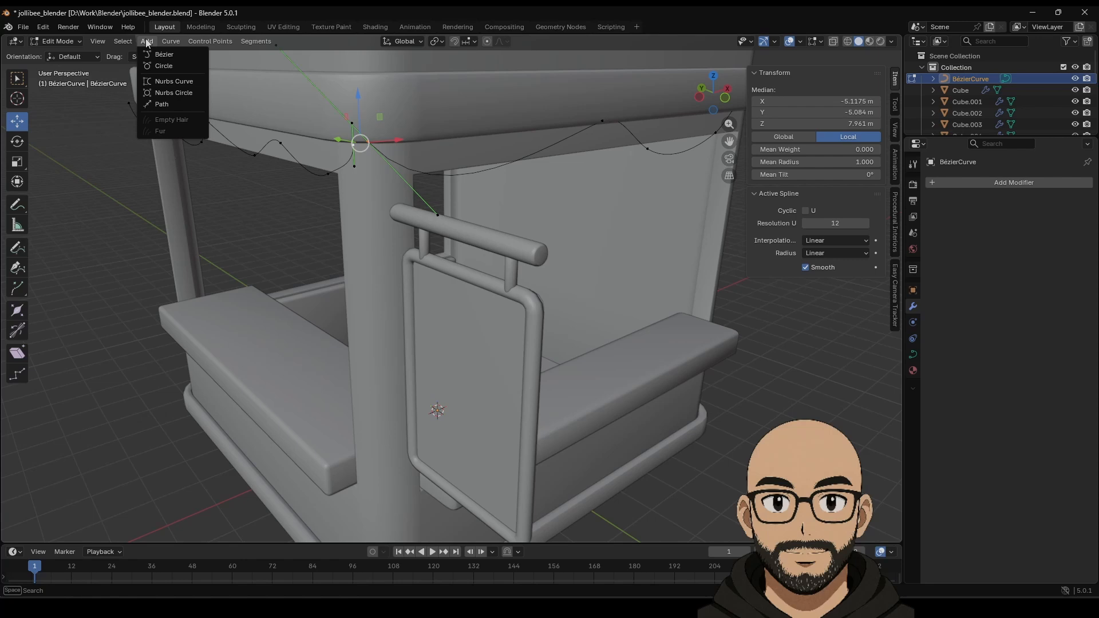
left_click(124, 42)
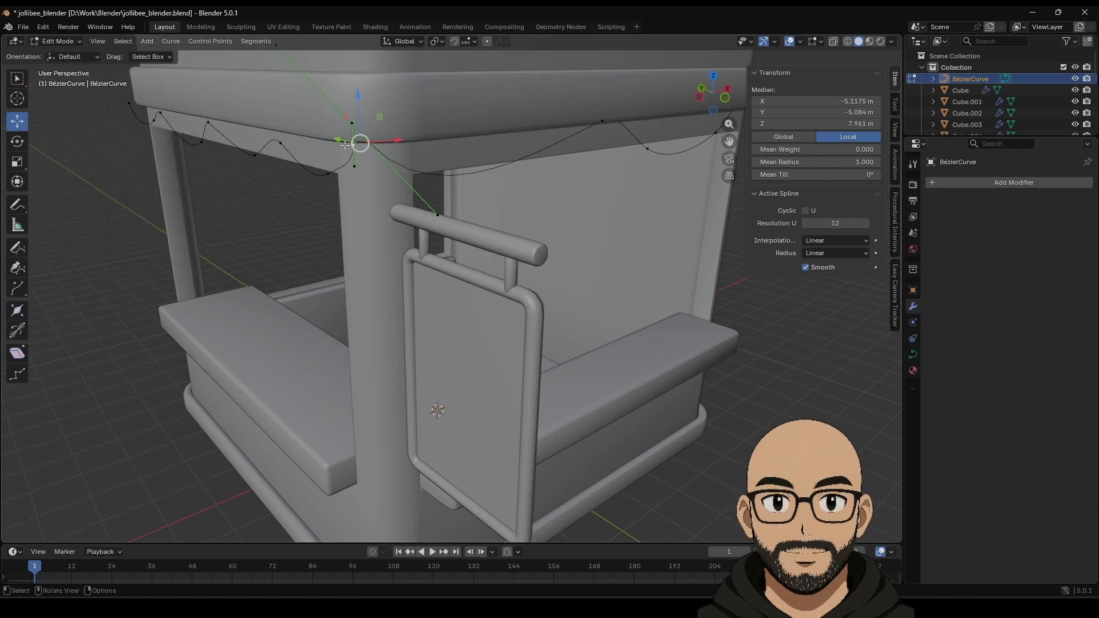
right_click(344, 145)
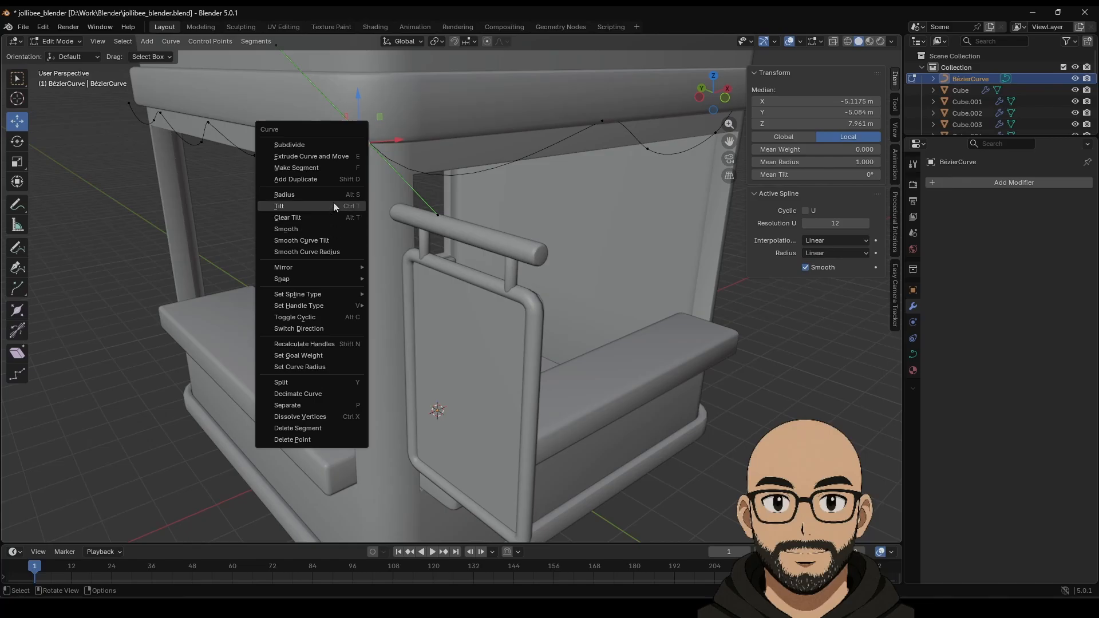
mouse_move(547, 235)
middle_mouse_down()
mouse_move(395, 232)
mouse_move(429, 240)
mouse_move(441, 261)
mouse_move(554, 253)
middle_mouse_up()
scroll(429, 239, "down", 4)
key("Tab")
key("Tab")
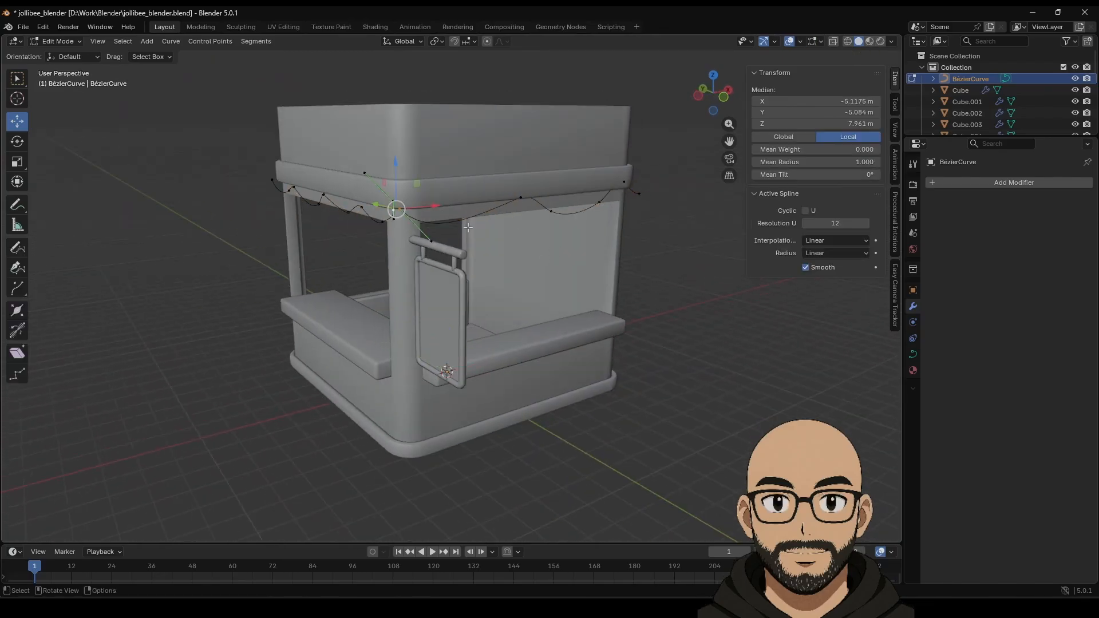
Undo the recent edits to the second spline and reposition it at about Y -5.43 m, outside the roof trim.
key("ctrl+z")
key("ctrl+z")
key("ctrl+z")
key("ctrl+z")
key("ctrl+z")
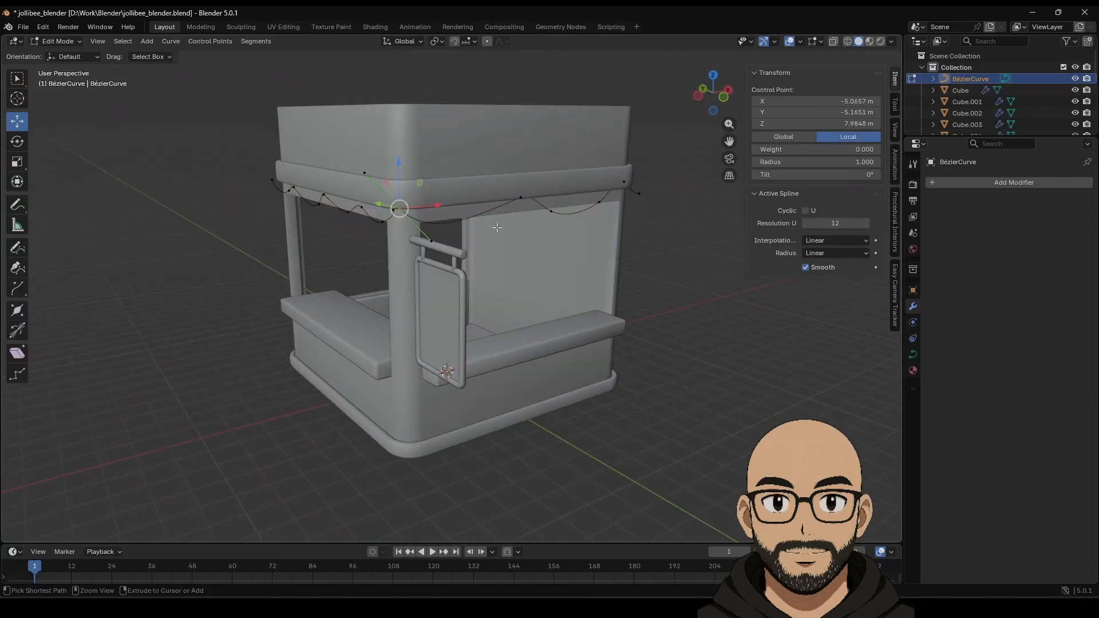
left_click_drag(540, 195, 578, 247)
middle_click_drag(578, 247, 675, 195)
key("Tab")
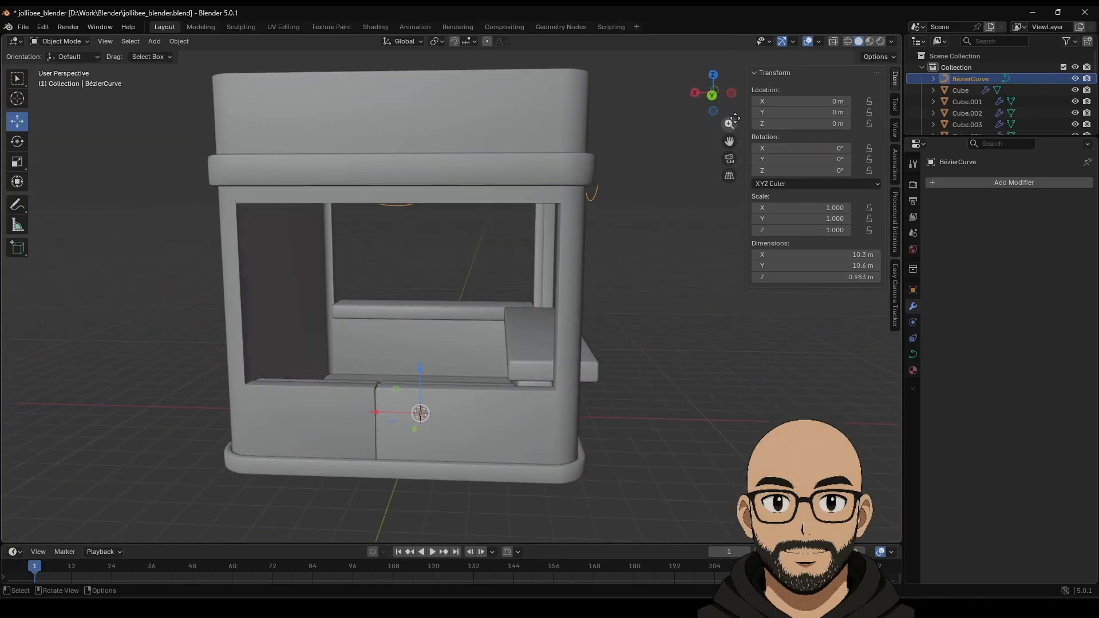
Draw a third wavy spline under the roof trim across the kiosk's back side in the back orthographic view.
left_click(712, 95)
key("Tab")
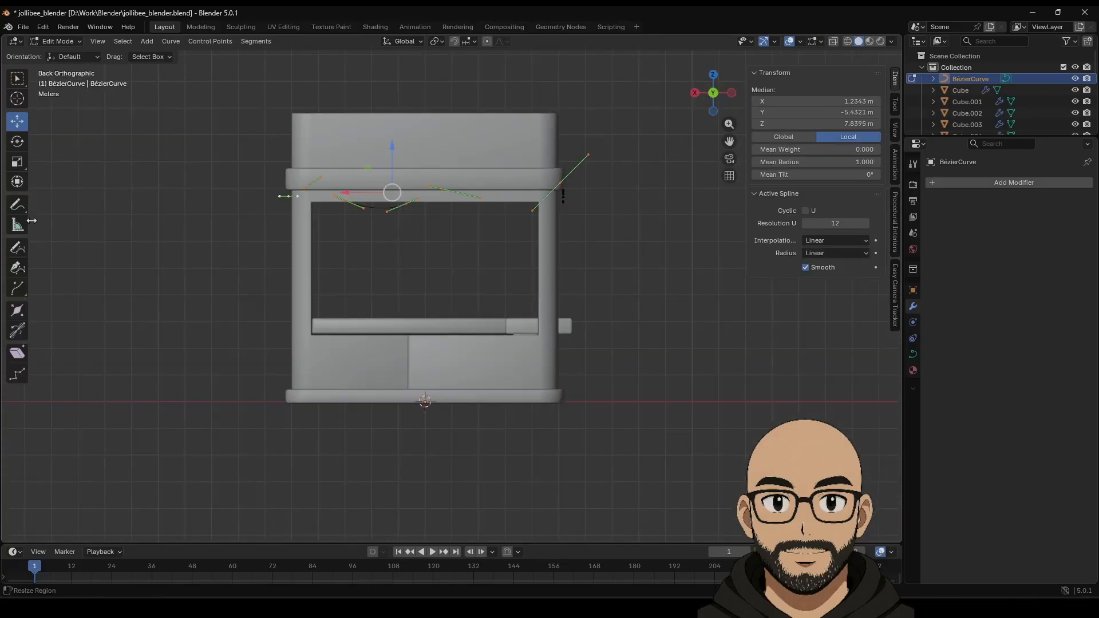
left_click(17, 247)
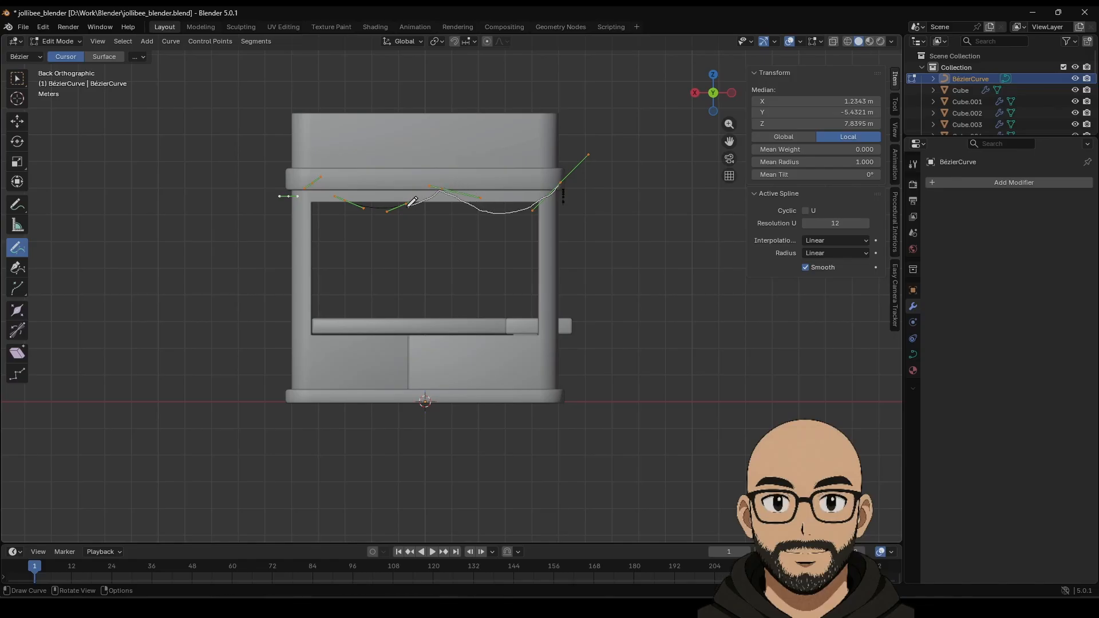
left_click_drag(328, 195, 312, 189)
Try to move the third spline's positive-X end point about 0.71 m along X toward the kiosk corner.
left_click(22, 123)
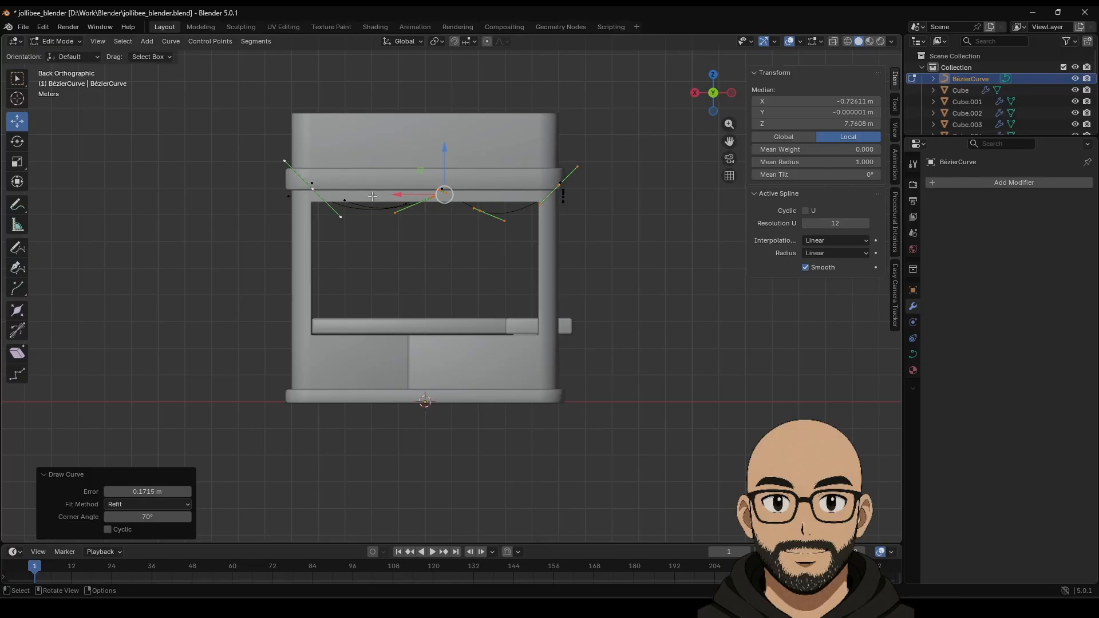
left_click(313, 190)
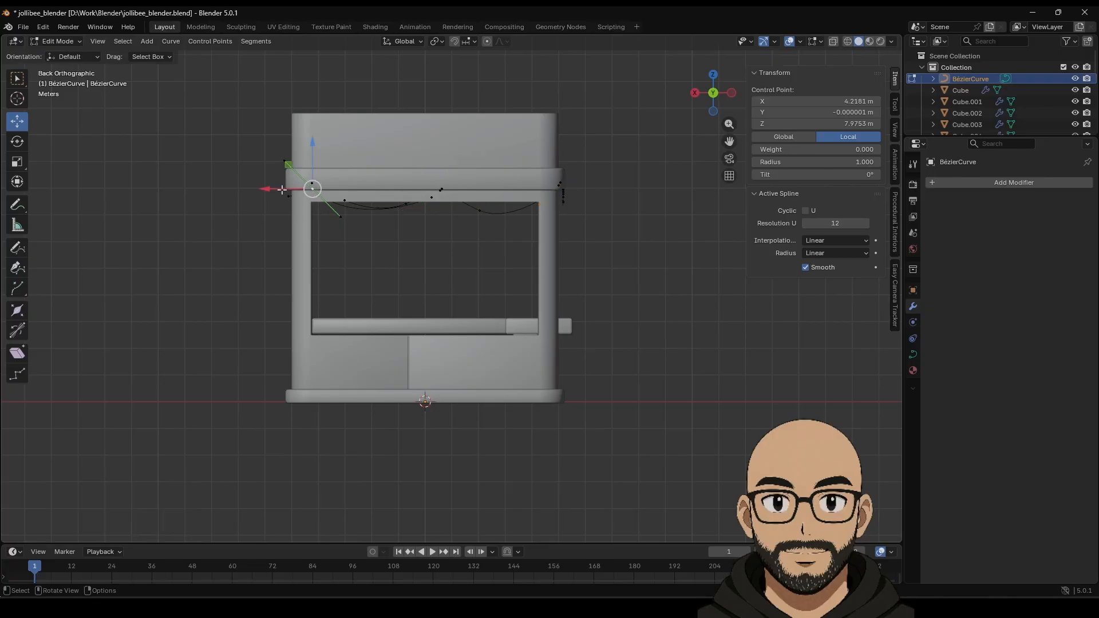
left_click_drag(282, 190, 264, 189)
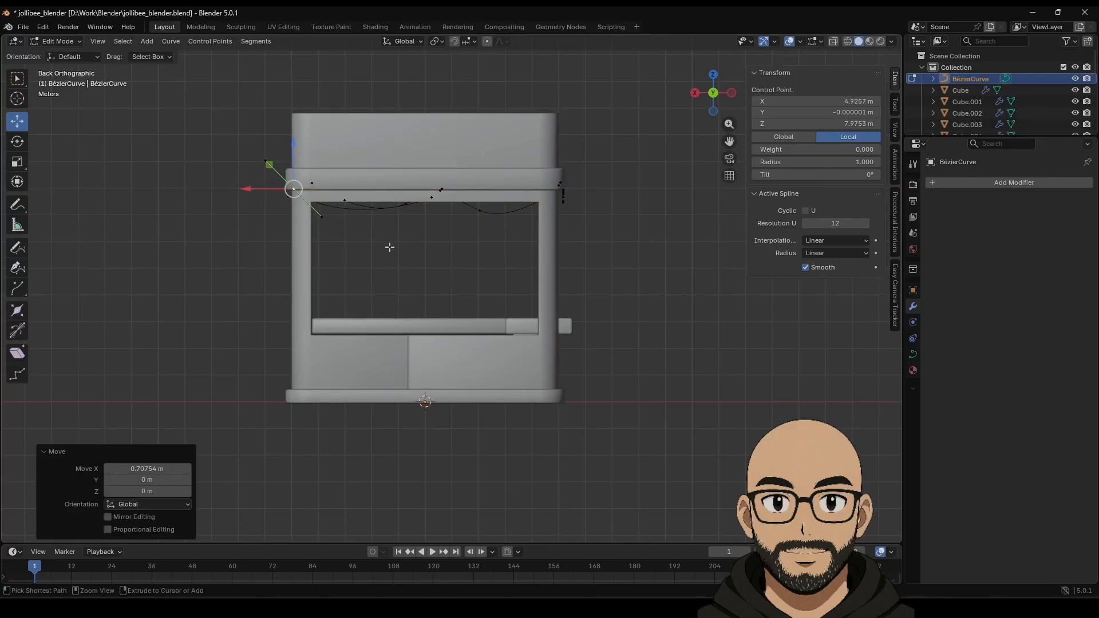
Move the whole third spline about 5.11 m along Y so it hangs just outside the back trim.
key("ctrl+l")
middle_click_drag(388, 245, 492, 269)
key("g")
key("y")
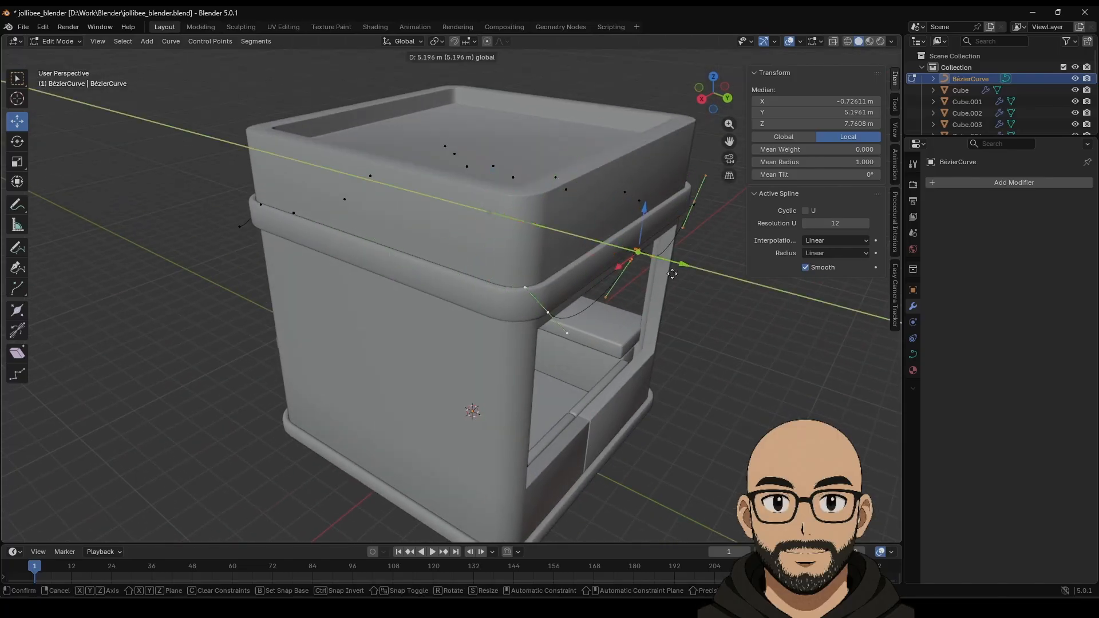
left_click(658, 279)
middle_click_drag(658, 279, 538, 196)
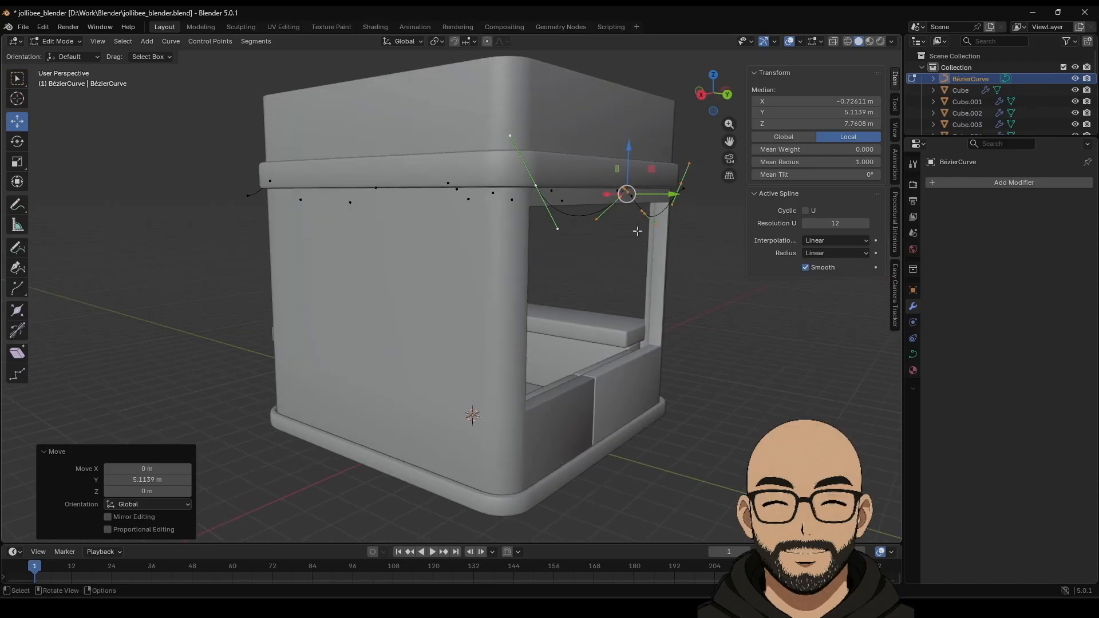
Adjust the third spline's positive-X end point, shifting it about 0.64 m along X to reach the kiosk corner.
left_click(535, 185)
left_click_drag(570, 186, 560, 226)
middle_click_drag(503, 186, 506, 215)
left_click_drag(545, 282, 559, 285)
middle_click_drag(560, 284, 556, 301)
left_click_drag(283, 245, 250, 246)
middle_click_drag(459, 301, 431, 286)
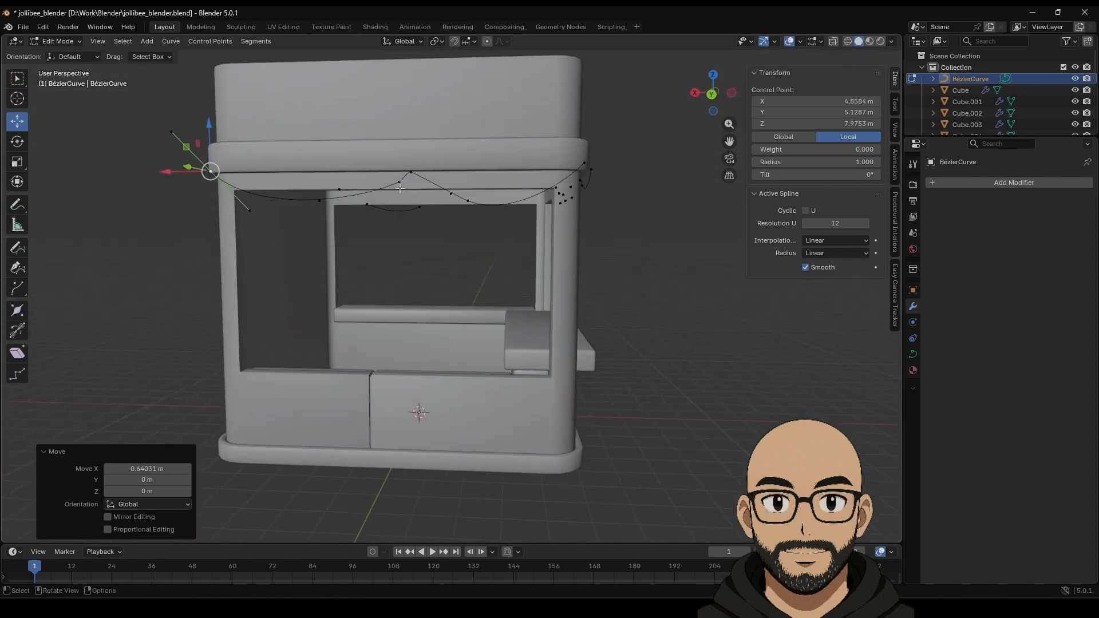
Move the third spline's middle control point to about X 0.17 m and lower it about 0.04 m along Z.
left_click(399, 184)
left_click_drag(362, 183, 349, 184)
left_click_drag(384, 148, 386, 151)
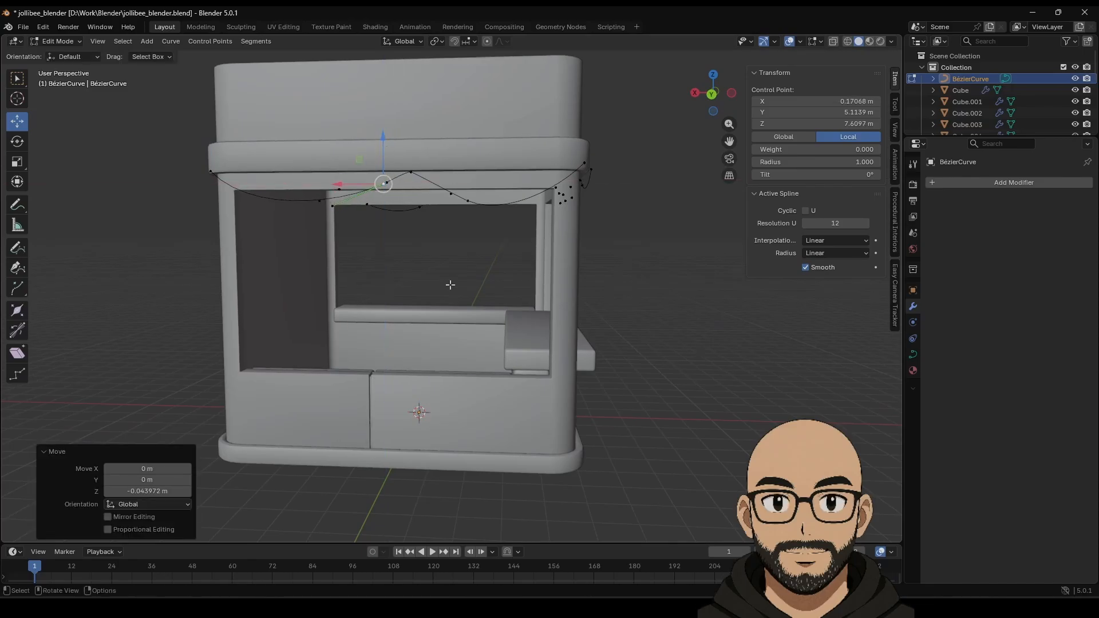
left_click(449, 285)
Reshape the handles of the first spline's middle section to form a deeper sag on the negative-X side.
middle_click_drag(482, 278, 377, 276)
left_click(384, 187)
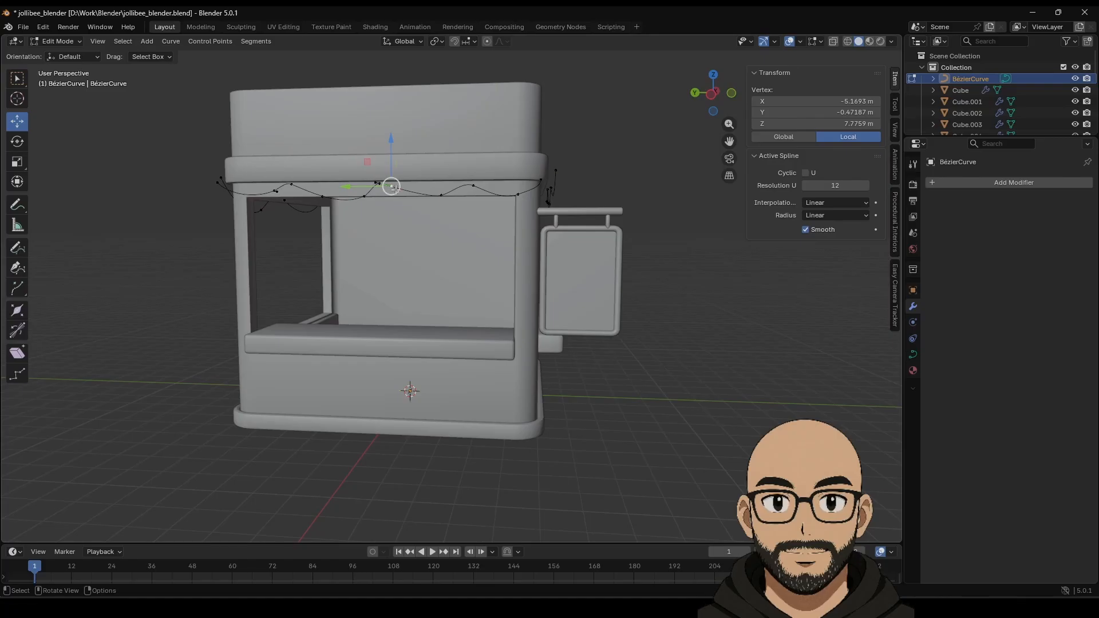
left_click_drag(390, 186, 474, 188)
left_click(438, 195)
left_click(429, 206)
left_click(451, 197)
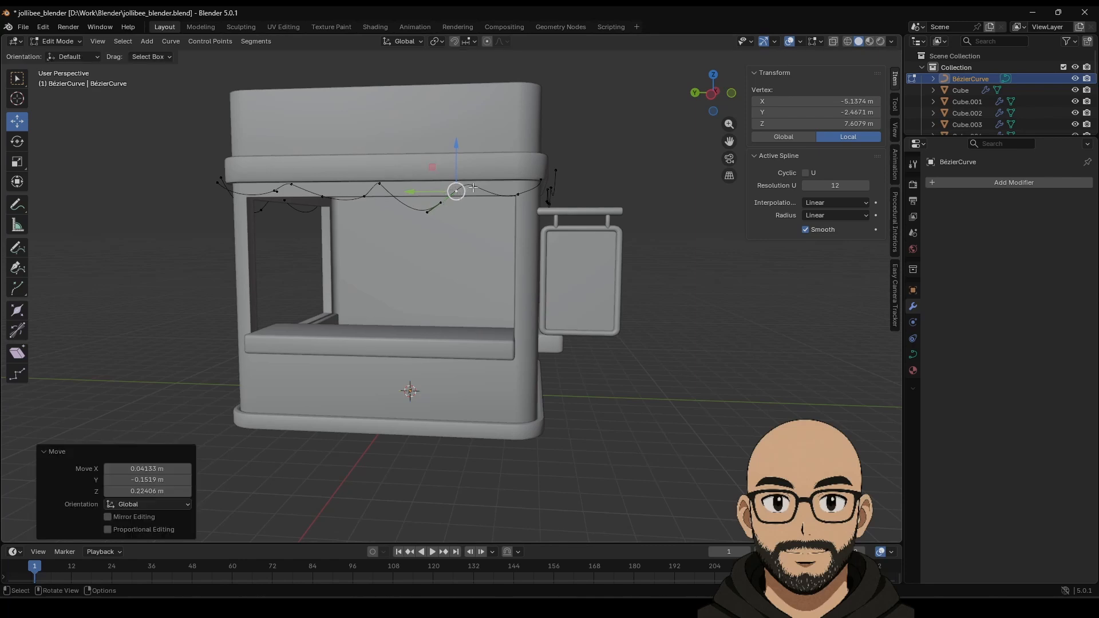
Reshape the first spline's peak near the sign by repositioning its control point and handles.
left_click(475, 228)
left_click(472, 185)
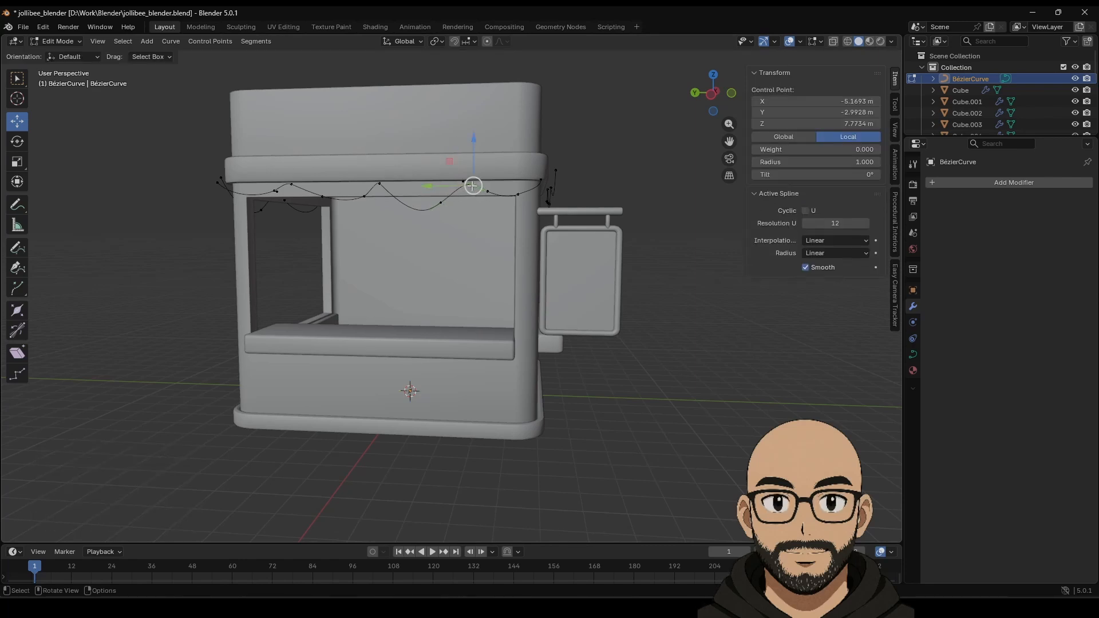
left_click(461, 182)
left_click_drag(461, 181, 471, 182)
left_click(474, 200)
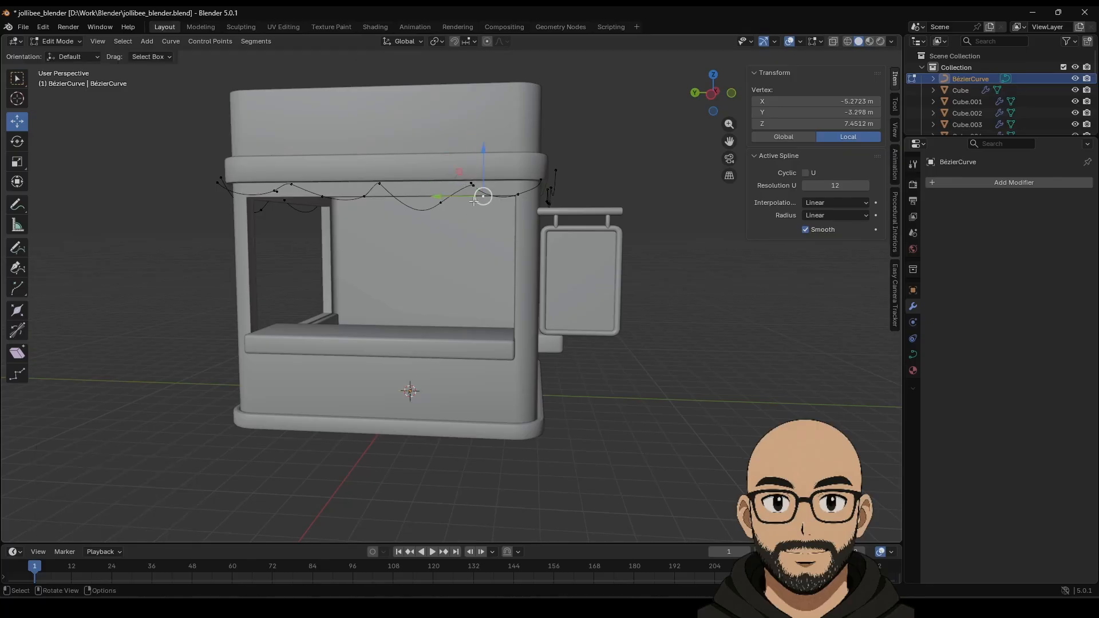
mouse_move(461, 180)
left_mouse_down()
mouse_move(470, 198)
mouse_move(481, 176)
mouse_move(467, 174)
left_mouse_up()
left_click(662, 185)
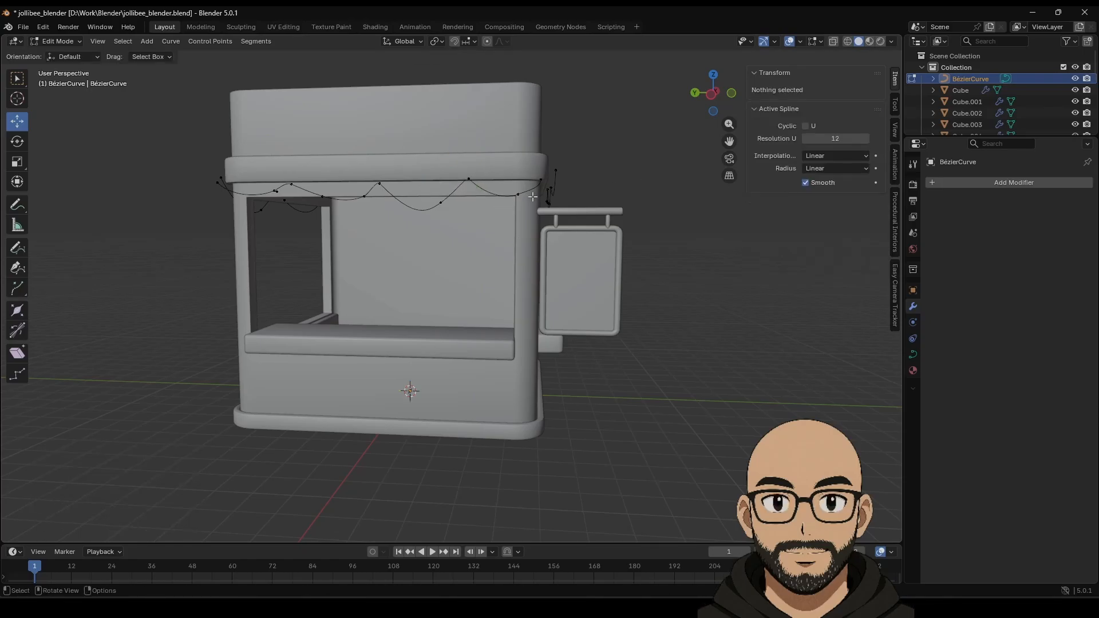
Lower the second spline's middle control point about 0.04 m along Z on the front side.
middle_click_drag(329, 260, 233, 251)
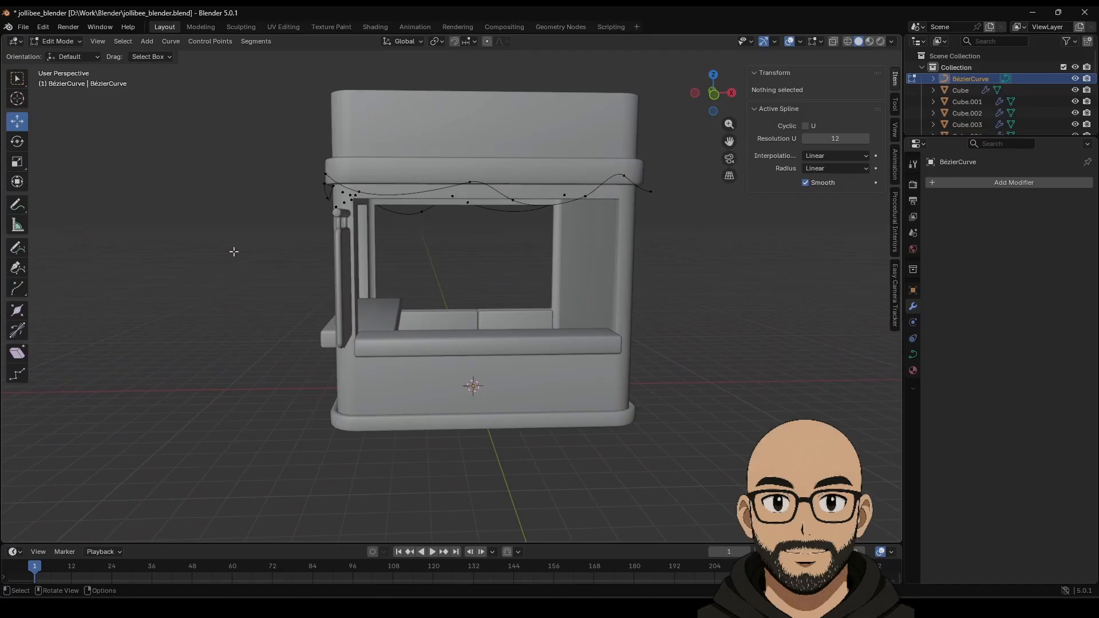
left_click(470, 182)
left_click_drag(474, 162, 473, 166)
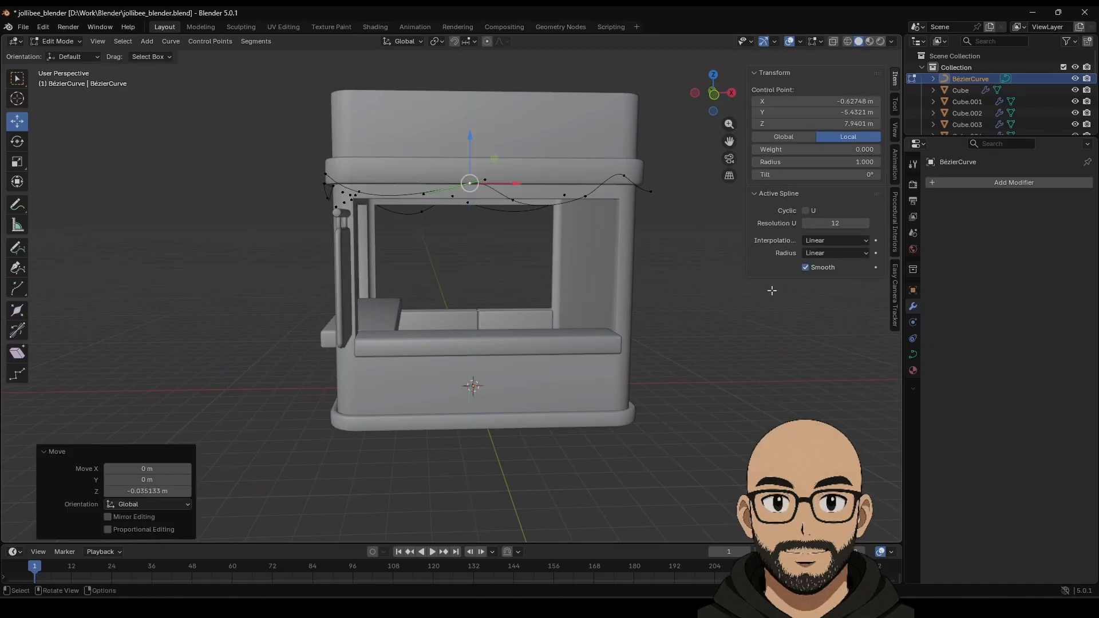
left_click(719, 283)
Flatten the second spline's peak near the positive-X corner by adjusting its control point and handle.
middle_click_drag(649, 220, 613, 223)
left_click(579, 177)
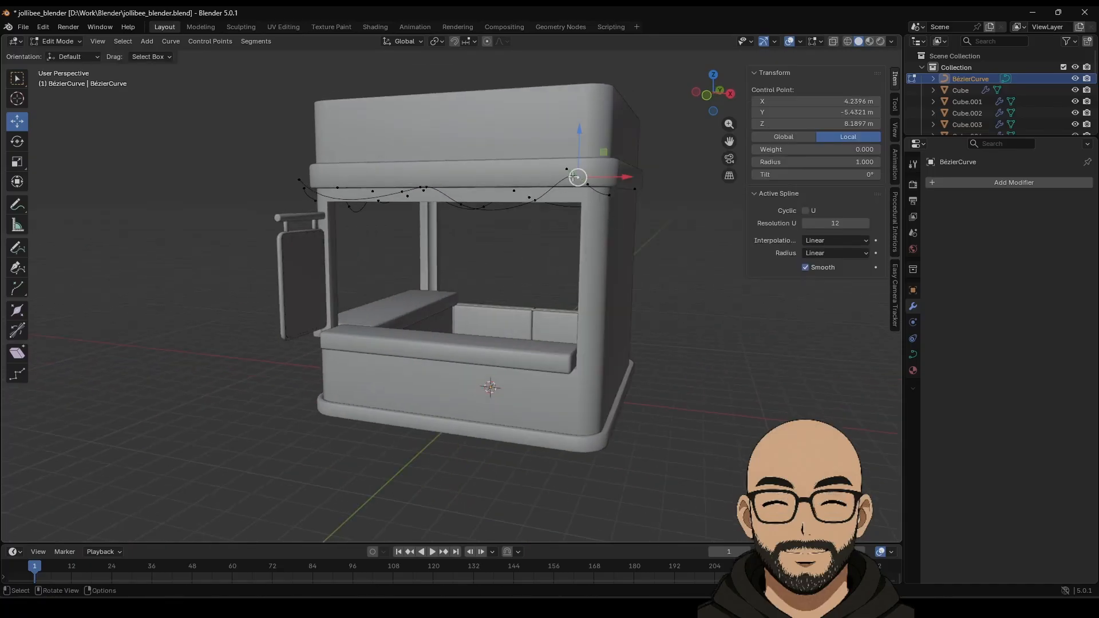
left_click_drag(580, 159, 573, 183)
middle_click_drag(698, 267, 603, 269)
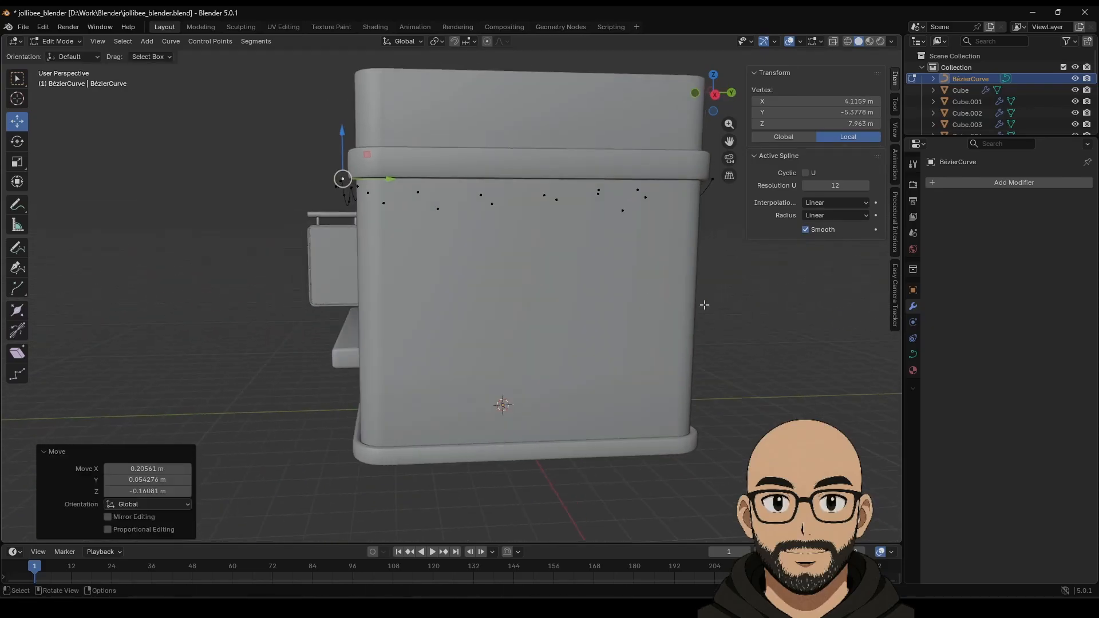
left_click(745, 303)
Draw a fourth wavy spline under the roof trim along the solid wall in the right orthographic view and leave Edit Mode.
key("Tab")
key("Tab")
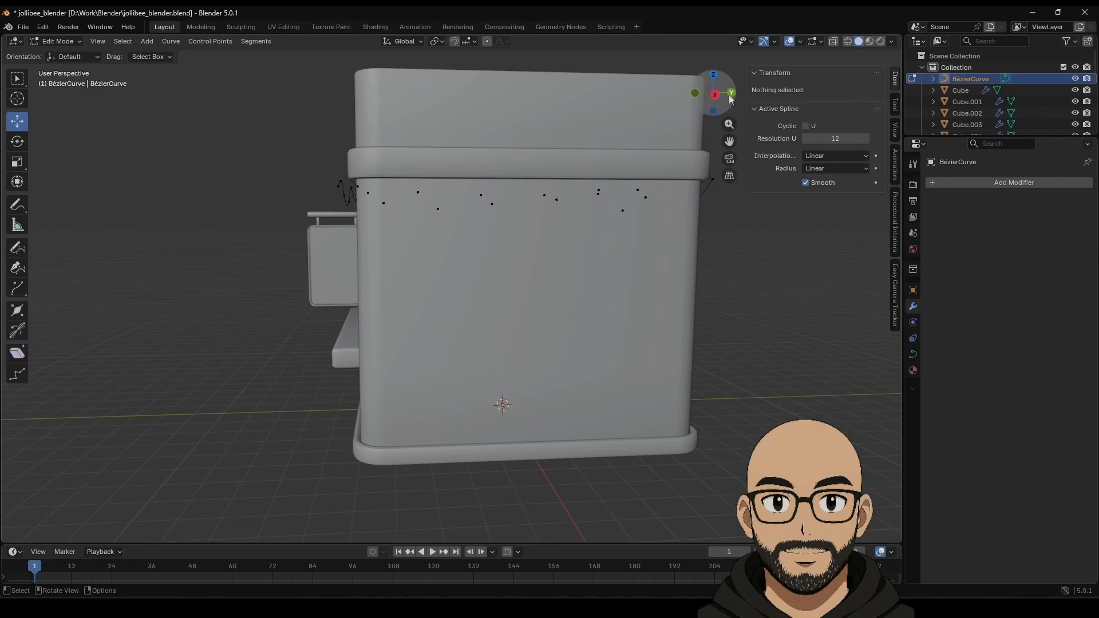
left_click(714, 96)
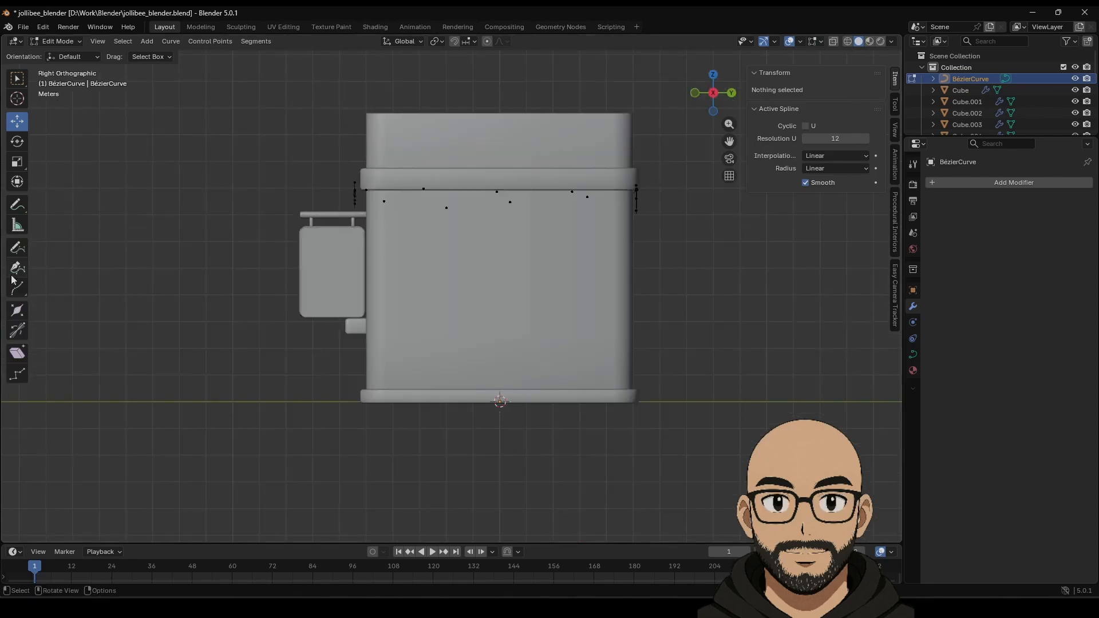
left_click(18, 250)
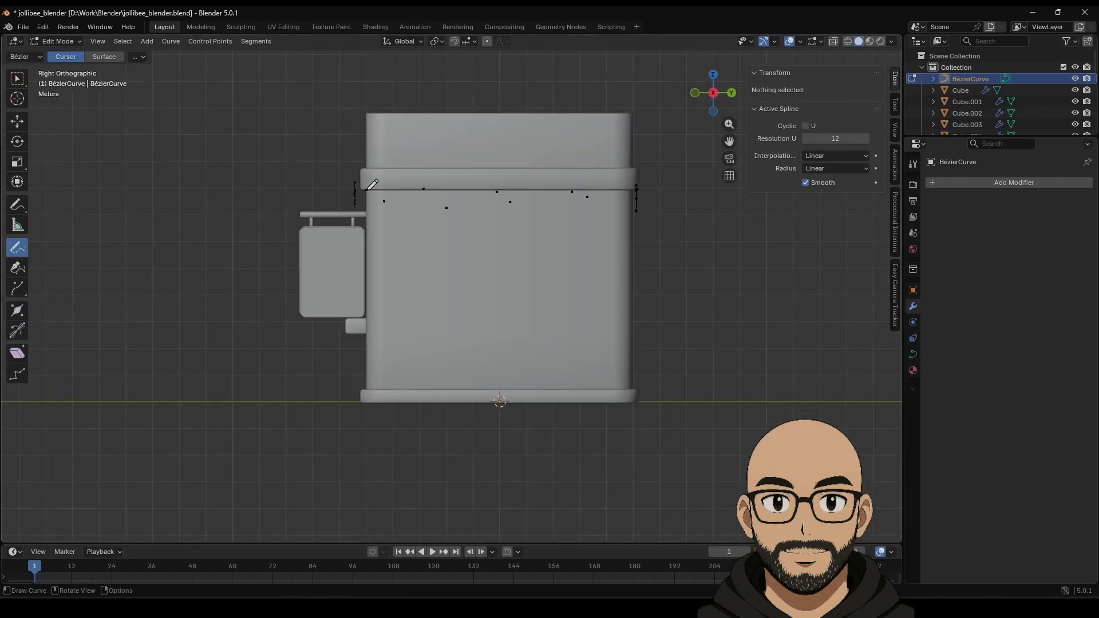
mouse_move(434, 199)
left_mouse_down()
mouse_move(458, 189)
mouse_move(494, 219)
mouse_move(540, 218)
left_mouse_up()
left_click_drag(633, 187, 633, 185)
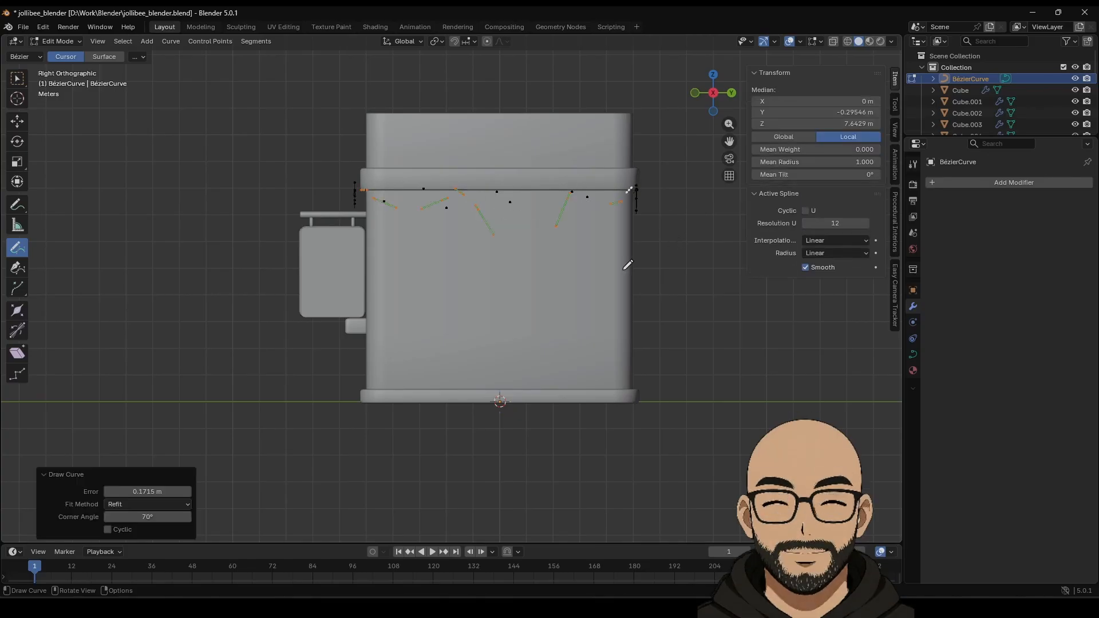
key("Tab")
Move the fourth spline about 5.05 m along X so it hangs outside the solid wall's trim.
mouse_move(627, 263)
middle_mouse_down()
mouse_move(438, 236)
mouse_move(466, 262)
middle_mouse_up()
middle_click_drag(597, 330, 518, 324, "shift")
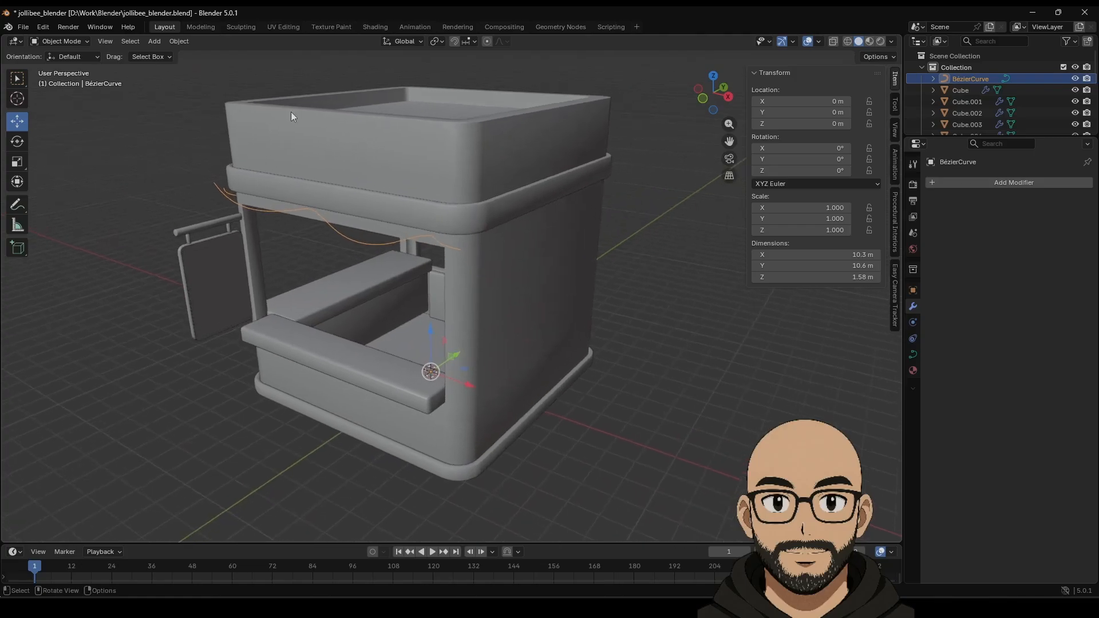
key("Tab")
middle_click_drag(431, 260, 435, 247)
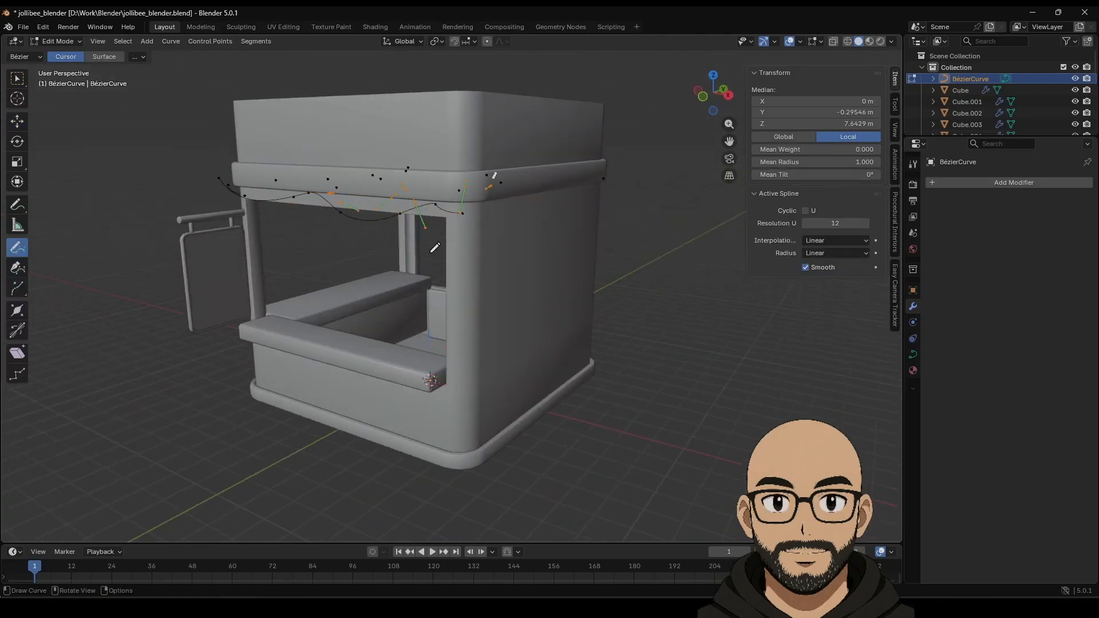
left_click(14, 125)
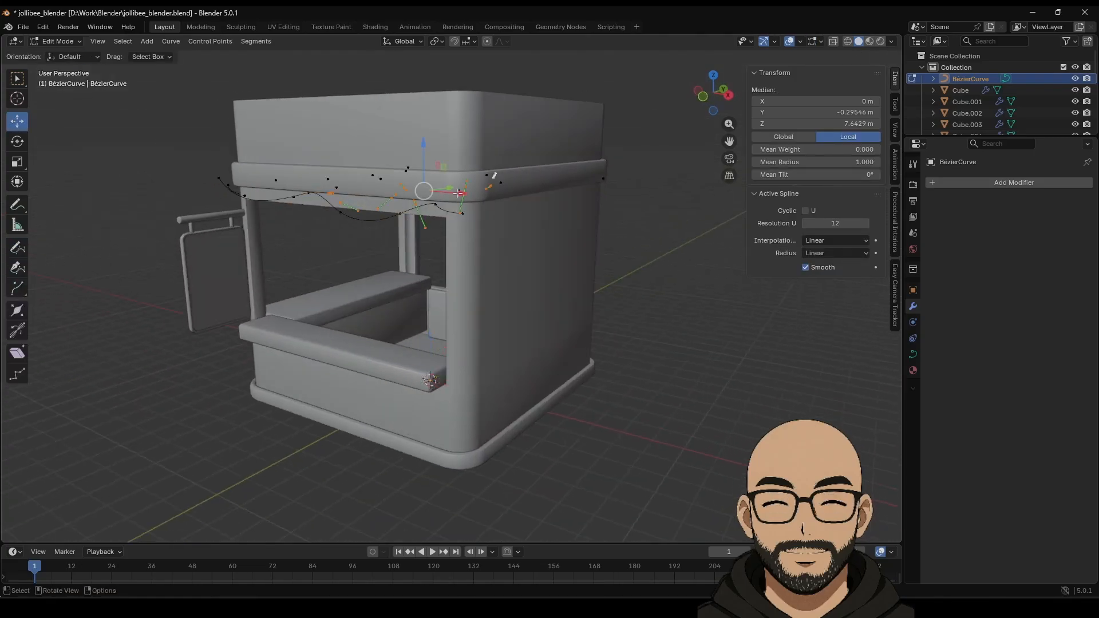
left_click_drag(462, 195, 577, 213)
middle_click_drag(577, 212, 518, 257)
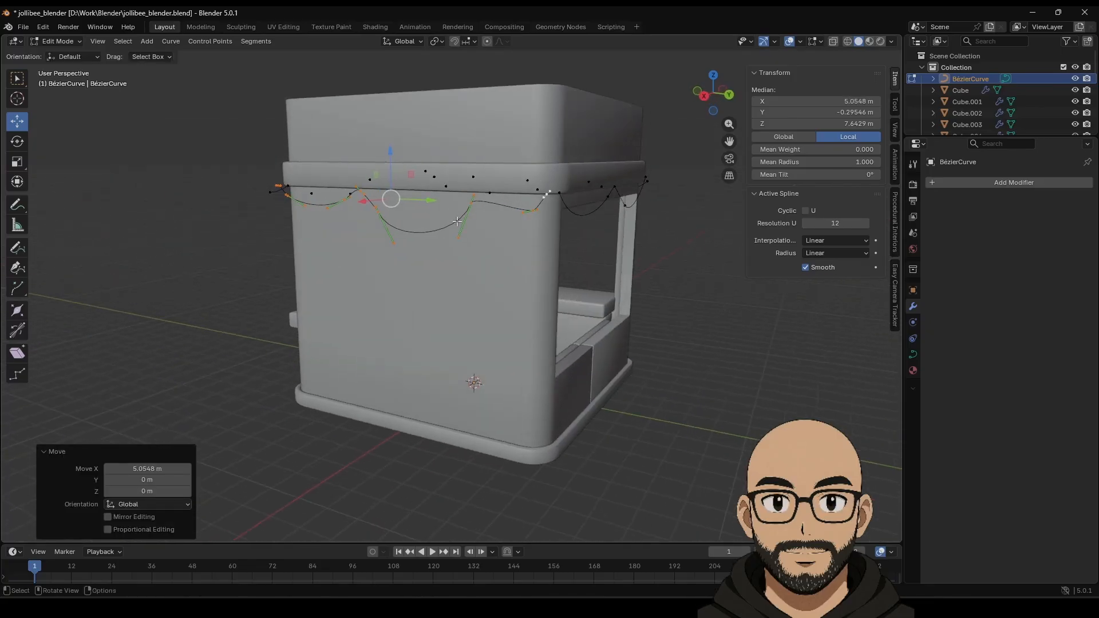
middle_click_drag(457, 221, 475, 217)
scroll(533, 186, "up", 5)
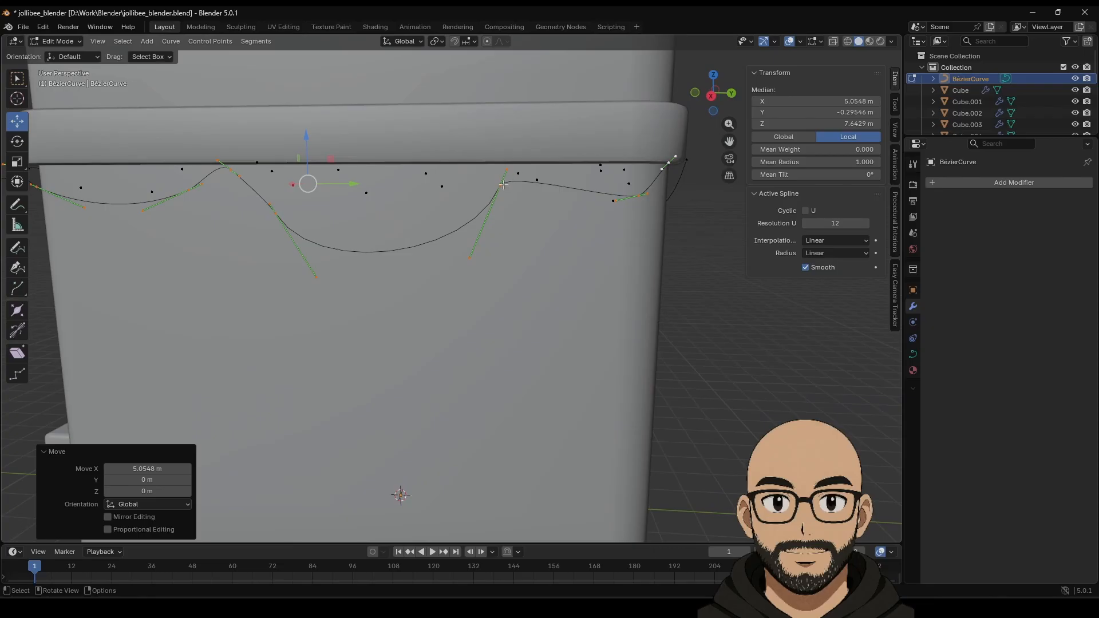
Reshape the fourth spline's peak toward the positive-Y end, lowering its handle about 0.14 m along Z and adjusting the point beneath the trim.
left_click(503, 185)
left_click_drag(501, 185, 503, 162)
left_click(509, 150)
key("ctrl+z")
middle_click_drag(409, 90, 374, 82)
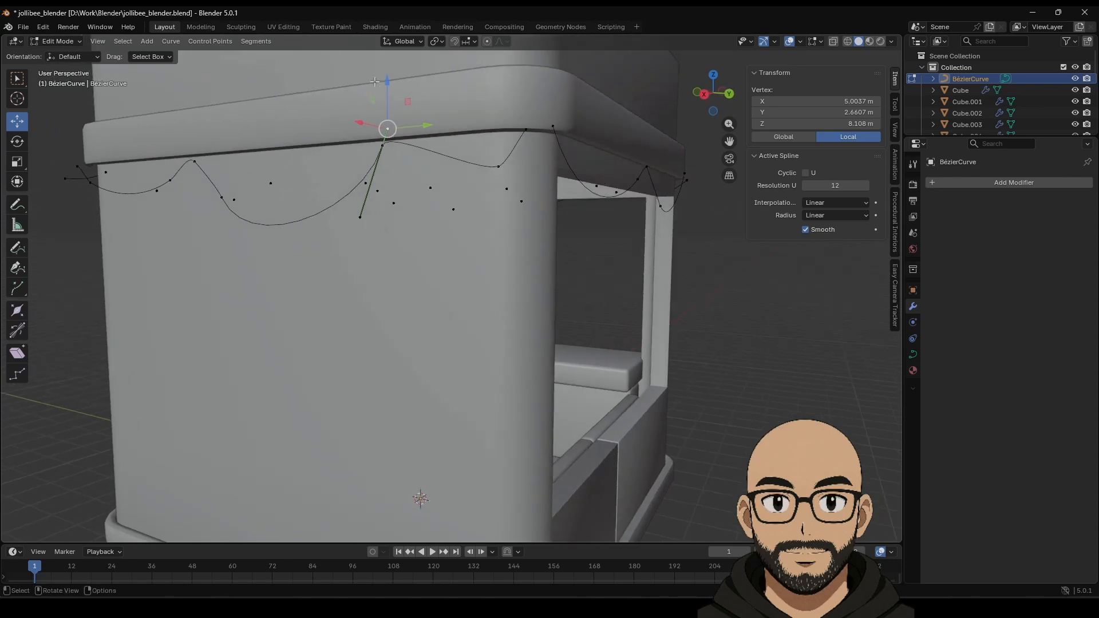
left_click_drag(387, 81, 388, 91)
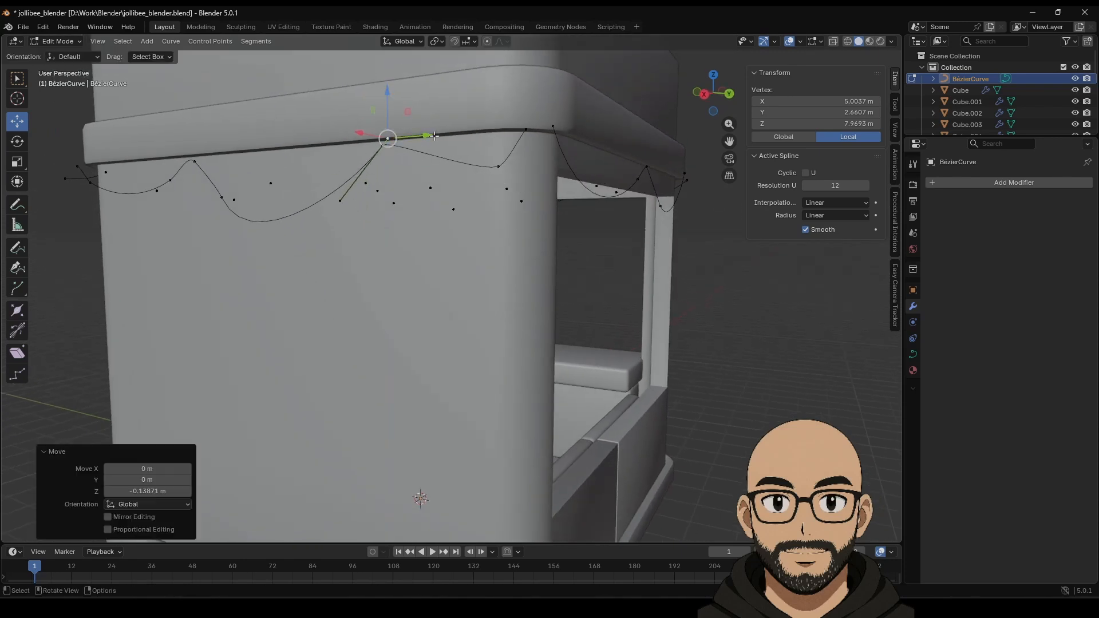
left_click_drag(424, 134, 420, 136)
left_click_drag(385, 95, 383, 119)
left_click(383, 146)
Raise the fourth spline's peak control point toward the negative-Y end about 0.12 m along Z and leave Edit Mode.
middle_click_drag(217, 170, 279, 173)
left_click(319, 146)
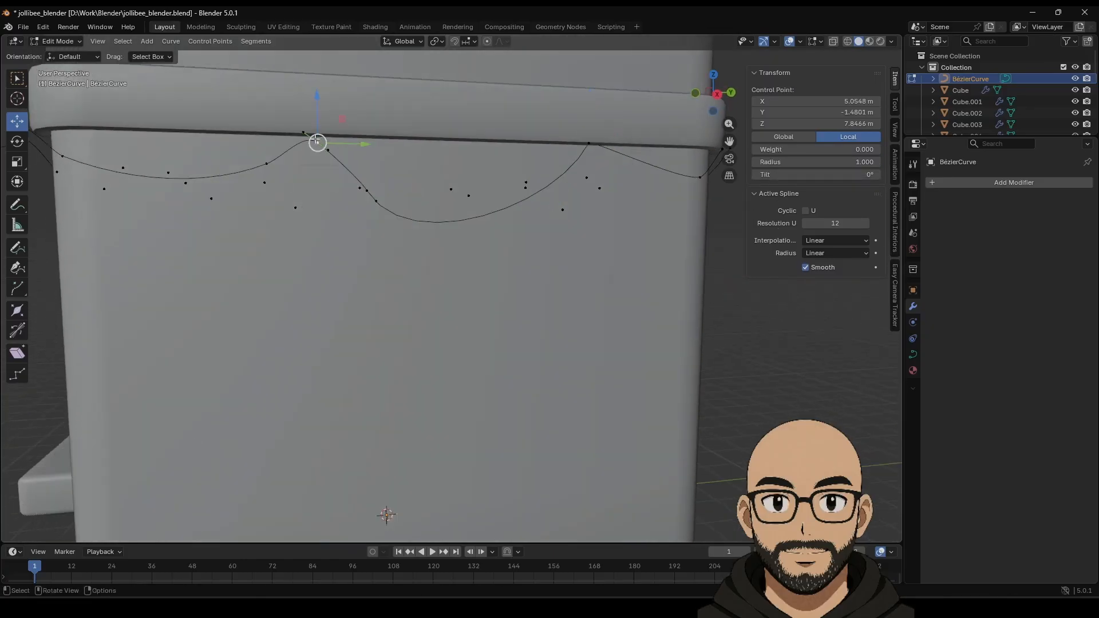
left_click_drag(316, 111, 317, 102)
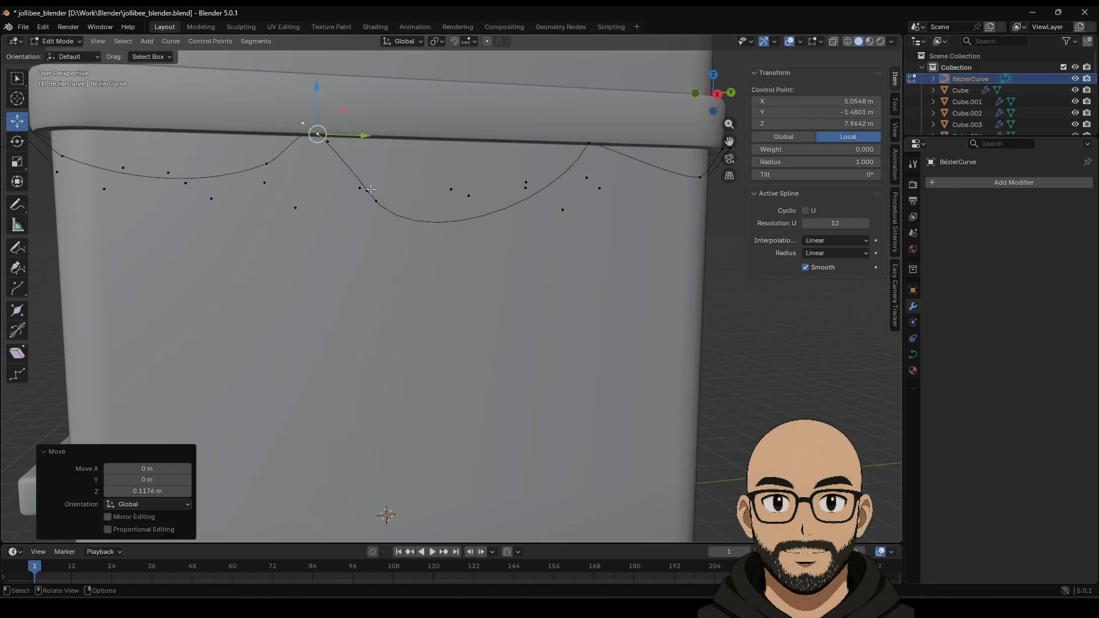
left_click(369, 189)
middle_click_drag(393, 215, 574, 348)
left_click(434, 224)
scroll(497, 277, "down", 5)
key("Tab")
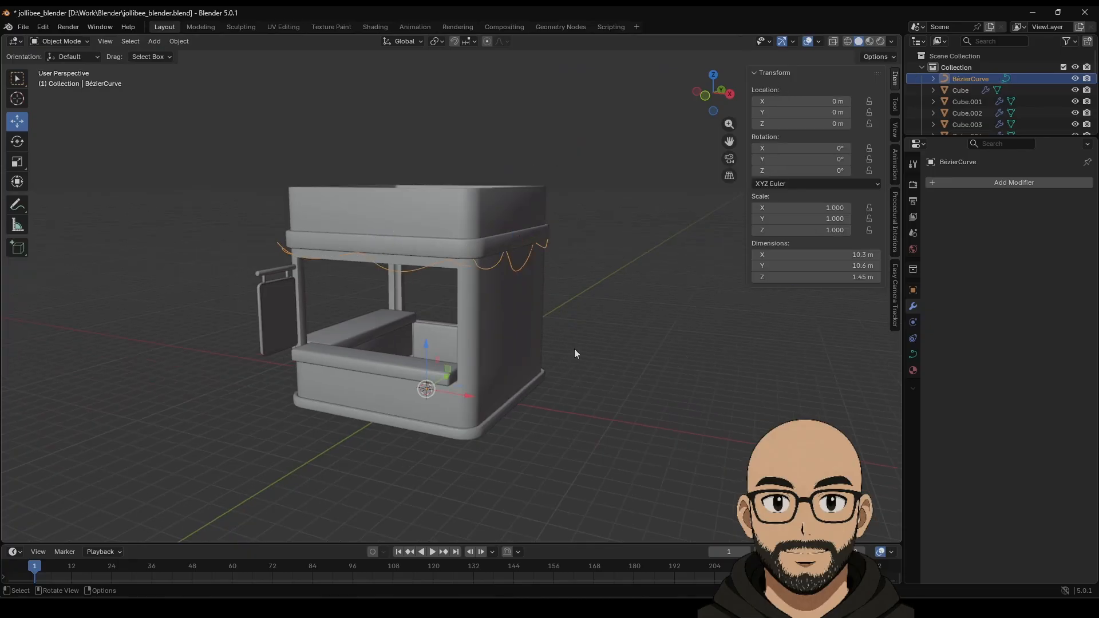
Convert the wavy curve object under the roof trim to a mesh.
key("alt+a")
scroll(503, 345, "up", 4)
middle_click_drag(497, 342, 509, 268)
left_click(508, 267)
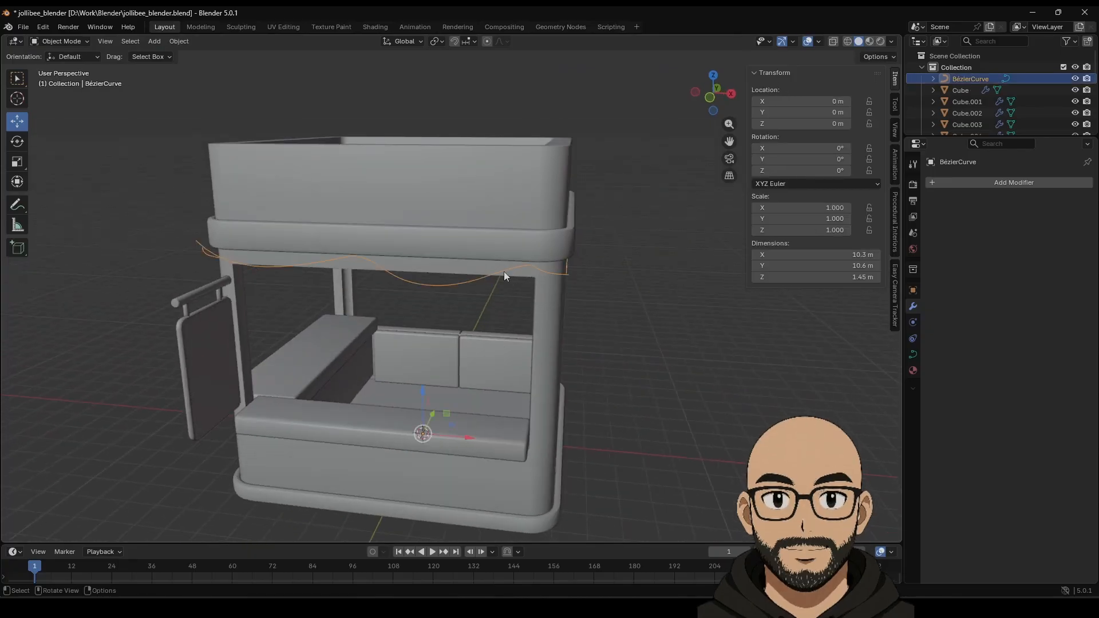
right_click(503, 272)
mouse_move(483, 272)
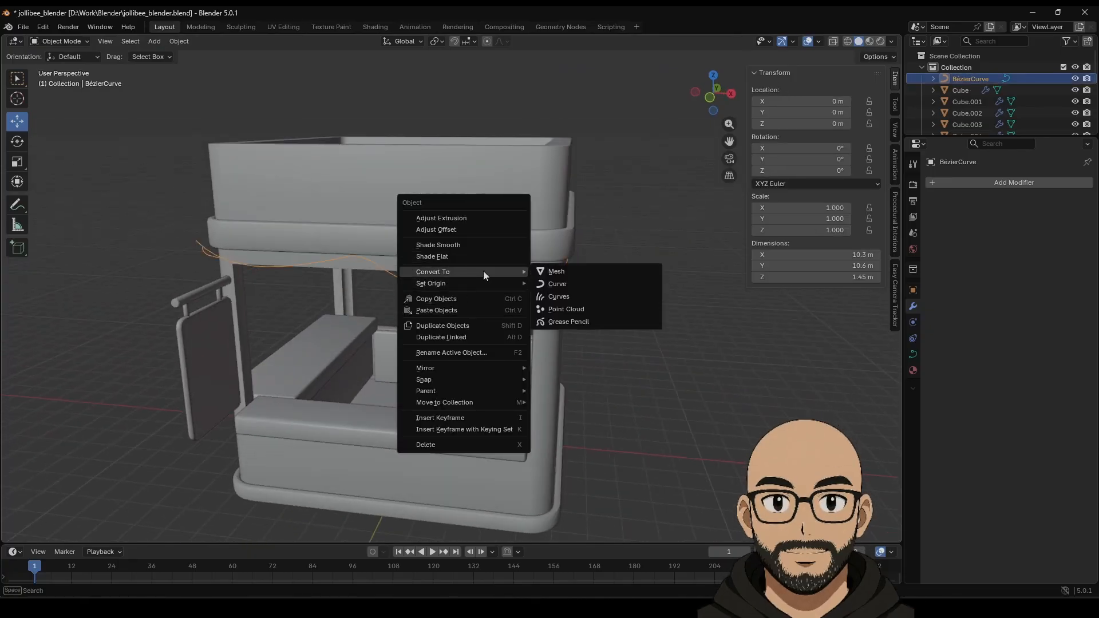
left_click(561, 268)
Merge at center the two open end vertices of the garland at the positive-X, negative-Y corner.
middle_click_drag(566, 274, 650, 335)
scroll(505, 319, "up", 5)
middle_click_drag(504, 325, 488, 291)
key("Tab")
scroll(416, 286, "up", 6)
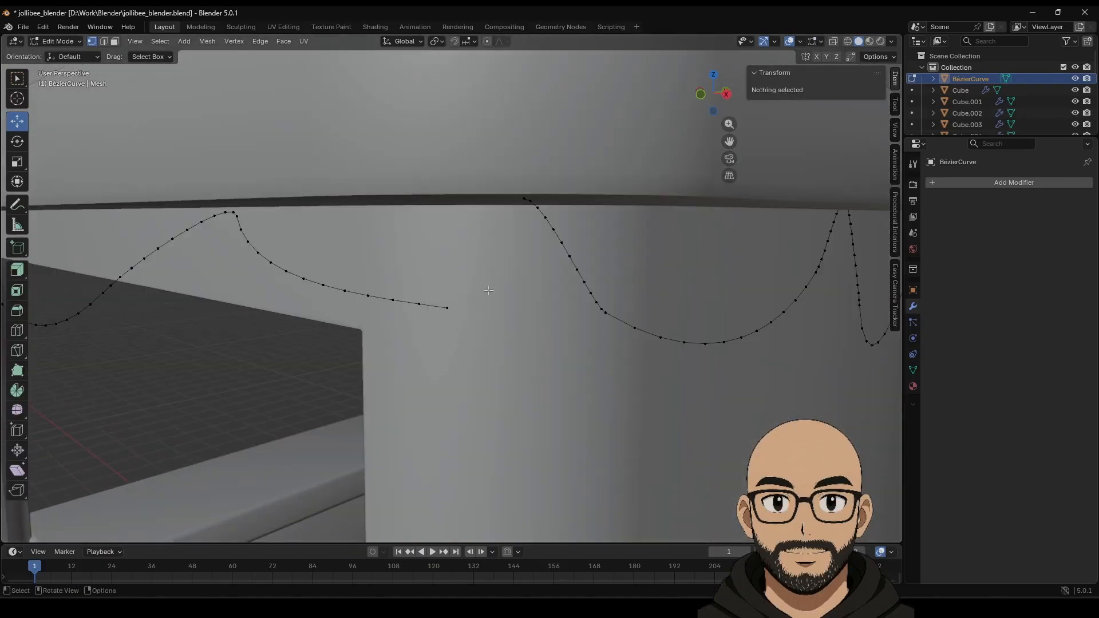
left_click(524, 200)
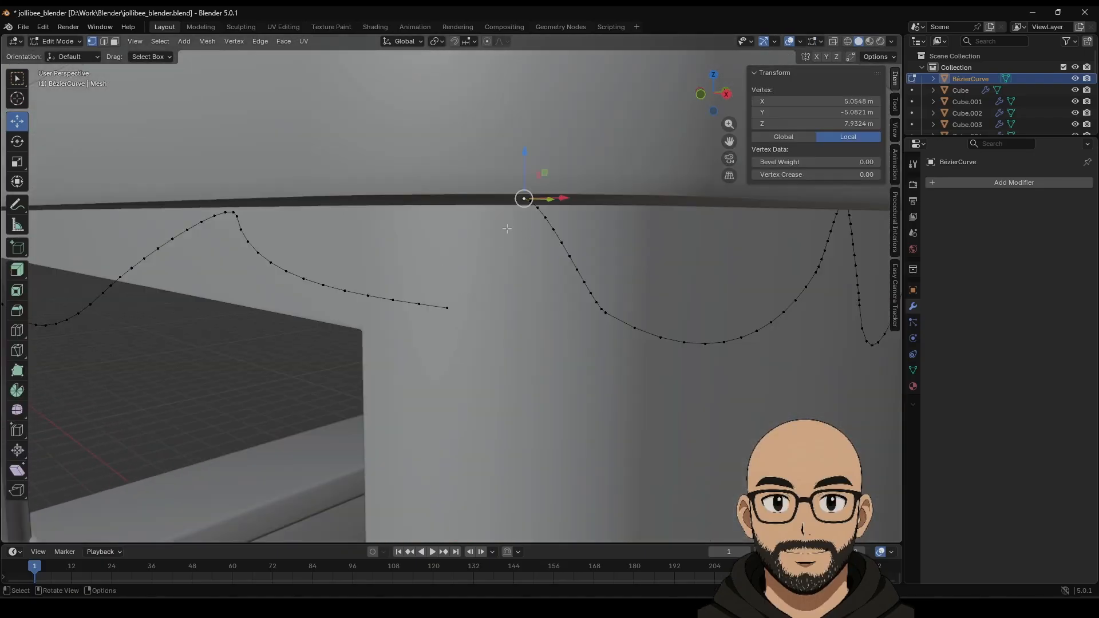
left_click(446, 310, "shift")
right_click(445, 309)
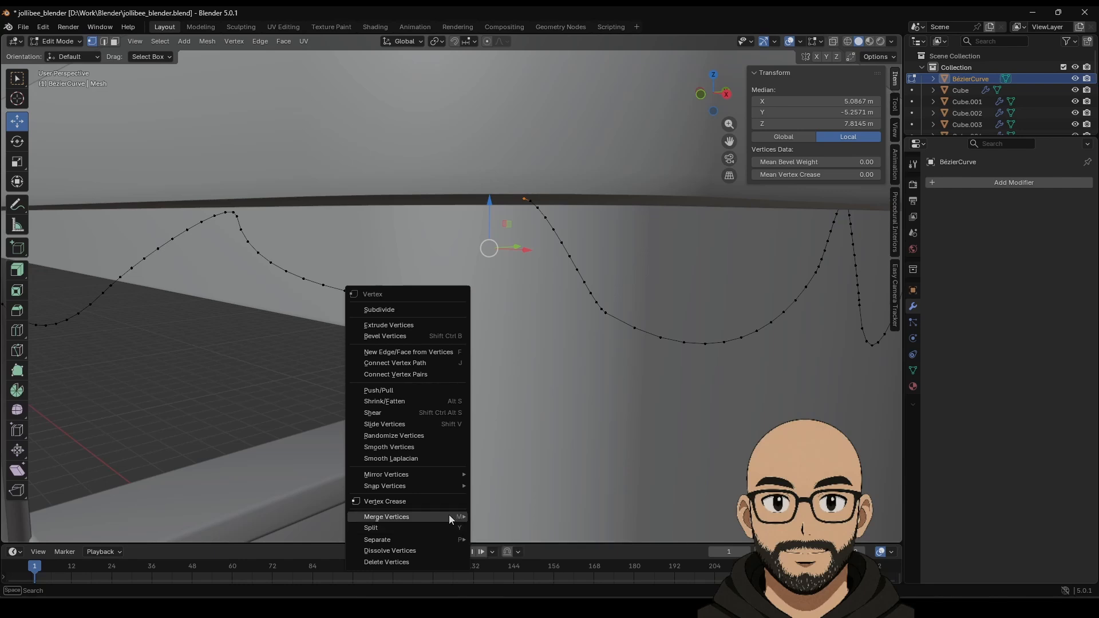
mouse_move(449, 513)
left_click(530, 452)
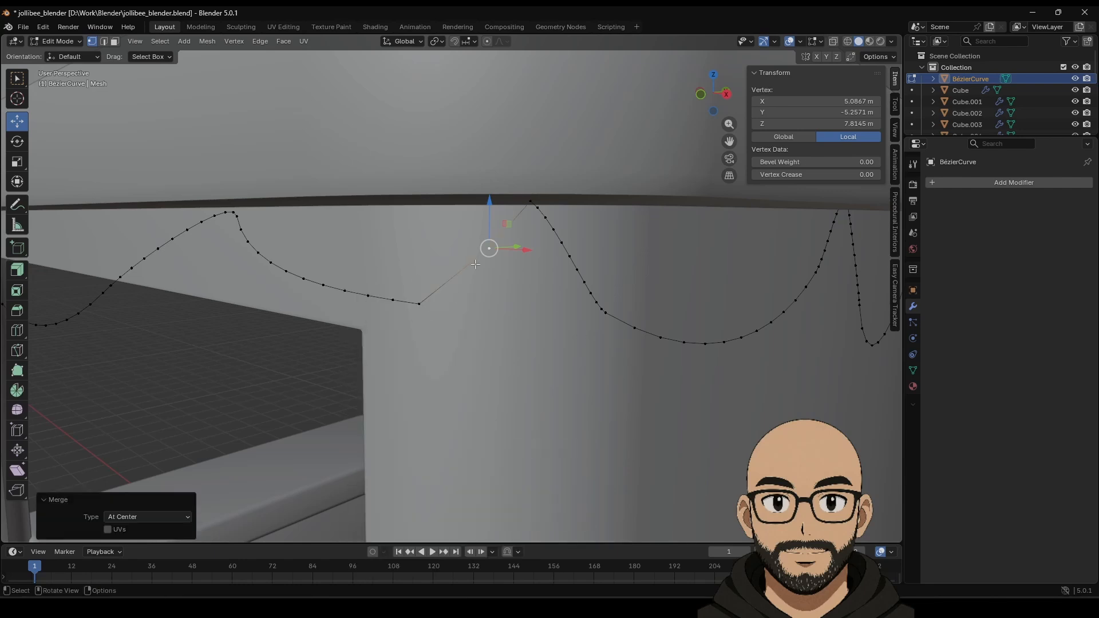
Reposition the vertices around the merged junction at that corner to even out the garland's slope.
left_click_drag(487, 249, 519, 198)
key("ctrl+z")
left_click_drag(419, 304, 457, 225)
Merge the open end vertices at center at the positive-X, positive-Y corner and shift the merged vertex about 0.11 m down.
scroll(690, 369, "down", 3)
middle_click_drag(690, 360, 571, 361)
middle_click_drag(307, 244, 308, 226)
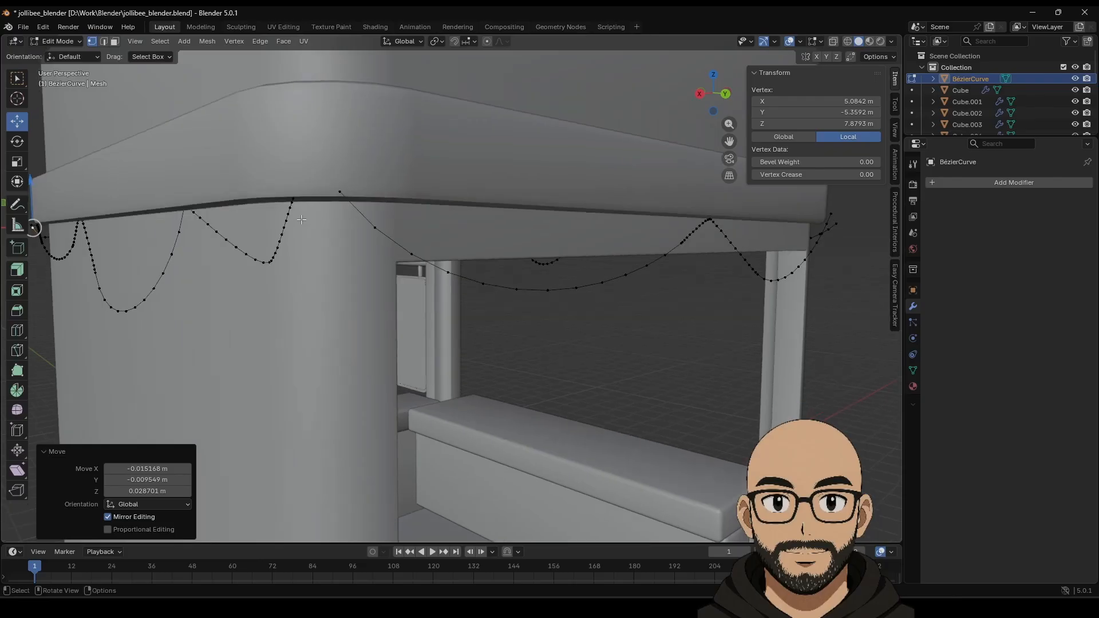
left_click(293, 199)
left_click(340, 194, "shift")
key("ctrl+v")
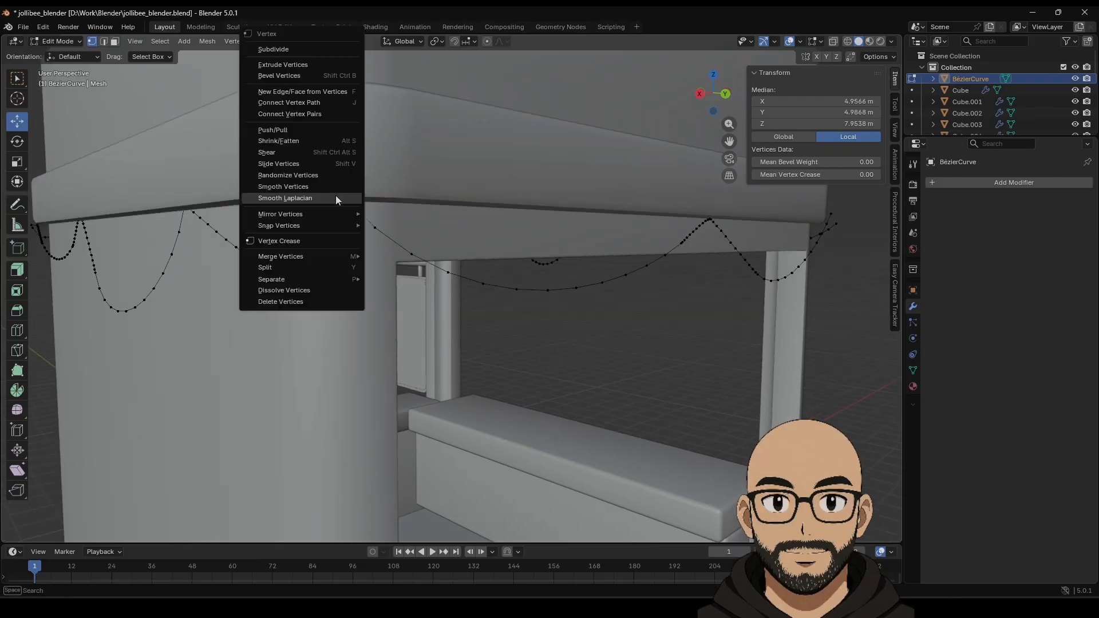
mouse_move(322, 217)
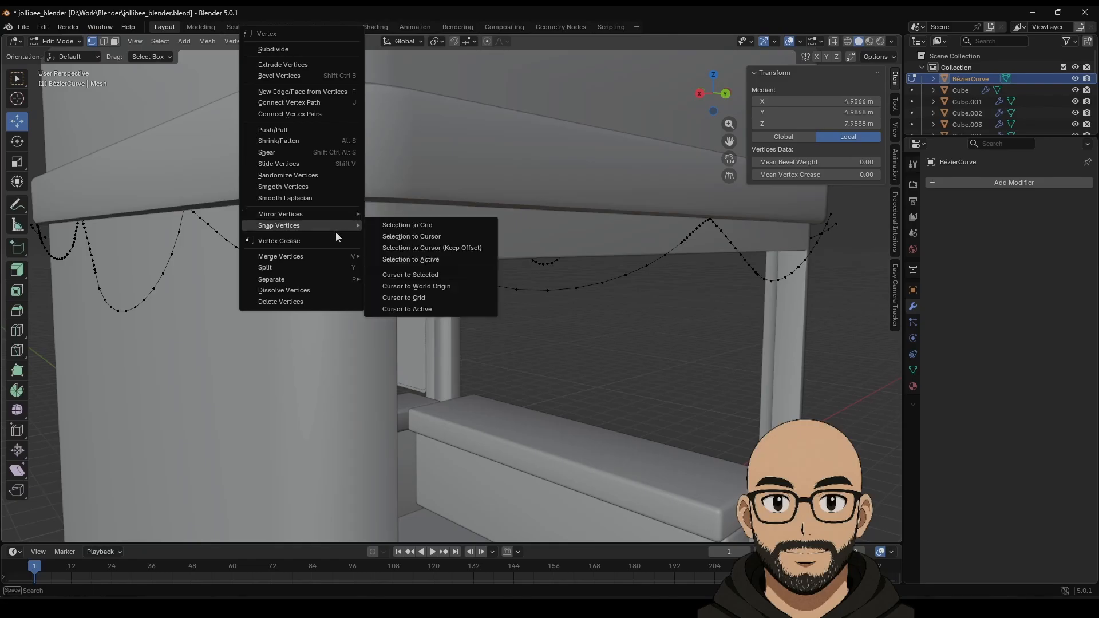
mouse_move(320, 257)
left_click(378, 255)
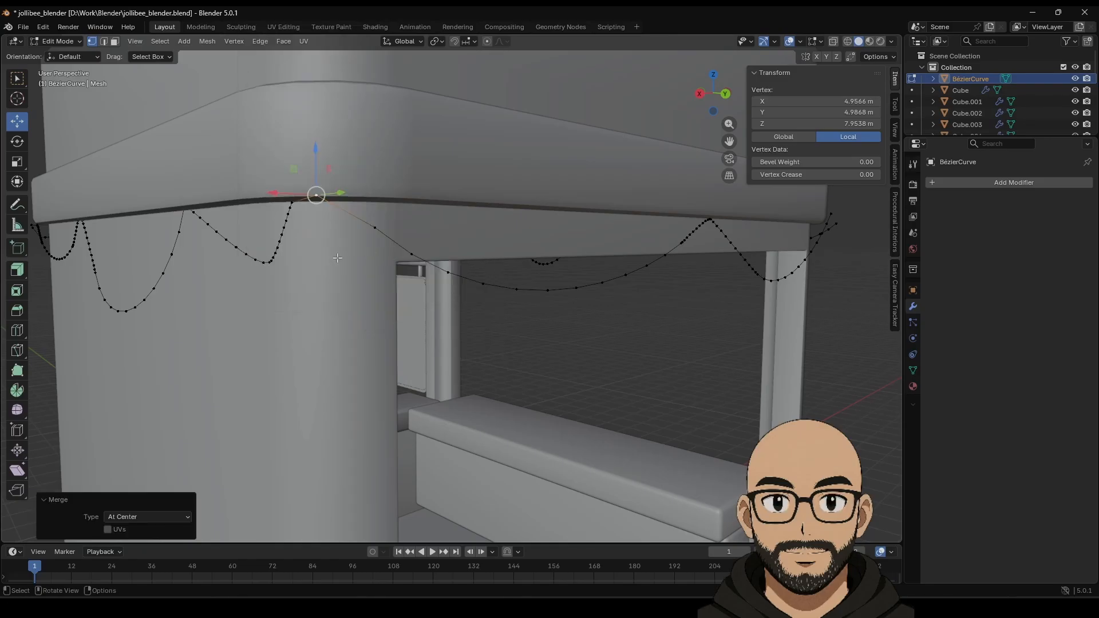
left_click_drag(316, 195, 336, 211)
Merge the open end vertices at center at the negative-X, positive-Y corner and raise the merged vertex about 0.05 m.
middle_click_drag(337, 212, 465, 295)
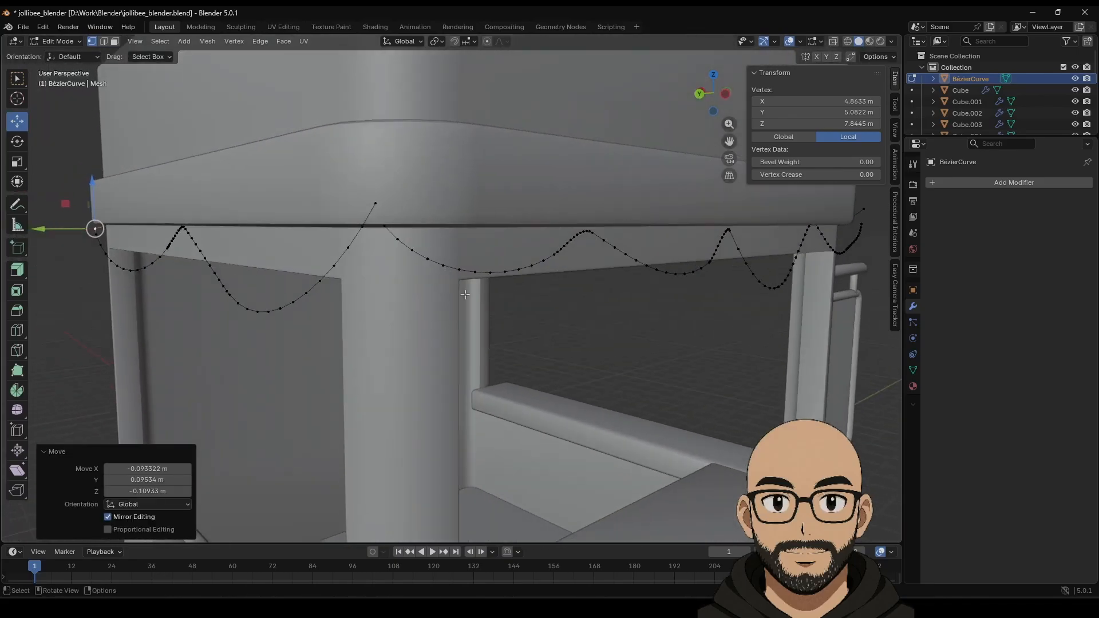
left_click(385, 226)
left_click(376, 204, "shift")
right_click(376, 204)
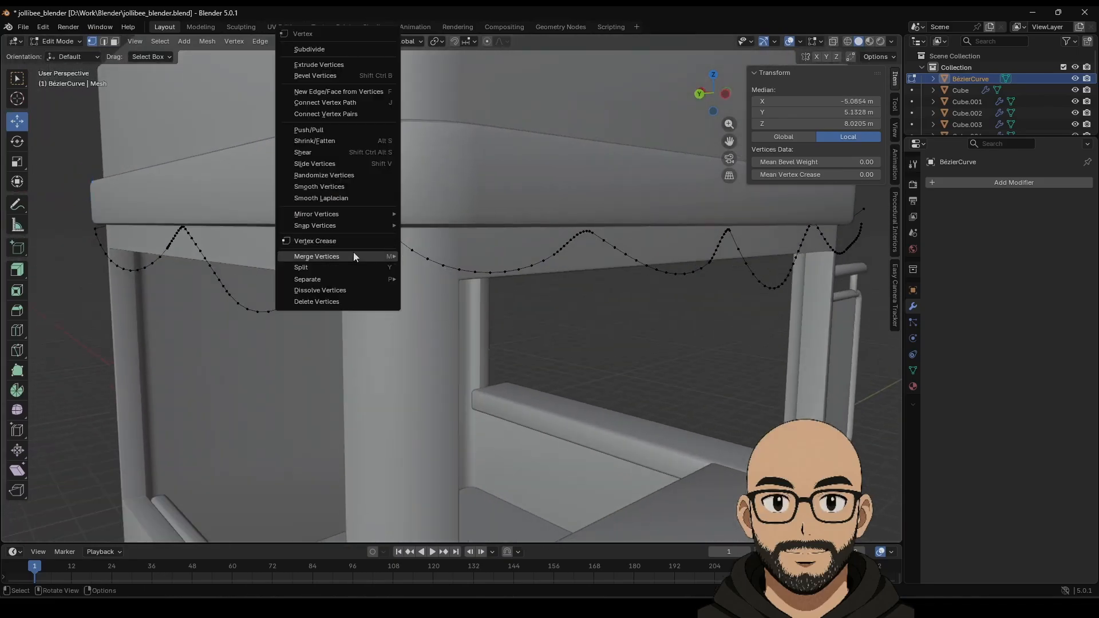
mouse_move(353, 256)
left_click(407, 255)
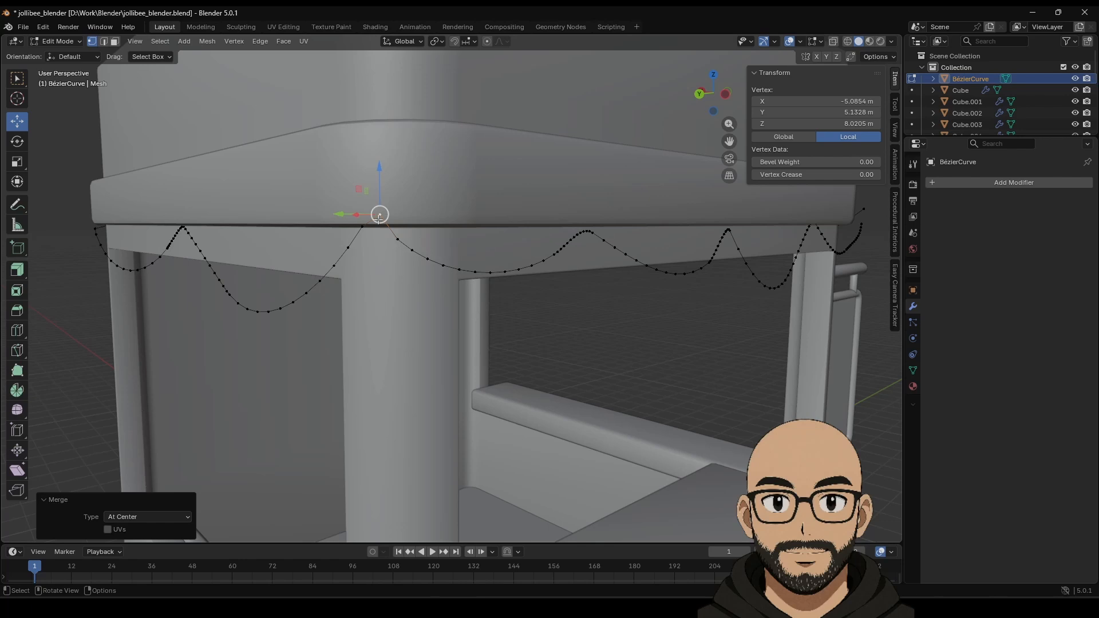
left_click_drag(381, 214, 375, 206)
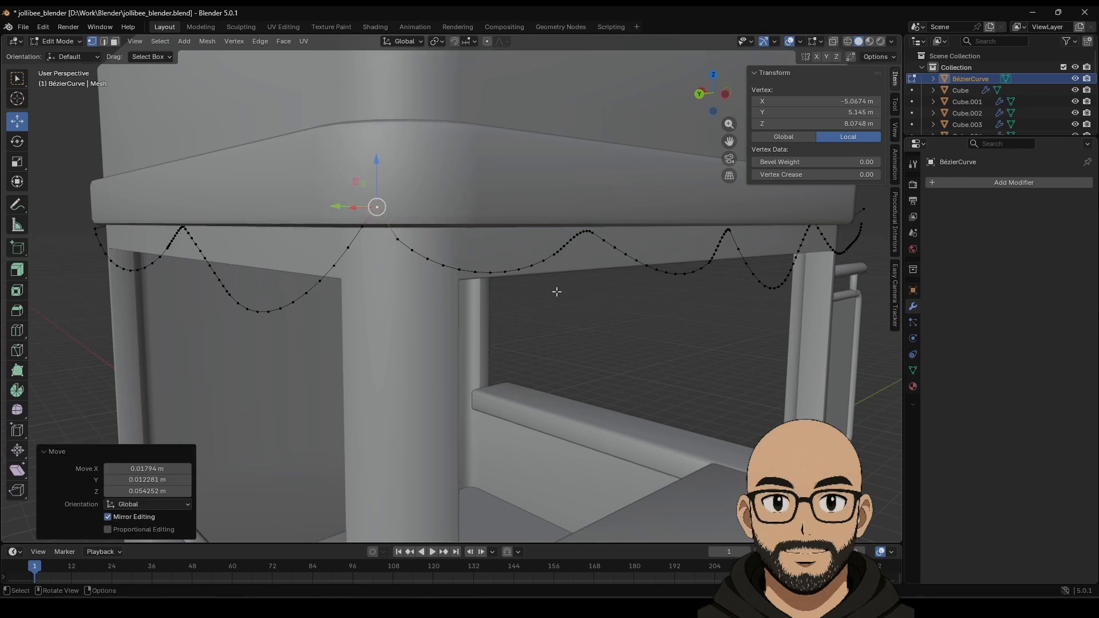
Merge the last two open end vertices at center at the negative-X, negative-Y corner beside the hanging sign.
middle_click_drag(552, 289, 444, 241)
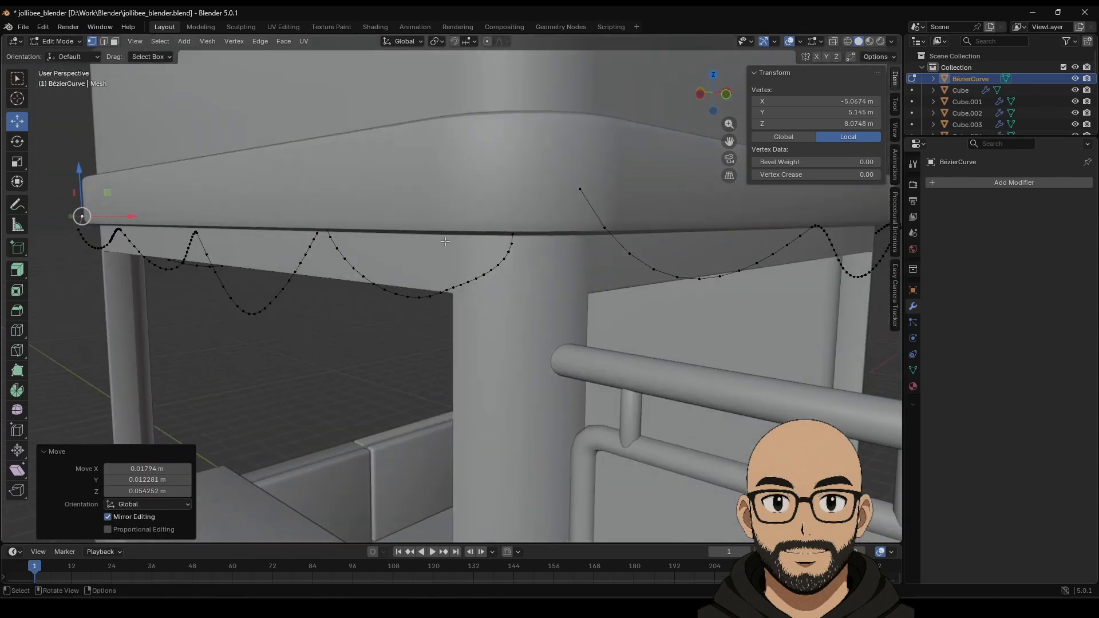
left_click(513, 235)
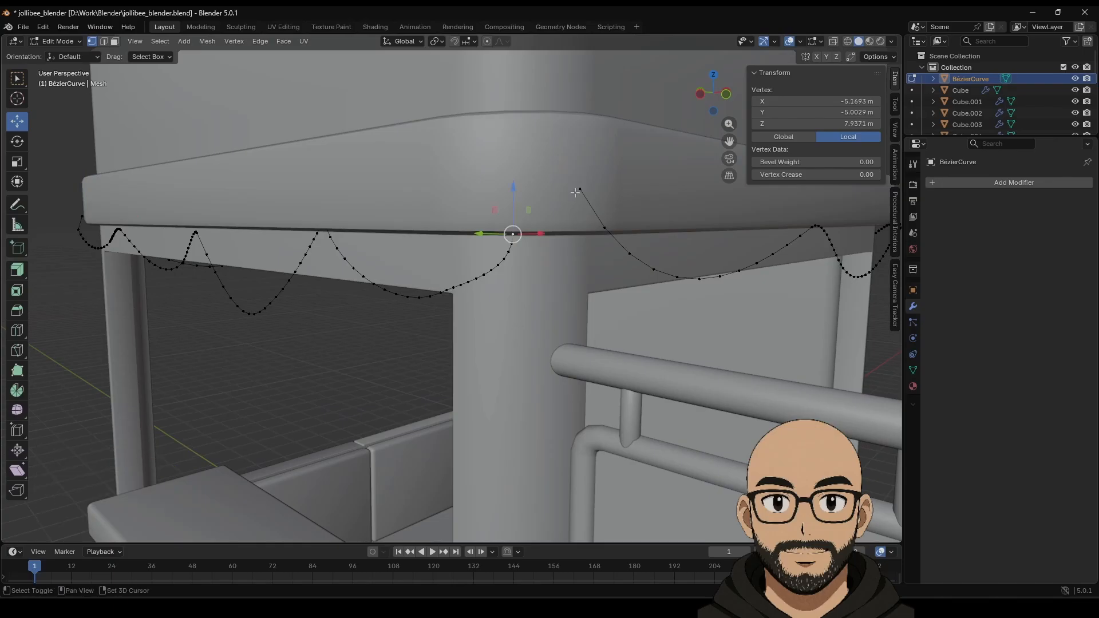
left_click(579, 194, "shift")
key("ctrl+v")
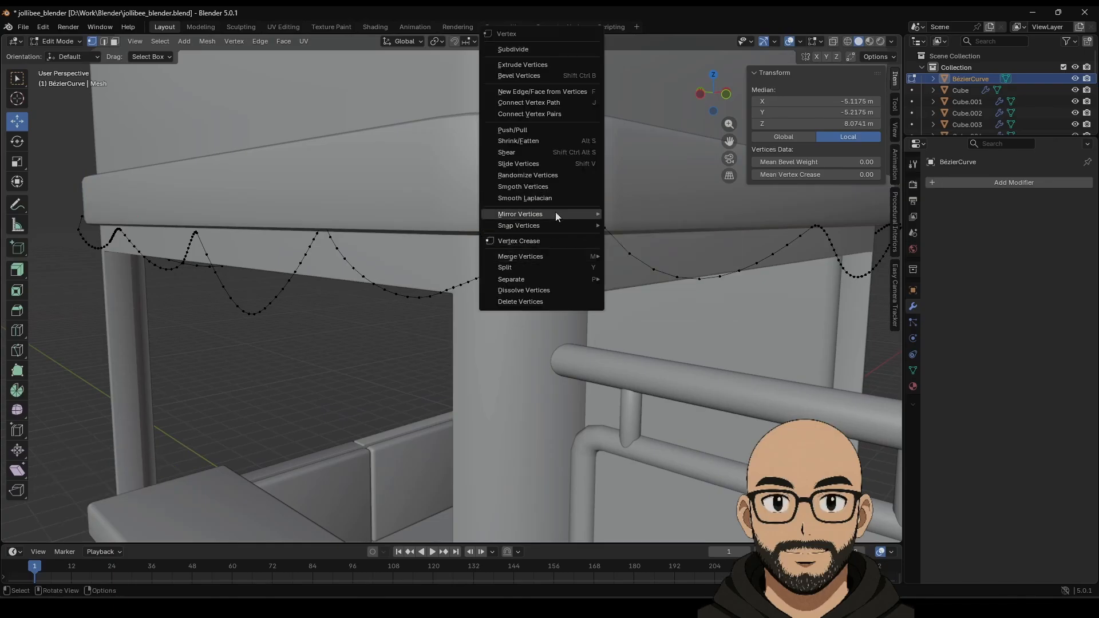
mouse_move(567, 214)
mouse_move(562, 256)
left_click(618, 255)
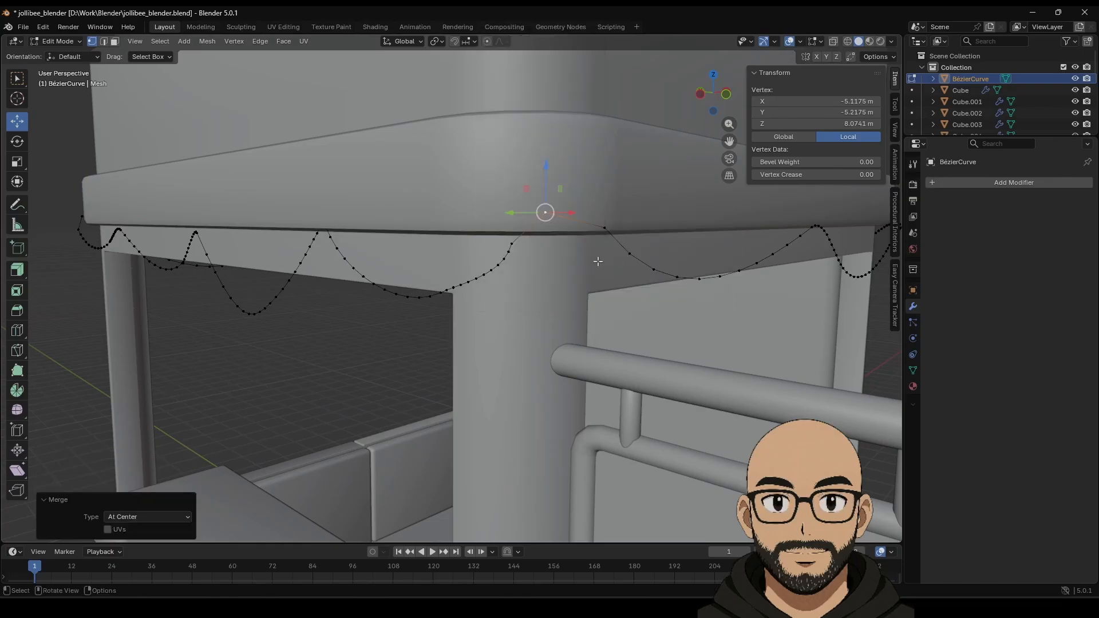
Reposition the merged vertex and its neighbours at the sign corner so the line runs smoothly under the trim.
left_click_drag(542, 215, 597, 252)
left_click(604, 228)
left_click(629, 255)
left_click(600, 246)
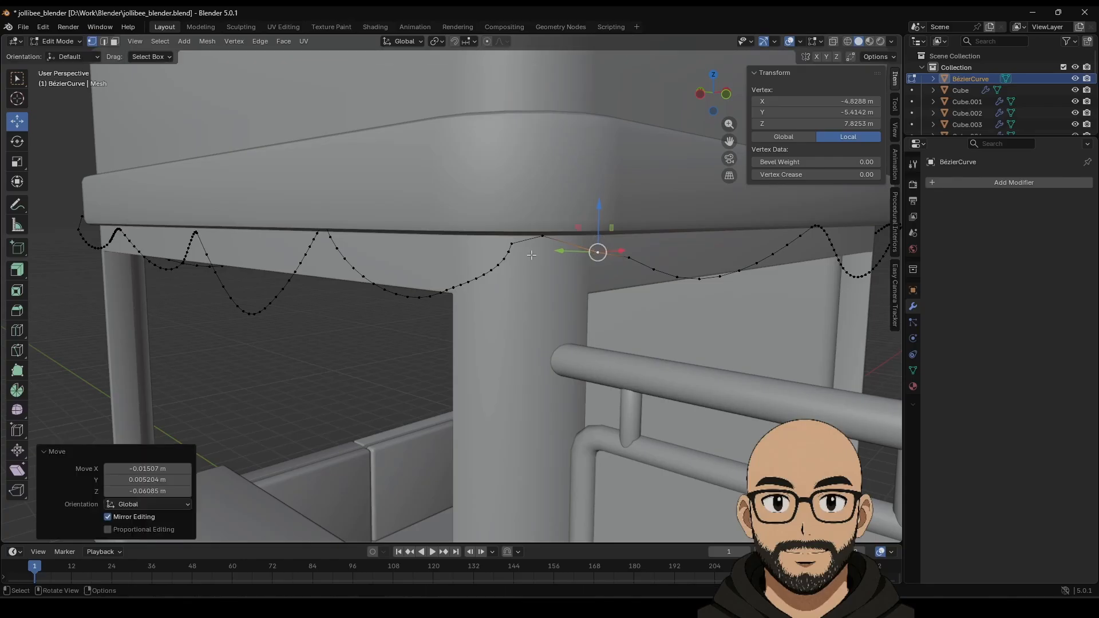
left_click_drag(513, 245, 517, 242)
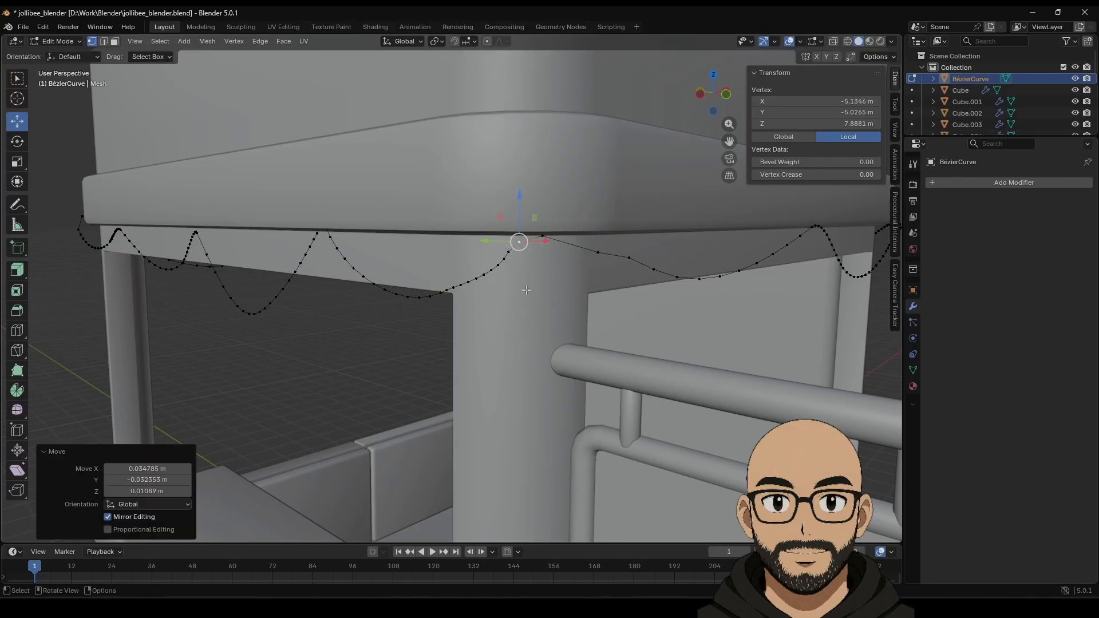
Convert the joined garland mesh back to a curve and enter Edit Mode on it.
key("Tab")
scroll(515, 344, "down", 10)
middle_click_drag(504, 359, 338, 317)
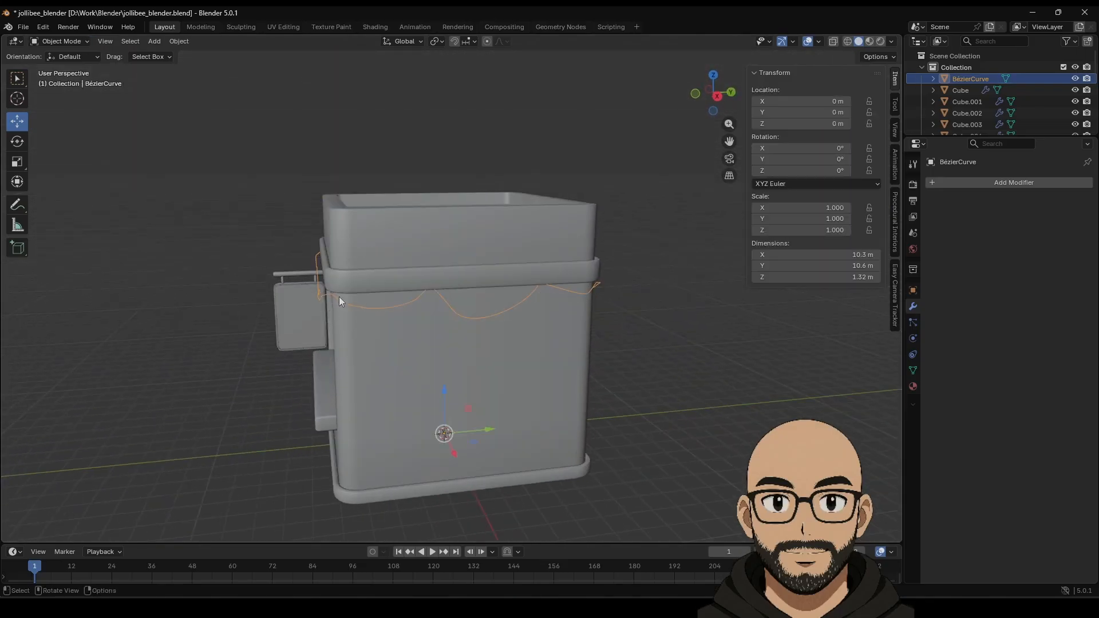
key("Tab")
key("Tab")
right_click(337, 298)
mouse_move(338, 297)
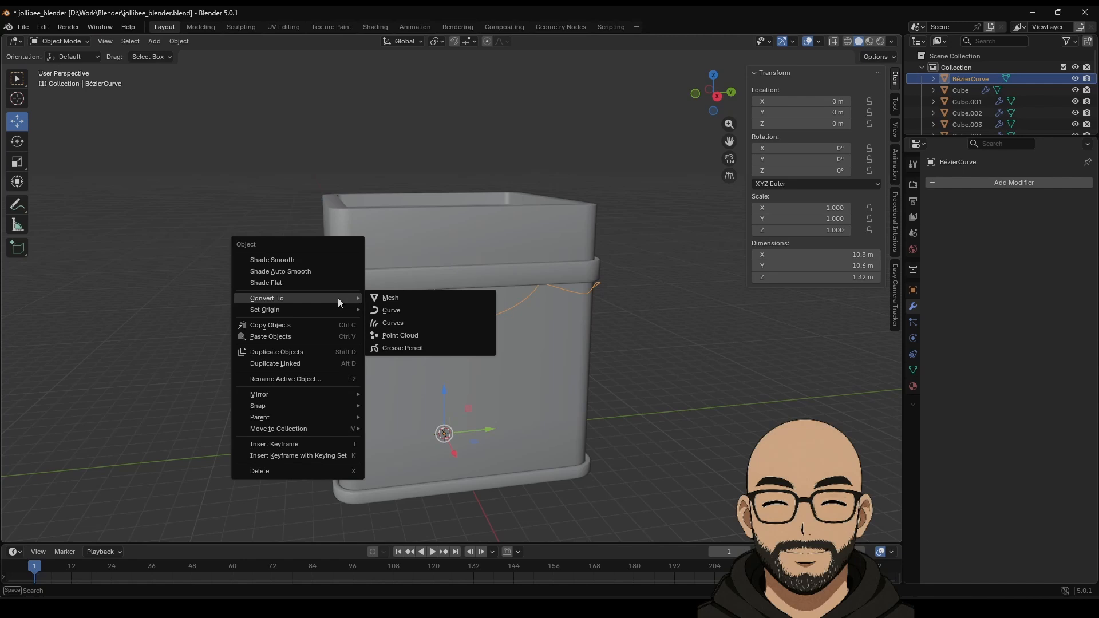
left_click(396, 311)
key("Tab")
key("Tab")
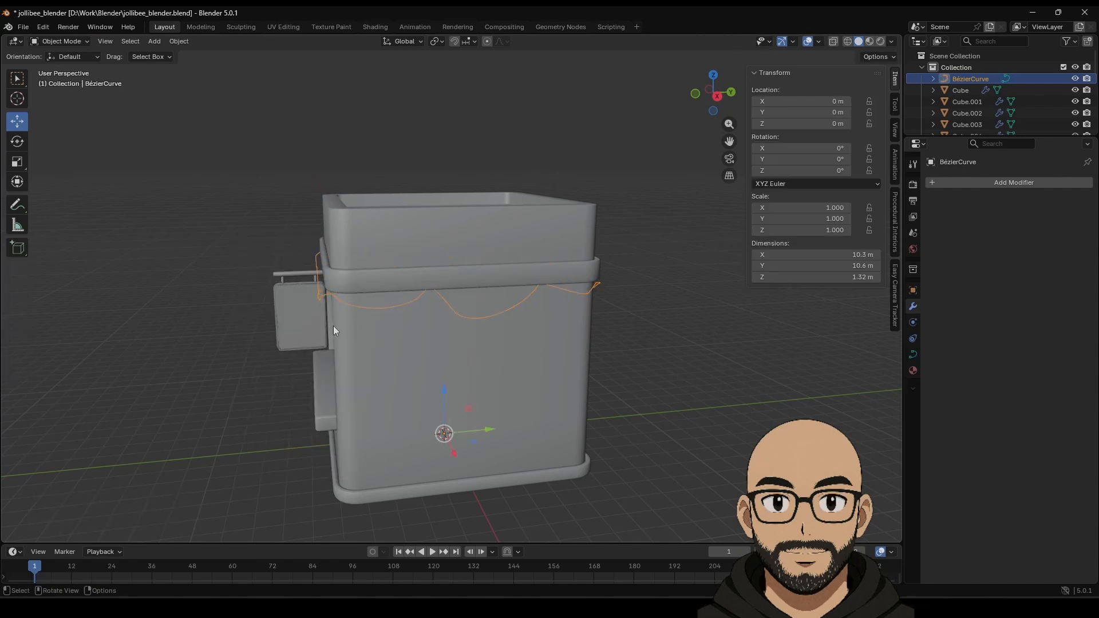
key("Tab")
key("Tab")
key("Tab")
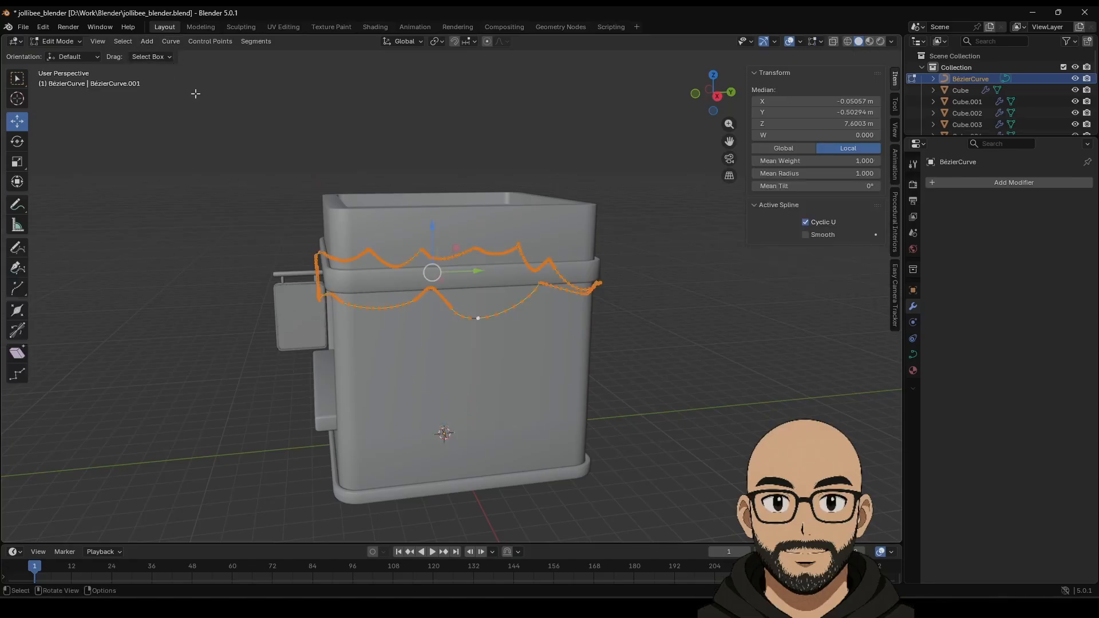
left_click(197, 43)
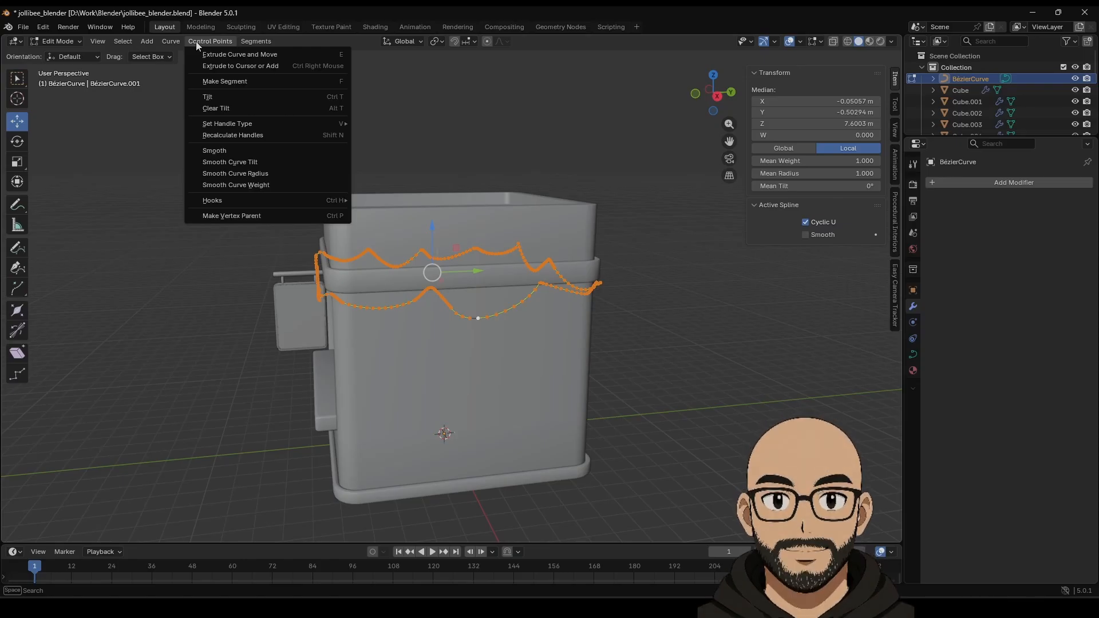
left_click(189, 45)
left_click(167, 44)
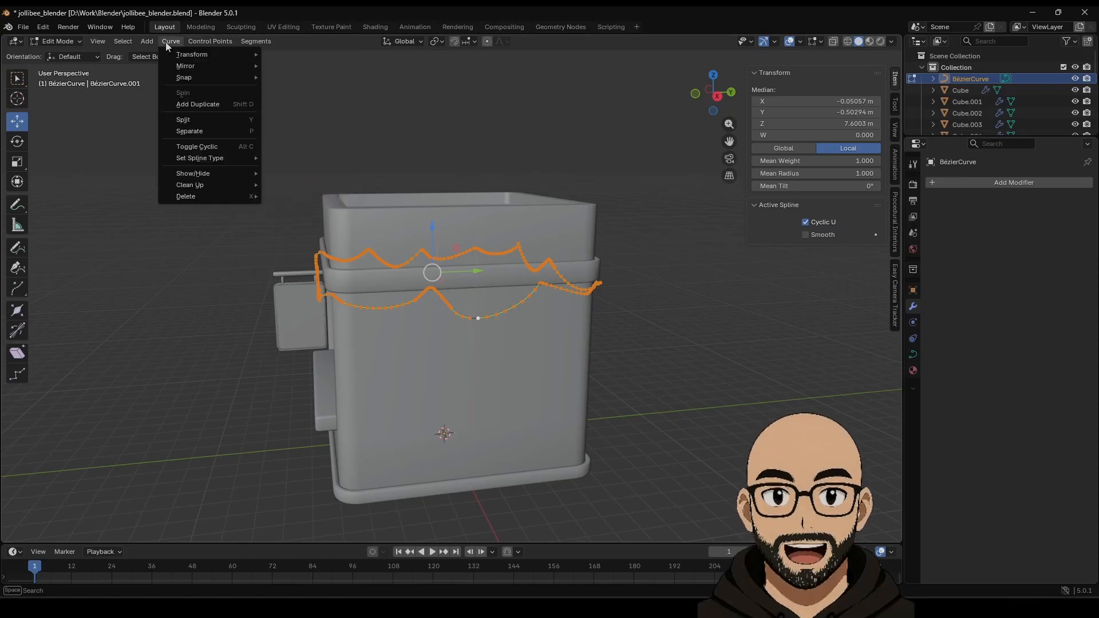
mouse_move(216, 44)
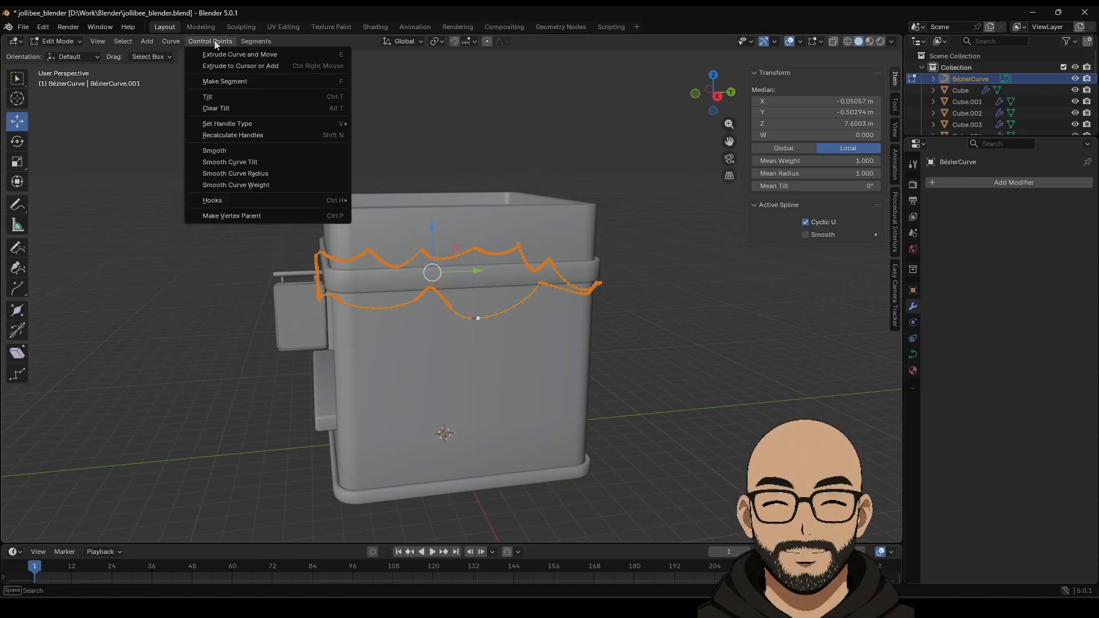
left_click(154, 45)
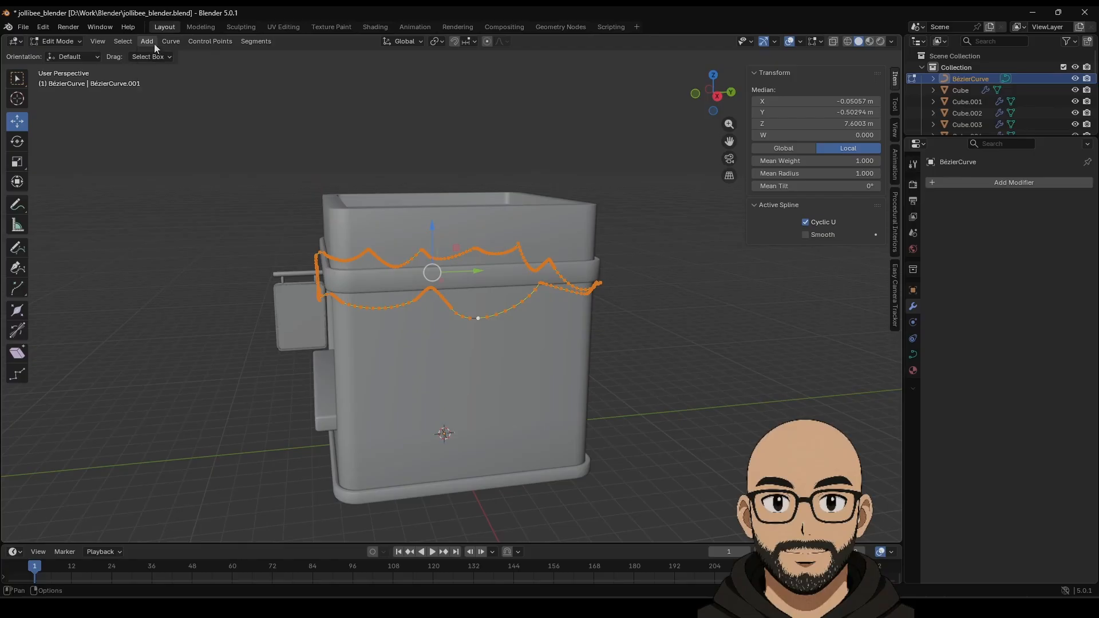
Try to reduce the garland curve's control points with Decimate Curve.
right_click(208, 273)
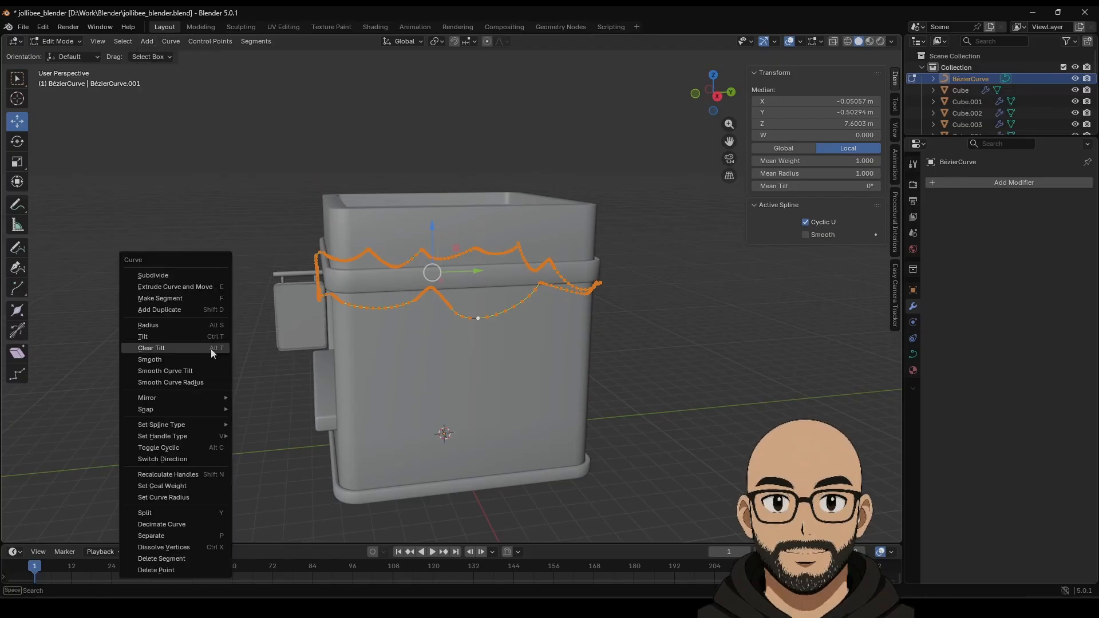
left_click(180, 525)
mouse_move(180, 529)
left_mouse_down()
mouse_move(105, 529)
mouse_move(181, 529)
mouse_move(124, 529)
mouse_move(159, 530)
left_mouse_up()
left_click(181, 441)
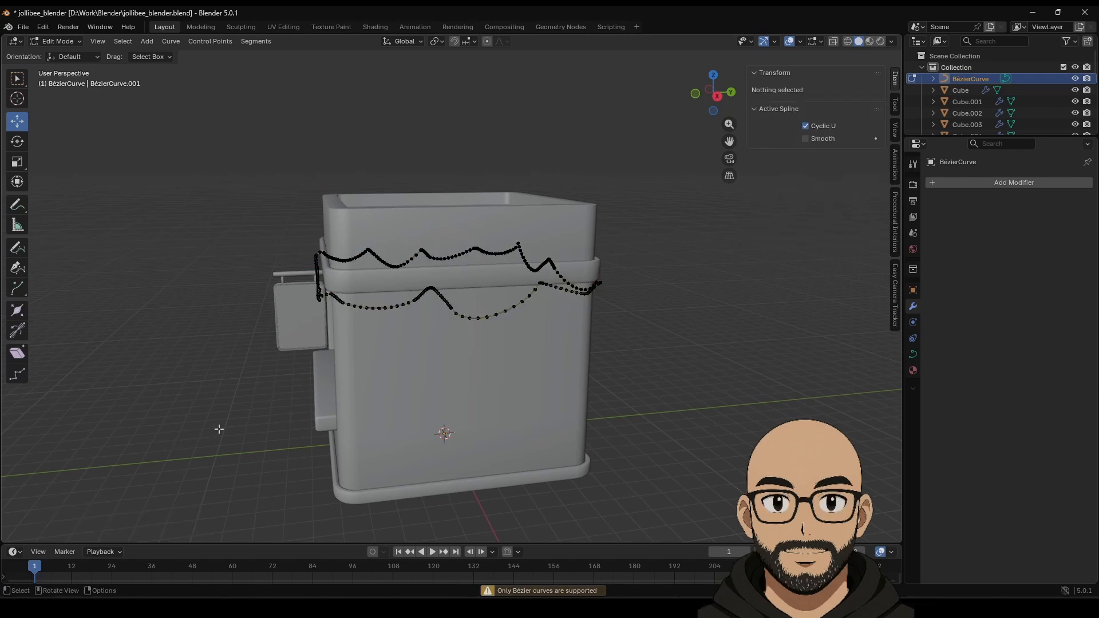
Subdivide all segments of the garland curve and deselect its points.
key("ctrl+i")
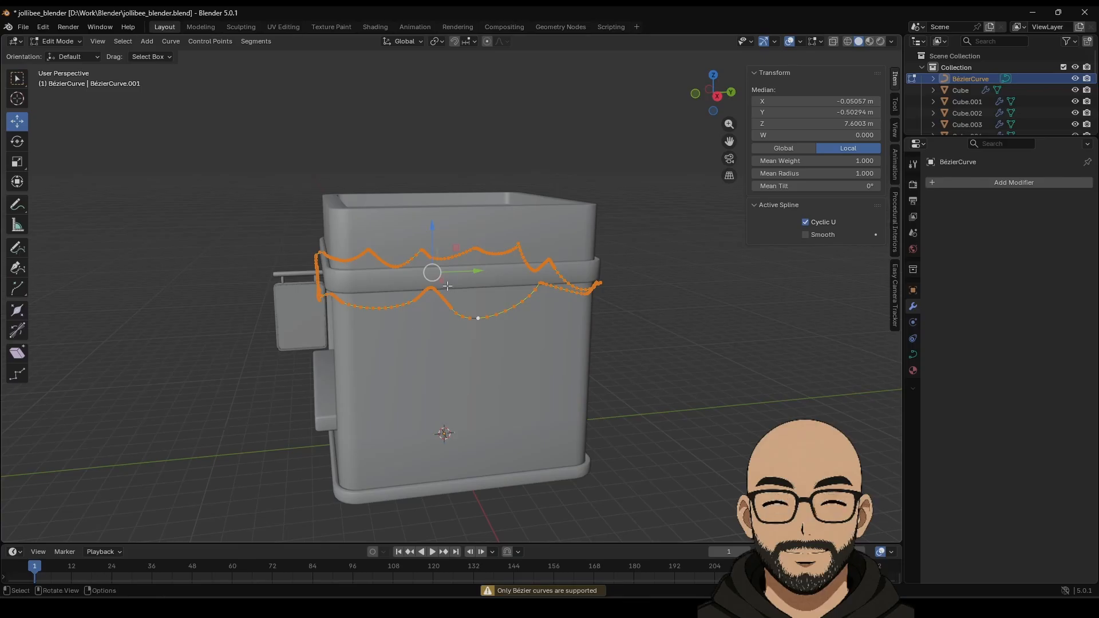
left_click(212, 44)
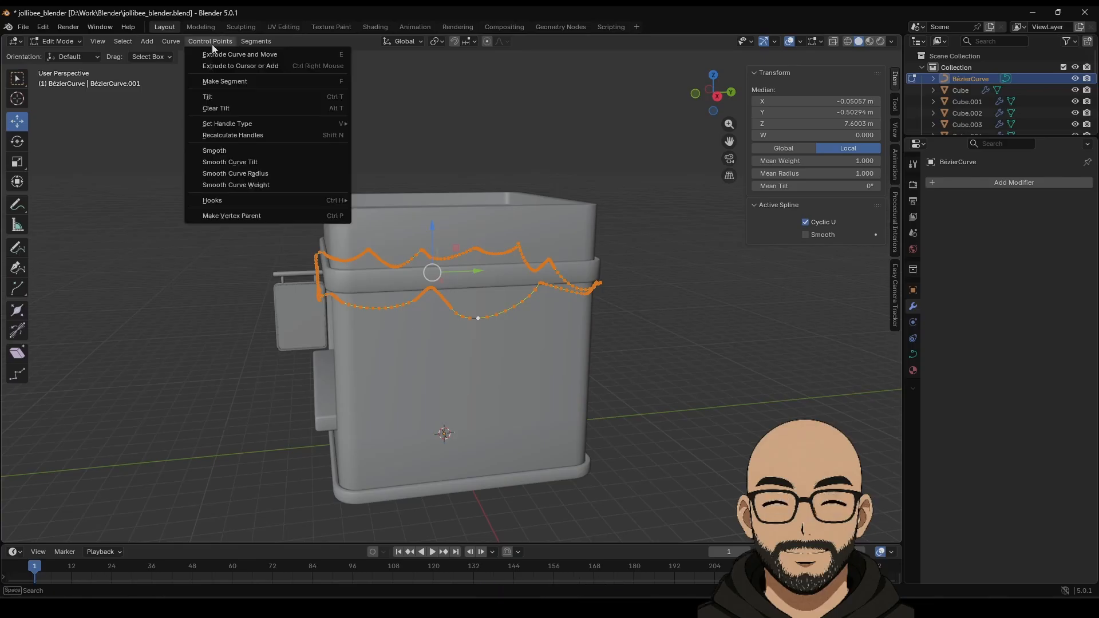
key("Escape")
left_click(265, 42)
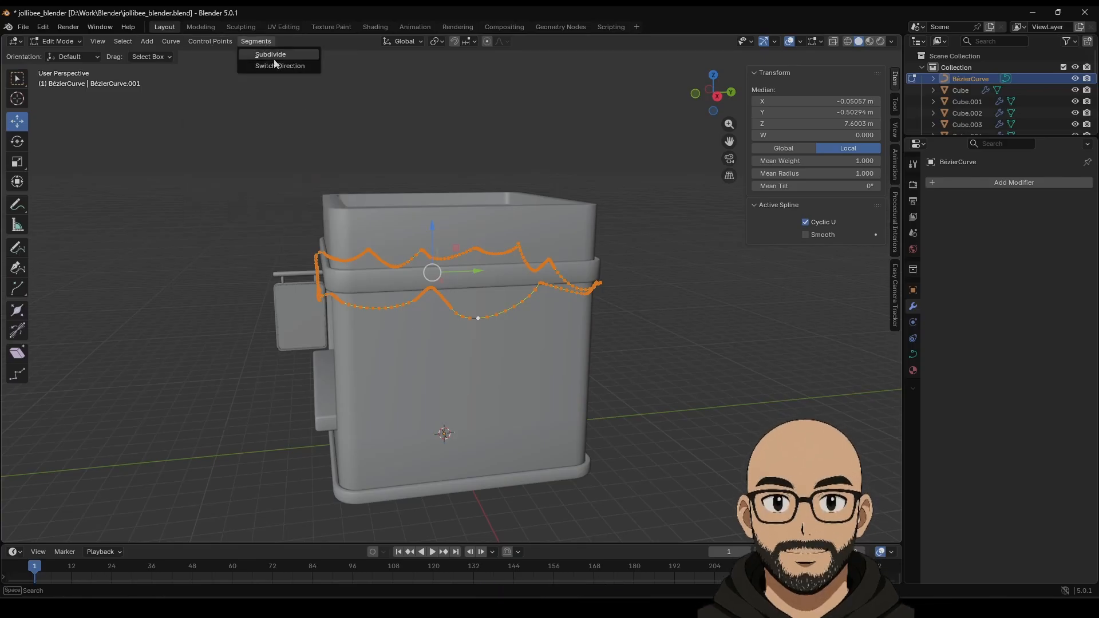
left_click(275, 54)
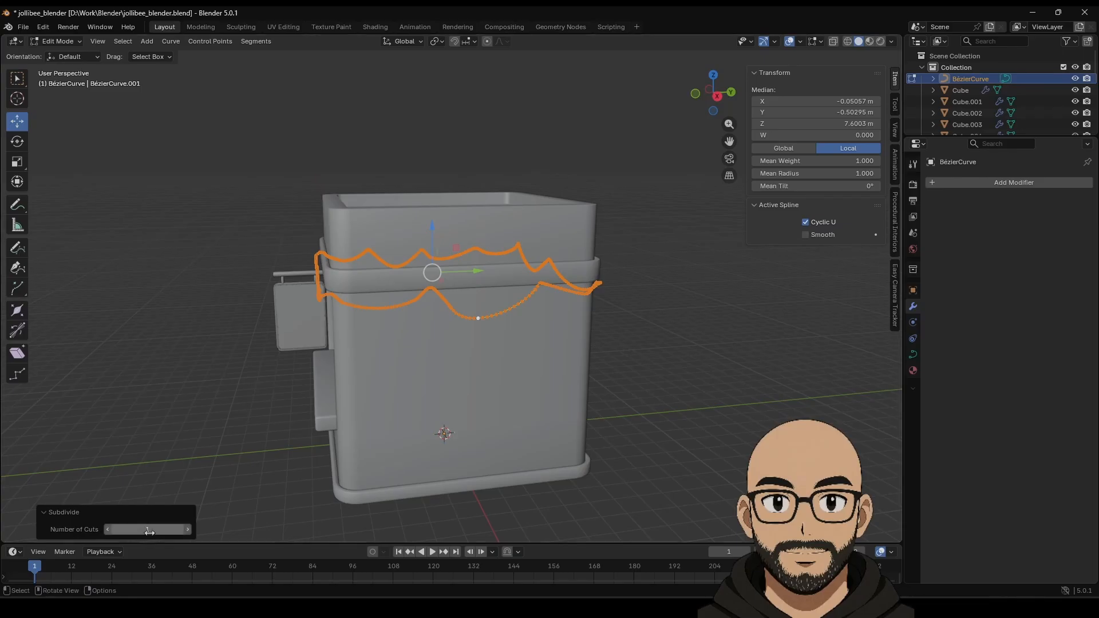
left_click(196, 412)
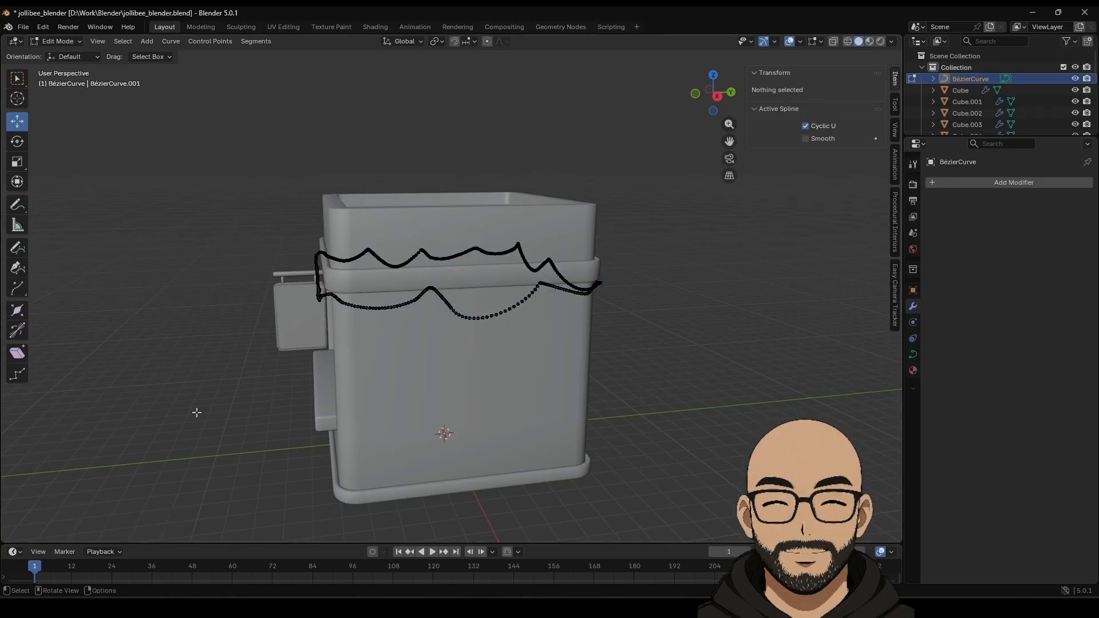
key("Tab")
key("Tab")
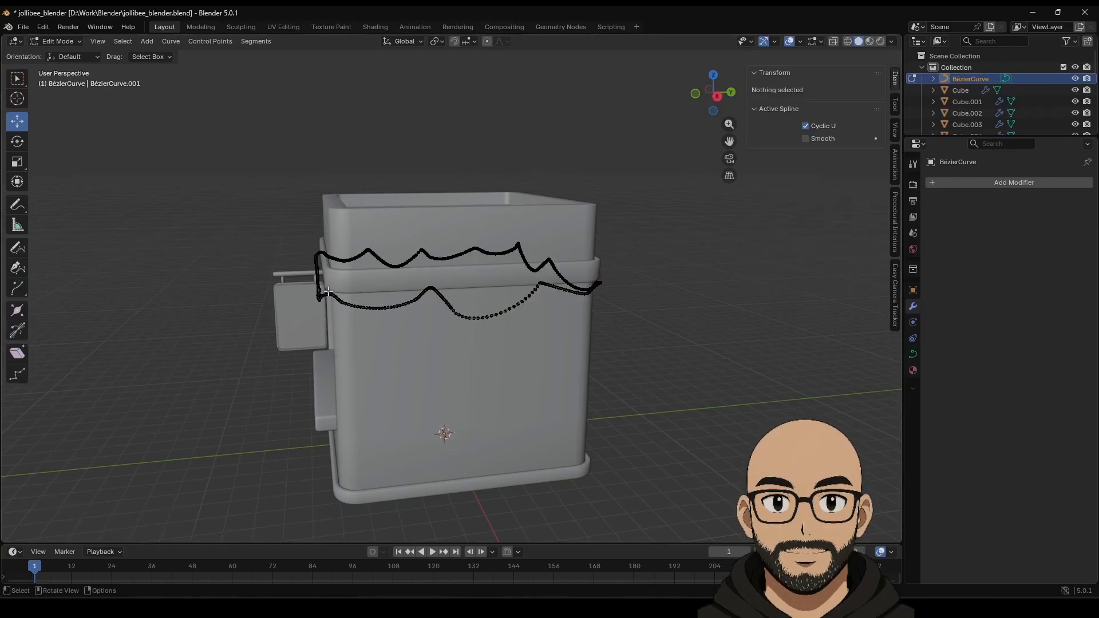
key("Tab")
left_click(179, 41)
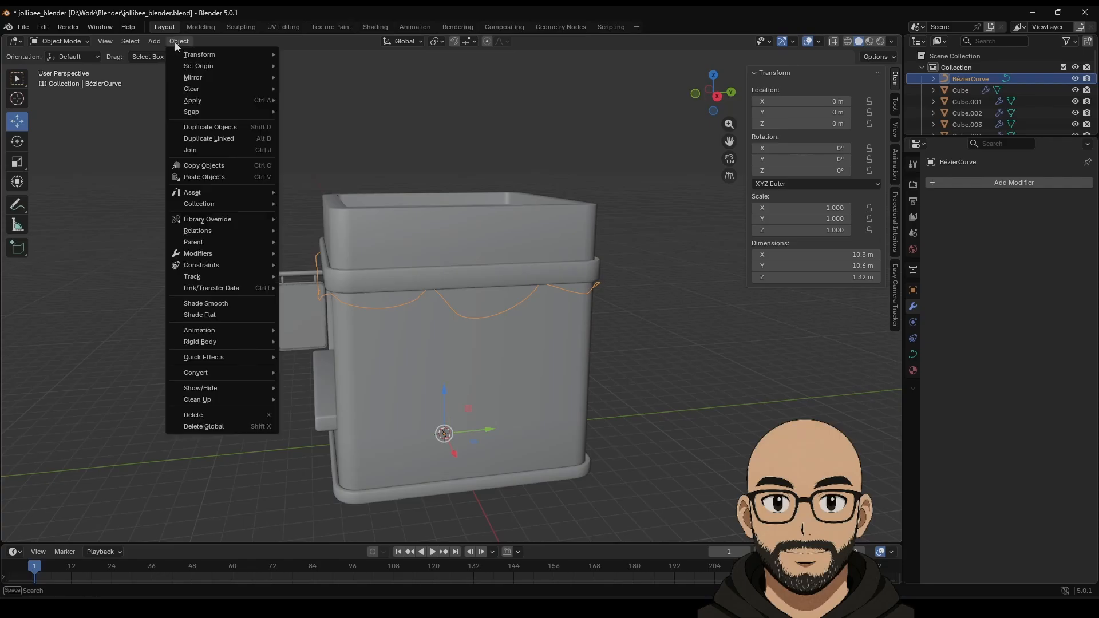
key("Escape")
key("Tab")
Try to reduce all of the garland curve's points with Decimate Curve at a ratio of about 0.058.
key("a")
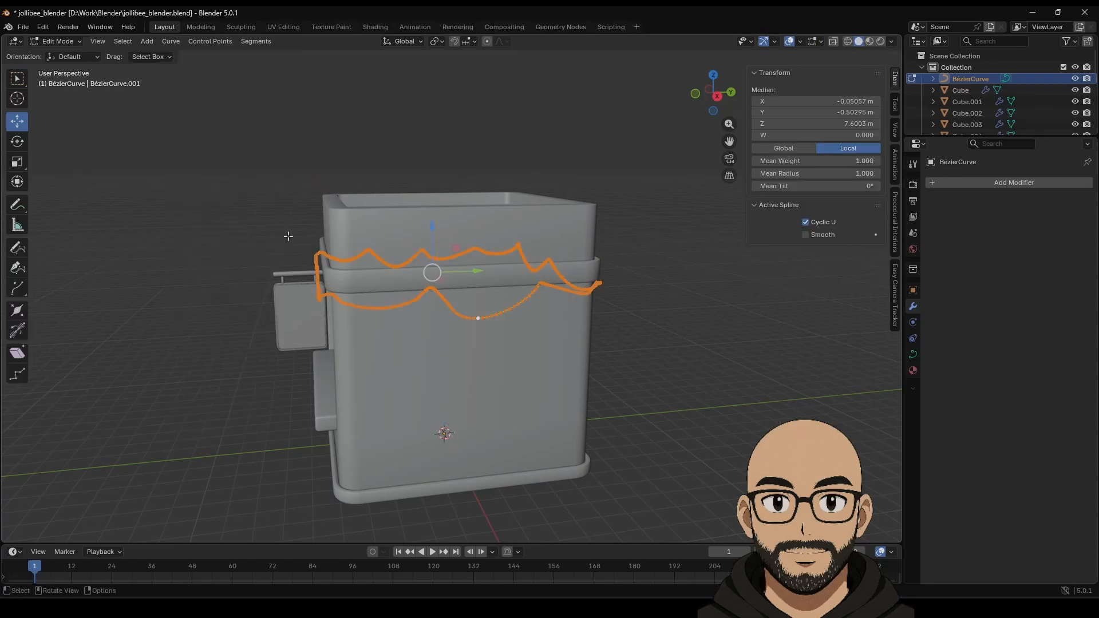
left_click(228, 46)
mouse_move(250, 42)
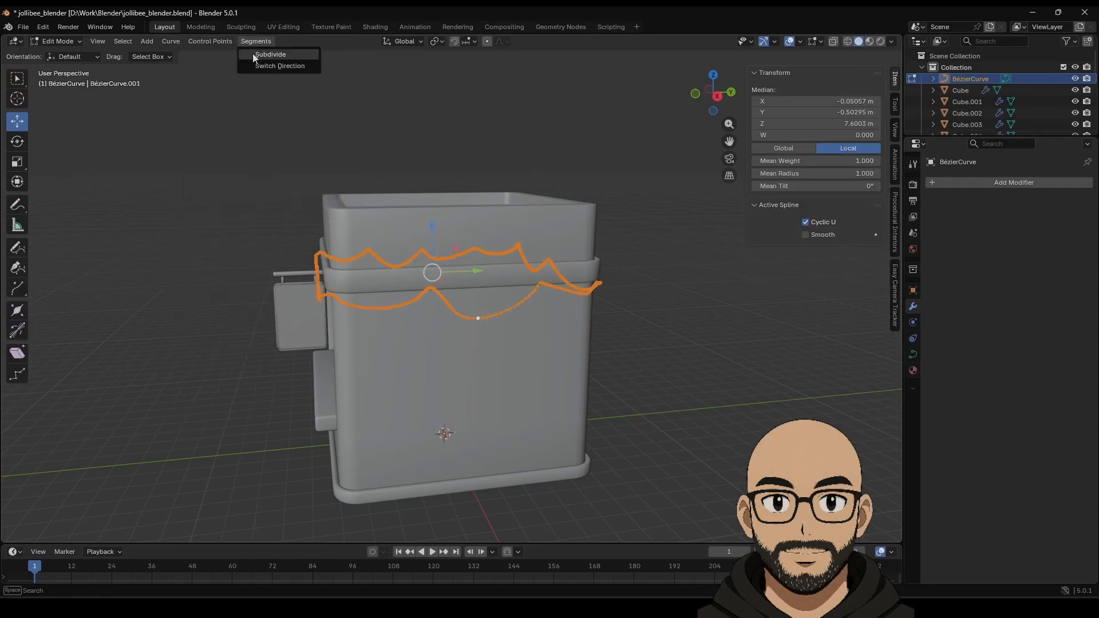
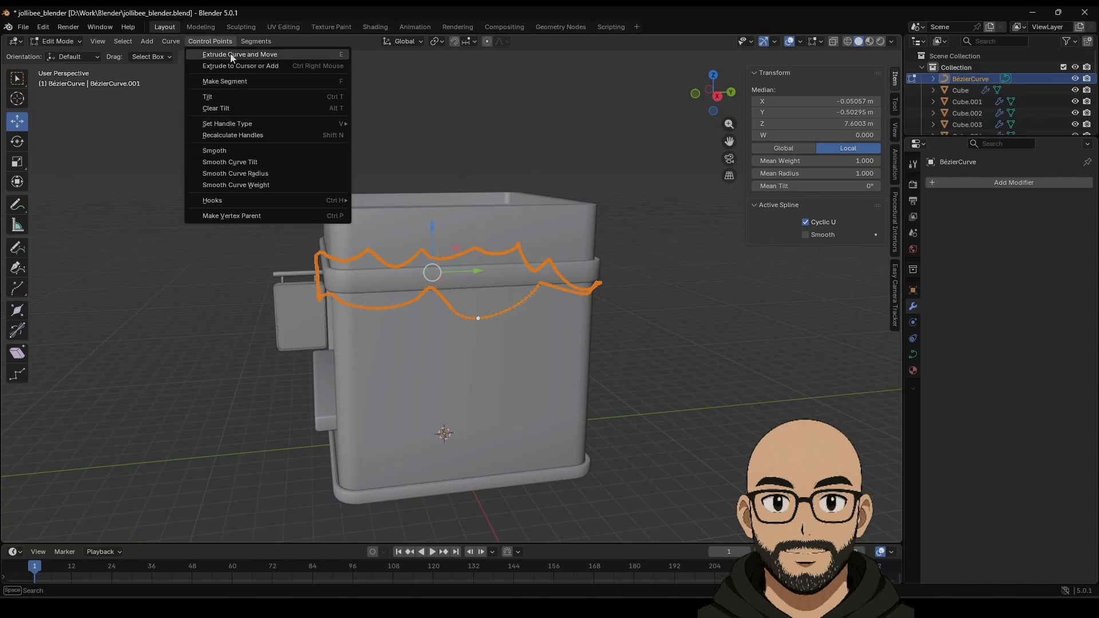
mouse_move(175, 44)
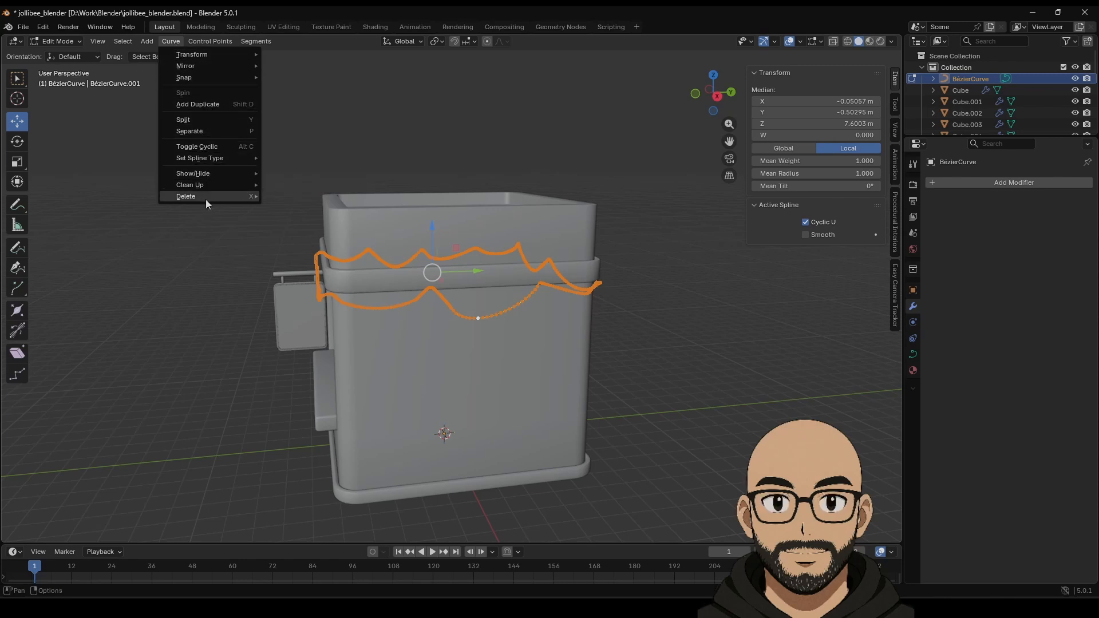
mouse_move(207, 188)
left_click(313, 188)
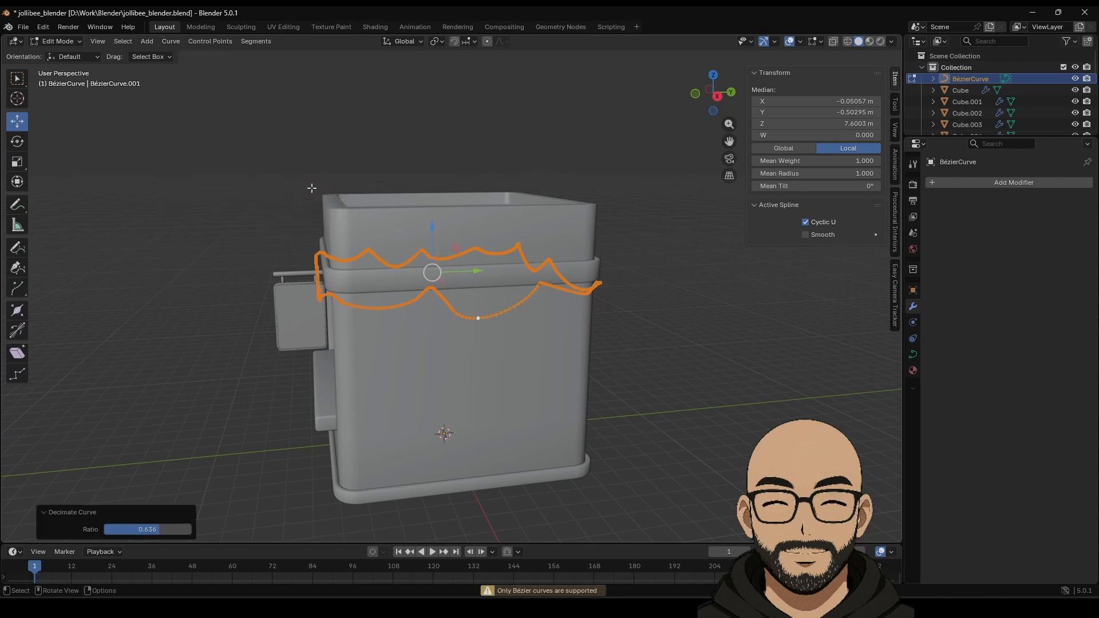
left_click_drag(159, 529, 110, 529)
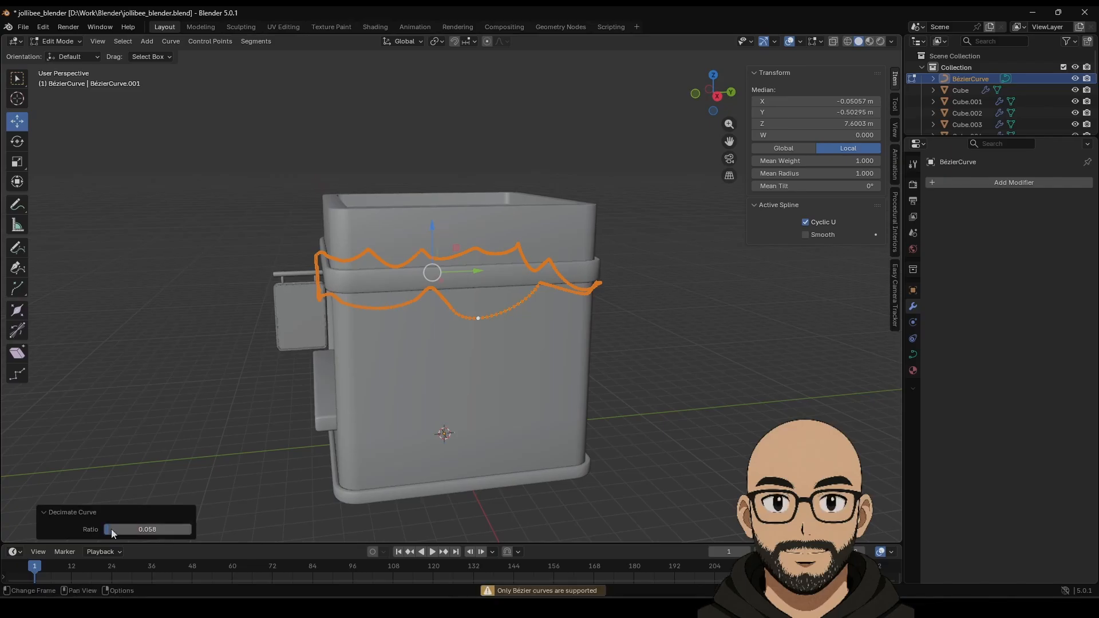
Retry Decimate Curve on the fully selected garland curve and lower its ratio again.
left_click(209, 380)
middle_click_drag(265, 382, 344, 377)
scroll(391, 380, "up", 2)
key("a")
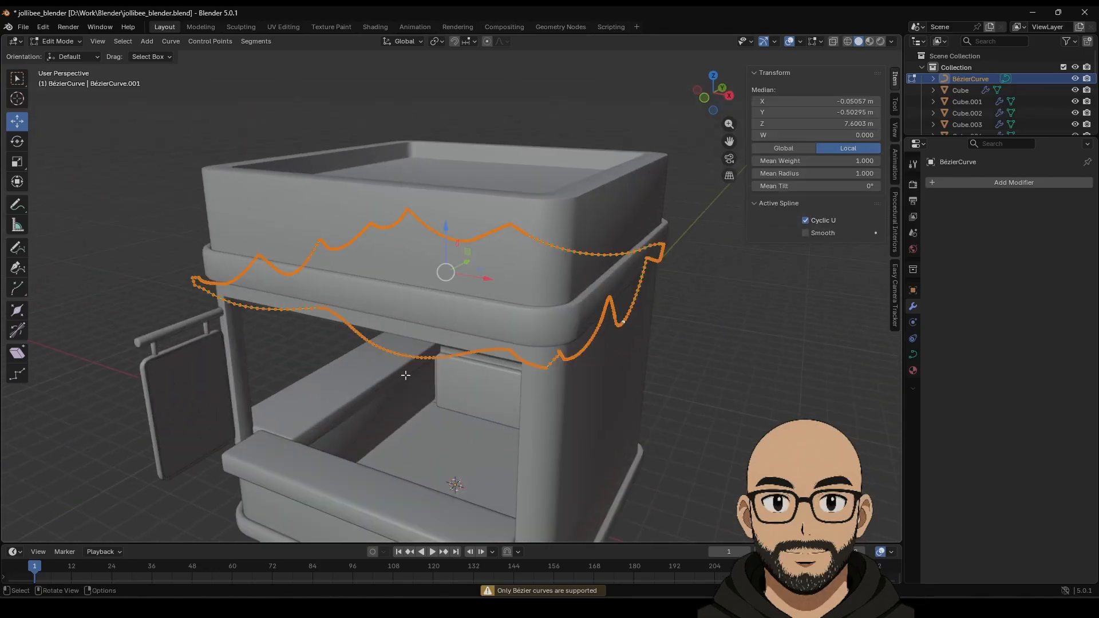
right_click(164, 297)
left_click(160, 298)
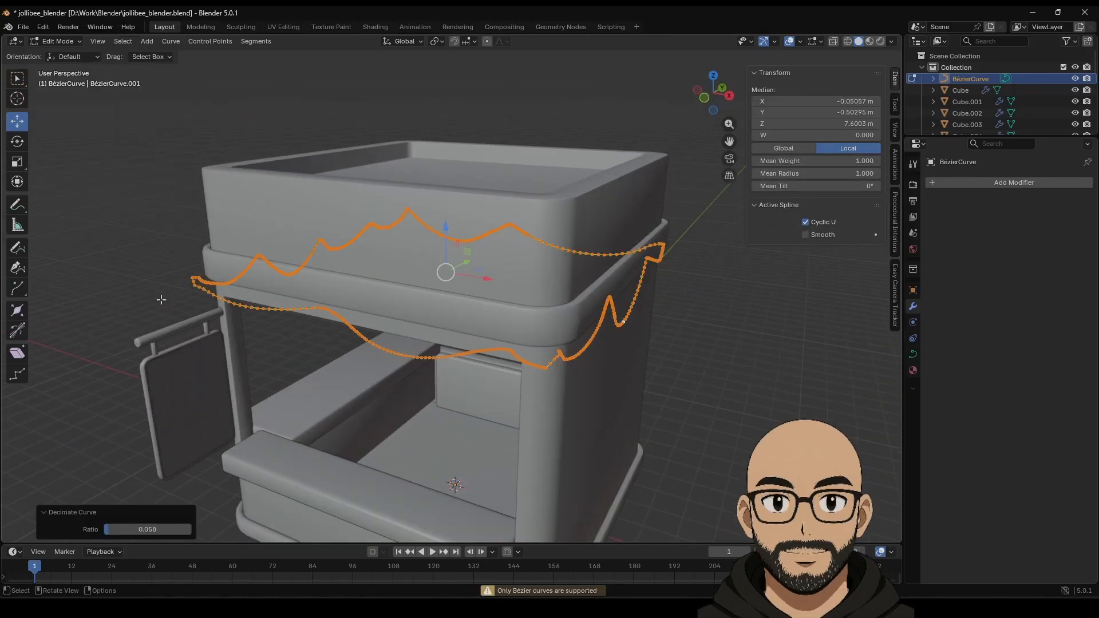
left_click_drag(156, 530, 115, 528)
key("Tab")
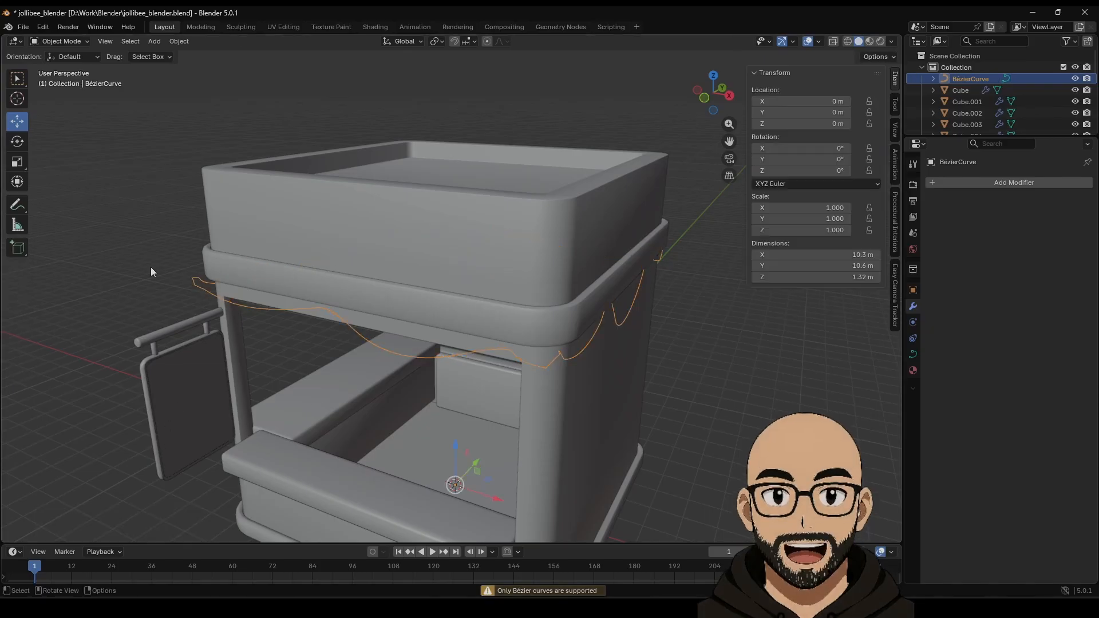
right_click(200, 288)
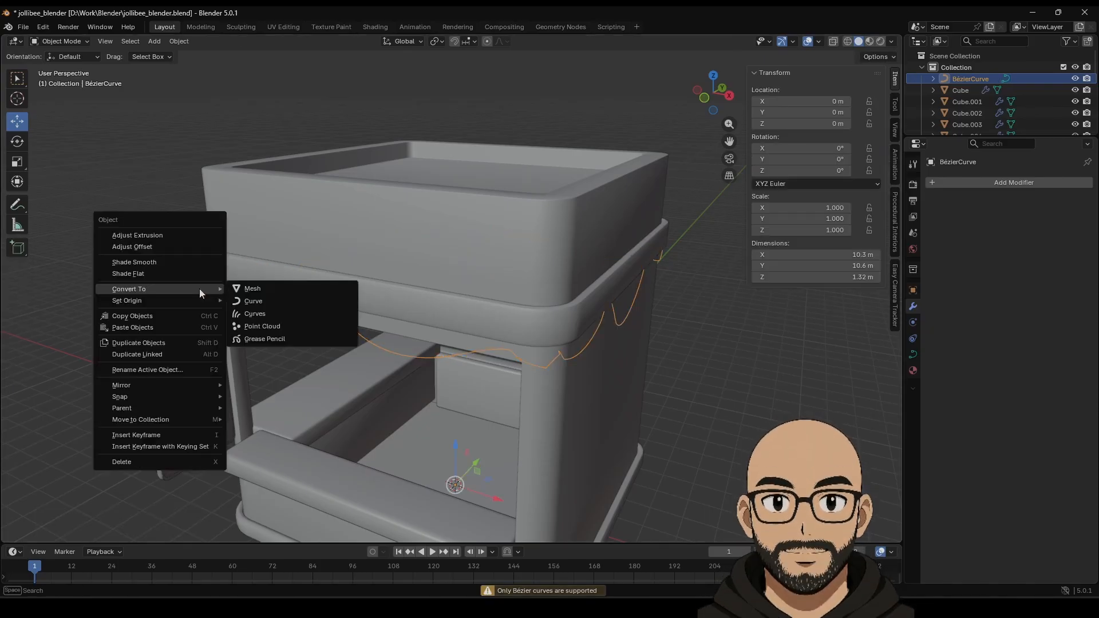
key("Tab")
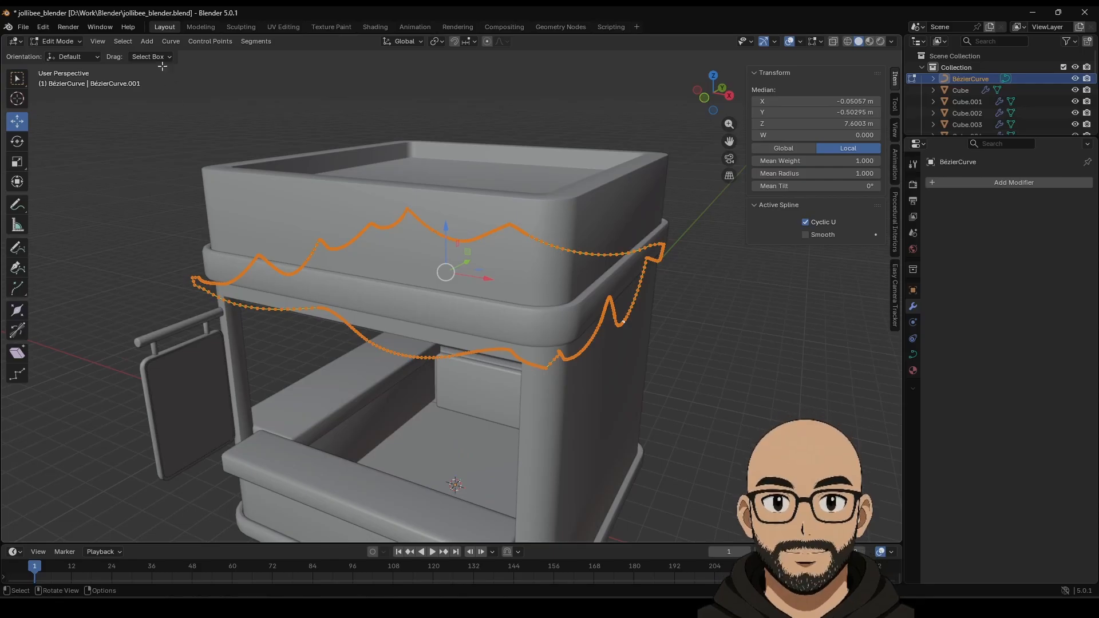
left_click(170, 44)
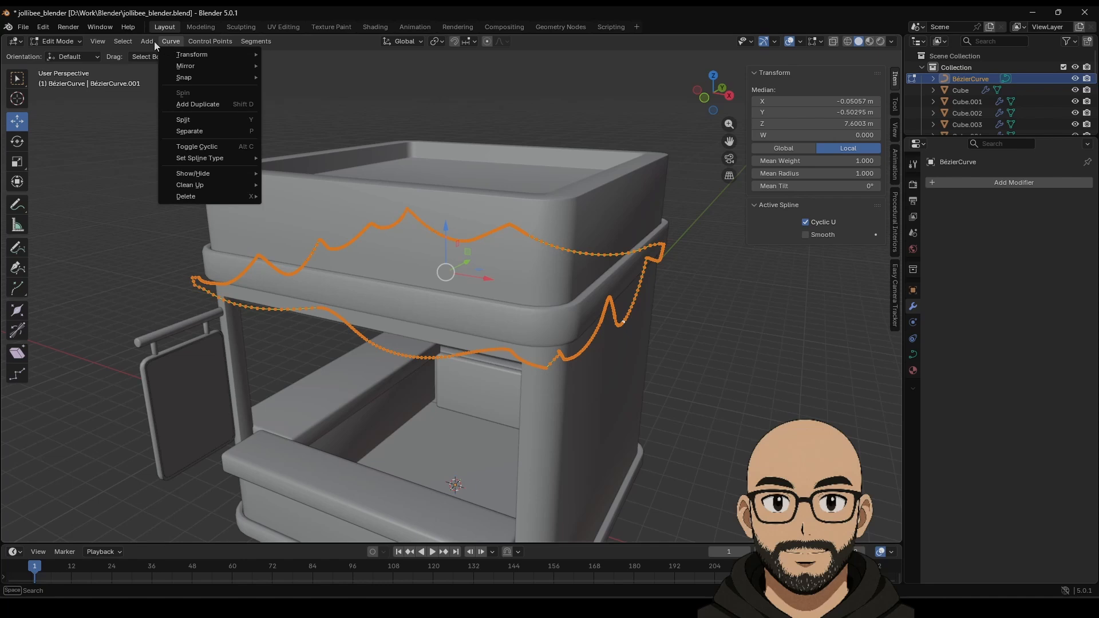
mouse_move(147, 44)
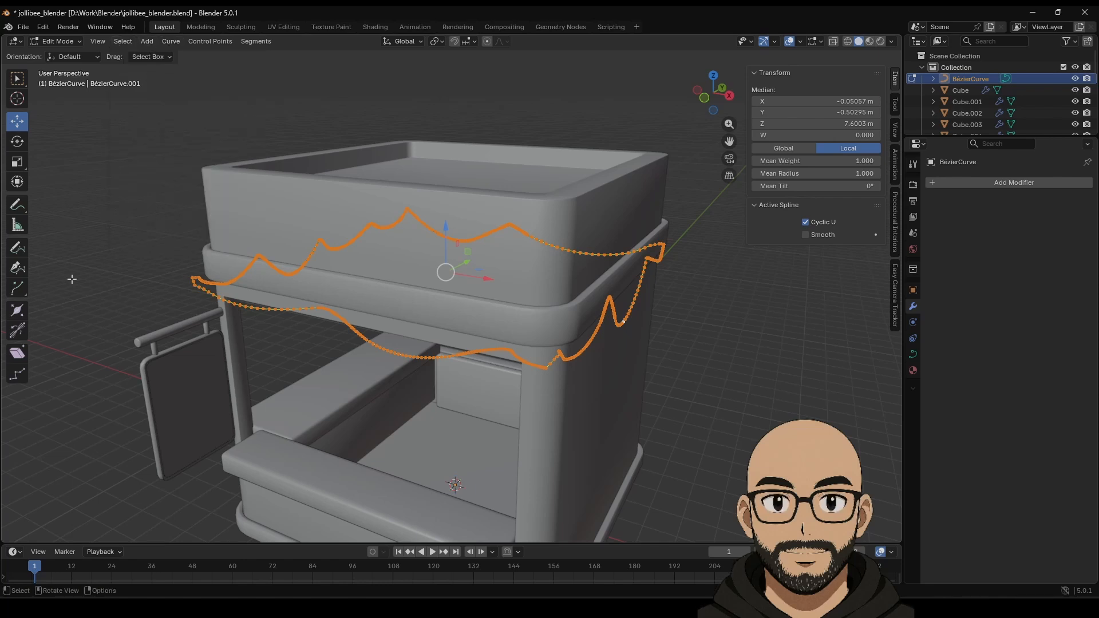
In right view, move the garland points protruding on the hanging-sign side about 0.25 m along Y toward the roof trim.
key("Tab")
middle_click_drag(276, 401, 464, 326)
key("Tab")
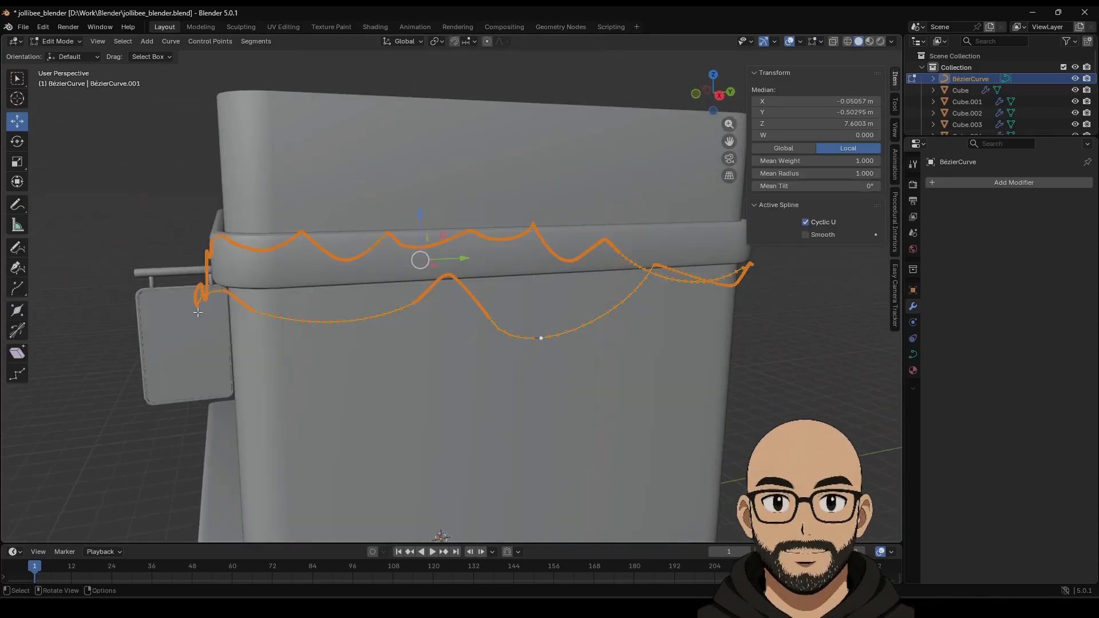
key("alt+a")
left_click(722, 97)
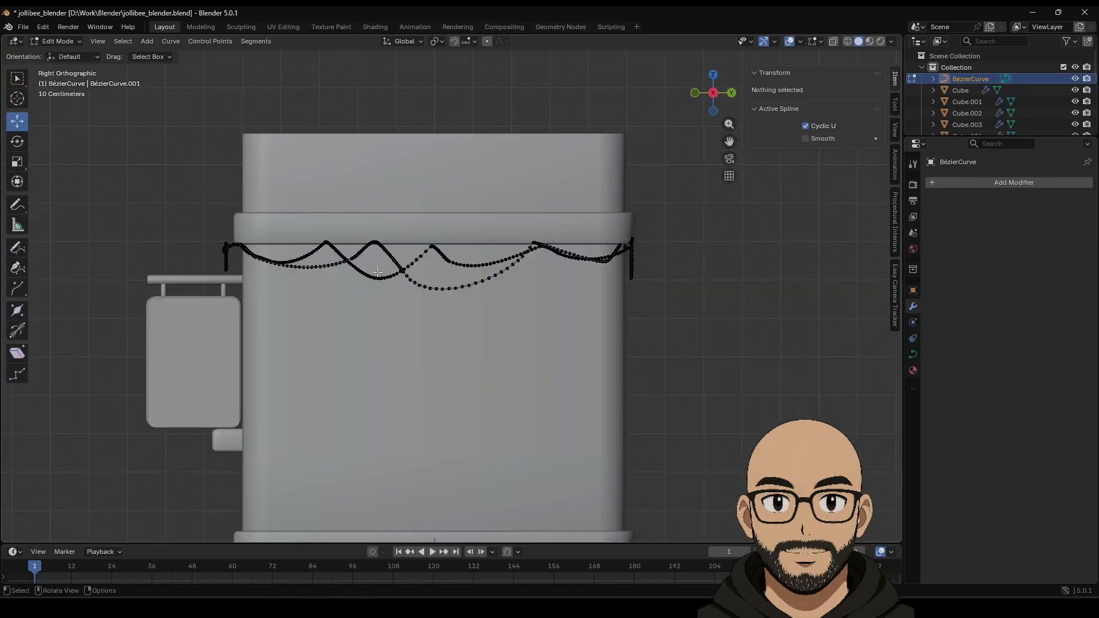
left_click_drag(224, 210, 273, 291)
key("alt+a")
left_click_drag(225, 208, 274, 287)
left_click_drag(304, 250, 280, 247)
Scale the selected garland points down along Y to flatten them against the trim, and return to Object Mode.
left_click(18, 162)
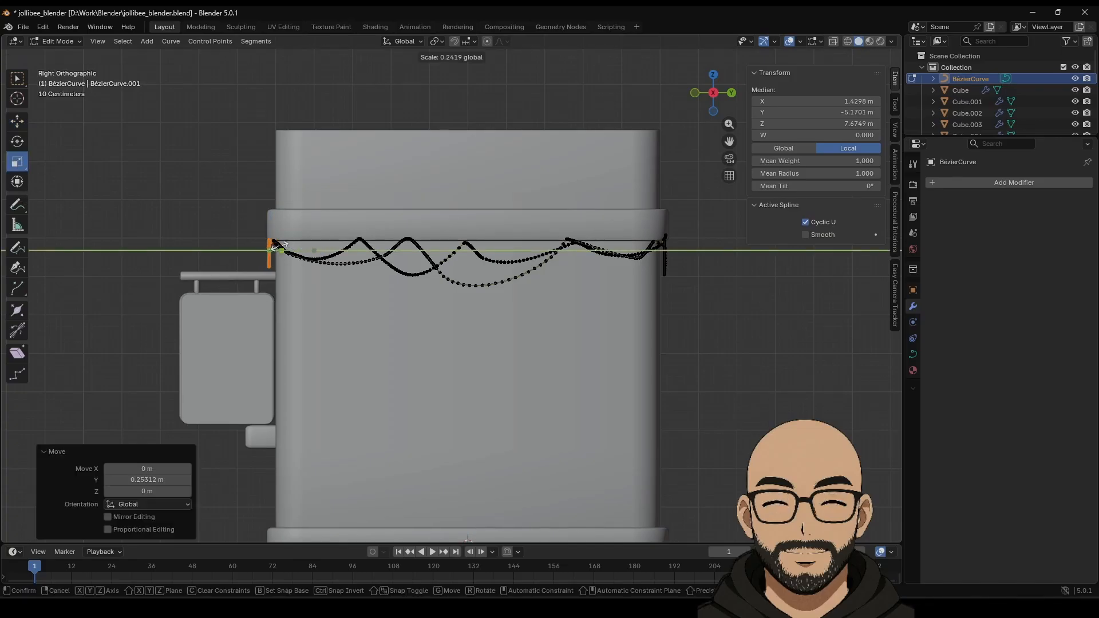
key("Tab")
middle_click_drag(206, 213, 382, 307)
scroll(377, 279, "down", 1)
scroll(382, 306, "down", 1)
Add a Curve to Tube modifier to the garland curve and set its scale to 0.04 m.
left_click(454, 296)
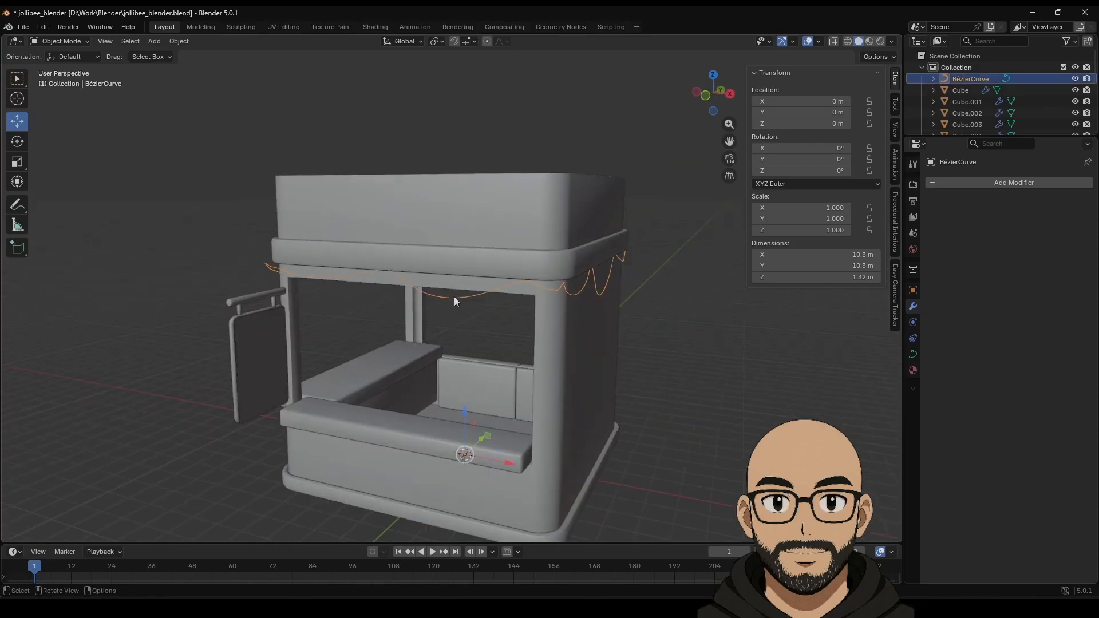
left_click(1005, 182)
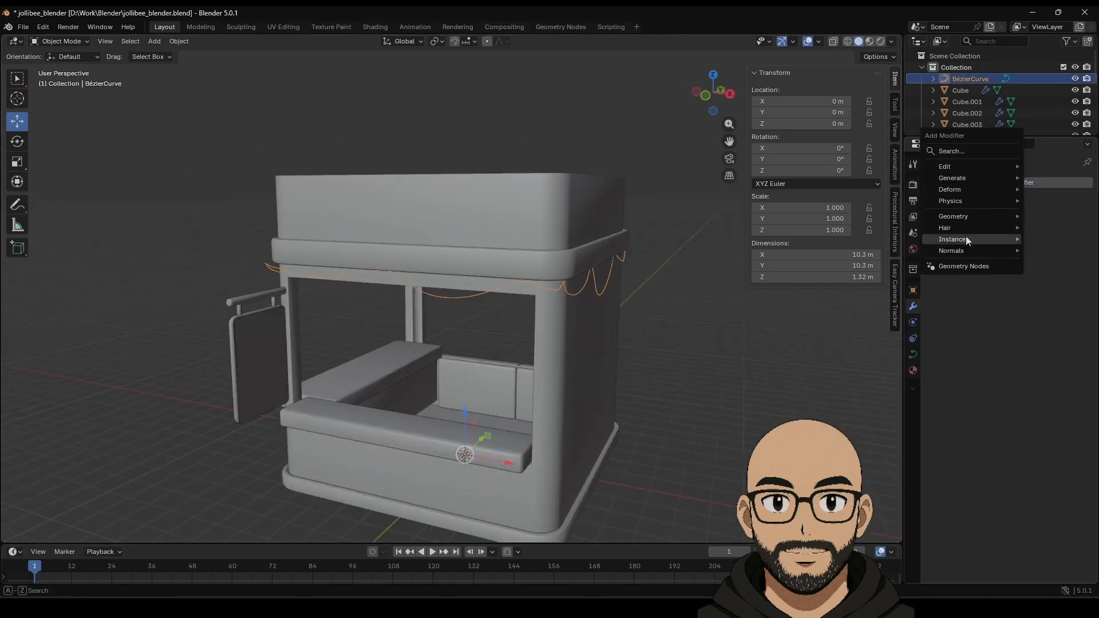
mouse_move(954, 217)
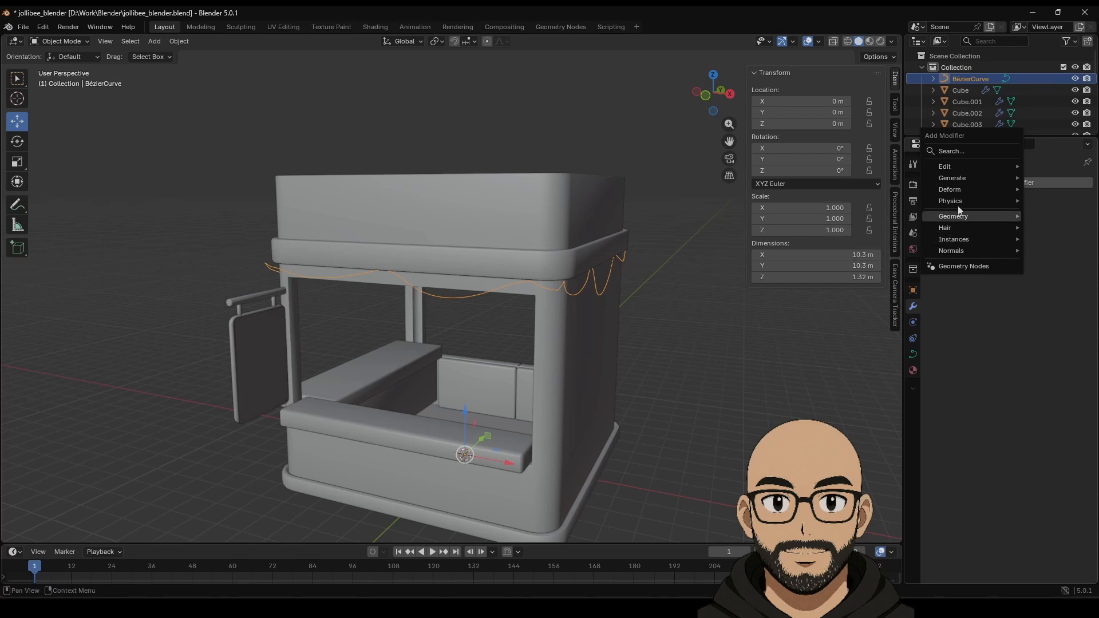
mouse_move(956, 177)
left_click(859, 223)
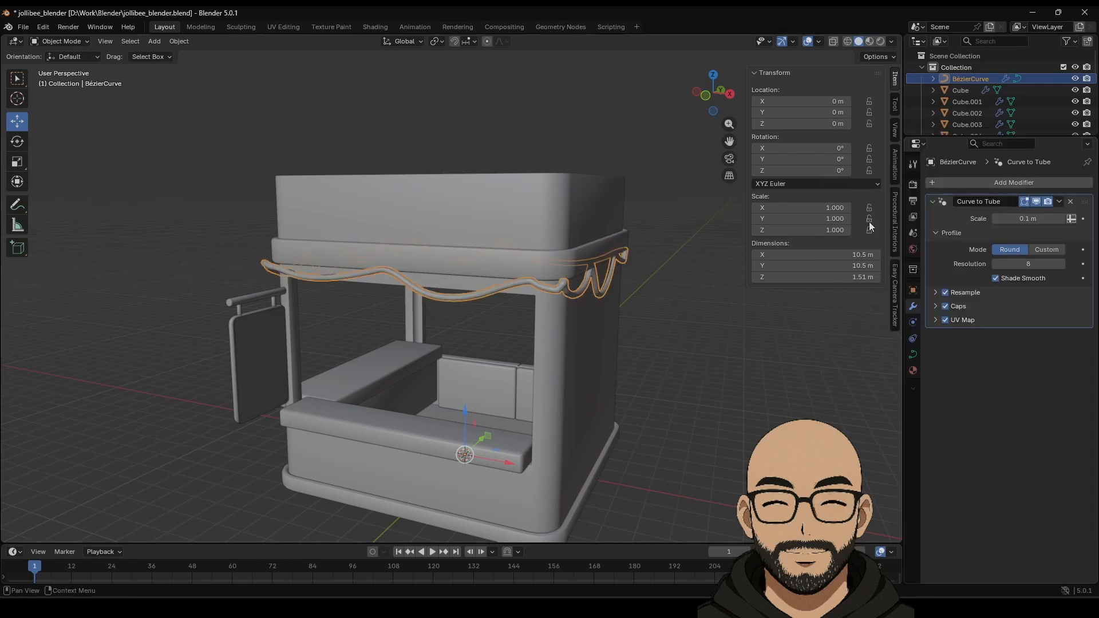
middle_click_drag(596, 380, 687, 370)
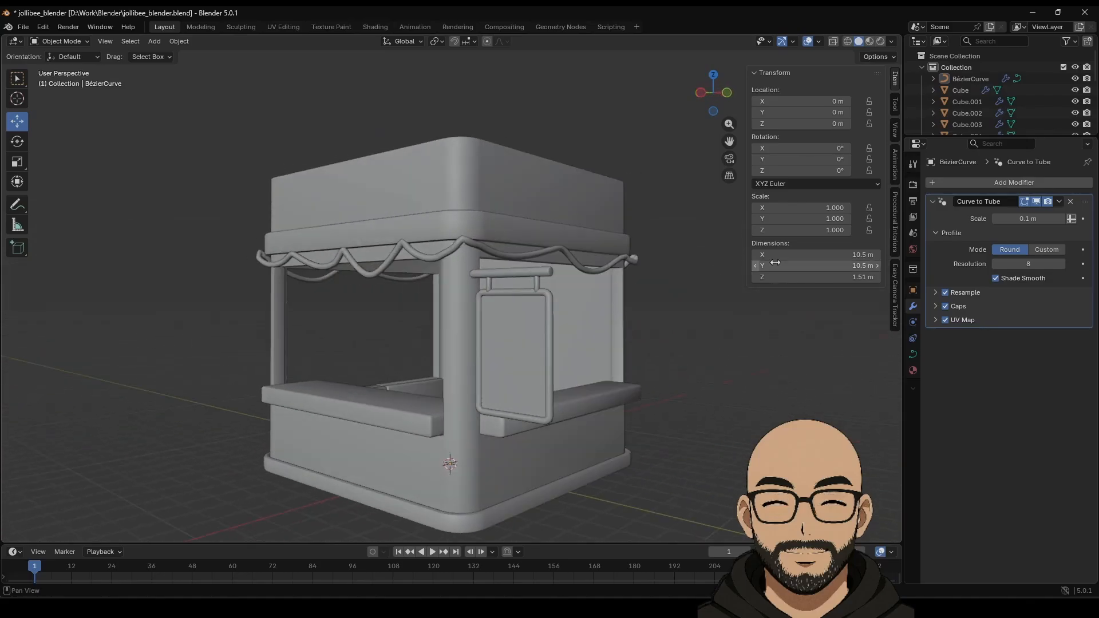
mouse_move(1033, 218)
left_mouse_down()
mouse_move(1010, 218)
mouse_move(1032, 218)
left_mouse_up()
middle_click_drag(688, 393, 464, 368)
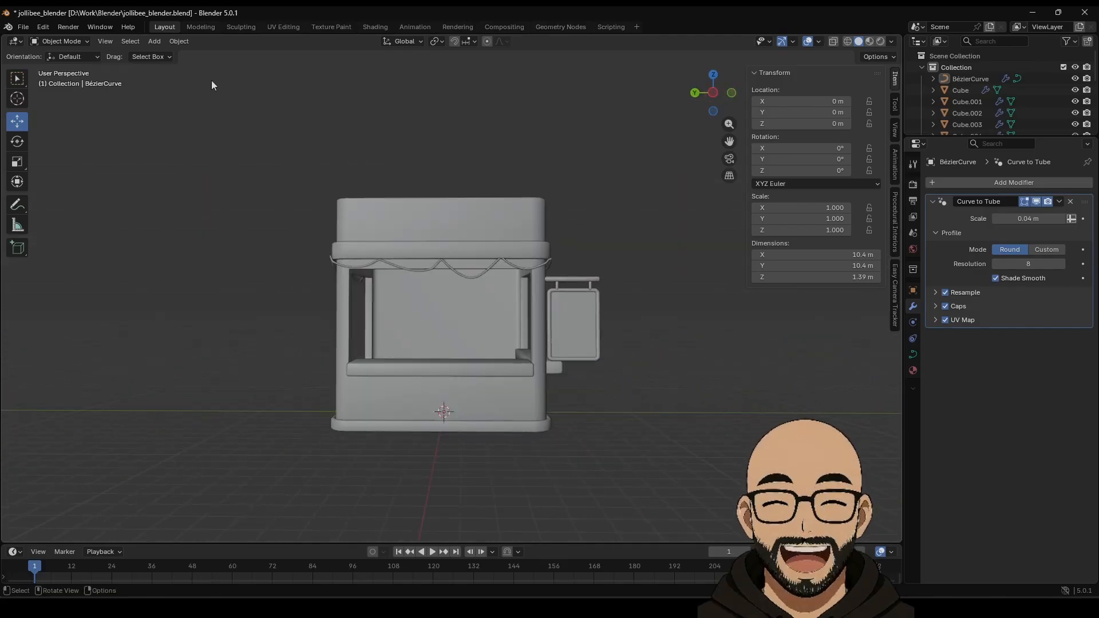
Add a UV sphere at the origin and move it about -4.84 m along X to the counter side.
left_click(155, 42)
mouse_move(166, 57)
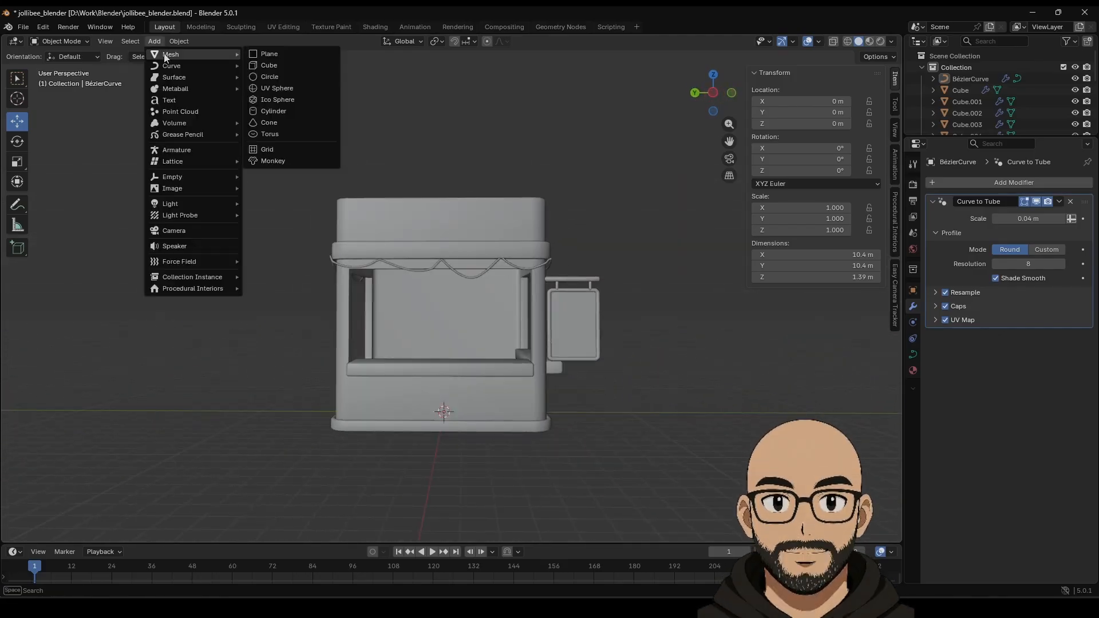
left_click(272, 90)
middle_click_drag(382, 262, 447, 346)
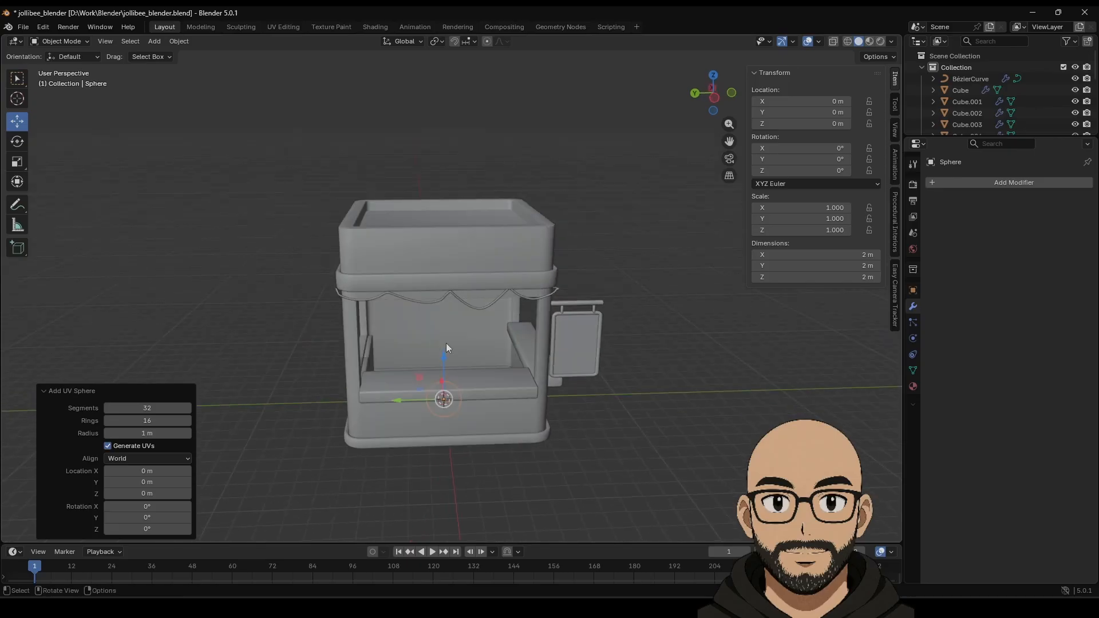
middle_click_drag(538, 469, 427, 342)
key("g")
key("x")
left_click(557, 417)
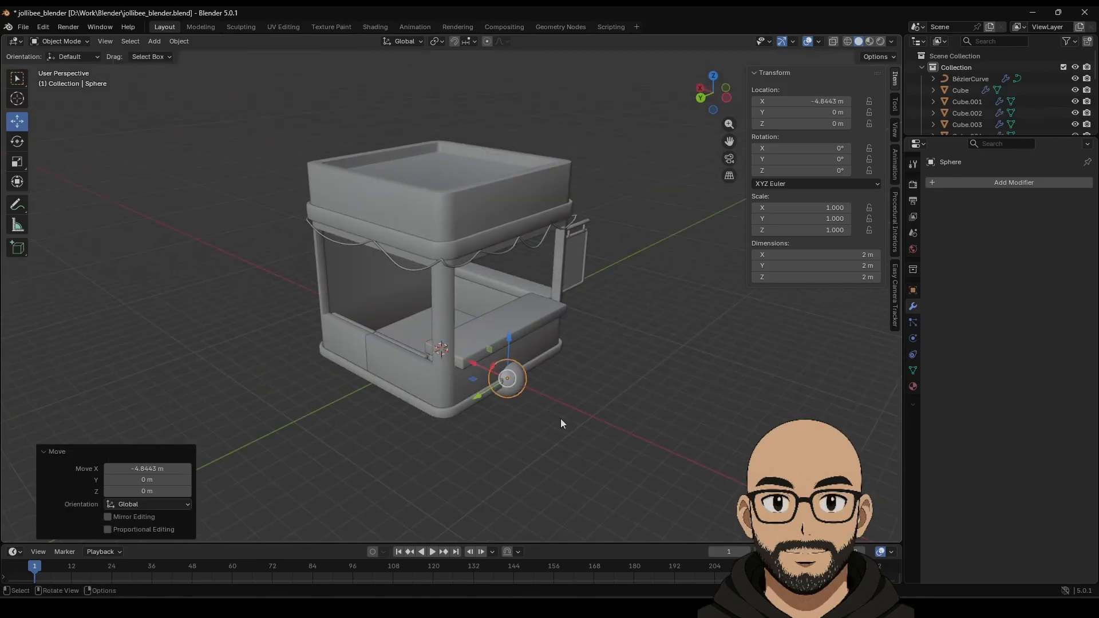
Scale the sphere down to about 0.247 and raise it to about 6.95 m in Z, near the garland.
key("s")
left_click(524, 400)
key("g")
key("z")
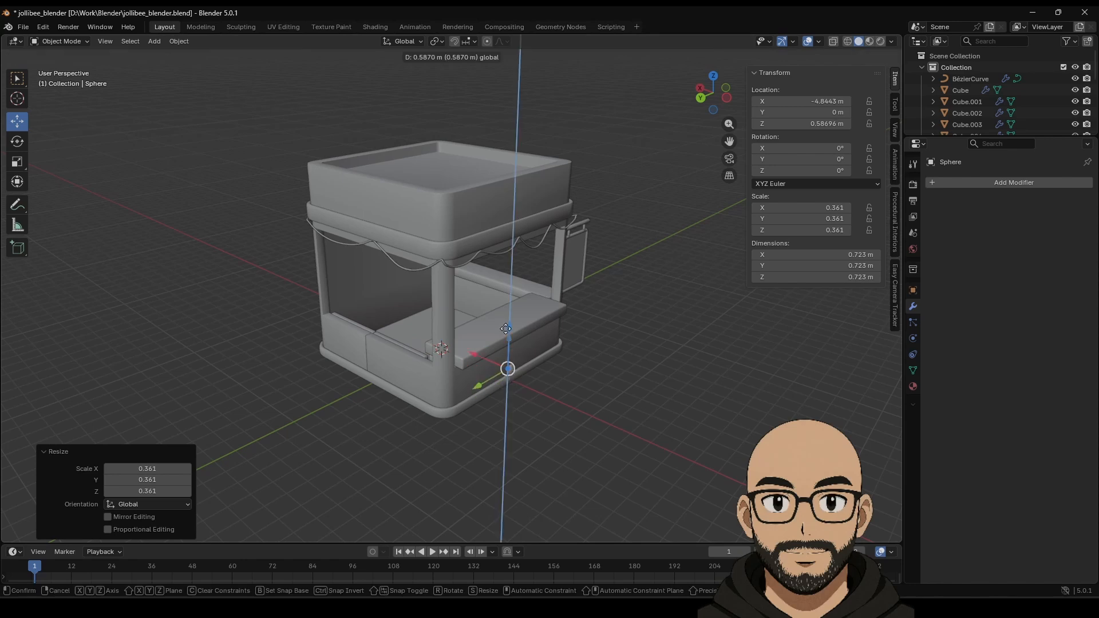
left_click(538, 264)
key("s")
left_click(524, 260)
scroll(529, 286, "up", 4)
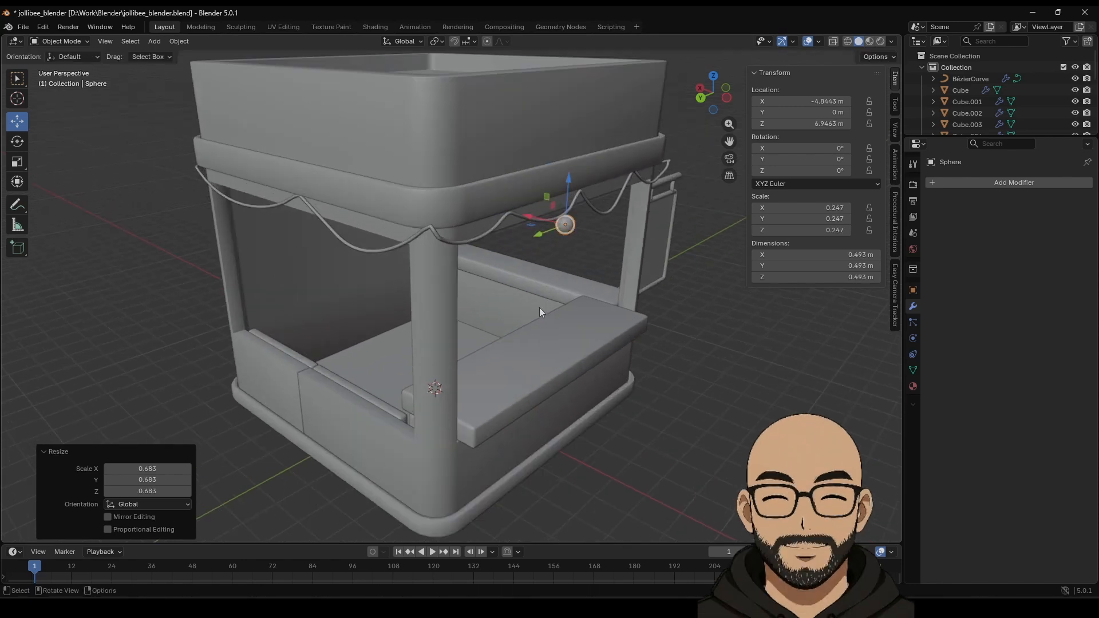
middle_click_drag(515, 334, 496, 321)
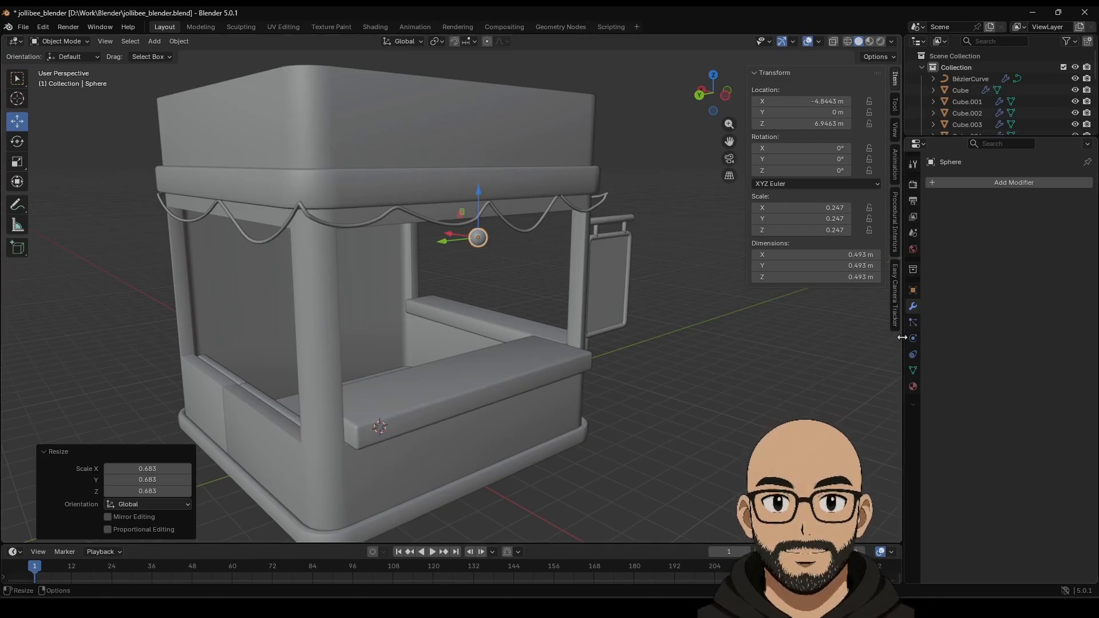
Try a Curve-shaped Array modifier on the sphere, with Cube.002 as the curve object and a count of 188.
left_click(966, 180)
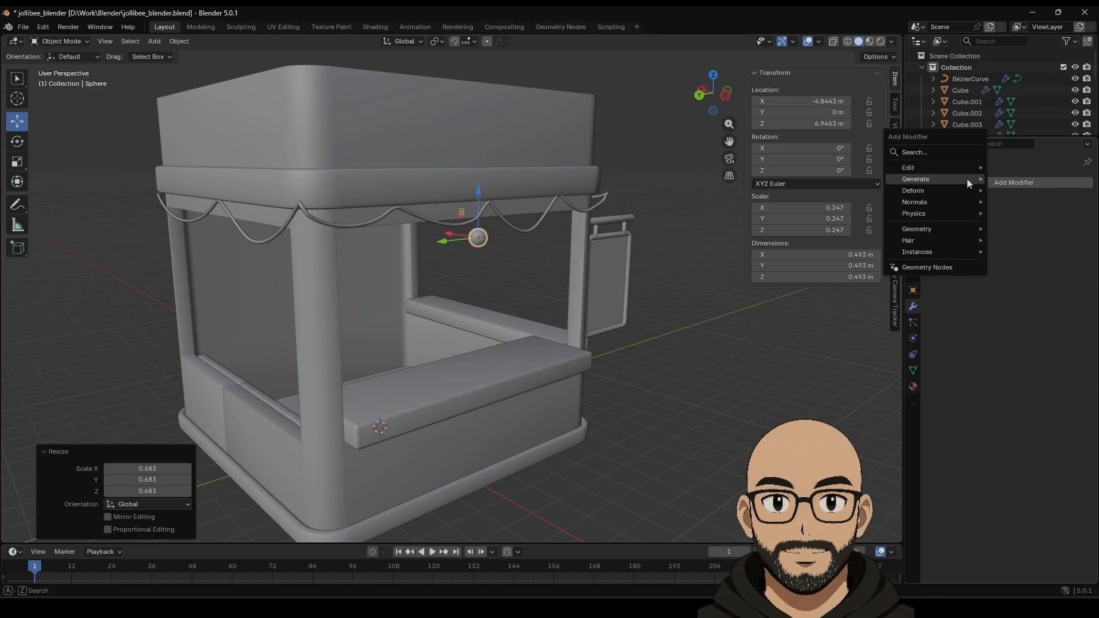
mouse_move(963, 181)
left_click(1013, 180)
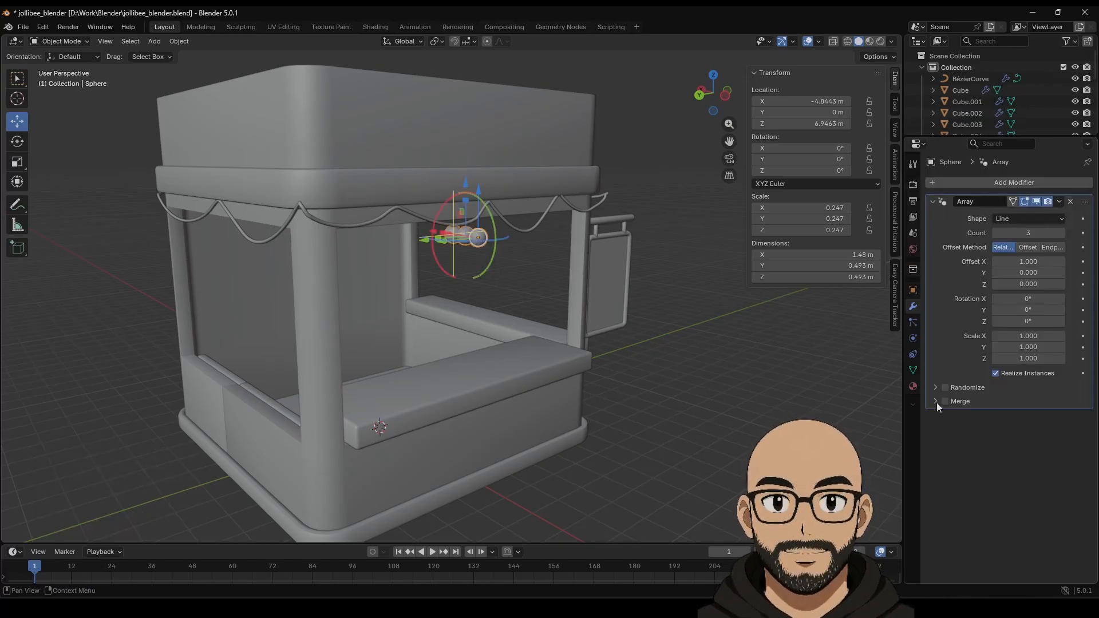
left_click(931, 387)
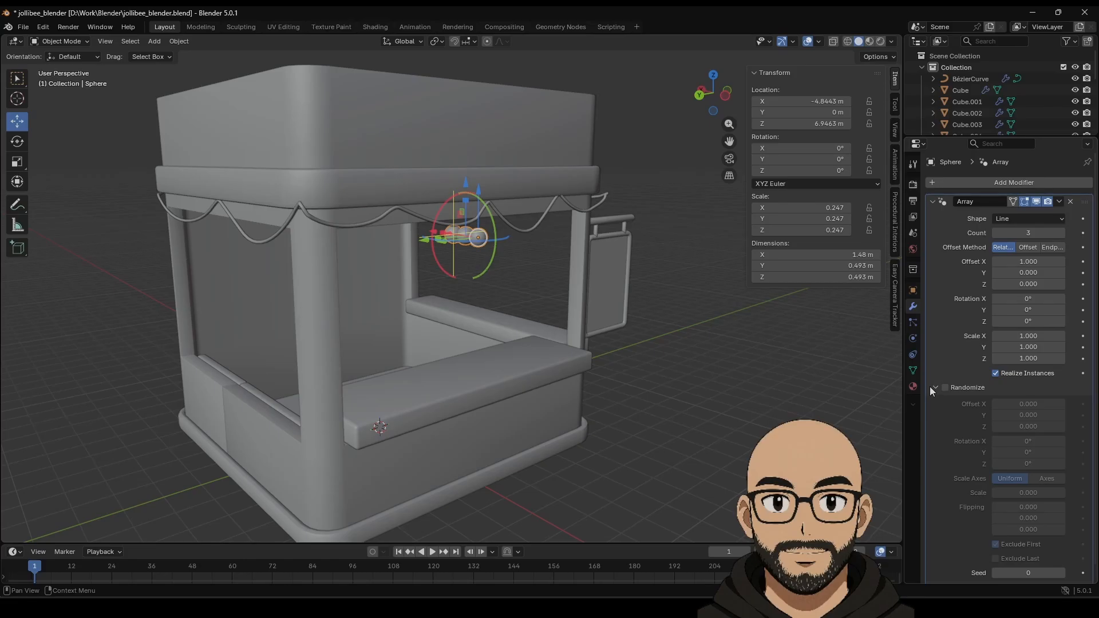
left_click(931, 387)
left_click(1014, 217)
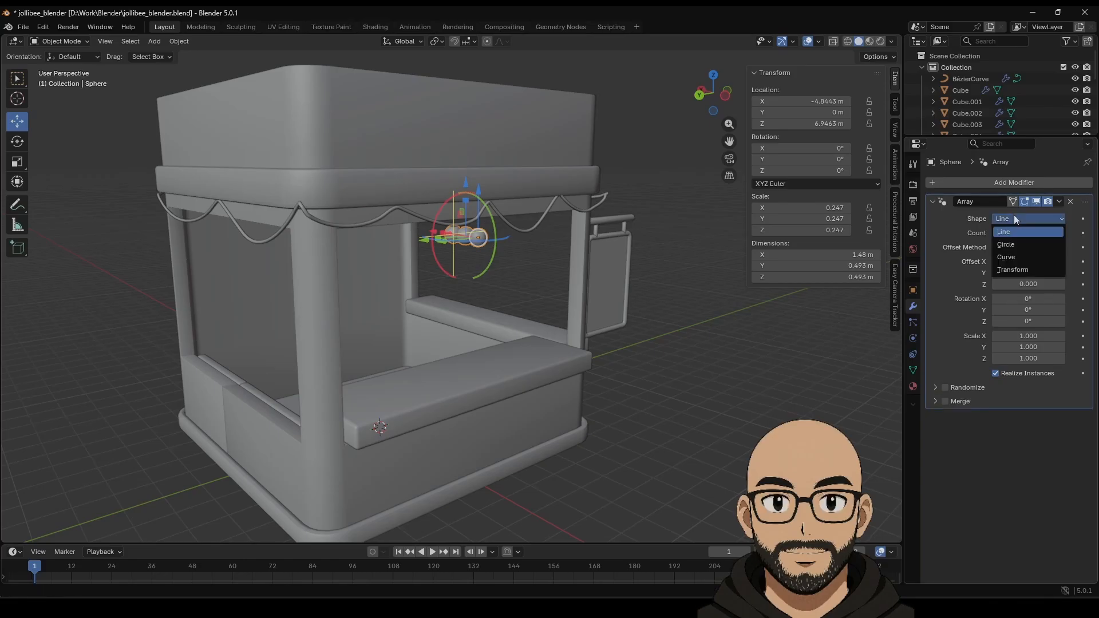
left_click(1012, 258)
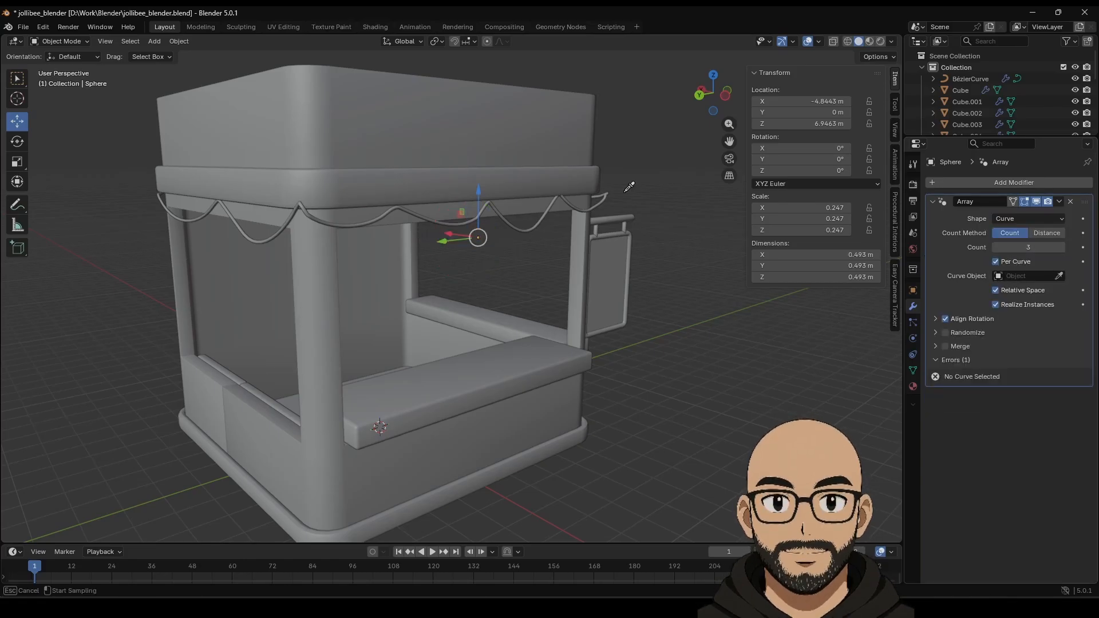
left_click(605, 199)
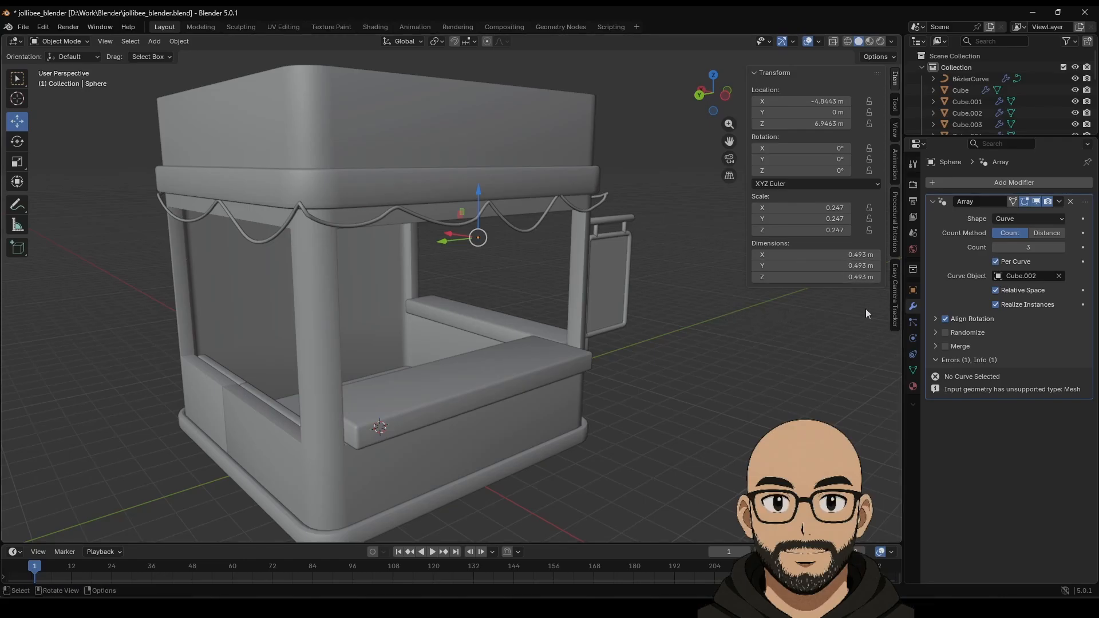
middle_click_drag(729, 320, 687, 317)
left_click_drag(1027, 247, 1064, 246)
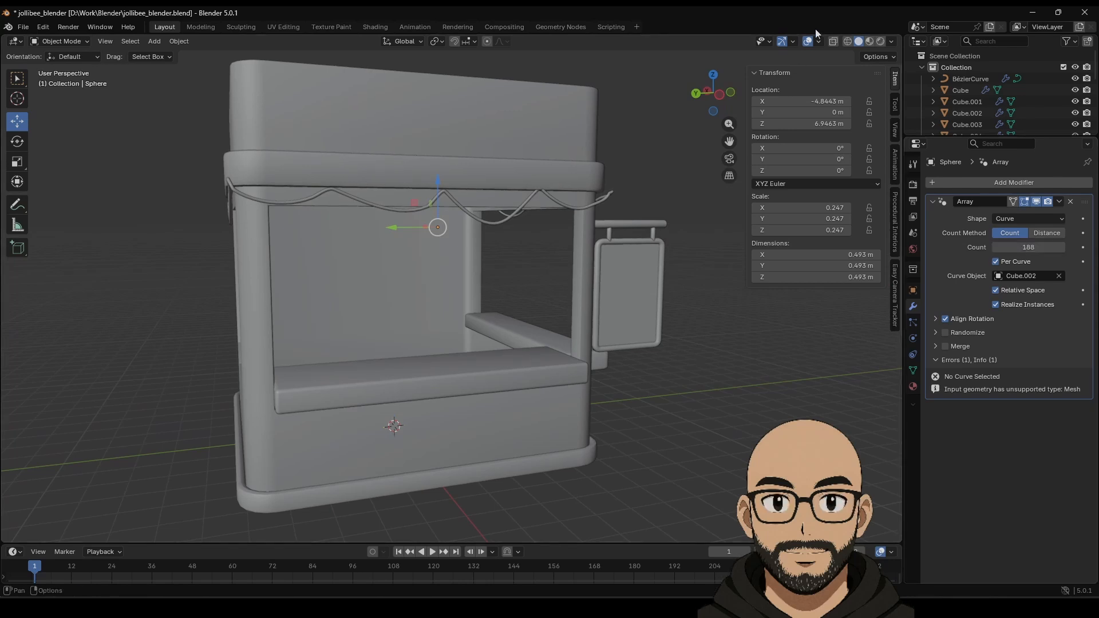
Switch the viewport to wireframe shading and frame the selected sphere for inspection.
left_click(847, 42)
mouse_move(626, 274)
middle_mouse_down()
mouse_move(544, 285)
mouse_move(567, 306)
middle_mouse_up()
scroll(993, 96, "down", 8)
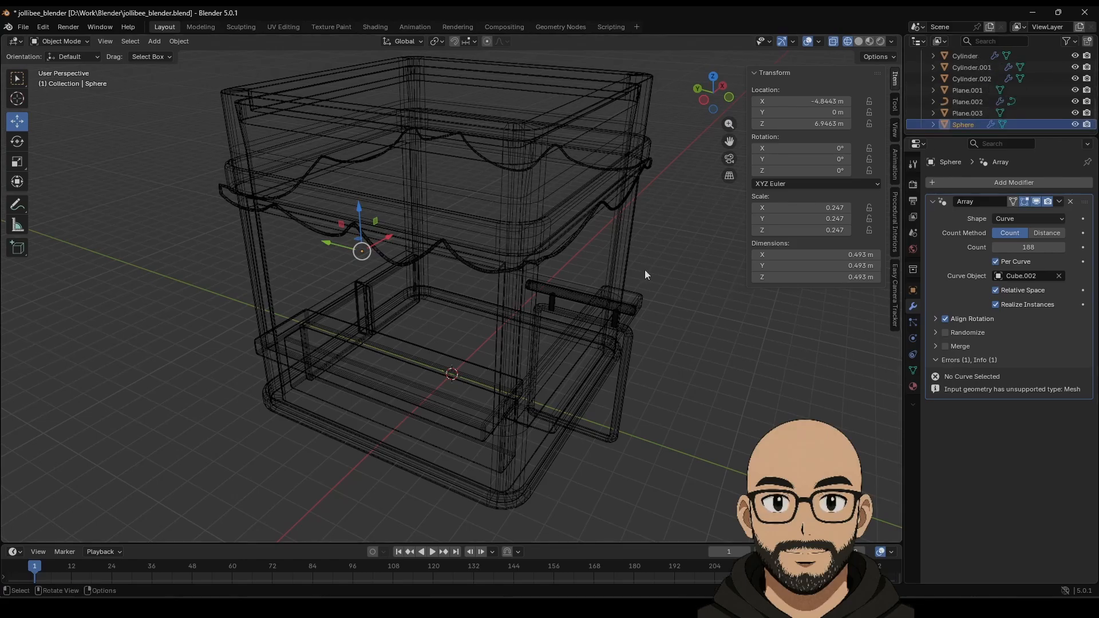
key("KP_Decimal")
scroll(500, 294, "down", 8)
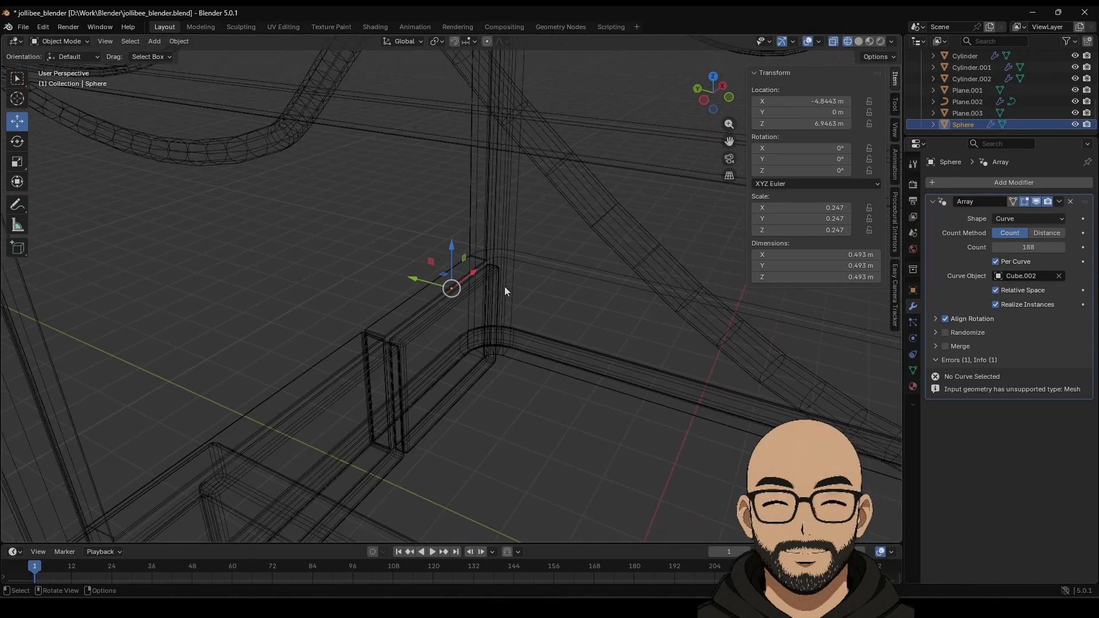
scroll(546, 290, "down", 4)
Scale the sphere up to about 4.293.
key("s")
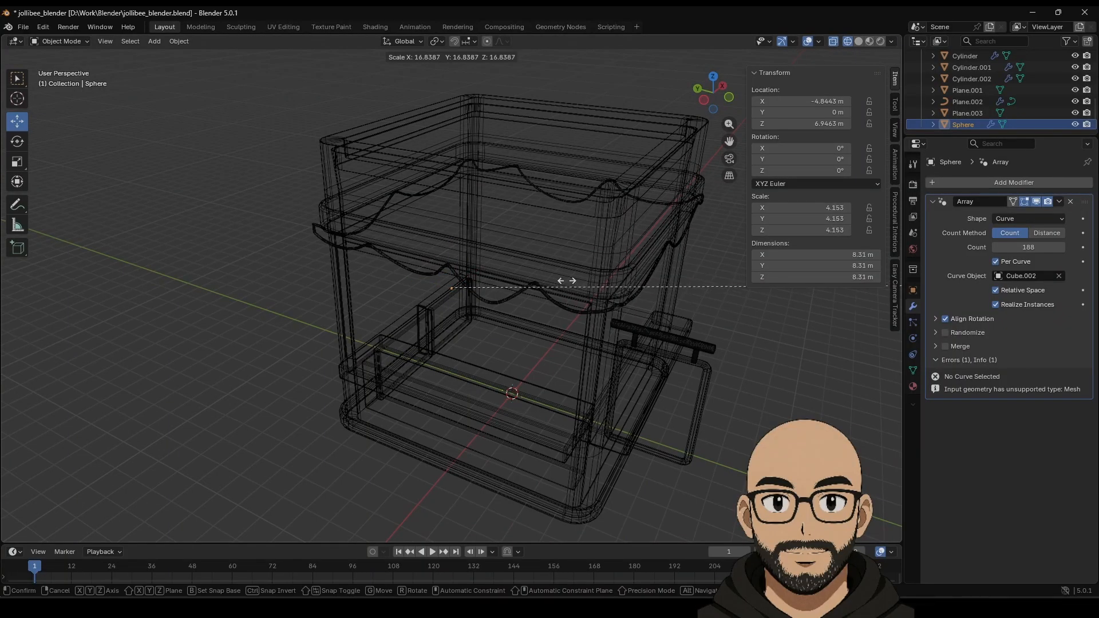
left_click(634, 291)
mouse_move(519, 315)
middle_mouse_down()
mouse_move(534, 300)
mouse_move(520, 296)
middle_mouse_up()
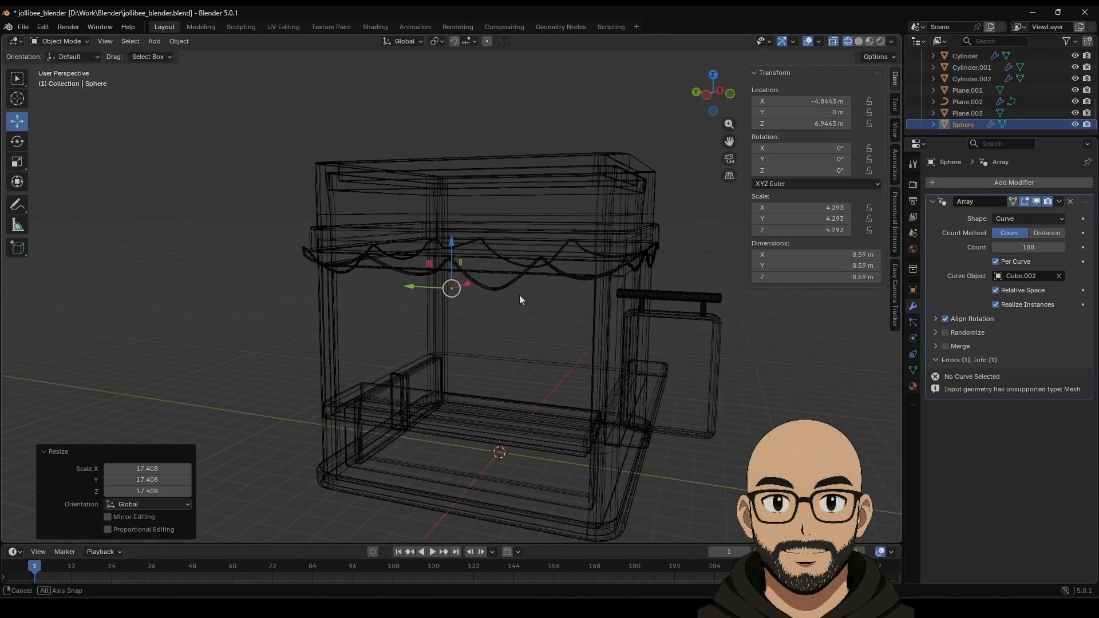
Set the sphere's X and Z locations to 0 m.
left_click(826, 101)
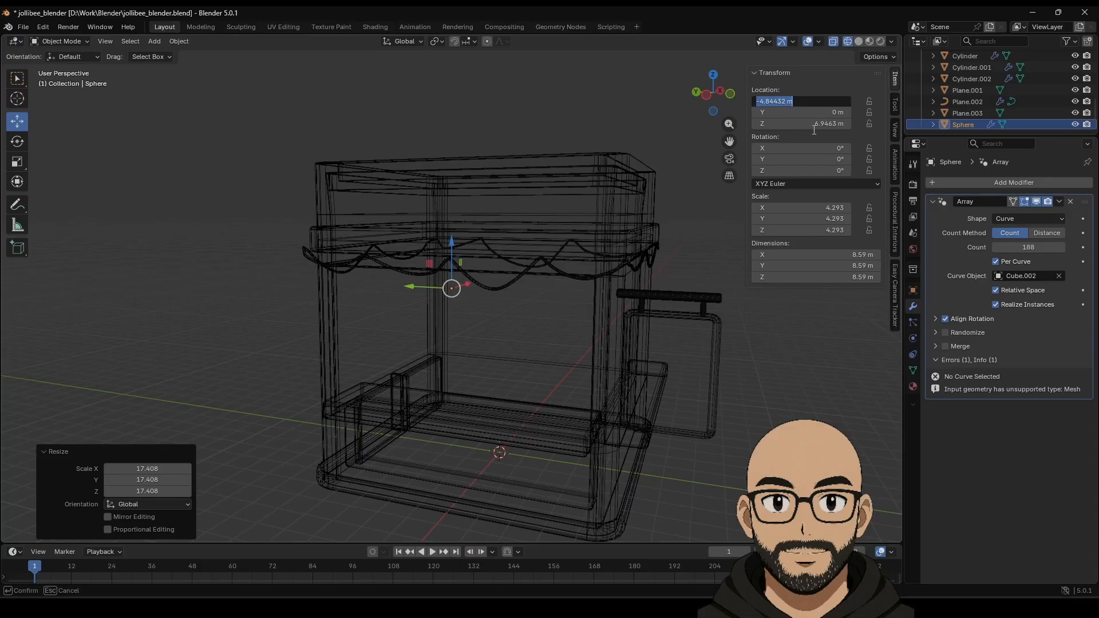
type("0")
key("Return")
left_click(816, 123)
type("0")
key("Return")
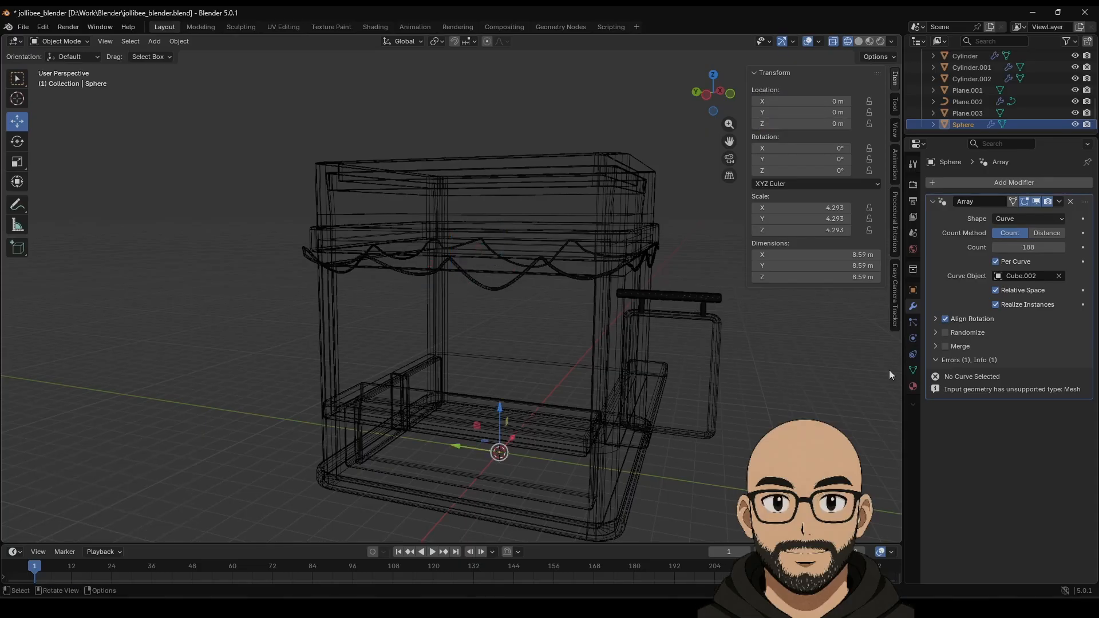
Remove the Array modifier from the sphere and scale the sphere down to about 0.494.
left_click(1070, 201)
scroll(625, 434, "down", 3)
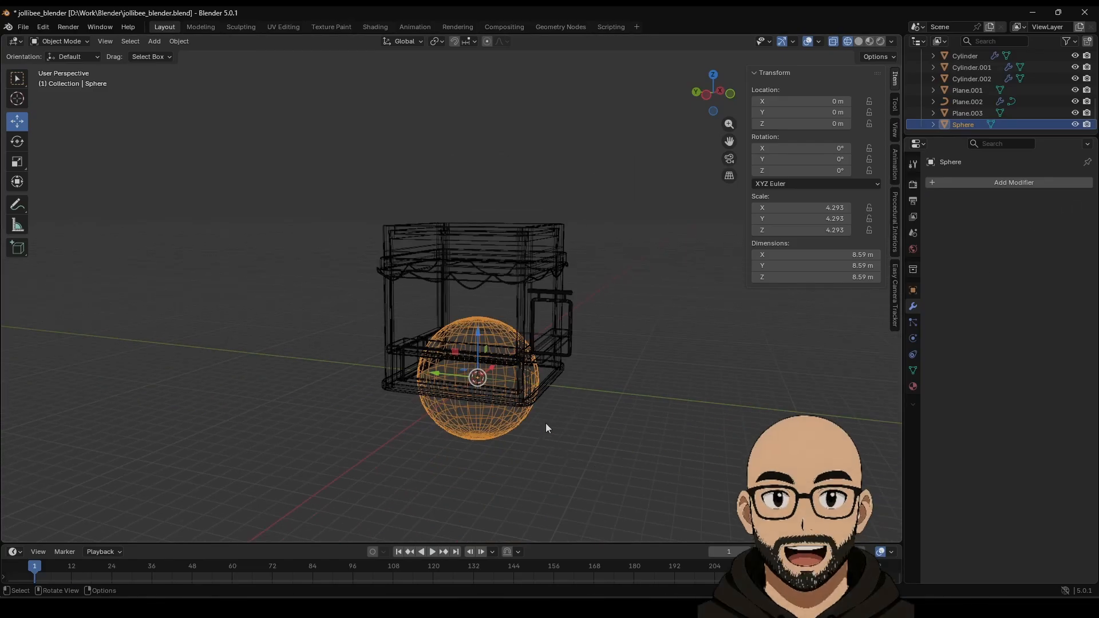
key("s")
left_click(486, 386)
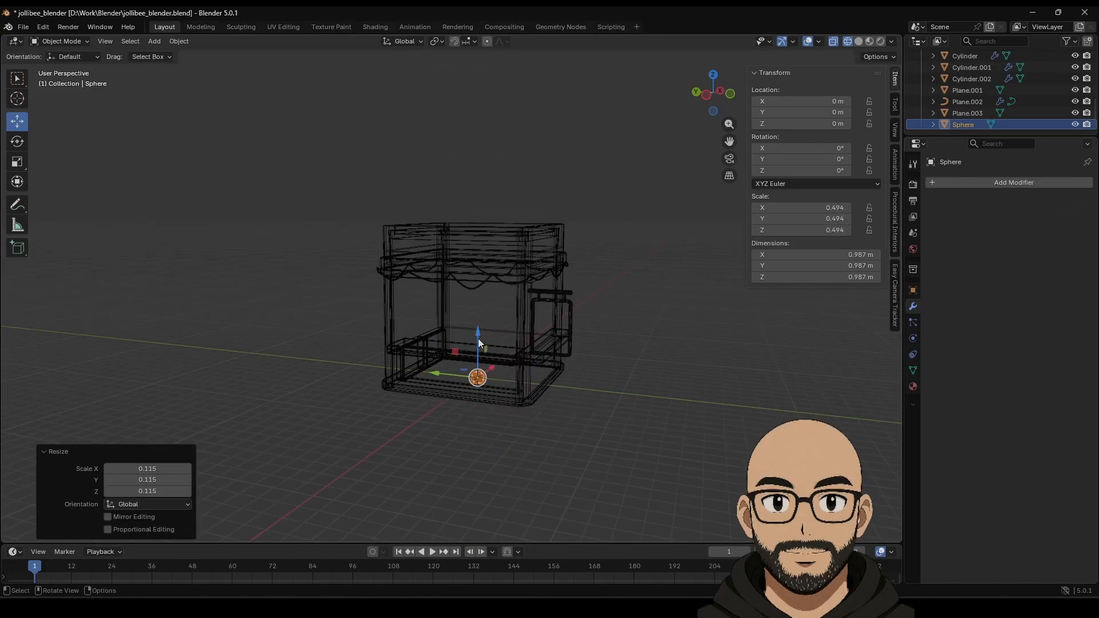
Raise the sphere about 4 m along Z and apply its scale and all its transforms.
left_click_drag(478, 338, 491, 286)
key("ctrl+a")
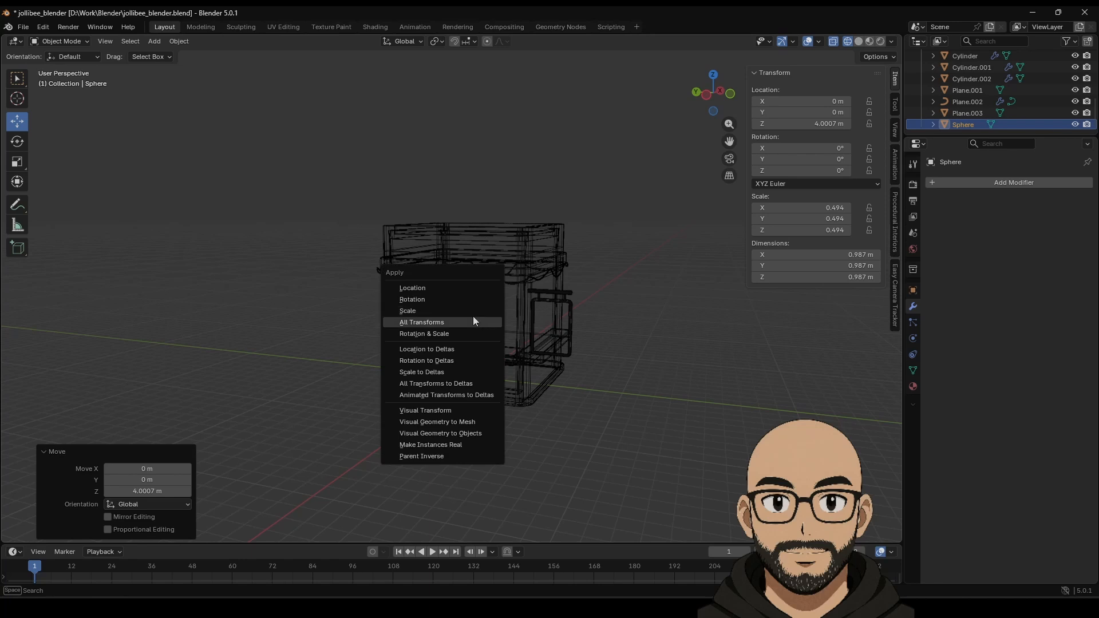
left_click(472, 315)
key("ctrl+a")
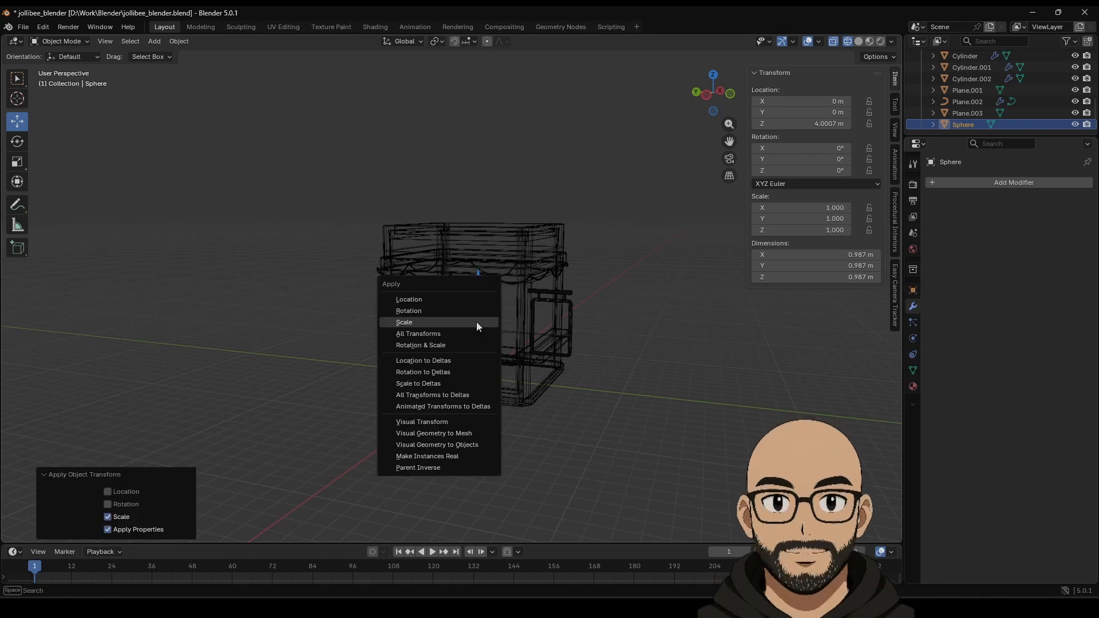
left_click(463, 331)
Set the sphere's origin to its center of mass (surface).
scroll(487, 345, "up", 3)
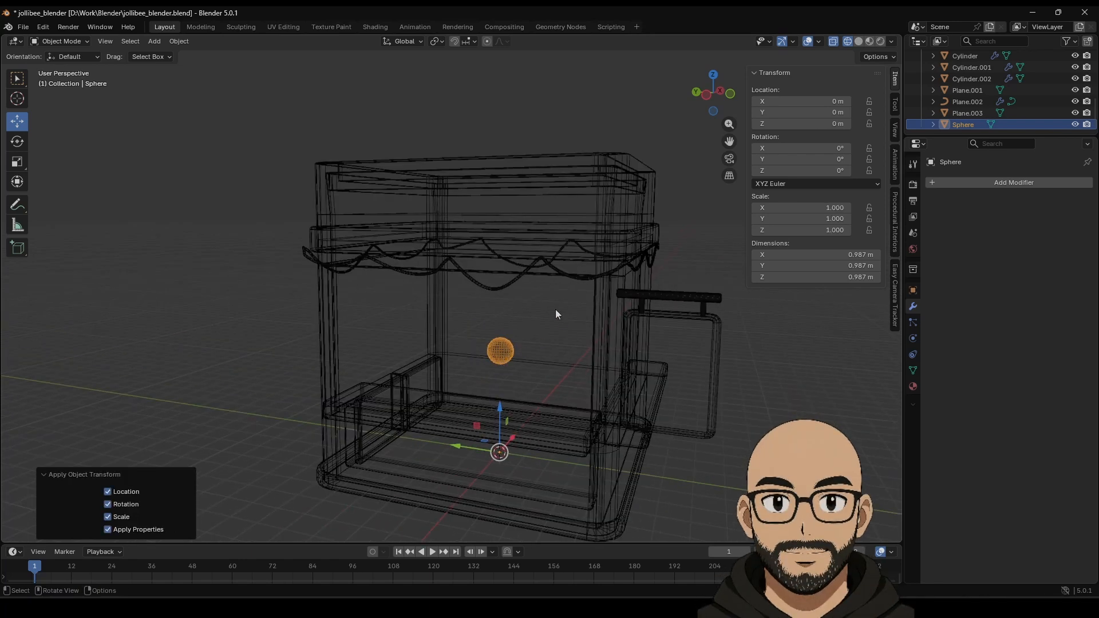
left_click(185, 44)
mouse_move(204, 70)
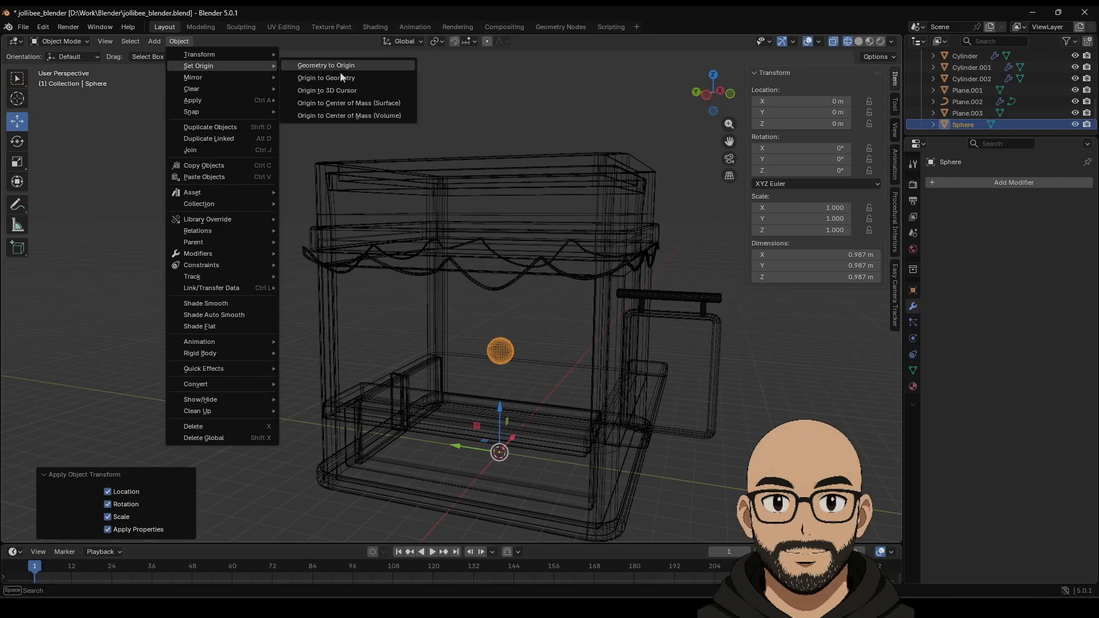
left_click(343, 102)
left_click(511, 284)
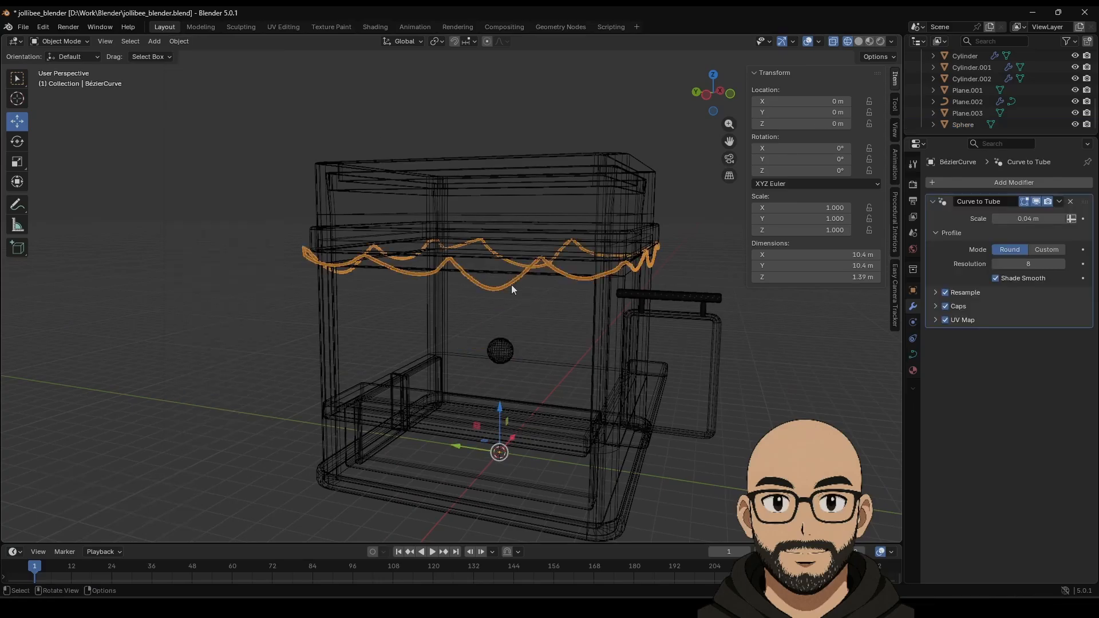
left_click(1022, 184)
Add an Array modifier to the sphere with Curve shape, the Distance count method and BézierCurve as the curve object.
mouse_move(981, 186)
left_click(497, 354)
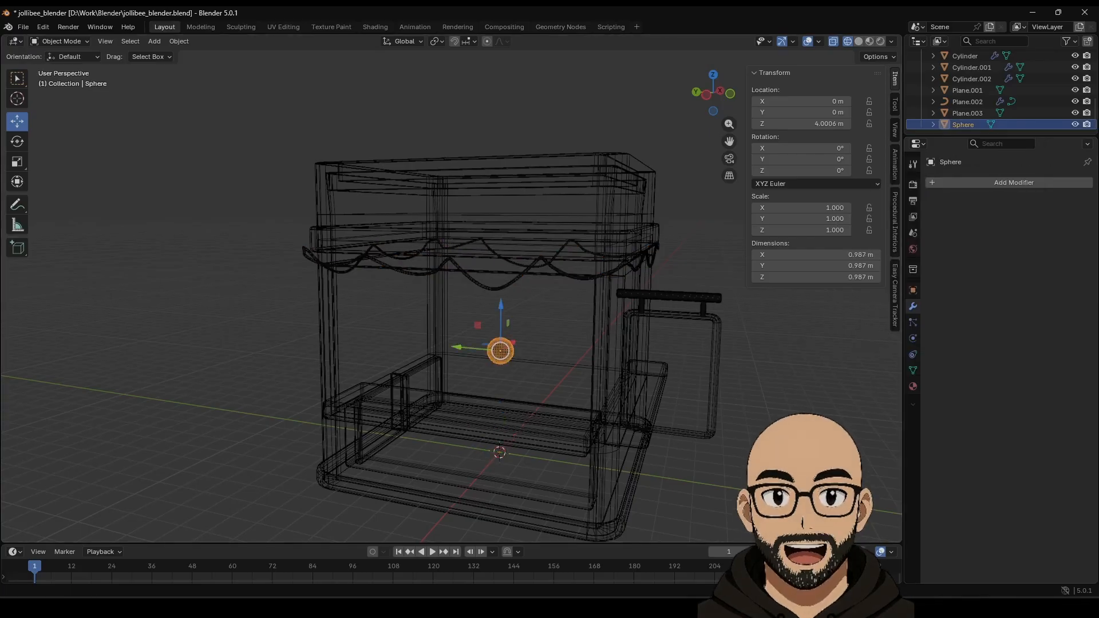
left_click(1042, 183)
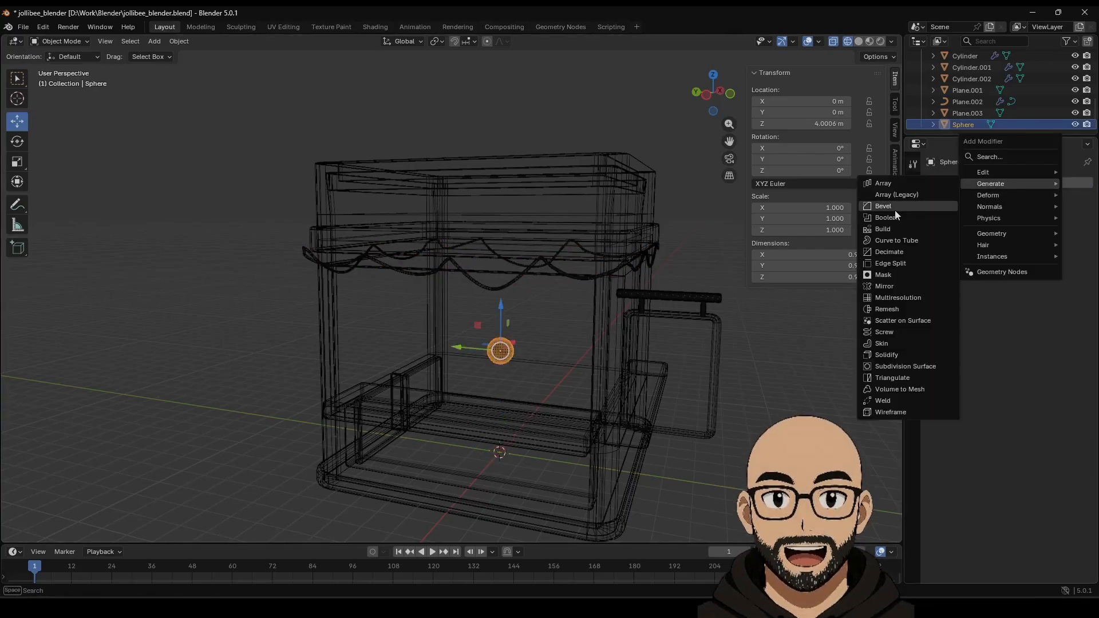
left_click(894, 182)
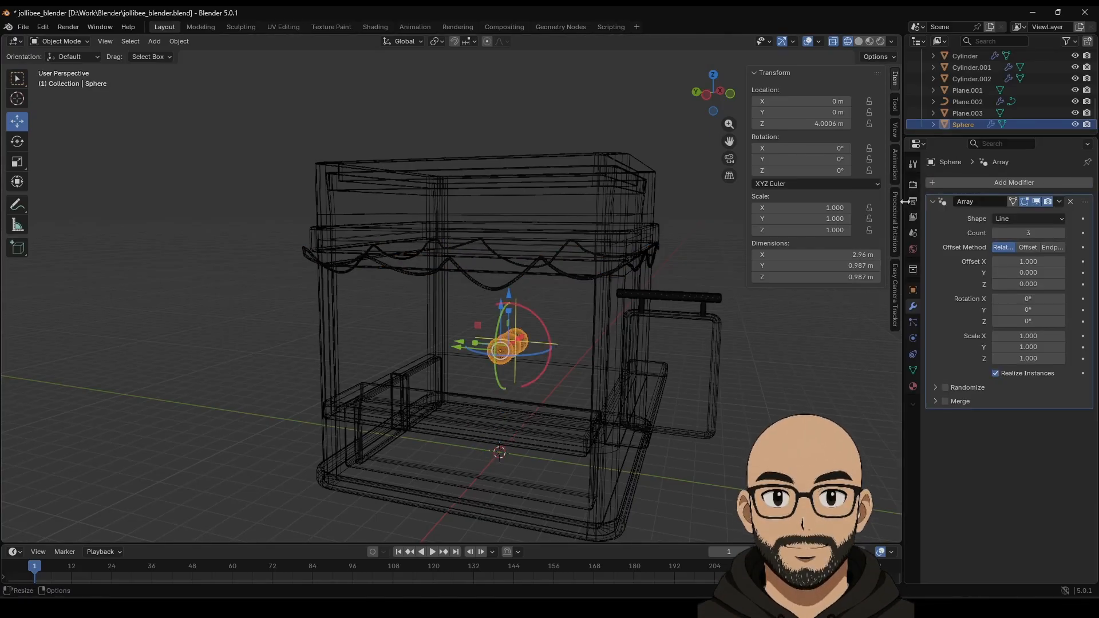
left_click(1021, 218)
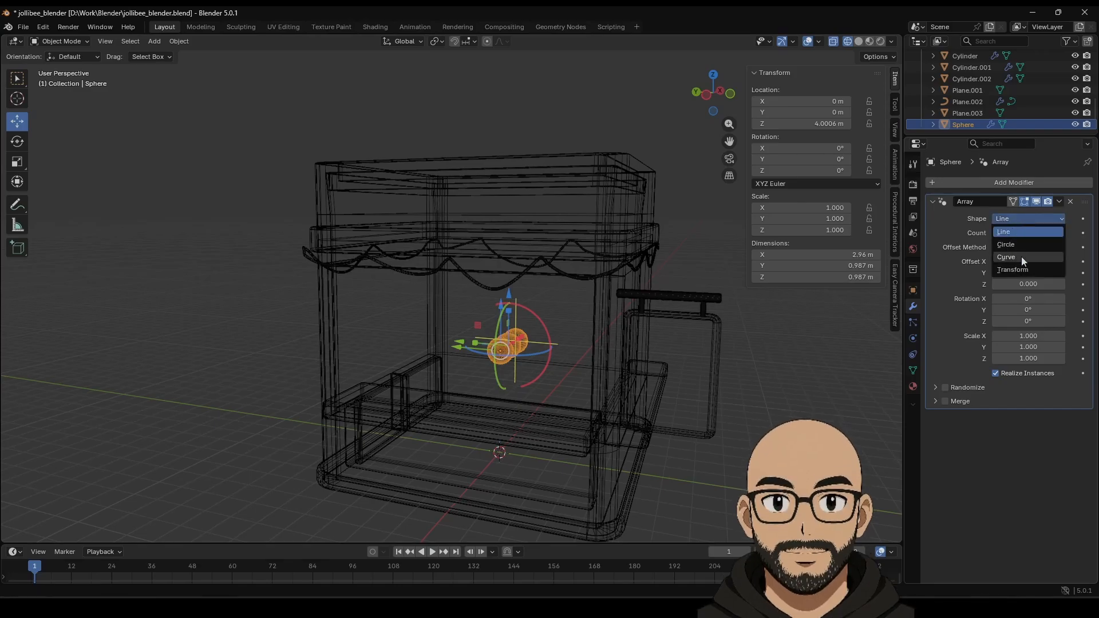
left_click(1020, 256)
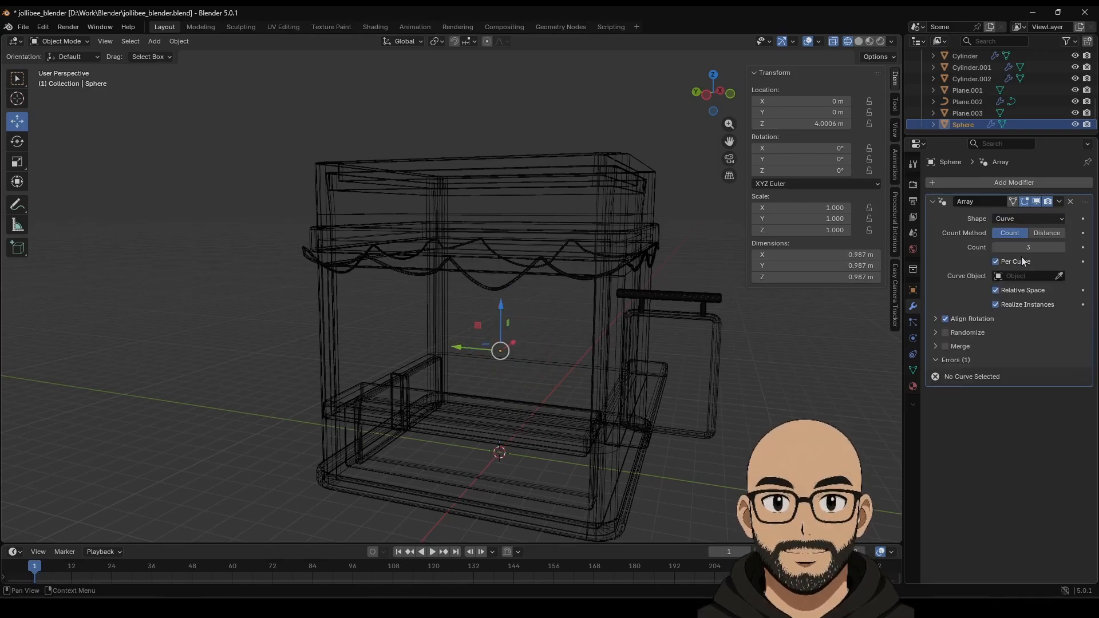
left_click(1055, 233)
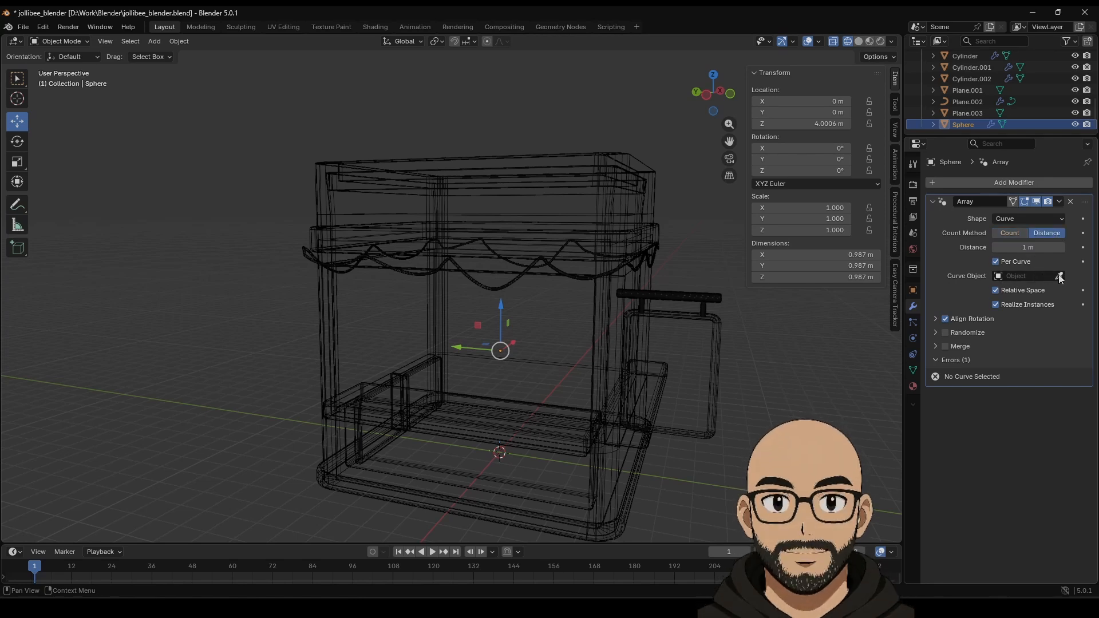
left_click(1036, 275)
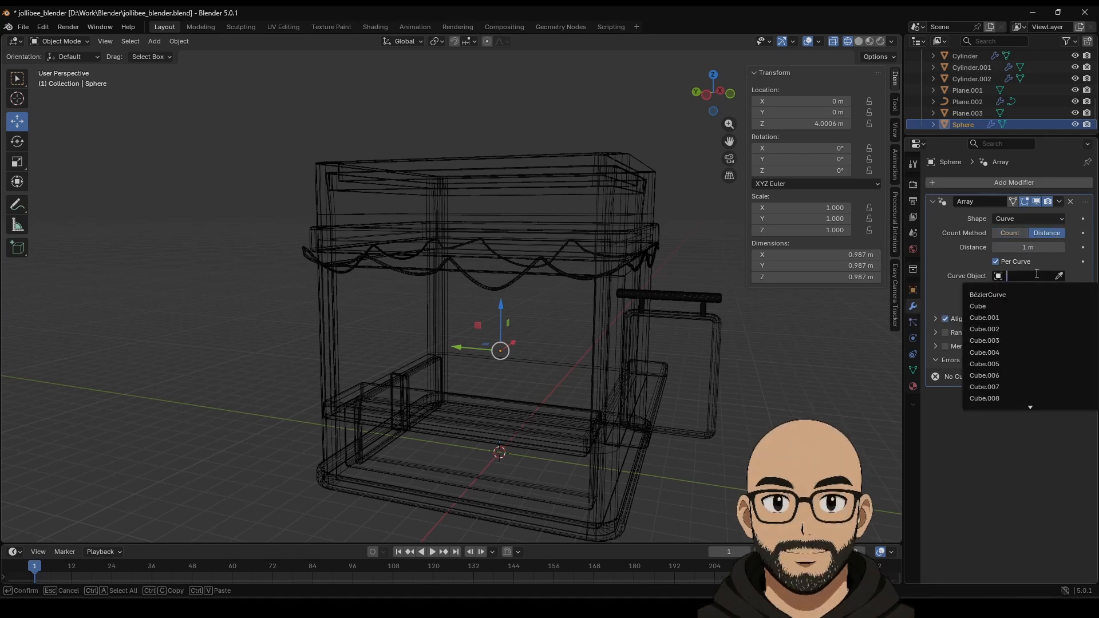
left_click(1015, 295)
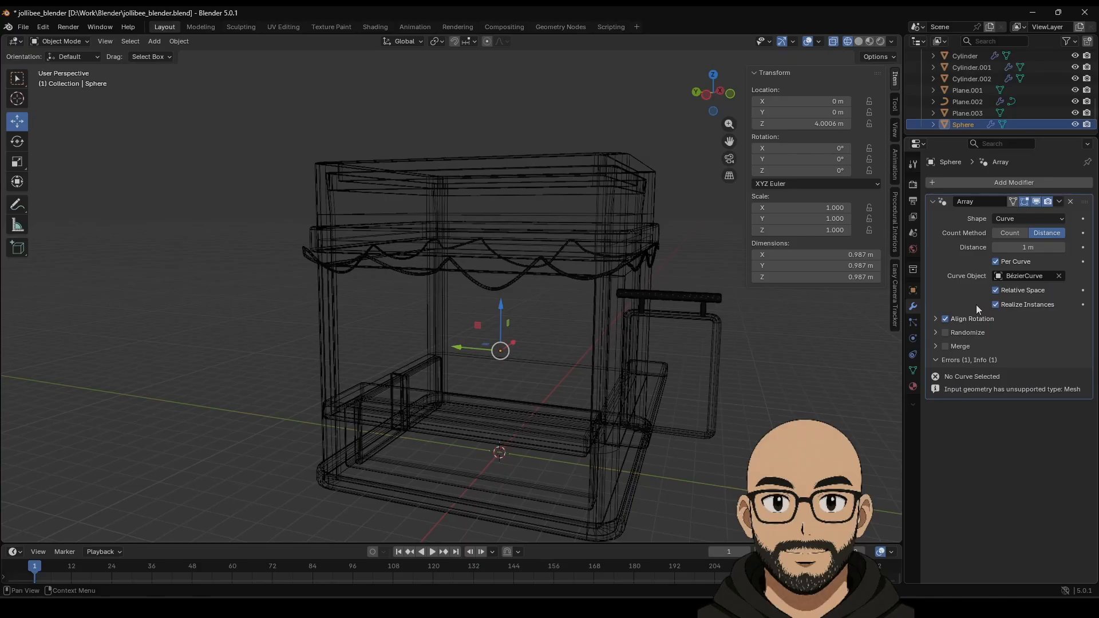
Set the array distance to 1.1 m and try different Align Rotation axes, ending with Z for both Forward and Up.
left_click_drag(1025, 248, 993, 247)
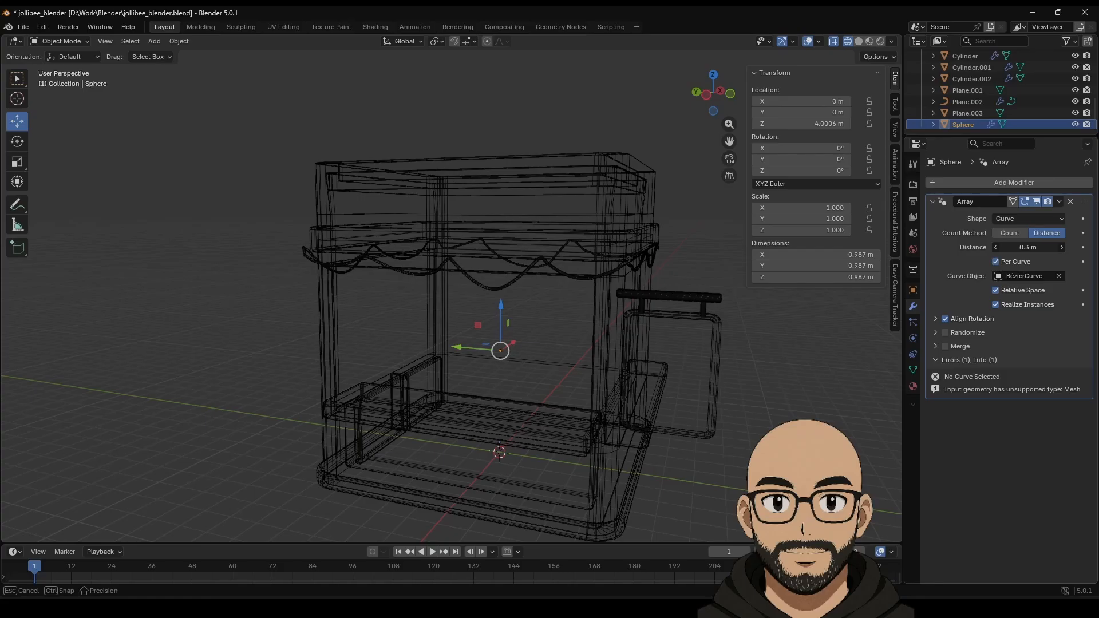
left_click_drag(1024, 248, 1028, 247)
left_click(937, 319)
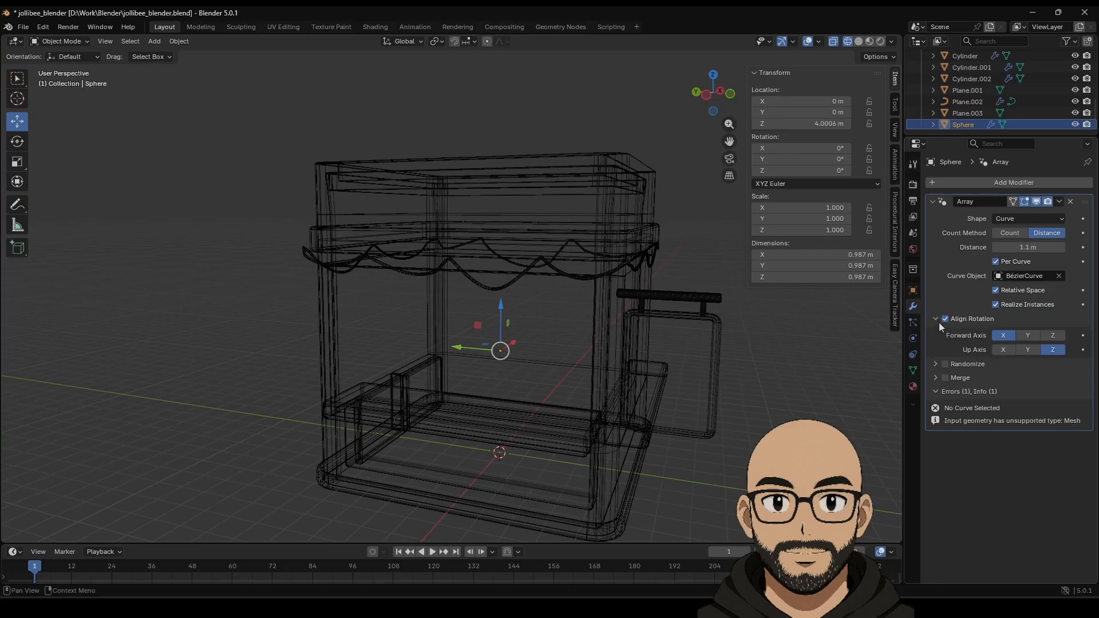
left_click(1053, 336)
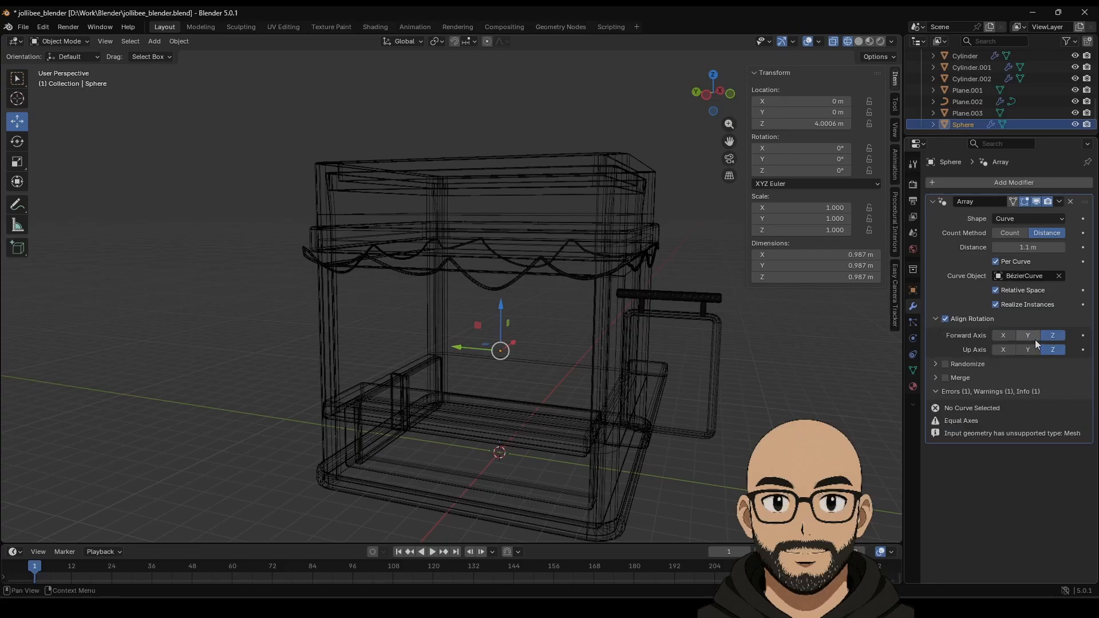
left_click(1030, 336)
left_click(1035, 350)
left_click(1010, 351)
left_click(1011, 337)
left_click(1048, 351)
left_click(1052, 335)
Clear the sphere array's curve object and reopen the list of available objects.
scroll(655, 349, "down", 4)
scroll(658, 354, "up", 2)
middle_click_drag(659, 356, 681, 383)
left_click(1059, 276)
left_click(1028, 276)
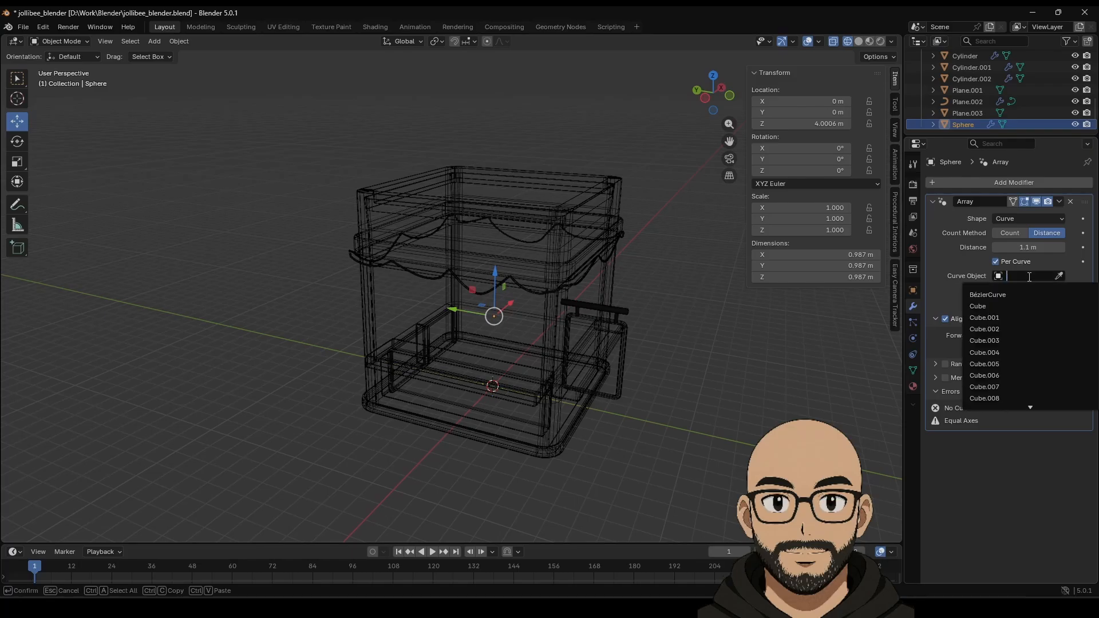
Disable the garland's Curve to Tube modifier in the viewport and Edit Mode, and delete the garland curve.
left_click(538, 294)
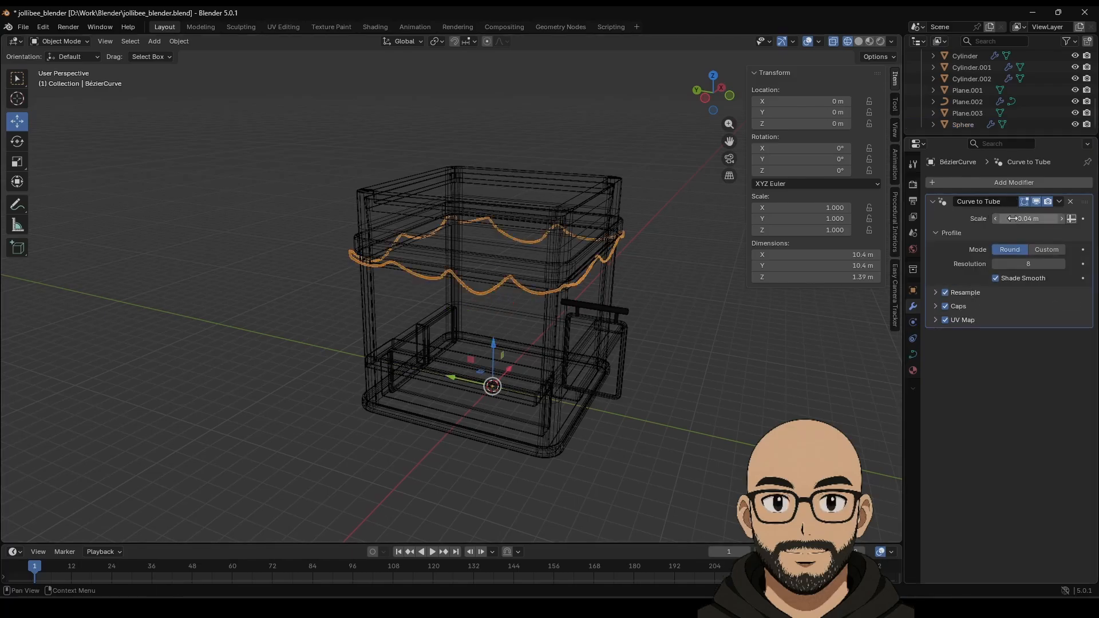
left_click(1035, 202)
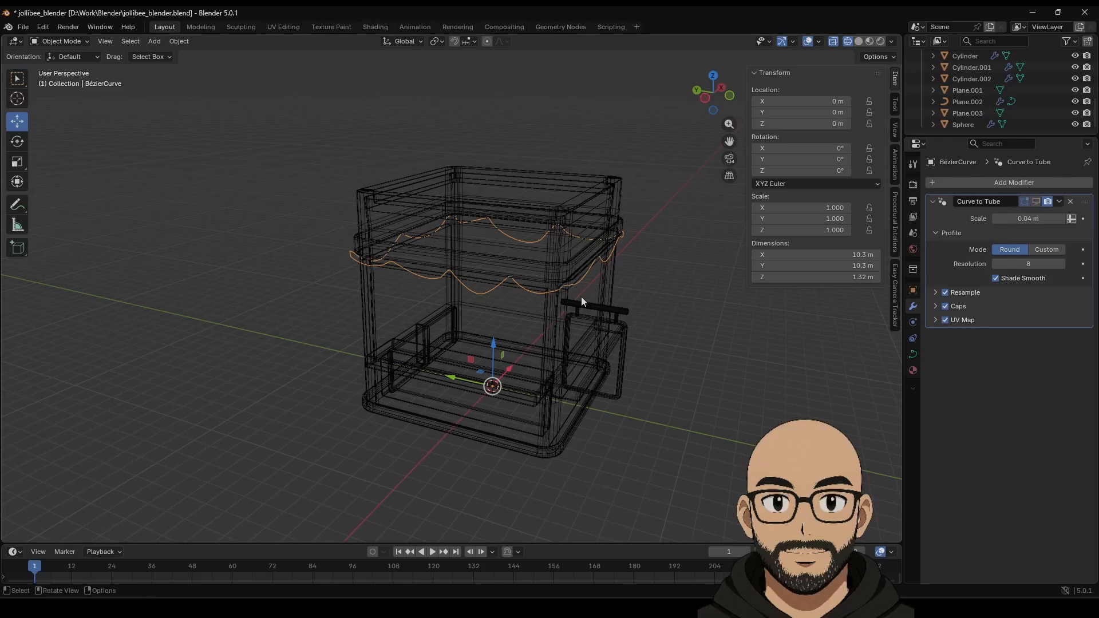
key("Delete")
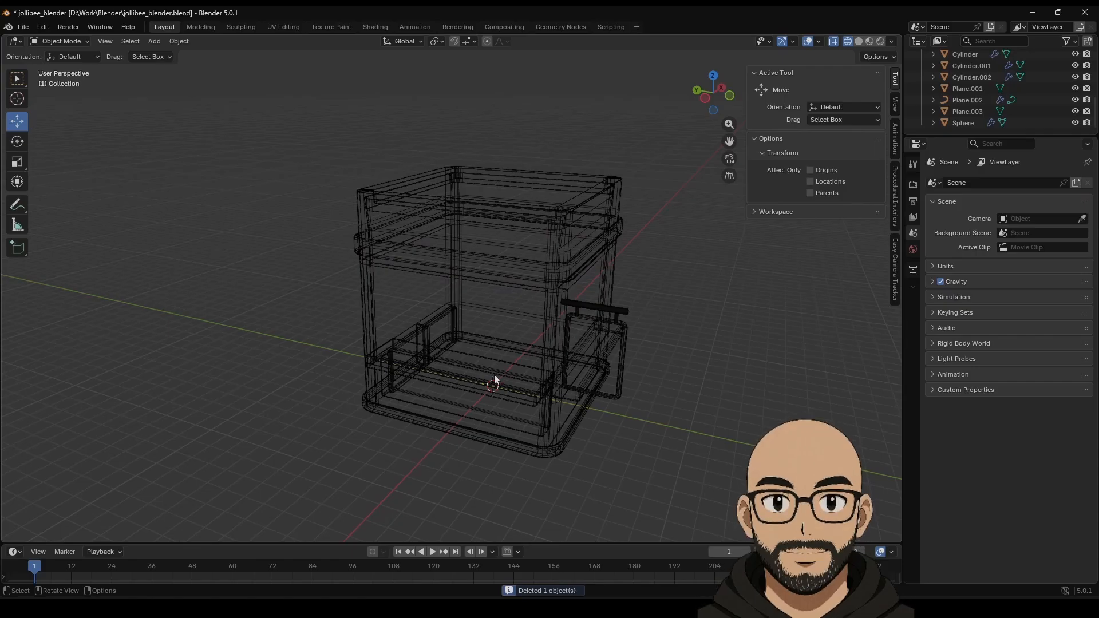
Turn off X-ray display and add a Bézier curve to the scene.
middle_click_drag(493, 374, 560, 309)
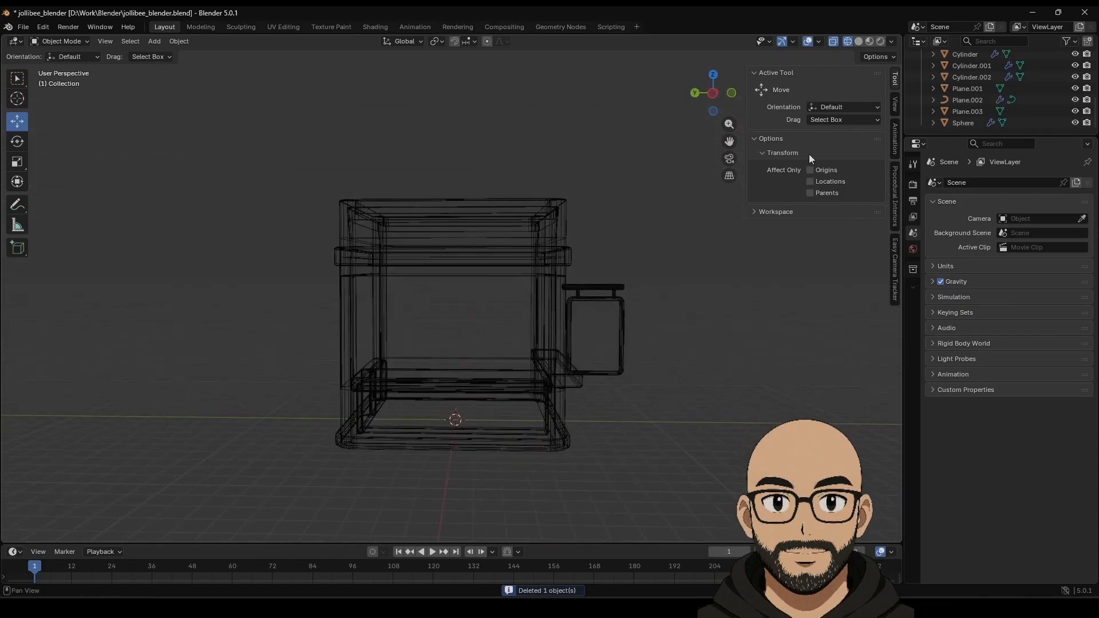
left_click(834, 41)
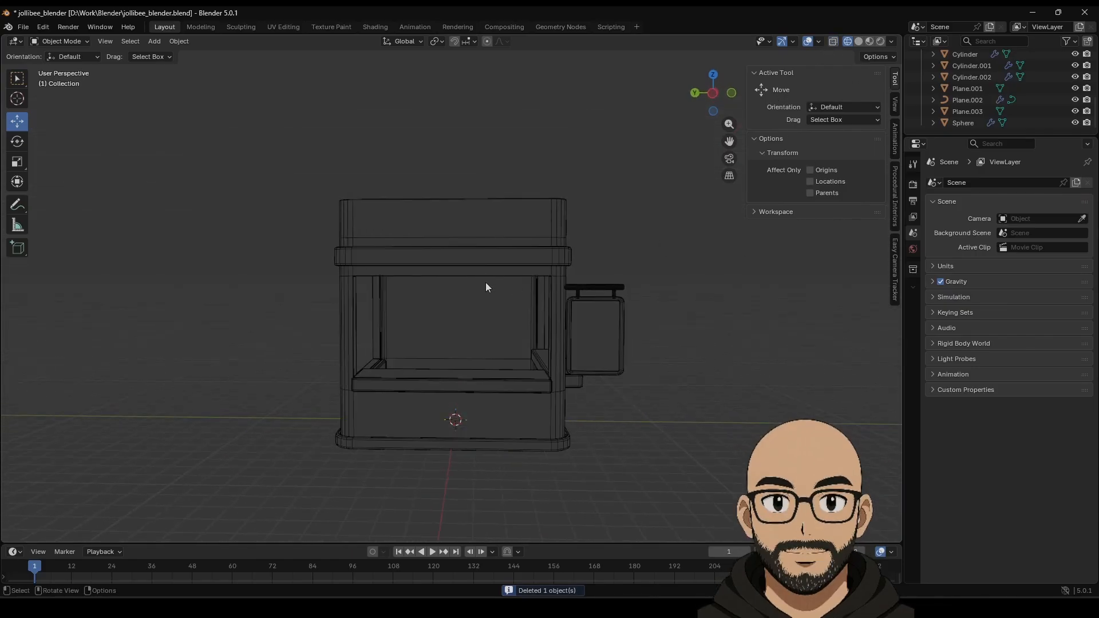
scroll(502, 239, "up", 3)
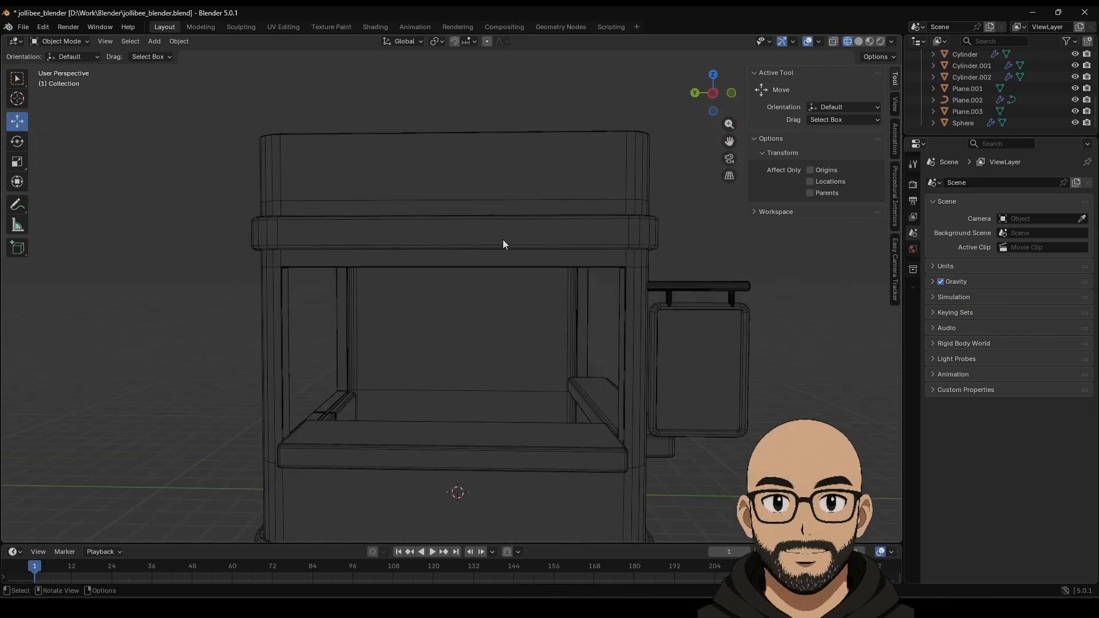
left_click(155, 42)
mouse_move(172, 70)
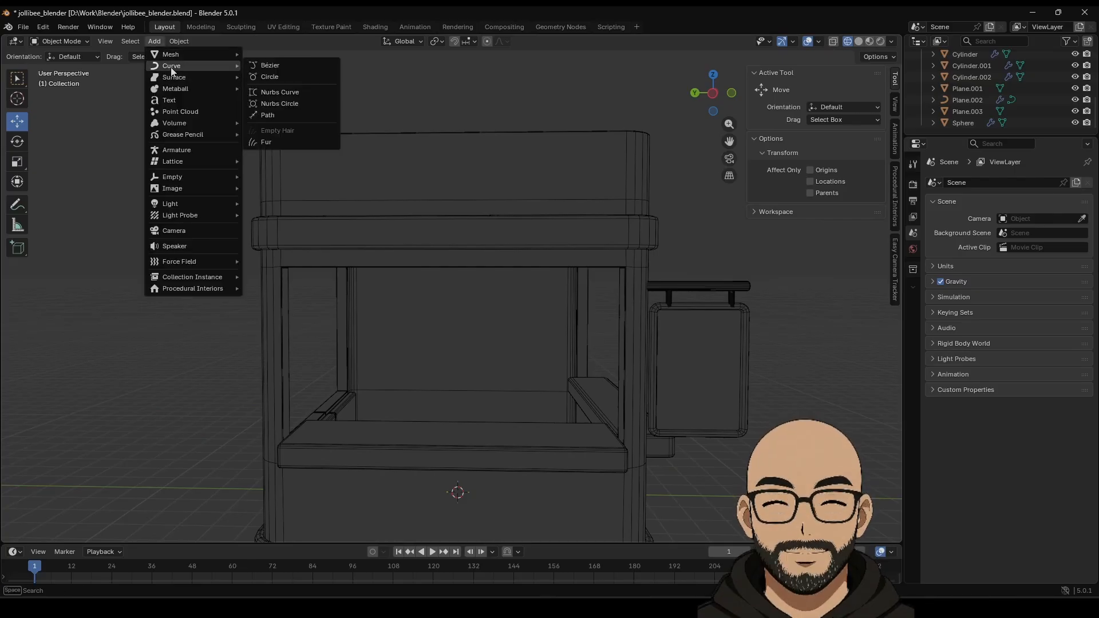
left_click(293, 66)
left_click(713, 94)
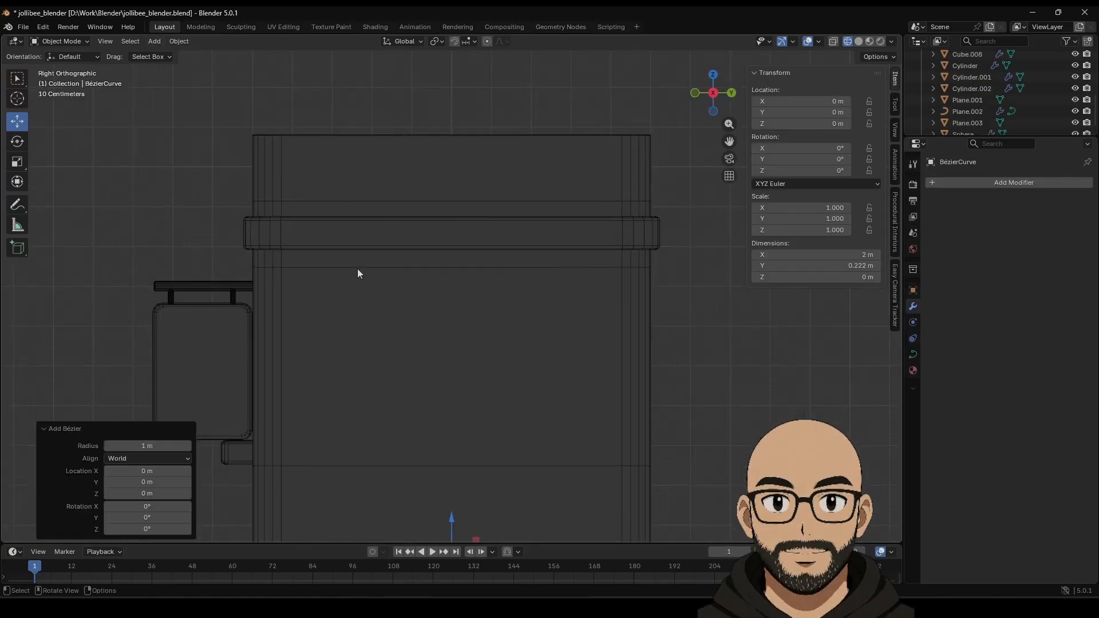
Delete the new Bézier curve's default control points in Edit Mode, leaving an empty curve object.
middle_click_drag(358, 270, 413, 285)
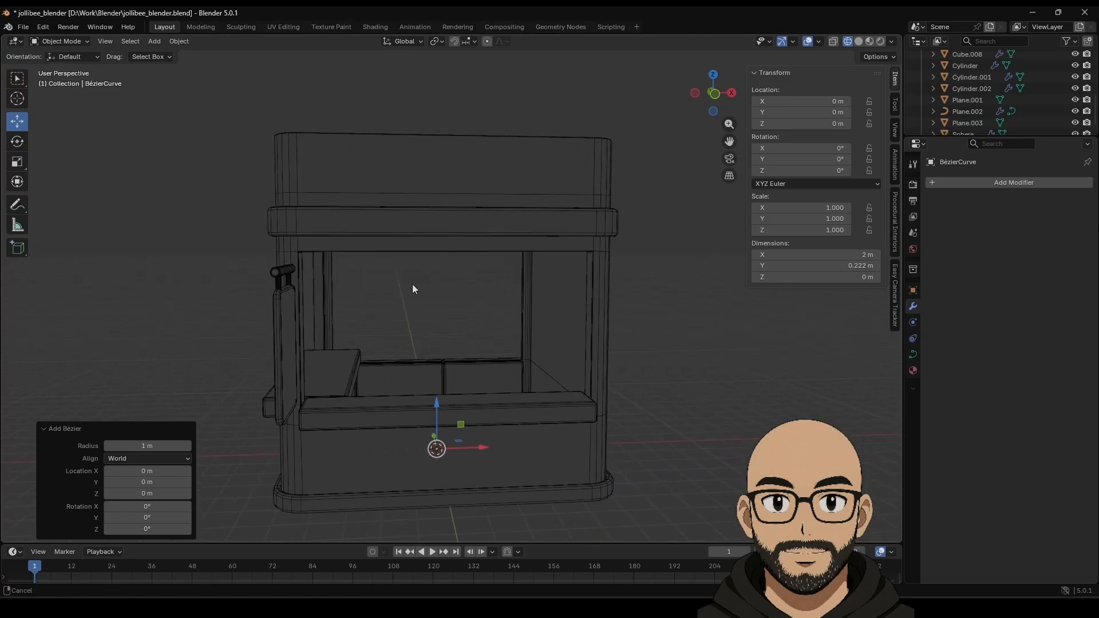
left_click(155, 41)
mouse_move(190, 66)
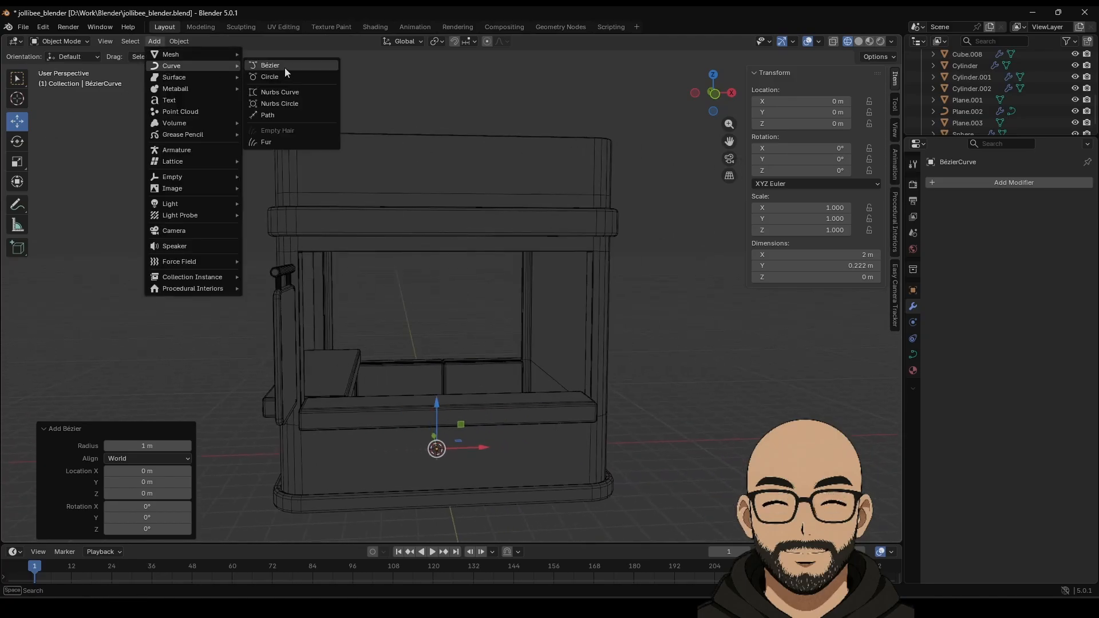
key("Tab")
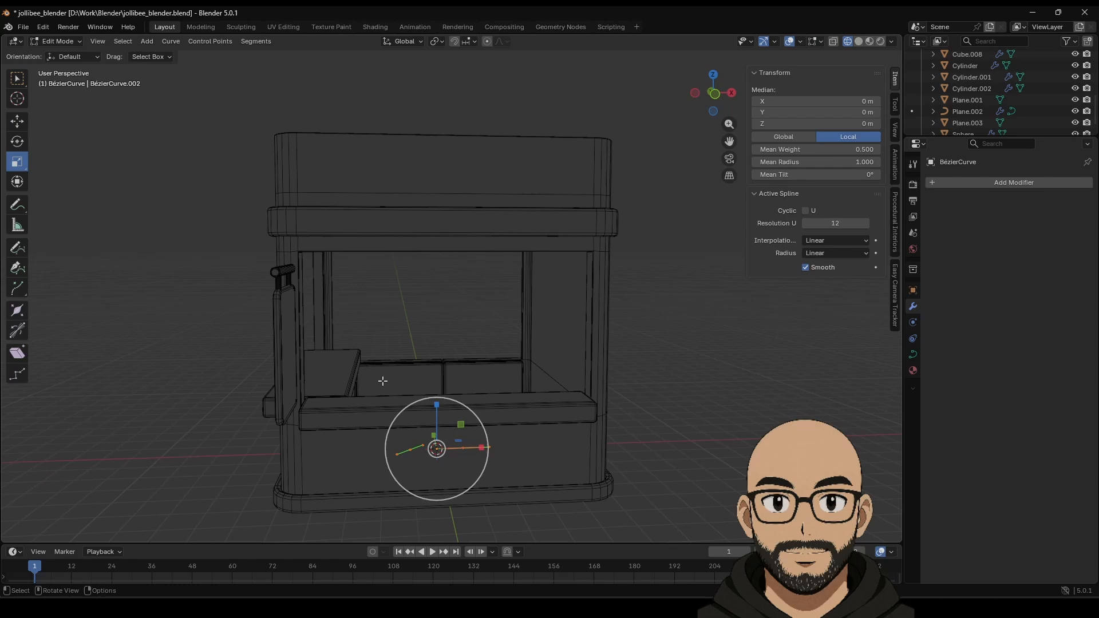
key("x")
left_click(414, 376)
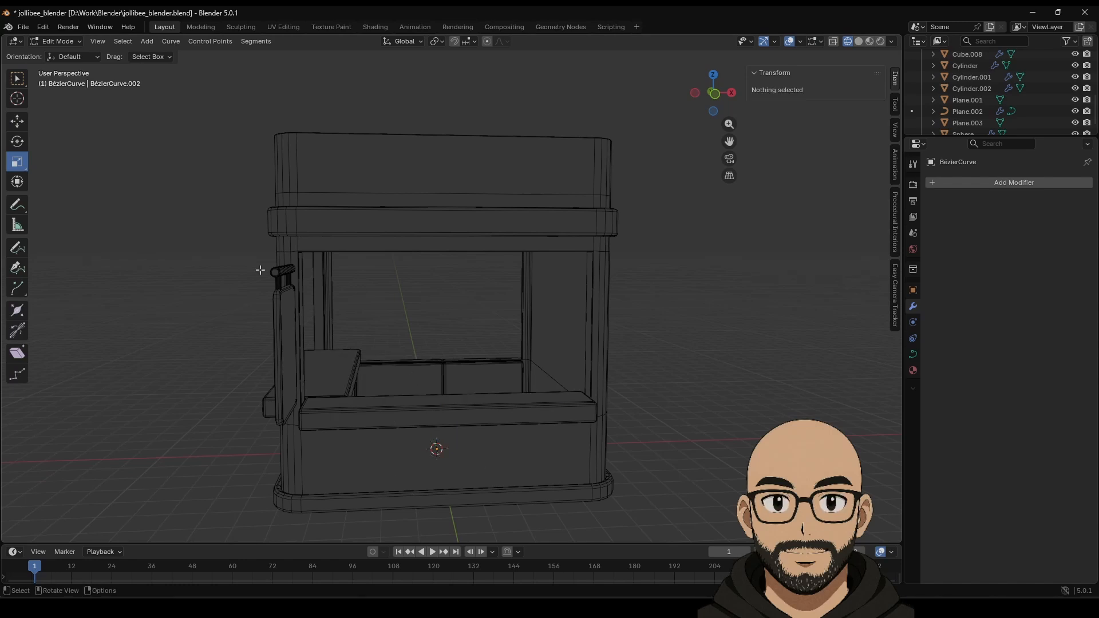
left_click(17, 205)
mouse_move(309, 275)
middle_mouse_down()
mouse_move(354, 245)
mouse_move(344, 266)
mouse_move(483, 275)
middle_mouse_up()
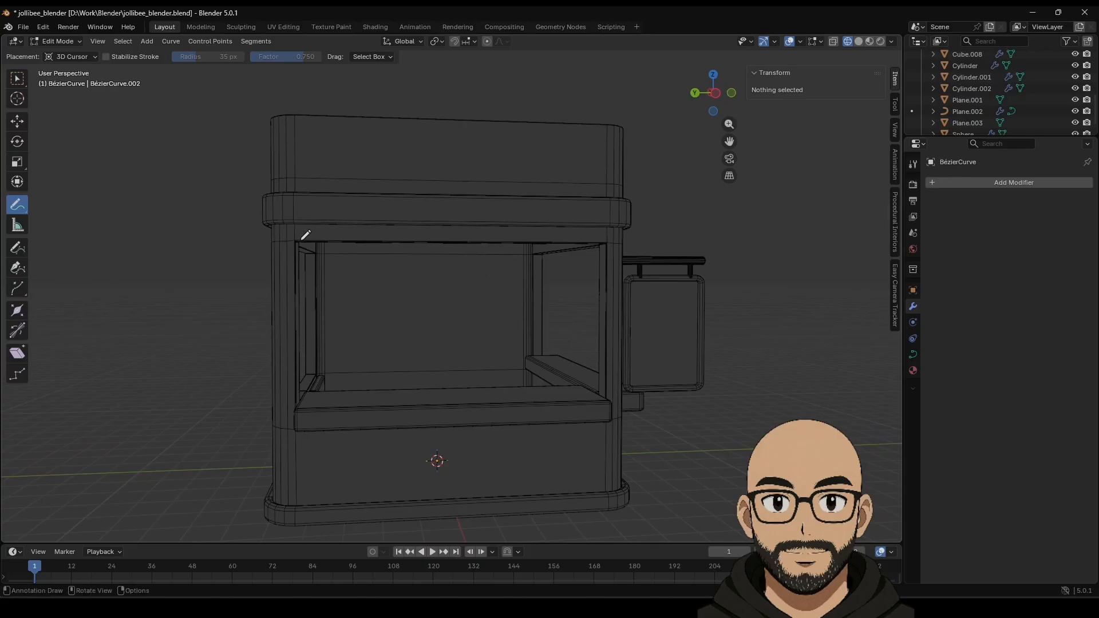
left_click_drag(279, 225, 281, 227)
left_click_drag(333, 263, 355, 263)
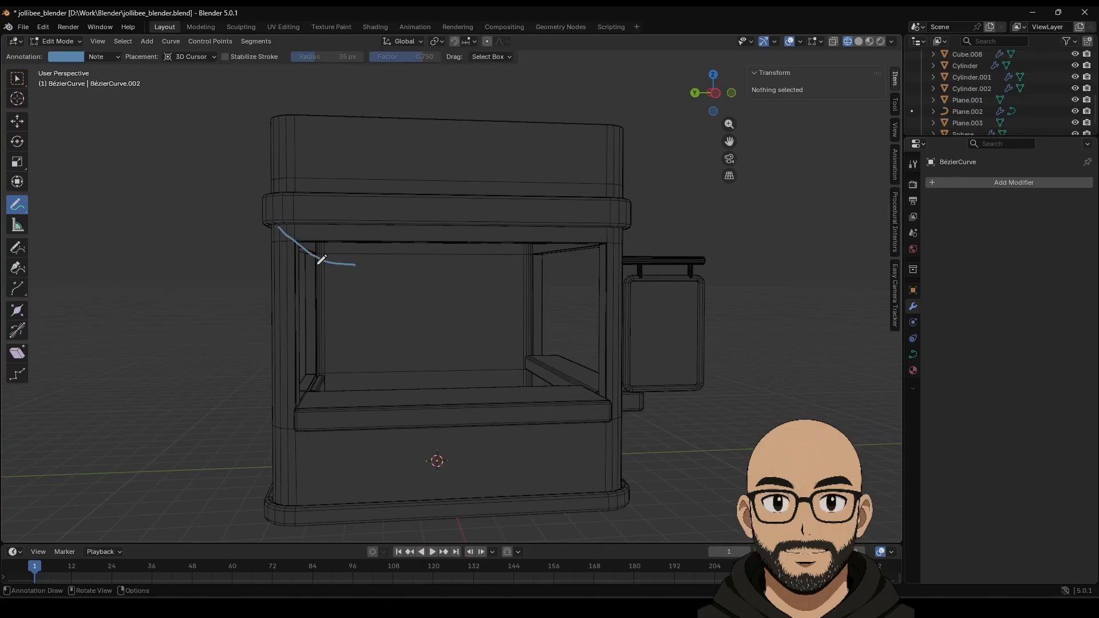
key("ctrl+z")
Draw a freehand two-swag garland curve about 12 m wide and 1.1 m high along the underside of the kiosk's front roof trim.
left_click(15, 252)
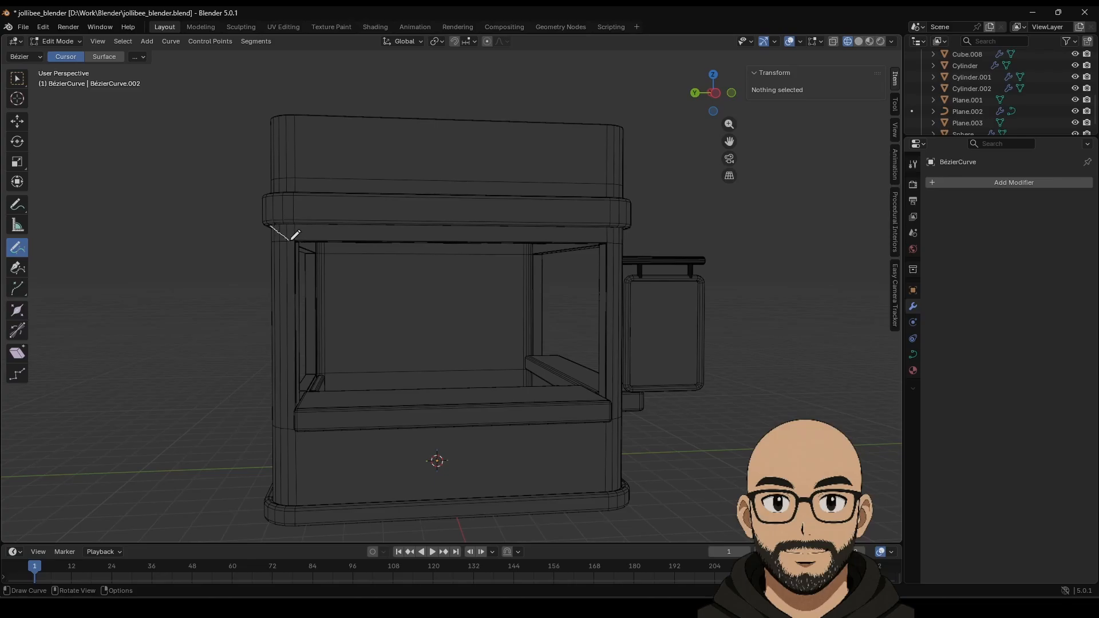
left_click_drag(292, 238, 338, 259)
left_click_drag(434, 220, 442, 213)
key("ctrl+z")
left_click_drag(402, 246, 431, 223)
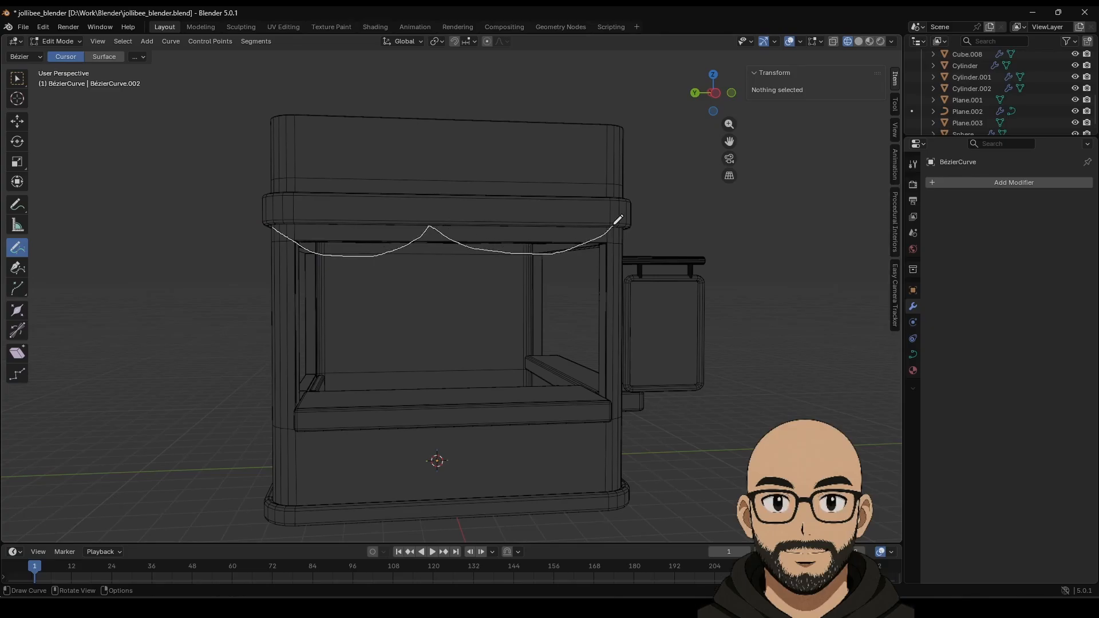
left_click_drag(614, 224, 616, 222)
key("Tab")
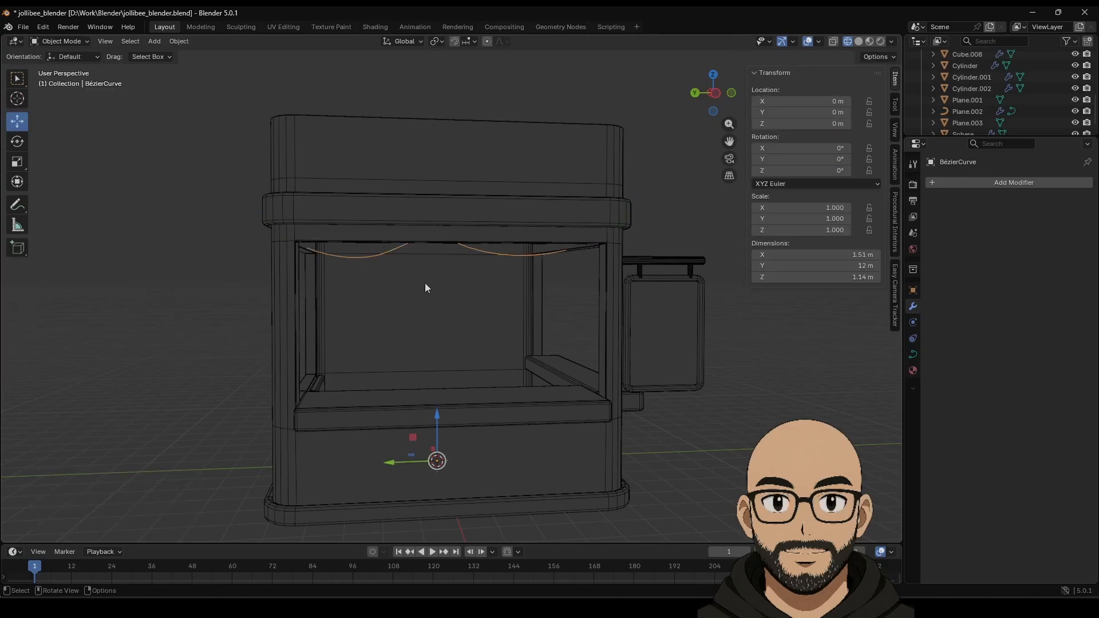
Move the garland curve about -5.54 m along X so it sits in front of the kiosk.
middle_click_drag(375, 273, 429, 274)
key("g")
key("x")
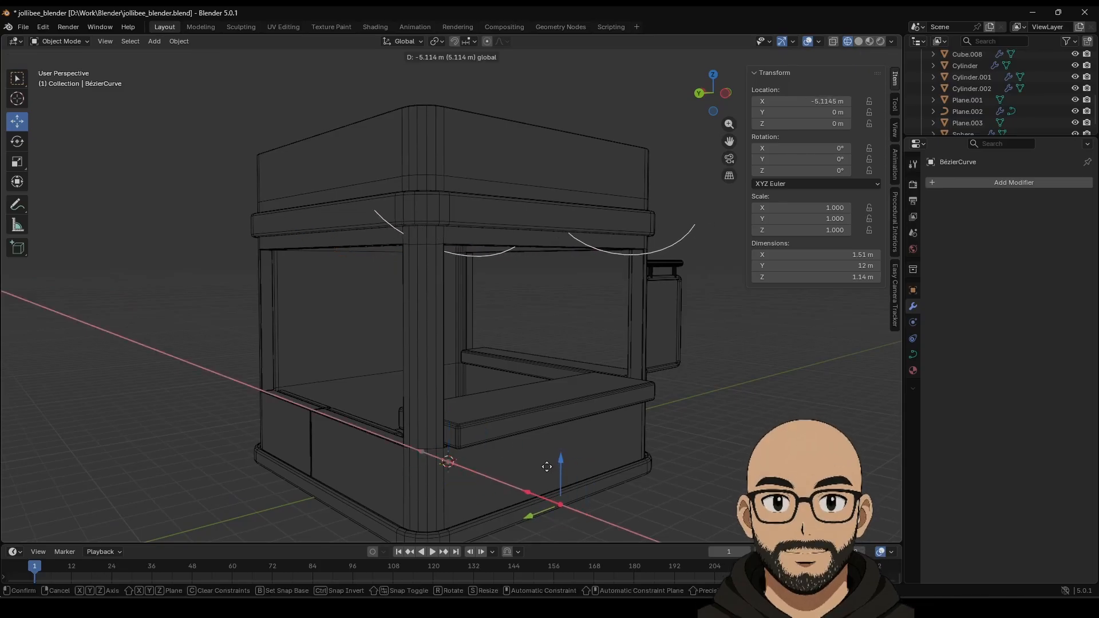
left_click(573, 444)
mouse_move(574, 445)
middle_mouse_down()
mouse_move(561, 335)
mouse_move(518, 349)
mouse_move(548, 265)
middle_mouse_up()
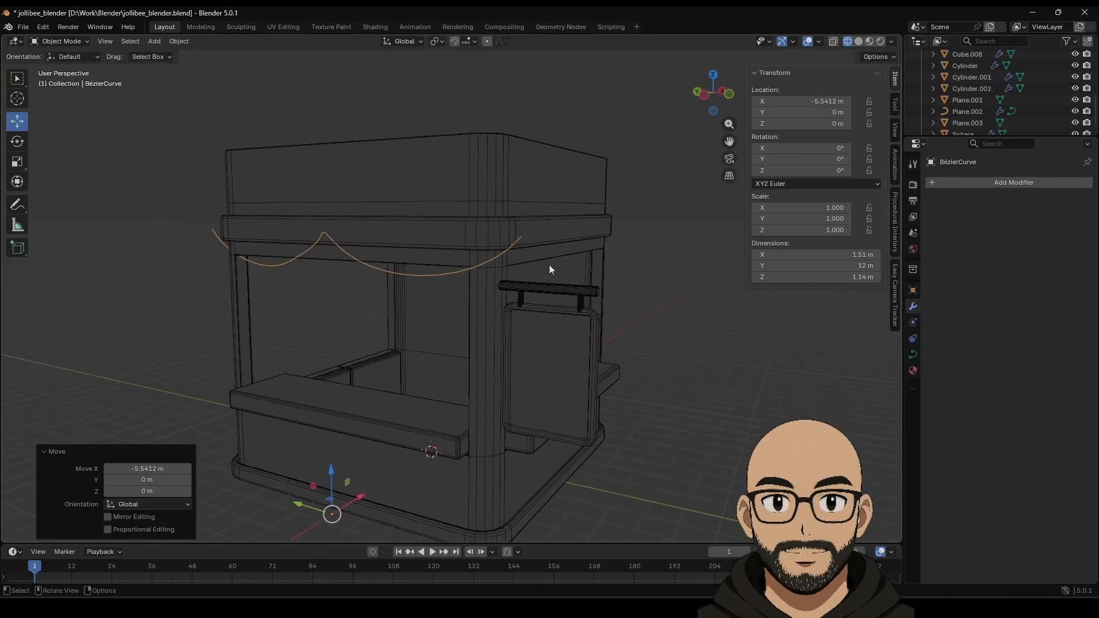
Pull the garland's end control point away from the sign inward to the kiosk's front corner in Edit Mode.
key("Tab")
left_click(17, 121)
middle_click_drag(231, 244, 371, 308)
left_click(311, 256)
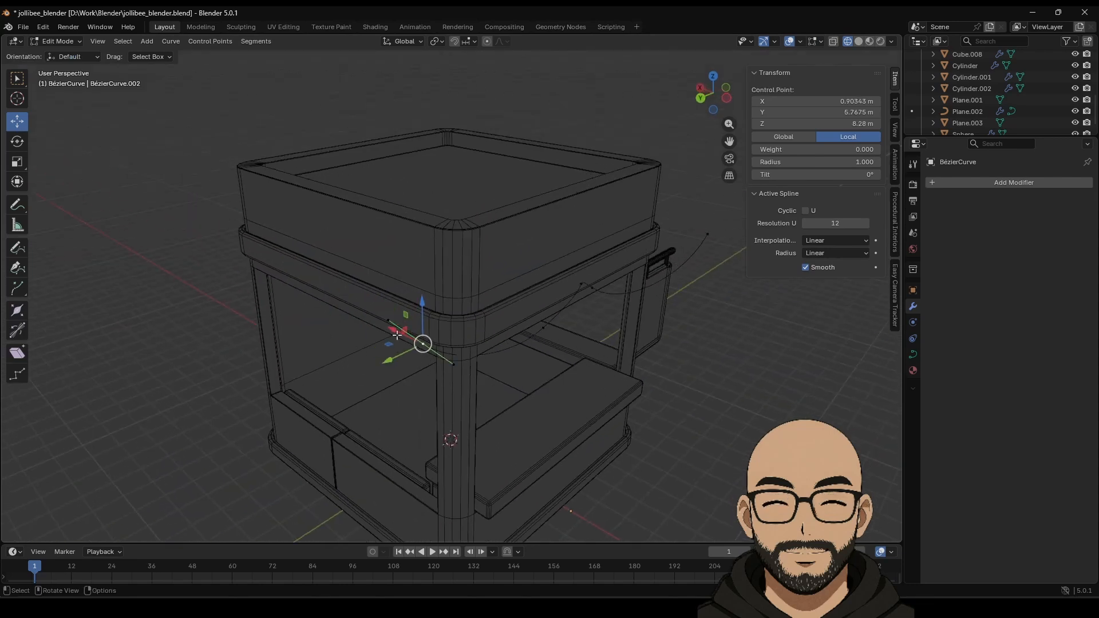
left_click_drag(397, 334, 435, 346)
key("Tab")
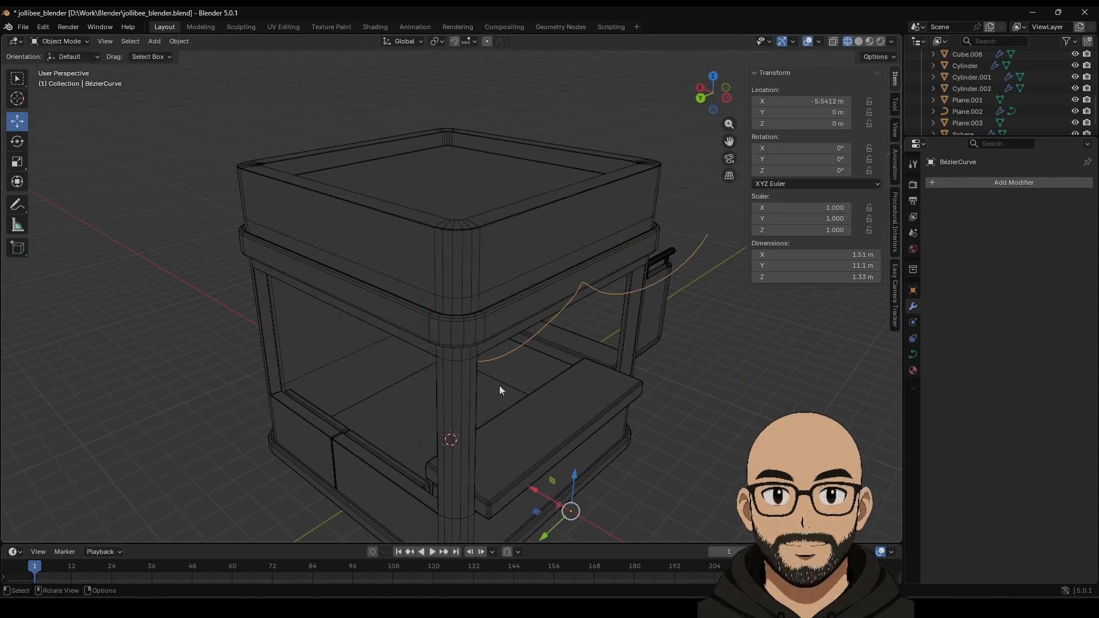
Scale the arrayed sphere object to 0.811 and raise it about 0.56 m along Z.
middle_click_drag(499, 386, 710, 245)
left_click(984, 182)
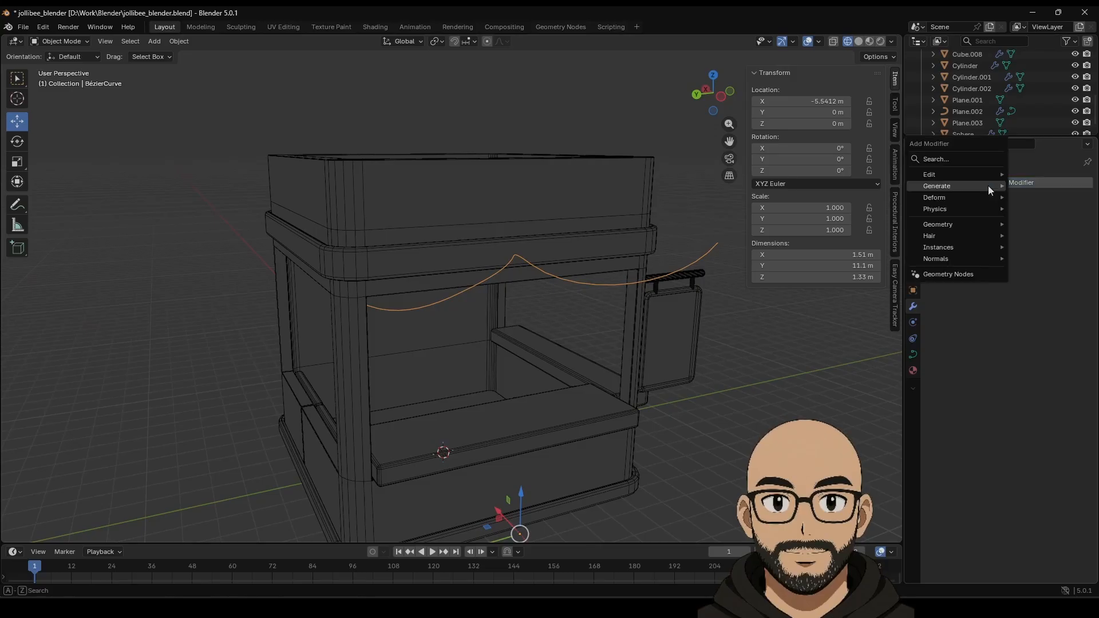
key("Escape")
scroll(969, 90, "down", 1)
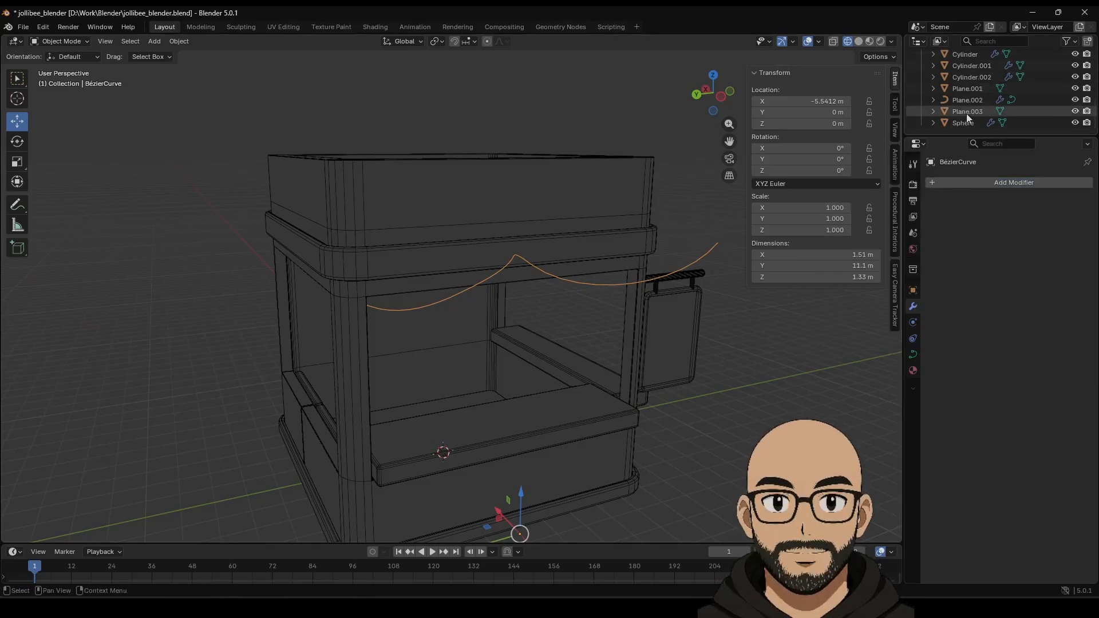
left_click(965, 121)
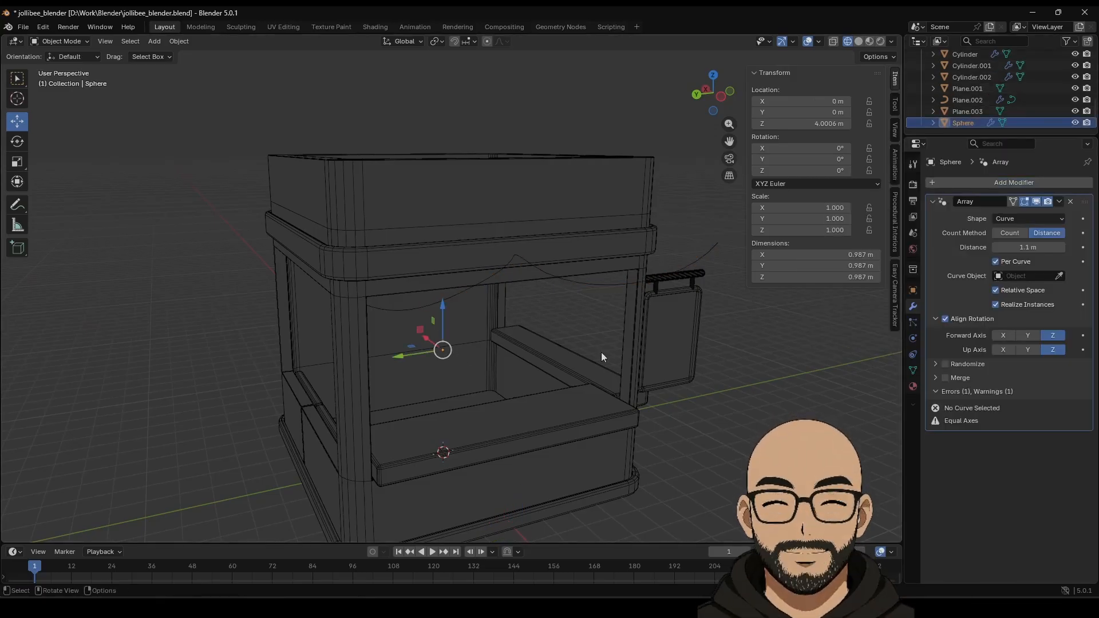
middle_click_drag(461, 369, 481, 324)
key("s")
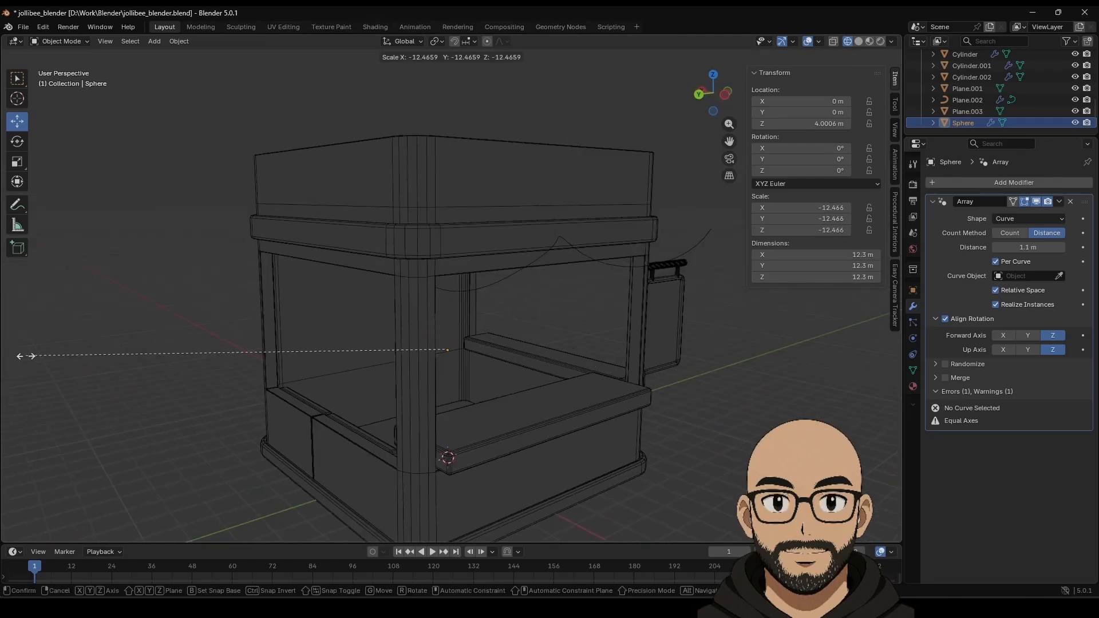
left_click(478, 356)
middle_click_drag(517, 356, 430, 338)
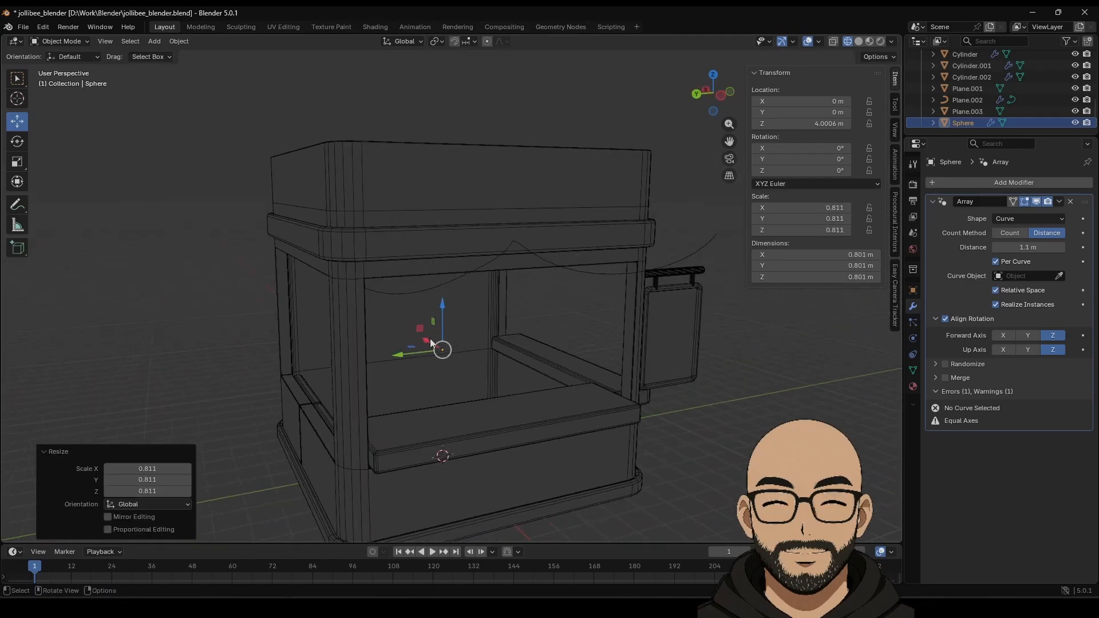
key("g")
key("z")
left_click(450, 312)
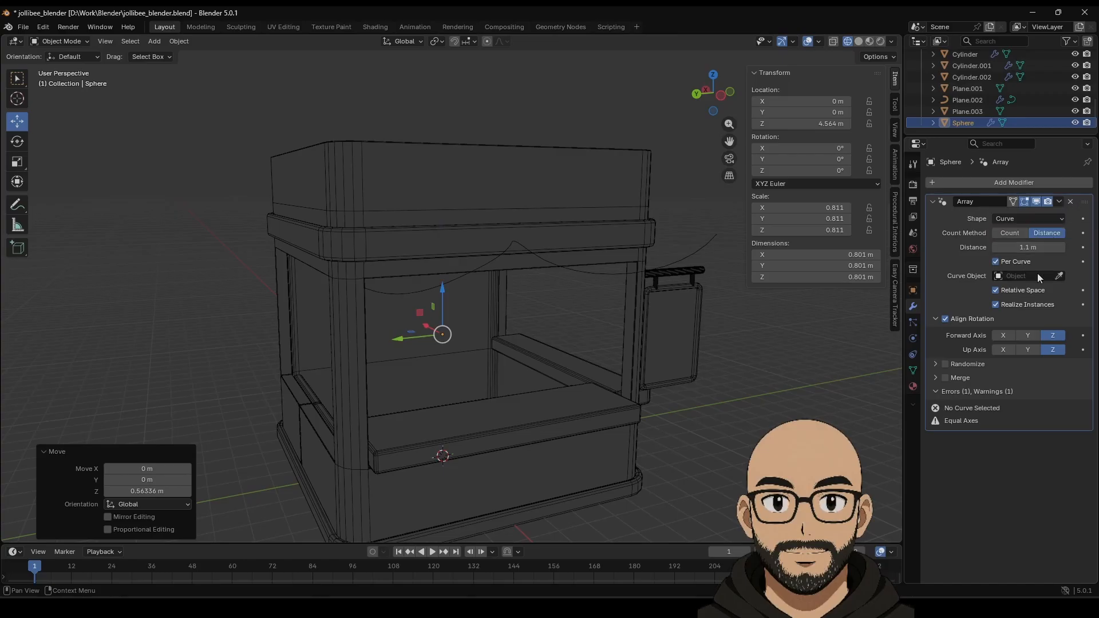
Assign the new garland curve as the sphere array's curve object and set the array distance to 2.03 m.
left_click(1059, 276)
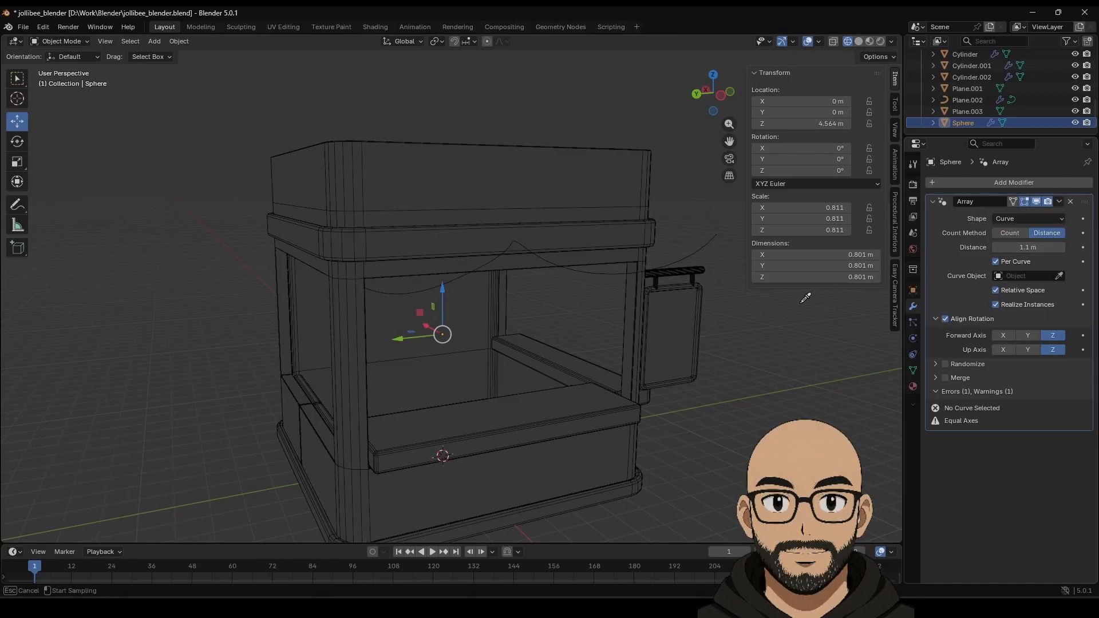
left_click(709, 243)
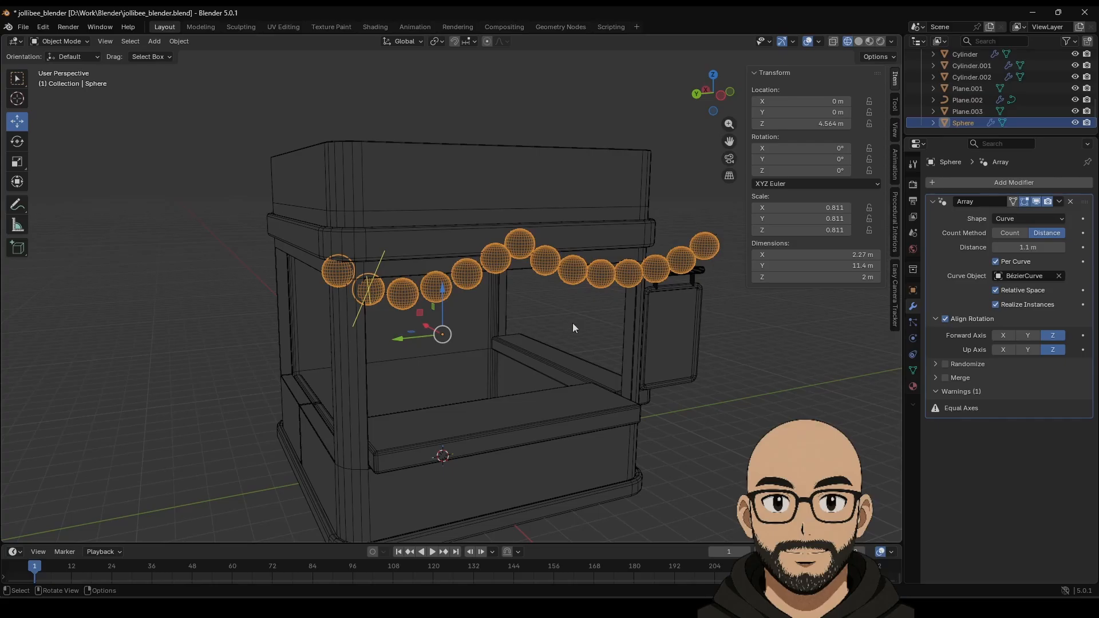
middle_click_drag(572, 323, 537, 325)
mouse_move(1028, 247)
left_mouse_down()
mouse_move(996, 247)
mouse_move(1070, 247)
mouse_move(1047, 247)
left_mouse_up()
Scale the sphere down to about 0.273 and increase the array distance to spread the garland balls further apart.
middle_click_drag(451, 319, 474, 321)
key("s")
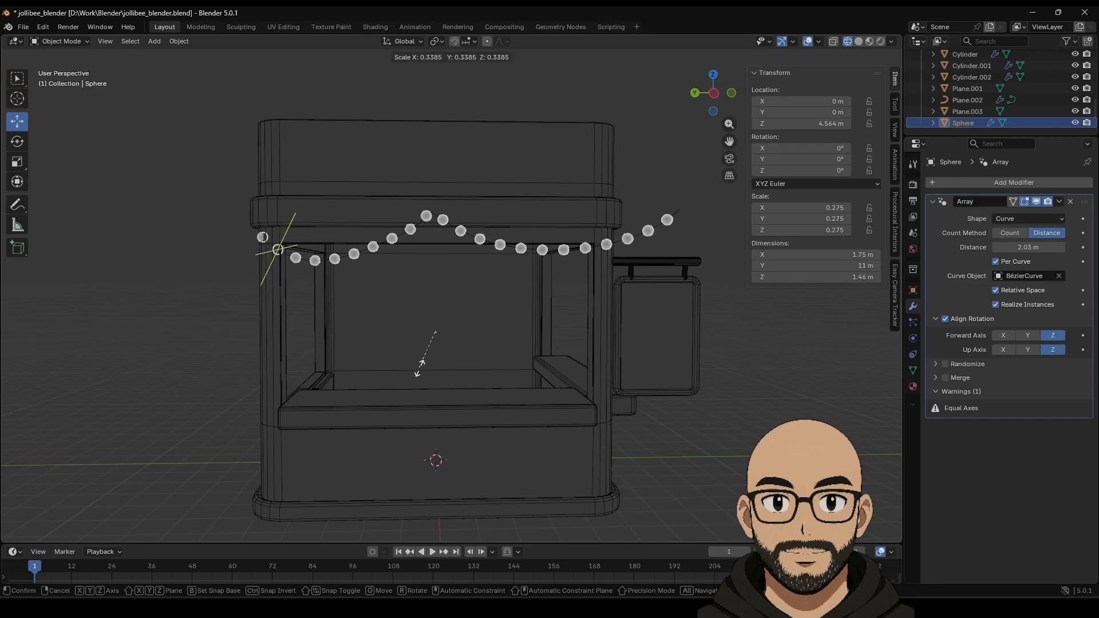
left_click(423, 361)
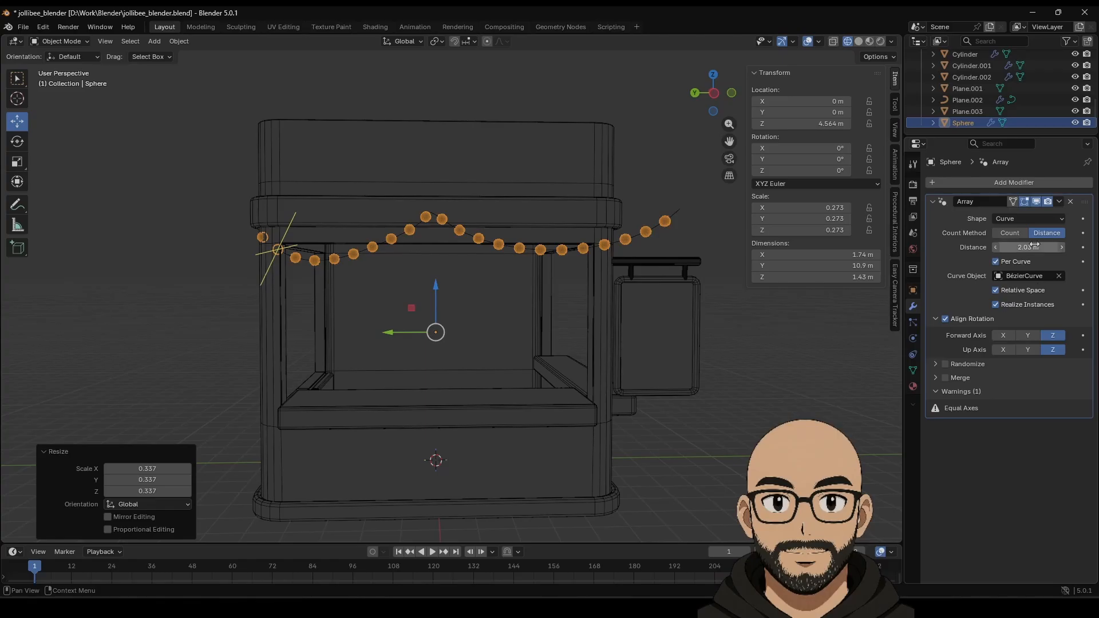
left_click_drag(1024, 249, 1067, 249)
Move the garland's end control point near the hanging sign along X toward the kiosk and about 1.28 m along Y.
middle_click_drag(595, 289, 525, 284)
left_click(658, 264)
key("Tab")
left_click(661, 261)
key("g")
key("x")
left_click(445, 317)
key("g")
key("y")
left_click(584, 332)
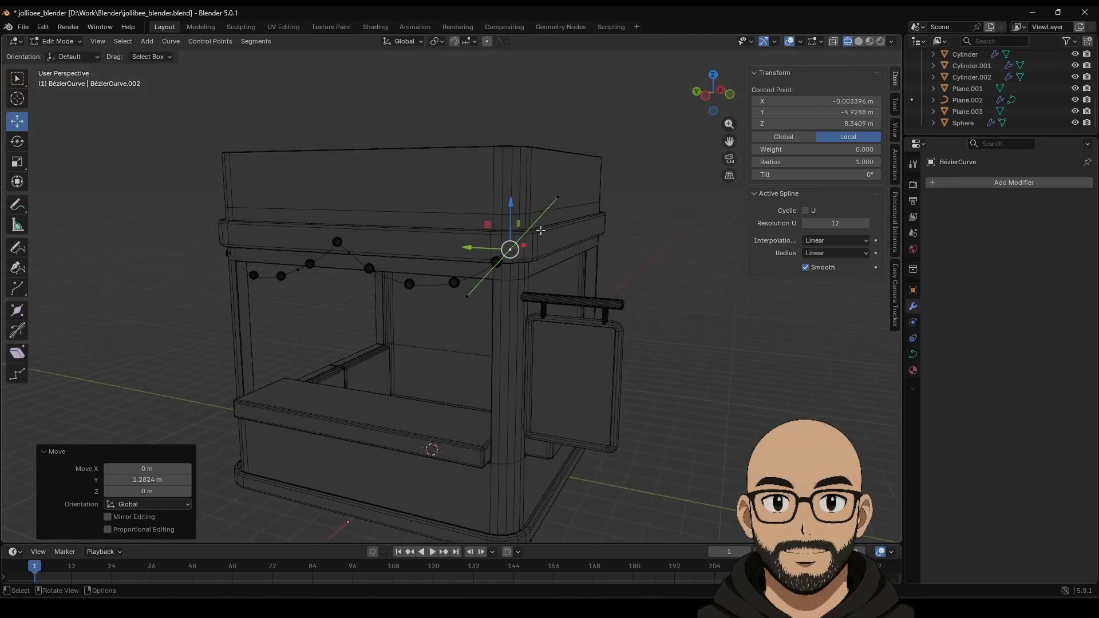
Switch to Solid shading, lower the sign-side end control point to about Z 7.82 m and shift it about 0.15 m along X.
middle_click_drag(540, 231, 502, 243)
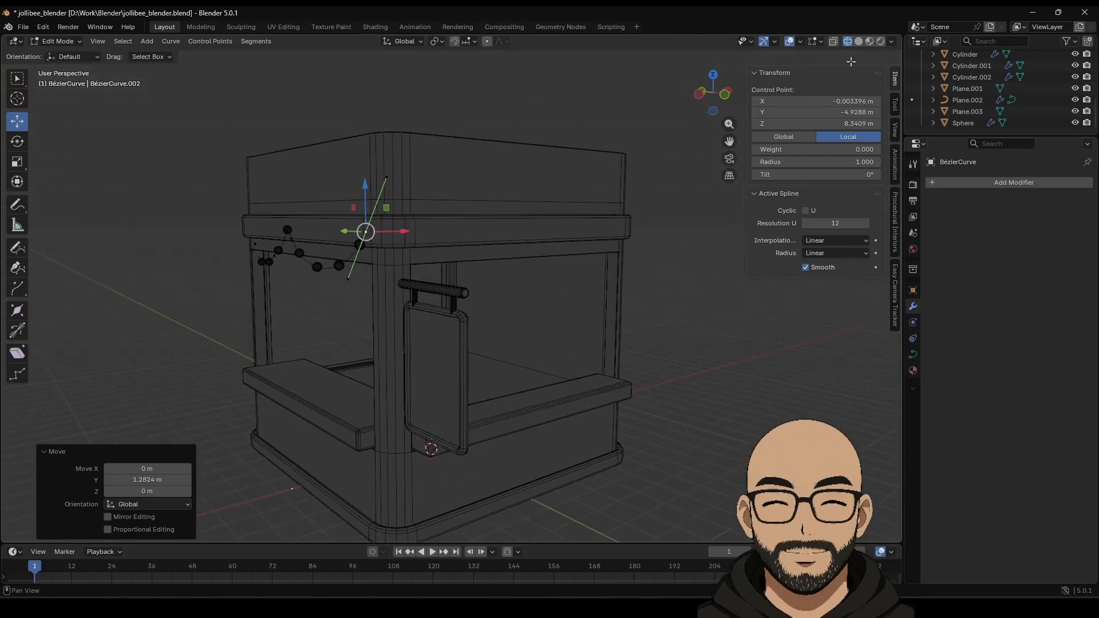
left_click(858, 41)
scroll(423, 260, "up", 3)
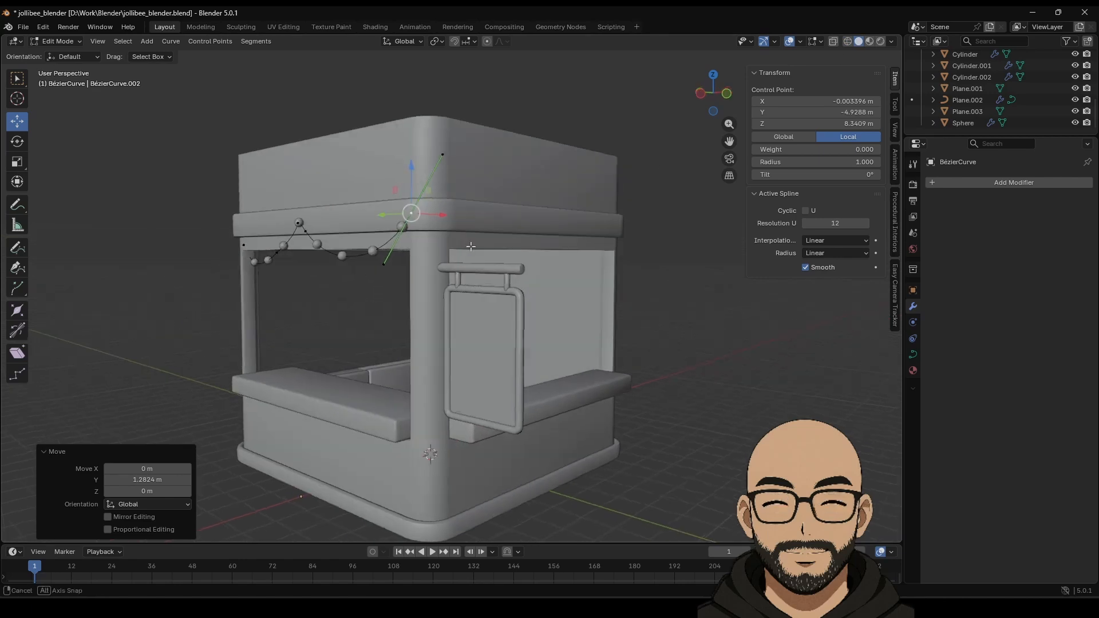
left_click_drag(400, 150, 399, 179)
left_click_drag(429, 218, 436, 219)
middle_click_drag(436, 219, 487, 220)
Box-select the control points at the garland's middle peak.
key("b")
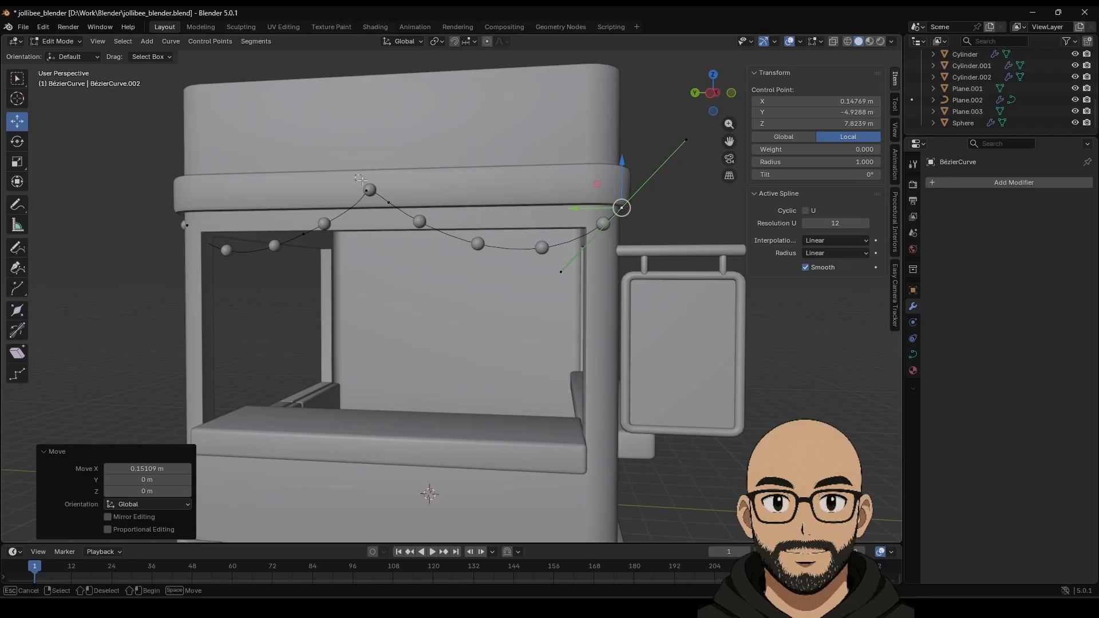
Lower the string-light curve's middle peak and its two neighbouring control points, dropping those two about 0.33 m and 0.19 m.
left_click_drag(392, 209, 393, 210)
left_click_drag(380, 166, 381, 180)
left_click(367, 206)
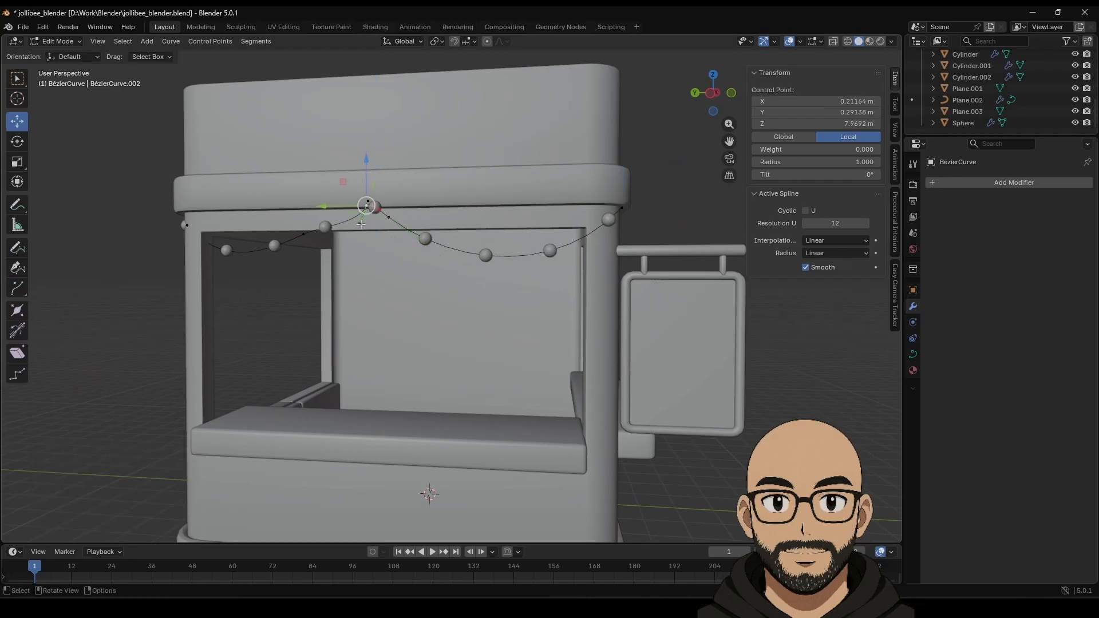
left_click(359, 224)
left_click(305, 227)
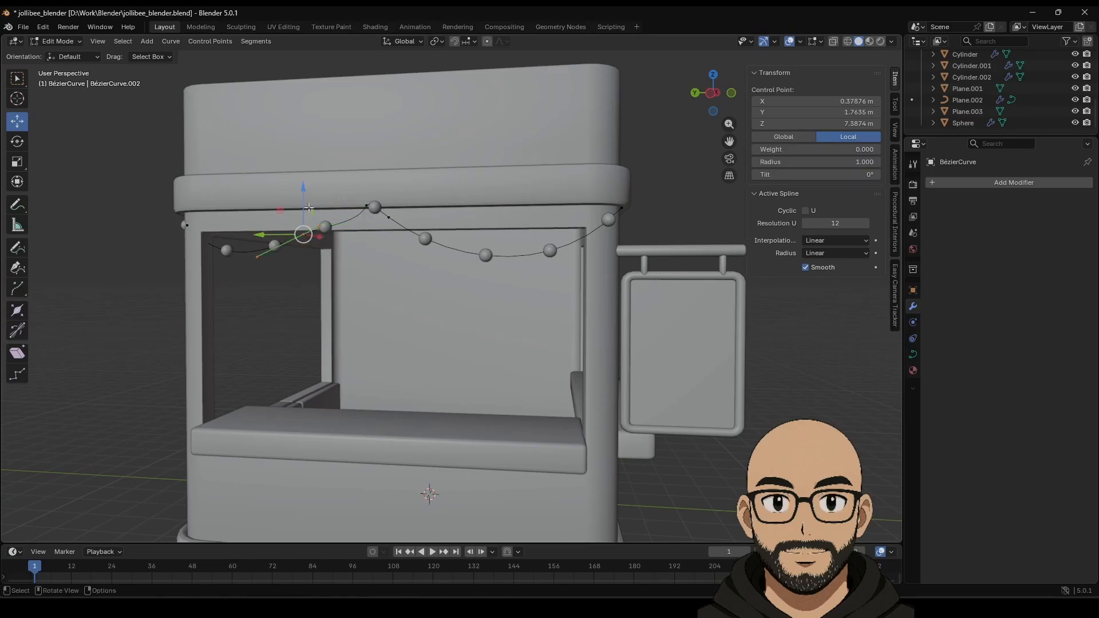
mouse_move(302, 199)
left_mouse_down()
mouse_move(308, 230)
mouse_move(309, 217)
left_mouse_up()
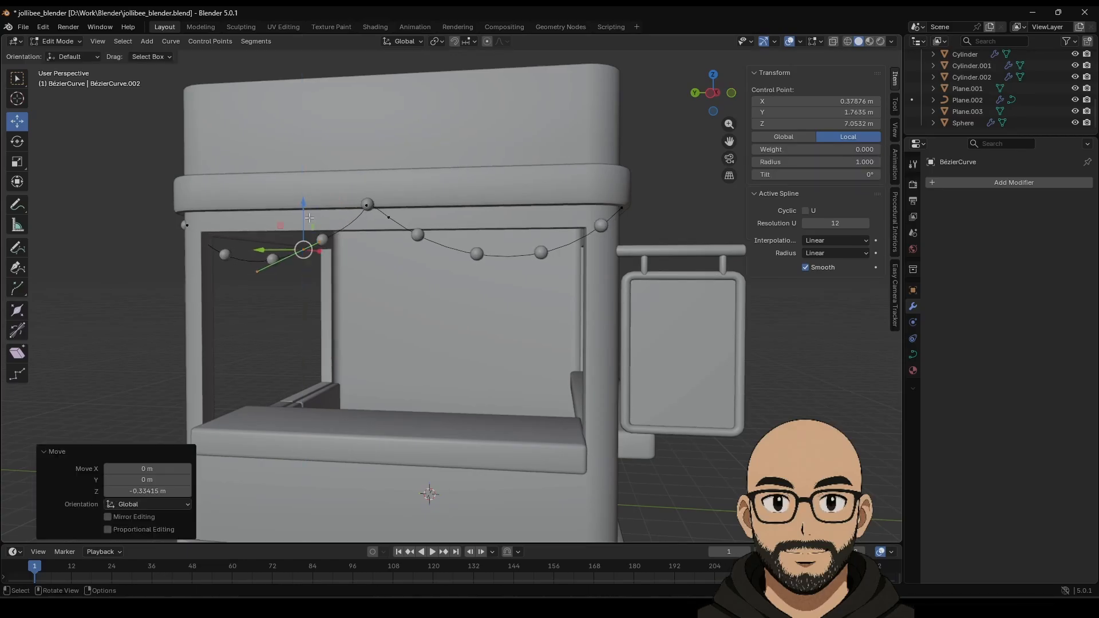
left_click(392, 219)
left_click_drag(388, 180, 394, 198)
Raise the light curve's end opposite the hanging sign about 0.25 m and its sign-side end about 0.11 m to the roof trim.
middle_click_drag(300, 280, 363, 288)
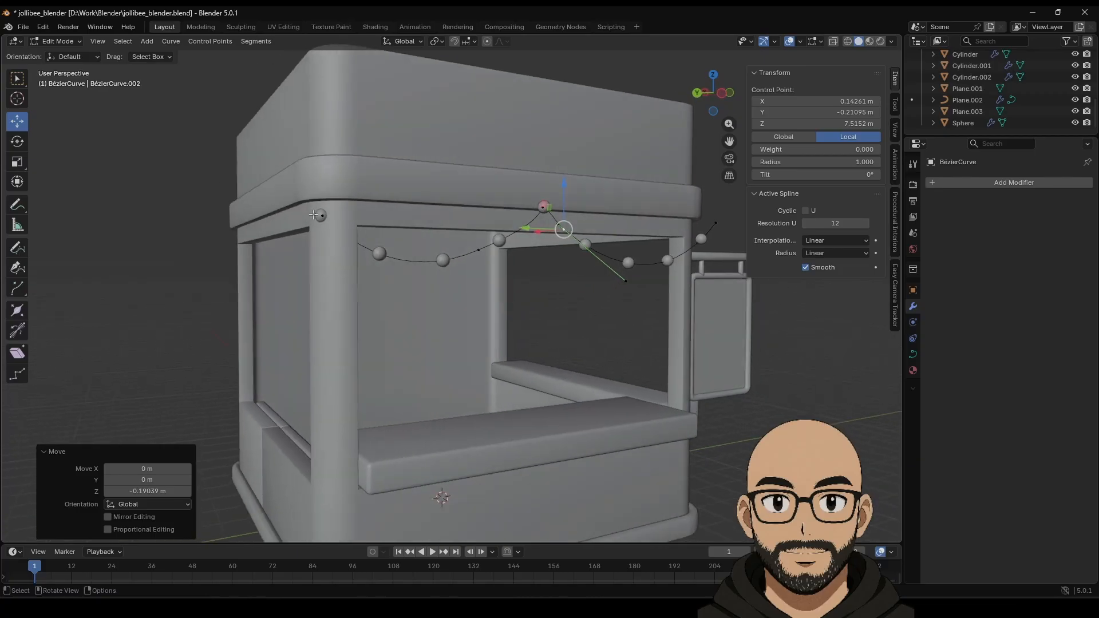
left_click(322, 222)
middle_click_drag(349, 242, 395, 257)
left_click_drag(403, 267, 452, 237)
middle_click_drag(452, 237, 545, 243)
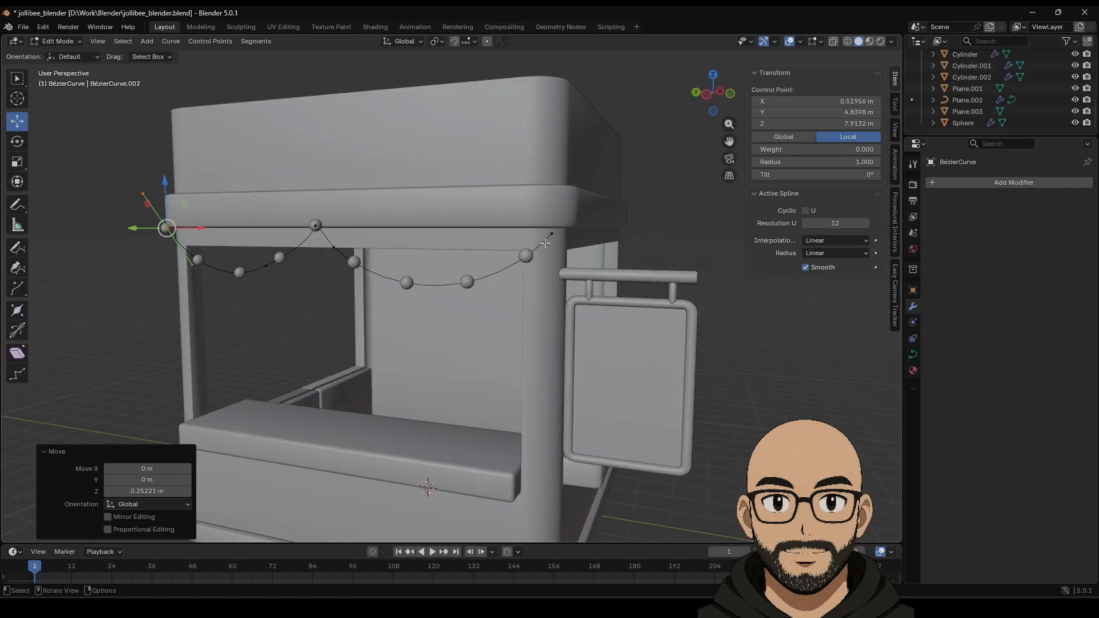
left_click(551, 234)
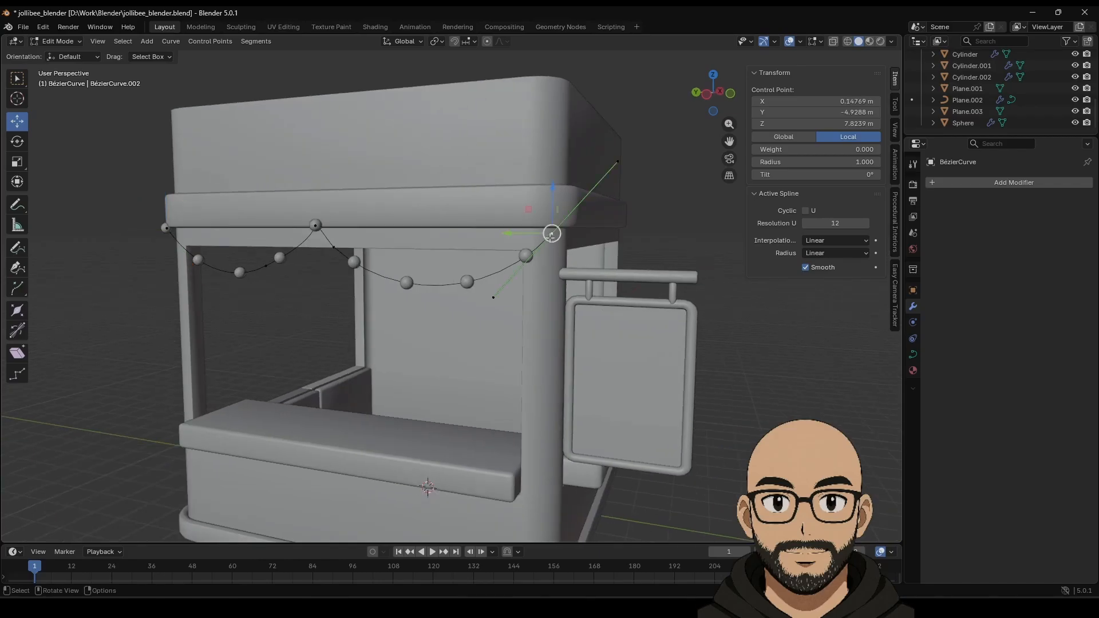
left_click_drag(551, 234, 553, 228)
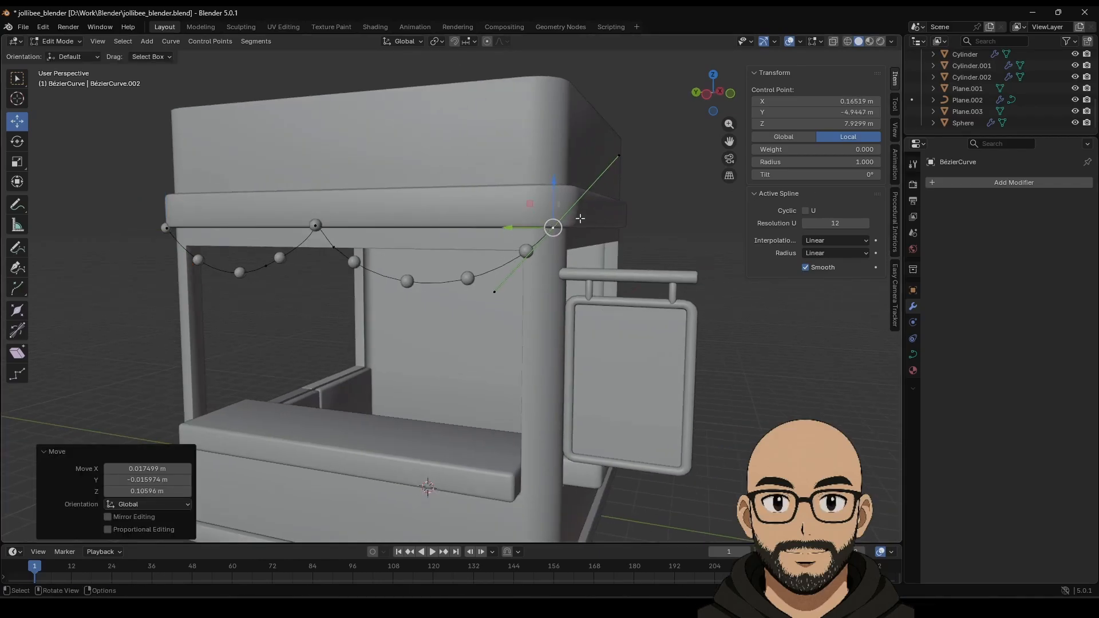
key("Tab")
Set the bulb sphere's Array distance along the curve to 4.75 m.
left_click(470, 278)
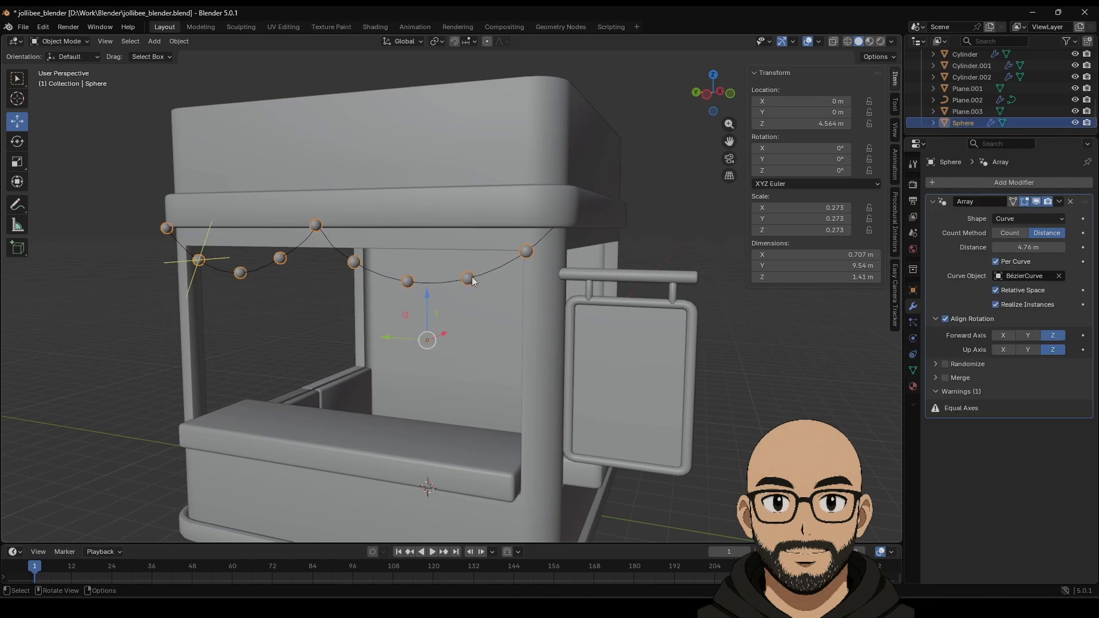
mouse_move(1028, 248)
left_mouse_down()
mouse_move(1013, 247)
mouse_move(1030, 248)
left_mouse_up()
scroll(398, 278, "up", 1)
middle_click_drag(395, 278, 437, 278)
scroll(460, 310, "down", 4)
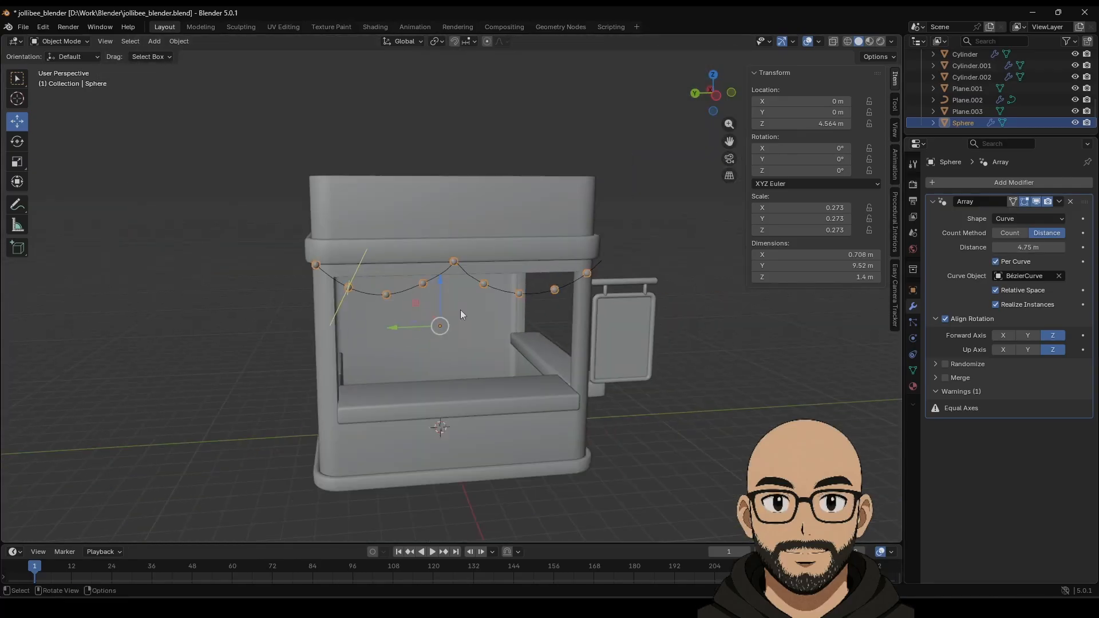
left_click(681, 307)
middle_click_drag(680, 311, 522, 268)
Try a Curve to Tube modifier with a 0.07 m scale on the original light curve and undo it.
left_click(531, 281)
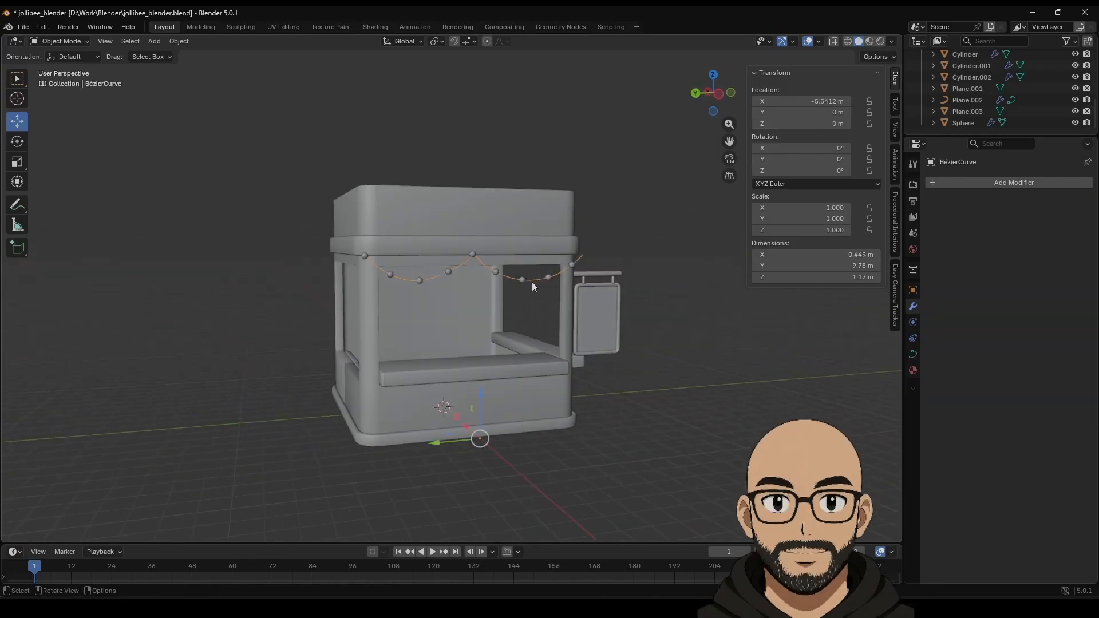
left_click(976, 183)
mouse_move(948, 184)
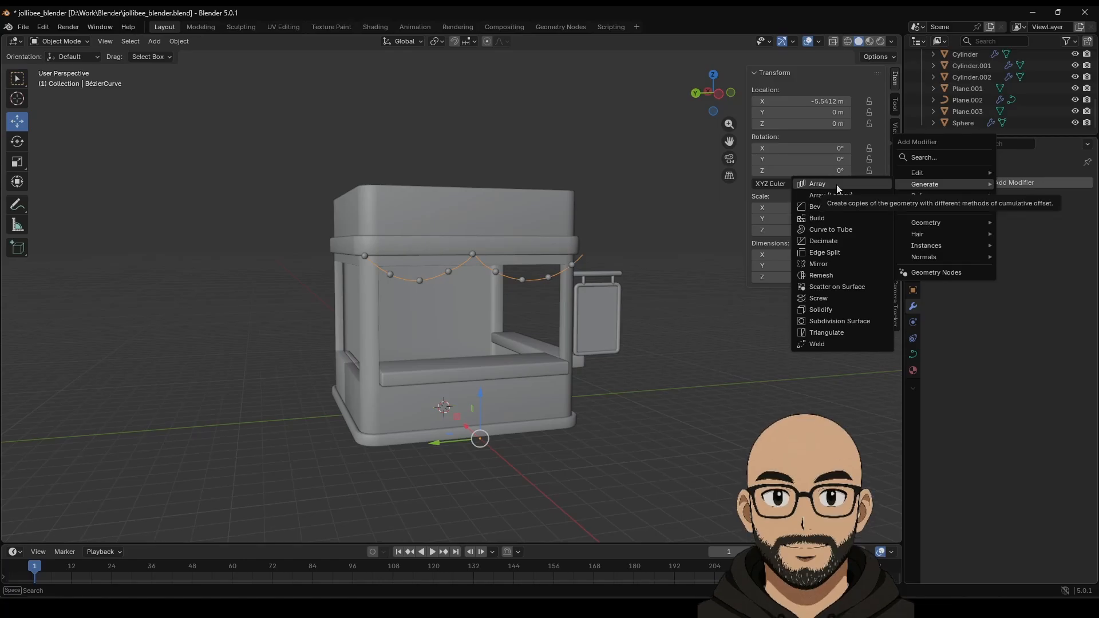
left_click(833, 228)
left_click_drag(1024, 221, 1013, 221)
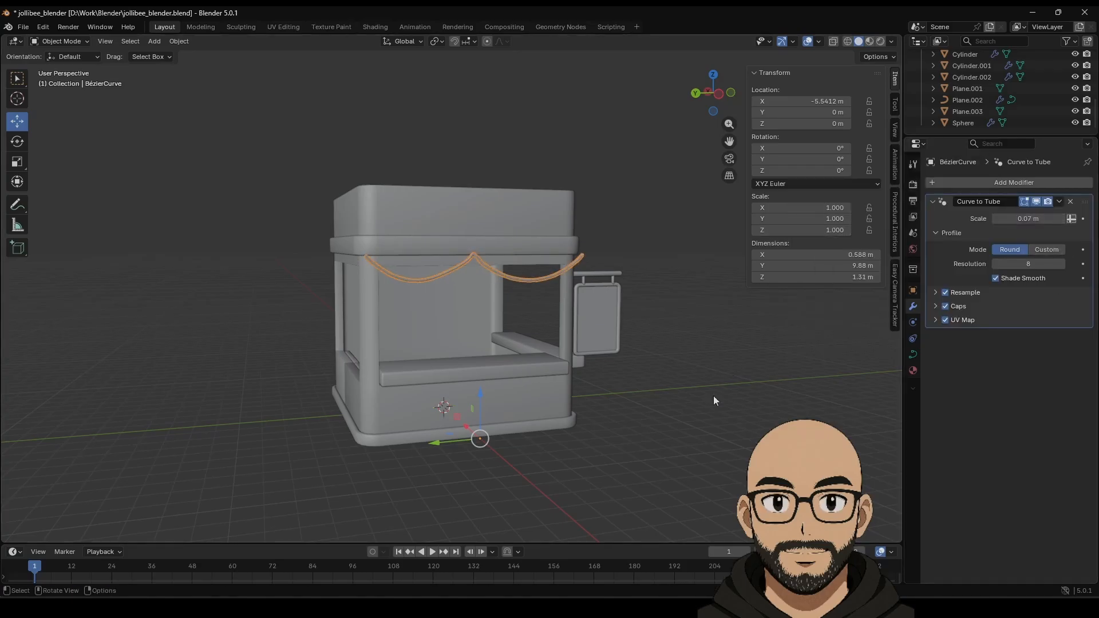
key("ctrl+z")
key("ctrl+z")
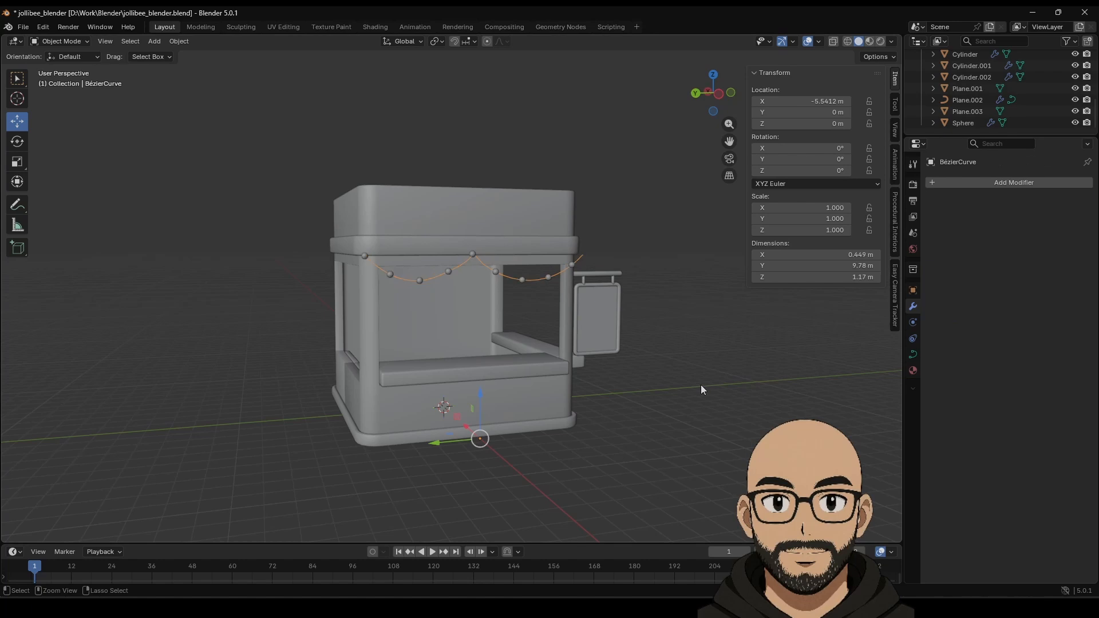
Duplicate the string-light curve in place and raise the copy about 0.12 m along Z.
scroll(631, 362, "up", 4)
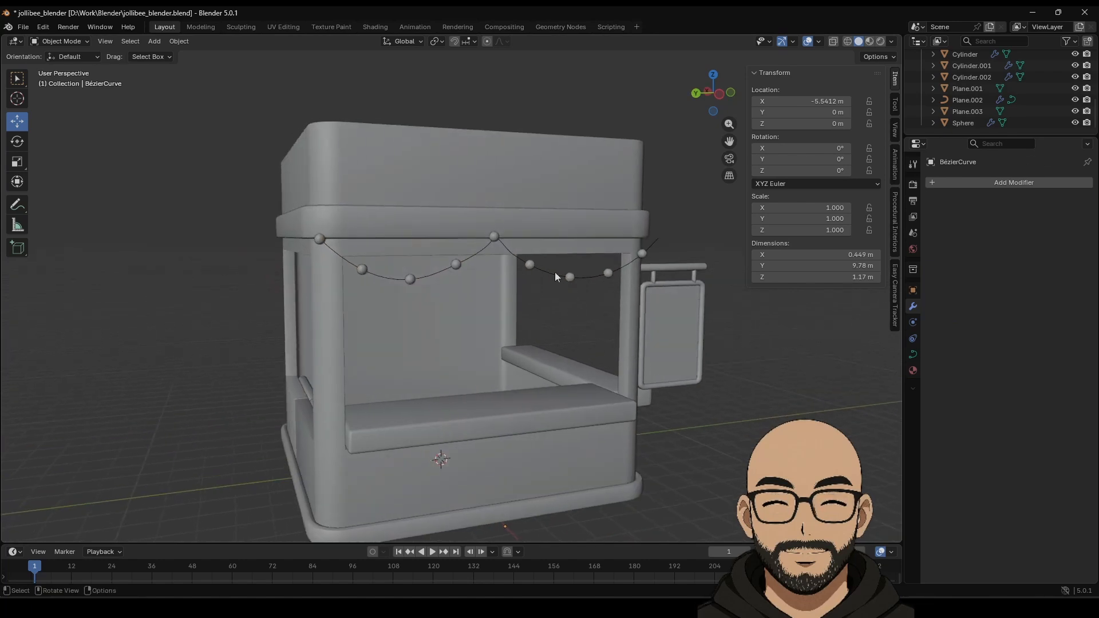
left_click(558, 277)
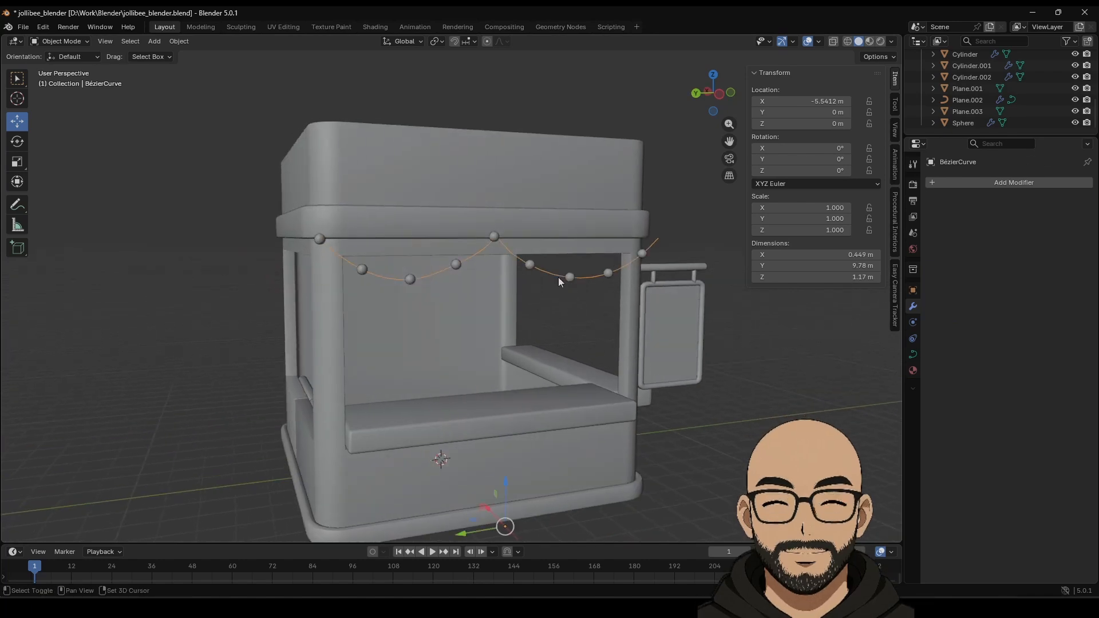
key("shift+d")
key("Escape")
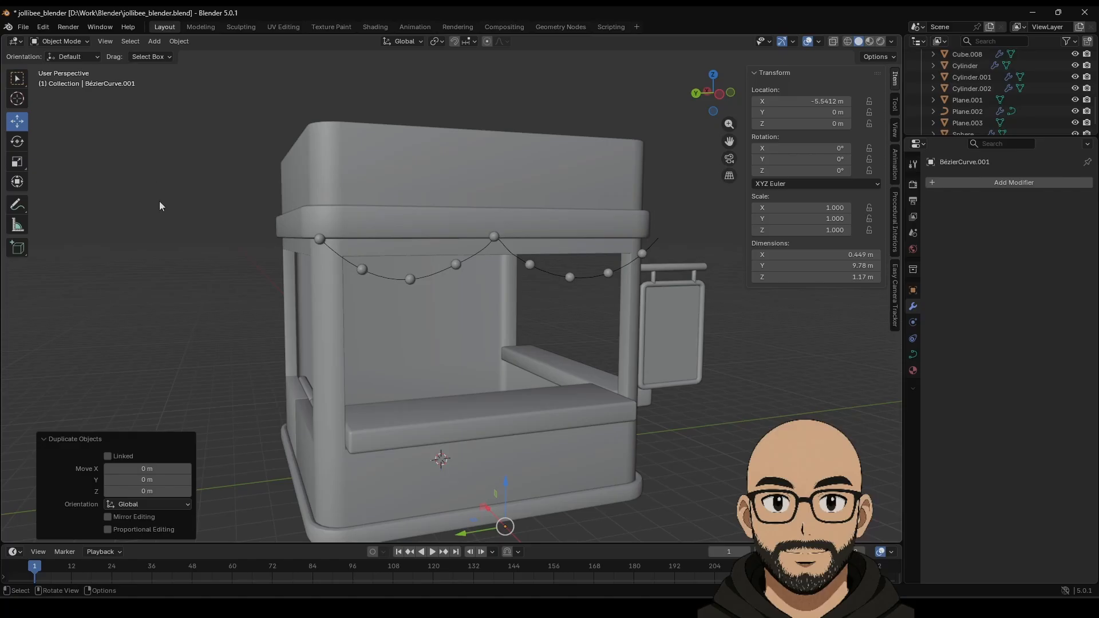
mouse_move(506, 483)
left_mouse_down()
mouse_move(508, 467)
mouse_move(508, 478)
left_mouse_up()
Add a Curve to Tube modifier to the duplicated curve and set its scale to 0.026 m.
left_click(987, 183)
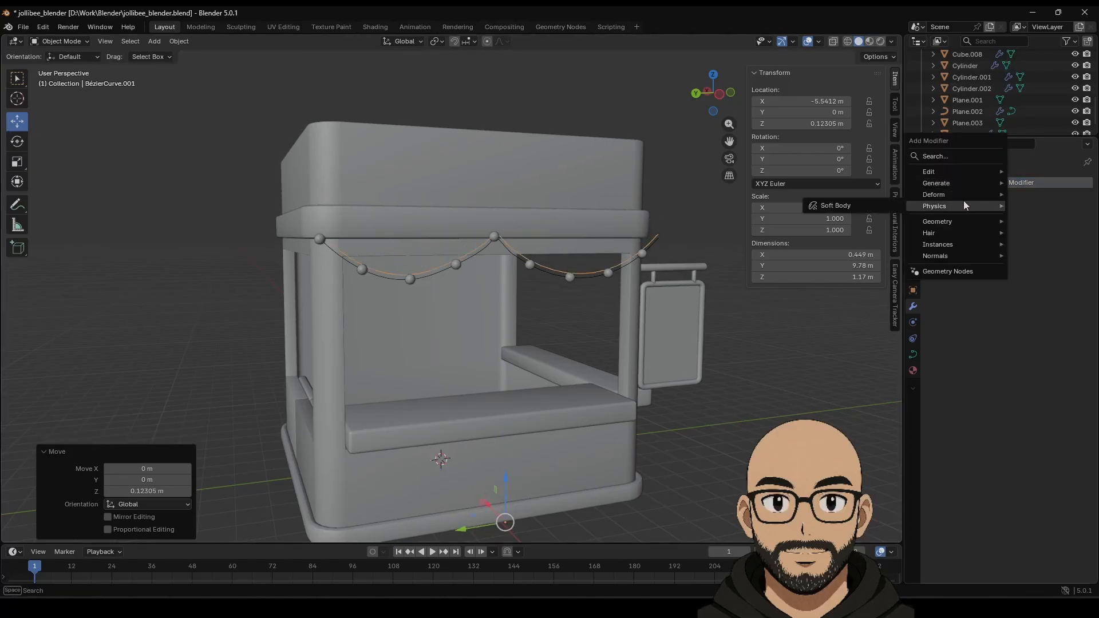
left_click(850, 228)
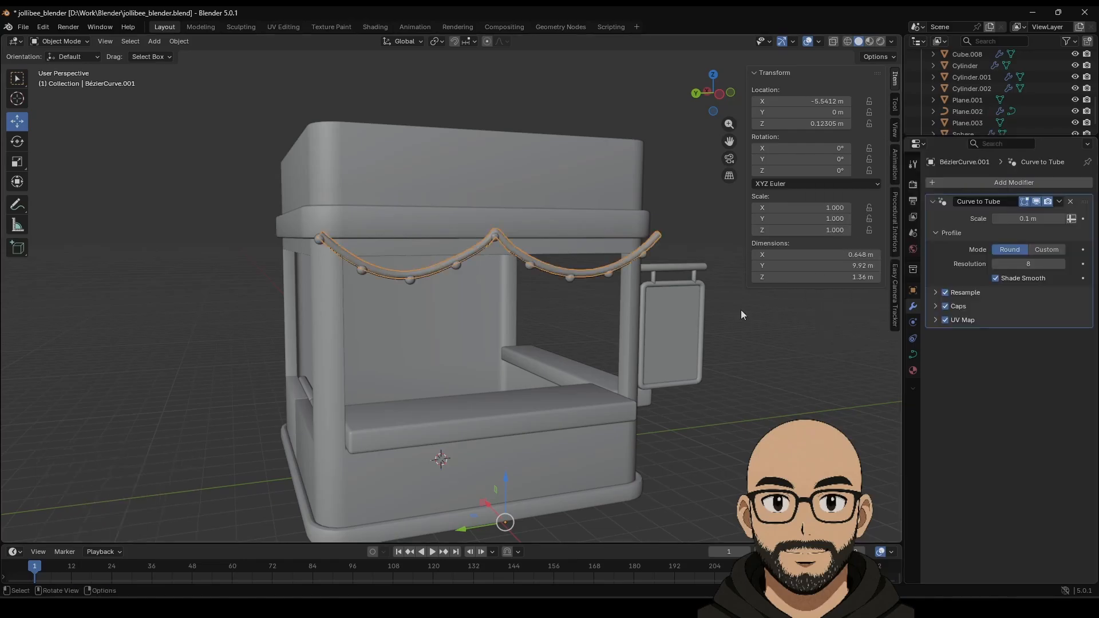
left_click_drag(1037, 219, 1025, 218)
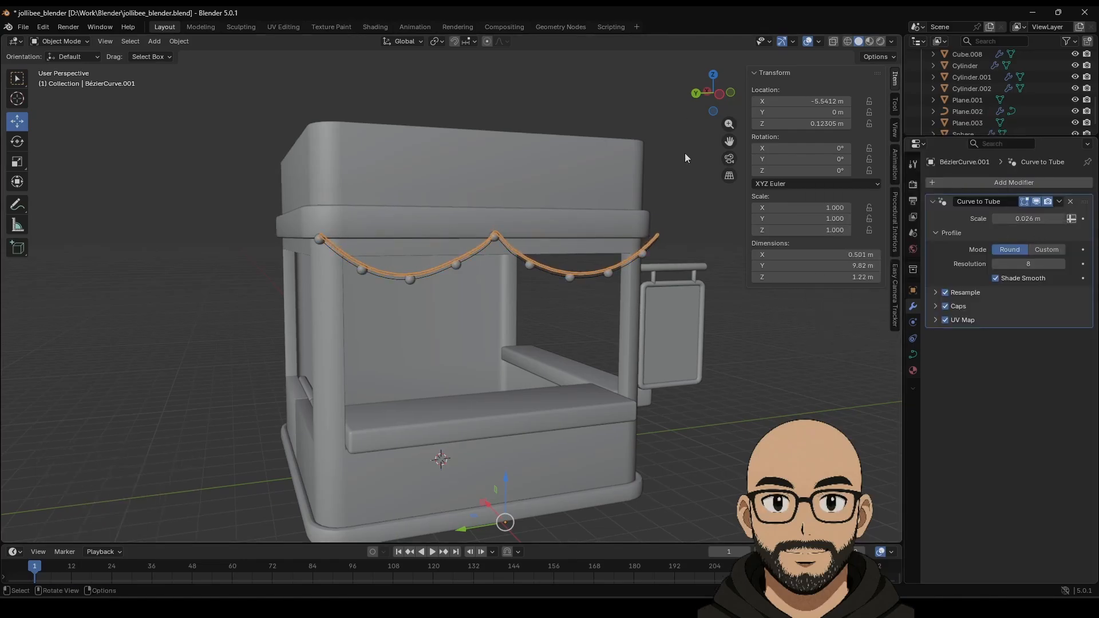
left_click(691, 239)
middle_click_drag(691, 239, 610, 265)
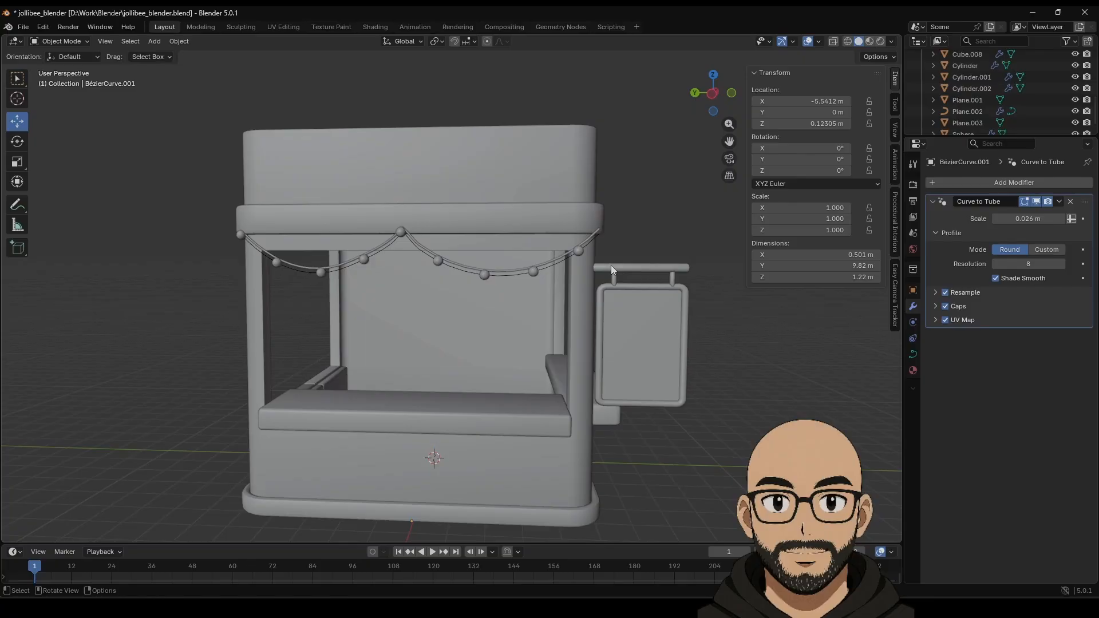
Nudge both end control points of the tube curve to fit under the roof trim at the front corners.
left_click(594, 232)
key("Tab")
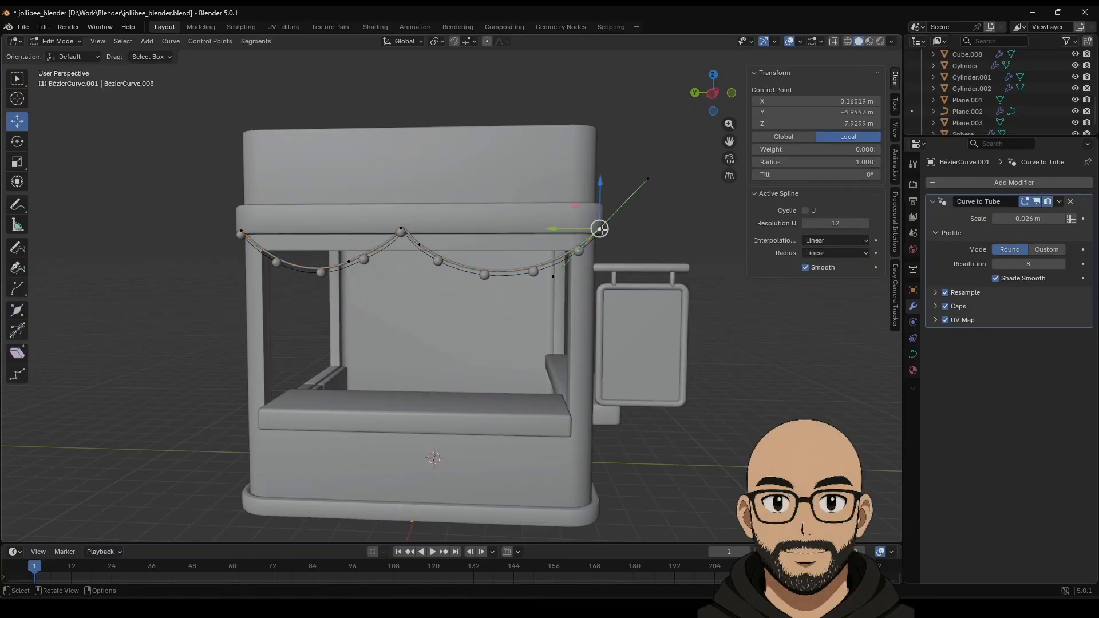
left_click_drag(599, 228, 596, 232)
left_click(679, 230)
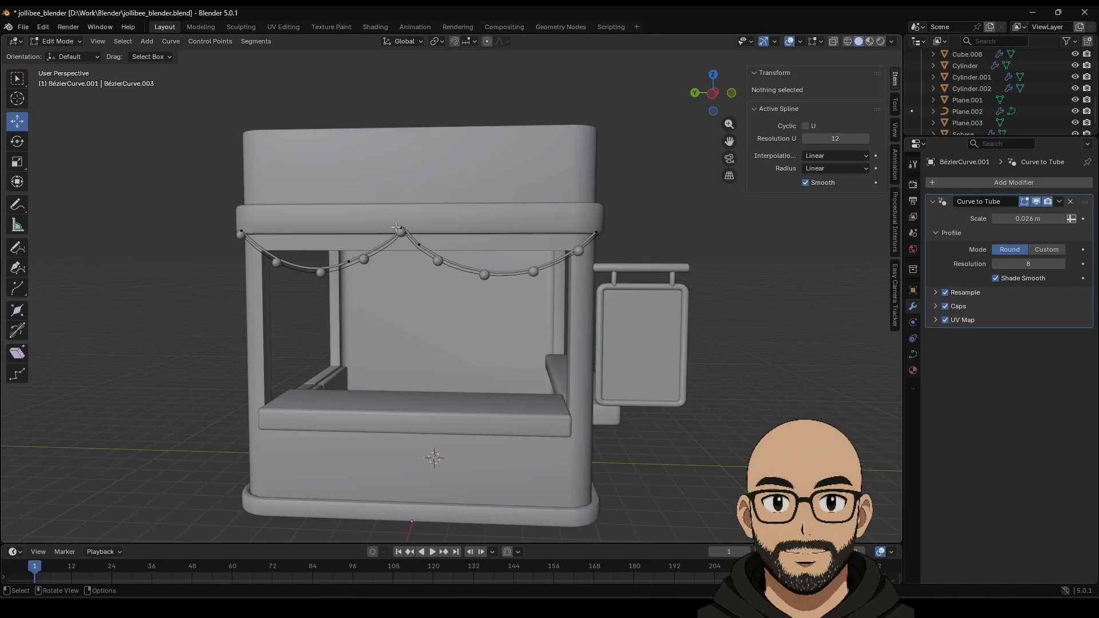
left_click(239, 230)
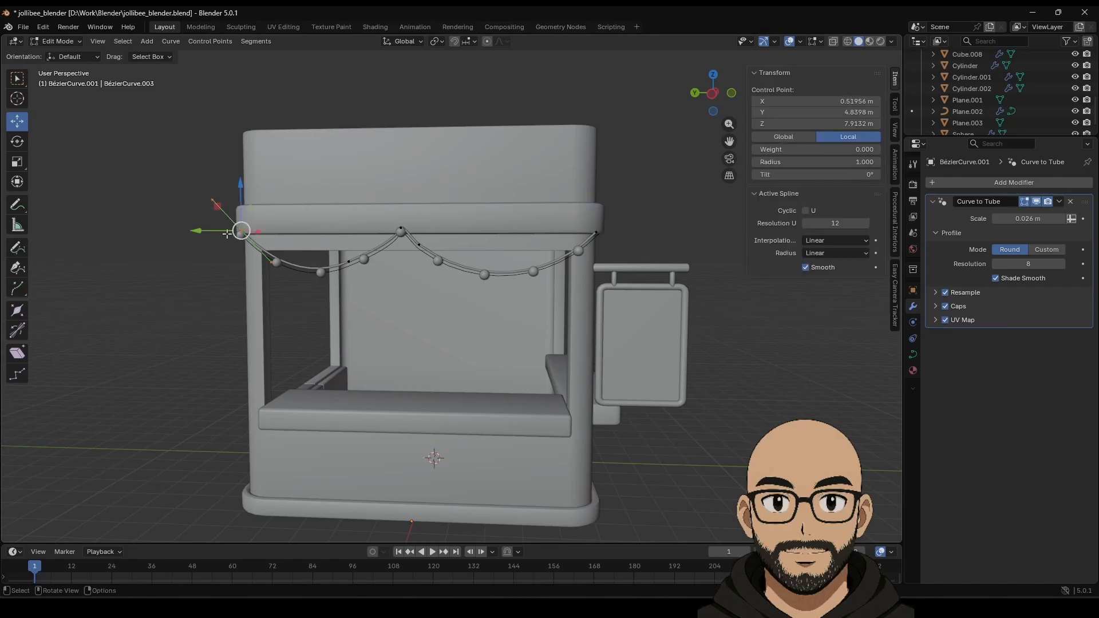
middle_click_drag(247, 250, 252, 263)
left_click_drag(204, 259, 200, 259)
Shift the tube curve's middle peak point about 0.03 m along Y to line up with the centre bulb.
left_click_drag(382, 243, 419, 275)
key("g")
key("y")
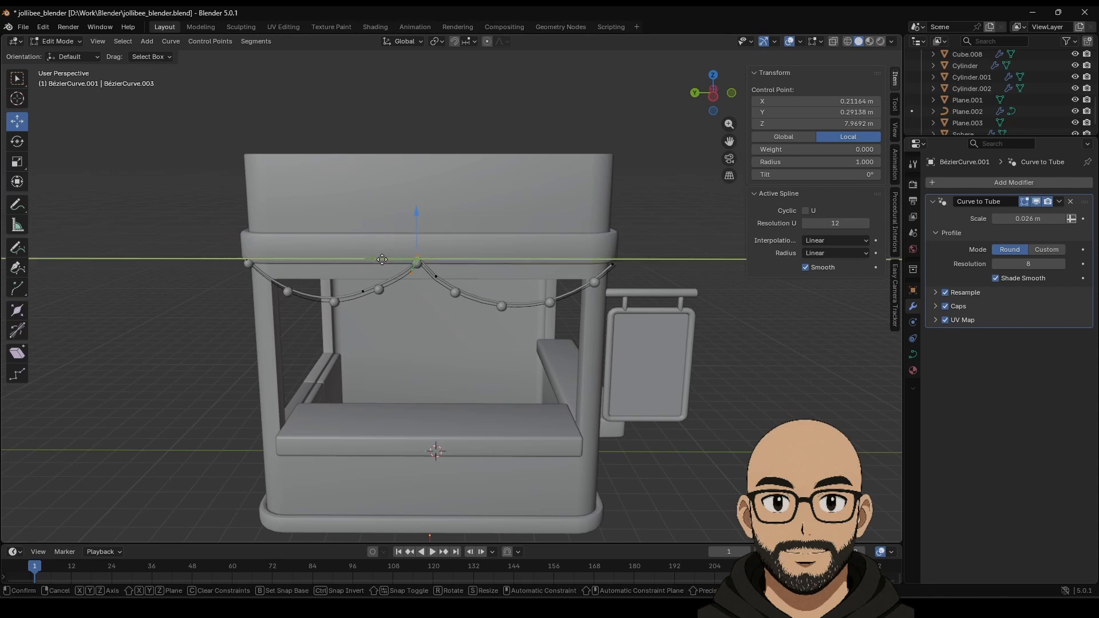
left_click(412, 274)
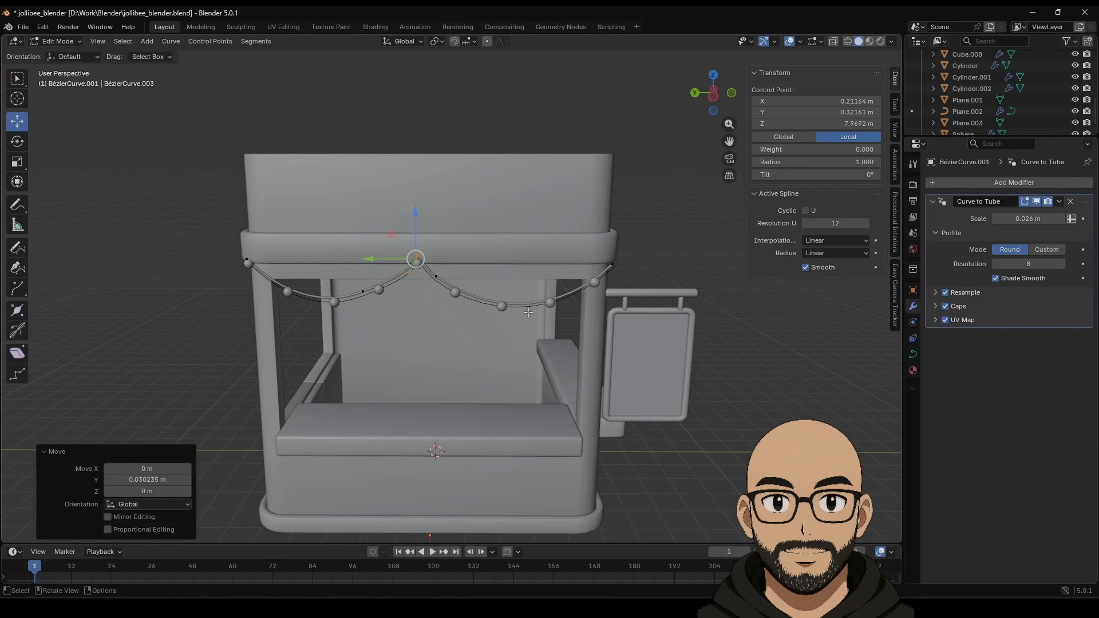
key("Tab")
Move the tube curve's sign-side end point about 0.28 m along X toward the corner pillar.
middle_click_drag(661, 248, 366, 286)
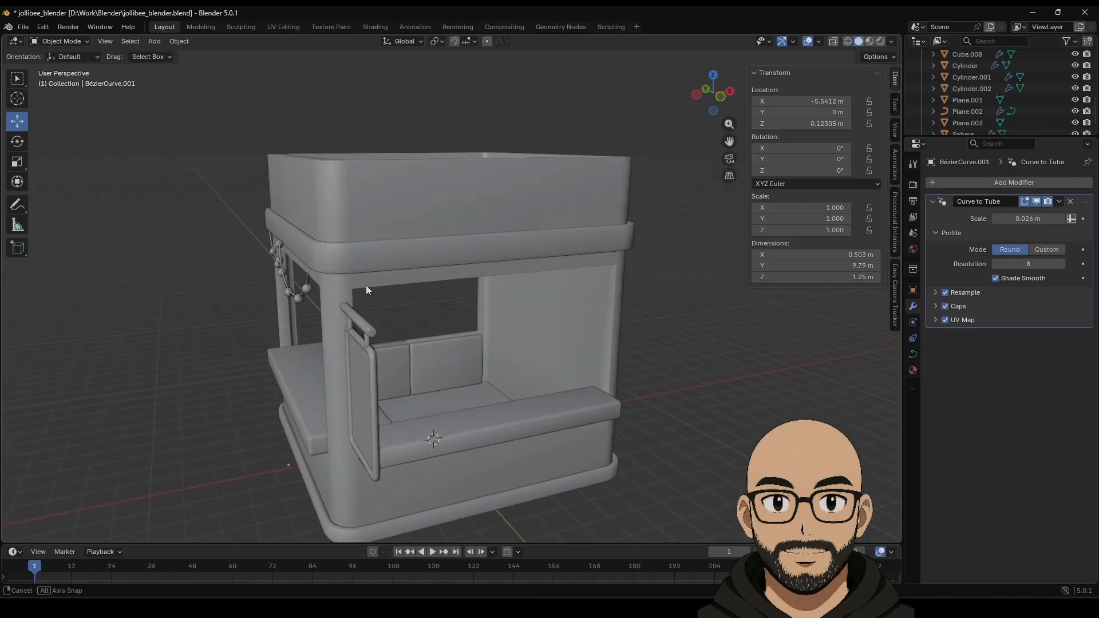
left_click(309, 283)
key("Tab")
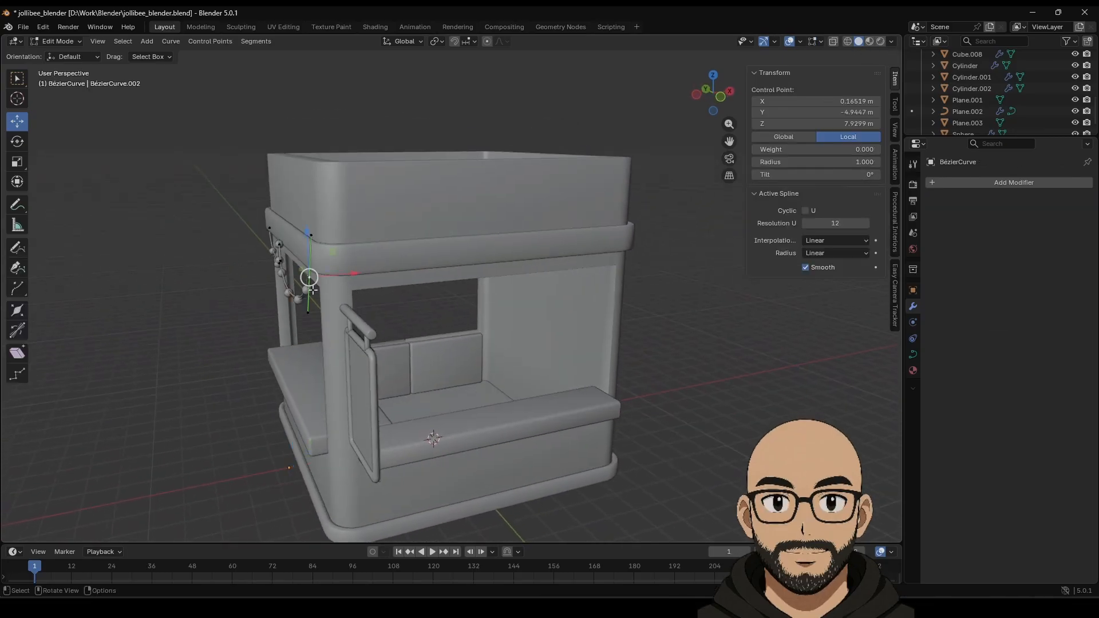
scroll(312, 291, "up", 5)
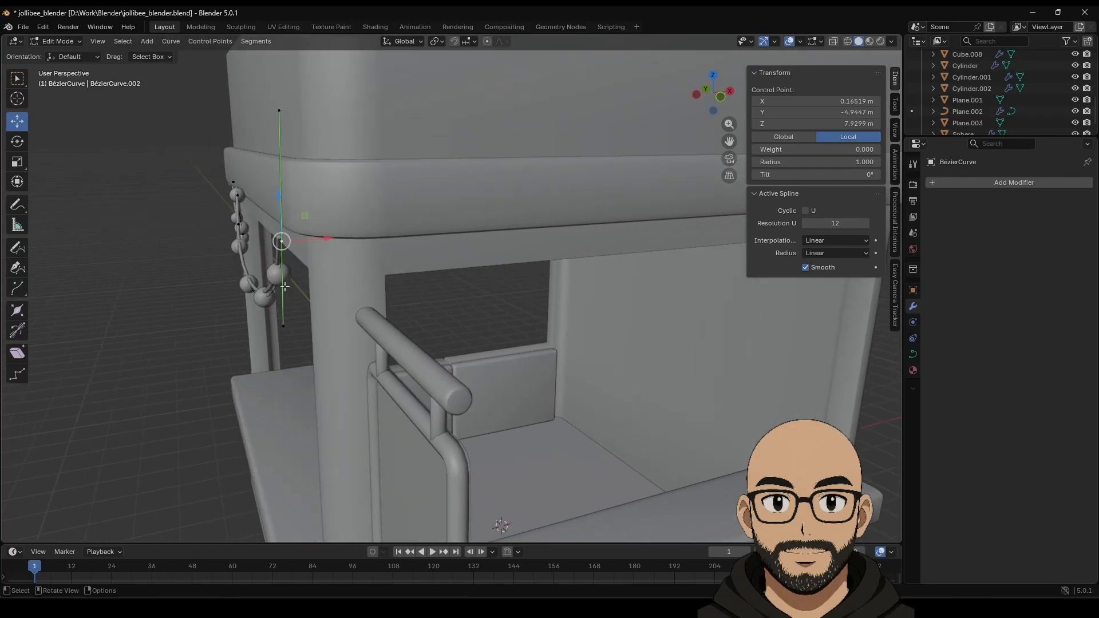
middle_click_drag(284, 287, 318, 265)
left_click(331, 252, "shift")
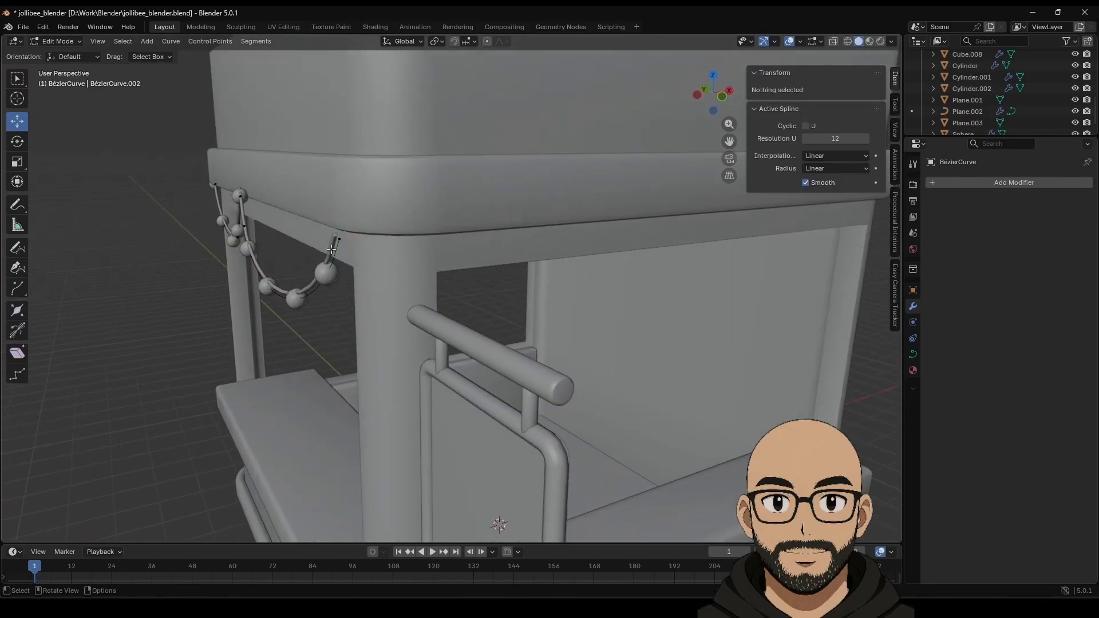
left_click(331, 250)
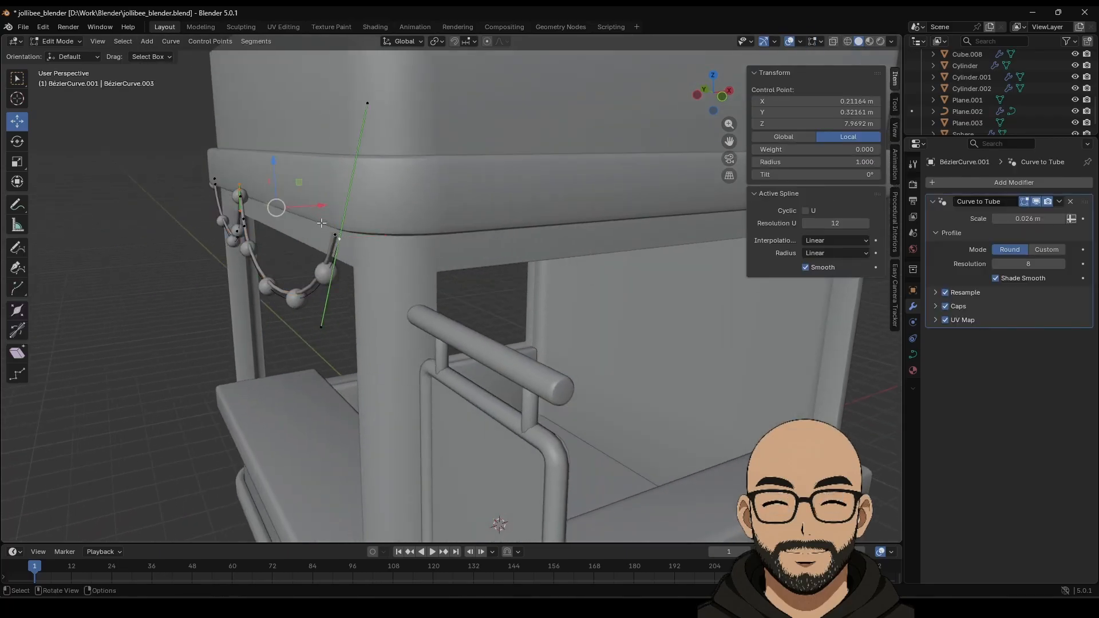
left_click(340, 241)
left_click_drag(374, 234, 406, 242)
middle_click_drag(407, 243, 324, 264)
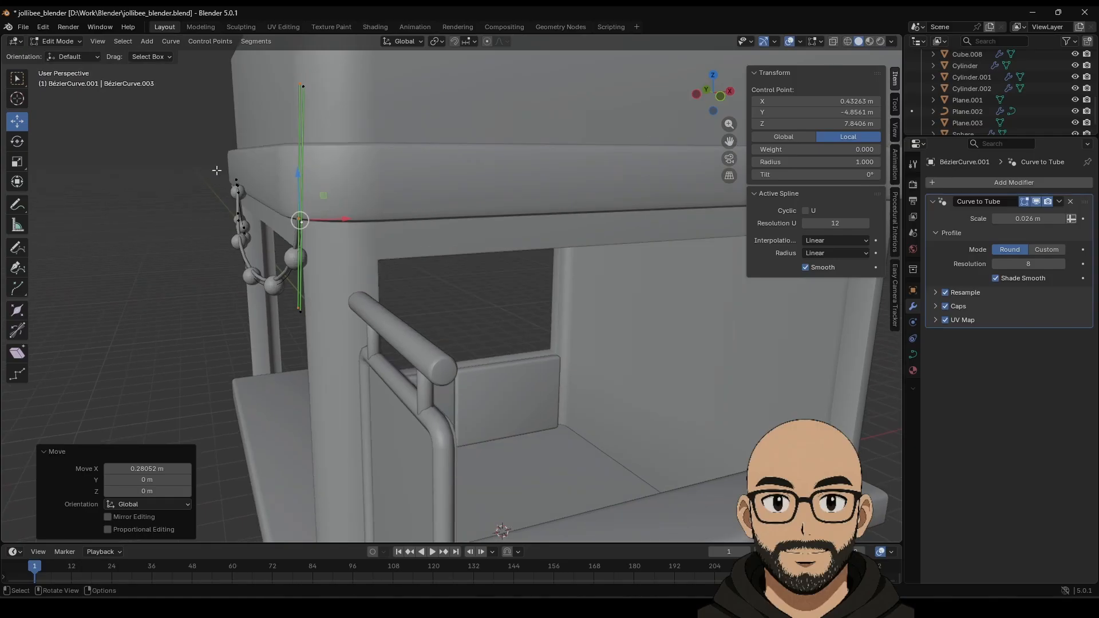
Rotate the tube curve's sign-side end control point so the wire lines up with the bulbs.
left_click(17, 143)
left_click_drag(261, 203, 297, 229)
key("Tab")
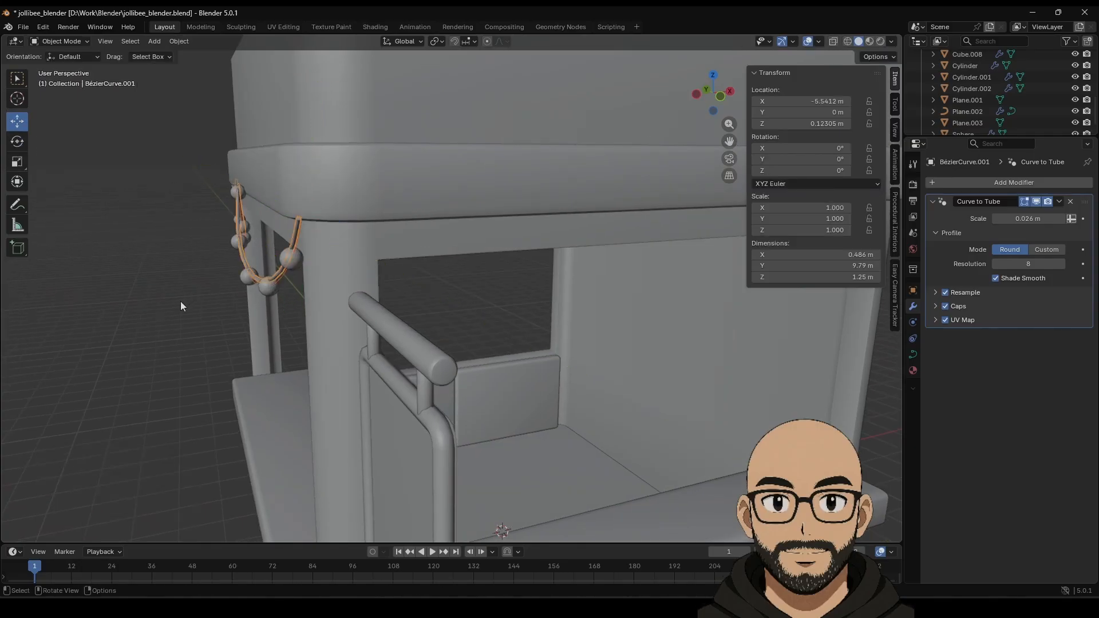
left_click(181, 301)
middle_click_drag(132, 300, 293, 284)
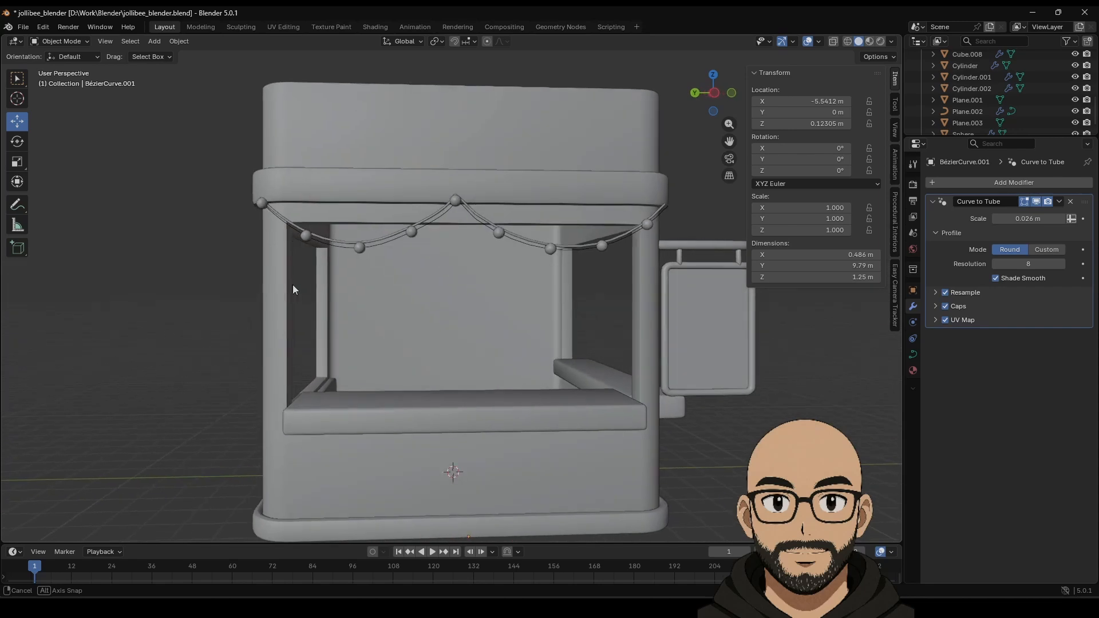
key("Tab")
left_click_drag(389, 178, 510, 279)
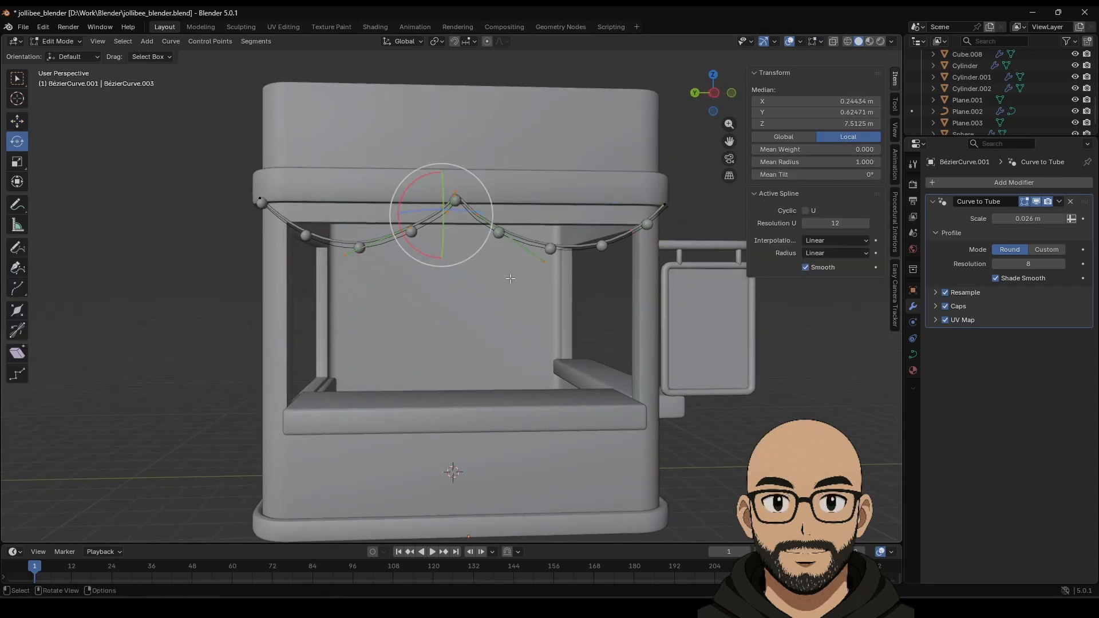
left_click(21, 123)
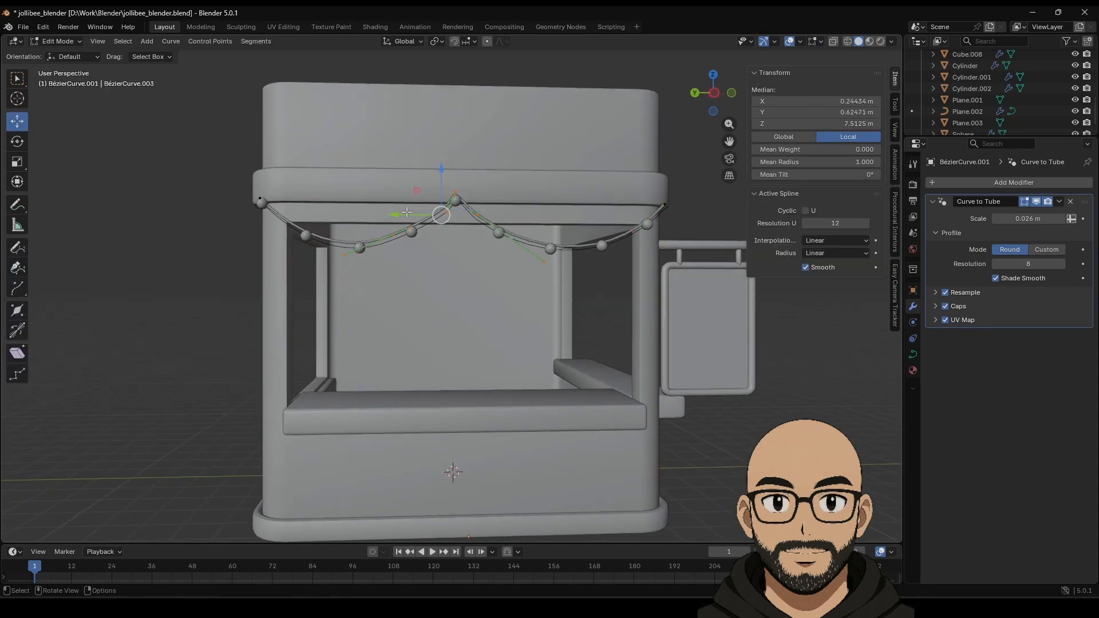
left_click_drag(403, 214, 386, 214)
key("ctrl+z")
key("Tab")
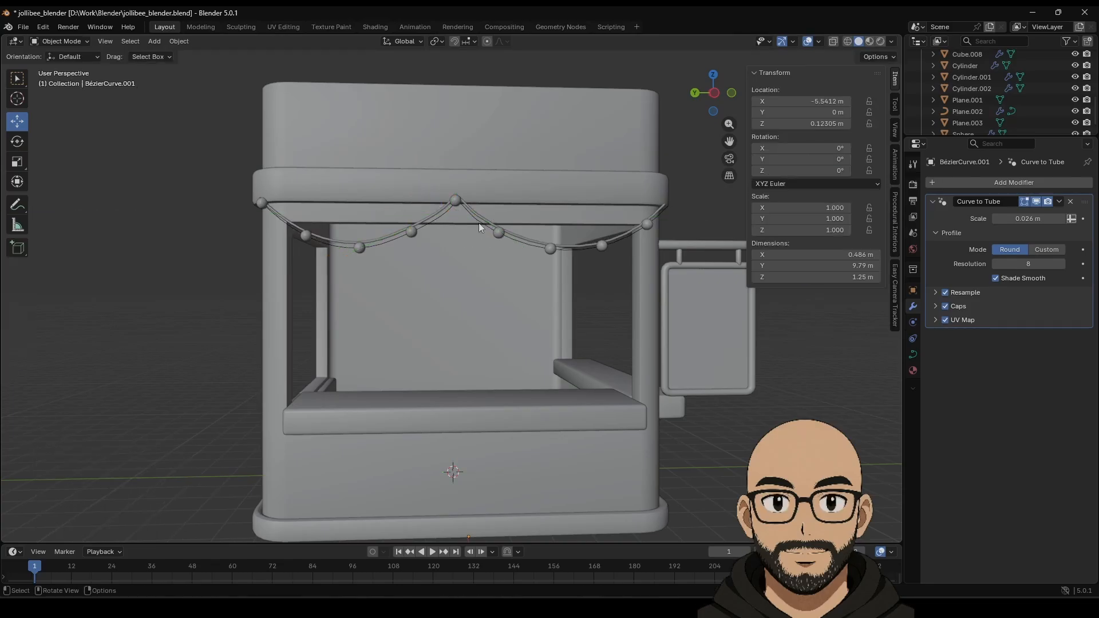
Shift the middle peak points of both the bulb guide curve and the tube curve along Y toward the sign side.
left_click(476, 221)
left_click(485, 216, "shift")
key("Tab")
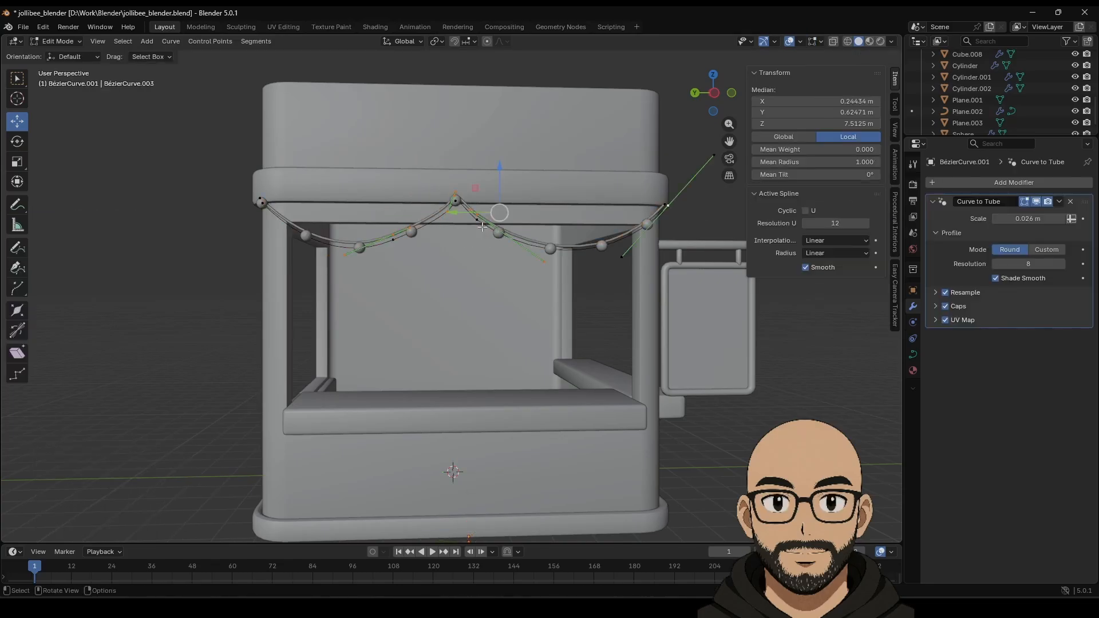
left_click_drag(392, 167, 511, 263)
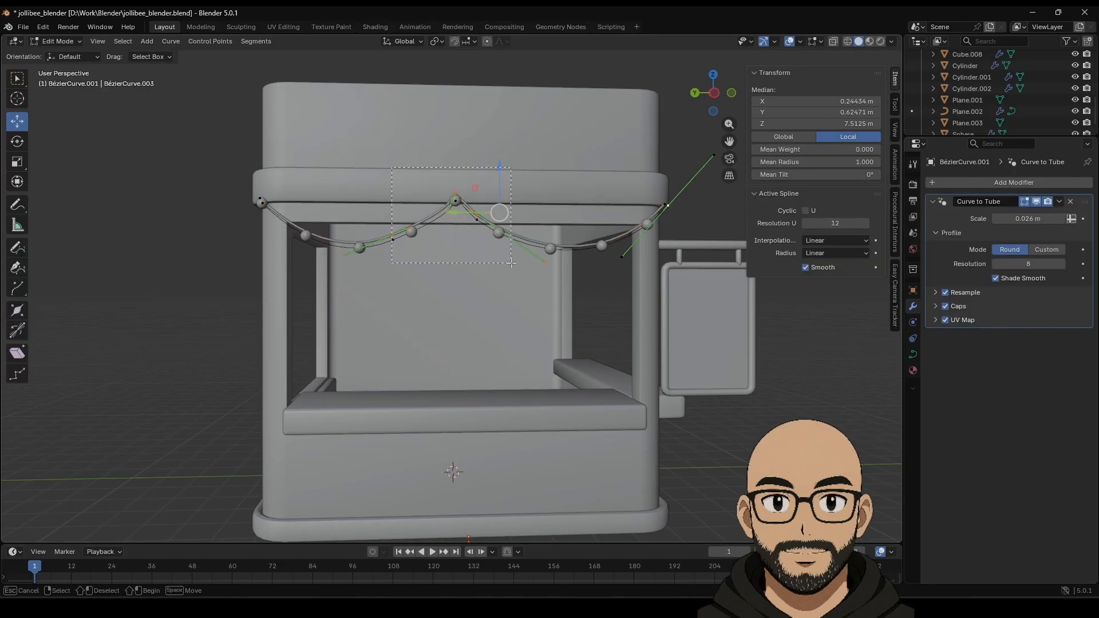
left_click(416, 176)
left_click_drag(424, 211, 463, 209)
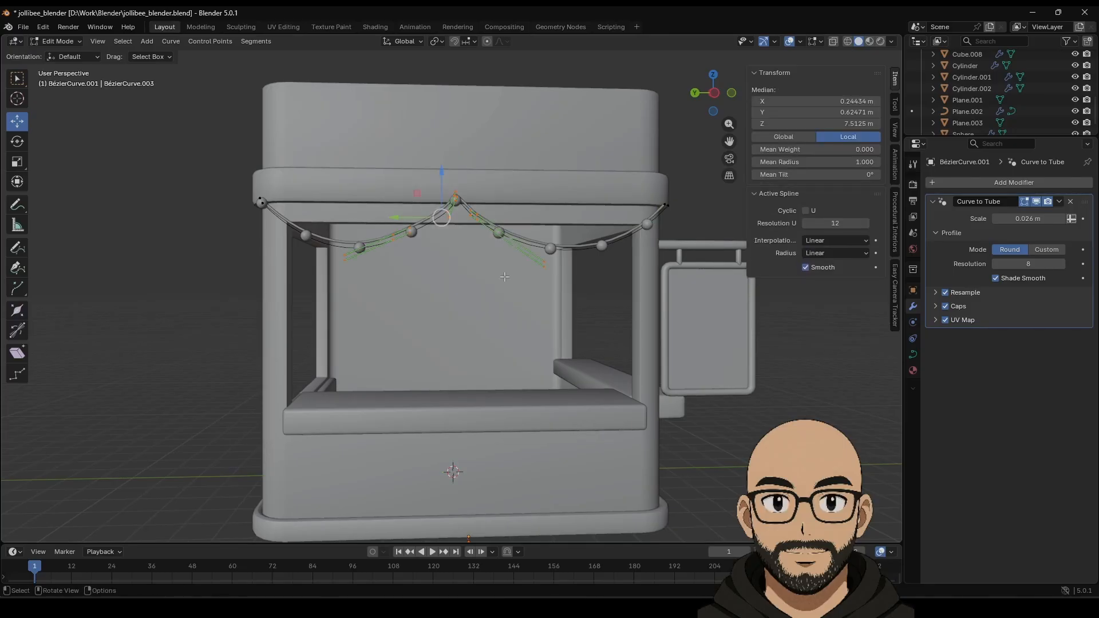
mouse_move(384, 217)
left_mouse_down()
mouse_move(401, 218)
mouse_move(381, 218)
left_mouse_up()
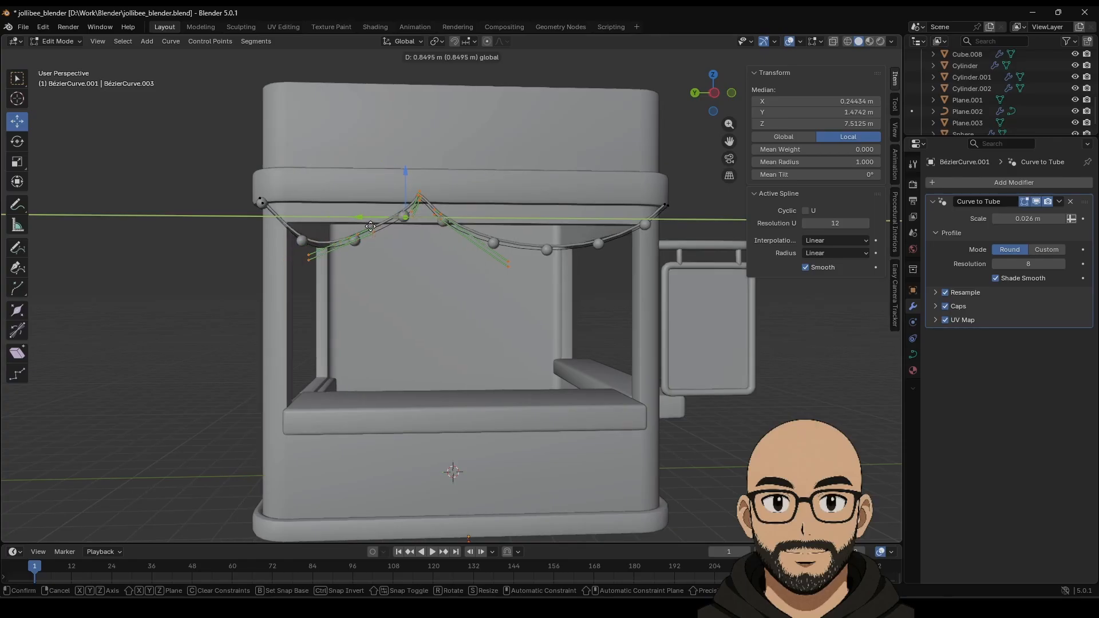
left_click_drag(395, 224, 464, 250)
key("Tab")
left_click(791, 403)
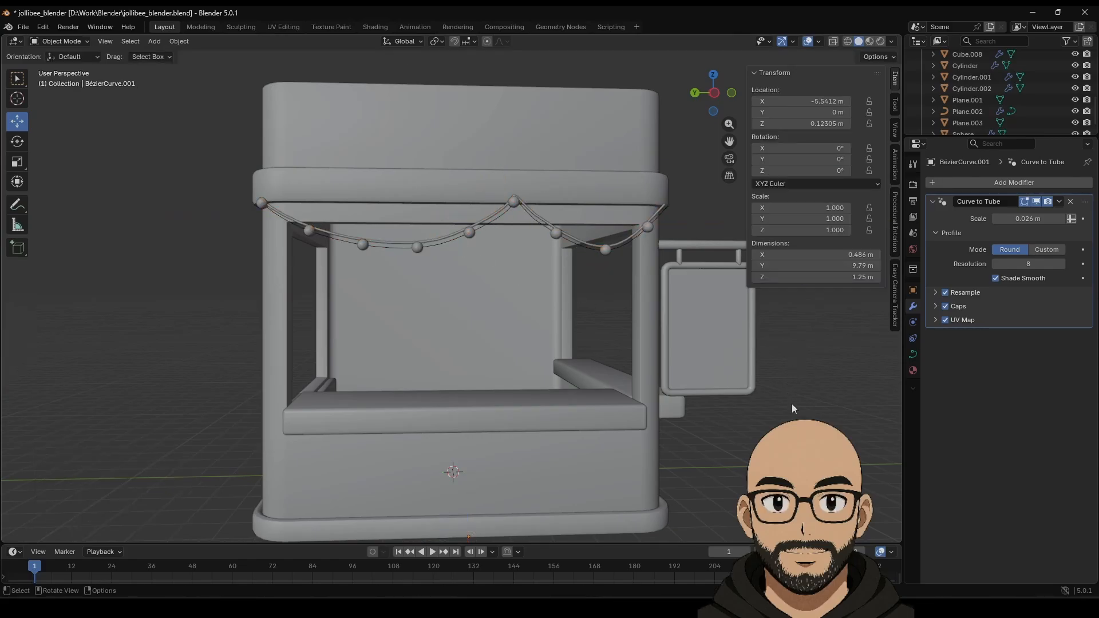
Duplicate the front string lights in place, including the bulbs, their guide curve and the tube curve.
scroll(545, 294, "down", 2)
middle_click_drag(544, 293, 484, 304)
left_click(491, 312)
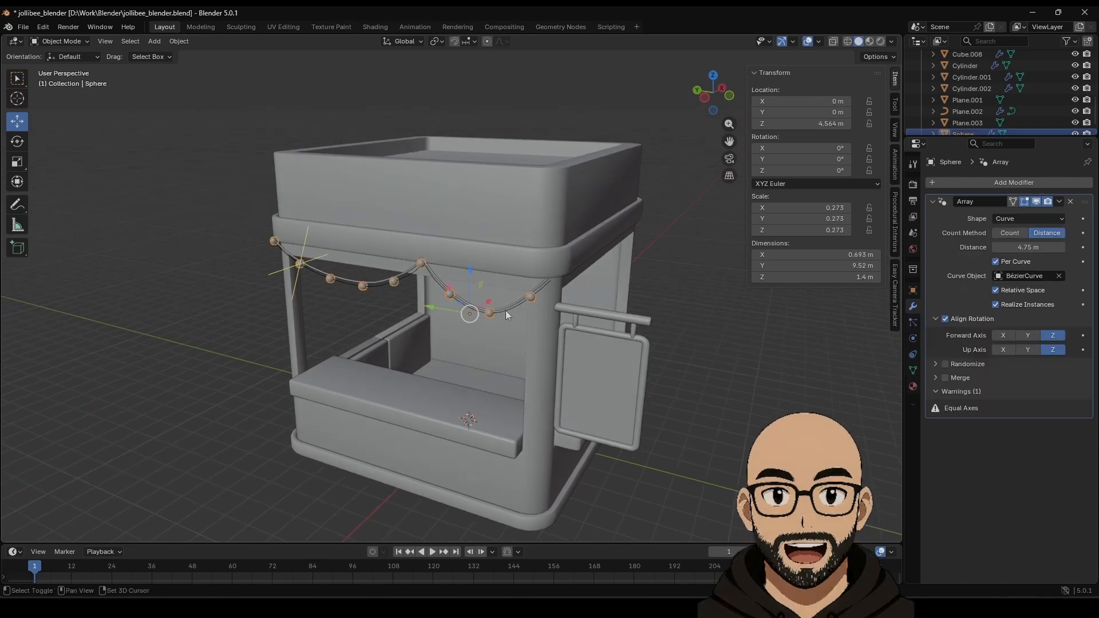
left_click(506, 309, "shift")
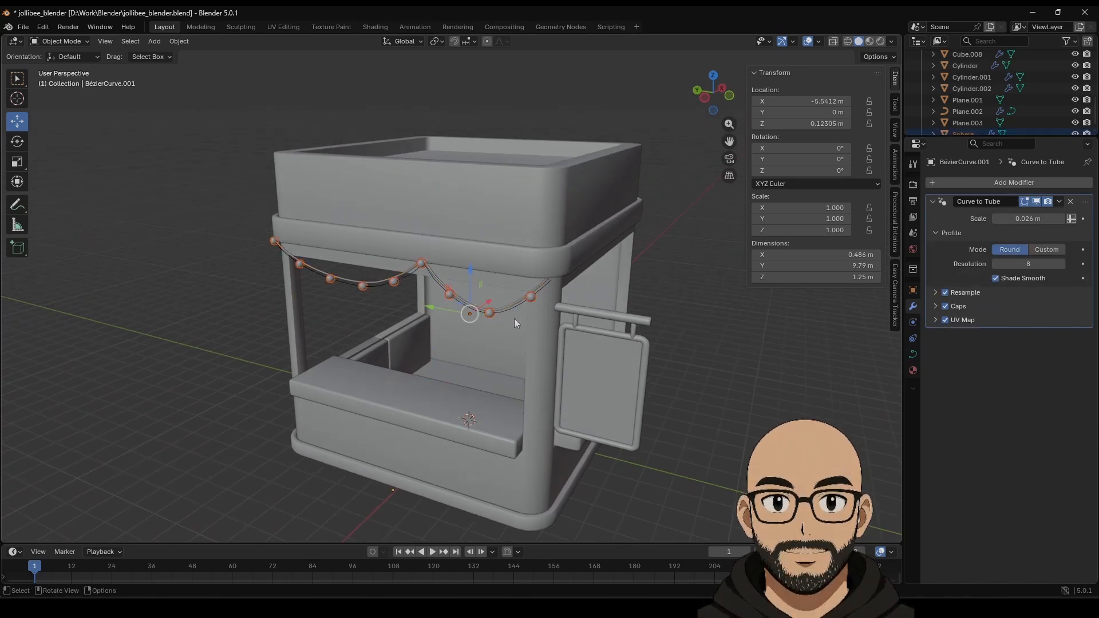
middle_click_drag(513, 319, 337, 299)
left_click_drag(347, 276, 332, 263)
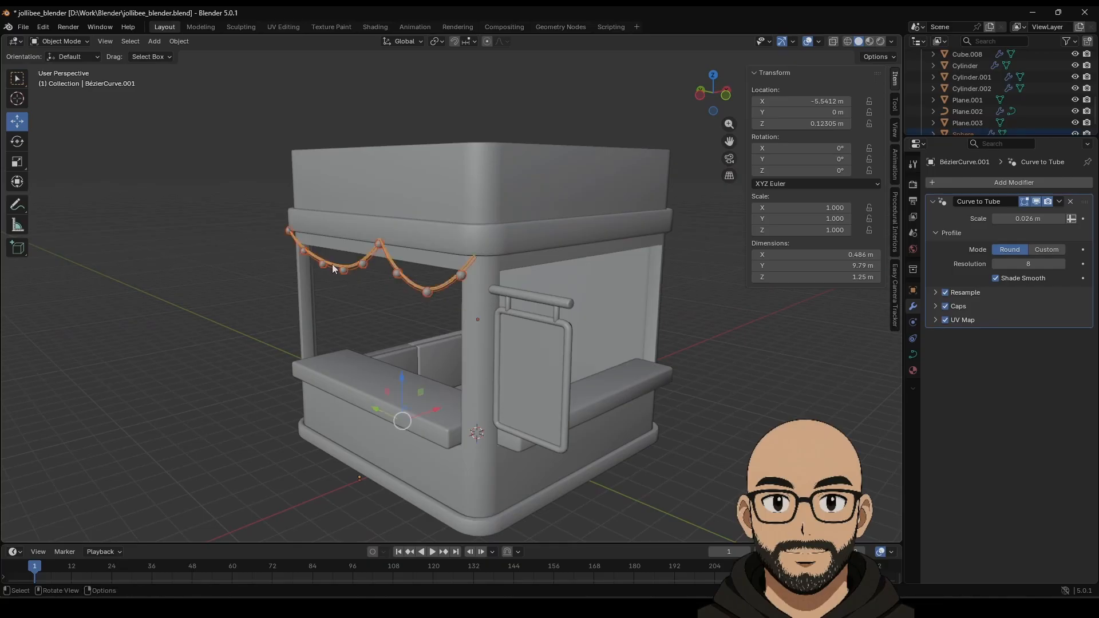
middle_click_drag(390, 293, 384, 297)
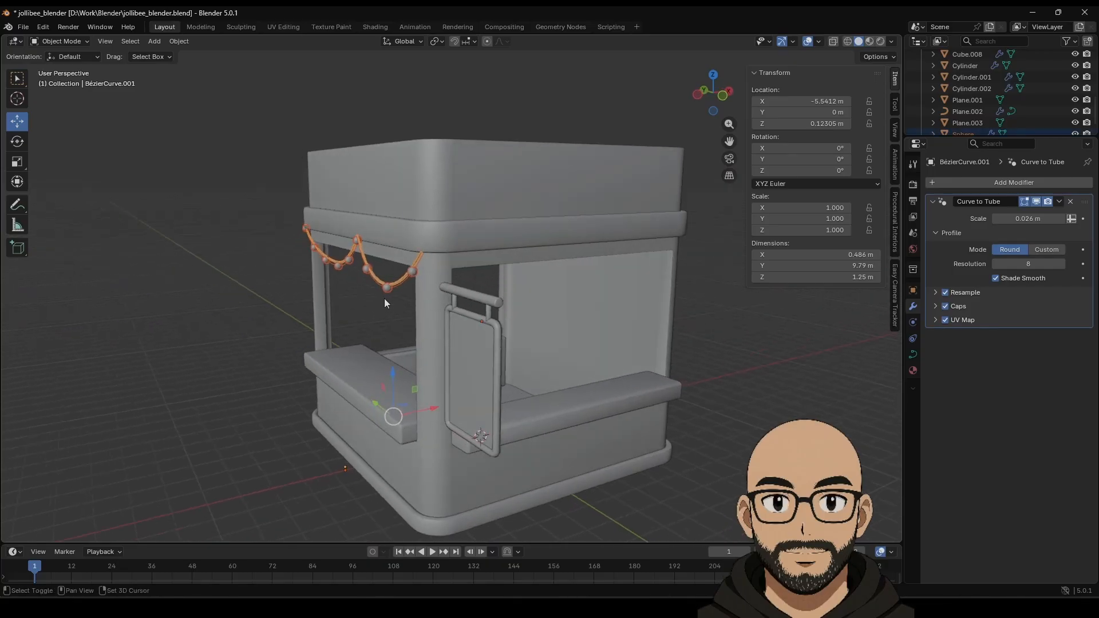
key("shift+d")
key("Escape")
Rotate the copied string lights 90° about Z and move them to the sign-side roof edge, with the tube at about X -0.44 m, Y -5.70 m.
left_click_drag(427, 404, 511, 409)
left_click(22, 143)
middle_click_drag(493, 365, 546, 314)
left_click_drag(423, 392, 439, 391)
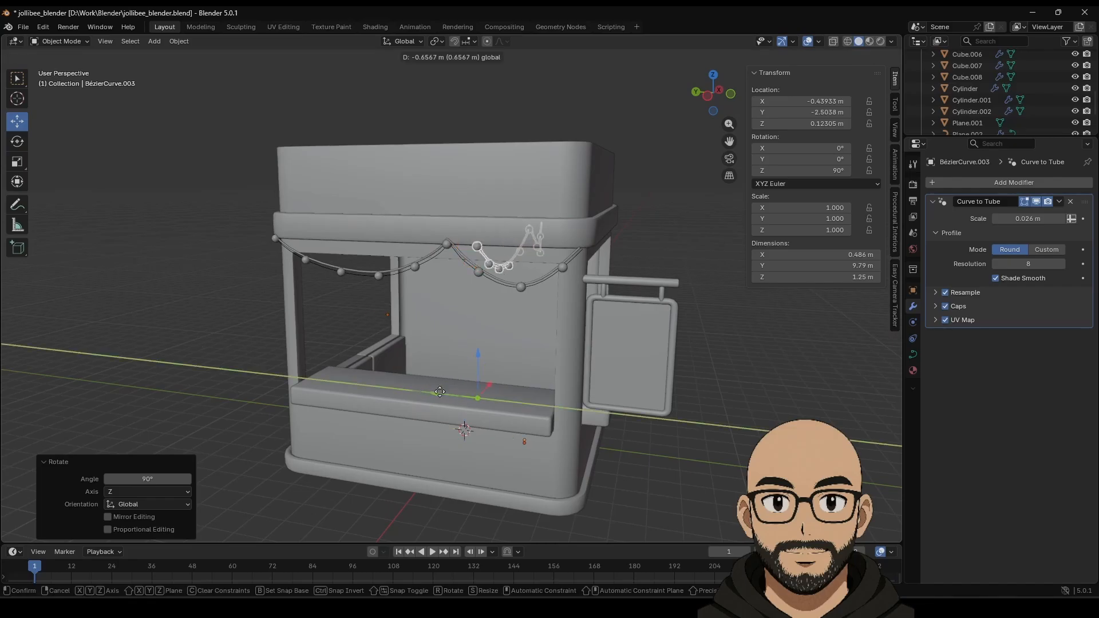
left_click_drag(520, 398, 520, 397)
middle_click_drag(619, 339, 518, 338)
left_click(712, 388)
Shift the middle peak points of both sign-side curves about 2.8 m along X toward the front corner.
left_click(471, 278)
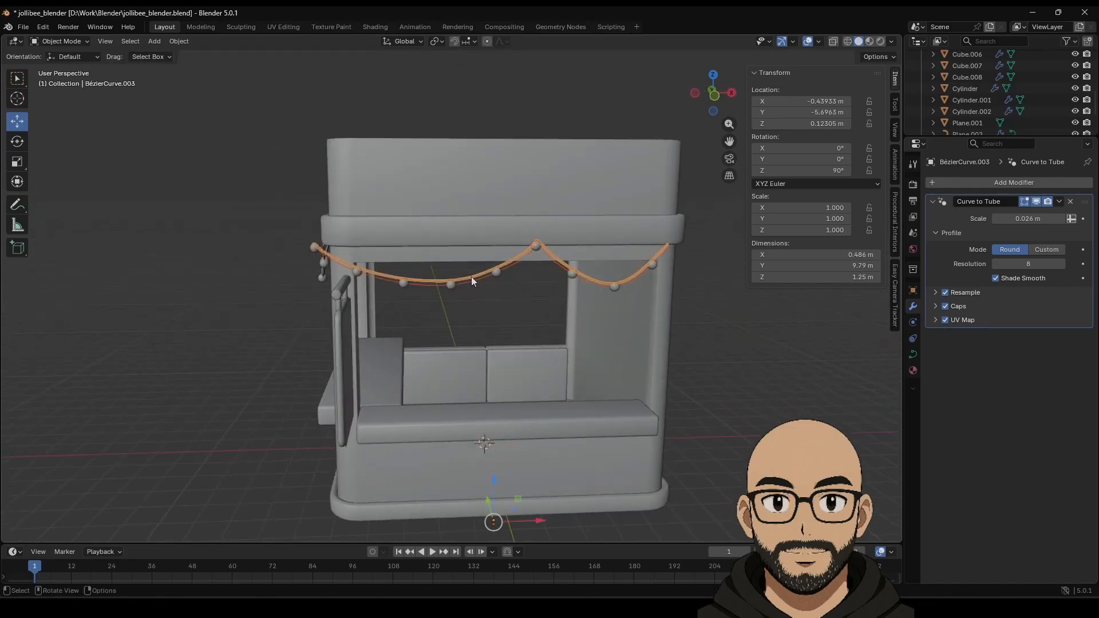
key("Tab")
left_click(502, 301)
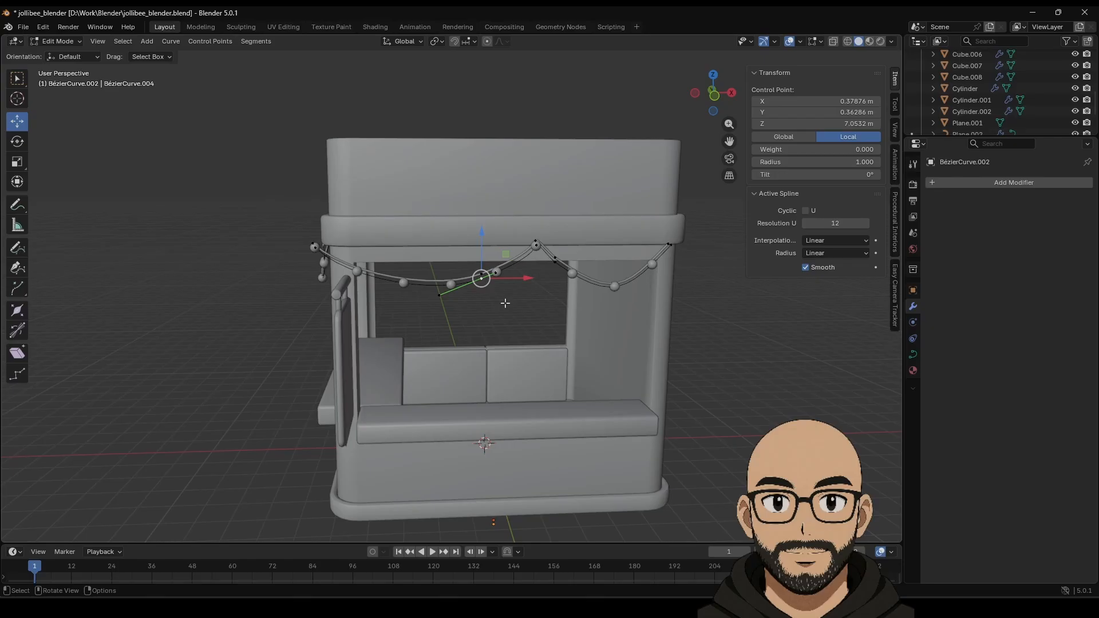
left_click(523, 231)
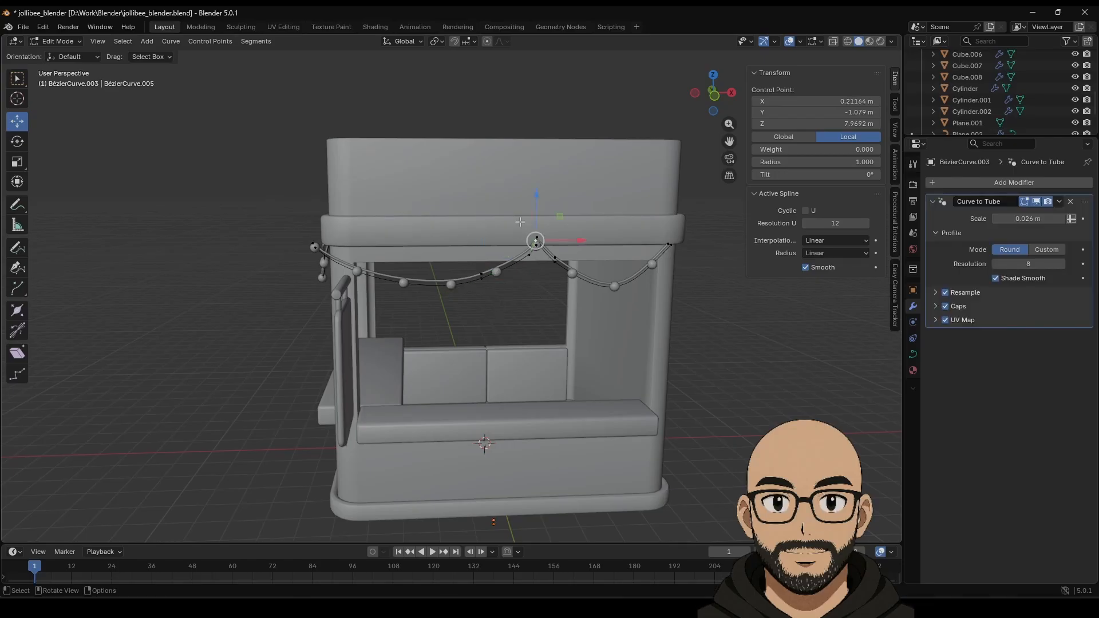
left_click_drag(507, 214, 465, 231)
key("g")
key("x")
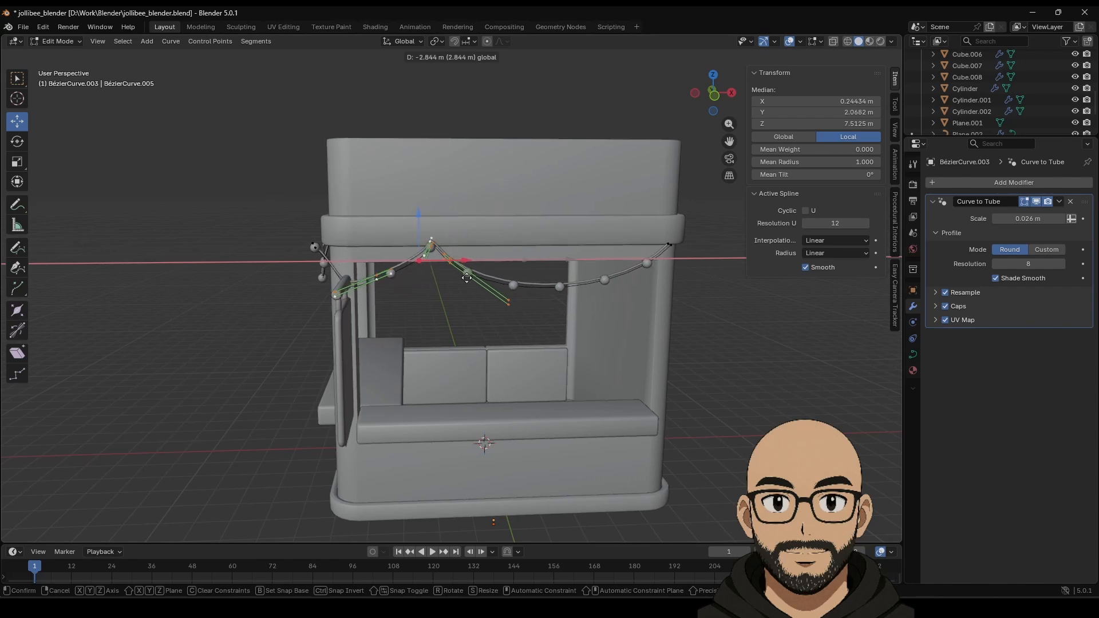
left_click(474, 281)
Adjust the handles of the sign-side curves' inner points to deepen the wide swag and reshape the short one.
left_click(511, 301)
key("g")
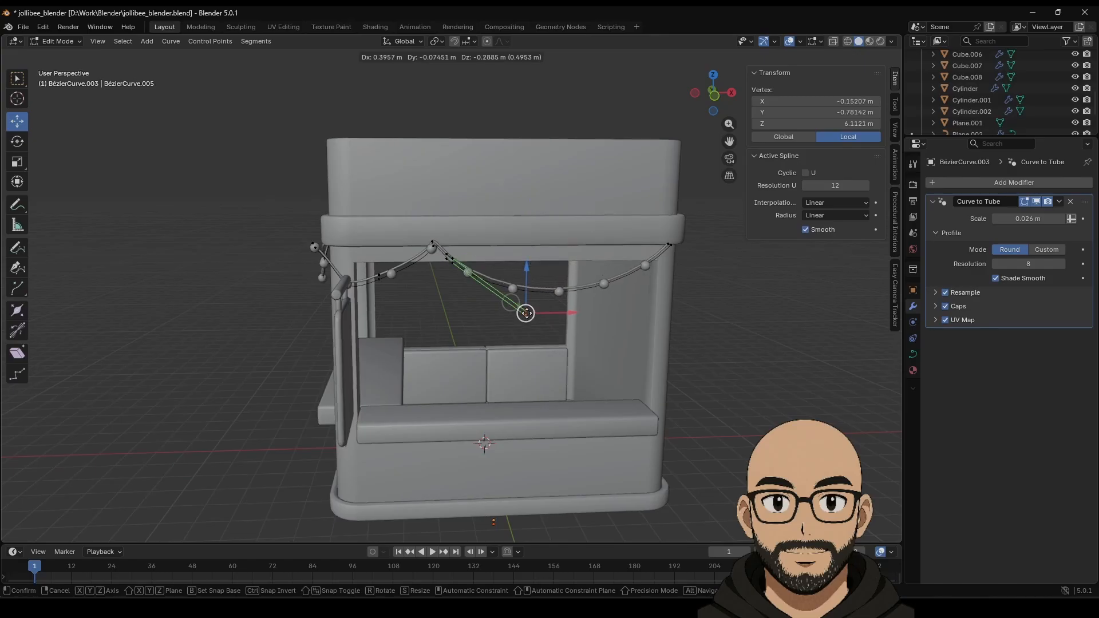
left_click(526, 319)
left_click(379, 279)
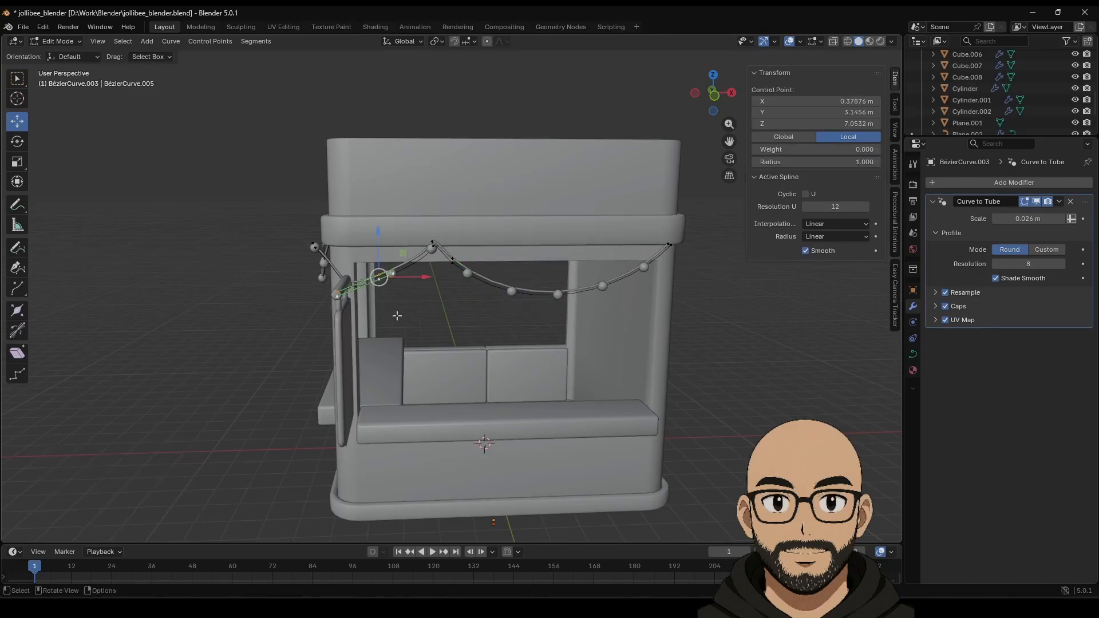
left_click(337, 294)
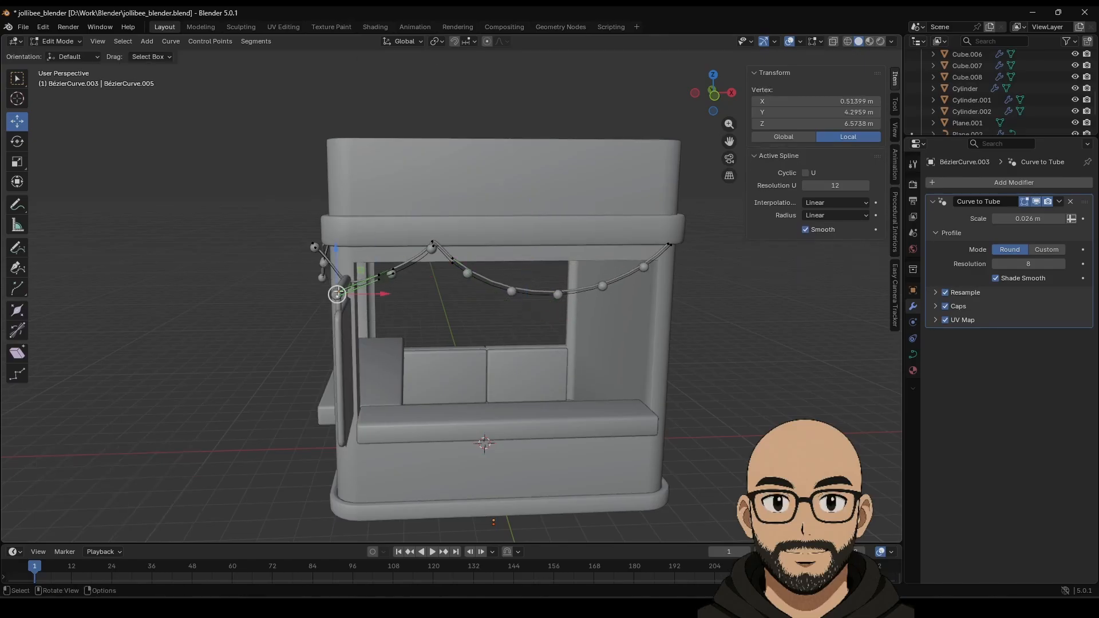
left_click_drag(335, 266, 396, 281)
Move the front-corner end points of the sign-side curves about 0.35 m along X and refine the short swag beside the pillar.
left_click(314, 246)
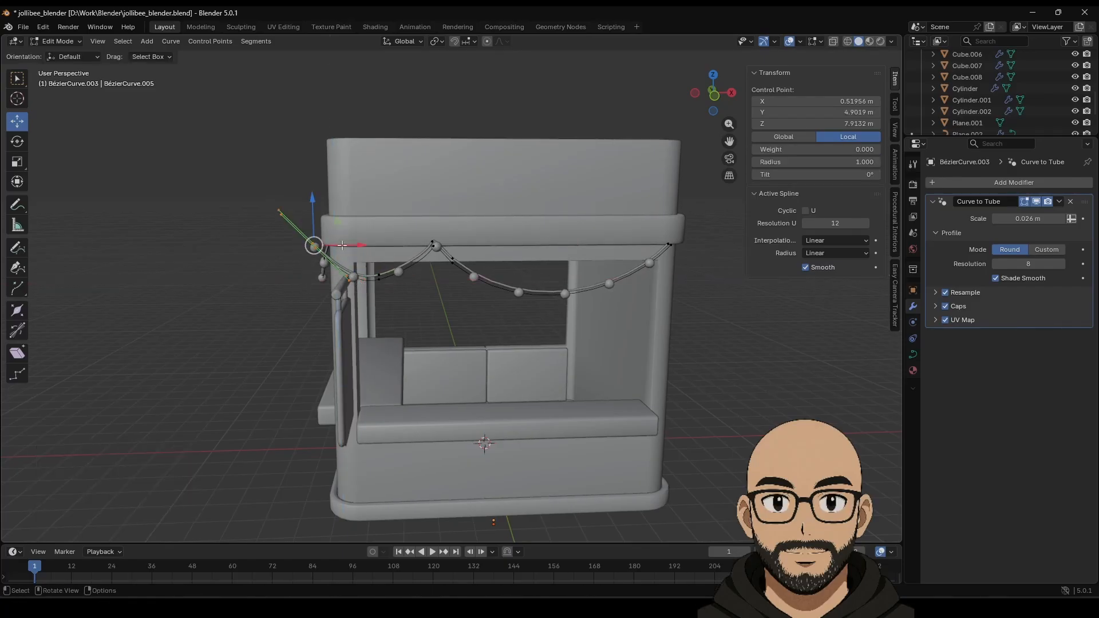
mouse_move(342, 245)
left_mouse_down()
mouse_move(360, 242)
mouse_move(352, 244)
left_mouse_up()
middle_click_drag(352, 244, 430, 304)
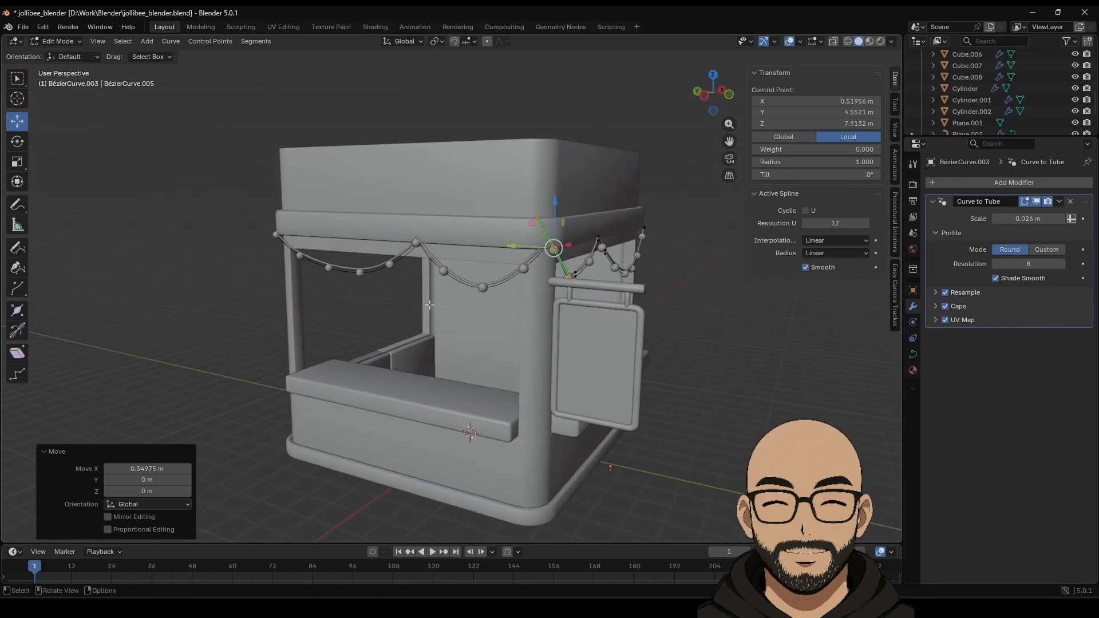
middle_click_drag(555, 286, 524, 285)
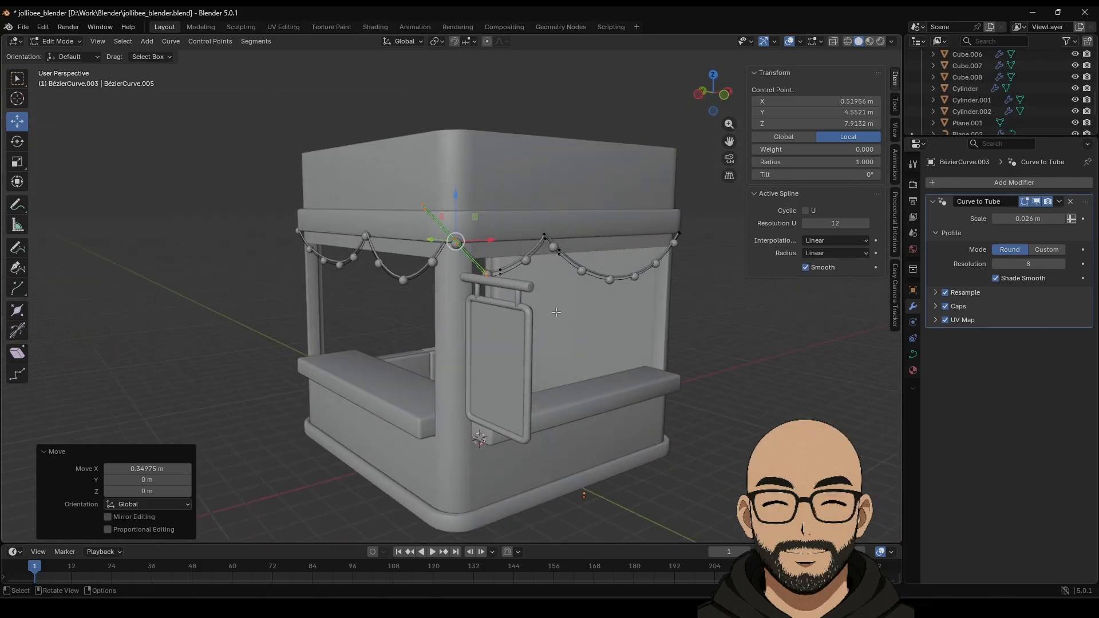
left_click_drag(478, 252, 491, 236)
key("Tab")
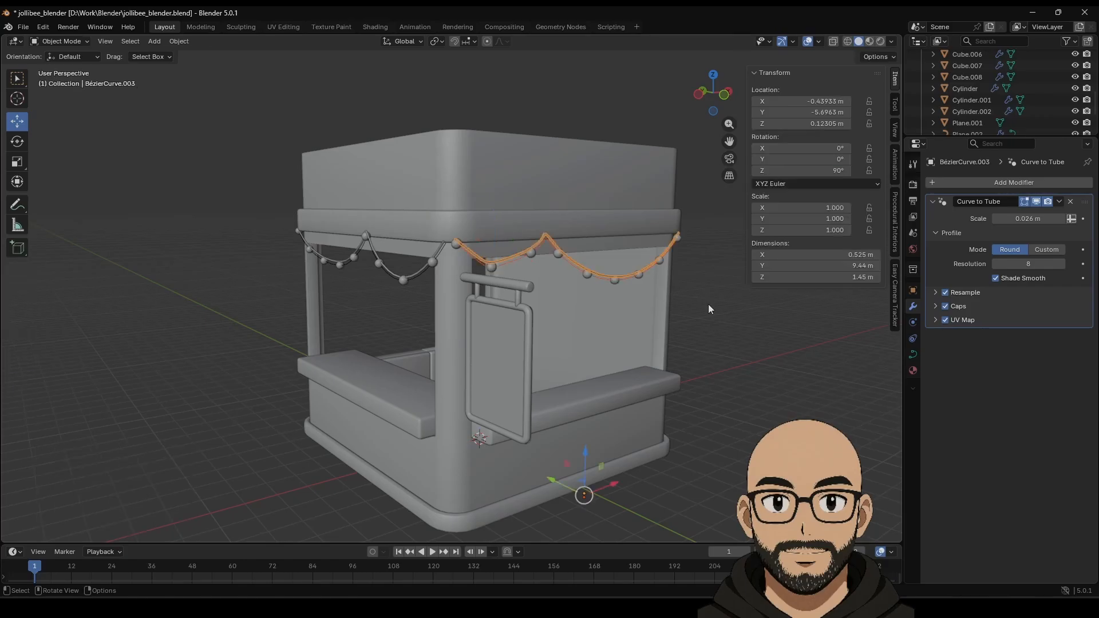
Save the kiosk project file jollibee_blender.blend.
middle_click_drag(708, 304, 468, 362)
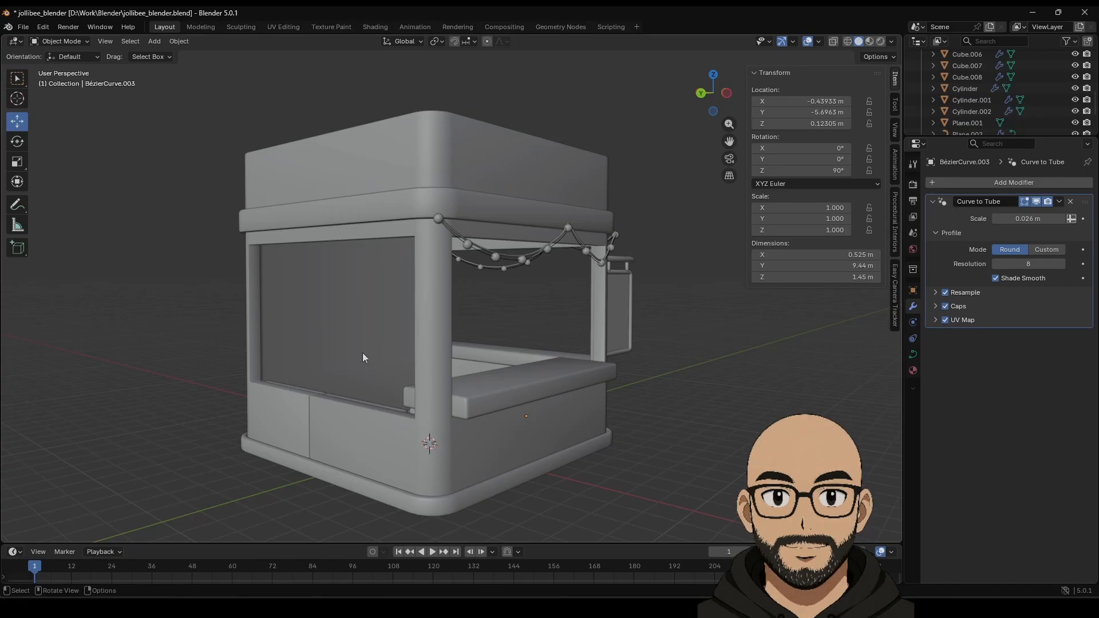
middle_click_drag(362, 353, 274, 350)
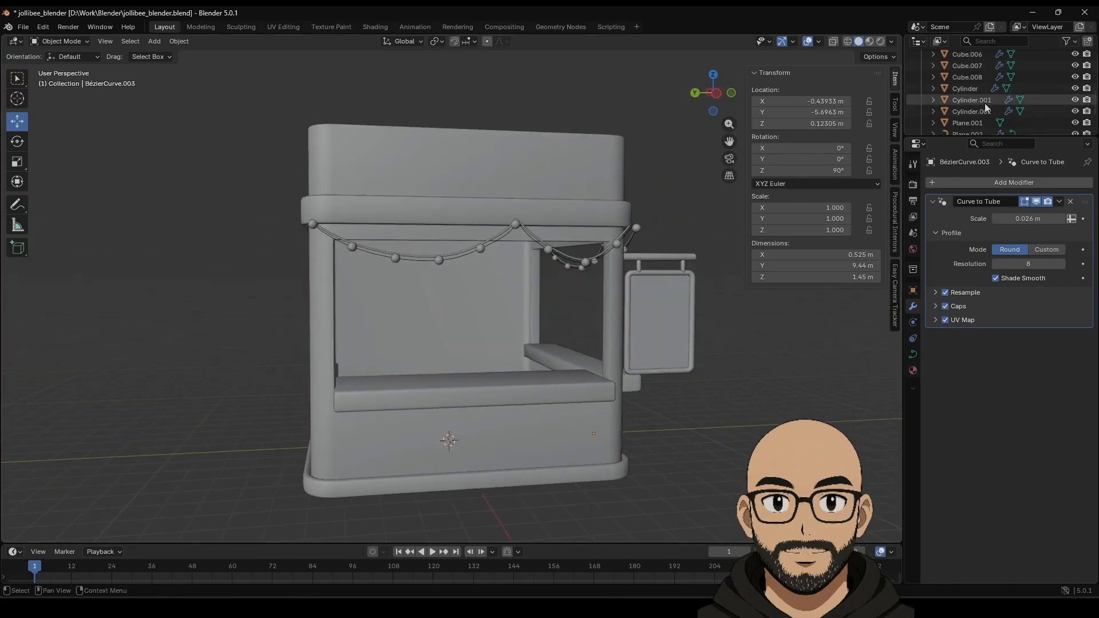
scroll(984, 105, "down", 2)
left_click(972, 123)
left_click(969, 112)
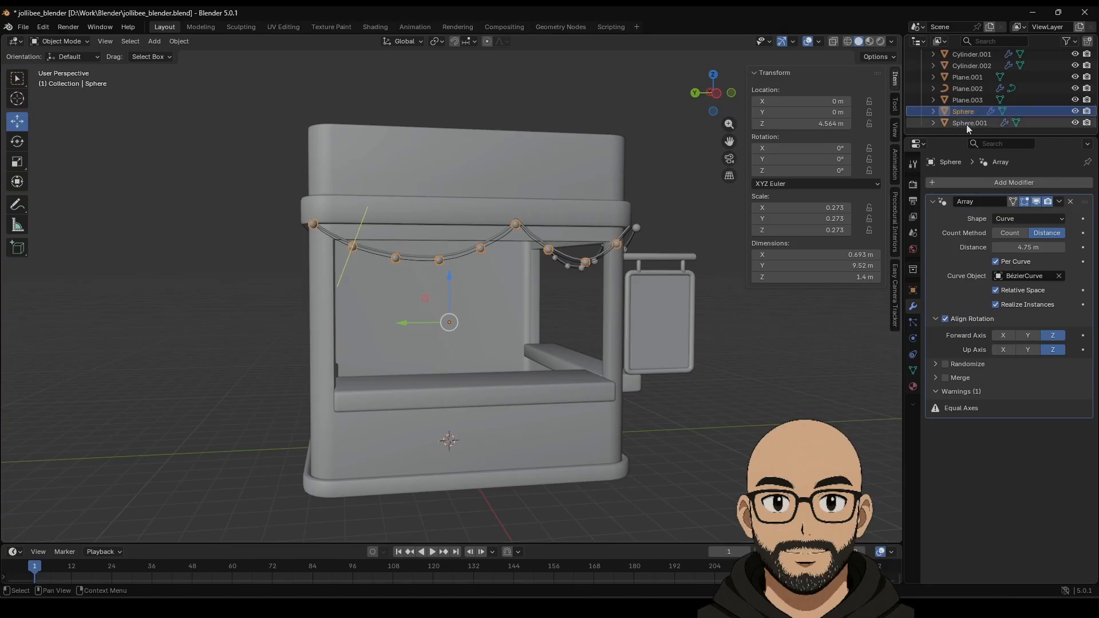
left_click(764, 386)
middle_click_drag(682, 306, 544, 321)
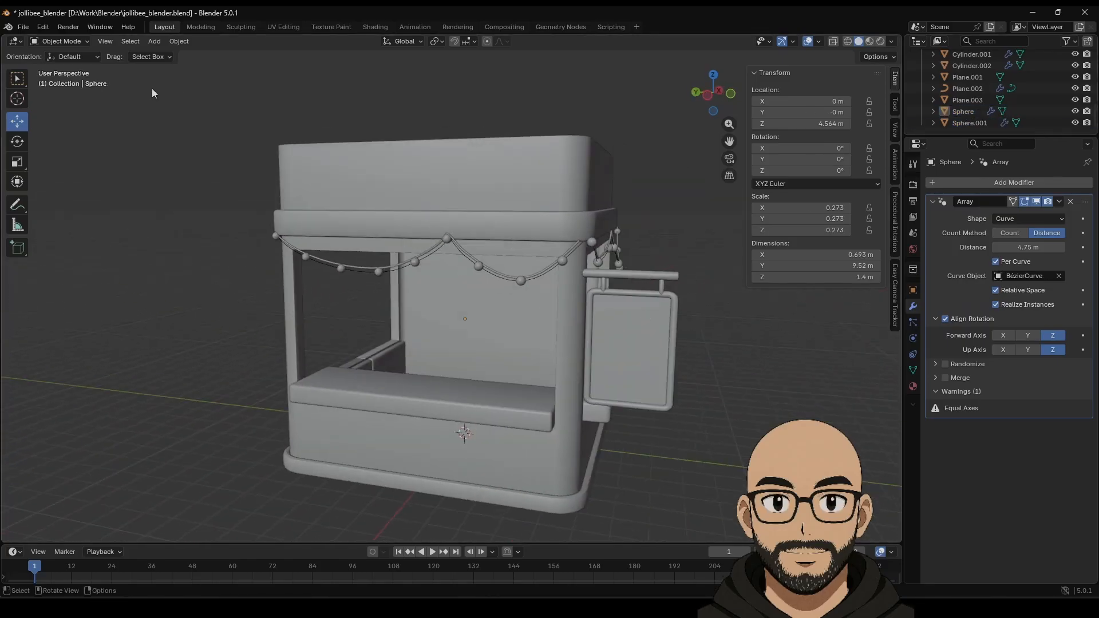
left_click(17, 27)
left_click(52, 105)
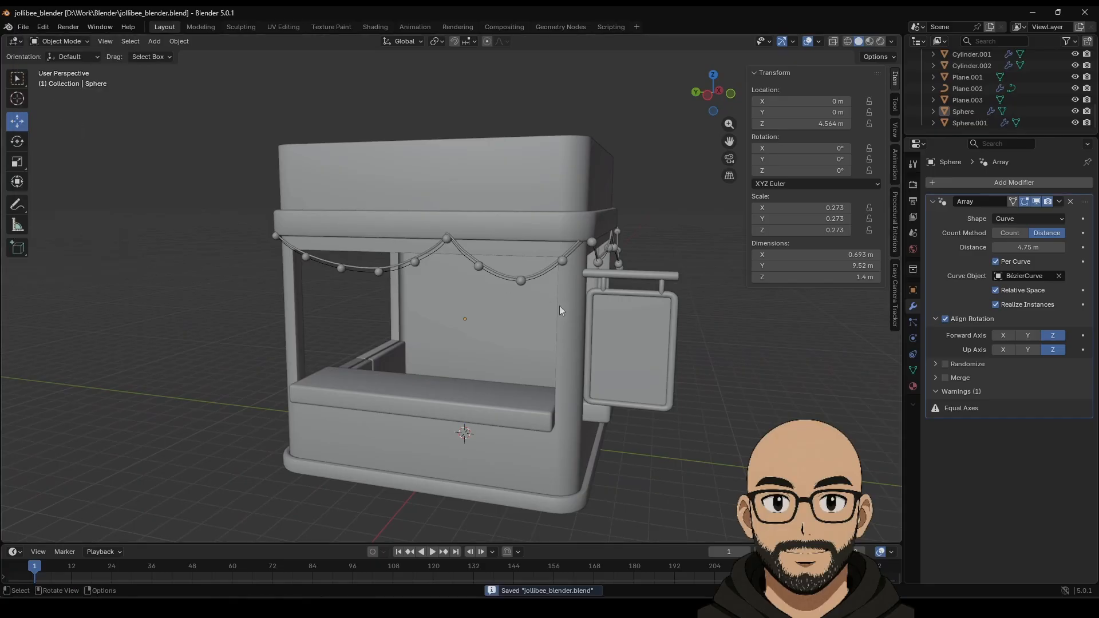
Duplicate only the sign-side string lights in place, including the bulbs, guide curve and tube curve.
middle_click_drag(559, 310, 352, 279)
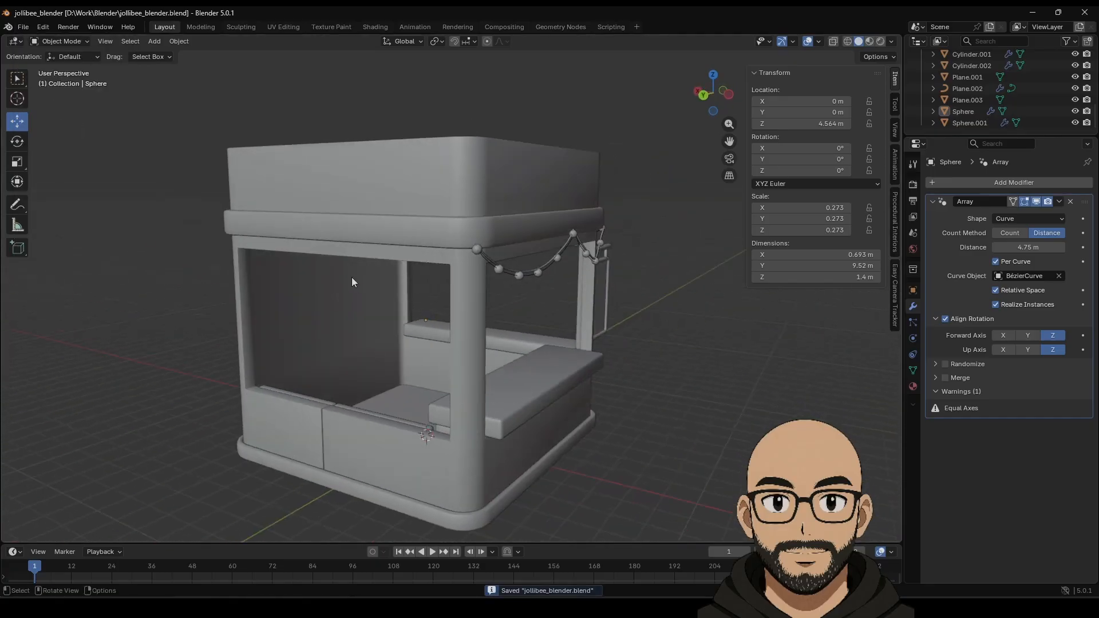
middle_click_drag(417, 312, 297, 222)
middle_click_drag(501, 282, 384, 304)
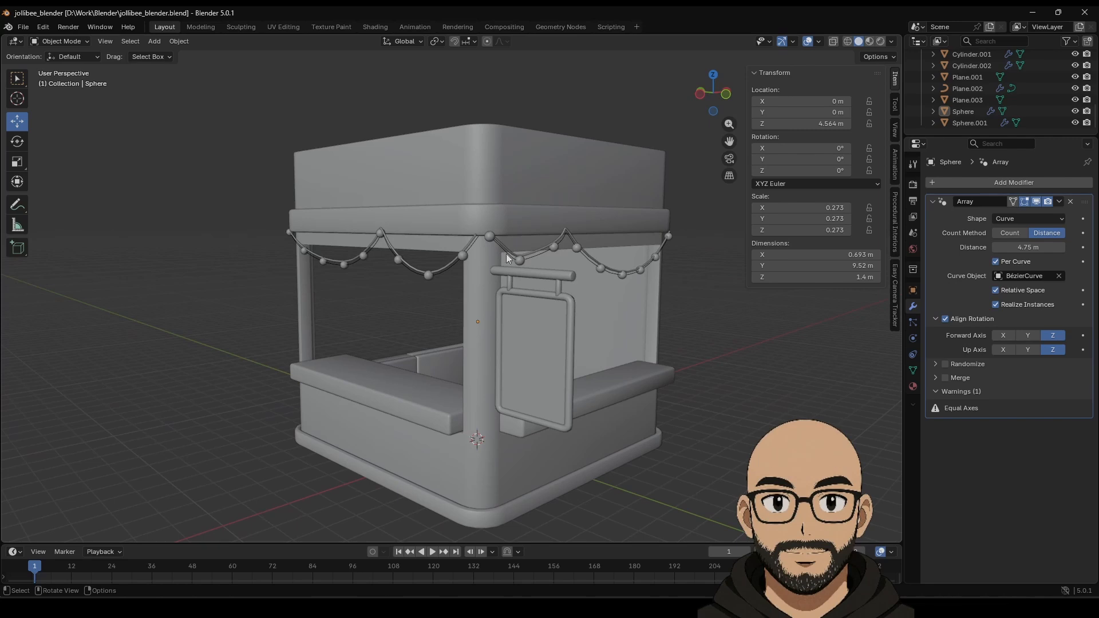
left_click(532, 254)
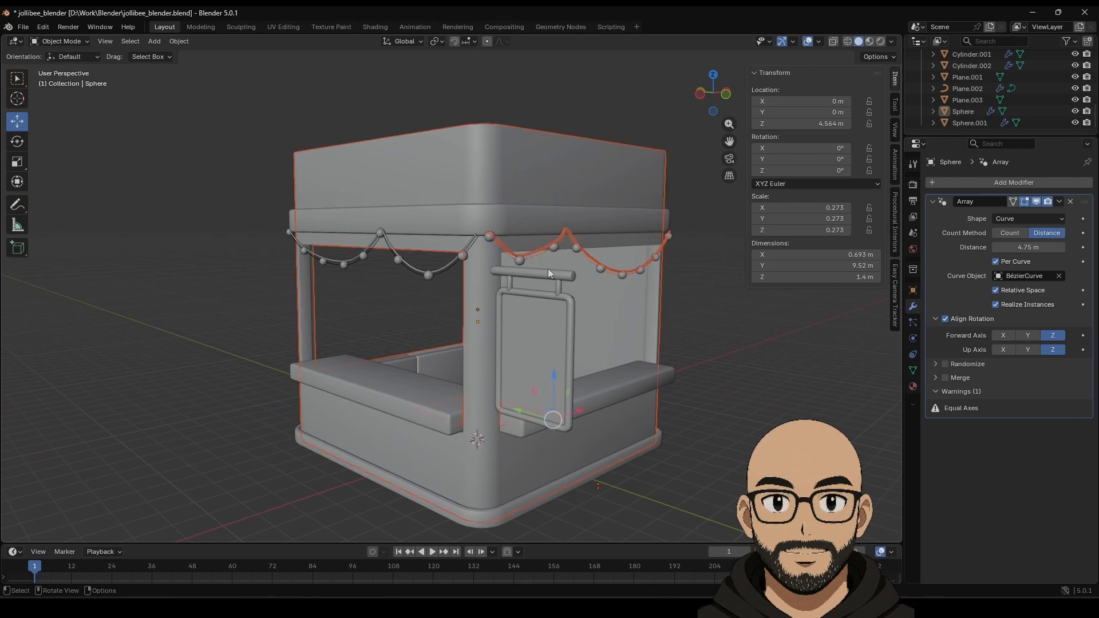
left_click(572, 274, "shift")
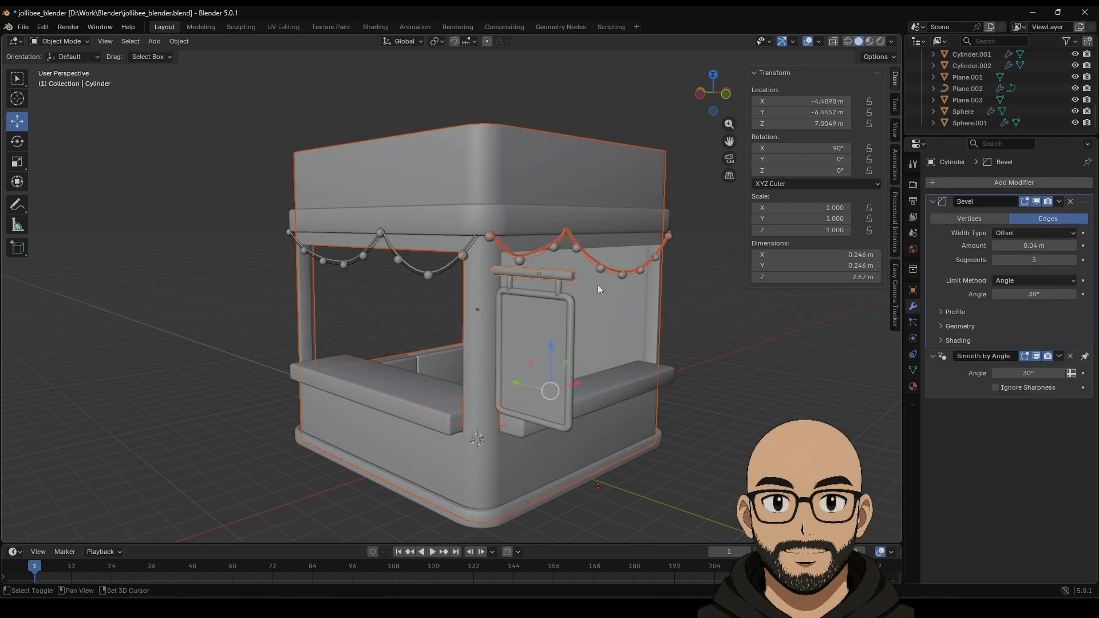
left_click(718, 339)
middle_click_drag(668, 338, 795, 324)
scroll(578, 312, "up", 3)
middle_click_drag(647, 307, 516, 339)
scroll(458, 334, "down", 3)
middle_click_drag(227, 286, 267, 265)
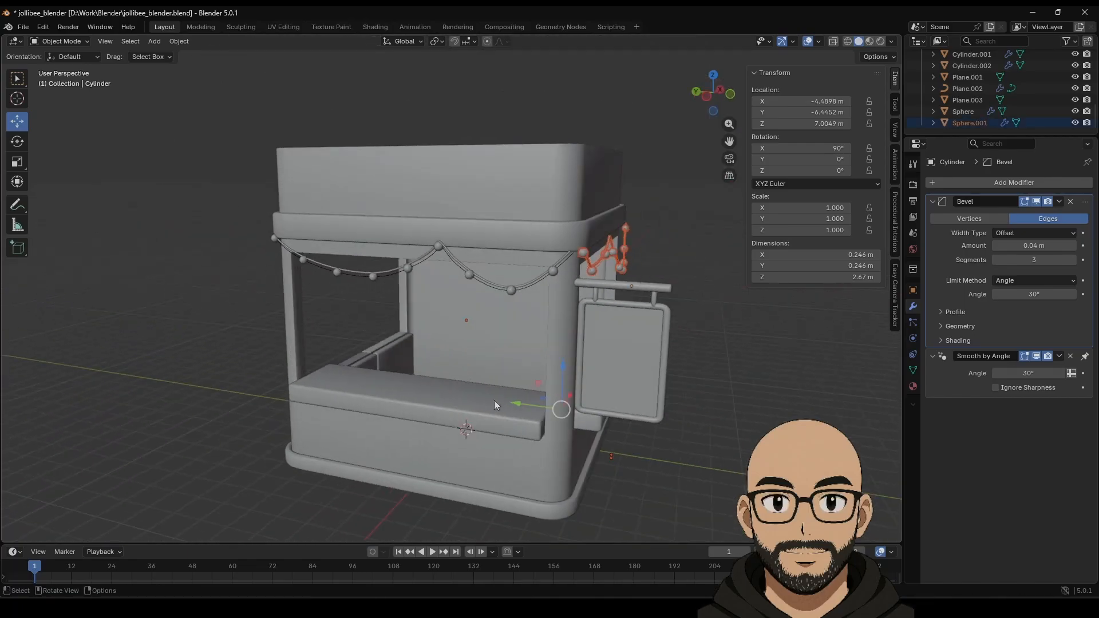
key("shift+d")
right_click(508, 401)
Move the copied side string lights along Y to the roof edge on the side opposite the sign.
left_click_drag(522, 403, 296, 372)
middle_click_drag(313, 371, 393, 357)
left_click_drag(266, 432, 237, 436)
middle_click_drag(246, 364, 406, 352)
left_click(650, 346)
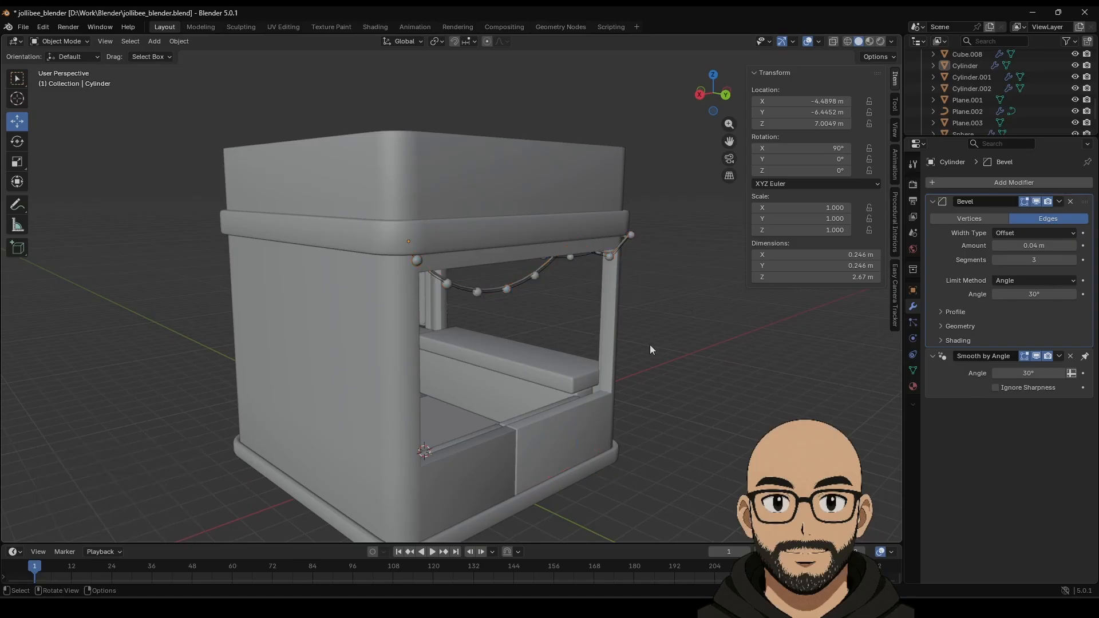
Move the copied side string lights outward along Y until they sit against the roof edge opposite the sign.
middle_click_drag(650, 346, 280, 480)
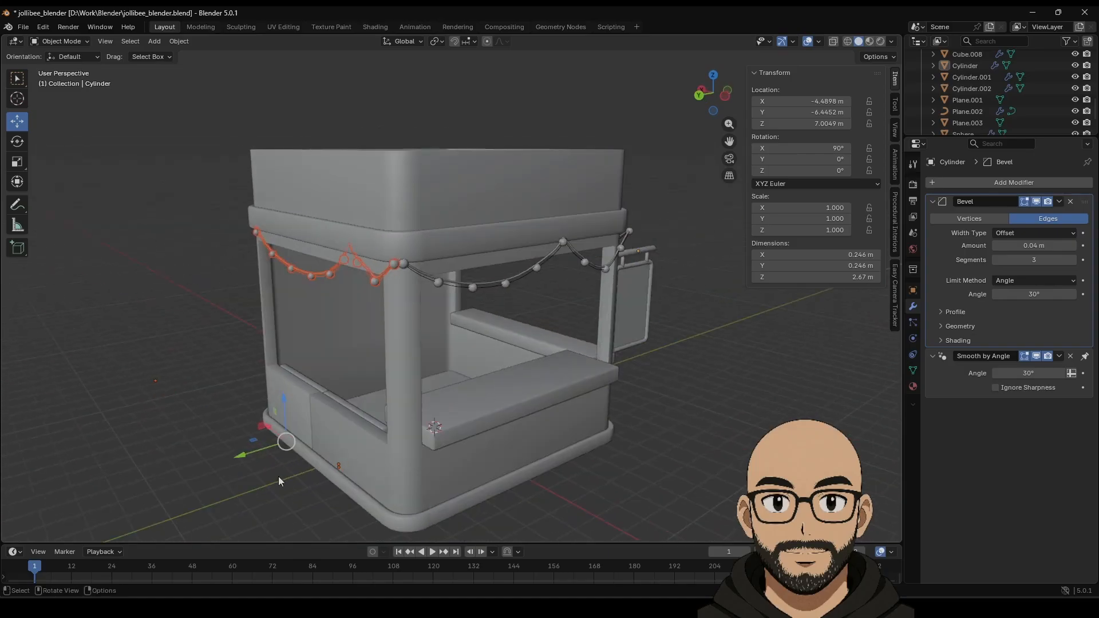
left_click_drag(242, 458, 236, 454)
middle_click_drag(367, 387, 527, 332)
scroll(713, 421, "down", 3)
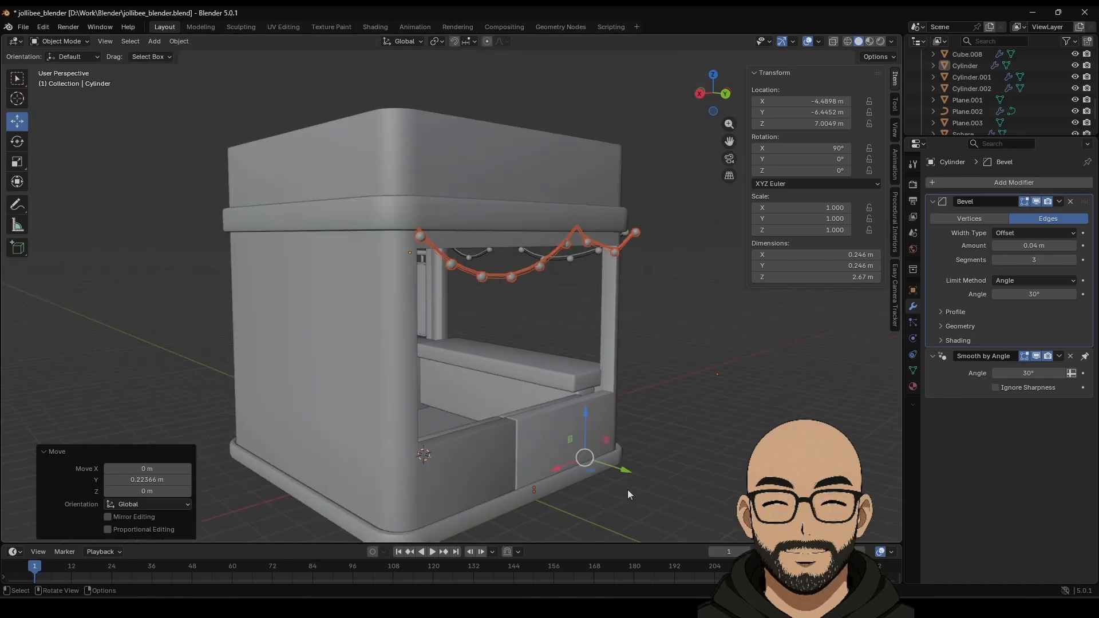
left_click_drag(627, 489, 619, 467)
middle_click_drag(675, 349, 418, 310)
left_click(400, 312)
key("Tab")
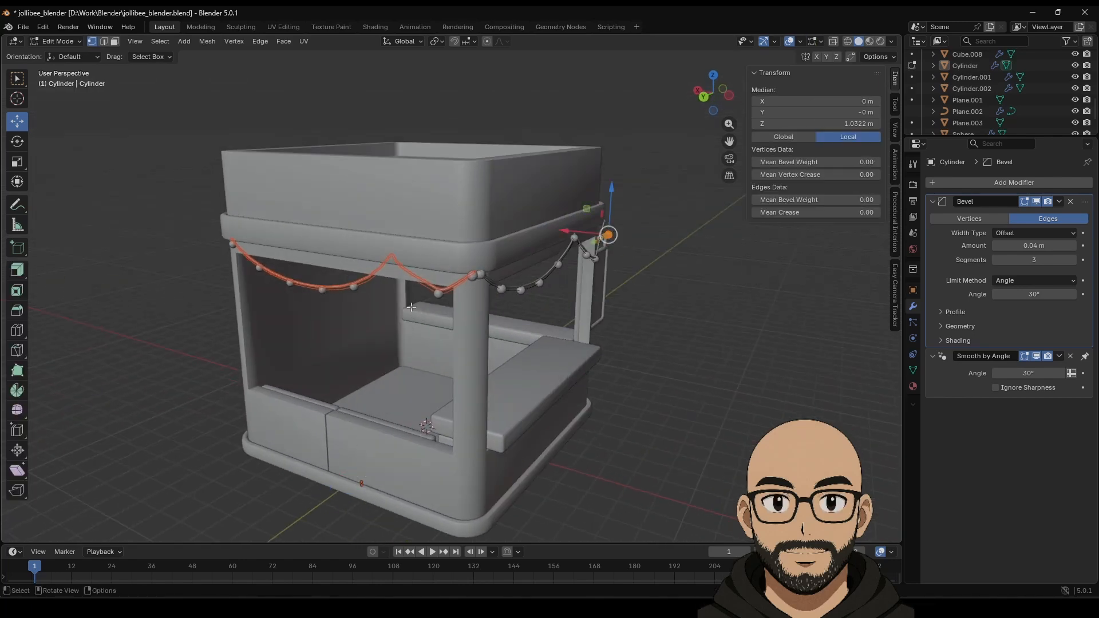
left_click(381, 324)
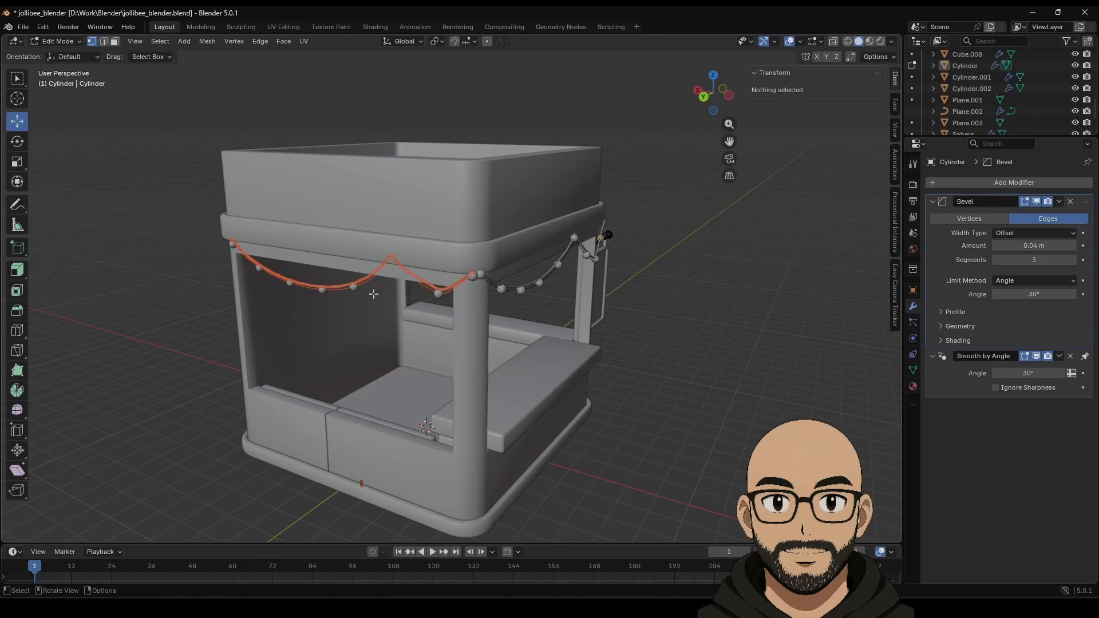
scroll(373, 293, "up", 2)
key("Tab")
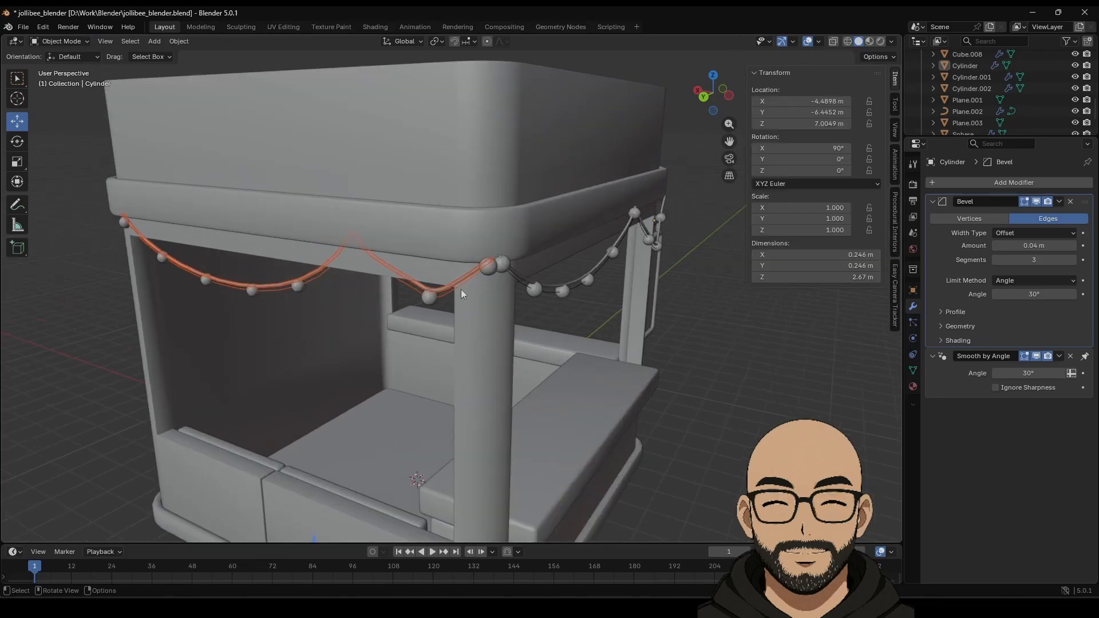
Edit the copied guide and tube curves, moving their middle peak toward the rear and about 0.4 m outward along Y.
left_click(239, 311)
left_click(287, 288)
left_click(283, 283)
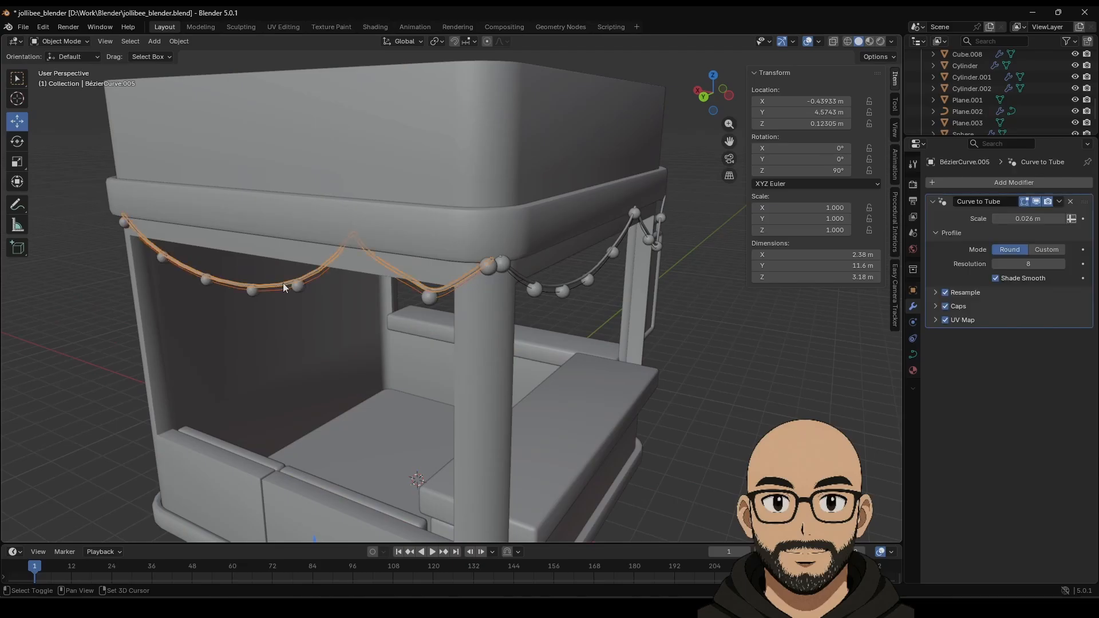
key("Tab")
mouse_move(440, 313)
middle_mouse_down()
mouse_move(410, 307)
mouse_move(424, 307)
middle_mouse_up()
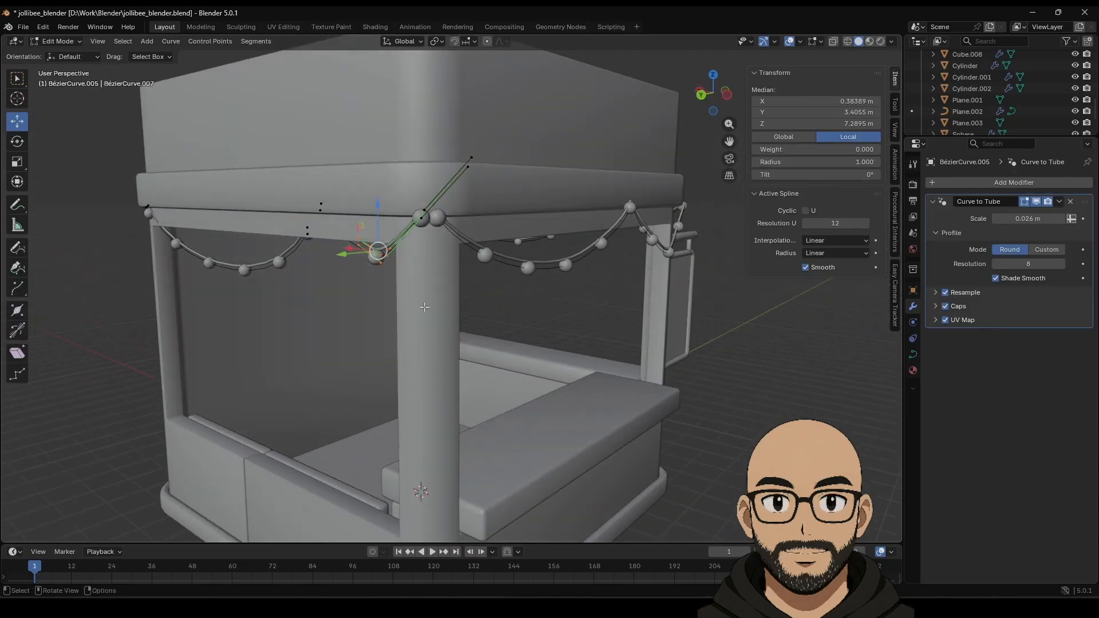
left_click_drag(341, 261, 342, 261)
middle_click_drag(342, 261, 402, 327)
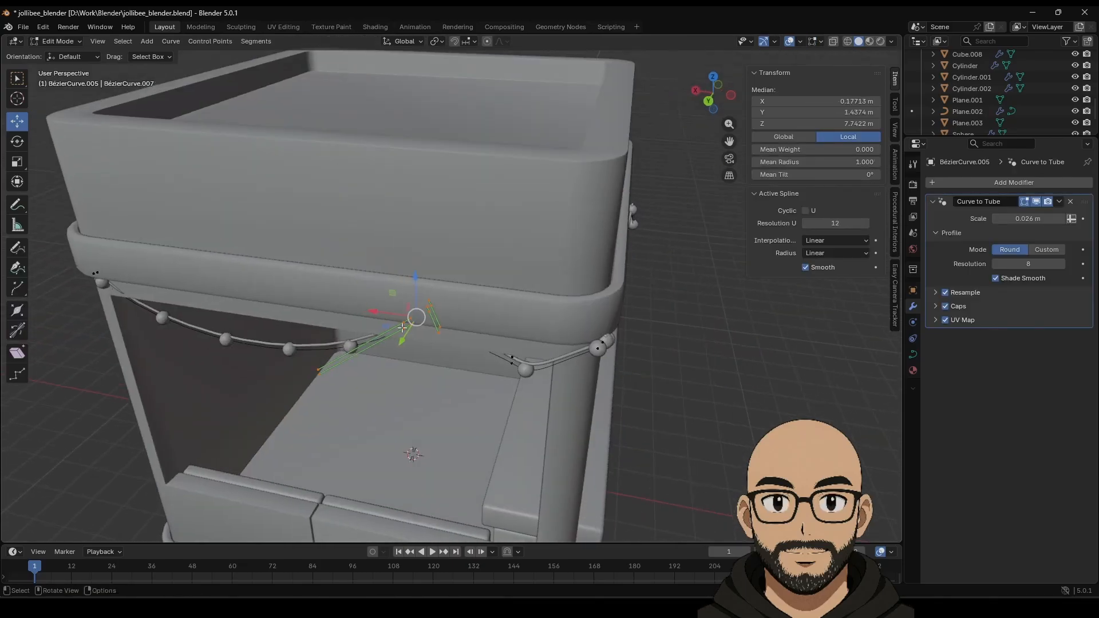
left_click_drag(378, 312, 245, 337)
middle_click_drag(407, 385, 456, 341)
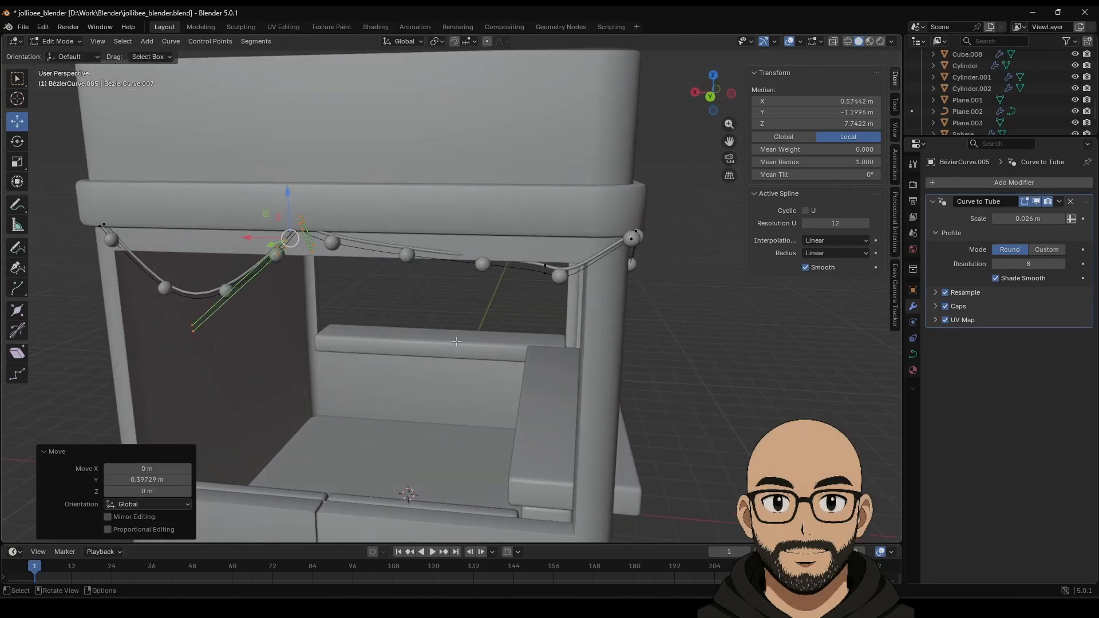
Reposition the low control points beside the front pillar outward along Y and adjust their height.
left_click_drag(547, 314, 546, 315)
middle_click_drag(546, 314, 404, 348)
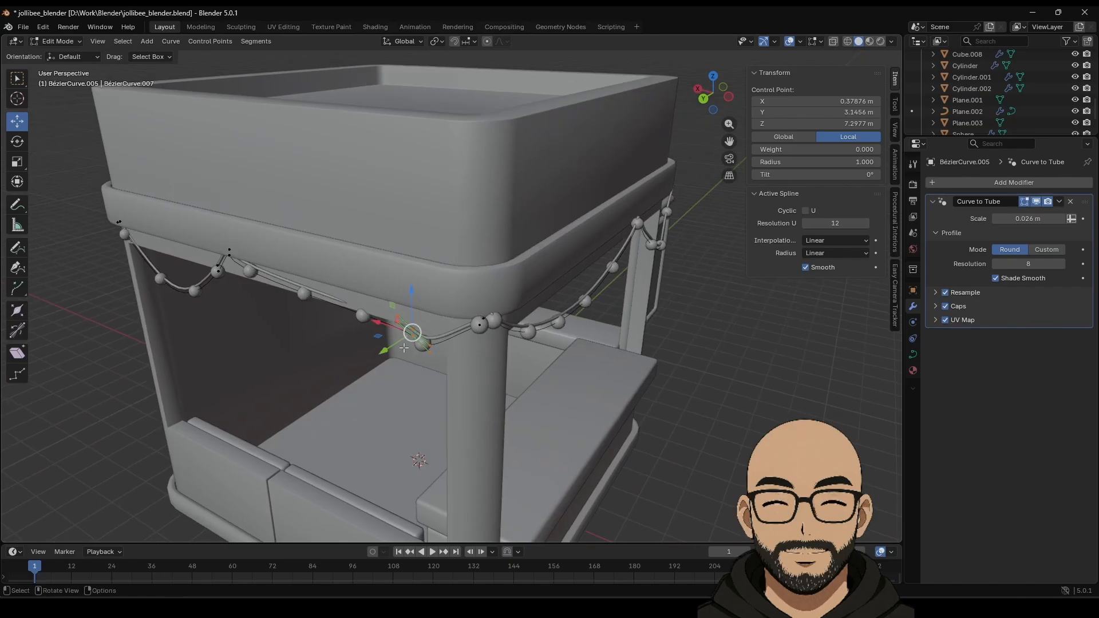
left_click_drag(384, 350, 318, 301)
middle_click_drag(324, 322, 369, 313)
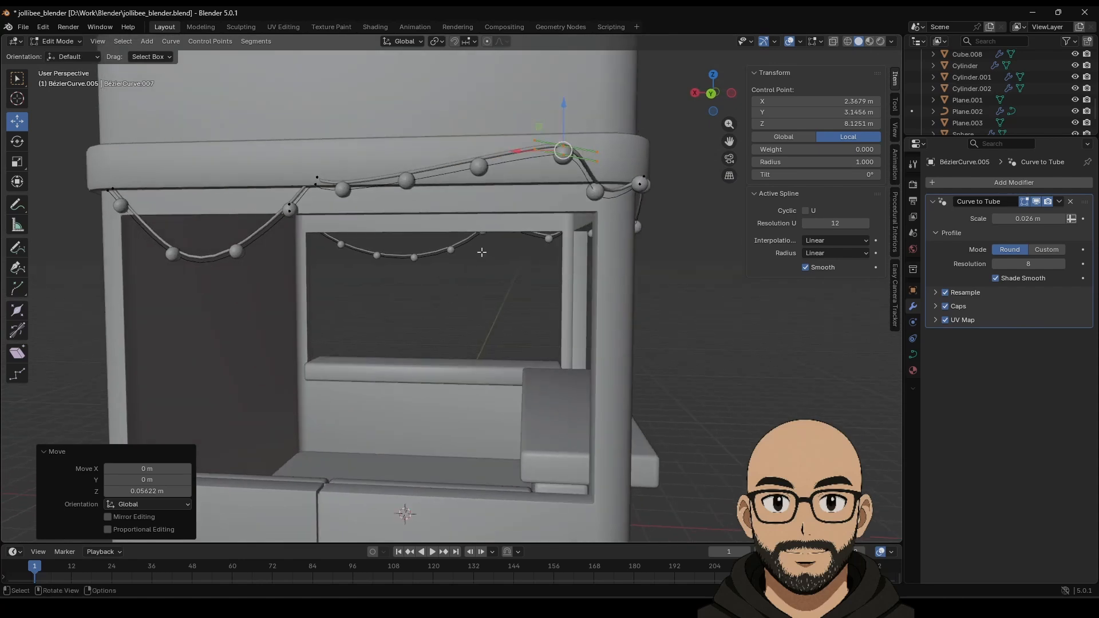
middle_click_drag(568, 193, 551, 206)
left_click_drag(527, 150, 501, 273)
Reshape the handles of the low points beside the front pillar and raise the points about 0.15 m into a smooth swag.
left_click_drag(504, 314, 505, 314)
mouse_move(496, 248)
left_mouse_down()
mouse_move(490, 286)
mouse_move(486, 259)
left_mouse_up()
left_click_drag(455, 295, 315, 287)
left_click_drag(546, 271, 580, 349)
mouse_move(519, 289)
left_mouse_down()
mouse_move(546, 289)
mouse_move(519, 295)
left_mouse_up()
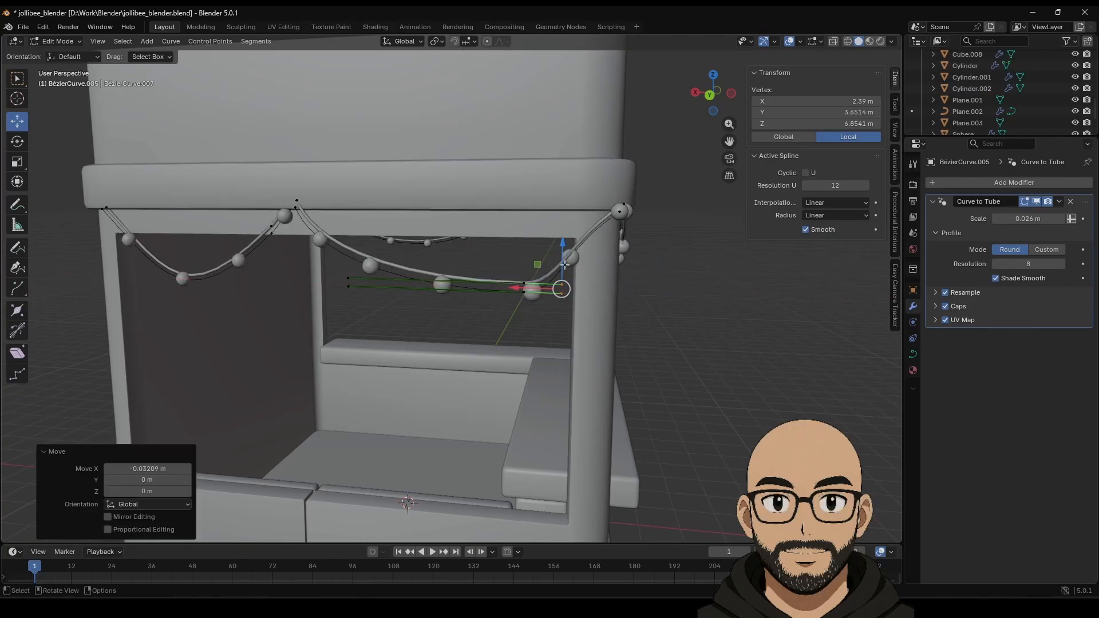
left_click_drag(565, 265, 540, 309)
left_click(691, 318)
left_click_drag(525, 270, 525, 255)
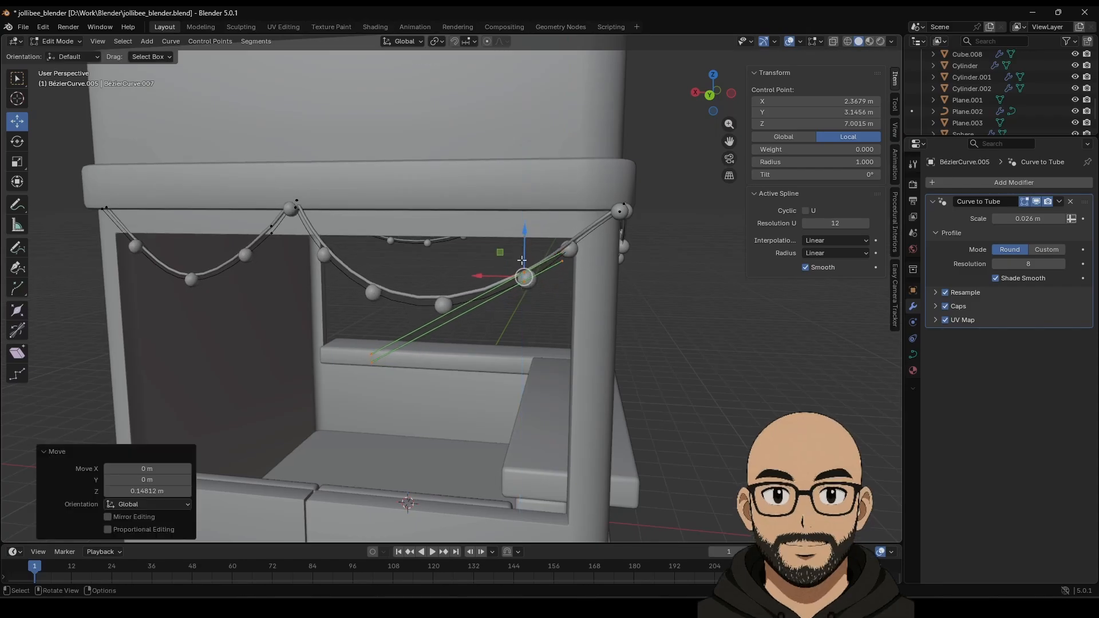
key("Tab")
left_click(668, 339)
scroll(620, 308, "down", 4)
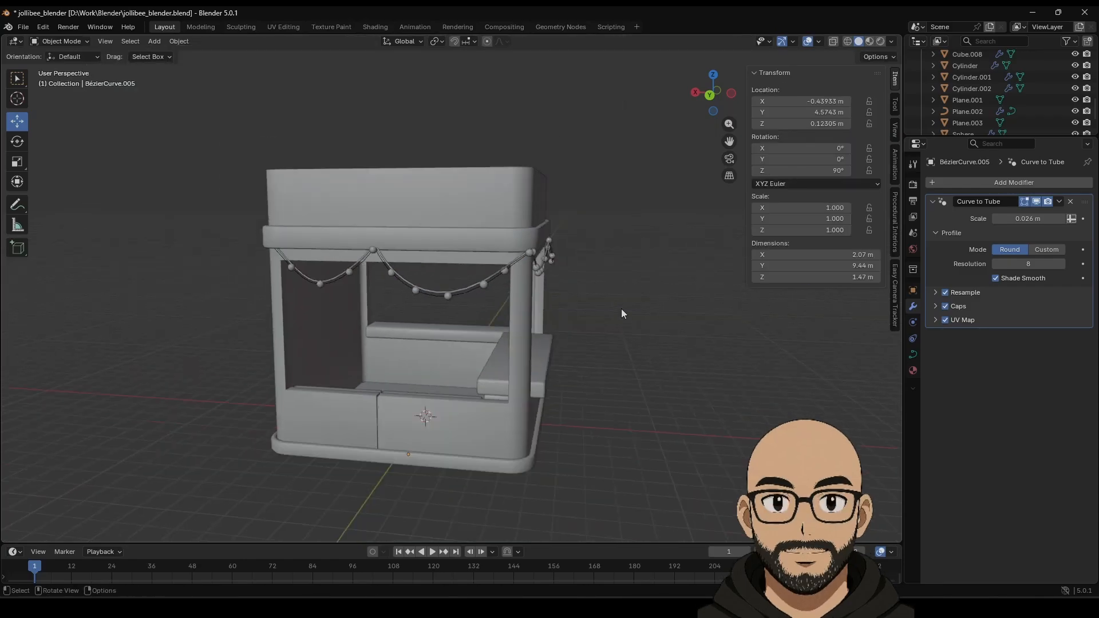
middle_click_drag(620, 308, 306, 334)
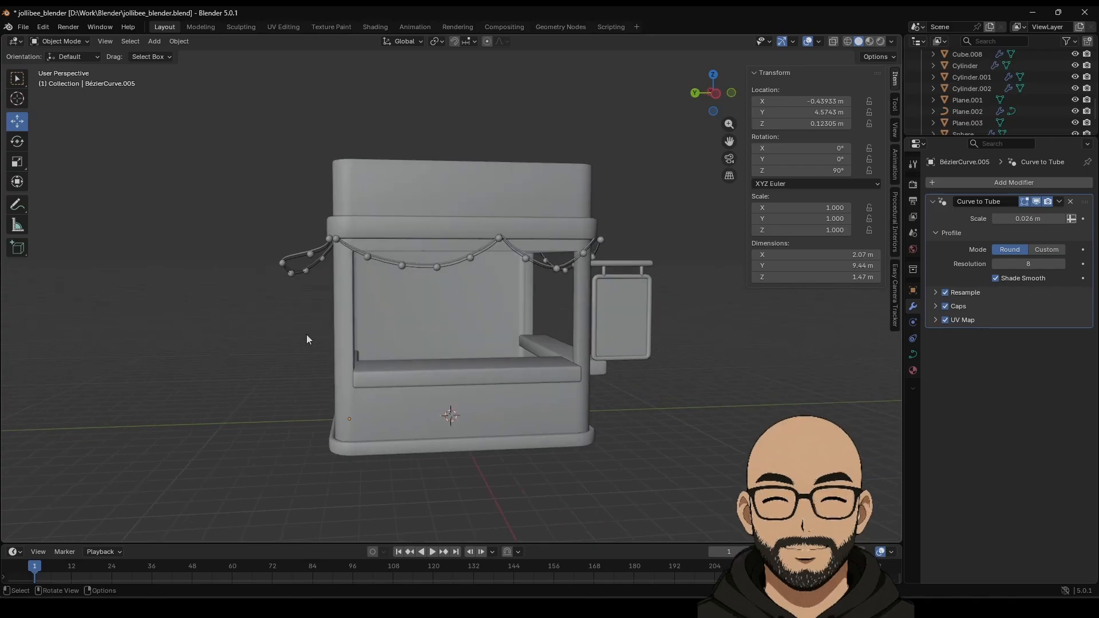
Try to move the swag point protruding from the side of the kiosk back inward along Y.
key("Tab")
left_click(272, 321)
left_click_drag(255, 223, 286, 334)
left_click_drag(236, 260, 264, 267)
key("ctrl+z")
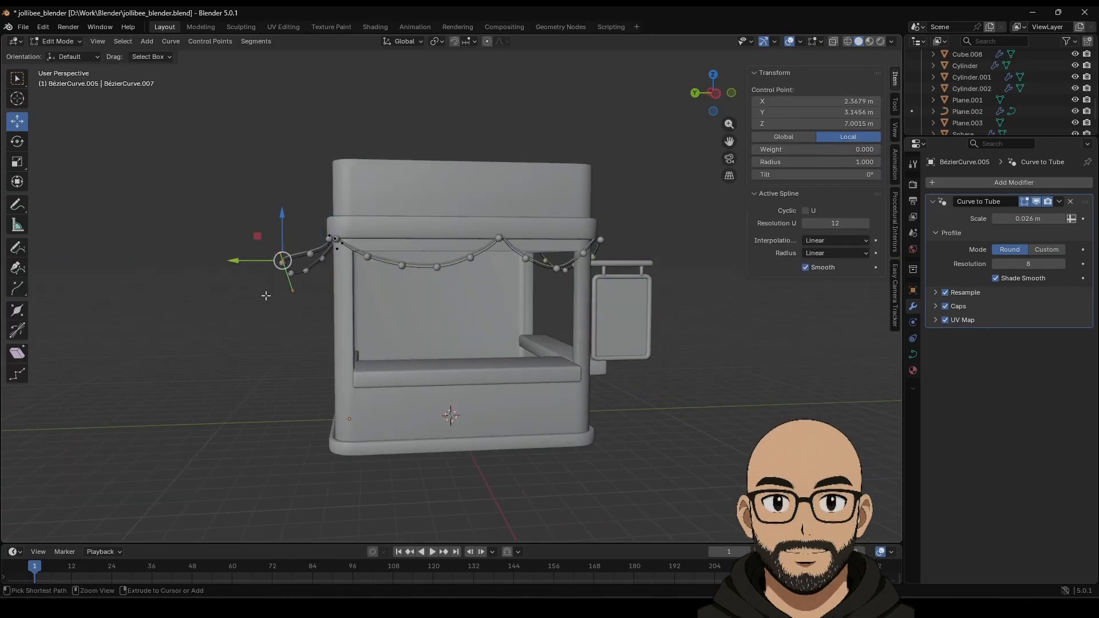
key("Tab")
left_click(296, 273)
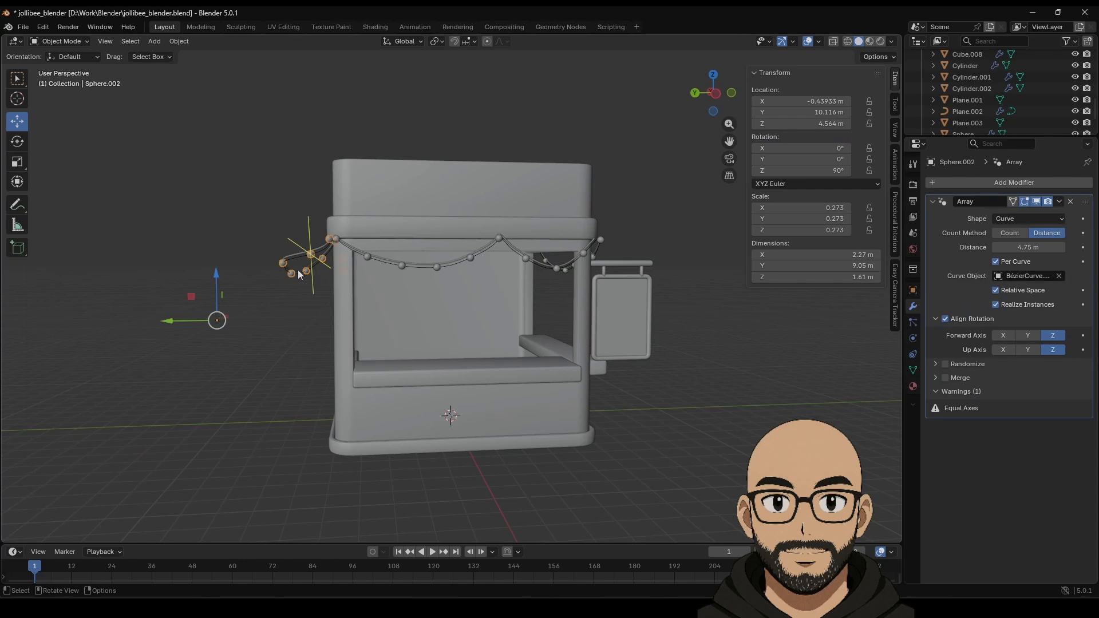
left_click(292, 264)
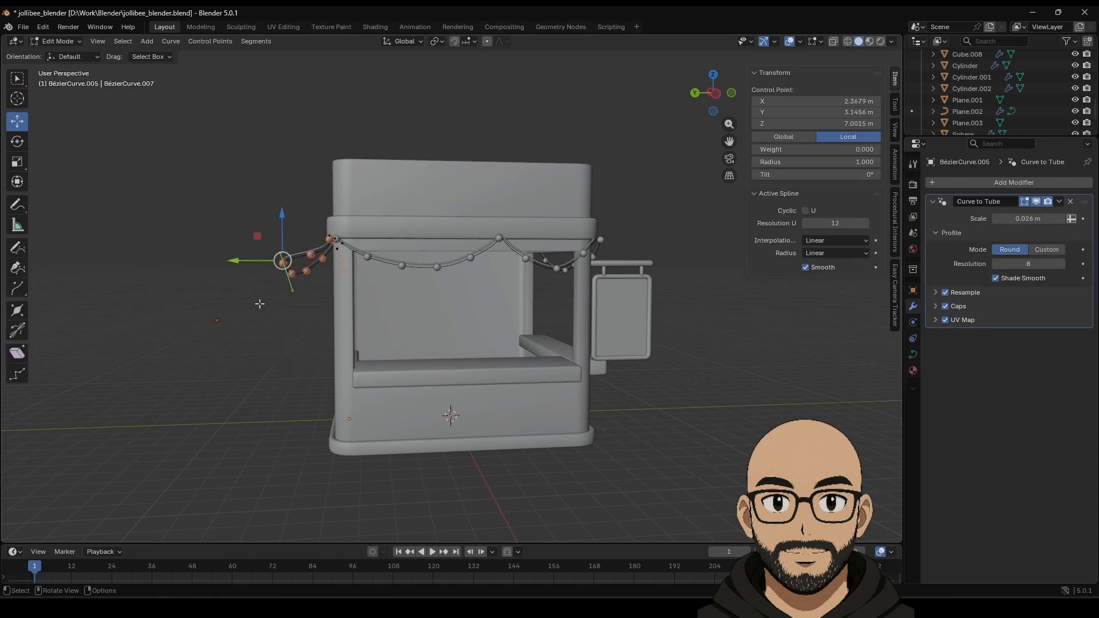
left_click(305, 315)
key("Tab")
left_click(256, 231)
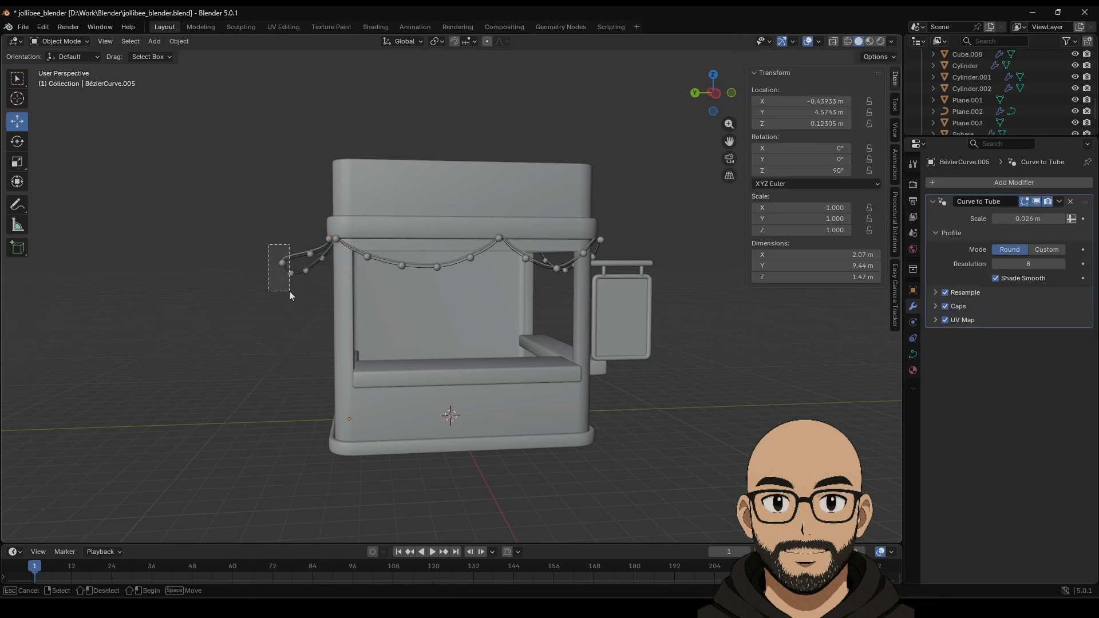
left_click_drag(290, 292, 291, 290)
key("Tab")
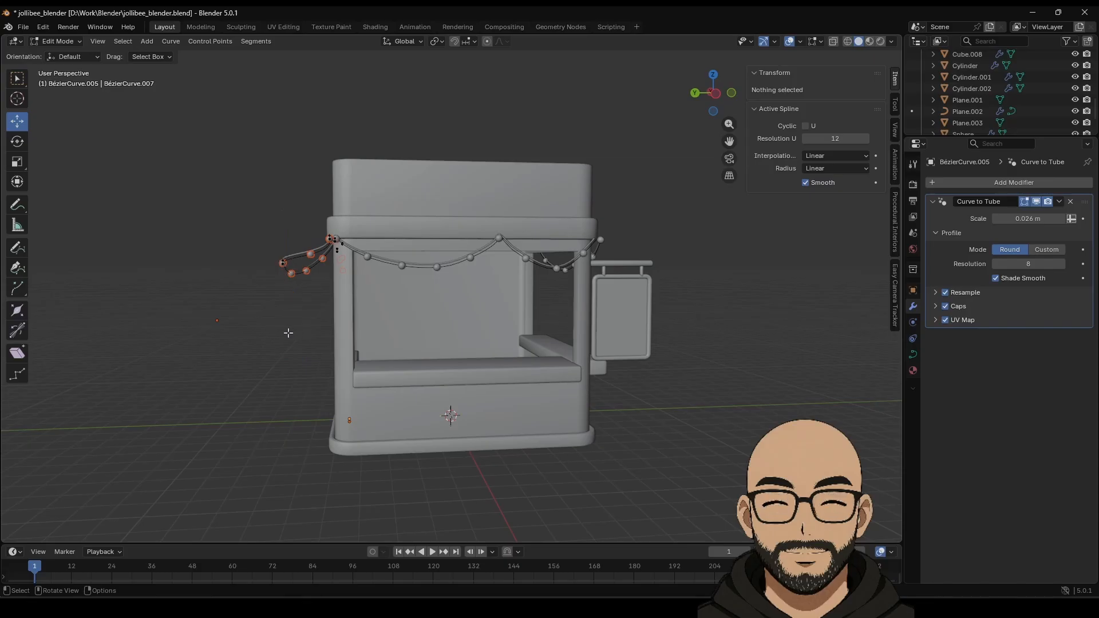
scroll(269, 320, "up", 2)
key("Tab")
middle_click_drag(239, 315, 264, 328)
scroll(265, 328, "up", 5)
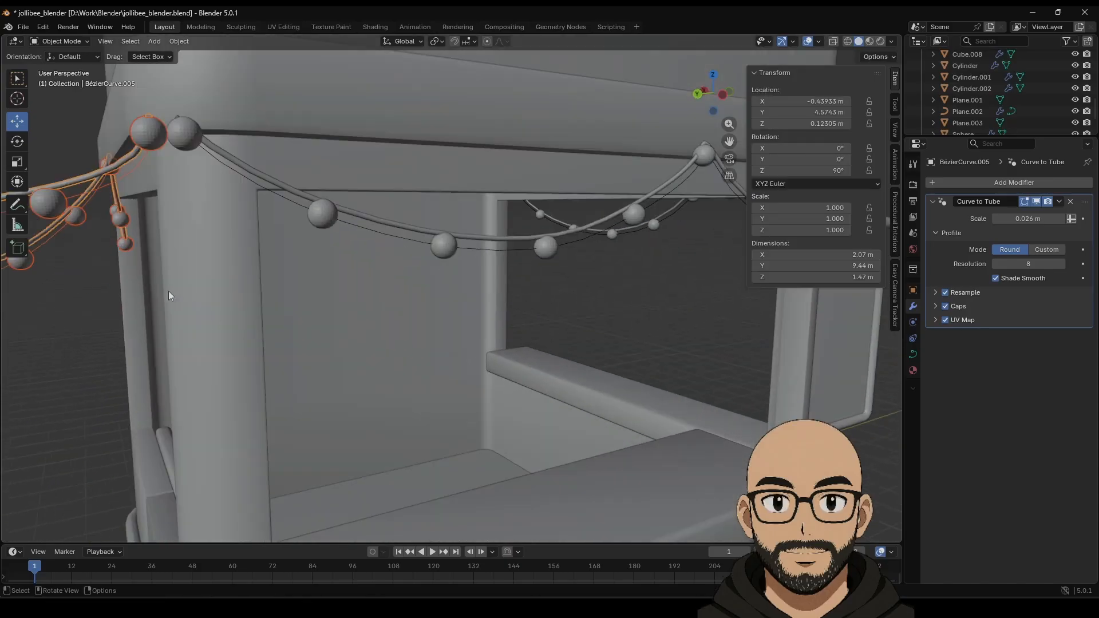
middle_click_drag(168, 291, 274, 307, "shift")
left_click(247, 346)
middle_click_drag(248, 346, 215, 346)
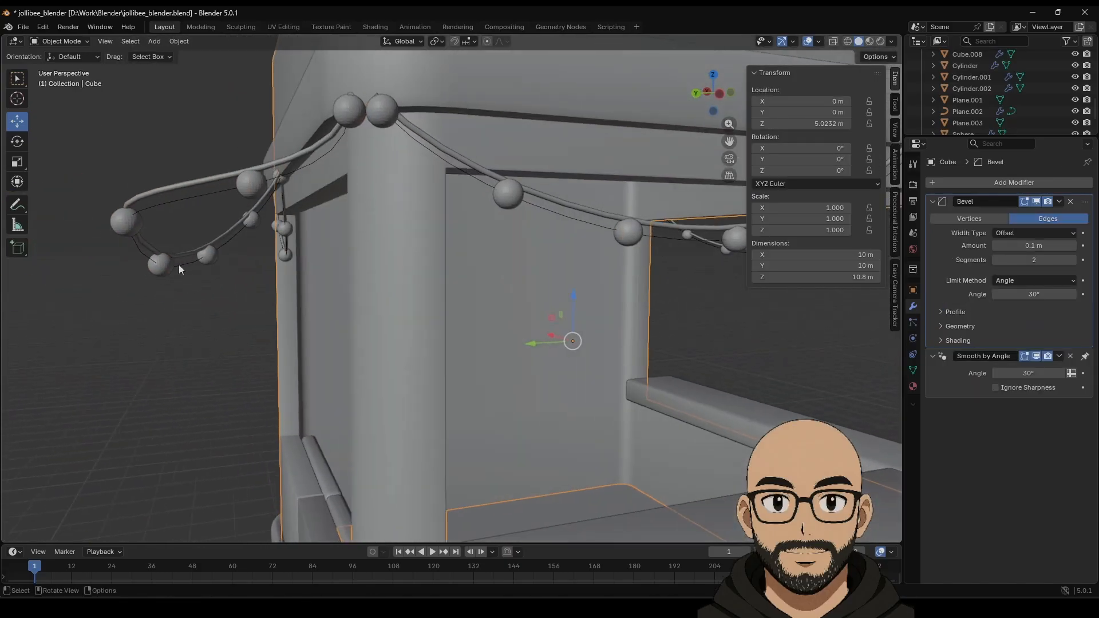
Move the protruding point of the side string-light curves about 1.84 m inward along Y to the roof edge.
left_click(180, 265)
left_click(180, 258)
key("Tab")
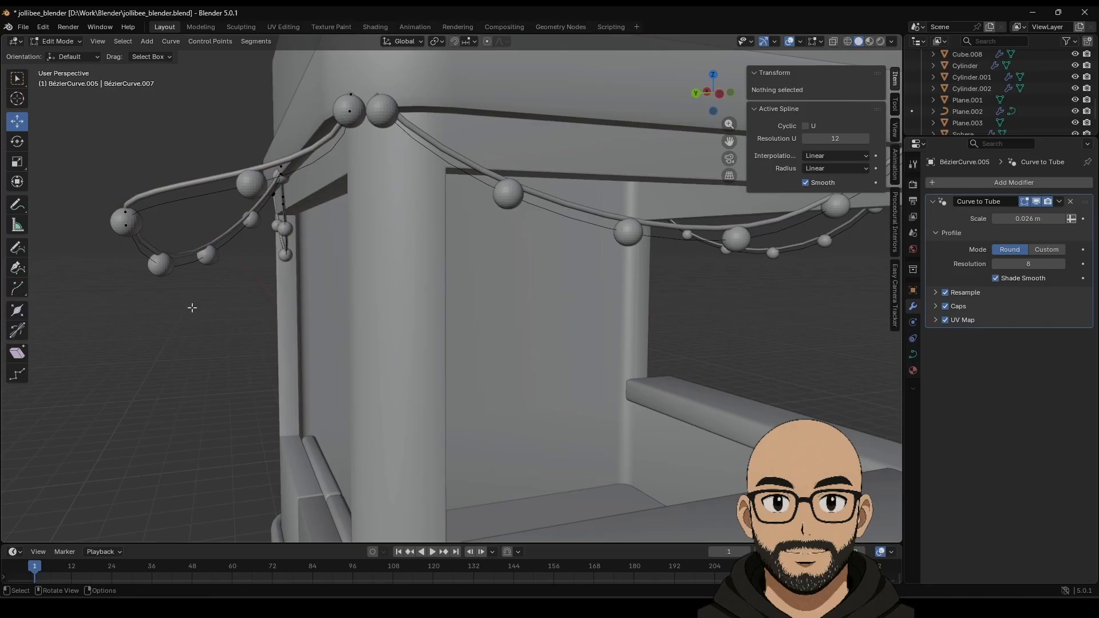
scroll(245, 228, "down", 4)
left_click(269, 248)
scroll(246, 246, "up", 2)
key("g")
key("y")
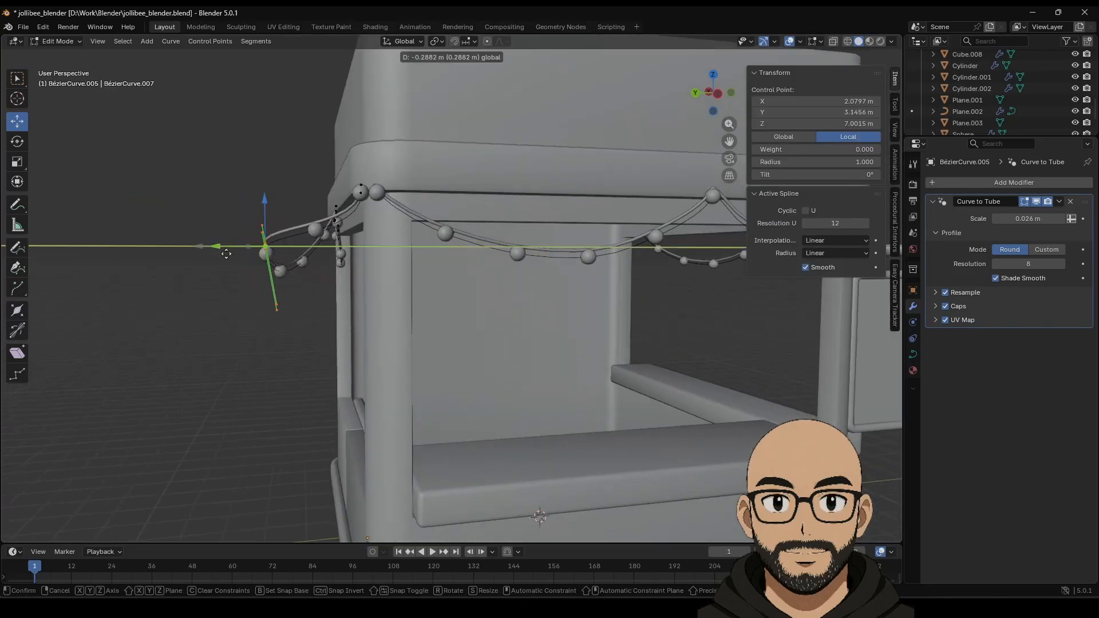
left_click(313, 279)
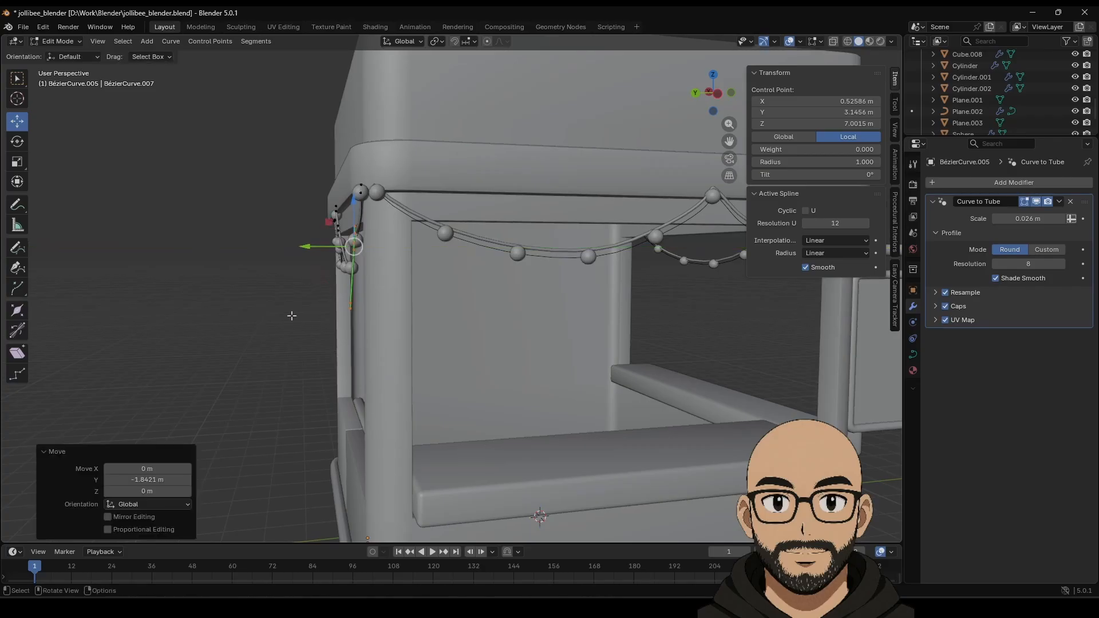
key("Tab")
Enable Cavity in the viewport shading options and inspect the kiosk from the front and sides.
scroll(276, 335, "down", 4)
middle_click_drag(276, 336, 344, 334)
scroll(428, 342, "down", 4)
middle_click_drag(428, 342, 424, 378)
left_click(892, 41)
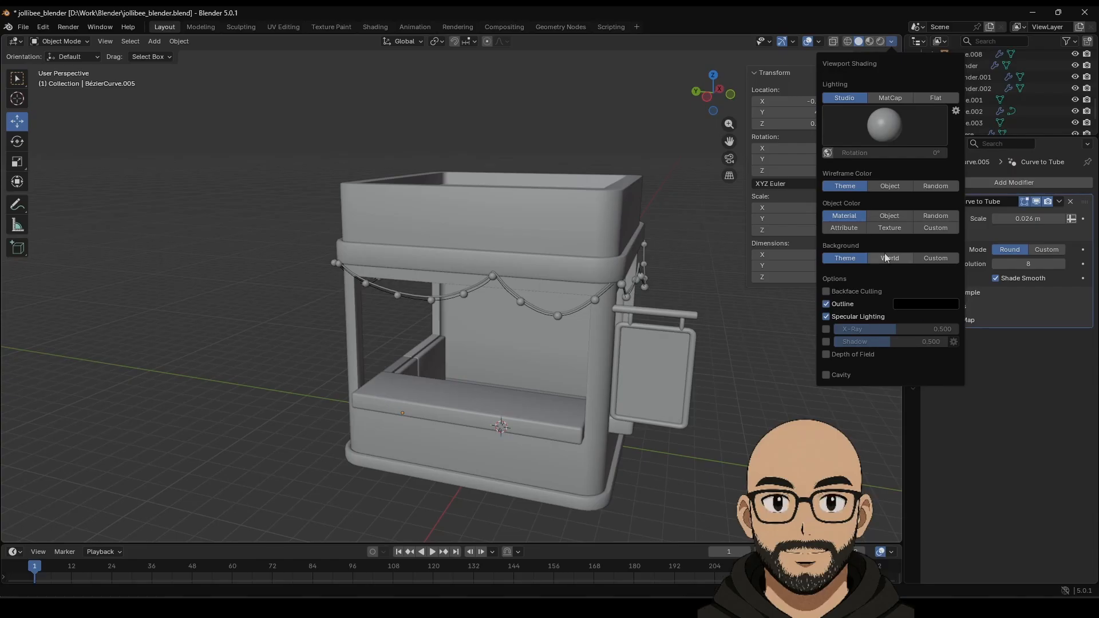
left_click(841, 375)
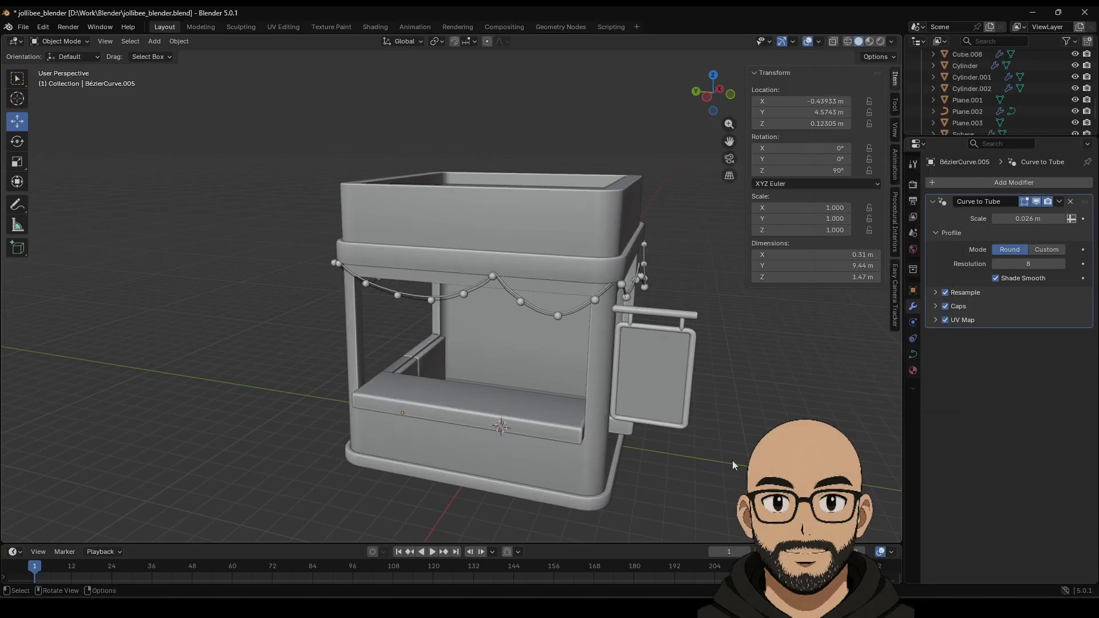
mouse_move(732, 460)
middle_mouse_down()
mouse_move(678, 424)
mouse_move(572, 400)
middle_mouse_up()
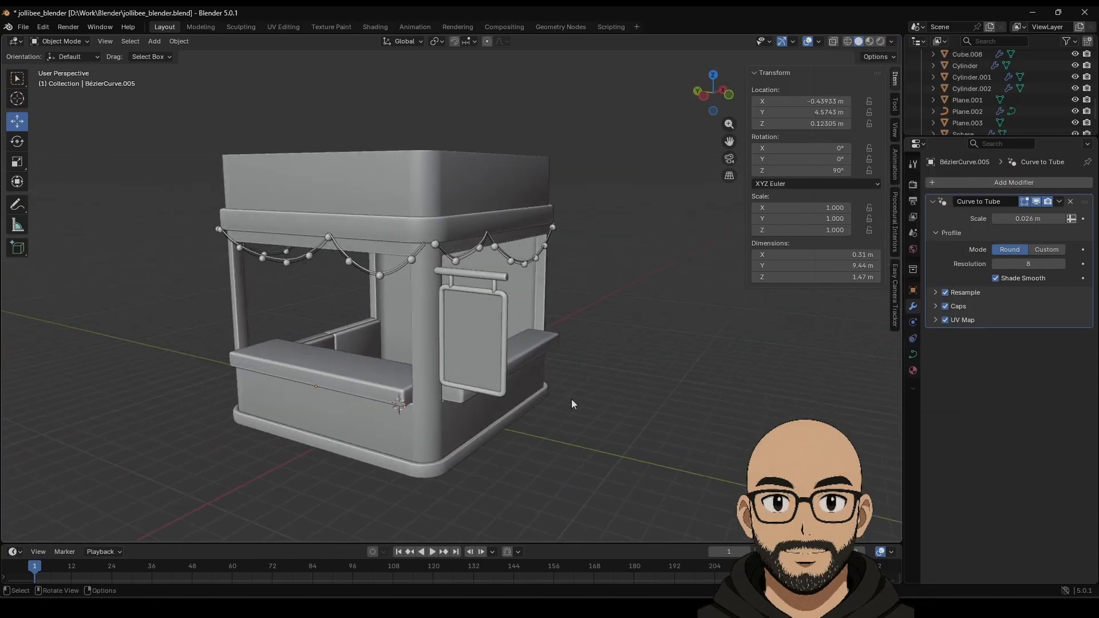
middle_click_drag(444, 356, 492, 318)
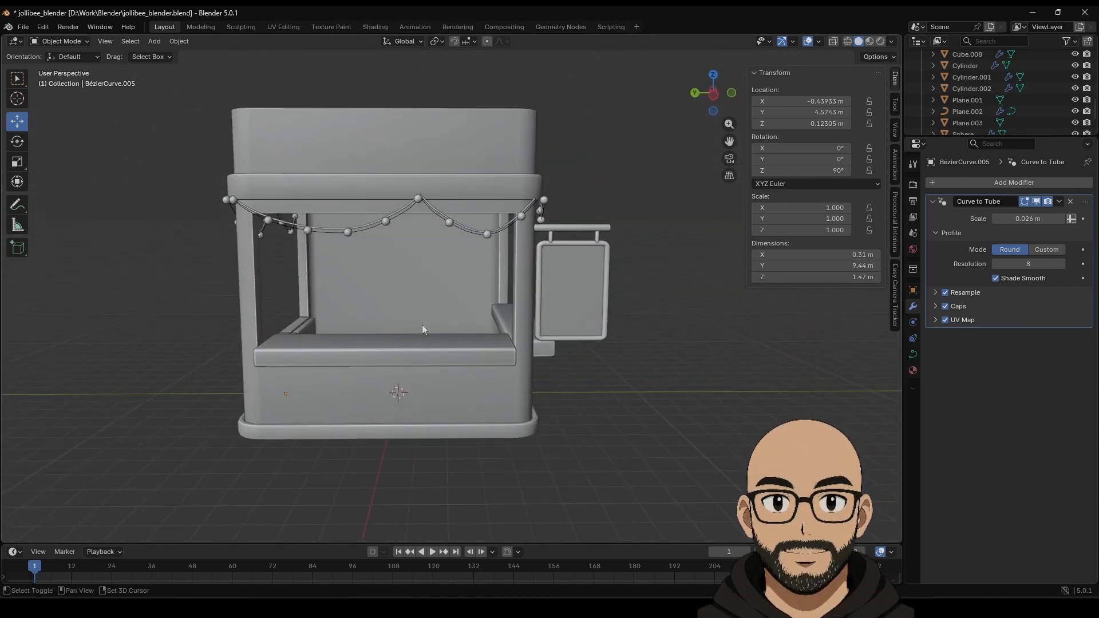
Add a cube at the origin, raise it about 2.17 m along Z and scale it uniformly to about 1.2.
mouse_move(421, 324)
middle_mouse_down()
mouse_move(390, 263)
mouse_move(420, 303)
mouse_move(356, 280)
mouse_move(417, 289)
mouse_move(424, 342)
mouse_move(400, 334)
mouse_move(476, 379)
mouse_move(533, 382)
mouse_move(464, 376)
mouse_move(431, 332)
middle_mouse_up()
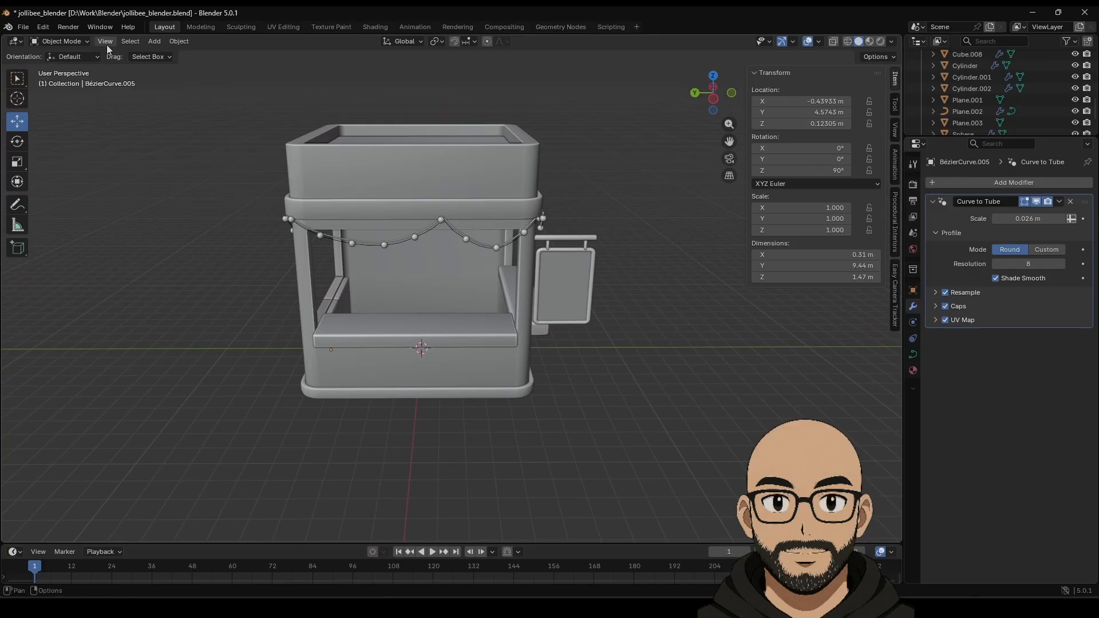
left_click(154, 42)
mouse_move(181, 54)
left_click(278, 64)
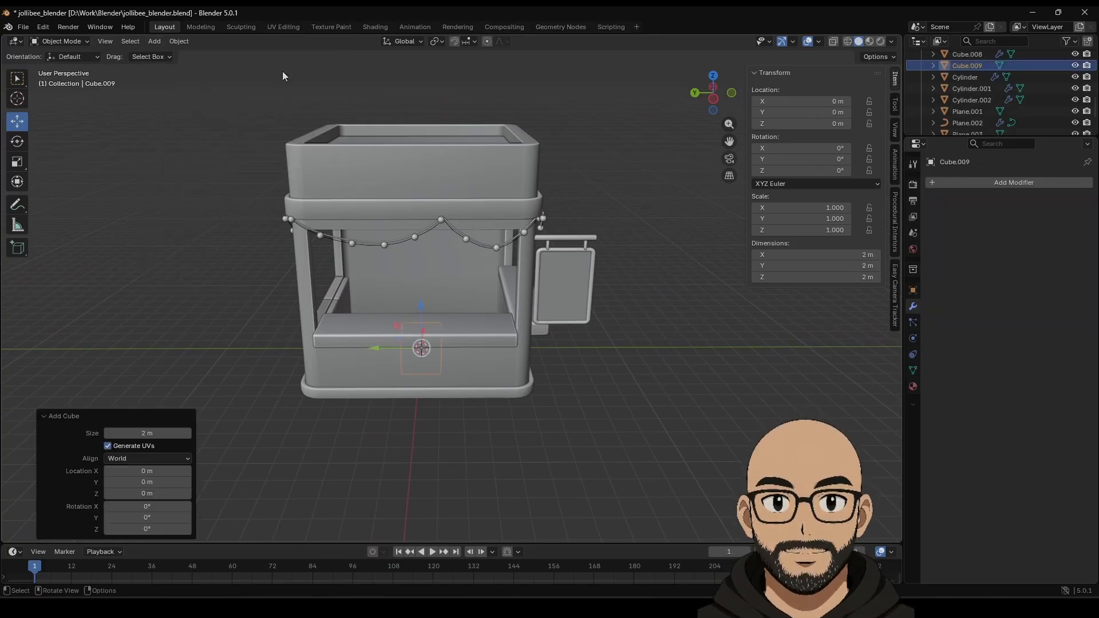
middle_click_drag(395, 343, 406, 352)
left_click_drag(424, 308, 430, 277)
key("s")
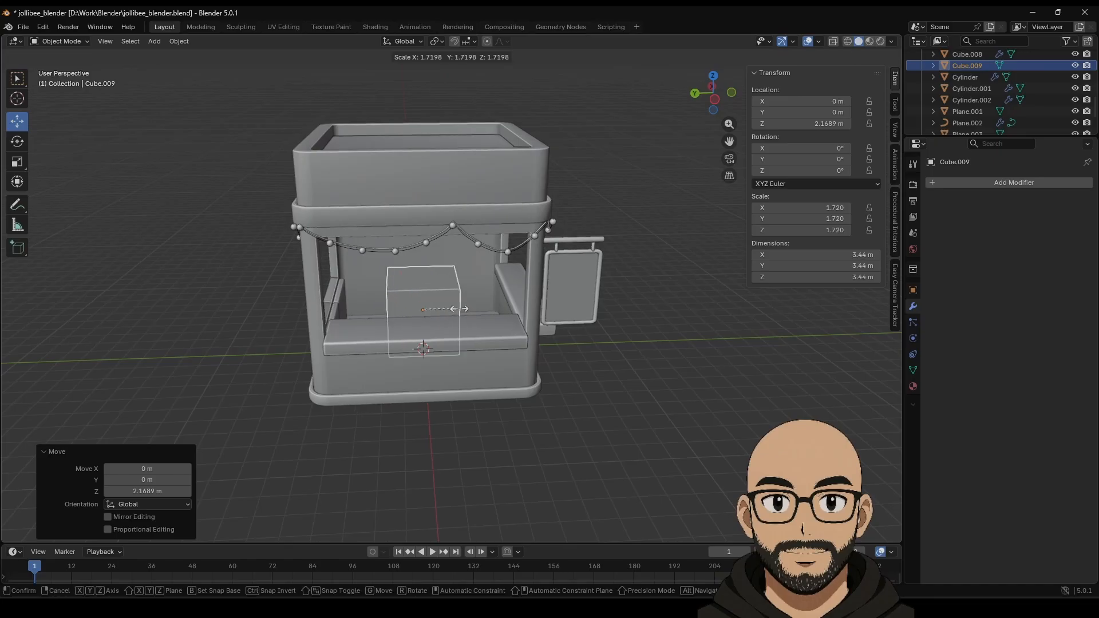
left_click(450, 312)
Raise the cube's top face to make it about 5.29 m tall and move it about 1.95 m along Y.
middle_click_drag(460, 321, 451, 307)
key("Tab")
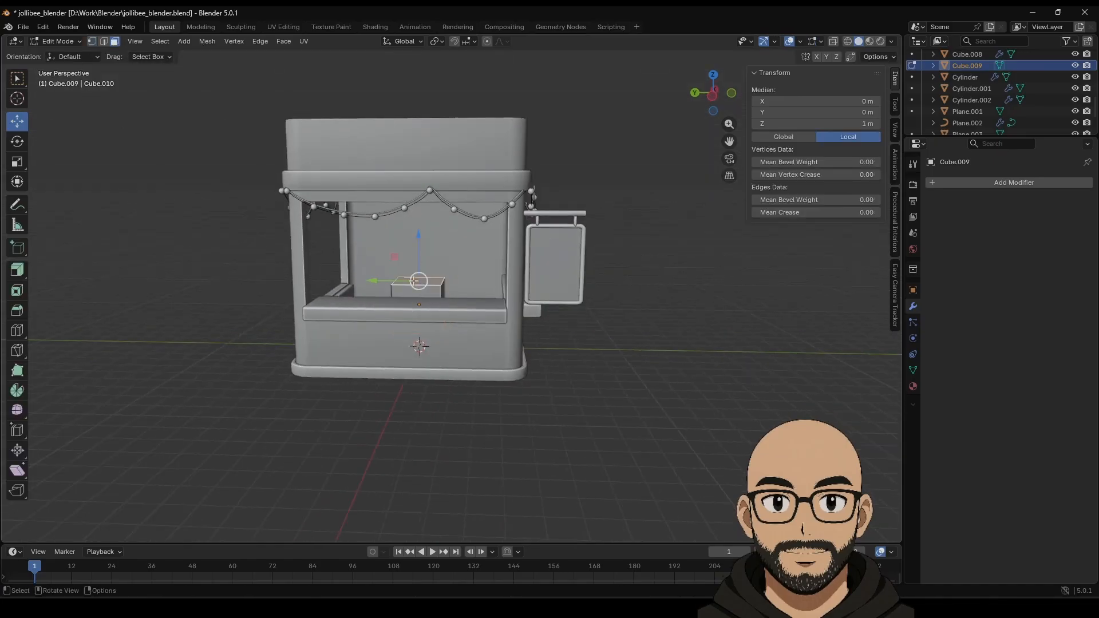
left_click_drag(419, 256, 429, 196)
key("Tab")
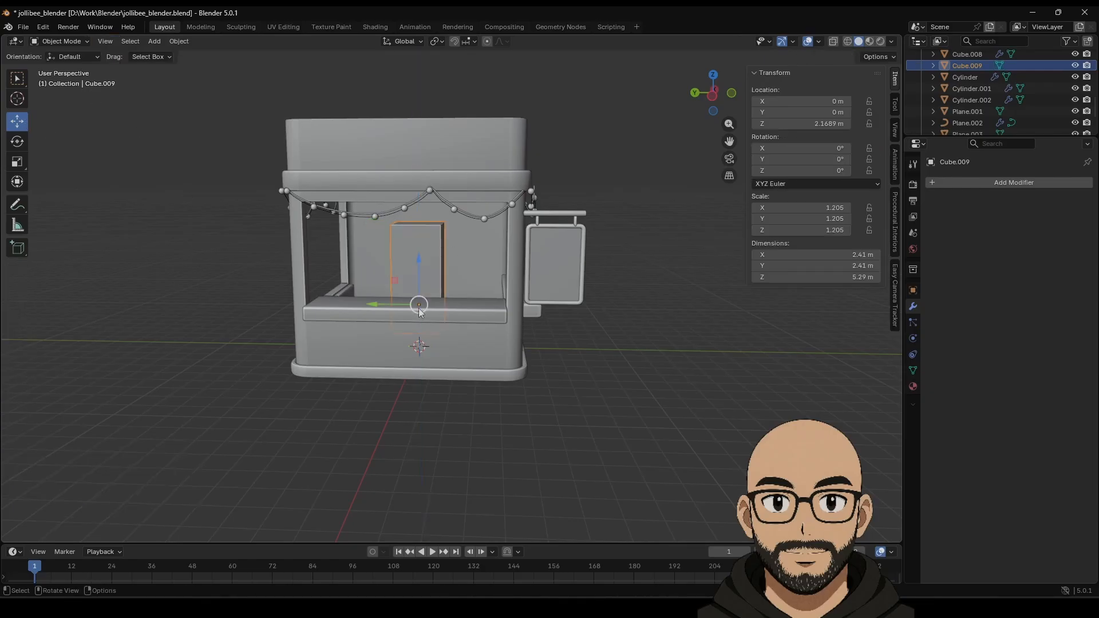
left_click_drag(379, 303, 337, 299)
key("KP_Decimal")
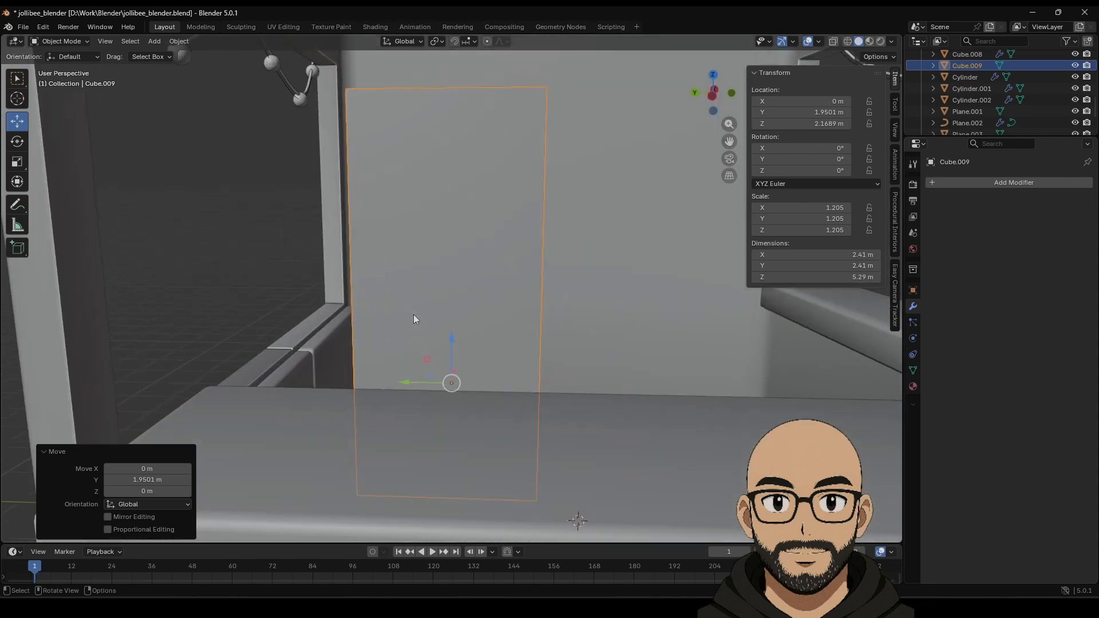
Move the tall block about 3.32 m along X and about 0.61 m along Y inside the kiosk.
middle_click_drag(413, 314, 417, 358)
left_click_drag(417, 358, 243, 309)
middle_click_drag(243, 309, 407, 348)
left_click_drag(443, 325, 400, 326)
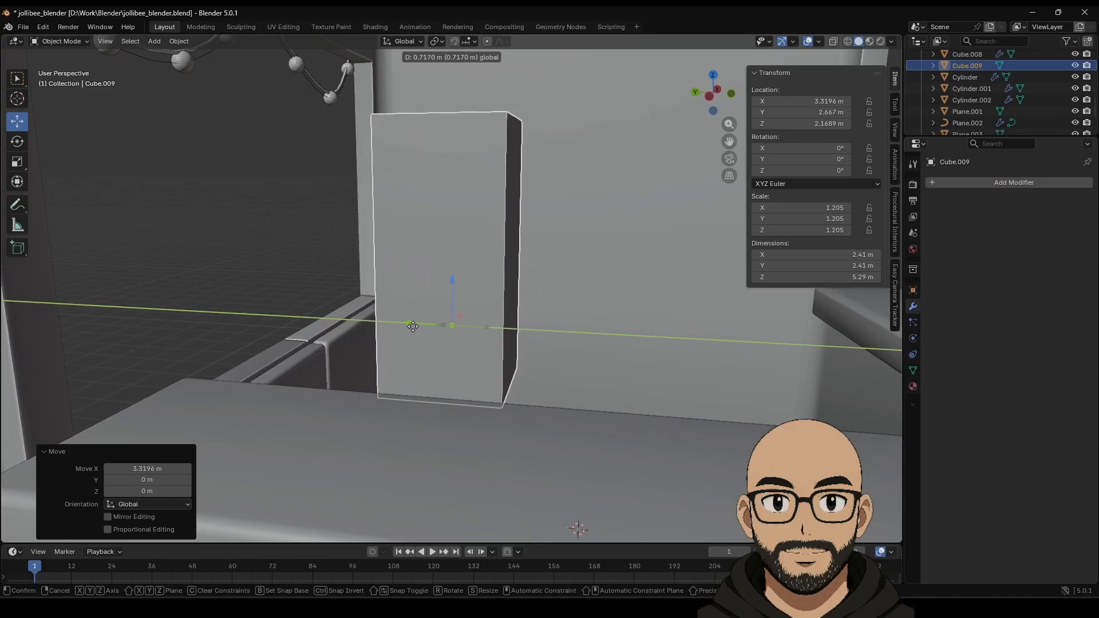
middle_click_drag(400, 326, 564, 389)
scroll(564, 389, "down", 3)
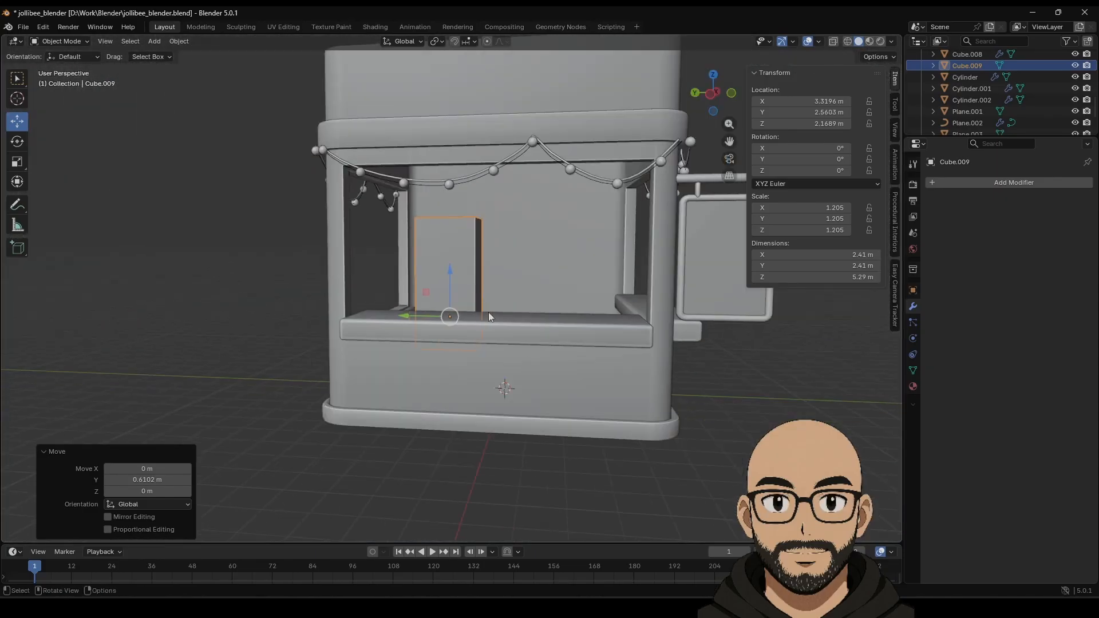
Scale the block uniformly to about 1.6 and move it about -4.94 m along Y and -0.45 m along Z.
key("s")
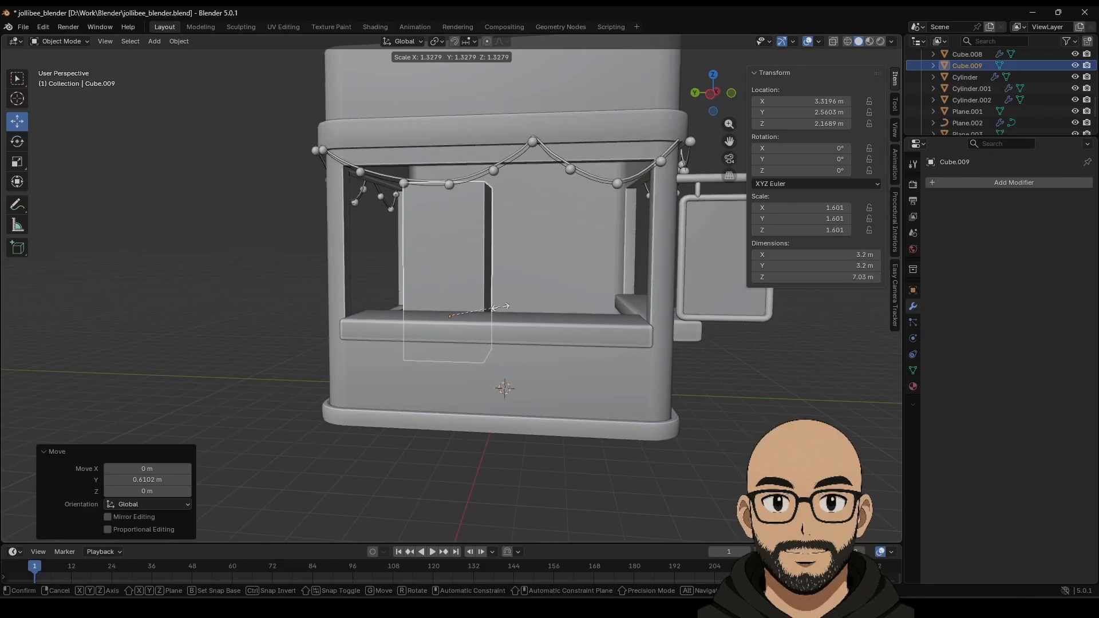
left_click(499, 307)
middle_click_drag(489, 324, 393, 304)
left_click_drag(389, 308, 514, 324)
middle_click_drag(513, 324, 548, 328)
left_click_drag(575, 303, 575, 320)
middle_click_drag(576, 319, 617, 372)
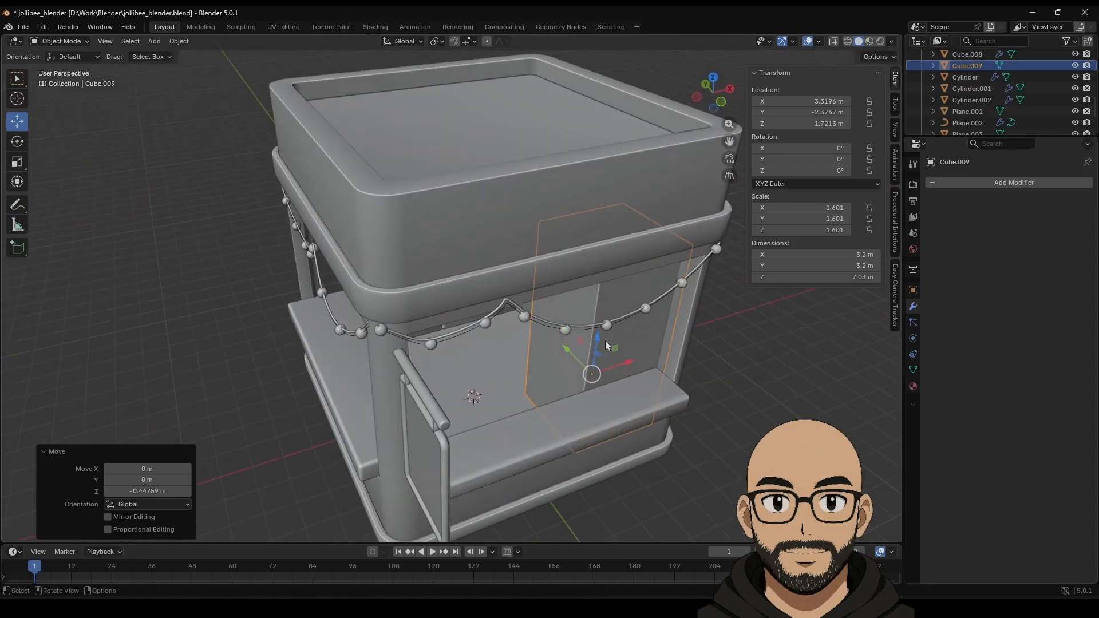
Move the block about 4.76 m along Y to the opposite side of the kiosk interior.
left_click(720, 102)
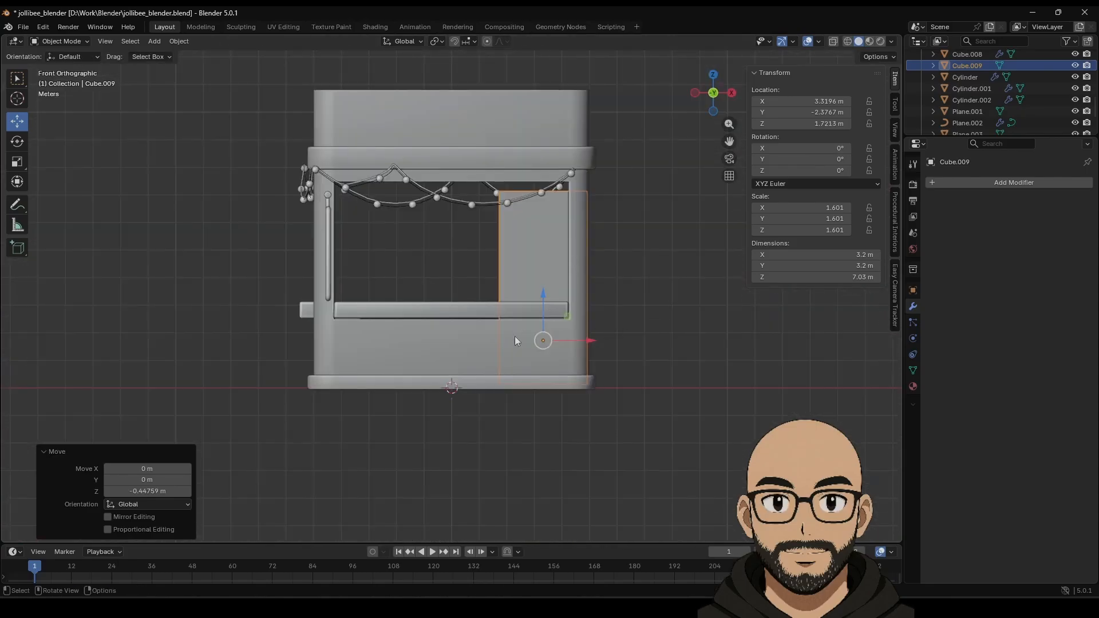
middle_click_drag(515, 338, 640, 382)
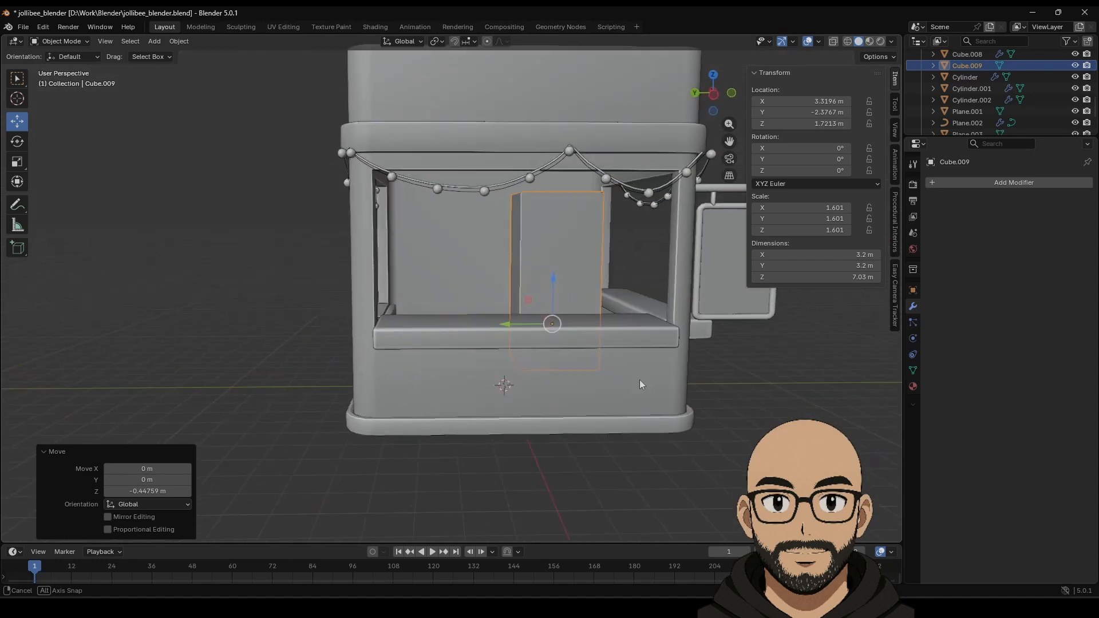
key("g")
key("y")
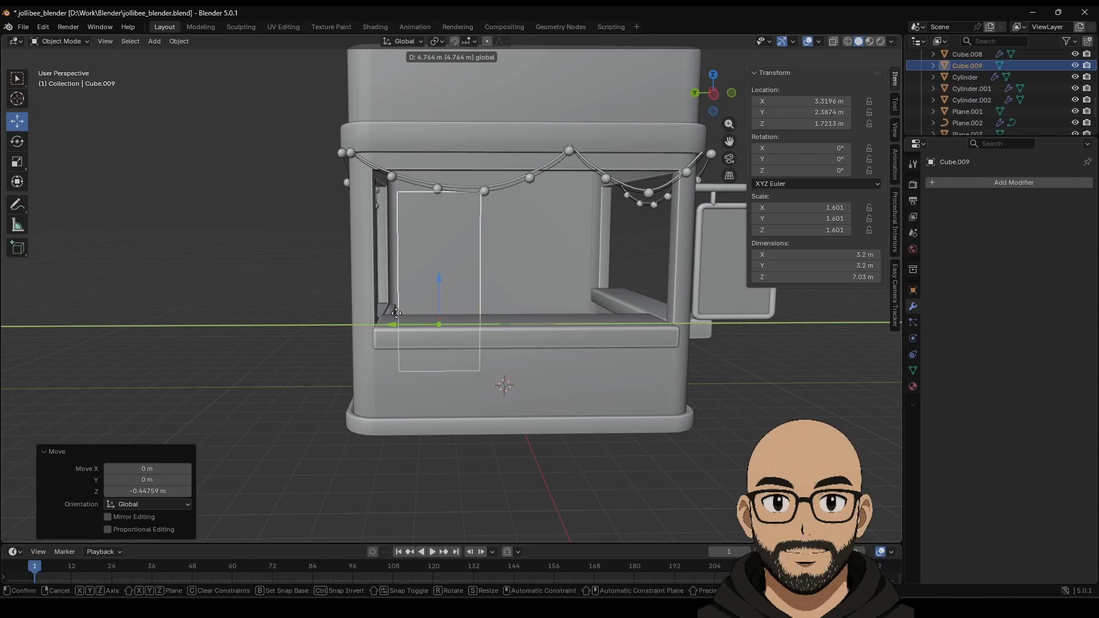
left_click(396, 314)
middle_click_drag(396, 313, 507, 296)
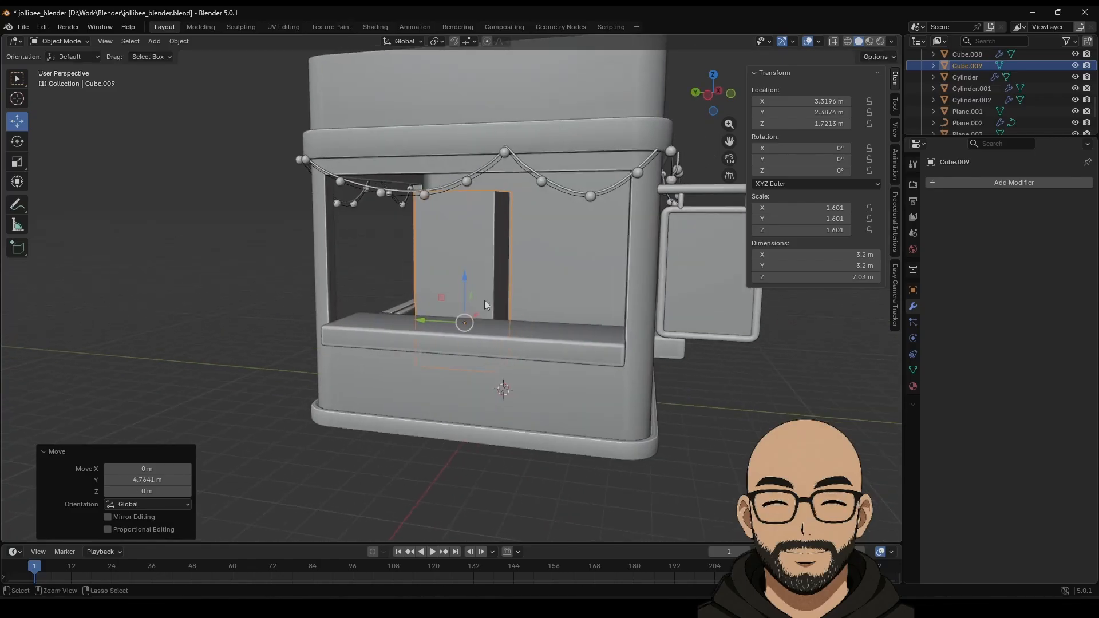
Apply the block's scale and add a Bevel modifier with an amount of 0.46 m and 3 segments.
key("ctrl+a")
left_click(484, 300)
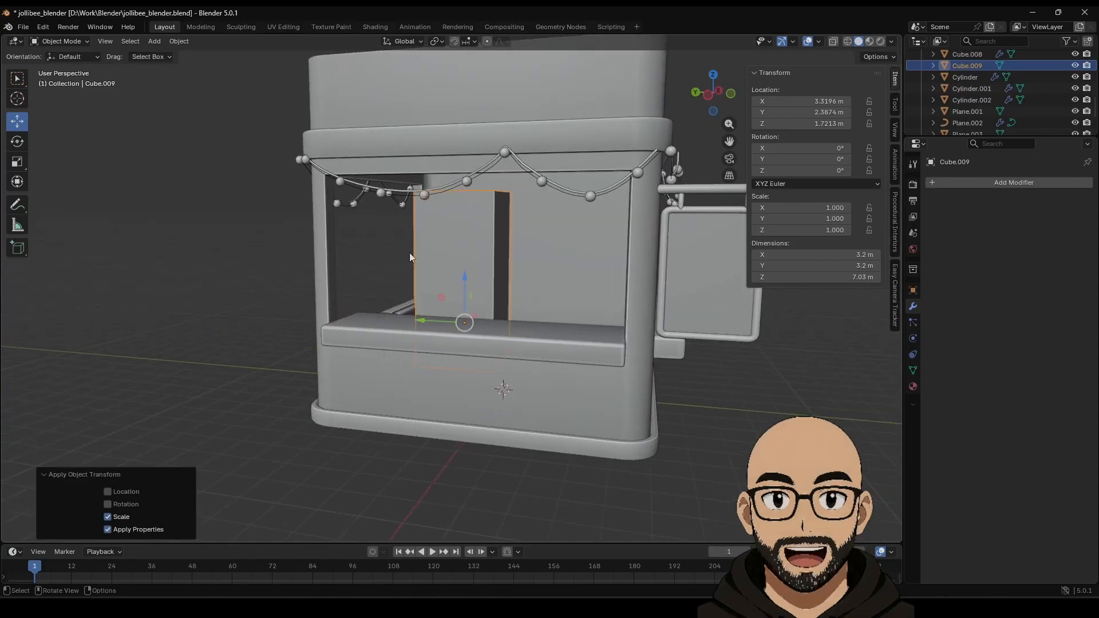
left_click(987, 185)
mouse_move(963, 185)
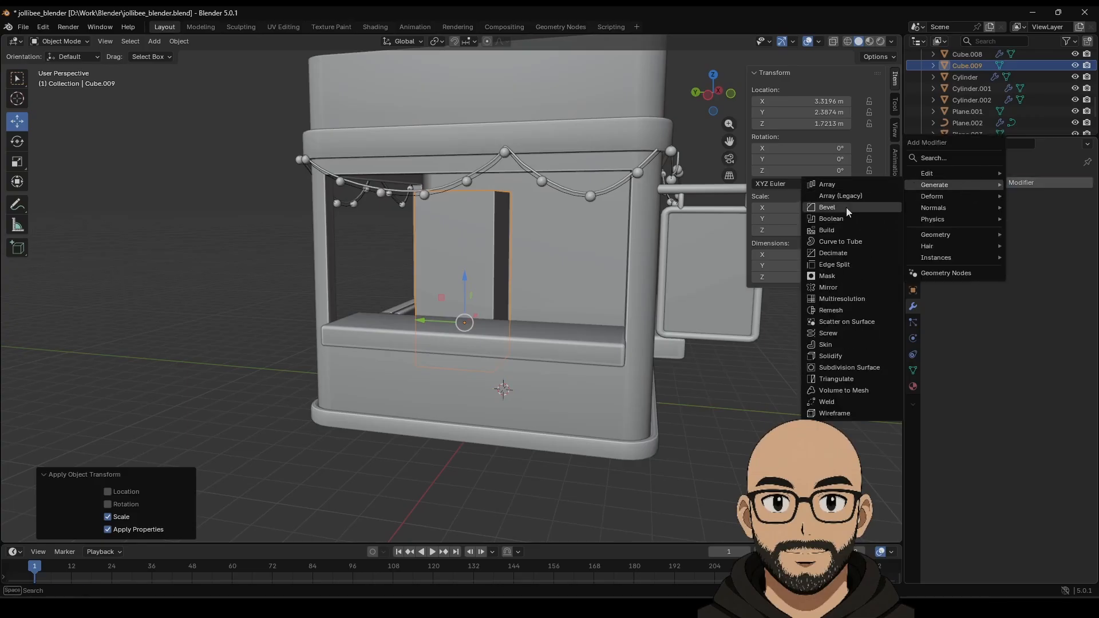
left_click(846, 207)
left_click_drag(1034, 260, 1043, 260)
left_click_drag(1033, 245, 1060, 246)
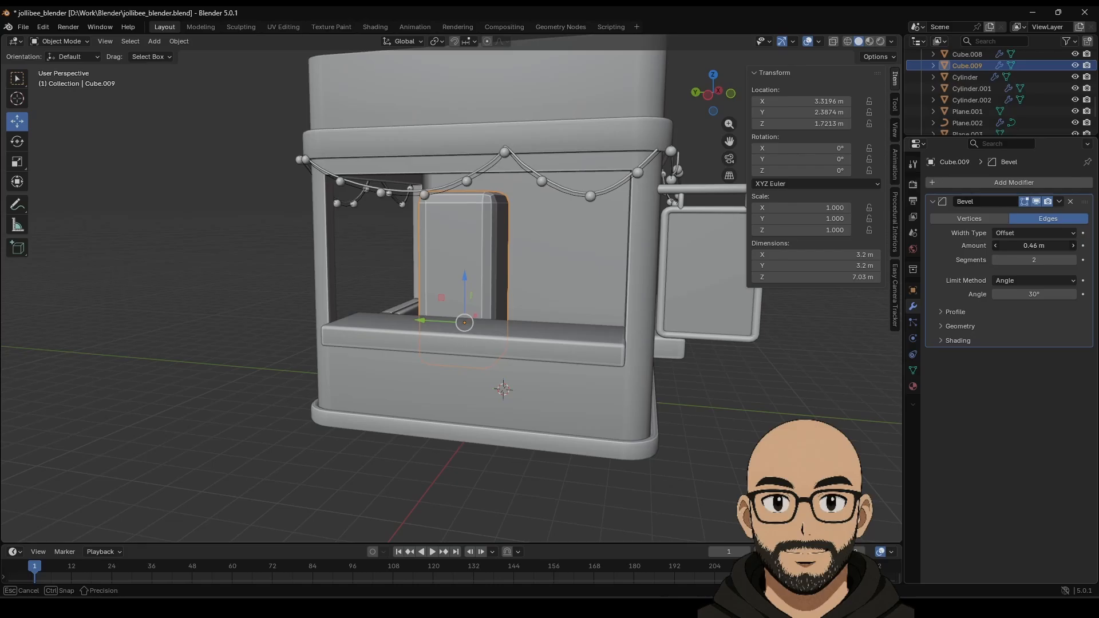
left_click(1073, 260)
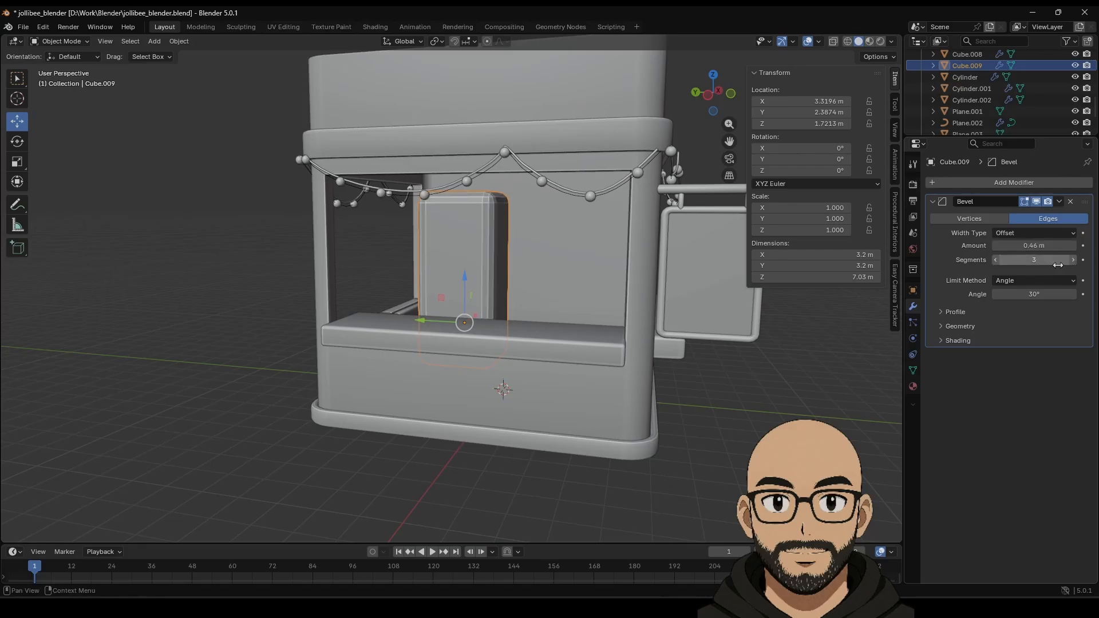
Apply Shade Auto Smooth to the beveled block.
right_click(471, 242)
mouse_move(461, 243)
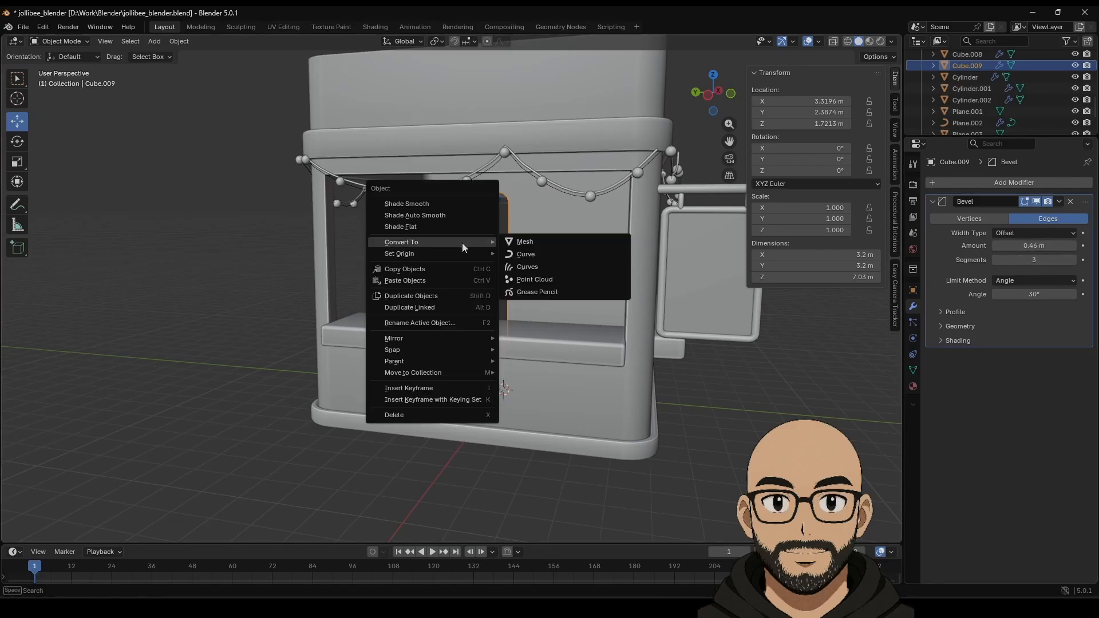
left_click(446, 218)
Duplicate the low side wall panel beside the counter and move the copy about -2.33 m along Y.
middle_click_drag(231, 317, 325, 341)
scroll(517, 351, "up", 5)
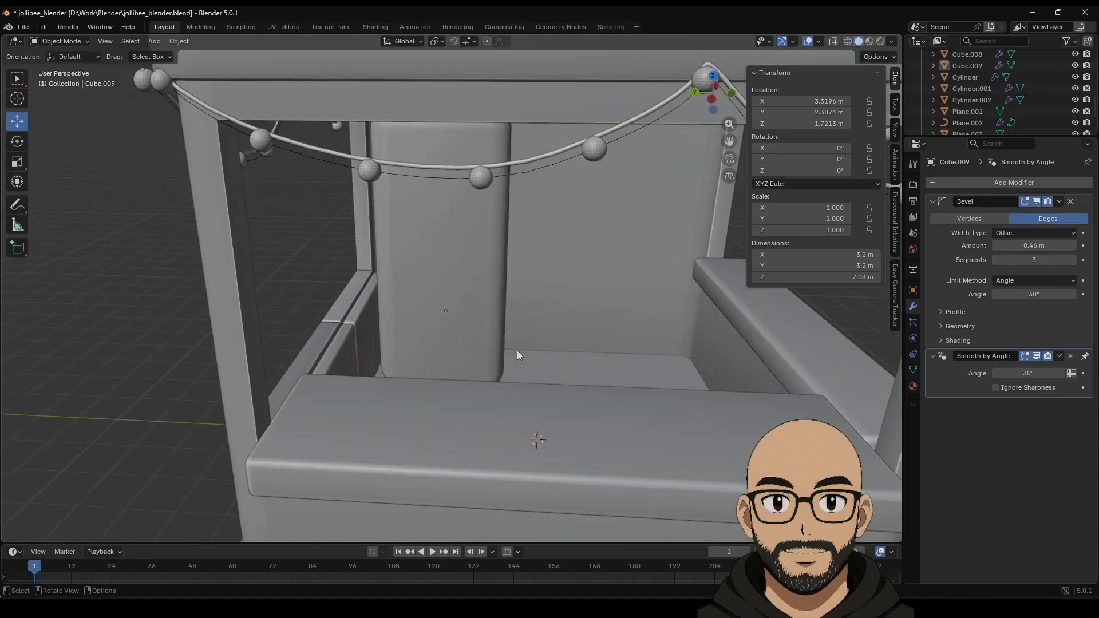
left_click(345, 351)
middle_click_drag(447, 361, 444, 355)
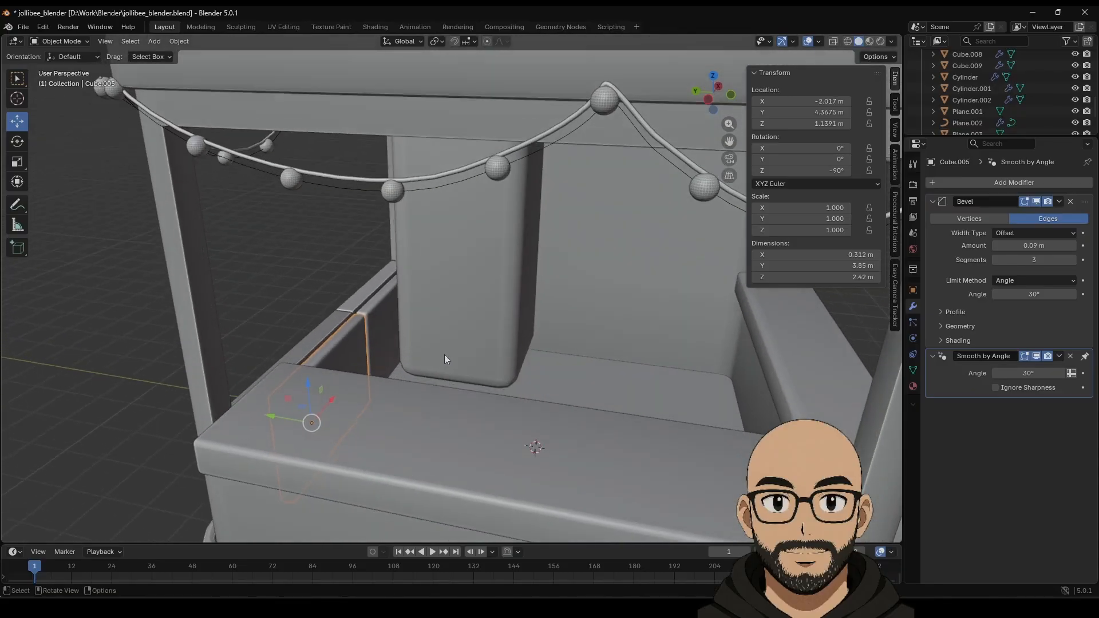
key("shift+d")
right_click(444, 354)
left_click_drag(272, 416, 380, 434)
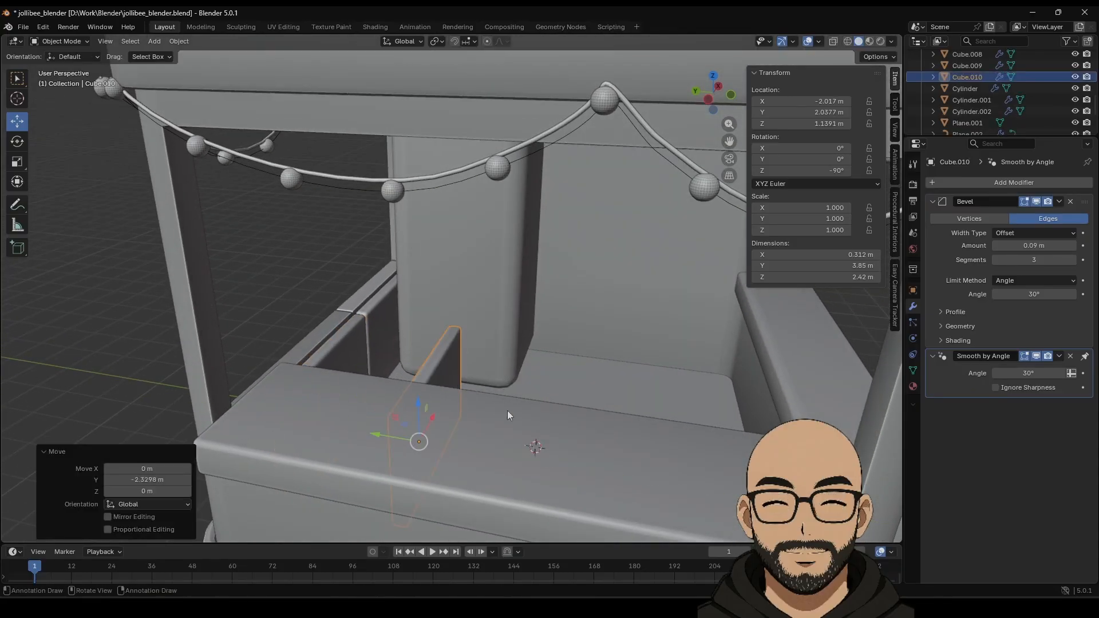
Rotate the copied panel -90° about Z and move it about 3.83 m along X and 0.37 m along Z, in front of the block.
left_click(20, 143)
left_click_drag(442, 468, 390, 473)
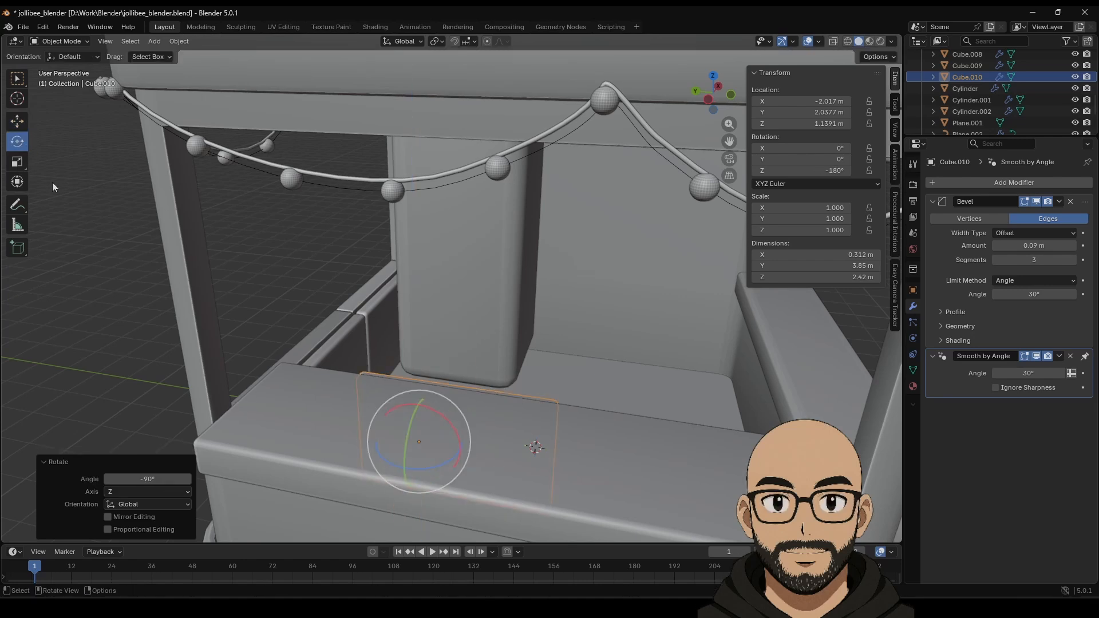
left_click(13, 122)
middle_click_drag(486, 337, 449, 353)
left_click_drag(417, 404, 502, 347)
middle_click_drag(512, 361, 526, 330)
left_click_drag(498, 362, 501, 335)
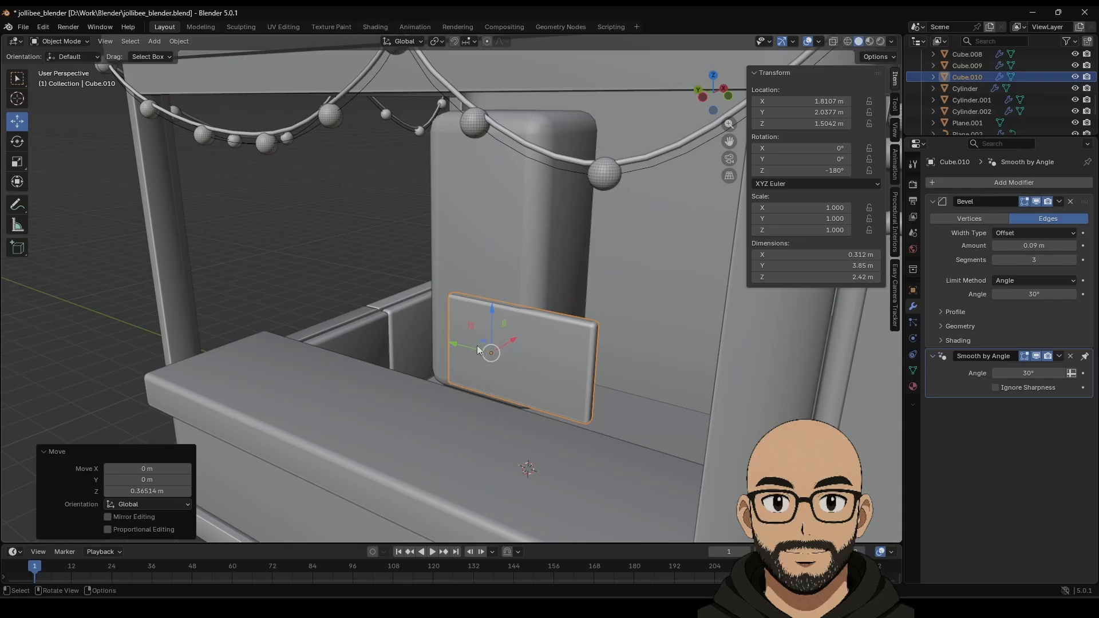
In left X-ray view, move the panel's two side faces along Y to match the block's width, about 3.17 m.
left_click(703, 98)
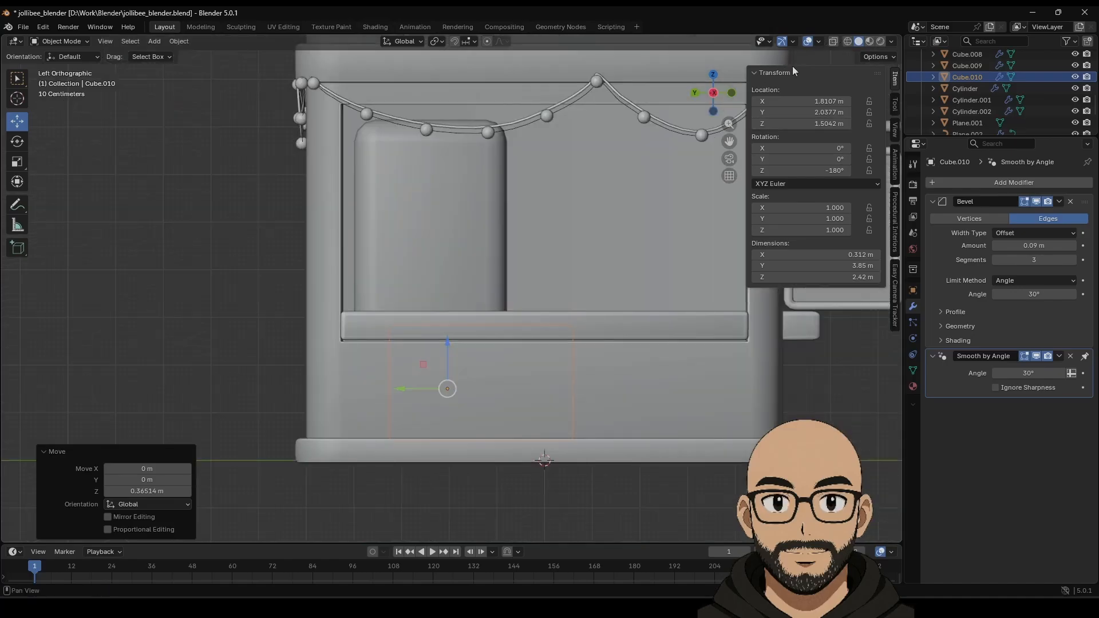
key("Tab")
scroll(503, 379, "up", 4)
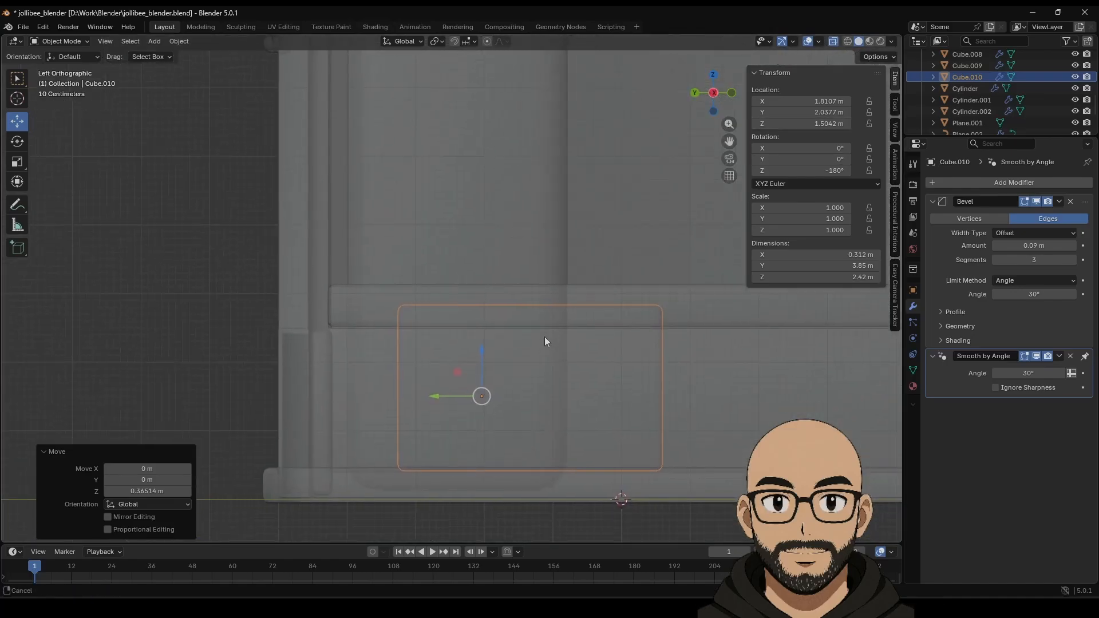
left_click_drag(380, 264, 451, 468)
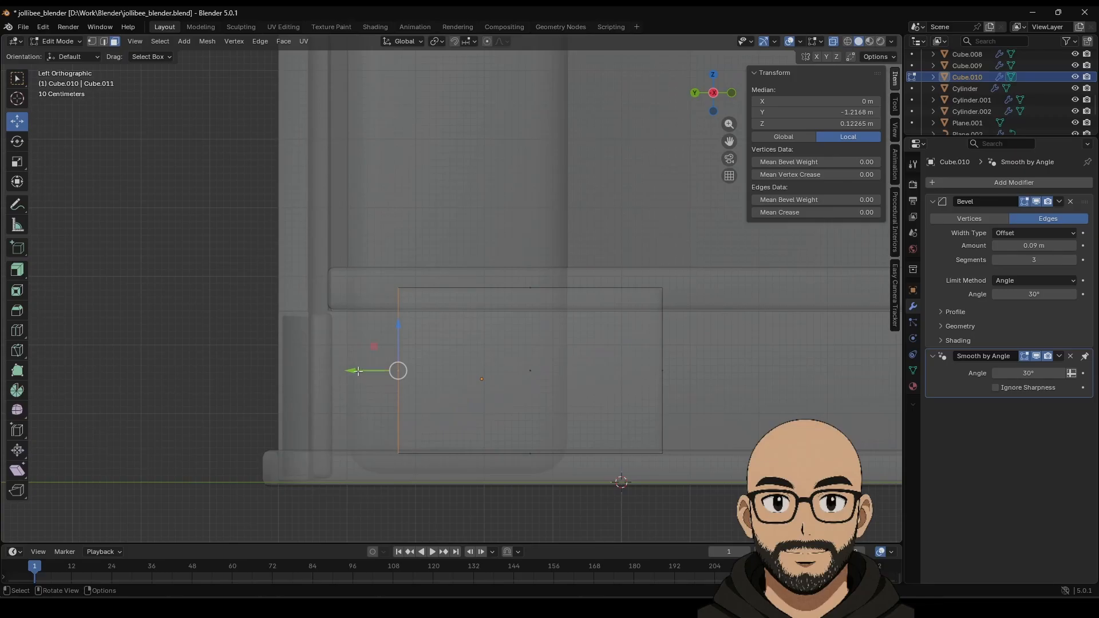
left_click_drag(357, 371, 307, 372)
left_click_drag(589, 238, 719, 484)
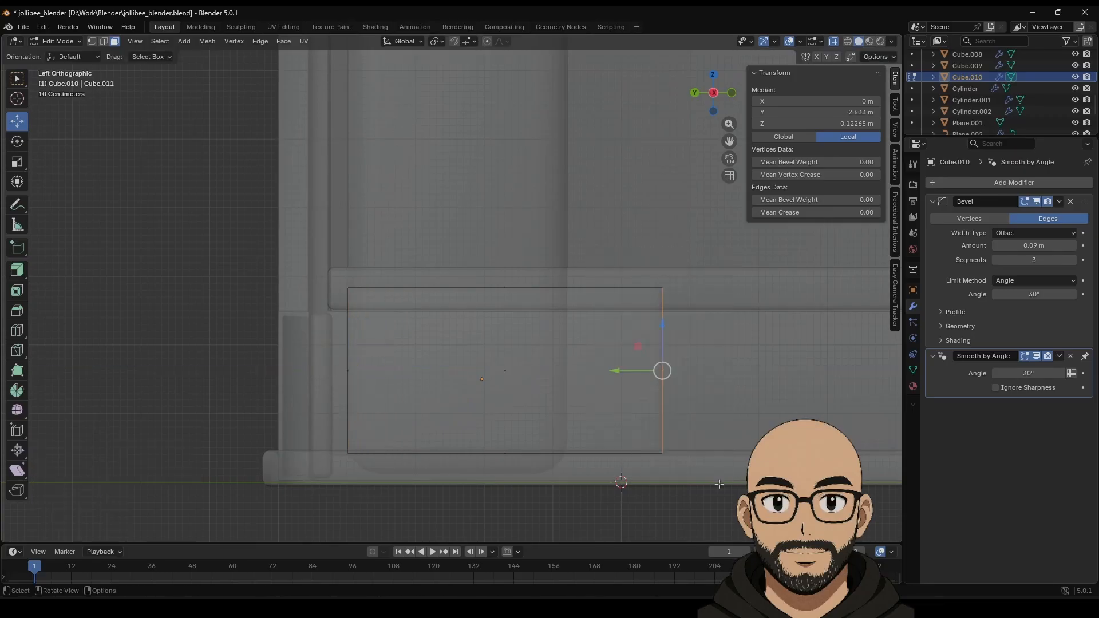
left_click_drag(625, 367, 525, 367)
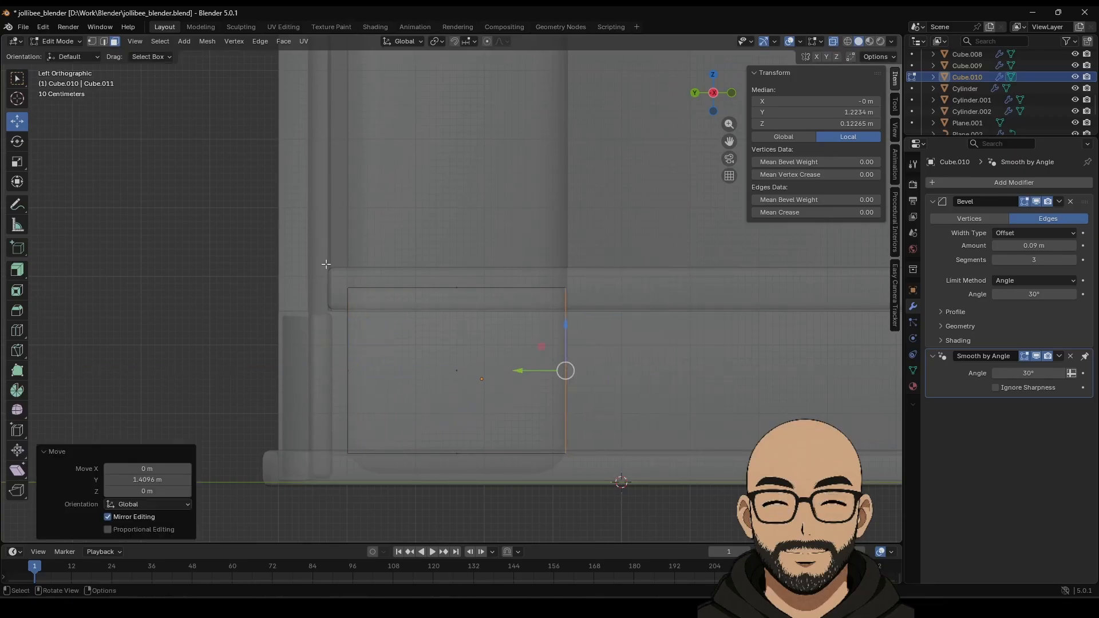
Raise the panel's top face to make it about 4.55 m tall, and apply the object's scale.
left_click_drag(433, 281, 472, 294)
left_click_drag(459, 257, 461, 97)
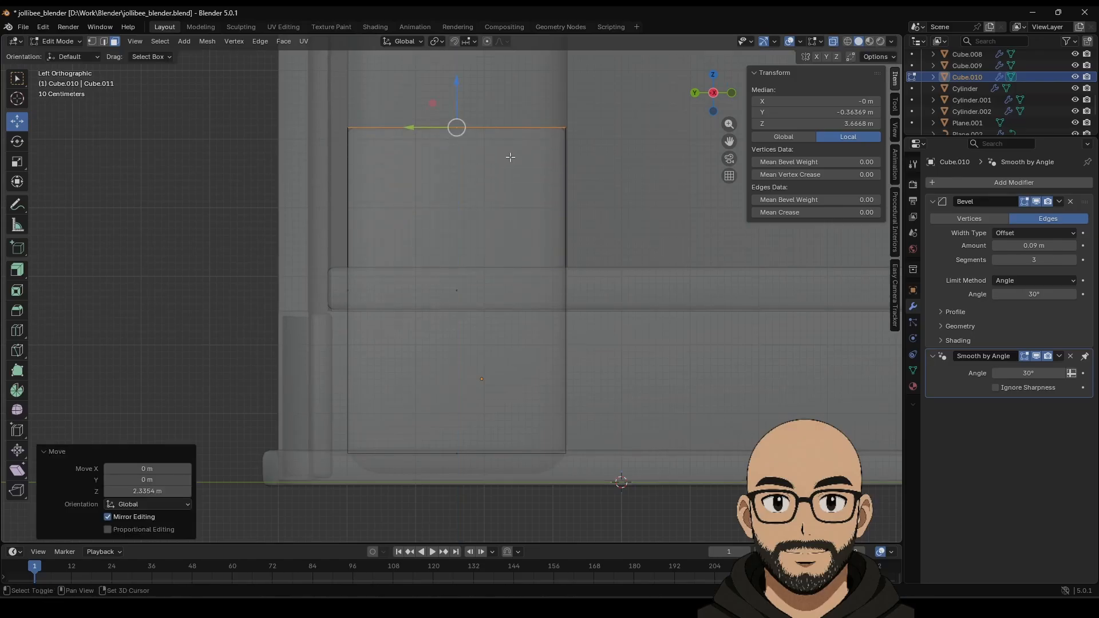
middle_click_drag(510, 179, 512, 270, "shift")
left_click_drag(473, 200, 483, 218)
key("Tab")
scroll(513, 351, "down", 2)
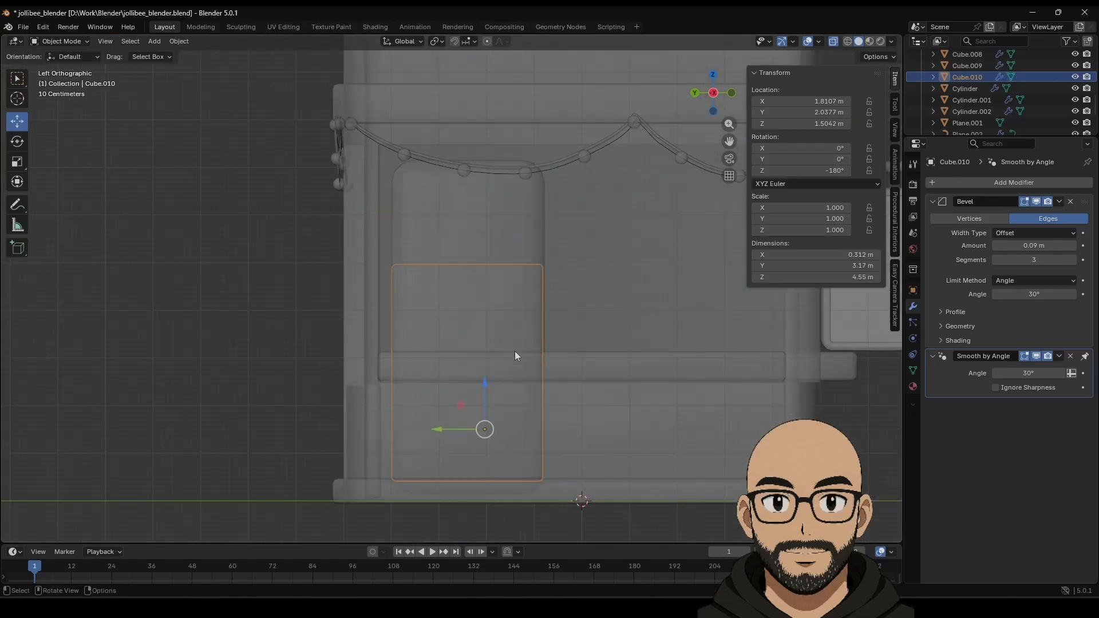
key("ctrl+a")
left_click(513, 351)
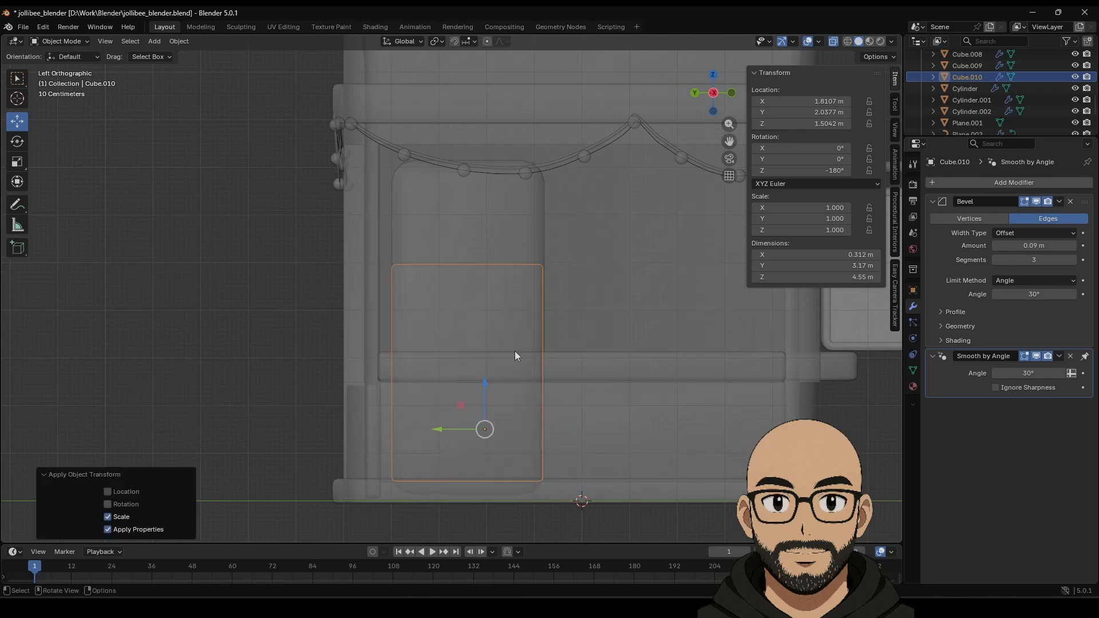
key("Tab")
middle_click_drag(298, 308, 429, 331)
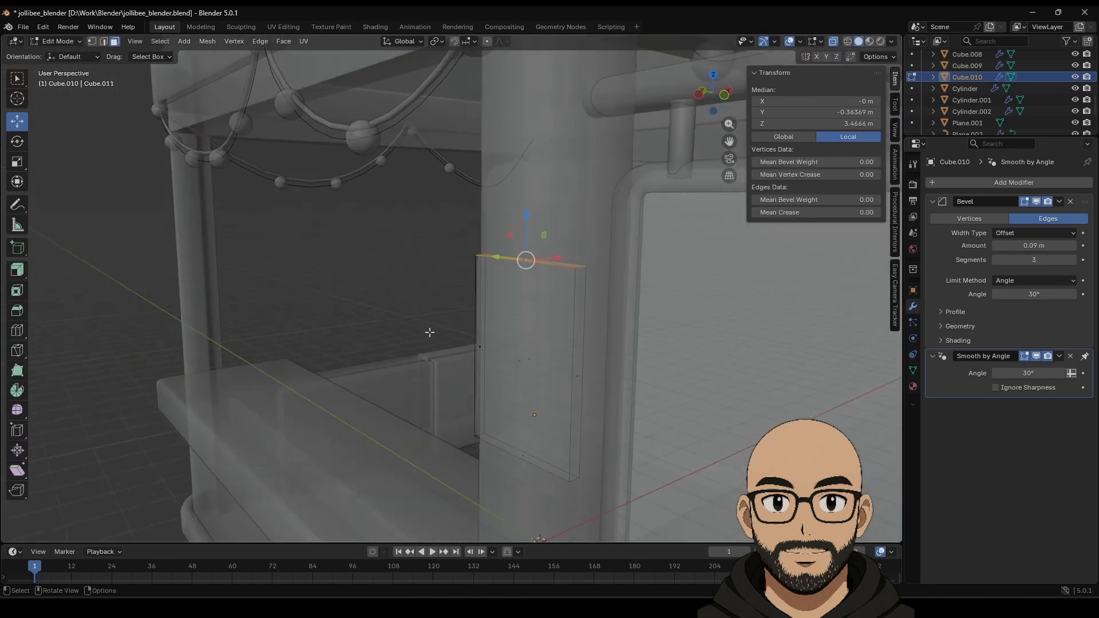
key("Tab")
left_click(365, 280)
middle_click_drag(366, 281, 449, 290)
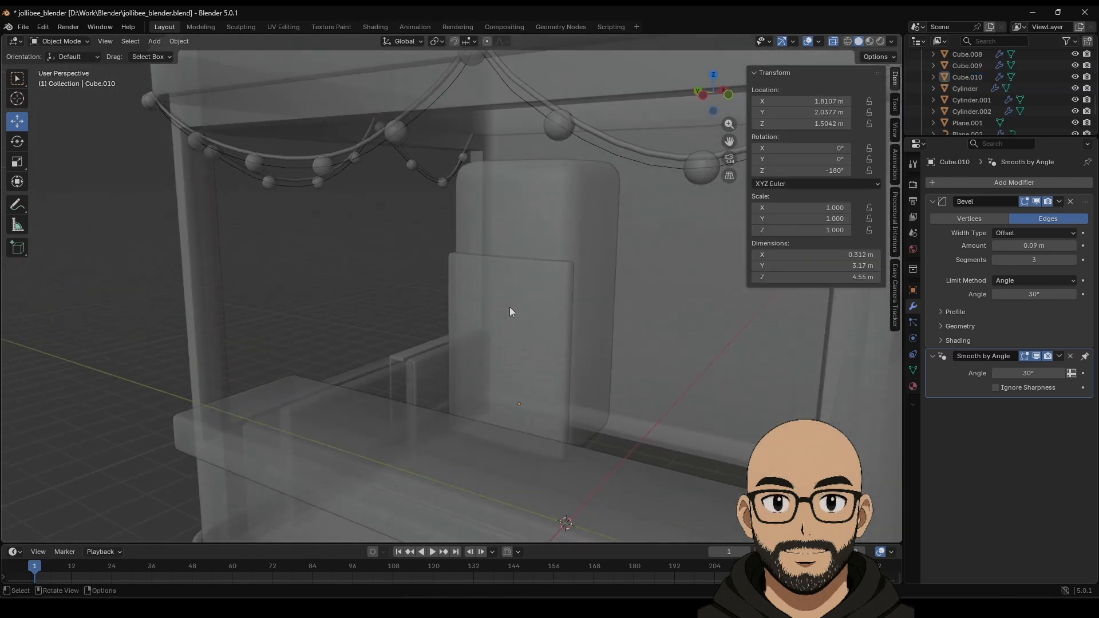
Duplicate the door panel, raise the copy about 3.29 m along Z and set its origin to Center of Mass (Surface).
left_click(510, 307)
key("shift+d")
key("Escape")
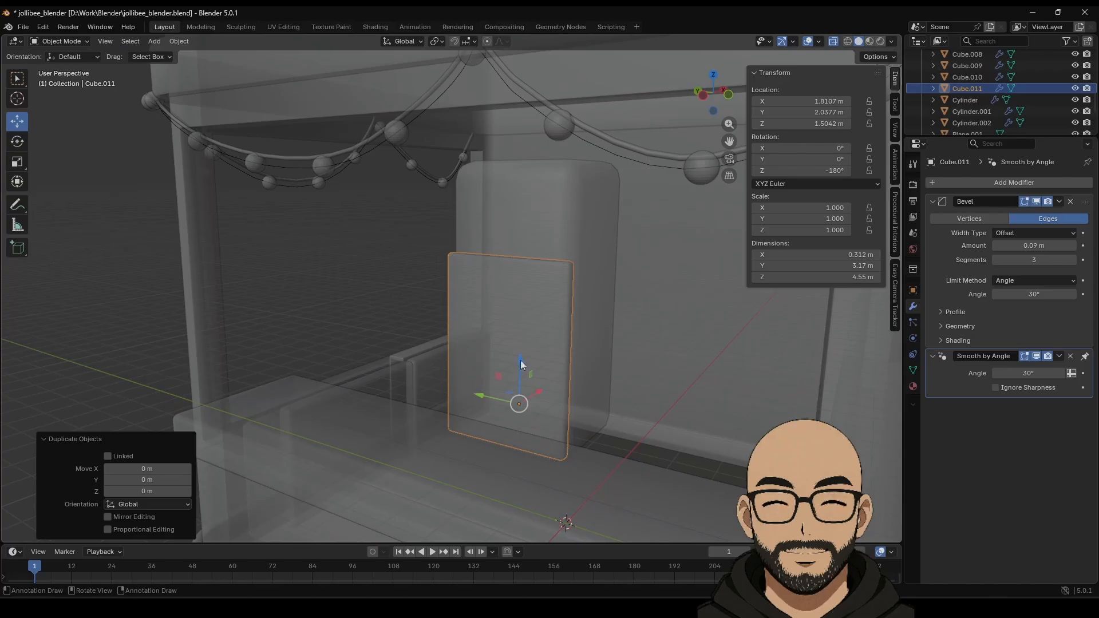
left_click_drag(521, 365, 552, 224)
left_click(179, 41)
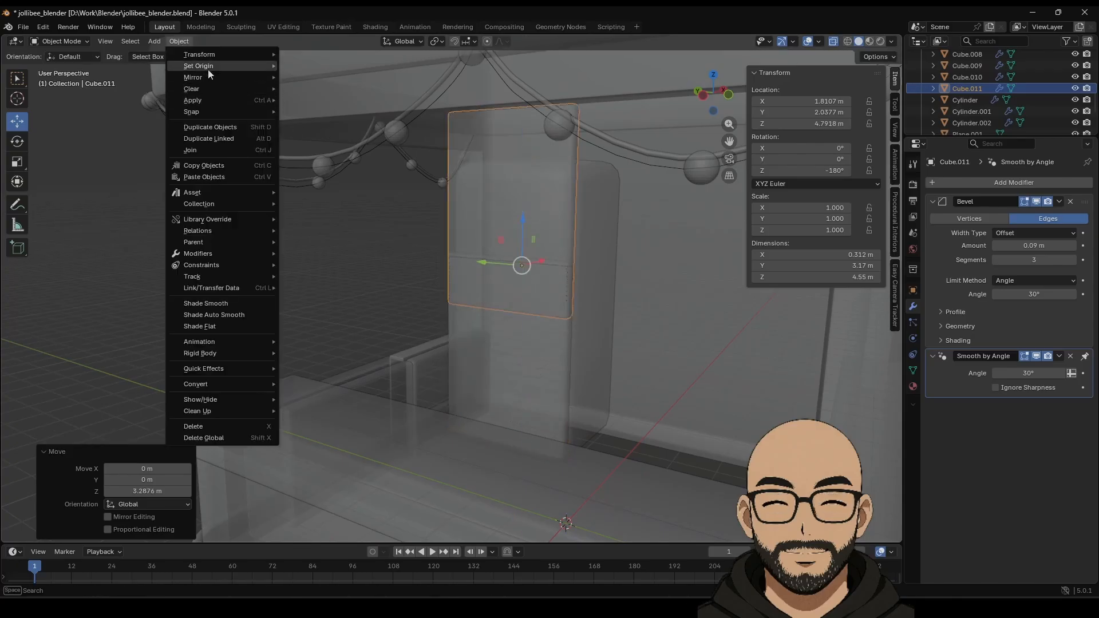
mouse_move(207, 66)
left_click(342, 103)
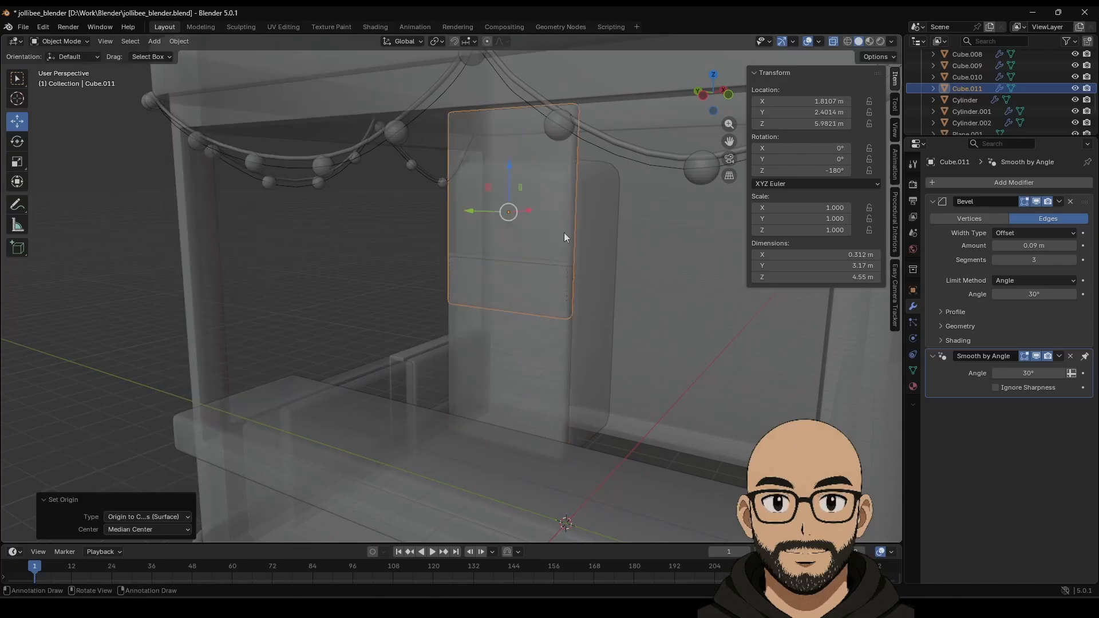
Scale the upper panel to about 0.426 along Z and apply its scale.
left_click(17, 162)
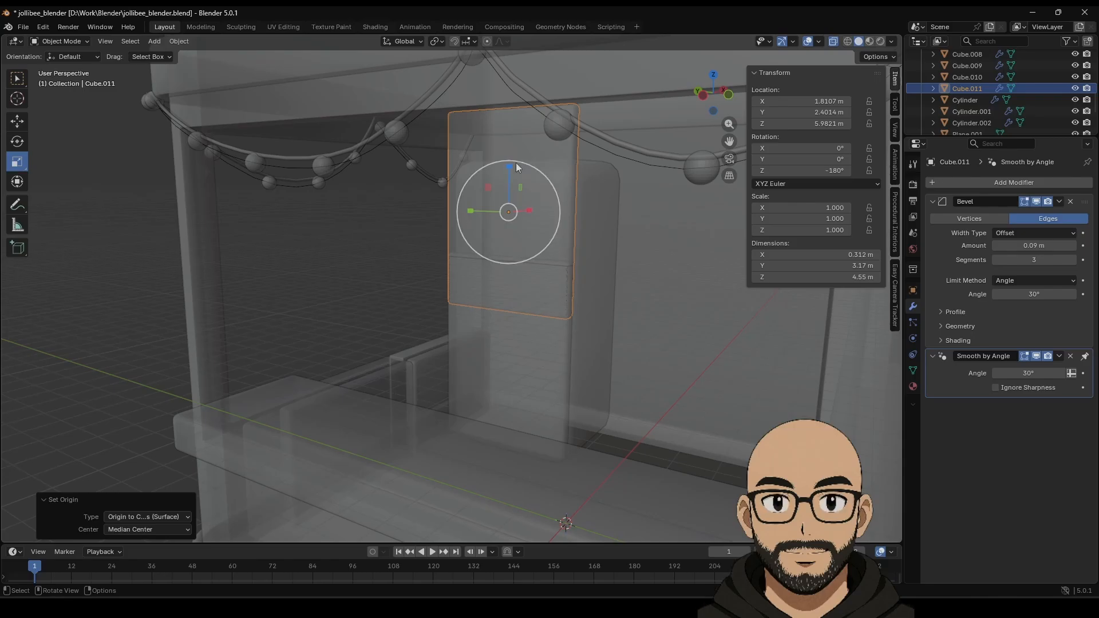
left_click_drag(515, 163, 517, 194)
middle_click_drag(517, 196, 569, 221)
scroll(521, 253, "up", 3)
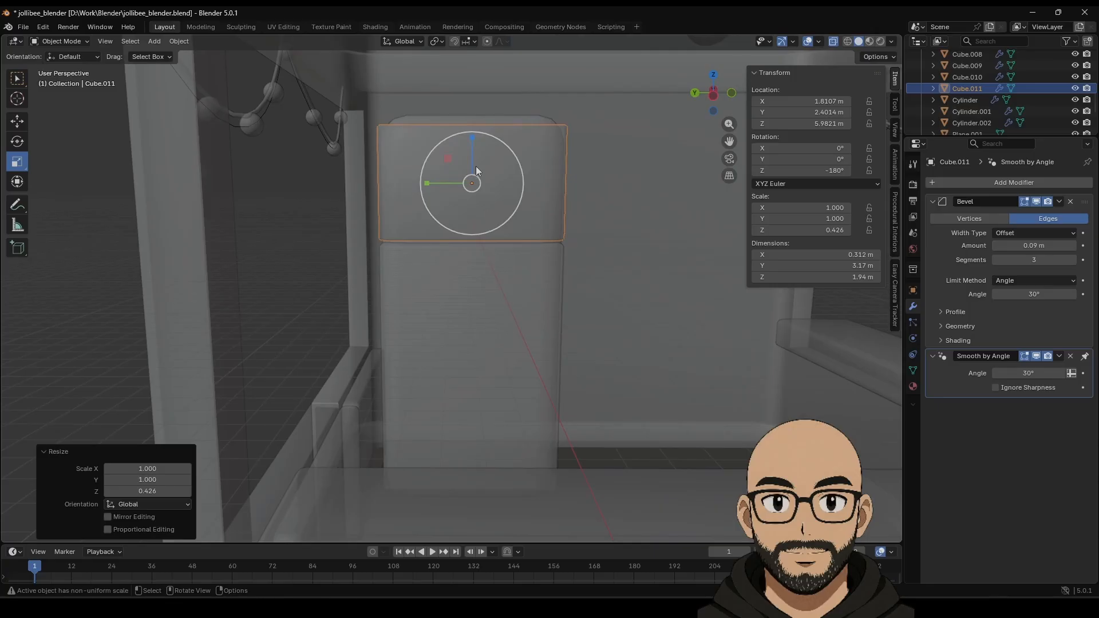
key("ctrl+a")
left_click(470, 190)
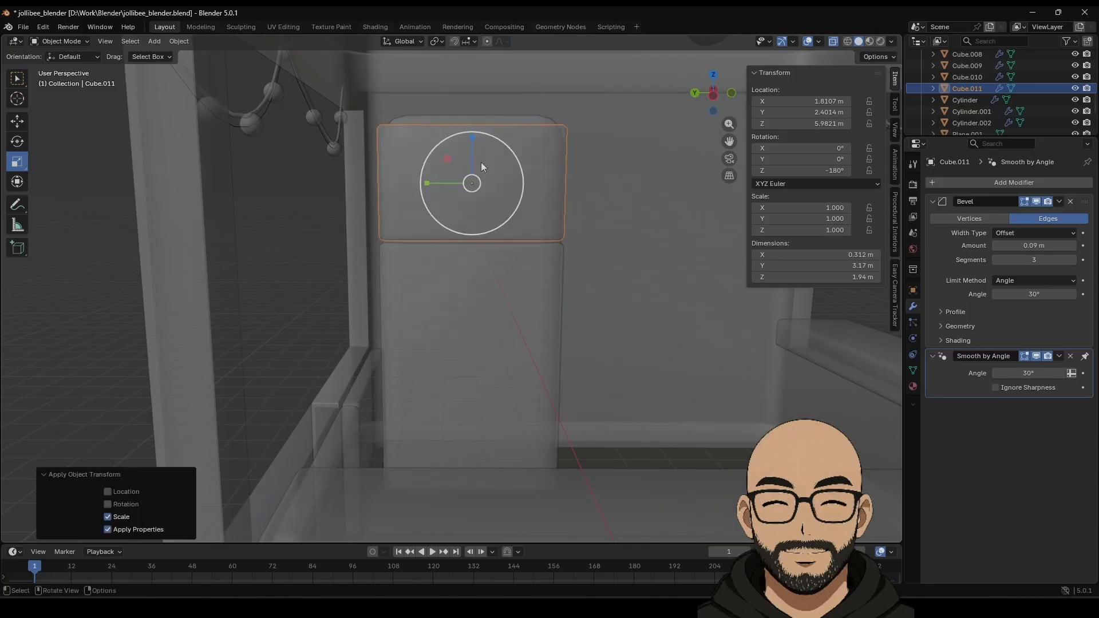
left_click(18, 121)
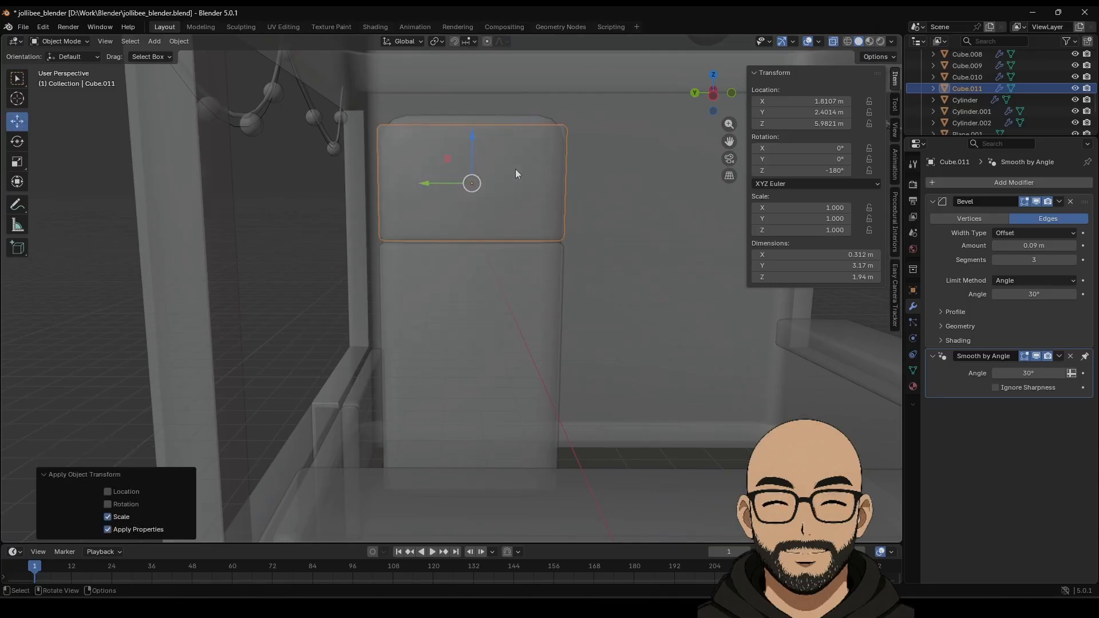
Raise the upper door panel about 0.01 m to Z 5.9917 m and turn off X-ray display.
left_click_drag(468, 143, 474, 137)
left_click(318, 233)
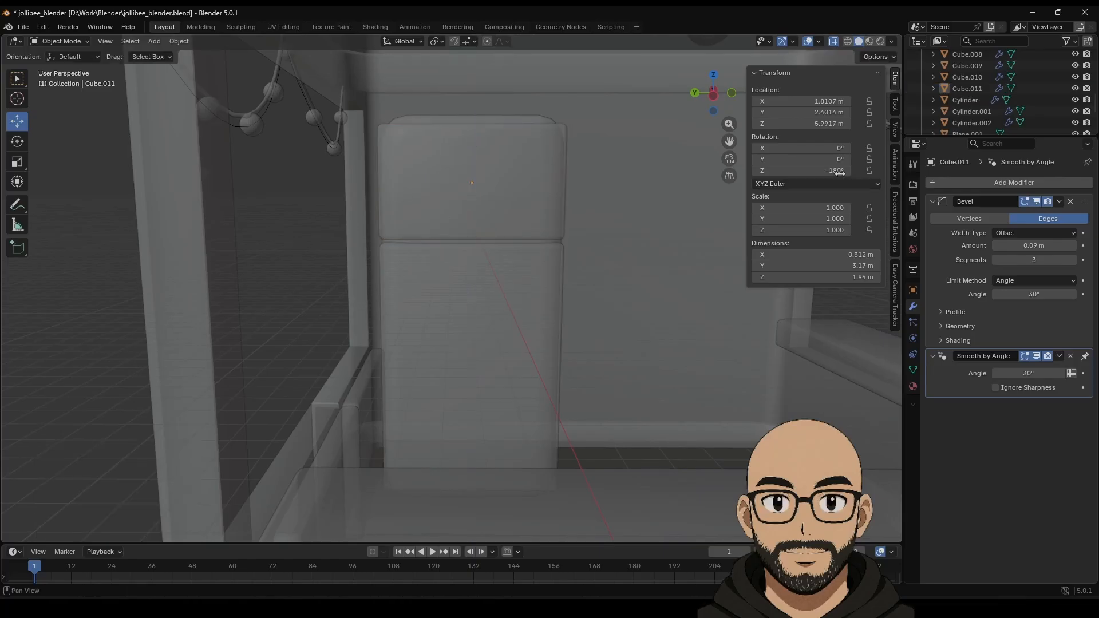
middle_click_drag(716, 143, 702, 276)
Set the Bevel amount to 0.38 m on the upper door panel and 0.43 m on the lower, and enter Edit Mode on the upper one.
left_click(448, 176)
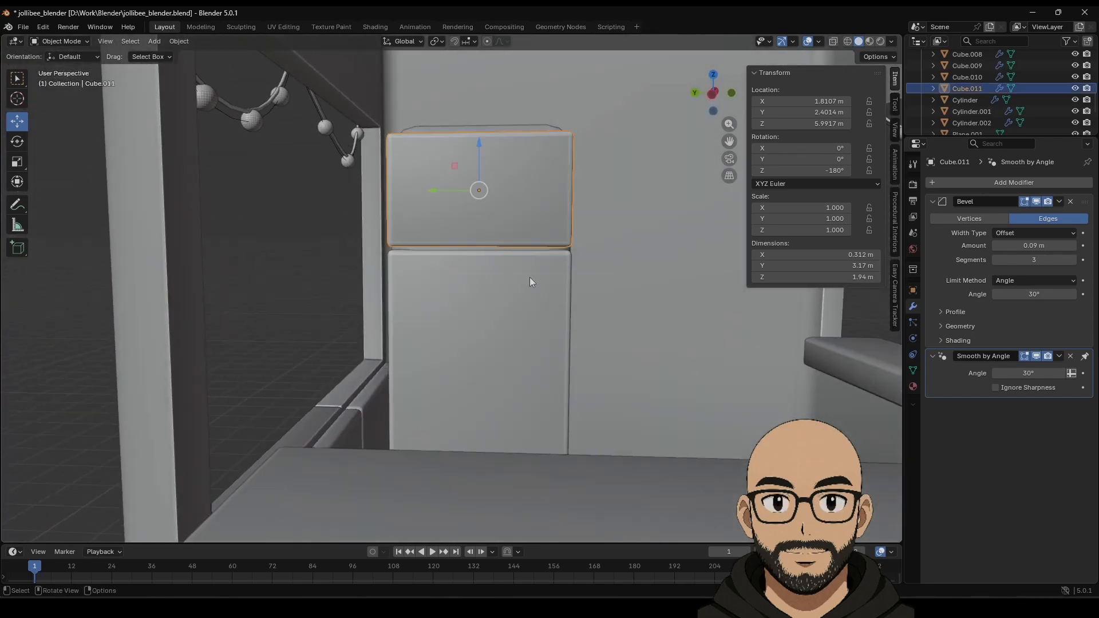
left_click(562, 338, "shift")
mouse_move(1033, 245)
left_mouse_down()
mouse_move(1076, 245)
mouse_move(1036, 245)
mouse_move(1051, 245)
left_mouse_up()
left_click(462, 196)
mouse_move(583, 188)
middle_mouse_down()
mouse_move(549, 231)
mouse_move(580, 195)
middle_mouse_up()
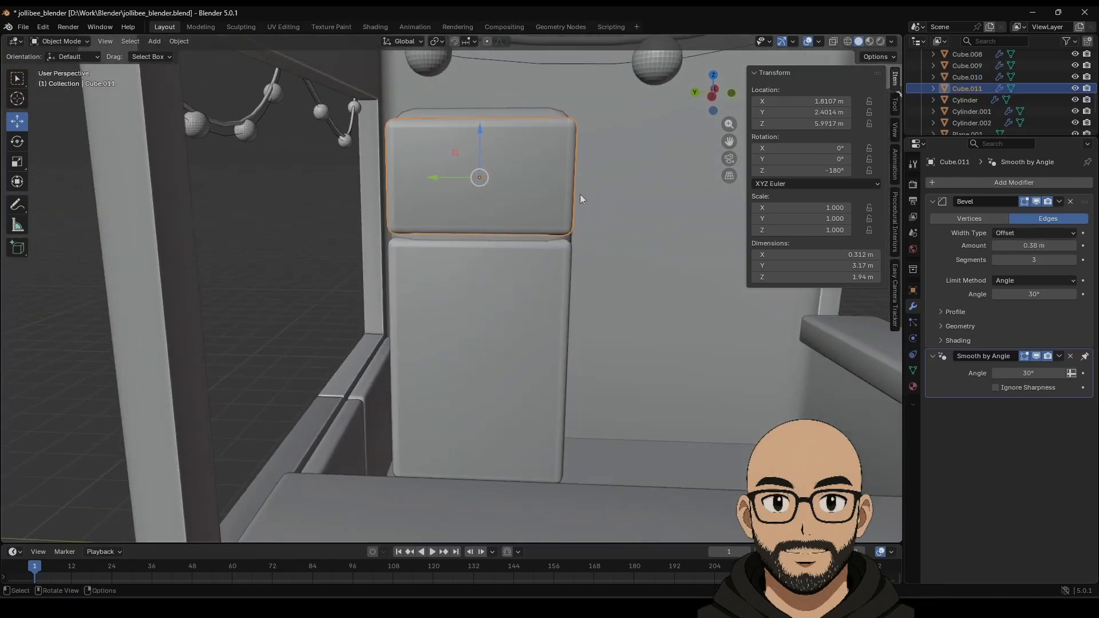
key("Tab")
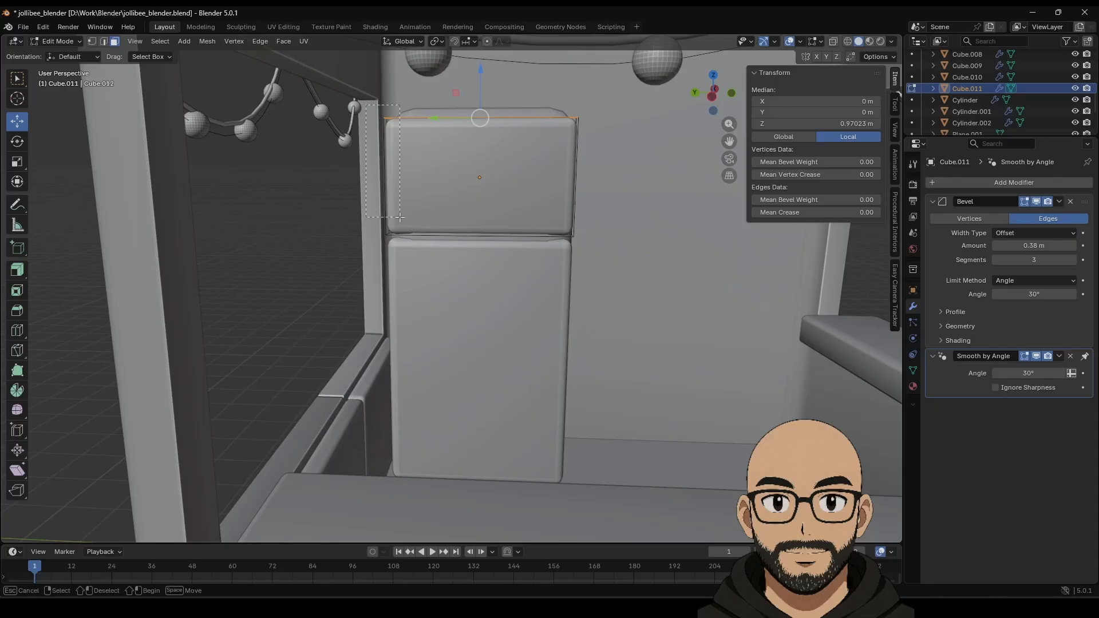
left_click_drag(399, 218, 418, 218)
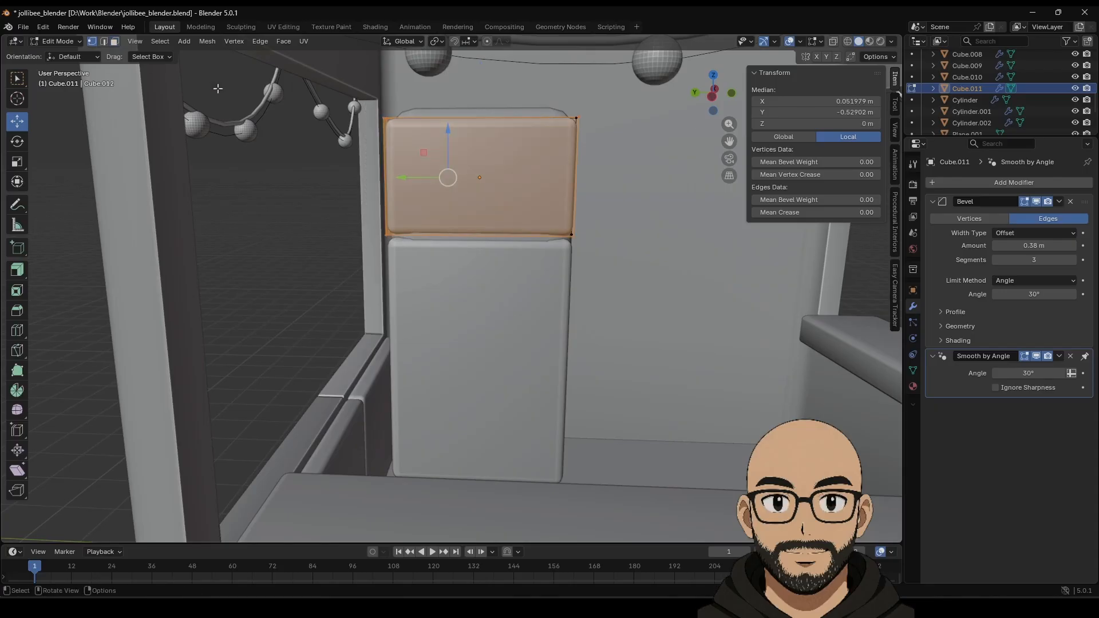
left_click(239, 238)
left_click_drag(360, 96, 426, 256)
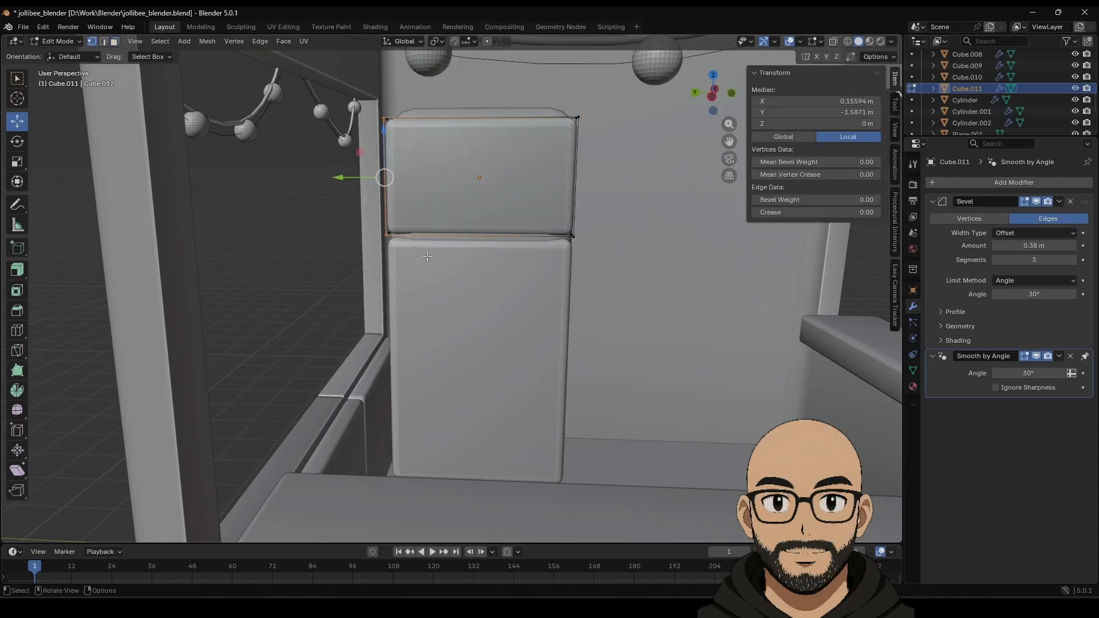
left_click(833, 42)
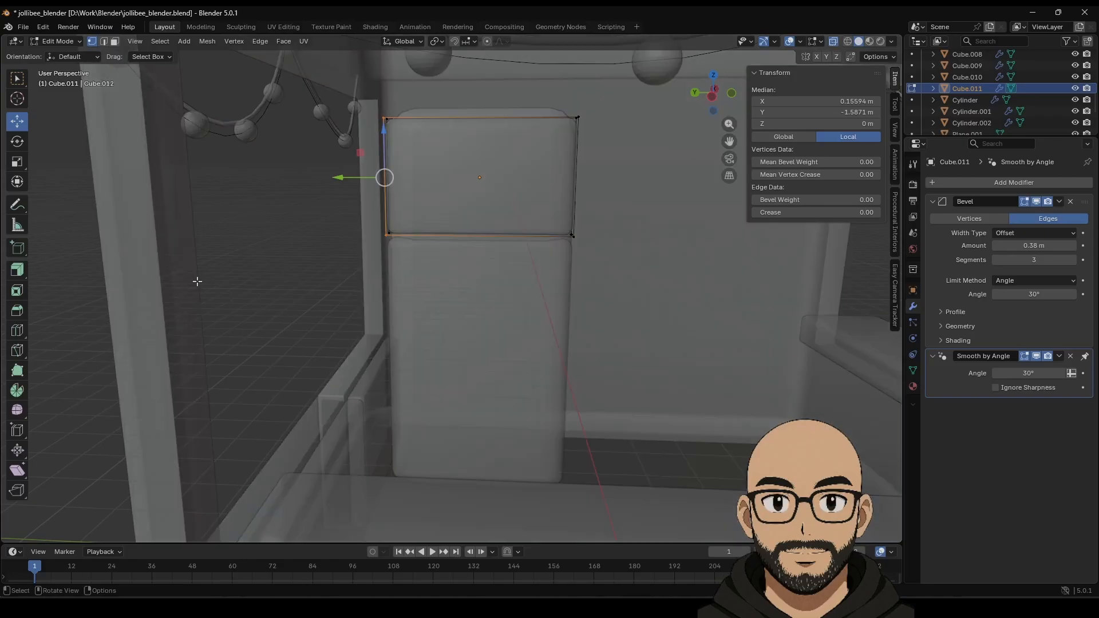
left_click(196, 280)
left_click_drag(363, 101, 418, 283)
Scale the upper door panel's entire mesh to about 0.919 along Y.
key("a")
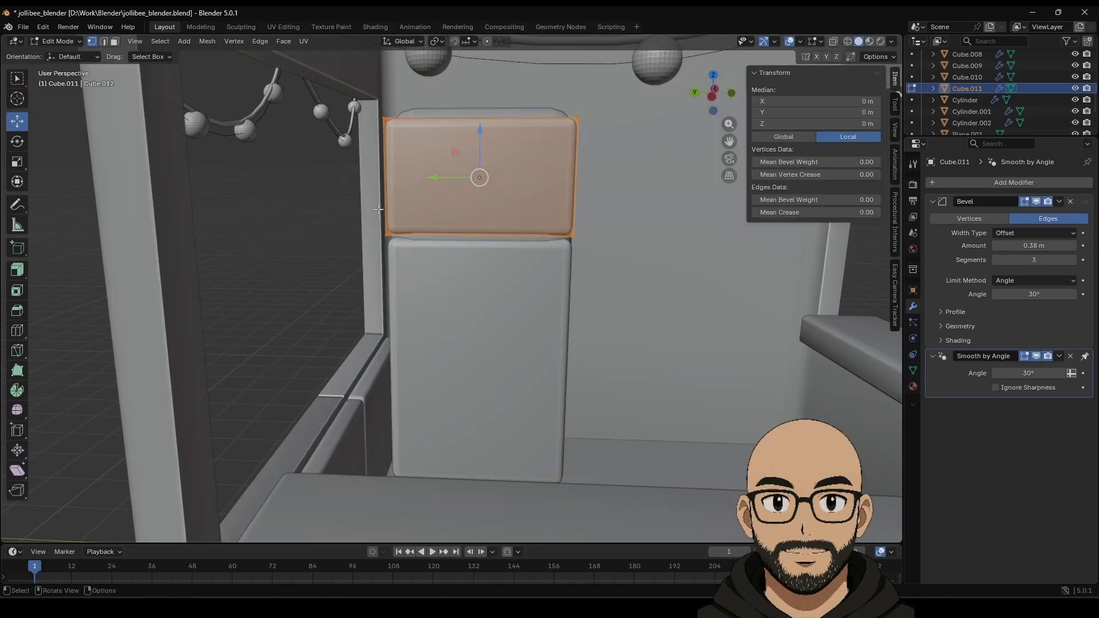
left_click_drag(435, 177, 442, 177)
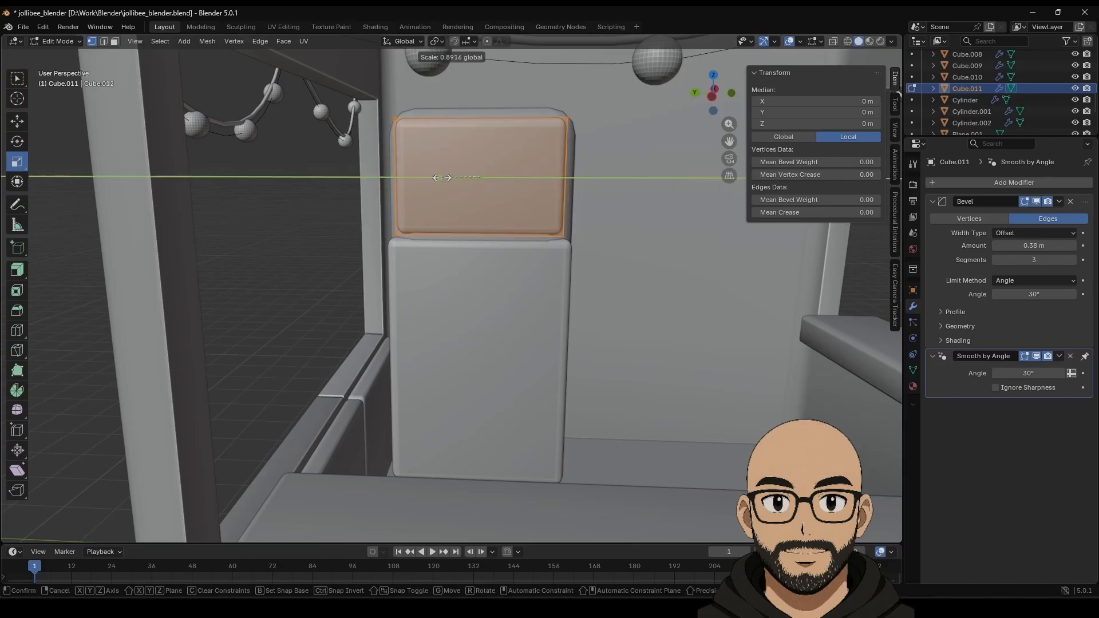
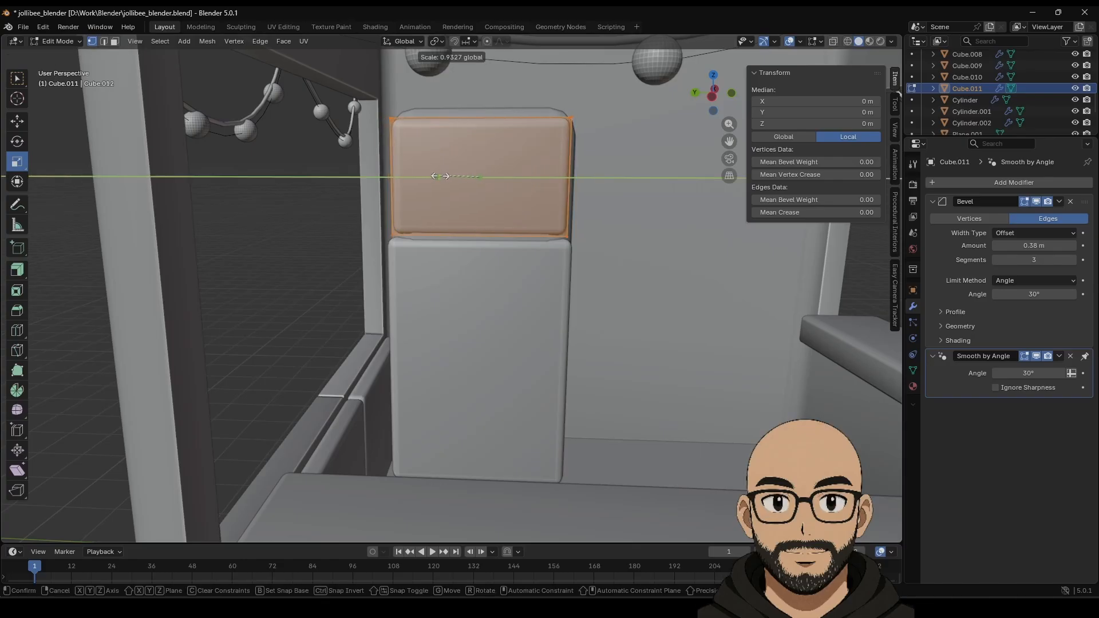
left_click_drag(441, 176, 441, 175)
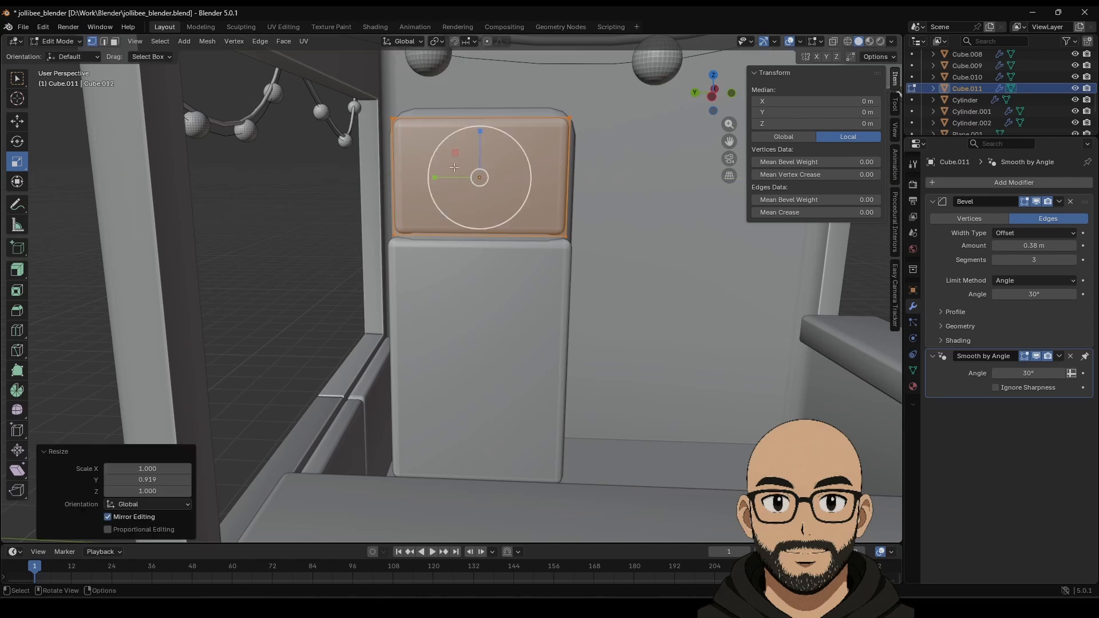
Select the upper door panel's four top vertices, raise them about 0.093 m along Z and leave Edit Mode.
left_click_drag(379, 102, 583, 149)
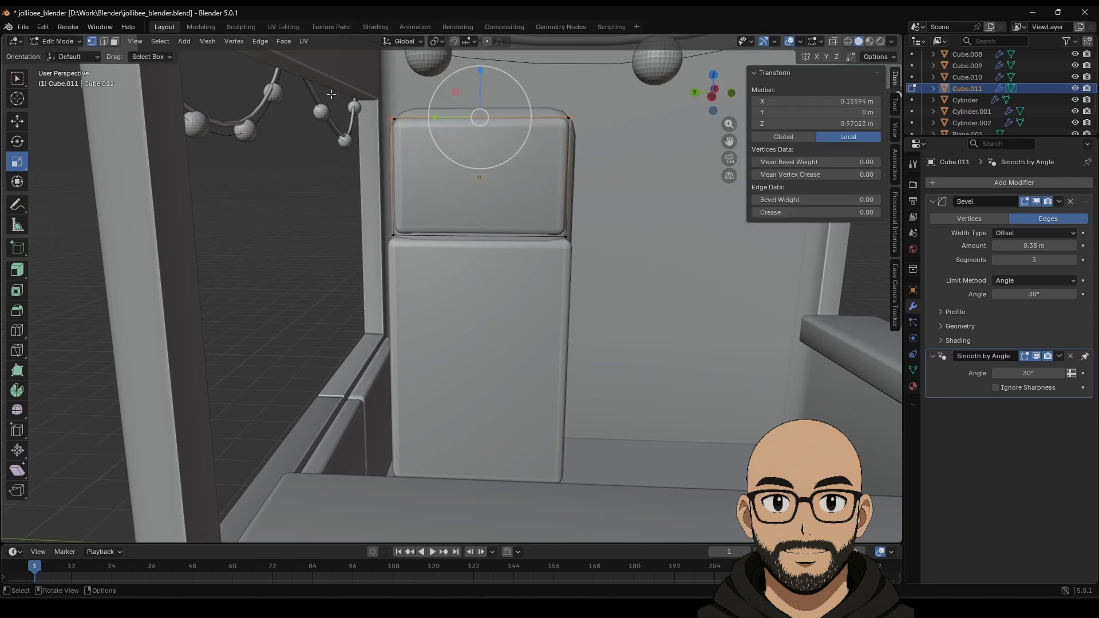
left_click(400, 120, "shift")
middle_click_drag(393, 139, 404, 189)
scroll(489, 186, "up", 2)
key("KP_Decimal")
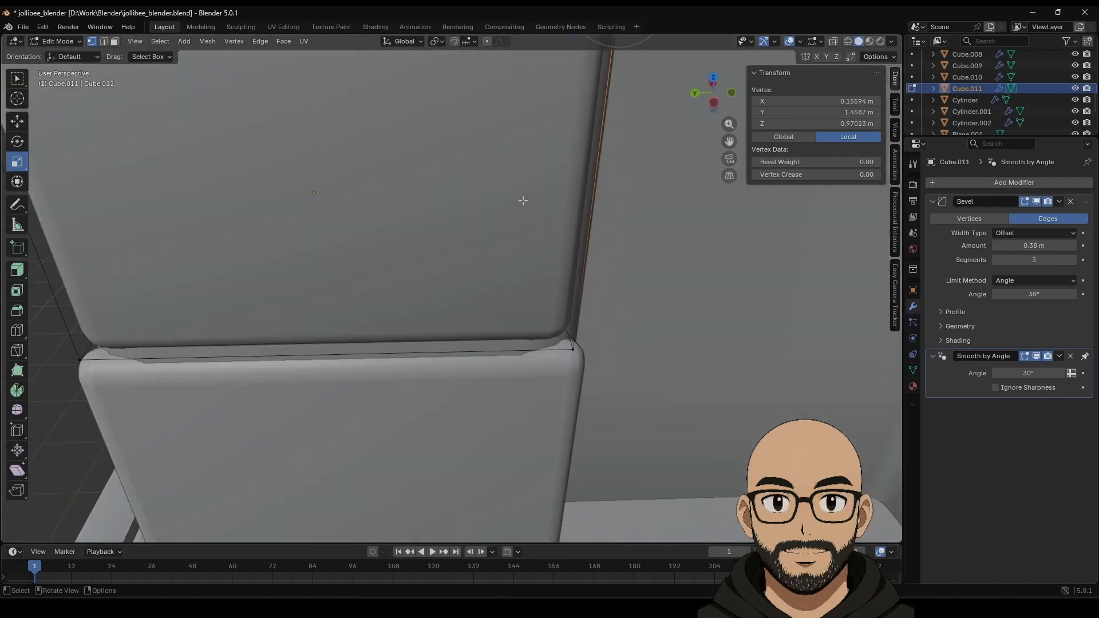
middle_click_drag(447, 312, 417, 351)
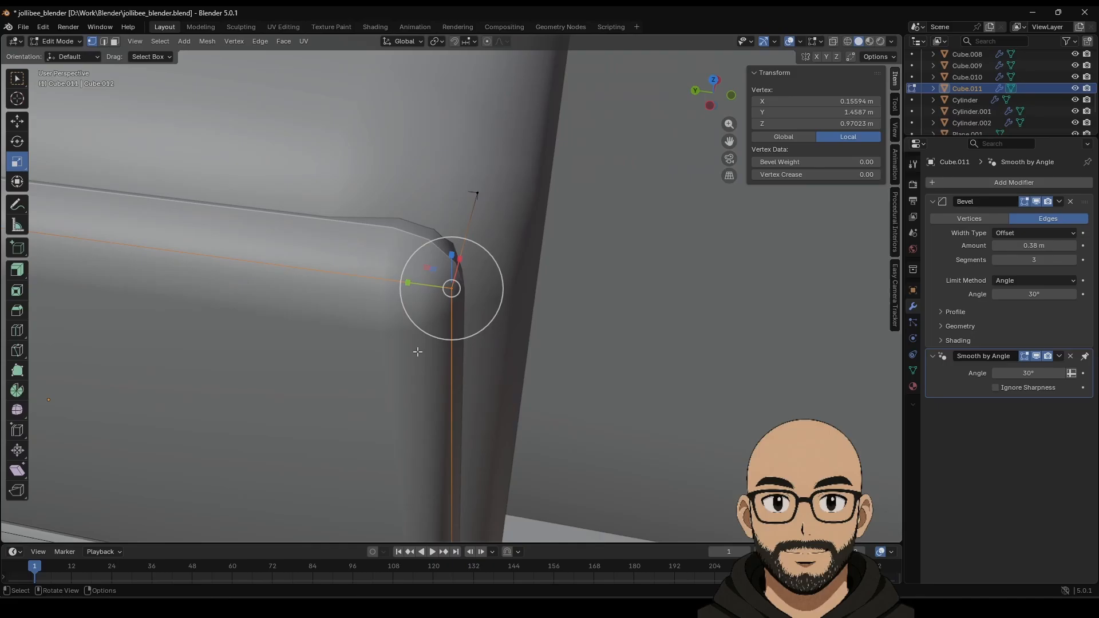
left_click(501, 230, "shift")
middle_click_drag(503, 228, 246, 150, "shift")
left_click(204, 201, "shift")
middle_click_drag(532, 372, 546, 328)
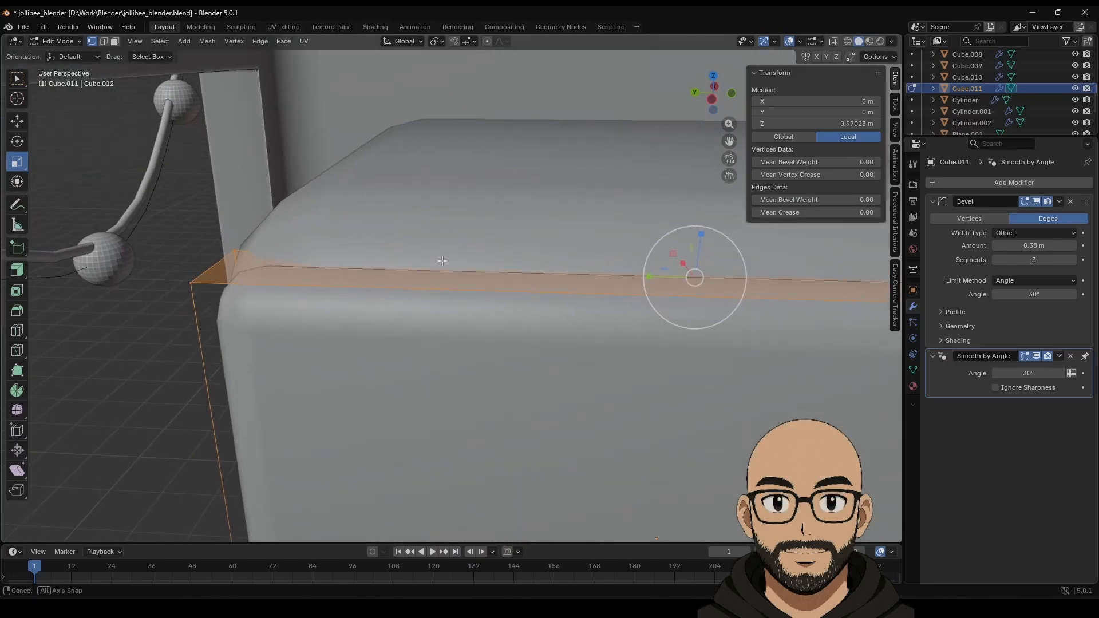
scroll(547, 326, "down", 2)
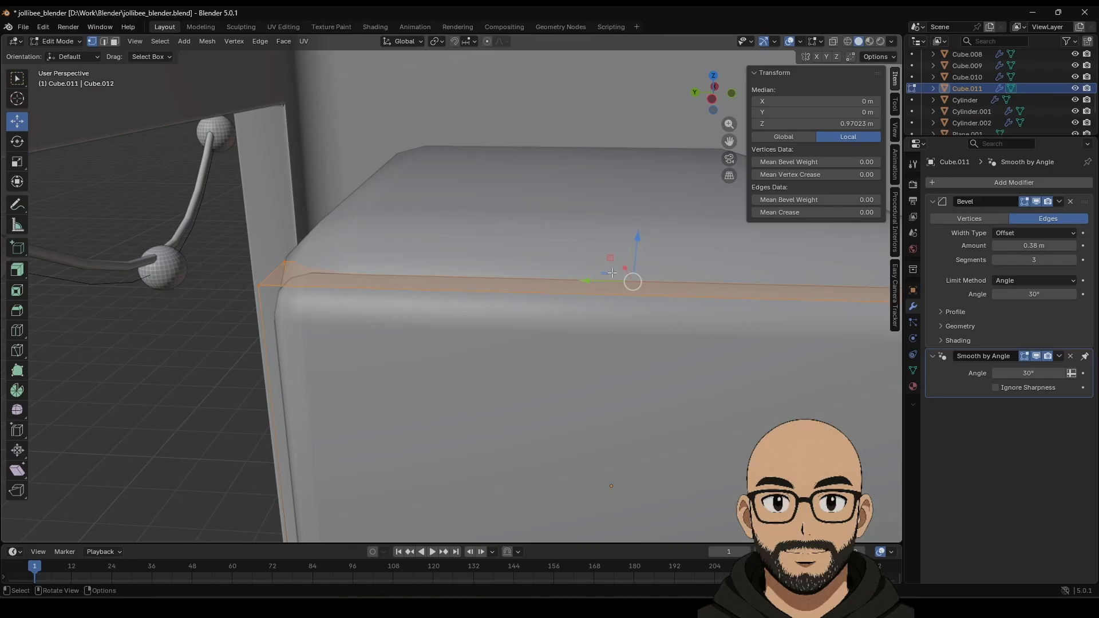
left_click_drag(634, 246, 636, 214)
key("ctrl+z")
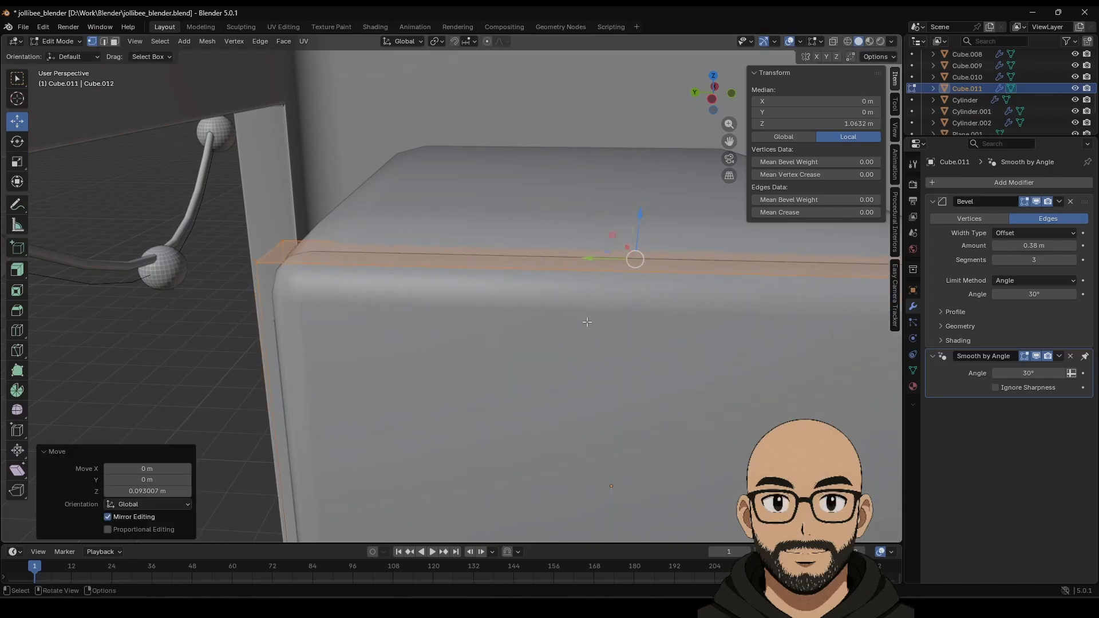
scroll(566, 391, "down", 4)
scroll(566, 395, "down", 2)
middle_click_drag(584, 422, 581, 387)
middle_click_drag(592, 506, 539, 323, "shift")
key("Tab")
In Edit Mode, scale the lower door panel's entire mesh to about 0.913 along Y to match the upper panel's width.
left_click(551, 321)
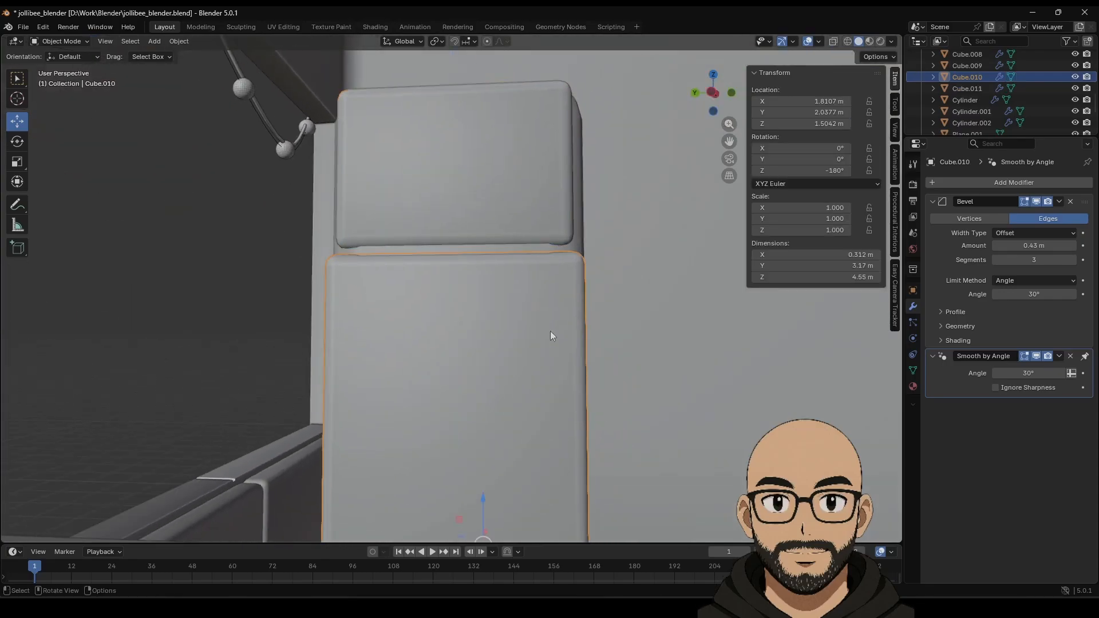
key("Tab")
middle_click_drag(578, 297, 596, 349)
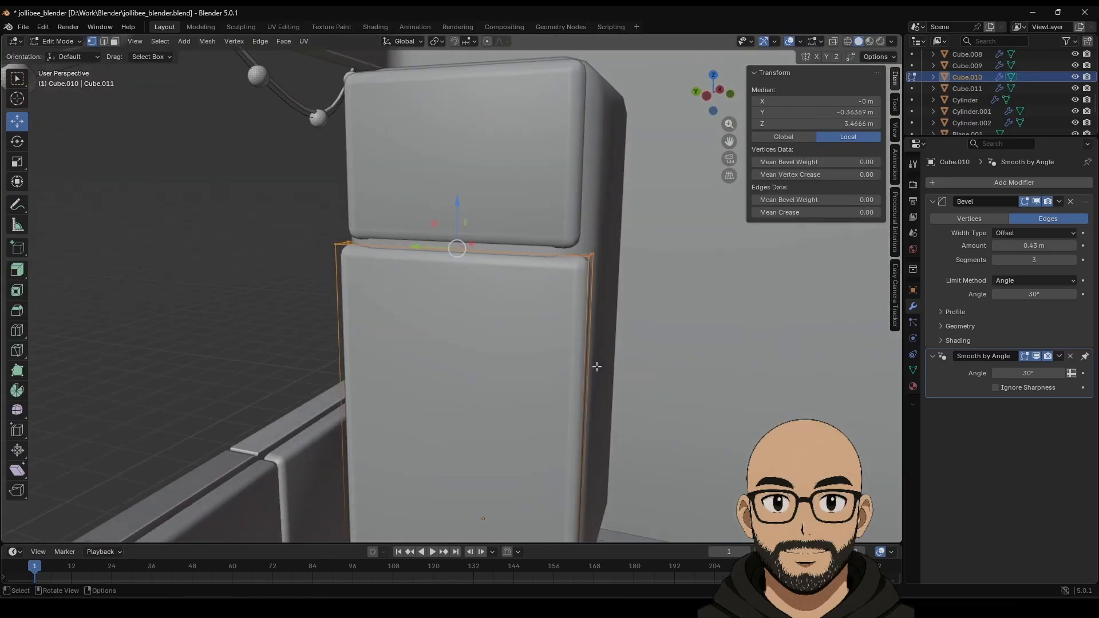
scroll(595, 368, "down", 3)
mouse_move(532, 408)
middle_mouse_down("shift")
mouse_move(538, 351)
mouse_move(520, 370)
mouse_move(518, 413)
middle_mouse_up("shift")
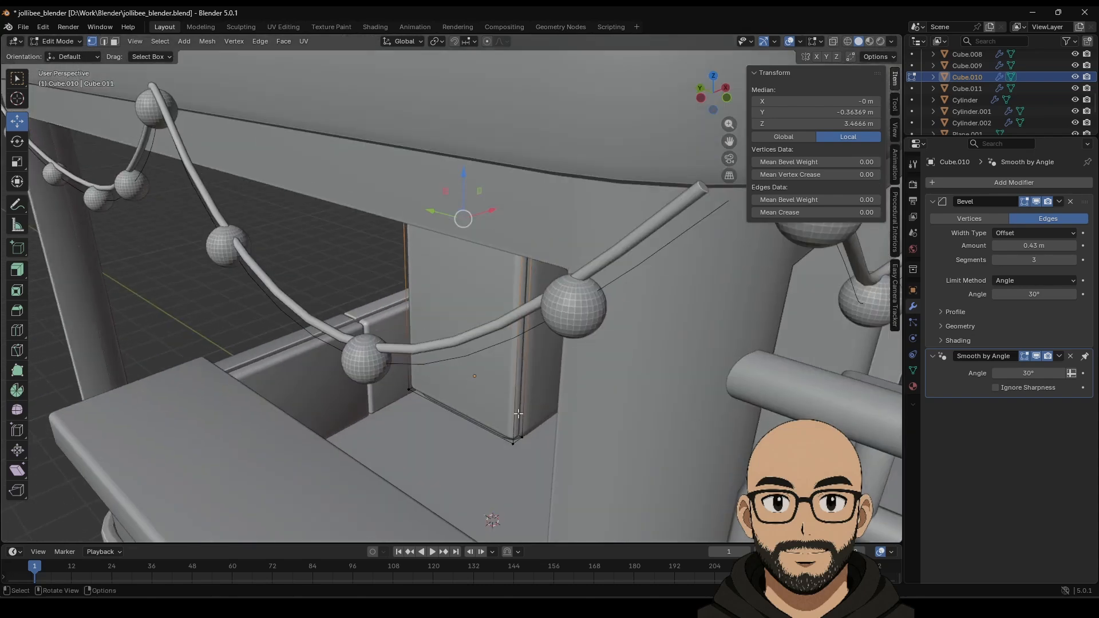
left_click_drag(505, 422, 530, 451, "shift")
scroll(515, 446, "down", 4)
mouse_move(498, 444)
middle_mouse_down()
mouse_move(552, 464)
mouse_move(507, 458)
middle_mouse_up()
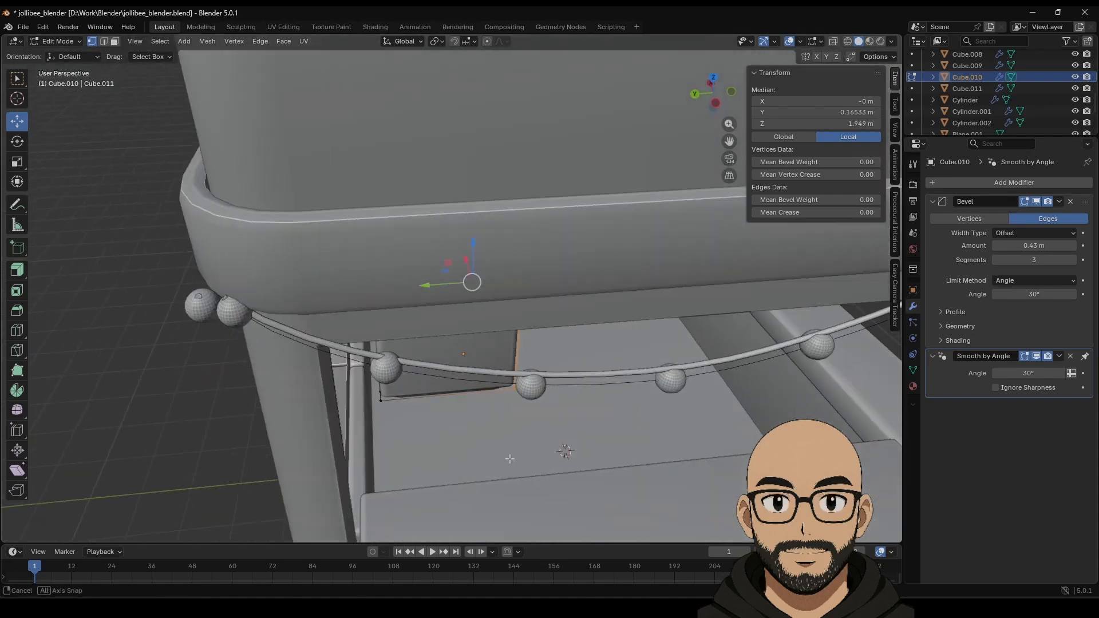
scroll(457, 455, "up", 4)
middle_click_drag(441, 453, 447, 349)
left_click(346, 453, "shift")
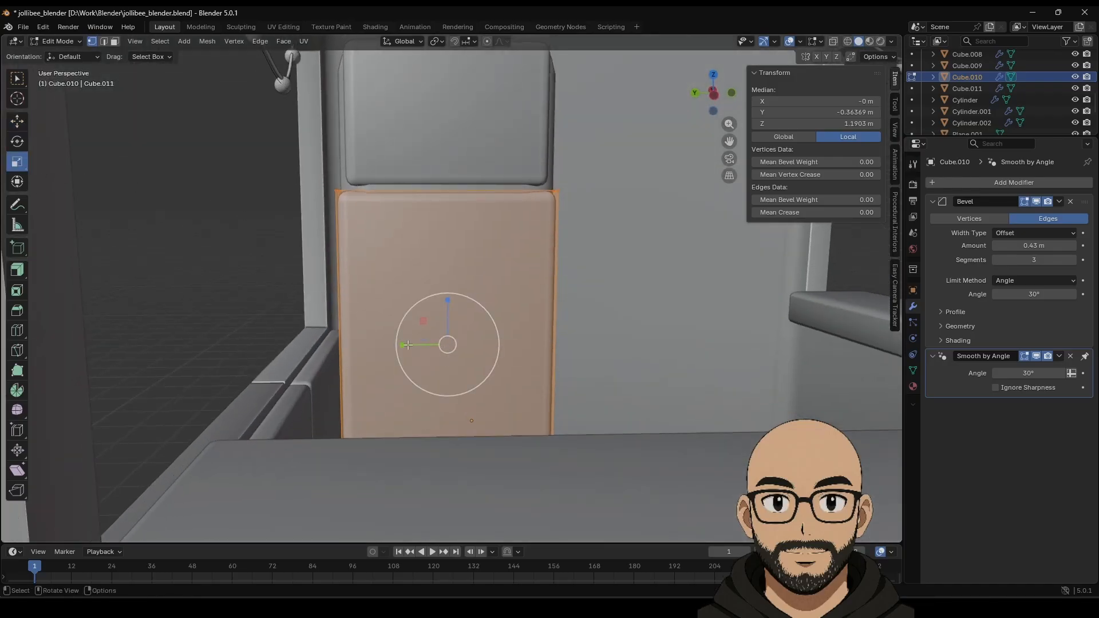
left_click_drag(407, 344, 406, 342)
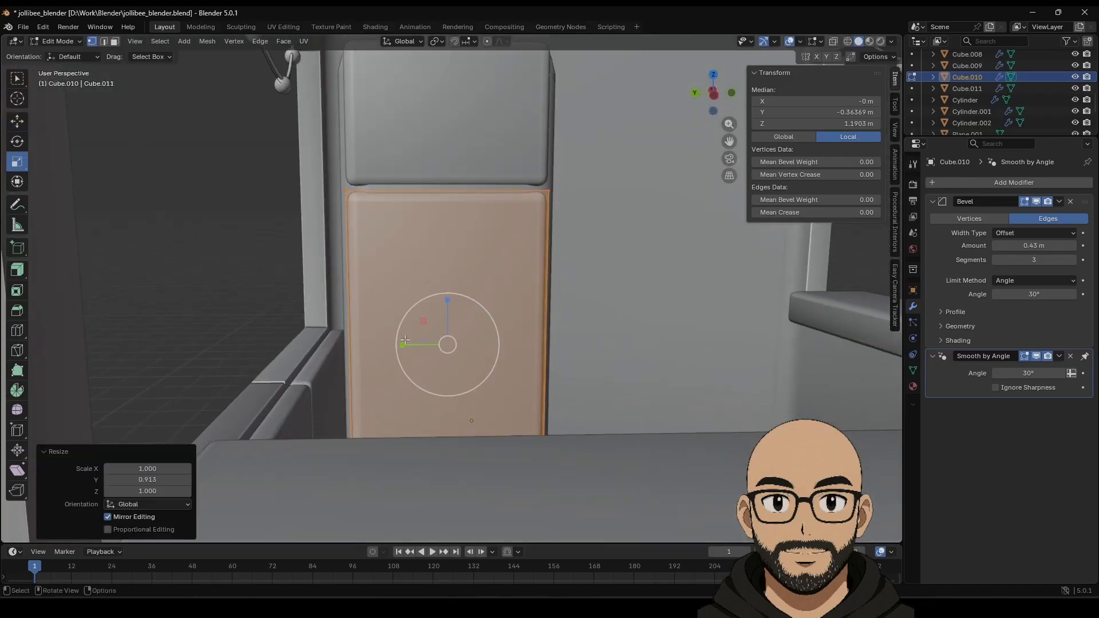
Extend the lower door panel to about 4.66 m tall, then leave Edit Mode and deselect it.
middle_click_drag(406, 341, 452, 306)
left_click_drag(465, 297, 465, 298)
key("Tab")
left_click(290, 246)
Select the refrigerator block with both door panels and scale them together to about 0.646 along X.
scroll(417, 335, "down", 5)
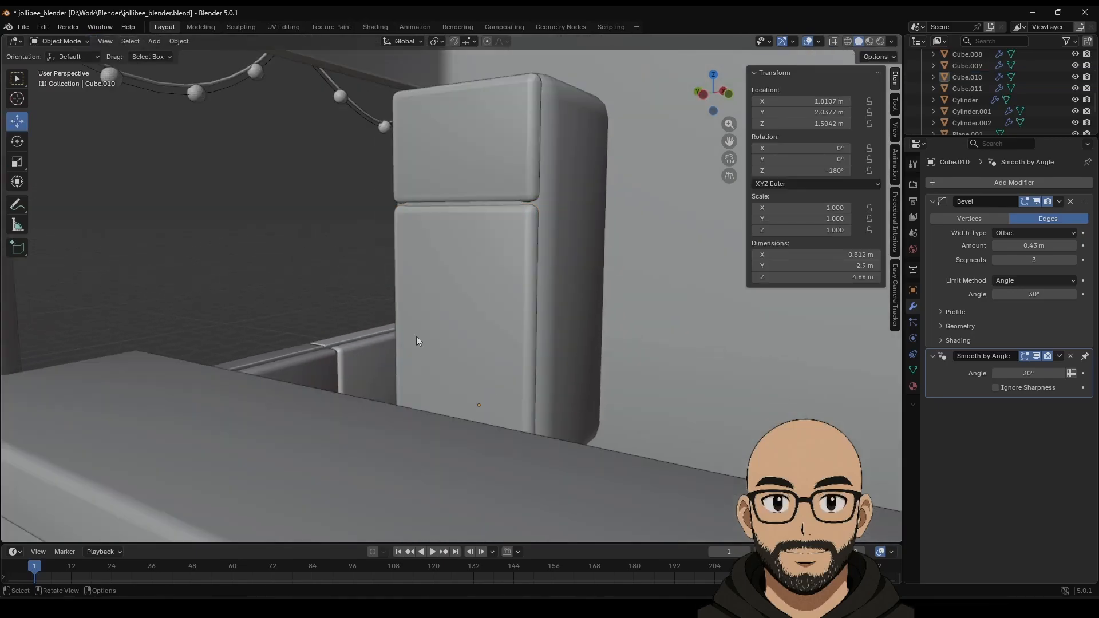
middle_click_drag(427, 346, 663, 337)
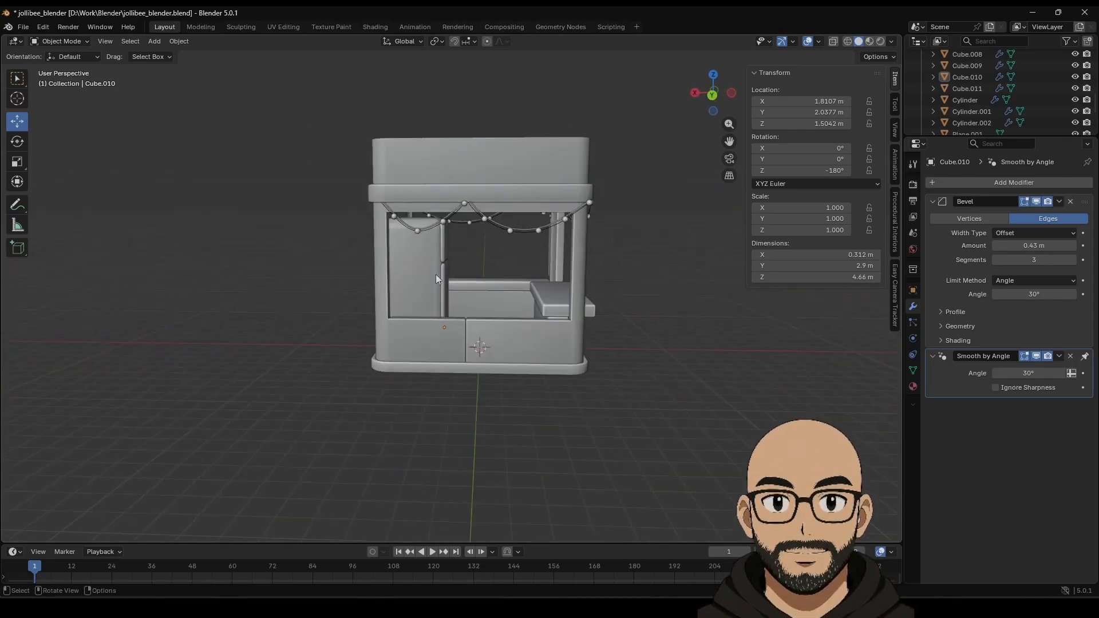
left_click(445, 251, "shift")
left_click(441, 253, "shift")
left_click(444, 280, "shift")
left_click(445, 259, "shift")
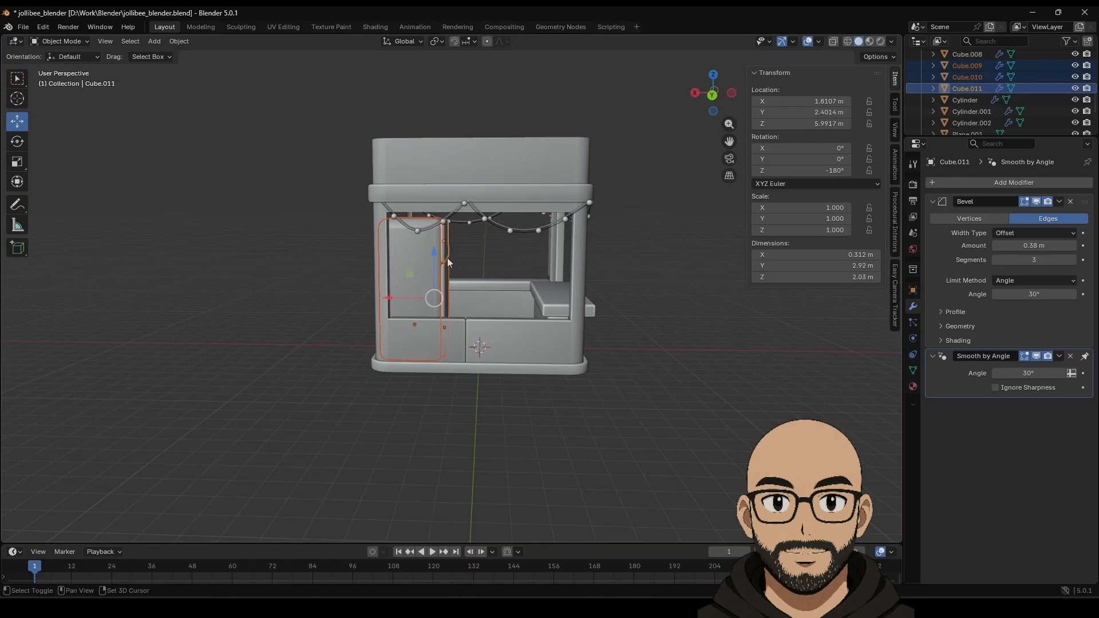
left_click_drag(390, 307, 399, 297)
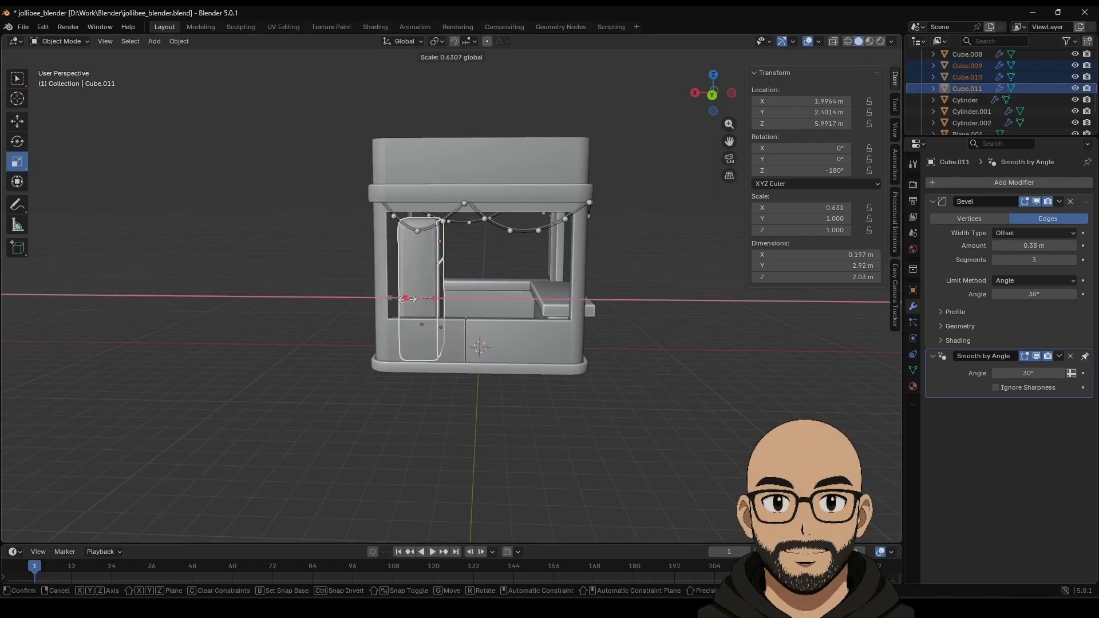
Move the refrigerator block and both door panels about 0.47 m along X toward the kiosk wall, then deselect them.
left_click_drag(405, 299, 380, 296)
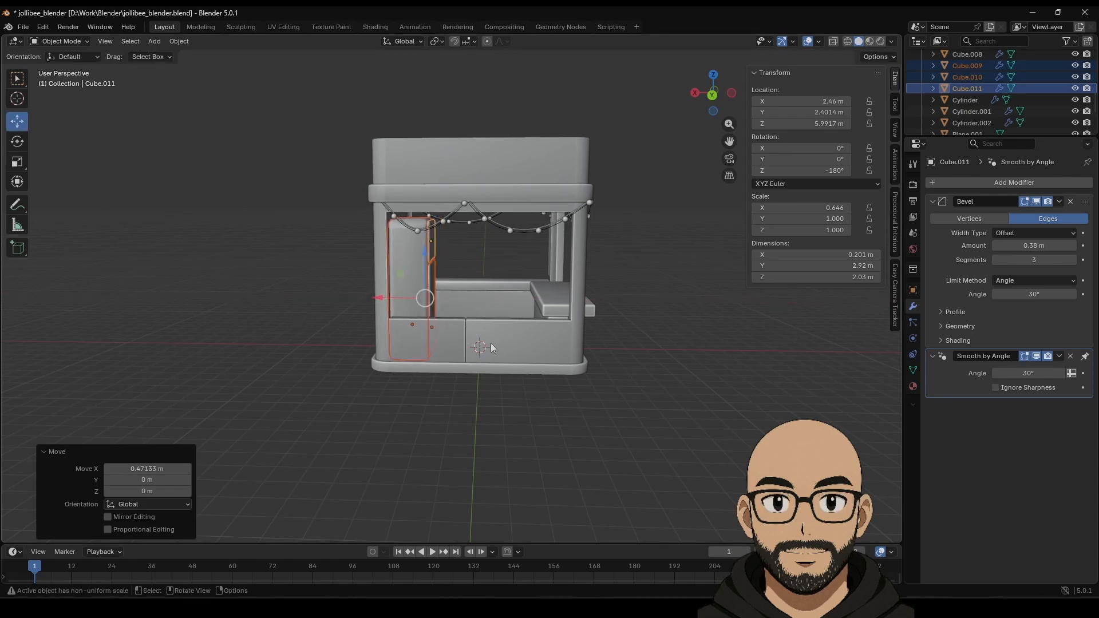
middle_click_drag(490, 344, 371, 338)
left_click(719, 389)
Duplicate the lower door panel and move the copy about -2.1 m along X, in front of the refrigerator.
middle_click_drag(609, 393, 556, 394)
scroll(458, 357, "up", 3)
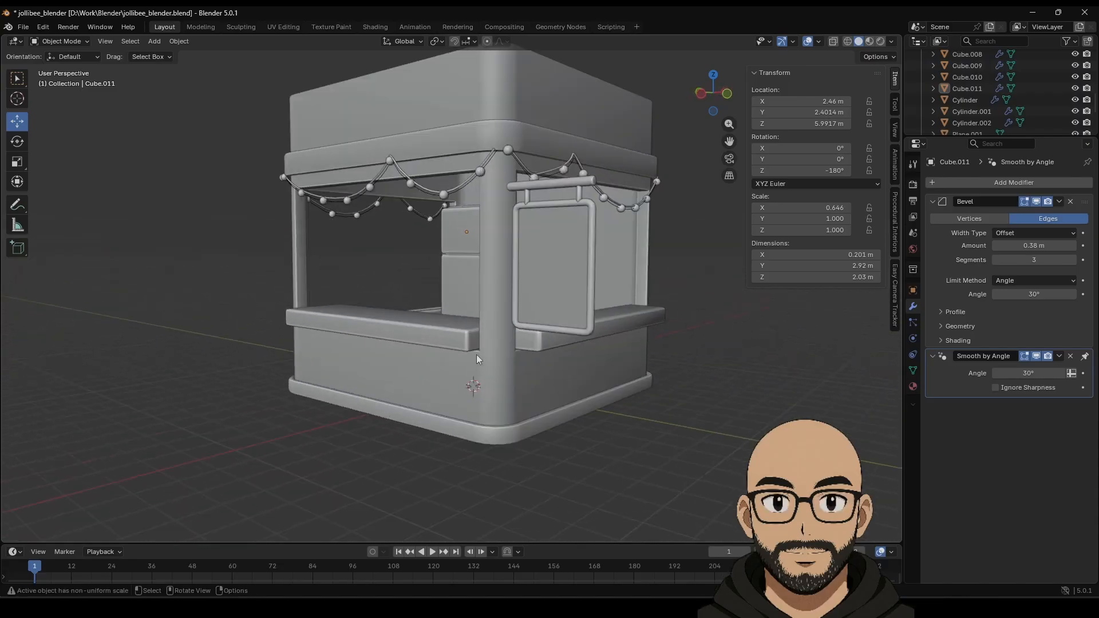
middle_click_drag(450, 328, 480, 321)
scroll(506, 309, "down", 6)
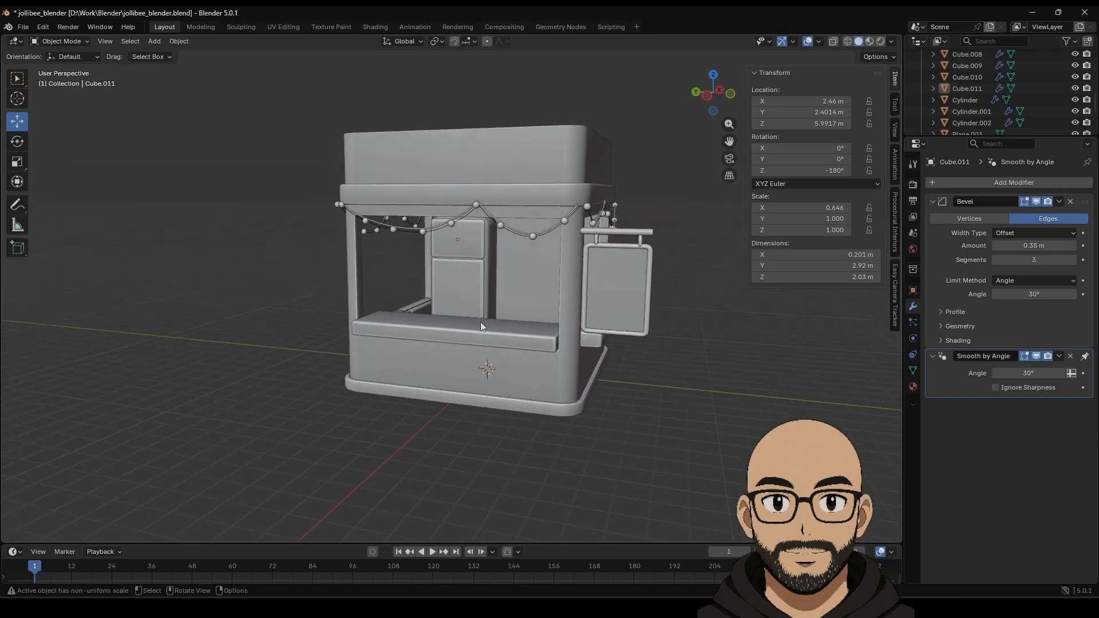
scroll(495, 324, "up", 6)
left_click(475, 287)
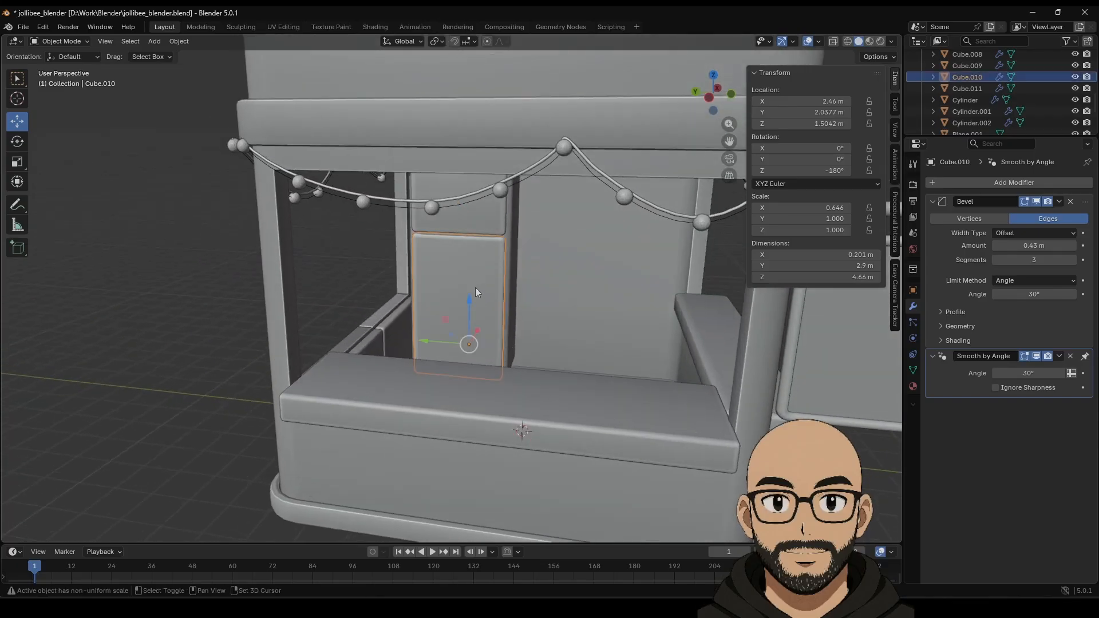
key("shift+d")
left_click_drag(480, 329, 476, 346)
Scale the copied panel by about 1.894 along X, 0.142 along Y and 0.241 along Z to form a small block.
mouse_move(476, 345)
middle_mouse_down()
mouse_move(564, 339)
mouse_move(485, 349)
middle_mouse_up()
scroll(500, 344, "up", 4)
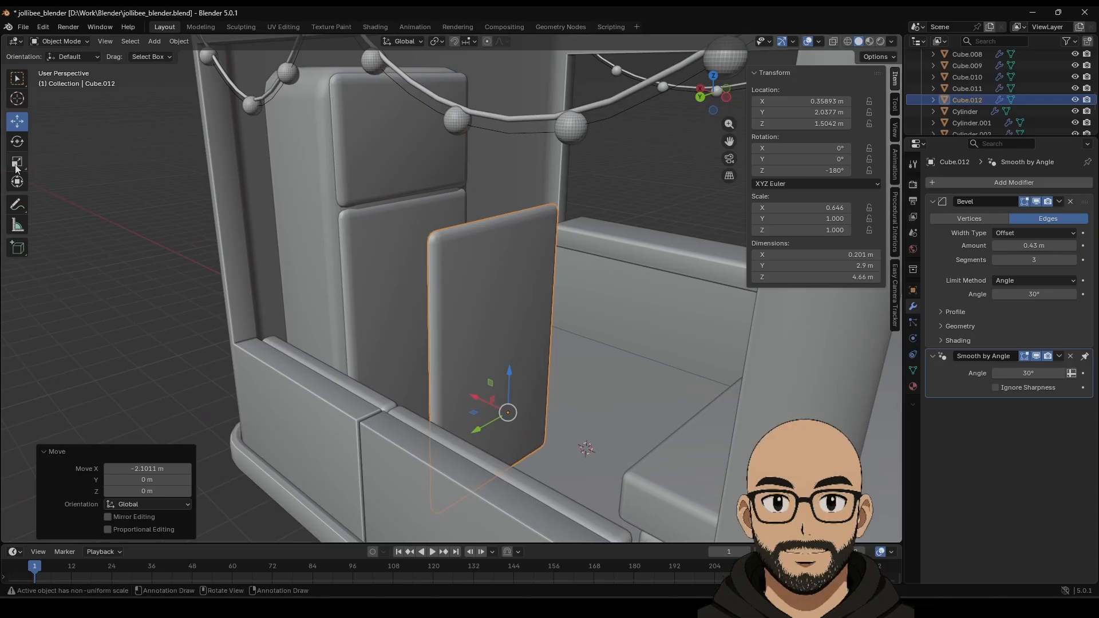
left_click_drag(474, 395, 444, 381)
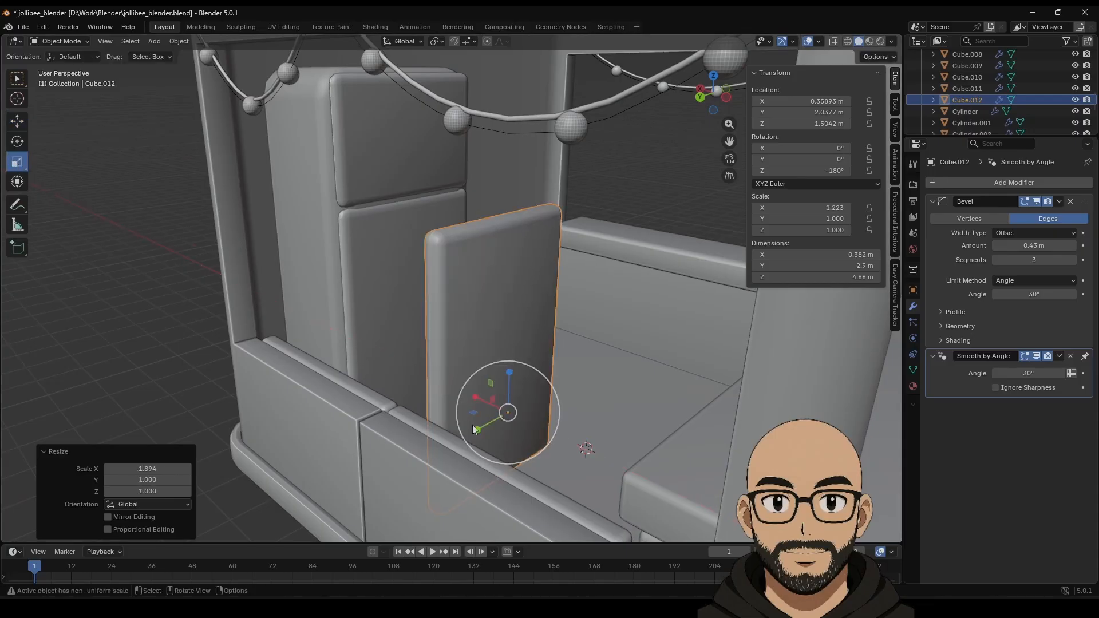
left_click_drag(472, 425, 506, 416)
key("ctrl+z")
left_click_drag(511, 376, 515, 407)
Apply the small block's scale, and scale it uniformly to about 0.481 to form a rounded door handle.
key("ctrl+a")
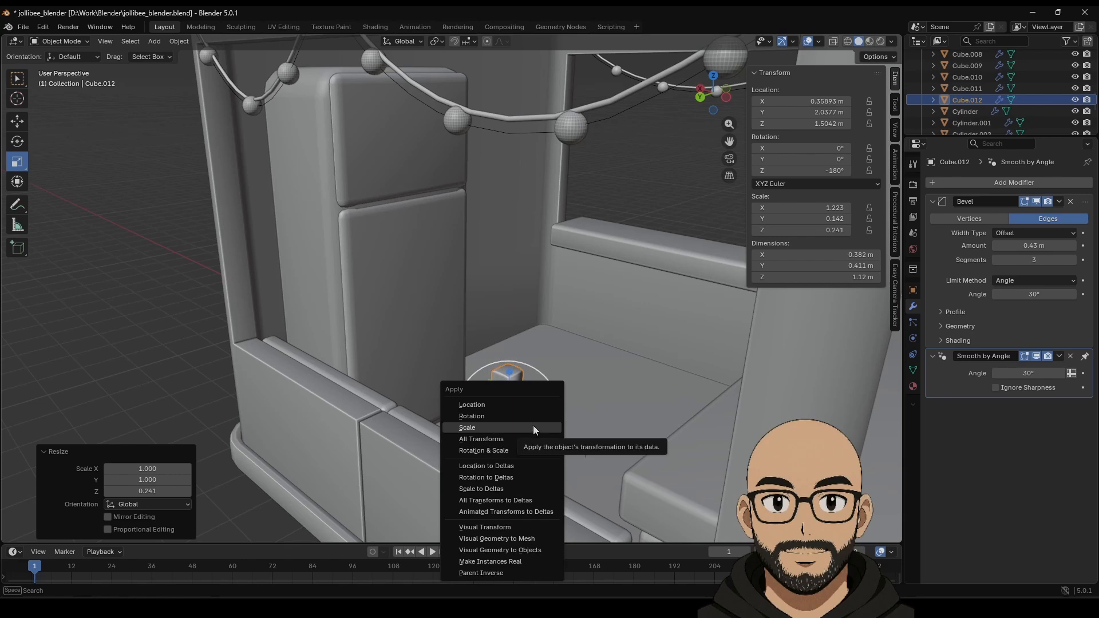
left_click(533, 427)
key("s")
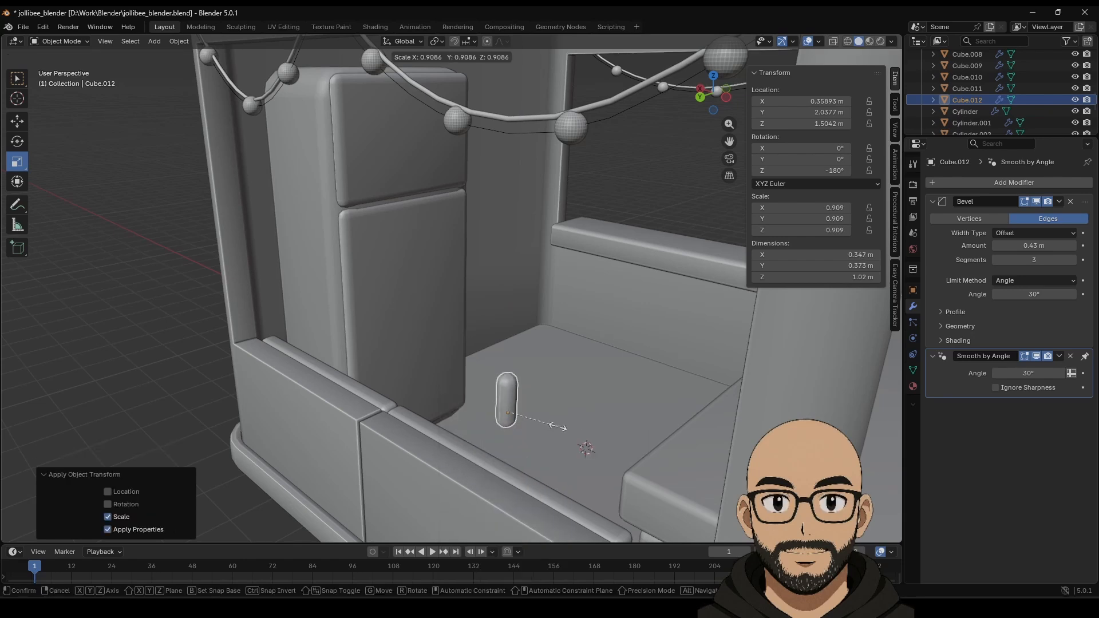
left_click(535, 418)
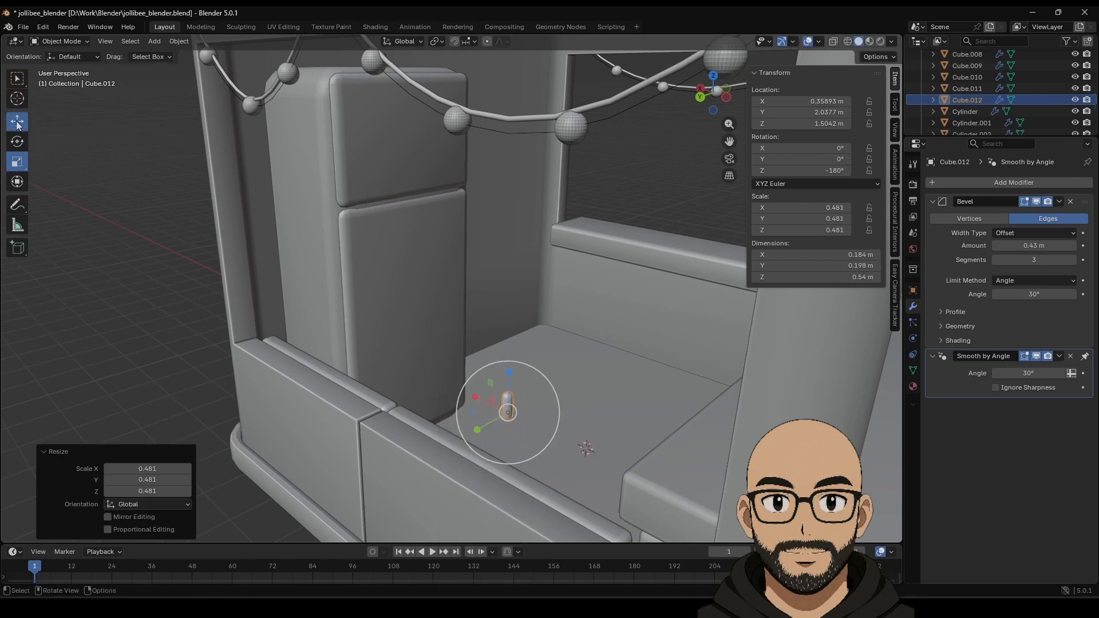
Move the handle about 2.0 m along X, -0.82 m along Y and 2.37 m along Z onto the lower refrigerator door.
left_click_drag(484, 404, 402, 226)
key("z")
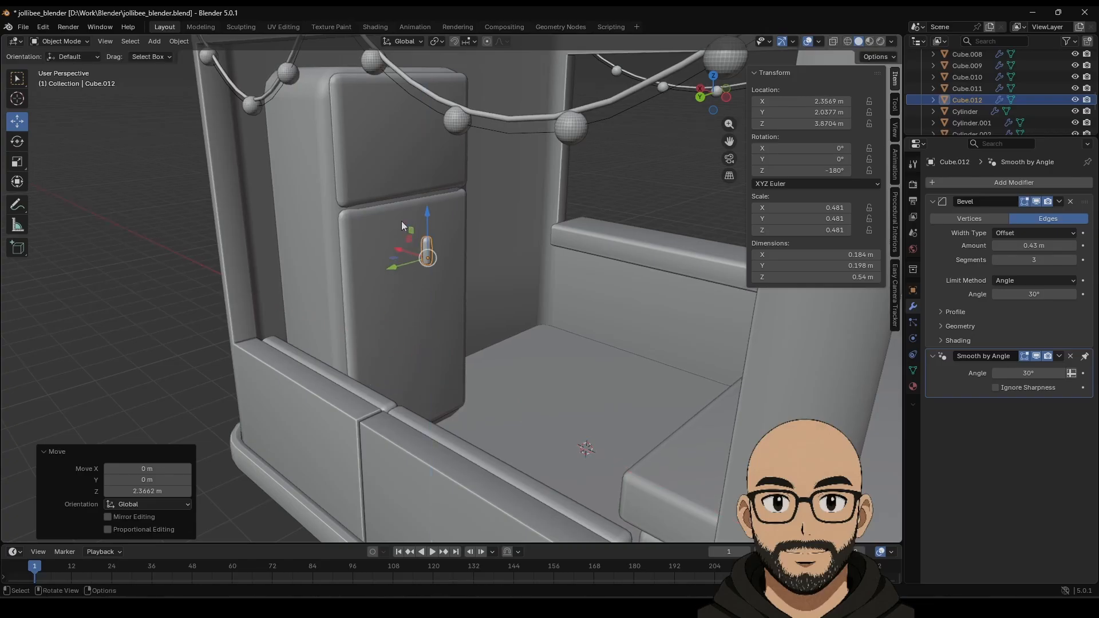
left_click_drag(382, 266, 422, 257)
mouse_move(452, 278)
middle_mouse_down()
mouse_move(433, 273)
mouse_move(445, 271)
middle_mouse_up()
Duplicate the handle, move the copy about 2.05 m up along Z onto the upper refrigerator door, and deselect it.
key("shift+d")
key("Escape")
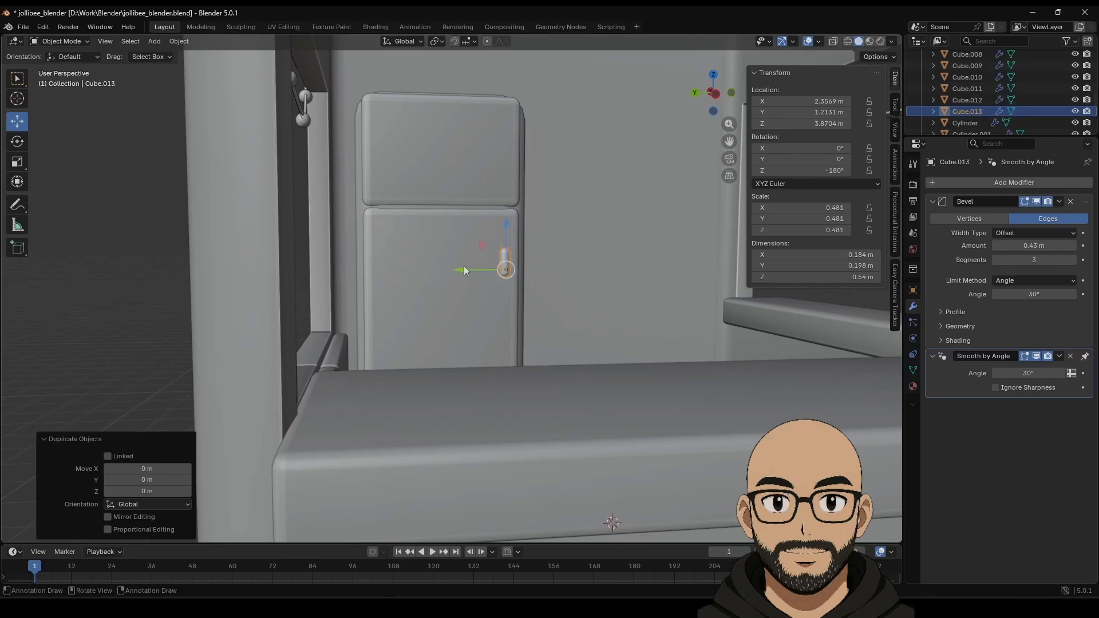
left_click_drag(503, 233, 502, 119)
scroll(366, 298, "down", 3)
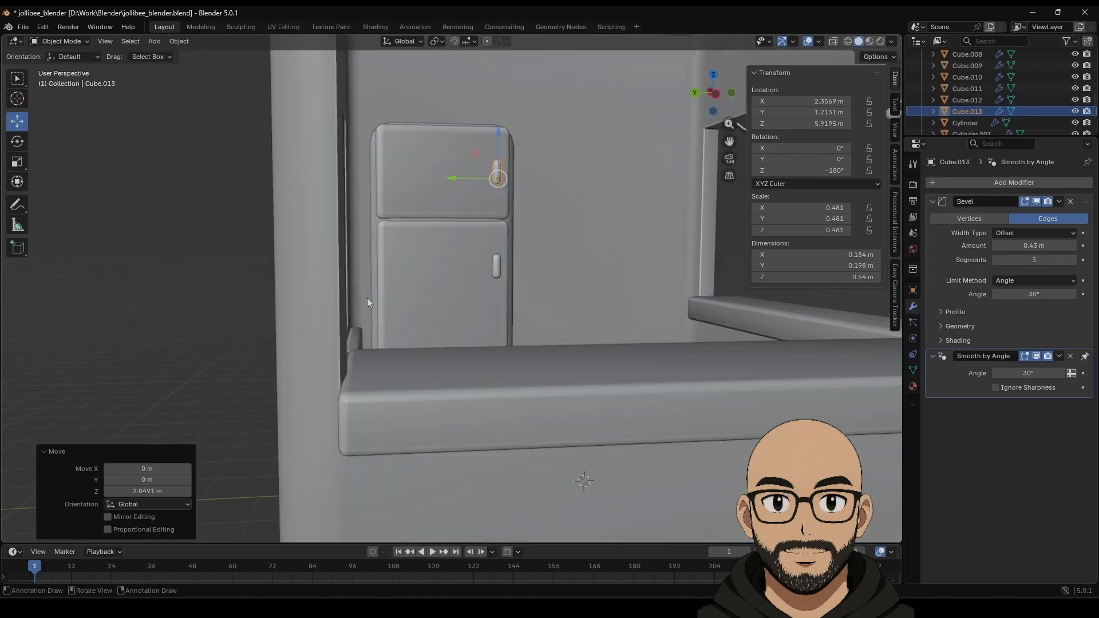
left_click(277, 293)
Add a text object and move it about -8.34 m along X, in front of the kiosk.
middle_click_drag(578, 337, 486, 348)
scroll(475, 343, "down", 2)
scroll(477, 337, "down", 3)
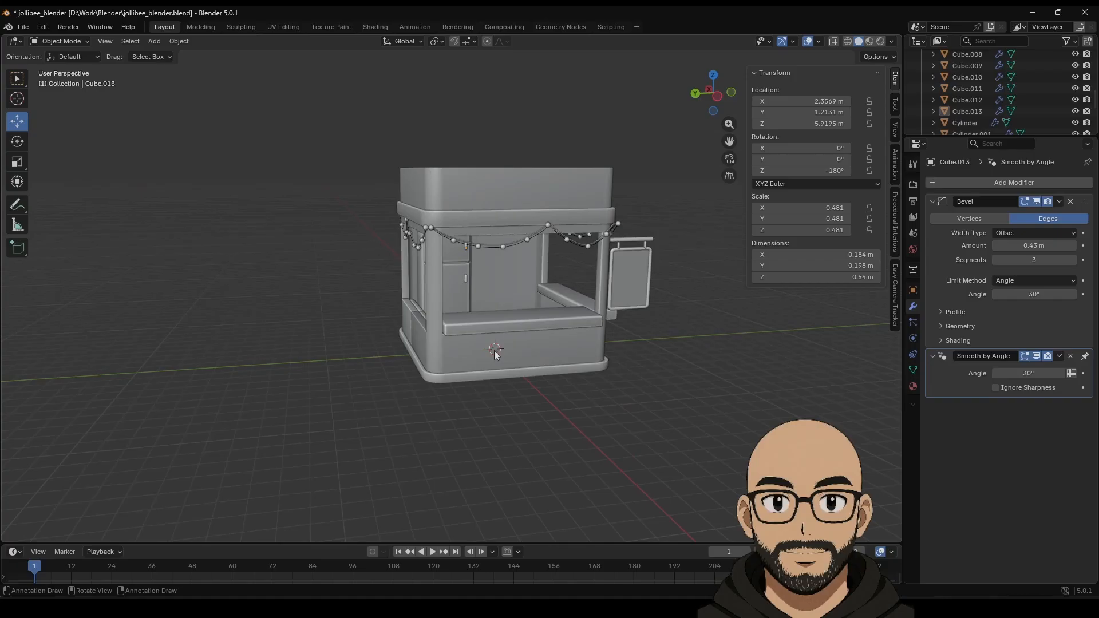
middle_click_drag(319, 246, 273, 301)
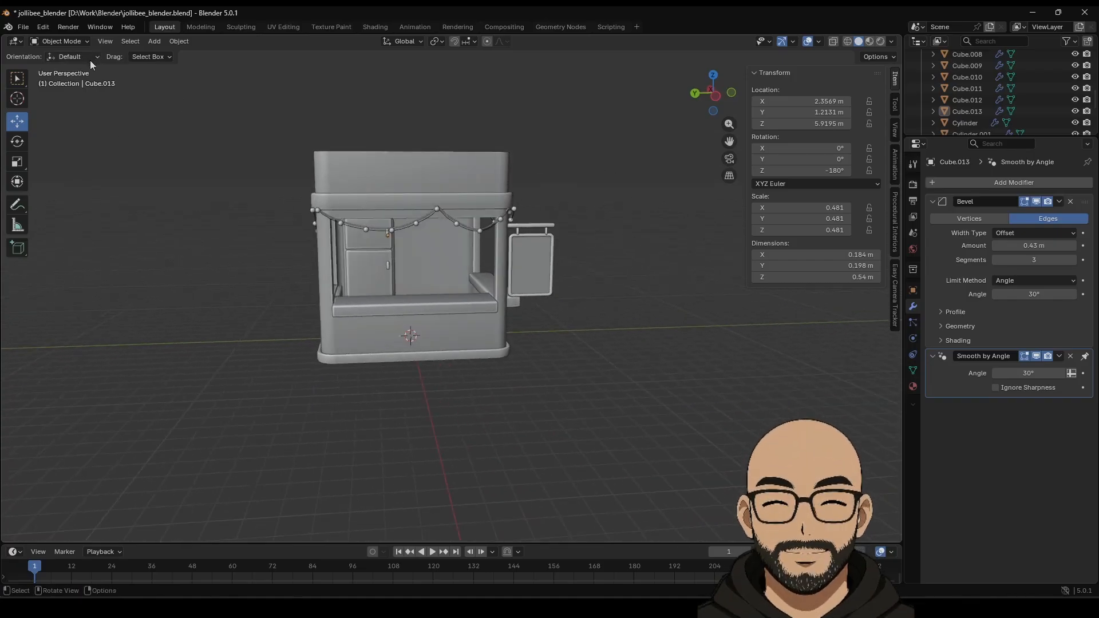
left_click(155, 41)
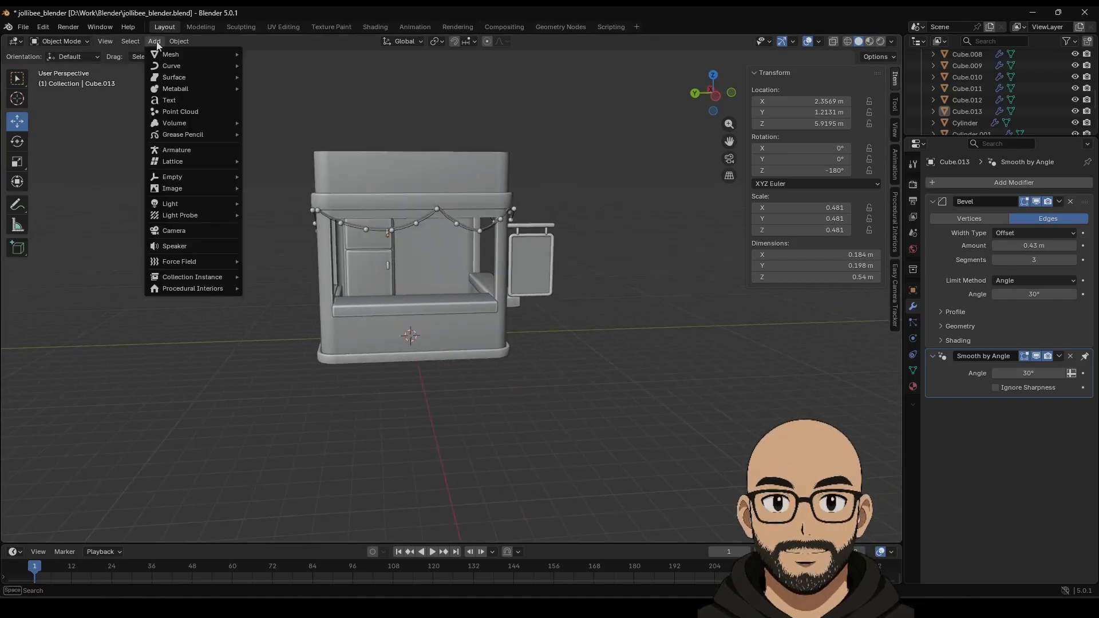
left_click(190, 101)
middle_click_drag(404, 392, 425, 374)
left_click_drag(405, 315, 453, 386)
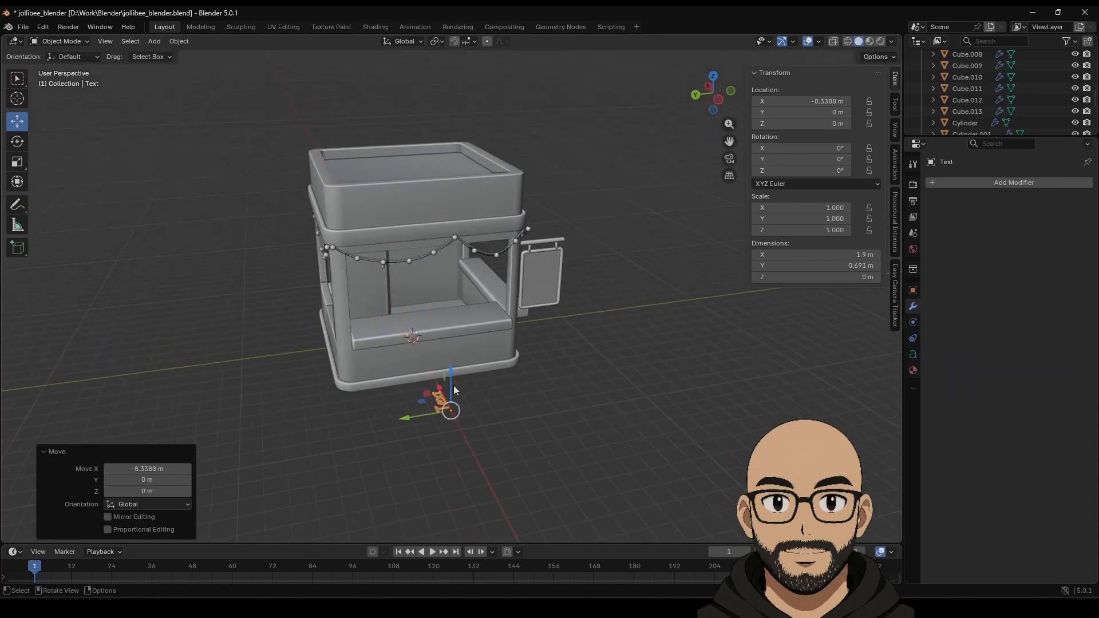
Rotate the text object -90° about the Z axis.
left_click(17, 142)
left_click_drag(483, 428, 429, 434)
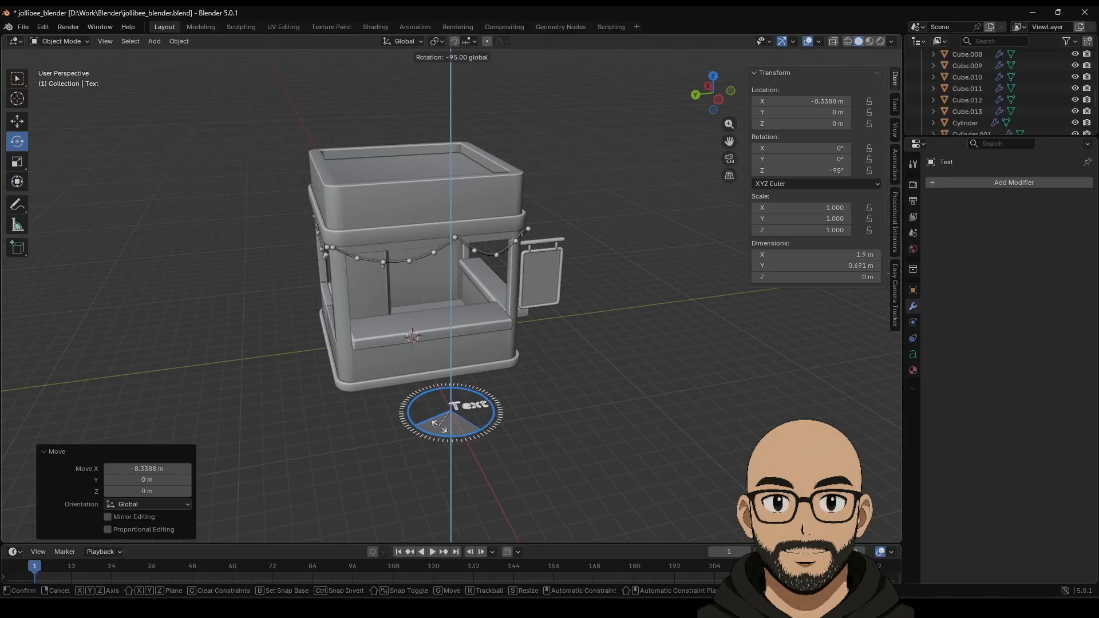
left_click_drag(439, 425, 441, 428)
Replace the default wording of the text object with "Jollibee".
scroll(507, 445, "up", 5)
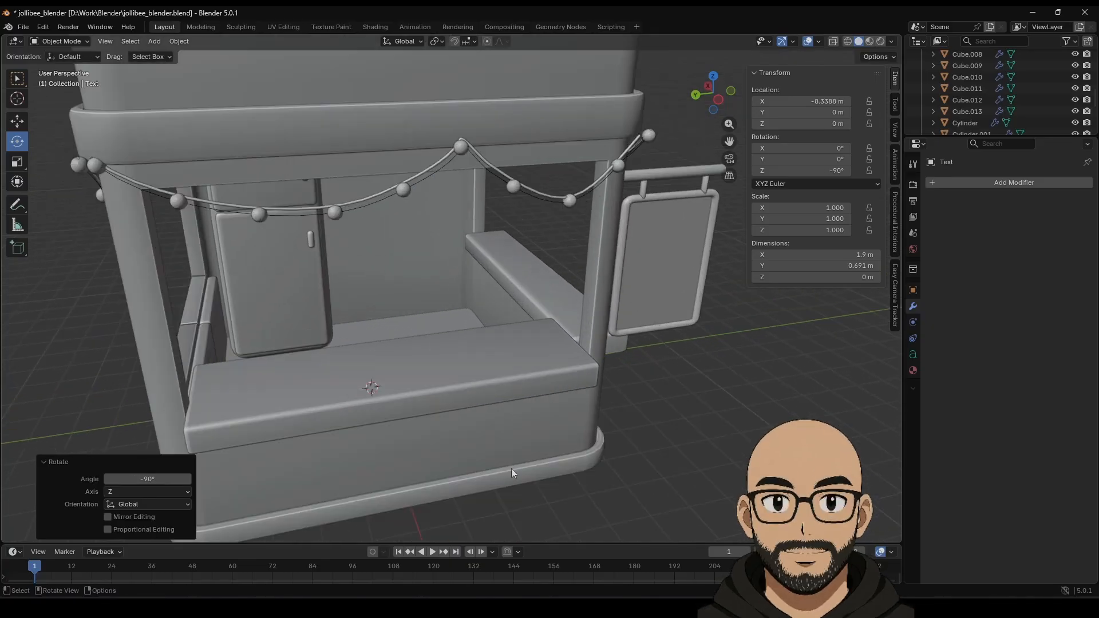
middle_click_drag(512, 472, 501, 375)
key("Tab")
key("BackSpace")
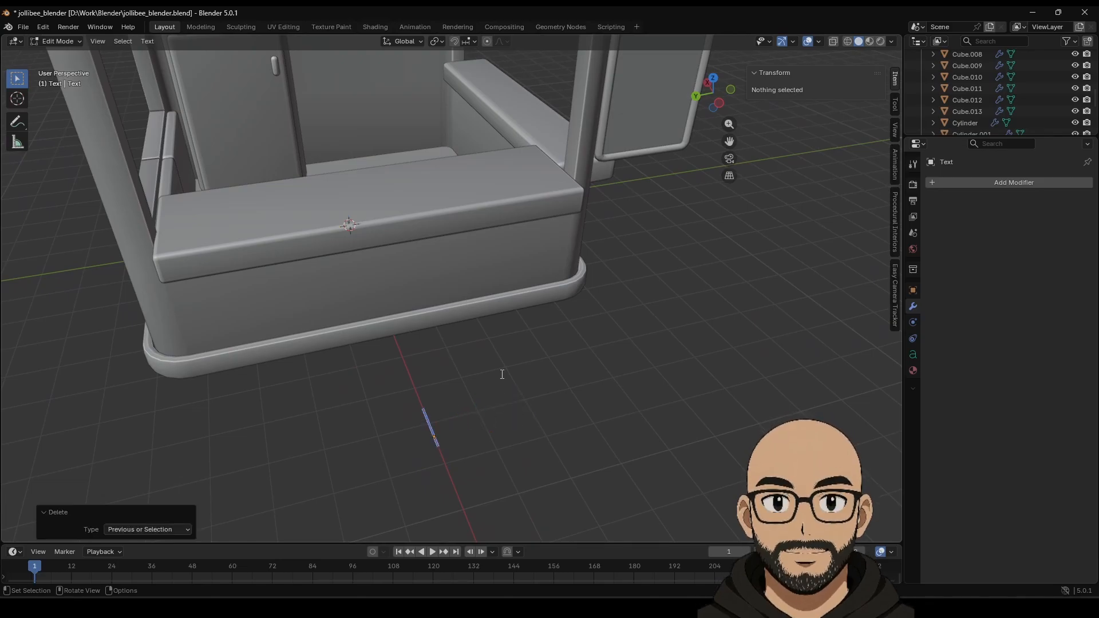
type("Jollibee")
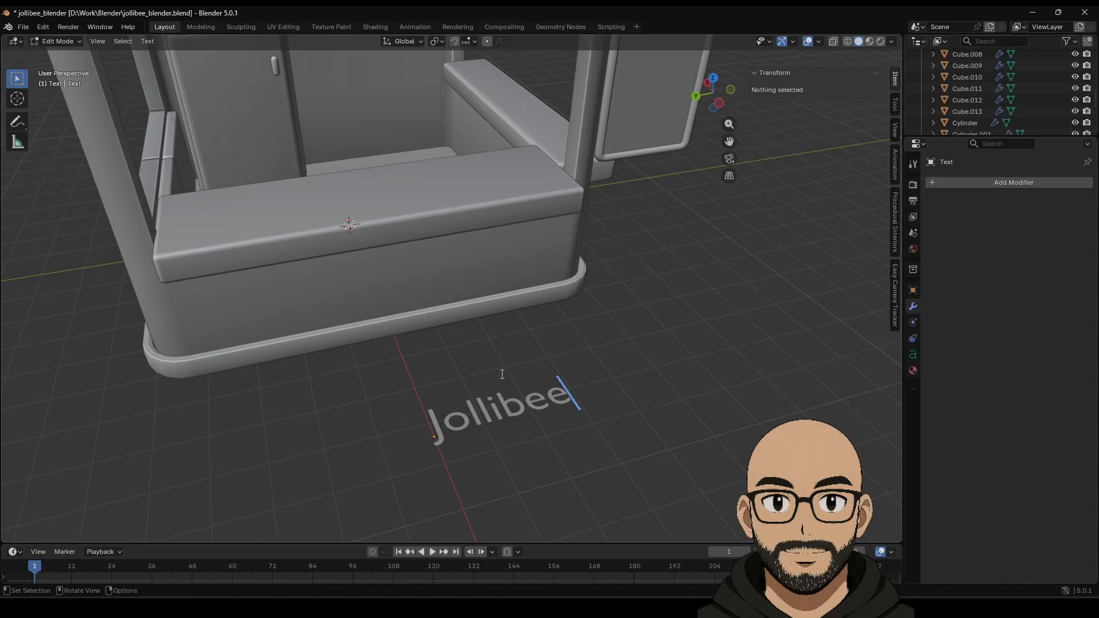
key("Tab")
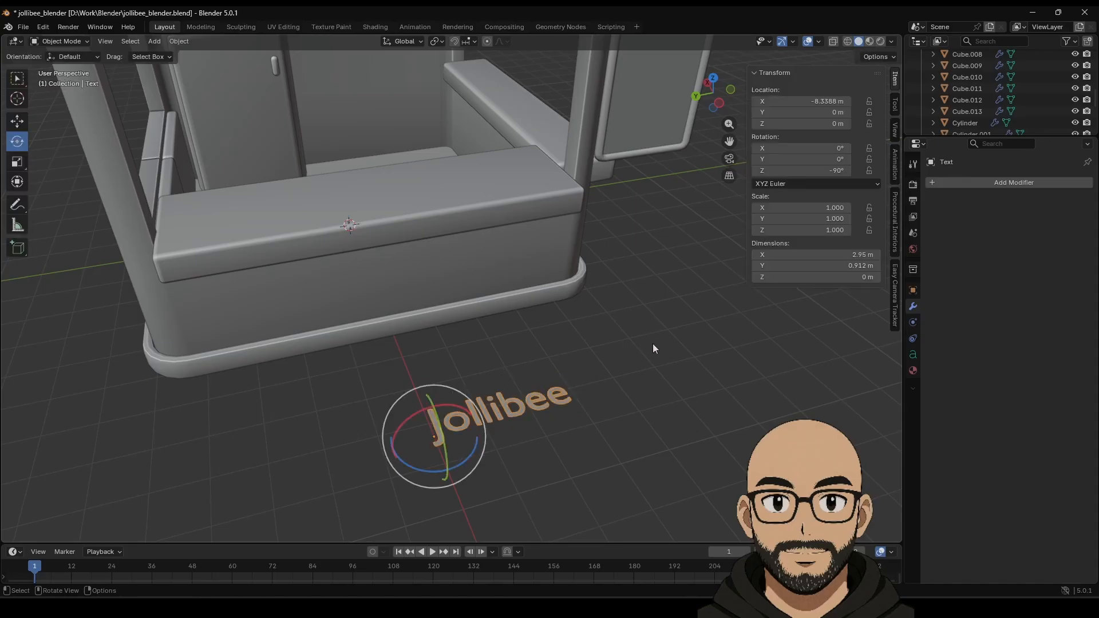
Open the font file browser for the Jollibee text's regular font.
left_click(912, 356)
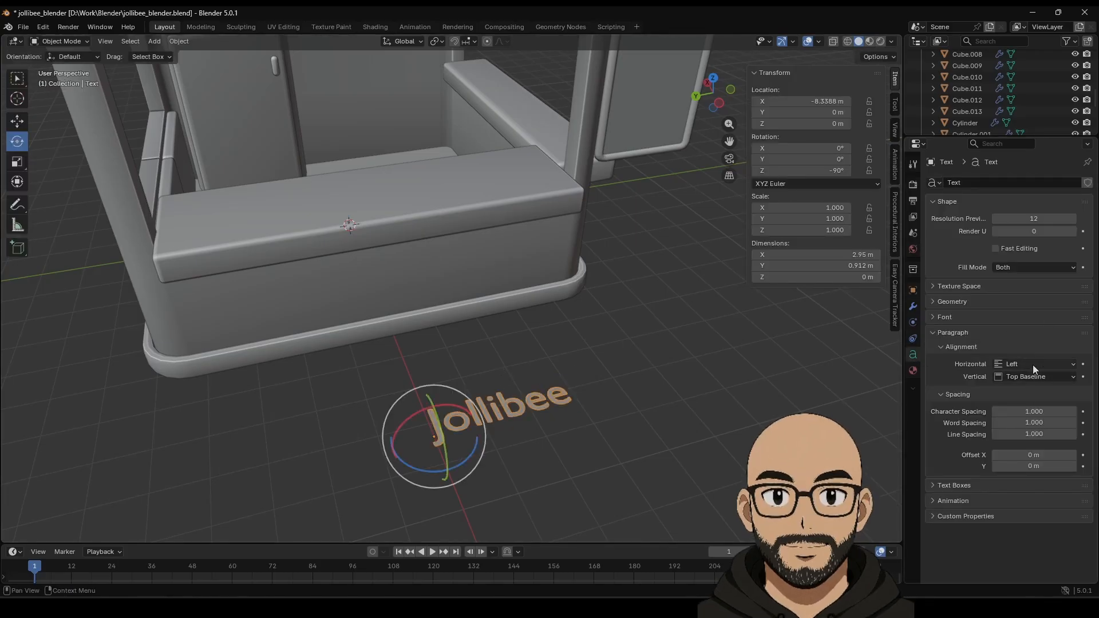
left_click(965, 318)
left_click(1072, 336)
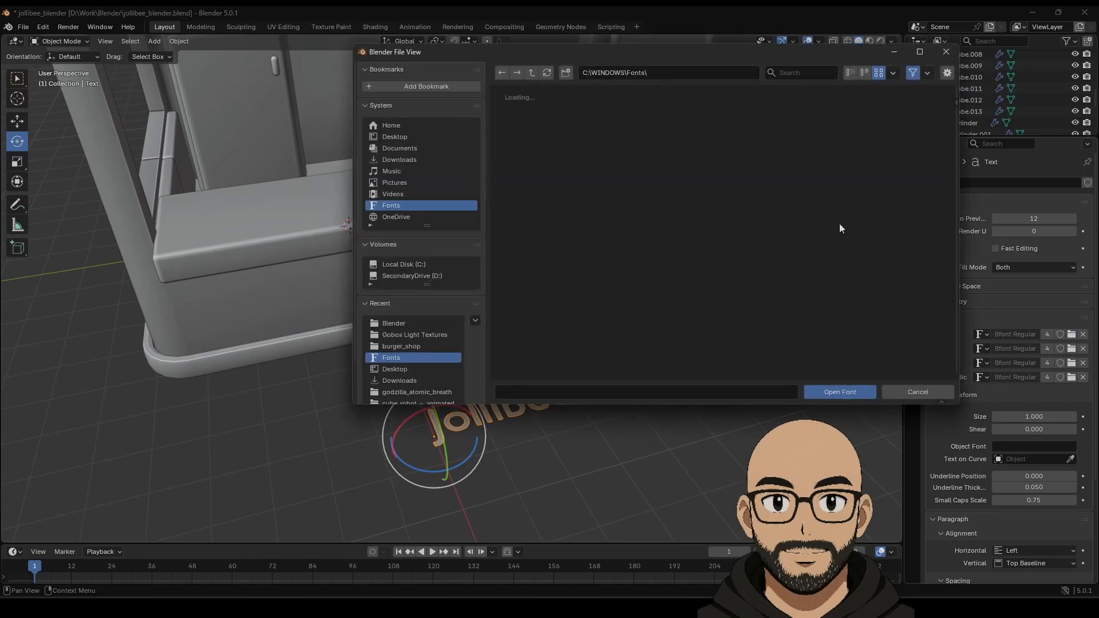
Look through the fonts in the Windows Fonts folder for one that suits the "Jollibee" text, and close the browser without choosing one.
scroll(737, 200, "down", 5)
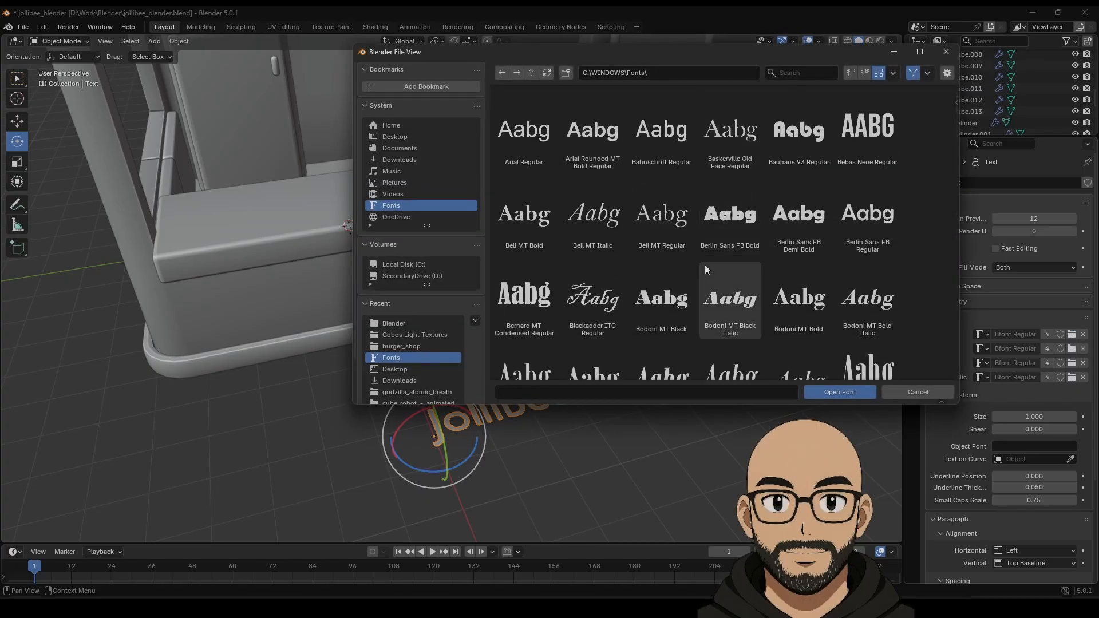
scroll(713, 303, "down", 5)
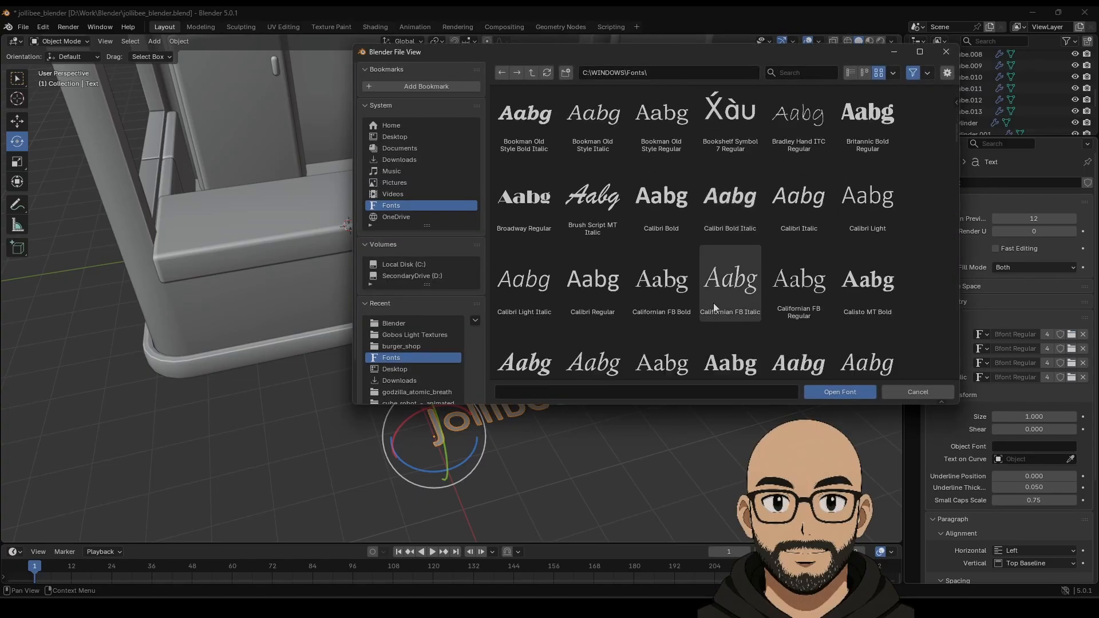
scroll(721, 307, "down", 2)
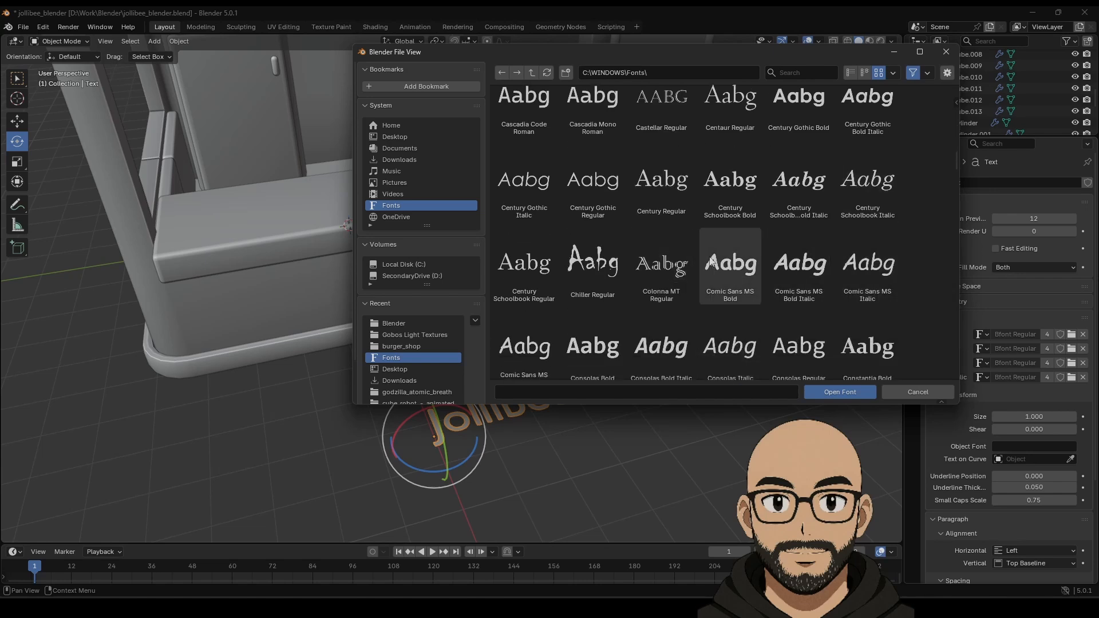
scroll(709, 262, "down", 4)
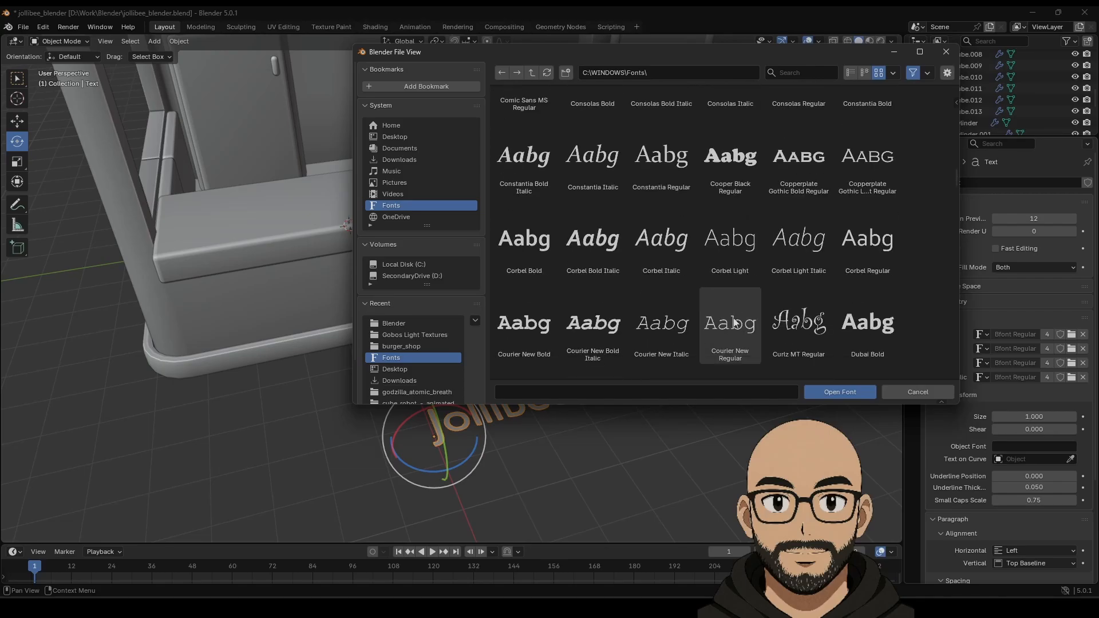
scroll(733, 319, "down", 2)
scroll(727, 286, "down", 2)
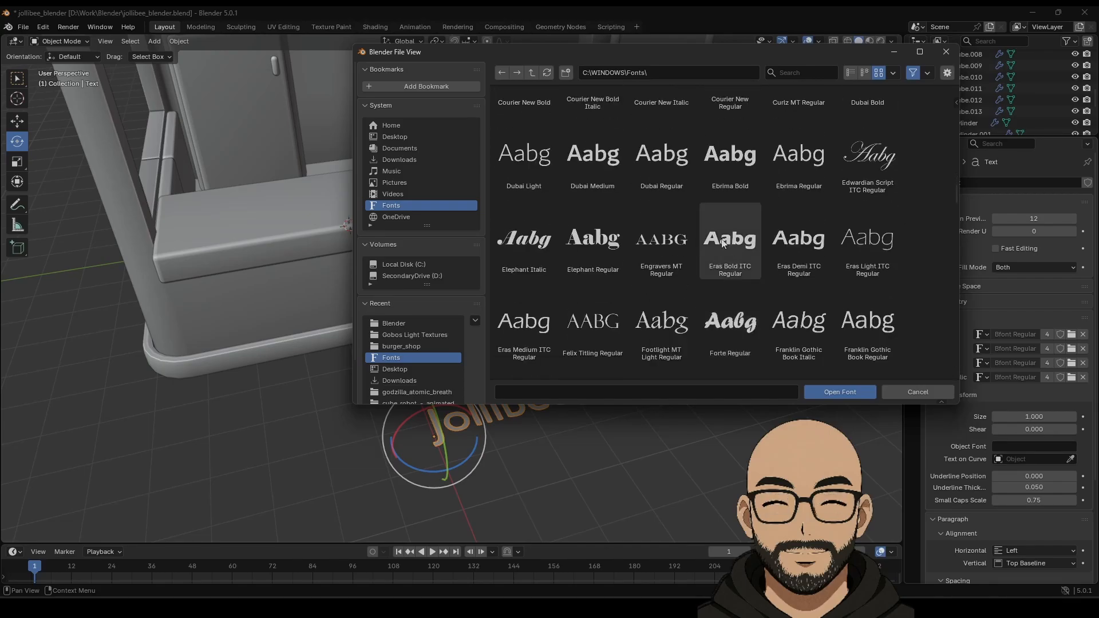
scroll(724, 244, "down", 4)
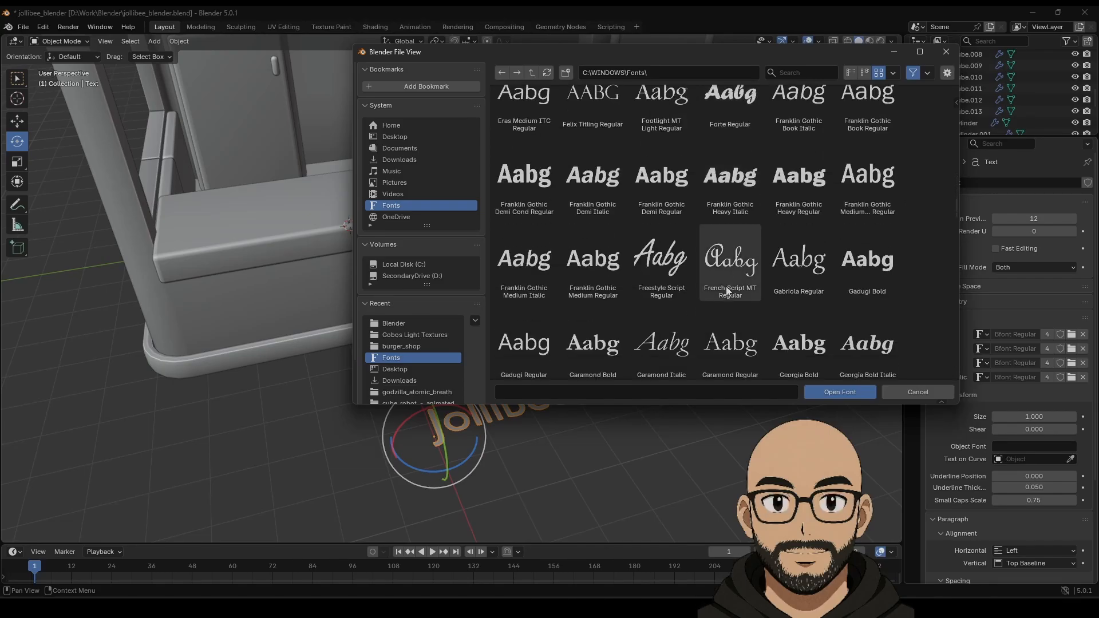
scroll(738, 269, "down", 2)
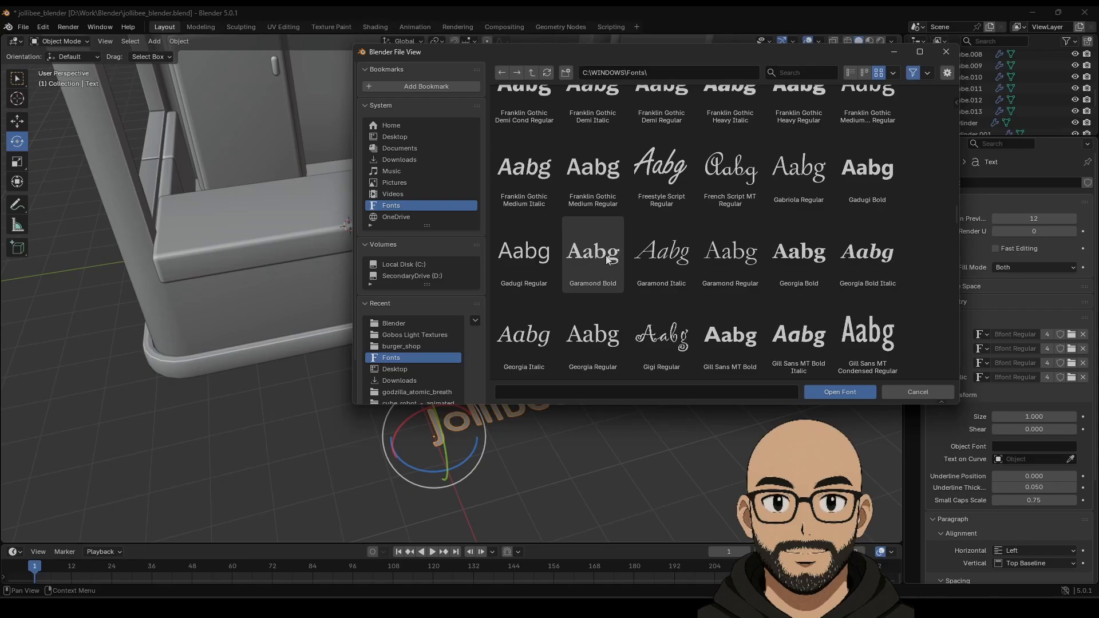
scroll(623, 258, "down", 1)
scroll(674, 267, "down", 3)
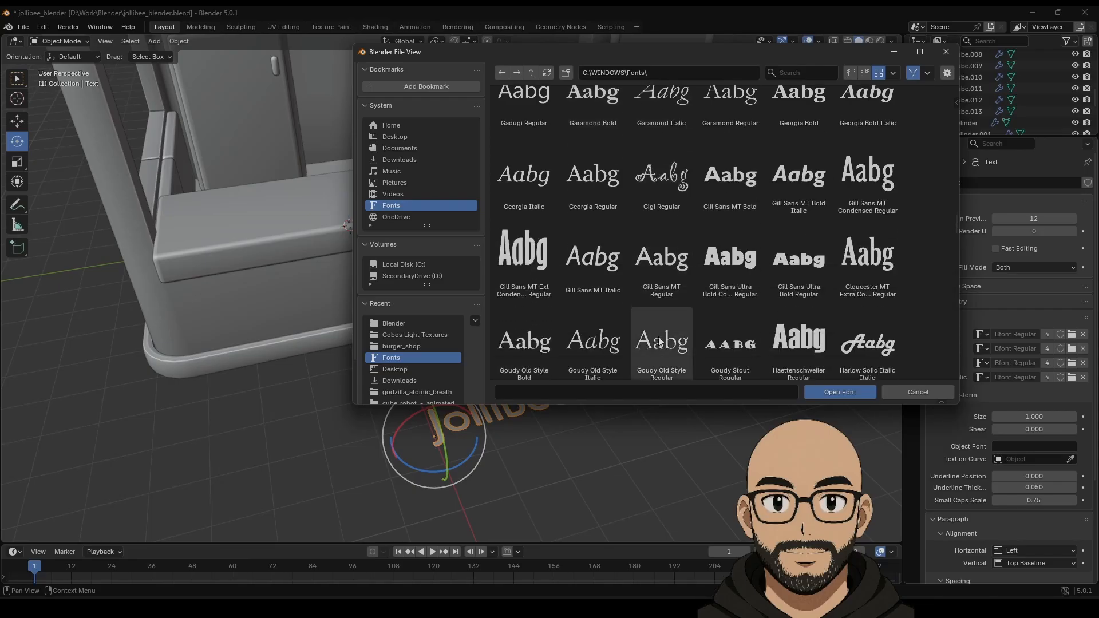
scroll(718, 301, "down", 3)
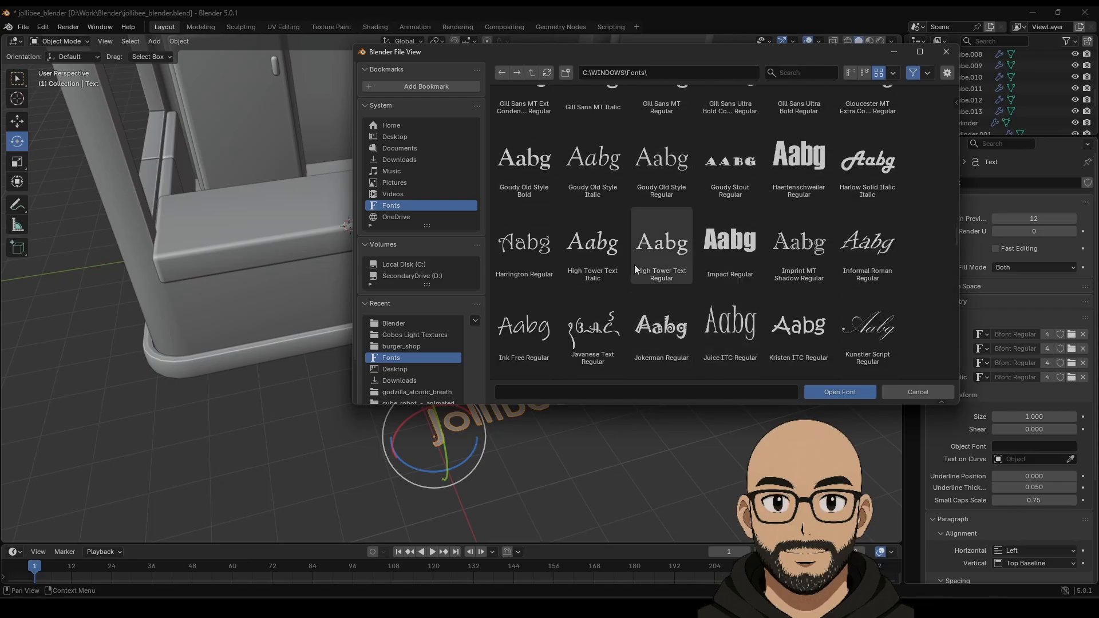
scroll(747, 287, "down", 2)
scroll(776, 272, "down", 7)
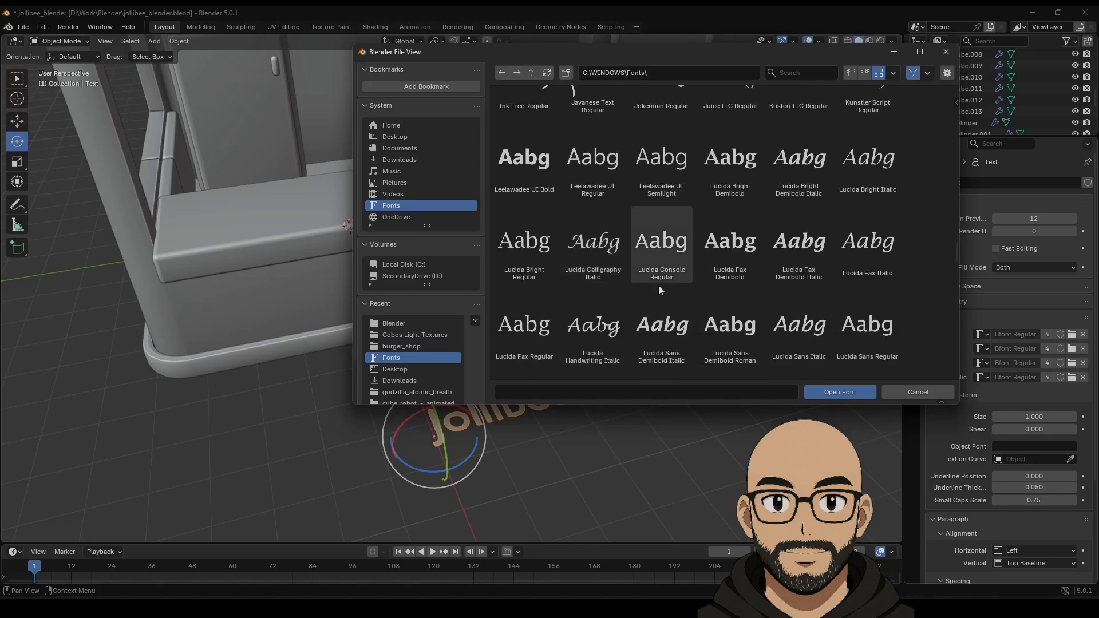
scroll(727, 296, "down", 10)
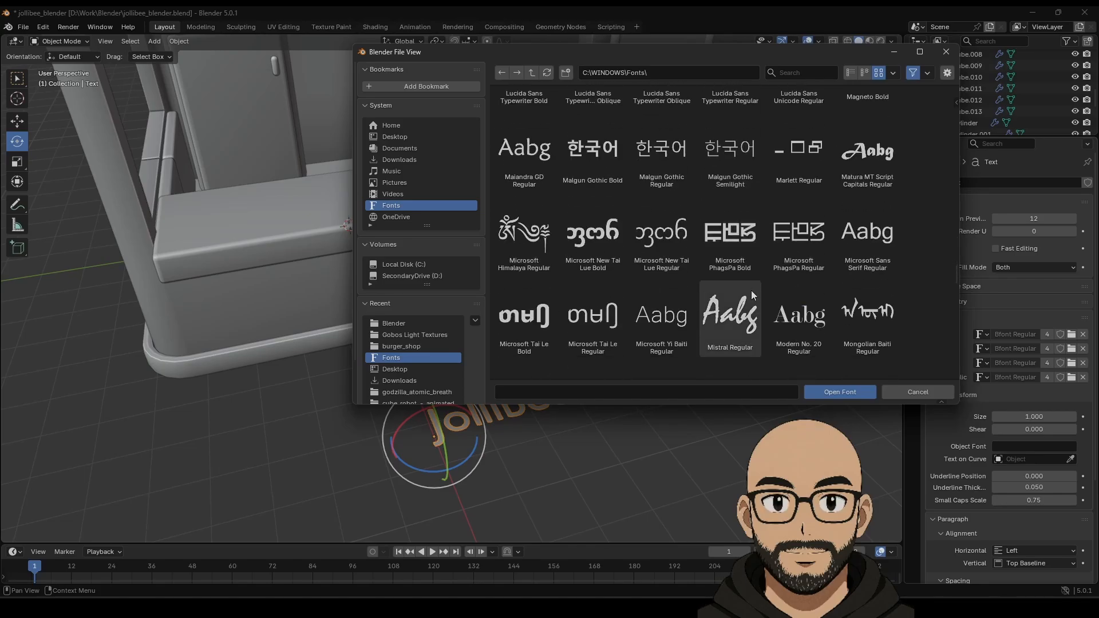
scroll(722, 302, "down", 10)
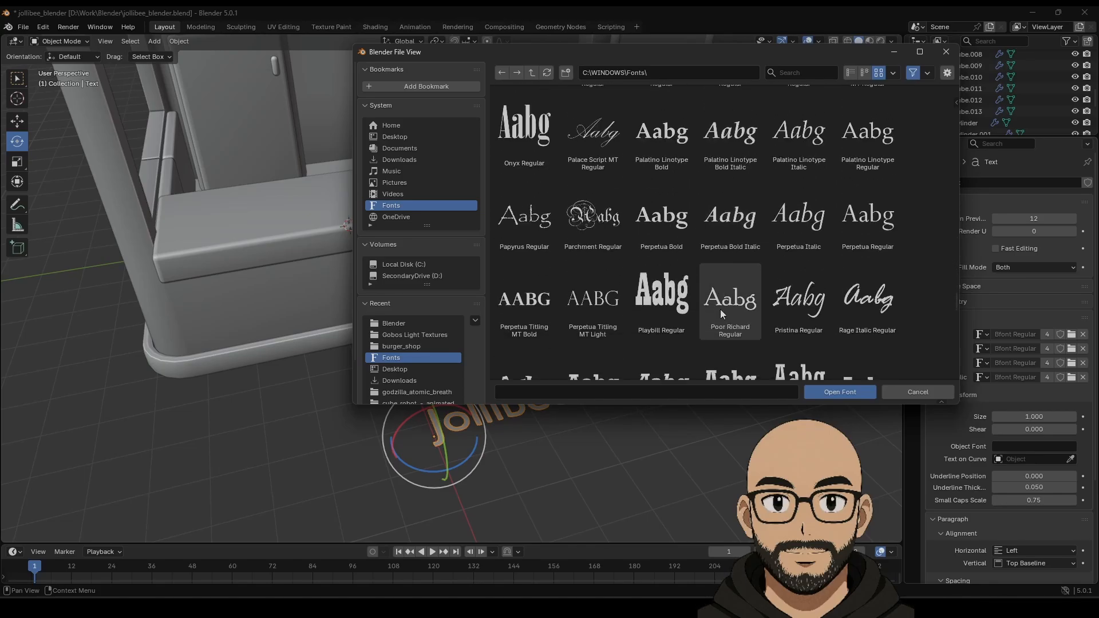
scroll(740, 313, "down", 3)
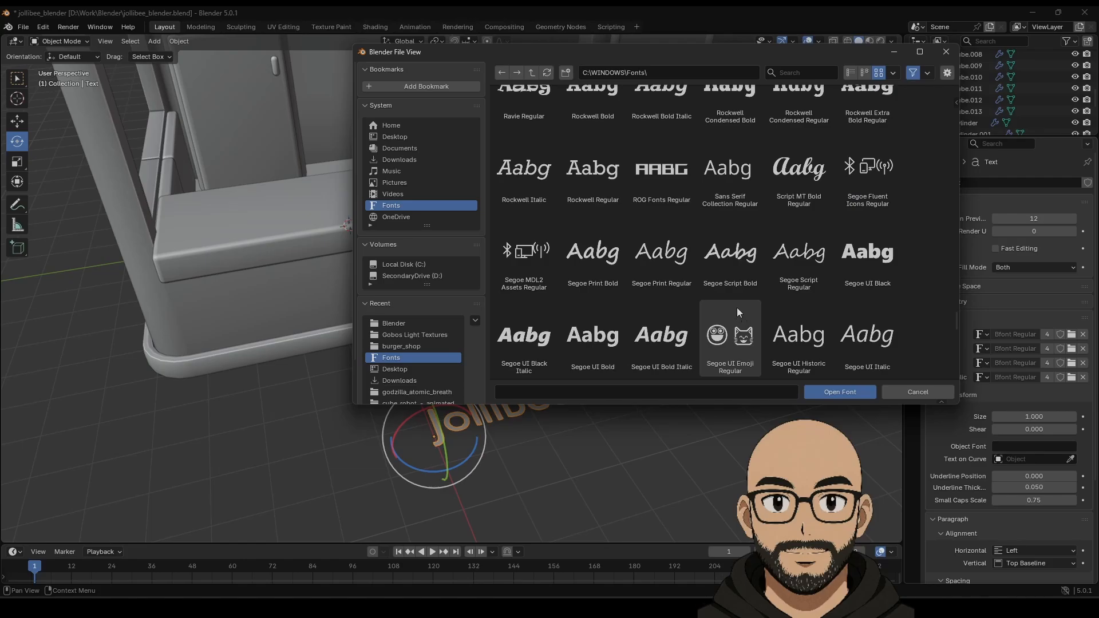
scroll(737, 307, "down", 1)
scroll(709, 303, "down", 7)
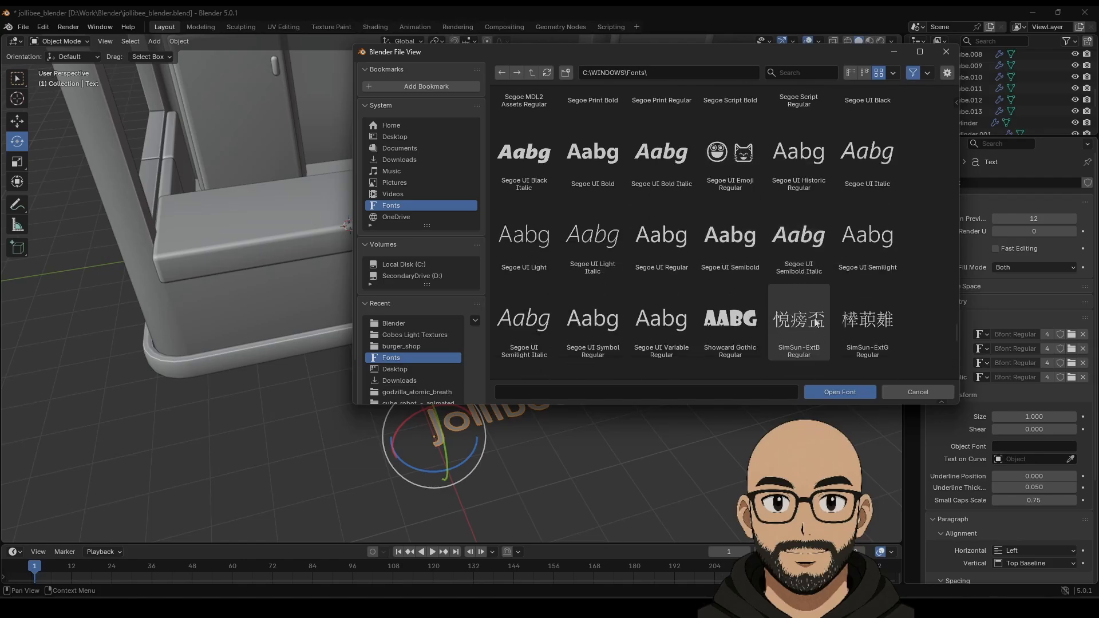
scroll(783, 321, "down", 8)
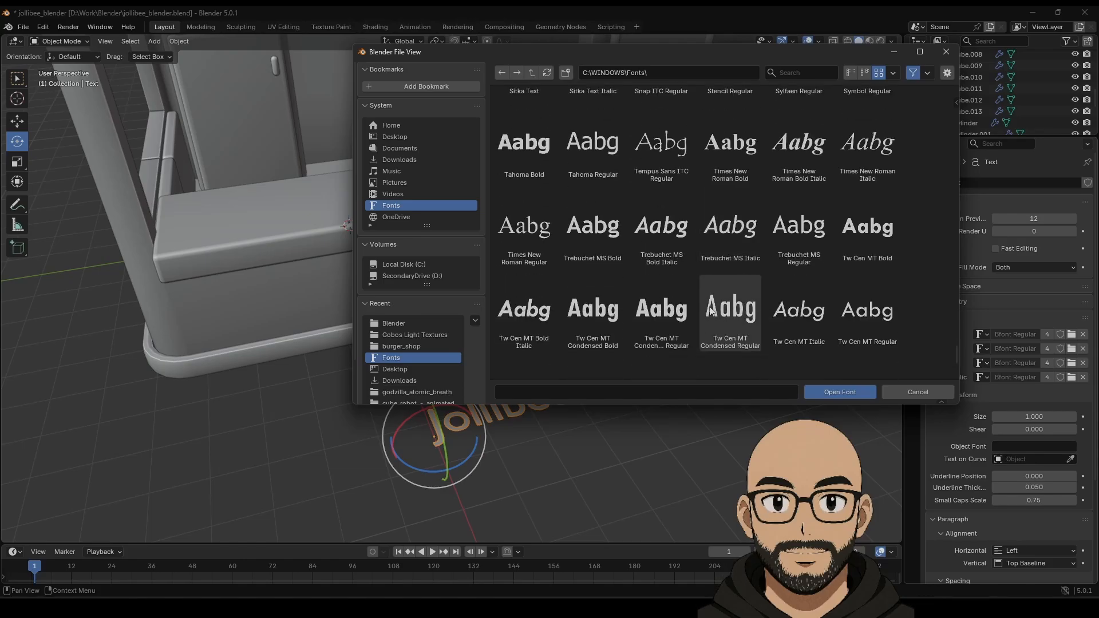
scroll(744, 274, "up", 6)
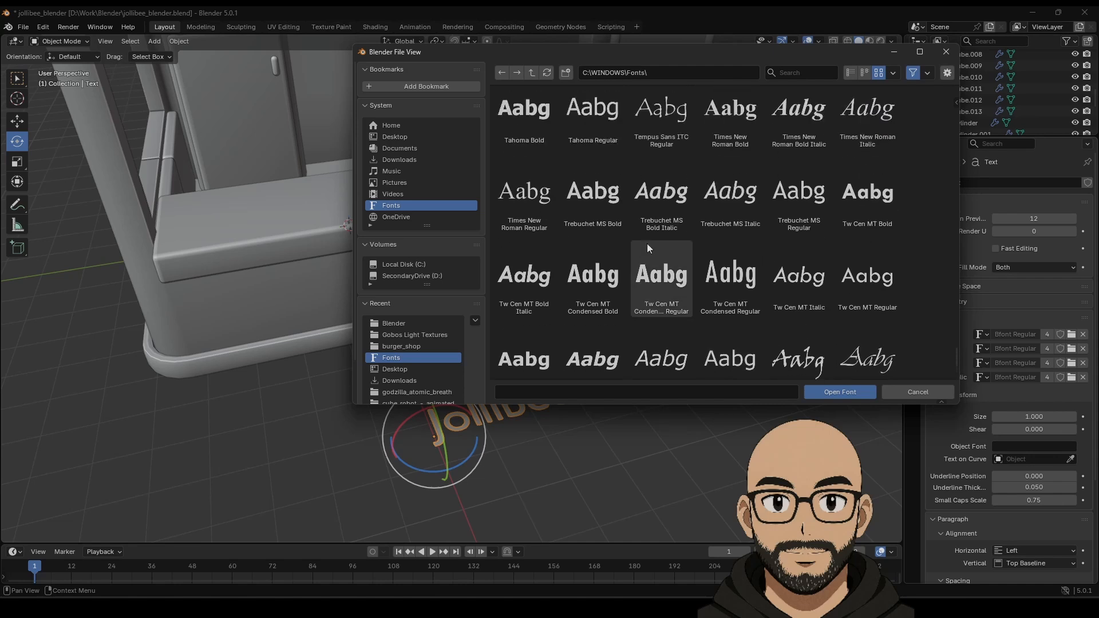
scroll(712, 274, "up", 9)
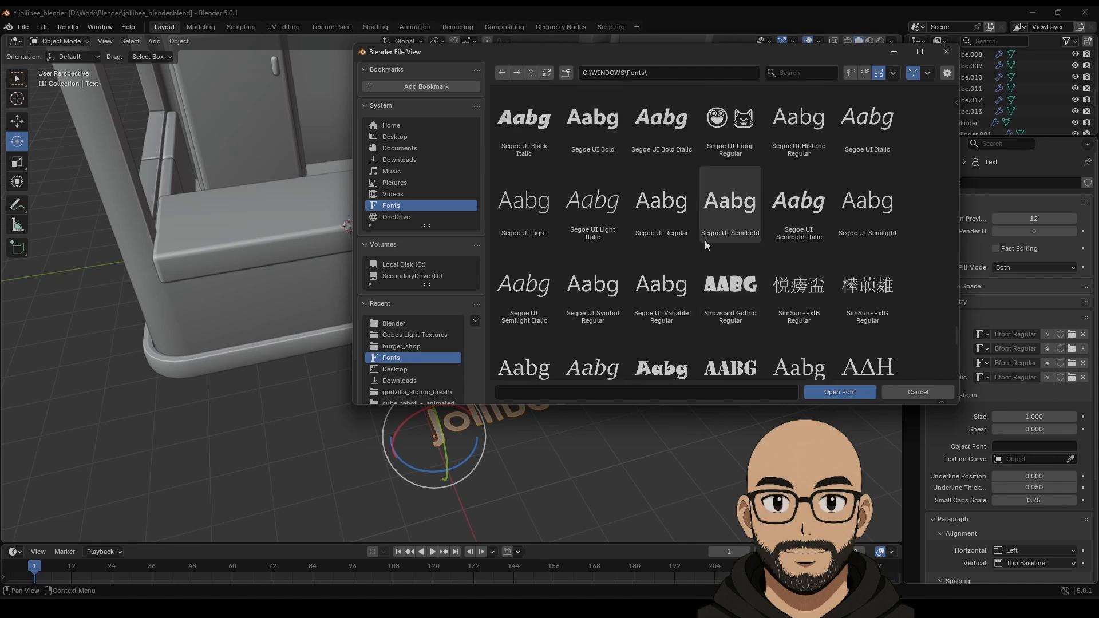
scroll(645, 243, "up", 9)
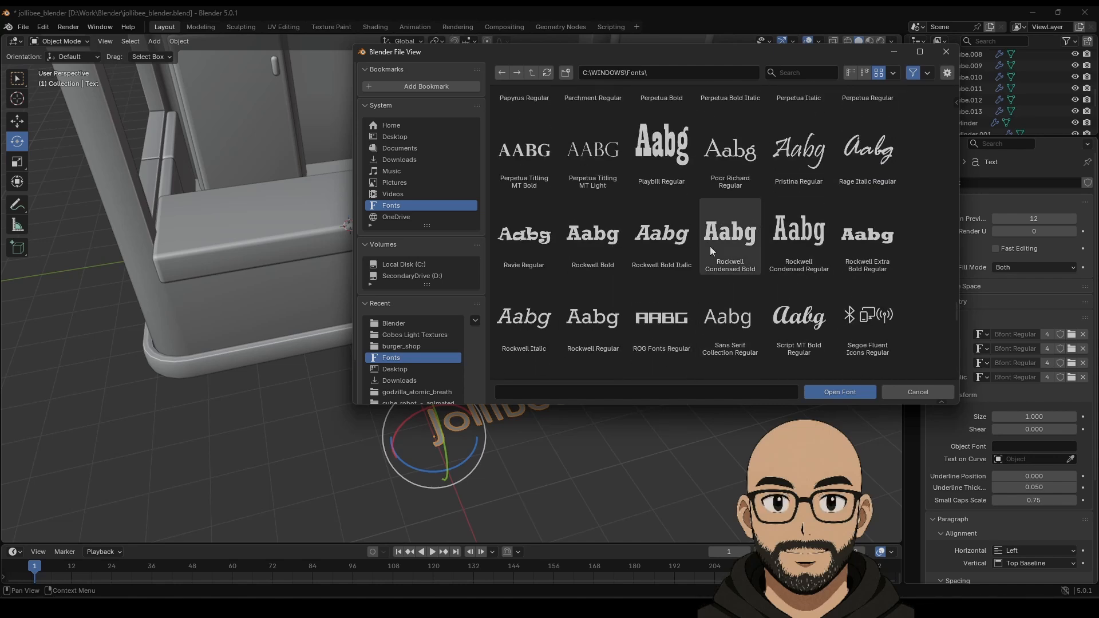
scroll(711, 225, "up", 8)
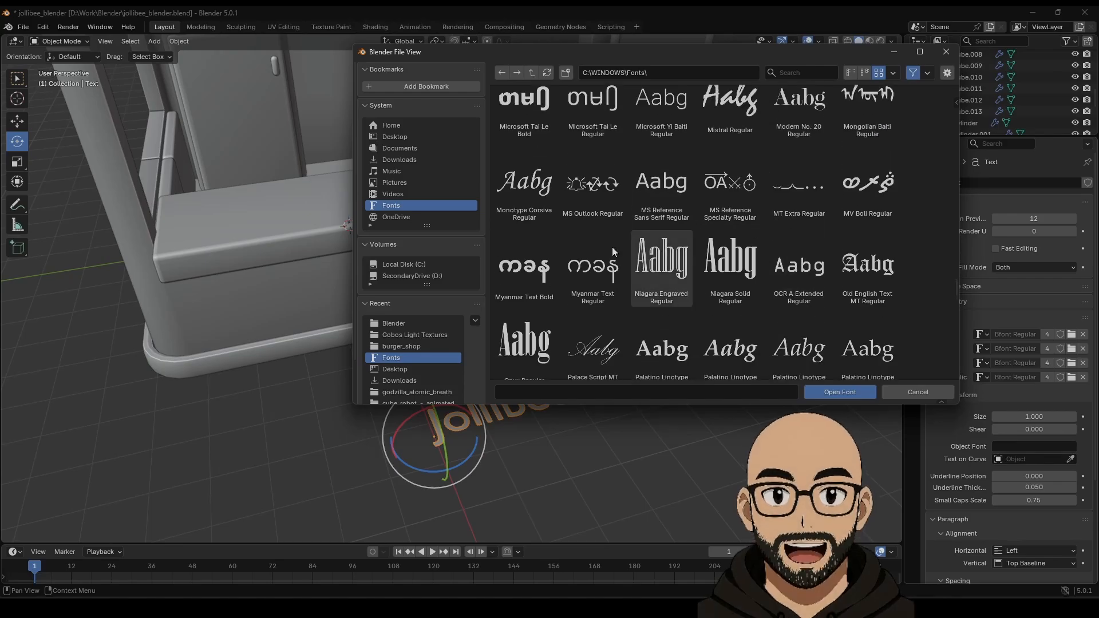
scroll(756, 249, "up", 8)
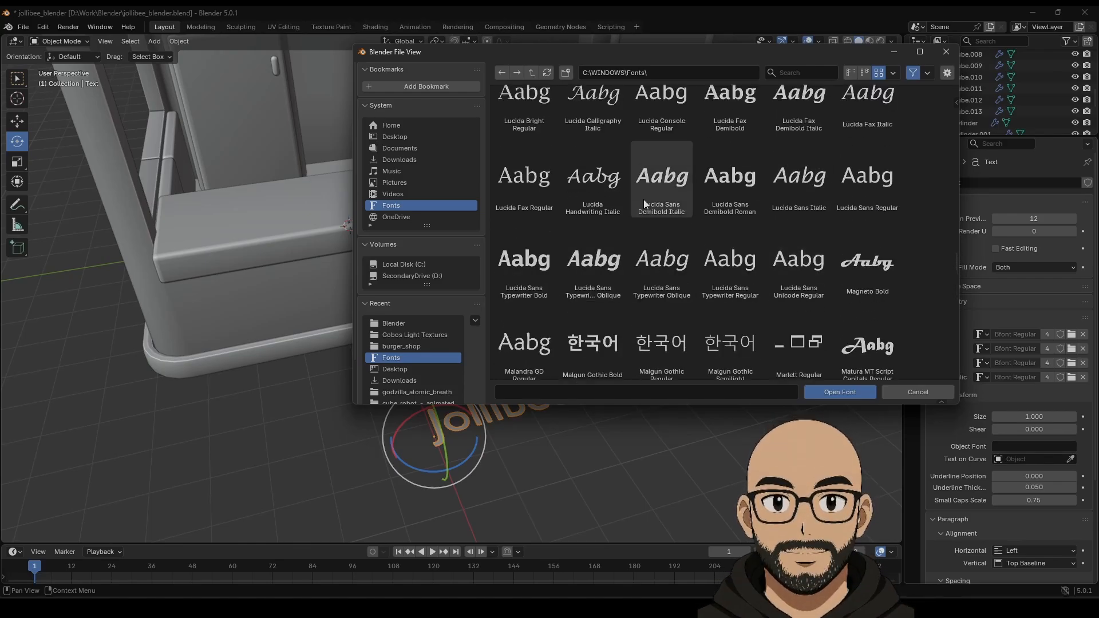
scroll(640, 218, "up", 7)
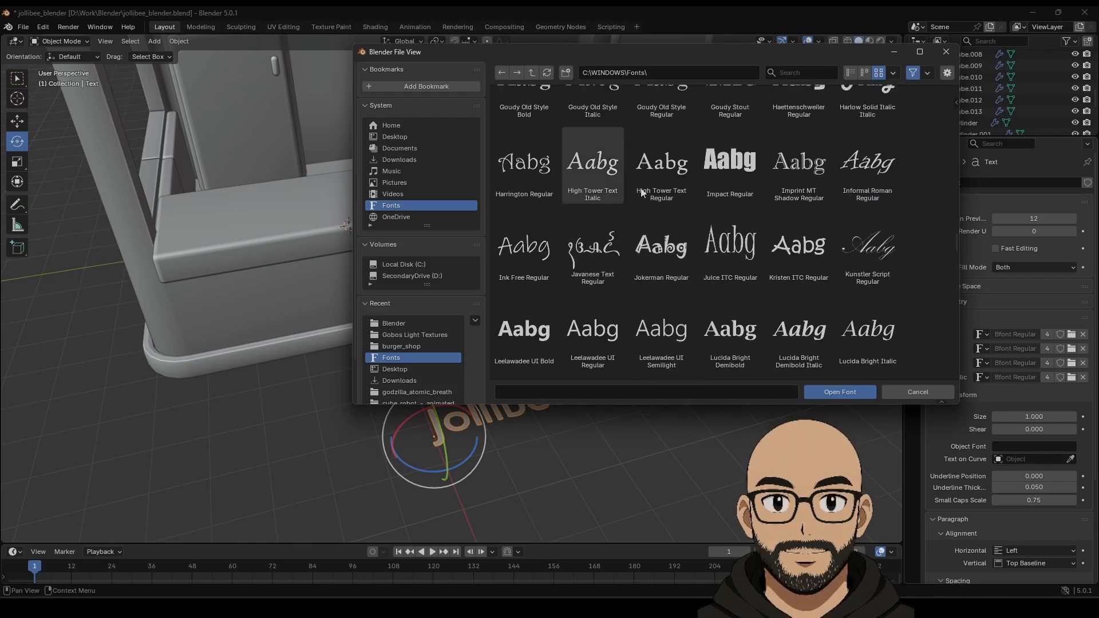
scroll(548, 203, "up", 8)
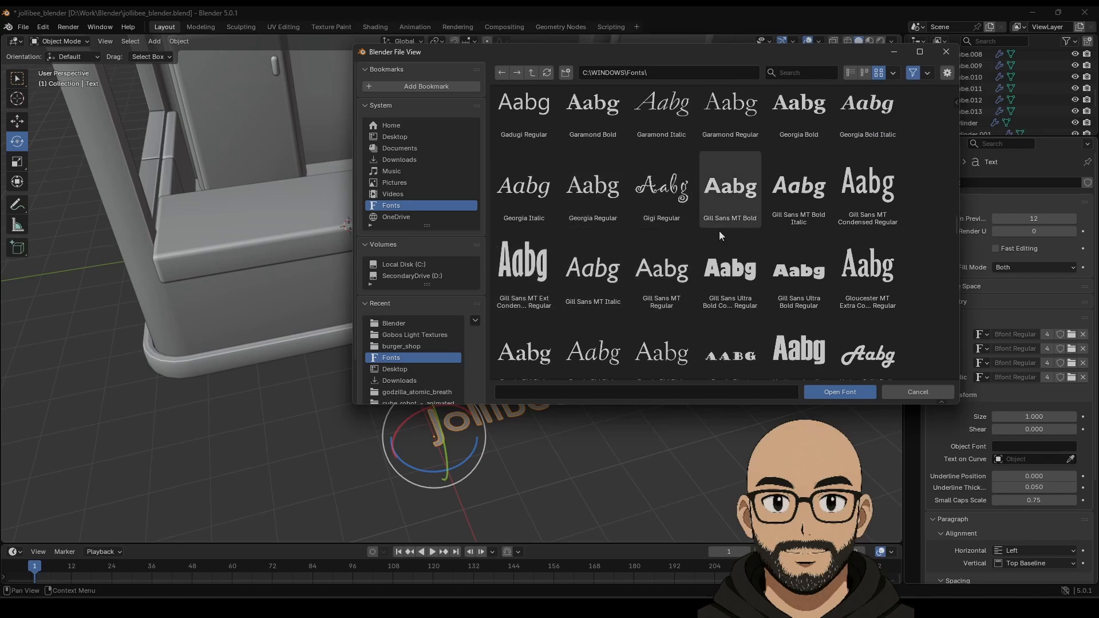
scroll(744, 195, "up", 10)
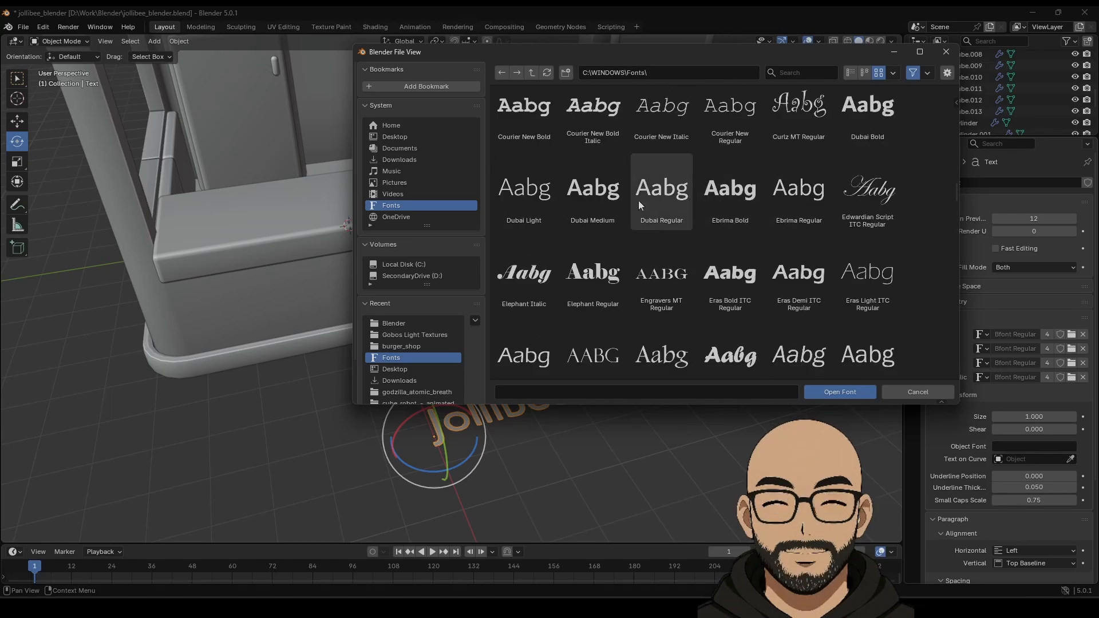
left_click(892, 391)
left_click(589, 448)
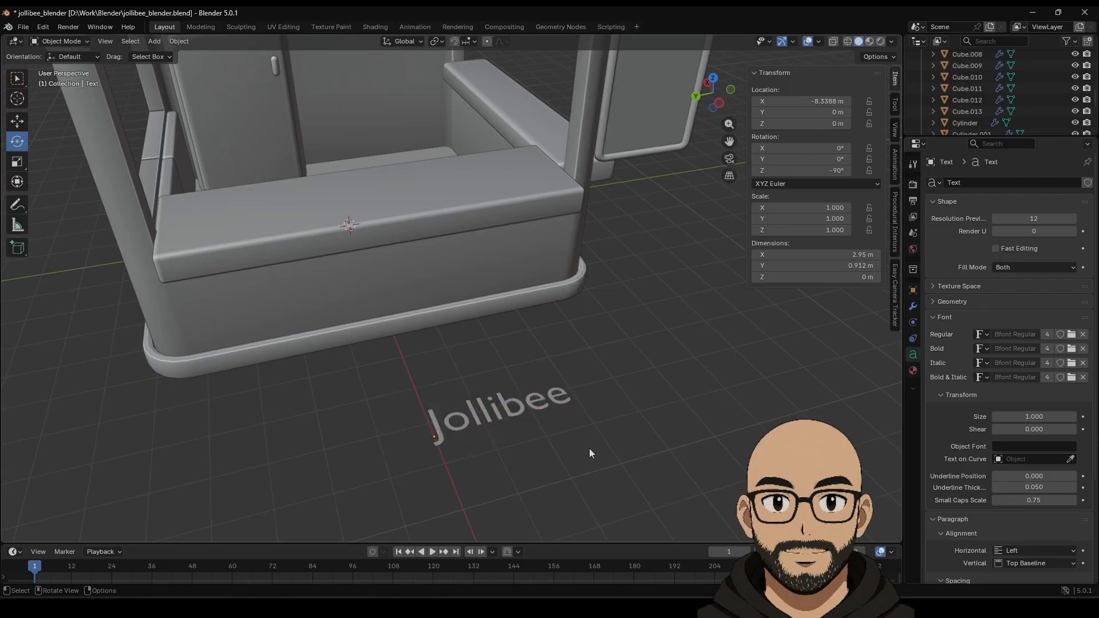
Replace the wording of the "Jollibee" text object with "MENU".
left_click(524, 411)
key("Tab")
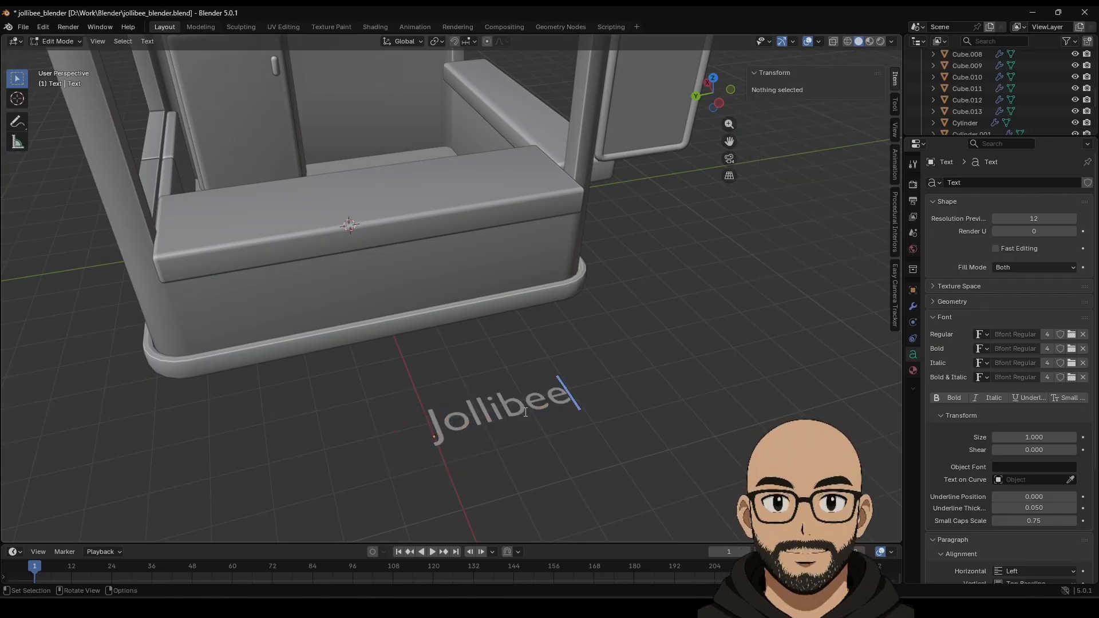
key("BackSpace")
key("BackSpace")
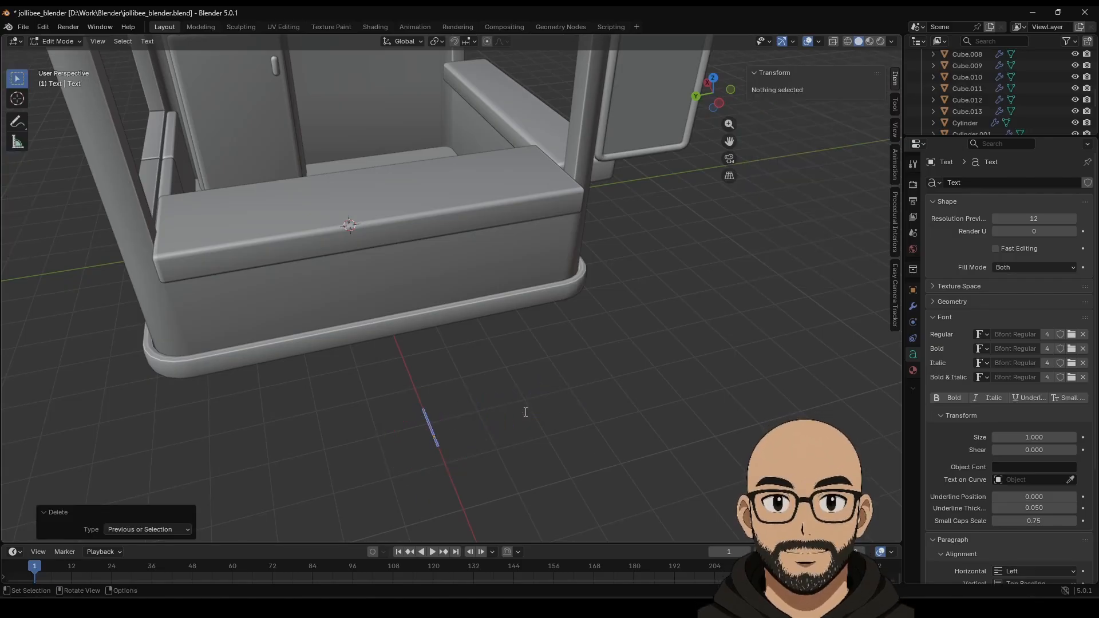
type("MENU")
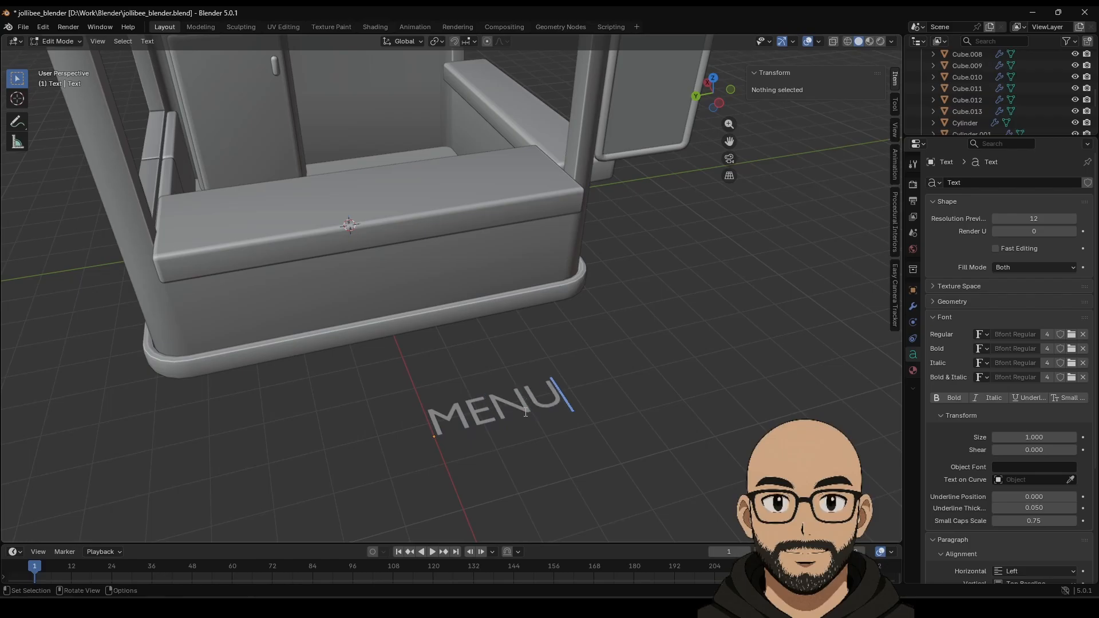
key("Tab")
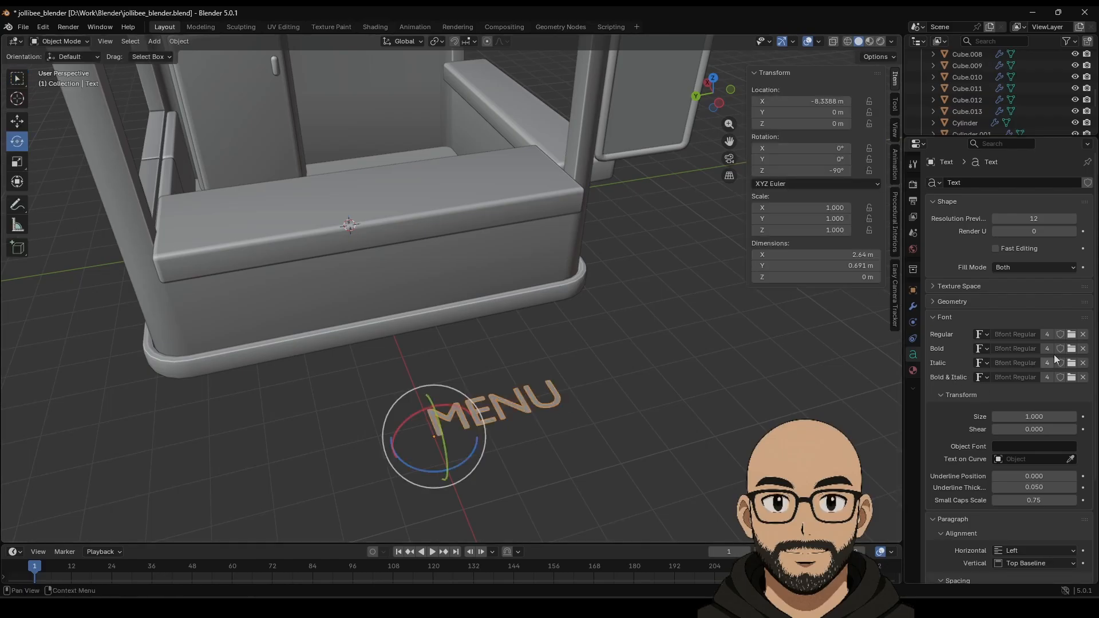
Load Harlow Solid Italic from the Windows Fonts folder as the regular font of the "MENU" text.
left_click(1072, 334)
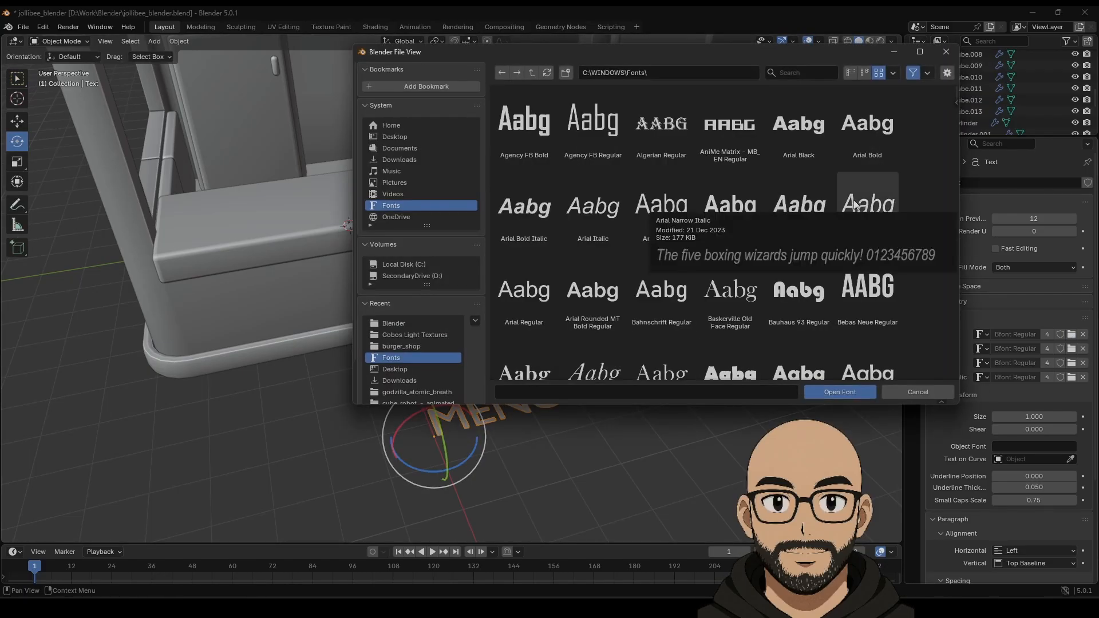
scroll(839, 279, "down", 3)
scroll(839, 279, "down", 8)
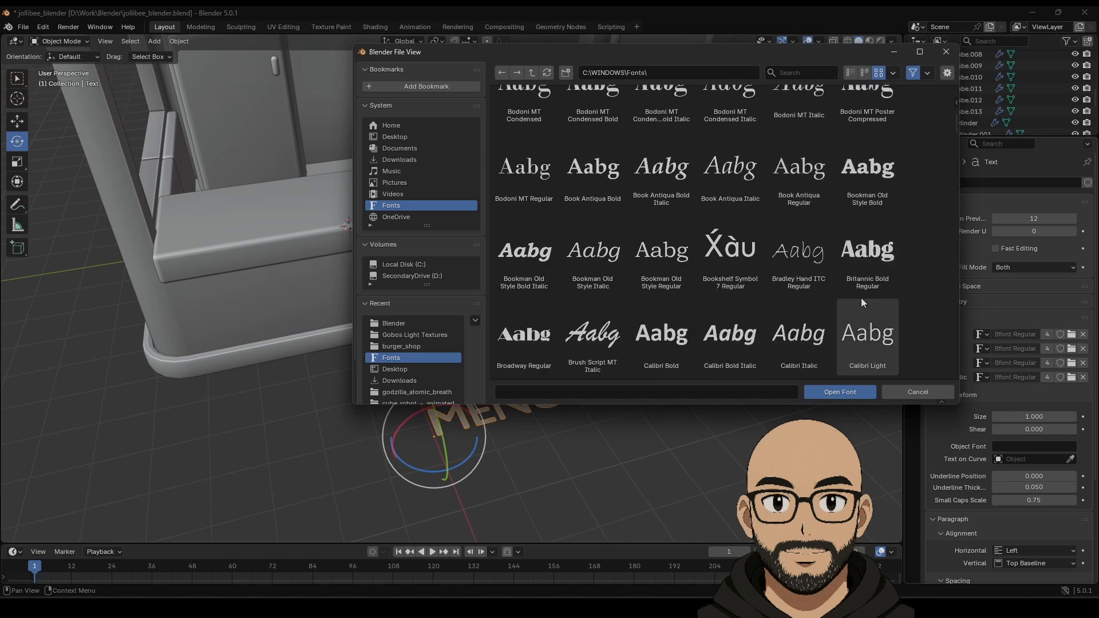
scroll(871, 297, "down", 10)
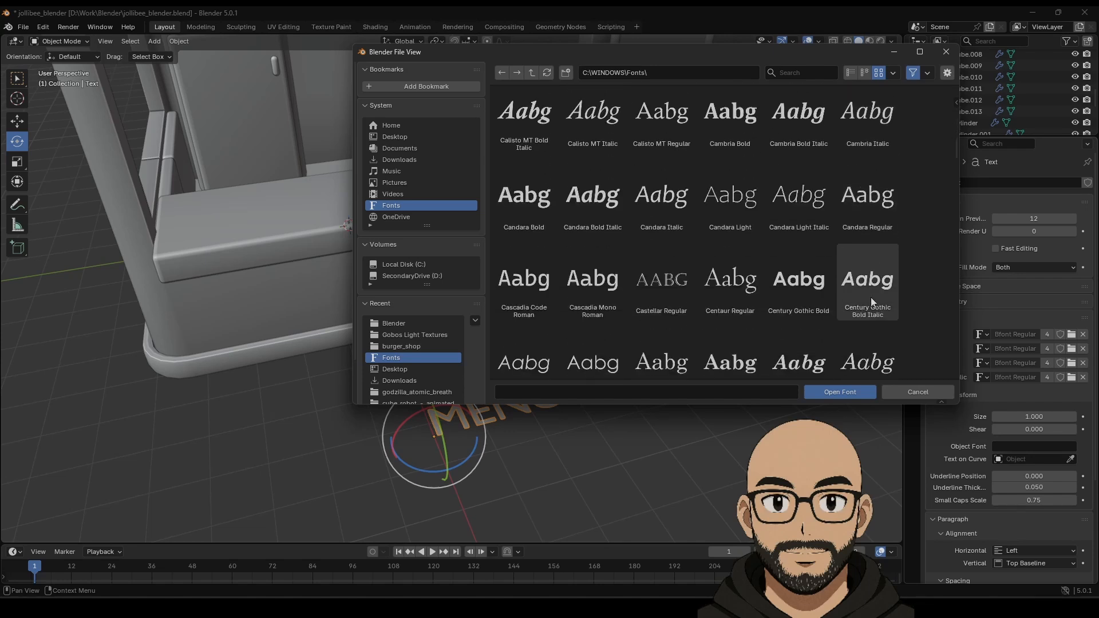
scroll(870, 300, "down", 2)
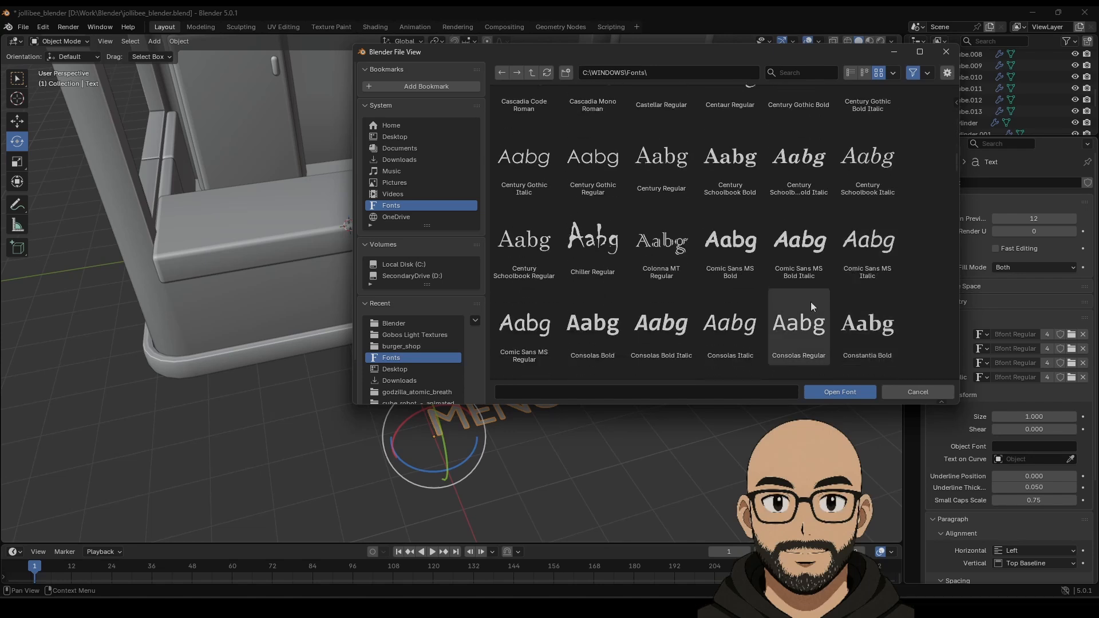
mouse_move(786, 256)
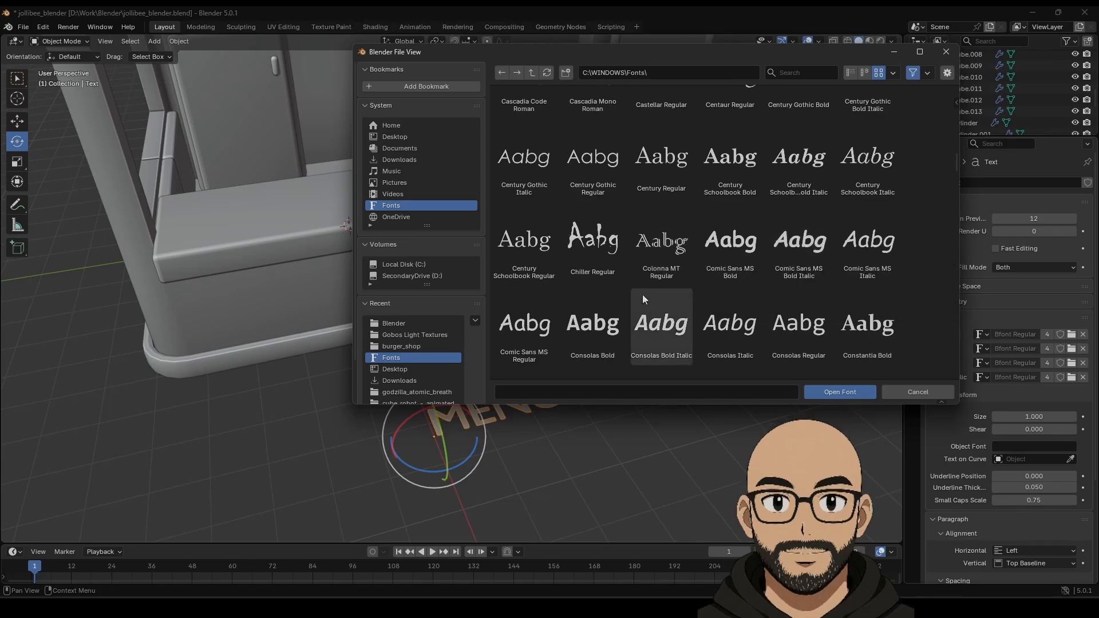
scroll(786, 264, "down", 2)
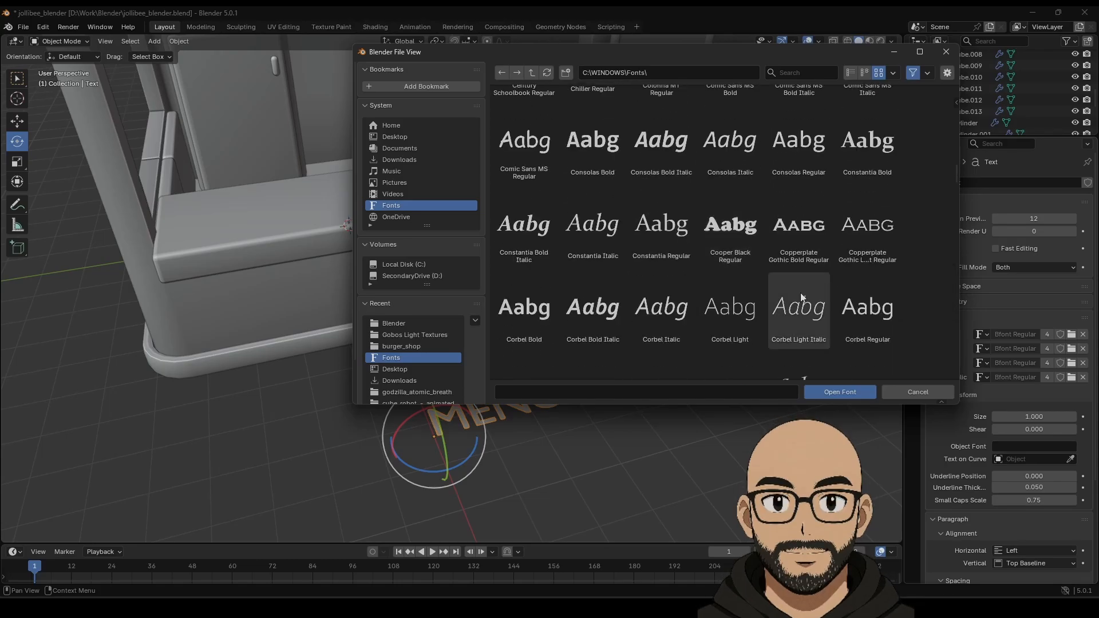
scroll(801, 334, "down", 5)
scroll(801, 324, "down", 4)
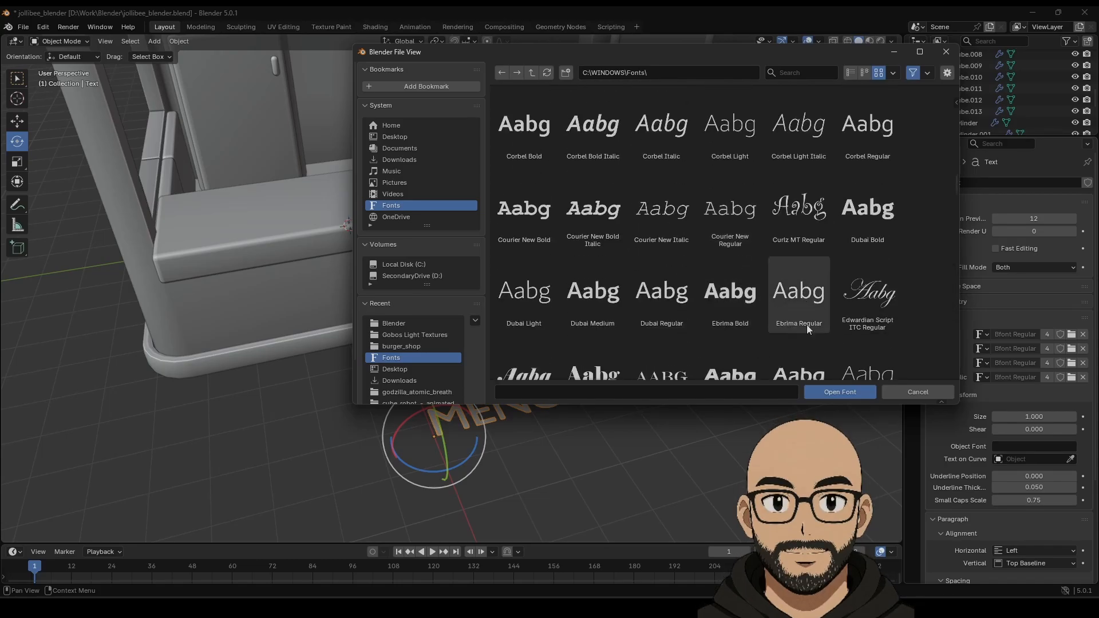
scroll(792, 289, "down", 5)
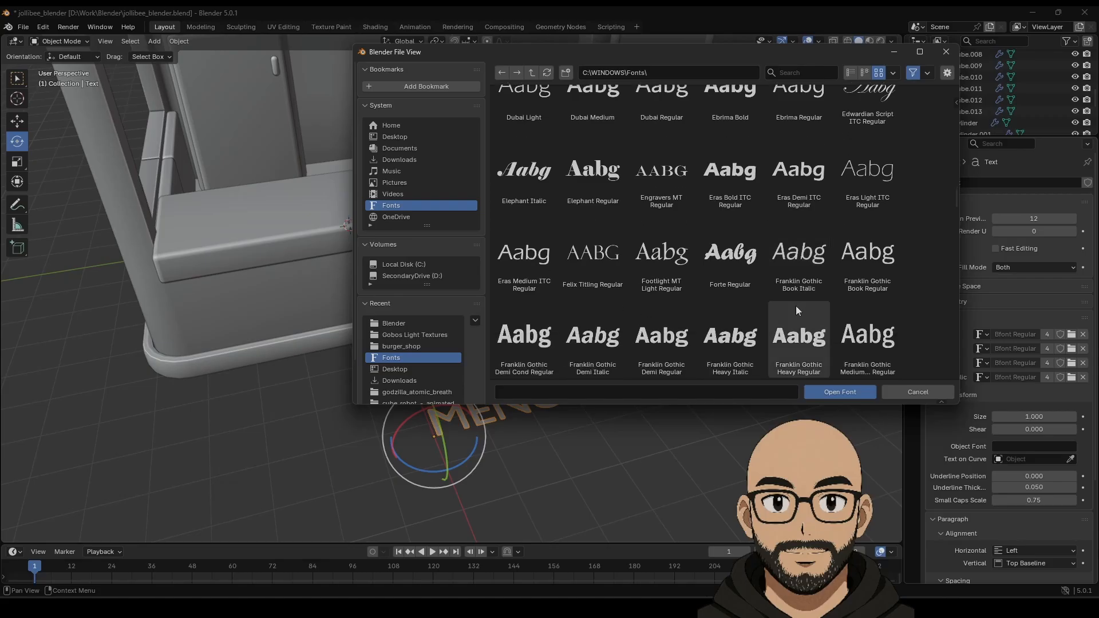
scroll(782, 309, "down", 6)
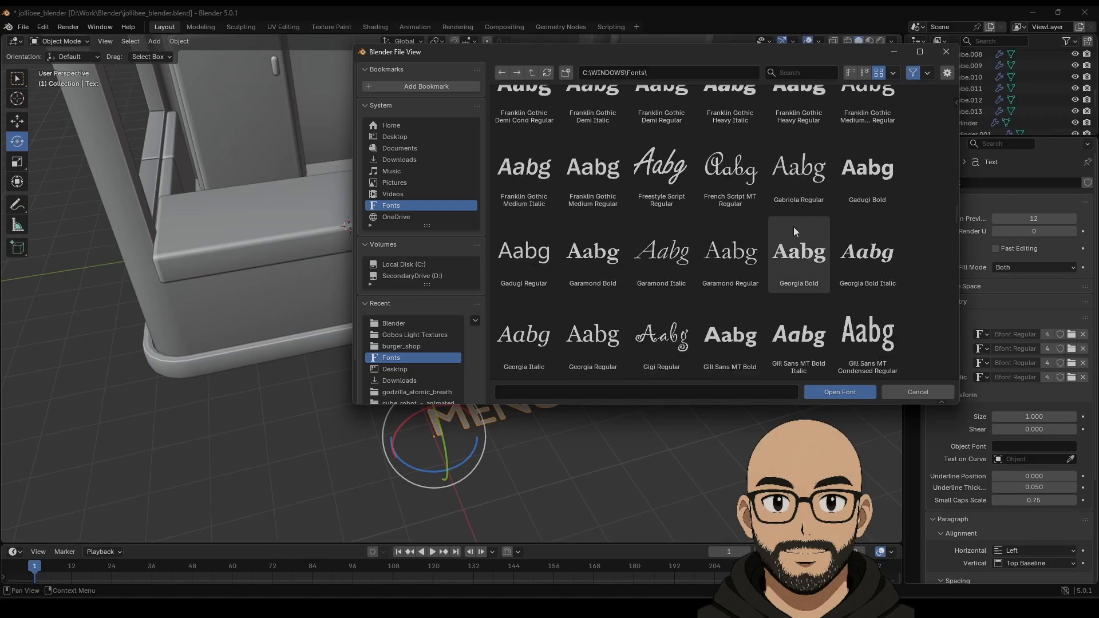
scroll(783, 268, "down", 2)
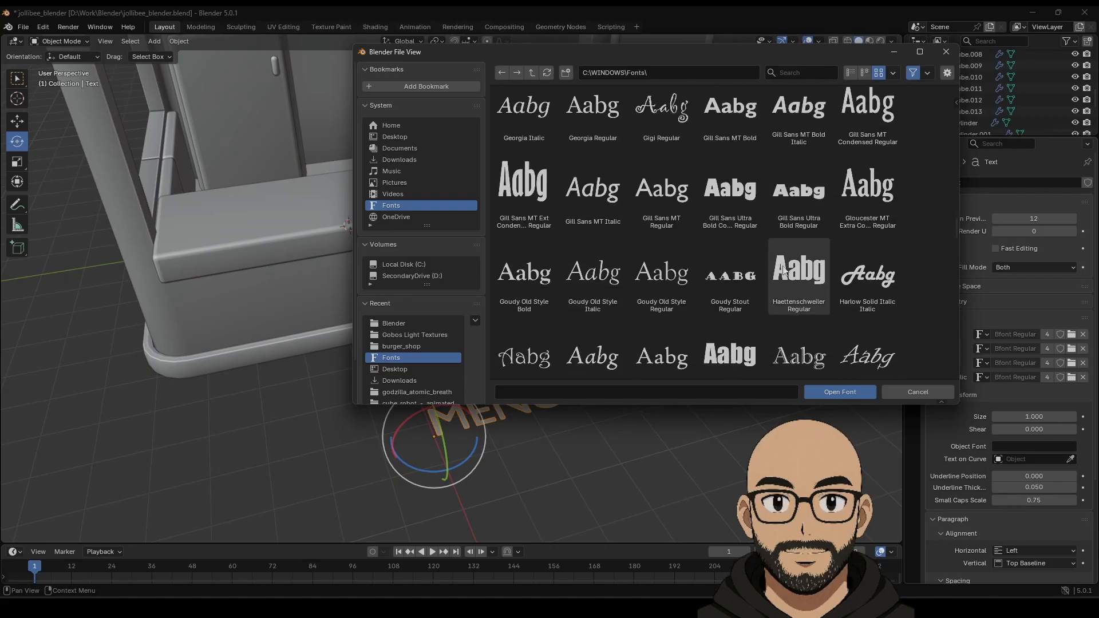
left_click(876, 263)
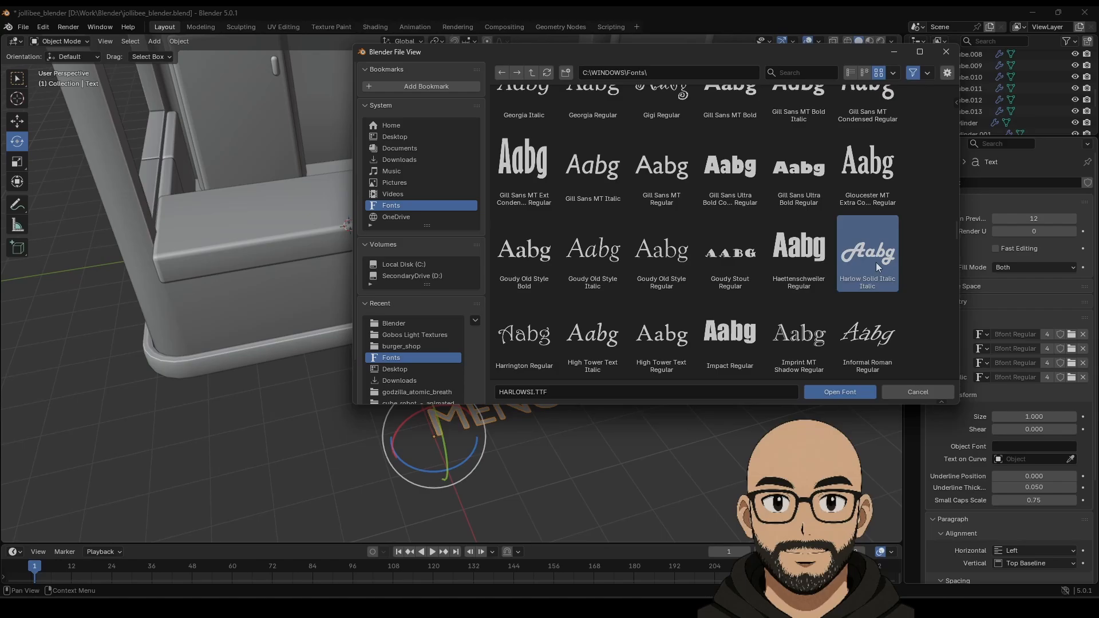
left_click(730, 478)
left_click(839, 392)
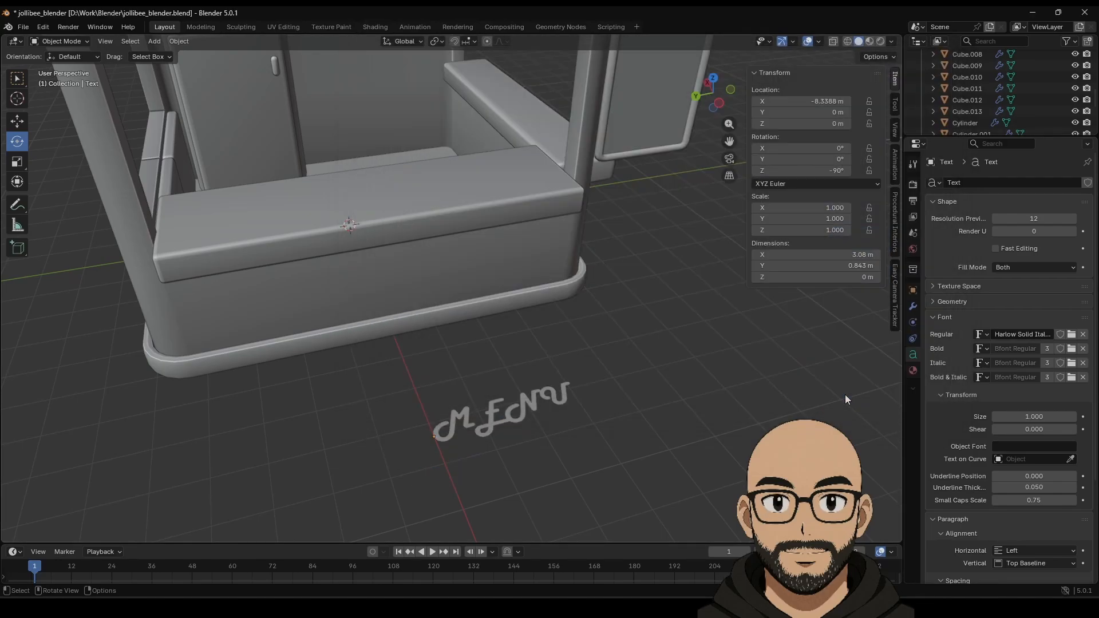
Load Comic Sans MS Bold from the Windows Fonts folder as the regular font of the "MENU" text.
left_click(1072, 335)
scroll(687, 269, "down", 3)
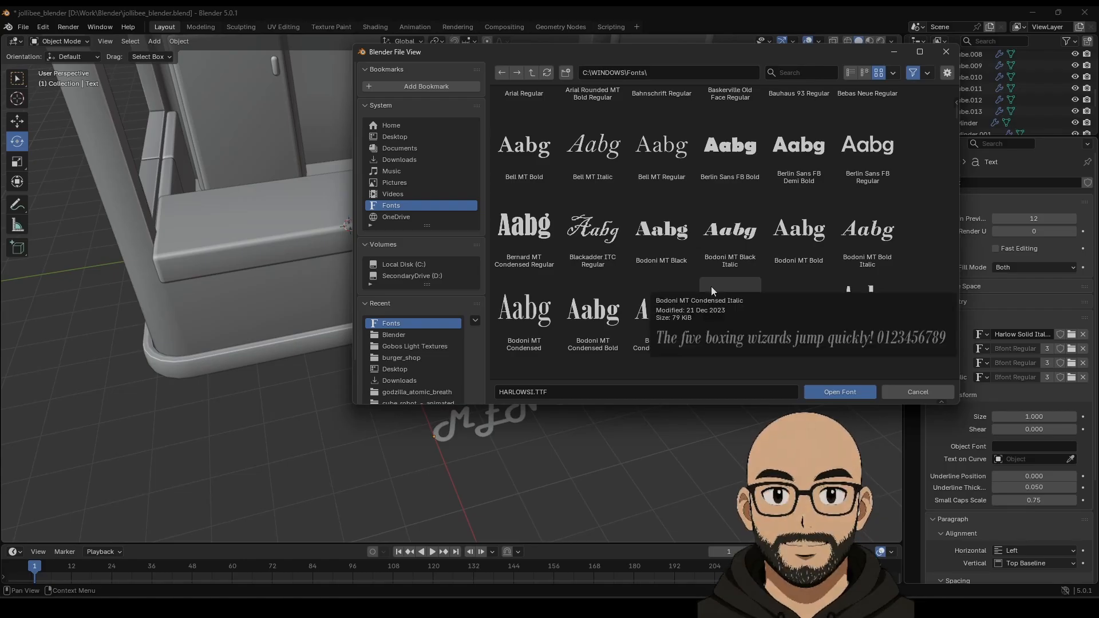
scroll(711, 286, "down", 10)
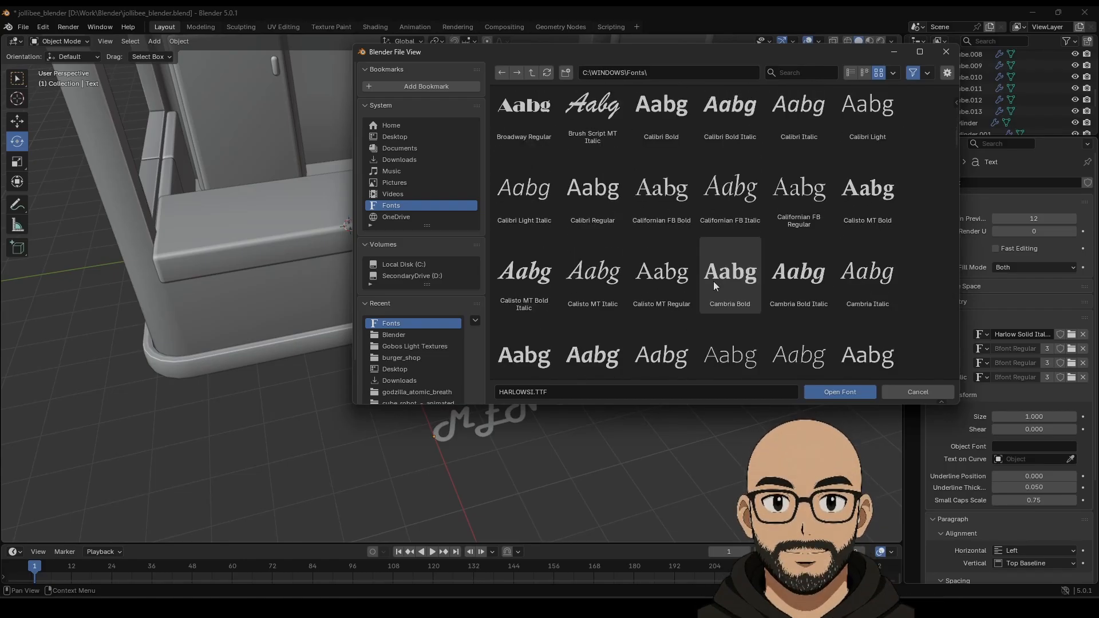
scroll(713, 280, "down", 8)
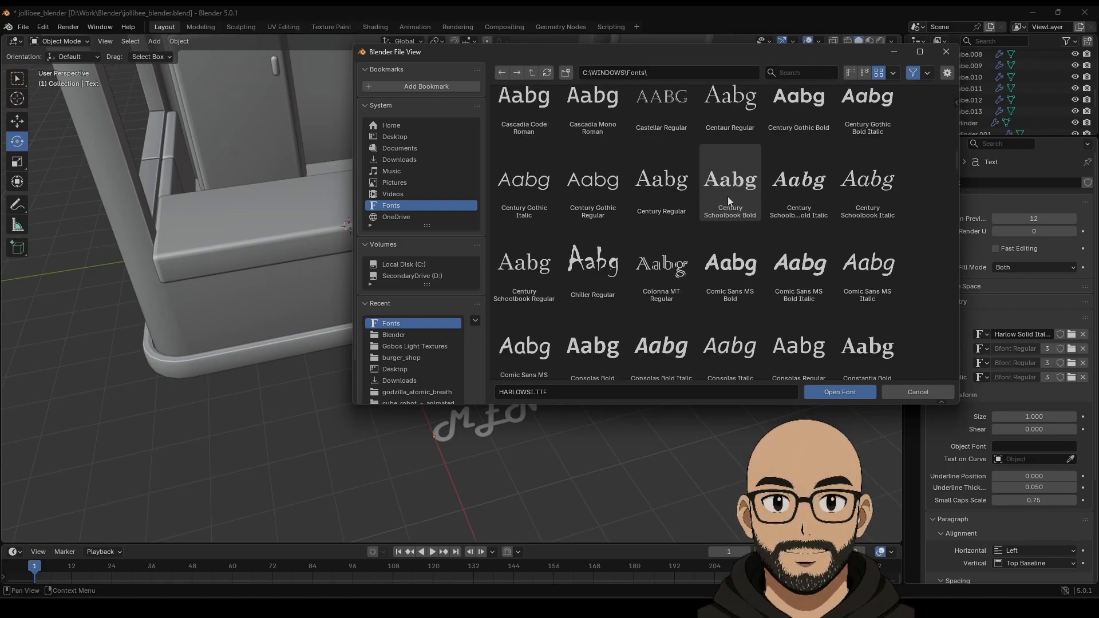
scroll(727, 198, "down", 2)
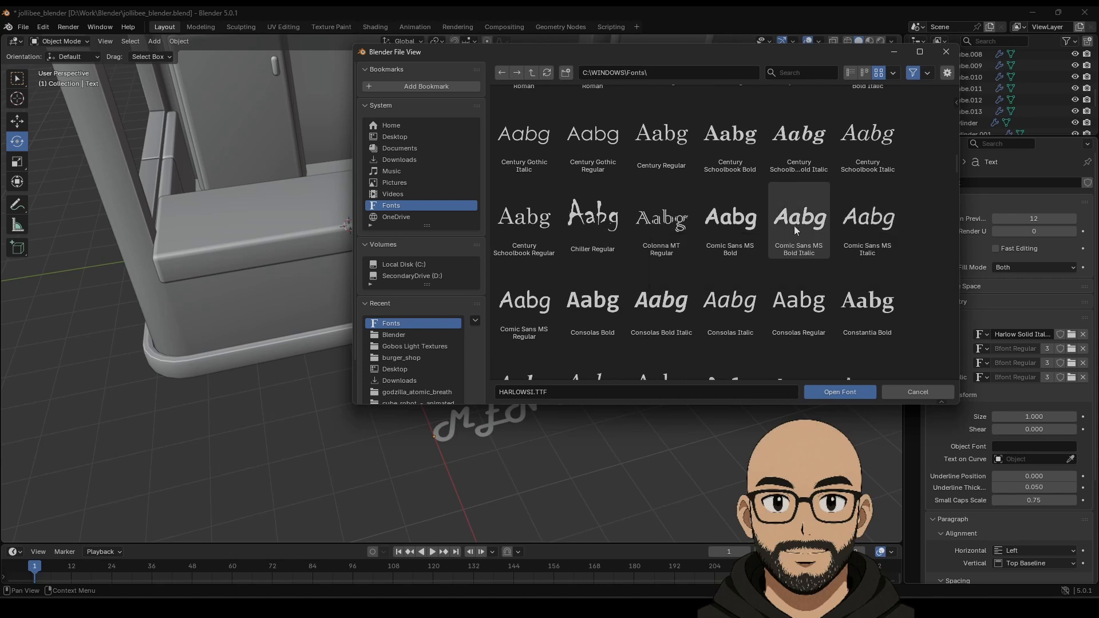
left_click(808, 219)
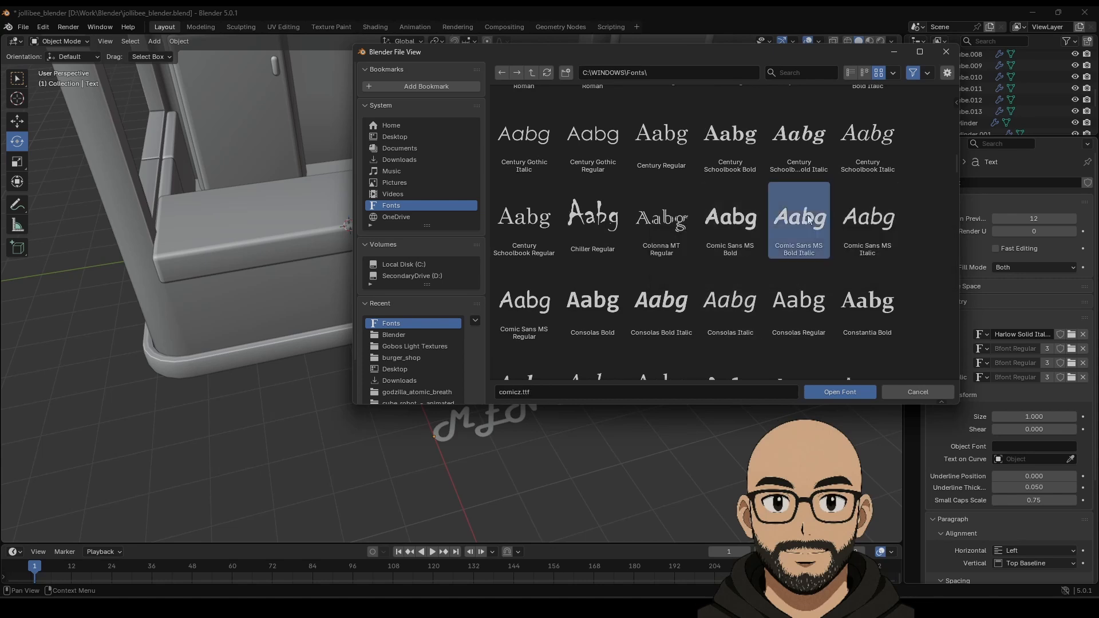
left_click(750, 222)
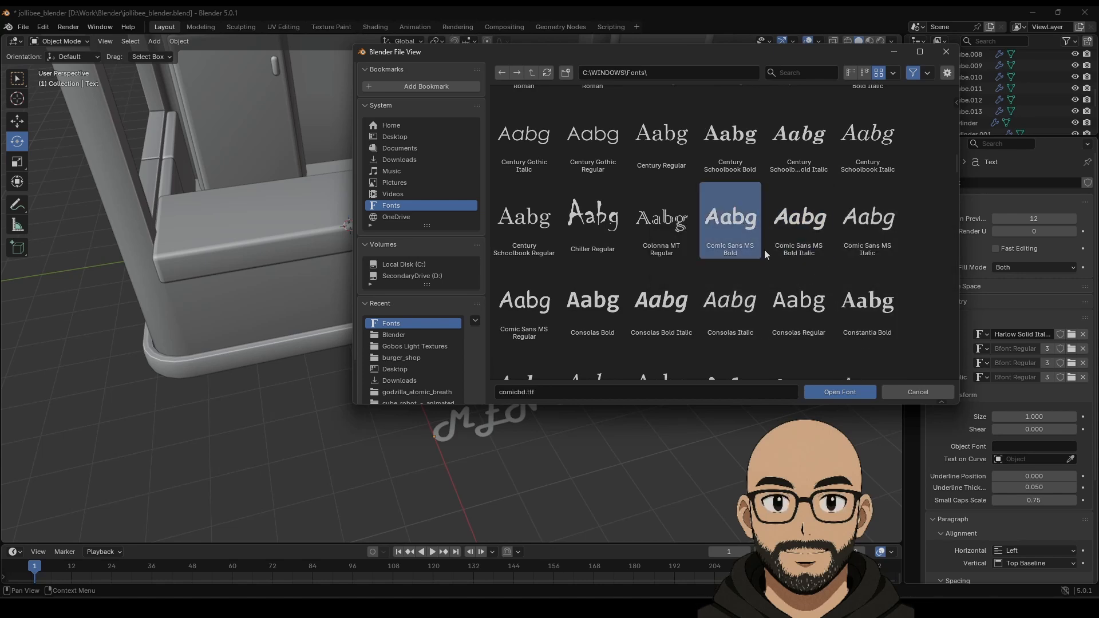
left_click(839, 391)
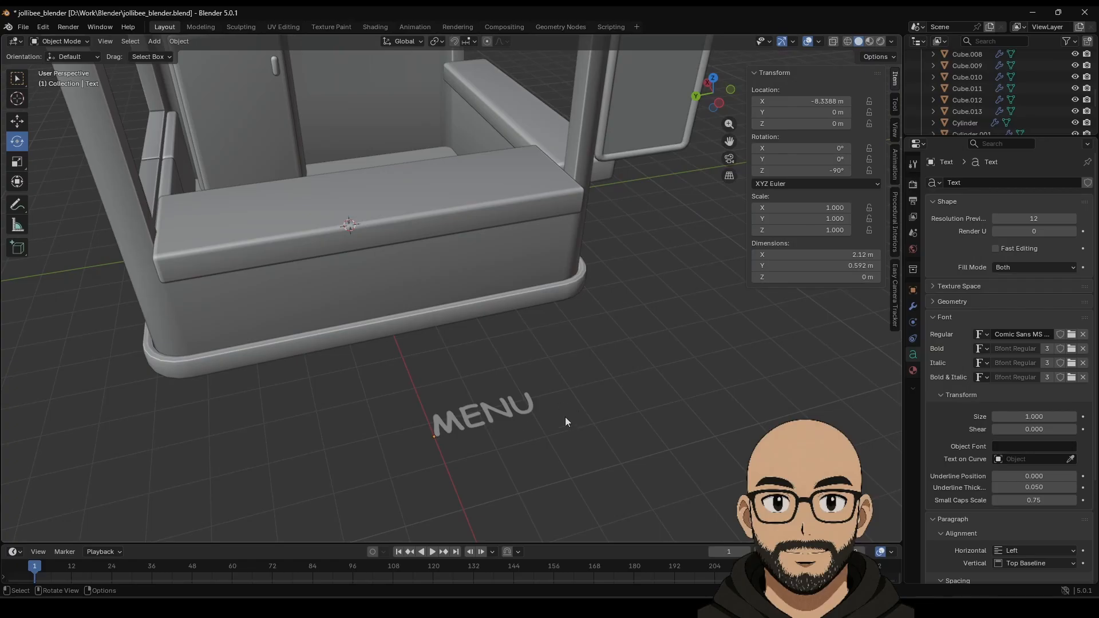
Rotate the "MENU" text -90° about the global Y axis so it stands upright facing the kiosk's front.
middle_click_drag(566, 421, 529, 402)
middle_click_drag(427, 328, 205, 201)
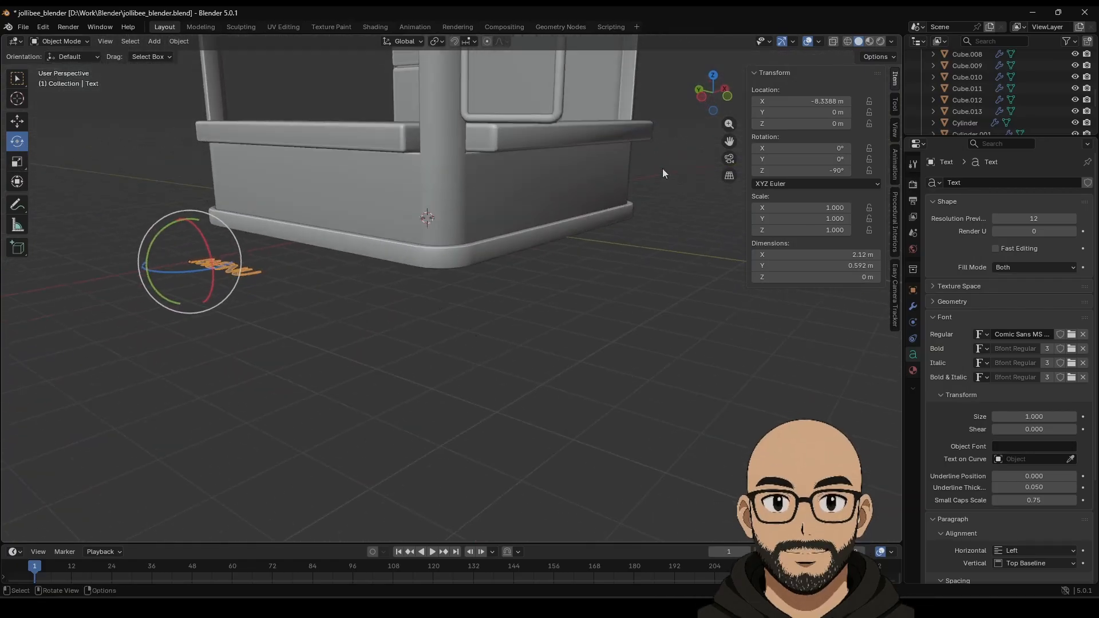
left_click(733, 99)
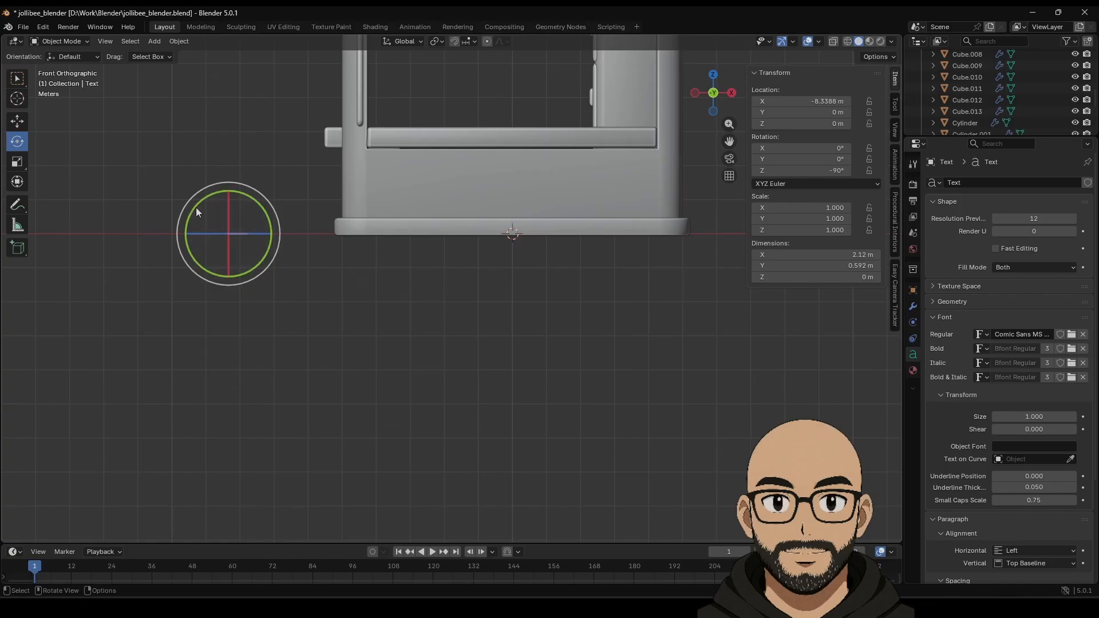
left_click_drag(196, 207, 189, 235)
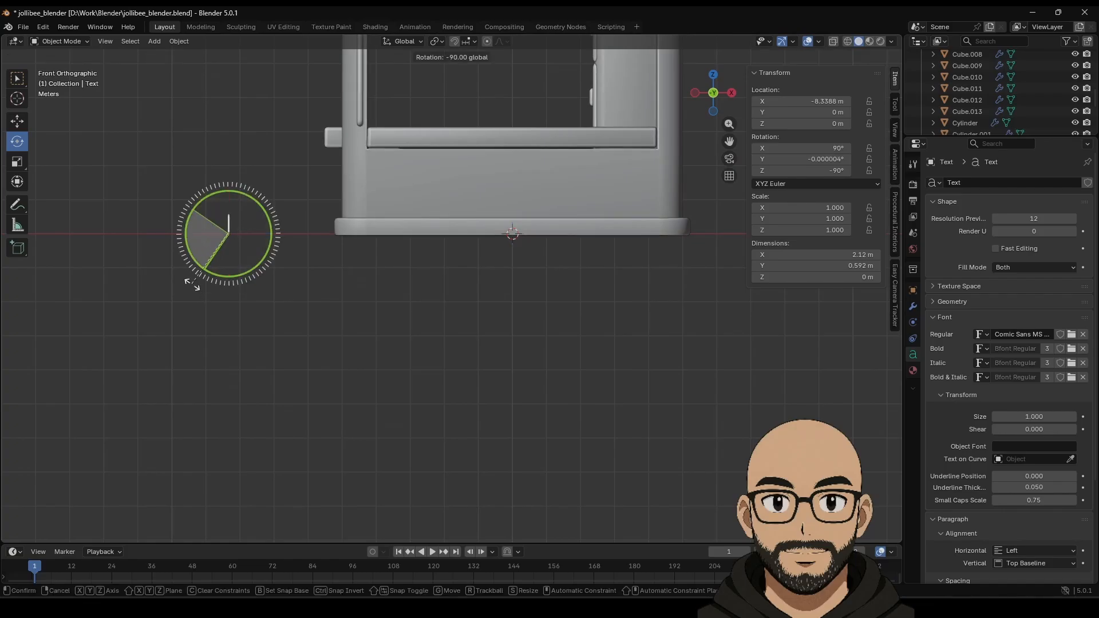
left_click_drag(191, 282, 195, 281)
middle_click_drag(260, 266, 325, 348)
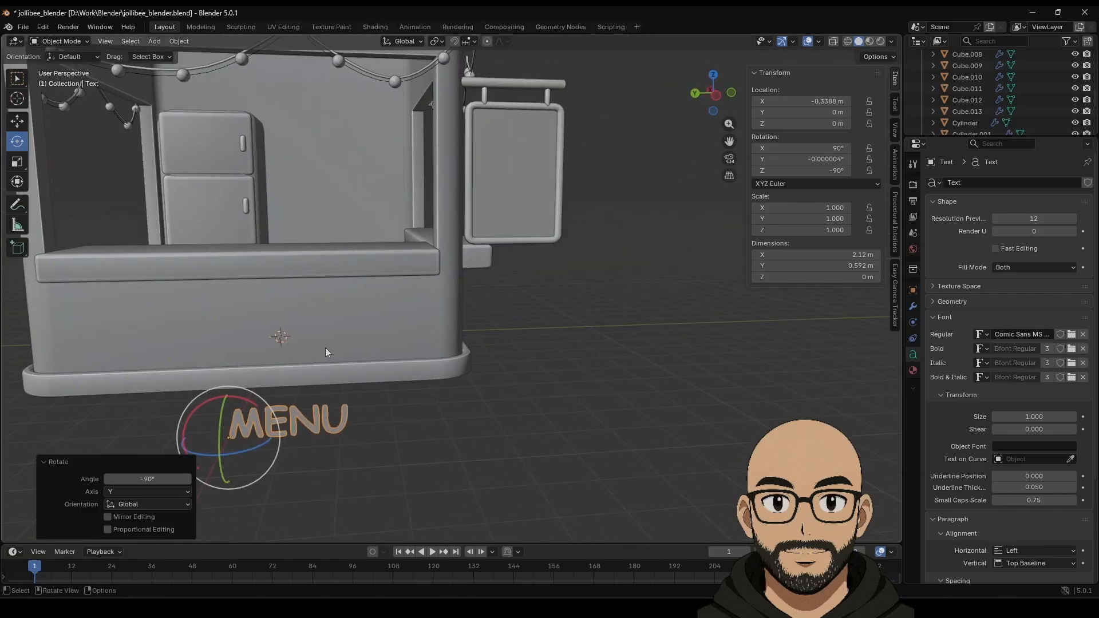
In the left orthographic view, move the "MENU" text up onto the hanging sign board and scale it to about 0.555.
left_click(18, 122)
left_click(721, 94)
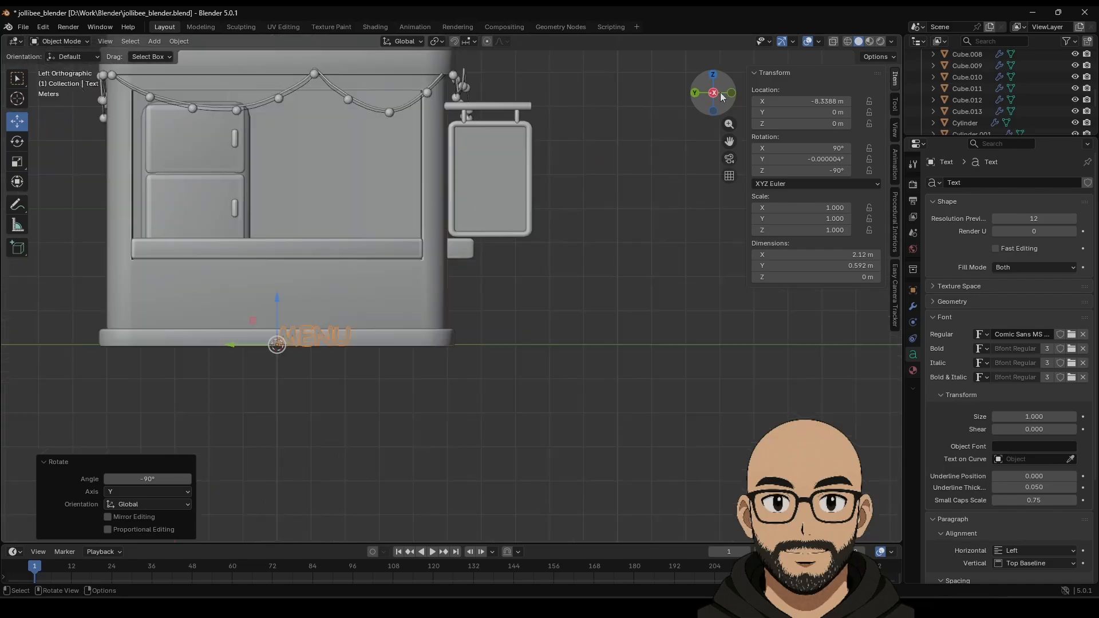
left_click_drag(287, 345, 464, 150)
key("s")
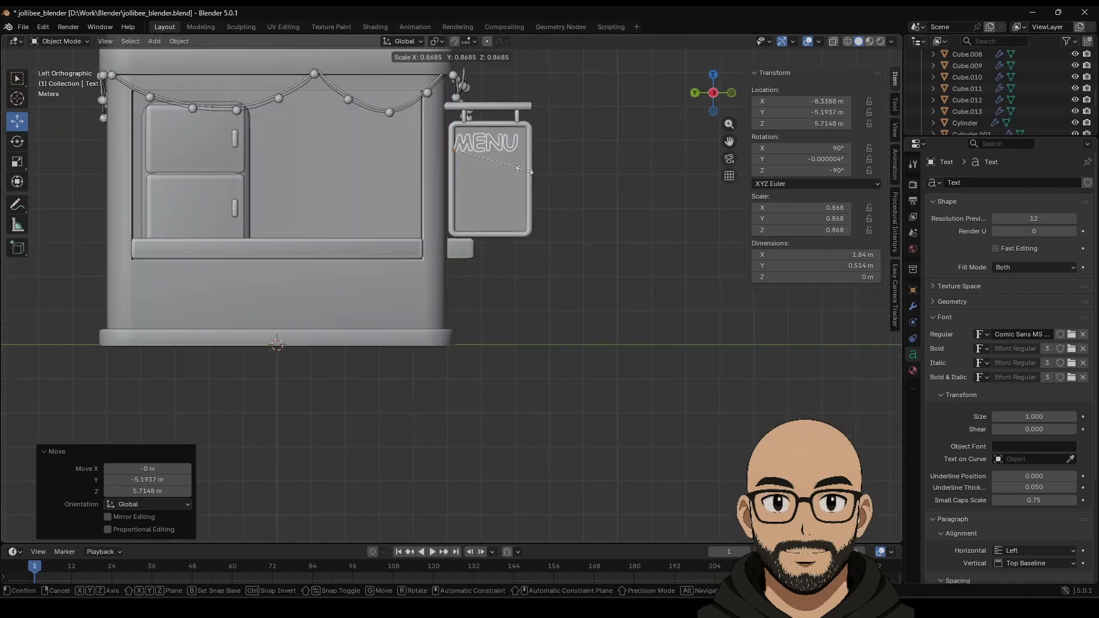
left_click(499, 163)
Shift the "MENU" text about -0.45 m in Y and 0.22 m in Z, centring it near the sign board's upper edge.
scroll(526, 182, "up", 4)
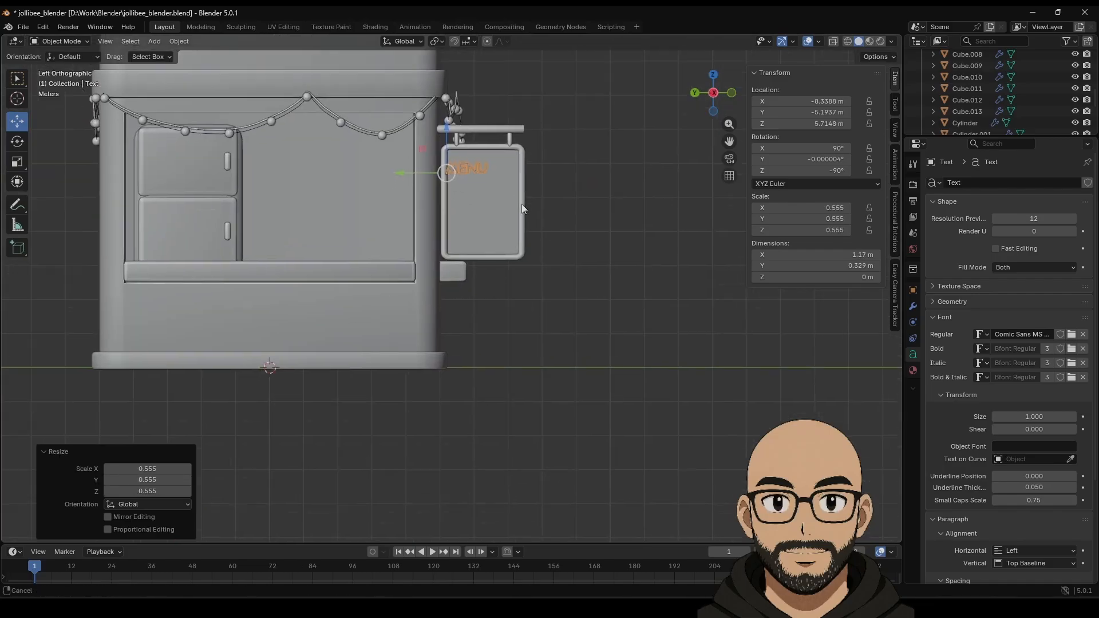
key("g")
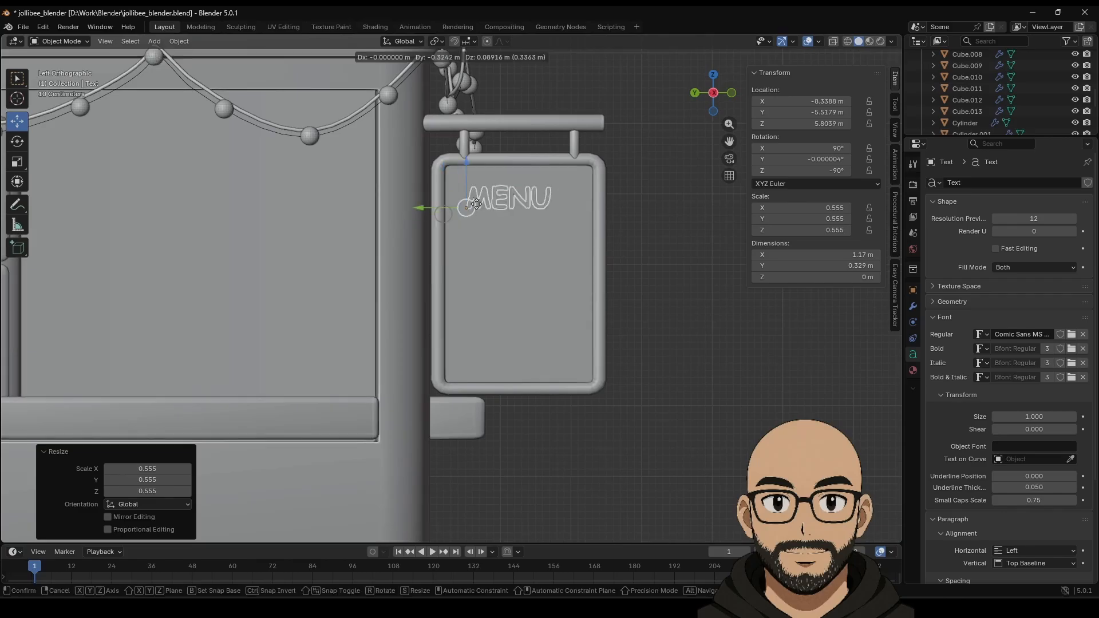
left_click(535, 211)
Move the "MENU" text along the X axis to just in front of the sign board's face, at about X -4.56 m.
middle_click_drag(535, 211, 507, 257)
scroll(507, 256, "down", 6)
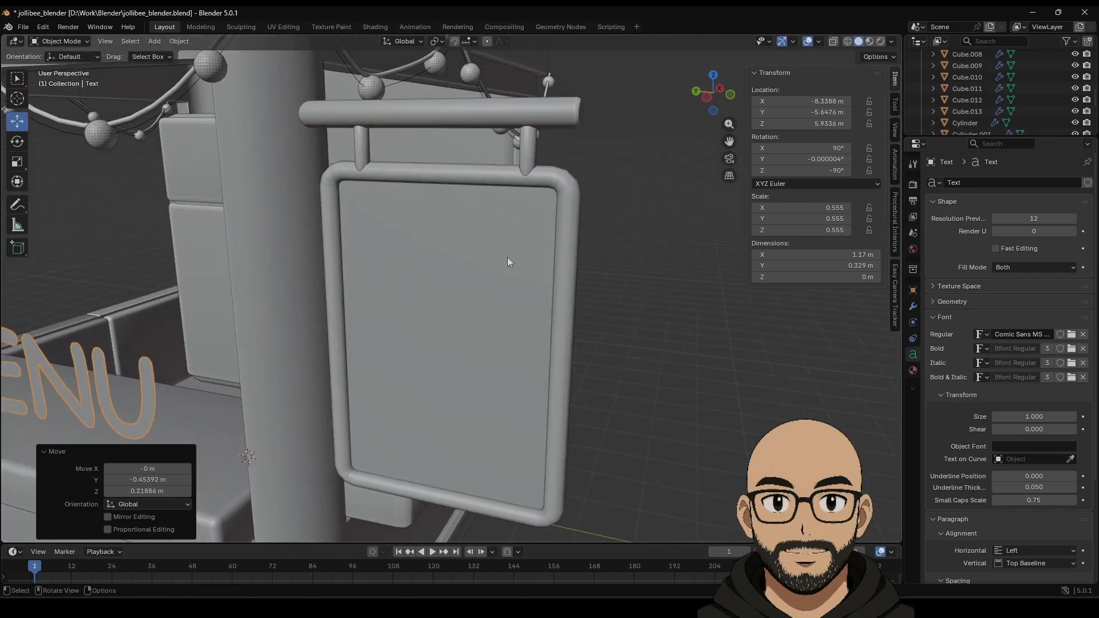
key("g")
key("x")
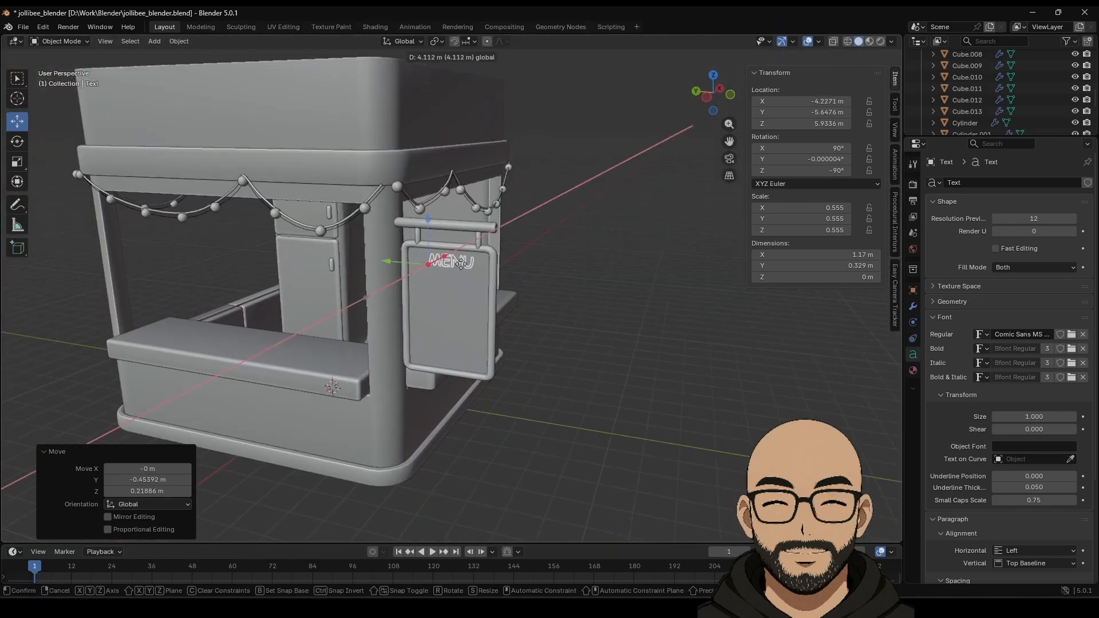
left_click(462, 263)
middle_click_drag(577, 259, 526, 312)
key("g")
key("x")
left_click(391, 273)
key("KP_Decimal")
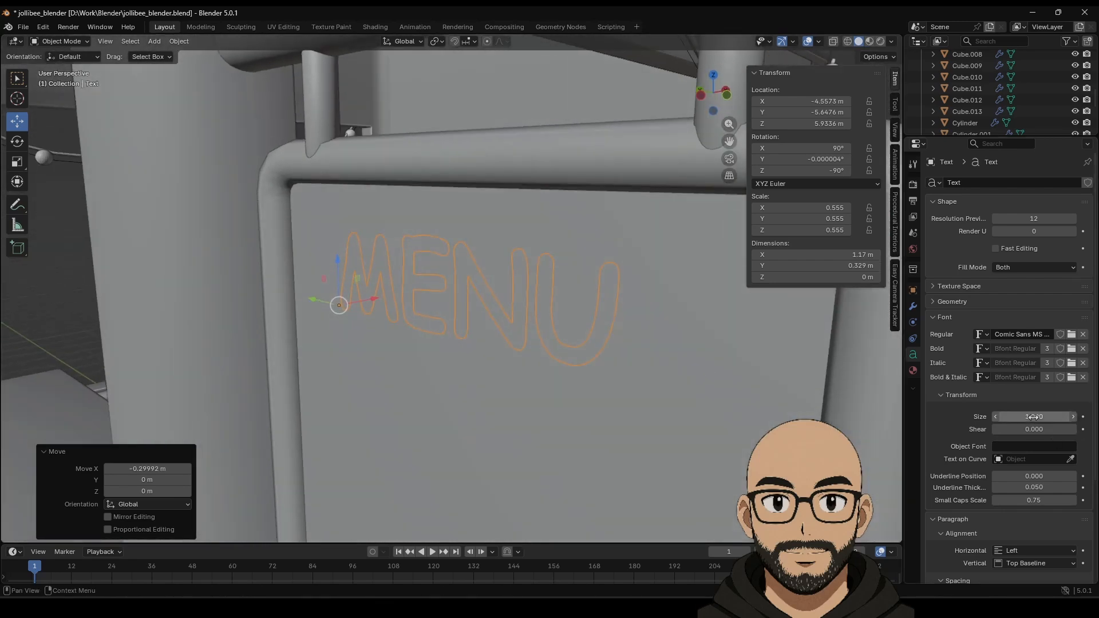
Give the "MENU" text thickness with a geometry extrude of 0.01 m.
scroll(1008, 439, "down", 2)
scroll(1016, 517, "down", 1)
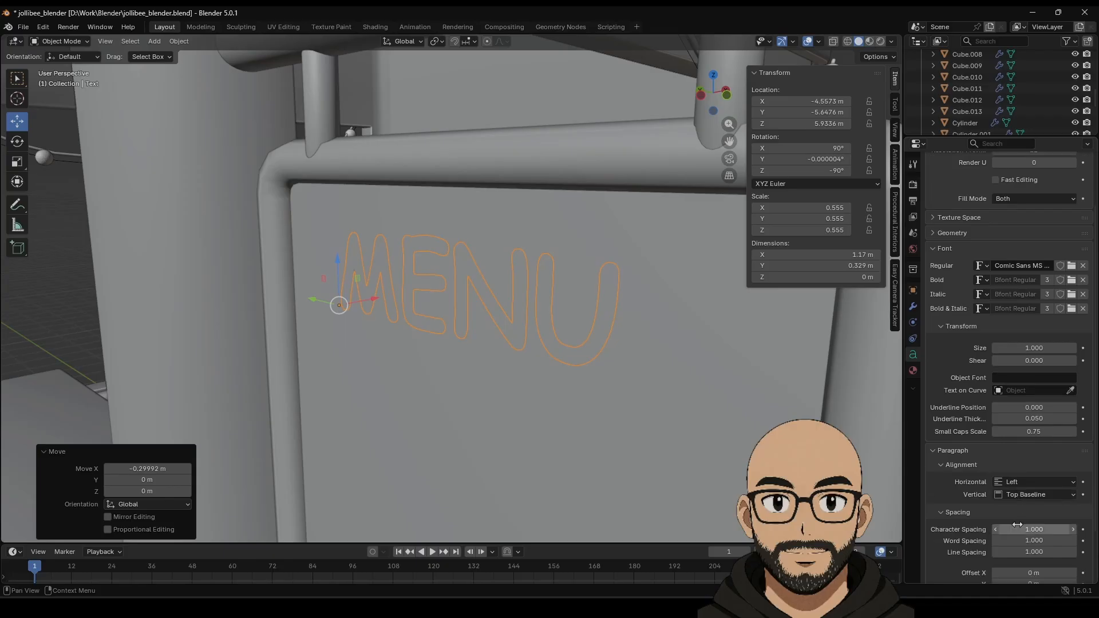
left_click(942, 235)
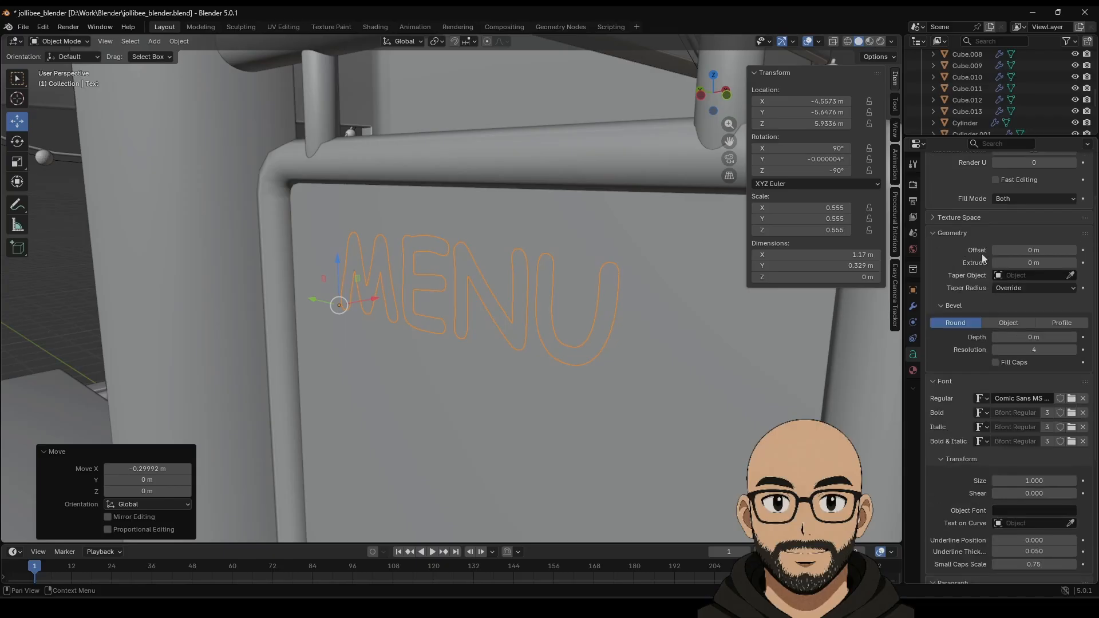
left_click_drag(1034, 262, 1036, 262)
Move the "MENU" text about 0.08 m along the X axis so it sits against the sign board's face.
middle_click_drag(671, 352, 470, 335)
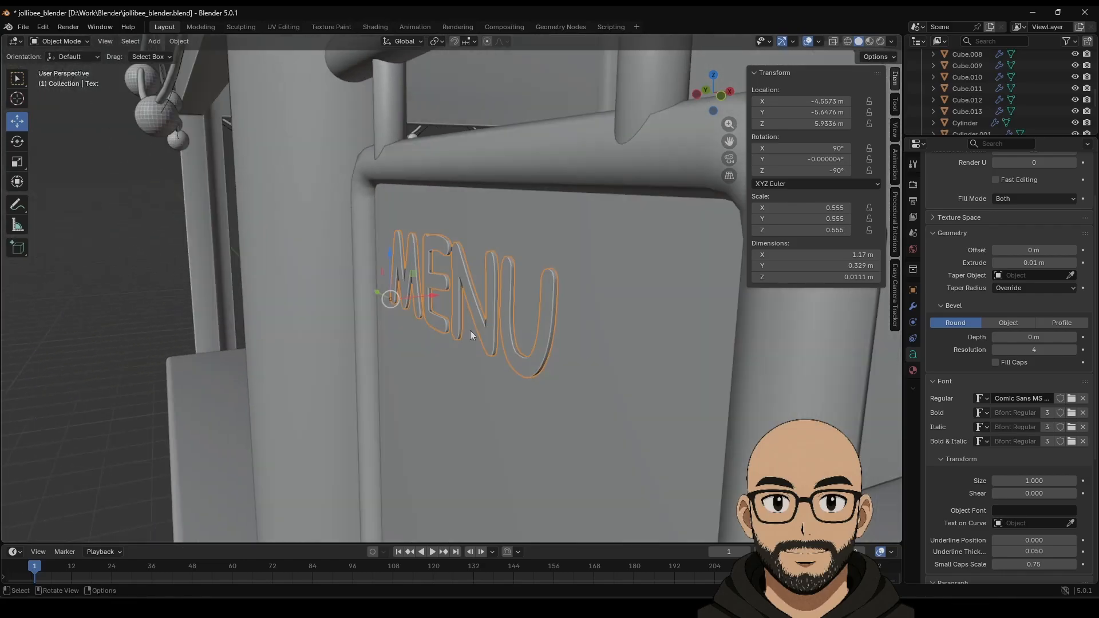
left_click_drag(421, 287, 445, 286)
middle_click_drag(462, 328, 571, 328)
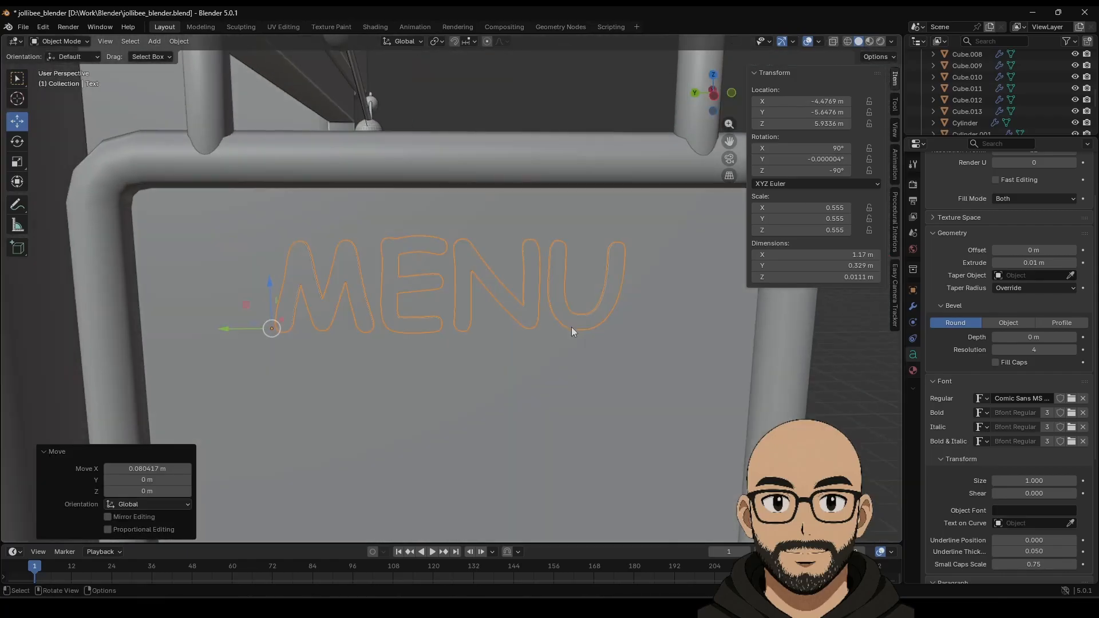
Scale the "MENU" text down uniformly by a factor of about 0.84 on the sign board.
scroll(571, 328, "down", 5)
key("s")
left_click(387, 306)
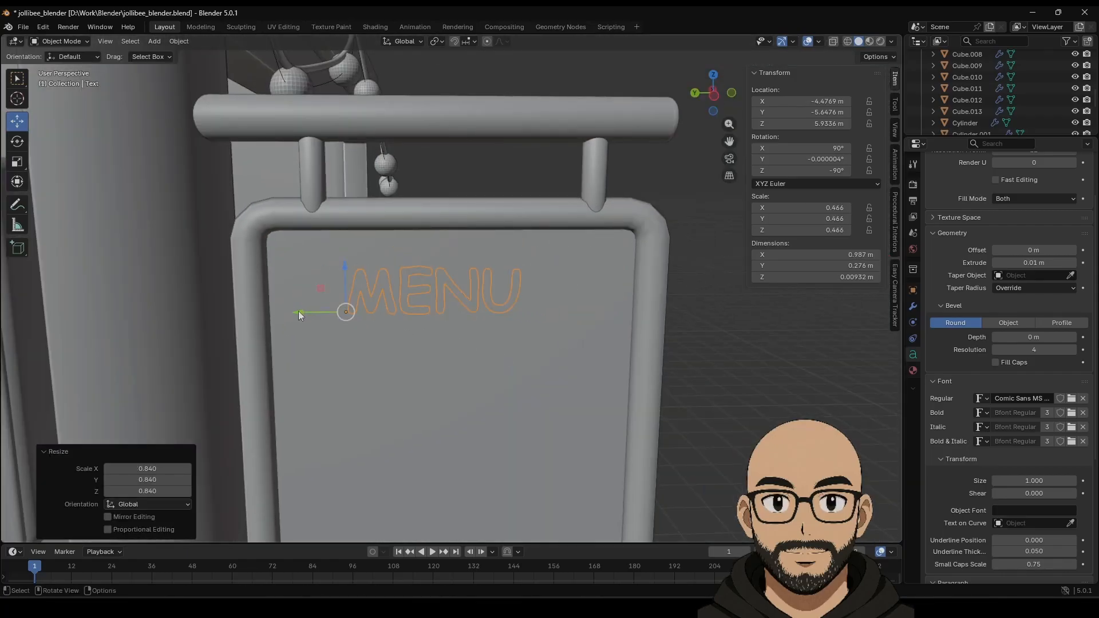
Centre the "MENU" text on the sign board by moving it about -0.09 m along Y and 0.07 m up along Z.
left_click_drag(298, 314, 314, 315)
scroll(629, 366, "down", 5)
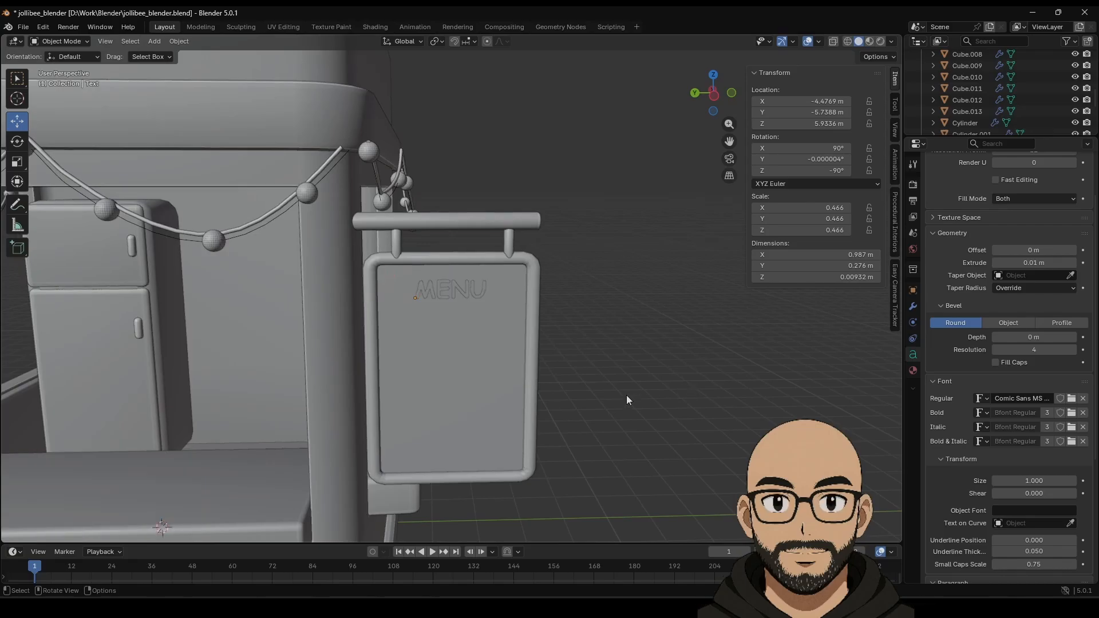
scroll(626, 395, "down", 5)
middle_click_drag(546, 365, 463, 304)
left_click(462, 301)
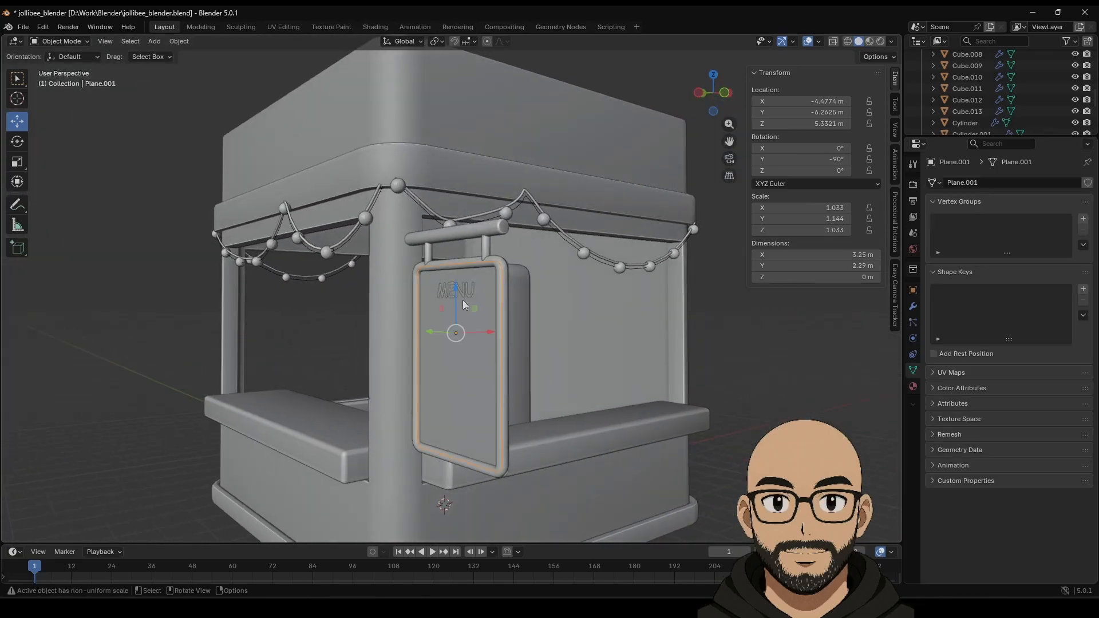
left_click(461, 295)
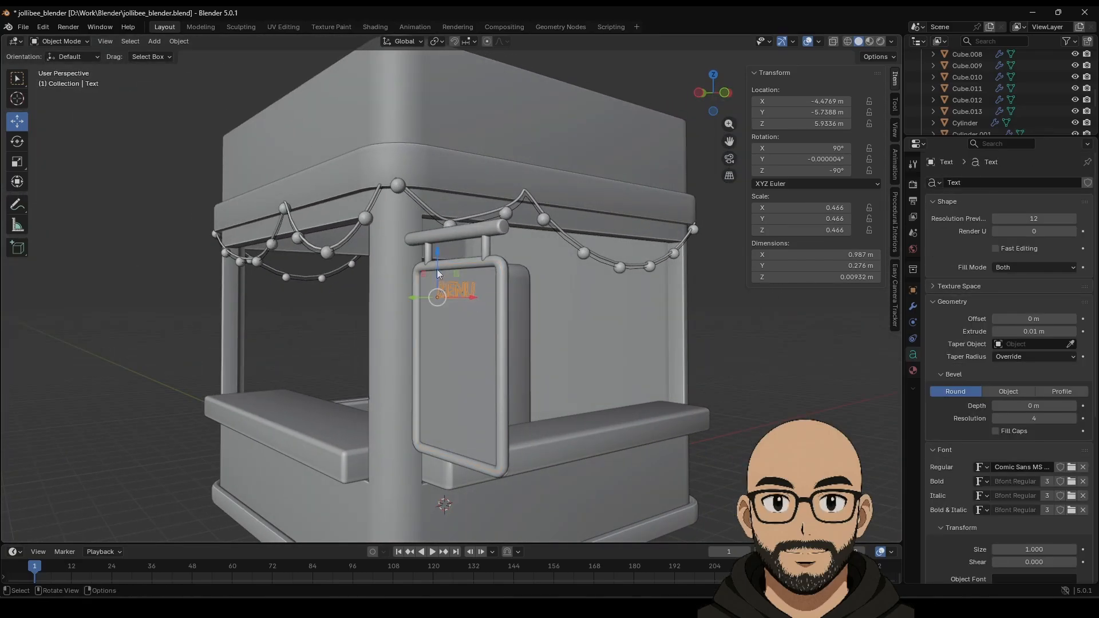
left_click_drag(437, 268, 436, 265)
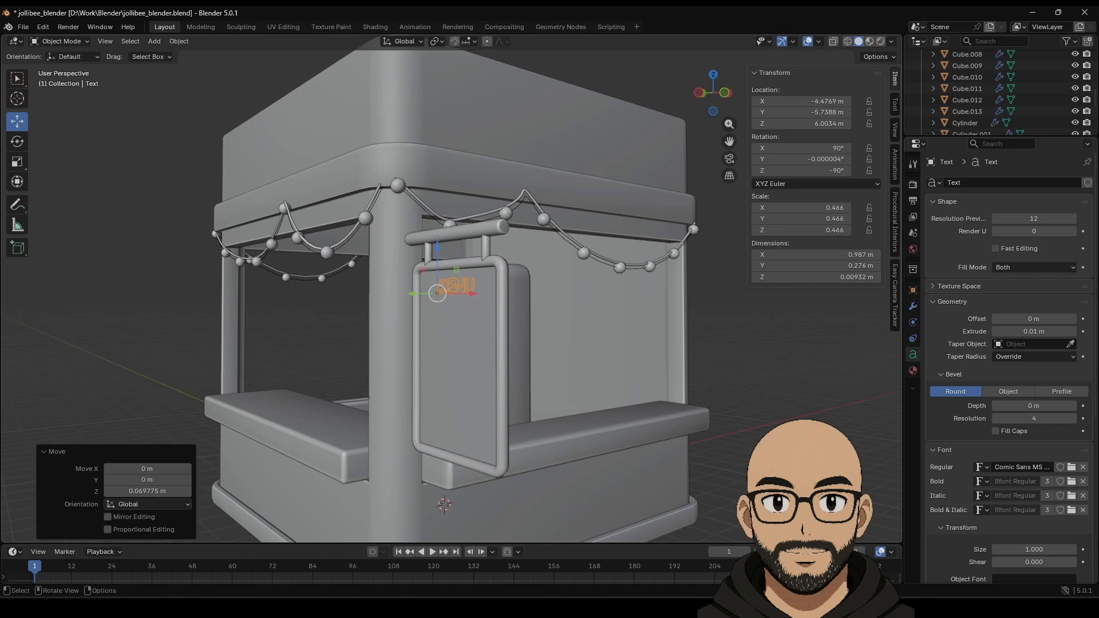
left_click(746, 438)
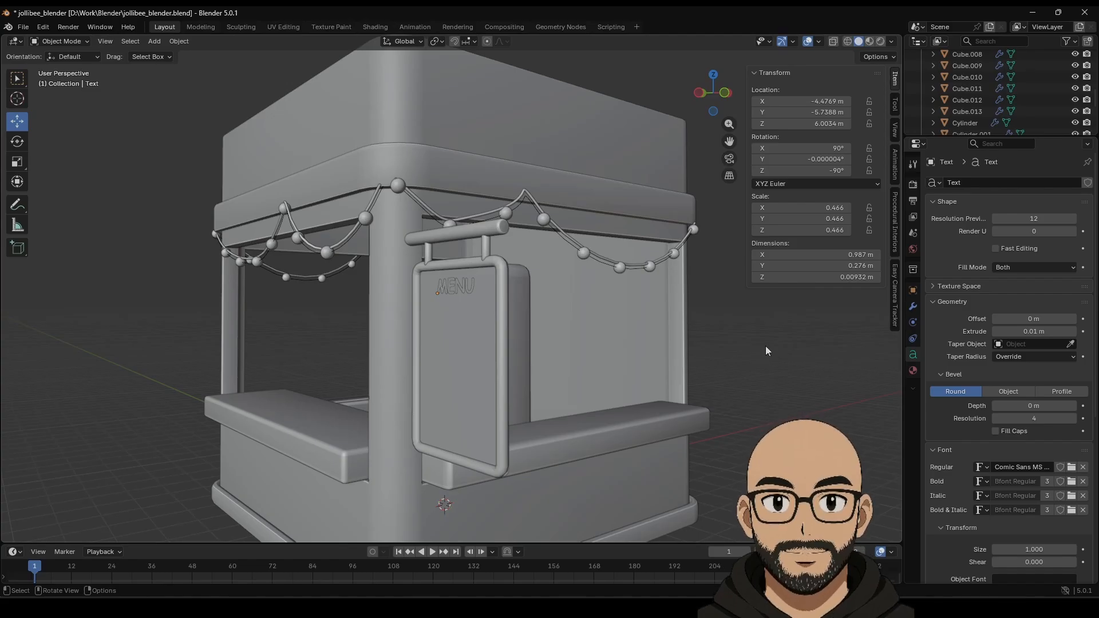
Duplicate the front counter top and raise the copy about 0.89 m along the Z axis.
scroll(471, 331, "up", 5)
middle_click_drag(469, 341, 607, 328)
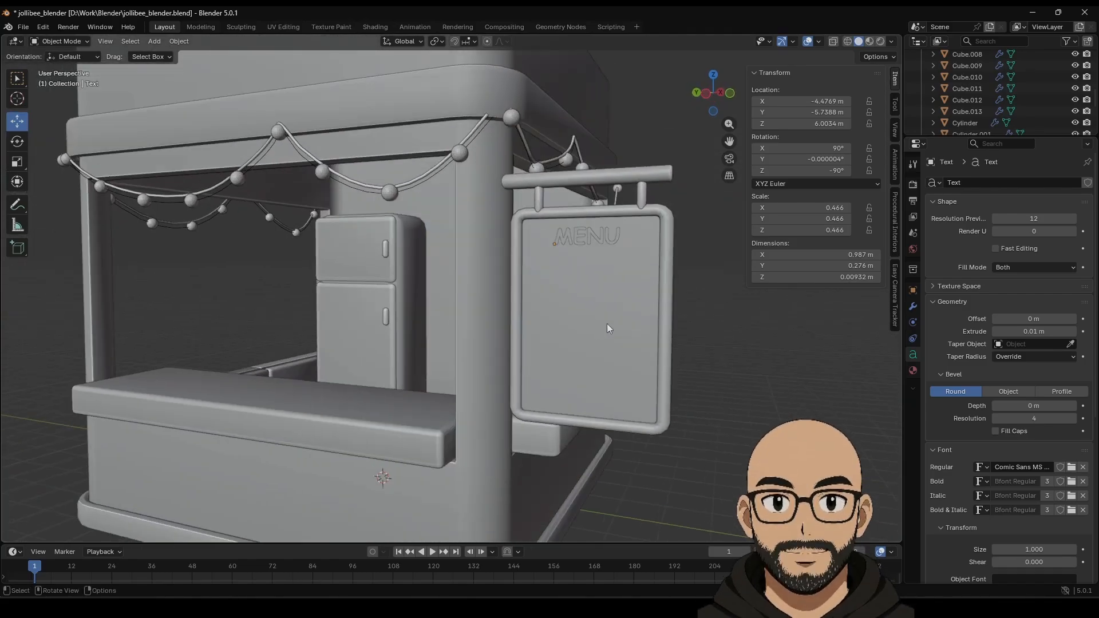
scroll(457, 307, "down", 3)
scroll(476, 307, "up", 3)
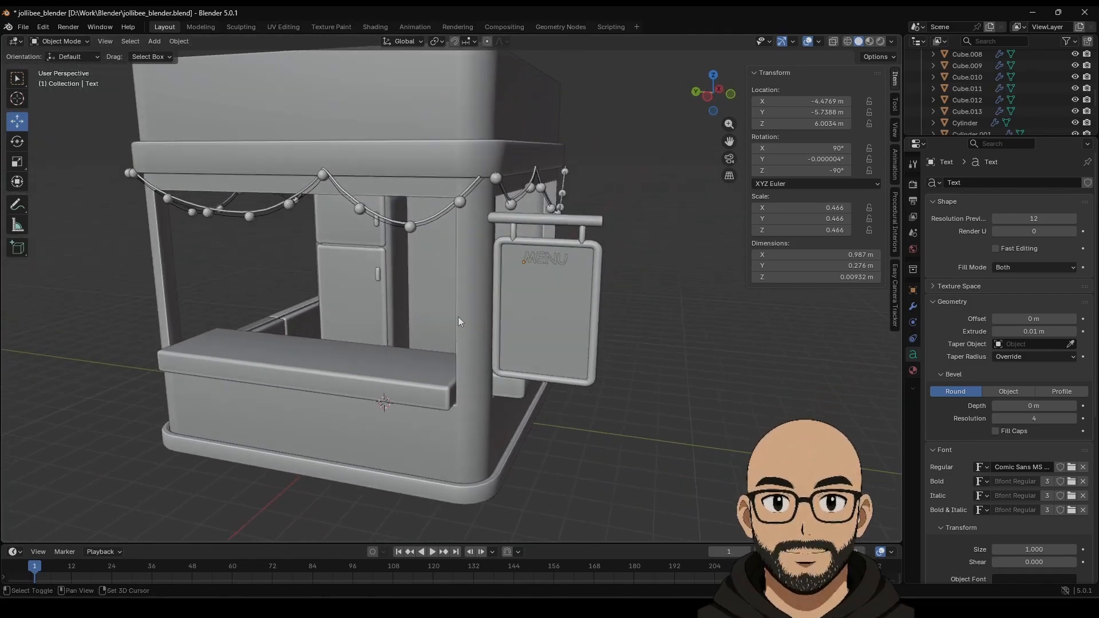
middle_click_drag(458, 317, 483, 300)
left_click(435, 297)
key("shift+d")
right_click(441, 298)
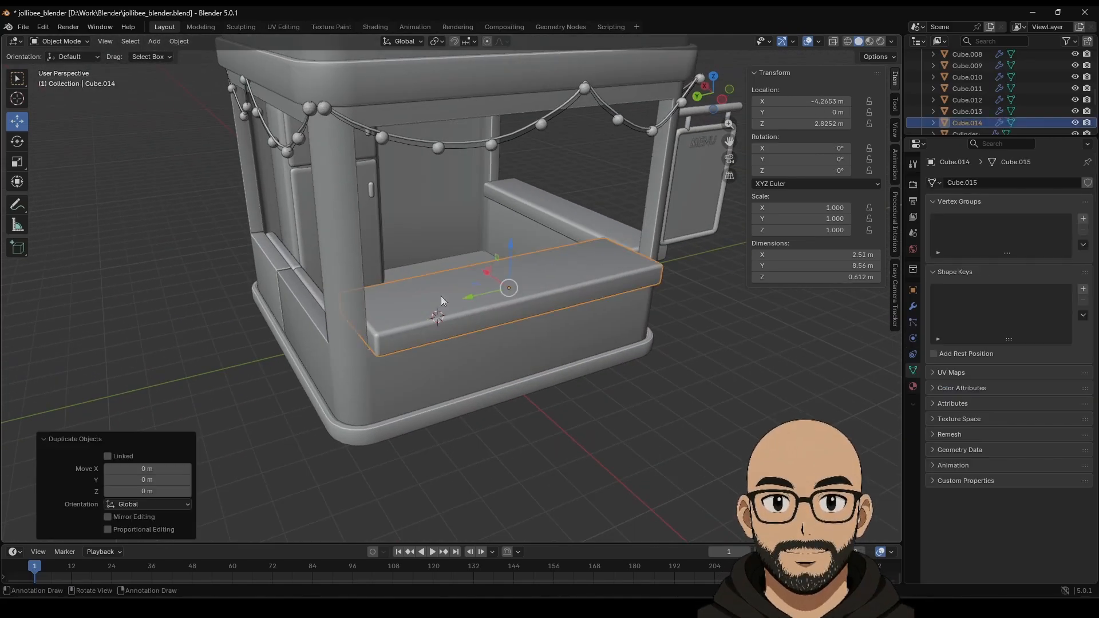
left_click_drag(511, 250, 513, 217)
Scale the counter copy uniformly by 0.54, shorten it along Y and thicken it along Z into a block about 1.35 × 1.6 × 0.425 m.
key("s")
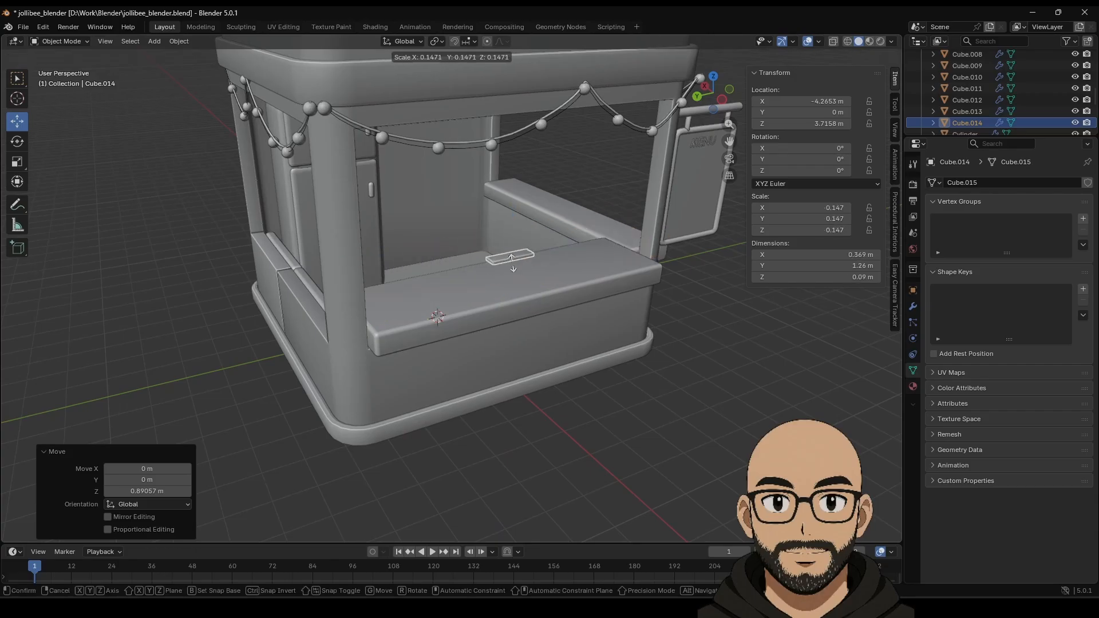
left_click(533, 257)
left_click(17, 161)
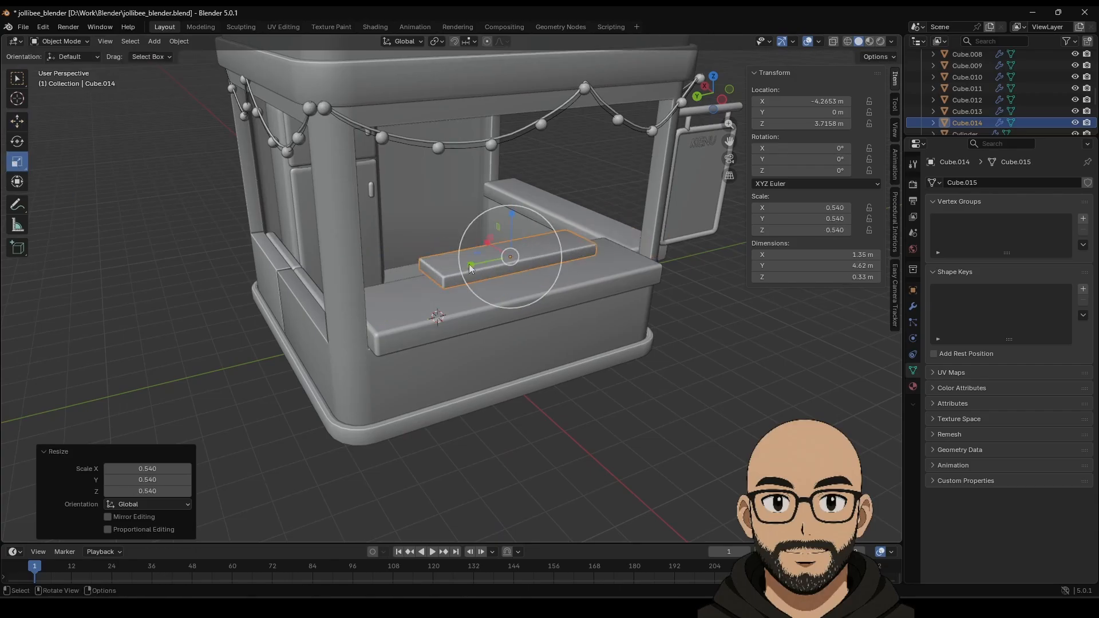
left_click_drag(468, 263, 513, 258)
left_click_drag(513, 218, 514, 200)
Move the block onto the counter's end at about Y 2.75 m, Z 3.33 m, and enlarge it uniformly by about 1.15.
left_click_drag(469, 263, 377, 298)
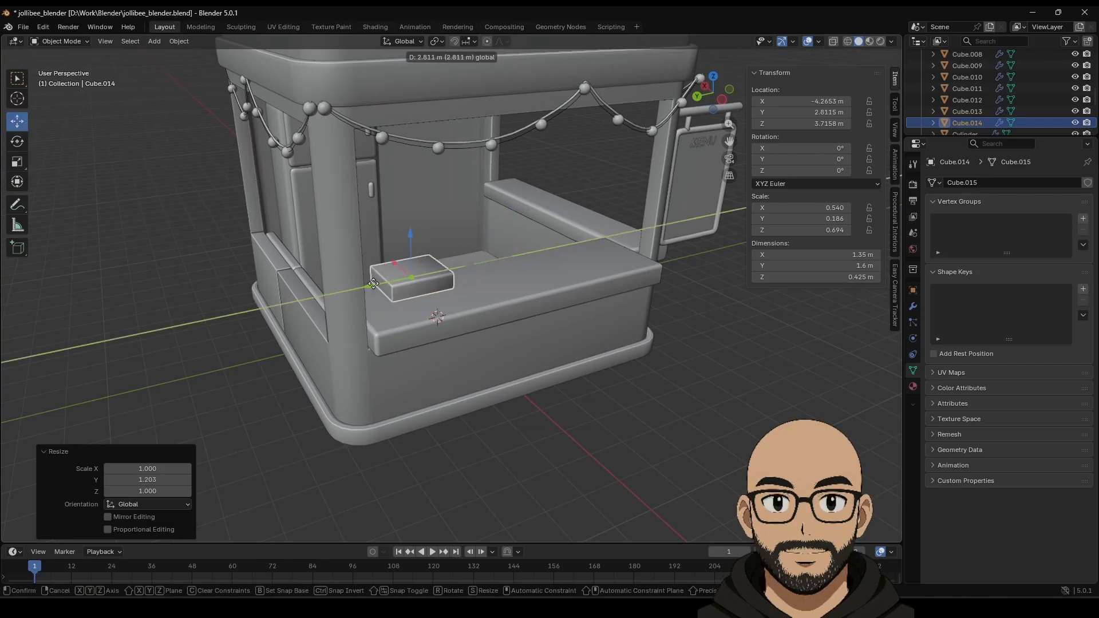
left_click_drag(420, 241, 421, 248)
key("s")
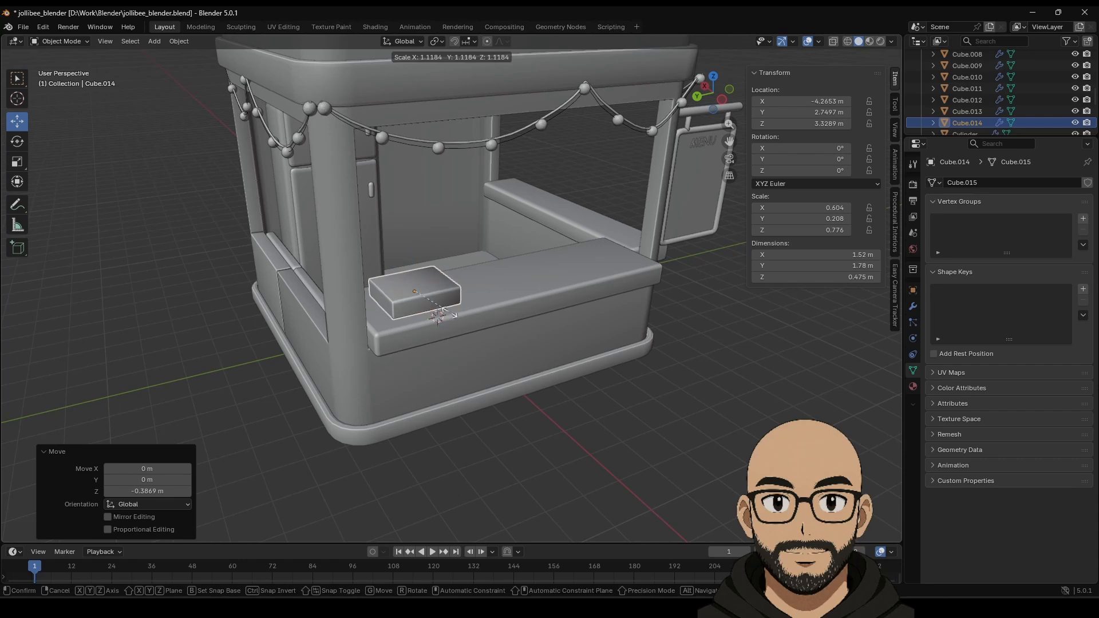
left_click(455, 310)
Duplicate the block, raise the copy about 0.44 m along Z, and scale it down uniformly by about 0.86.
key("shift+d")
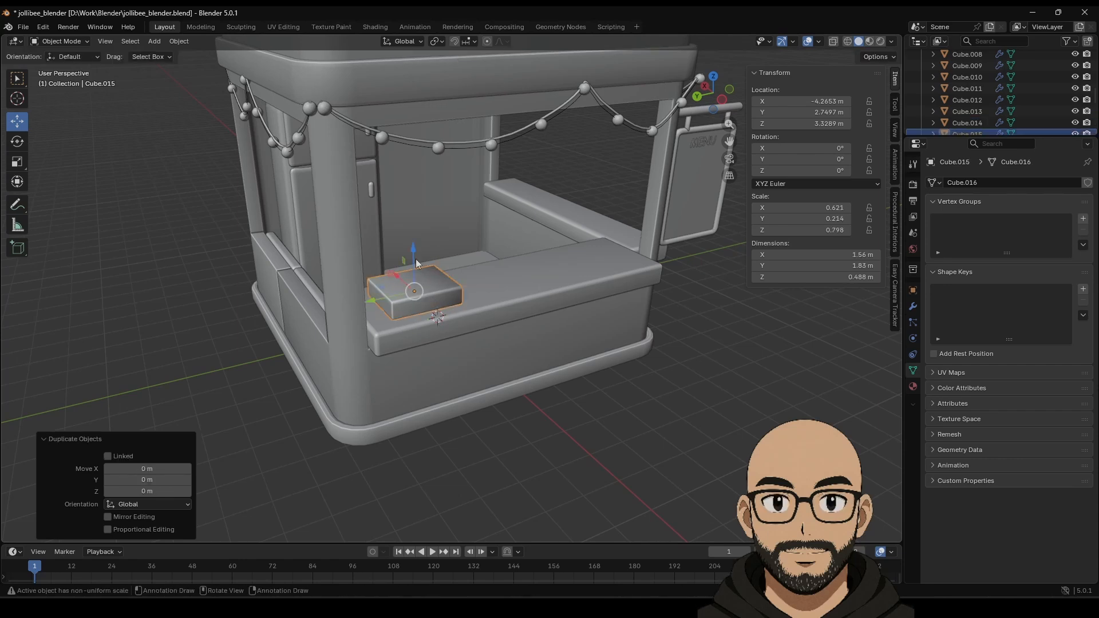
key("z")
left_click_drag(417, 237, 417, 237)
middle_click_drag(427, 252, 476, 287)
scroll(476, 287, "up", 2)
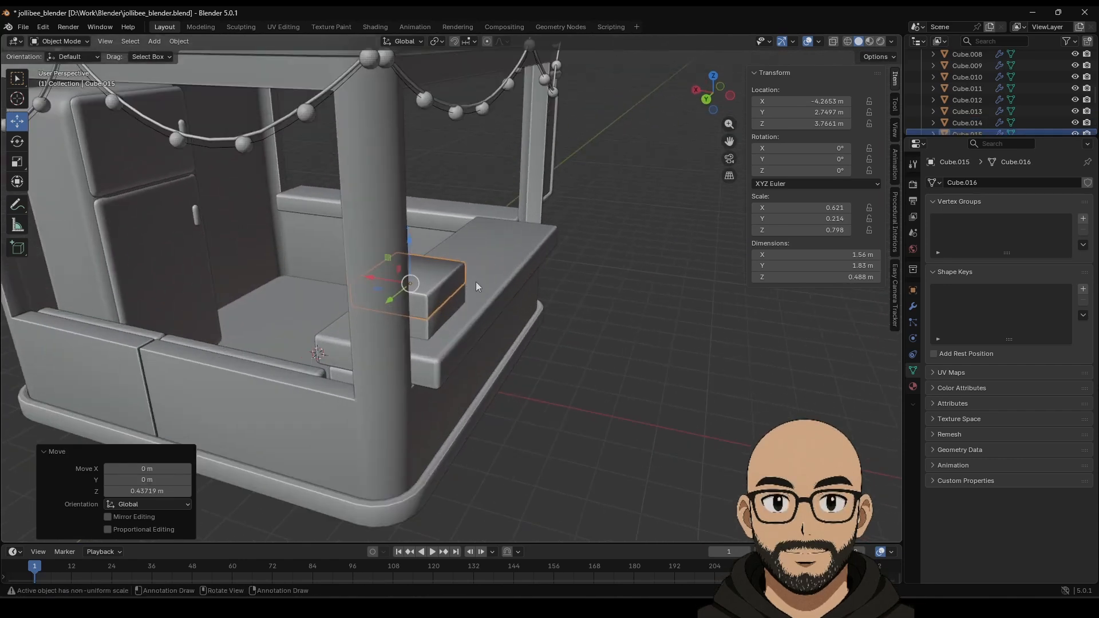
middle_click_drag(532, 307, 504, 300)
key("s")
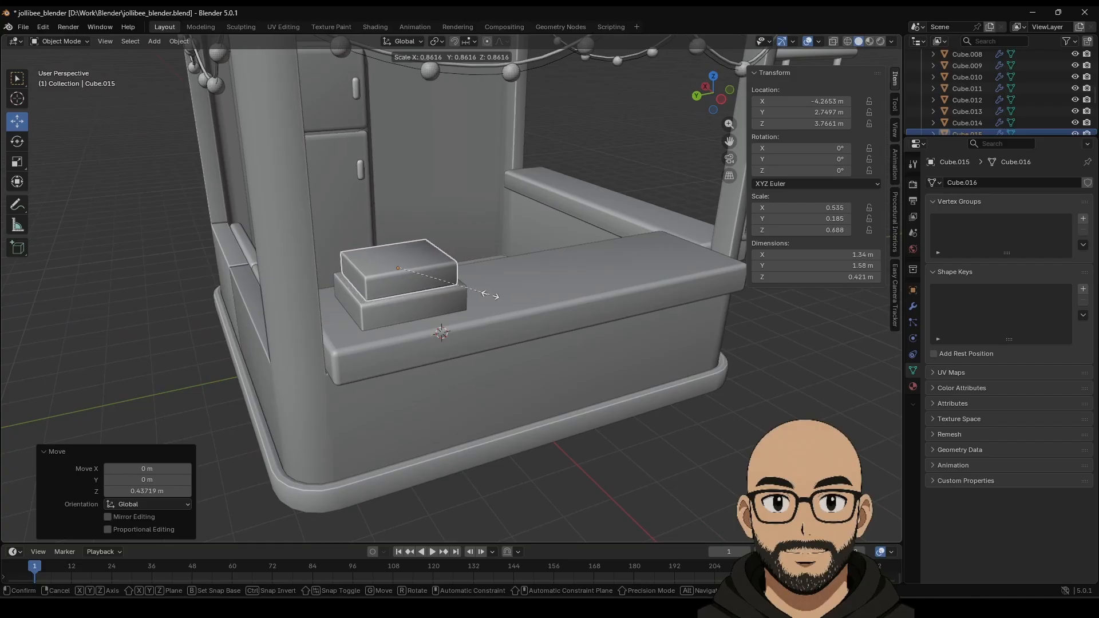
left_click(490, 295)
Raise the top face of the upper block about 0.17 m along the Z axis.
key("Tab")
left_click(425, 239)
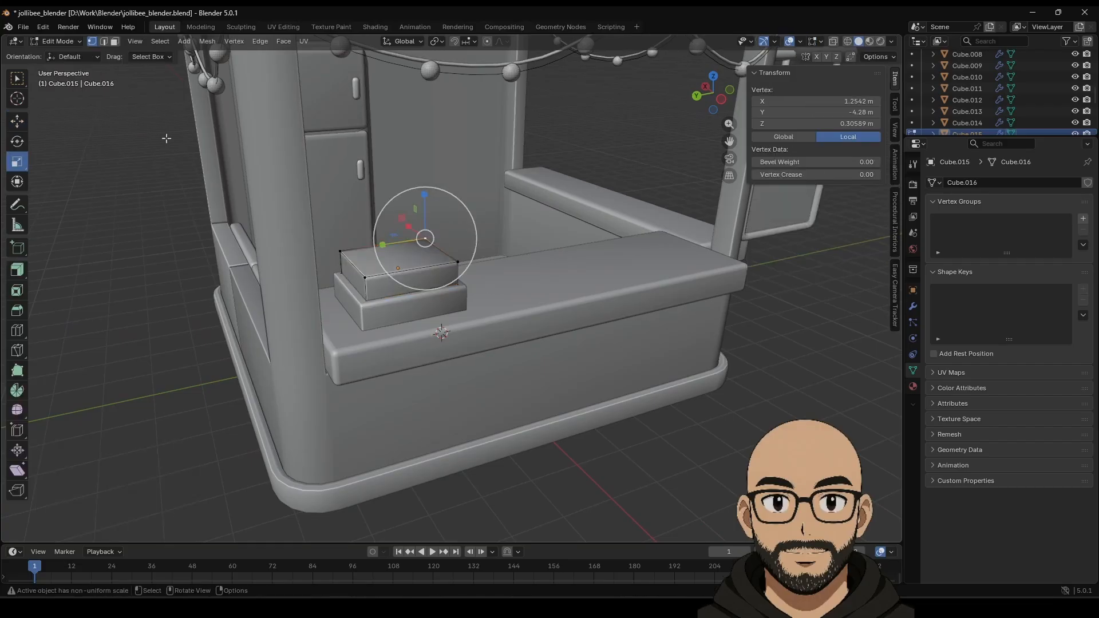
left_click(114, 42)
left_click(429, 266)
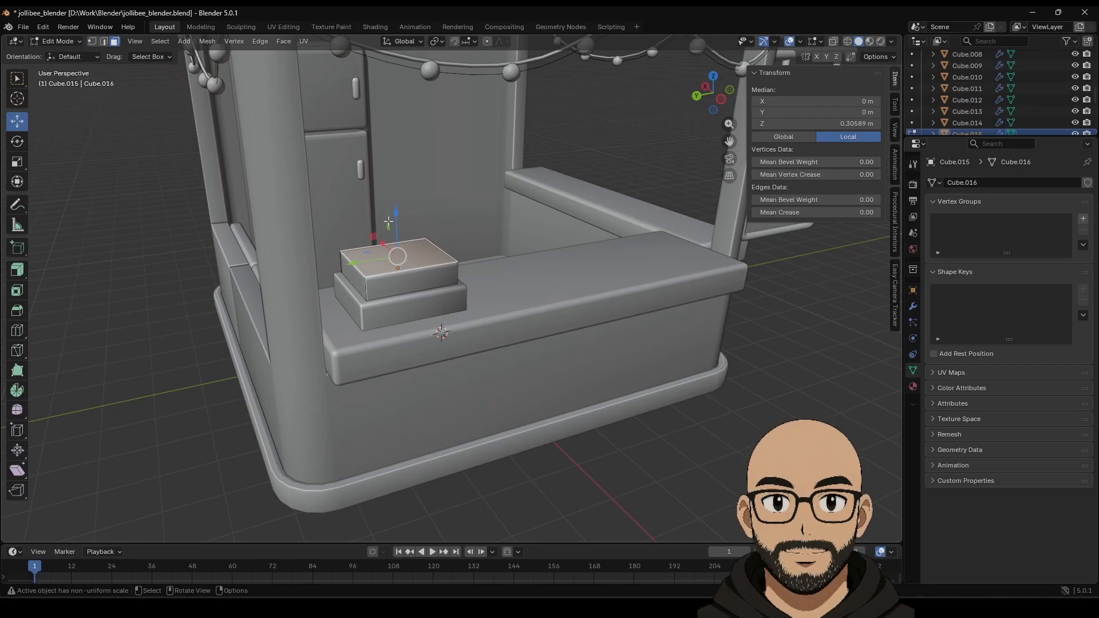
left_click_drag(397, 220, 400, 209)
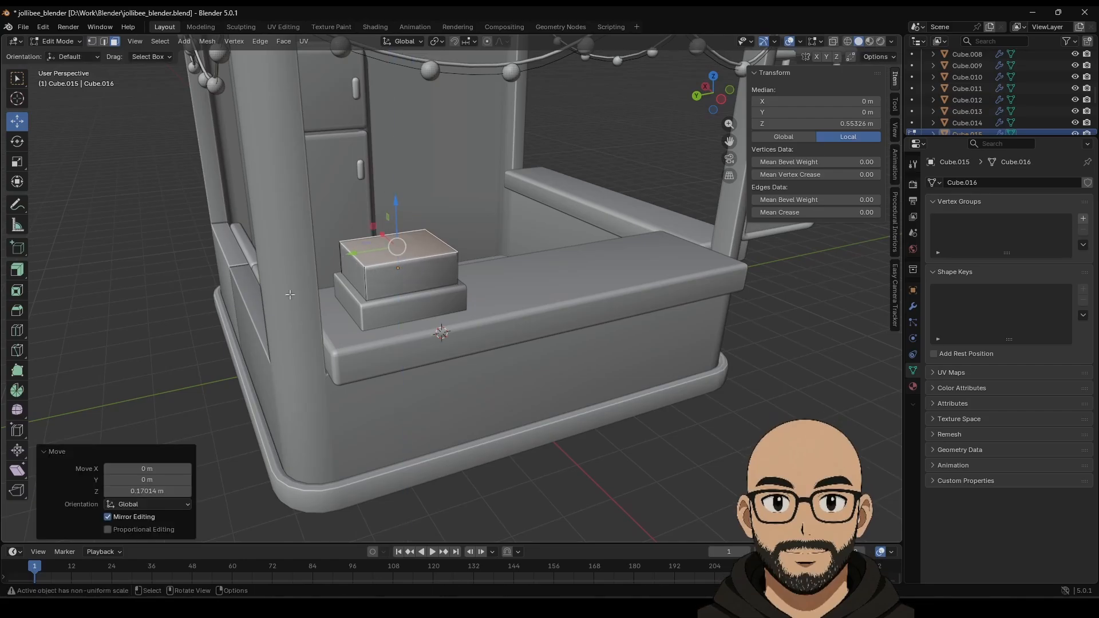
Loop-cut the upper block lengthwise through its middle and extrude the outer half of its top face about 0.71 m upward.
left_click(18, 330)
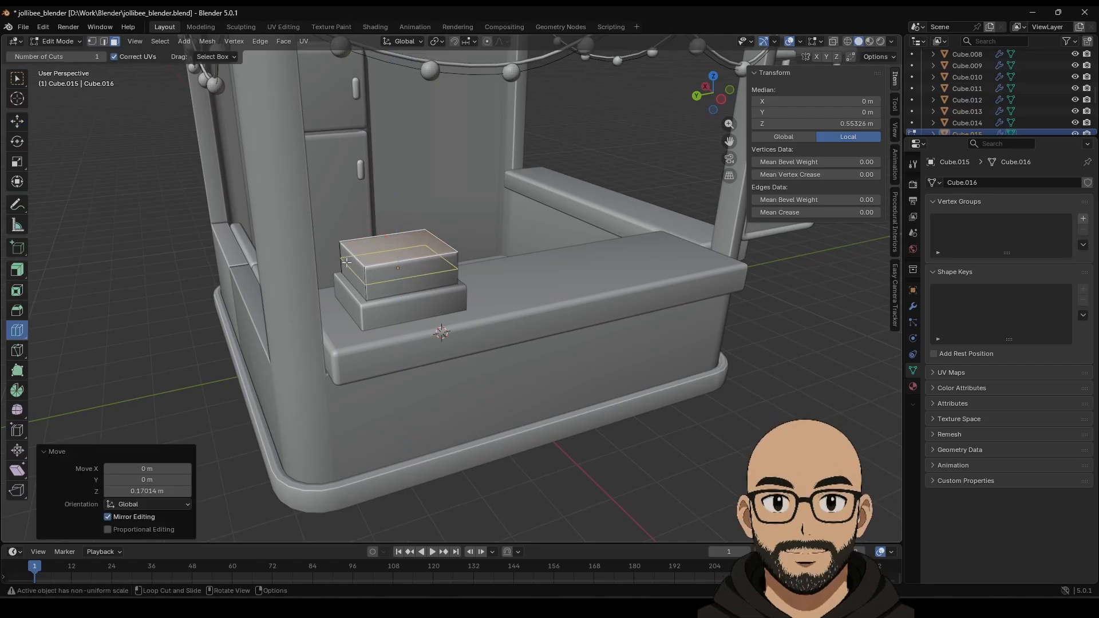
left_click(354, 255)
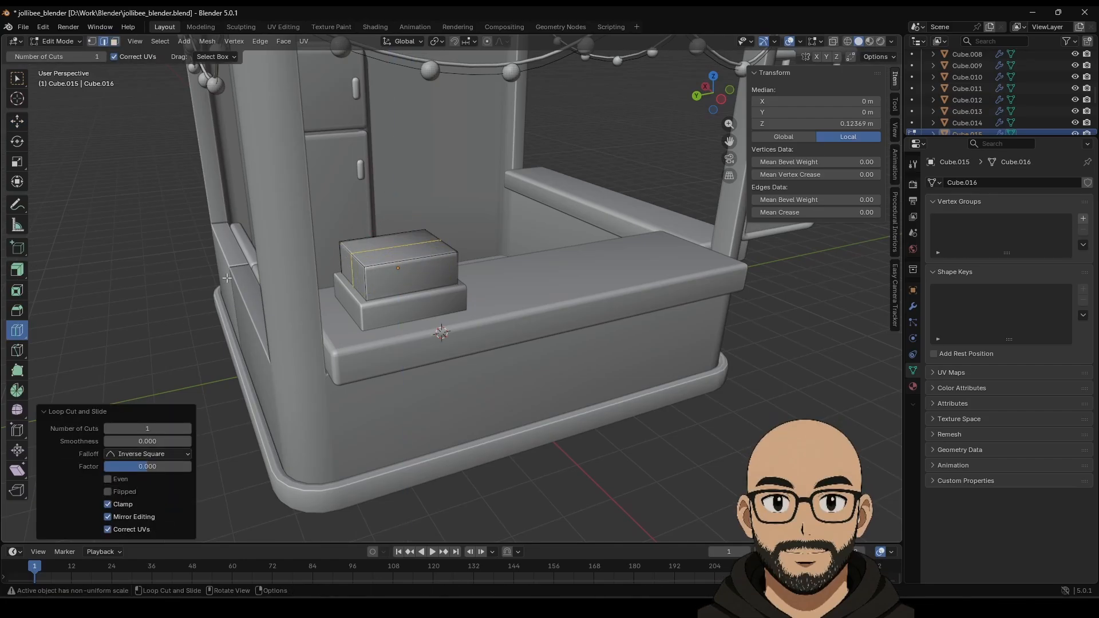
left_click(17, 121)
left_click(115, 41)
left_click(426, 252)
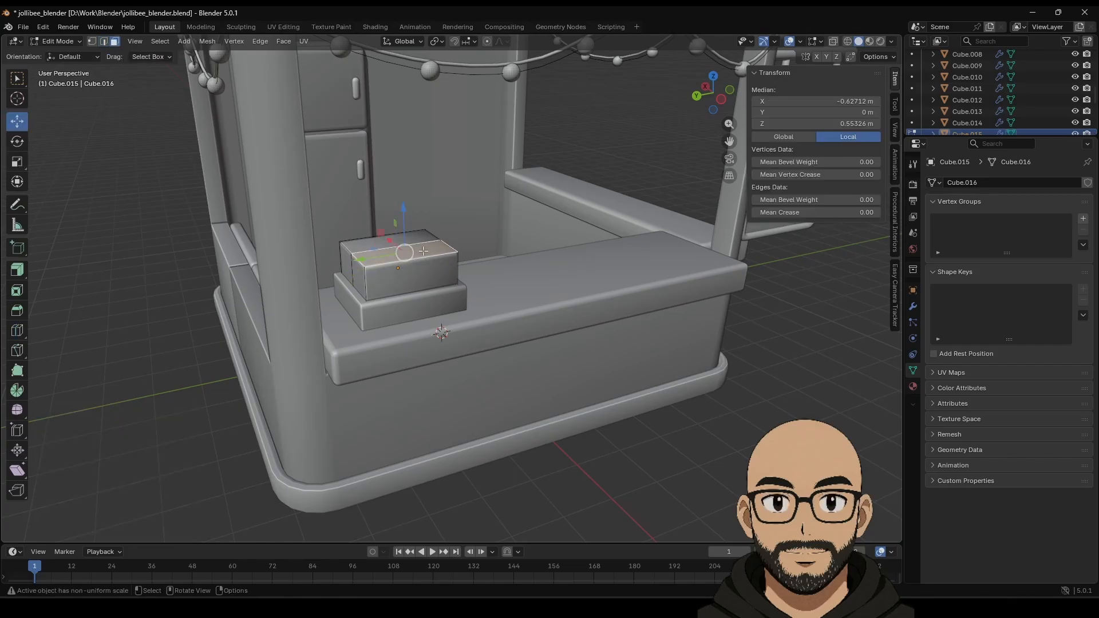
key("e")
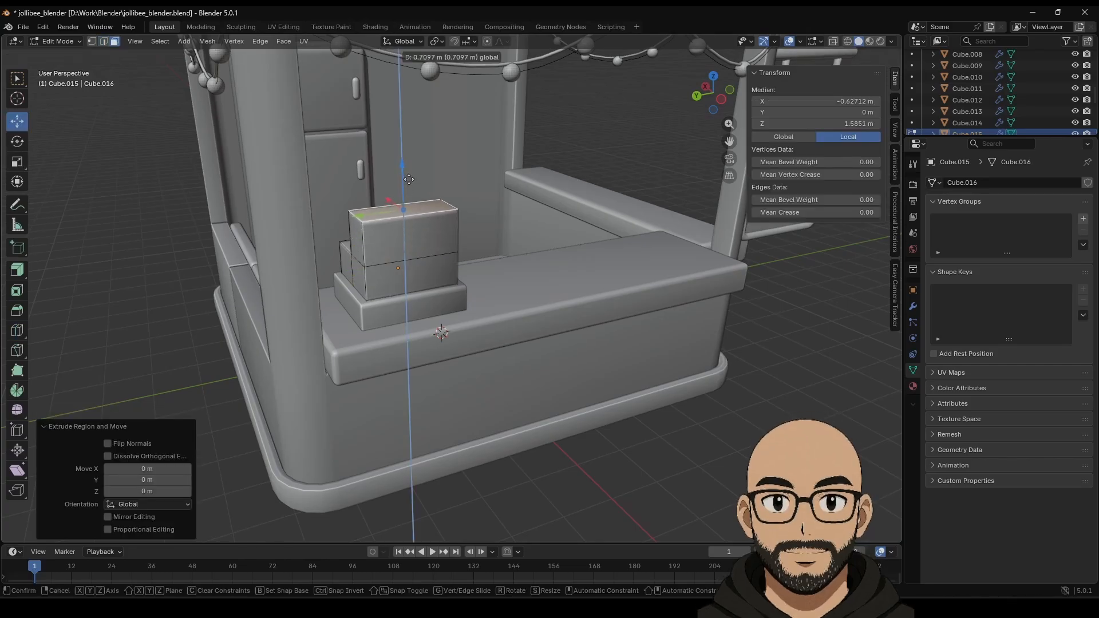
left_click(409, 179)
Lower the inner top edge of the upper block's low half so its top slopes down toward the kiosk interior.
middle_click_drag(408, 179, 505, 215)
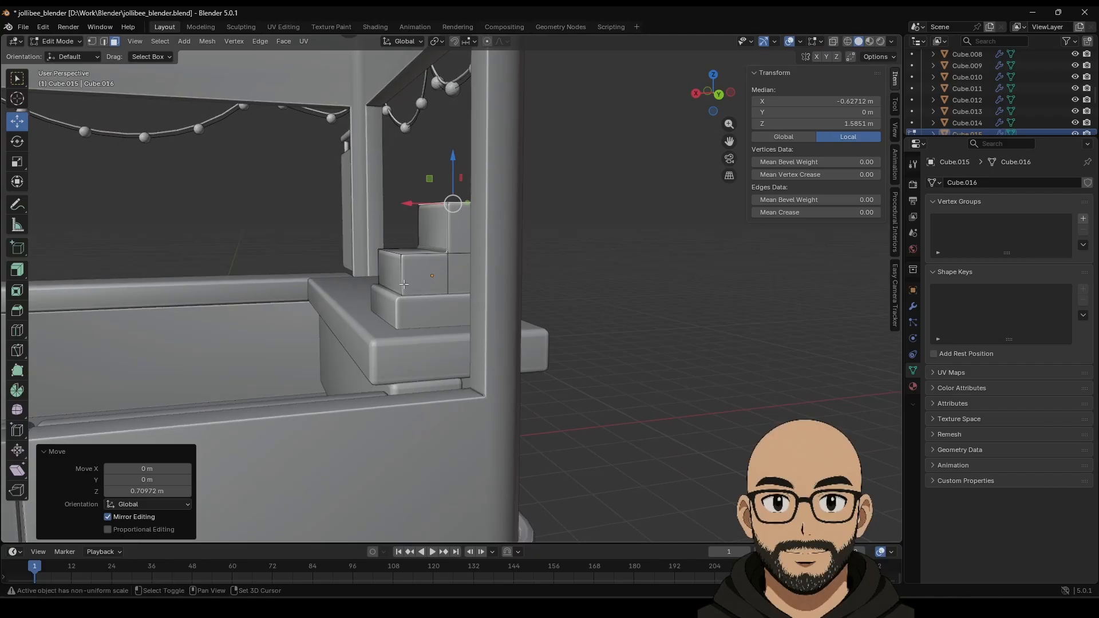
middle_click_drag(390, 277, 368, 282)
scroll(420, 272, "up", 5)
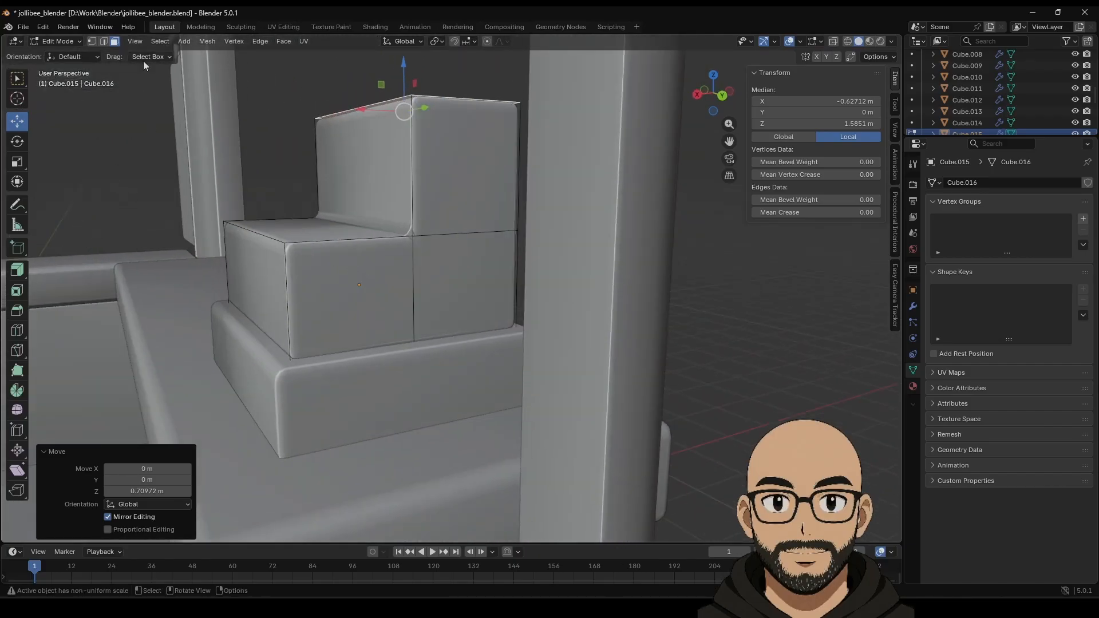
left_click(105, 42)
left_click(237, 229)
left_click_drag(257, 200, 266, 253)
left_click(402, 234)
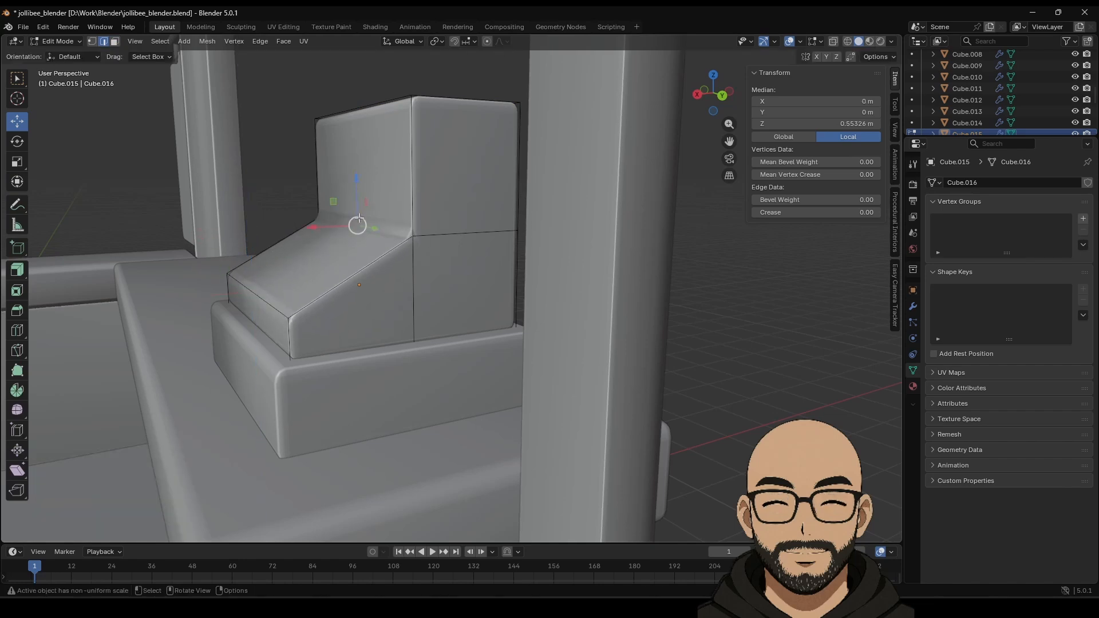
mouse_move(356, 180)
left_mouse_down()
mouse_move(357, 192)
mouse_move(358, 178)
left_mouse_up()
Move the raised part's inner top edge about -0.31 m along the X axis to slant the screen face.
left_click(395, 109)
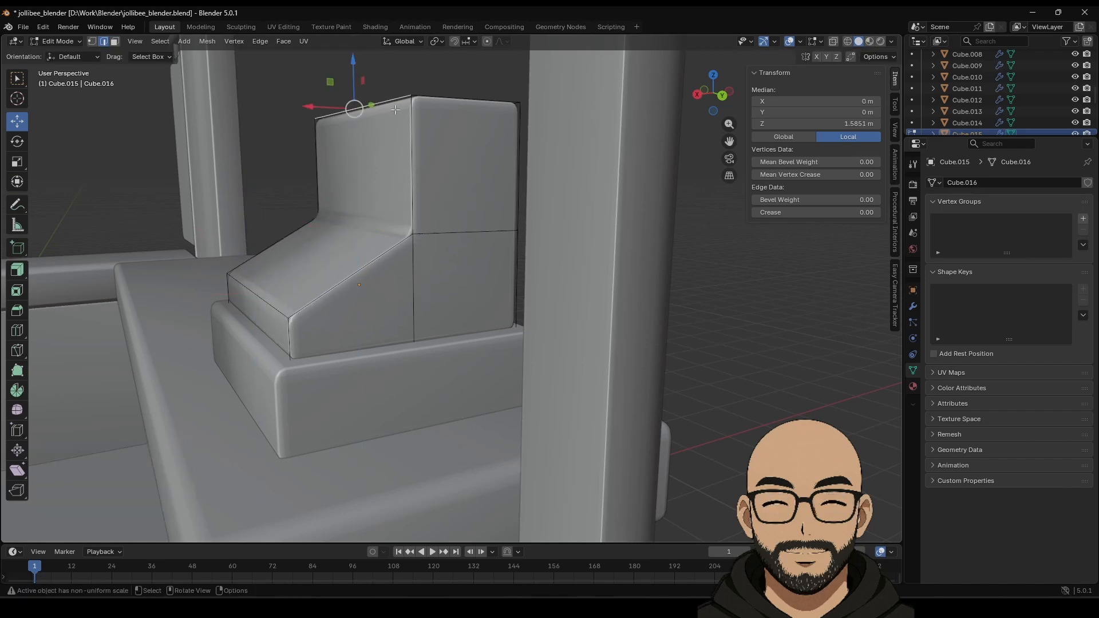
left_click_drag(309, 107, 400, 109)
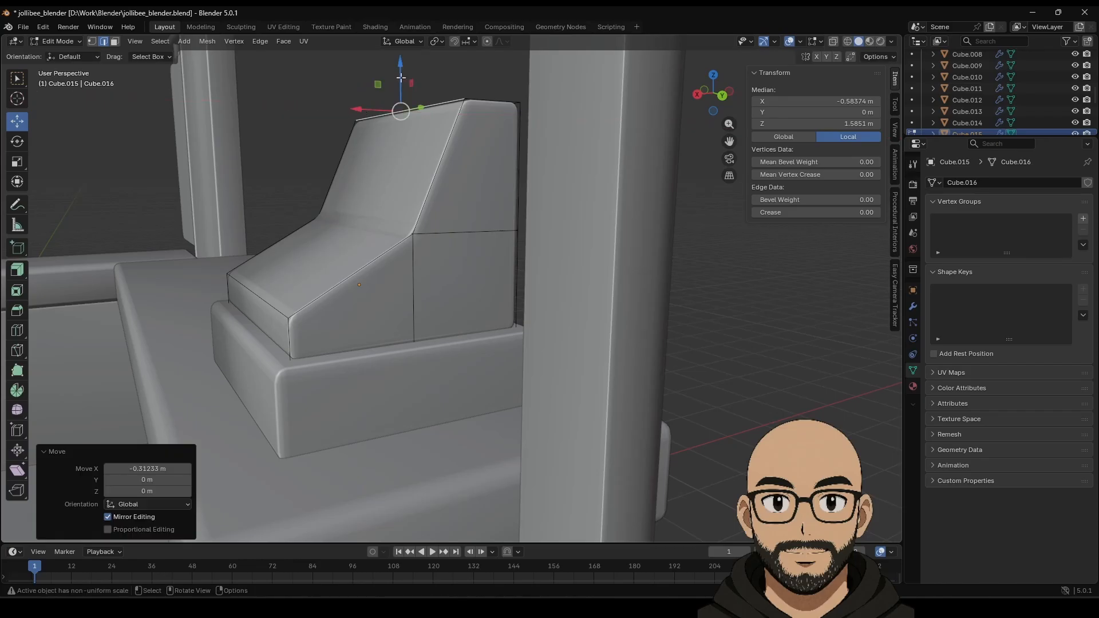
Move the bottom edge of the upper block's customer-facing side inward along the X axis by about 0.1 m.
middle_click_drag(404, 93, 419, 222)
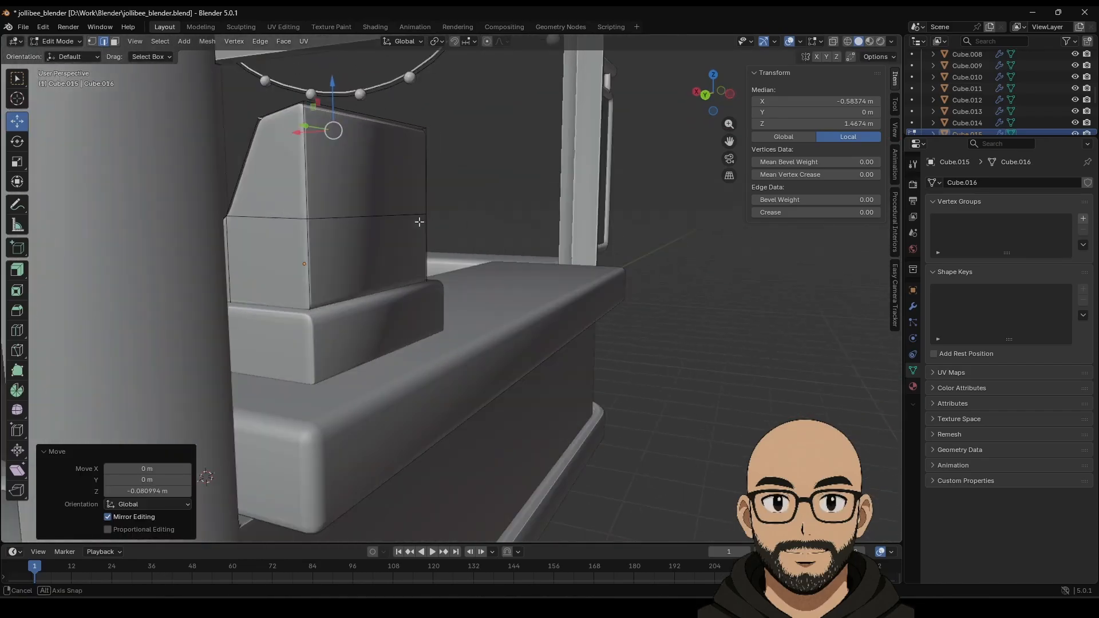
left_click(337, 299)
left_click_drag(351, 295, 338, 290)
middle_click_drag(339, 290, 509, 303)
key("Tab")
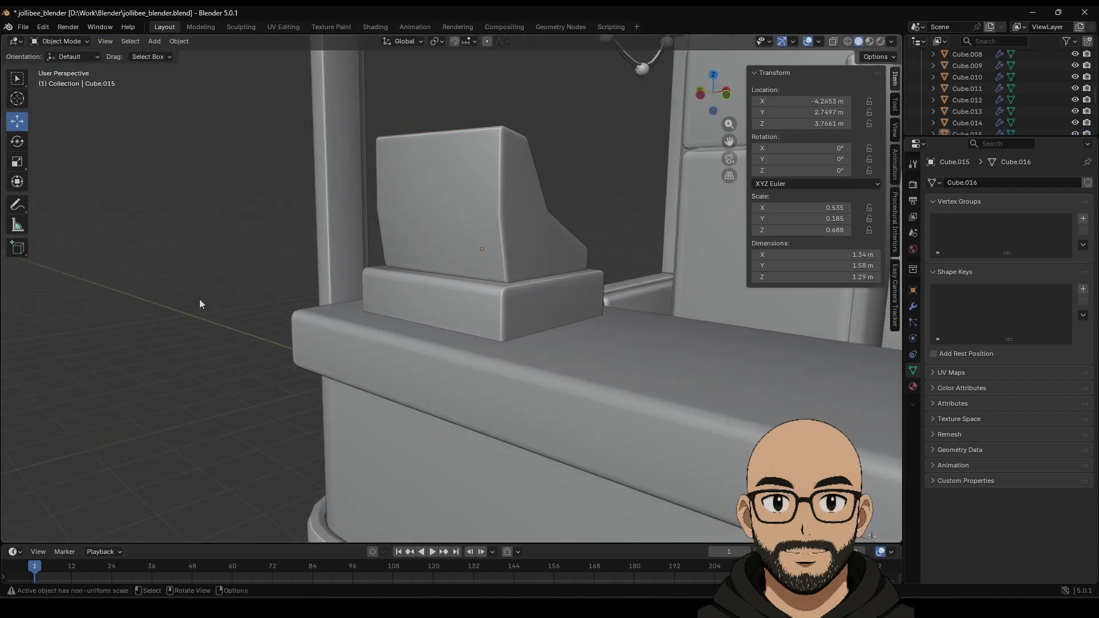
Add two horizontal loop cuts around the register's raised part and one vertical loop cut through its middle.
middle_click_drag(199, 299, 411, 278)
scroll(324, 332, "down", 4)
scroll(411, 278, "up", 2)
left_click(414, 186)
key("Tab")
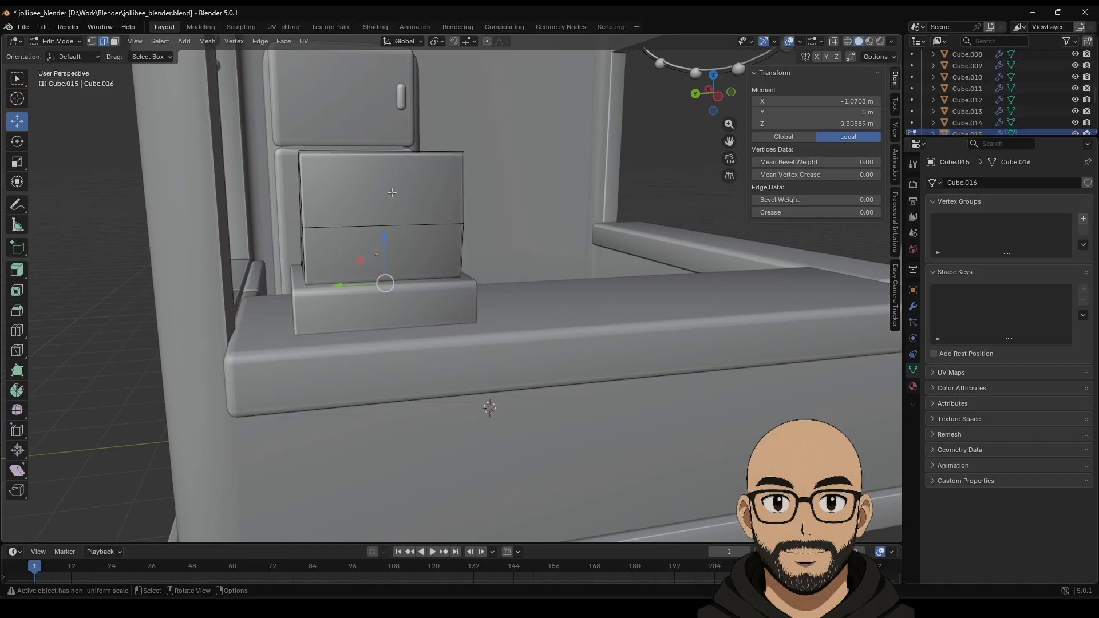
middle_click_drag(64, 278, 273, 242)
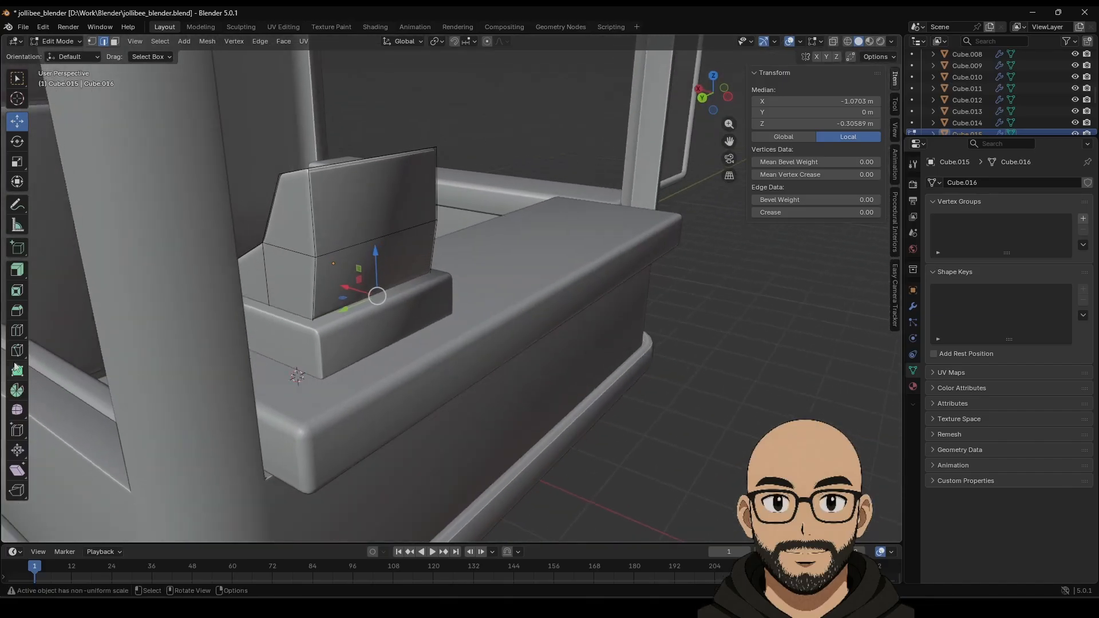
left_click(17, 333)
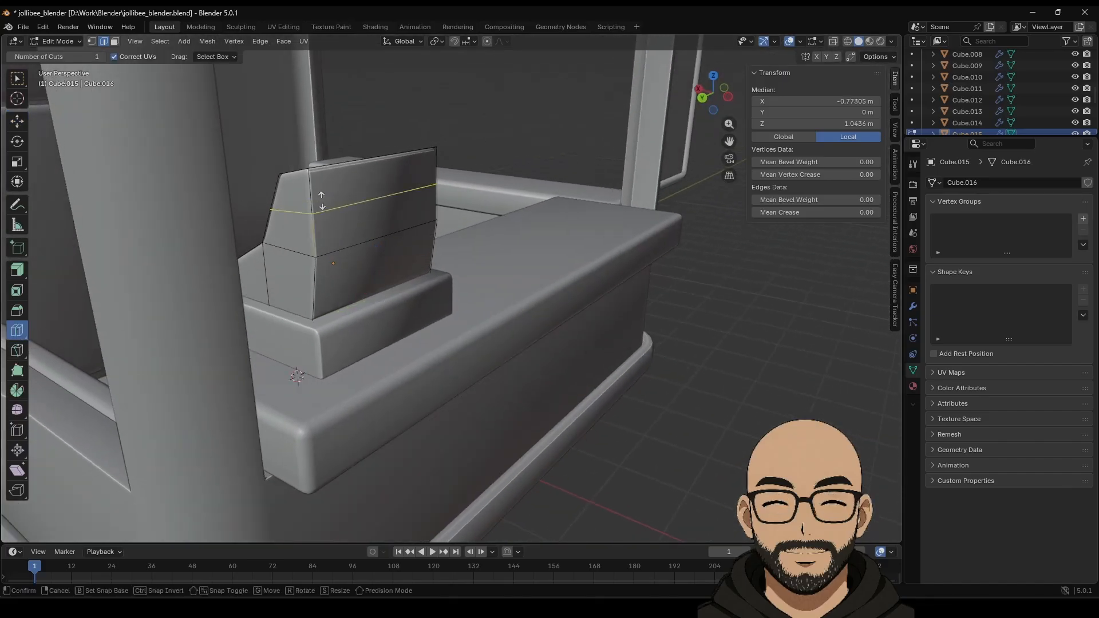
left_click(309, 239)
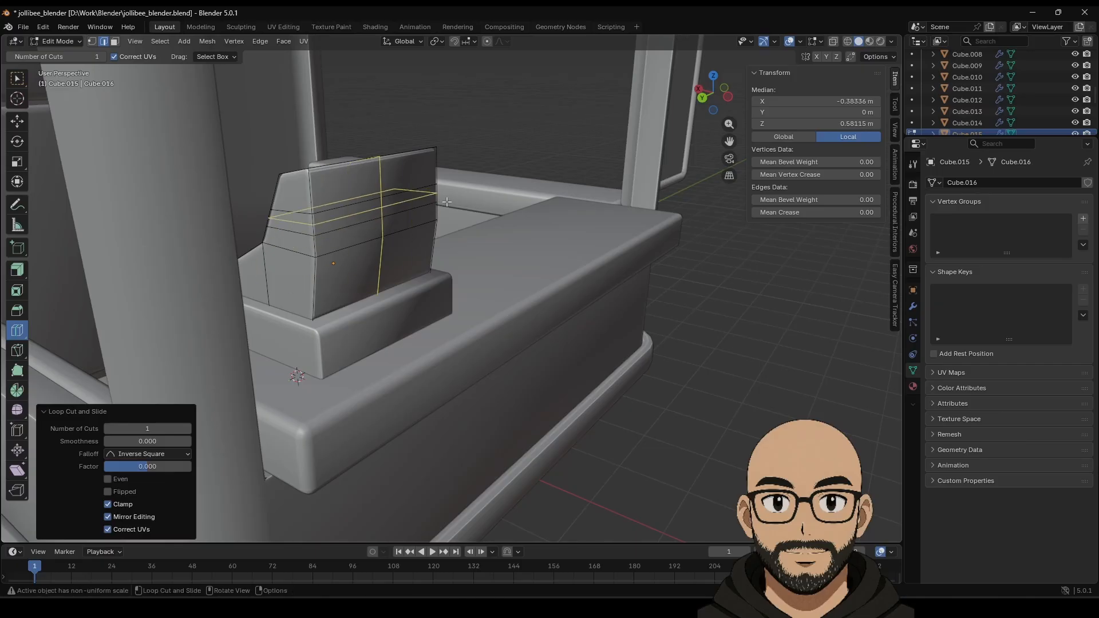
Inset the narrow face beside the vertical cut on the register's customer-facing side, with a thickness of about 0.04 m.
left_click(26, 123)
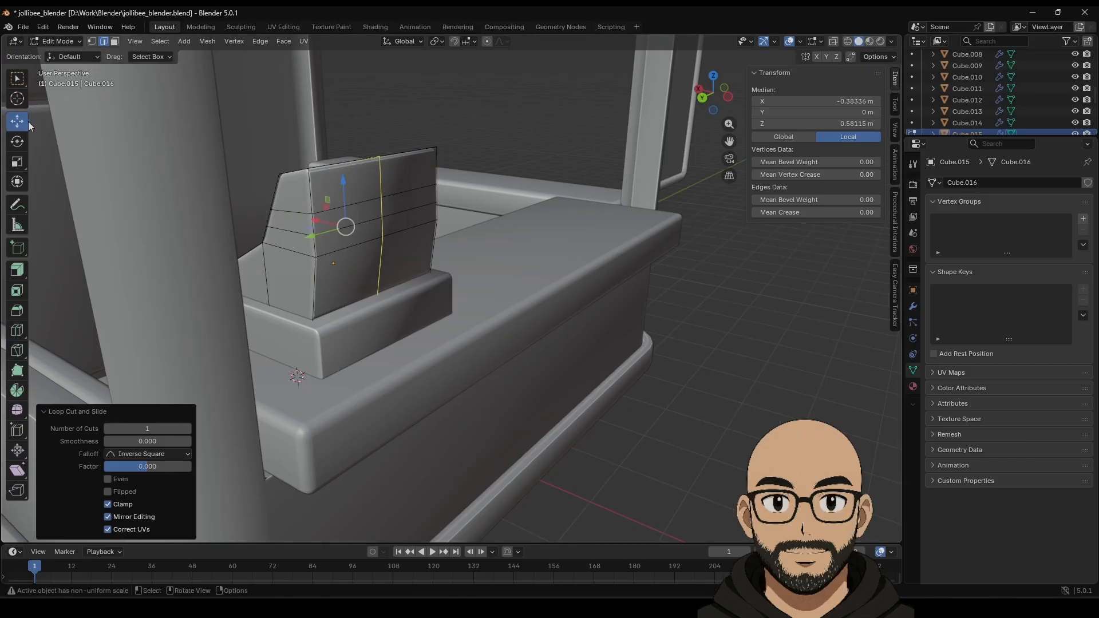
left_click(116, 42)
left_click(394, 200)
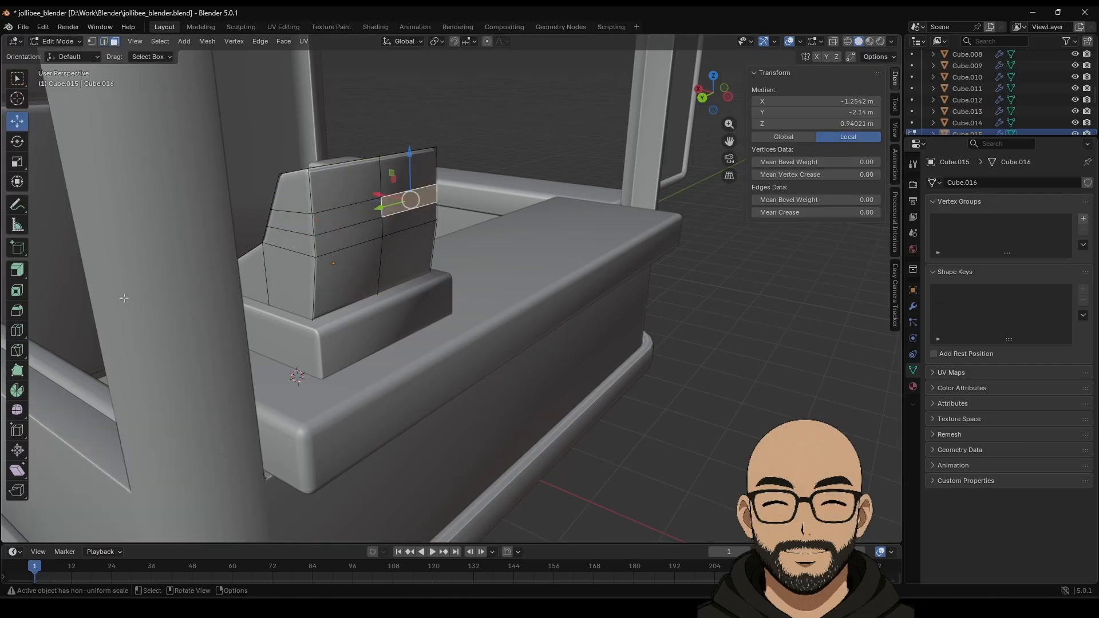
left_click(16, 291)
left_click_drag(451, 206, 450, 206)
Scale the inset face to about 0.948 along Y and 1.078 along Z to even out its border.
middle_click_drag(366, 264, 368, 250)
scroll(424, 265, "up", 4)
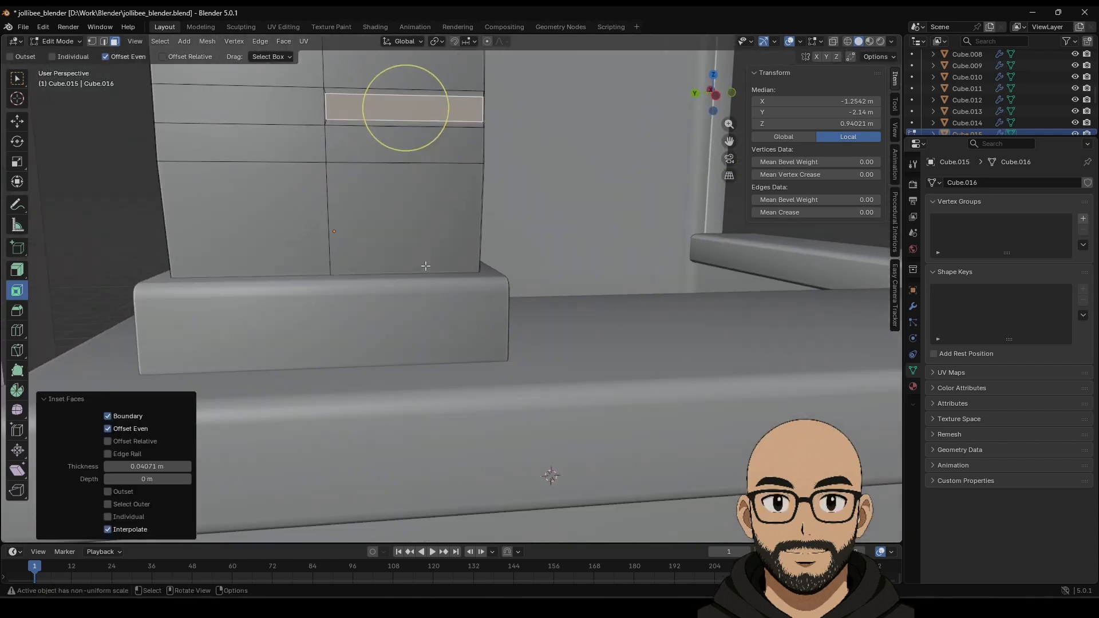
middle_click_drag(459, 193, 476, 339, "shift")
scroll(475, 340, "up", 3)
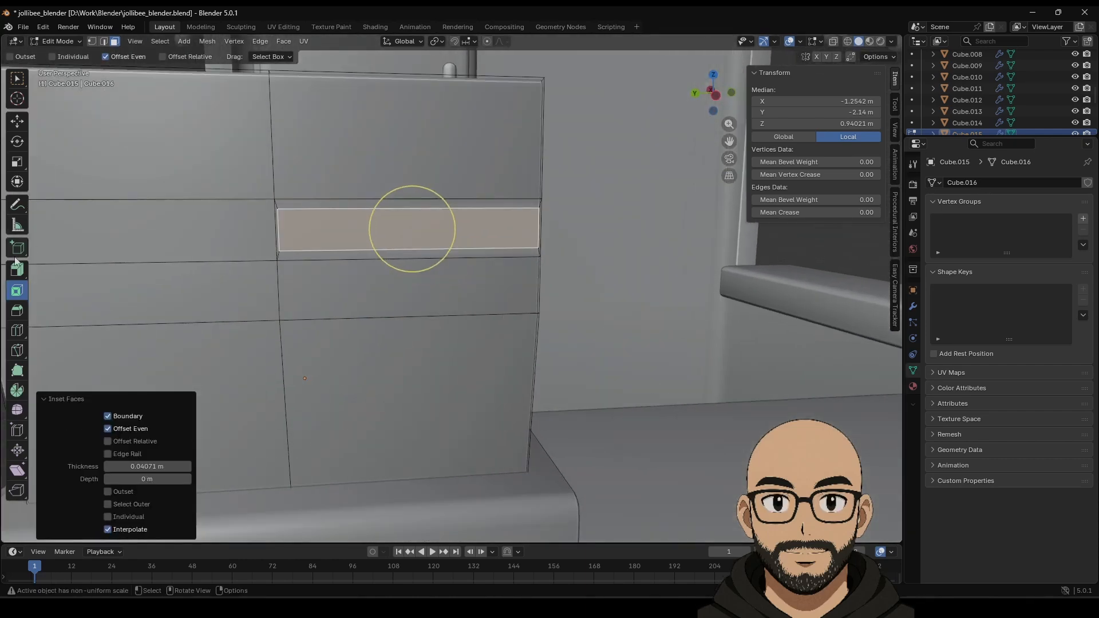
left_click(17, 162)
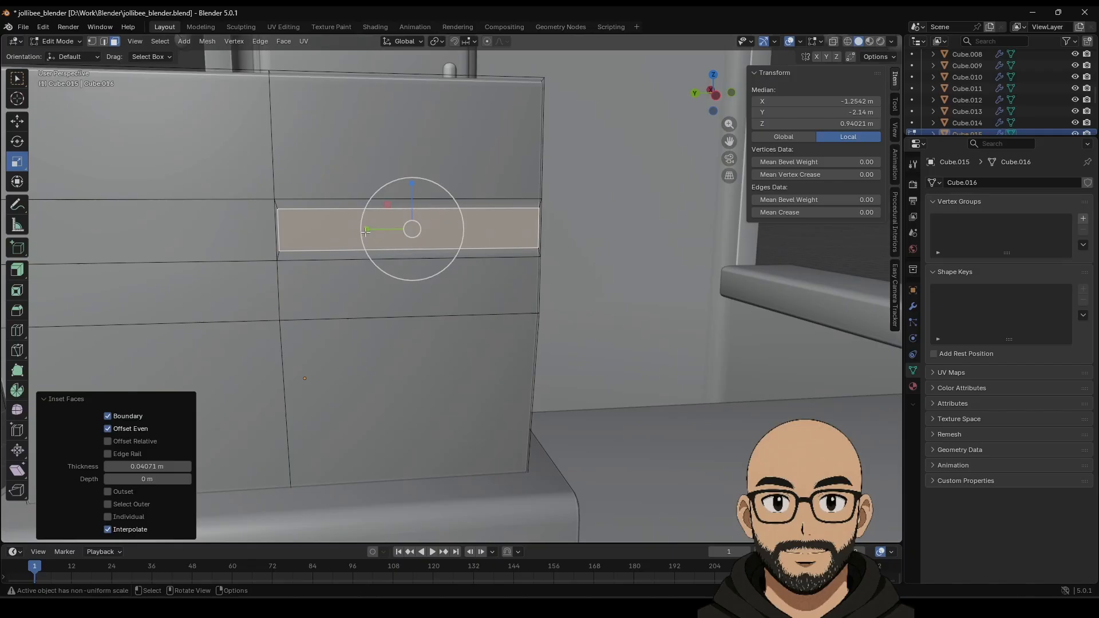
left_click_drag(366, 230, 370, 231)
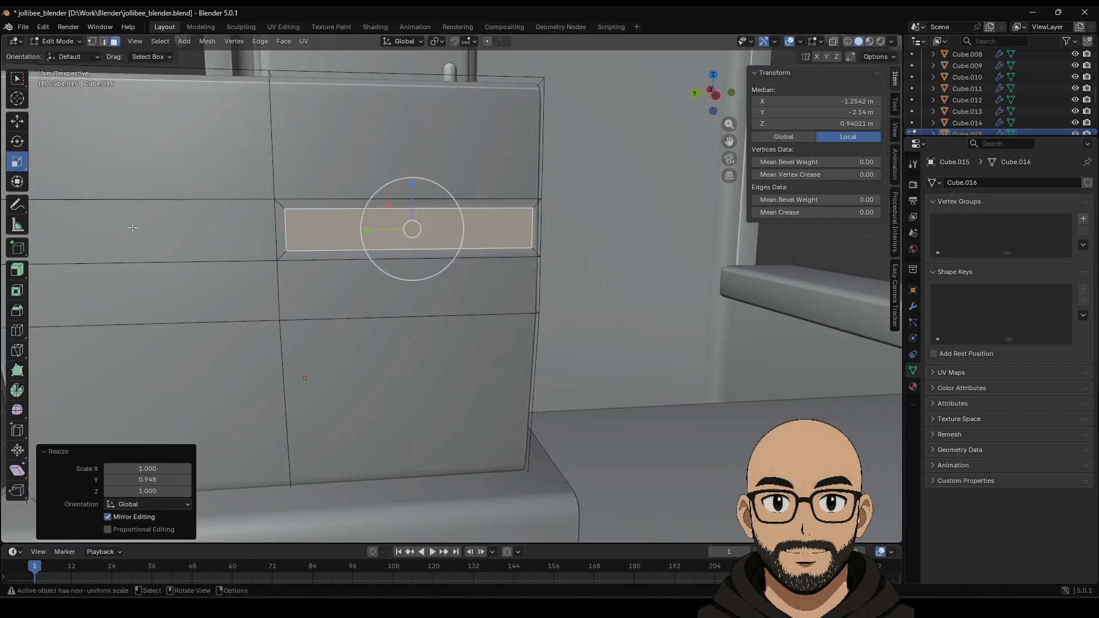
left_click_drag(405, 189, 408, 182)
Extrude the inset face inward to form a recessed display slot, and return to Object Mode.
middle_click_drag(408, 182, 3, 279)
left_click(17, 272)
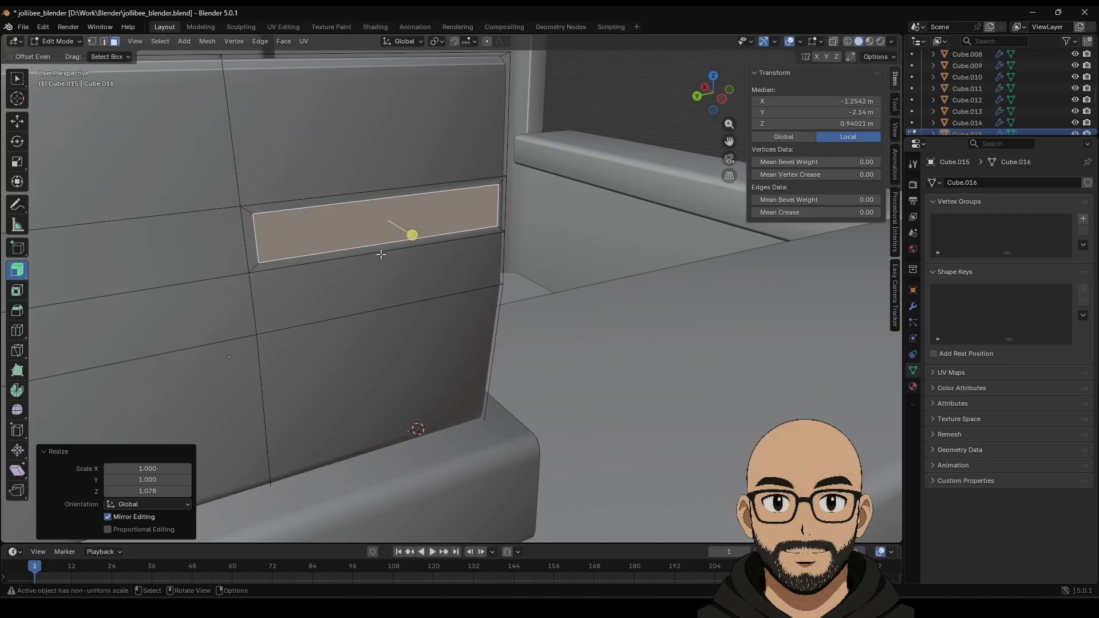
middle_click_drag(381, 254, 412, 238)
left_click_drag(400, 236, 436, 253)
key("Tab")
Apply the scale of the register's upper part and of its base block.
scroll(444, 347, "down", 6)
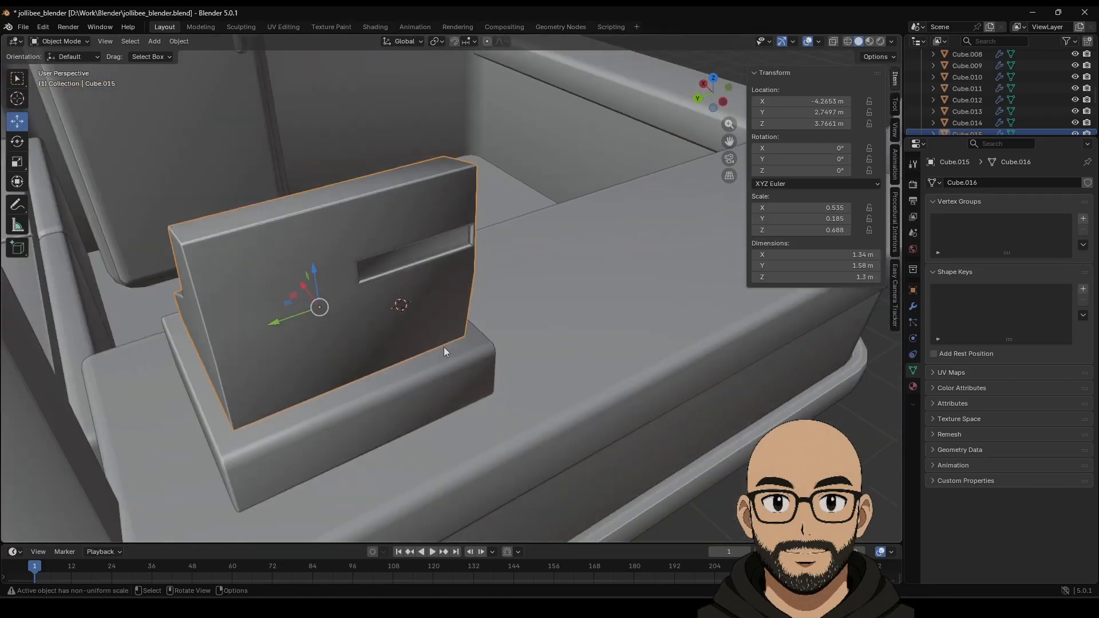
scroll(458, 326, "up", 3)
key("ctrl+a")
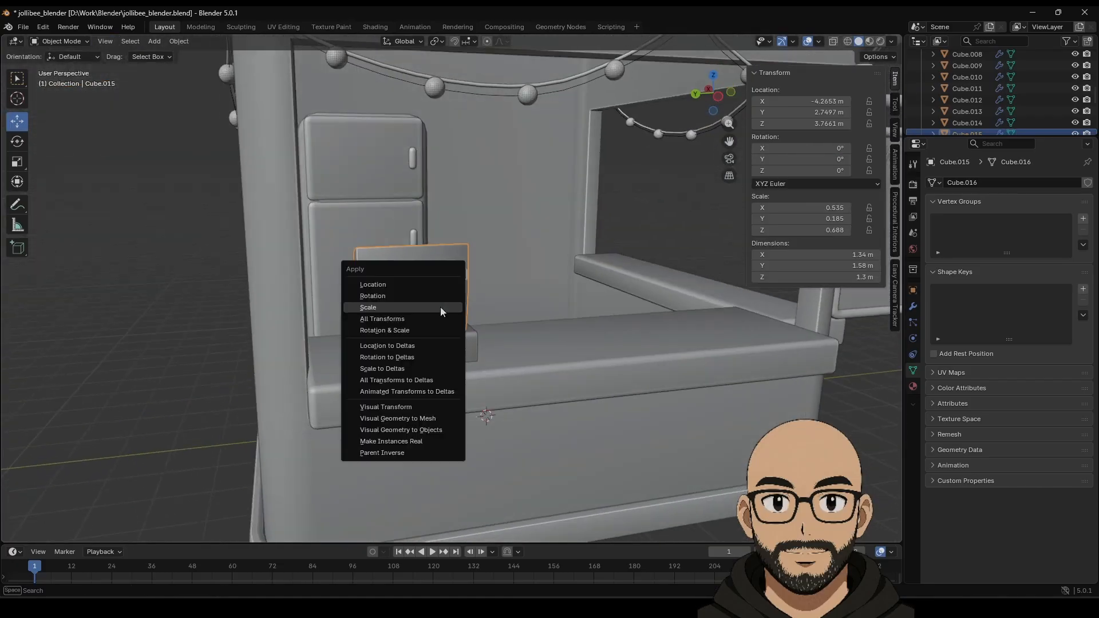
left_click(436, 307)
middle_click_drag(431, 316, 585, 467)
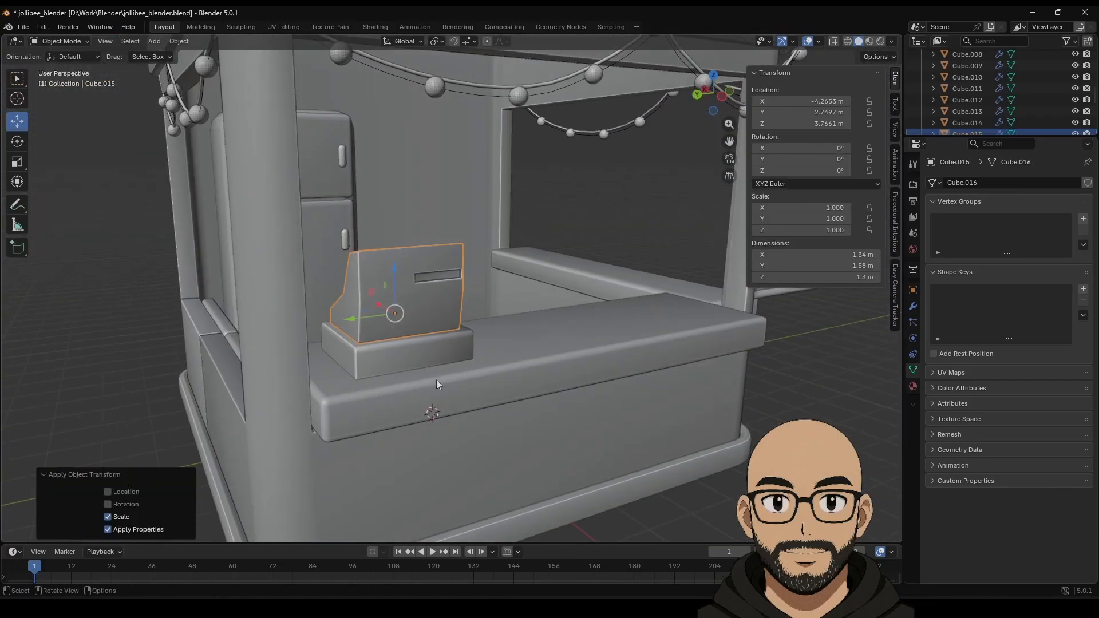
left_click(420, 349)
key("ctrl+a")
left_click(420, 349)
key("alt+a")
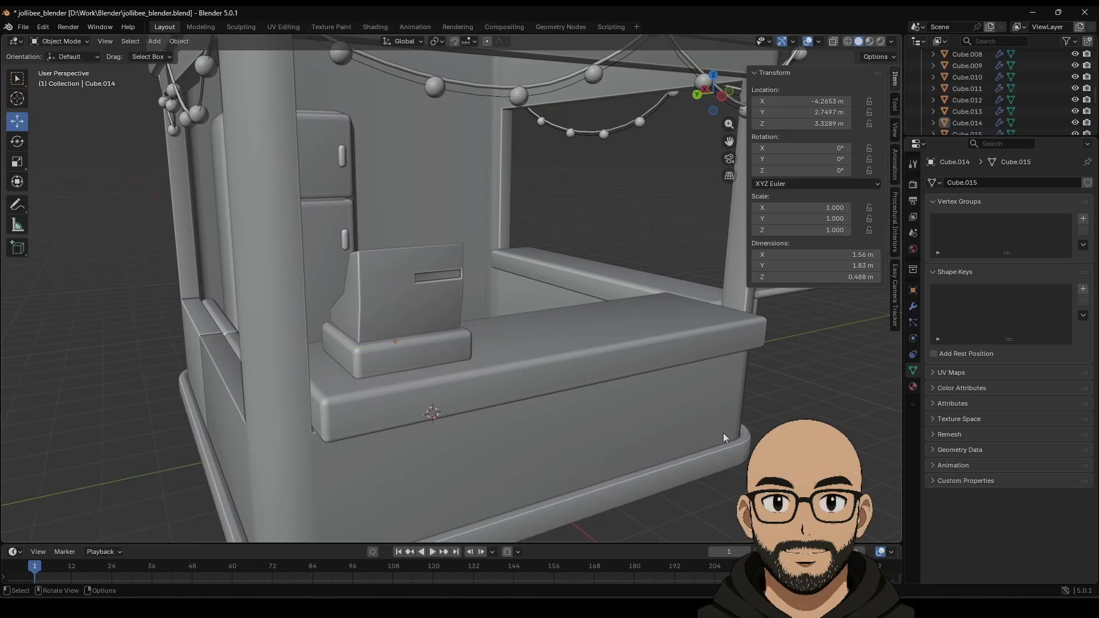
Scale the register's upper part uniformly to 0.82 and lower it onto the base block.
middle_click_drag(723, 432, 564, 420)
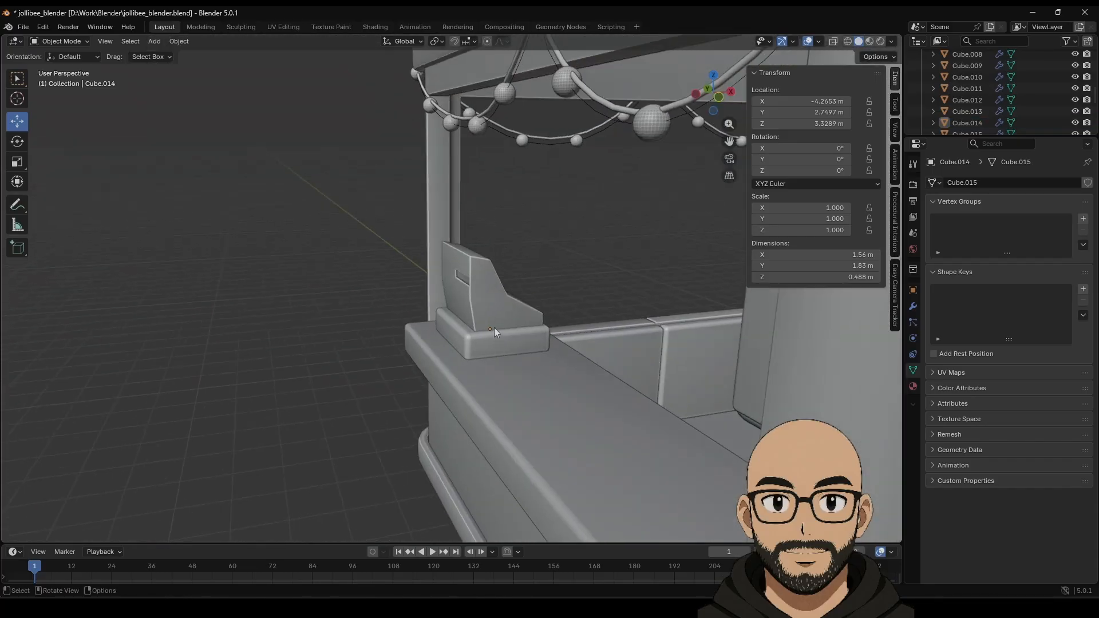
left_click(494, 328)
type("s.82")
key("Return")
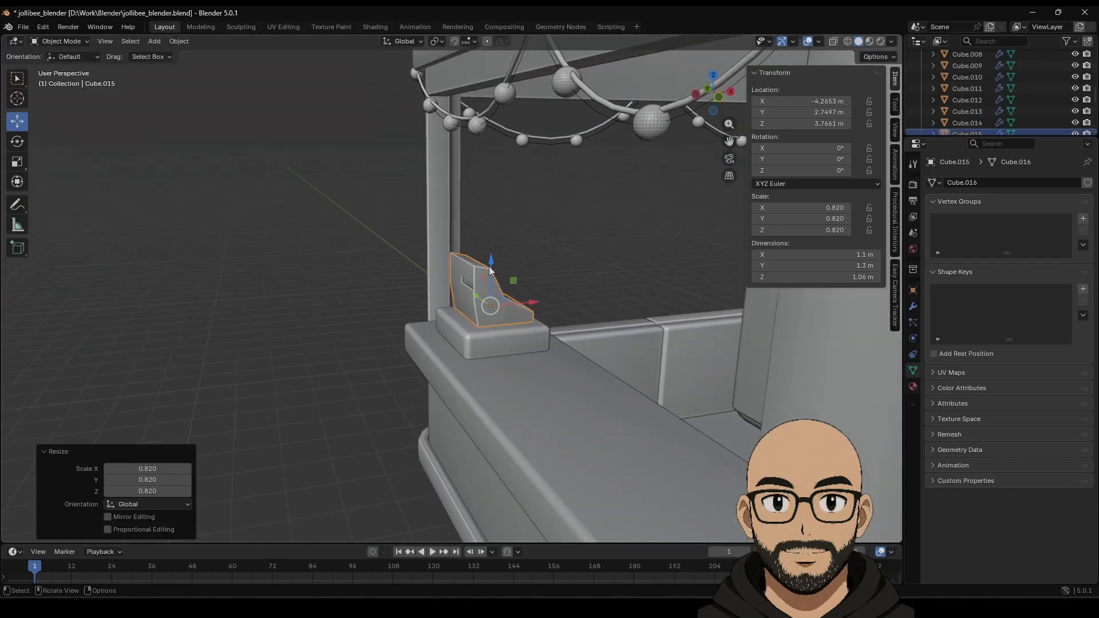
left_click_drag(489, 267, 490, 273)
Set the Bevel modifier amount of the register's base block to 0.03 m.
left_click(496, 340)
middle_click_drag(496, 340, 505, 351)
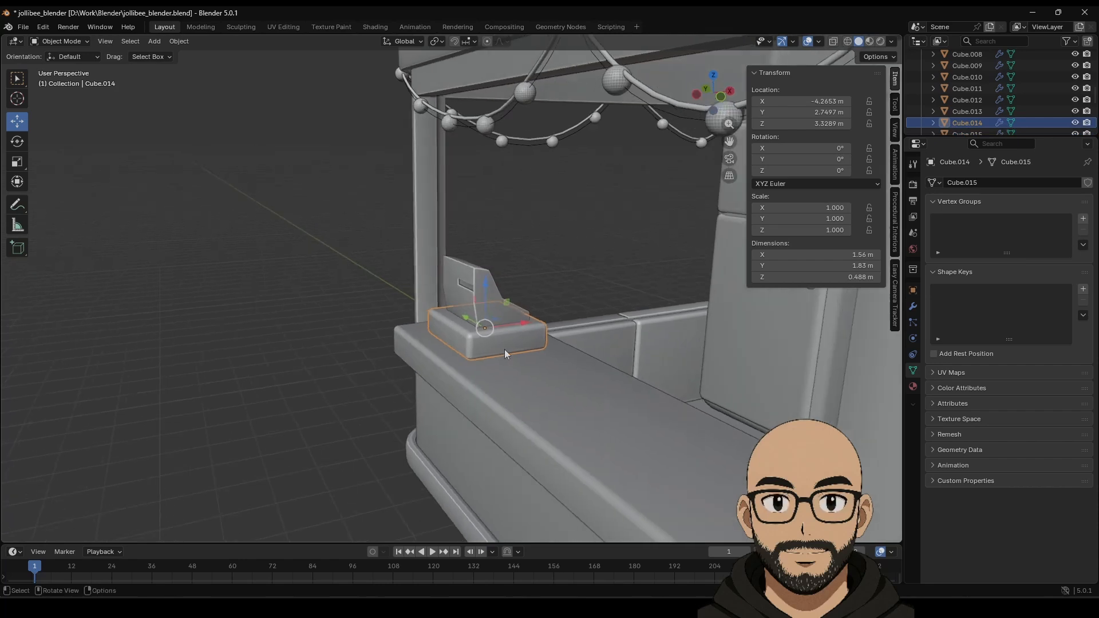
left_click(912, 307)
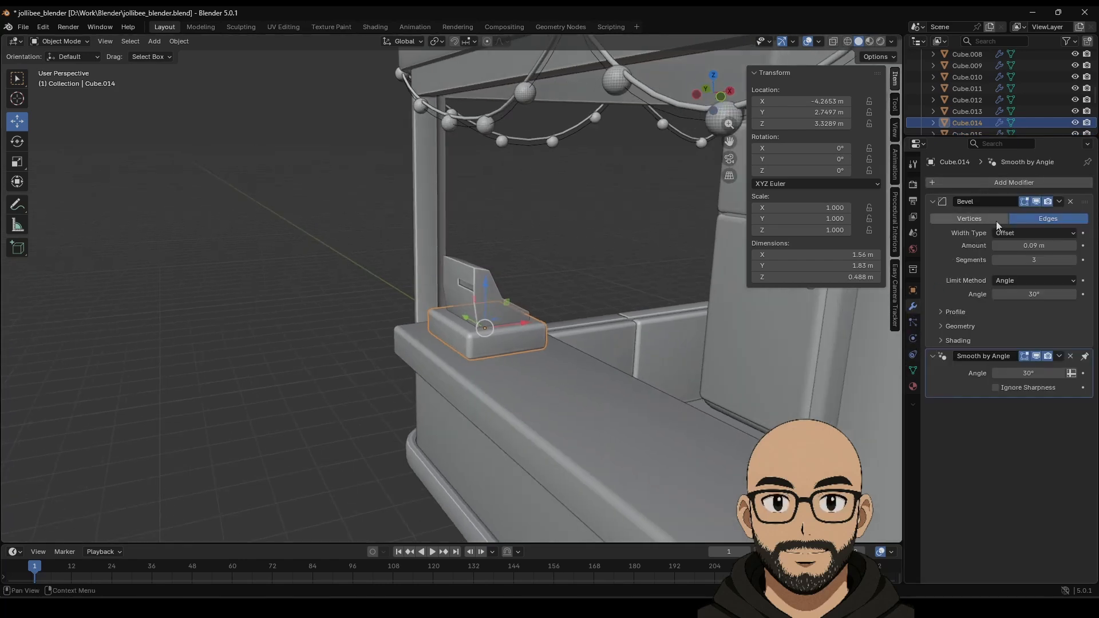
left_click_drag(1033, 245, 1034, 246)
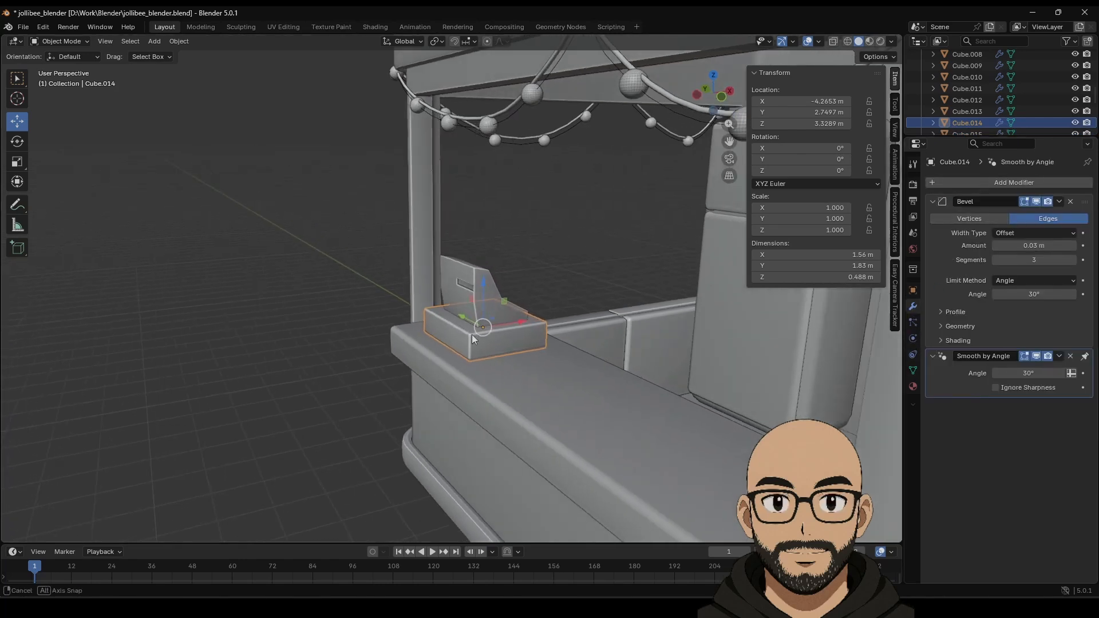
Scale the base block uniformly to about 0.926 and shift it about 0.09 m along X under the upper part.
mouse_move(472, 334)
middle_mouse_down()
mouse_move(724, 342)
mouse_move(527, 357)
mouse_move(481, 342)
middle_mouse_up()
left_click_drag(444, 281, 439, 283)
key("s")
left_click(537, 324)
middle_click_drag(537, 324, 495, 326)
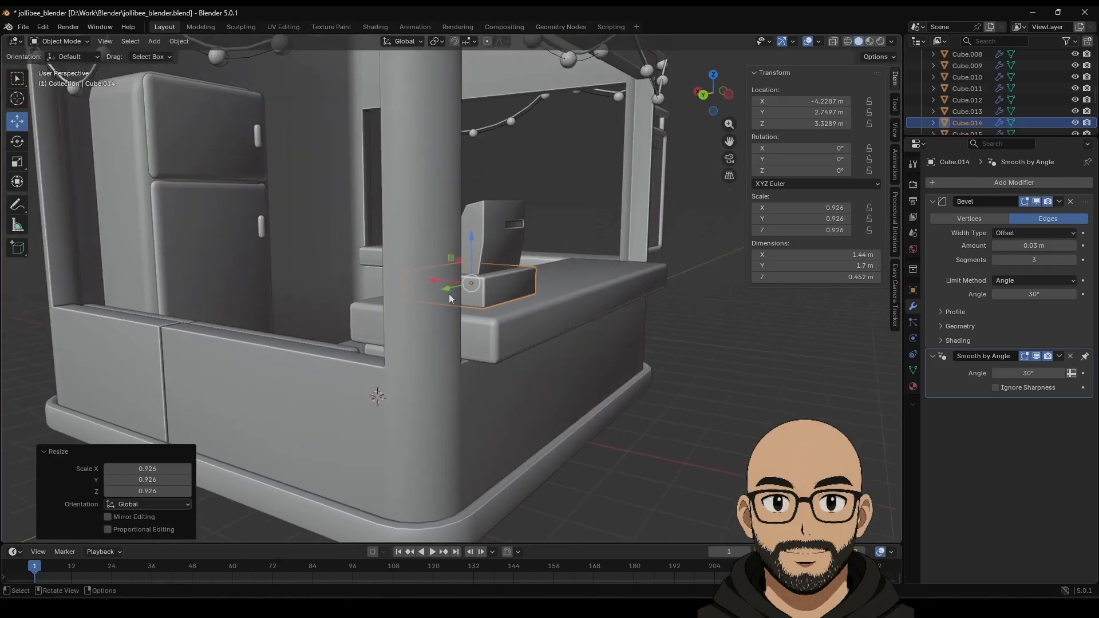
left_click_drag(442, 282, 438, 281)
middle_click_drag(478, 293, 595, 327)
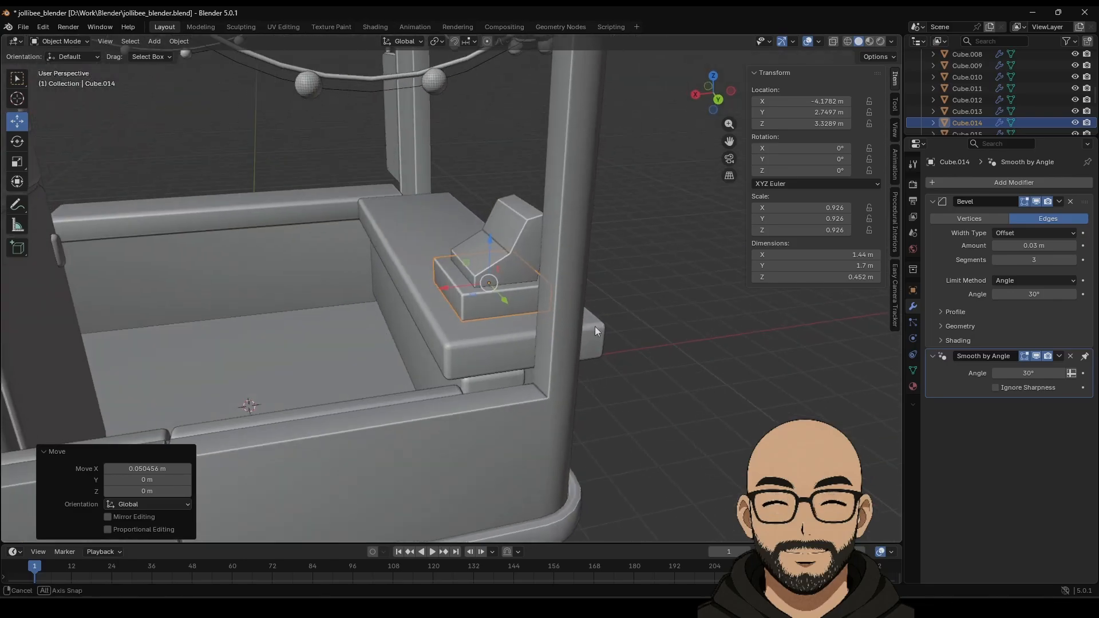
Apply the resized base block's scale and deselect it.
key("ctrl+a")
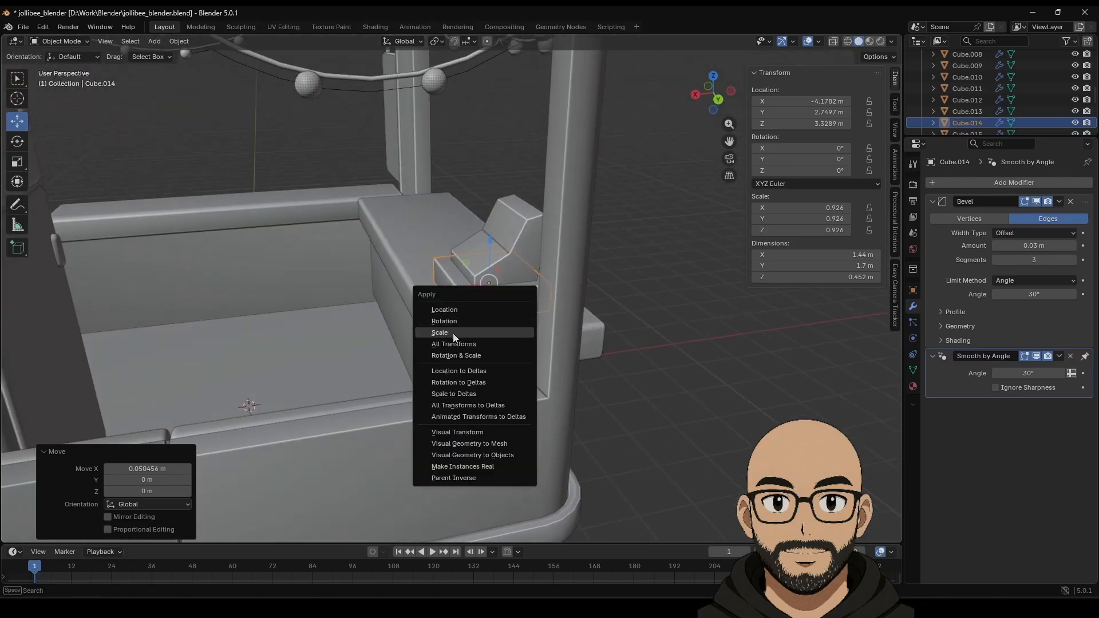
left_click(452, 333)
left_click(677, 355)
Move the base block about 0.03 m along the Y axis to center it beneath the register's upper part.
middle_click_drag(678, 359, 461, 297)
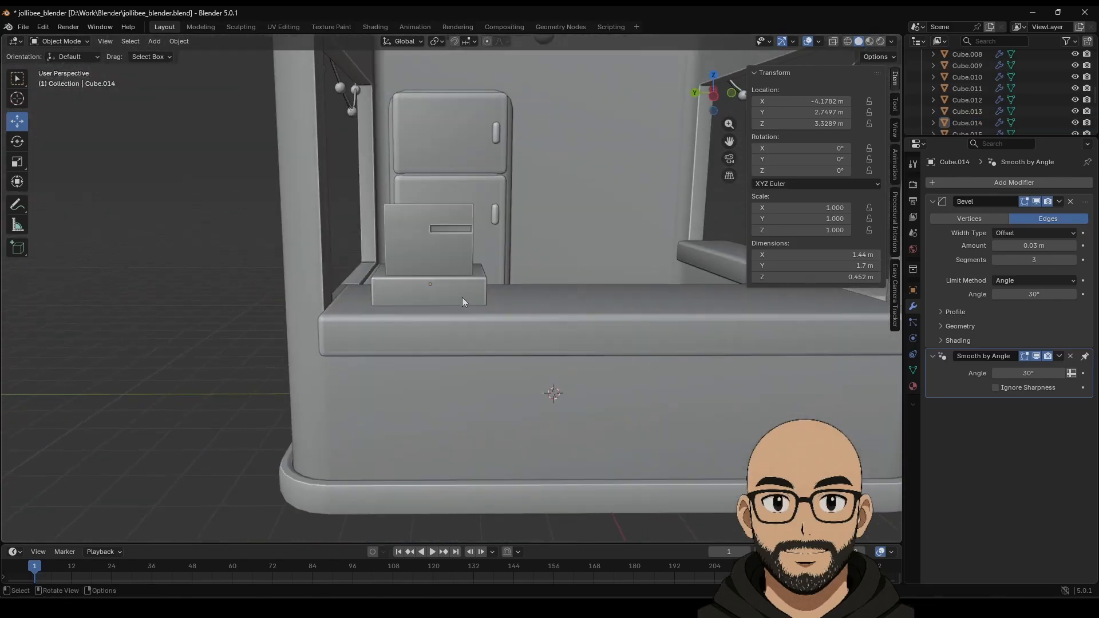
left_click(462, 297)
left_click_drag(399, 288, 387, 282)
middle_click_drag(209, 289, 317, 320)
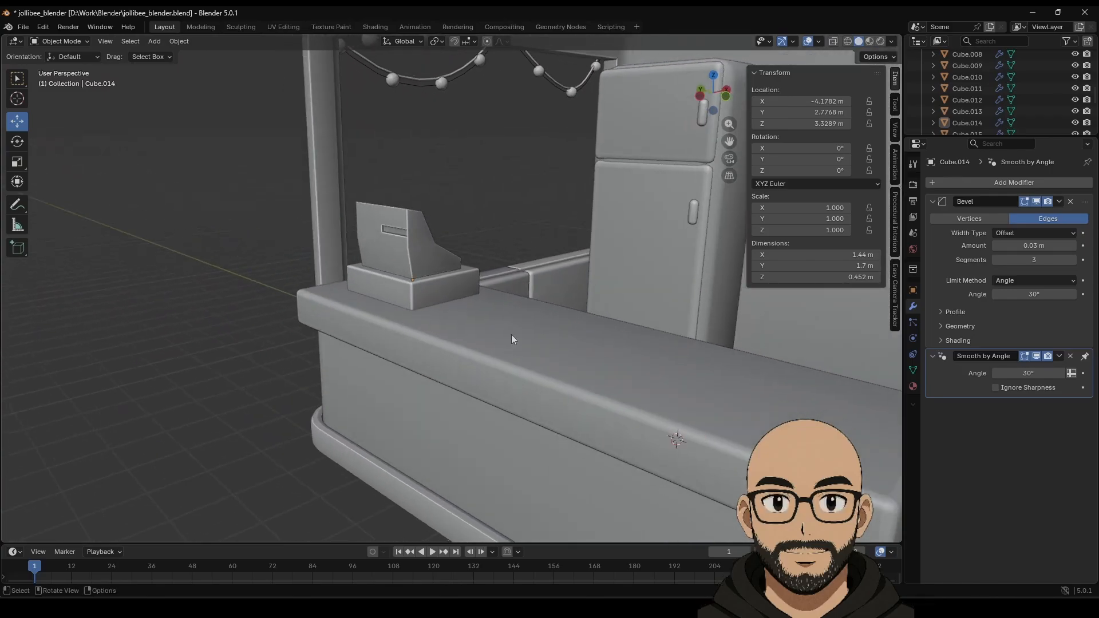
Duplicate the cash register's base block and move the copy about 2.1 m along negative Y on the countertop.
middle_click_drag(512, 339, 441, 363)
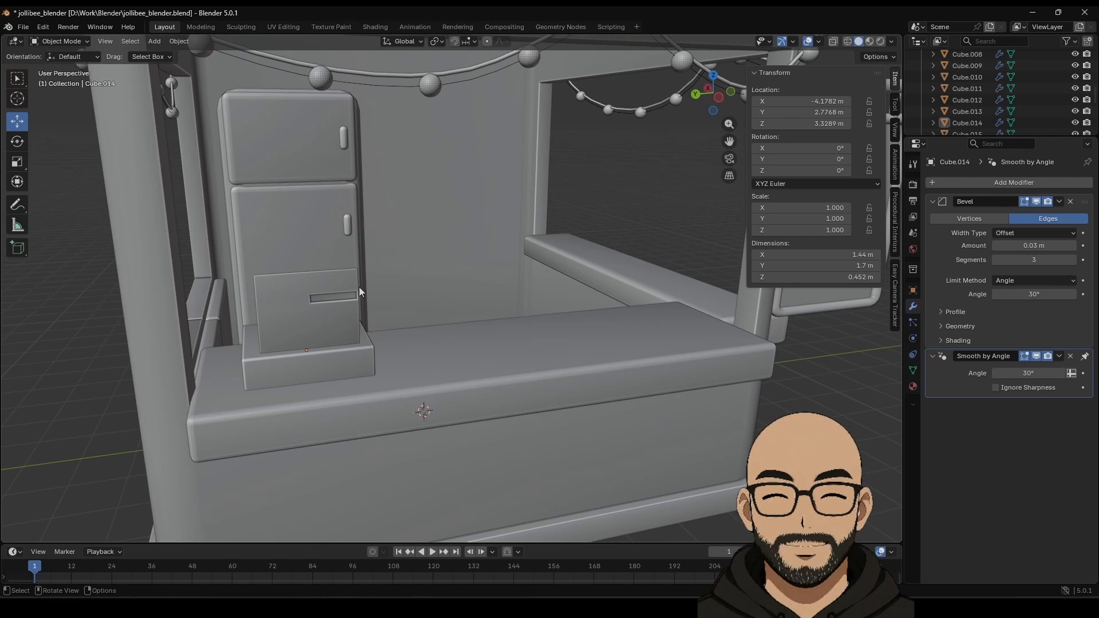
left_click(351, 368)
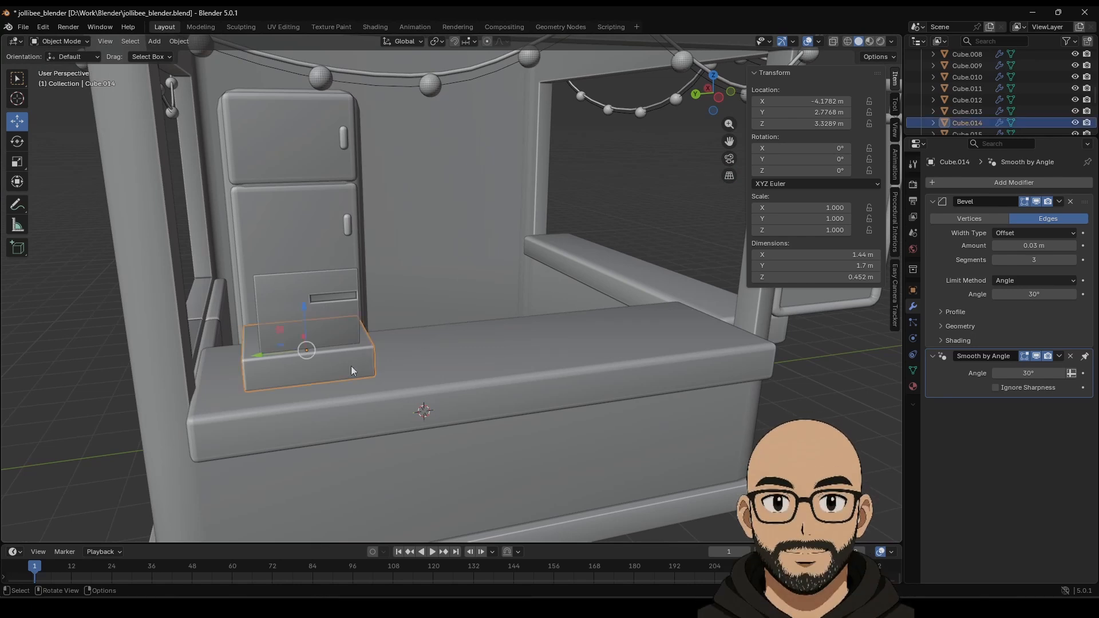
key("shift+d")
key("Escape")
left_click_drag(262, 349, 480, 347)
Scale the copied block into a small, taller box about 0.585 by 0.689 by 0.492 m.
left_click(17, 162)
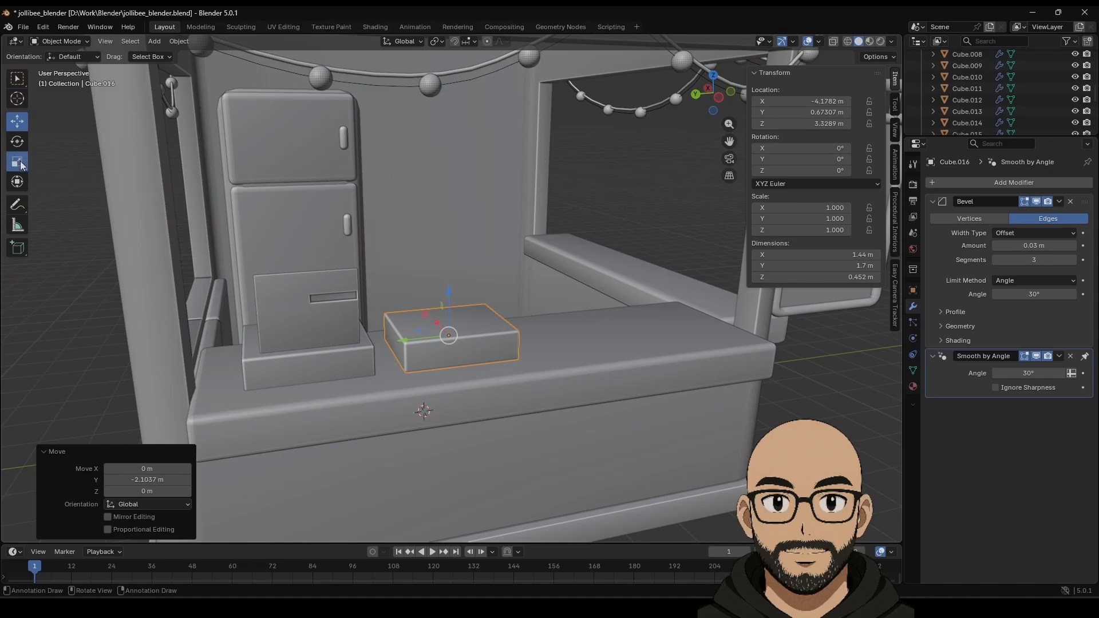
left_click_drag(449, 291, 456, 253)
key("s")
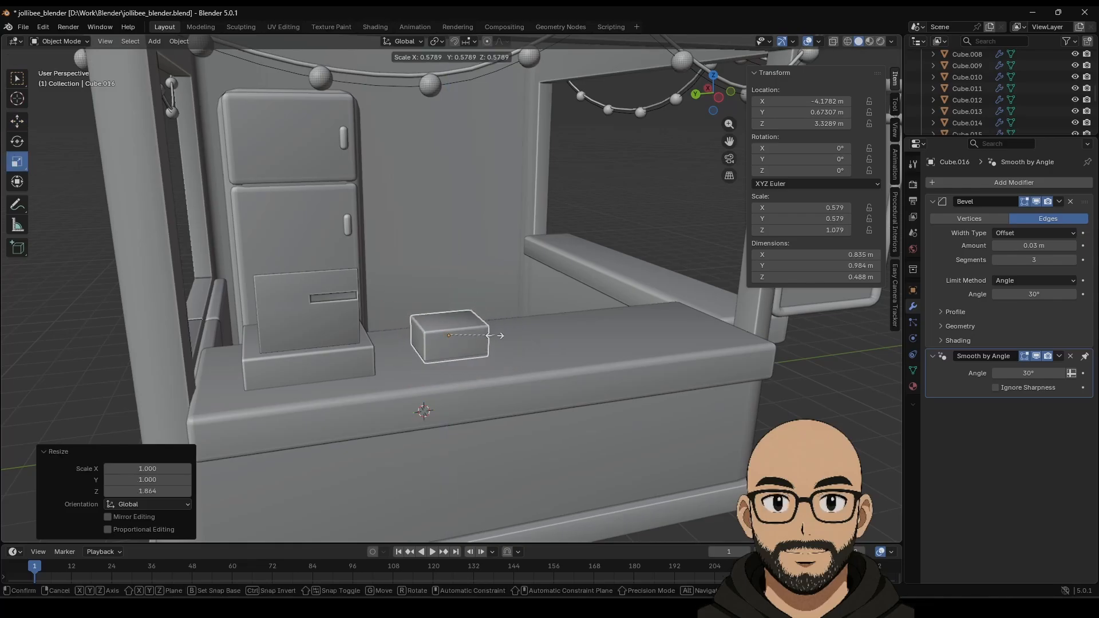
left_click(483, 334)
left_click_drag(449, 293, 459, 266)
Raise the small box about 0.043 m along Z so its base rests on the countertop.
key("KP_Decimal")
scroll(486, 411, "down", 2)
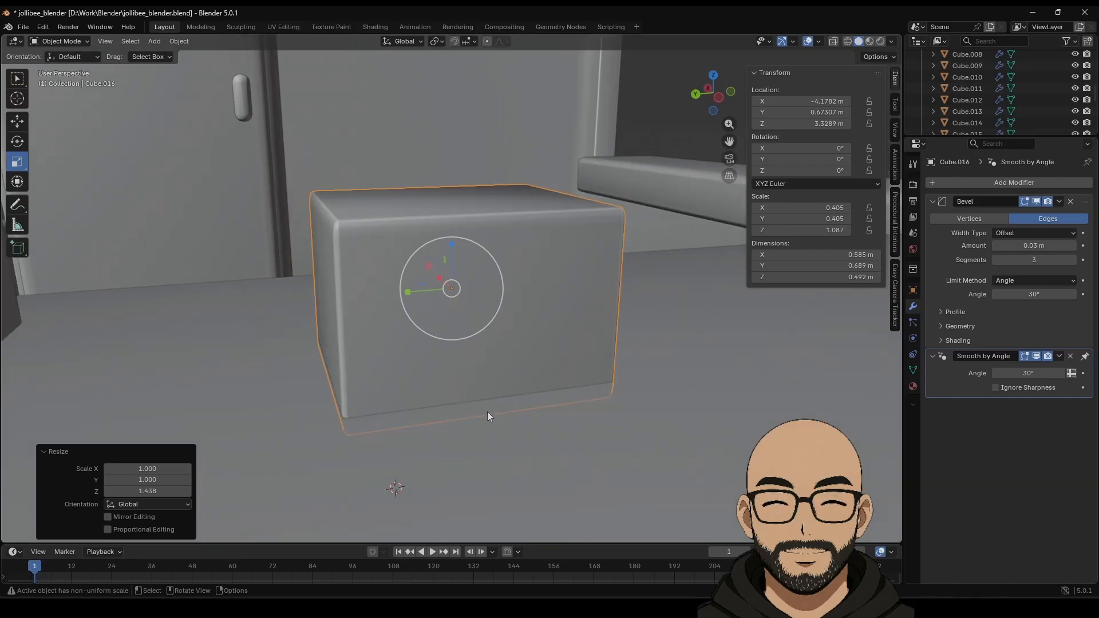
middle_click_drag(436, 370, 466, 341)
scroll(452, 404, "down", 1)
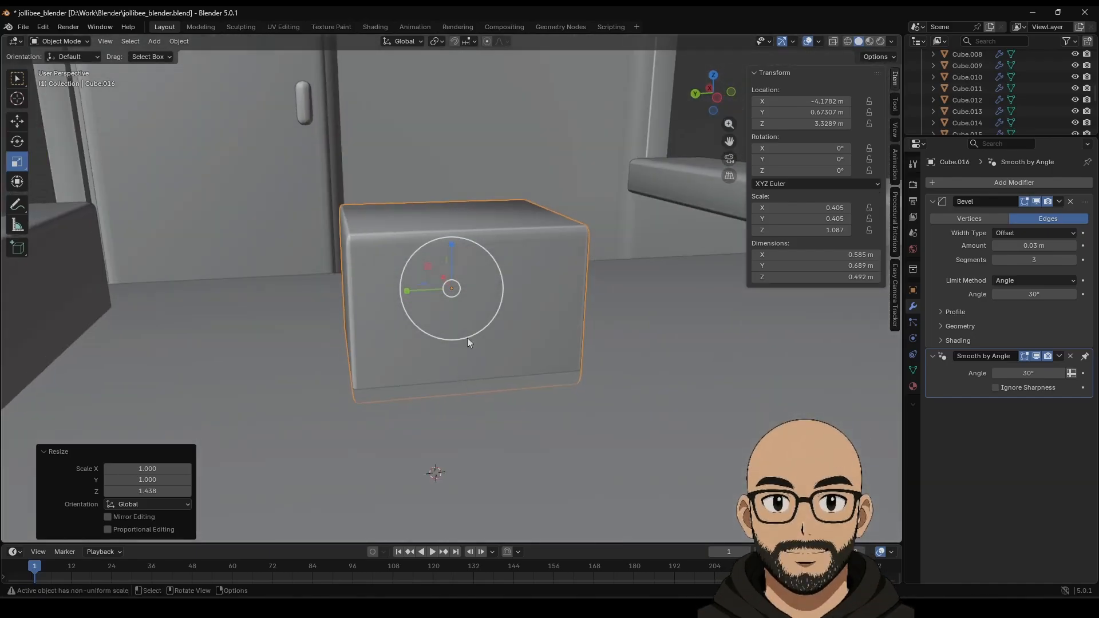
left_click_drag(458, 250, 452, 230)
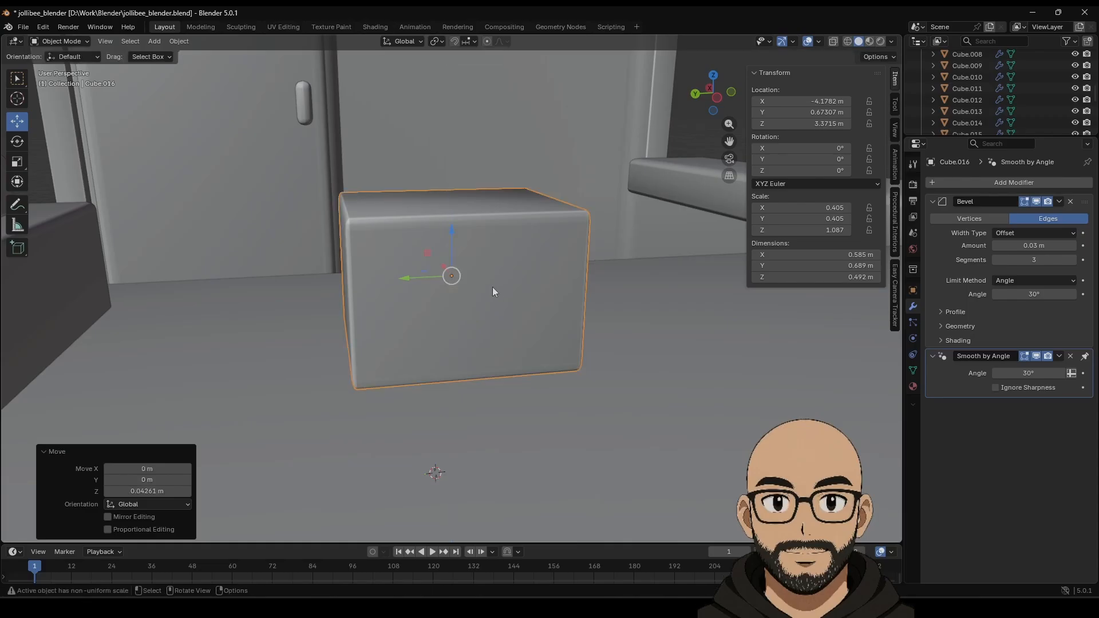
Add a horizontal loop cut at the box's mid-height and scale that loop outward by about 1.246.
key("Tab")
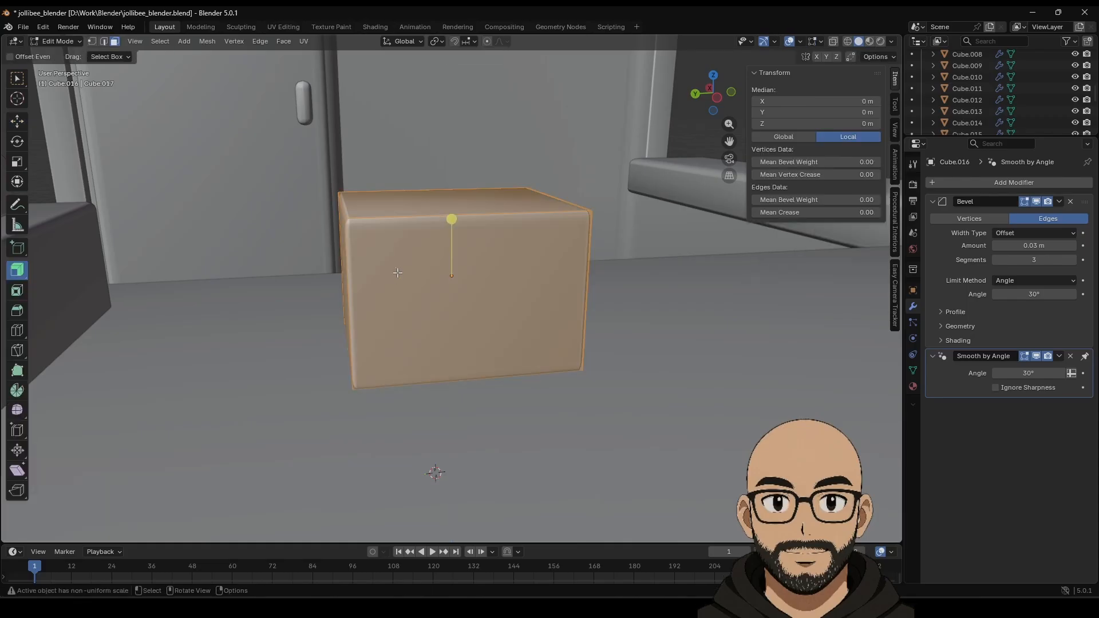
left_click(17, 328)
left_click(347, 261)
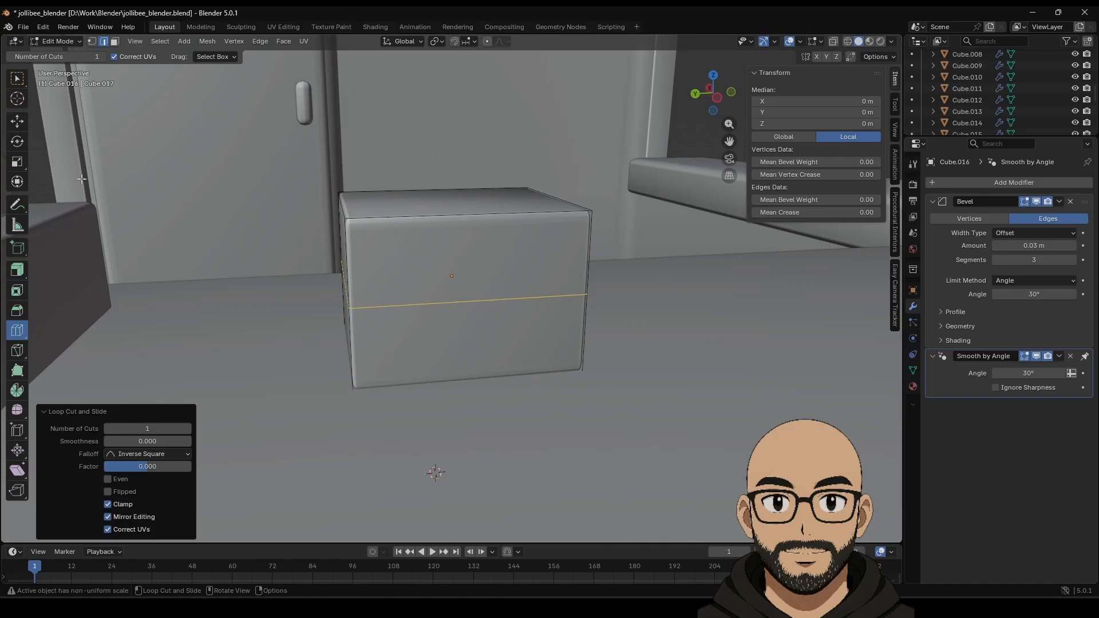
left_click(17, 121)
key("s")
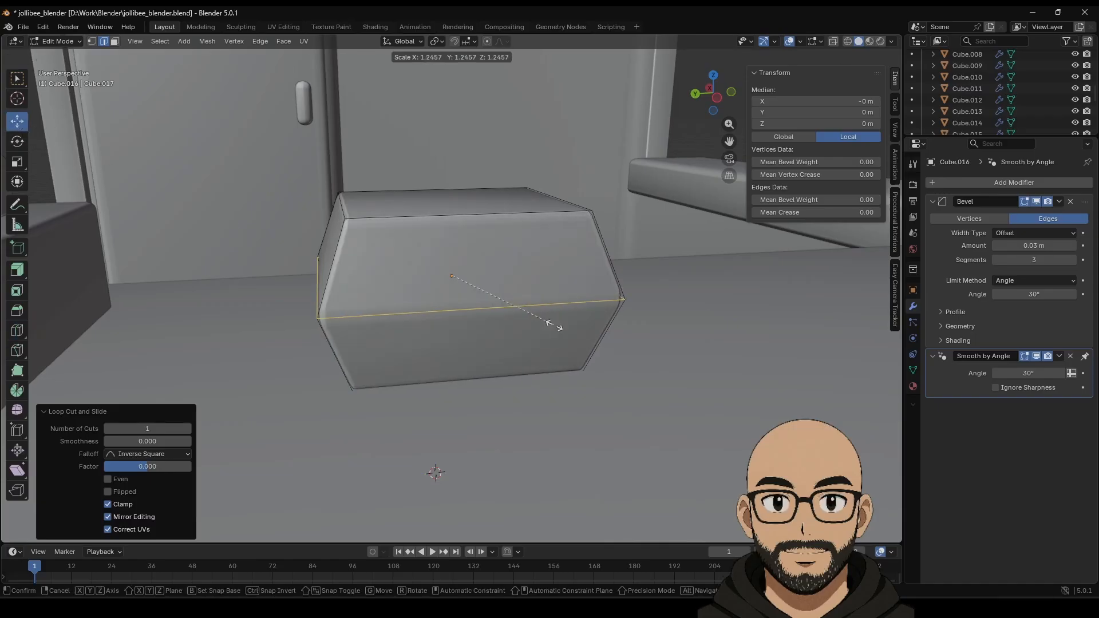
left_click(533, 324)
Bevel the widened middle loop about 0.013 m wide with a single segment.
right_click(394, 322)
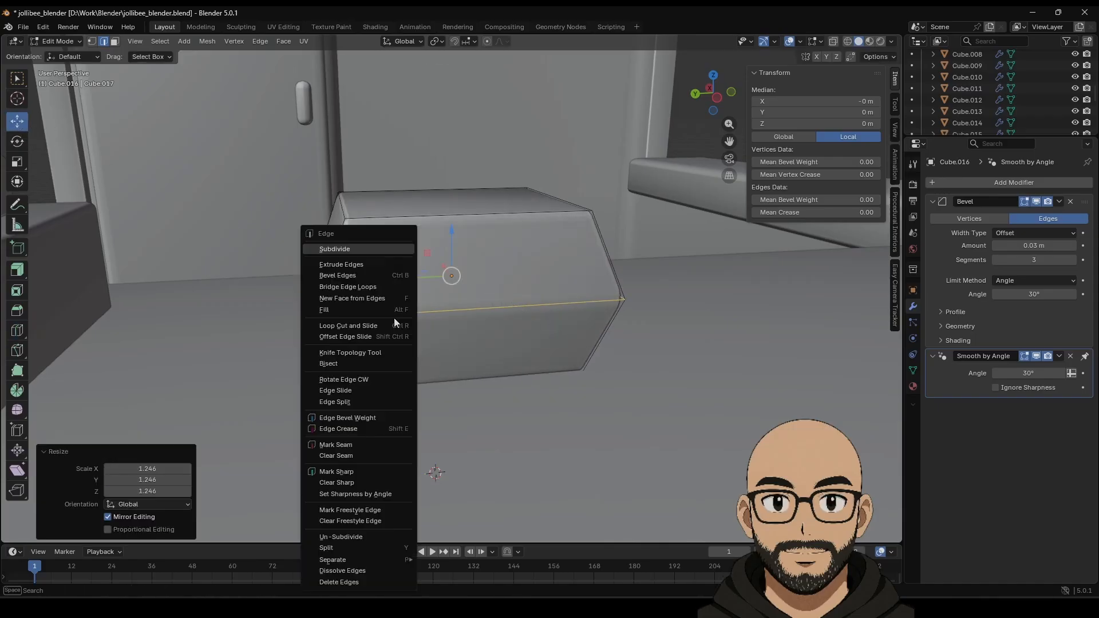
left_click(362, 277)
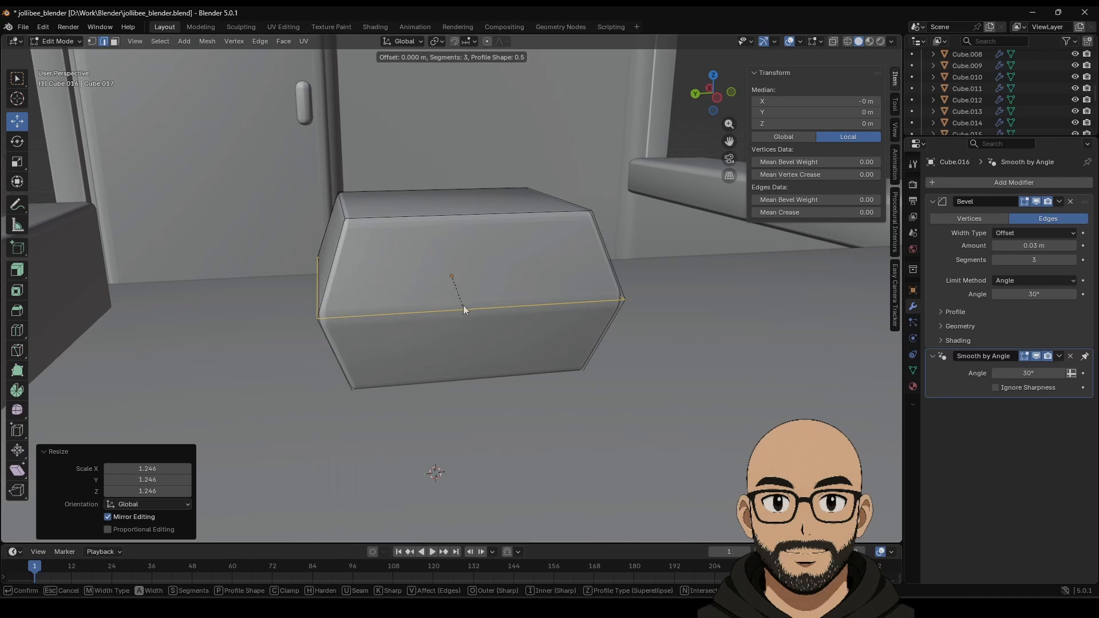
left_click(543, 303)
left_click(110, 368)
left_click(110, 368)
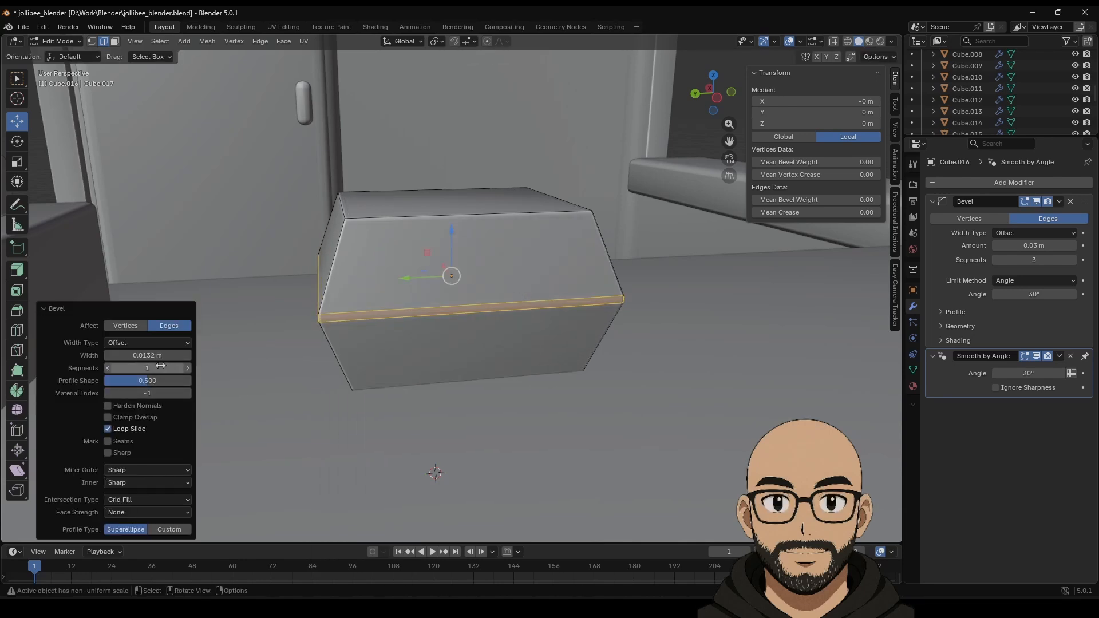
Extrude the narrow beveled band inward to form a groove around the box, and return to Object Mode.
left_click(14, 277)
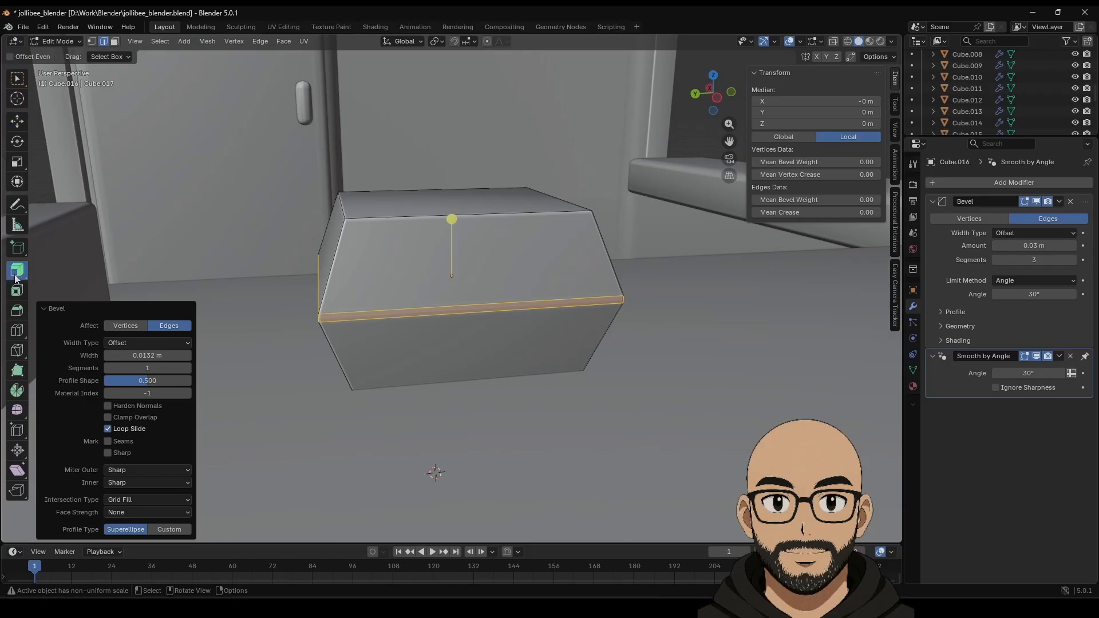
left_click(16, 276)
left_click(80, 320)
left_click_drag(452, 220, 452, 242)
key("Tab")
middle_click_drag(527, 297, 431, 301)
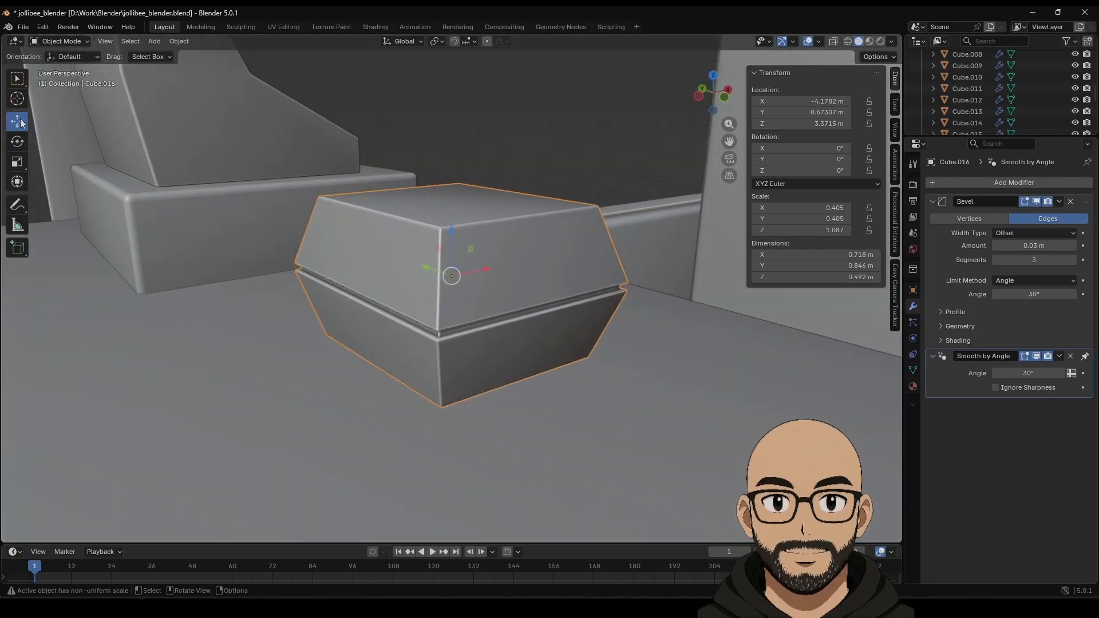
Add a vertical loop cut across the middle of the box and return to Object Mode.
key("Tab")
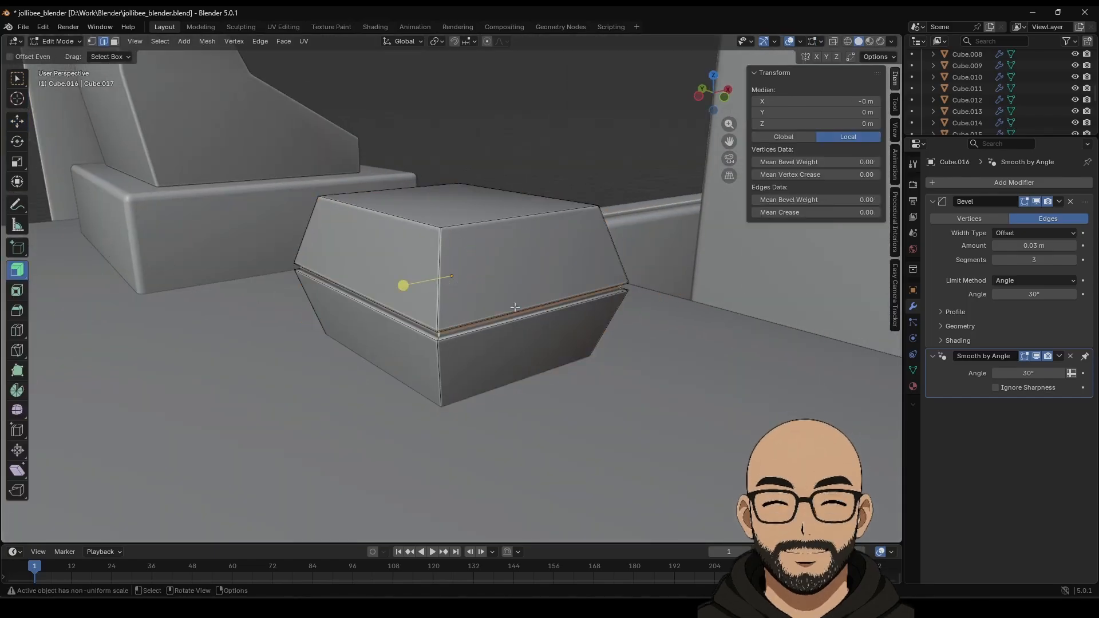
left_click(17, 331)
left_click(532, 296)
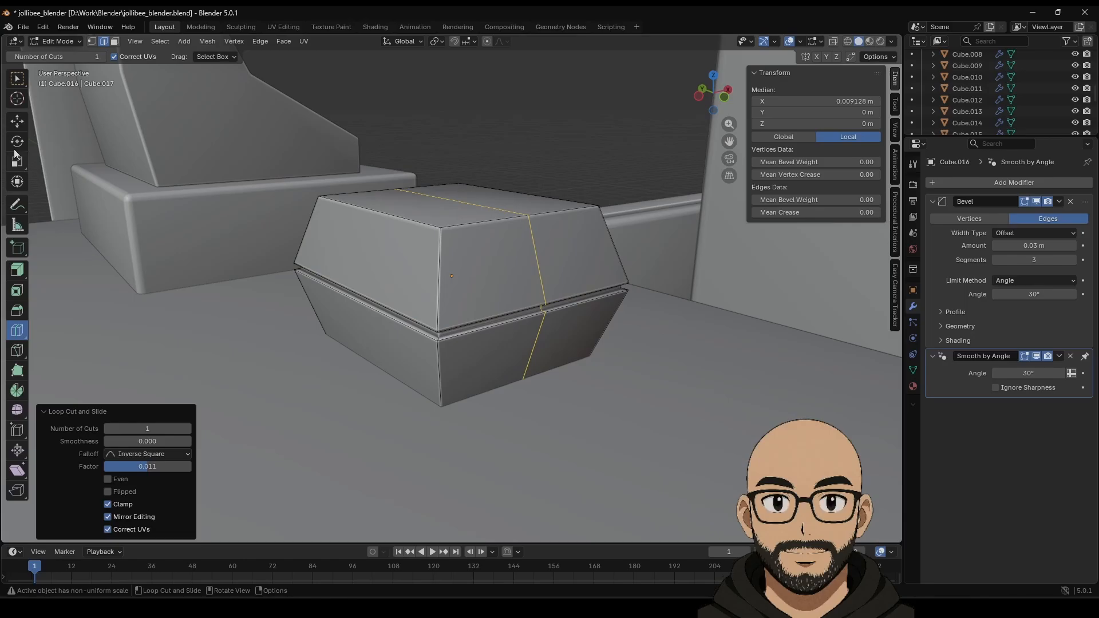
left_click(18, 119)
middle_click_drag(447, 310, 429, 318)
left_click(463, 348)
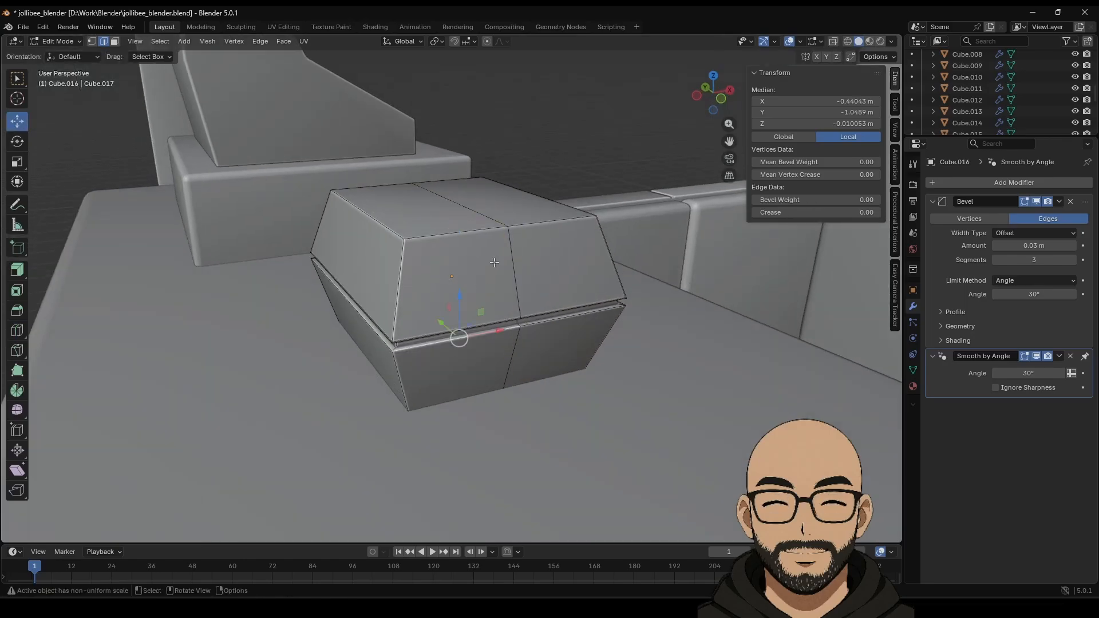
key("Tab")
Scale the whole burger box down uniformly by about 0.867.
middle_click_drag(390, 358, 472, 349)
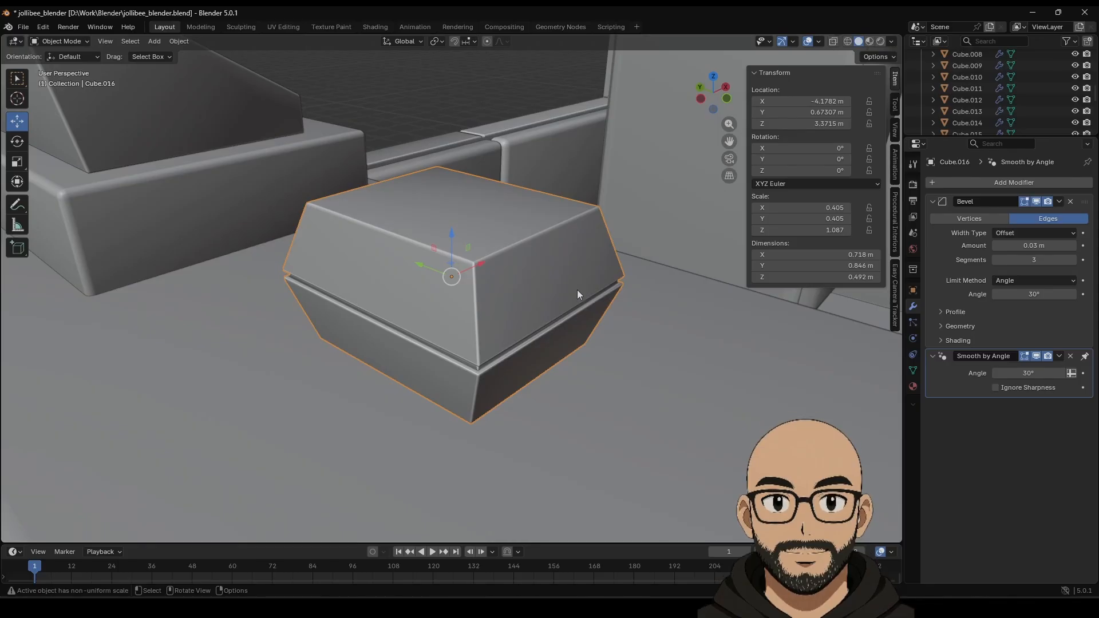
middle_click_drag(517, 311, 564, 329)
scroll(564, 325, "down", 5)
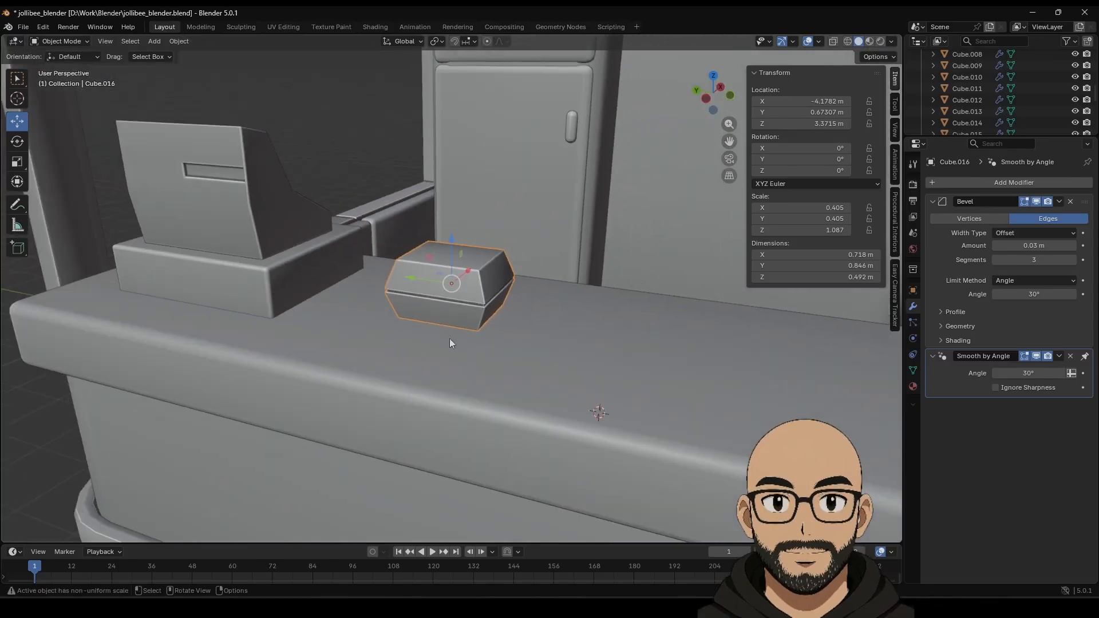
middle_click_drag(448, 338, 496, 334)
key("s")
left_click(493, 340)
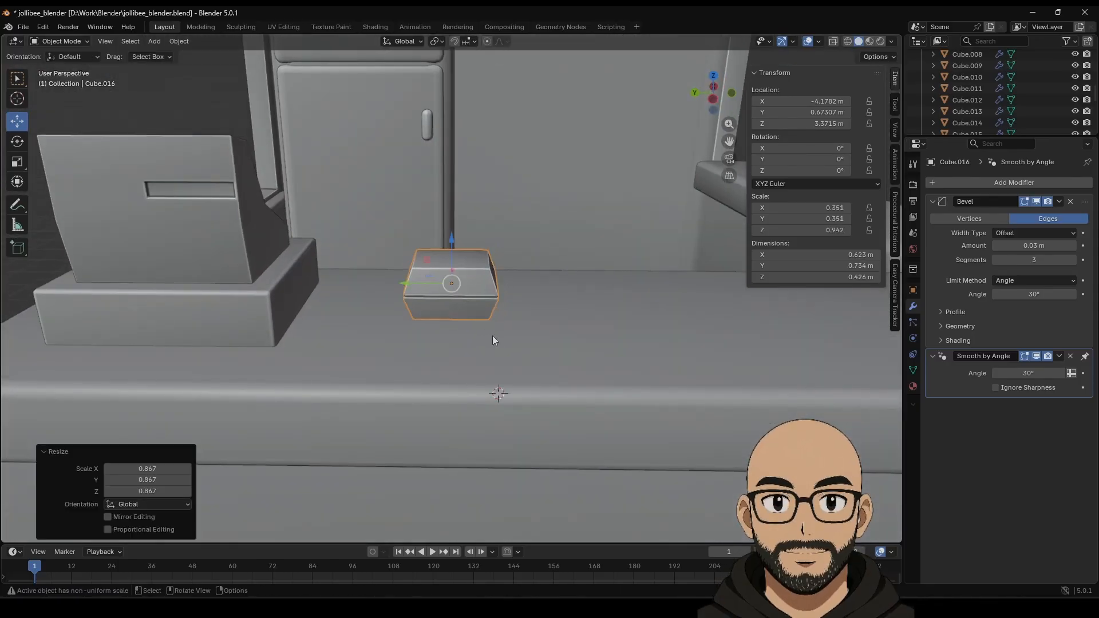
Lower the burger box about 0.028 m along Z onto the countertop.
middle_click_drag(444, 275, 476, 259)
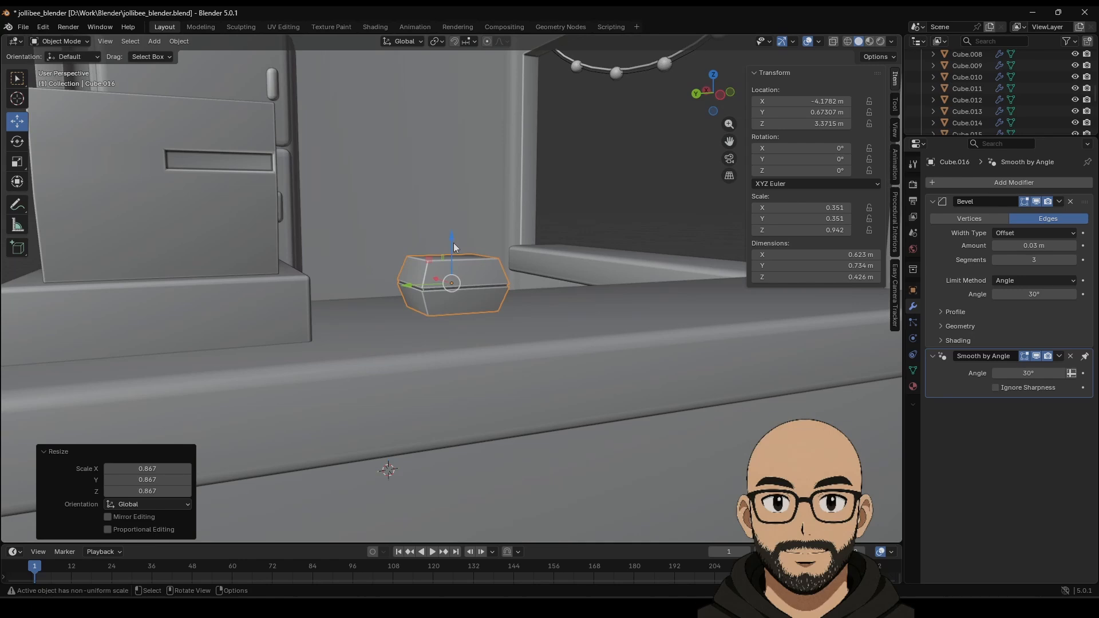
key("g")
key("z")
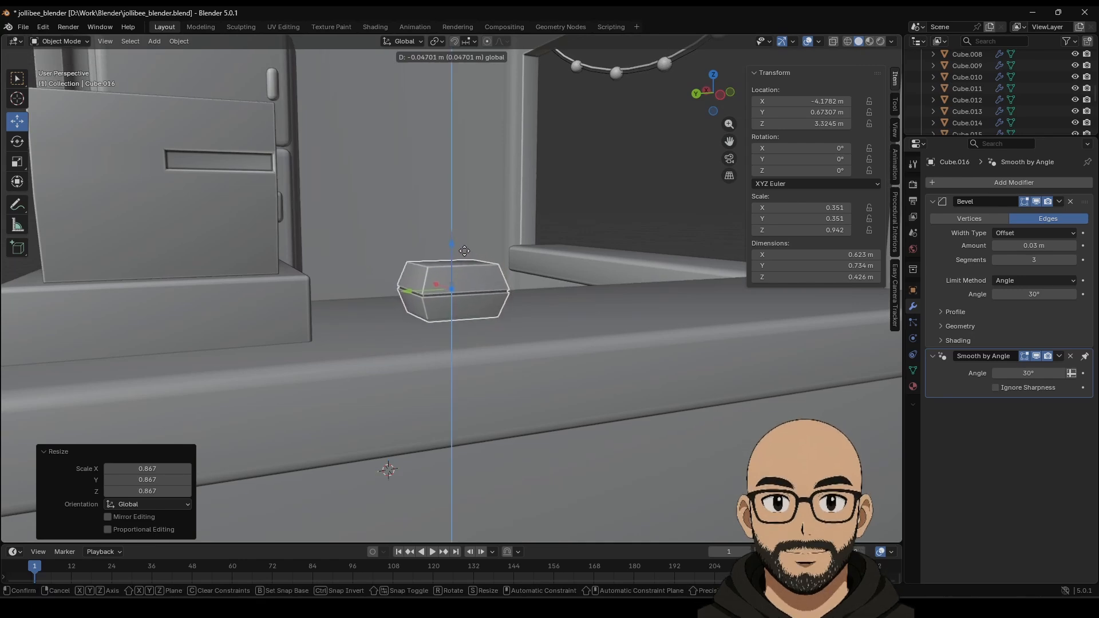
left_click(490, 283)
Rotate the burger box about -24° around Z and move it about 0.36 m along Y toward the cash register.
middle_click_drag(491, 284, 479, 327)
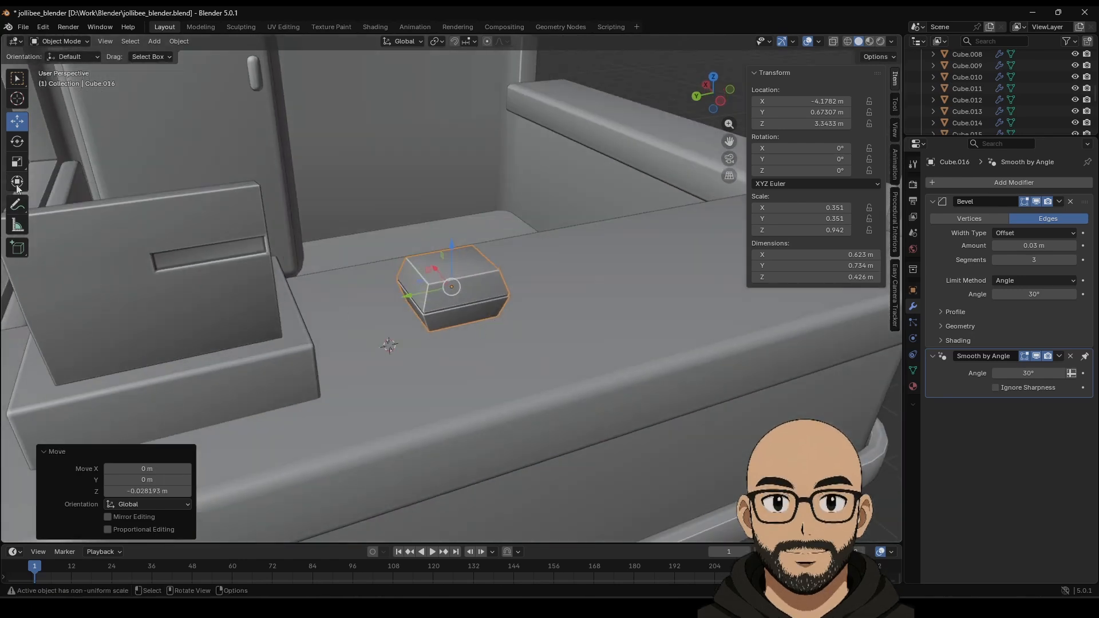
left_click(17, 142)
left_click_drag(447, 308, 371, 302)
left_click(21, 121)
scroll(526, 336, "down", 2)
middle_click_drag(534, 338, 500, 339, "shift")
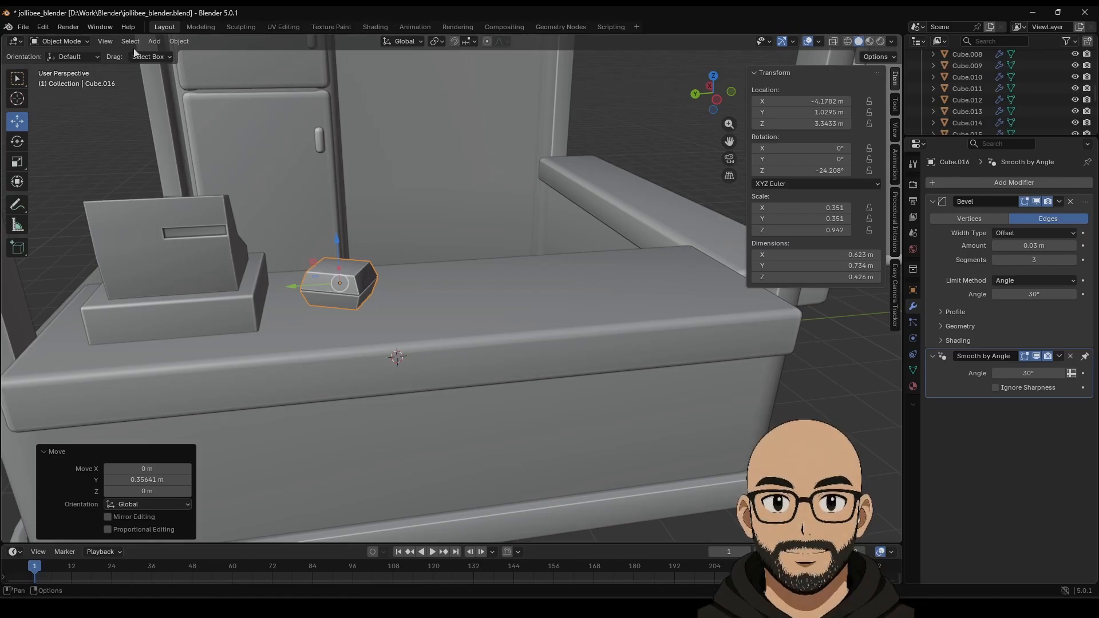
Add a 32-vertex mesh circle and move it onto the countertop beside the burger box, around X -4.5, Y -0.40, Z 3.14 m.
left_click(154, 41)
mouse_move(166, 54)
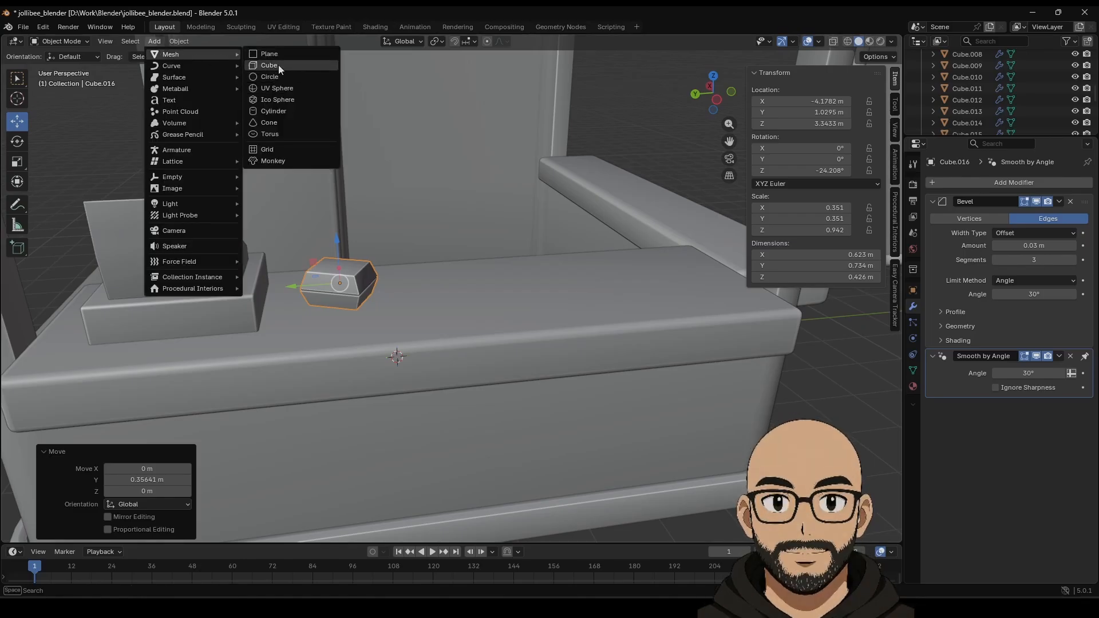
left_click(277, 76)
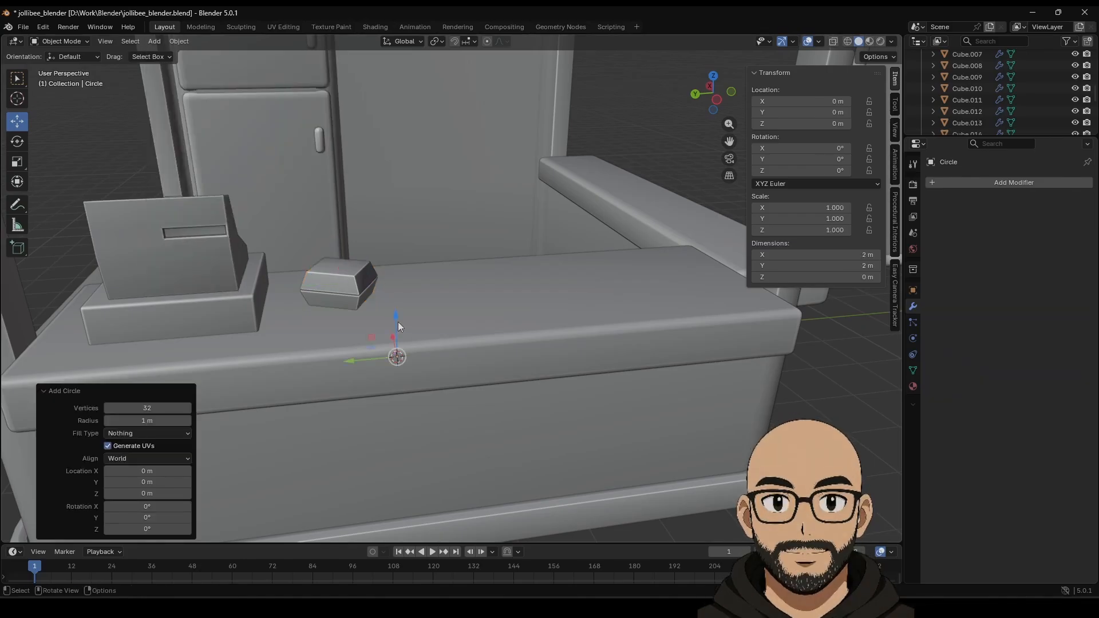
left_click_drag(397, 321, 406, 223)
middle_click_drag(406, 223, 437, 241)
left_click_drag(267, 240, 450, 232)
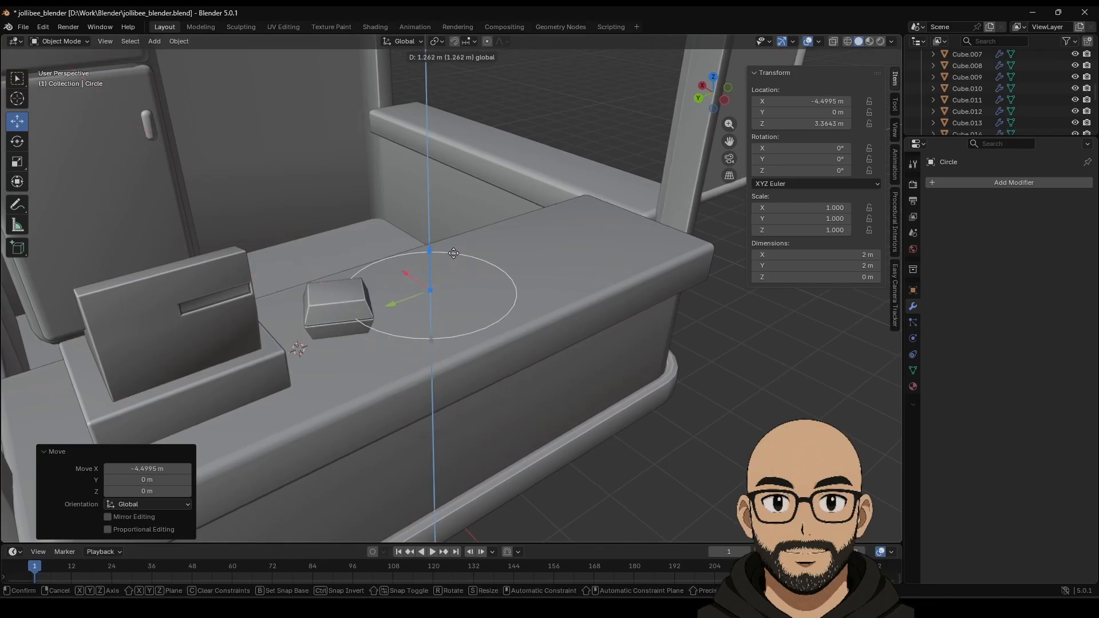
left_click_drag(462, 269, 465, 270)
left_click_drag(391, 324, 452, 316)
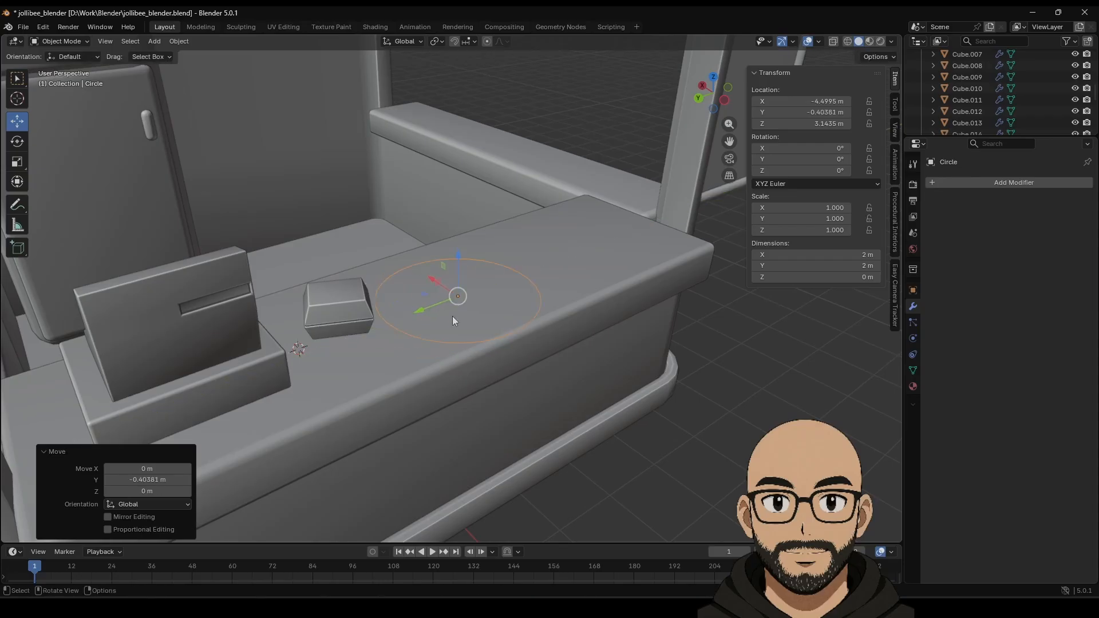
Scale the circle down uniformly to a diameter somewhat under 1.4 m.
key("s")
left_click(470, 313)
middle_click_drag(503, 344, 478, 332)
scroll(479, 332, "up", 4)
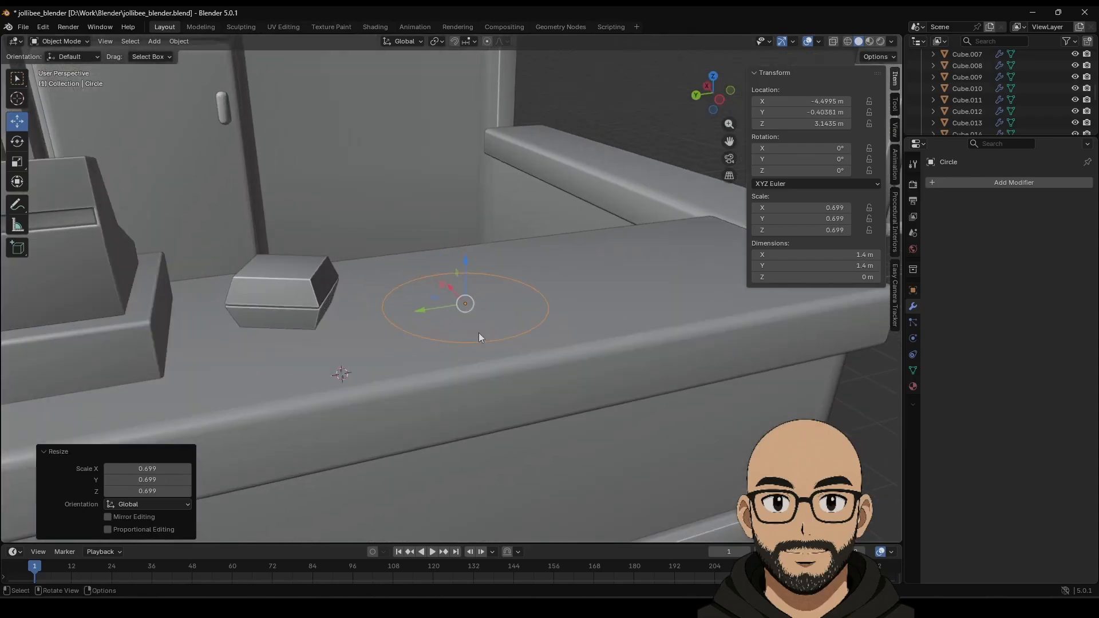
key("s")
left_click(514, 329)
Raise the circle slightly above the countertop and fill it with a face in Edit Mode.
key("Tab")
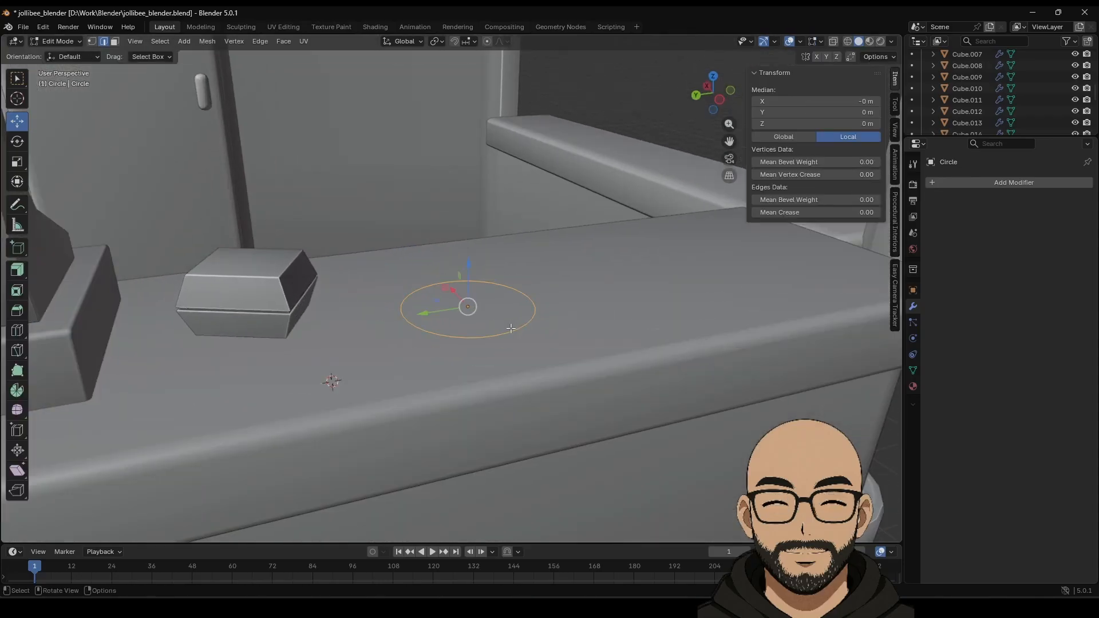
key("Tab")
left_click_drag(467, 274, 467, 272)
key("Tab")
scroll(481, 345, "up", 4)
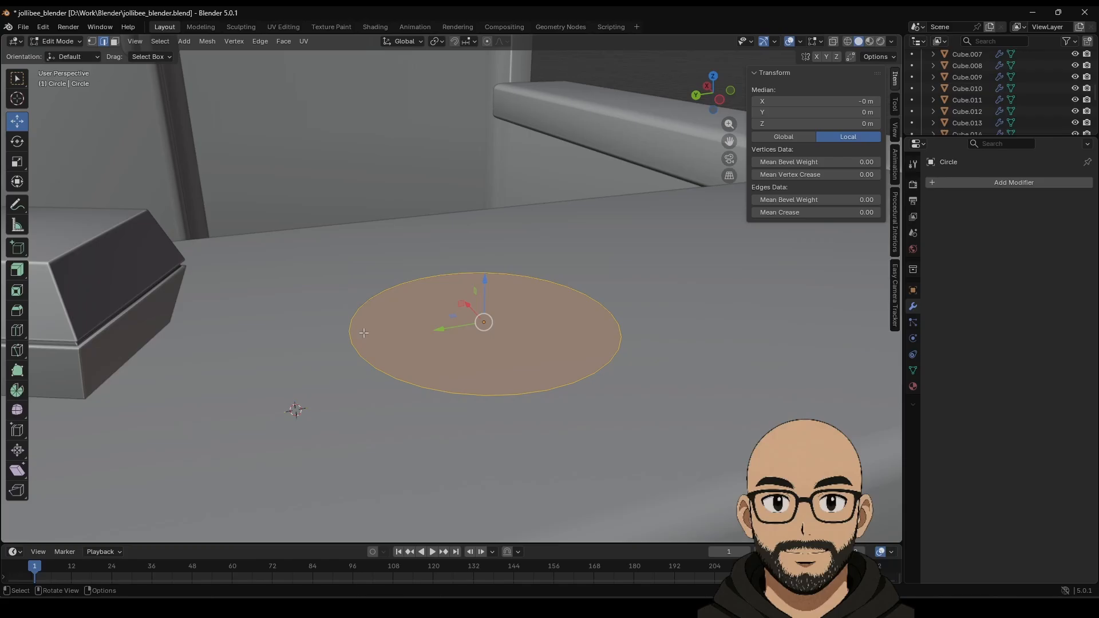
Extrude the disc's outline outward to about 1.2 times its size and raise the new rim along Z.
key("e")
key("s")
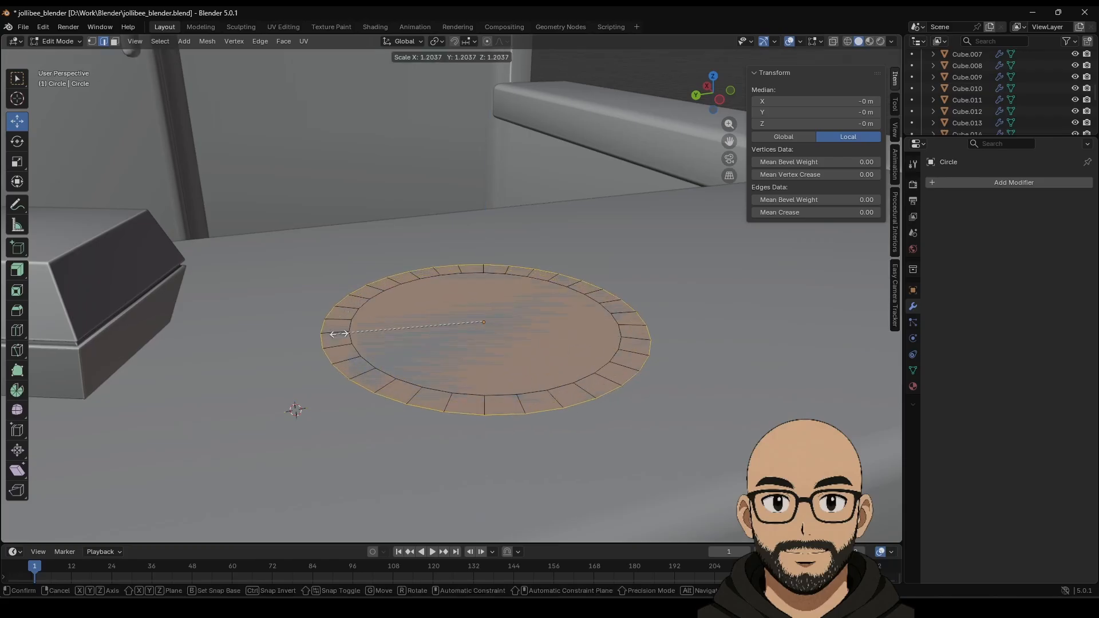
left_click(341, 333)
left_click_drag(484, 285, 484, 274)
Extrude the plate's rim outward to about 1.04 times its size and raise the new edge about 0.029 m along Z.
middle_click_drag(508, 305, 511, 288)
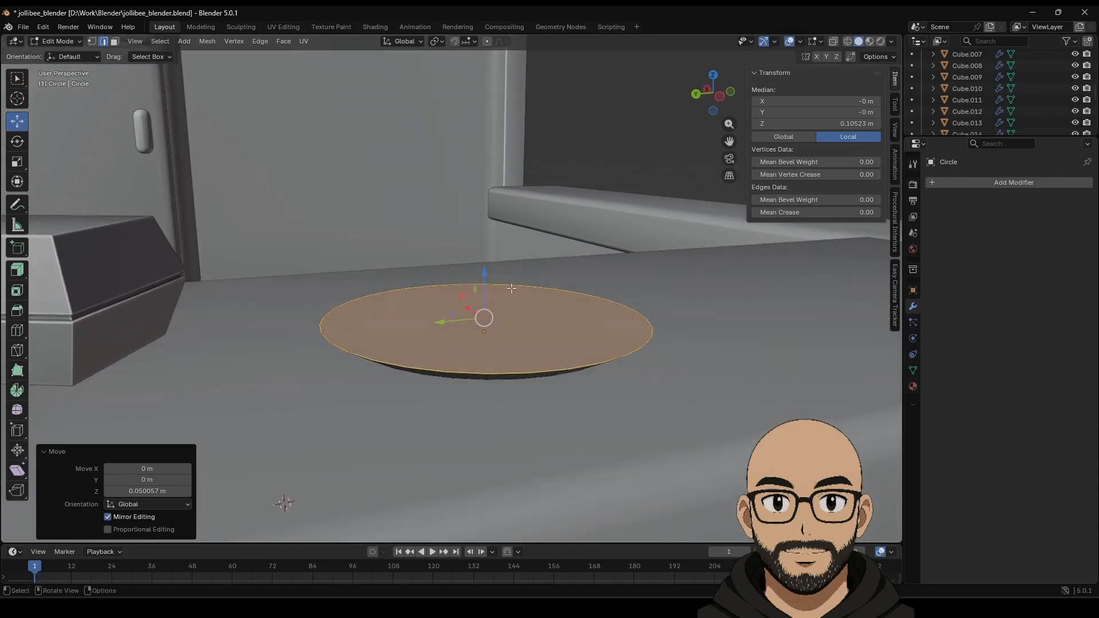
key("e")
key("s")
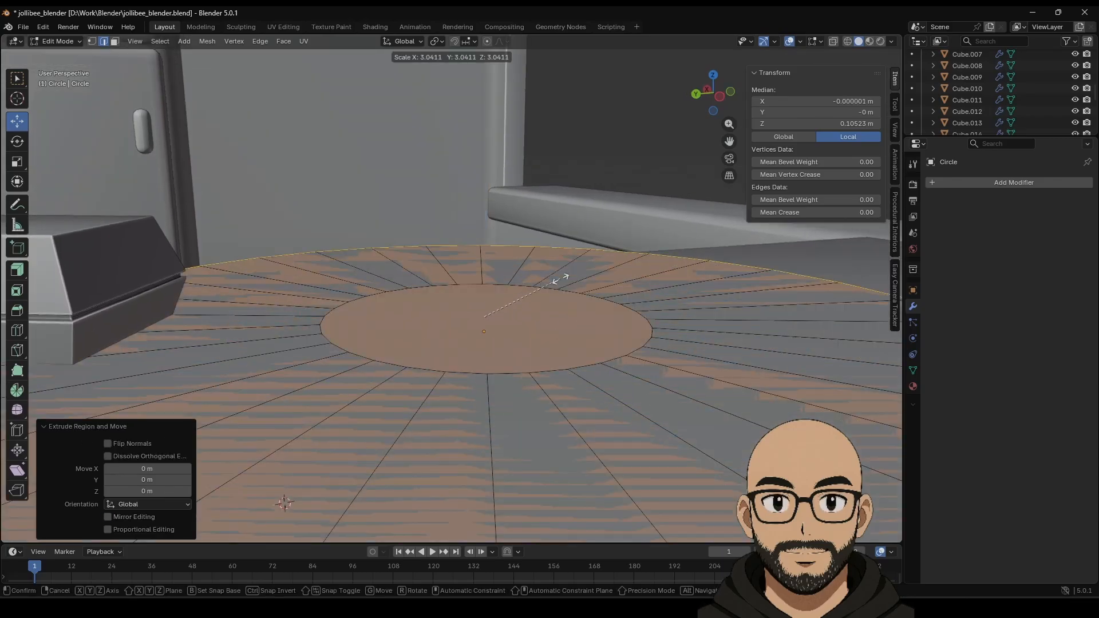
left_click(487, 286)
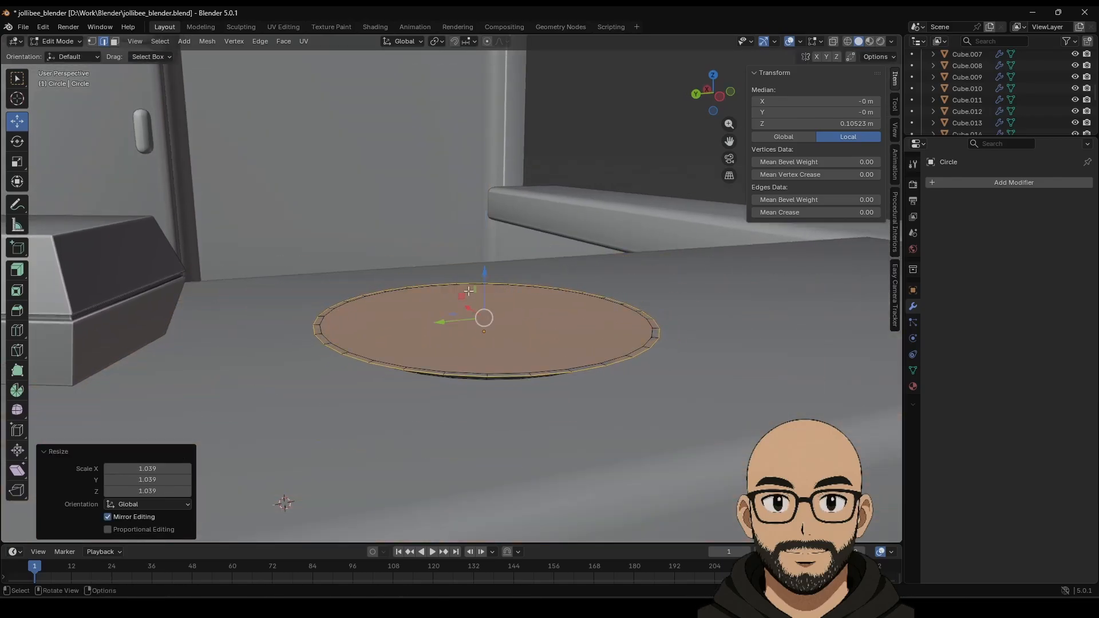
key("g")
key("z")
left_click(506, 306)
Widen the plate's top edge to about 1.15 times its size and lower it slightly along Z.
key("s")
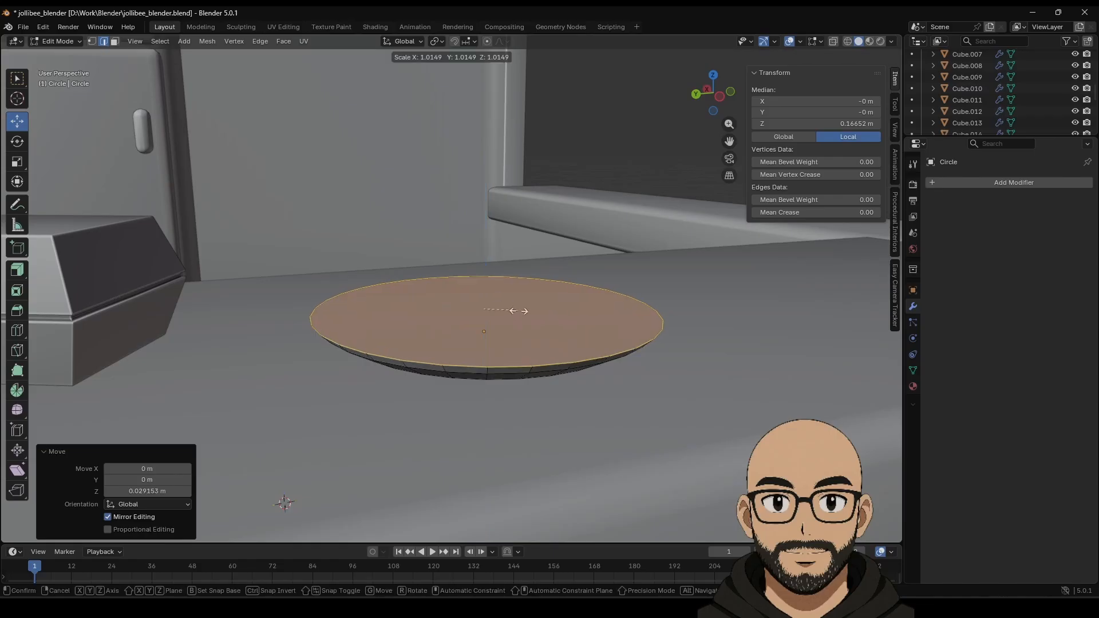
left_click(522, 309)
key("g")
key("z")
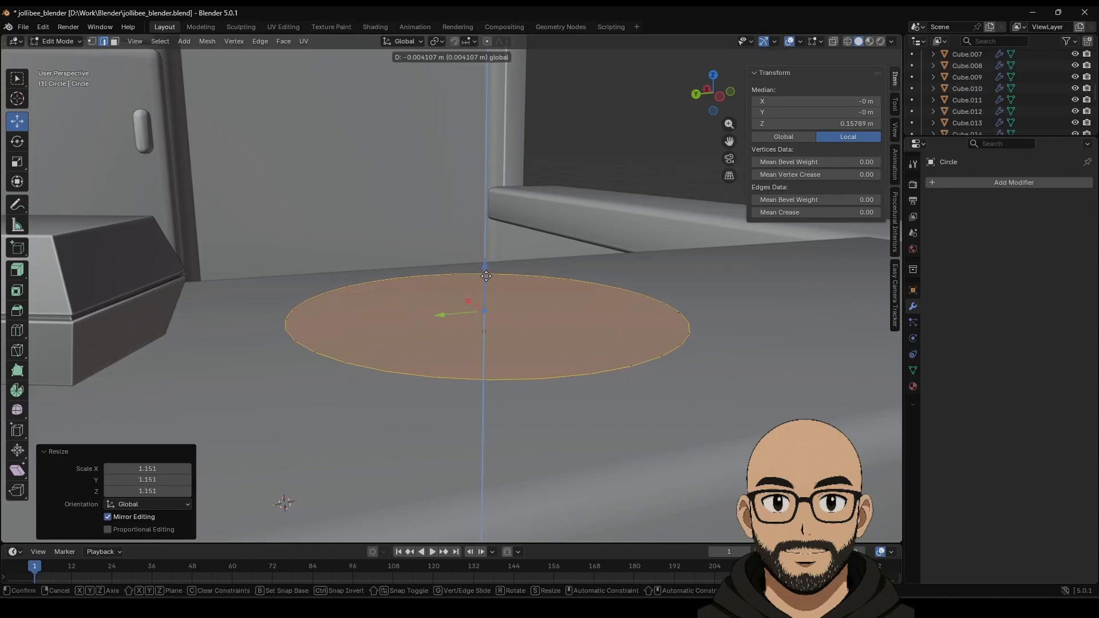
left_click(492, 286)
key("Tab")
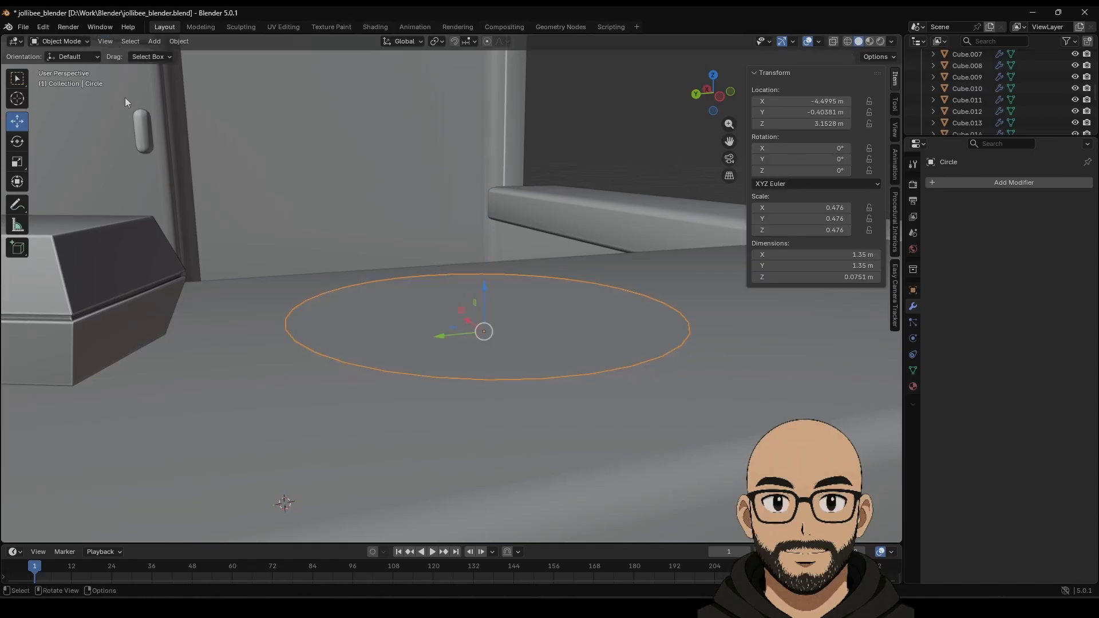
Delete the large face covering the top of the plate in Edit Mode.
key("Tab")
left_click(430, 338)
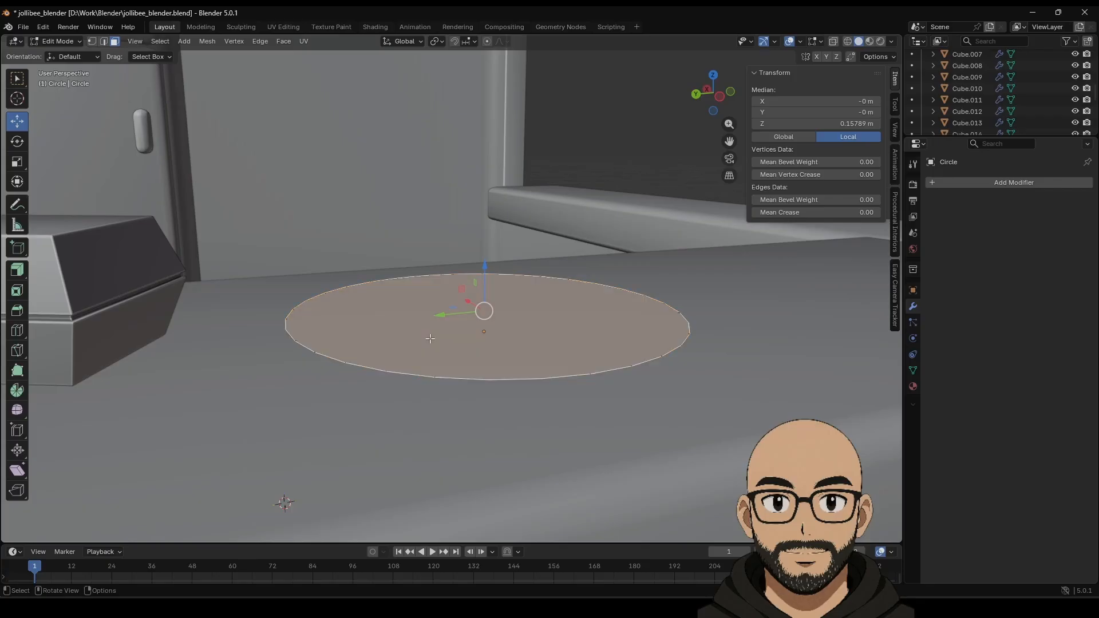
key("x")
left_click(423, 359)
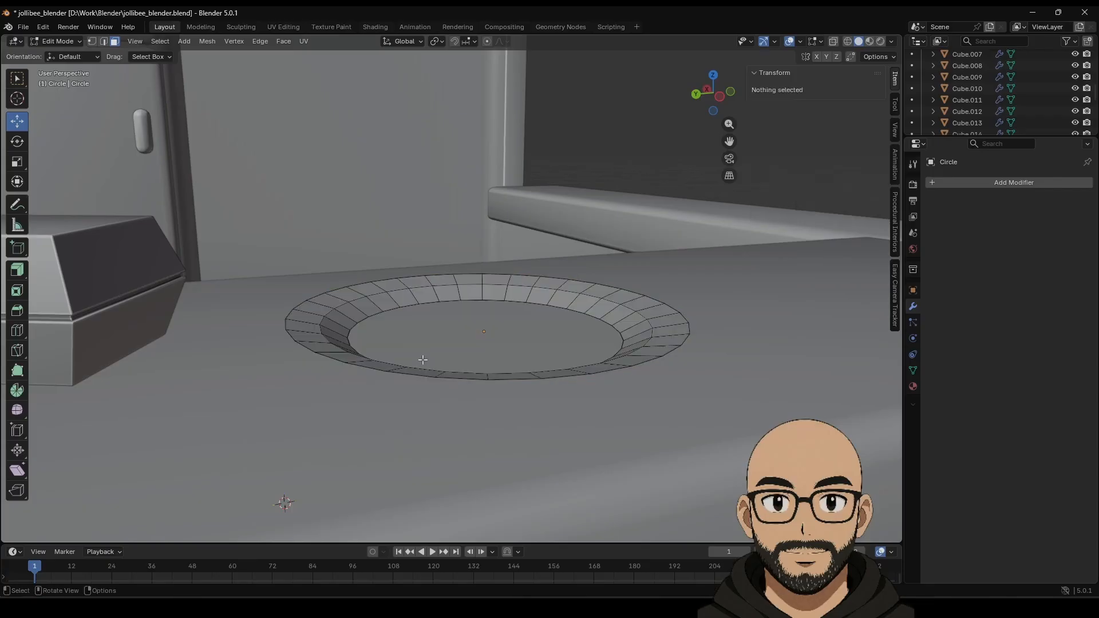
key("Tab")
Lower the plate onto the countertop to about Z 3.1414 m.
middle_click_drag(524, 350, 499, 338)
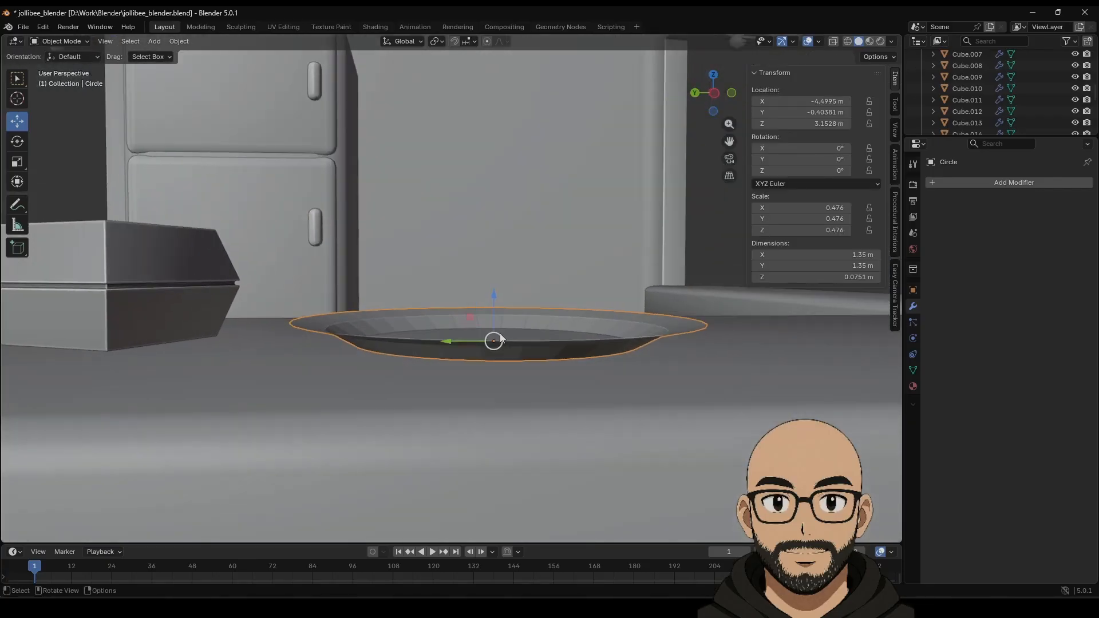
mouse_move(495, 295)
left_mouse_down()
mouse_move(495, 277)
mouse_move(501, 300)
left_mouse_up()
scroll(510, 301, "down", 8)
middle_click_drag(500, 383, 522, 326)
scroll(483, 312, "up", 4)
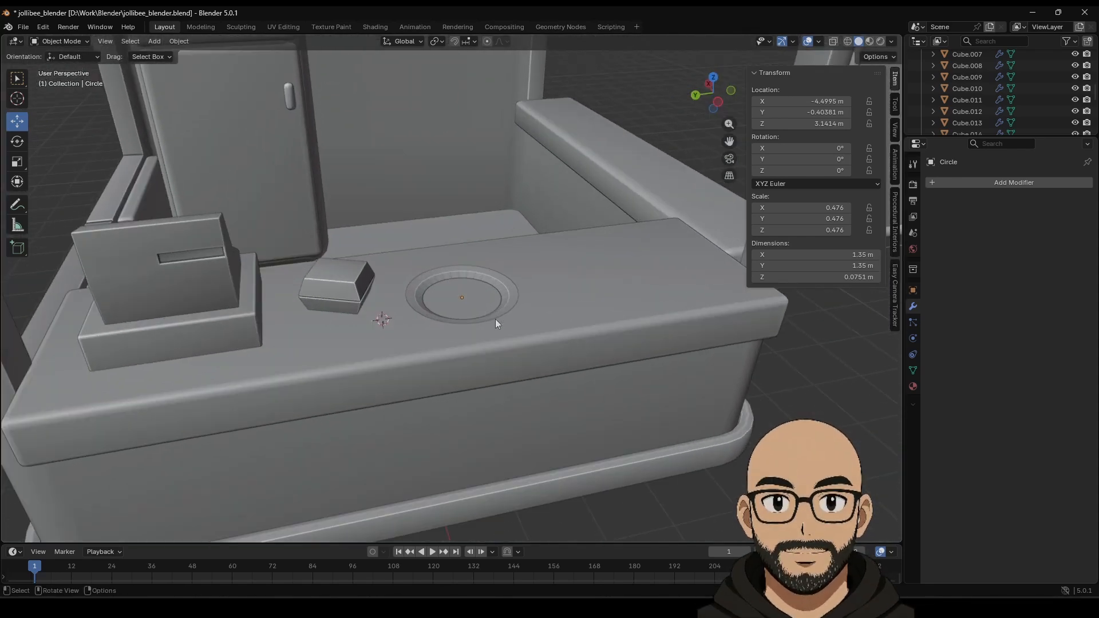
Scale the plate down uniformly to about 1.09 m across and nudge its height to about Z 3.1418 m.
left_click(500, 315)
key("s")
left_click(461, 273)
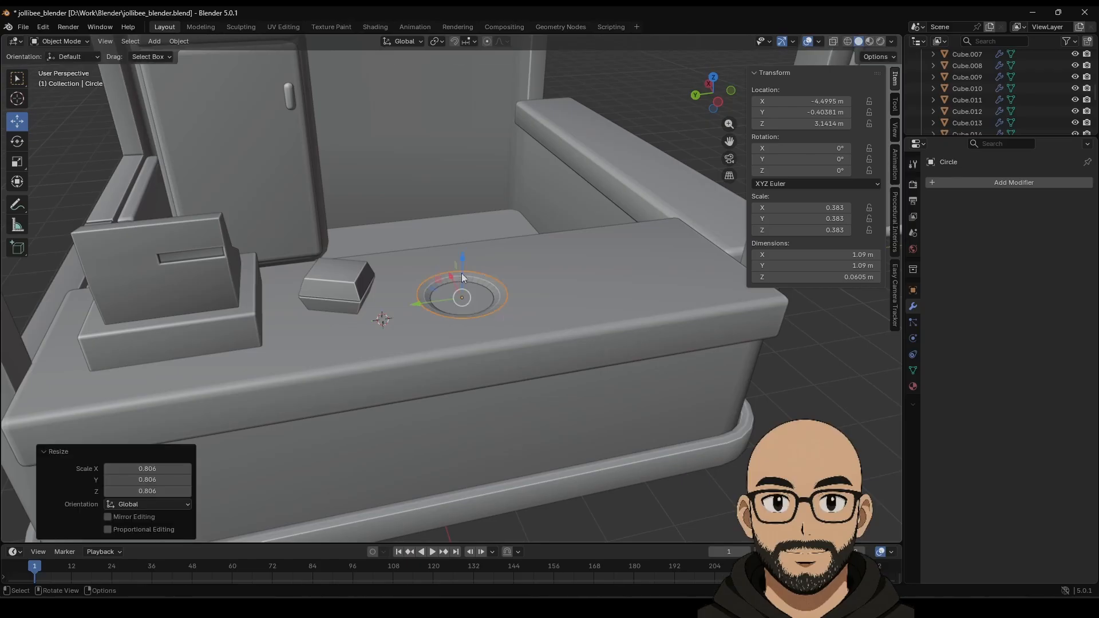
left_click_drag(464, 261, 465, 263)
Add a Solidify modifier with 0.01 m thickness to the plate and apply Shade Auto Smooth.
scroll(542, 366, "up", 7)
middle_click_drag(555, 399, 565, 362)
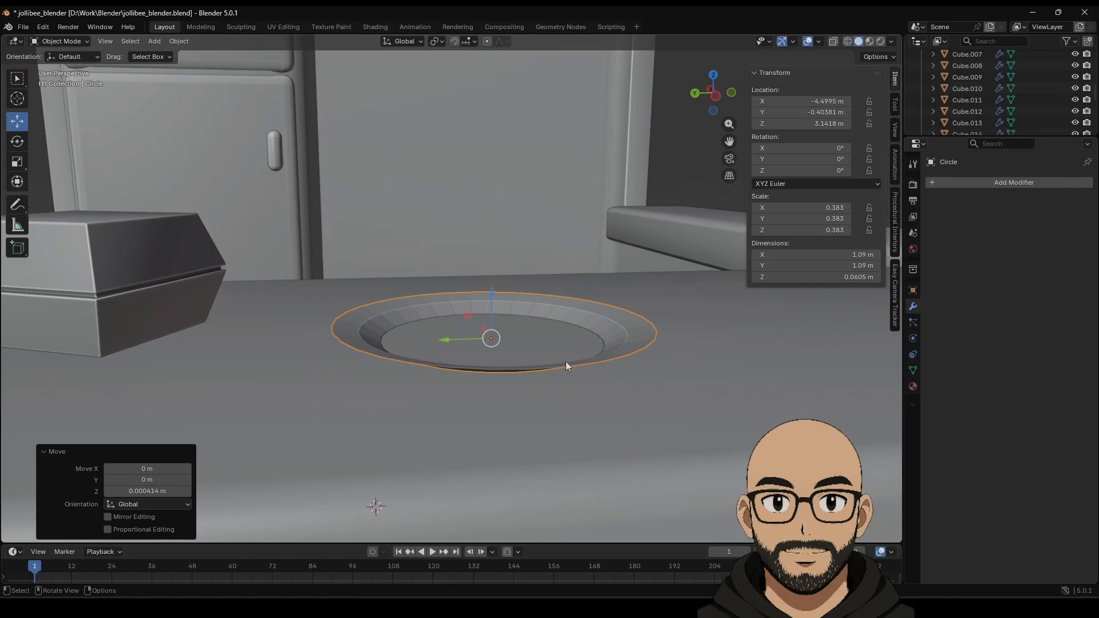
left_click(963, 182)
mouse_move(936, 187)
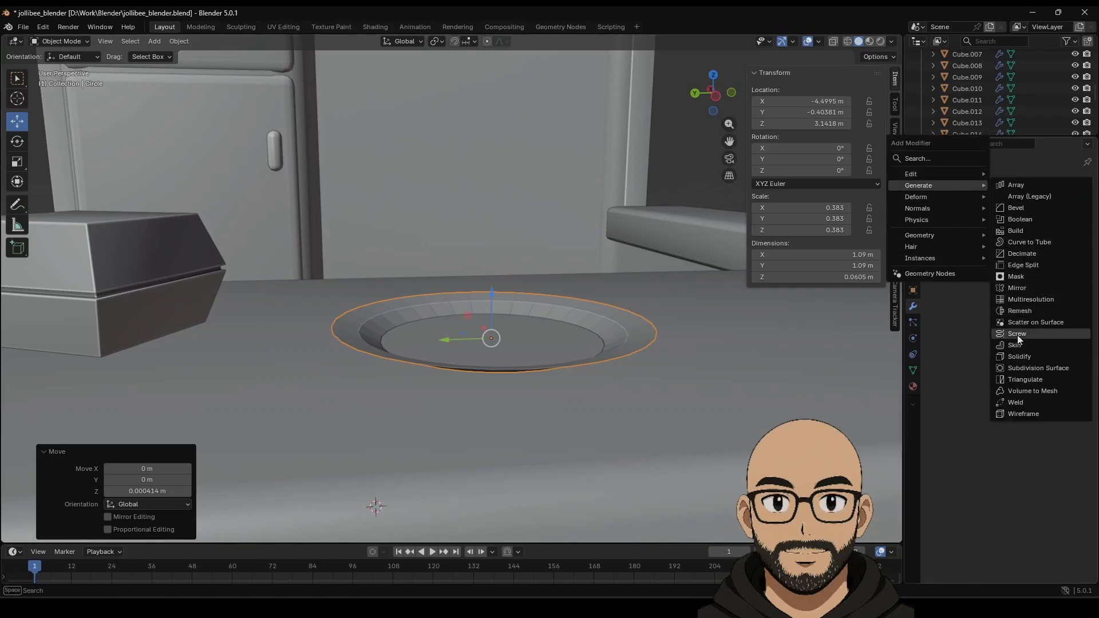
left_click(1021, 359)
right_click(595, 347)
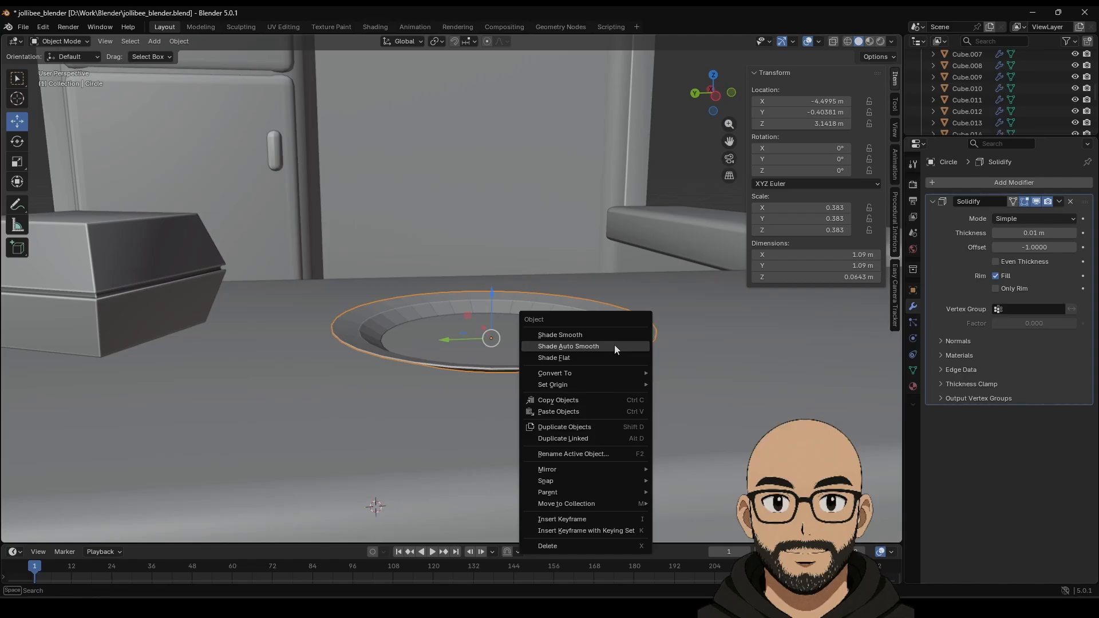
left_click(613, 345)
Lower the thickened plate to about Z 3.1379 m so its underside meets the countertop.
middle_click_drag(523, 341, 517, 332)
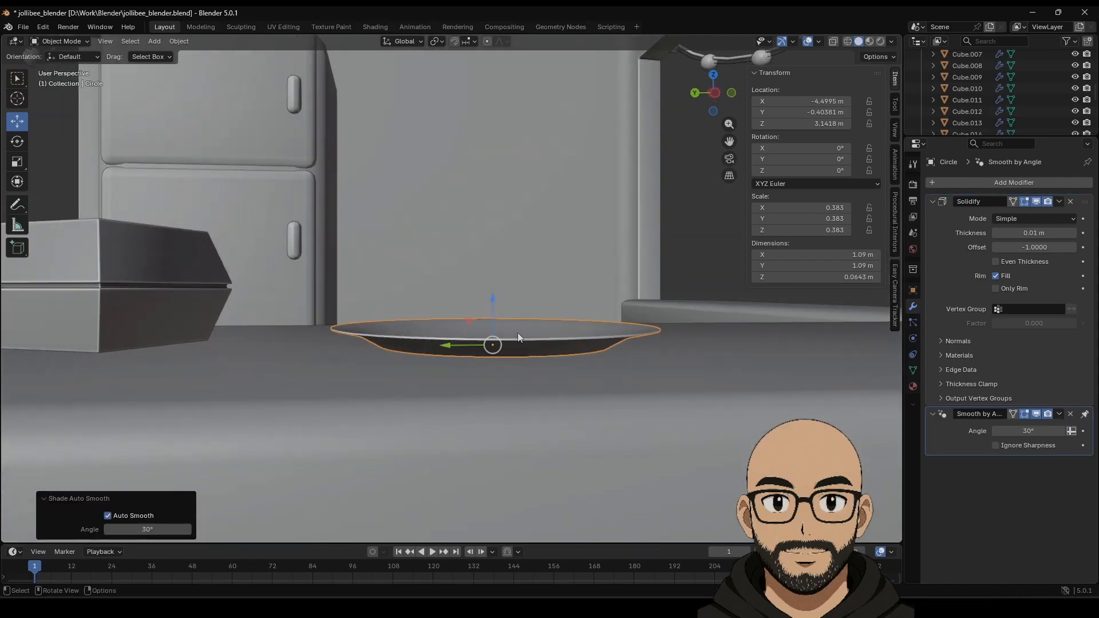
left_click_drag(495, 305, 495, 303)
left_click(641, 303)
Scale the plate to about 0.957 m across and move it closer to the burger box, around X -4.43, Y -0.16 m.
scroll(641, 303, "down", 7)
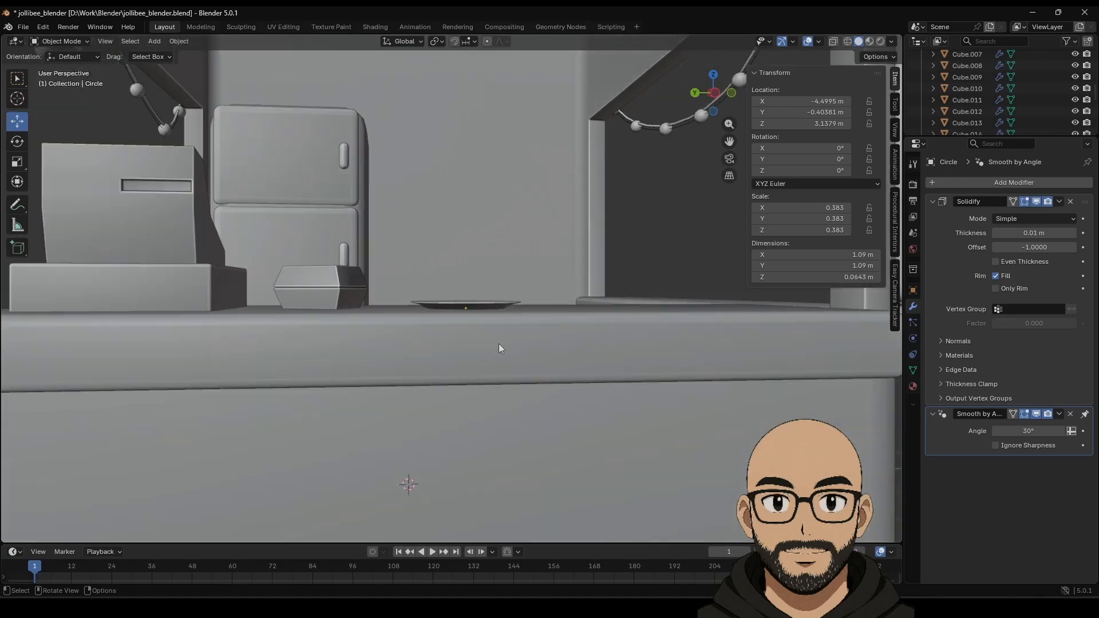
mouse_move(499, 344)
middle_mouse_down()
mouse_move(515, 370)
mouse_move(510, 357)
middle_mouse_up()
key("s")
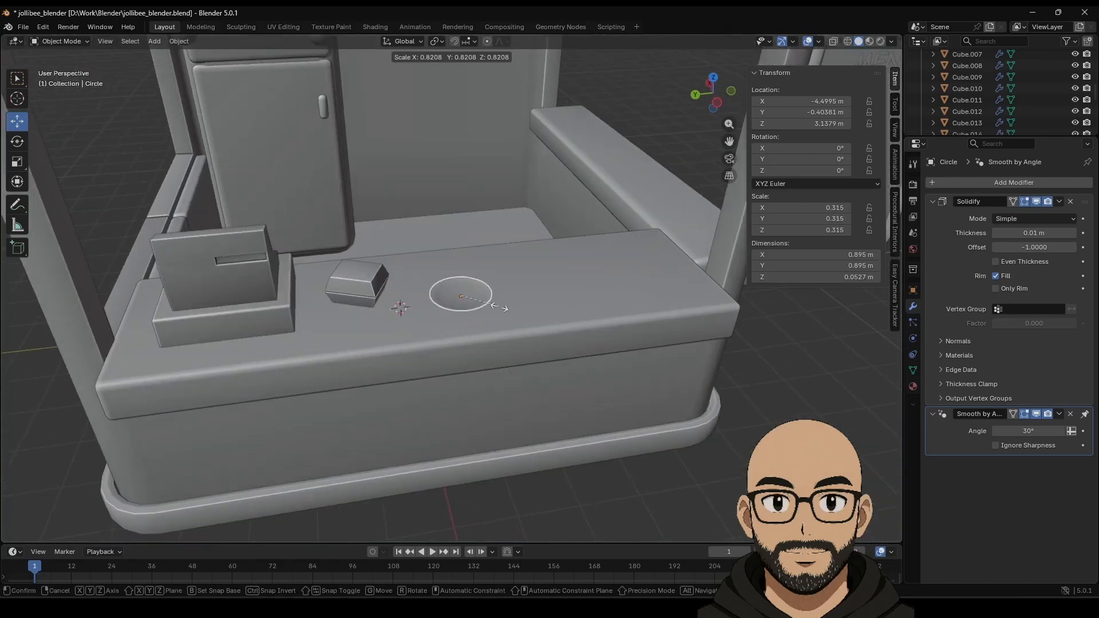
left_click(420, 308)
key("g")
key("y")
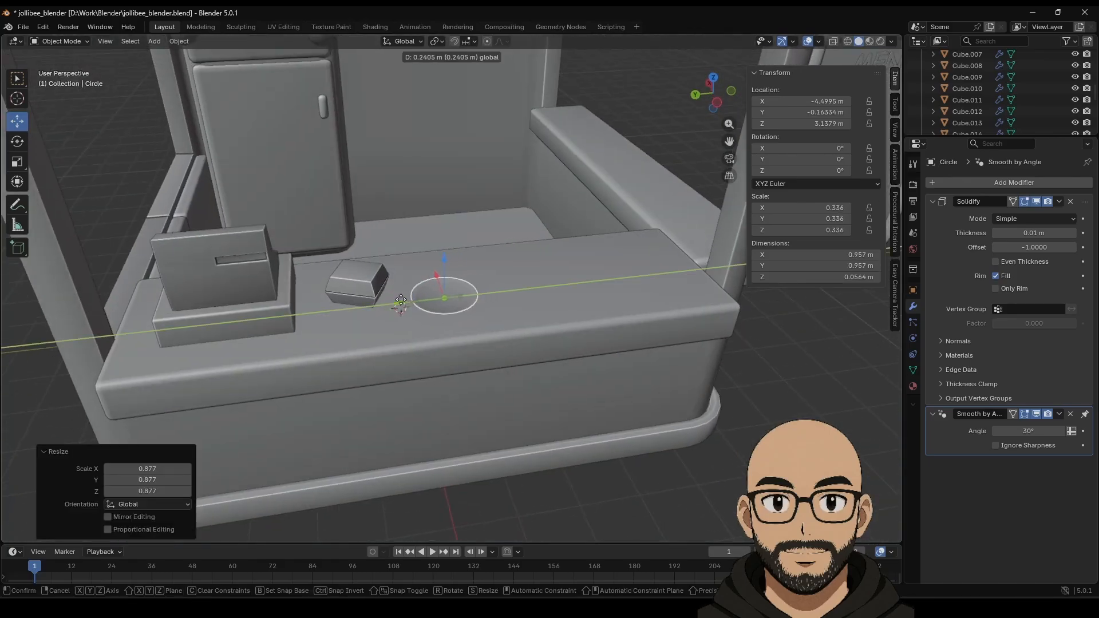
left_click_drag(401, 300, 439, 277)
left_click(784, 394)
Add a UV sphere and move it to the plate on the counter.
mouse_move(508, 318)
middle_mouse_down()
mouse_move(516, 315)
mouse_move(500, 309)
middle_mouse_up()
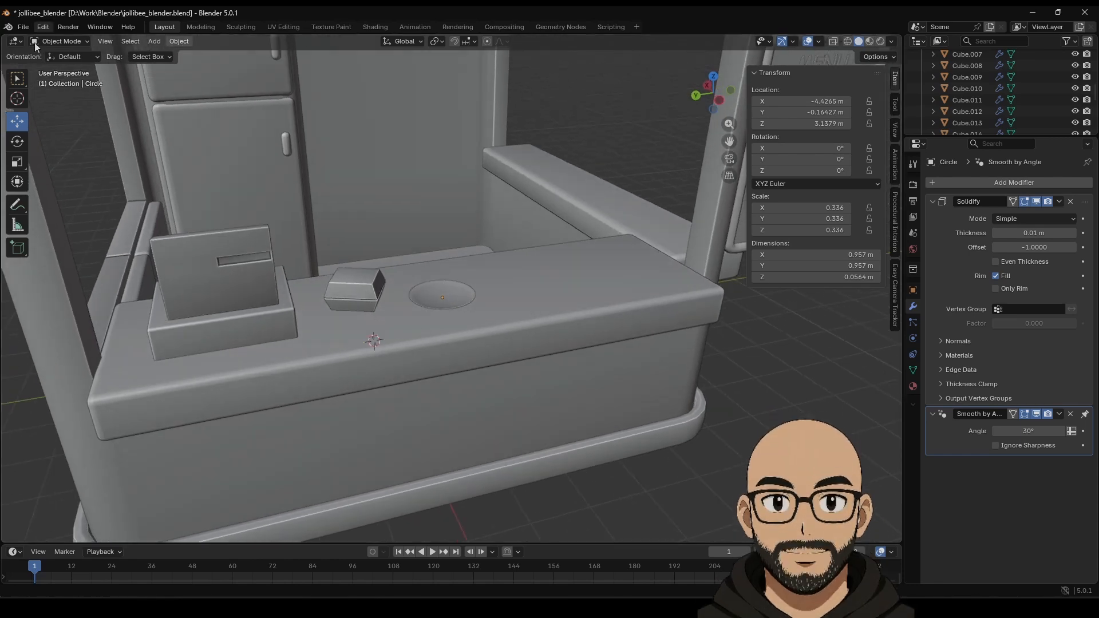
left_click(154, 41)
mouse_move(188, 54)
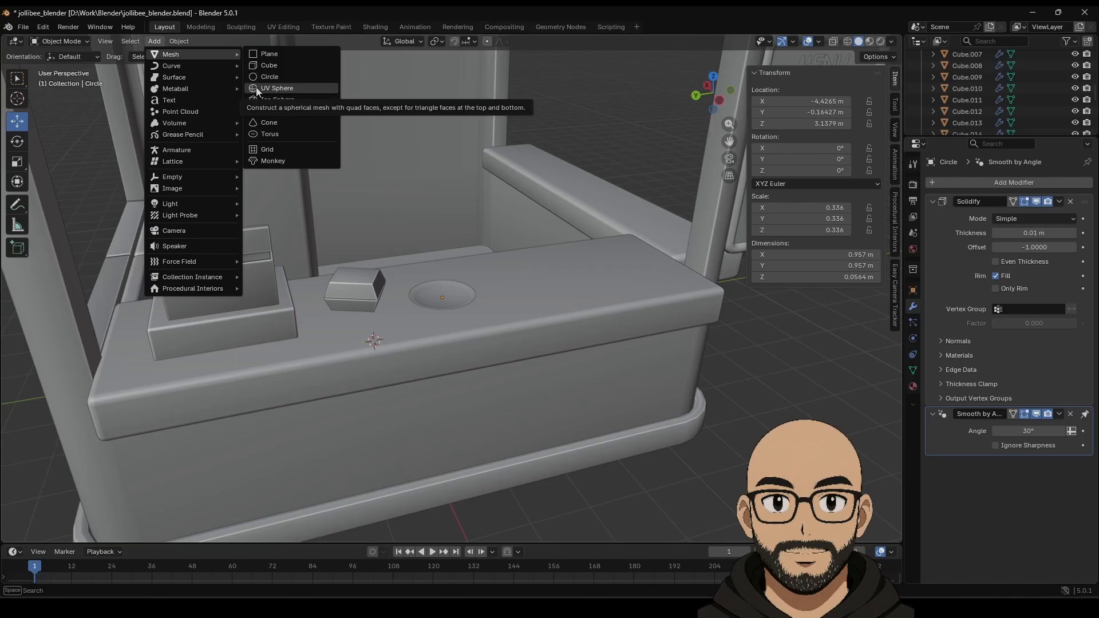
left_click(256, 87)
left_click_drag(343, 344, 410, 331)
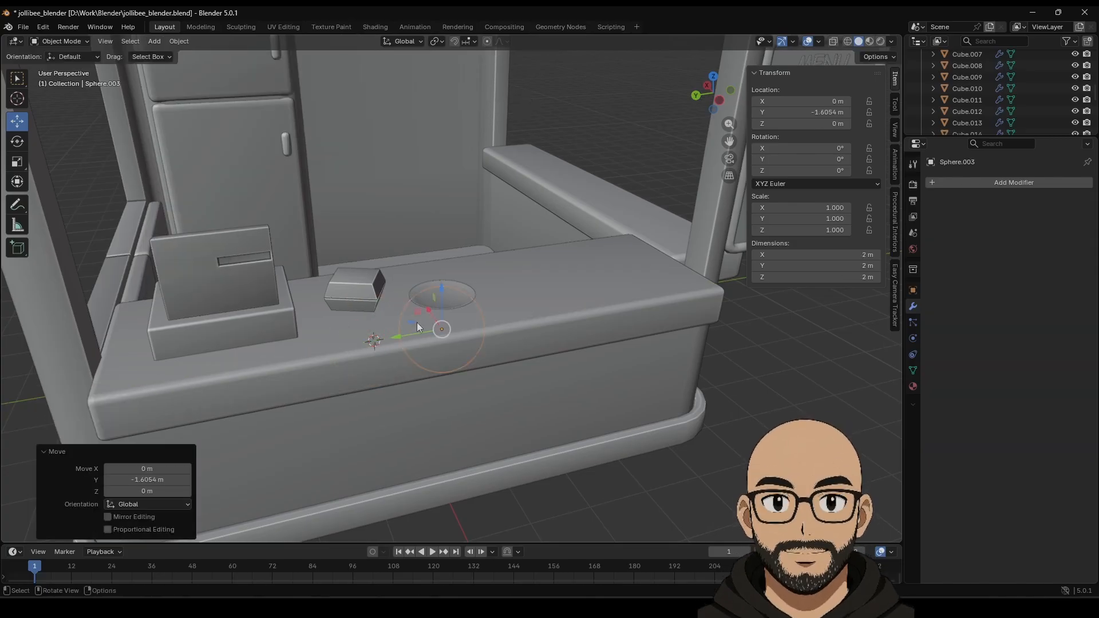
left_click_drag(438, 295, 501, 240)
Scale the sphere down to about 0.361 and position it on the plate around Y -0.197, Z 3.256 m.
key("s")
left_click(512, 342)
mouse_move(464, 275)
left_mouse_down()
mouse_move(408, 286)
mouse_move(443, 278)
mouse_move(456, 297)
mouse_move(404, 314)
mouse_move(445, 245)
mouse_move(452, 261)
left_mouse_up()
Open the sphere in Edit Mode, viewed orthographically from the left with X-ray display enabled.
key("Tab")
middle_click_drag(452, 261, 470, 306)
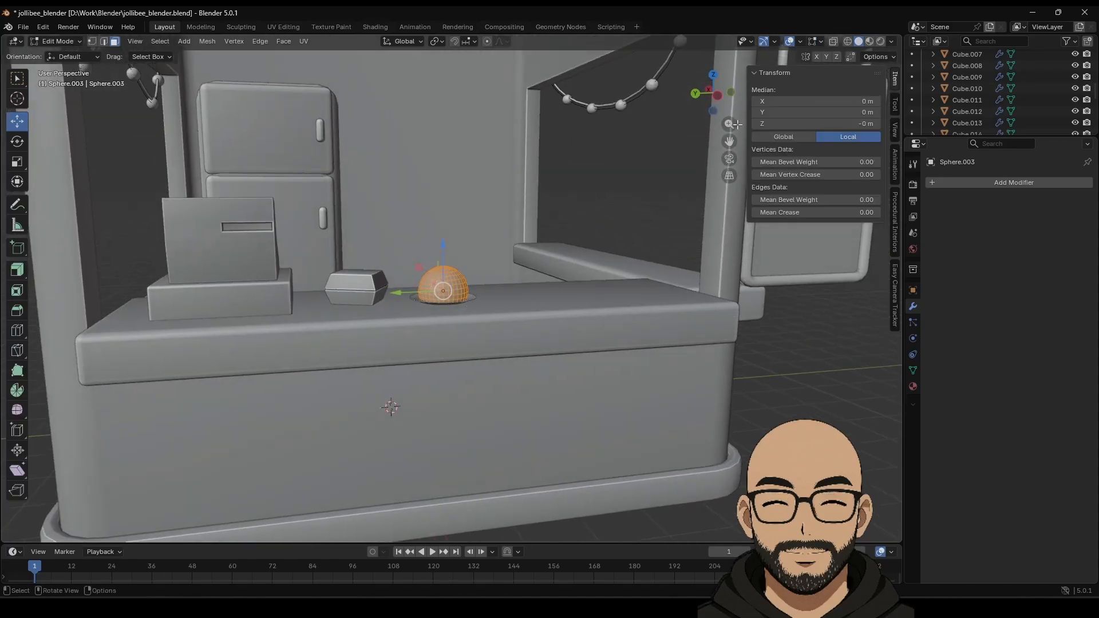
left_click(717, 96)
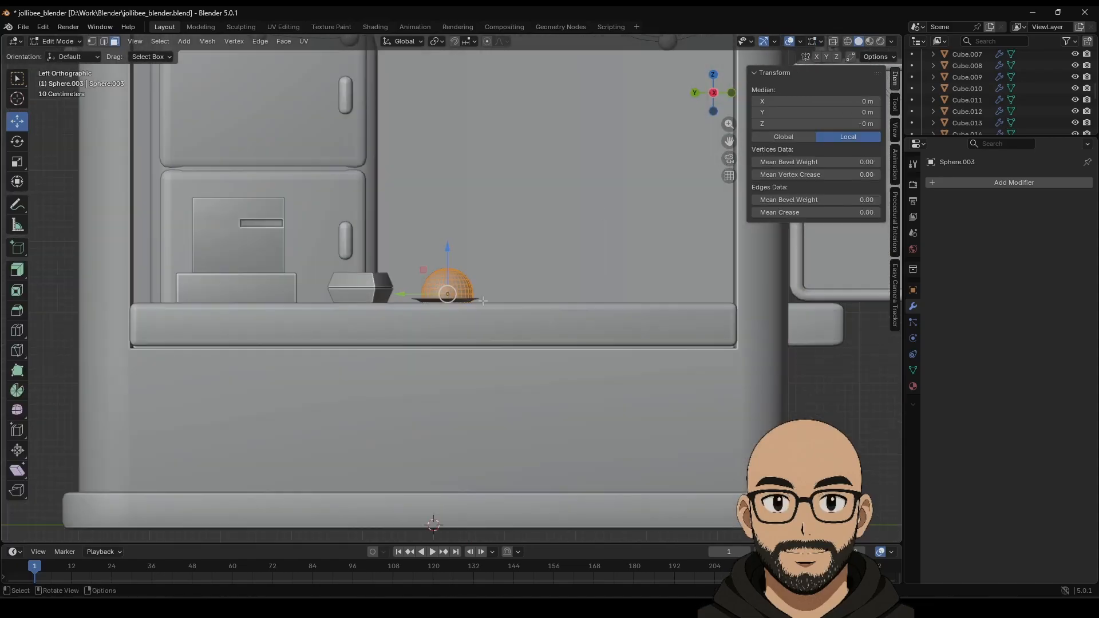
left_click(834, 41)
left_click_drag(411, 296, 425, 338)
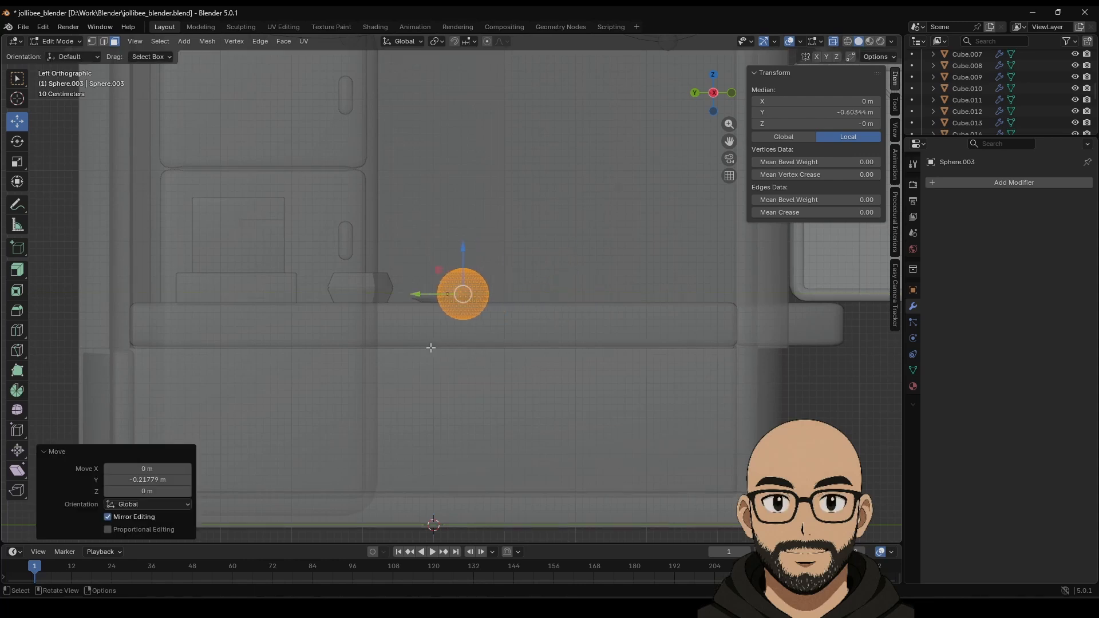
key("ctrl+z")
Delete the sphere's lower and middle faces, keeping only a shallow dome cap about 0.223 m high.
scroll(493, 369, "up", 1)
scroll(500, 376, "up", 5)
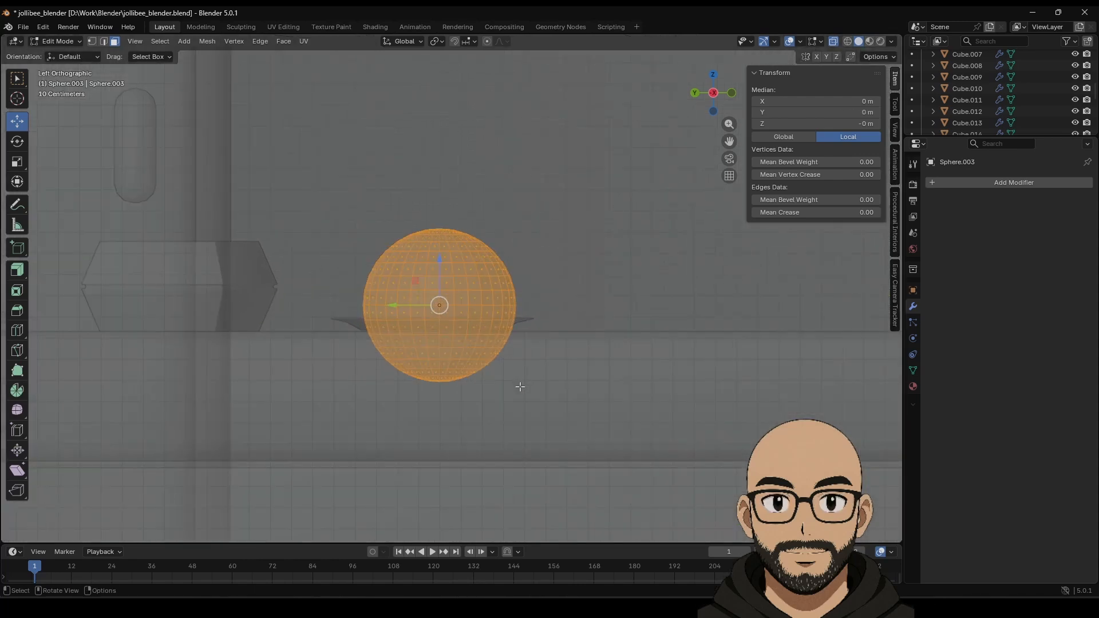
left_click_drag(586, 440, 523, 422)
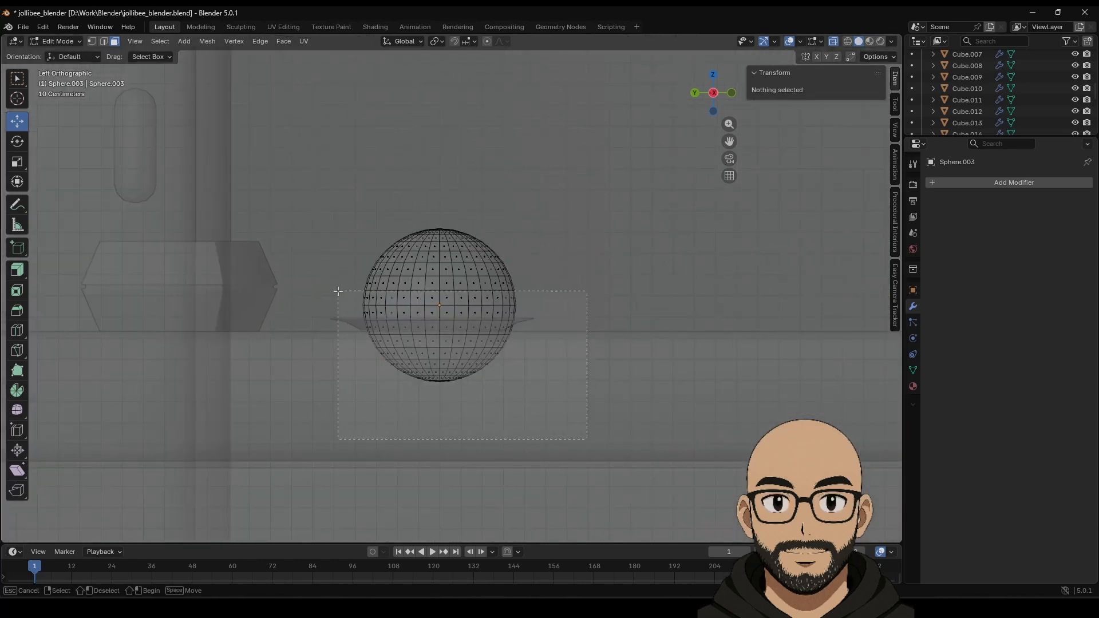
left_click_drag(336, 279, 335, 279)
key("x")
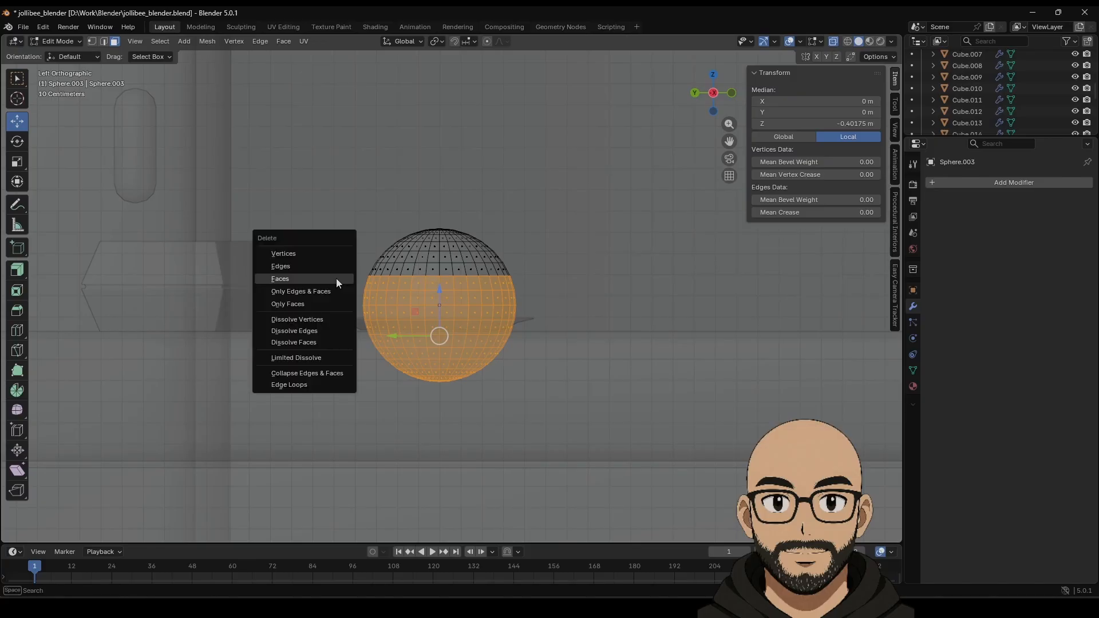
left_click(338, 277)
key("Tab")
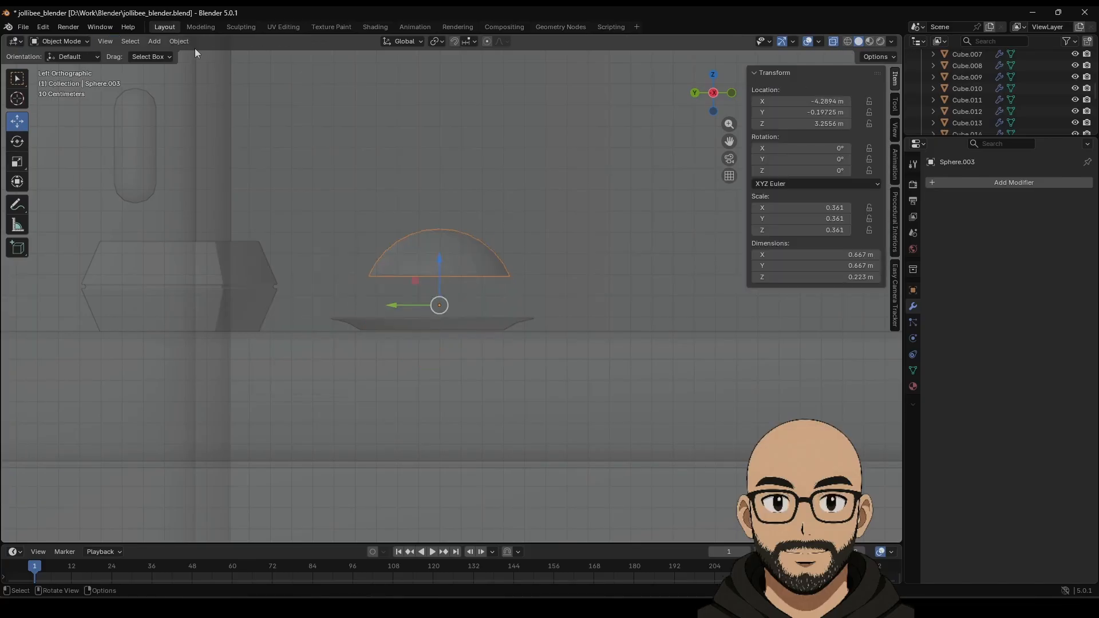
Set the dome's origin to its surface center of mass and lower the dome onto the plate, to about Z 3.30 m.
left_click(179, 42)
mouse_move(209, 66)
left_click(349, 107)
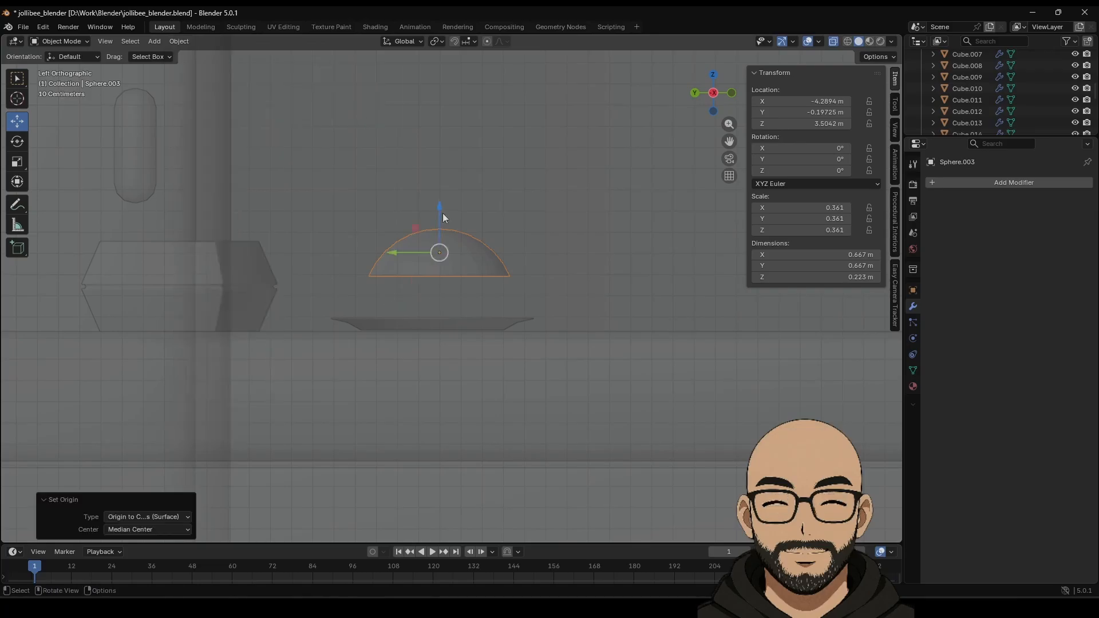
left_click_drag(441, 218, 445, 259)
Center the dome over the plate along X at about -4.42 m using the top view, and turn off X-ray display.
middle_click_drag(445, 259, 454, 345)
left_click(711, 79)
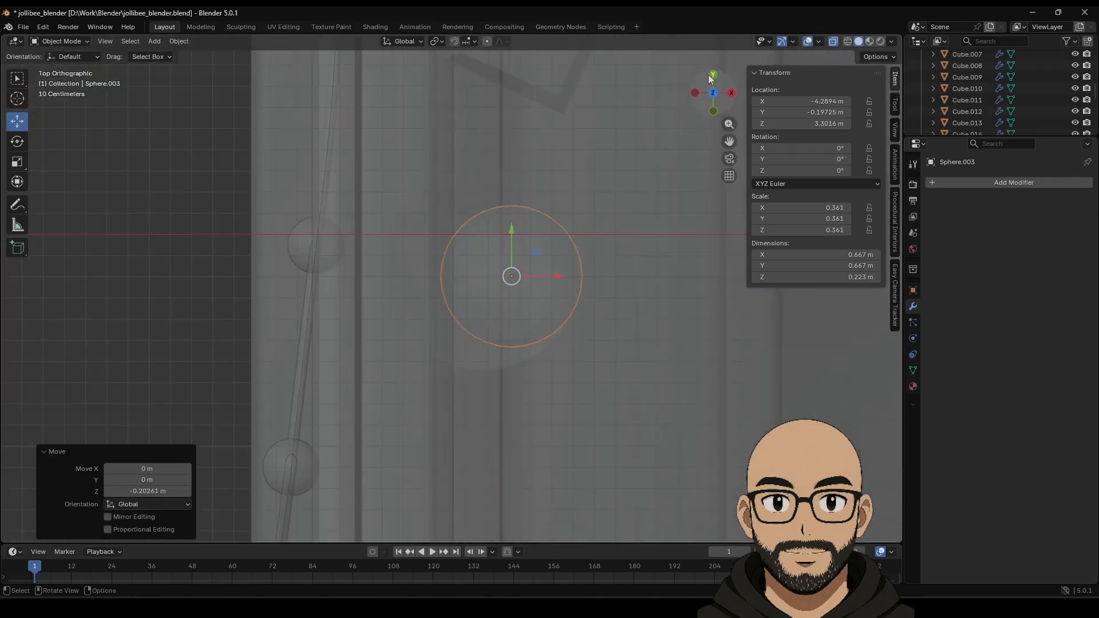
left_click_drag(561, 286, 533, 290)
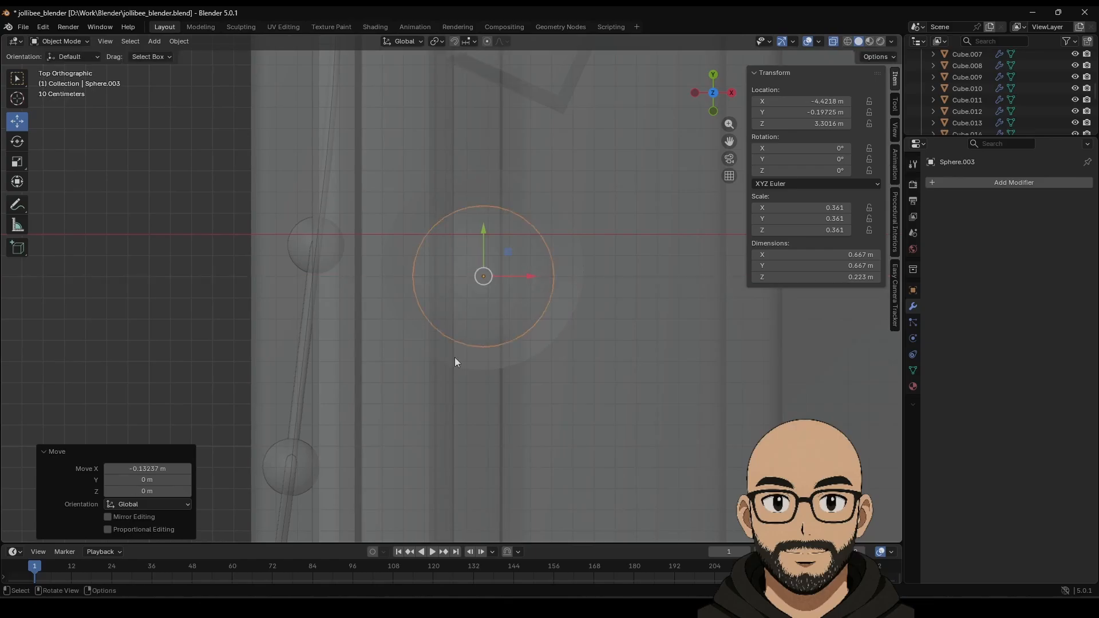
middle_click_drag(455, 357, 566, 285)
left_click(833, 41)
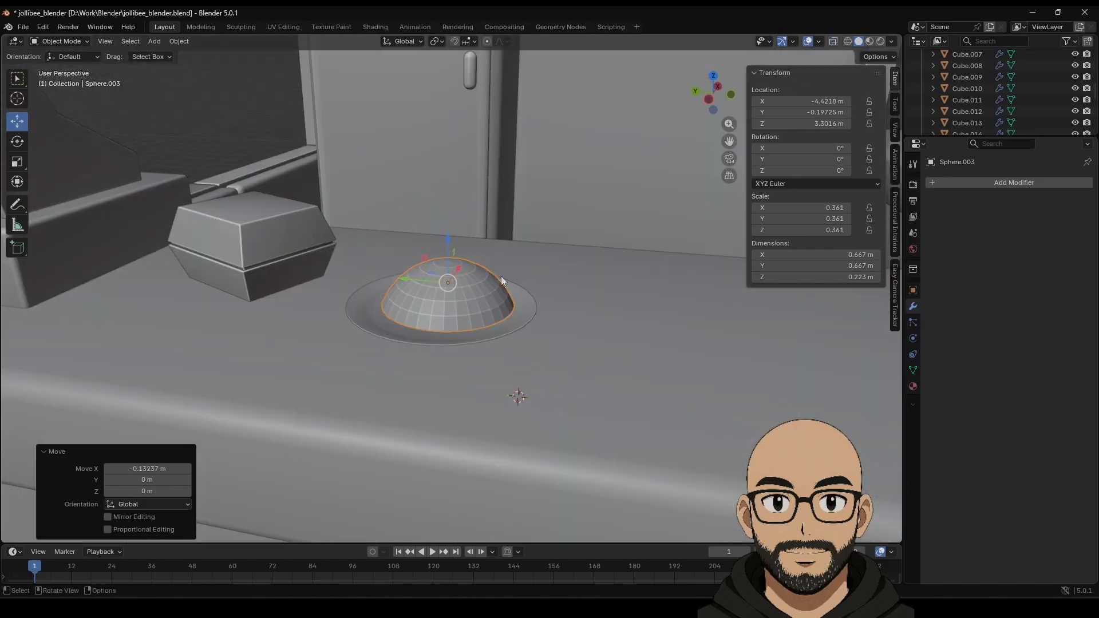
Flatten the dome to a Z scale of about 0.262 and settle it into the plate around Y -0.166, Z 3.224 m.
middle_click_drag(500, 276, 444, 310)
left_click_drag(409, 288, 439, 259)
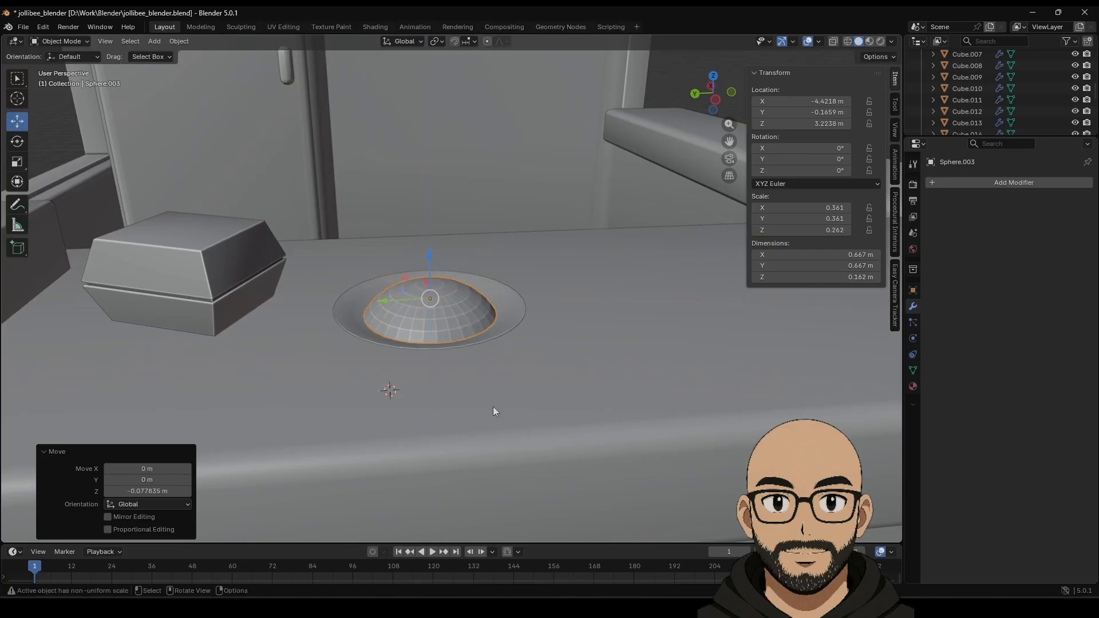
Duplicate the cash register's base block and move the copy along Y over the plate, to about Y -0.548 m.
scroll(493, 406, "down", 2)
left_click(129, 304)
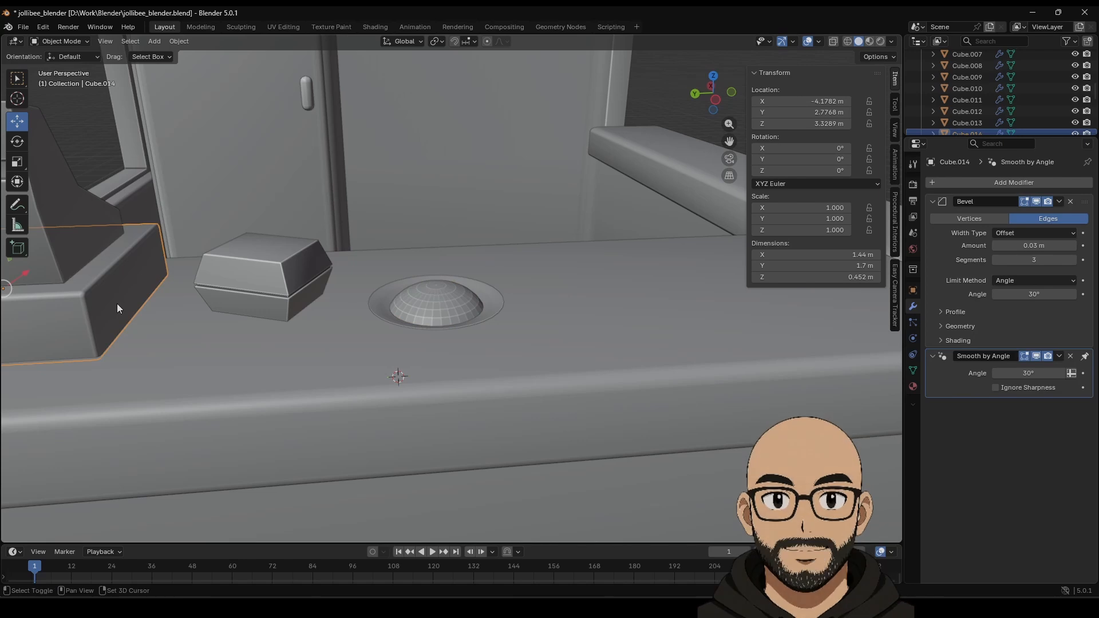
key("shift+d")
key("Escape")
mouse_move(97, 305)
middle_mouse_down()
mouse_move(104, 321)
mouse_move(97, 291)
middle_mouse_up()
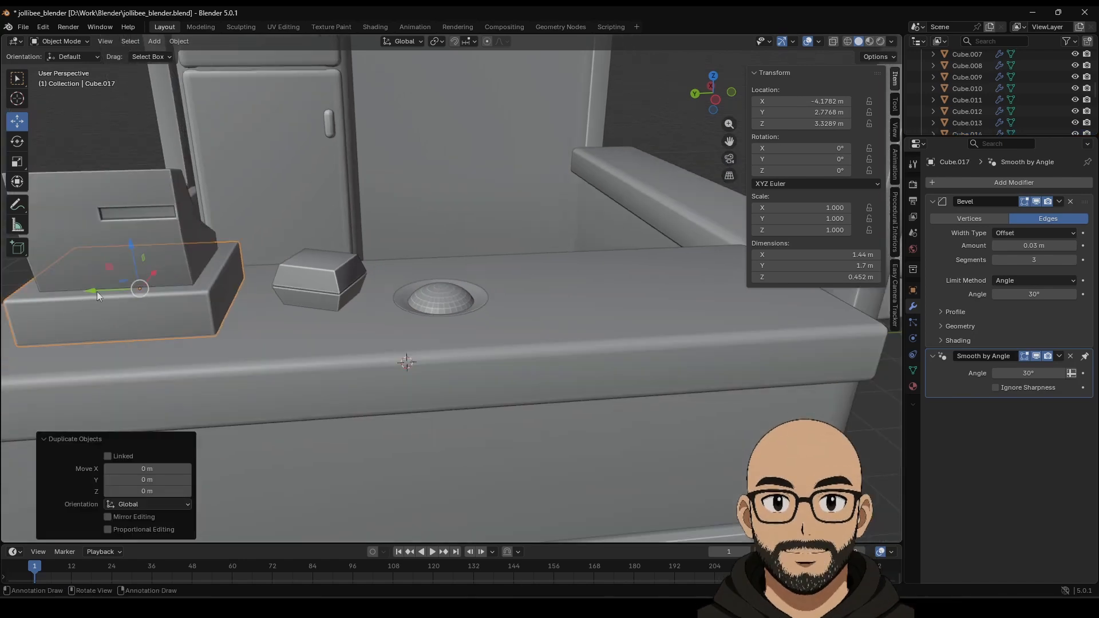
left_click_drag(98, 291, 434, 269)
scroll(449, 357, "up", 5)
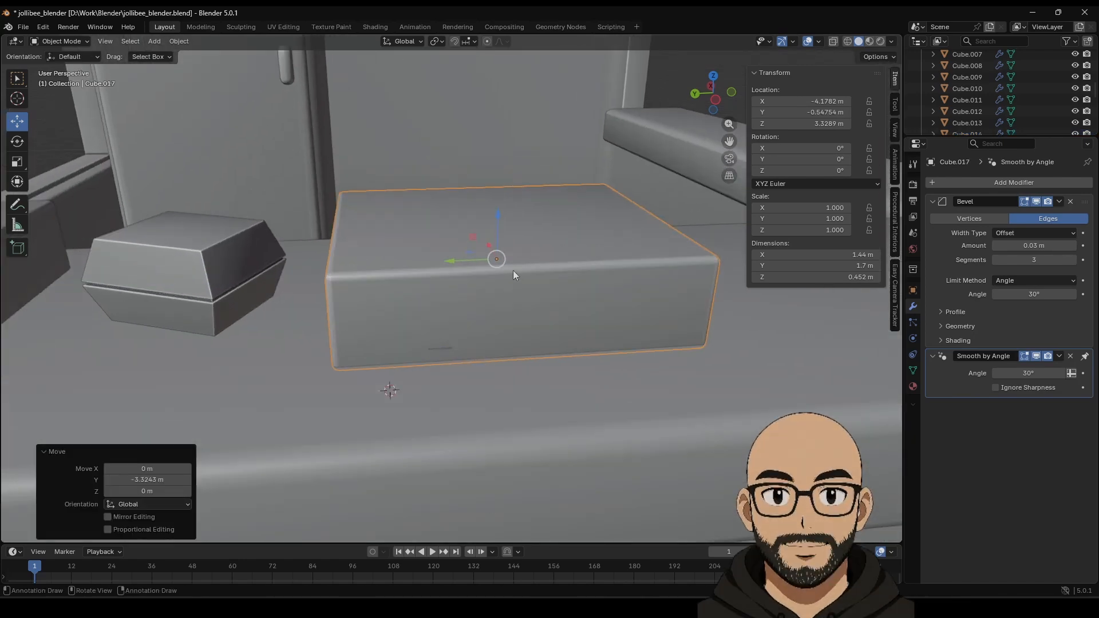
Scale the copied block into a thin stick measuring about 0.041 × 0.068 × 0.348 m.
left_click(17, 162)
mouse_move(452, 260)
left_mouse_down()
mouse_move(496, 259)
mouse_move(456, 260)
mouse_move(483, 259)
mouse_move(483, 269)
mouse_move(434, 261)
left_mouse_up()
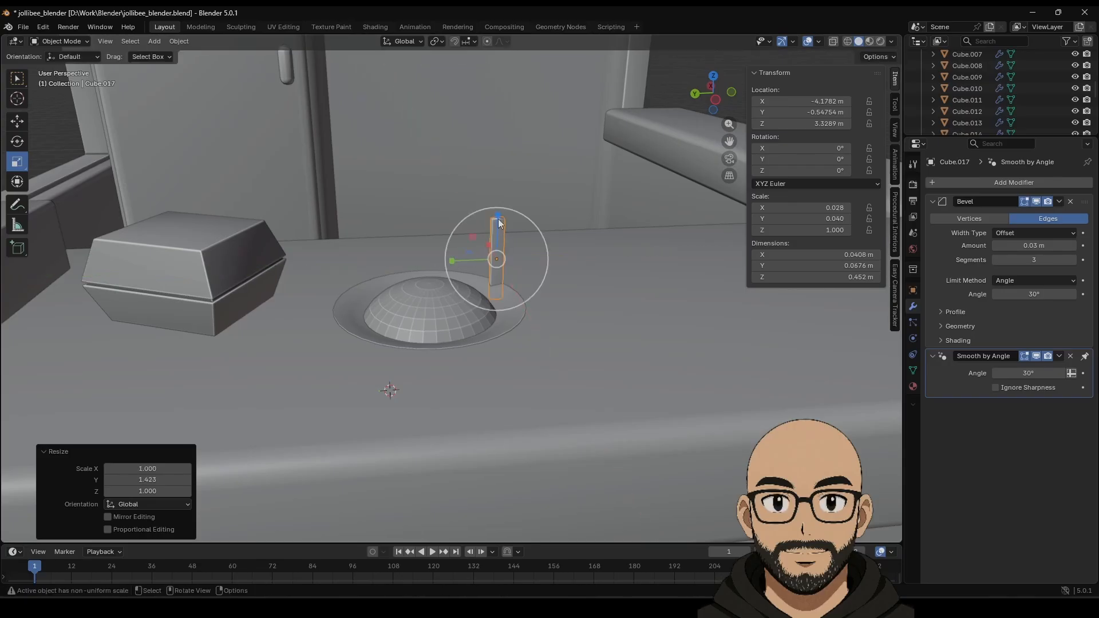
left_click_drag(499, 222, 503, 292)
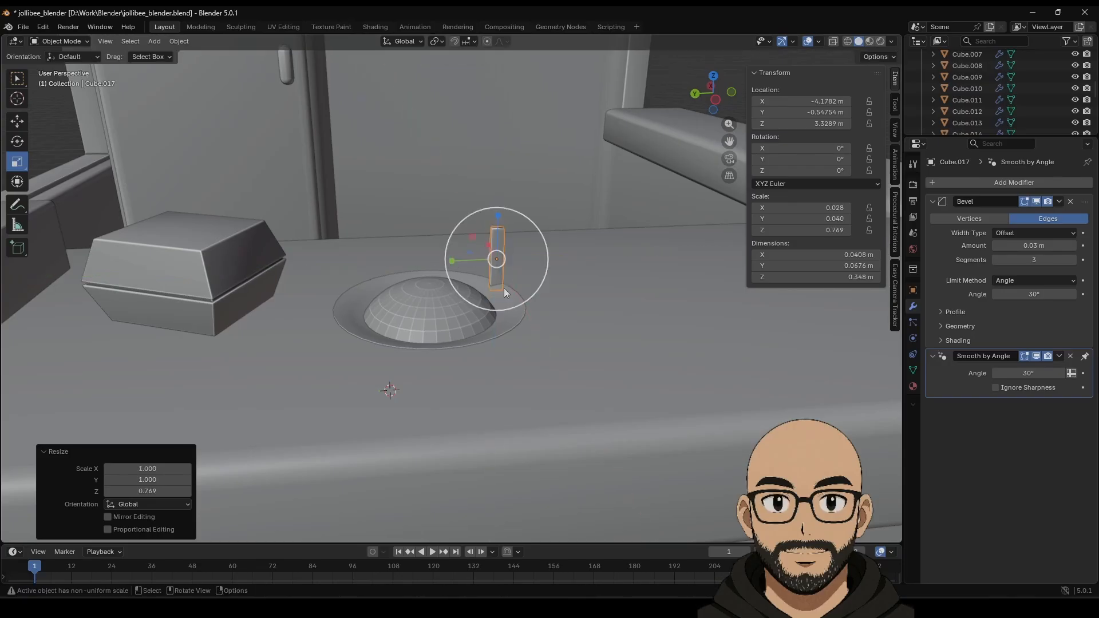
Rotate the stick to about 88.5° around Y and place it beside the dome, around X -4.372, Z 3.192 m.
left_click(24, 124)
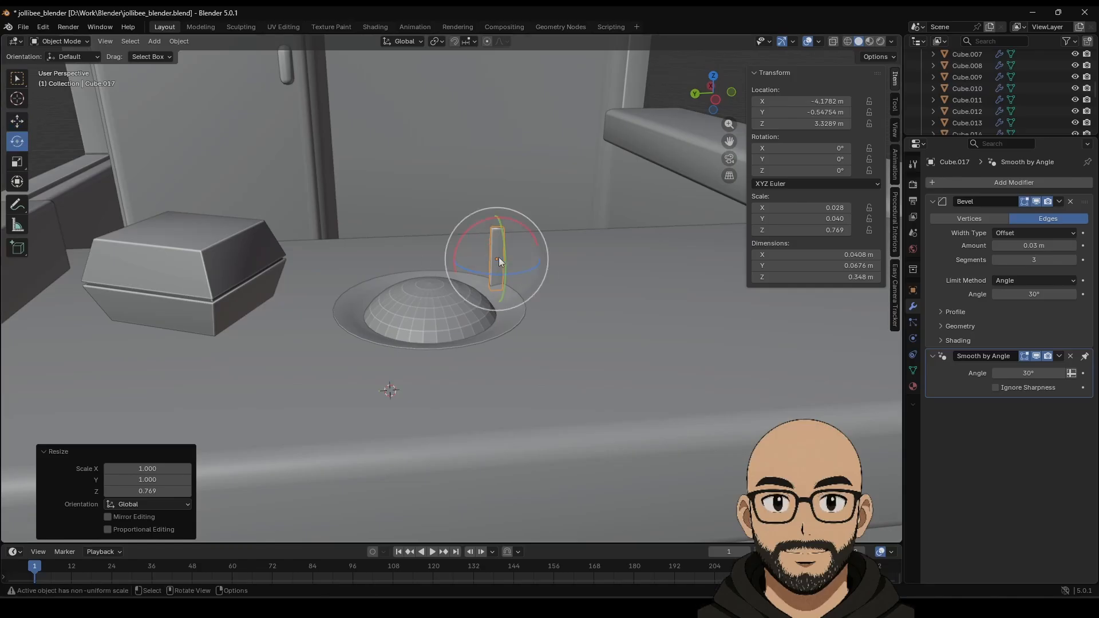
mouse_move(499, 256)
left_mouse_down()
mouse_move(502, 226)
mouse_move(509, 256)
mouse_move(498, 254)
mouse_move(514, 249)
left_mouse_up()
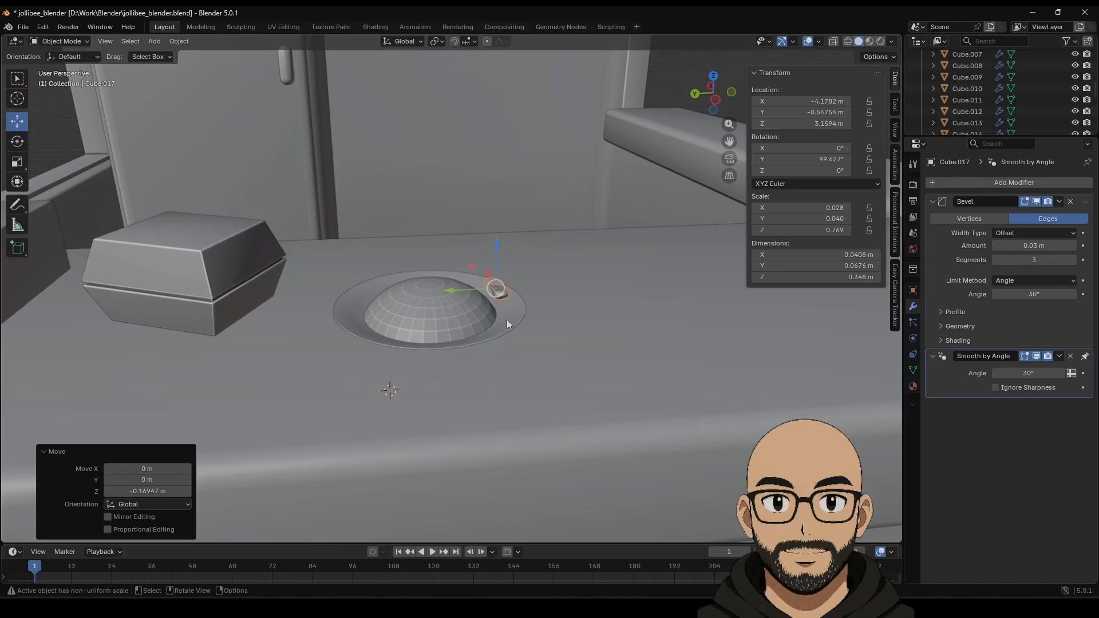
middle_click_drag(507, 320, 398, 330)
left_click_drag(572, 338, 483, 324)
left_click(16, 147)
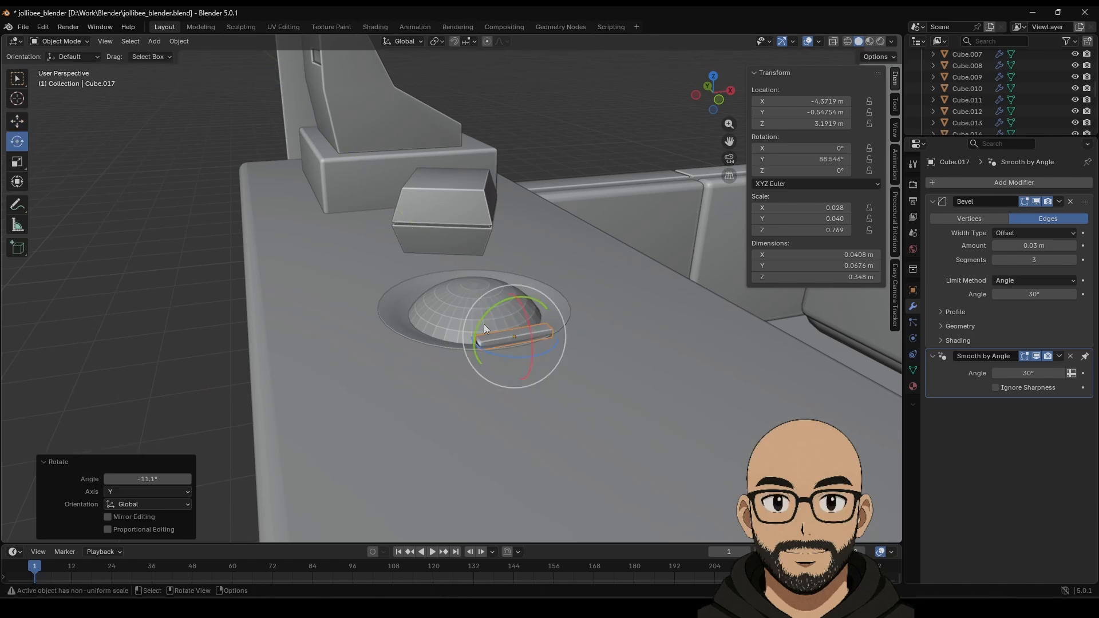
Scale the stick down uniformly to about 0.249 m long.
scroll(515, 355, "up", 3)
mouse_move(535, 390)
middle_mouse_down()
mouse_move(575, 397)
mouse_move(550, 383)
middle_mouse_up()
key("s")
left_click(614, 401)
Add an Instance on Elements modifier to the dome, using the small stick as the instanced object.
left_click(533, 384)
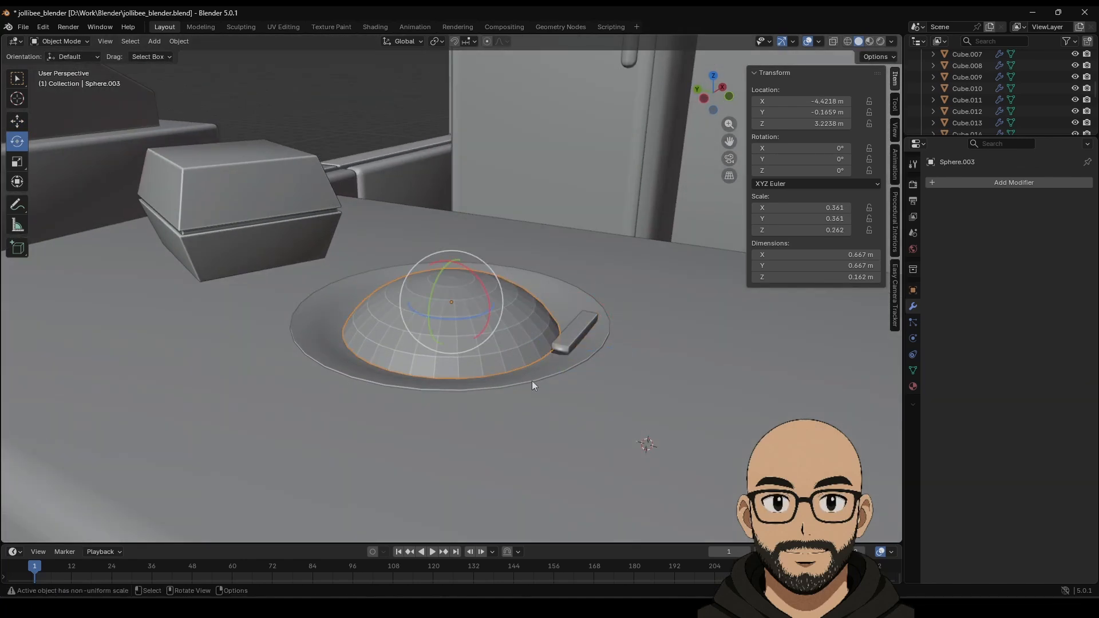
left_click(975, 185)
mouse_move(930, 254)
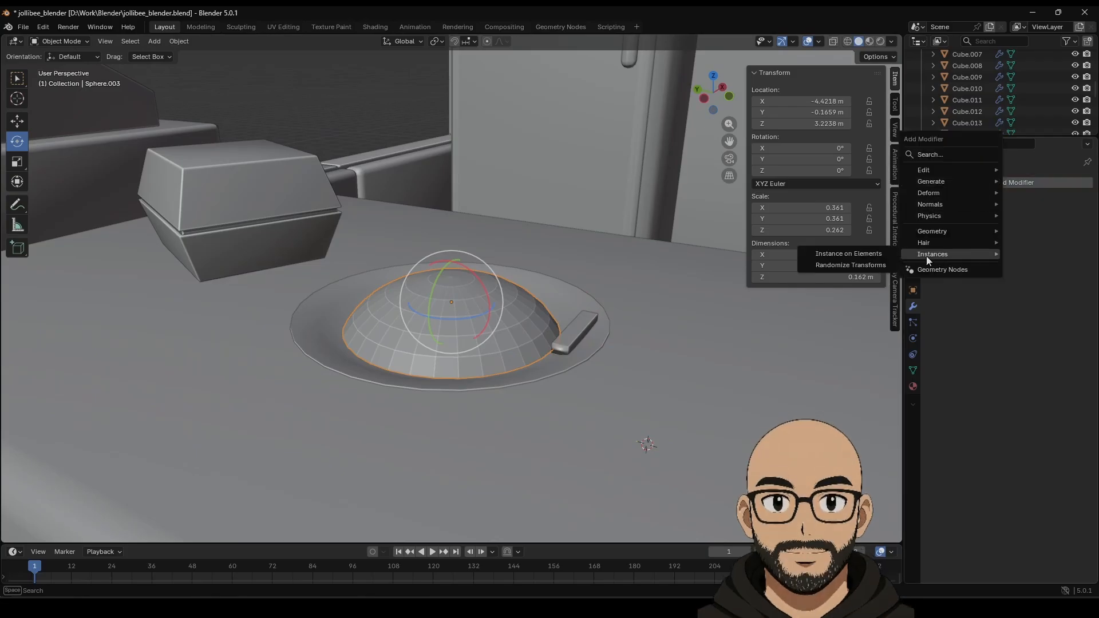
left_click(870, 254)
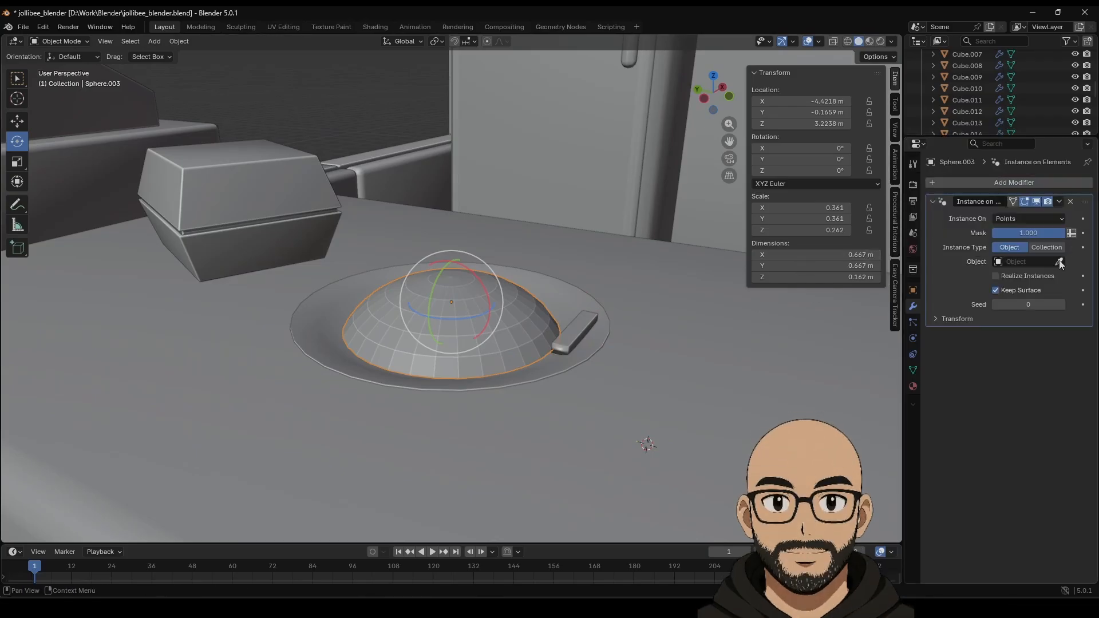
left_click(579, 332)
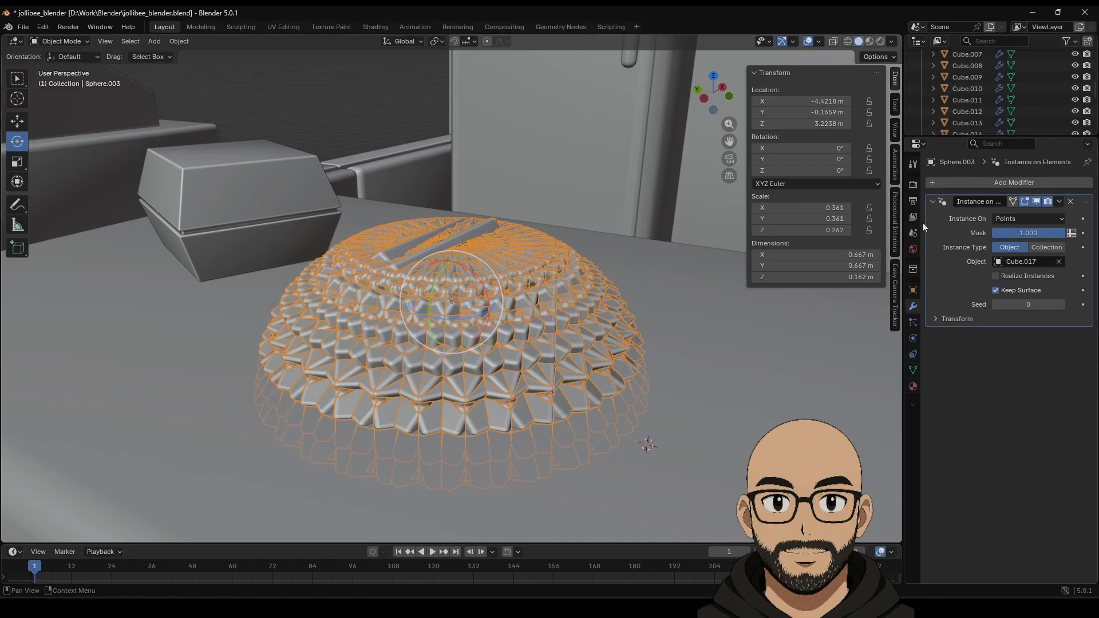
Lower the instance mask to about 0.192 and set the instance scale to 0.2 on X, Y and Z.
left_click_drag(1044, 230, 1006, 231)
left_click(926, 320)
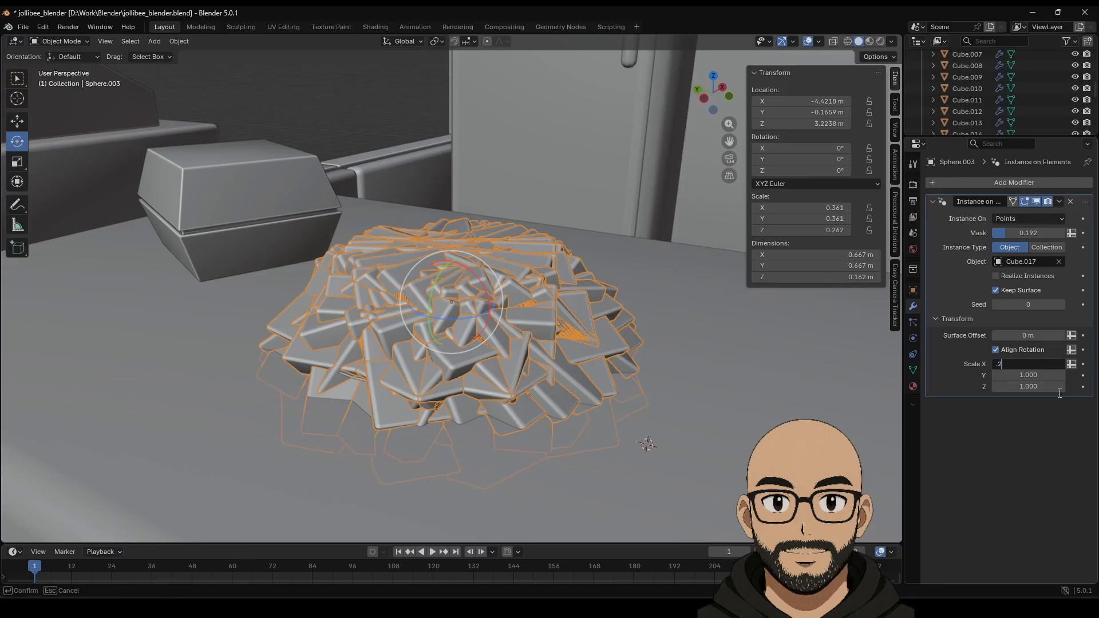
type(".2")
key("Return")
left_click(1050, 376)
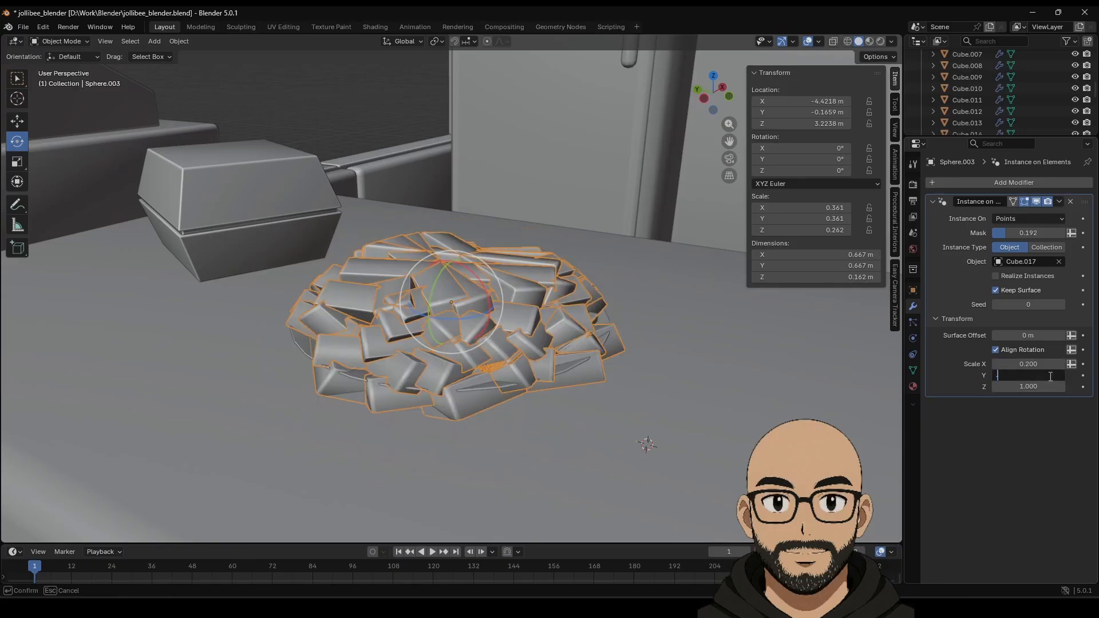
type(".2")
key("Return")
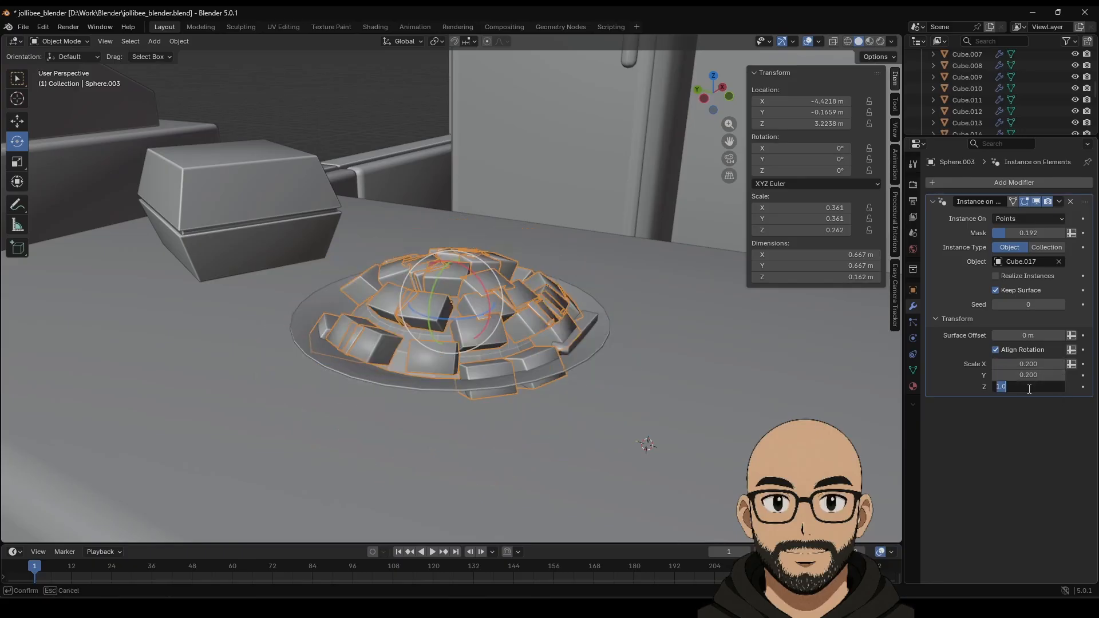
type(".2")
key("Return")
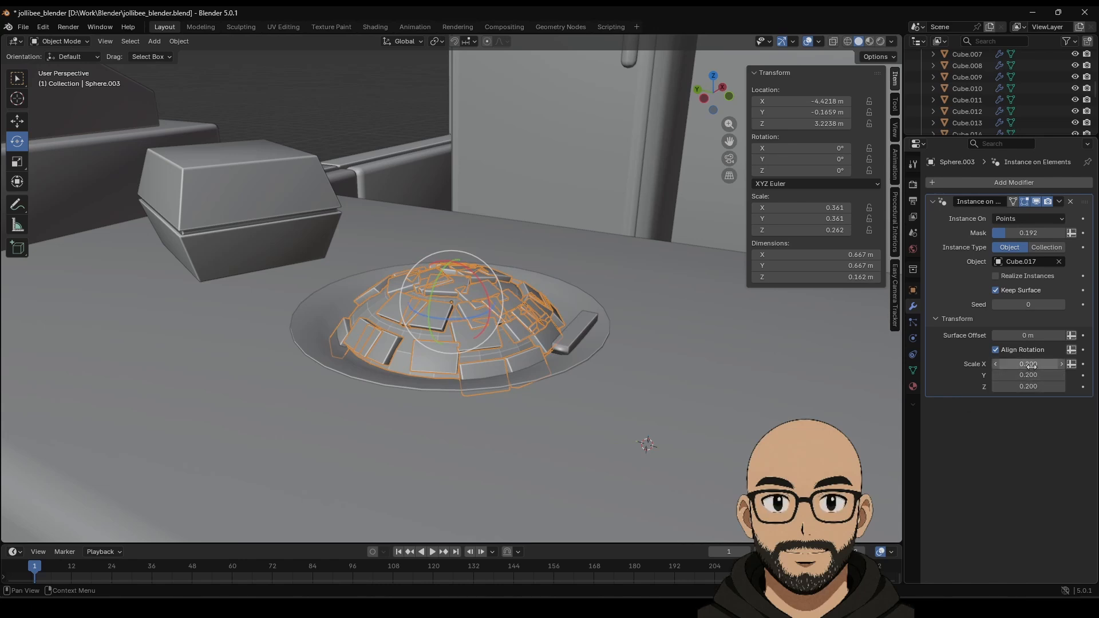
Reshape the instances to a scale of X 0.080, Y 0.570, Z 0.300 and set the mask to about 0.200.
left_click_drag(1028, 363, 1047, 387)
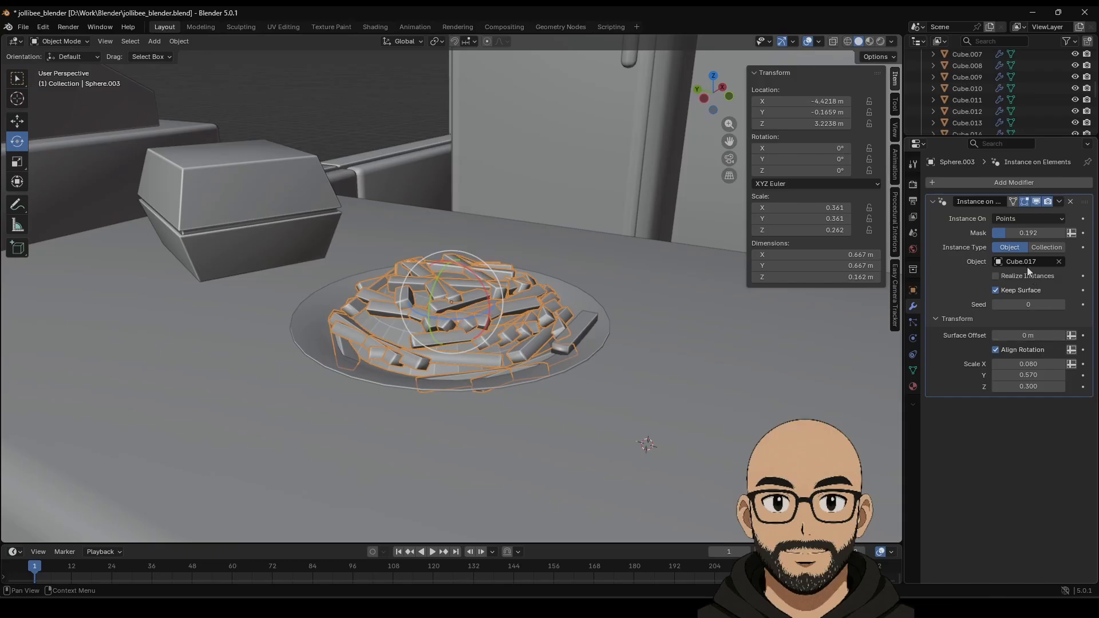
mouse_move(1028, 235)
left_mouse_down()
mouse_move(1059, 235)
mouse_move(1007, 235)
mouse_move(1027, 235)
left_mouse_up()
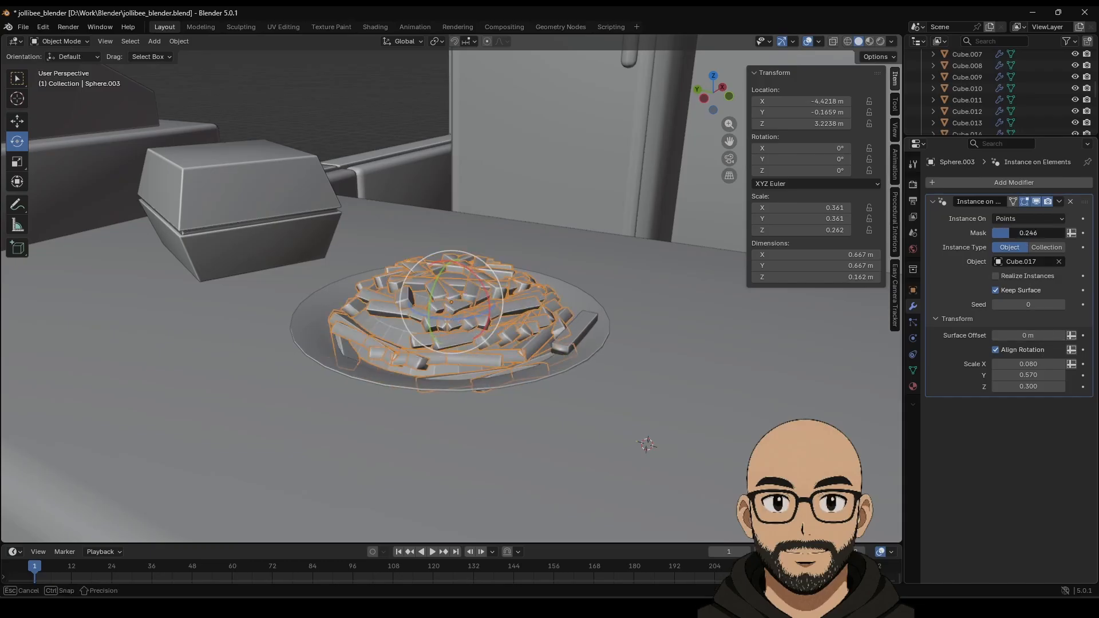
left_click(370, 81)
middle_click_drag(399, 178, 453, 194)
scroll(455, 268, "up", 1)
mouse_move(1035, 232)
left_mouse_down()
mouse_move(1012, 233)
mouse_move(1037, 232)
mouse_move(1025, 232)
left_mouse_up()
Move the original stick onto the top of the pile, around X -4.422, Y -0.158, Z 3.333 m.
left_click(542, 315)
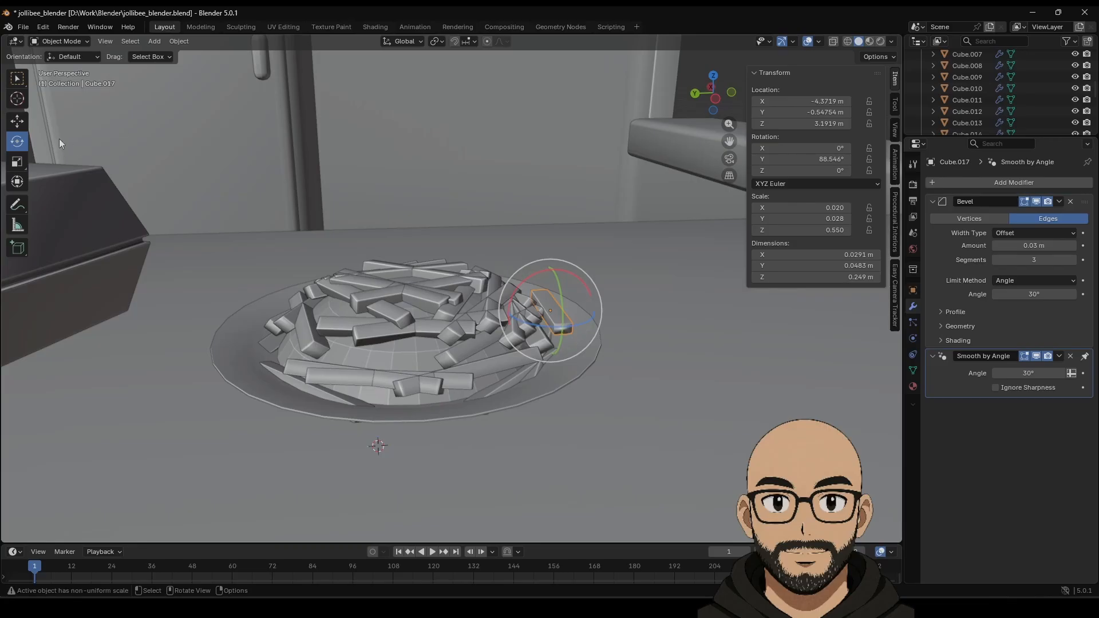
left_click(19, 122)
left_click_drag(551, 309, 414, 227)
middle_click_drag(415, 228, 506, 254)
left_click_drag(348, 292, 386, 296)
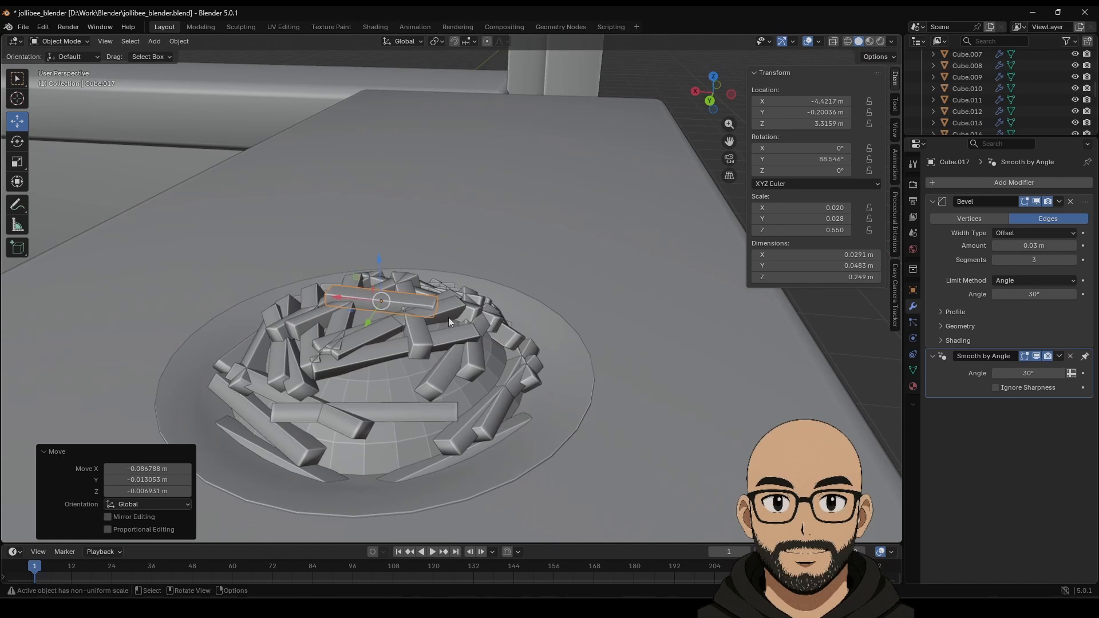
middle_click_drag(448, 317, 379, 300)
left_click_drag(399, 246, 400, 238)
middle_click_drag(400, 275, 372, 336)
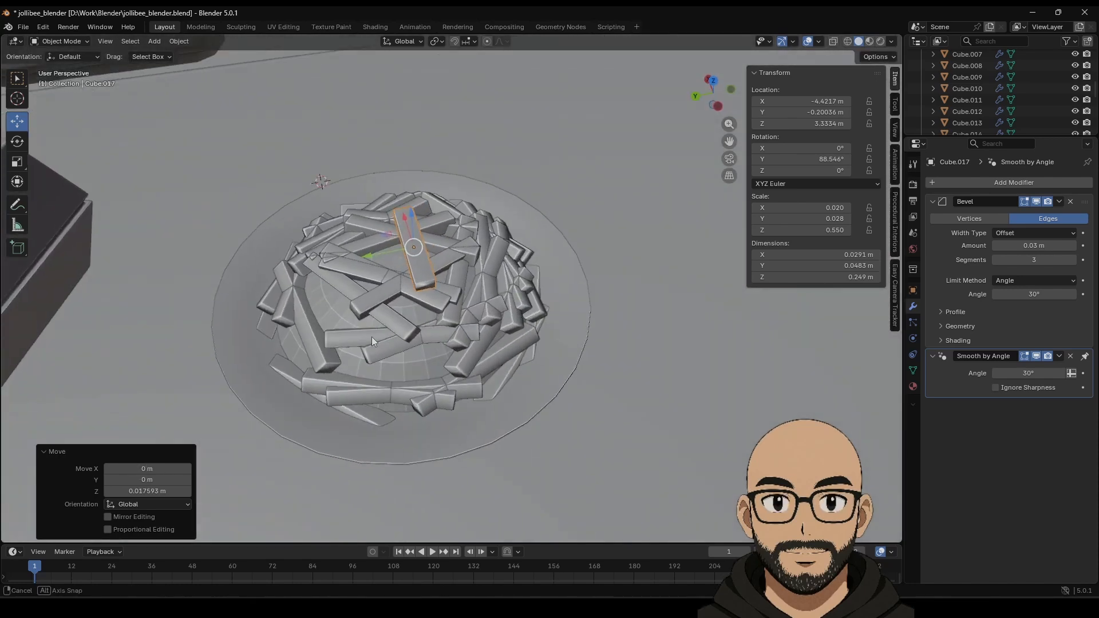
mouse_move(380, 255)
left_mouse_down()
mouse_move(360, 259)
mouse_move(372, 263)
left_mouse_up()
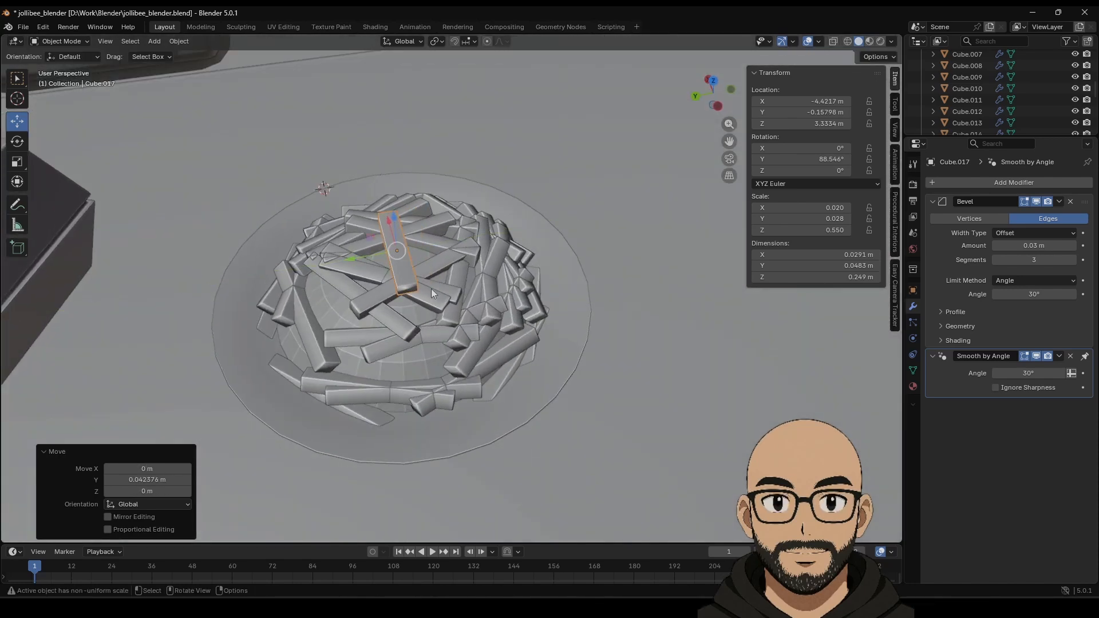
Shrink the dome with its sticks by a factor of about 0.8 and lower it into the plate, to about Z 3.229 m.
scroll(444, 343, "down", 6)
middle_click_drag(591, 457, 569, 393)
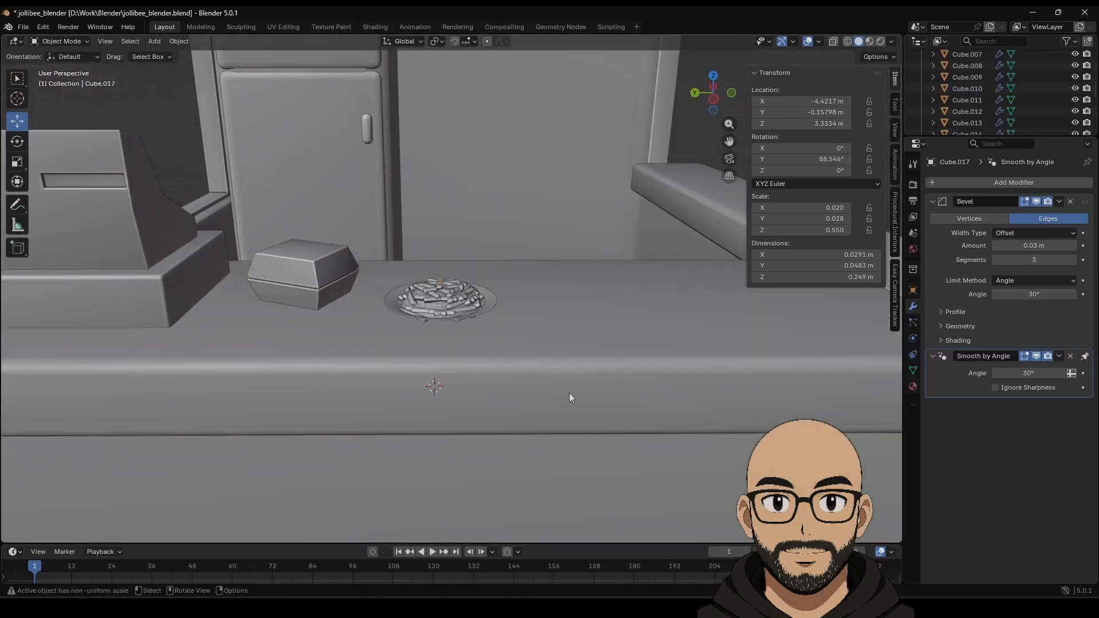
scroll(457, 305, "down", 3)
middle_click_drag(459, 318, 463, 303)
scroll(445, 304, "up", 3)
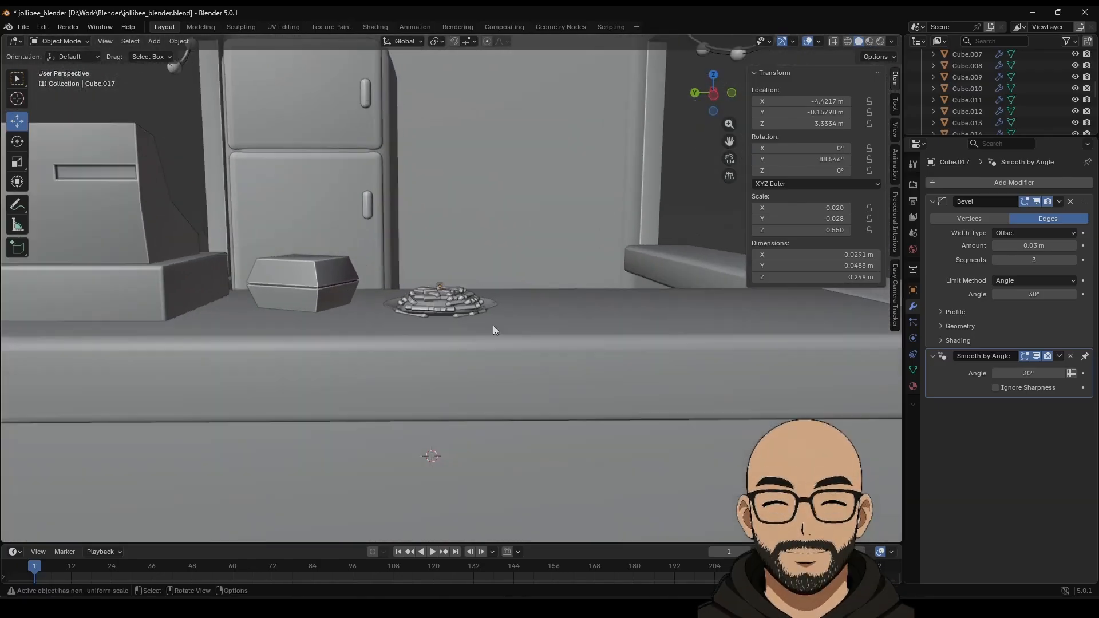
left_click(441, 313)
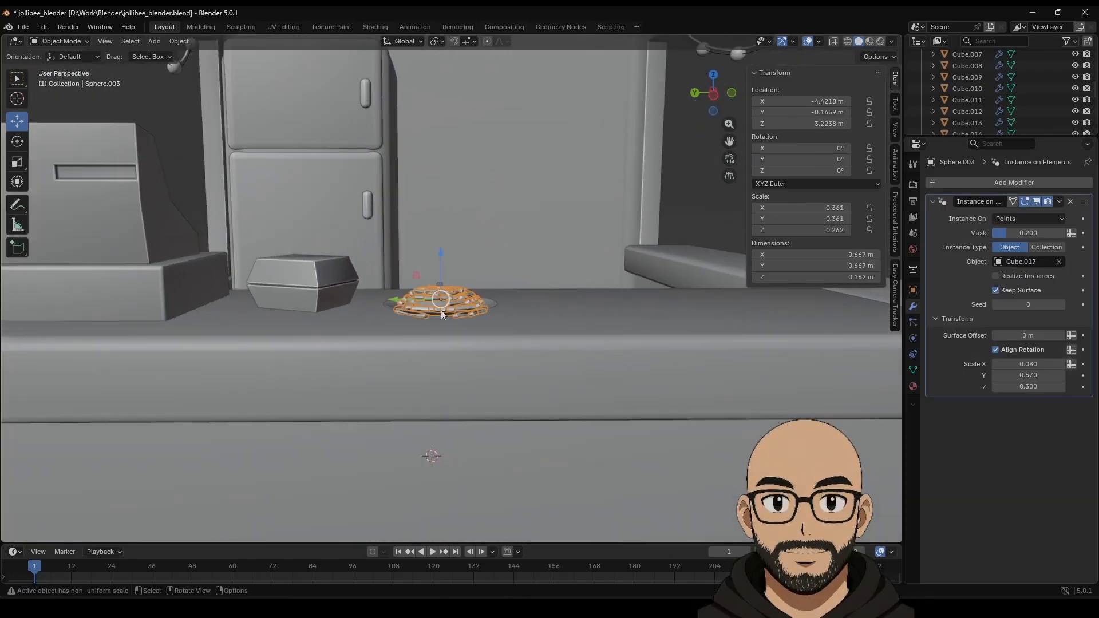
key("s")
left_click(442, 268)
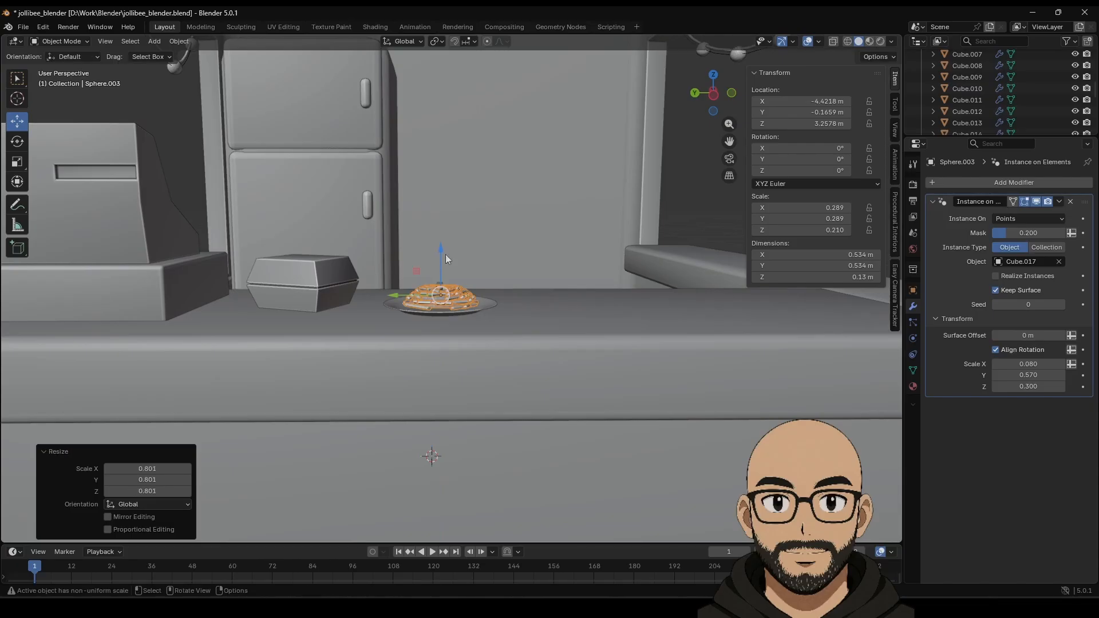
left_click_drag(446, 258, 441, 264)
left_click(698, 207)
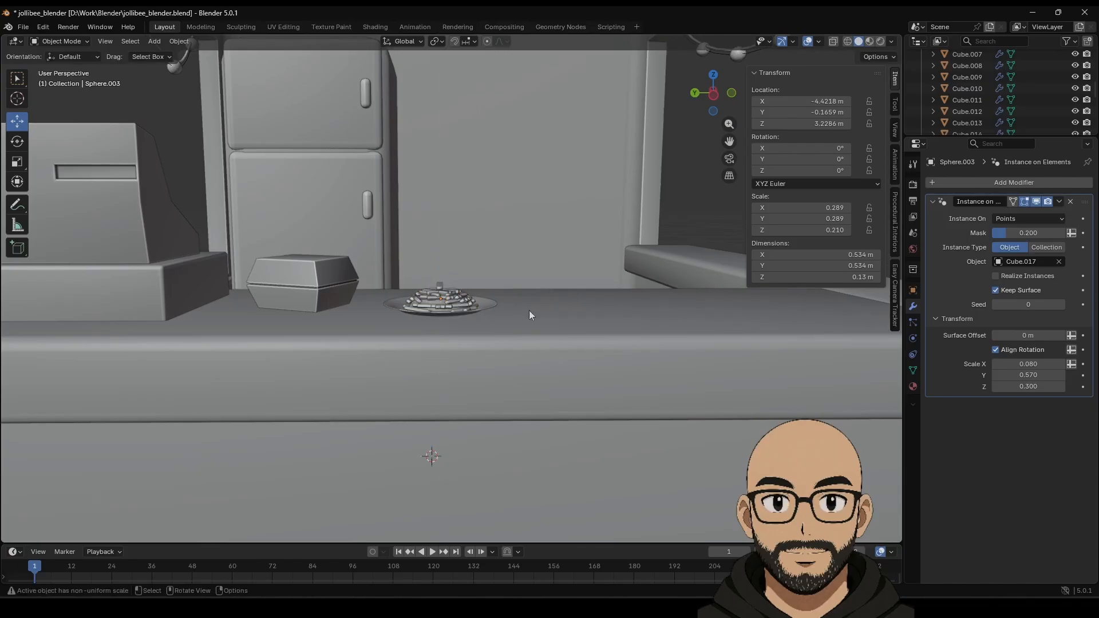
Examine the whole stall from several sides, checking the counter props, string lights and menu sign.
scroll(528, 311, "down", 4)
middle_click_drag(528, 310, 493, 333)
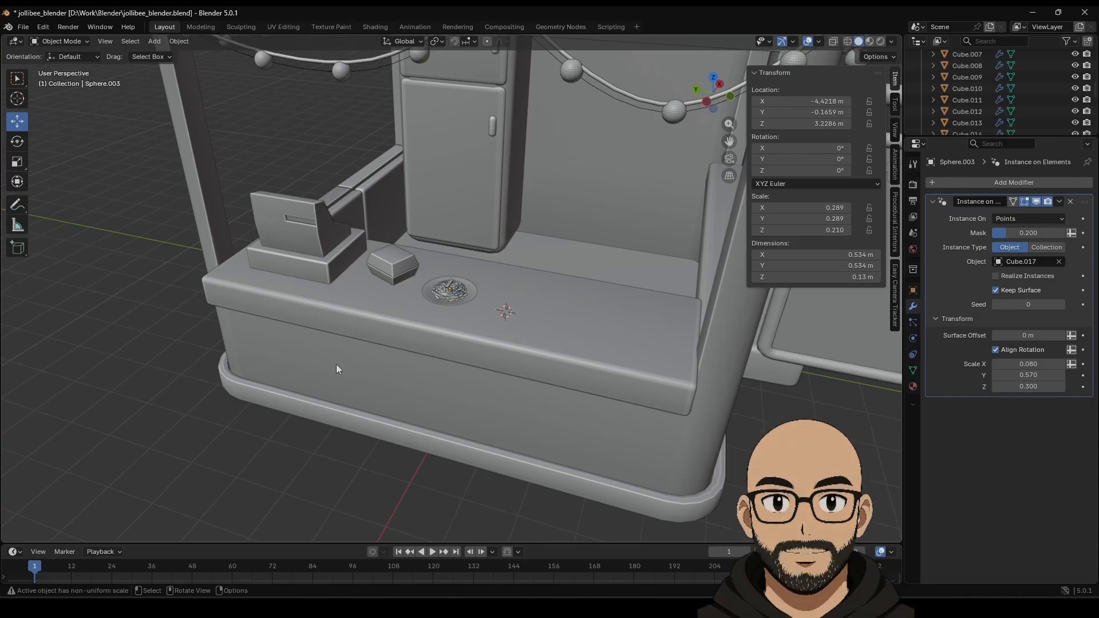
middle_click_drag(328, 256, 477, 208)
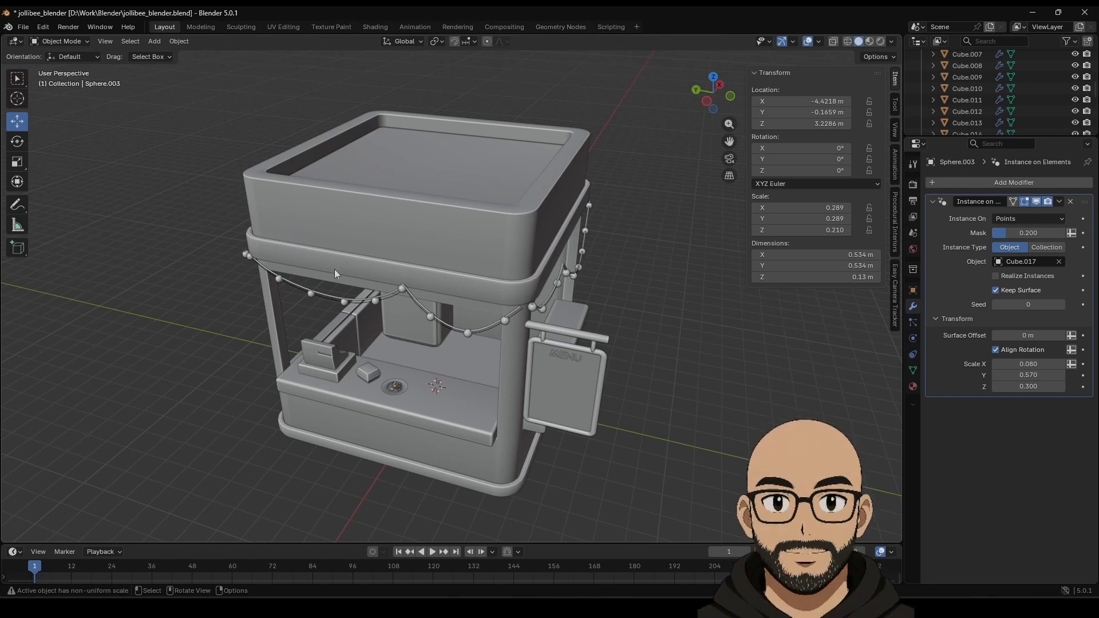
middle_click_drag(525, 175, 528, 452)
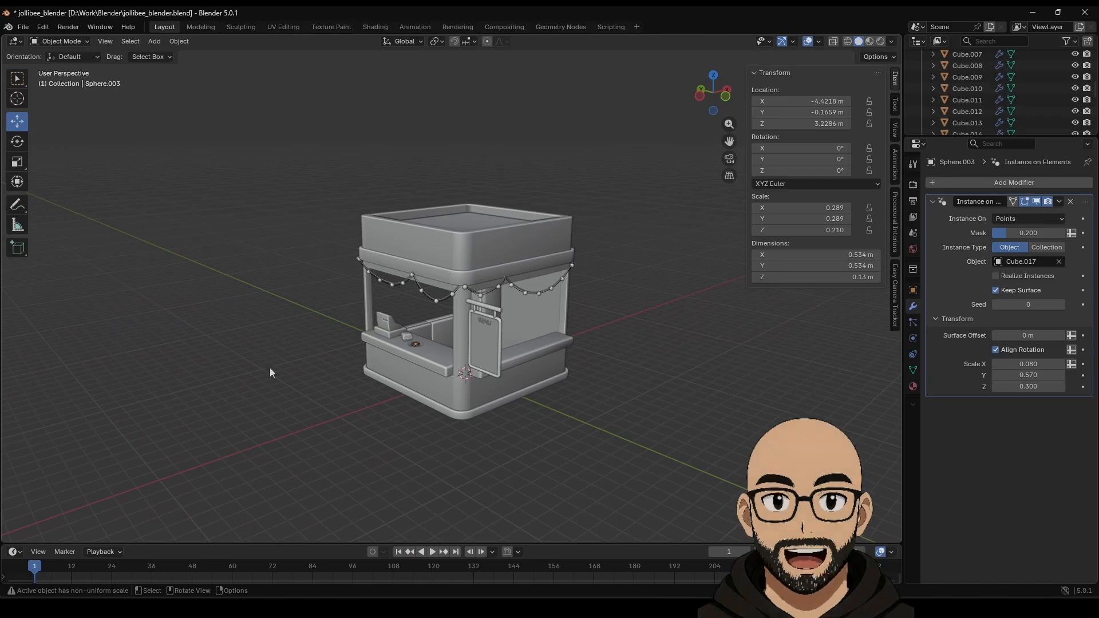
middle_click_drag(306, 391, 434, 417)
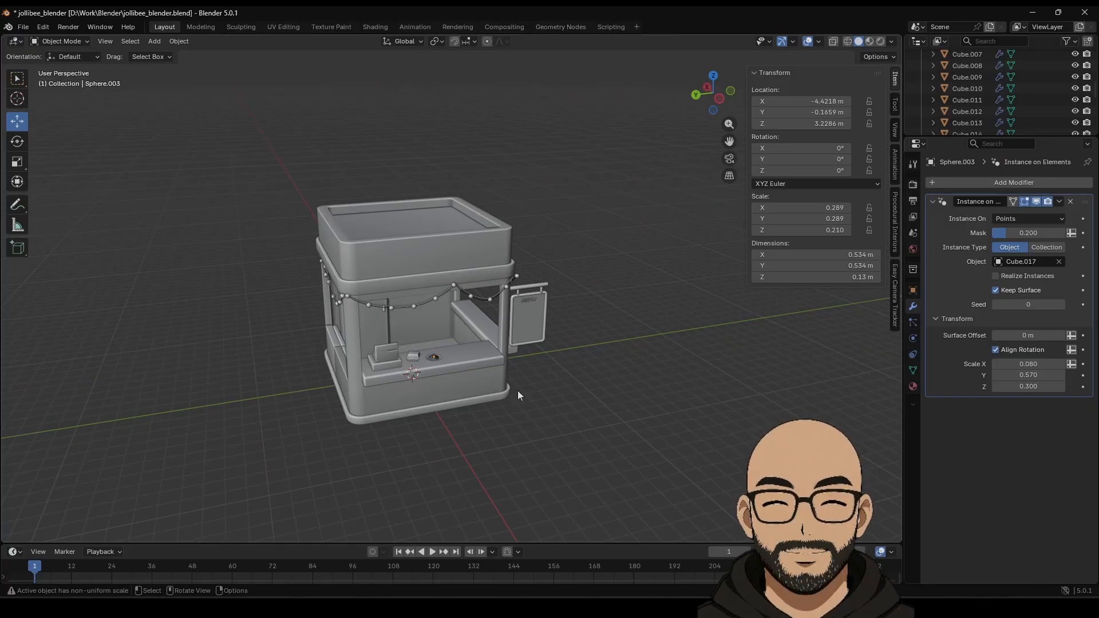
middle_click_drag(517, 390, 462, 362)
scroll(447, 339, "up", 5)
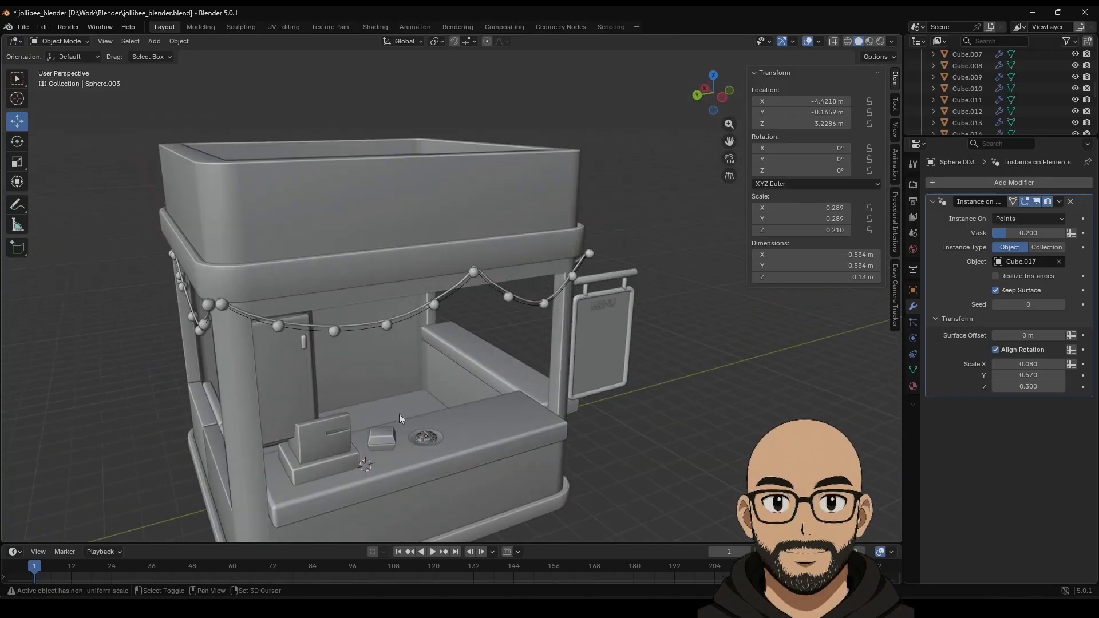
middle_click_drag(400, 413, 439, 174)
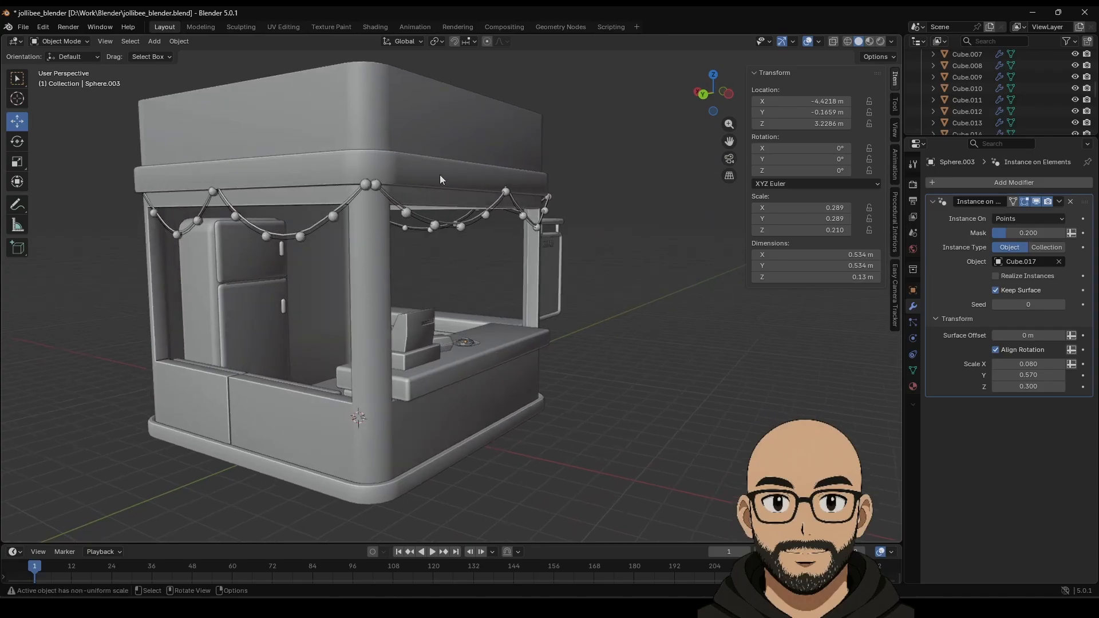
key("a")
left_click(369, 184)
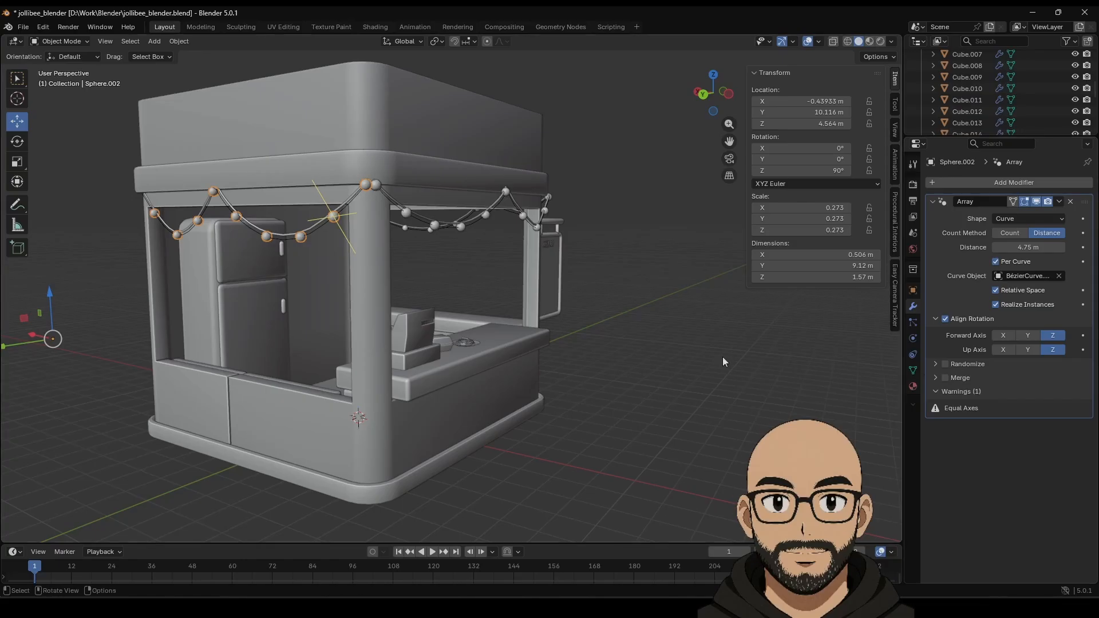
middle_click_drag(722, 355, 406, 269)
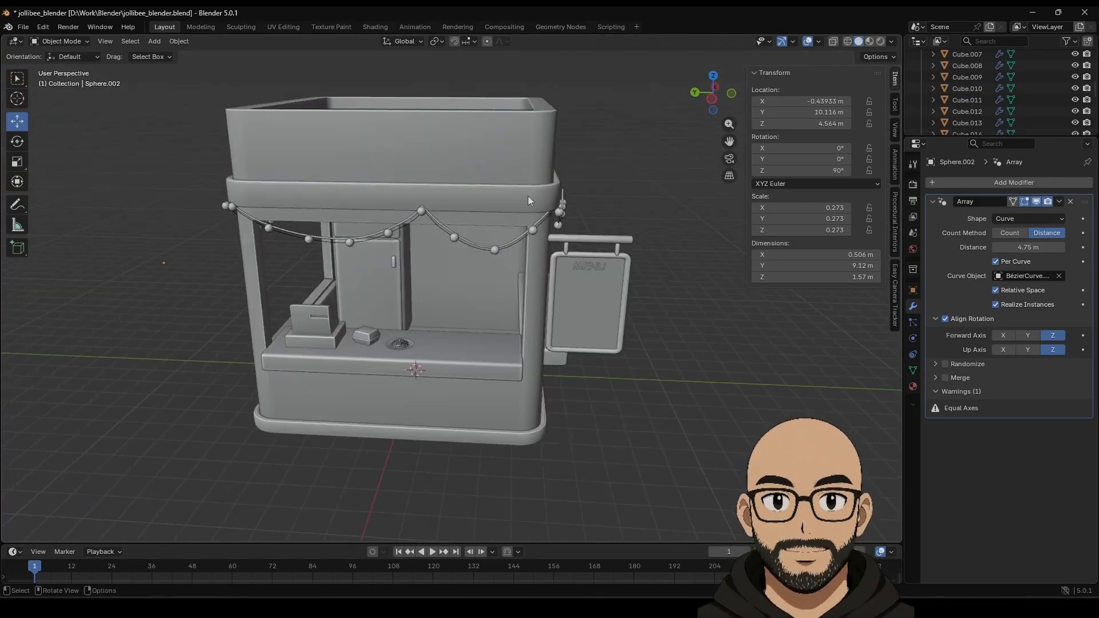
Add a UV sphere with 32 segments, 16 rings and a 1 m radius for the next counter prop.
middle_click_drag(528, 196, 496, 190)
middle_click_drag(402, 313, 458, 360)
scroll(432, 303, "up", 2)
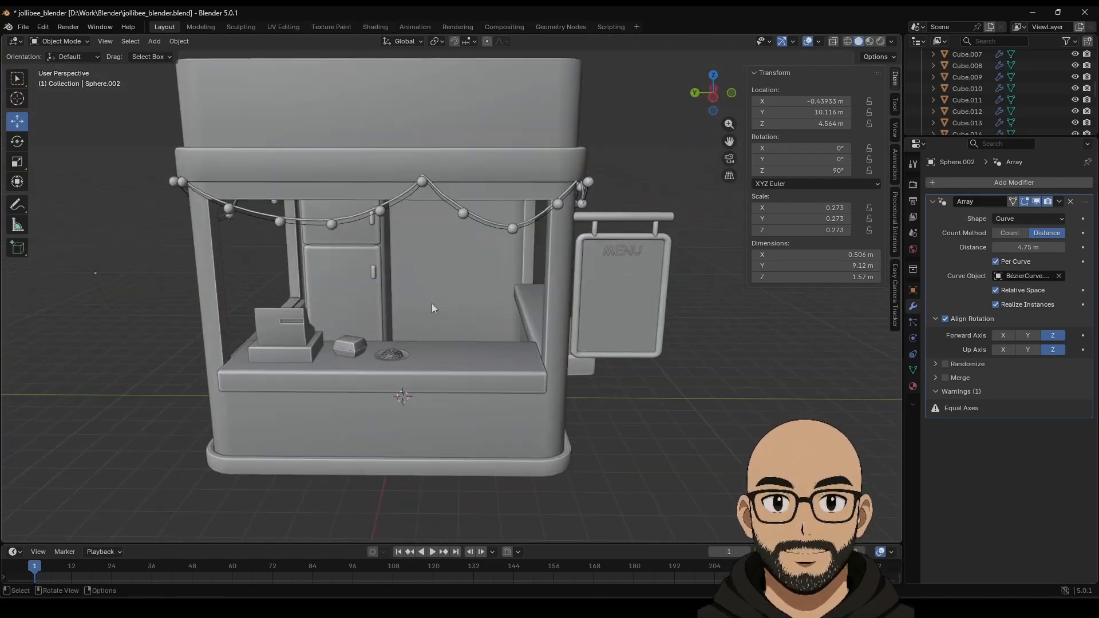
middle_click_drag(515, 283, 492, 257)
scroll(452, 297, "up", 6)
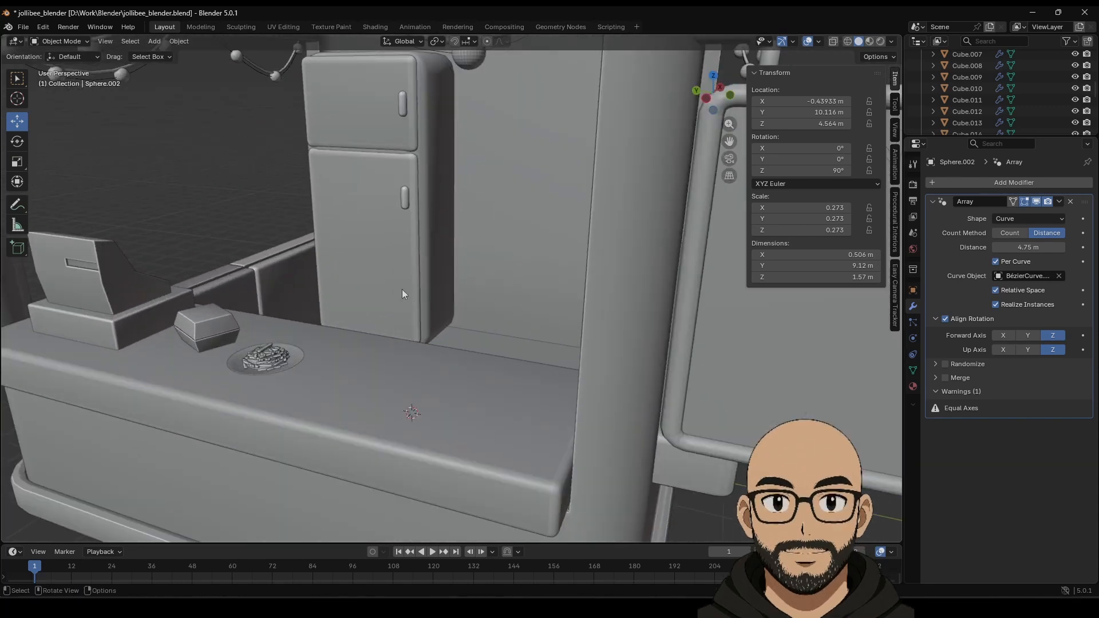
middle_click_drag(402, 290, 527, 294)
scroll(409, 303, "down", 4)
left_click(154, 42)
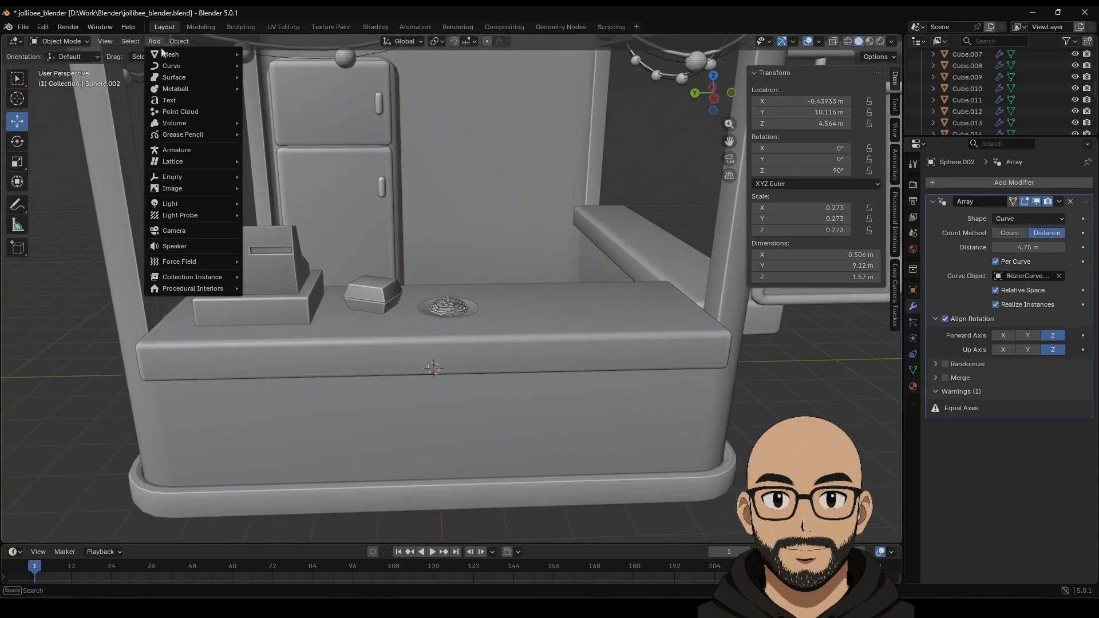
mouse_move(172, 55)
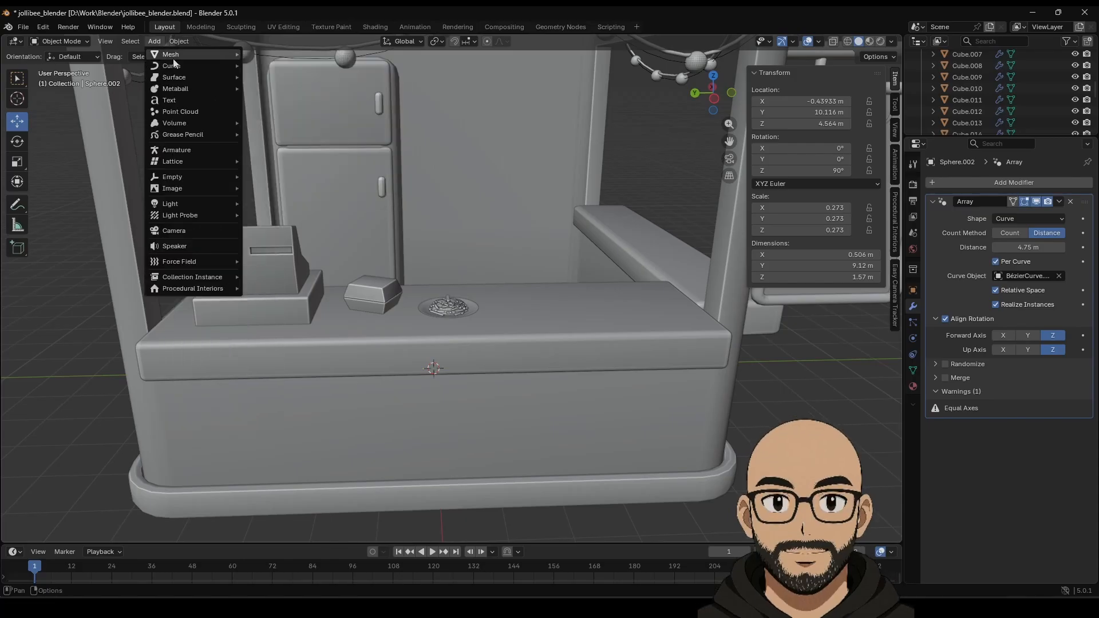
left_click(276, 88)
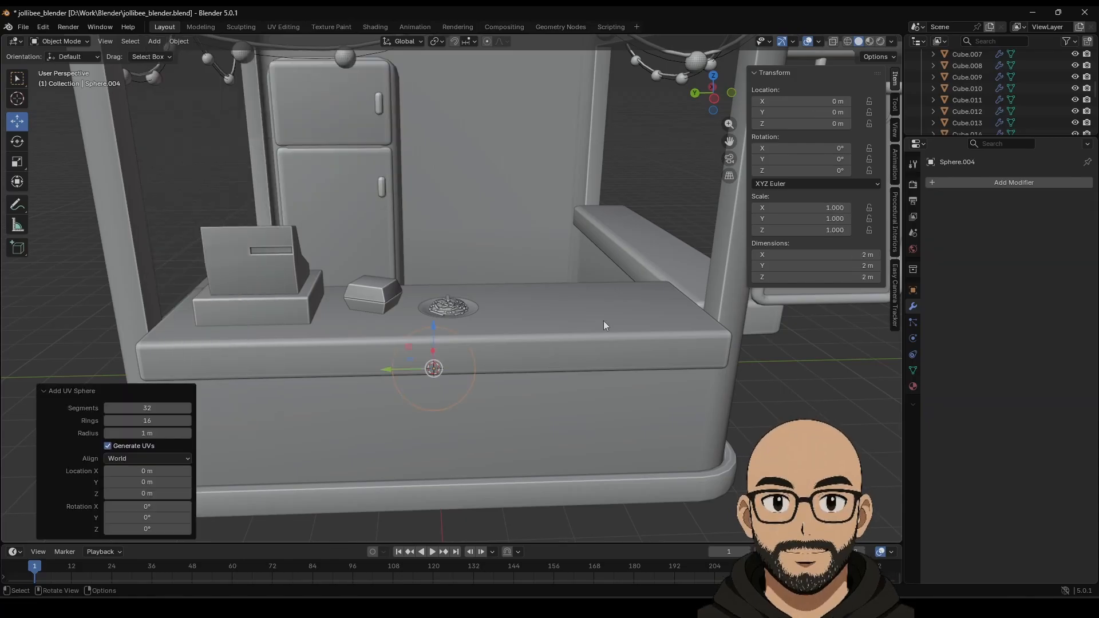
Move the sphere above the counter beside the plate, around X -4.389, Y -1.884, Z 3.911 m, and scale it to about 0.444.
middle_click_drag(428, 355, 445, 387)
left_click_drag(396, 350, 579, 438)
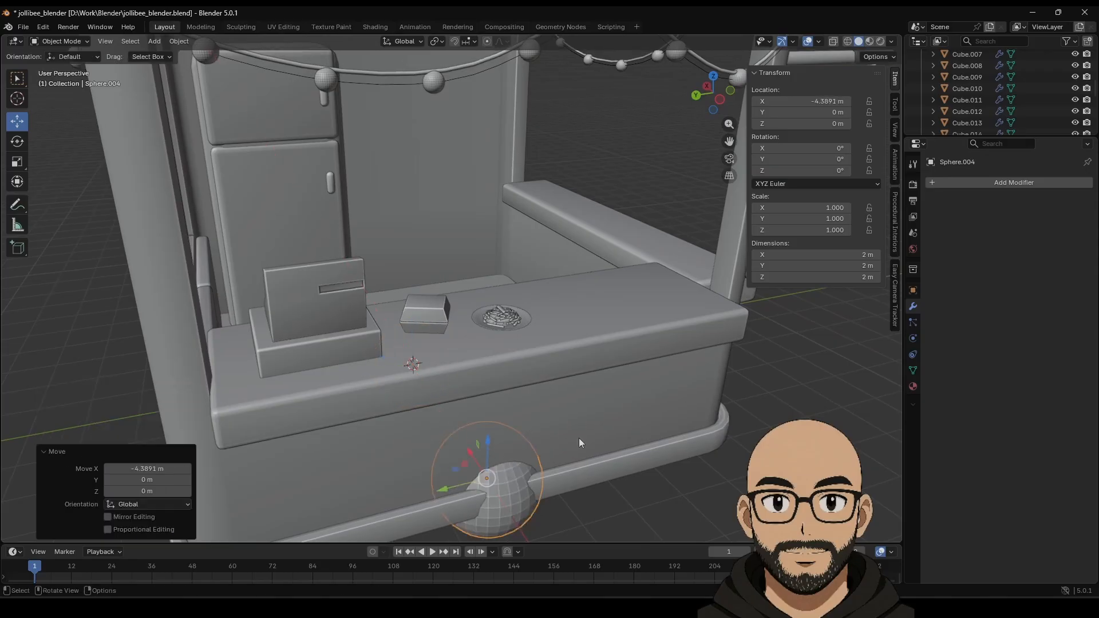
left_click_drag(494, 445, 497, 257)
left_click_drag(455, 308, 630, 317)
key("s")
left_click(595, 309)
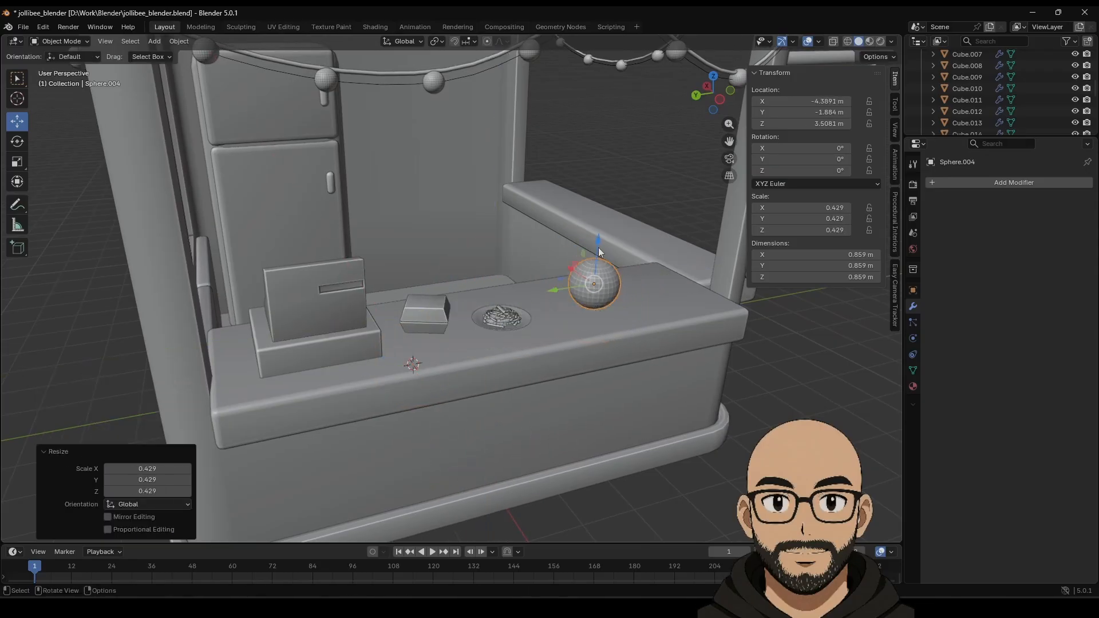
left_click_drag(599, 245, 600, 222)
key("s")
left_click(616, 265)
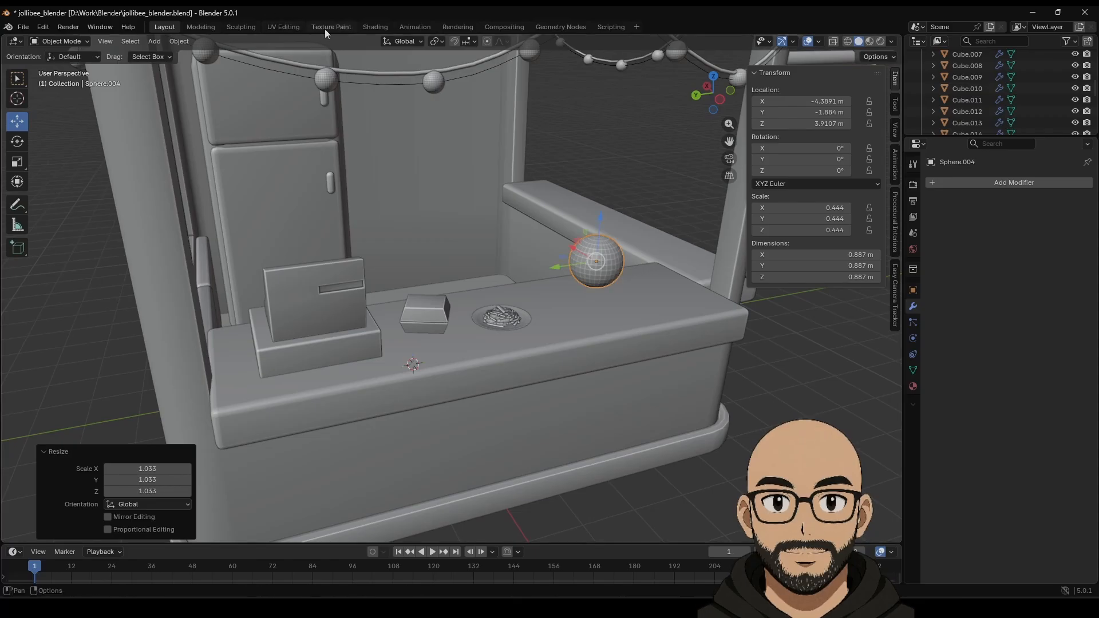
Sculpt the sphere into a teardrop by pulling its side facing away from the plate outward with the Elastic Grab brush.
left_click(241, 27)
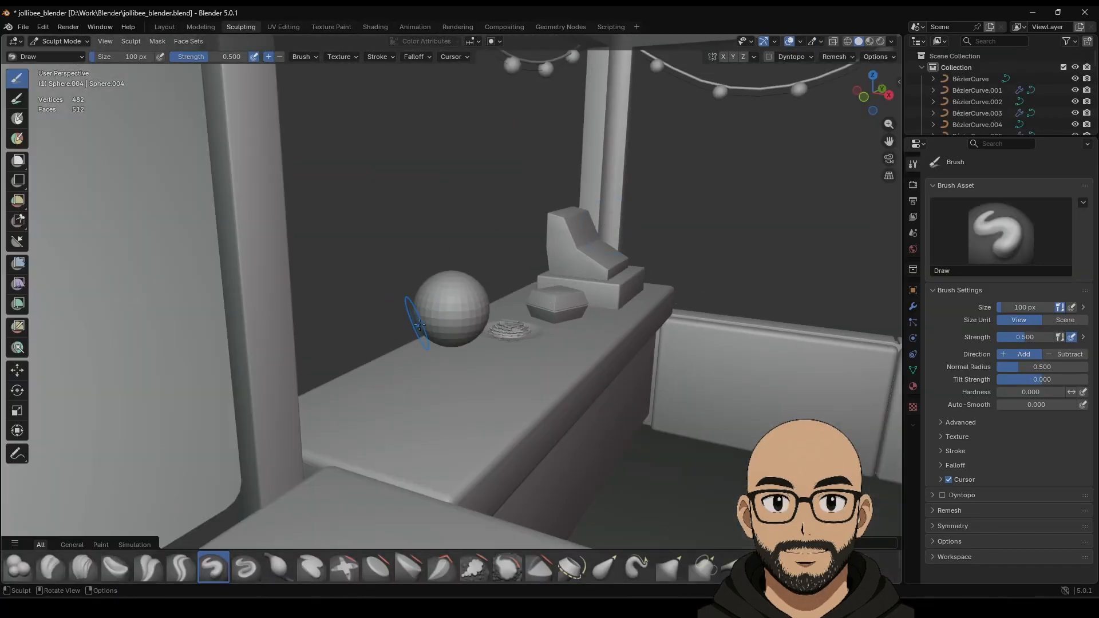
middle_click_drag(420, 325, 606, 344)
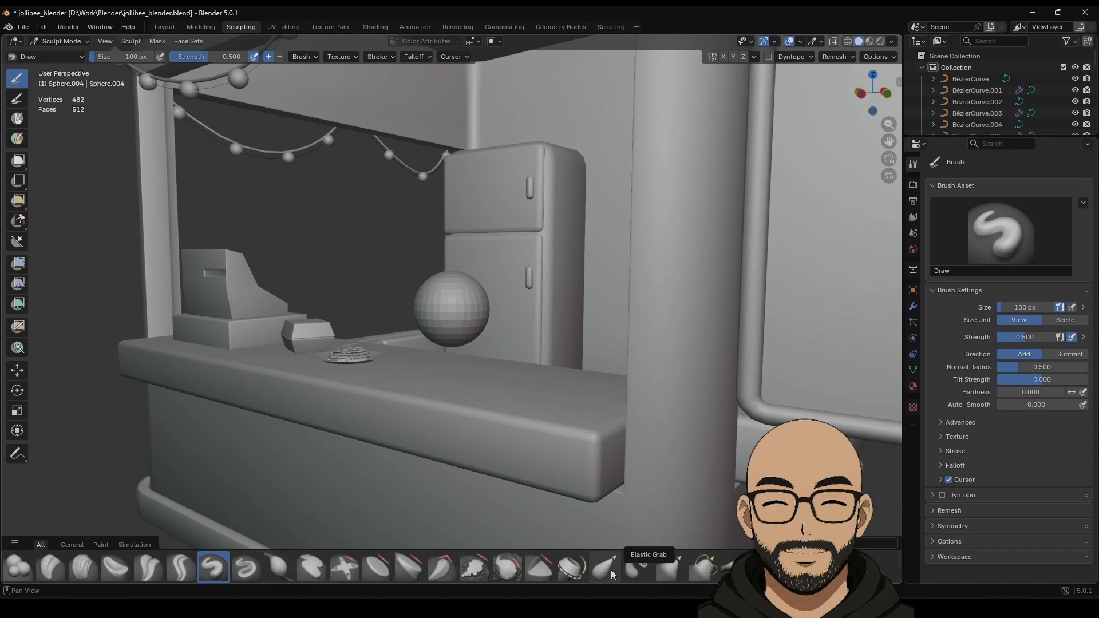
left_click(604, 567)
left_click_drag(475, 303, 617, 327)
middle_click_drag(479, 343, 515, 304)
left_click_drag(598, 311, 608, 316)
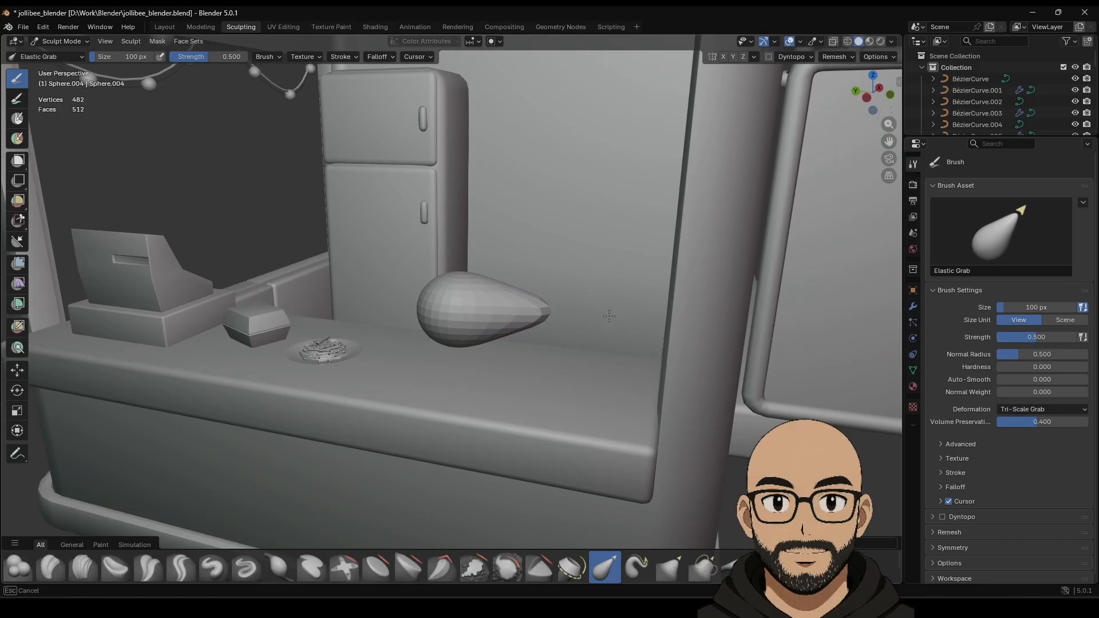
Shape the teardrop into an uneven drumstick with a narrower neck, using the Grab brush at size 100 px and strength 0.400.
middle_click_drag(509, 317, 311, 328)
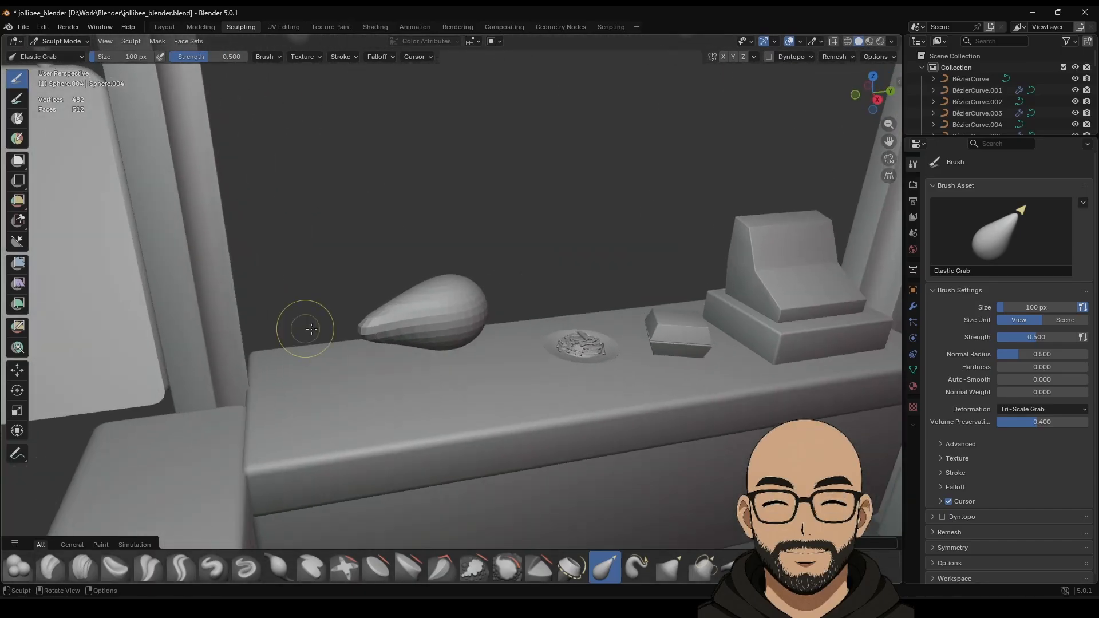
middle_click_drag(457, 355, 455, 322)
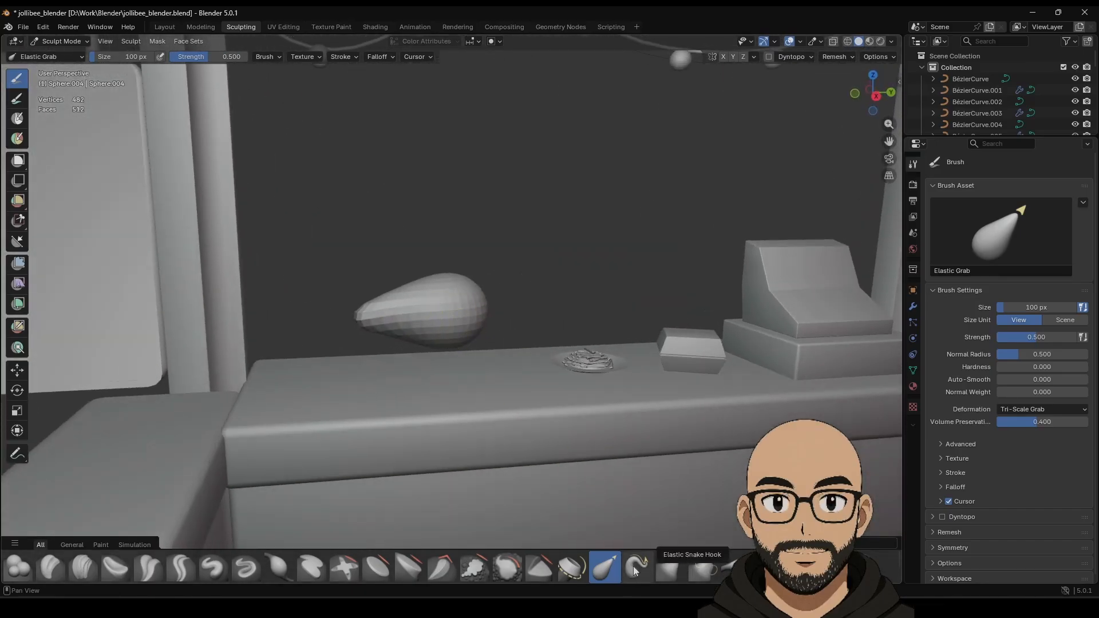
left_click(669, 568)
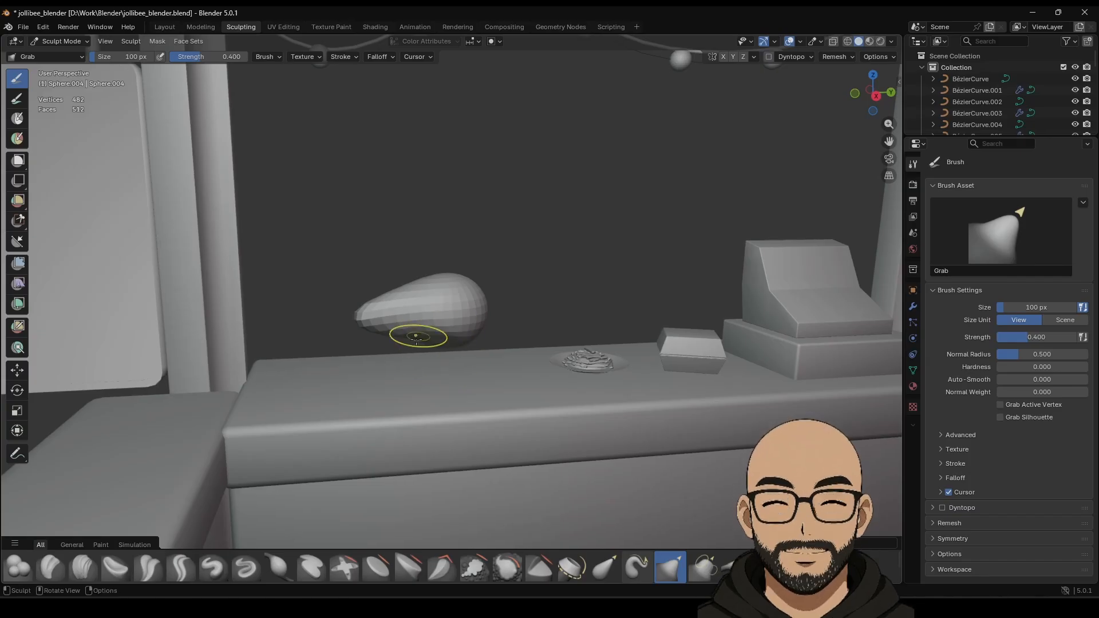
middle_click_drag(427, 287, 525, 336)
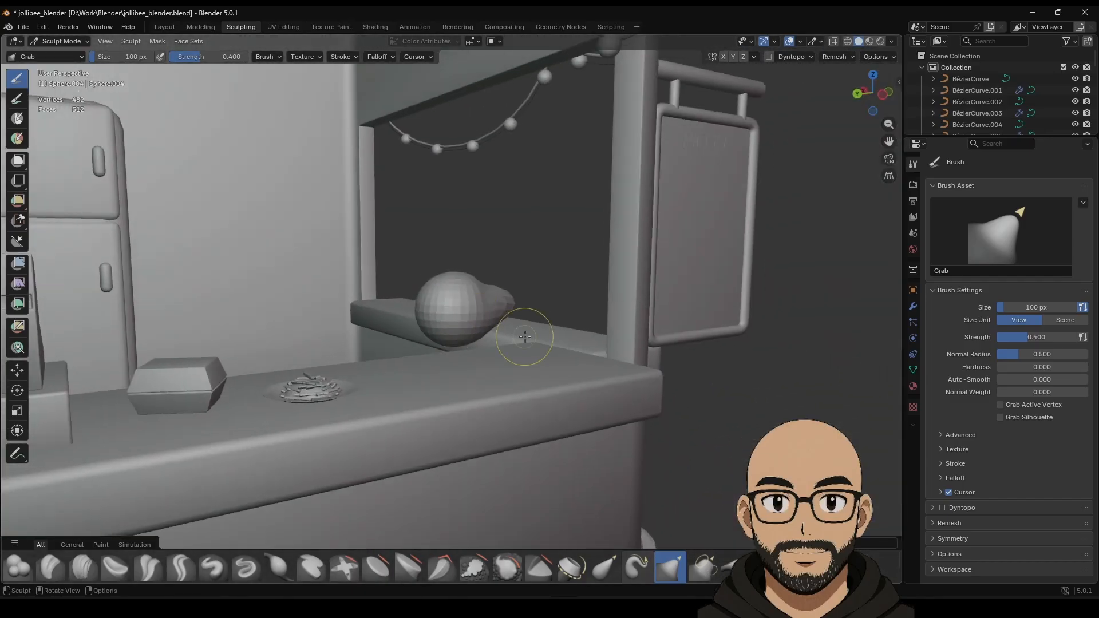
middle_click_drag(459, 285, 439, 277)
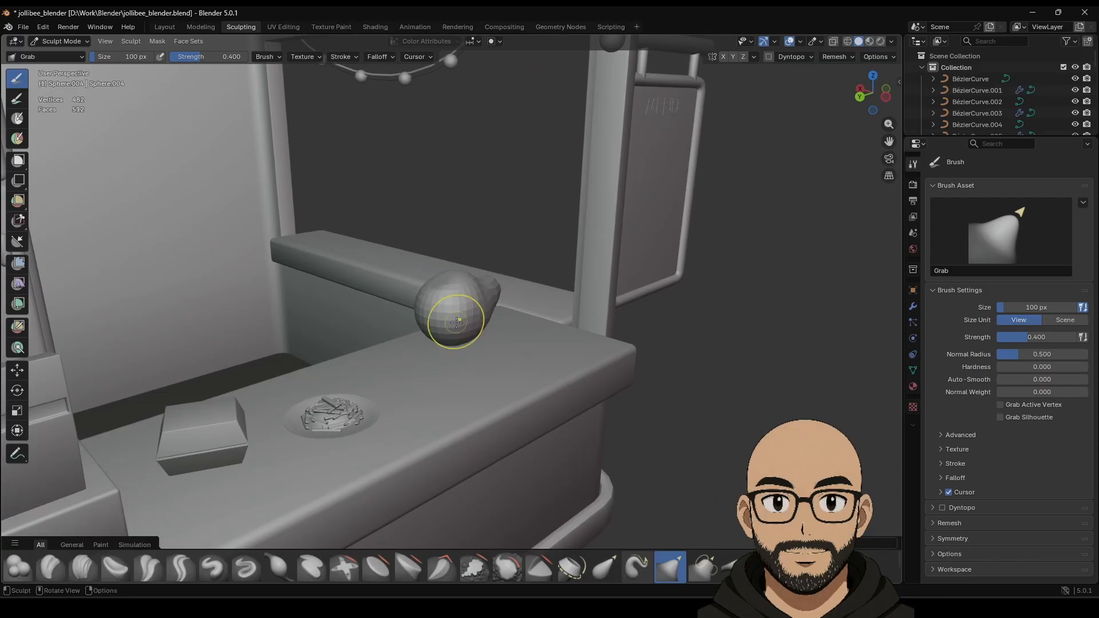
middle_click_drag(456, 321, 402, 293)
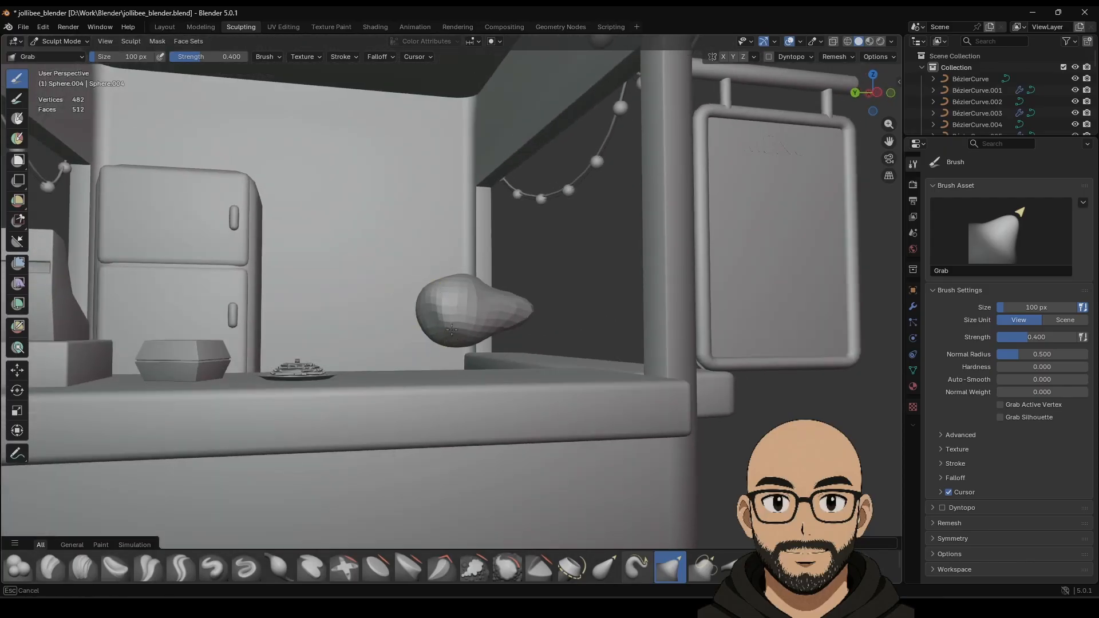
middle_click_drag(451, 329, 604, 351)
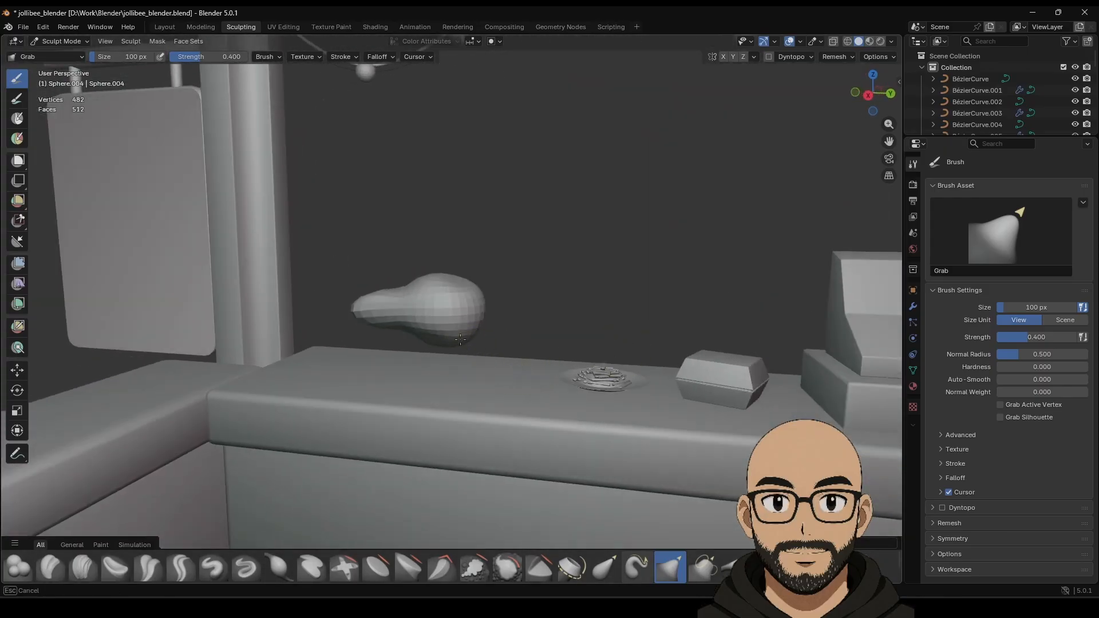
middle_click_drag(456, 317, 454, 349)
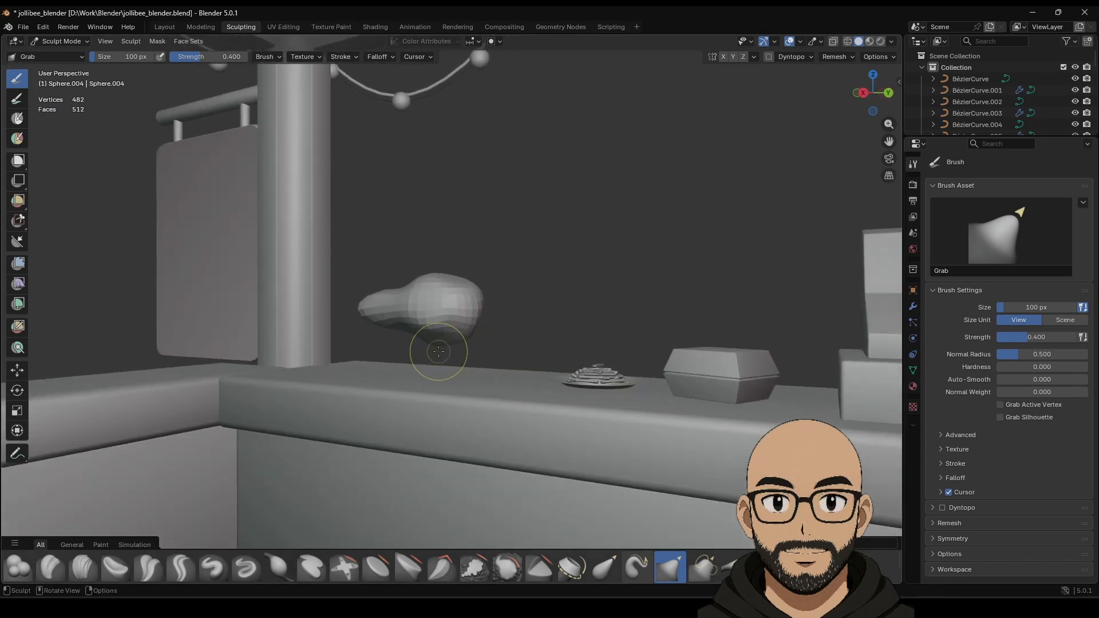
mouse_move(515, 310)
middle_mouse_down()
mouse_move(418, 324)
mouse_move(312, 311)
middle_mouse_up()
Try subdividing all faces of the sculpted drumstick mesh and undo it.
key("Tab")
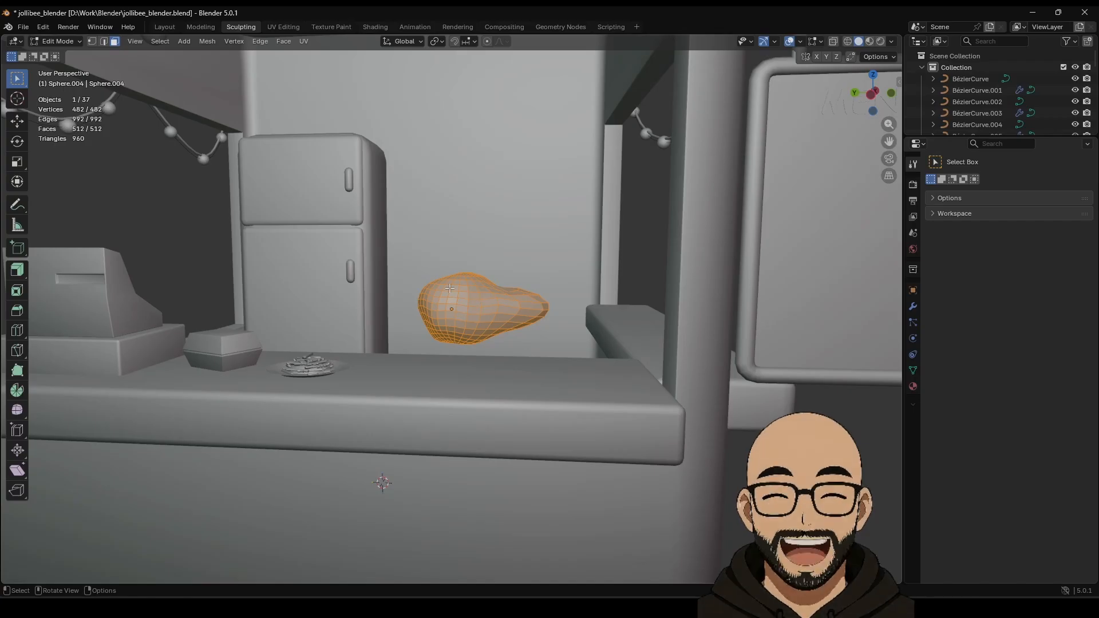
scroll(479, 300, "down", 3)
right_click(464, 309)
left_click(459, 308)
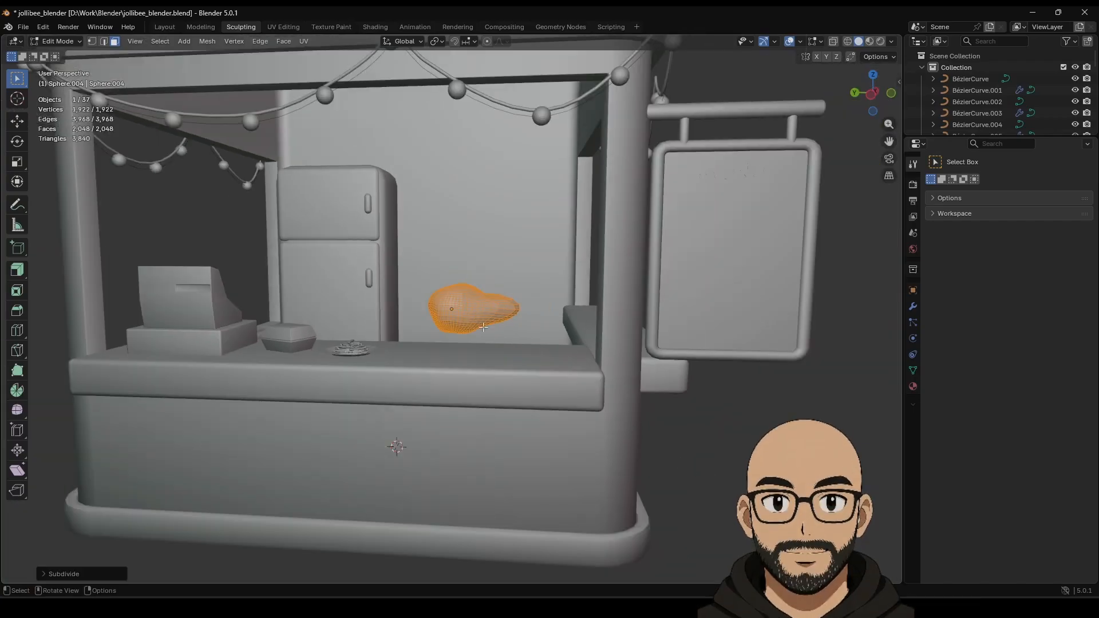
key("ctrl+z")
right_click(430, 315)
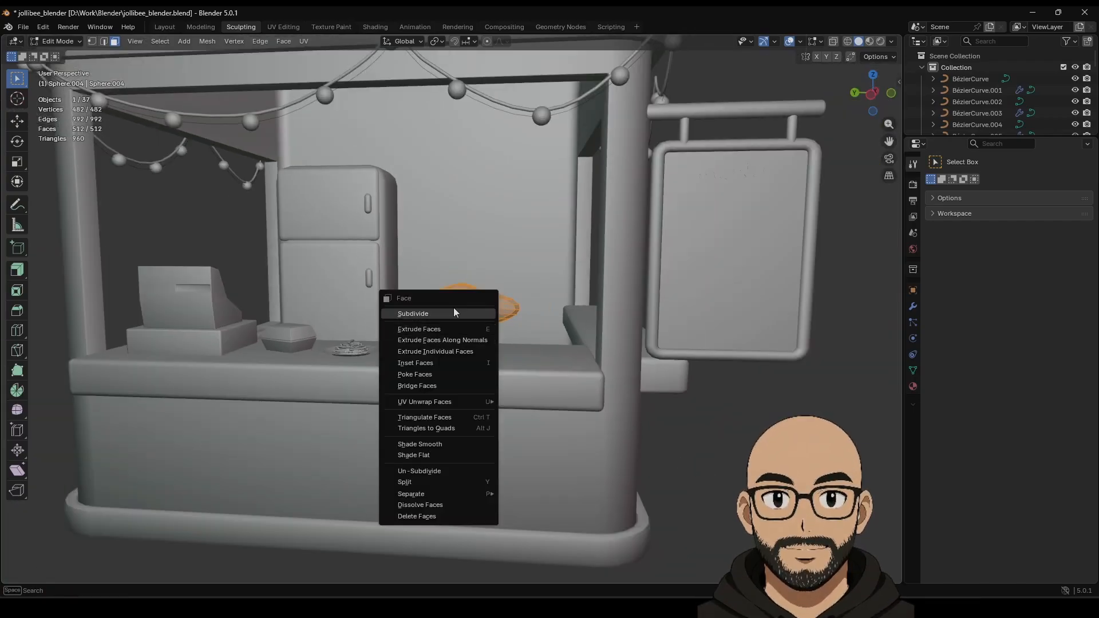
key("Escape")
key("Tab")
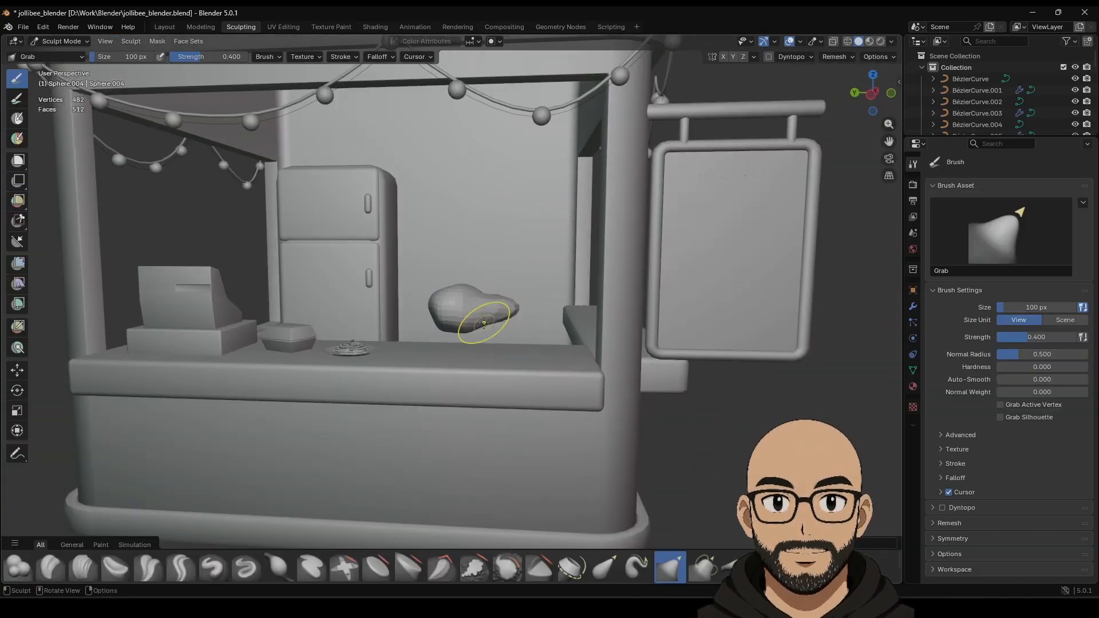
Apply Shade Auto Smooth at 30° to the drumstick and scale it down to about 0.245.
left_click(177, 28)
right_click(632, 265)
left_click(617, 258)
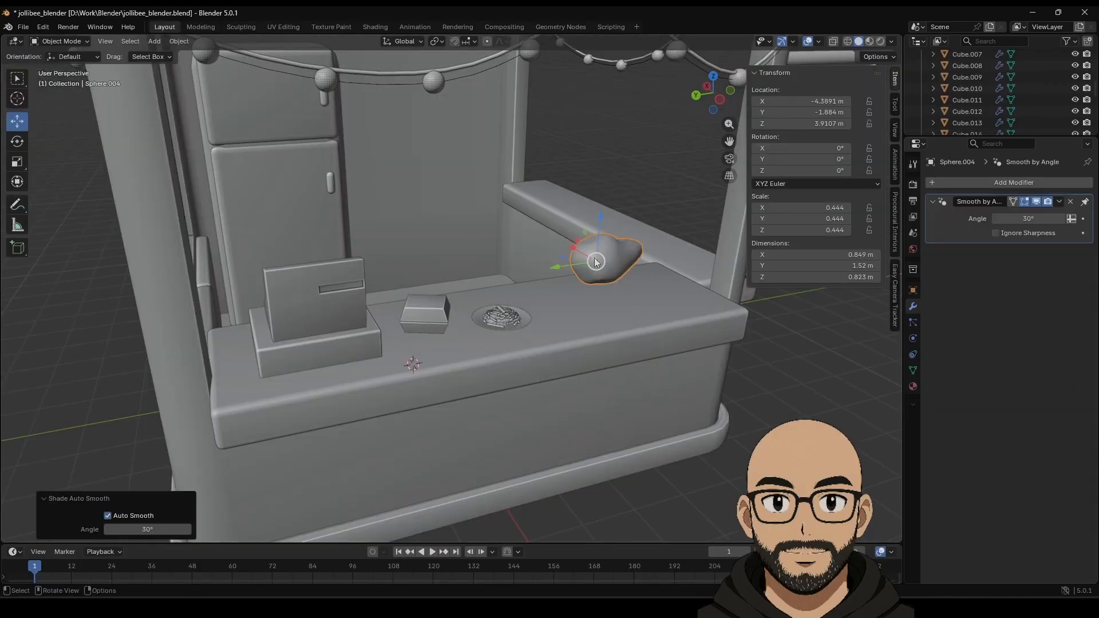
middle_click_drag(597, 265, 471, 269)
key("s")
left_click(474, 283)
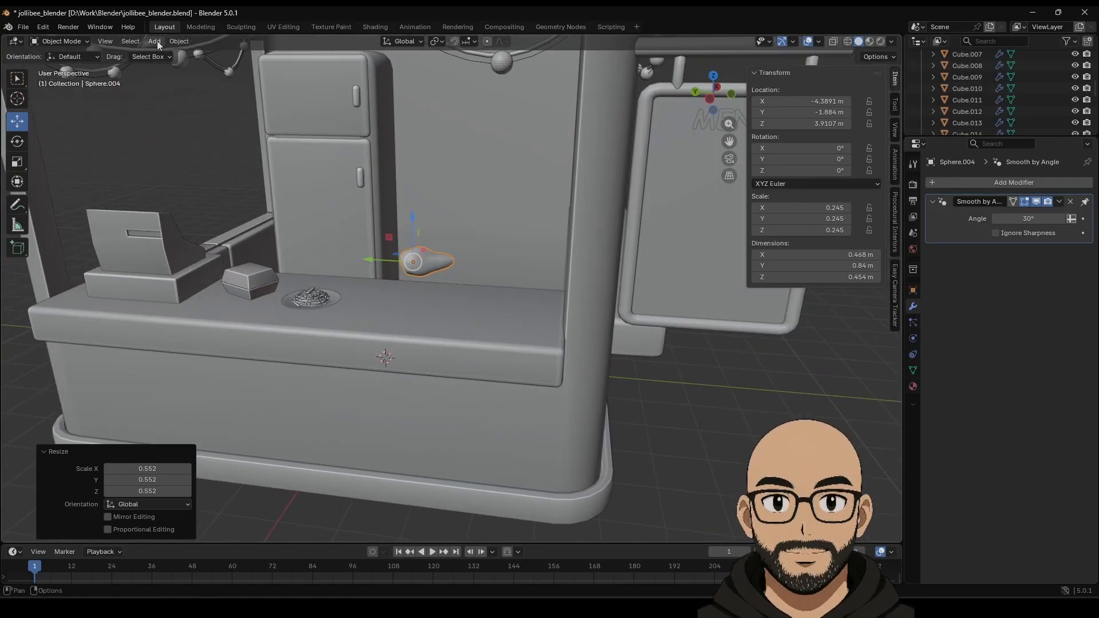
Duplicate the cash register's base, shrink the copy to about 0.329 and place it at the drumstick's narrow end, around Y -2.363, Z 3.923 m.
left_click(139, 286)
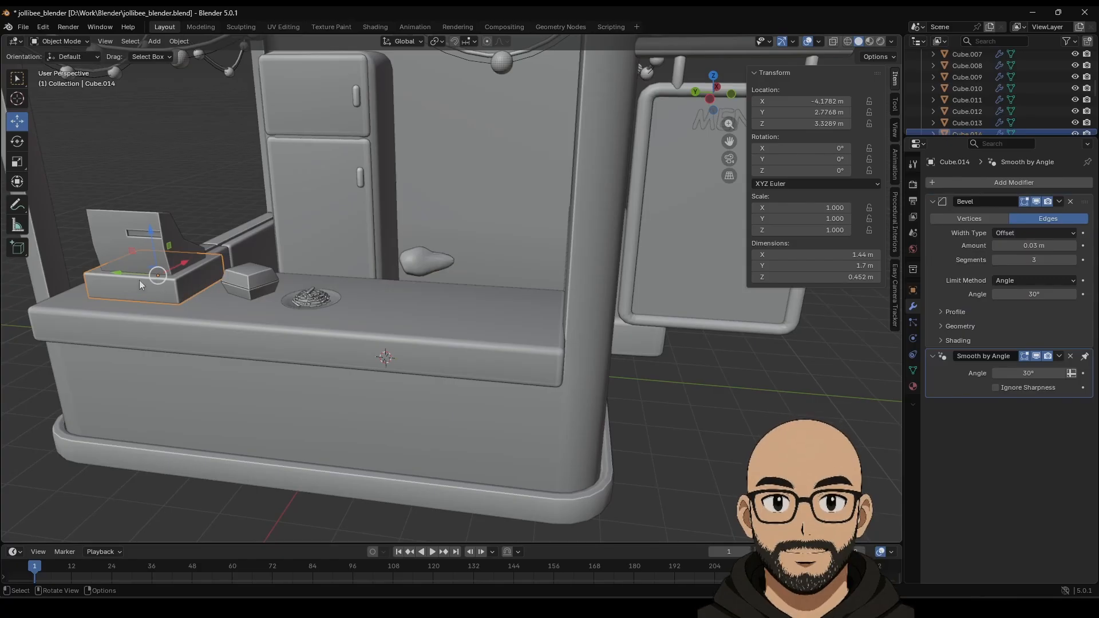
key("shift+d")
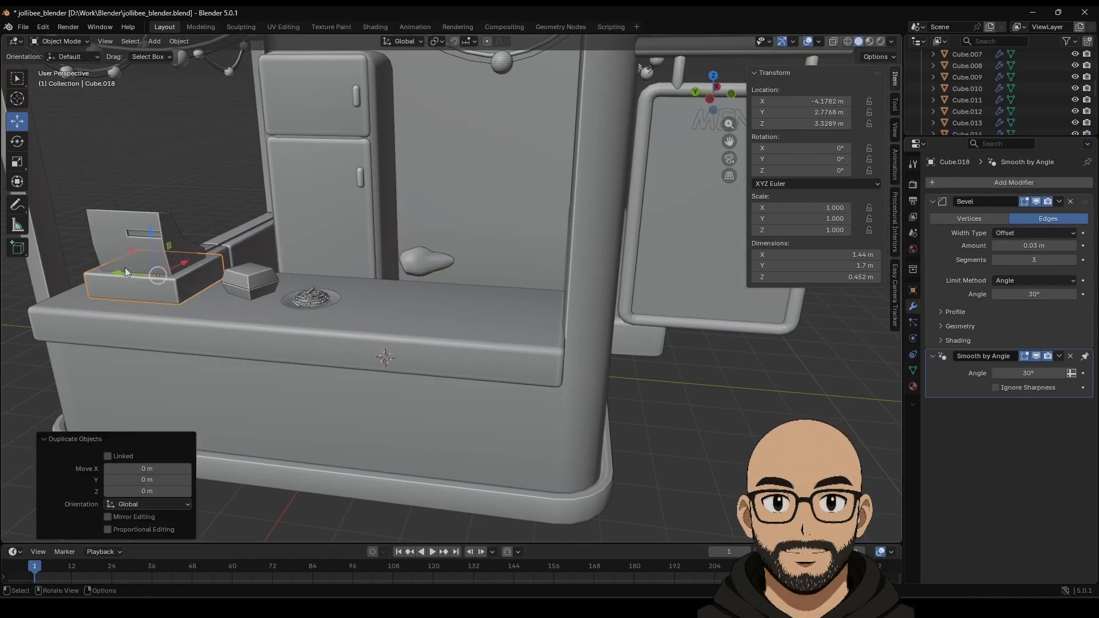
key("y")
left_click(448, 302)
key("s")
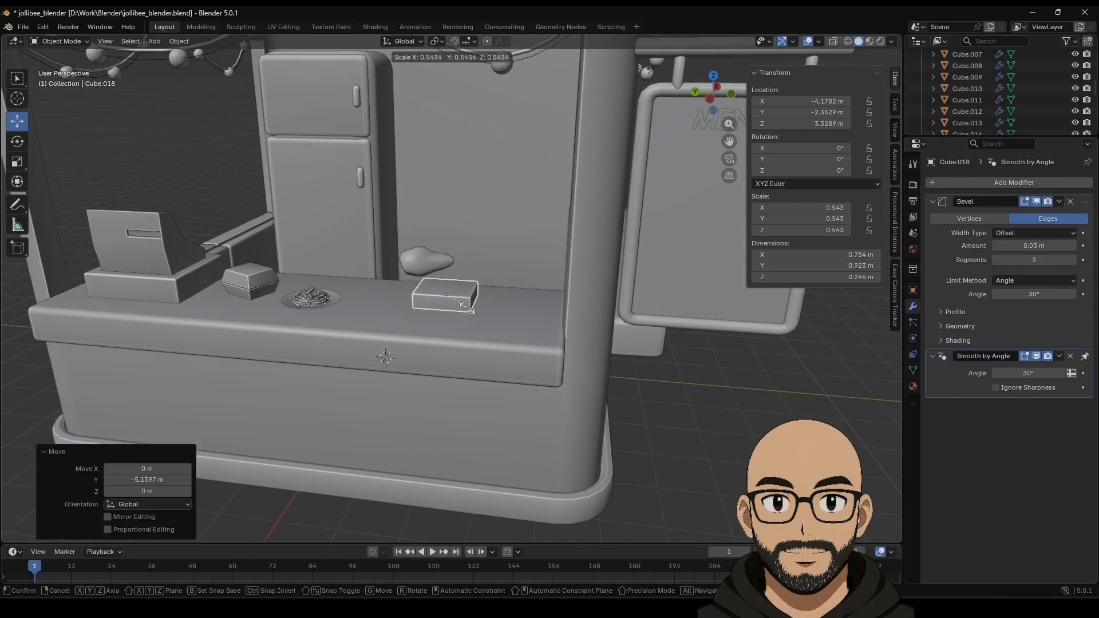
left_click(458, 303)
key("g")
key("z")
left_click(453, 222)
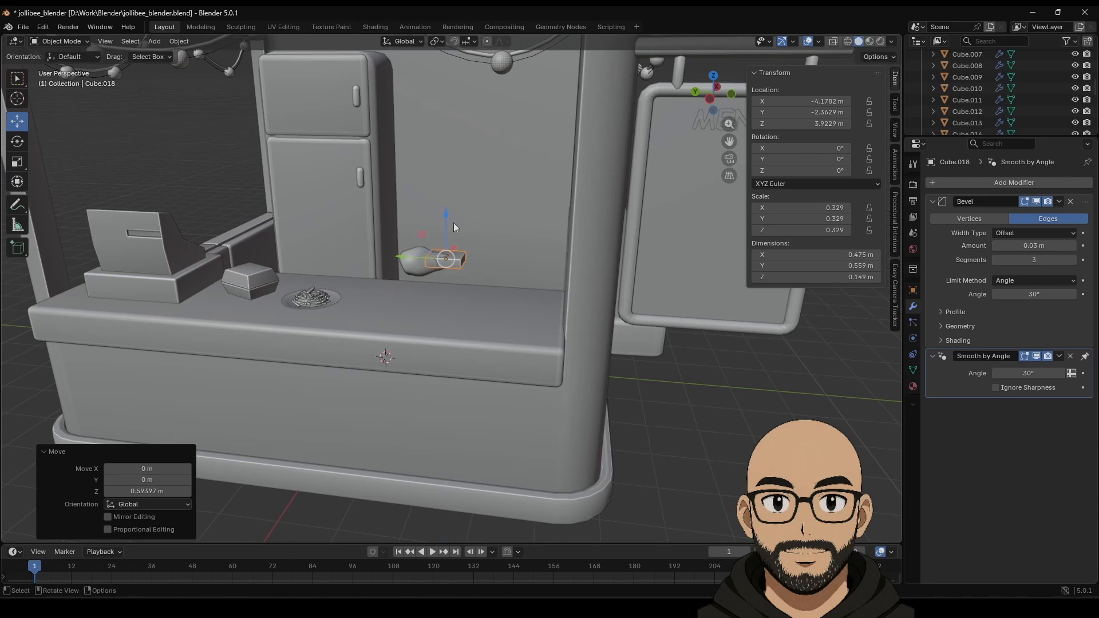
Reshape the duplicated block into a thin bar with scale about X 0.062 and Z 0.221, and rotate it about 21.4° around Z.
key("KP_Decimal")
middle_click_drag(424, 248, 498, 295)
left_click(20, 164)
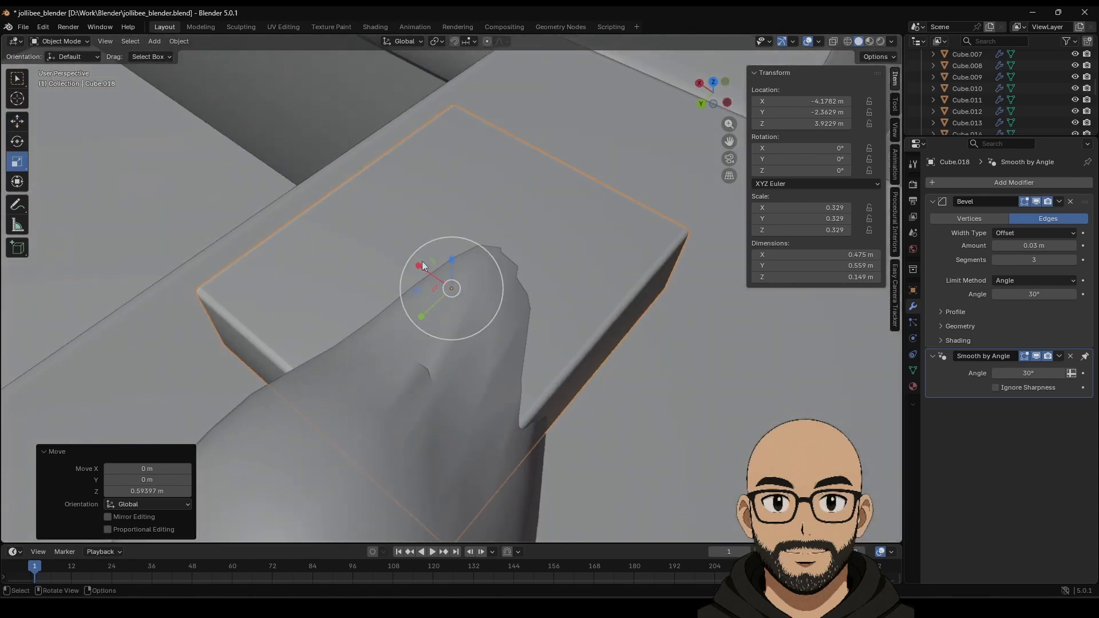
mouse_move(419, 261)
left_mouse_down()
mouse_move(457, 279)
mouse_move(430, 274)
left_mouse_up()
middle_click_drag(430, 273, 436, 249)
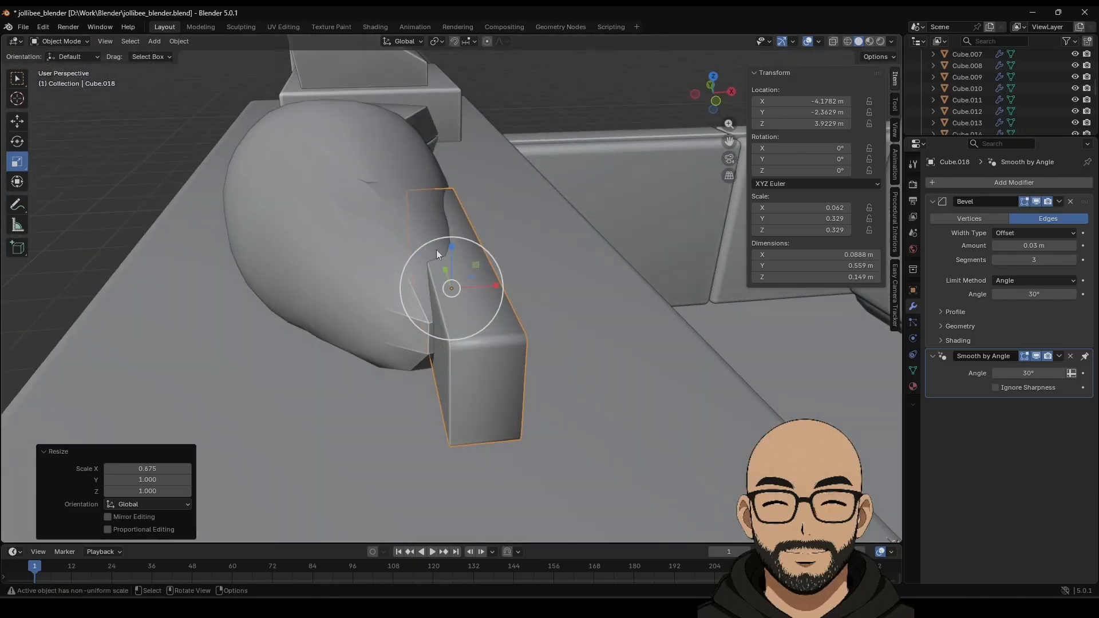
left_click_drag(435, 310, 461, 321)
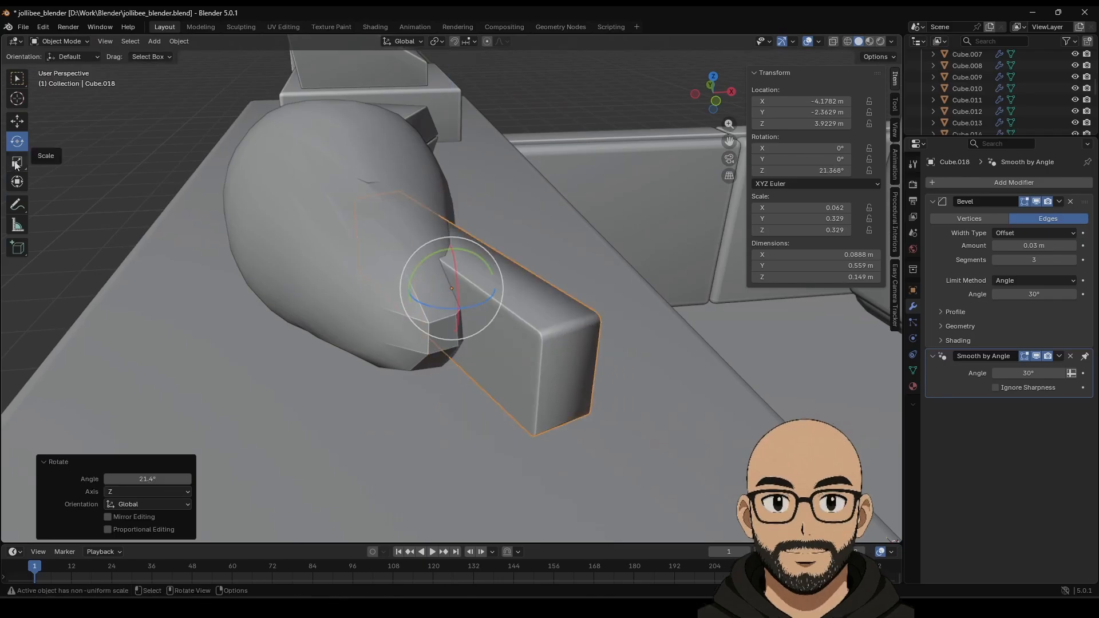
left_click_drag(451, 246, 452, 260)
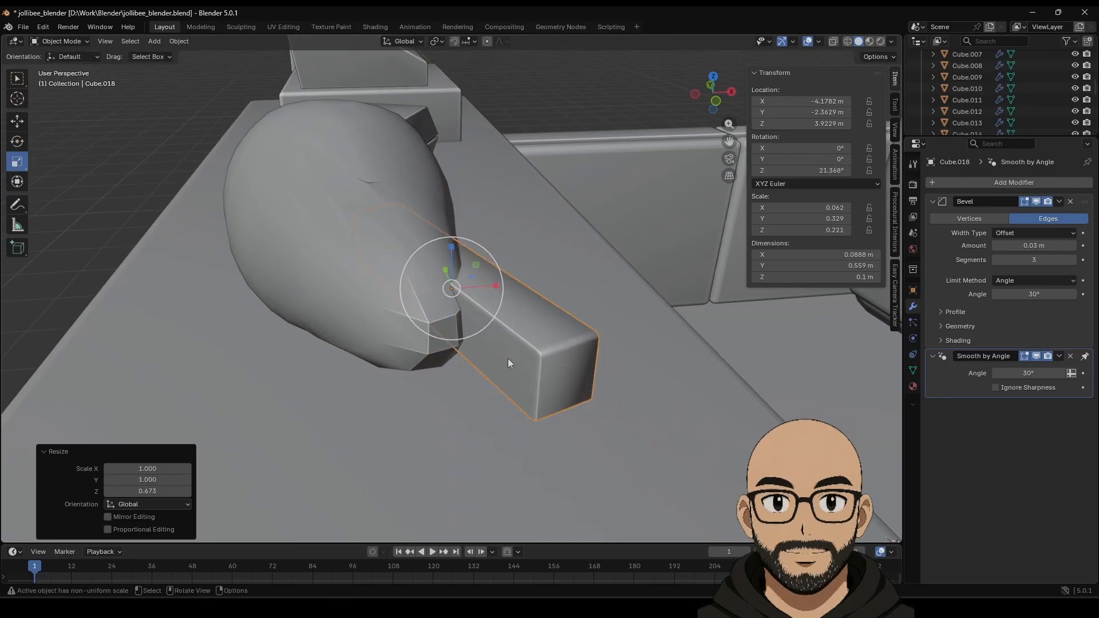
Move the bar into the drumstick's narrow end, around X -4.234, Y -2.429, Z 3.883 m.
middle_click_drag(507, 358, 460, 385)
left_click(18, 122)
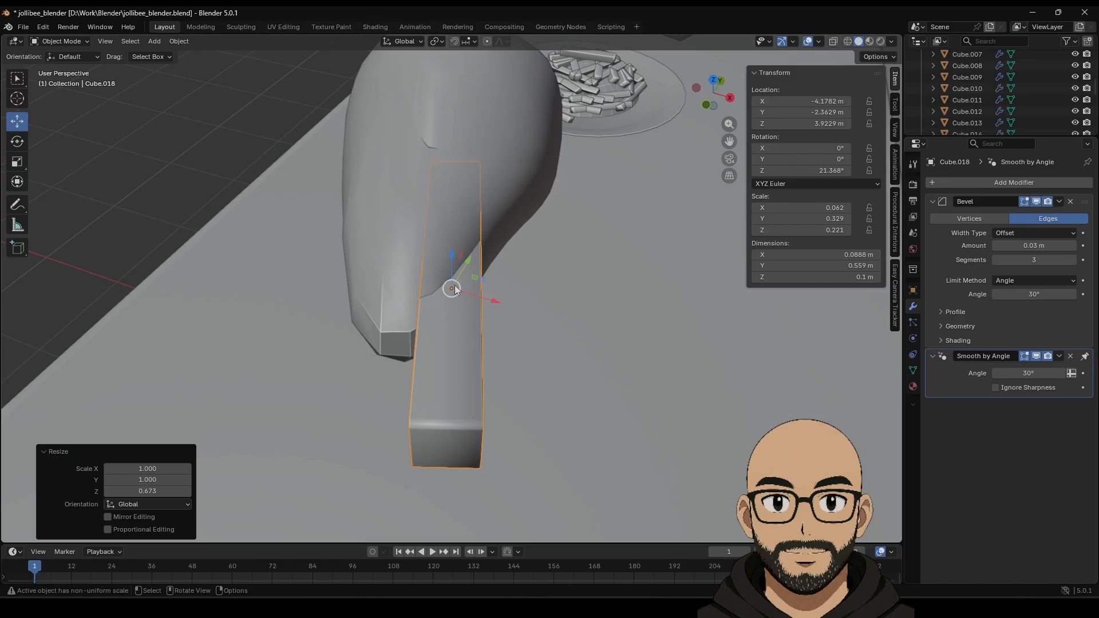
left_click_drag(454, 288, 397, 314)
middle_click_drag(397, 314, 511, 314)
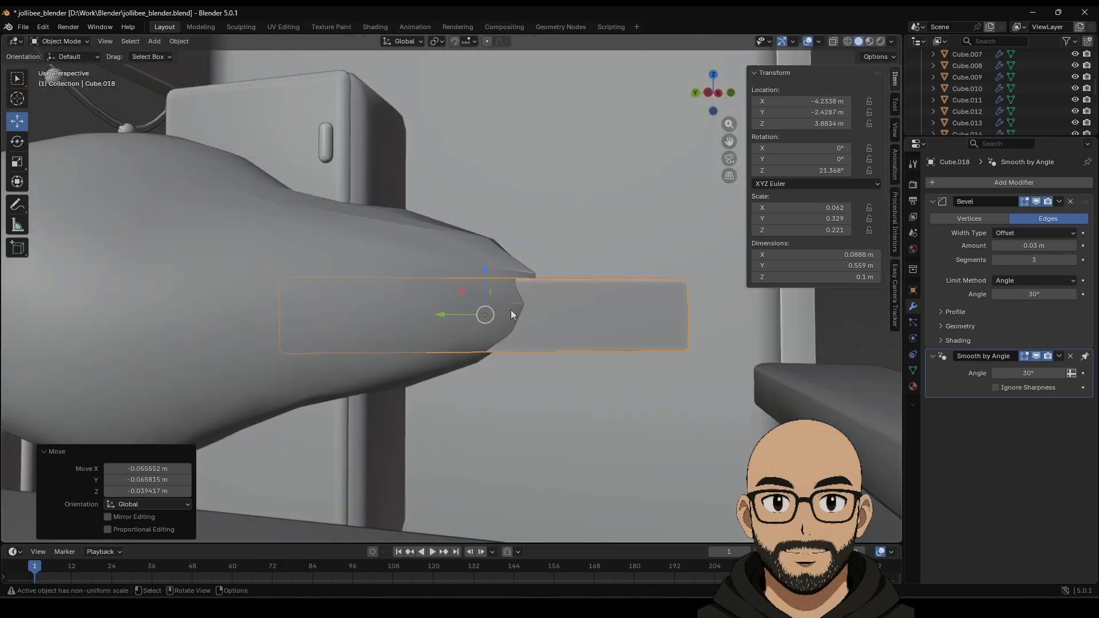
Move the bar outward to about X -4.202, Y -2.544, Z 3.914 m and extrude its free end face a short distance.
left_click_drag(484, 314, 564, 292)
middle_click_drag(564, 292, 630, 355)
key("Tab")
left_click(681, 369)
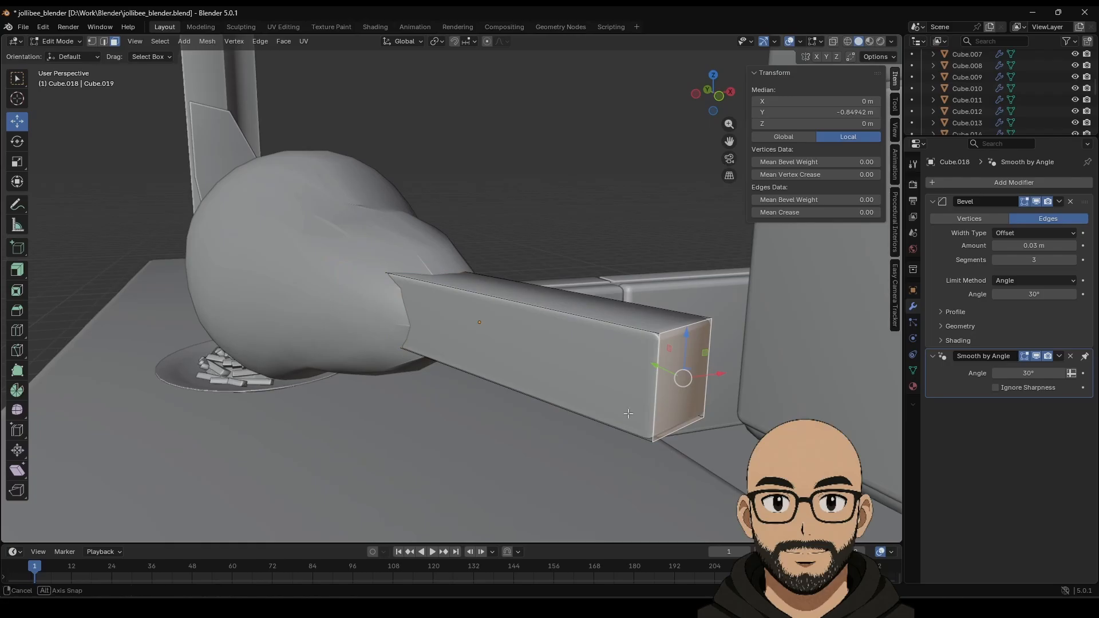
middle_click_drag(628, 413, 614, 383)
key("e")
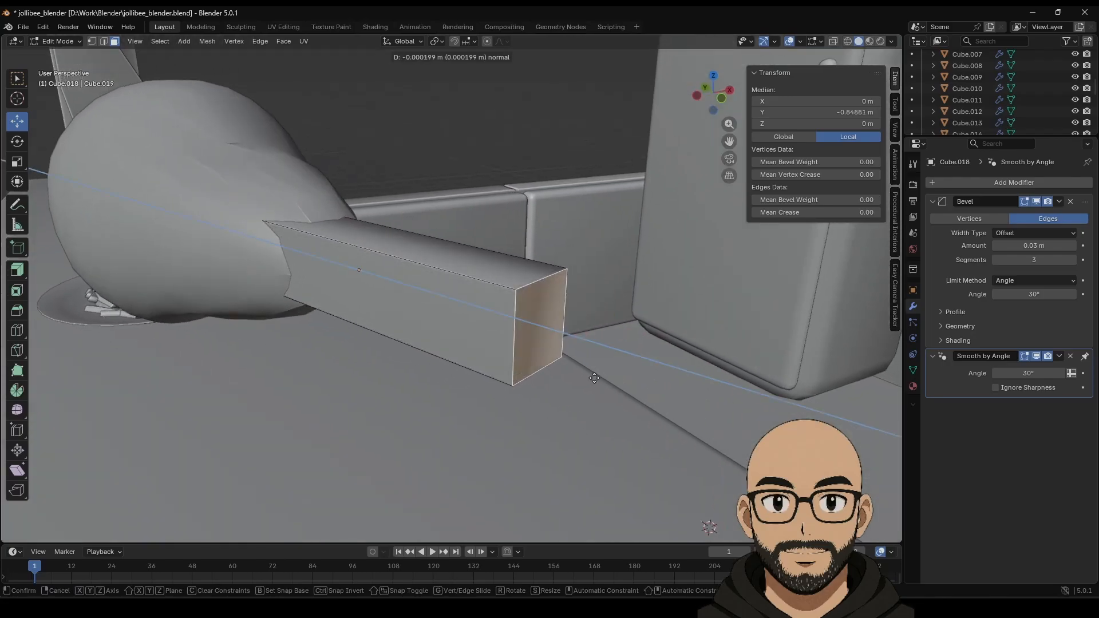
left_click(594, 365)
Extrude both side faces of the bar's end segment outward along their normals to form a T-shaped end.
middle_click_drag(594, 365, 250, 343)
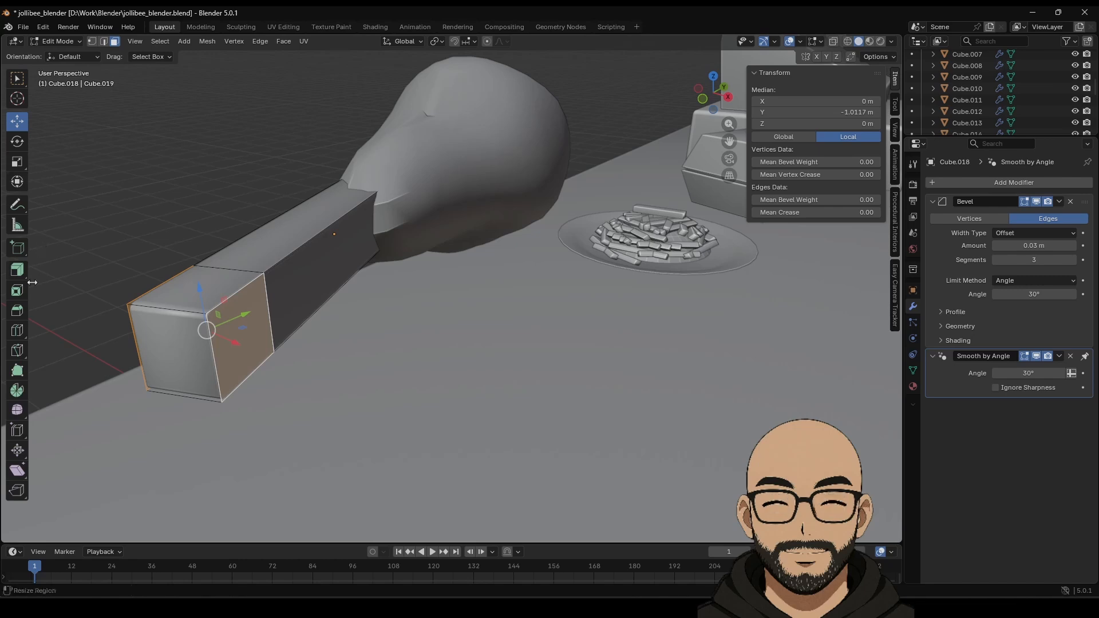
left_click(16, 269)
left_click(95, 324)
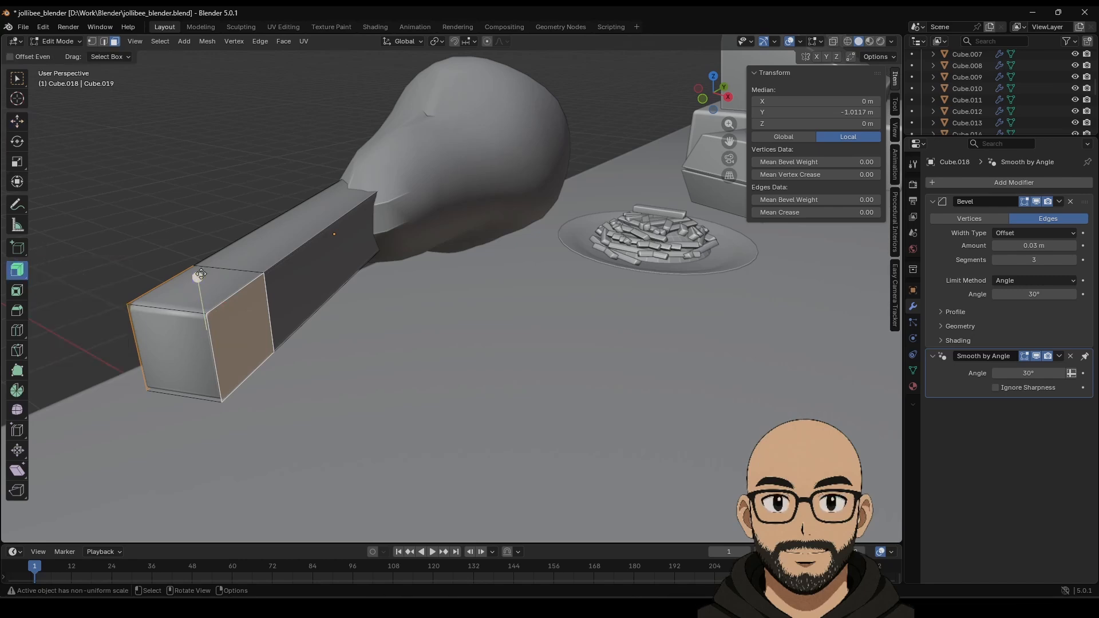
left_click_drag(202, 246, 625, 400)
Extrude the end faces of the two side blocks about 0.07 m and scale them to about 0.867.
left_click(238, 392)
left_click(135, 385, "shift")
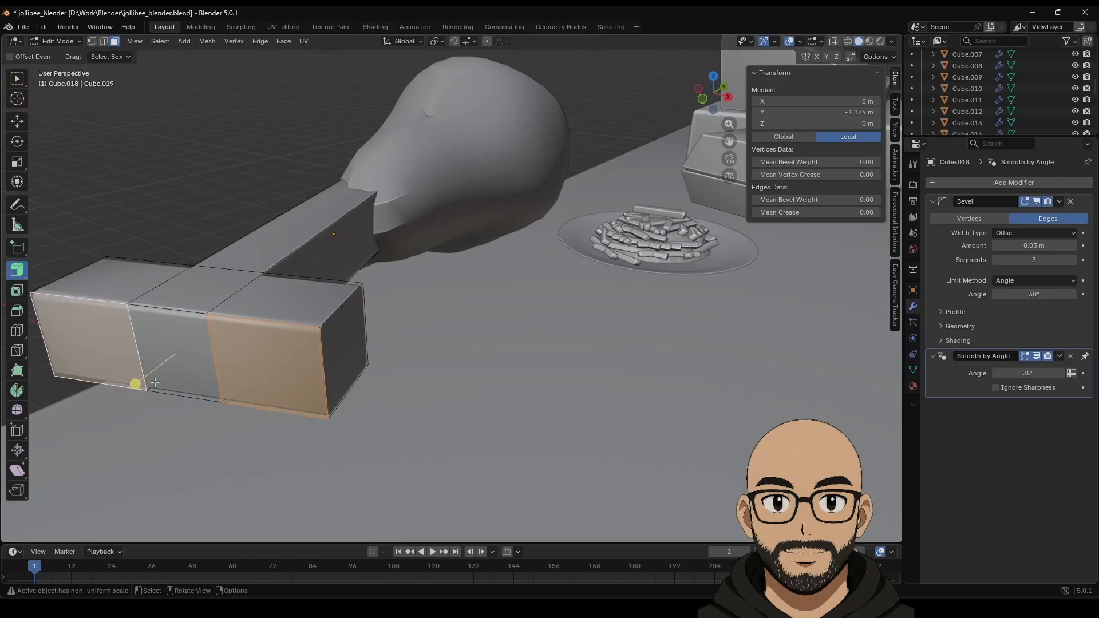
left_click_drag(135, 385, 137, 351)
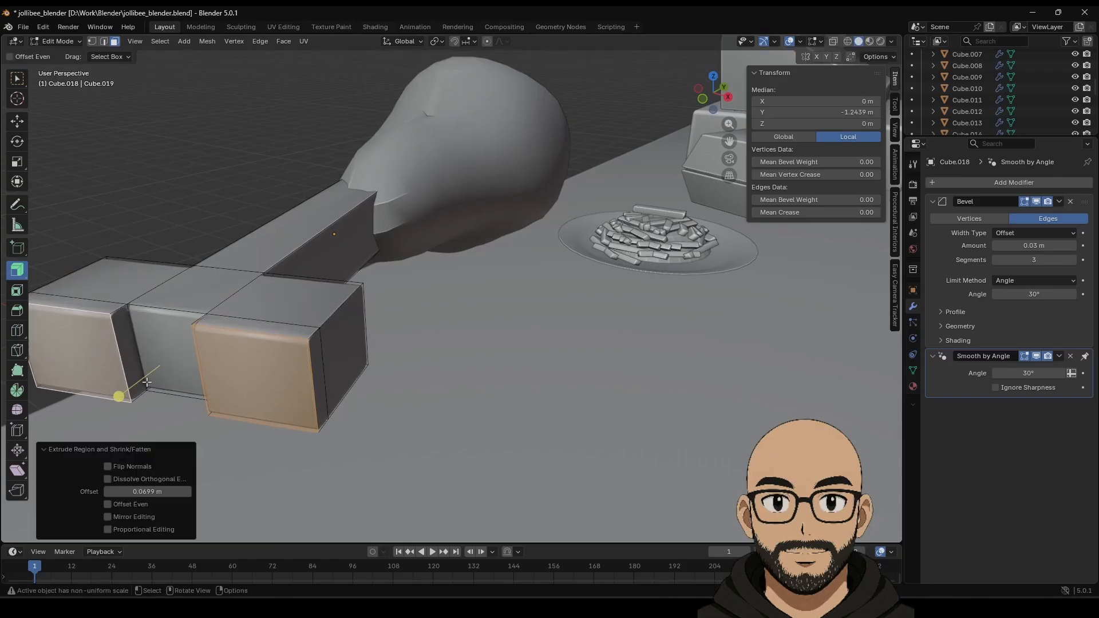
key("s")
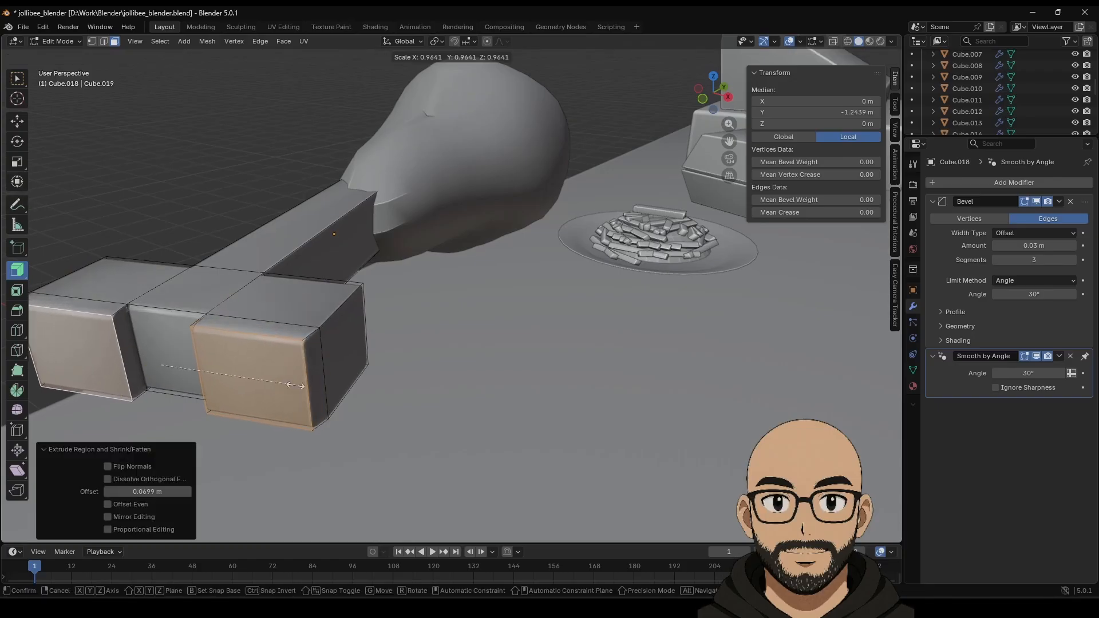
left_click(281, 384)
Spread the two extruded end faces slightly apart to shape the bone's knobs, and return to Object Mode.
left_click(18, 121)
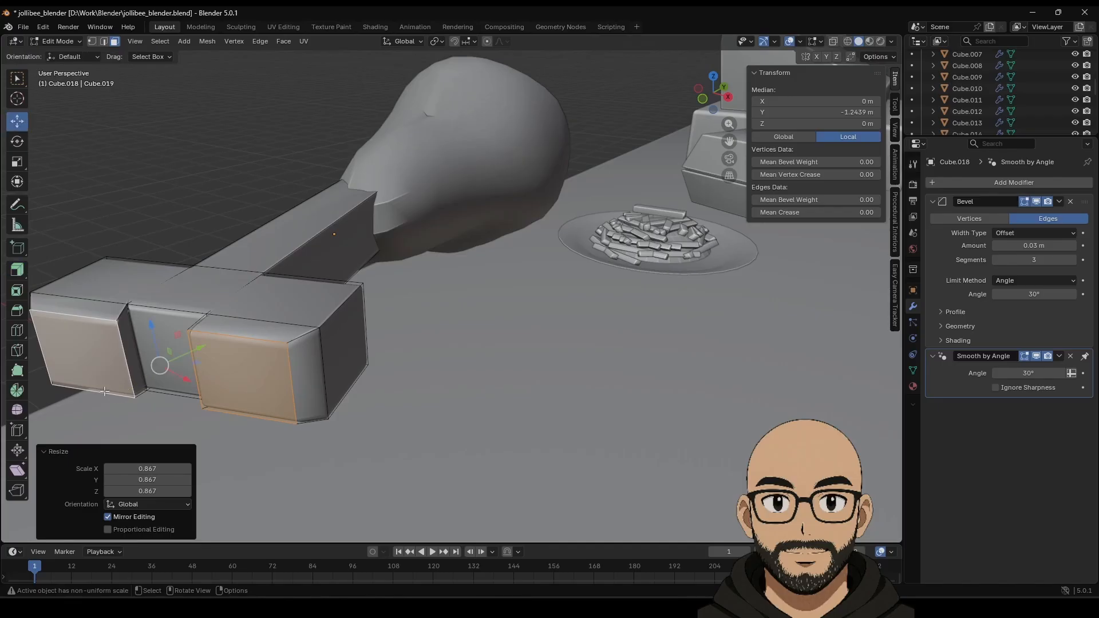
left_click(115, 394)
left_click_drag(88, 355, 76, 352)
left_click(246, 383)
left_click_drag(240, 382, 253, 380)
key("Tab")
middle_click_drag(243, 316, 429, 331)
scroll(430, 330, "down", 4)
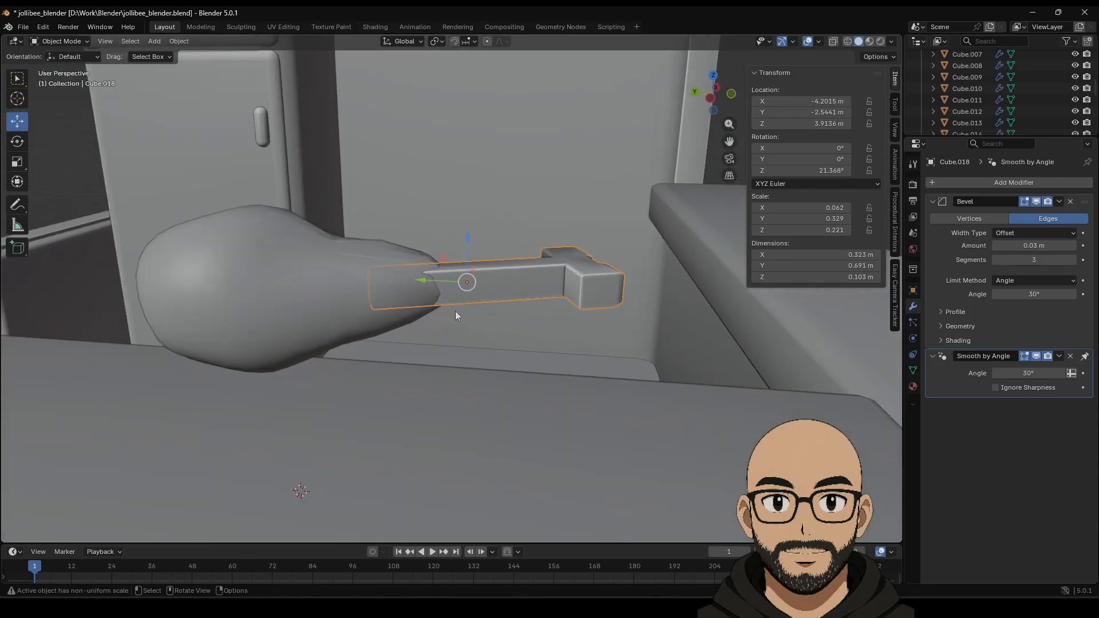
scroll(453, 303, "down", 4)
middle_click_drag(452, 293, 496, 293)
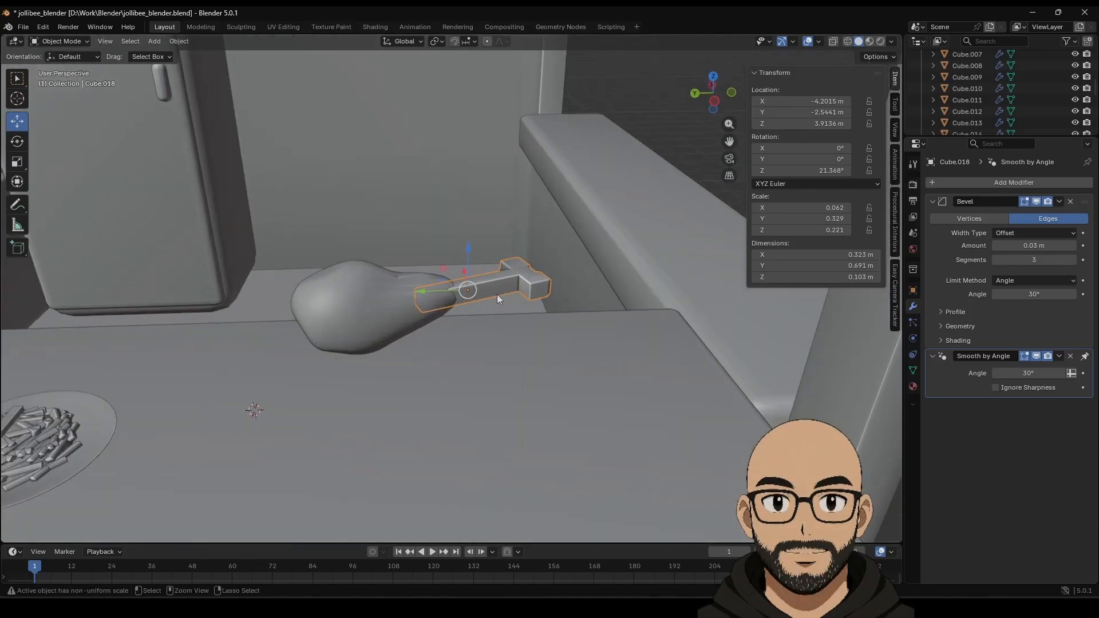
Apply the bone's scale and remove its Bevel modifier.
key("ctrl+a")
left_click(496, 294)
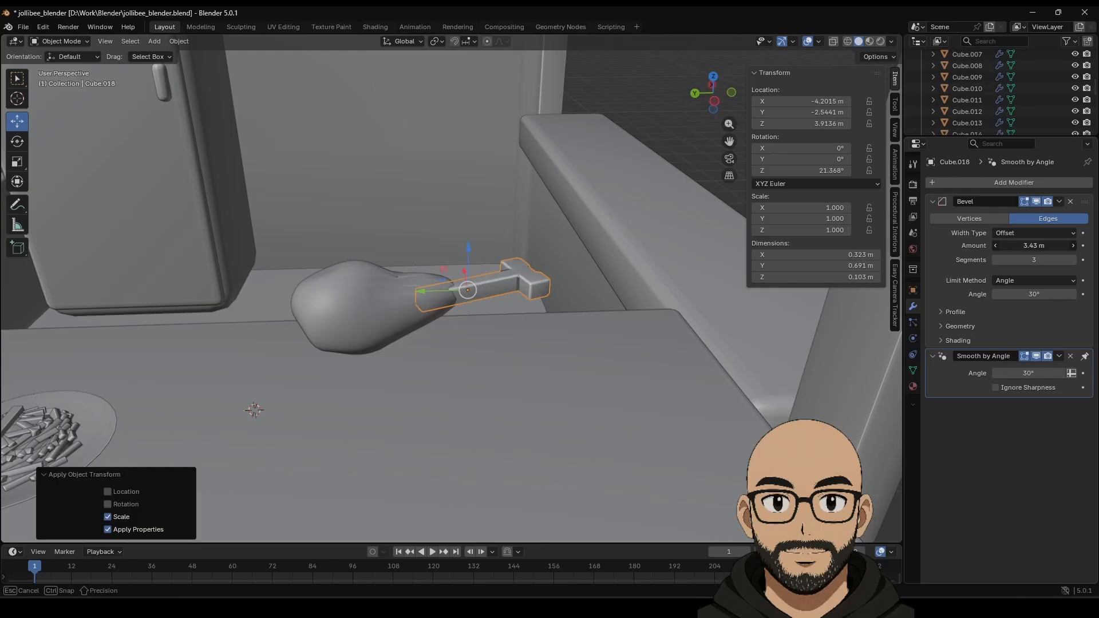
left_click_drag(1034, 245, 1089, 246)
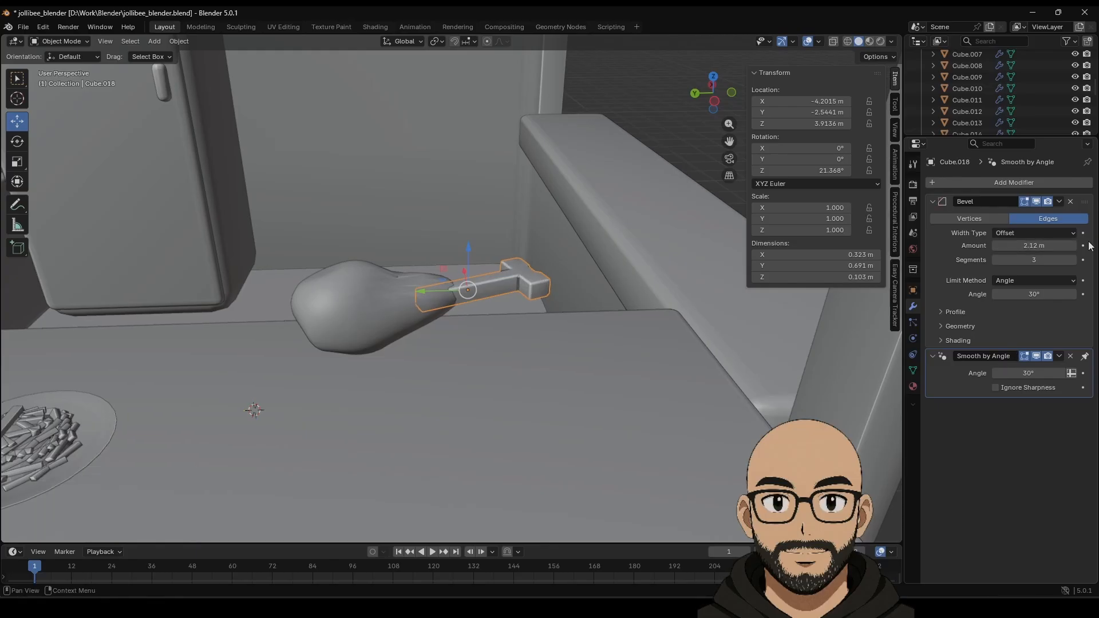
left_click(1070, 201)
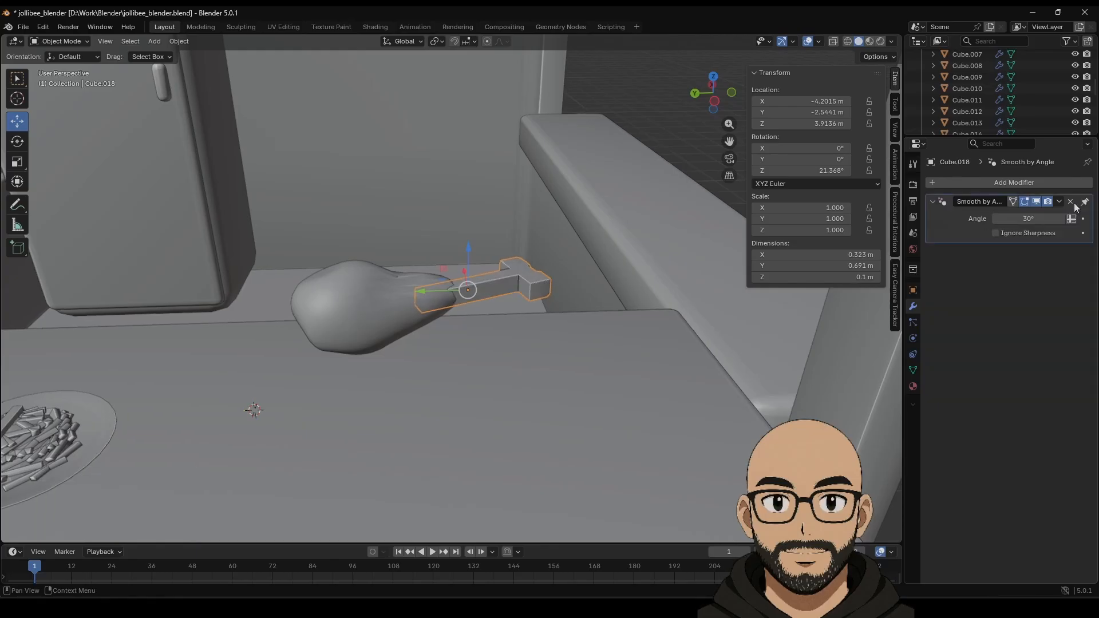
Add a Subdivision Surface modifier to the bone with a viewport level of 2.
left_click(1014, 183)
mouse_move(973, 112)
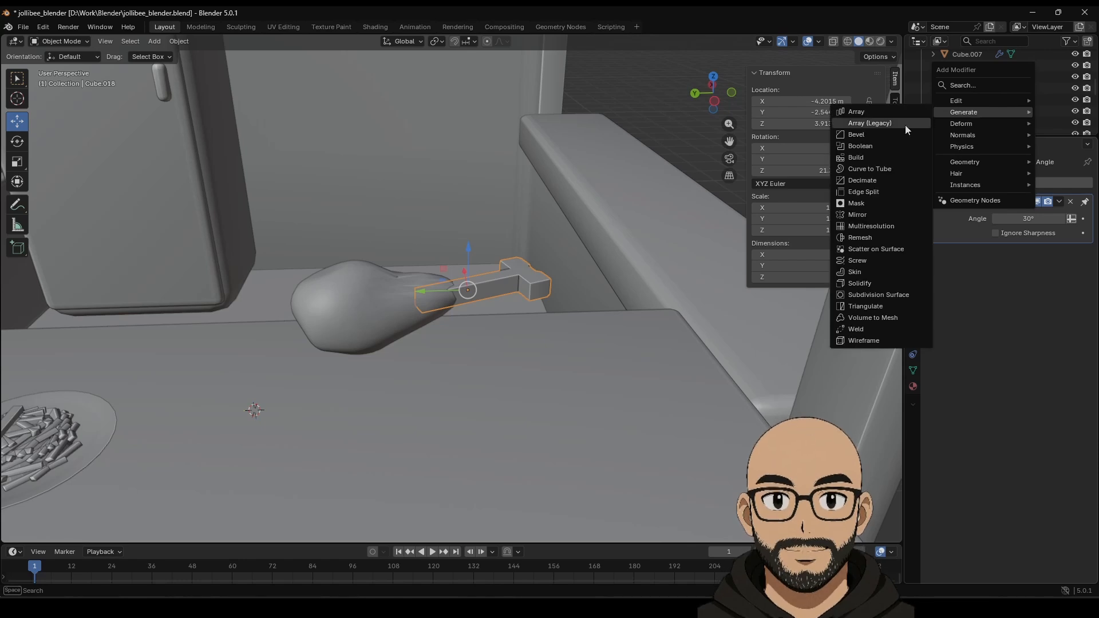
left_click(876, 294)
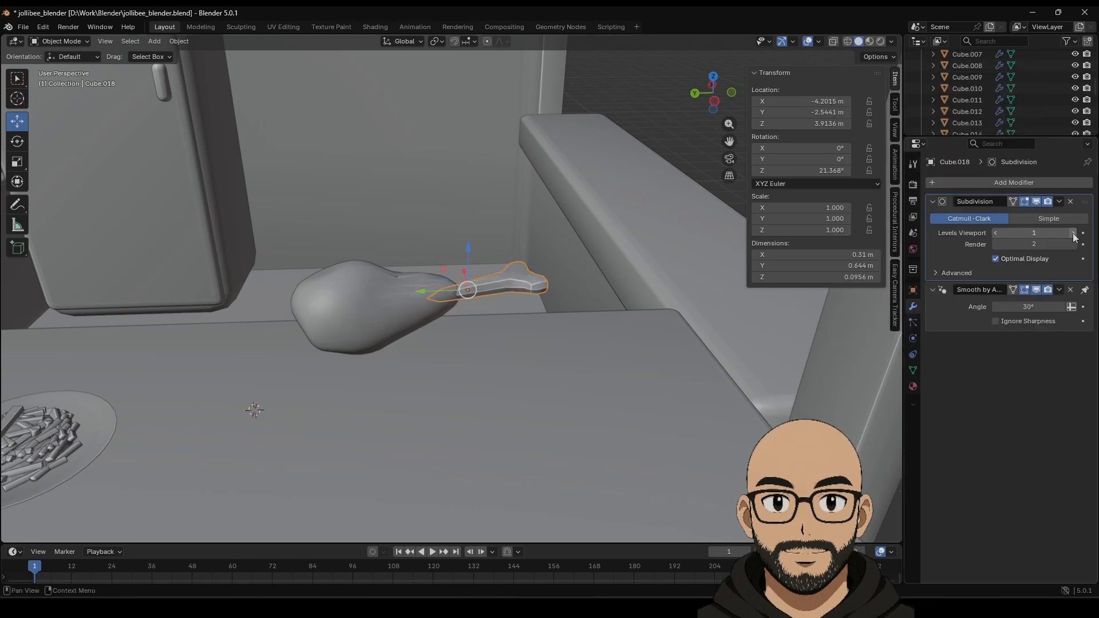
scroll(583, 286, "up", 3)
middle_click_drag(565, 307, 637, 191)
scroll(585, 312, "down", 1)
scroll(586, 312, "down", 3)
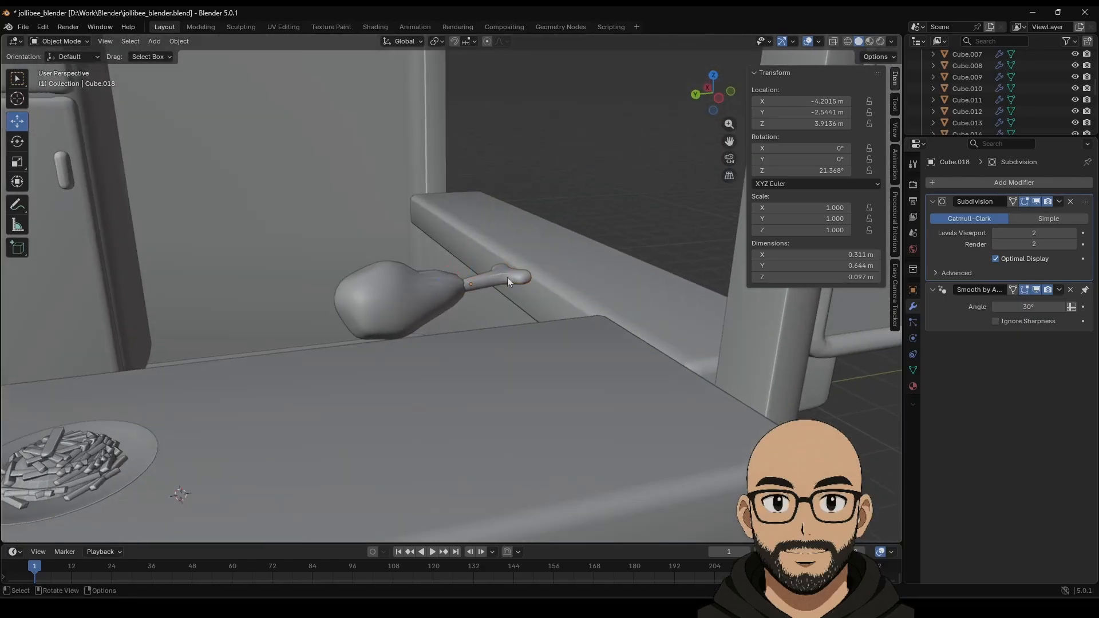
Slide the bone about 0.043 m along Y into the drumstick and apply its Subdivision modifier.
left_click_drag(442, 287, 435, 287)
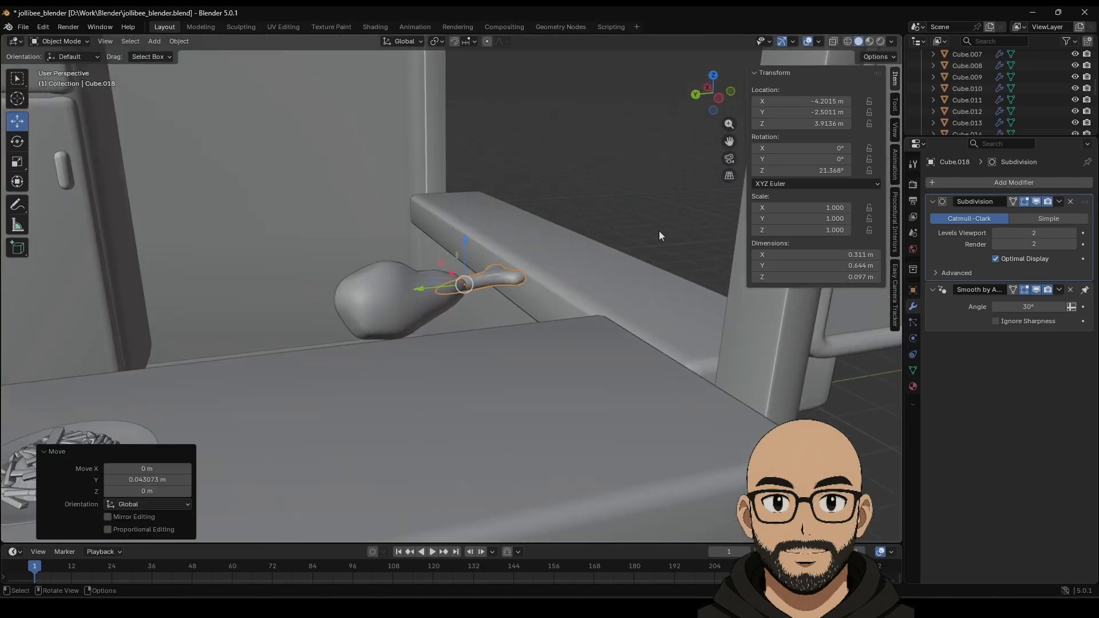
left_click(1059, 201)
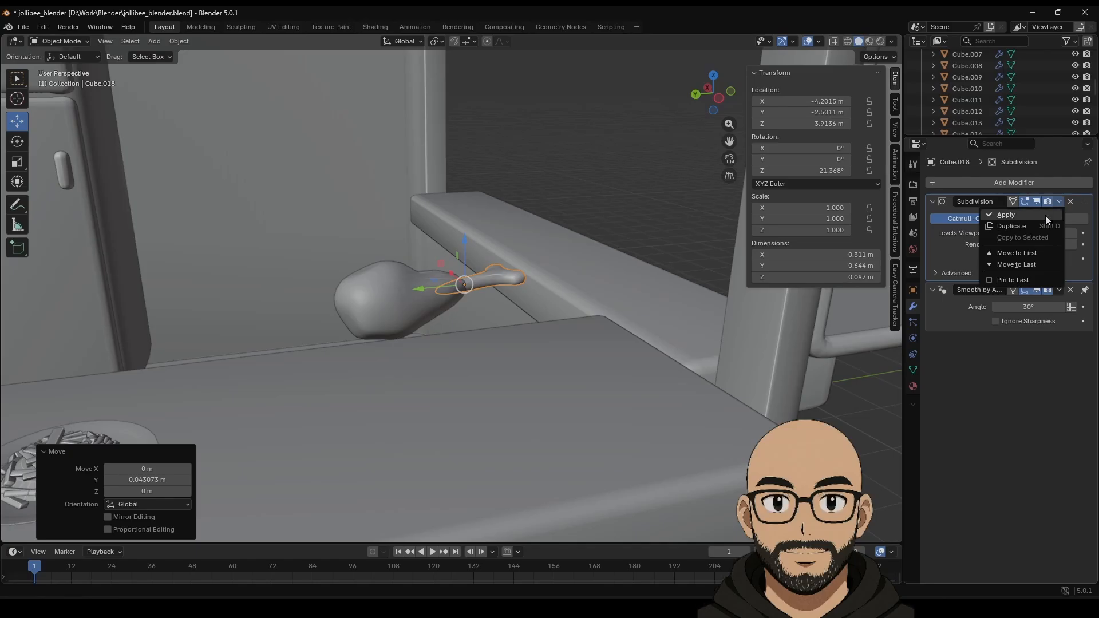
left_click(1045, 215)
middle_click_drag(558, 263, 538, 294)
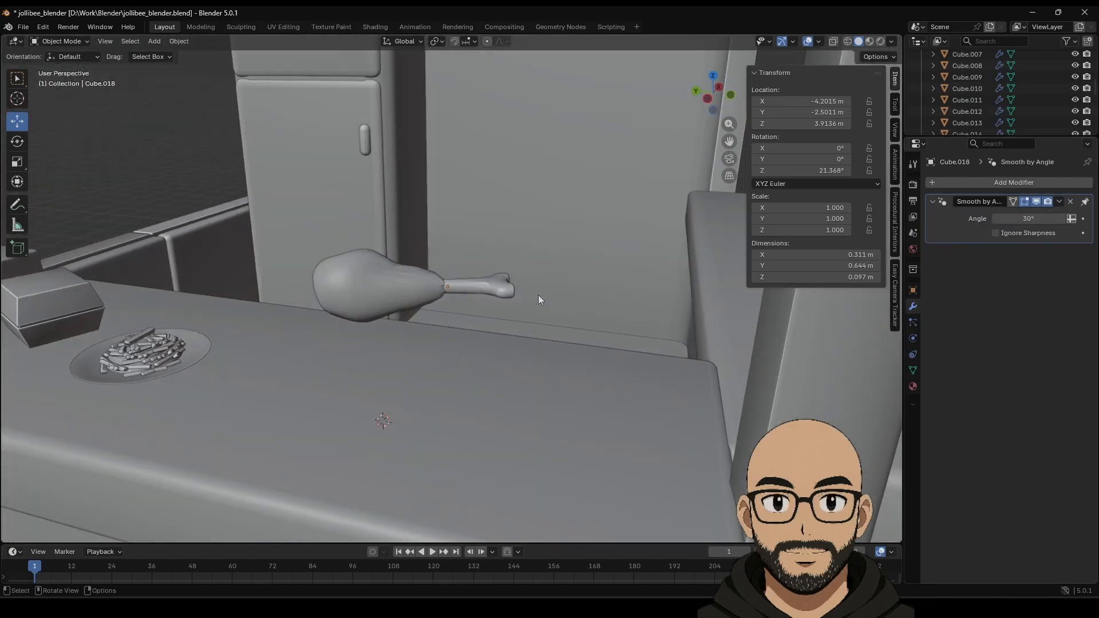
Scale the drumstick and its bone down together by a factor of about 0.685.
scroll(432, 328, "down", 7)
middle_click_drag(476, 322, 446, 297)
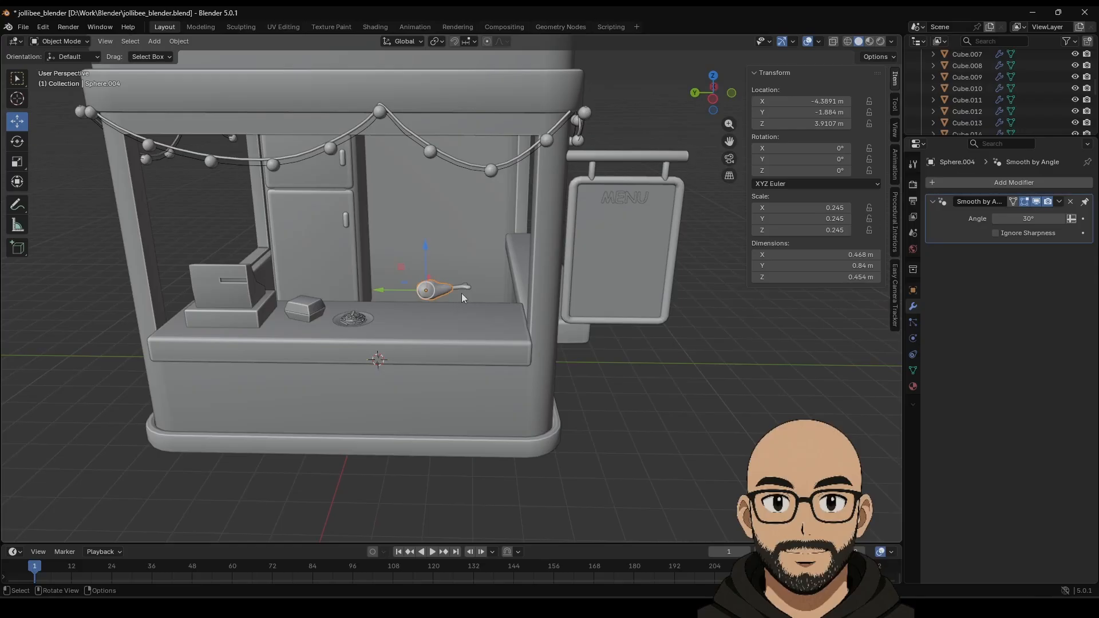
left_click(461, 293)
key("s")
left_click(446, 305)
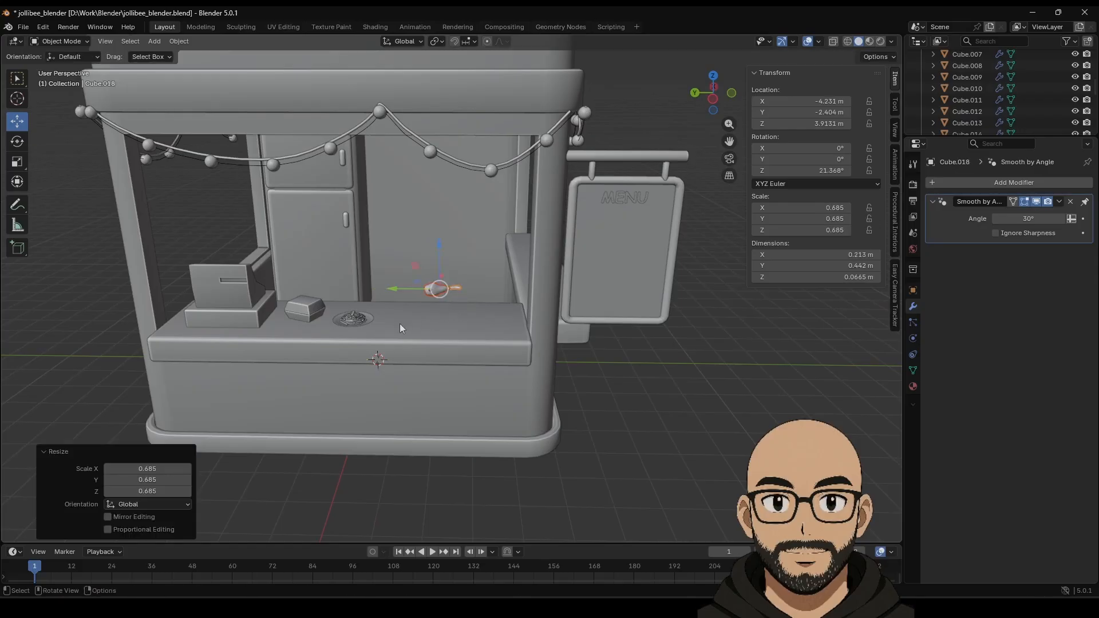
Move the drumstick and bone about 1.73 m along Y above the plate and shrink them until the bone's scale is about 0.428.
scroll(433, 325, "up", 6)
middle_click_drag(434, 325, 562, 265, "shift")
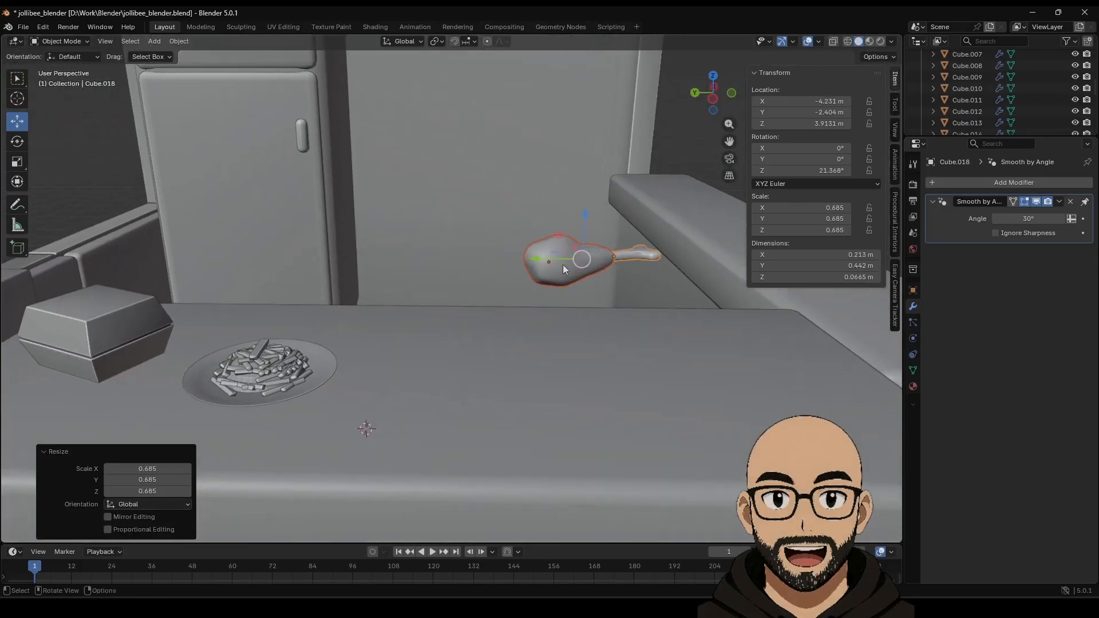
key("g")
key("y")
left_click(382, 328)
key("s")
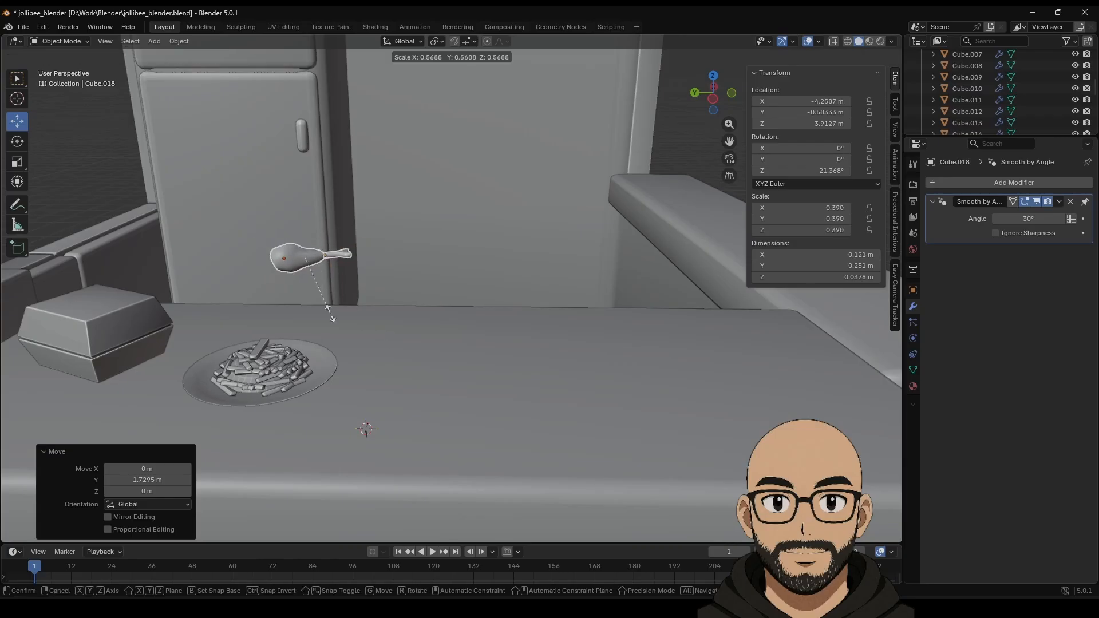
left_click(345, 313)
Lower the drumstick and bone about 0.66 m onto the plate and rotate them about -89.9° around Z.
key("g")
key("z")
left_click(317, 314)
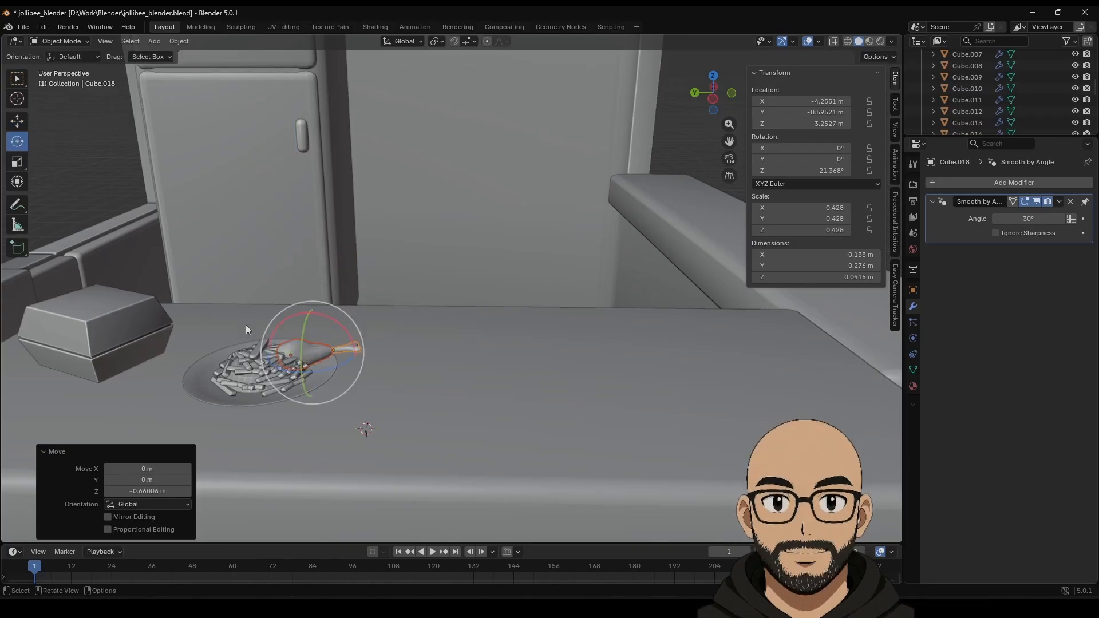
key("r")
key("z")
left_click(335, 362)
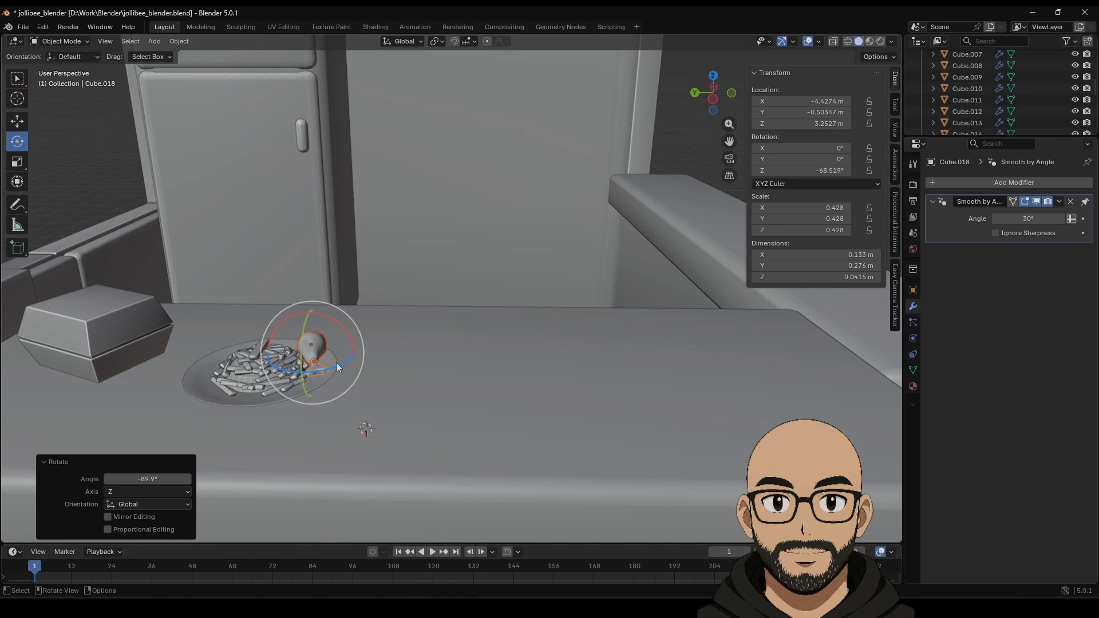
Duplicate the drumstick with its bone and place the copy over the empty counter end, with the bone around Y -2.085, Z 3.518 m.
key("shift+d")
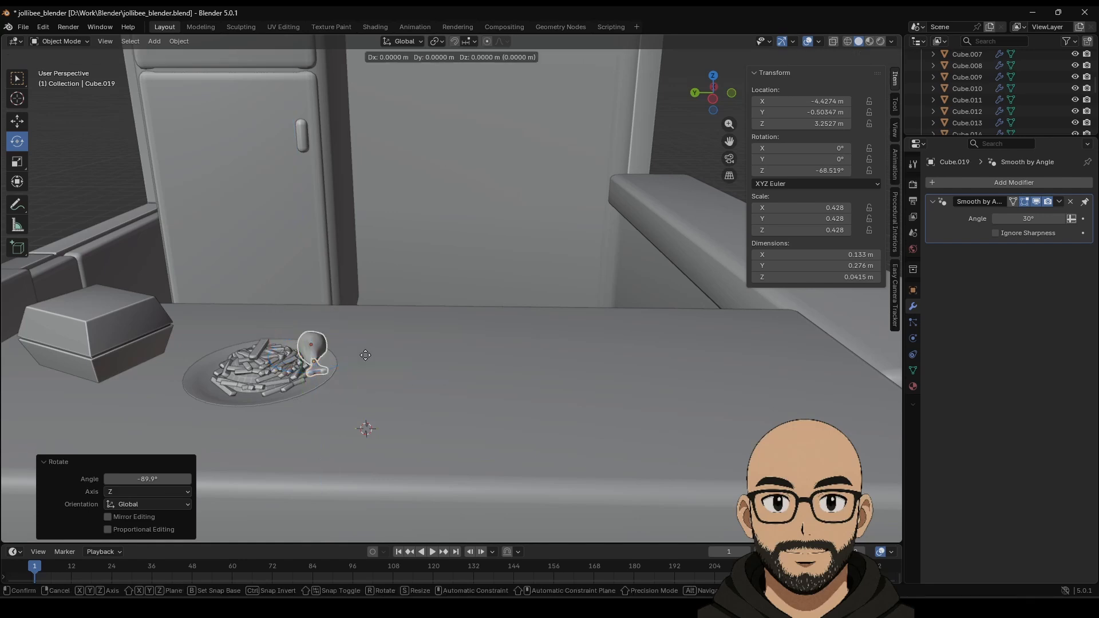
right_click(365, 355)
left_click(17, 122)
left_click_drag(272, 356, 438, 352)
left_click_drag(475, 320, 544, 311)
Try to join the copied drumstick and bone into one object.
right_click(544, 311)
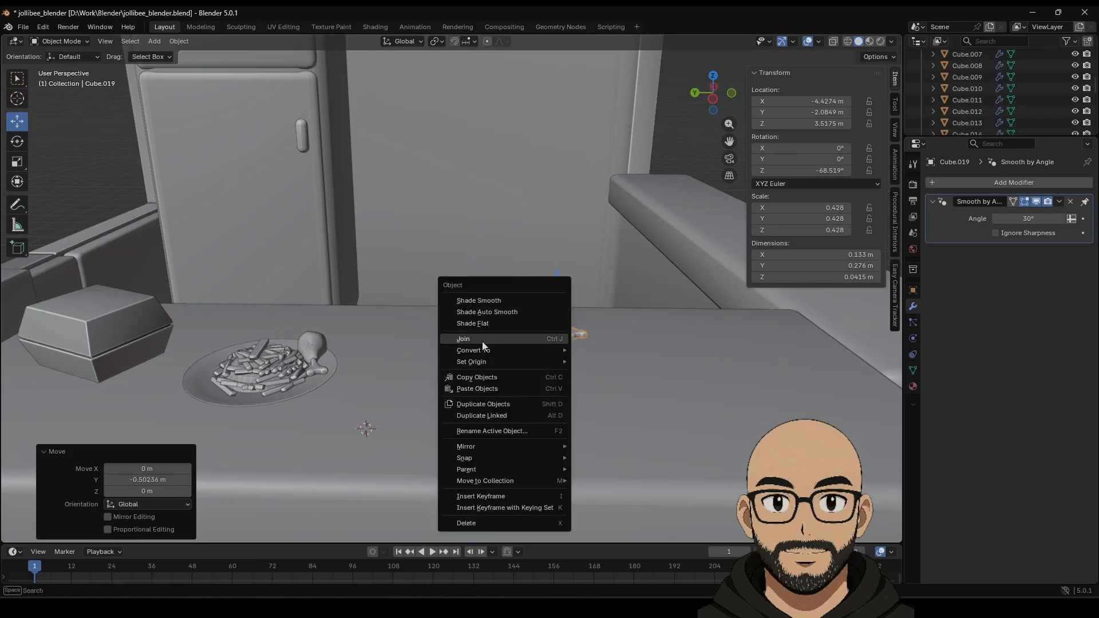
left_click(564, 339)
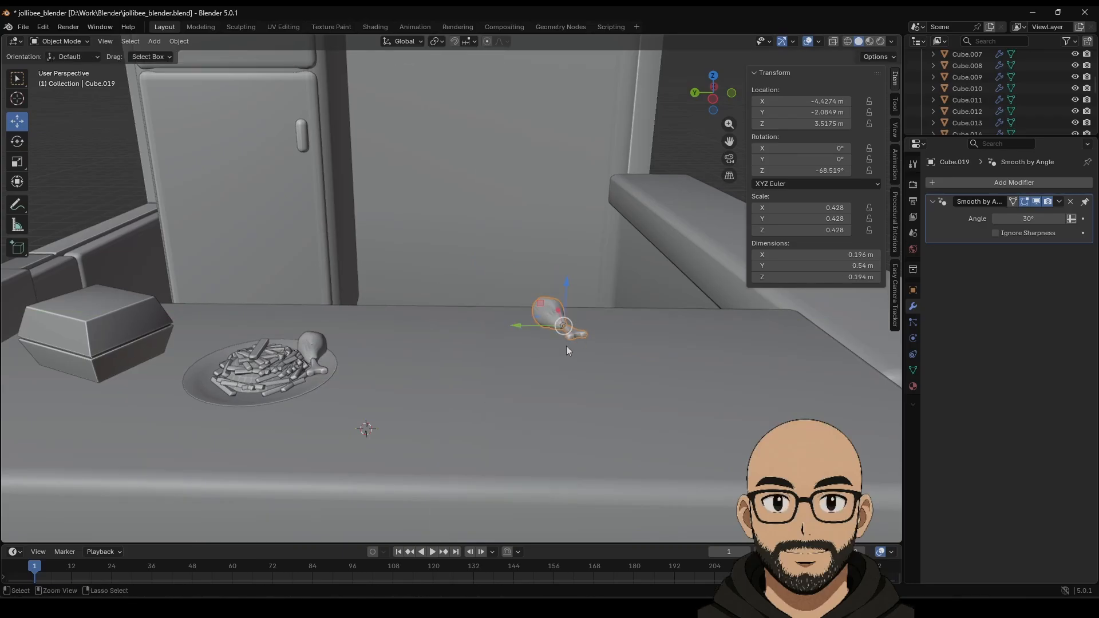
Create a new material for the copied drumstick's meat and a separate one for its bone.
left_click(548, 308)
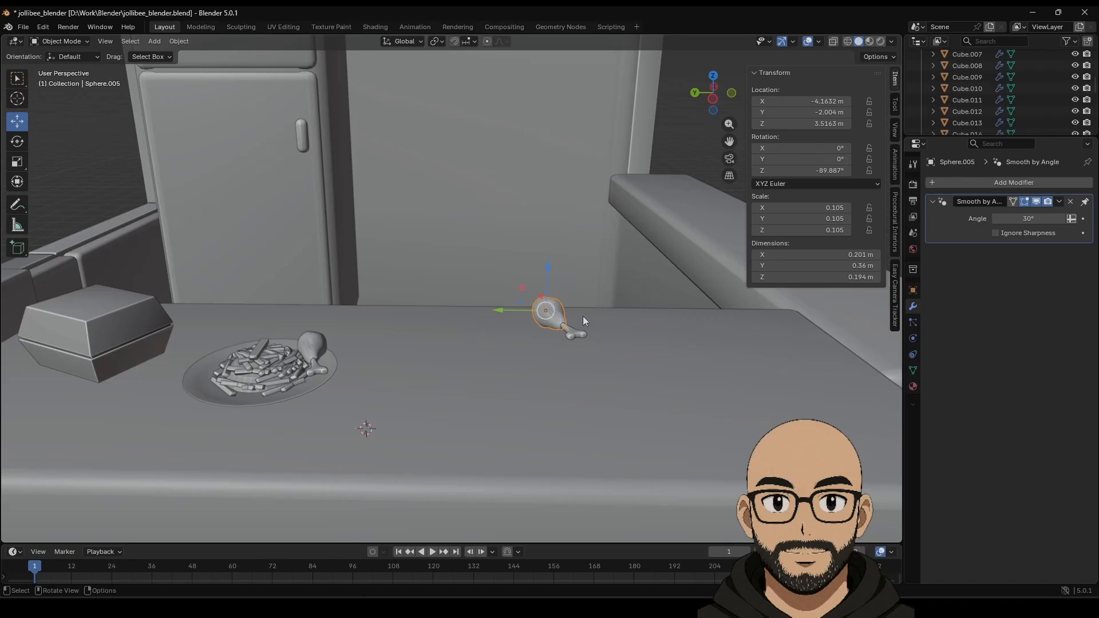
left_click(913, 383)
left_click(1000, 234)
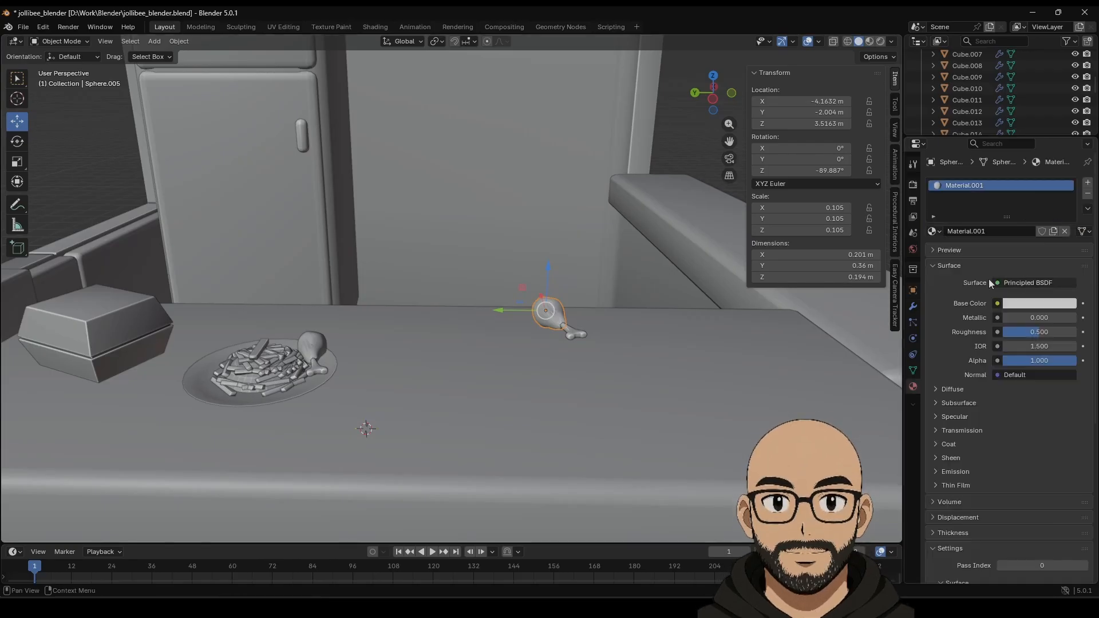
left_click(574, 335)
left_click(984, 230)
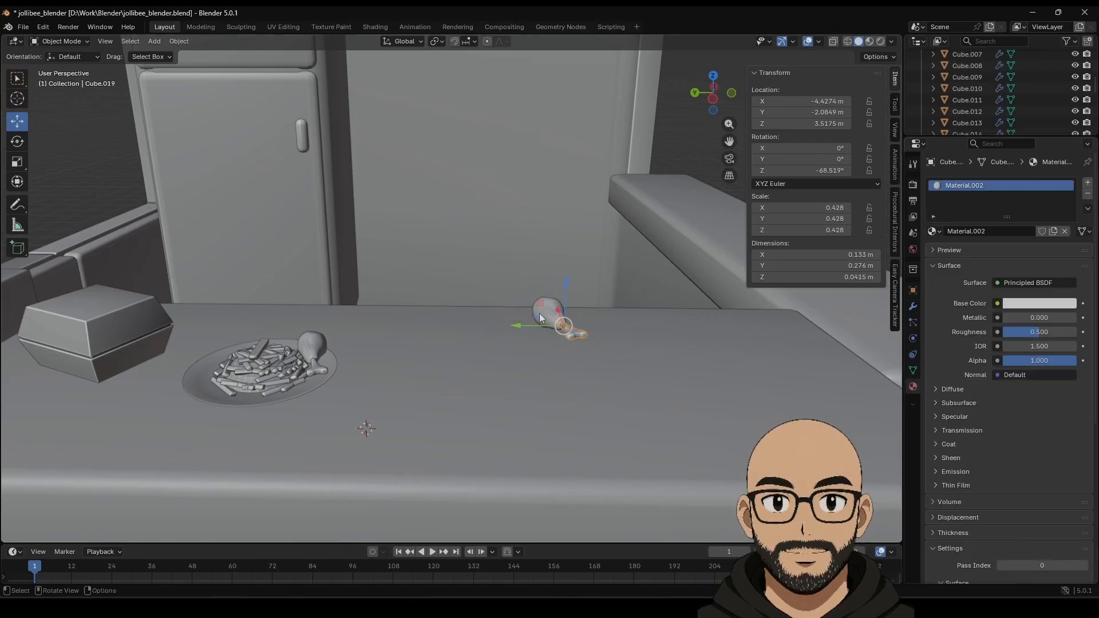
Join the copied meat and bone into one object and raise it about 0.261 m along Z.
left_click(539, 307)
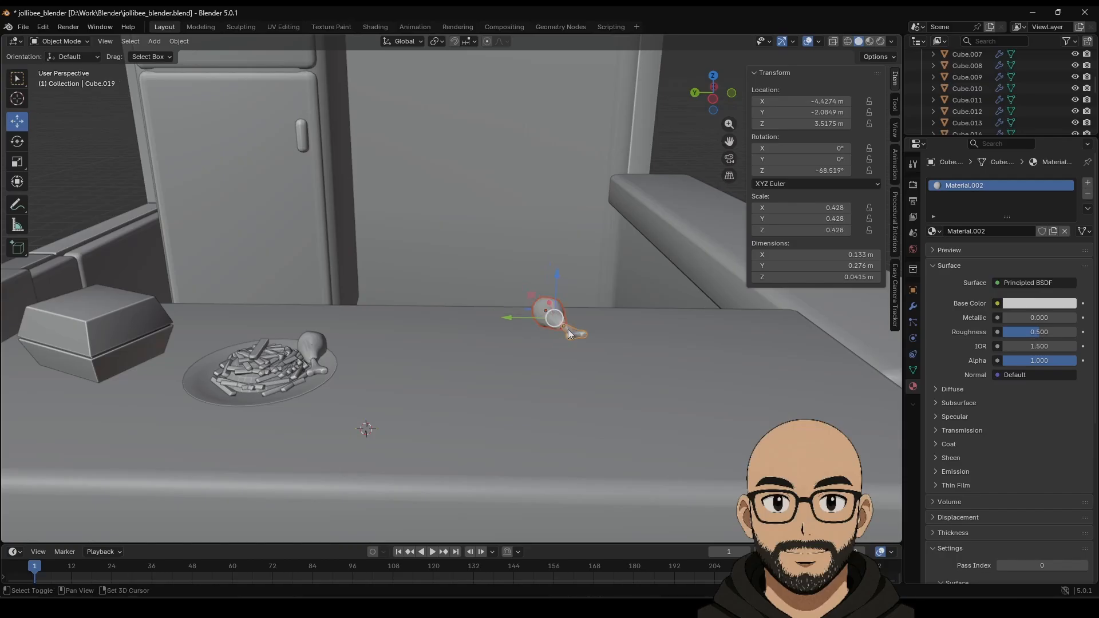
right_click(568, 330)
left_click(567, 332)
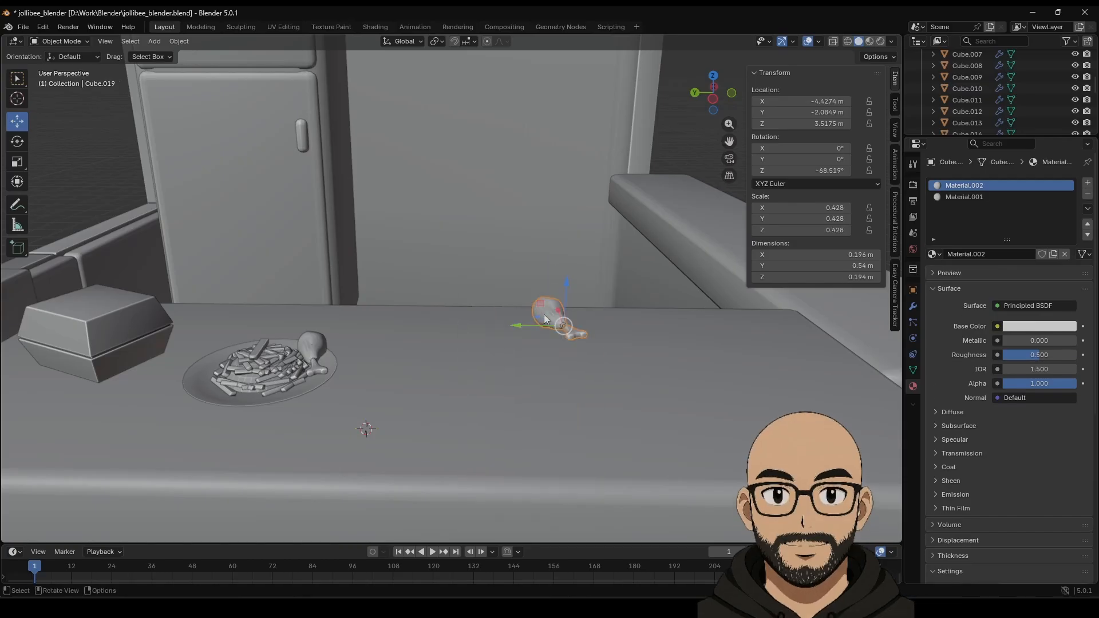
left_click_drag(565, 289, 566, 246)
middle_click_drag(564, 263, 561, 302)
scroll(560, 302, "down", 3)
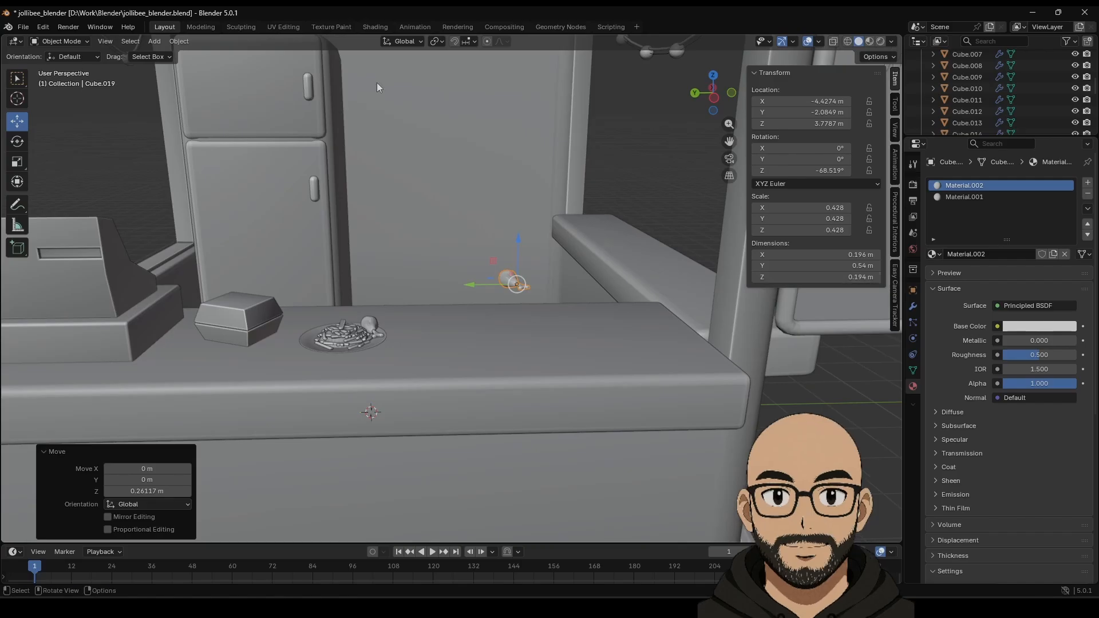
Add a cylinder and place it over the empty counter end at about X -4.472, Y -2.488, Z 3.890 m.
left_click(154, 41)
mouse_move(170, 55)
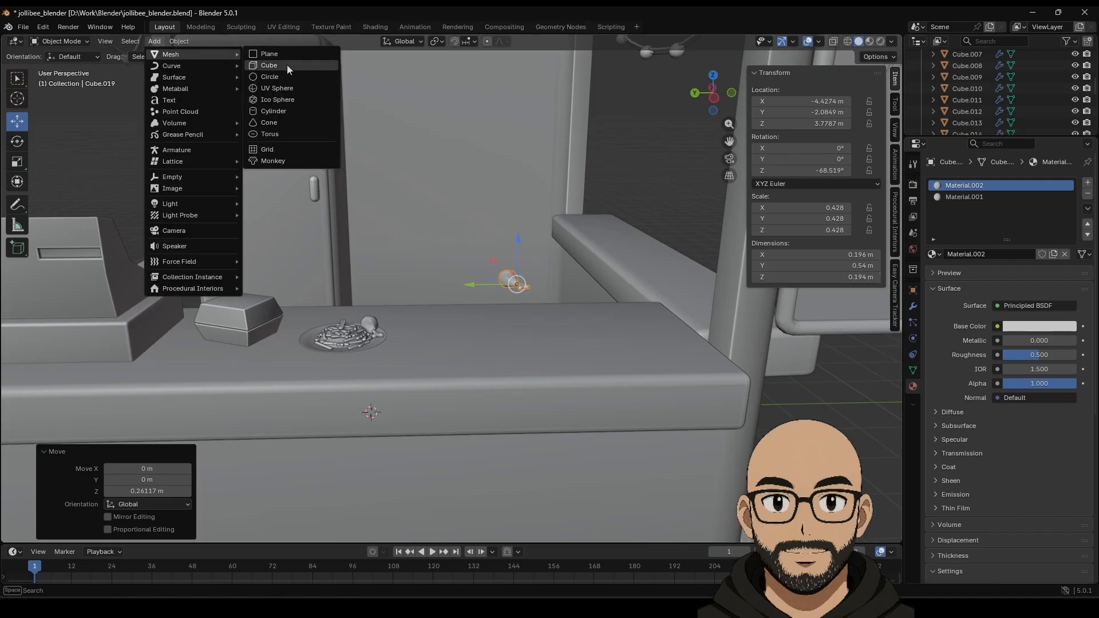
left_click(268, 113)
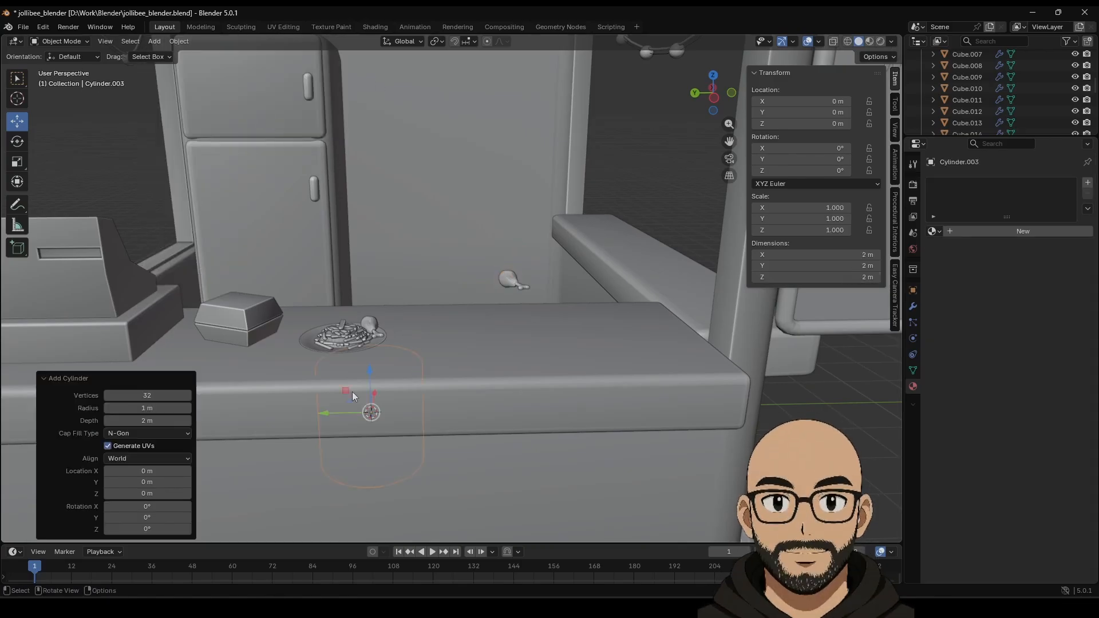
key("g")
key("z")
left_click(383, 267)
middle_click_drag(384, 266, 280, 257)
key("g")
key("x")
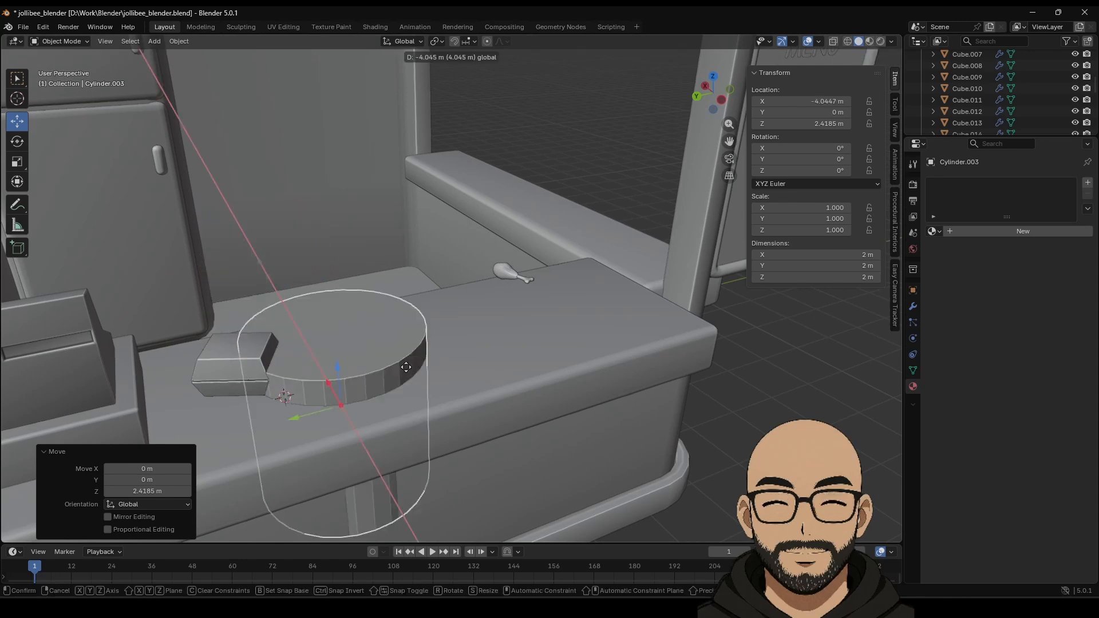
left_click(378, 400)
key("g")
key("y")
left_click(541, 369)
key("g")
key("z")
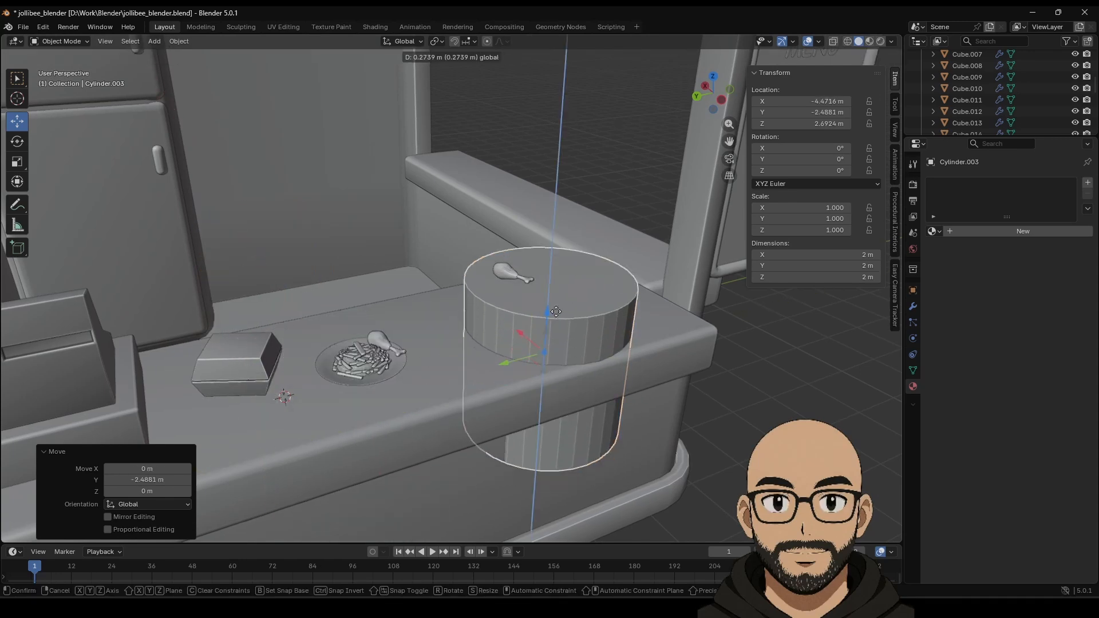
left_click(579, 318)
Scale the cylinder down uniformly to about 0.421 and lower it onto the counter at about Z 3.529 m.
key("s")
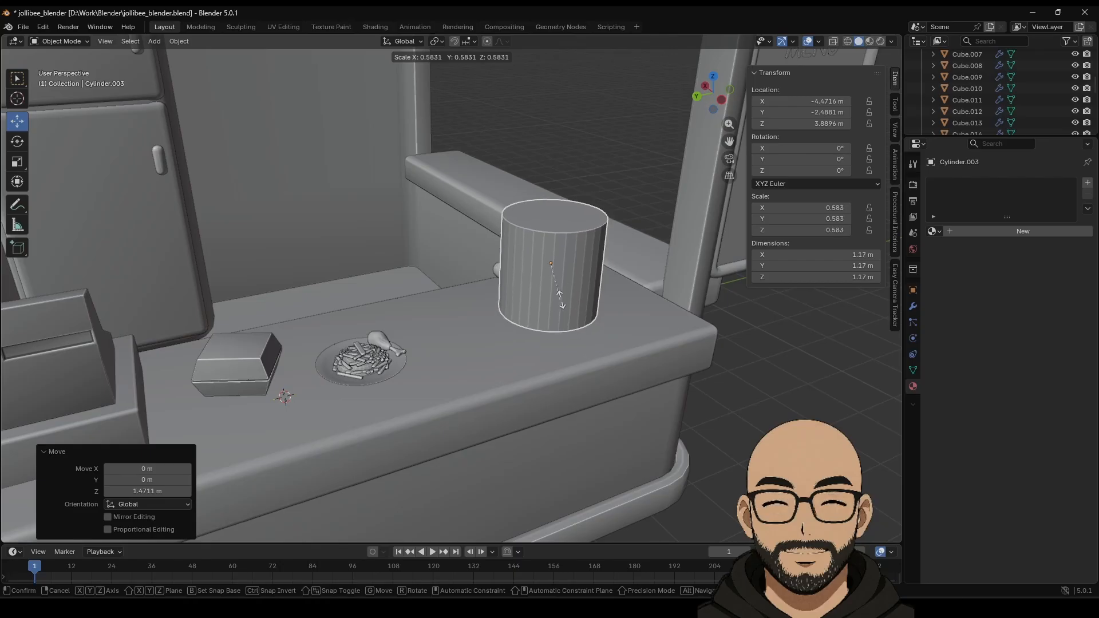
left_click(579, 288)
scroll(577, 293, "up", 1)
middle_click_drag(576, 309, 564, 295)
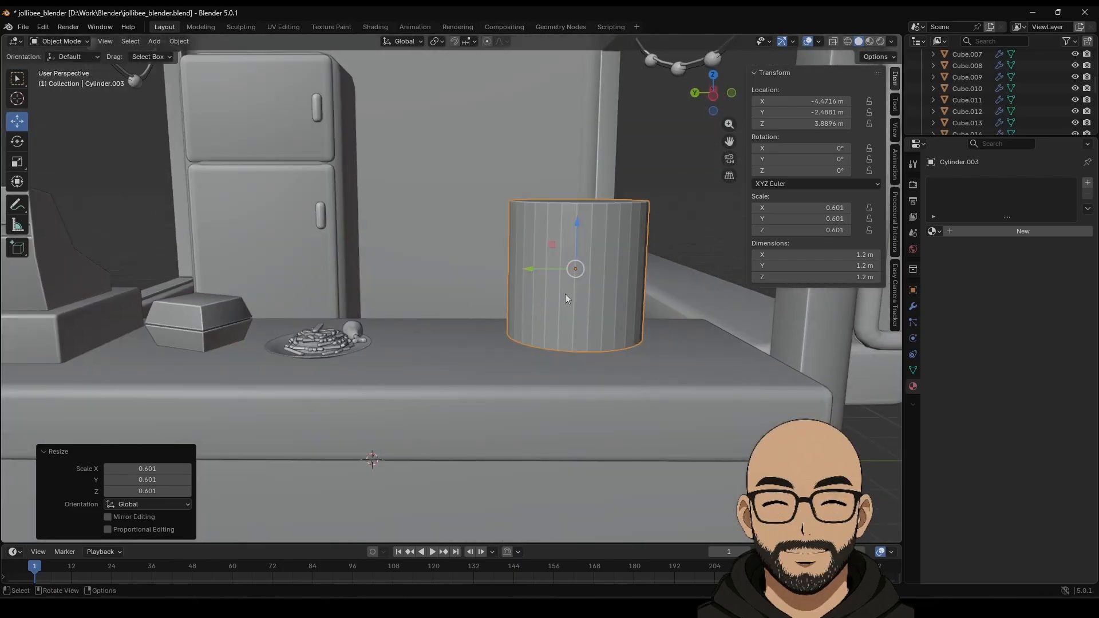
key("s")
left_click(600, 300)
left_click_drag(577, 228, 576, 267)
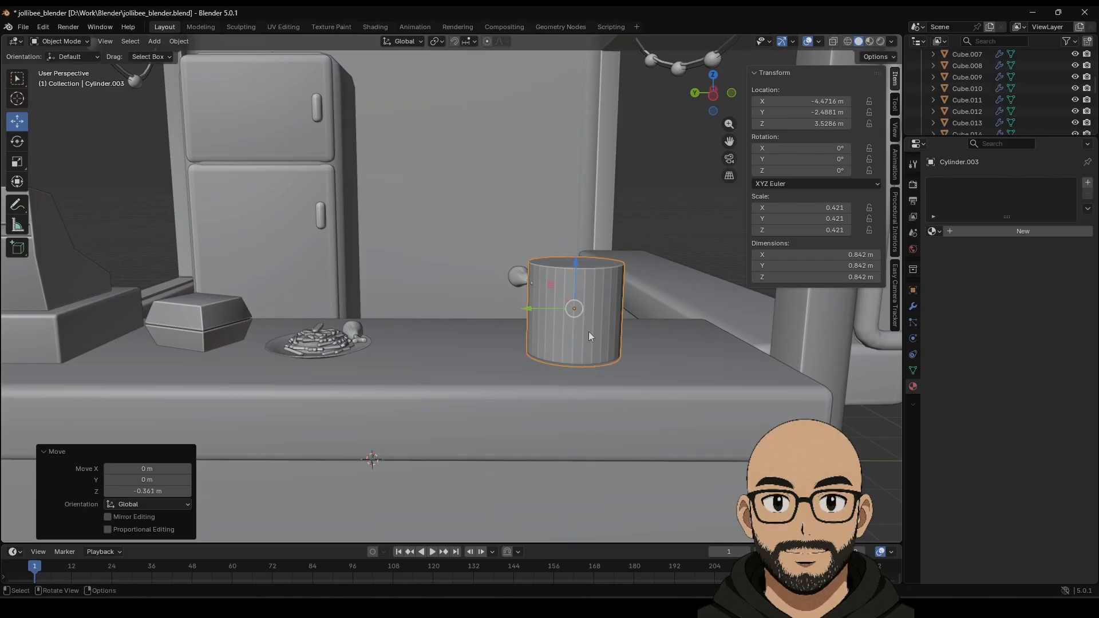
Apply Shade Auto Smooth at 30° to the cylinder.
scroll(589, 331, "up", 1)
middle_click_drag(590, 330, 594, 317)
key("KP_Decimal")
scroll(532, 333, "down", 4)
middle_click_drag(506, 330, 487, 300)
right_click(488, 300)
left_click(455, 310)
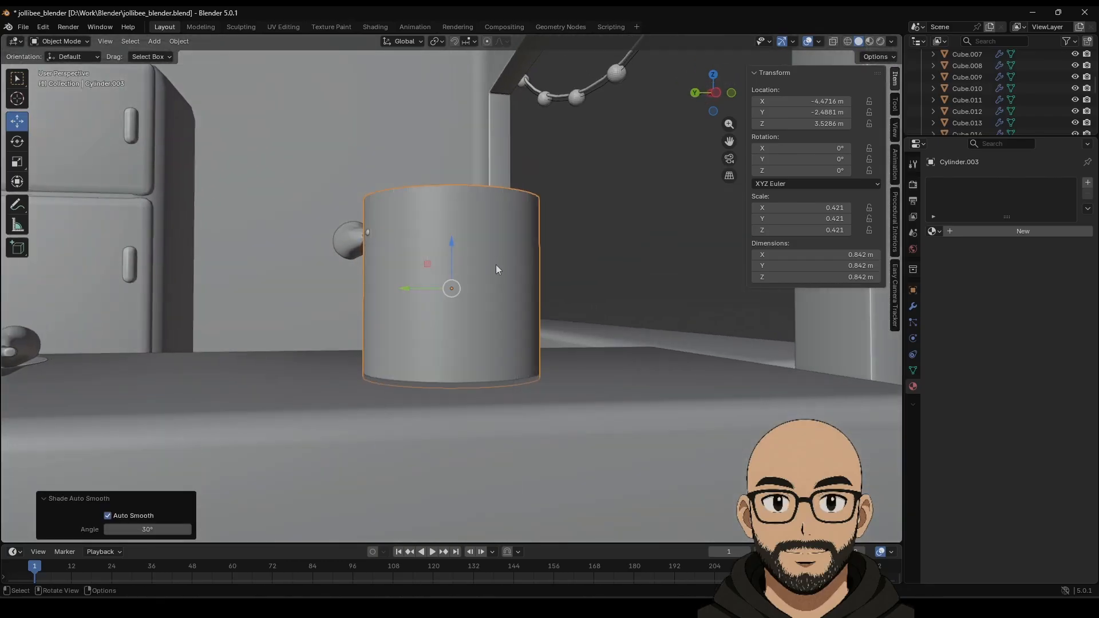
left_click(1024, 232)
key("ctrl+z")
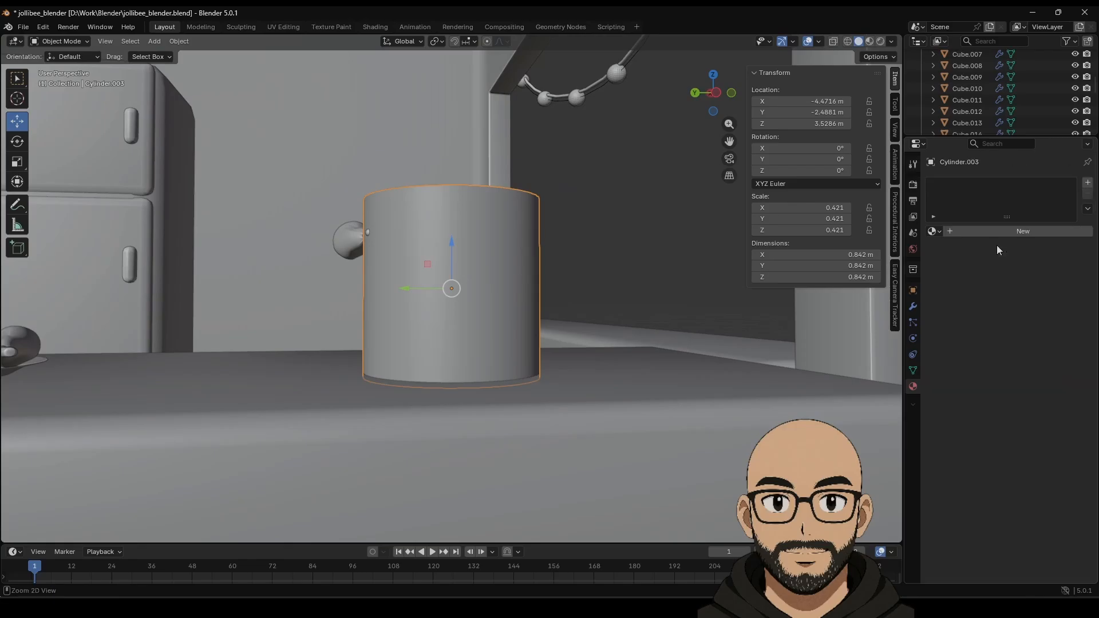
Add a Bevel modifier to the cylinder with 2 segments and an amount of 0.21 m.
left_click(913, 308)
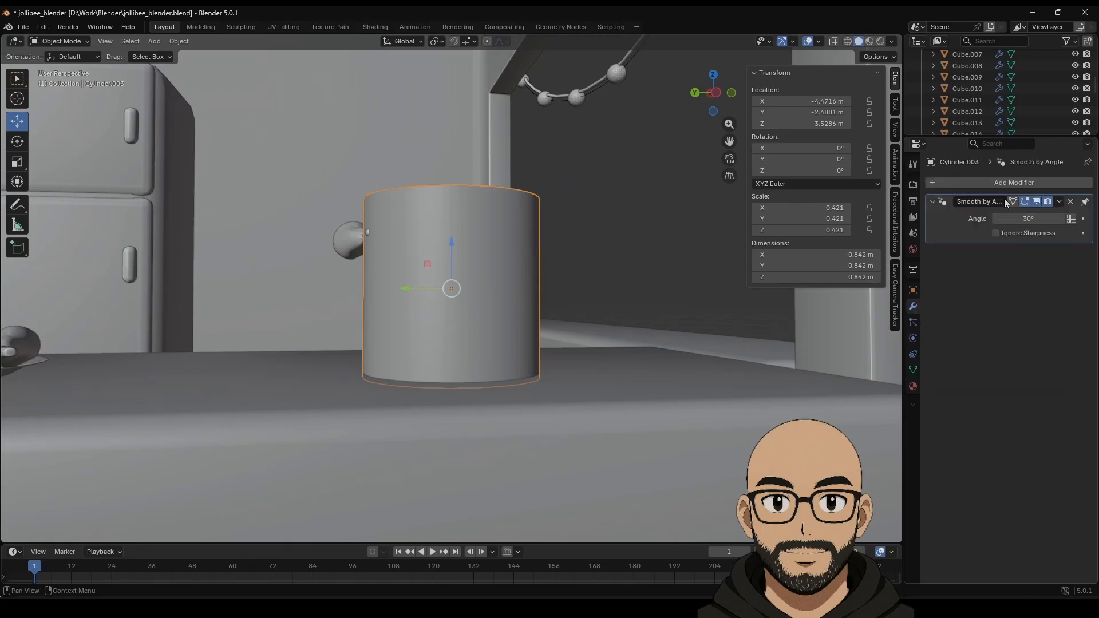
left_click(999, 184)
mouse_move(960, 182)
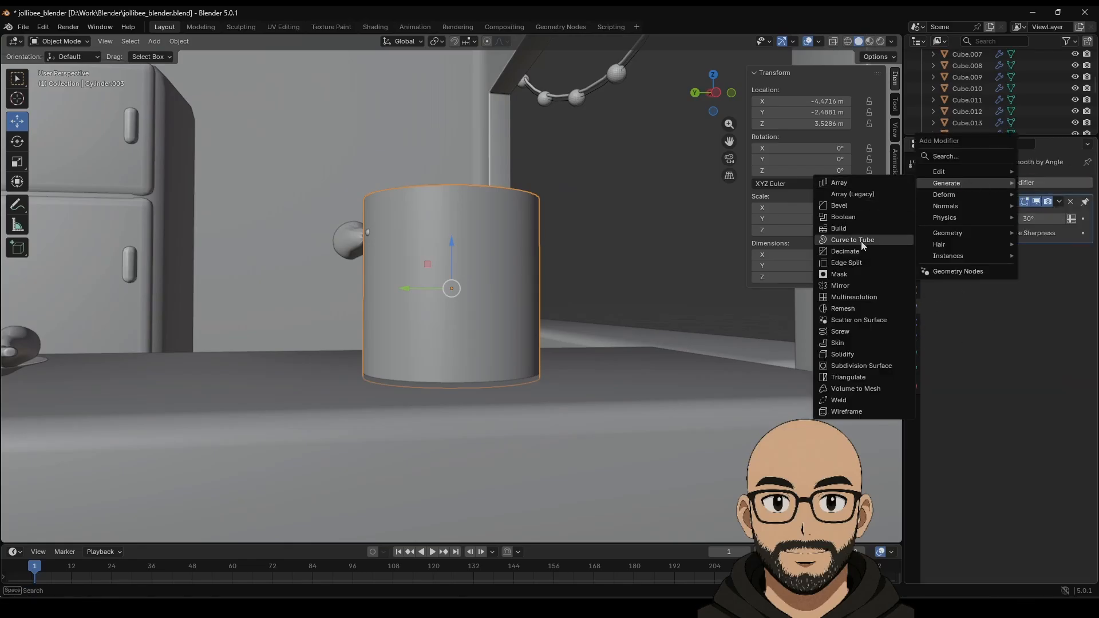
left_click(863, 206)
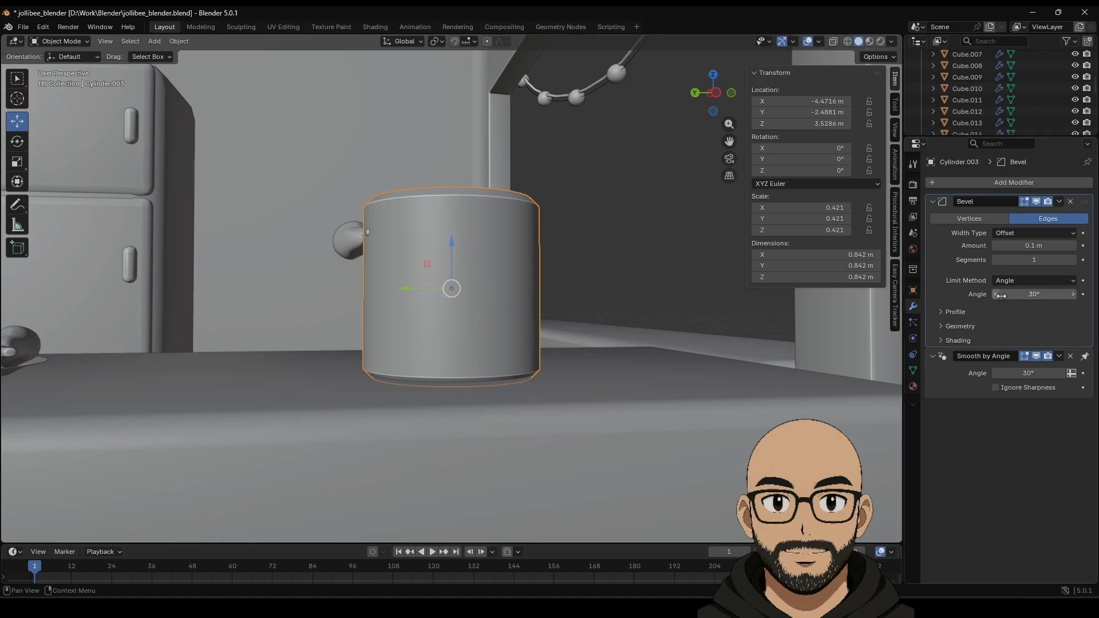
left_click_drag(1001, 261, 1034, 245)
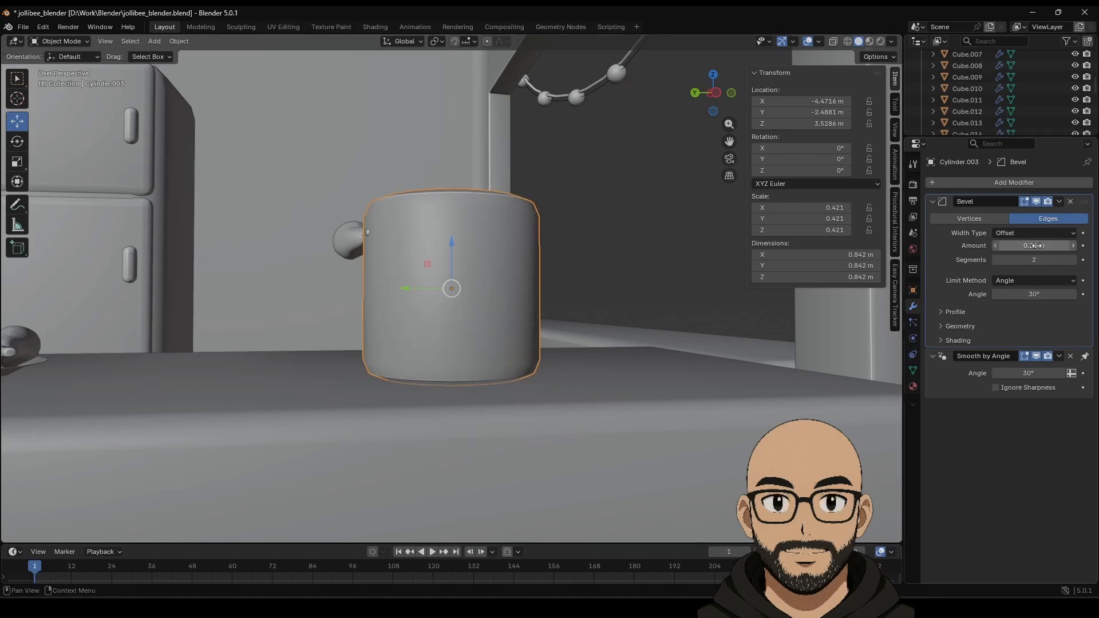
Delete the cylinder's top face to open it up as a container.
middle_click_drag(486, 240, 496, 314)
key("Tab")
left_click(453, 206)
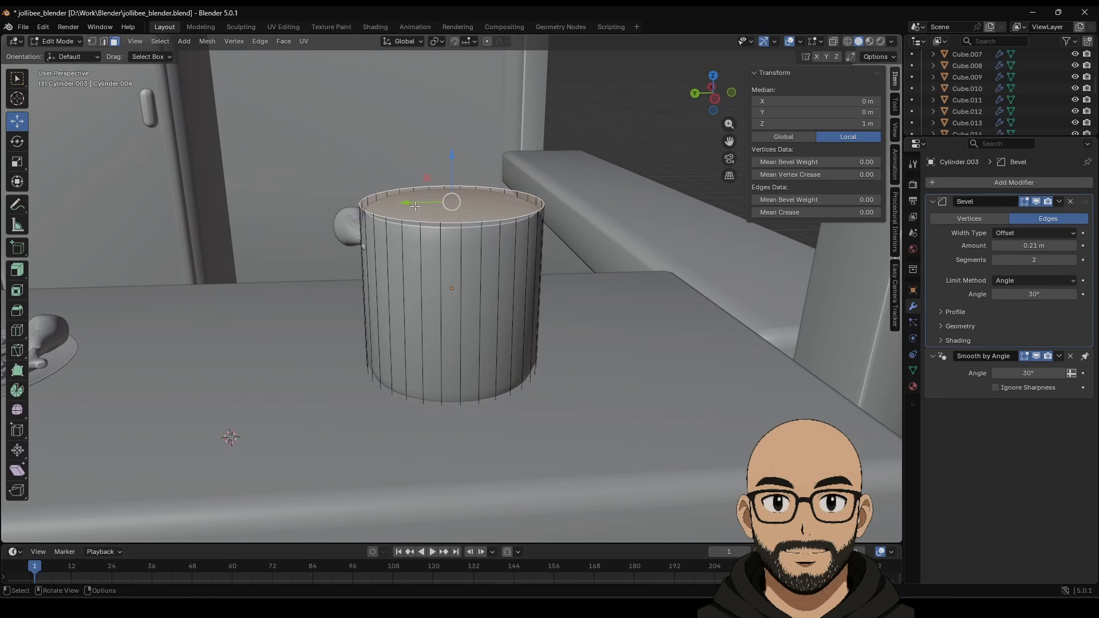
key("x")
left_click(435, 217)
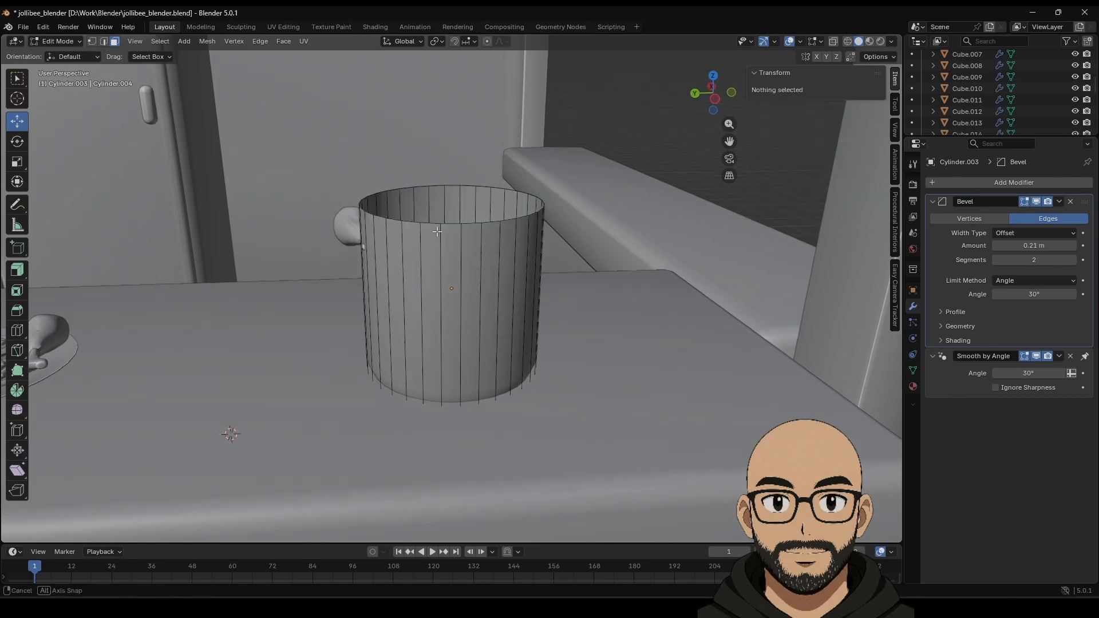
Taper the container by scaling its open top edge loop outward and its bottom edge loop to about 0.833.
middle_click_drag(437, 231, 433, 247)
left_click(414, 247)
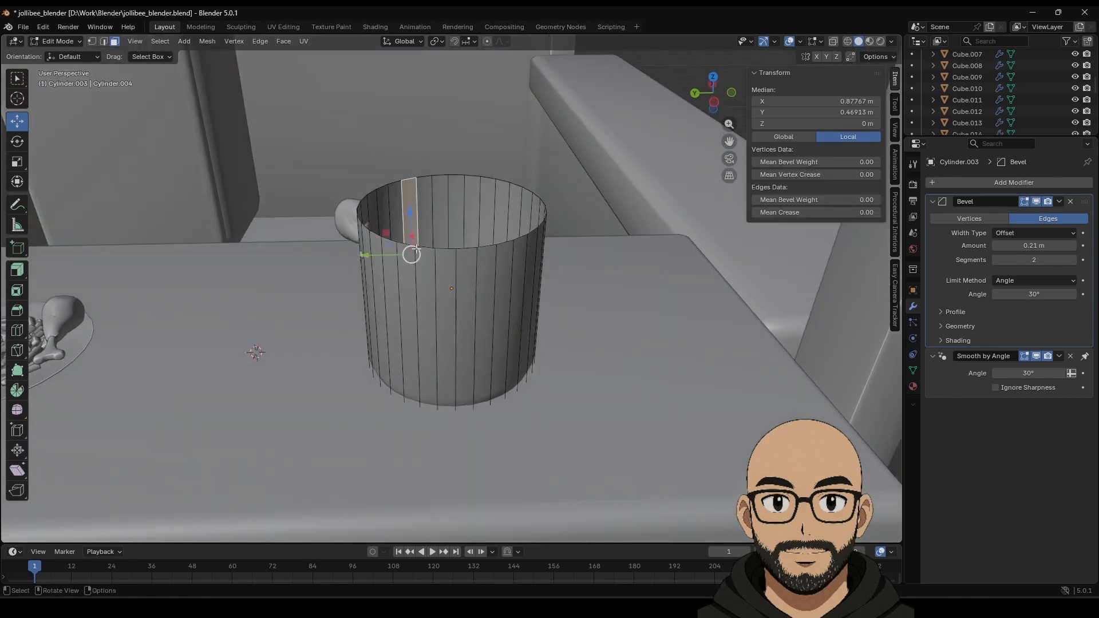
left_click(103, 41)
left_click(446, 248)
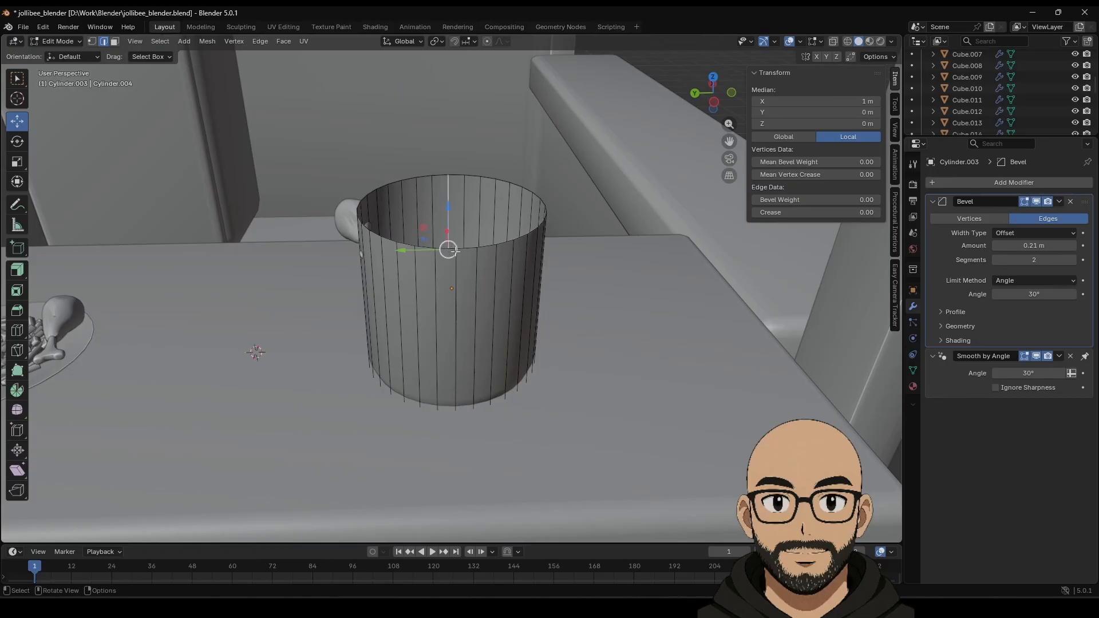
left_click(486, 246, "alt")
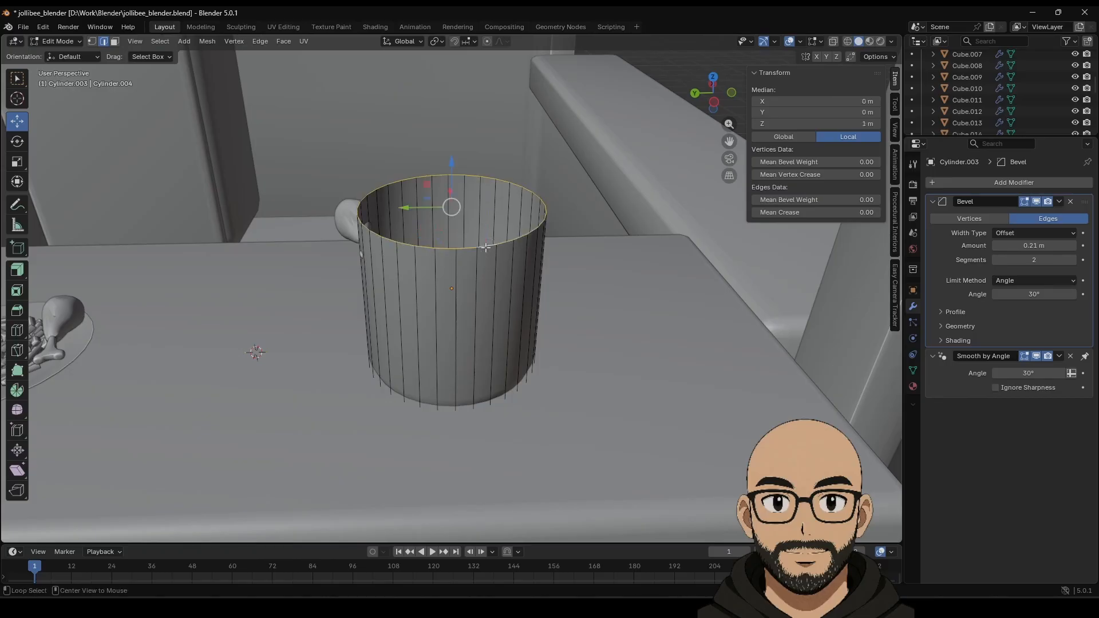
key("s")
left_click(513, 255)
left_click(464, 415)
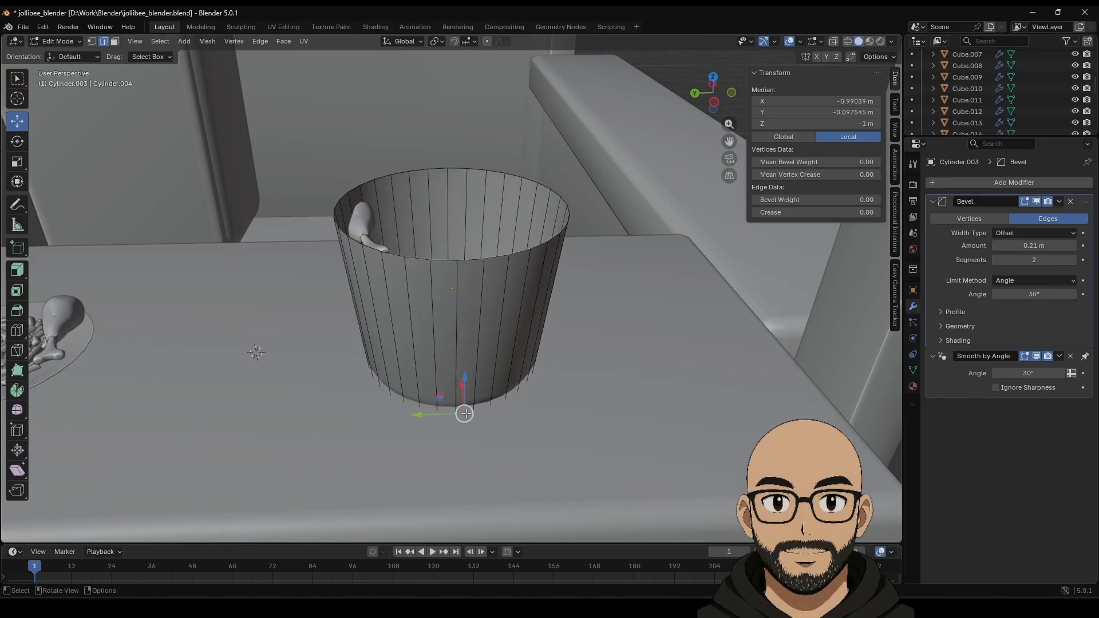
key("s")
left_click(463, 403)
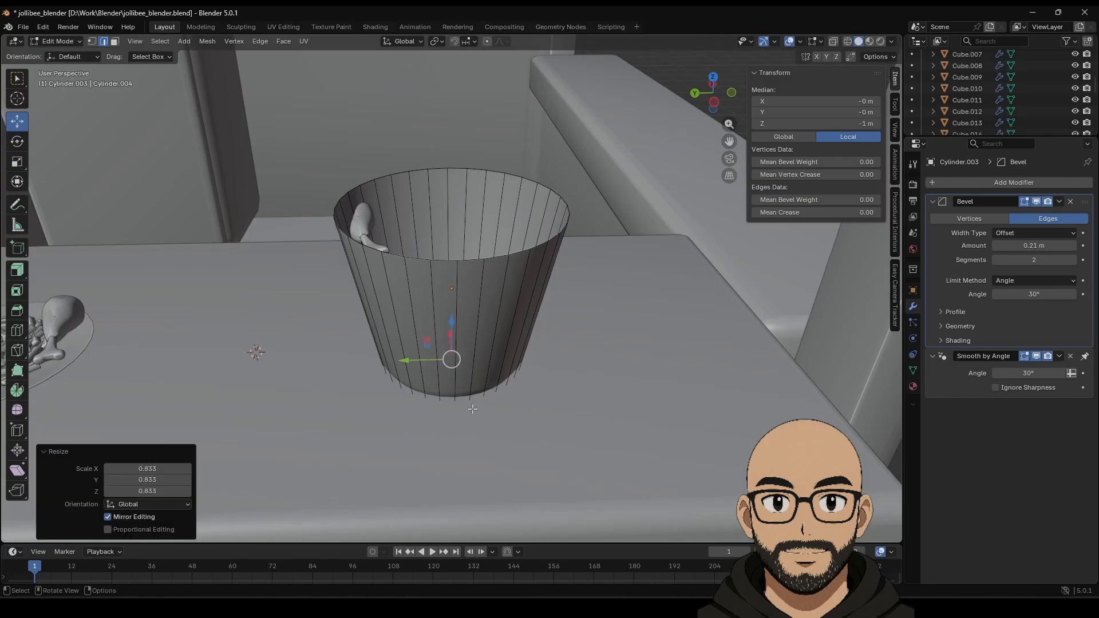
Lower the container's top edge loop, extrude a new loop about 0.024 m above it and scale that to 1.05.
middle_click_drag(464, 403, 473, 373)
left_click(462, 191, "alt")
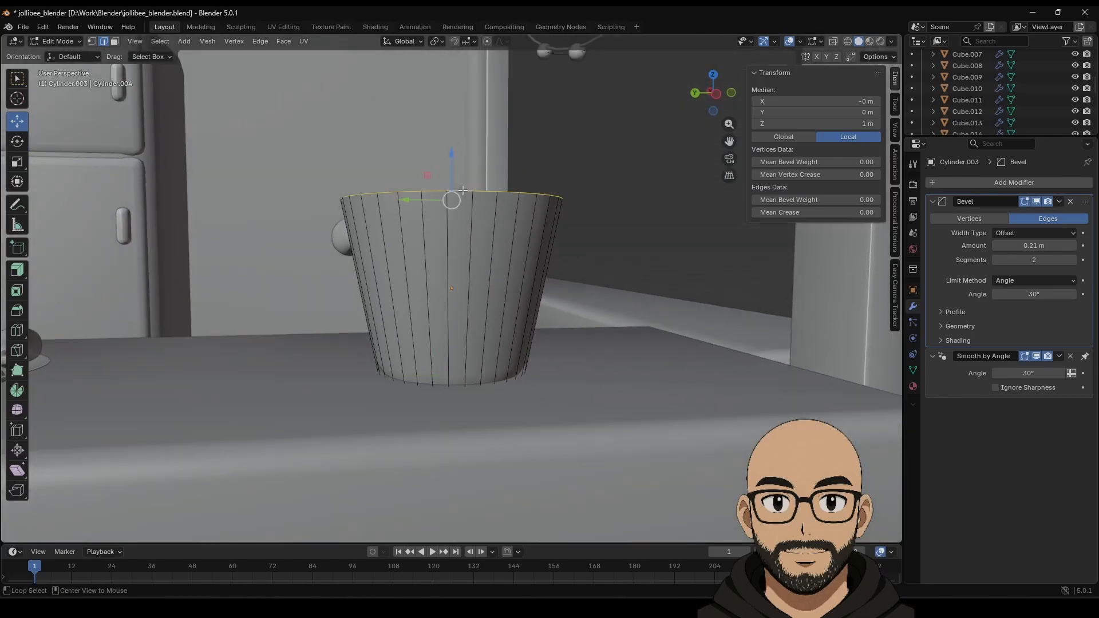
left_click_drag(452, 162, 452, 186)
key("e")
right_click(456, 195)
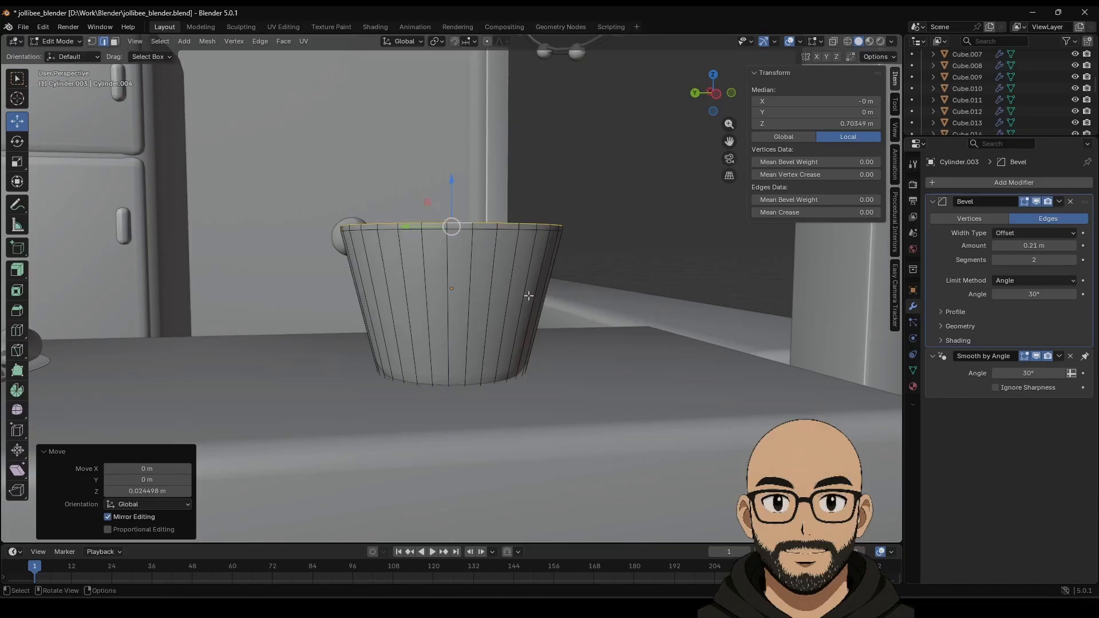
key("s")
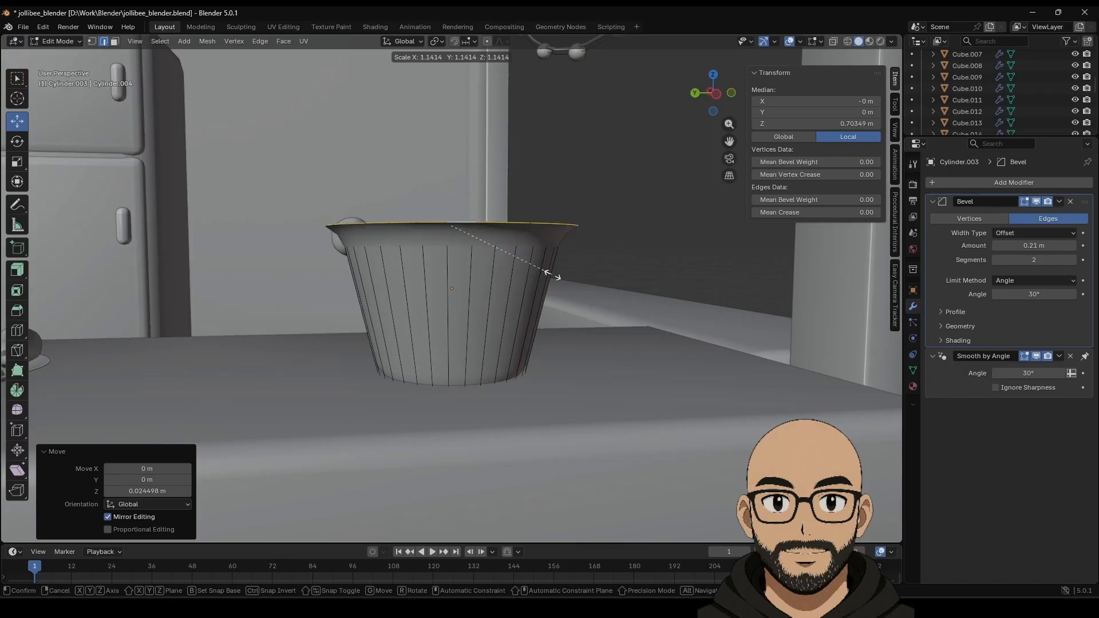
left_click(543, 272)
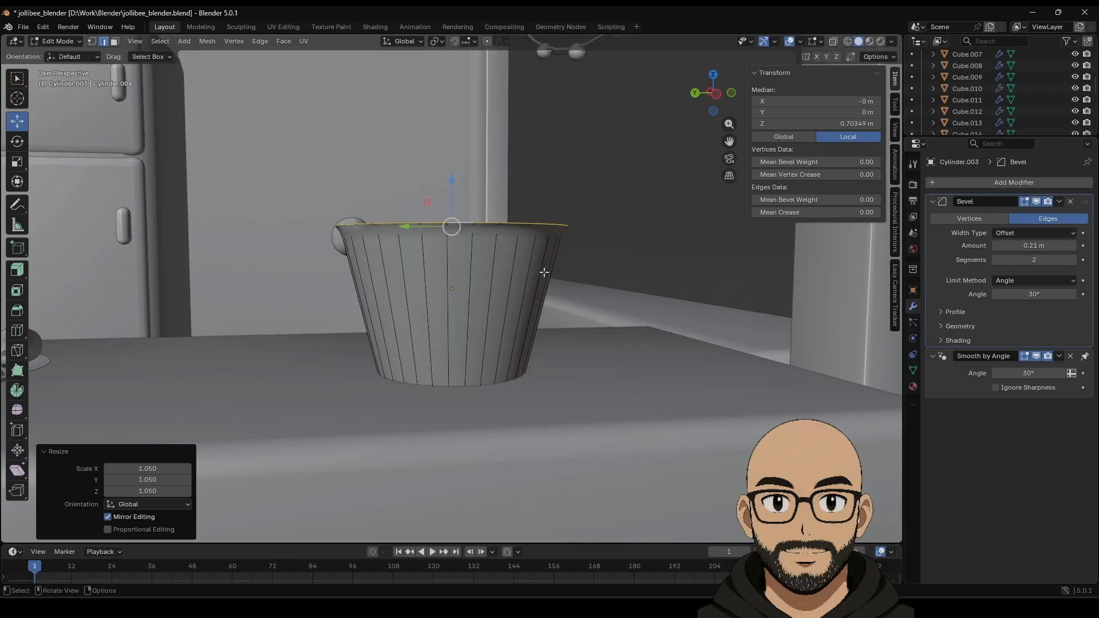
Extrude the flared top edge loop slightly upward to form the container's raised lip.
key("e")
right_click(525, 267)
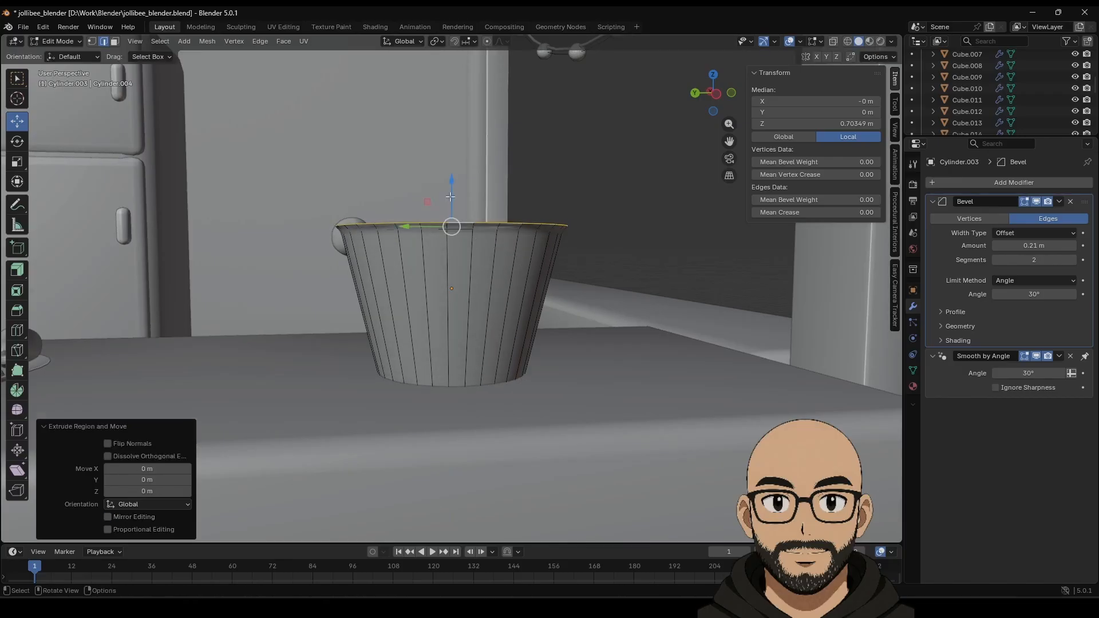
left_click_drag(450, 196, 453, 186)
key("Tab")
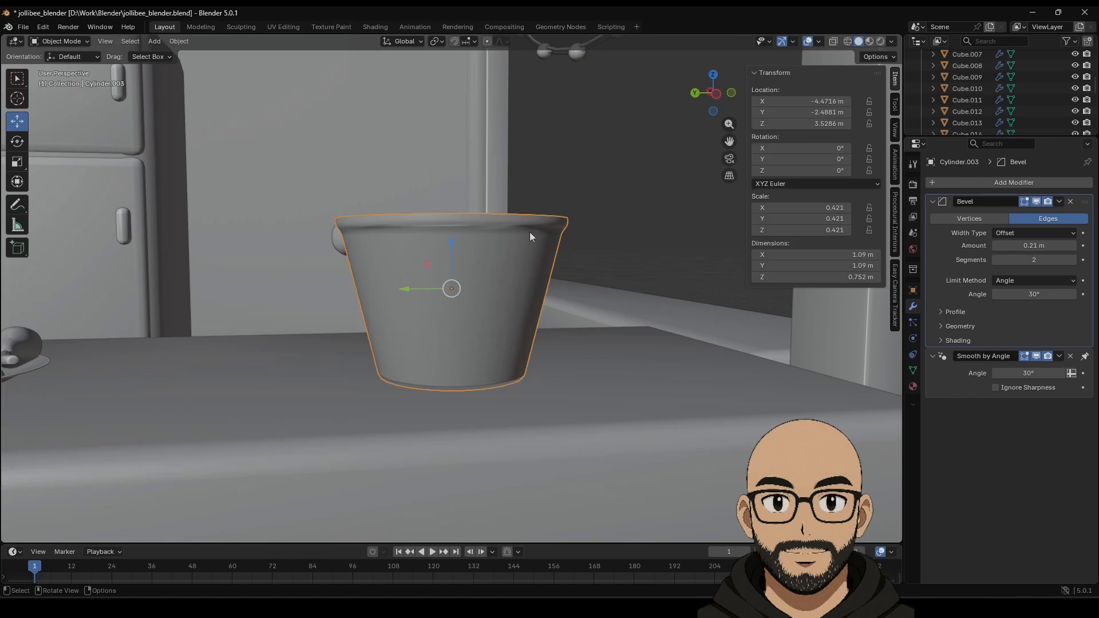
middle_click_drag(529, 232, 557, 252)
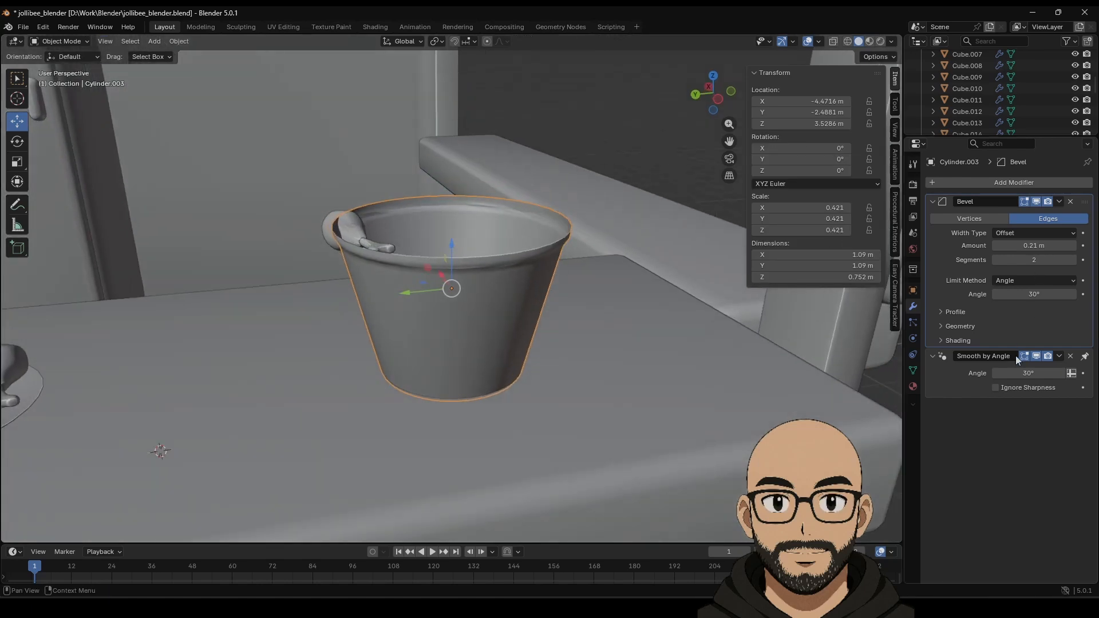
Scale the container's bottom edge loop outward by about 1.199 and raise it slightly.
middle_click_drag(556, 329, 545, 307)
key("Tab")
left_click(472, 388)
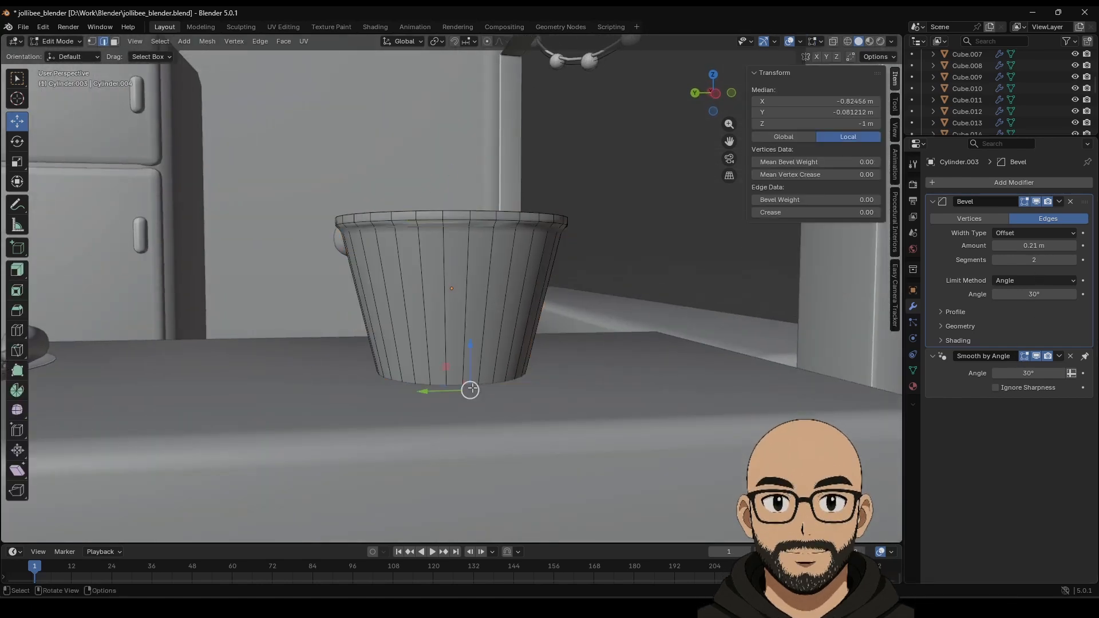
key("s")
left_click(530, 389)
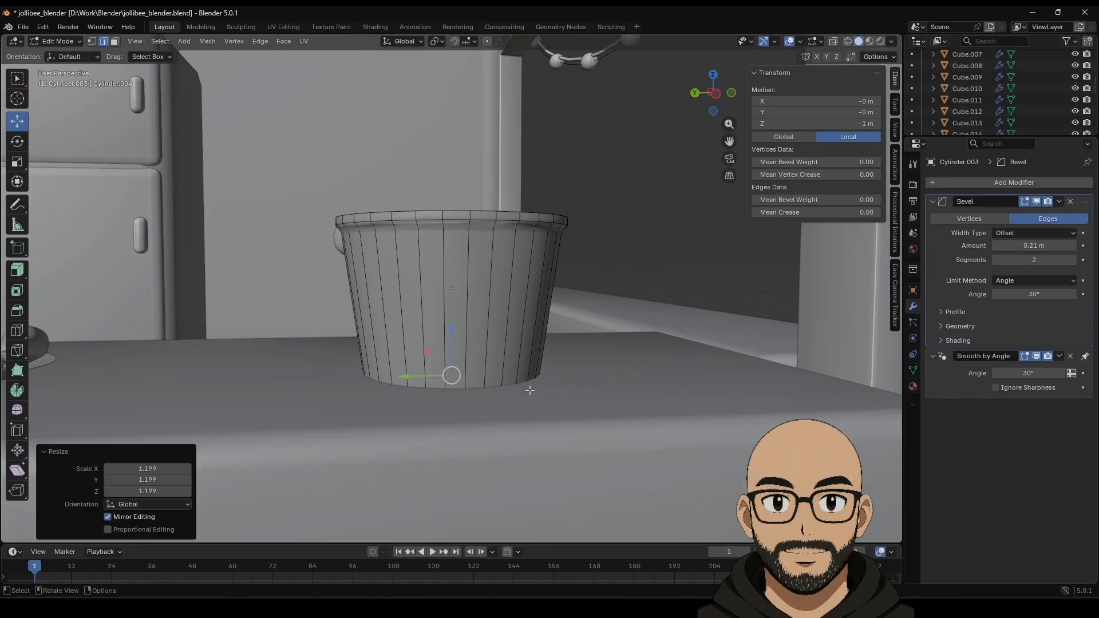
left_click_drag(450, 342, 459, 329)
key("Tab")
Add a Solidify modifier to the container, place it above the Bevel, and set its thickness to 0.07 m.
middle_click_drag(620, 201, 486, 279)
left_click(487, 279)
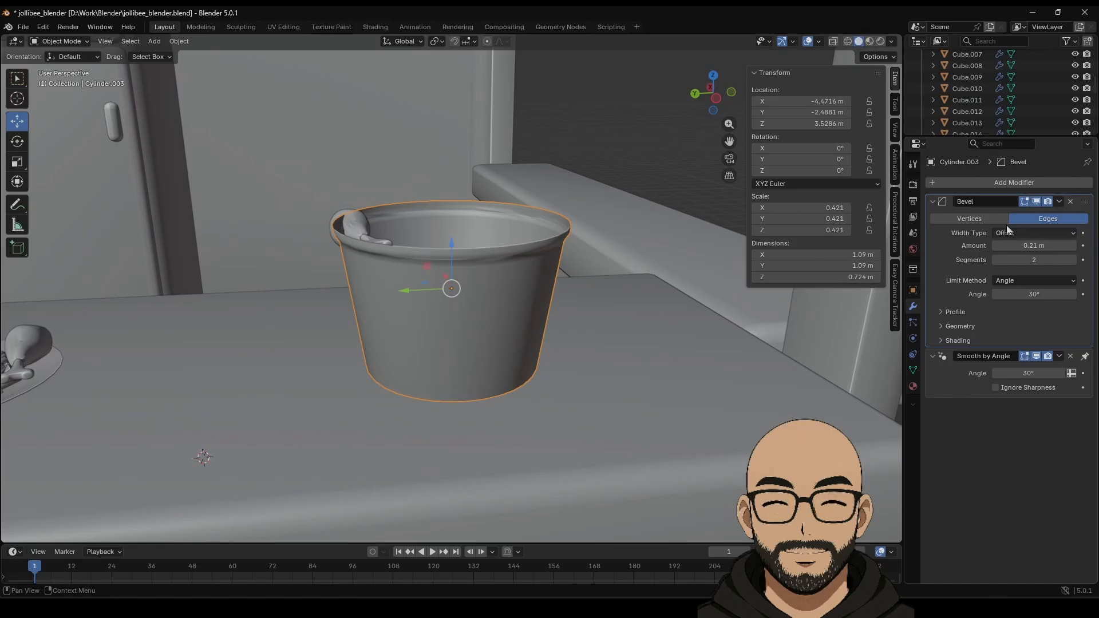
left_click(995, 184)
mouse_move(950, 184)
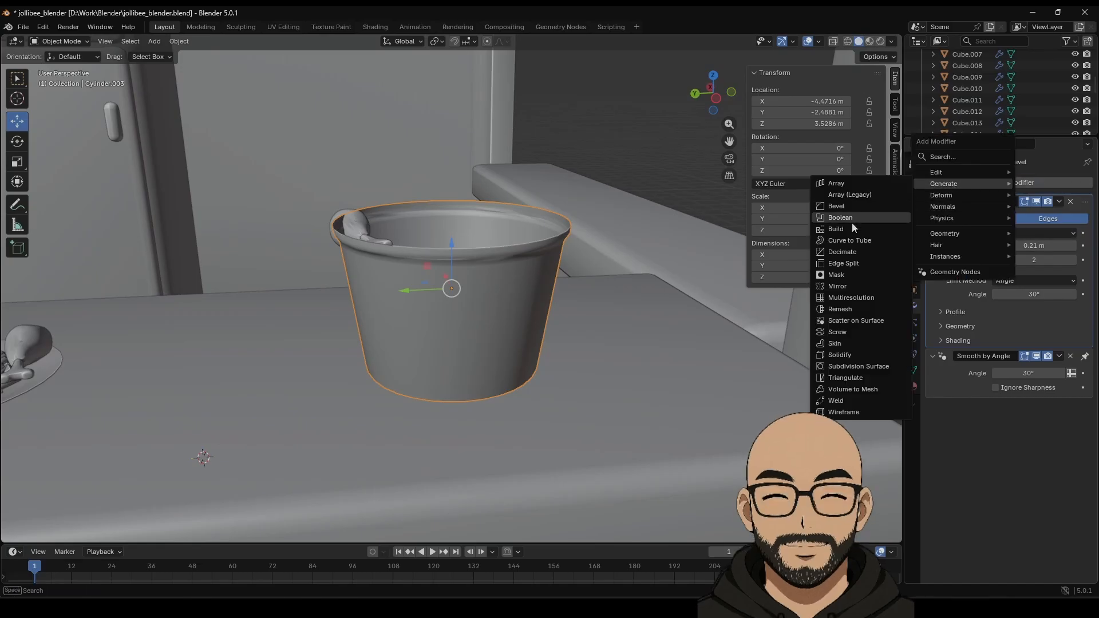
left_click(855, 355)
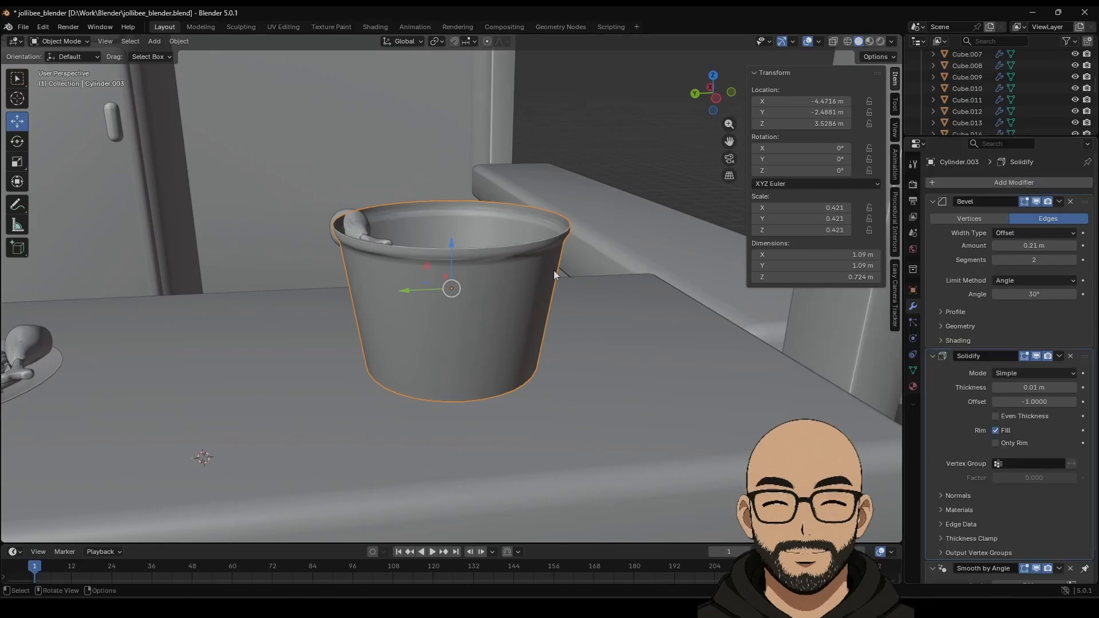
left_click_drag(1084, 356, 1084, 198)
left_click_drag(1033, 233, 1061, 233)
Scale the copied drumstick up by 1.28 and move it inside the container, at about Y -2.589, Z 3.657 m.
left_click(383, 232)
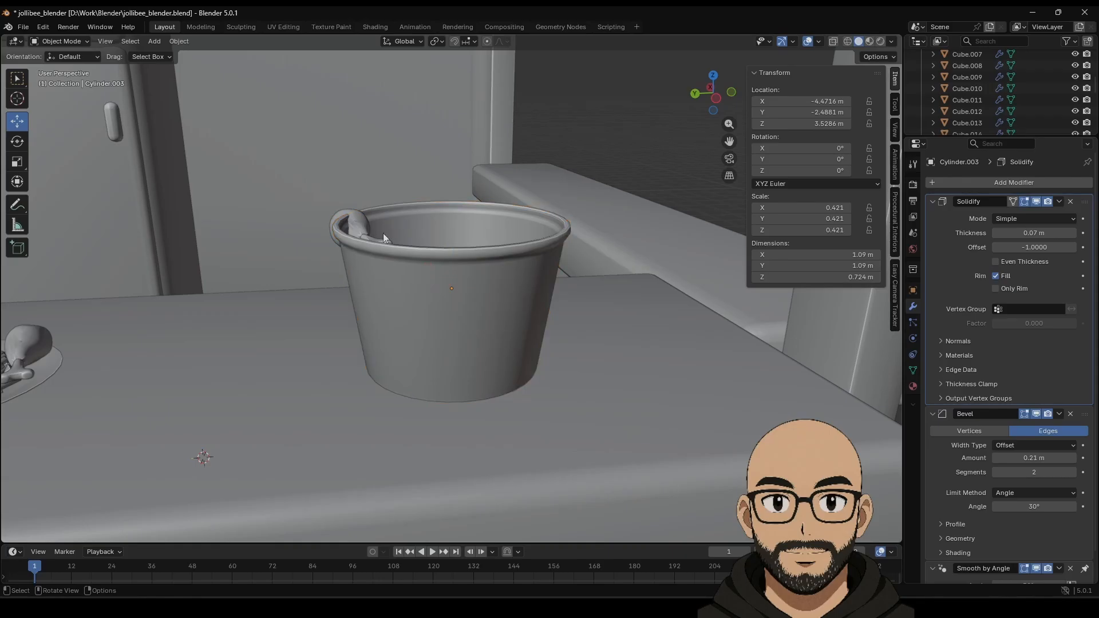
key("s")
left_click(403, 243)
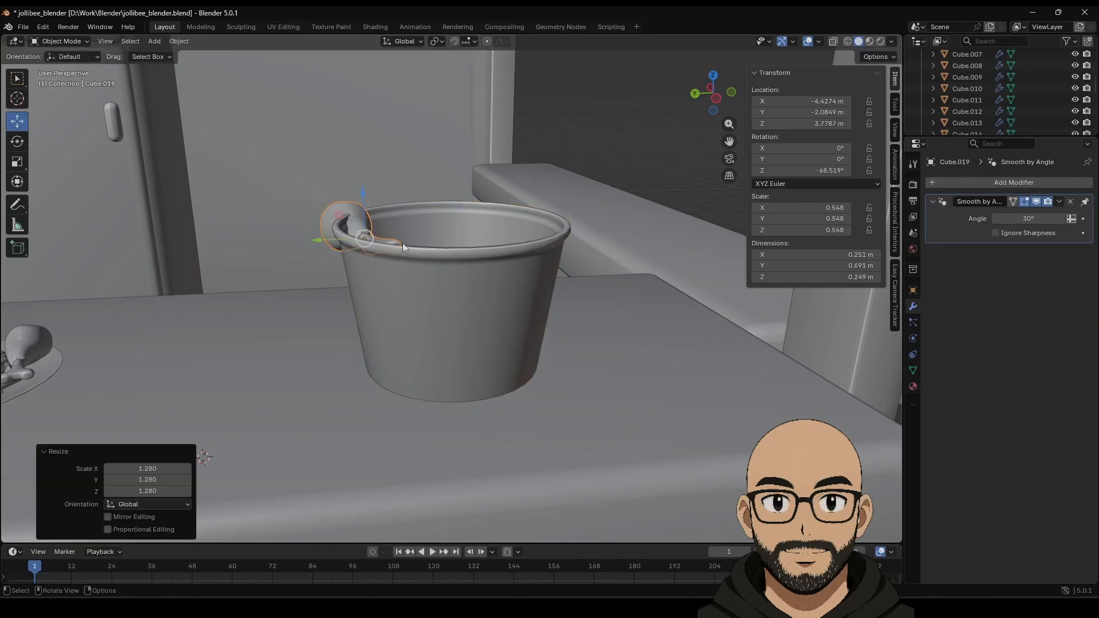
left_click_drag(324, 239, 438, 235)
left_click_drag(478, 198, 473, 226)
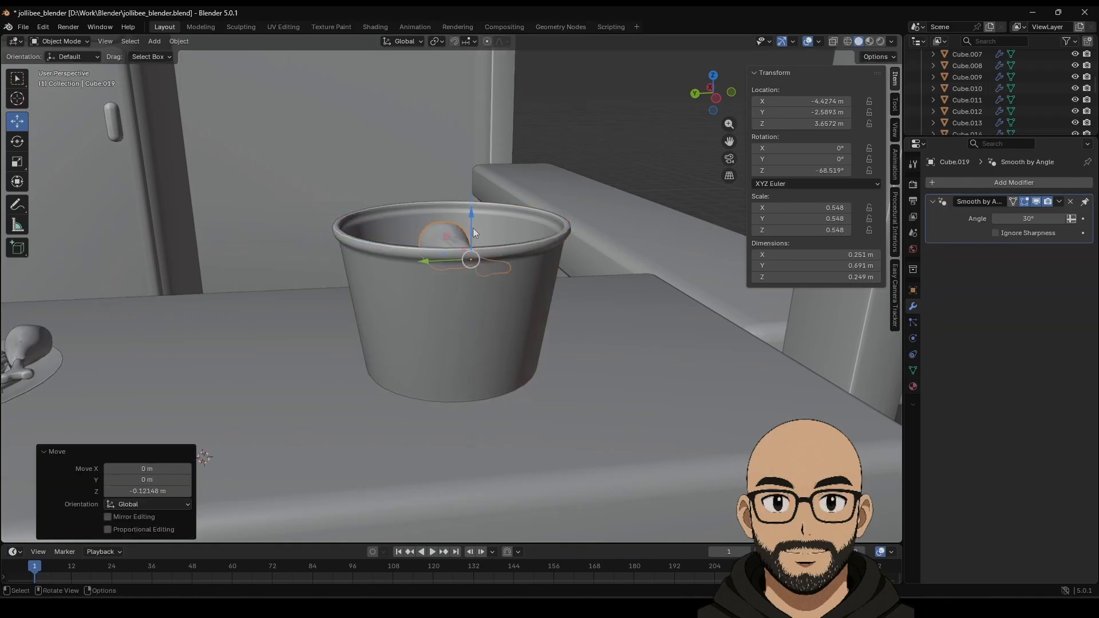
Rotate the drumstick inside the container to about X -13.7°, Y 5.3°, Z -69.2°.
middle_click_drag(473, 227, 459, 272)
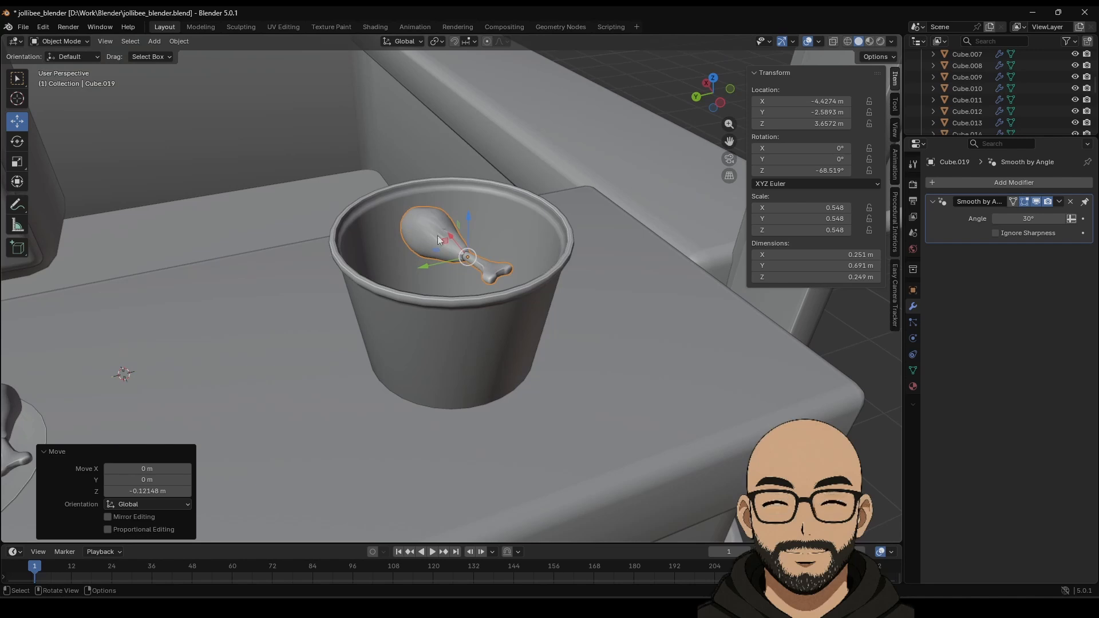
left_click(17, 141)
left_click_drag(480, 259, 462, 269)
Try to duplicate the drumstick and shift the copy beside it inside the container, about -0.33 m along Y.
key("shift+d")
key("Escape")
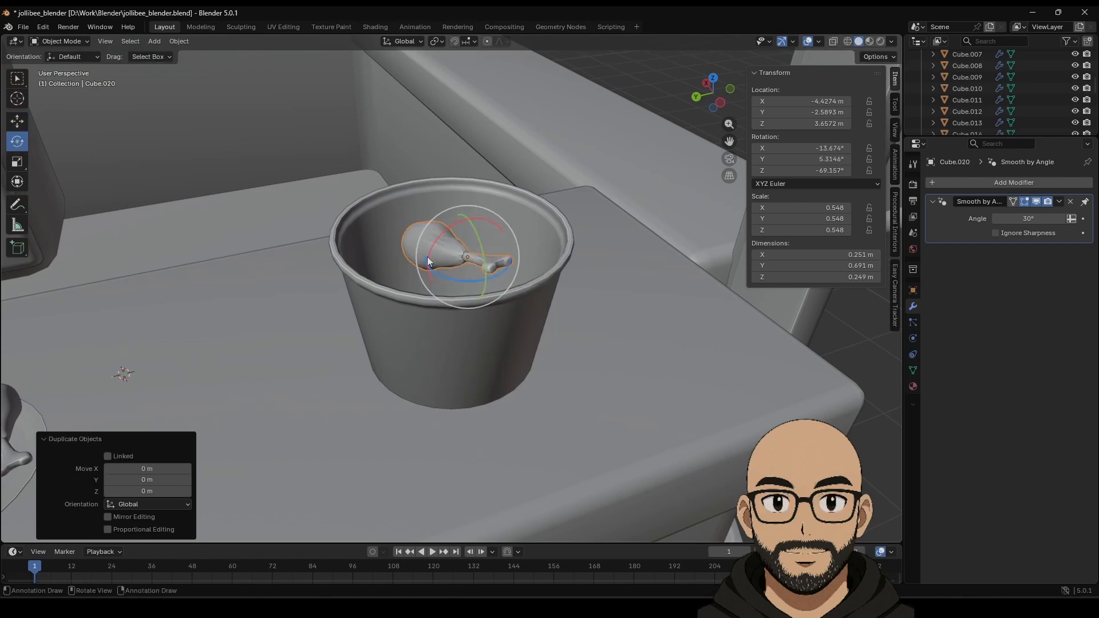
left_click(17, 124)
left_click_drag(468, 251, 526, 232)
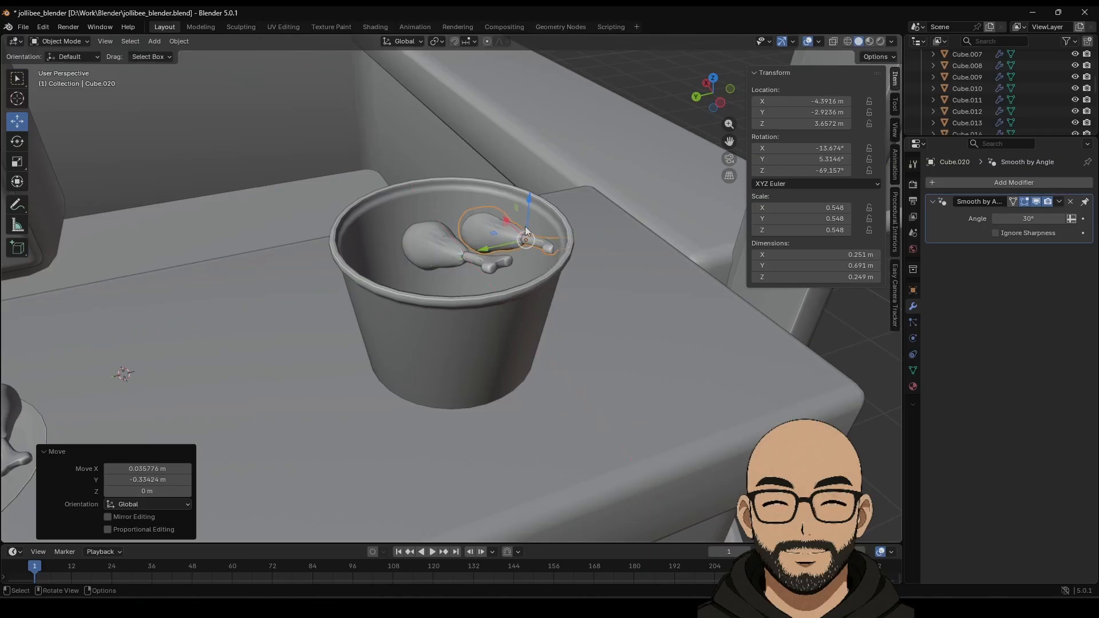
mouse_move(526, 232)
middle_mouse_down()
mouse_move(522, 285)
mouse_move(524, 210)
middle_mouse_up()
left_click(490, 257)
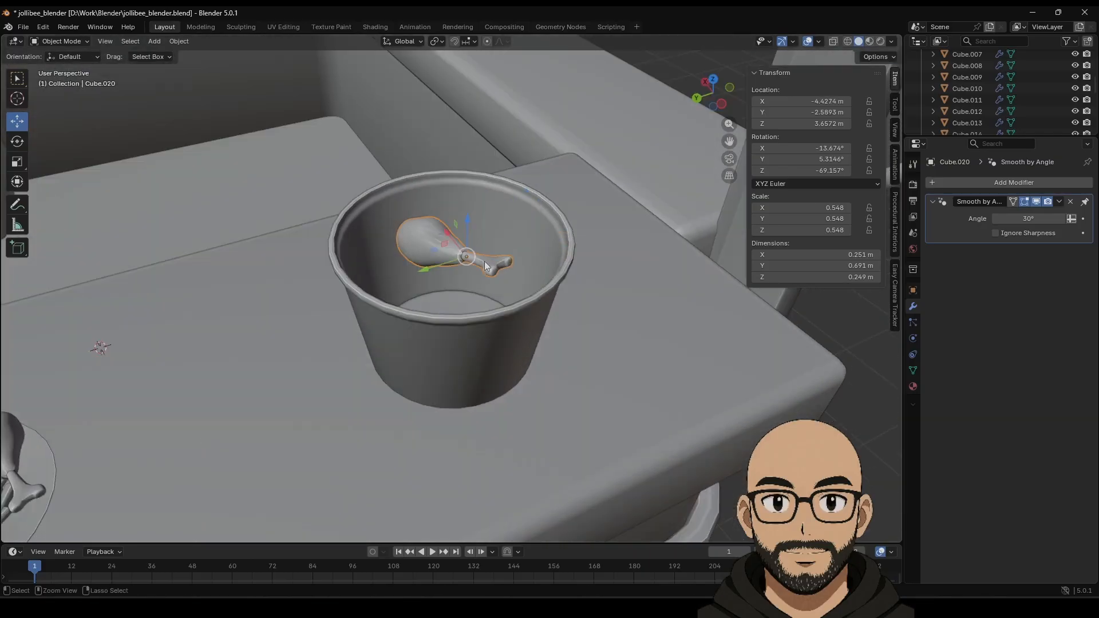
Raise the drumstick above the container to about Z 4.354 m and select the container.
left_click_drag(469, 231, 473, 109)
middle_click_drag(472, 110, 489, 200)
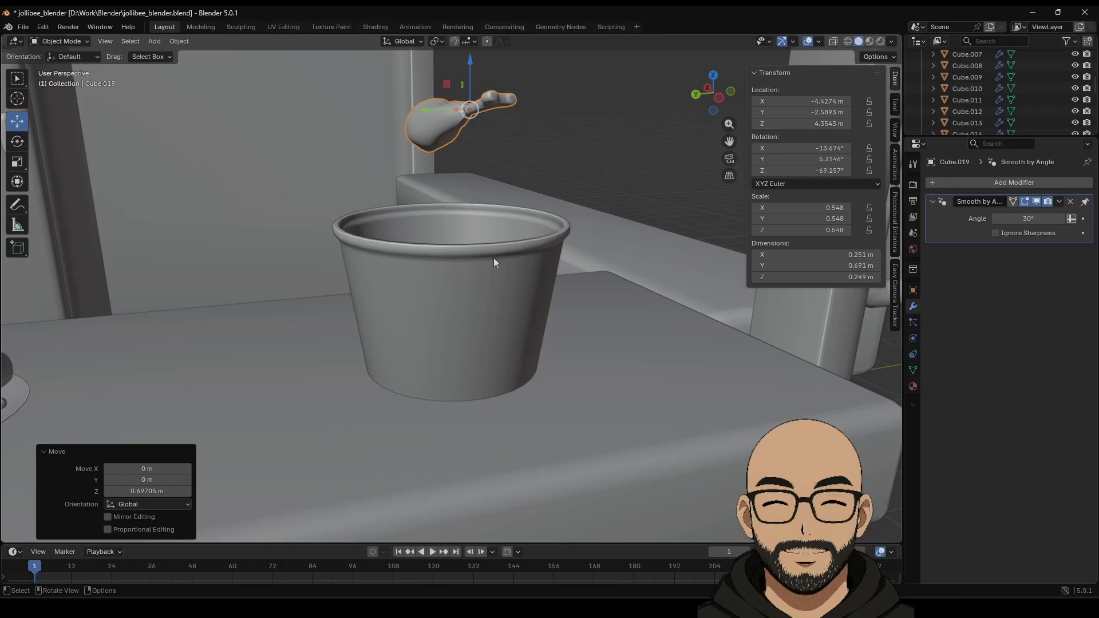
scroll(495, 260, "down", 3)
left_click(468, 260)
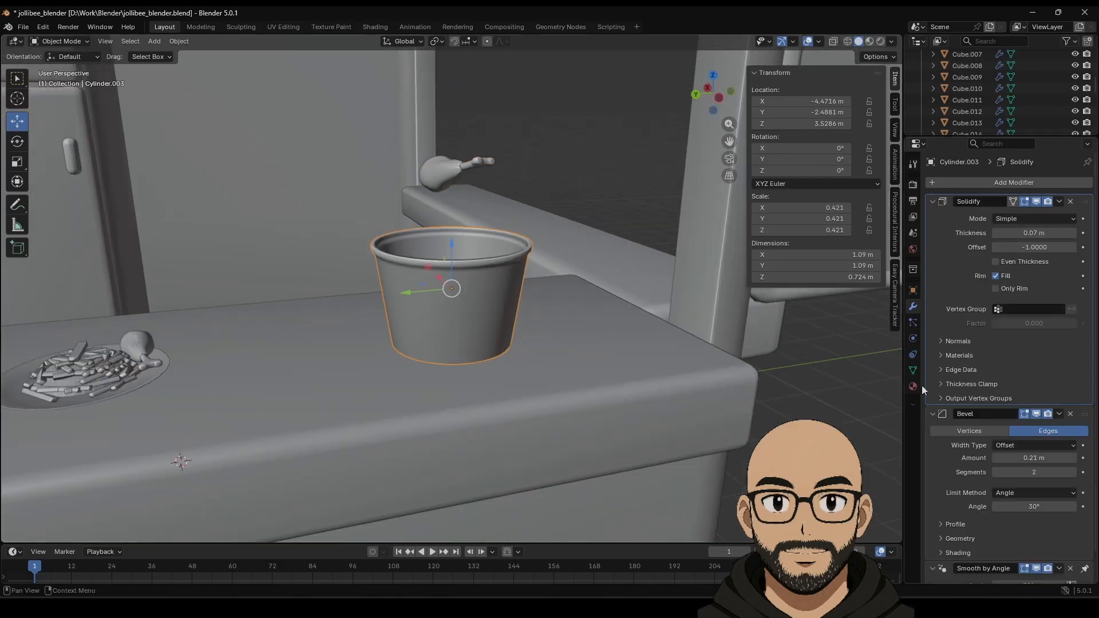
left_click(912, 322)
left_click(912, 306)
left_click(913, 322)
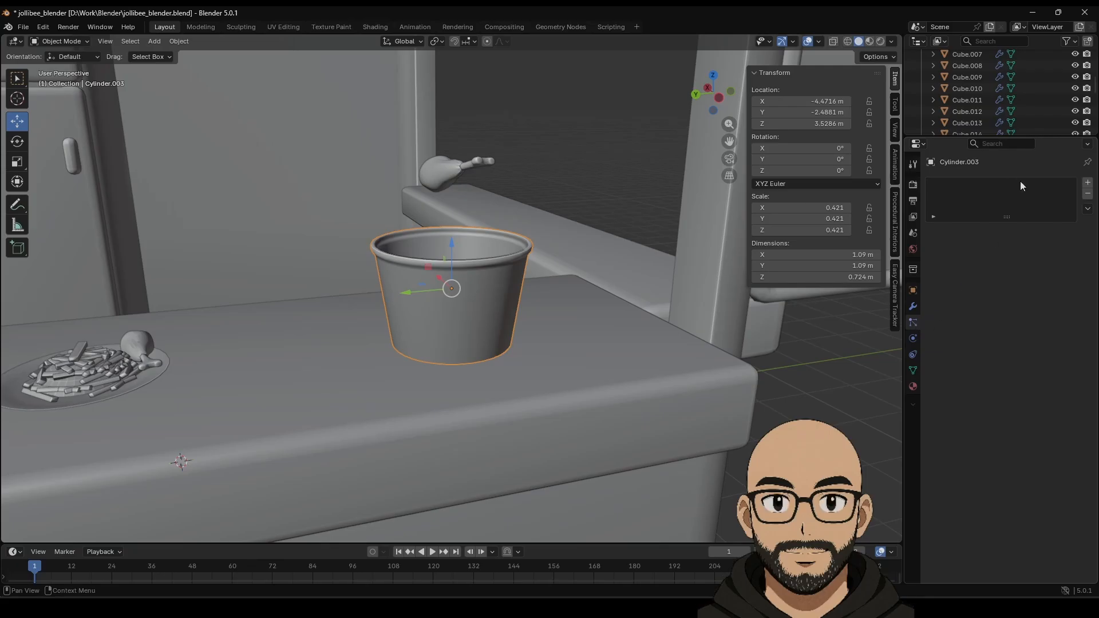
left_click(1087, 183)
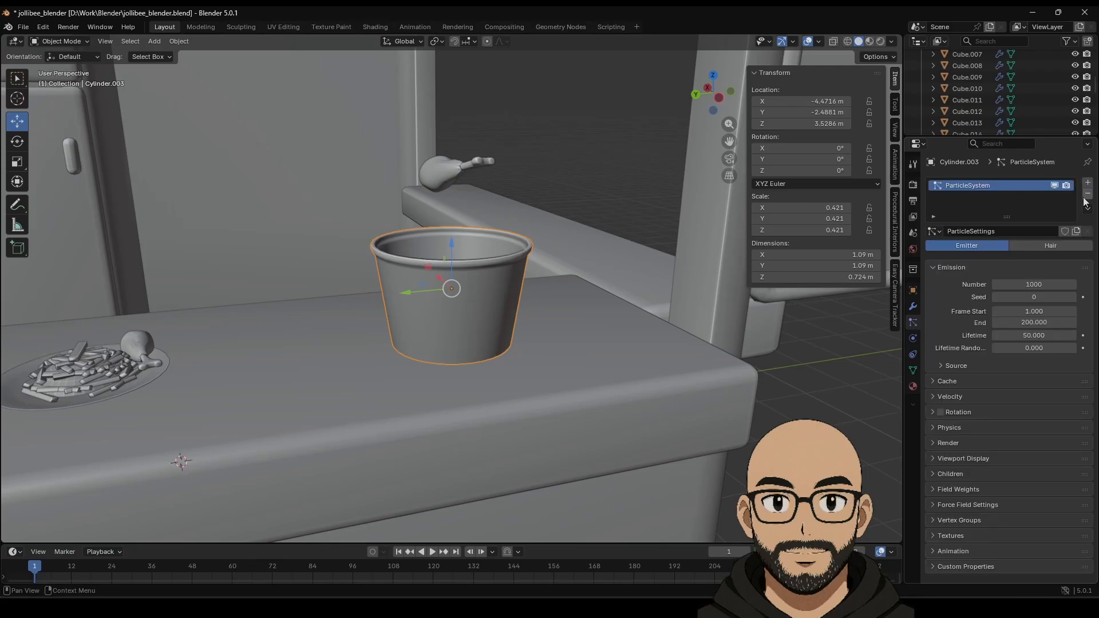
left_click(1087, 194)
Add rigid body physics to the container and set its type to Passive.
left_click(913, 341)
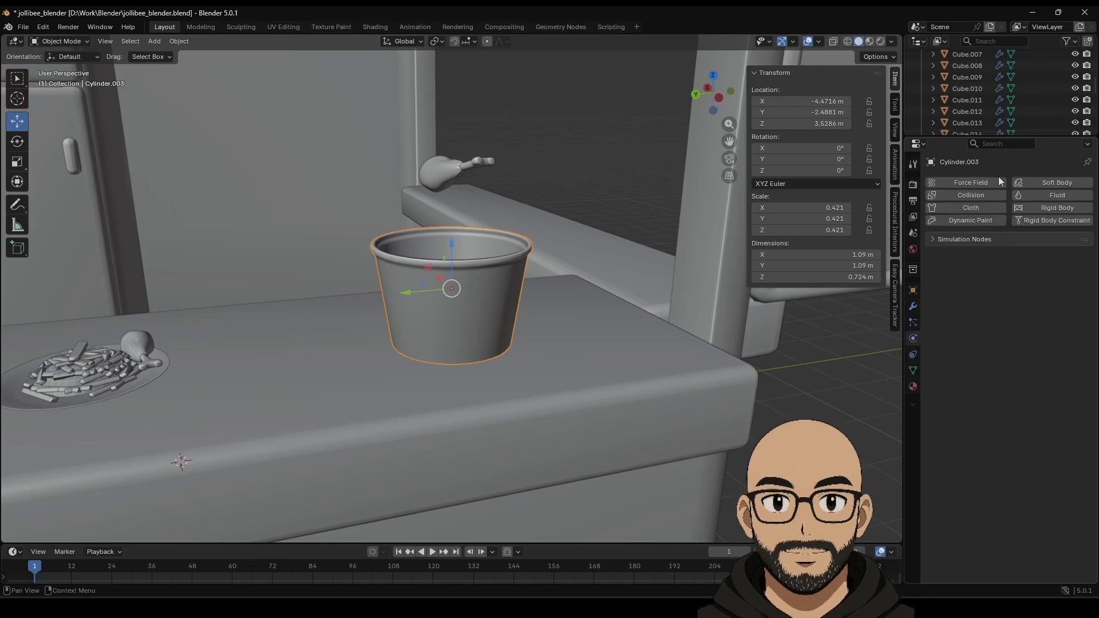
left_click(1050, 213)
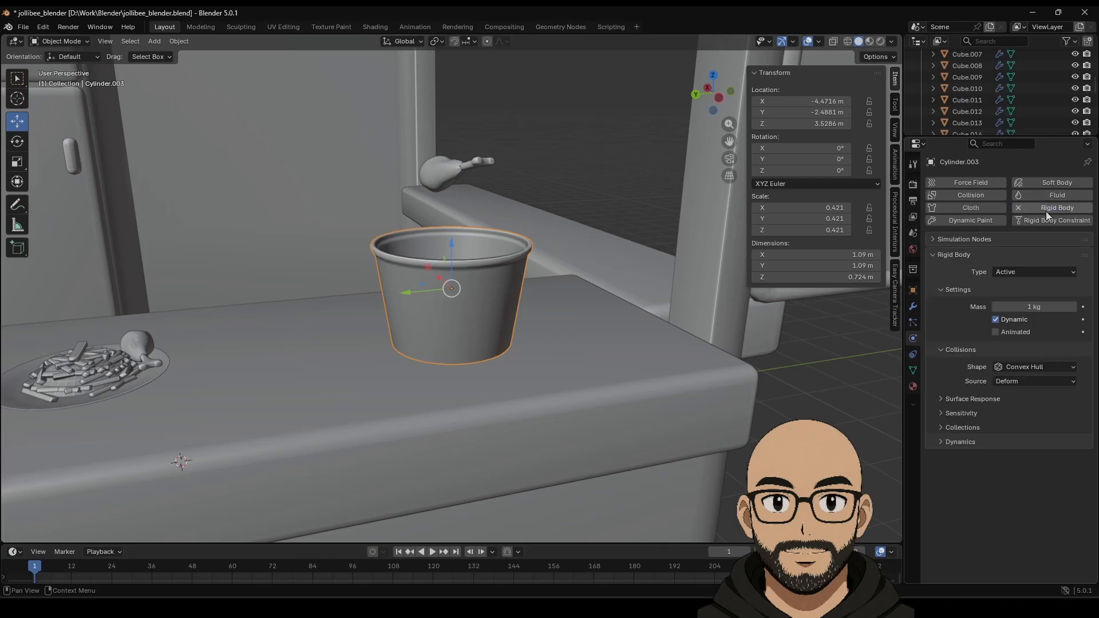
left_click(1018, 273)
left_click(1016, 298)
Add an active rigid body to the raised drumstick, play the simulation, and return to frame 1.
left_click(454, 174)
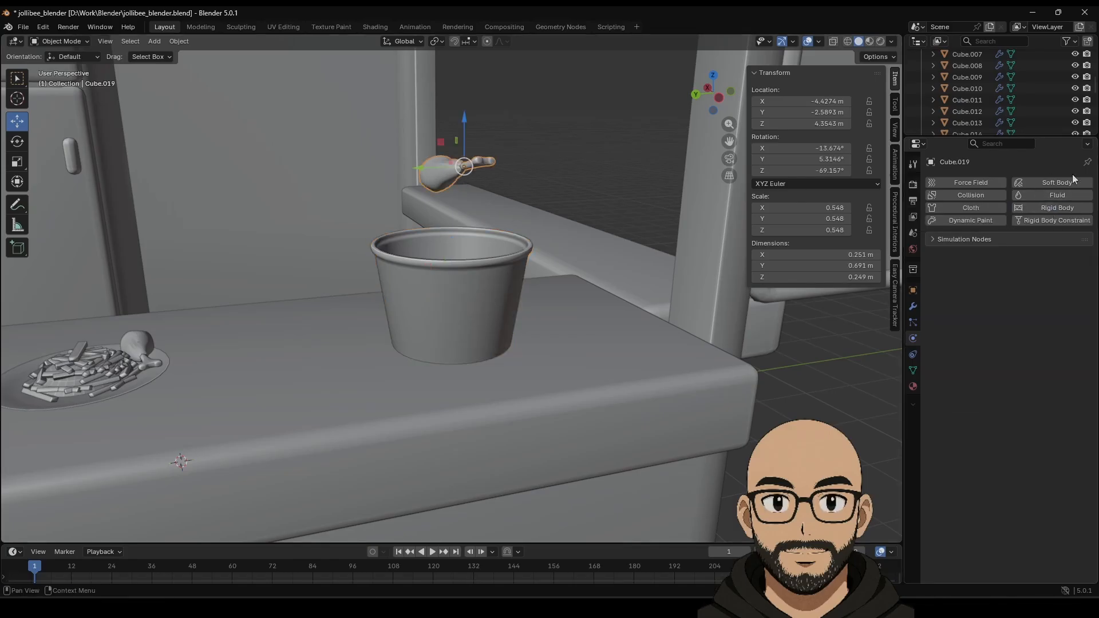
left_click(1060, 209)
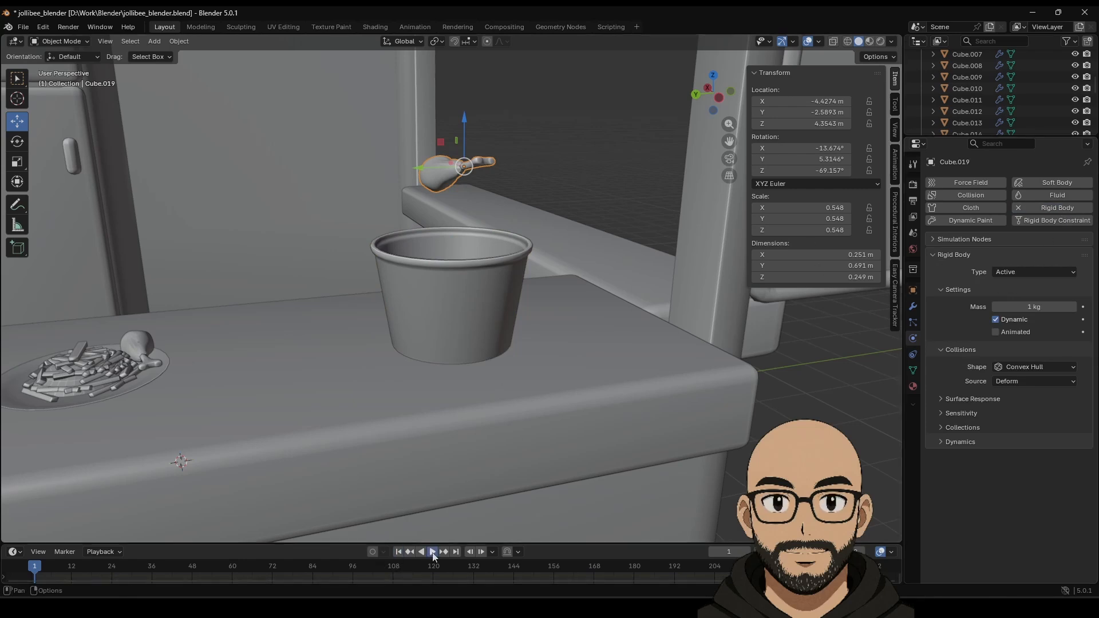
left_click(433, 552)
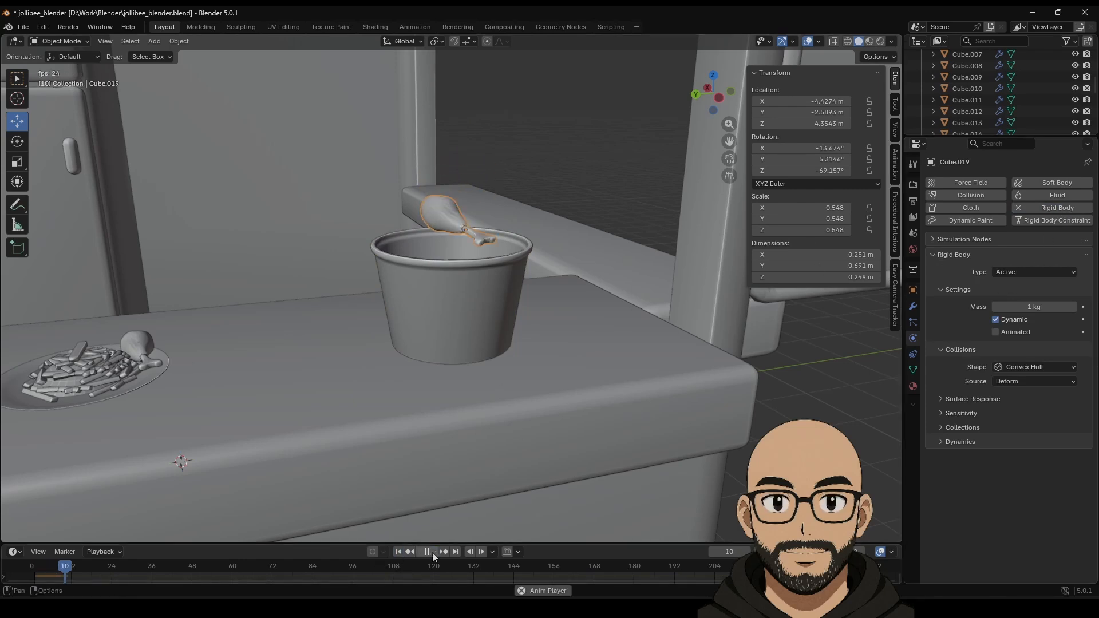
left_click(399, 551)
Set the container's rigid body collision shape to Mesh, replay the simulation, and return to frame 1.
left_click(480, 304)
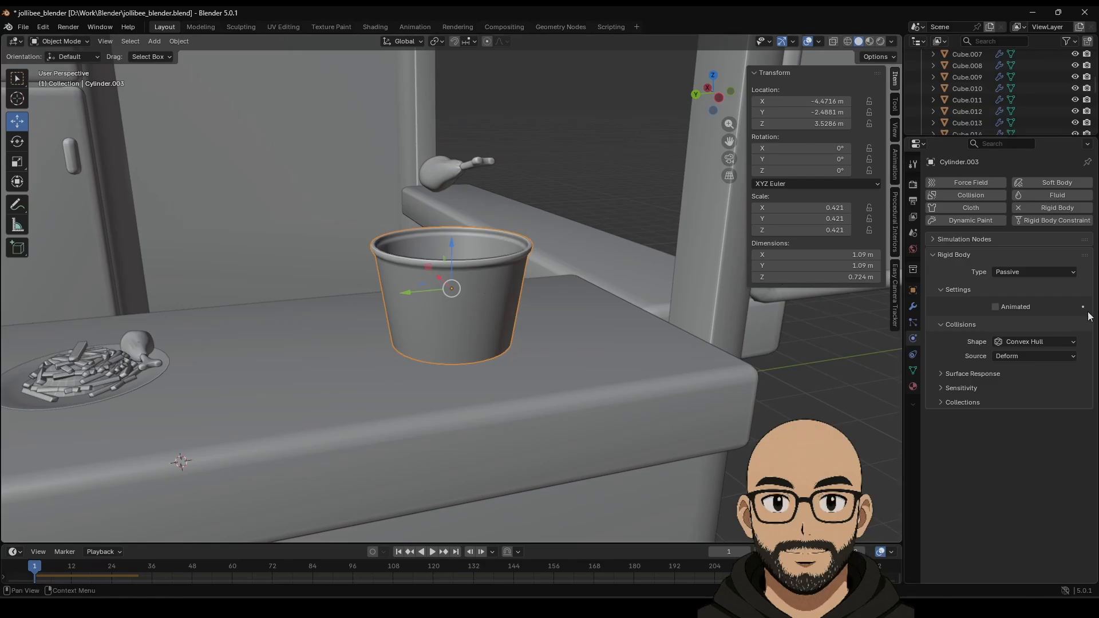
left_click(1035, 341)
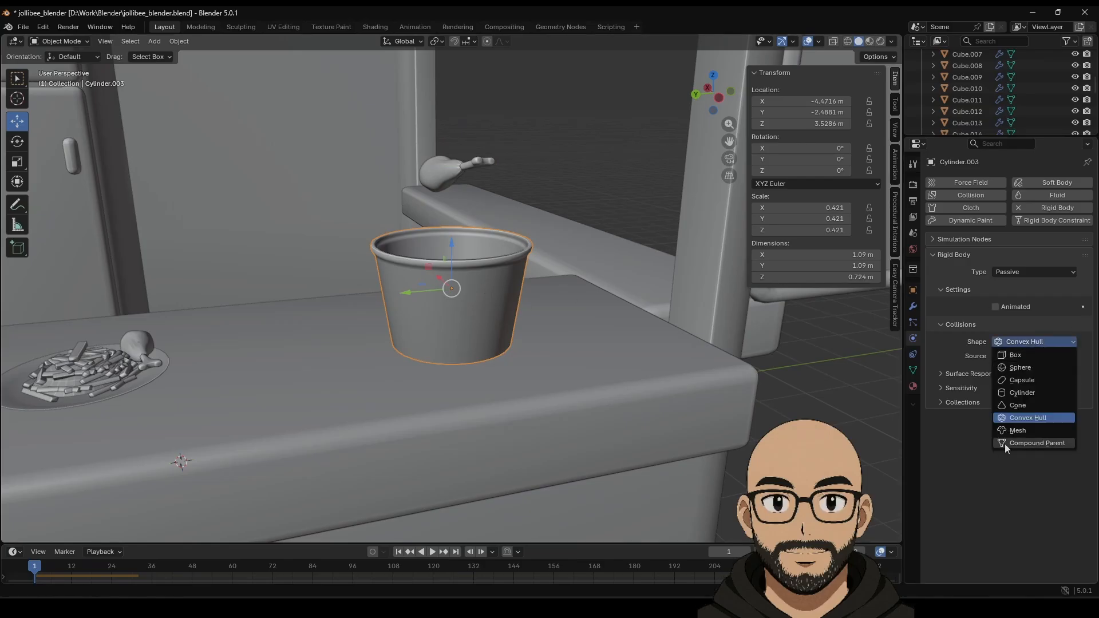
left_click(1024, 446)
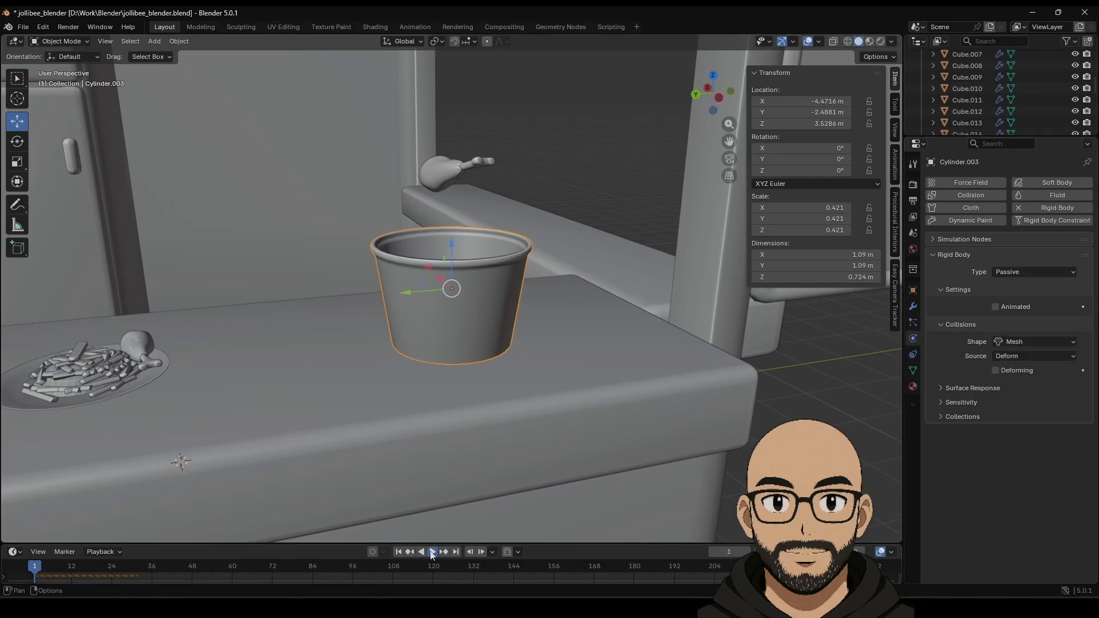
key("space")
left_click(398, 551)
Duplicate the drumstick seven times, staggering the copies above the container up to about Z 5.176 m.
left_click(443, 170)
middle_click_drag(489, 205, 483, 222)
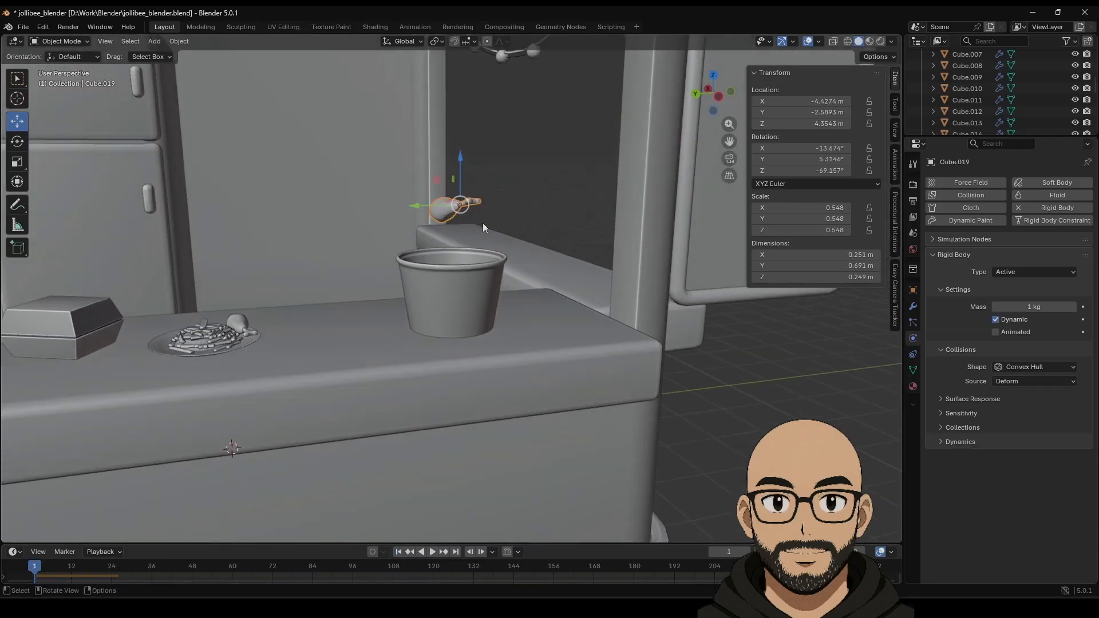
key("shift+d")
left_click(495, 198)
key("shift+d")
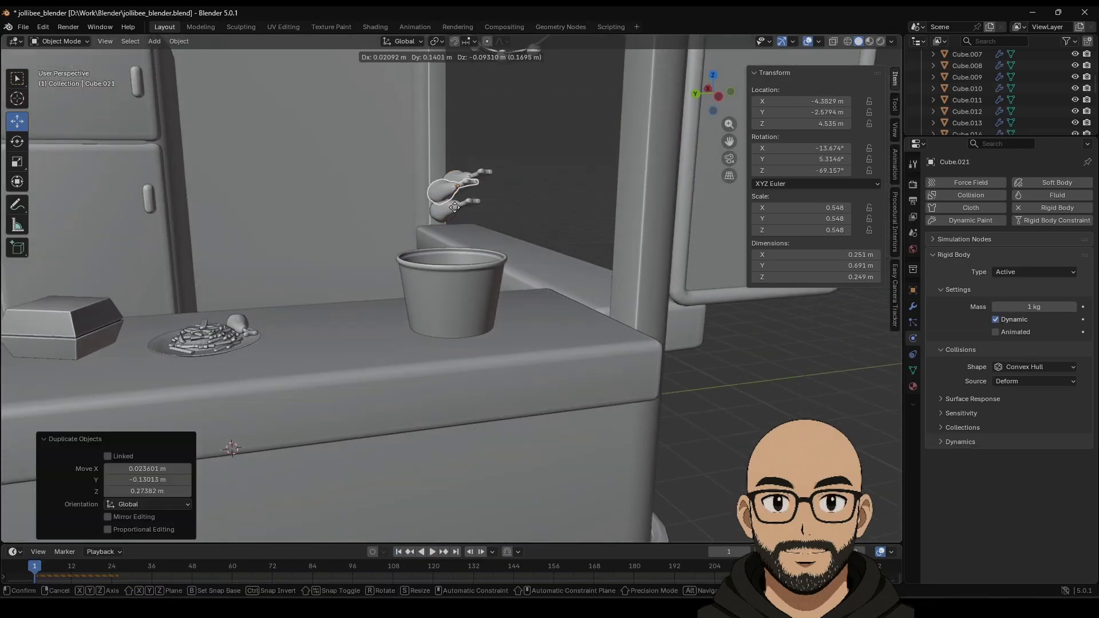
left_click(474, 236)
key("shift+d")
left_click(498, 200)
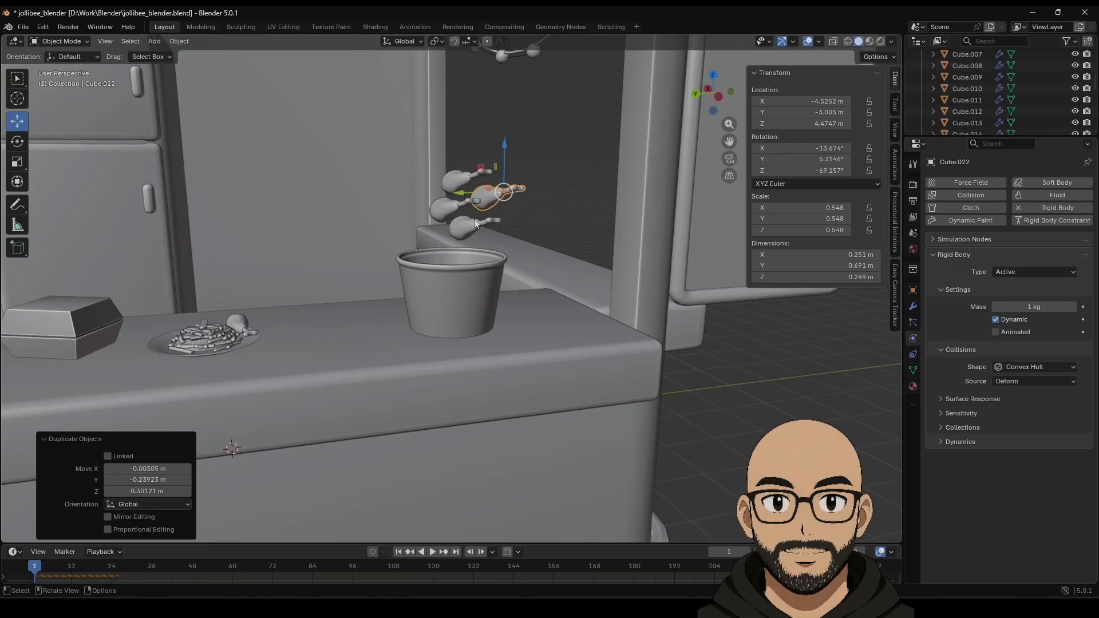
key("shift+d")
left_click(457, 175)
key("shift+d")
left_click(445, 156)
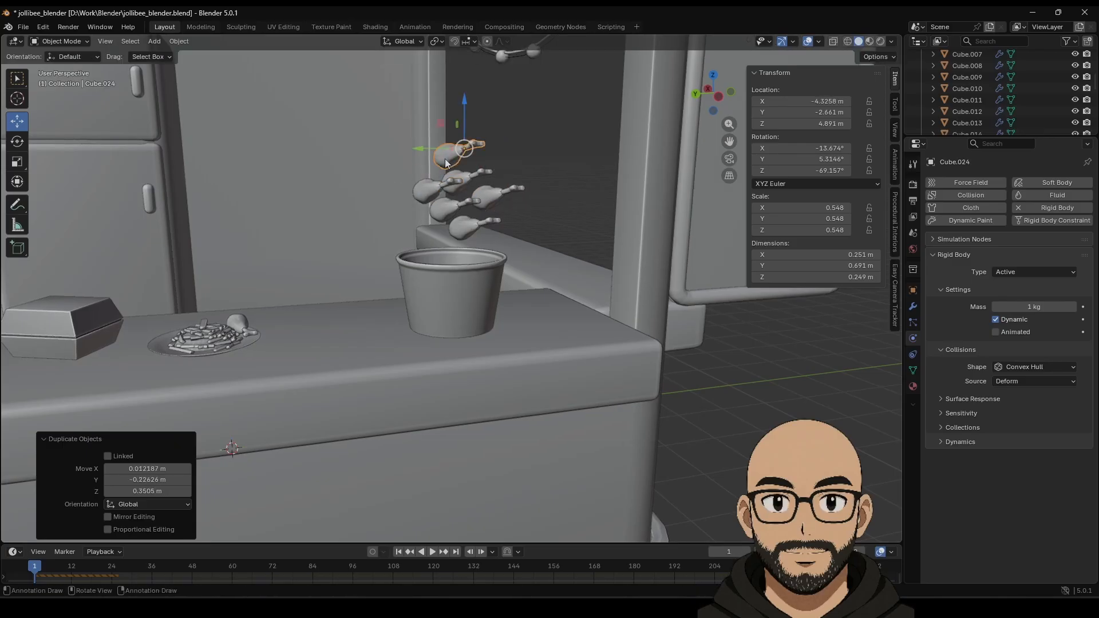
key("shift+d")
left_click(455, 121)
key("shift+d")
left_click(429, 138)
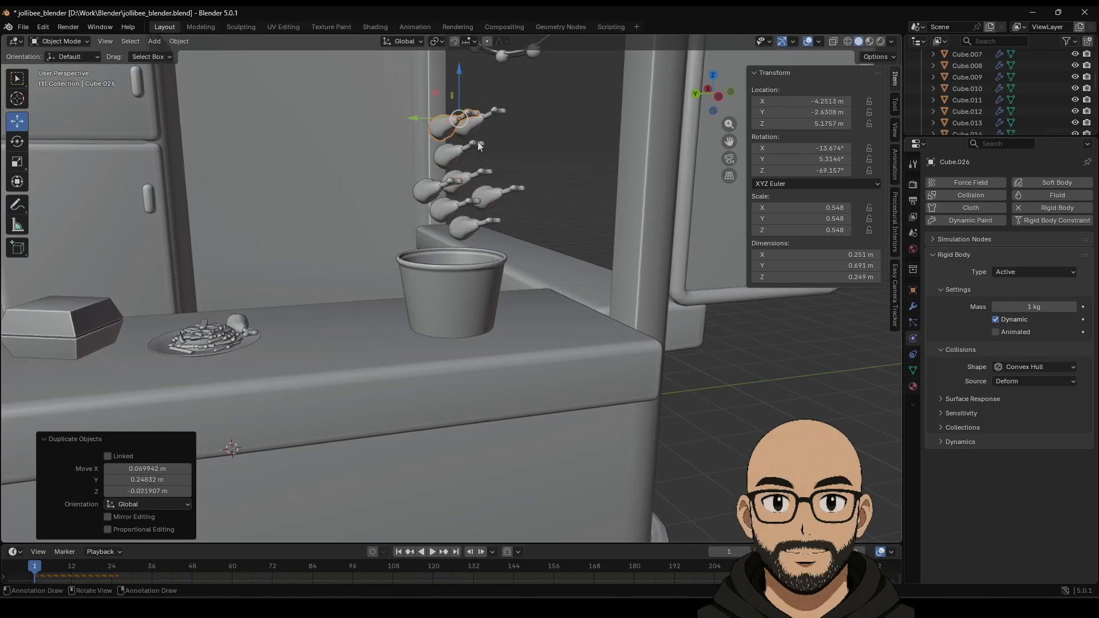
Play the rigid body simulation to check how the stacked drumsticks fall into the container, then reset it.
left_click(473, 135, "shift")
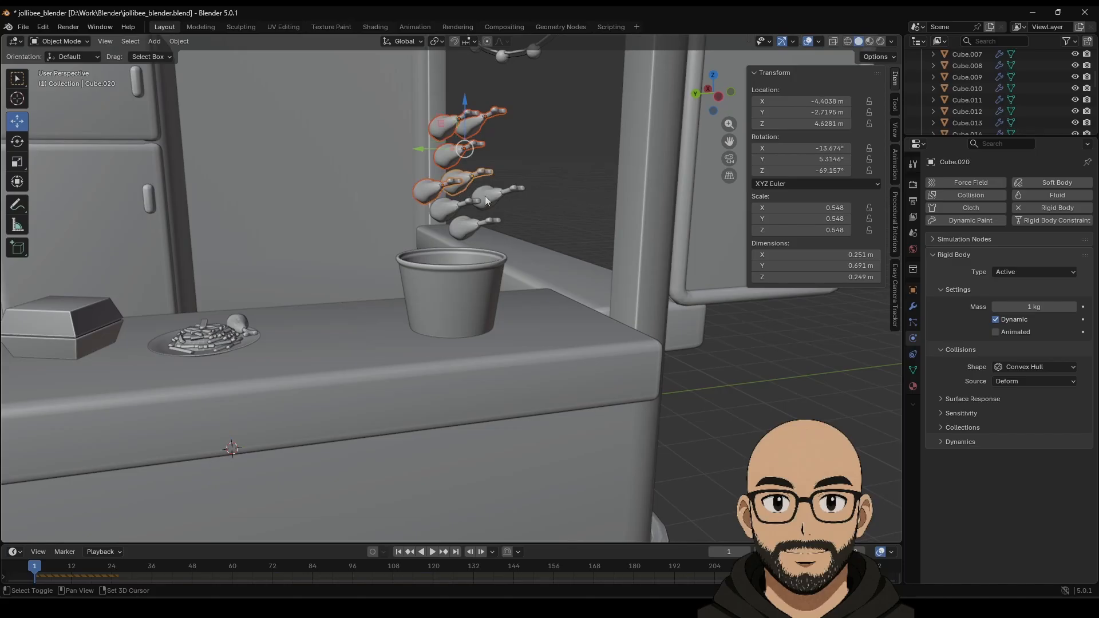
left_click(475, 224)
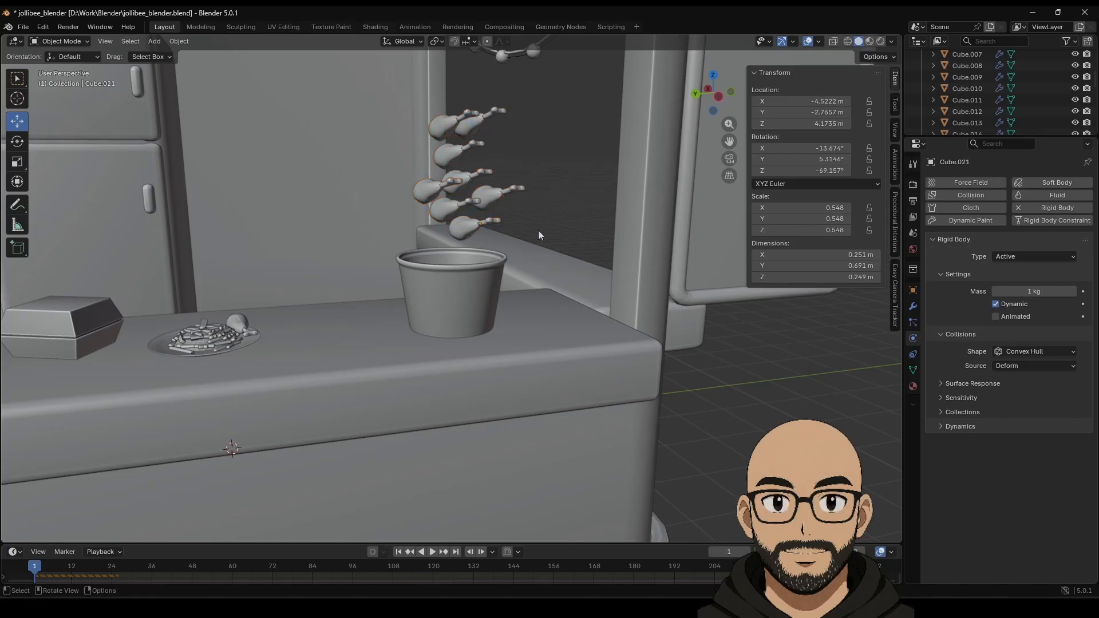
left_click(433, 552)
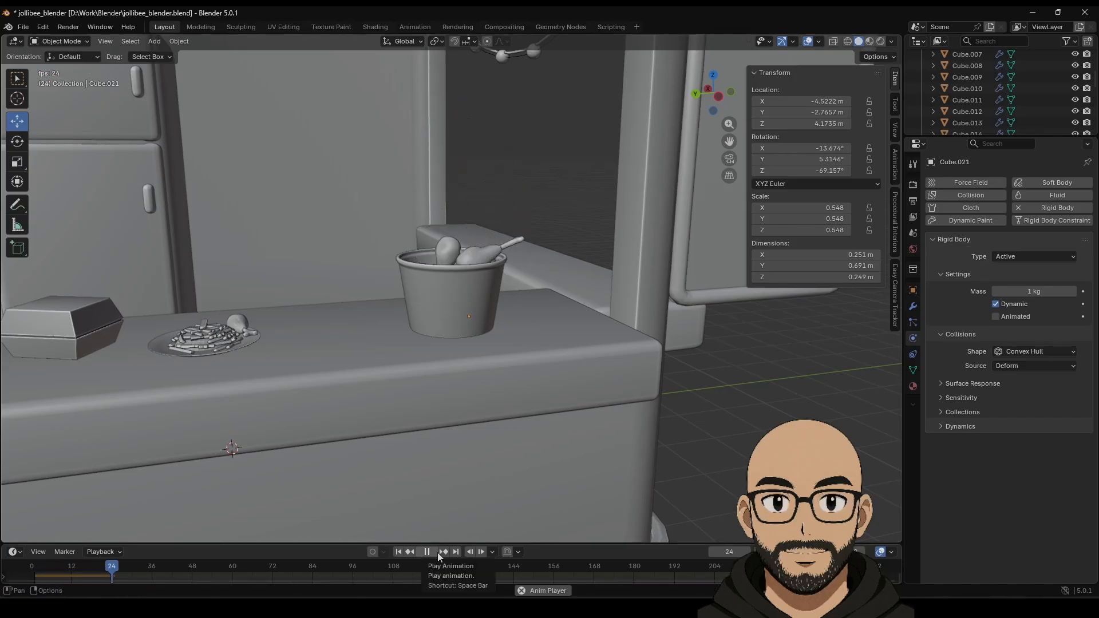
middle_click_drag(497, 277, 534, 289)
key("ctrl+z")
Move the outlying drumstick into the container at about Y -2.490, Z 3.831 m and test the simulation.
middle_click_drag(513, 246, 488, 266)
left_click(515, 210)
left_click_drag(482, 216, 447, 215)
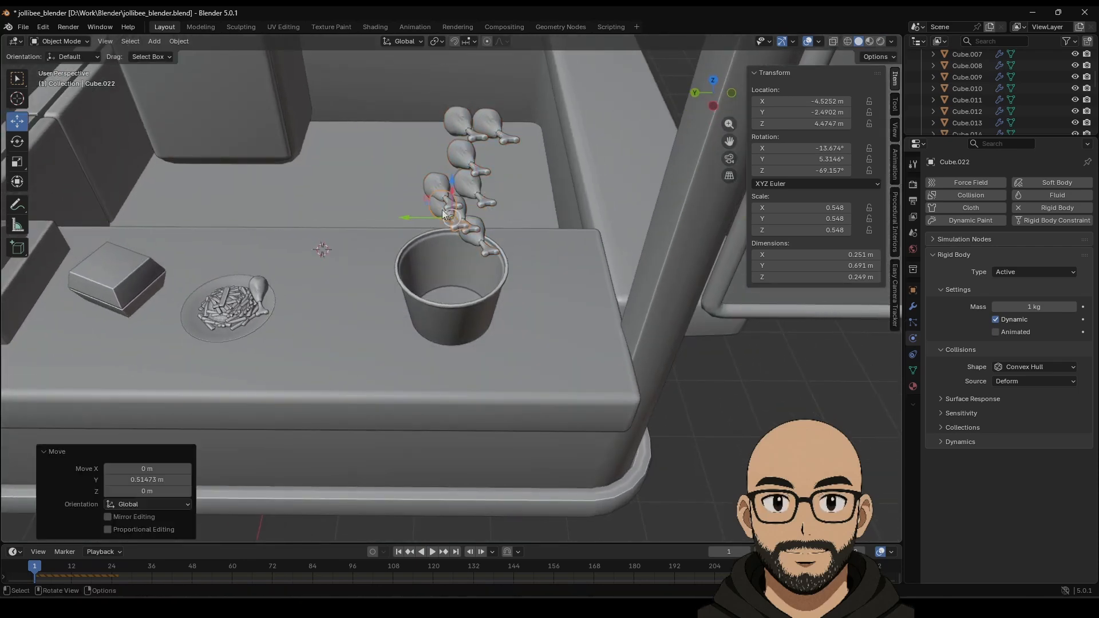
middle_click_drag(448, 189, 452, 160)
left_click_drag(452, 160, 452, 235)
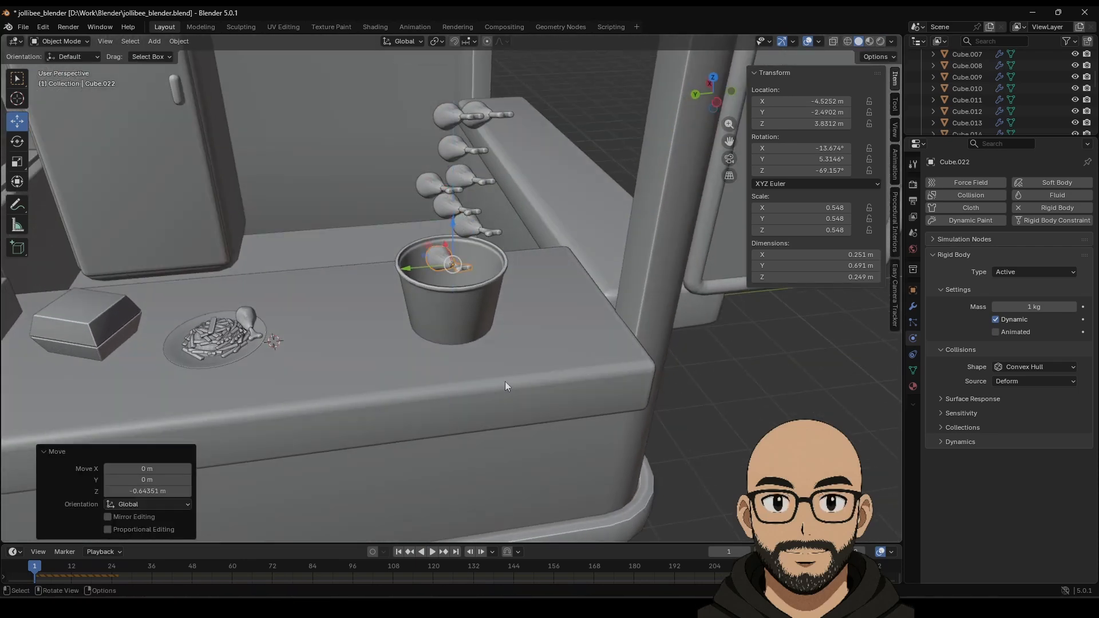
left_click(432, 551)
left_click(400, 552)
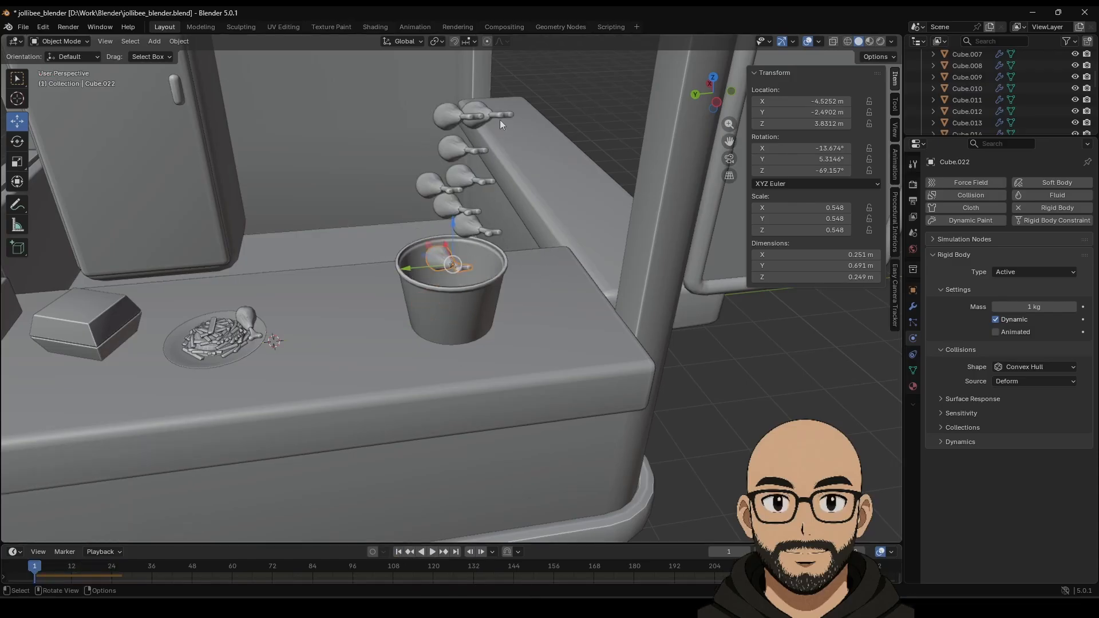
Move one of the two highest drumsticks into the container at about X -4.575, Y -2.309, Z 3.655 m and rerun the simulation.
left_click_drag(464, 120, 449, 273)
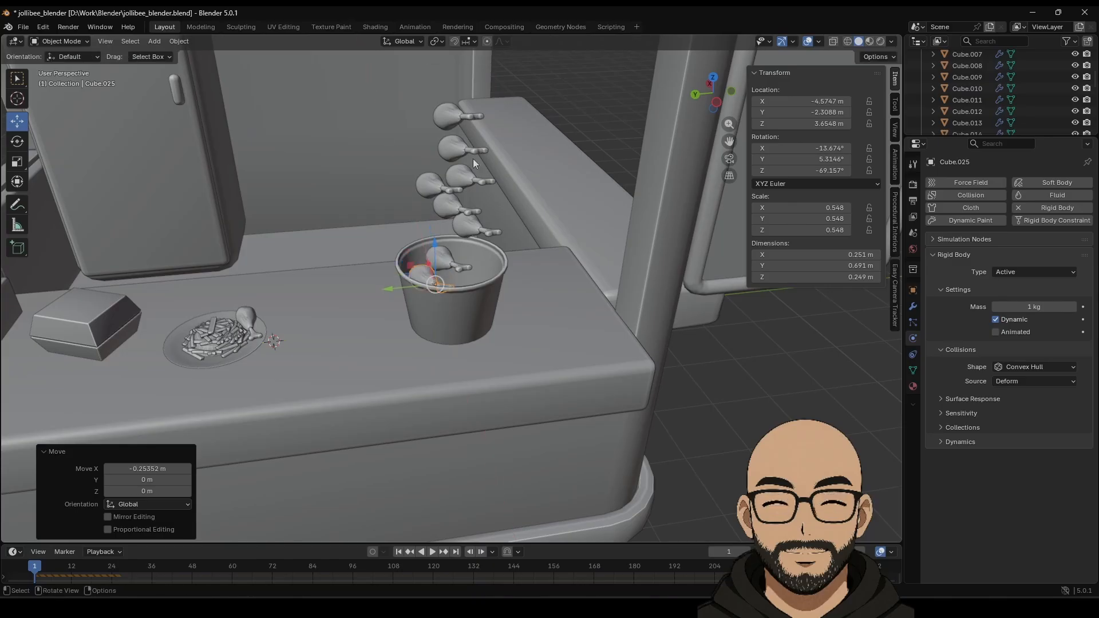
left_click(432, 551)
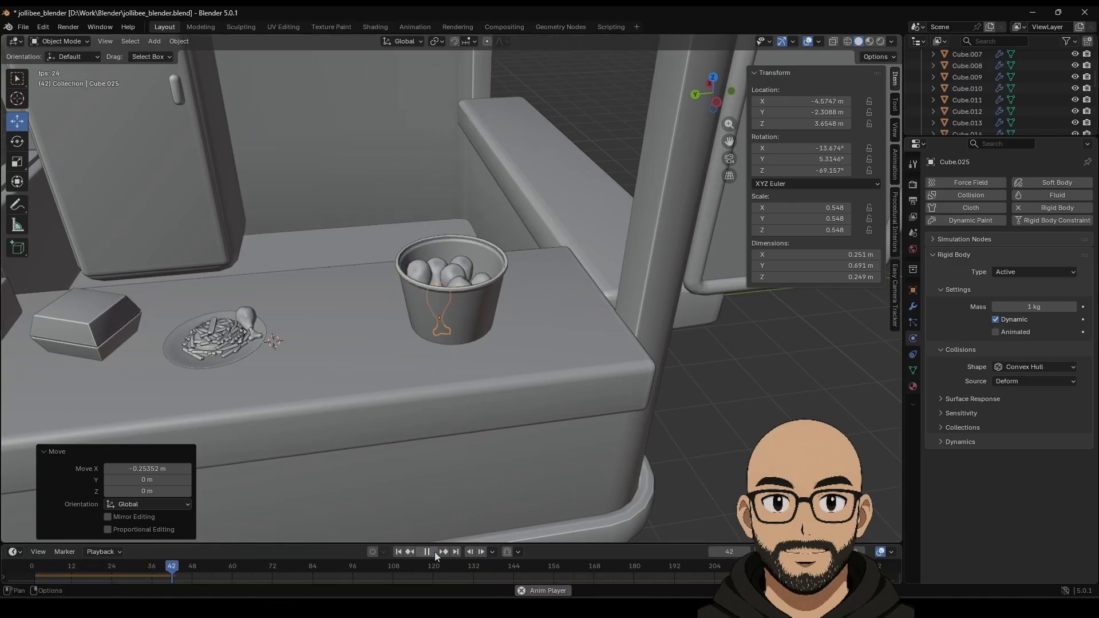
left_click(435, 553)
left_click(398, 552)
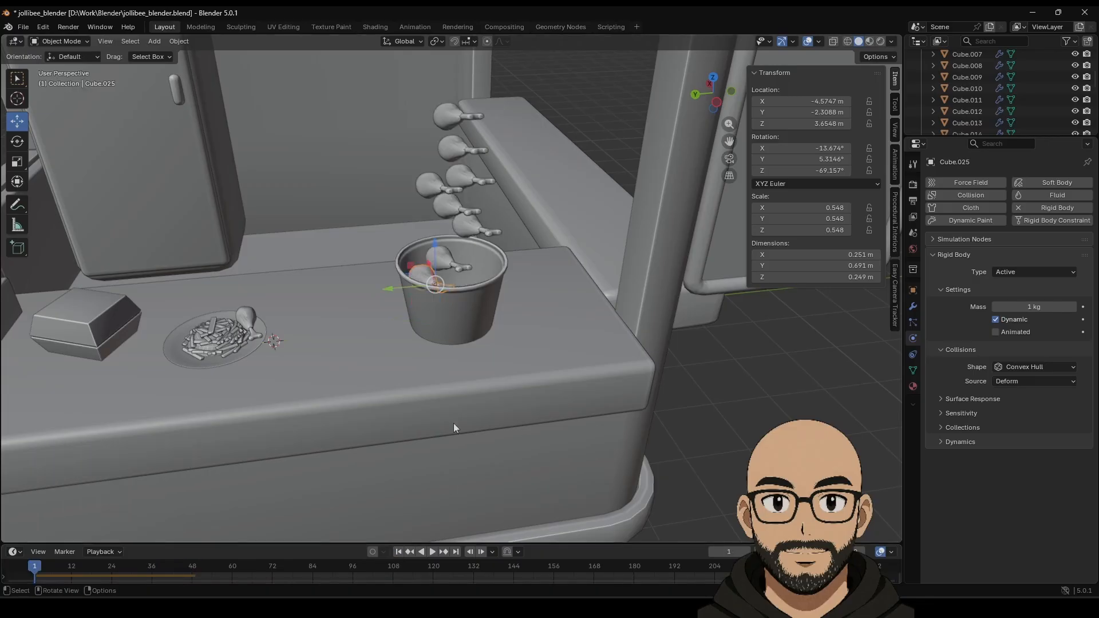
left_click(434, 551)
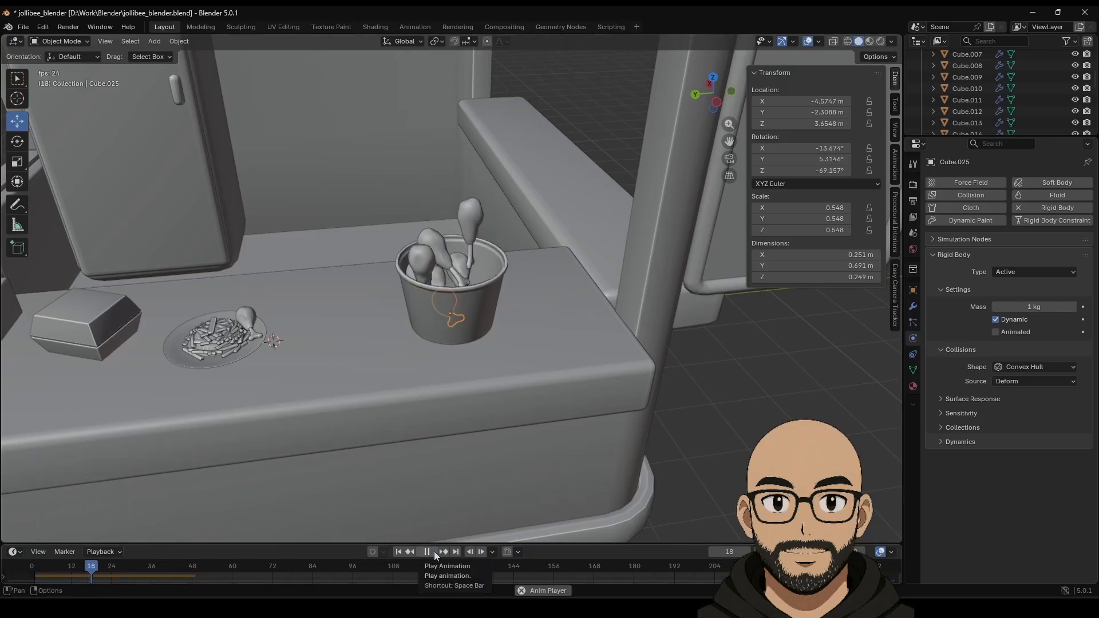
left_click(434, 552)
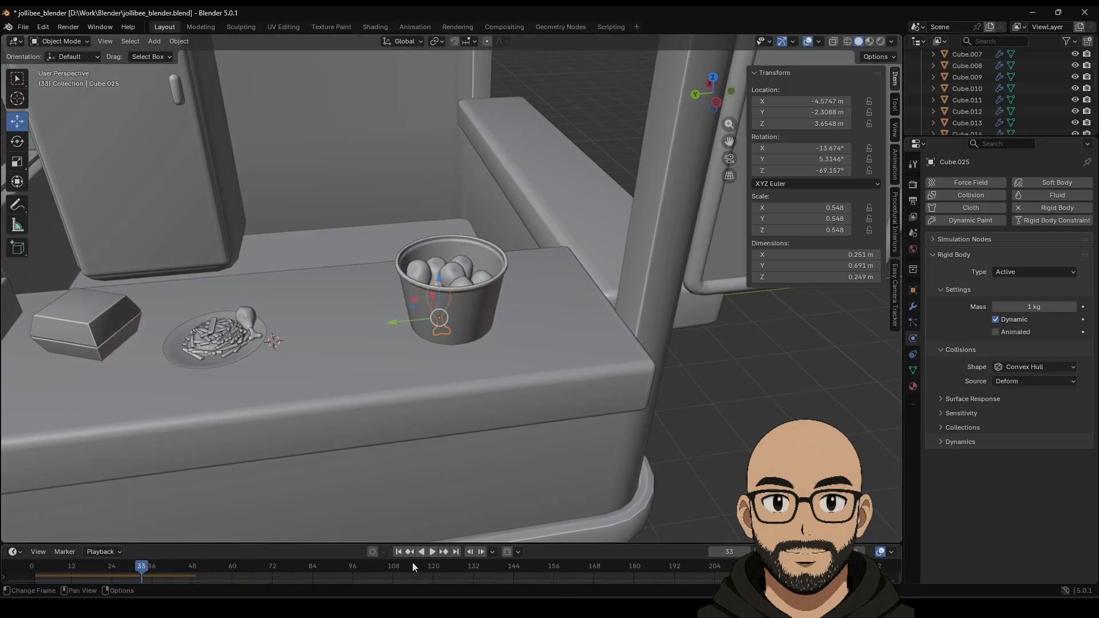
left_click(398, 553)
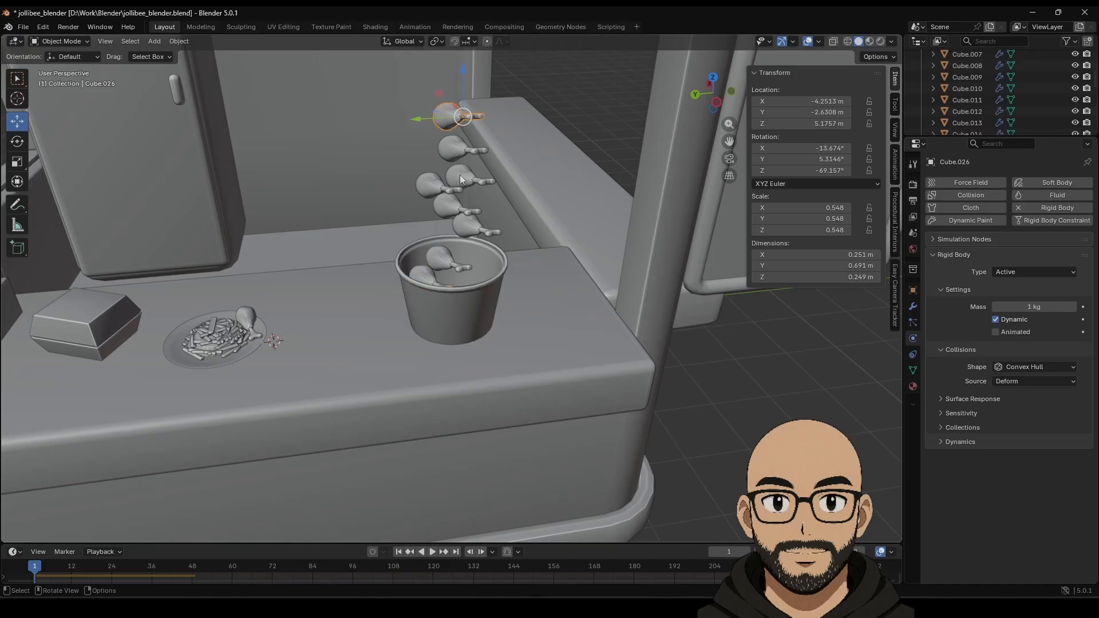
Duplicate the highest drumstick twice, stacking the first copy about 0.496 m above it and the second at about Z 6.009 m.
middle_click_drag(459, 174, 469, 119)
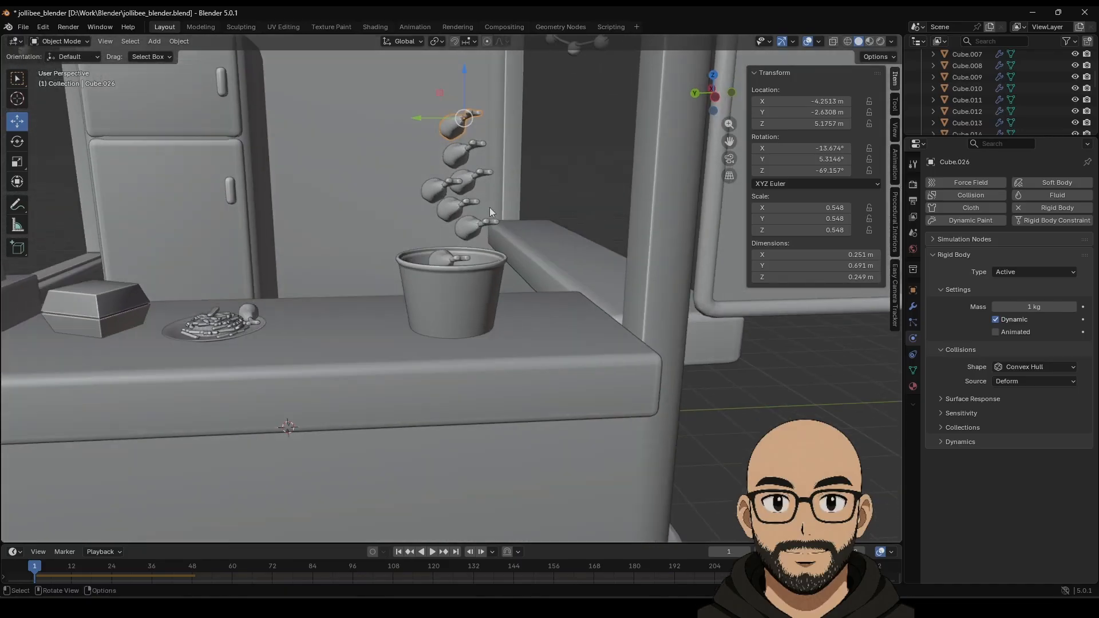
scroll(489, 208, "down", 3)
key("shift+d")
right_click(457, 156)
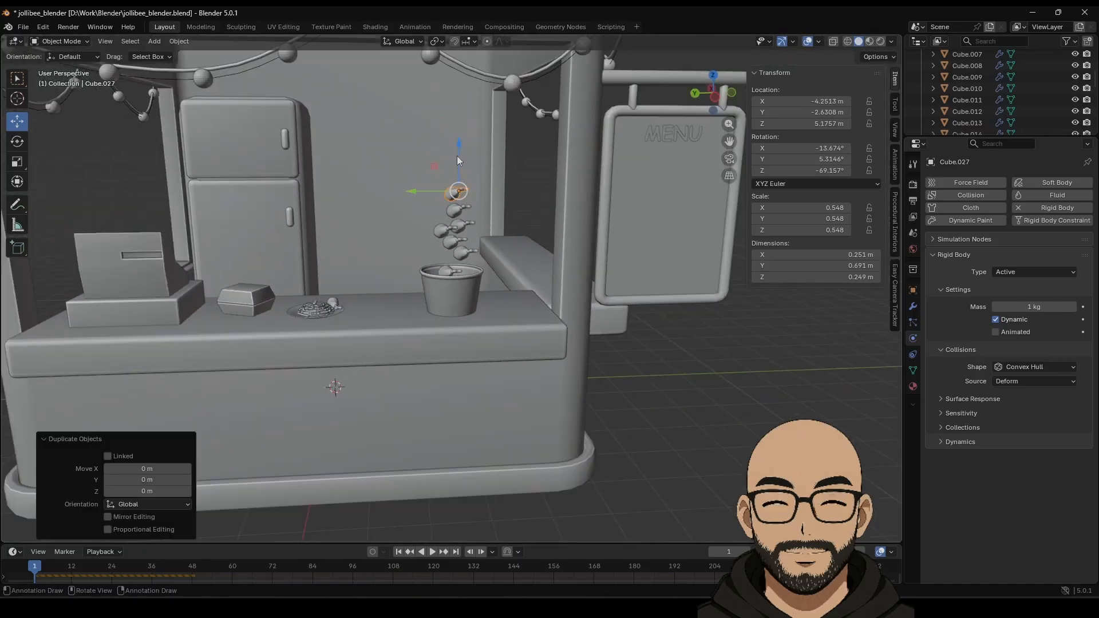
key("g")
key("z")
left_click(472, 165)
key("shift+d")
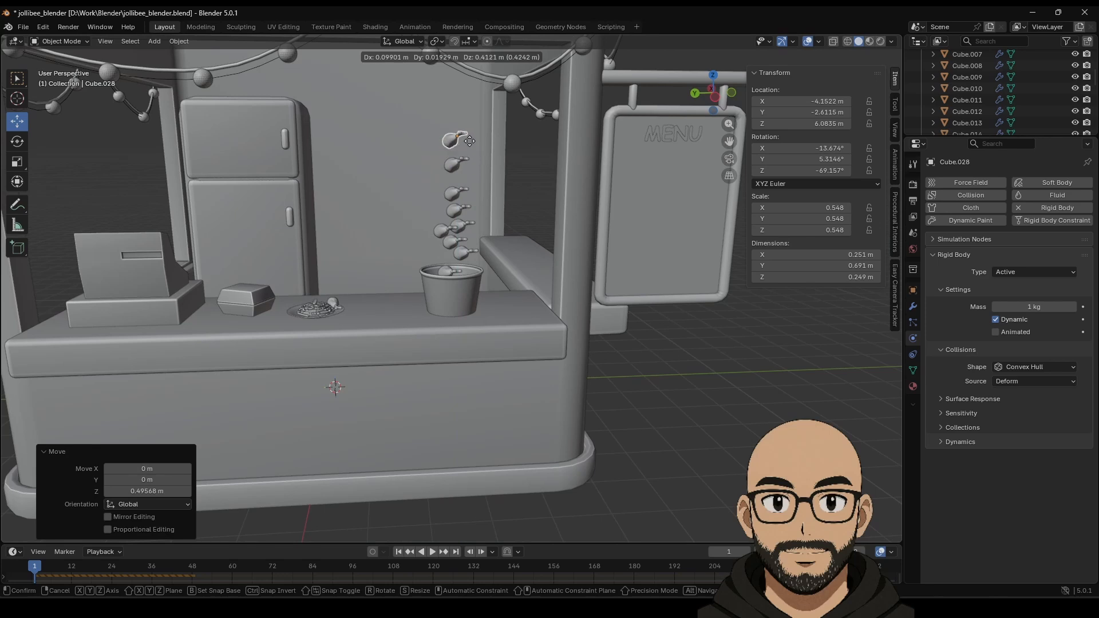
left_click(469, 140)
Try a third drumstick copy at about Z 6.421 m in the simulation, and undo that copy.
key("shift+d")
left_click(470, 116)
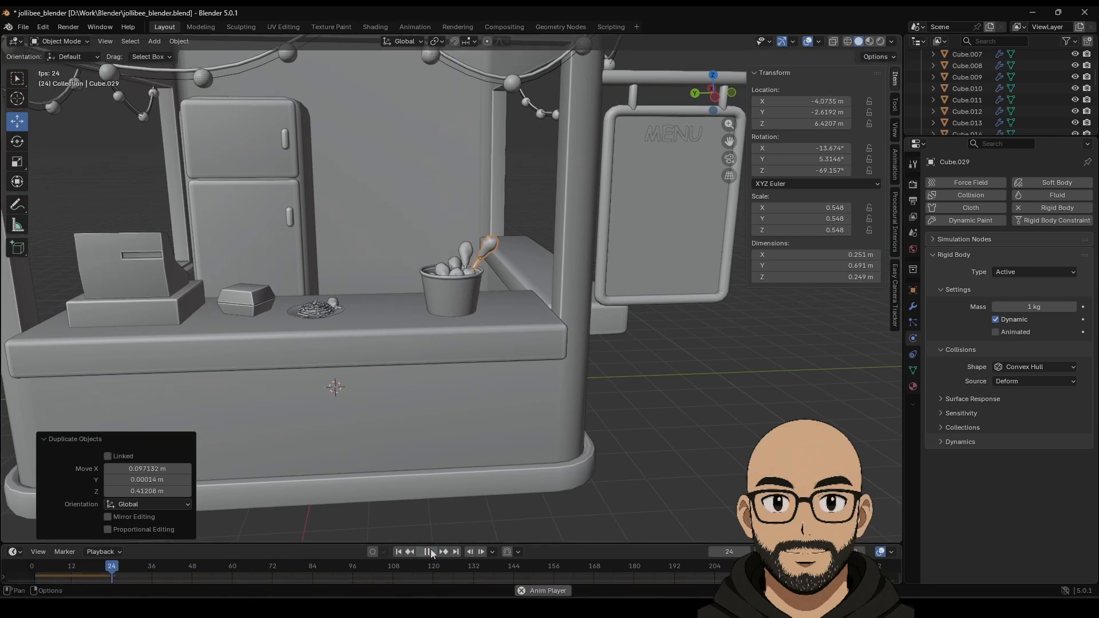
key("space")
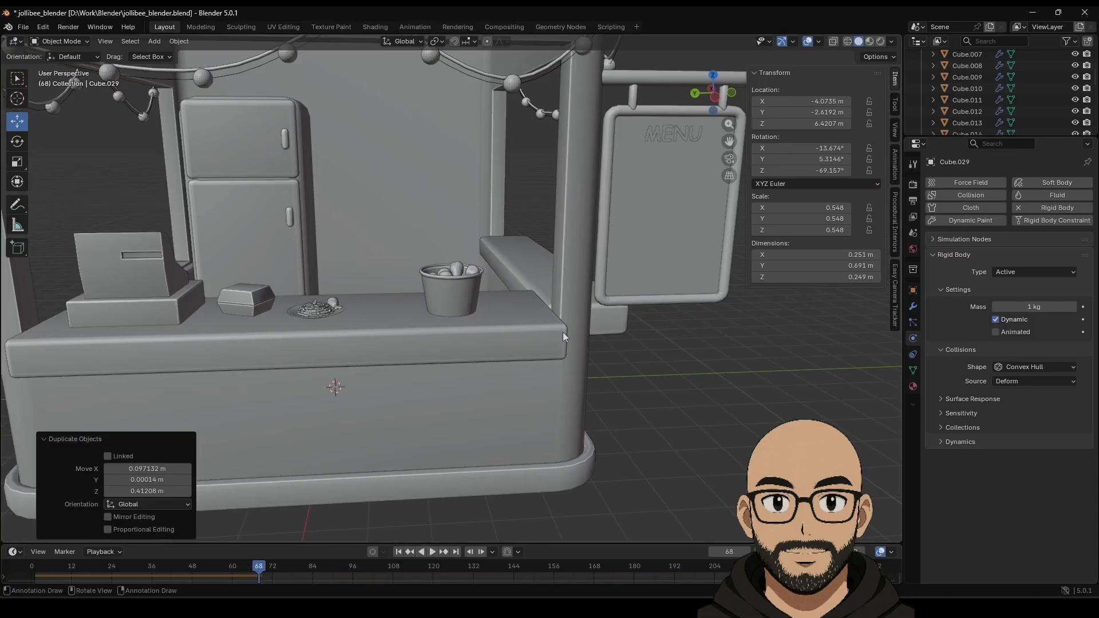
middle_click_drag(562, 331, 557, 283)
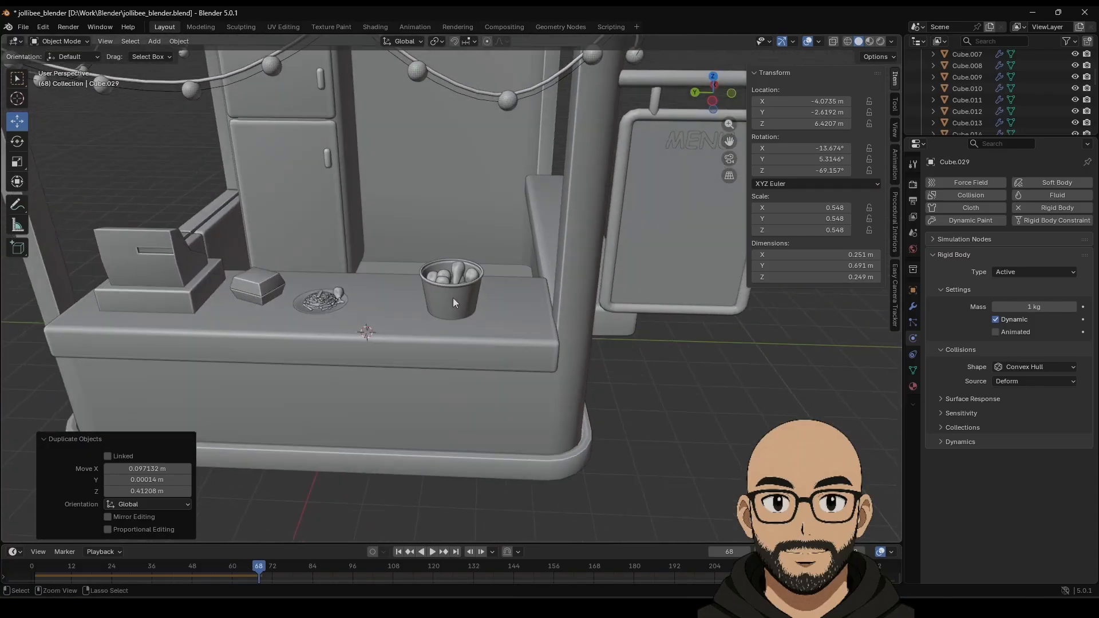
key("ctrl+z")
Play the simulation with the remaining drumsticks, inspect the filled bucket, and reset to the first frame.
middle_click_drag(451, 297, 475, 269)
left_click(433, 551)
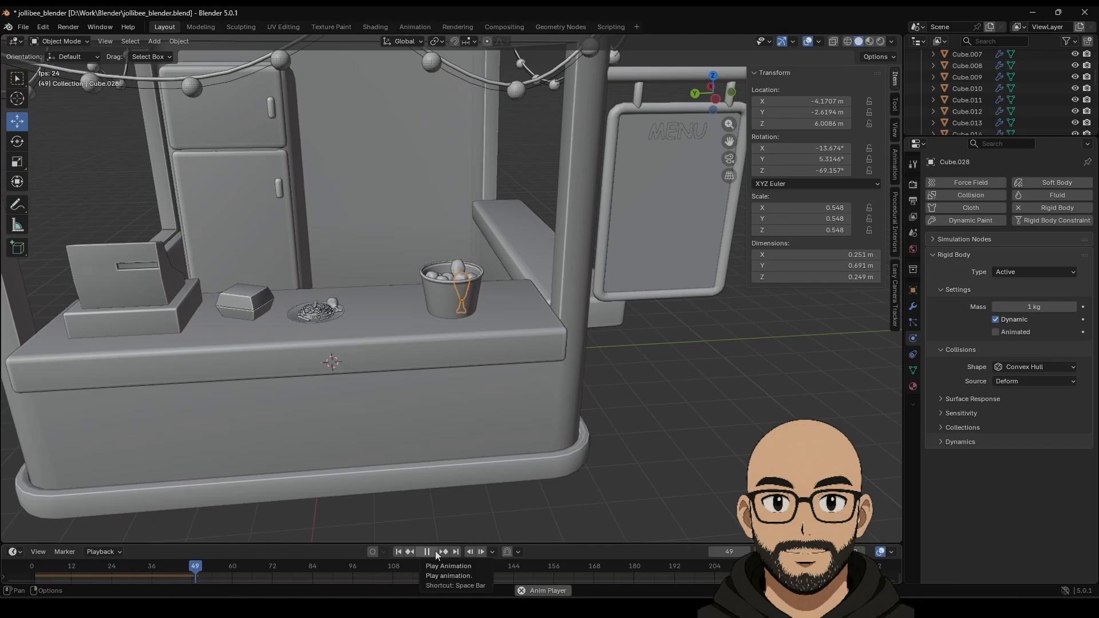
left_click(434, 553)
middle_click_drag(519, 256, 468, 313)
scroll(509, 309, "up", 4)
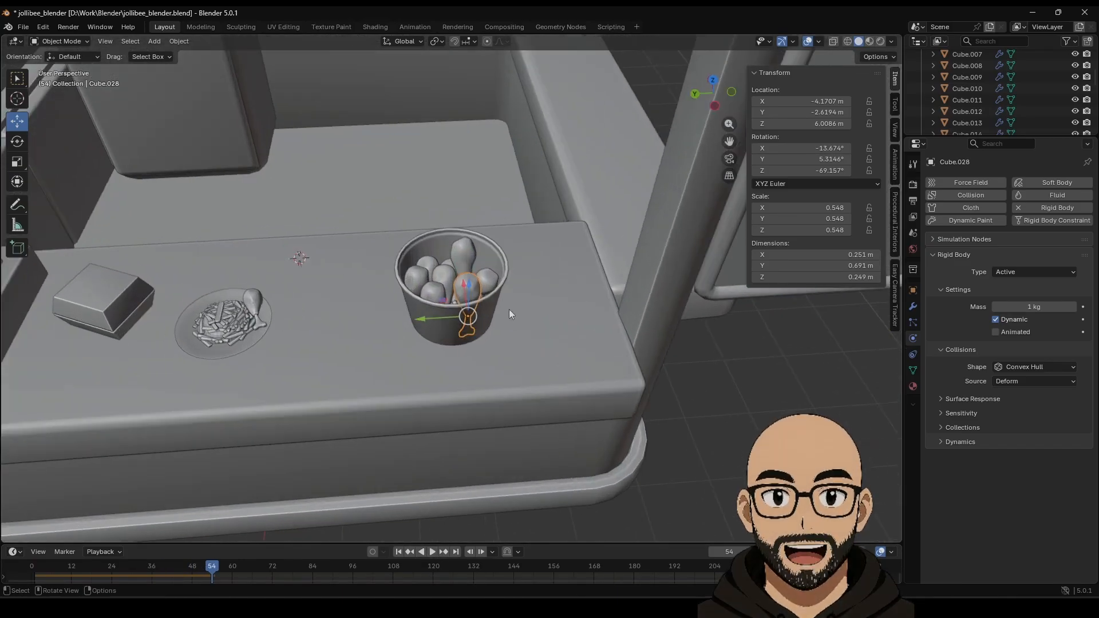
left_click(399, 552)
Rotate the second and third highest drumsticks above the bucket about 99.4° around the global Y axis so they stand upright.
middle_click_drag(499, 220, 456, 238)
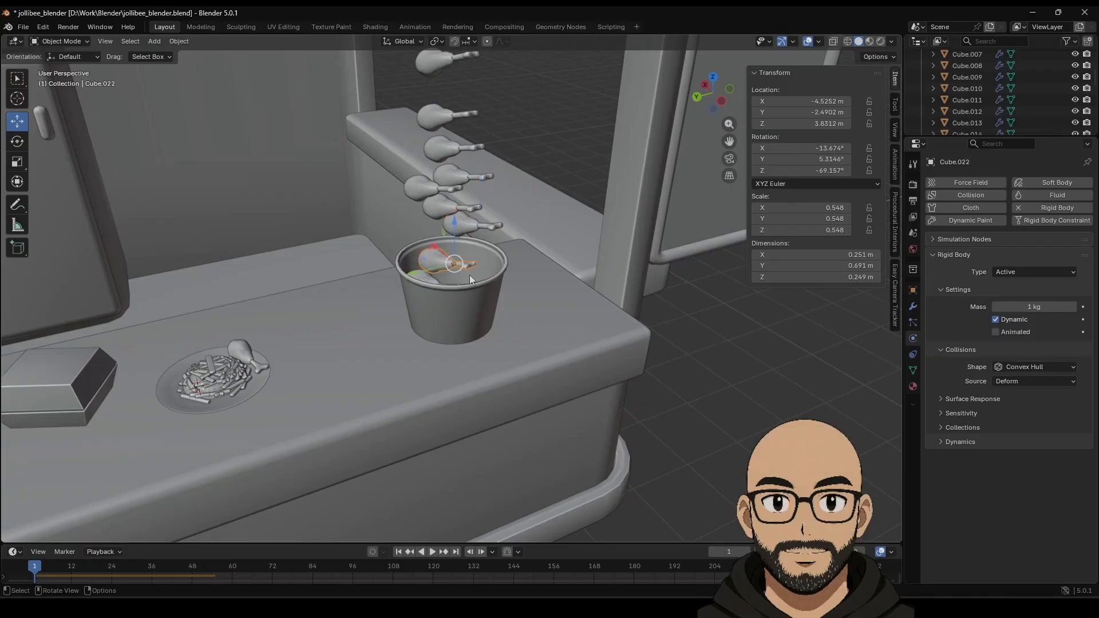
middle_click_drag(447, 107, 457, 110)
middle_click_drag(444, 68, 478, 161)
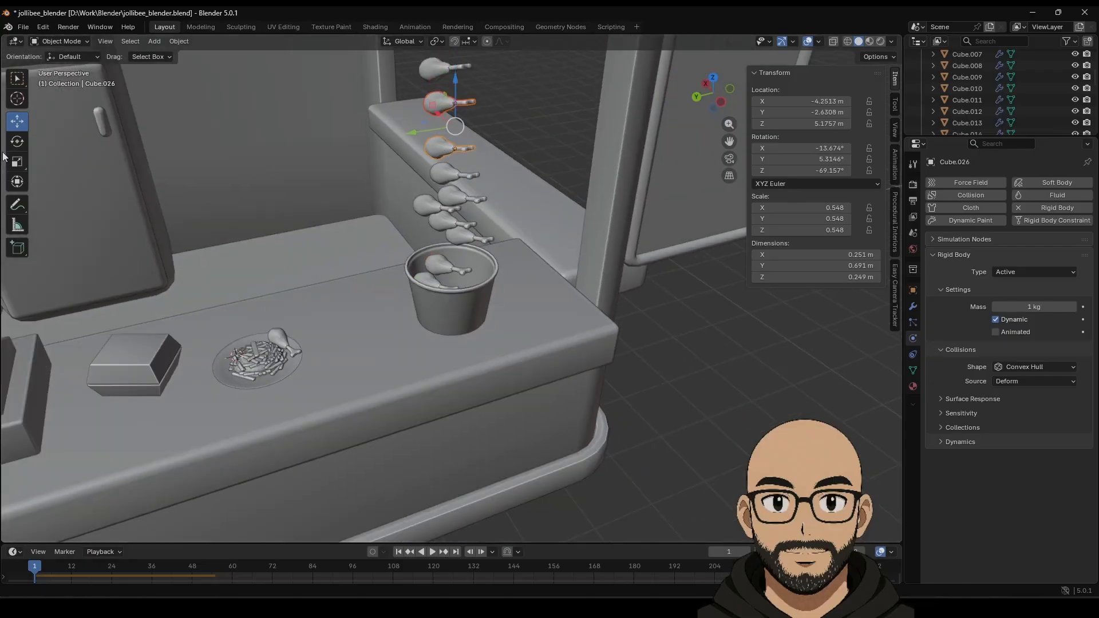
left_click(17, 141)
left_click_drag(472, 153, 449, 175)
middle_click_drag(449, 174, 547, 173)
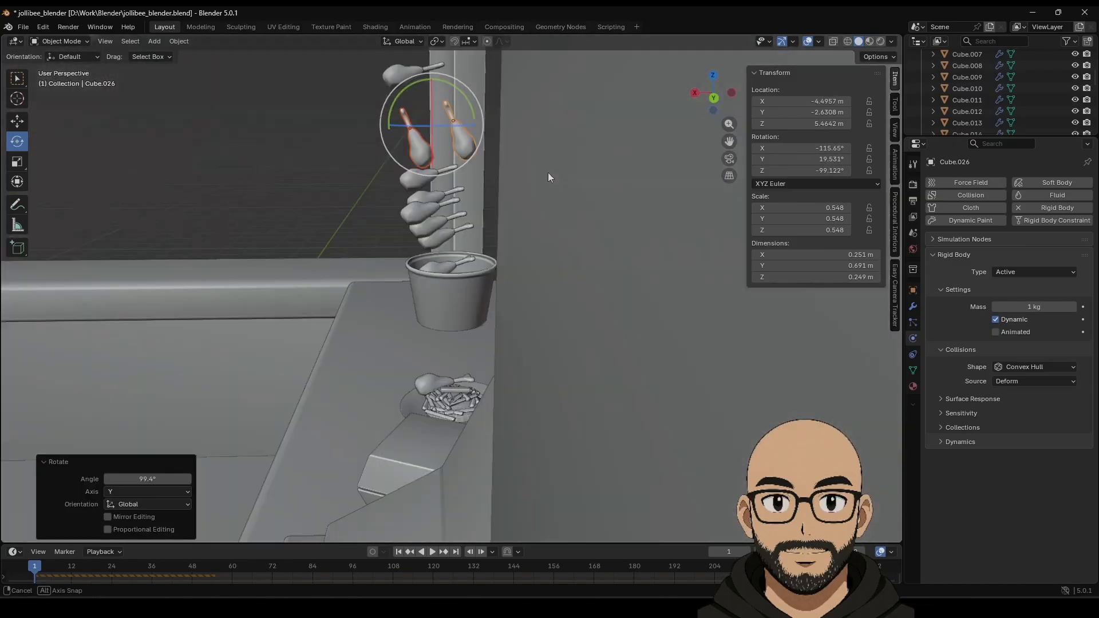
Run the simulation twice from the first frame and examine how the rotated drumsticks land in the bucket.
left_click(399, 553)
left_click(434, 552)
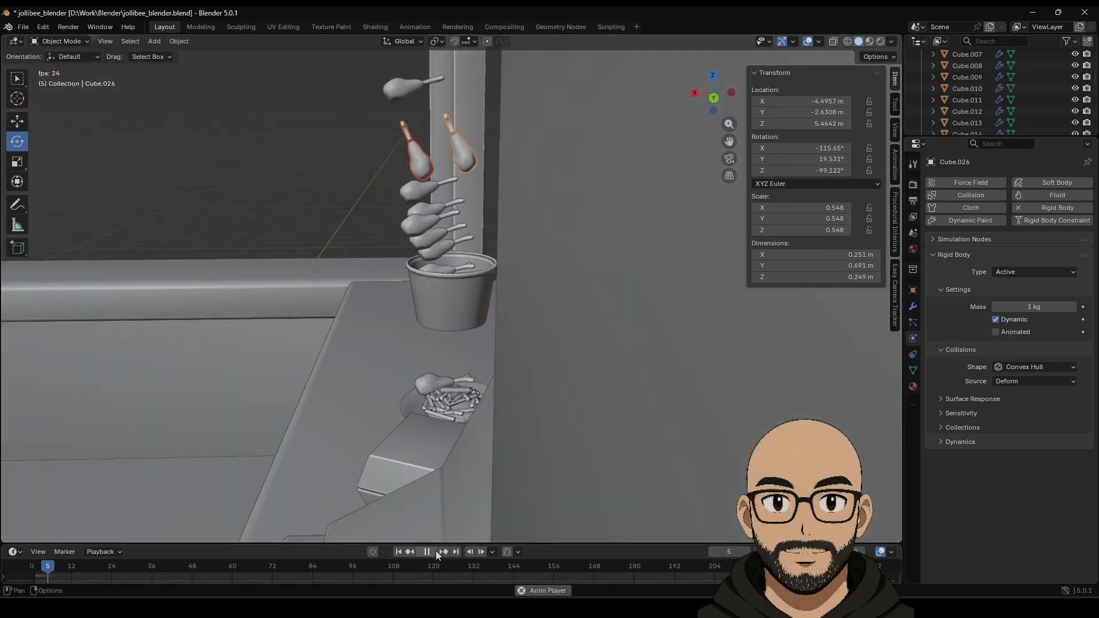
left_click(426, 551)
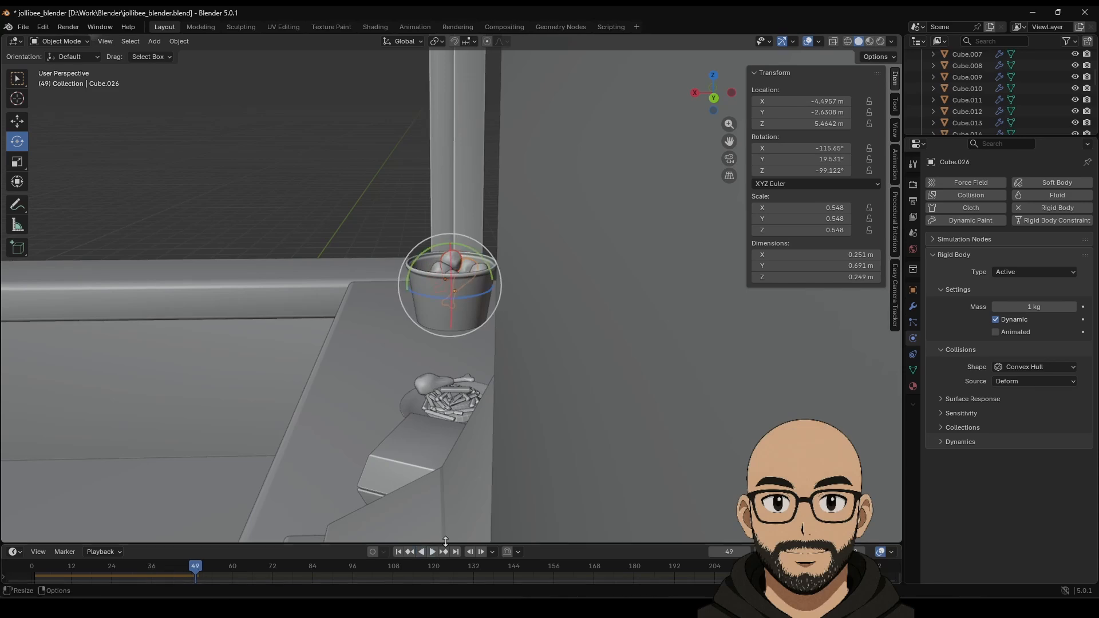
middle_click_drag(492, 412, 480, 264)
left_click(398, 552)
left_click(432, 552)
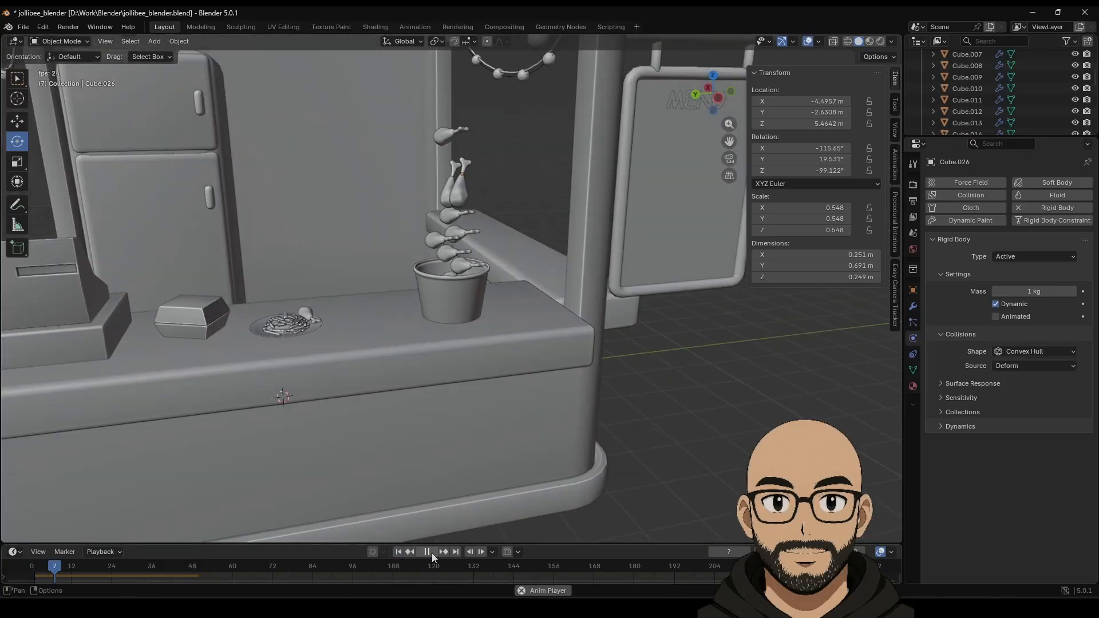
left_click(432, 552)
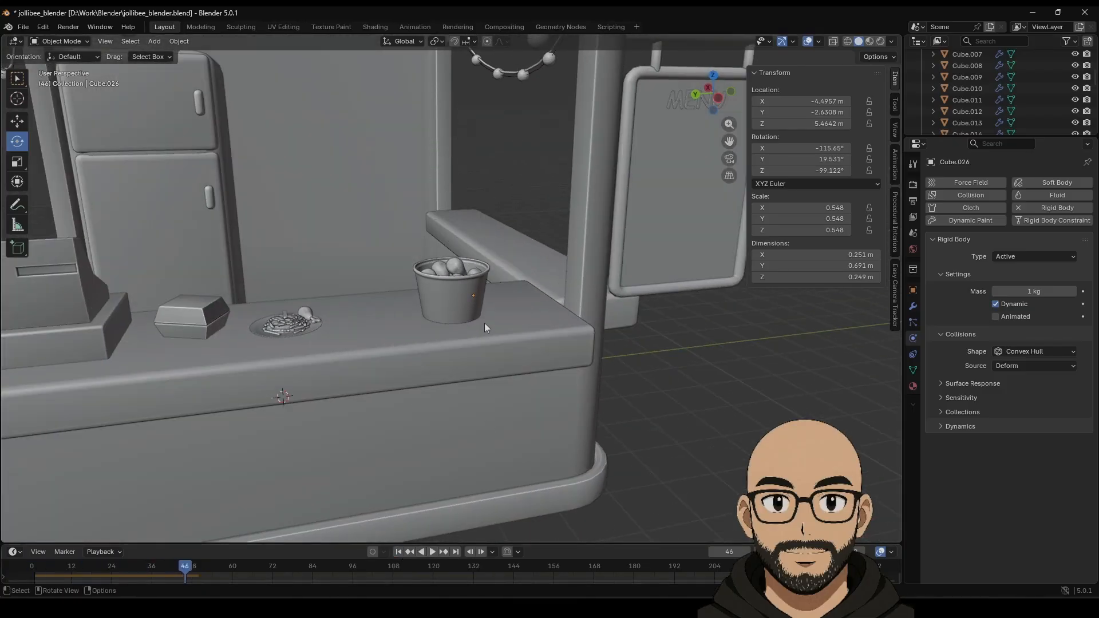
middle_click_drag(484, 323, 734, 255)
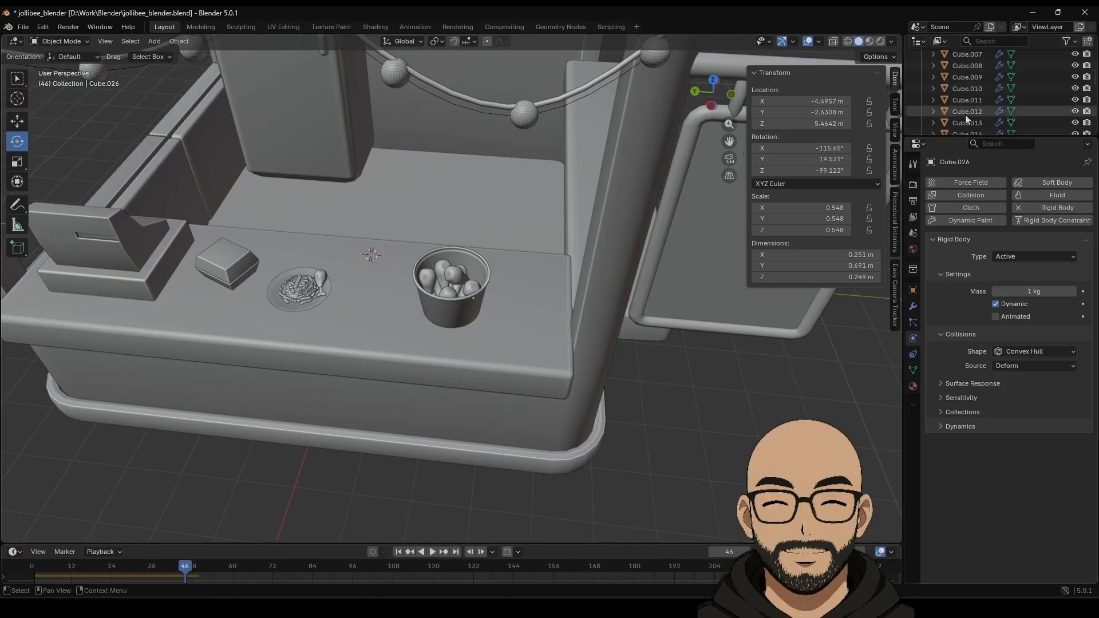
Delete the stray drumstick Cube.028 that lies outside the bucket.
left_click(460, 273)
scroll(1019, 111, "down", 4)
scroll(966, 114, "down", 5)
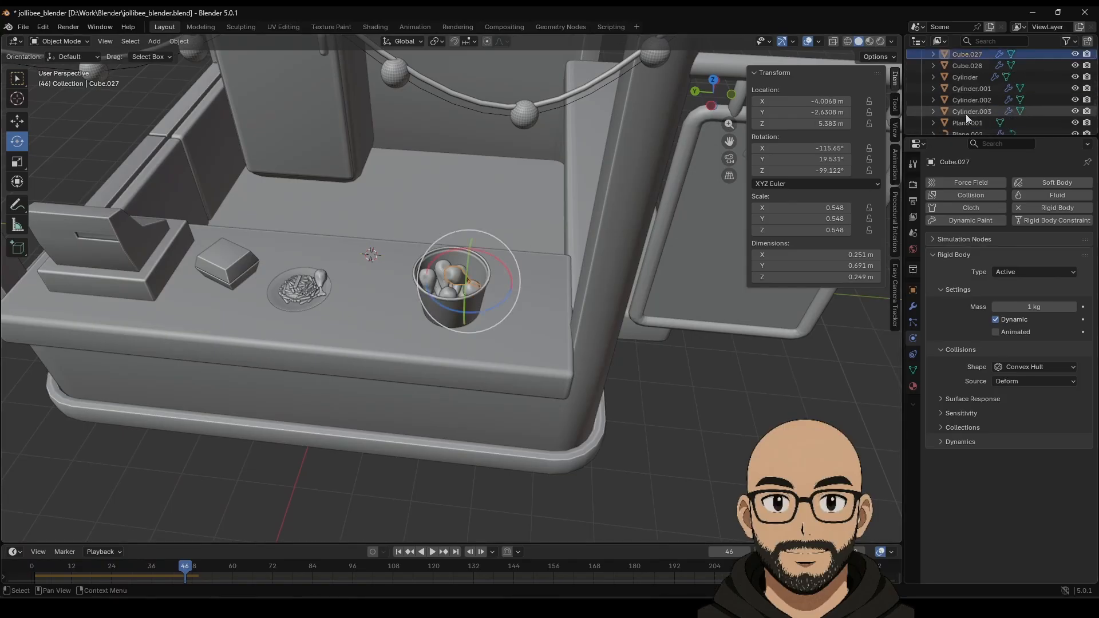
left_click(966, 88)
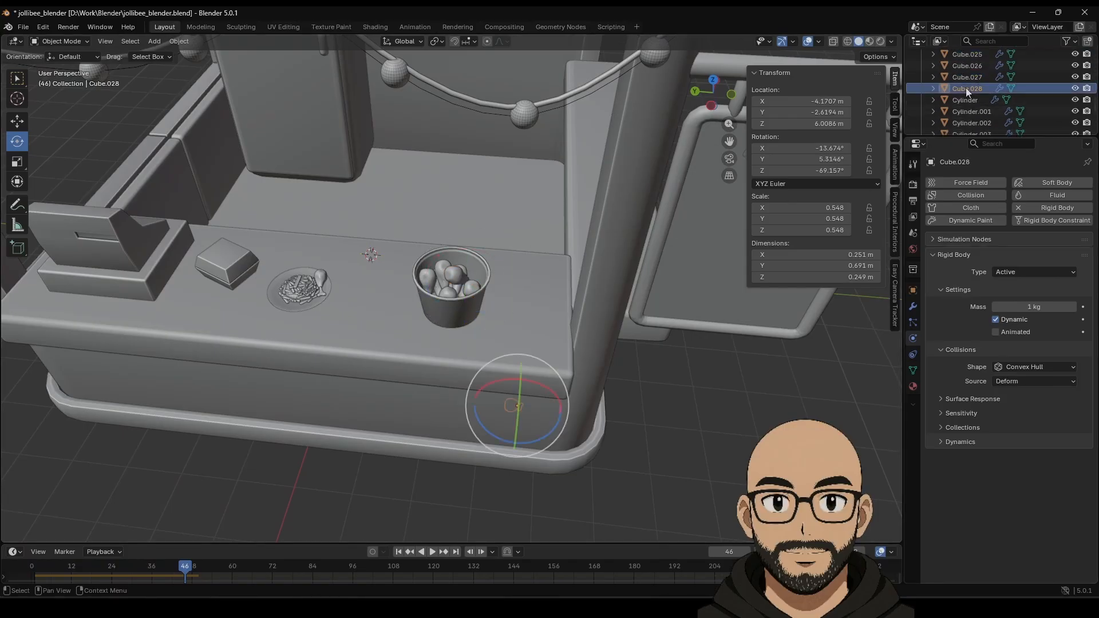
mouse_move(438, 277)
middle_mouse_down()
mouse_move(445, 259)
mouse_move(435, 264)
middle_mouse_up()
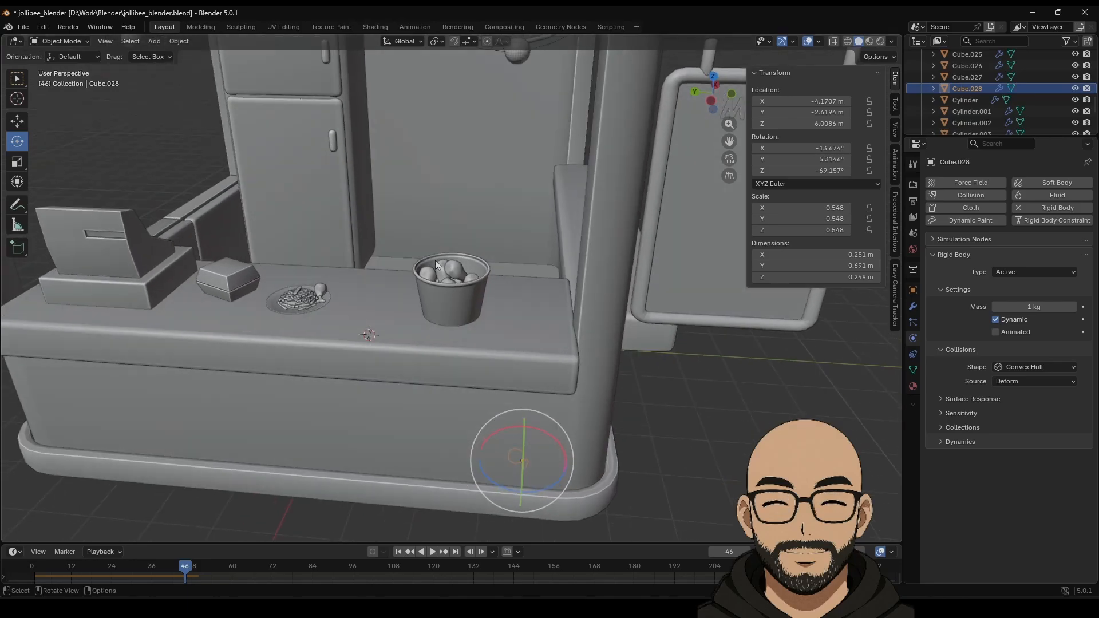
key("Delete")
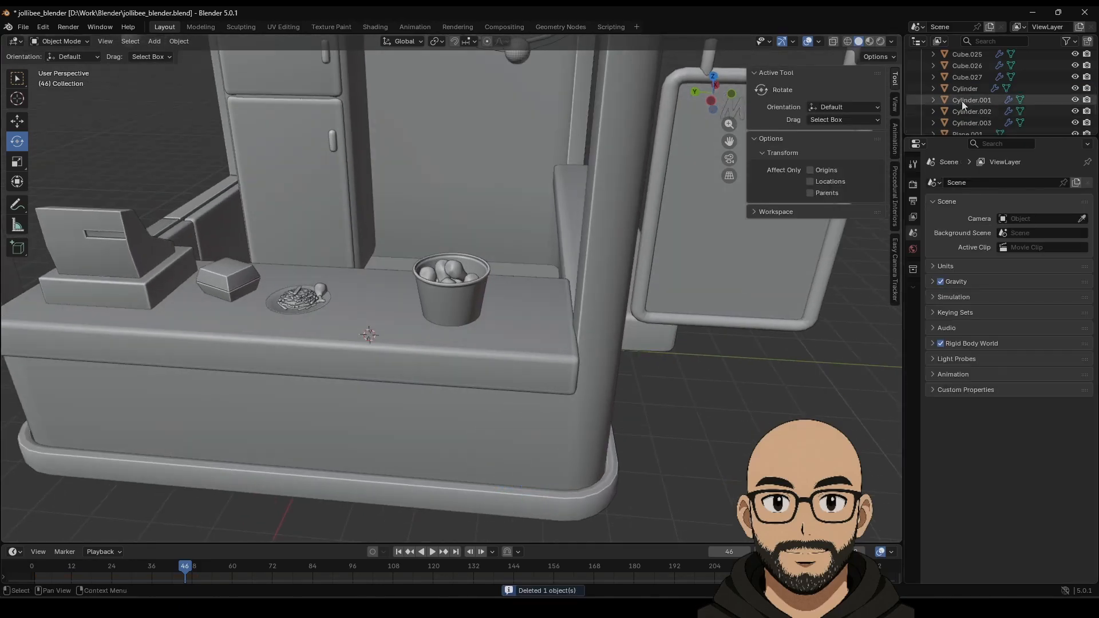
Select all the drumsticks inside the bucket together, starting with Cube.027.
left_click(970, 78)
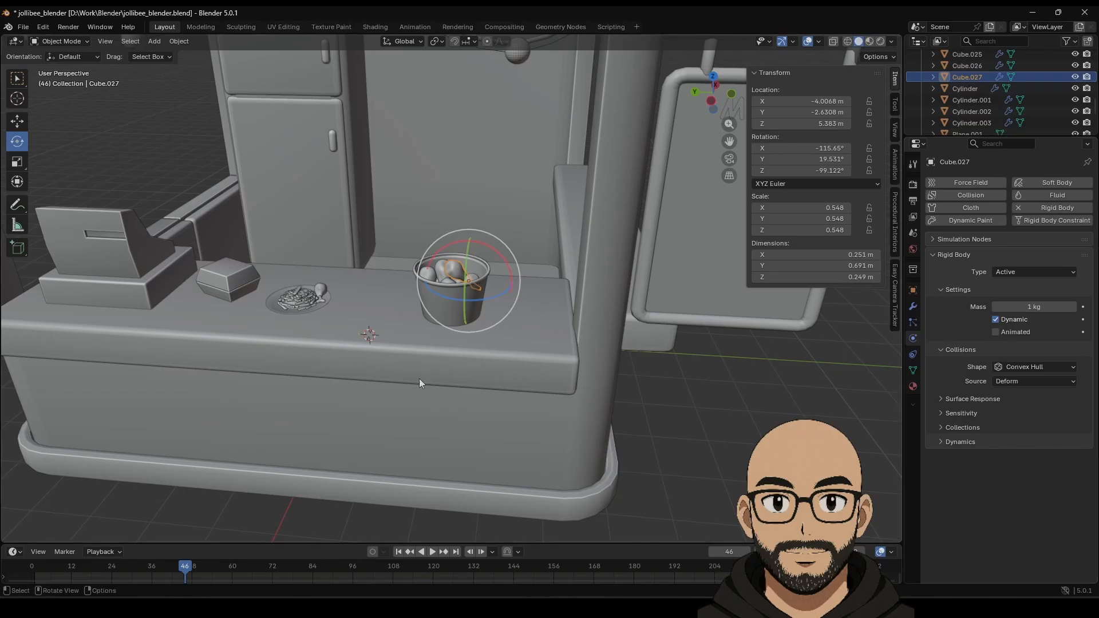
mouse_move(477, 305)
middle_mouse_down()
mouse_move(434, 308)
mouse_move(465, 325)
mouse_move(475, 307)
middle_mouse_up()
left_click(506, 258, "shift")
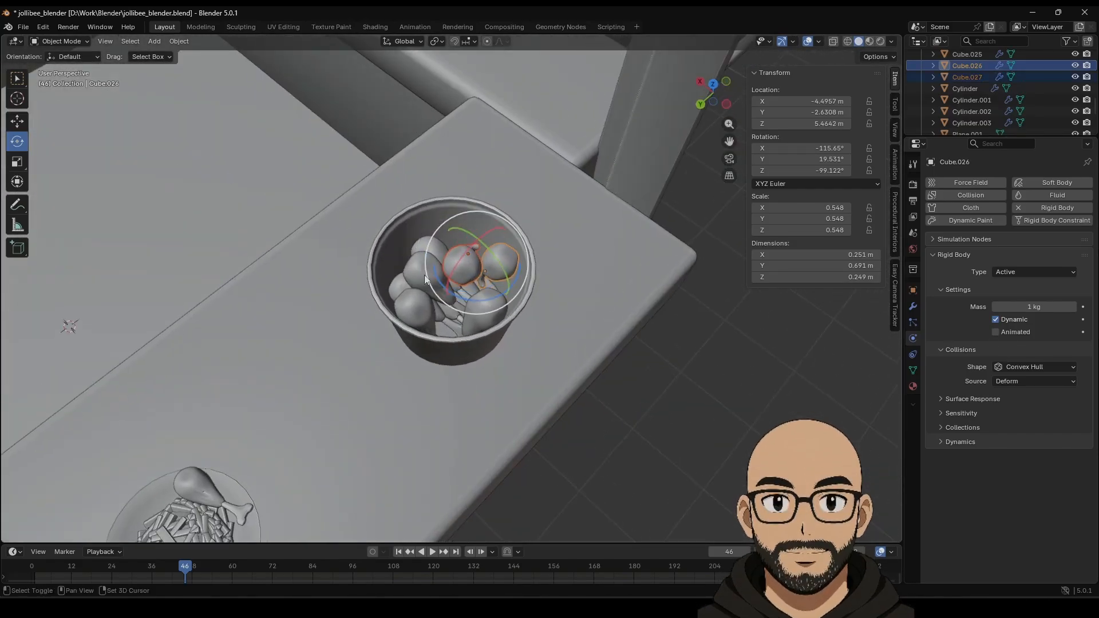
left_click(423, 274, "shift")
left_click(419, 250, "shift")
left_click(400, 282, "shift")
left_click(416, 303, "shift")
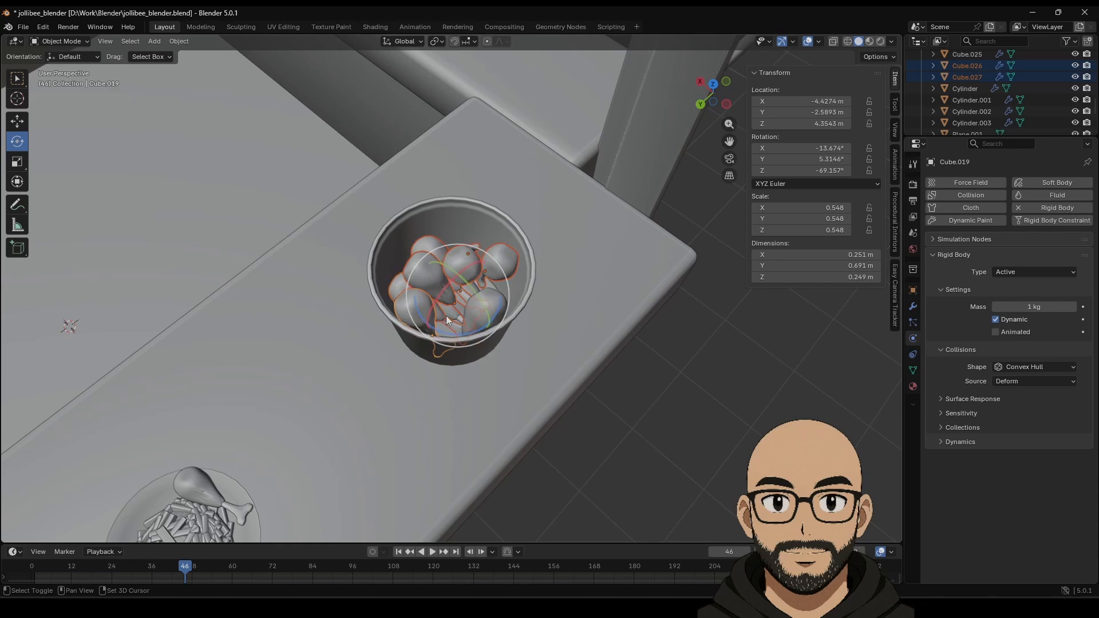
left_click(498, 302, "shift")
left_click(488, 302, "shift")
middle_click_drag(488, 302, 363, 237)
Try to remove the rigid body from the selected drumsticks, and undo the removal.
left_click(175, 42)
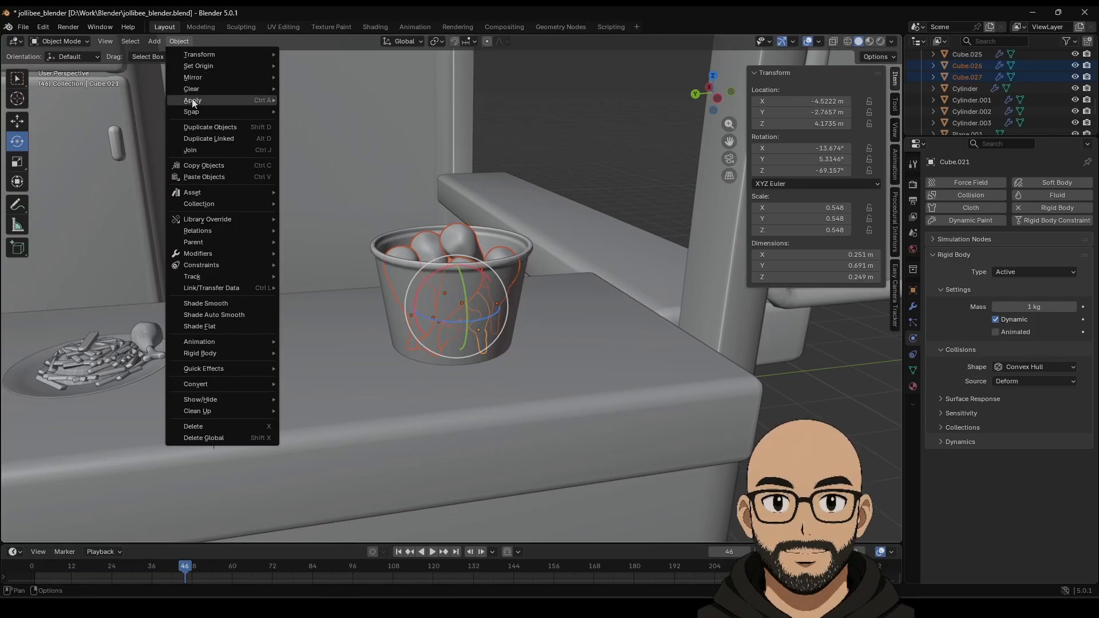
mouse_move(192, 103)
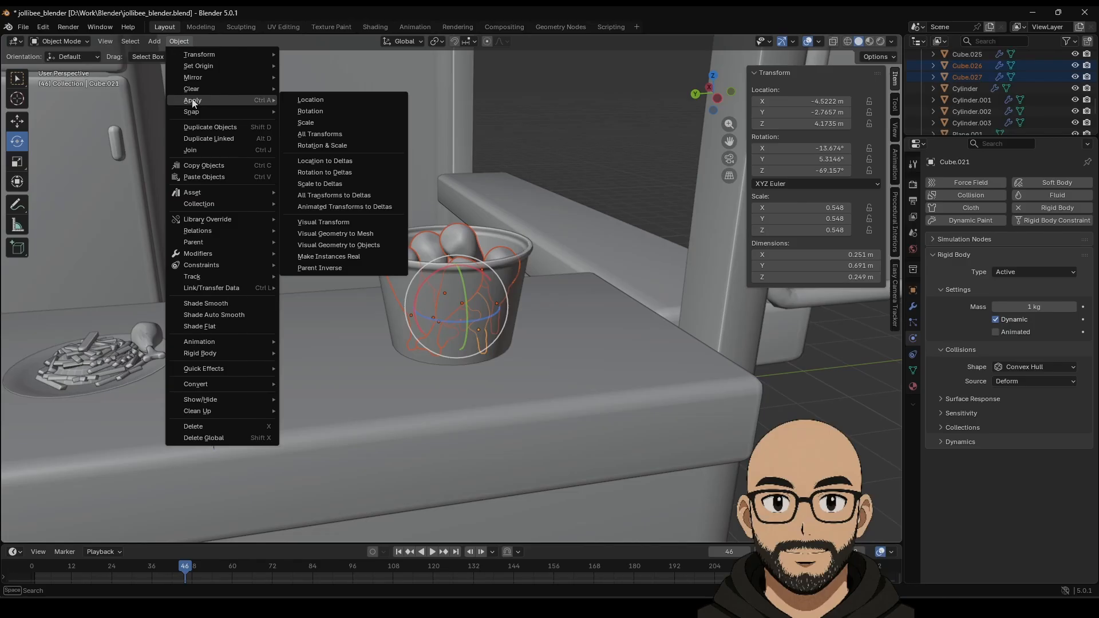
mouse_move(239, 358)
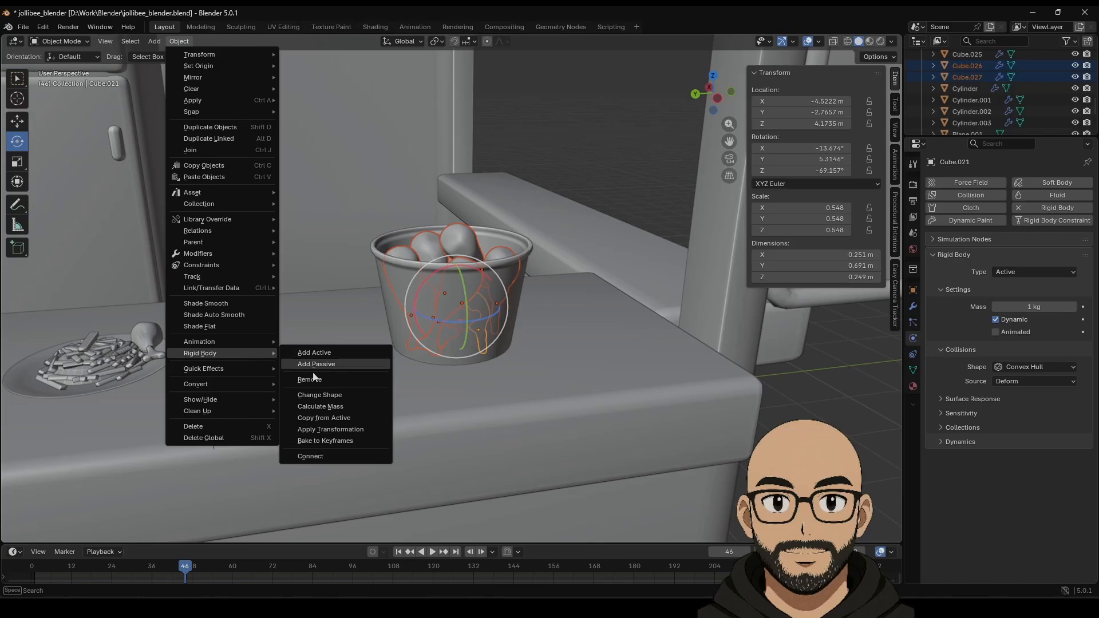
left_click(325, 378)
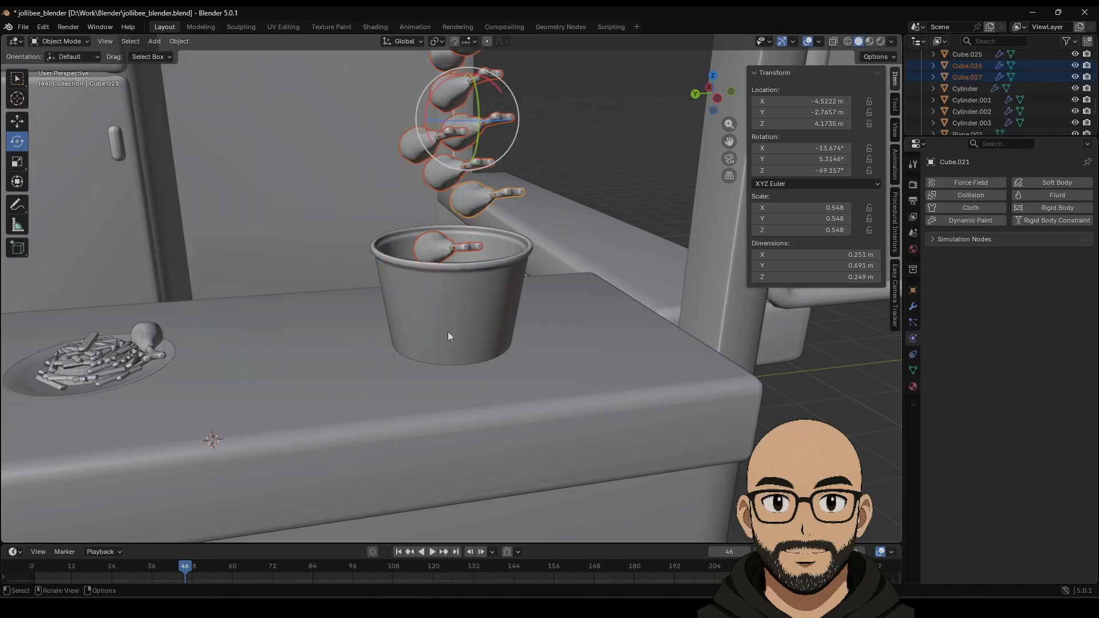
key("ctrl+z")
Replay the simulation from the first frame and pause at frame 64 with the drumsticks settled in the bucket.
middle_click_drag(450, 274, 458, 283)
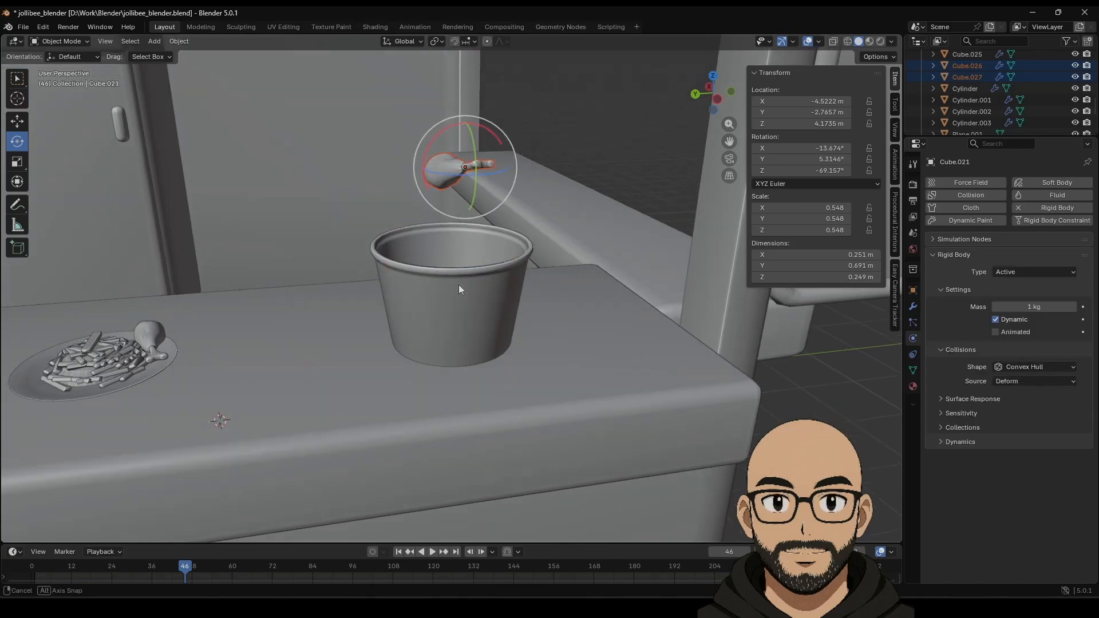
left_click(399, 552)
left_click(434, 552)
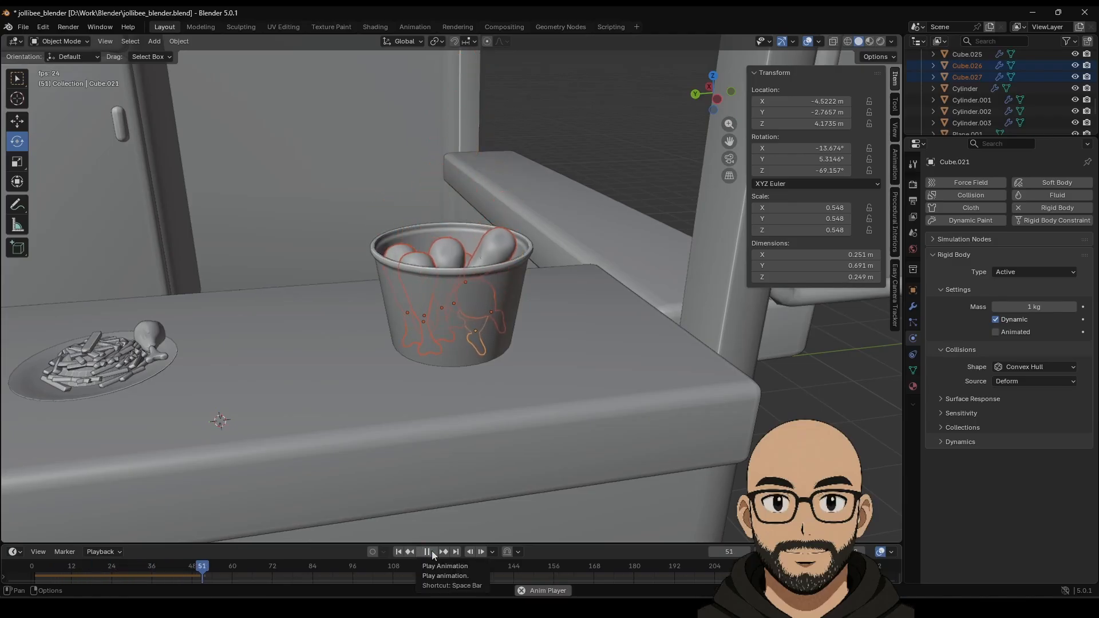
left_click(433, 551)
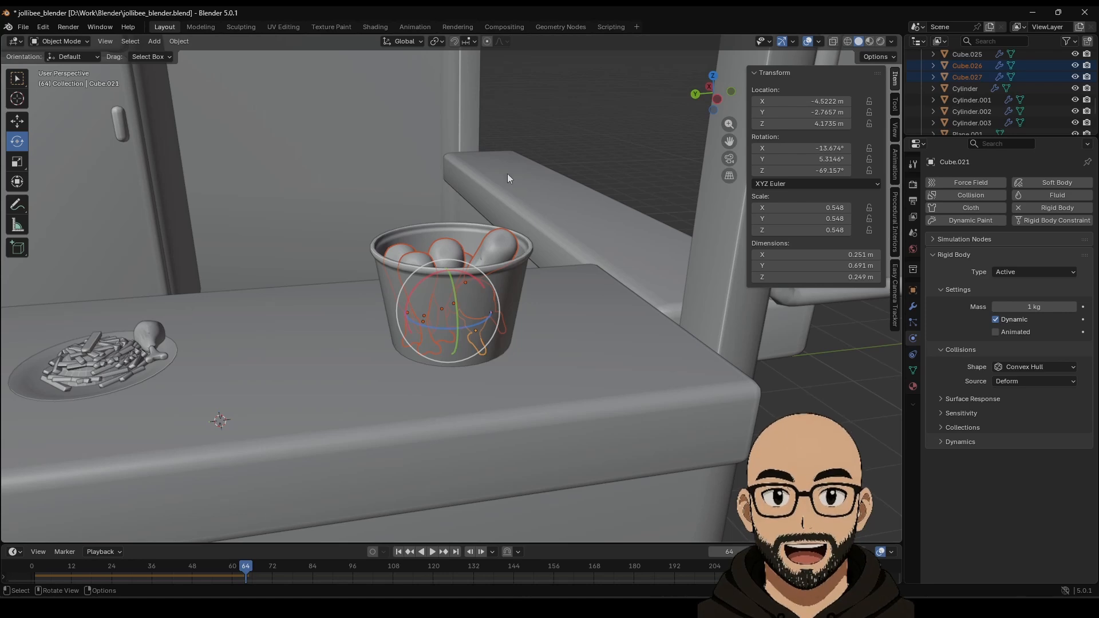
Copy the active drumstick's rigid body settings to the other selected drumsticks and switch to the Move tool.
left_click(172, 42)
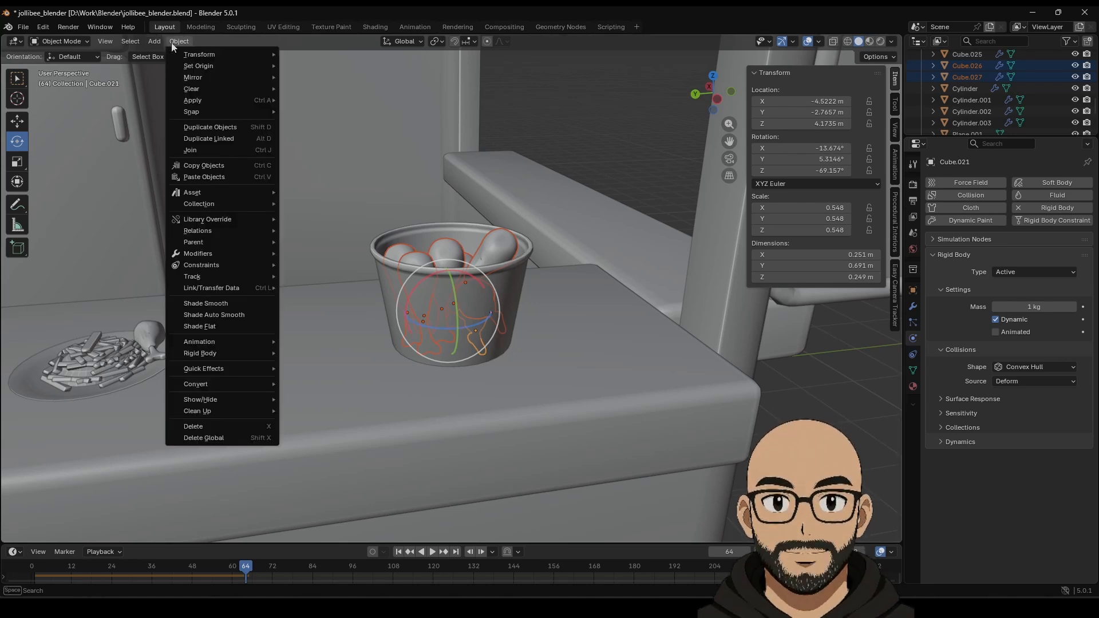
mouse_move(154, 41)
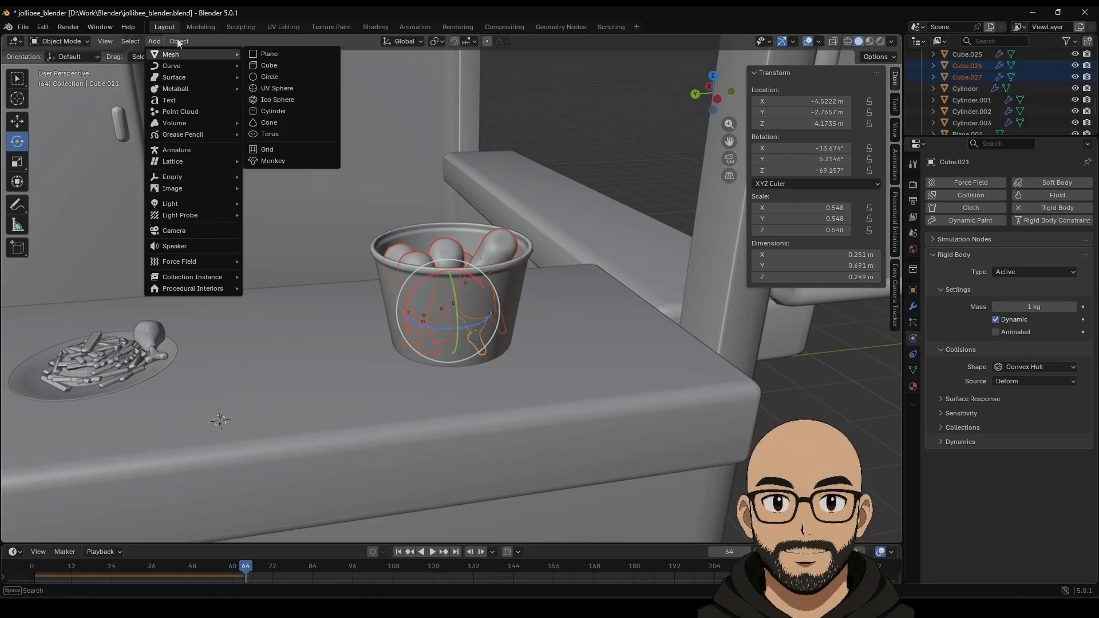
left_click(178, 41)
mouse_move(193, 70)
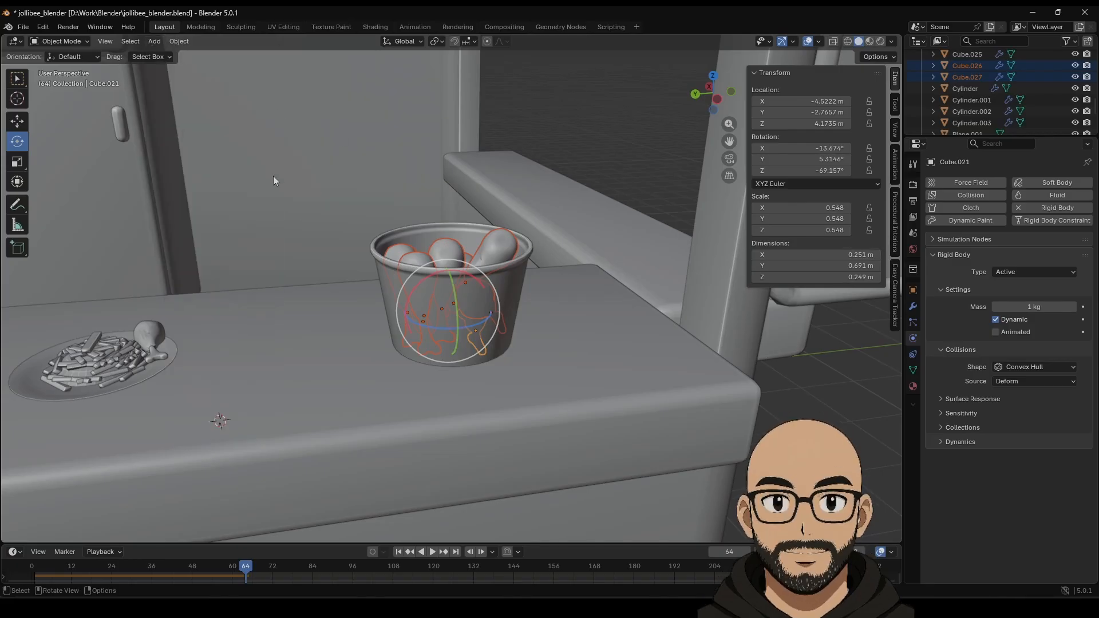
left_click(174, 42)
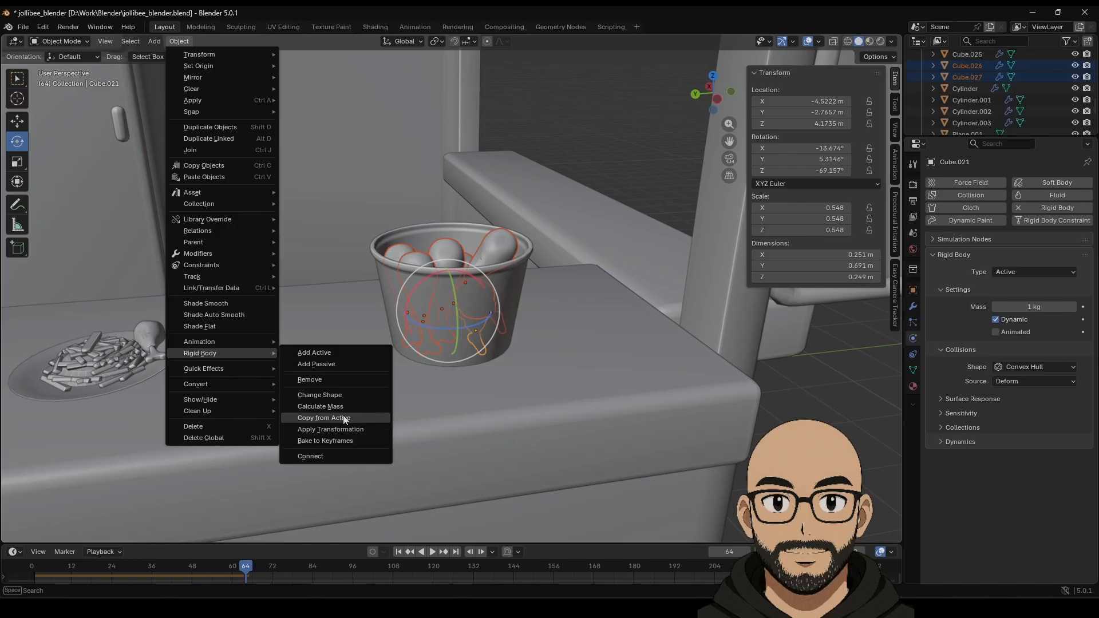
left_click(343, 419)
left_click(17, 121)
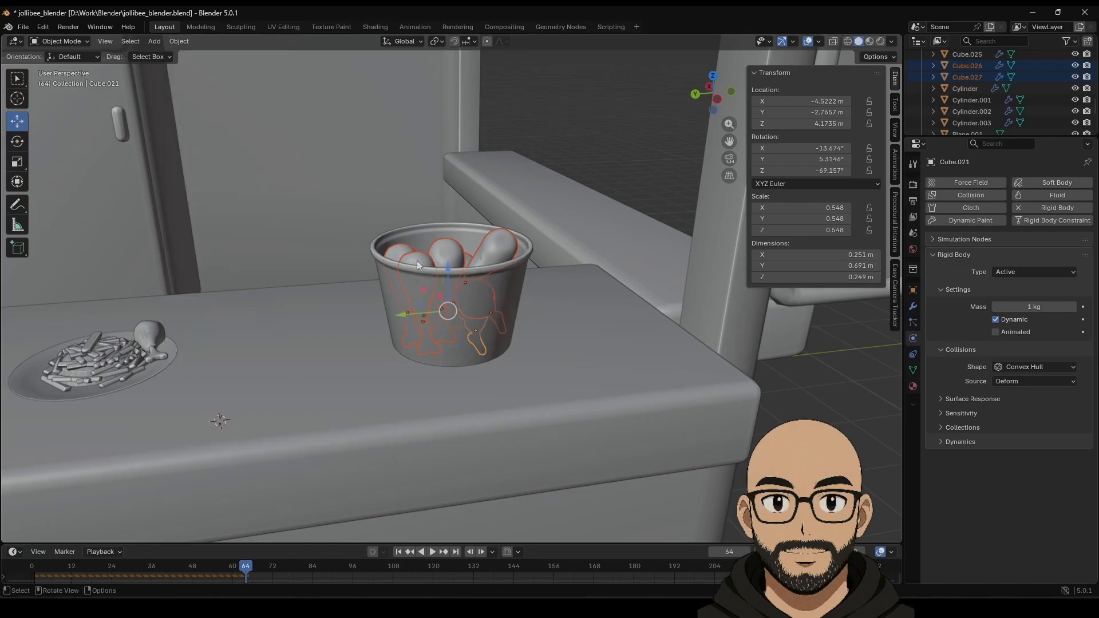
Apply the simulated rigid body transformation to the selected drumsticks, scrub the timeline to check them, and return to frame 1.
left_click(179, 41)
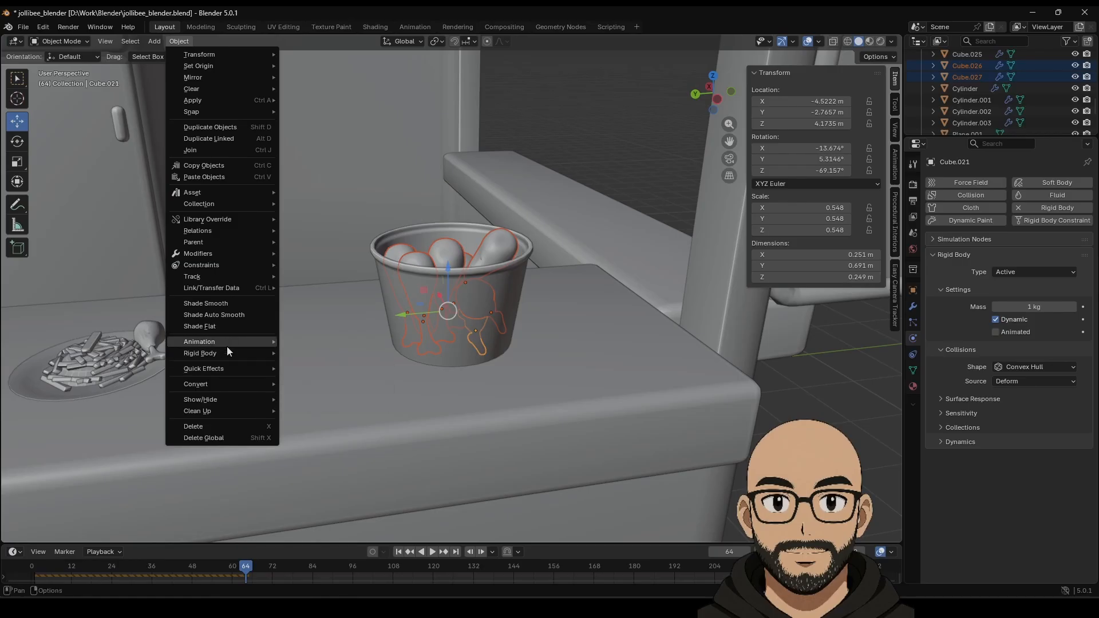
mouse_move(229, 385)
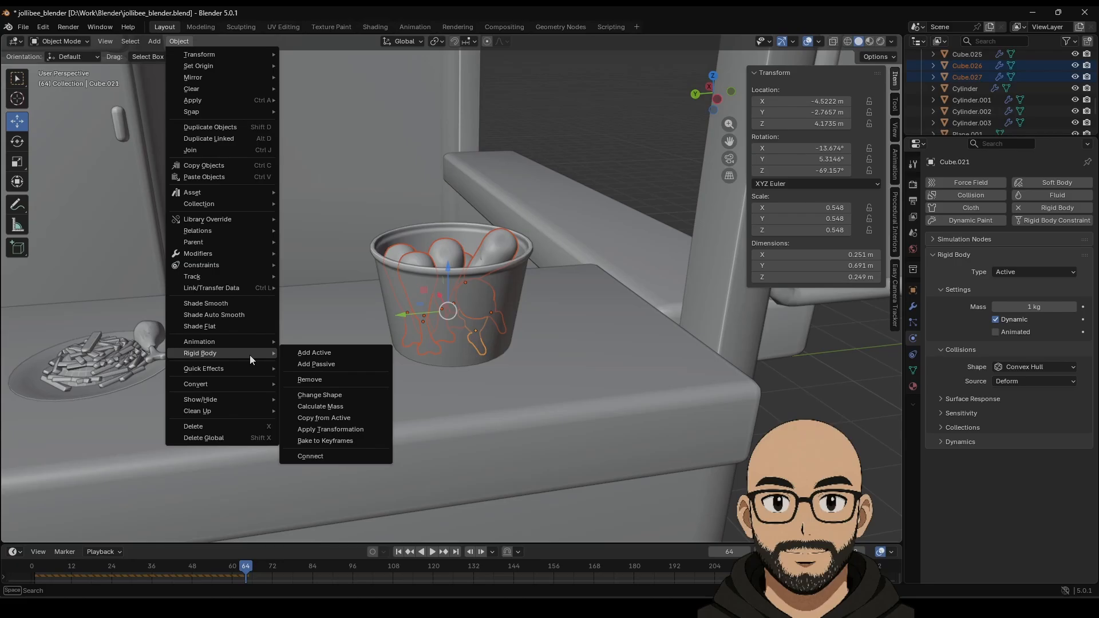
left_click(362, 430)
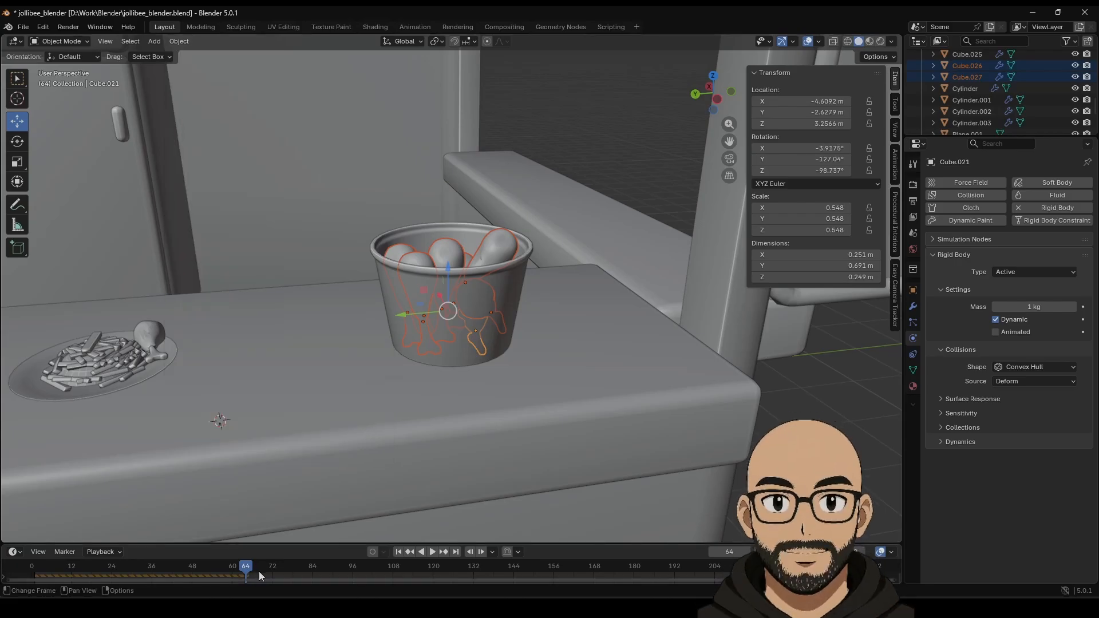
left_click_drag(259, 571, 231, 566)
left_click_drag(65, 564, 152, 567)
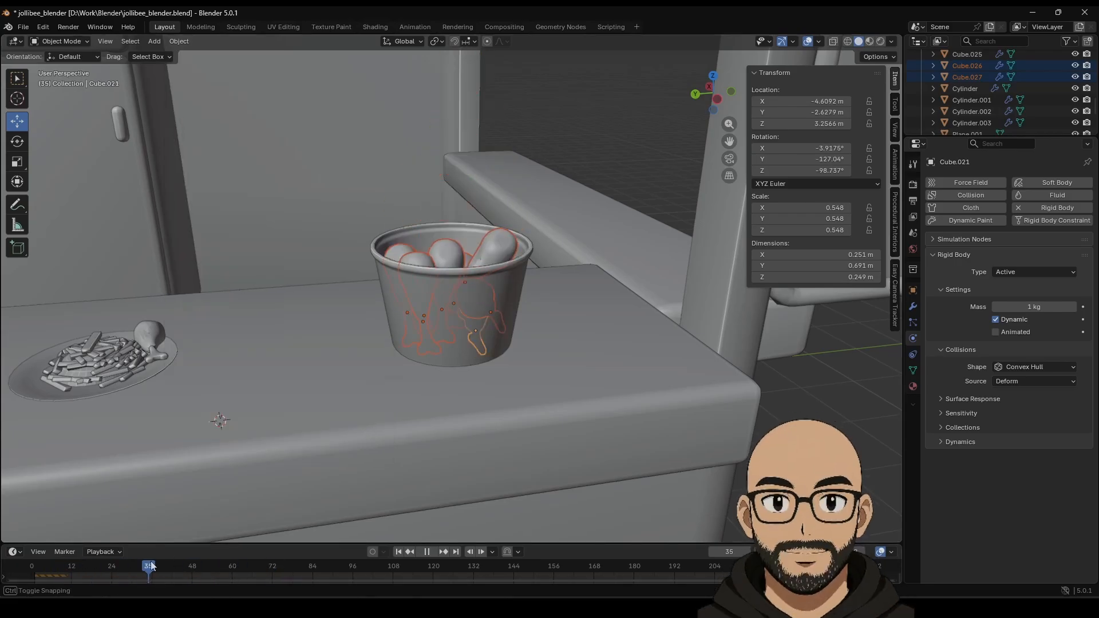
left_click(402, 551)
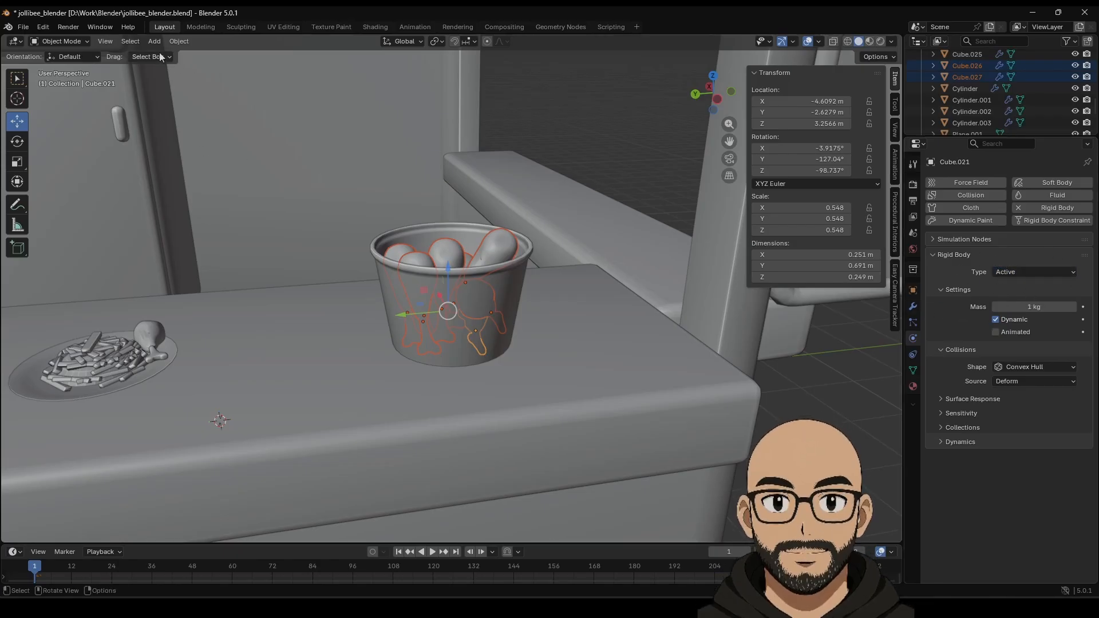
Remove the rigid body physics from the selected drumsticks in the bucket and deselect them.
left_click(177, 41)
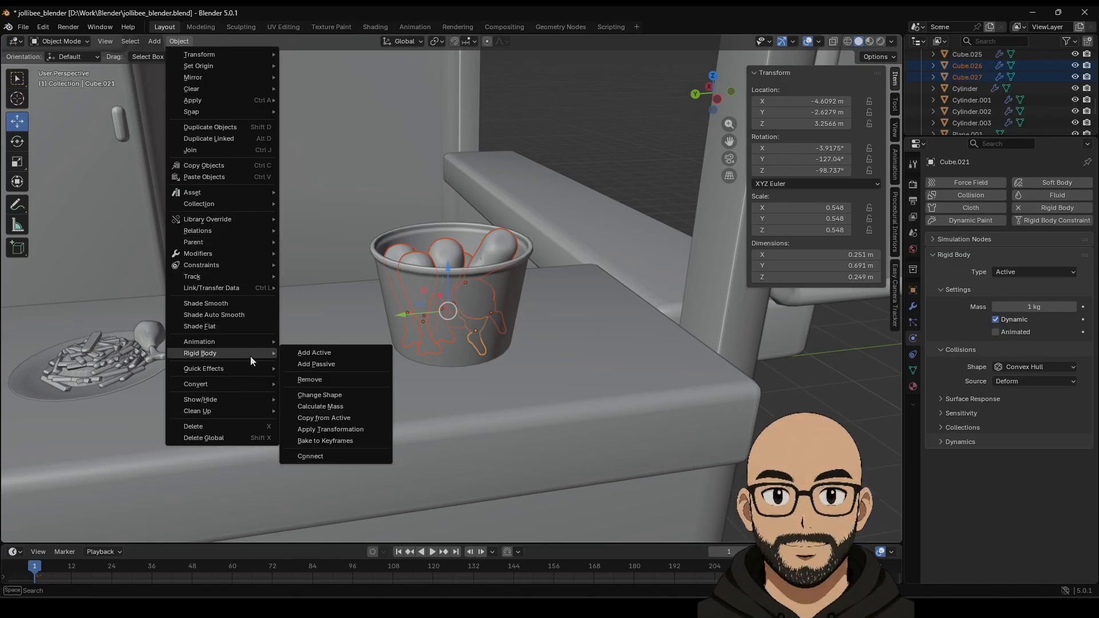
left_click(331, 379)
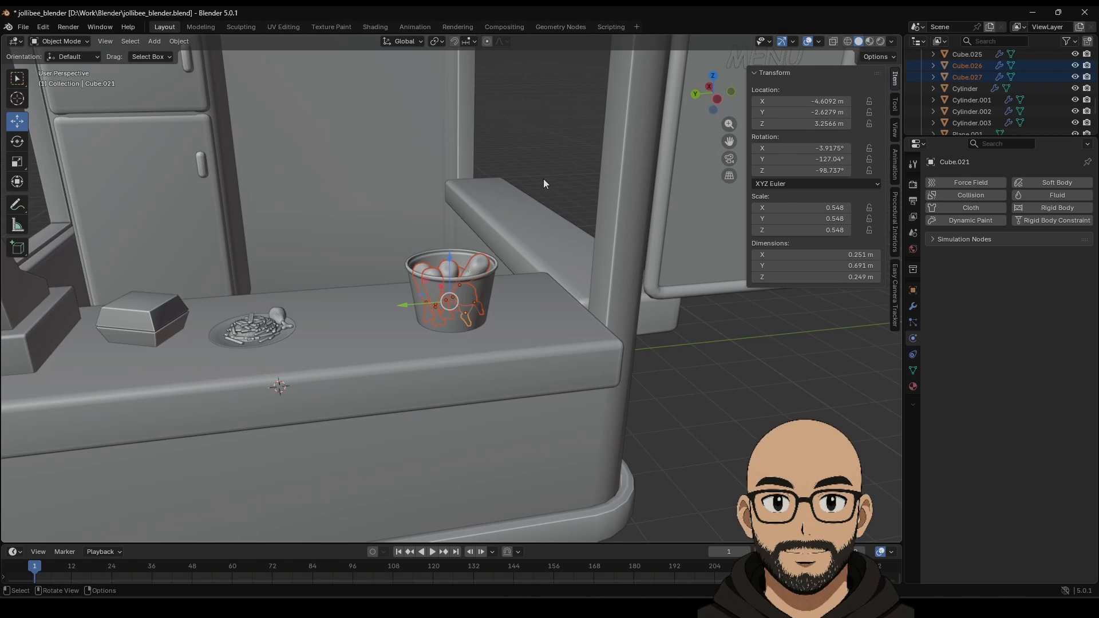
left_click(508, 286)
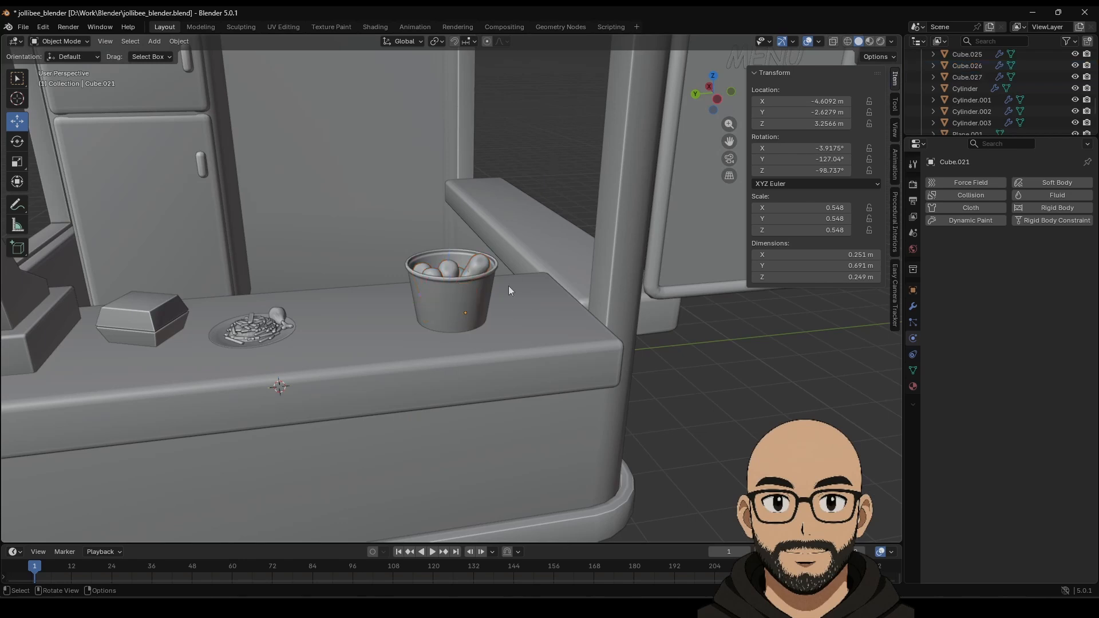
Duplicate the drumstick Cube.027 in the bucket and raise the copy about 0.38 m along Z.
left_click(461, 259)
middle_click_drag(461, 258, 472, 280)
left_click(475, 275)
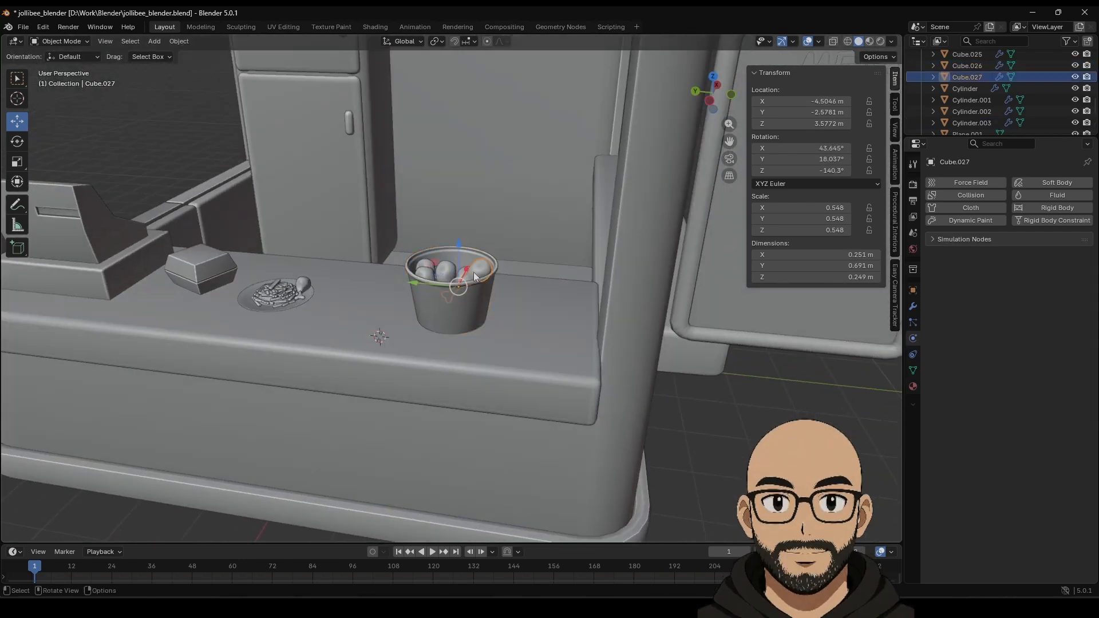
key("shift+d")
right_click(461, 295)
left_click_drag(458, 268, 458, 238)
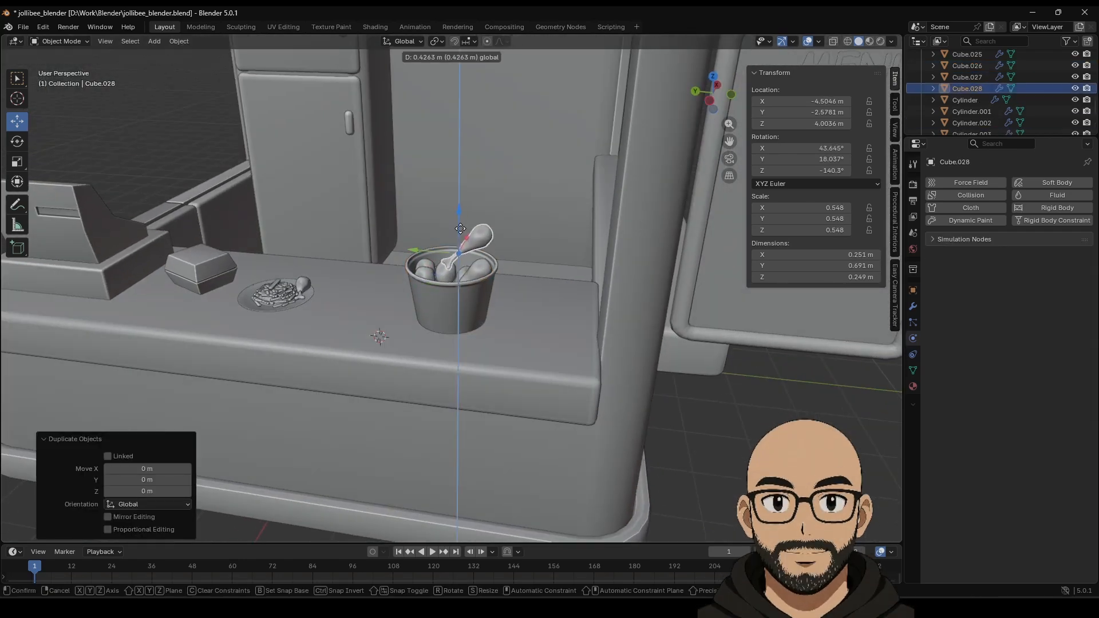
Rotate the duplicated drumstick about 97° around the global Y axis and about 69° around Z.
left_click(21, 146)
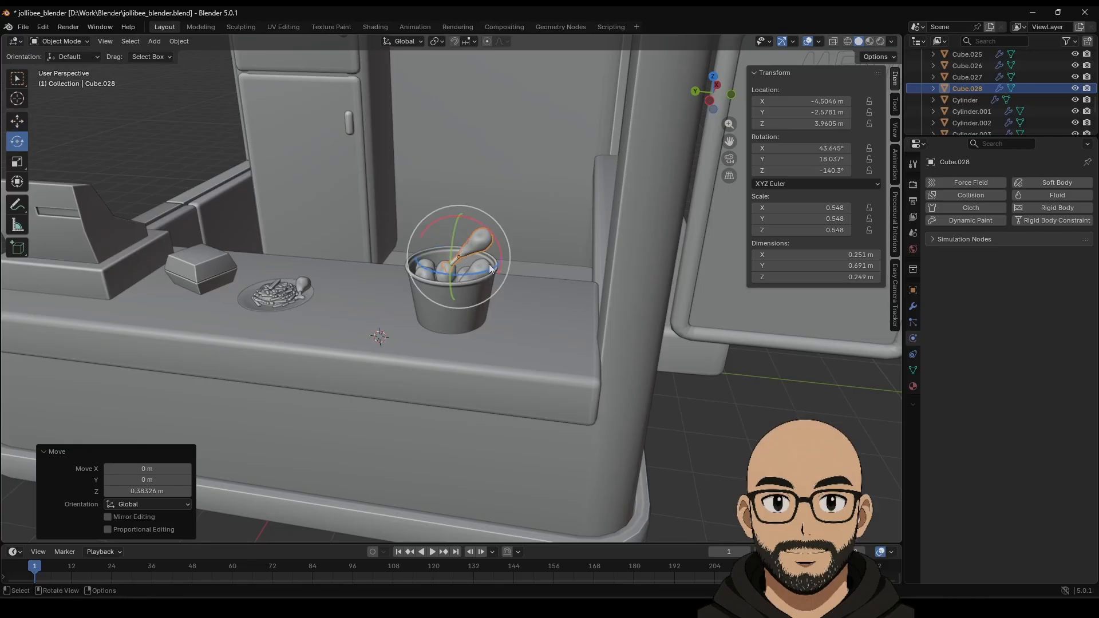
left_click_drag(455, 269, 457, 233)
middle_click_drag(479, 258, 482, 281)
scroll(485, 245, "up", 4)
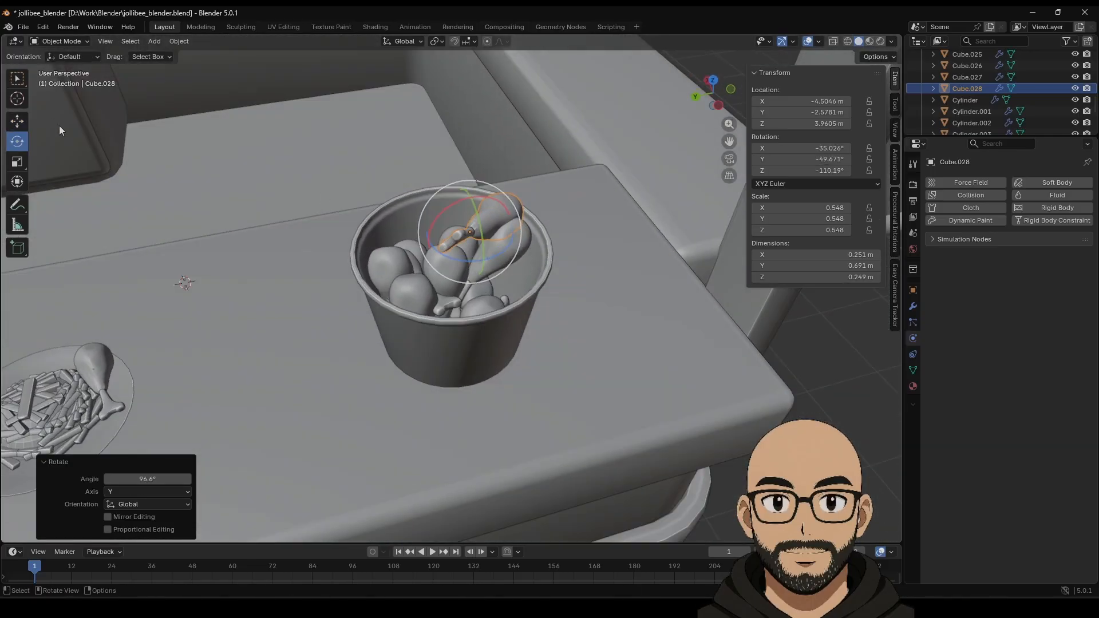
left_click_drag(472, 268, 502, 252)
middle_click_drag(502, 252, 440, 252)
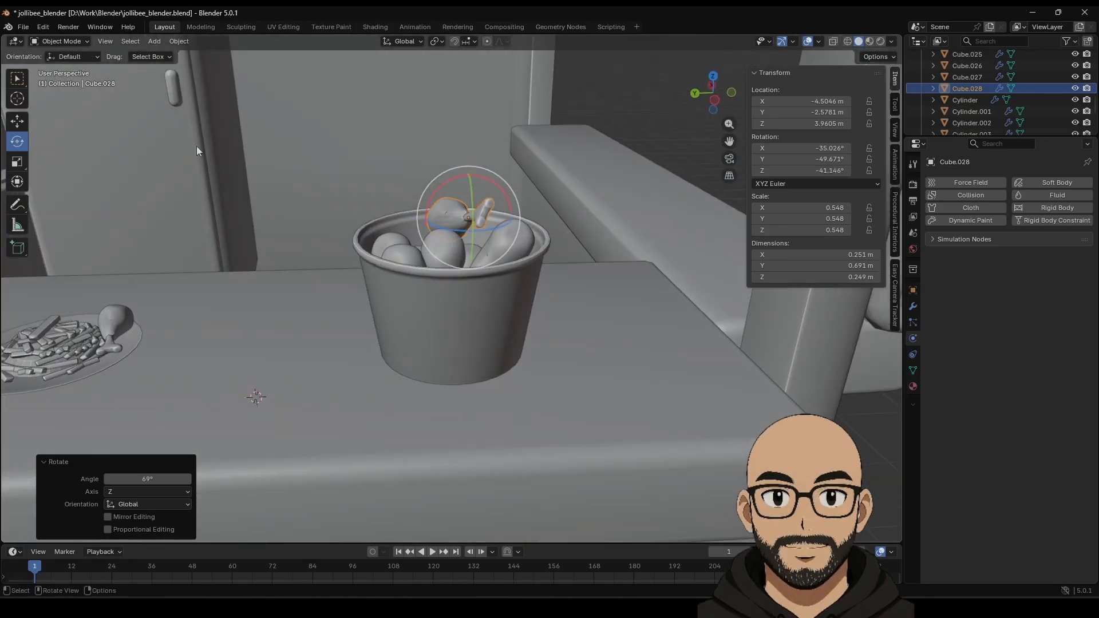
Move the duplicated drumstick down onto the middle of the pile inside the bucket and deselect it.
left_click(21, 124)
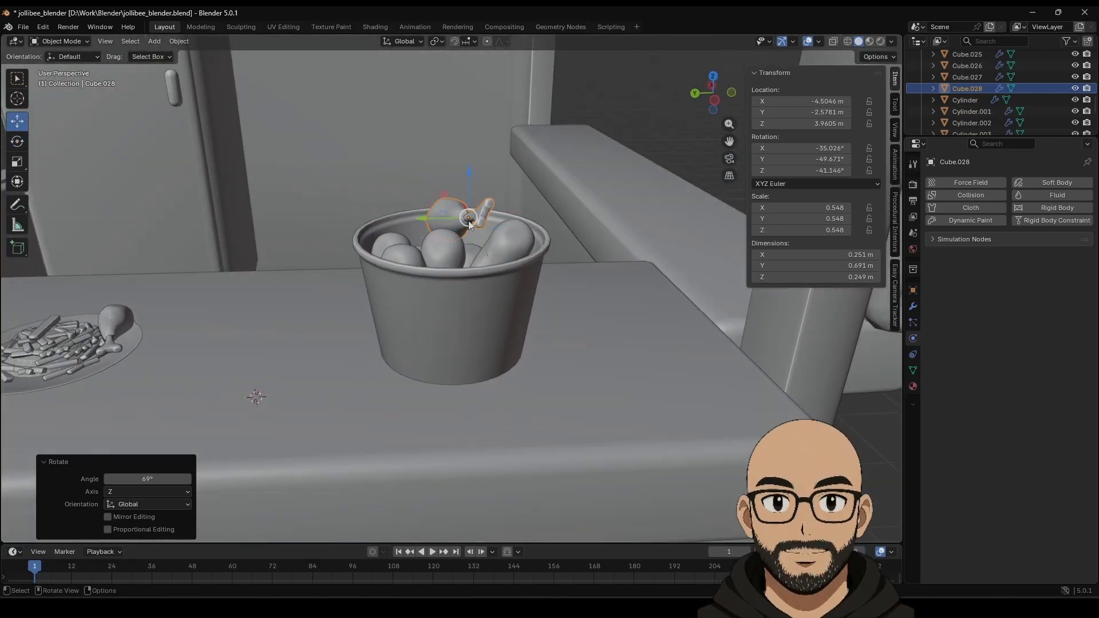
left_click_drag(468, 223, 487, 234)
middle_click_drag(667, 177, 692, 205)
scroll(643, 170, "down", 4)
left_click(674, 377)
scroll(603, 379, "down", 6)
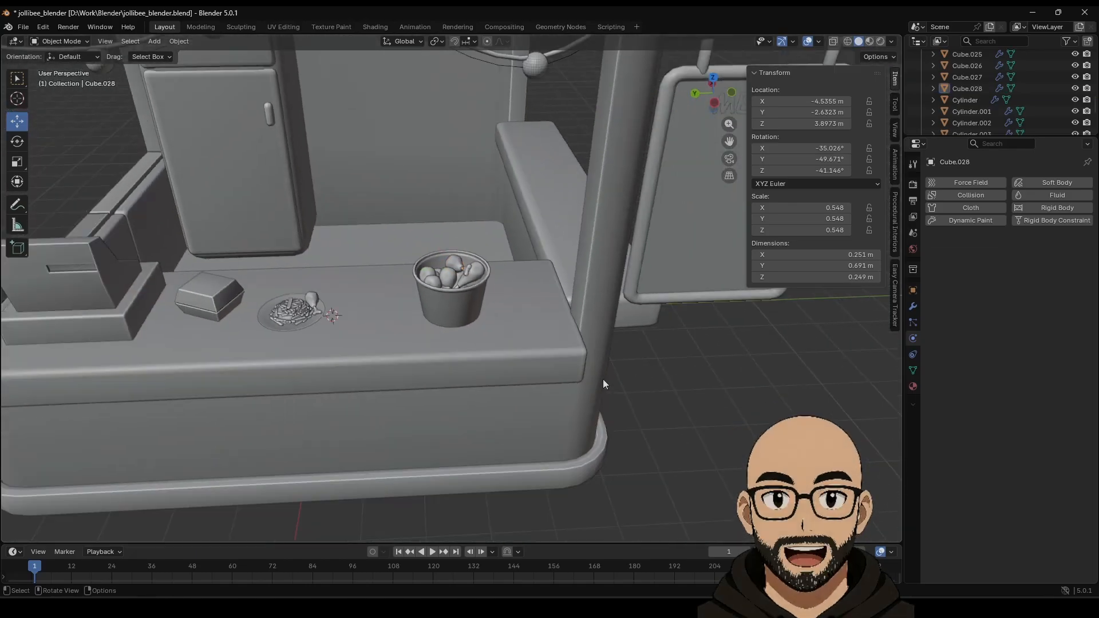
Annotate the stall's upper front panel with the handwritten name Jollibee and a smiling bee mascot face with antennae.
middle_click_drag(526, 356, 485, 255)
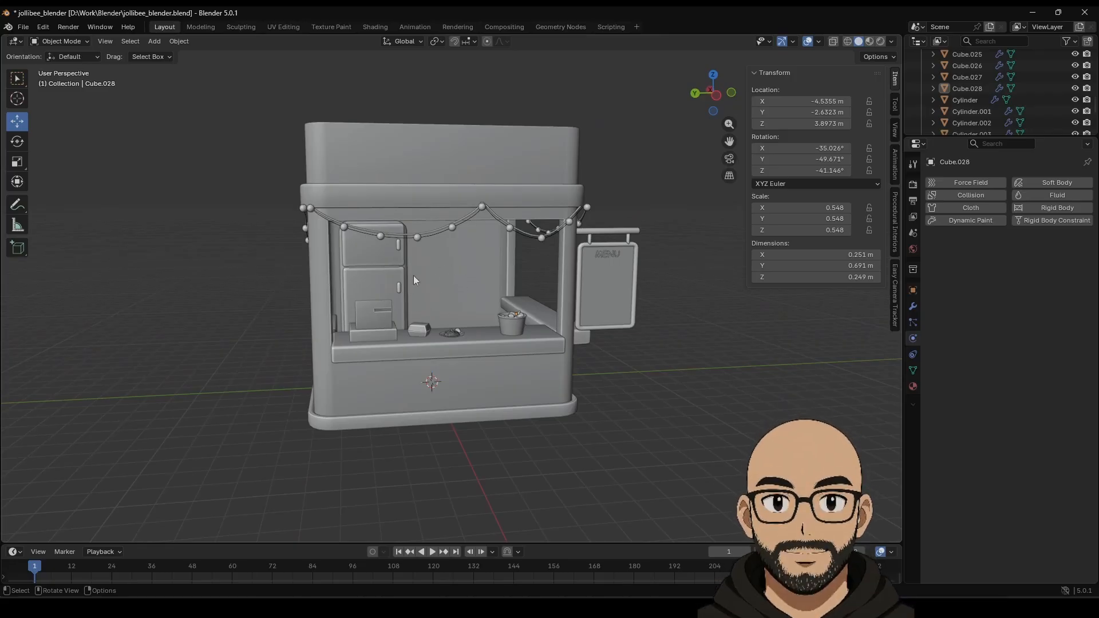
middle_click_drag(471, 294, 572, 401)
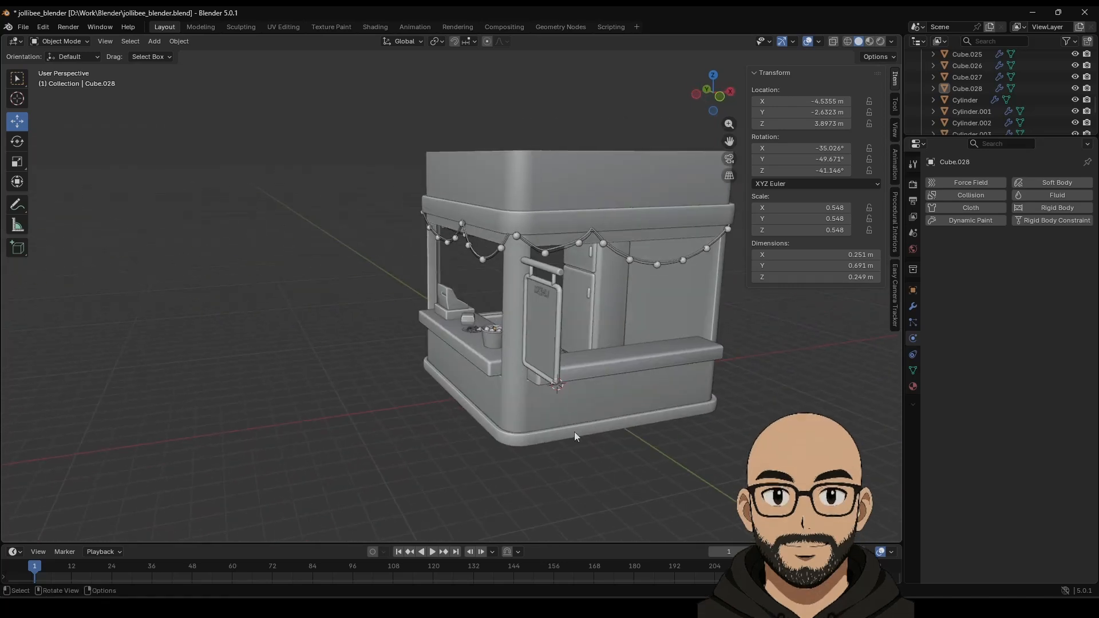
middle_click_drag(357, 300, 466, 297)
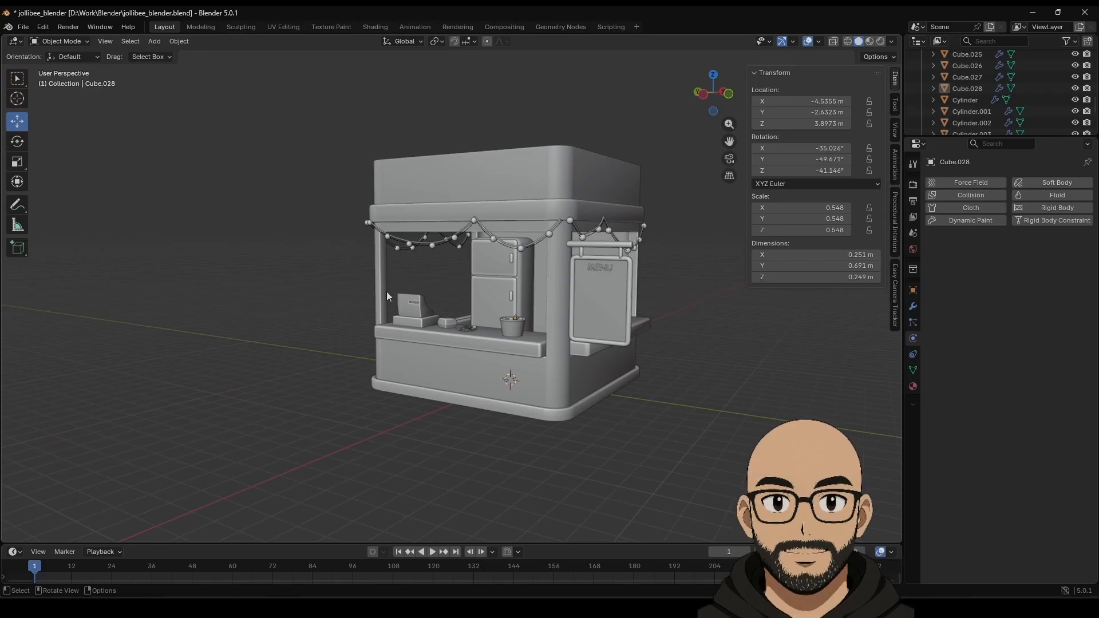
middle_click_drag(387, 296, 448, 276)
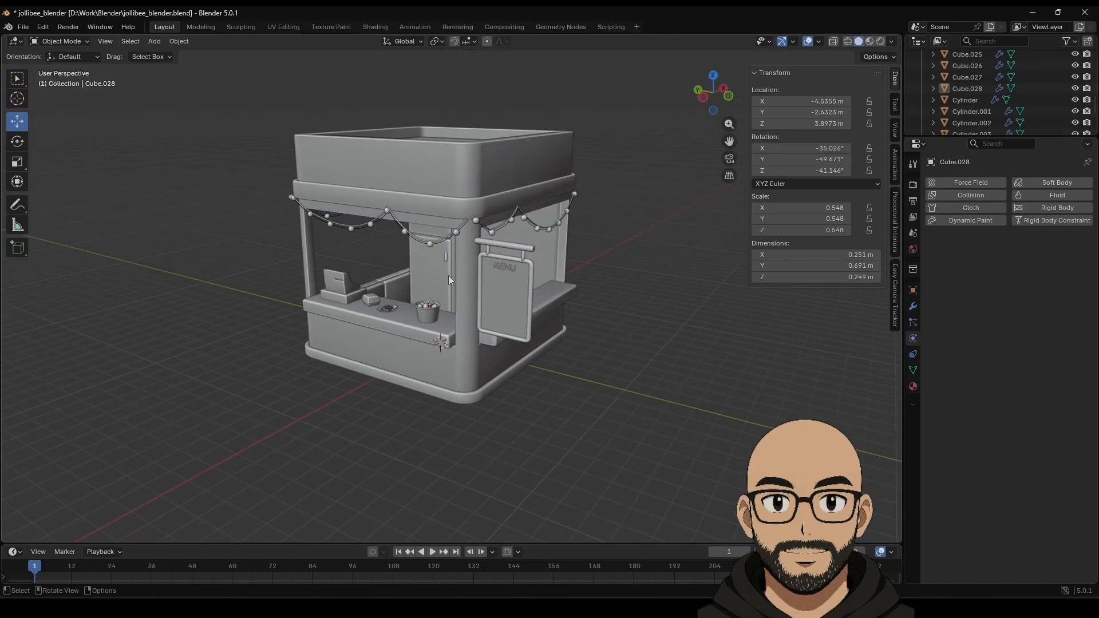
left_click(17, 204)
mouse_move(329, 159)
left_mouse_down()
mouse_move(331, 171)
mouse_move(318, 170)
mouse_move(356, 173)
left_mouse_up()
mouse_move(358, 167)
left_mouse_down()
mouse_move(361, 181)
mouse_move(409, 184)
left_mouse_up()
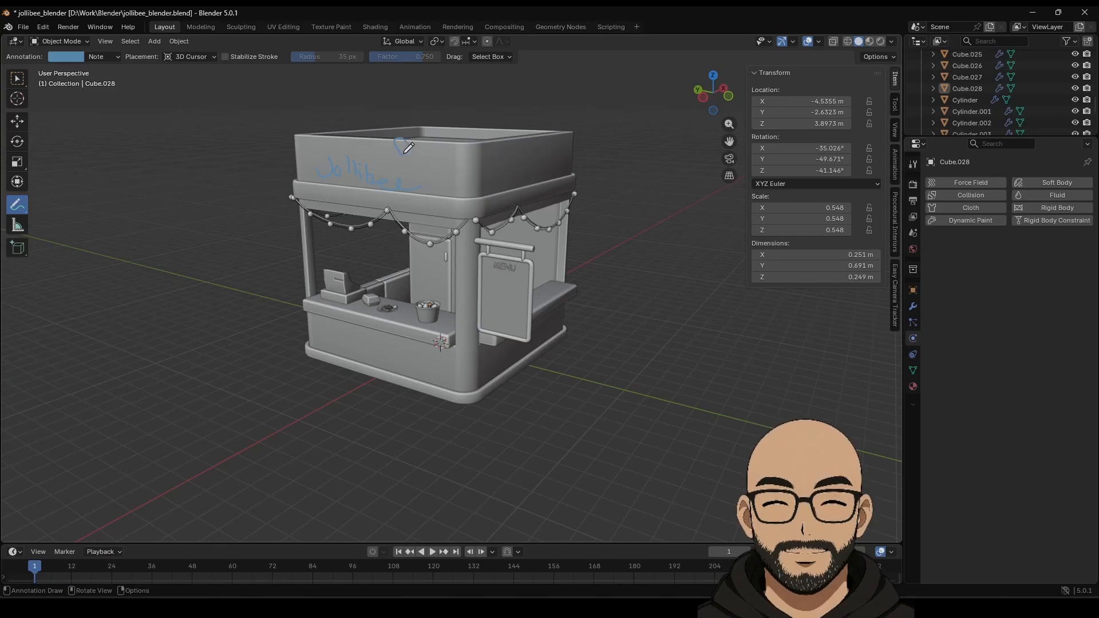
mouse_move(404, 152)
left_mouse_down()
mouse_move(421, 134)
mouse_move(422, 171)
mouse_move(441, 165)
mouse_move(424, 169)
mouse_move(394, 130)
mouse_move(457, 125)
mouse_move(415, 174)
mouse_move(395, 107)
mouse_move(436, 106)
mouse_move(398, 106)
left_mouse_up()
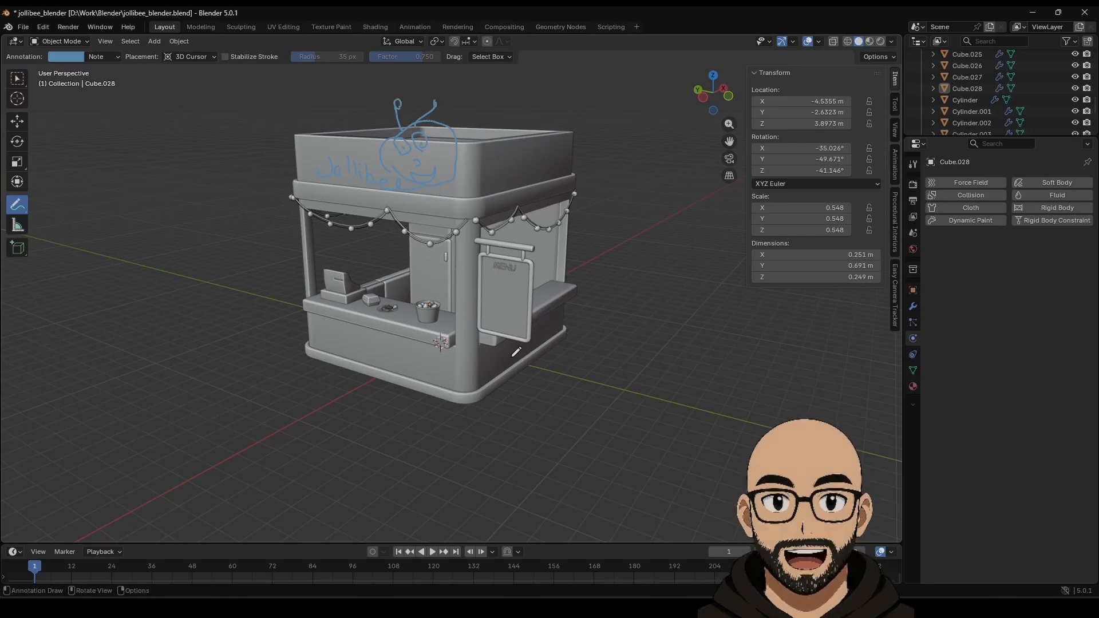
Sketch an annotation of a long bench with legs on the ground along the stall's menu-sign side.
mouse_move(493, 361)
left_mouse_down()
mouse_move(524, 360)
mouse_move(531, 399)
mouse_move(565, 327)
mouse_move(591, 317)
left_mouse_up()
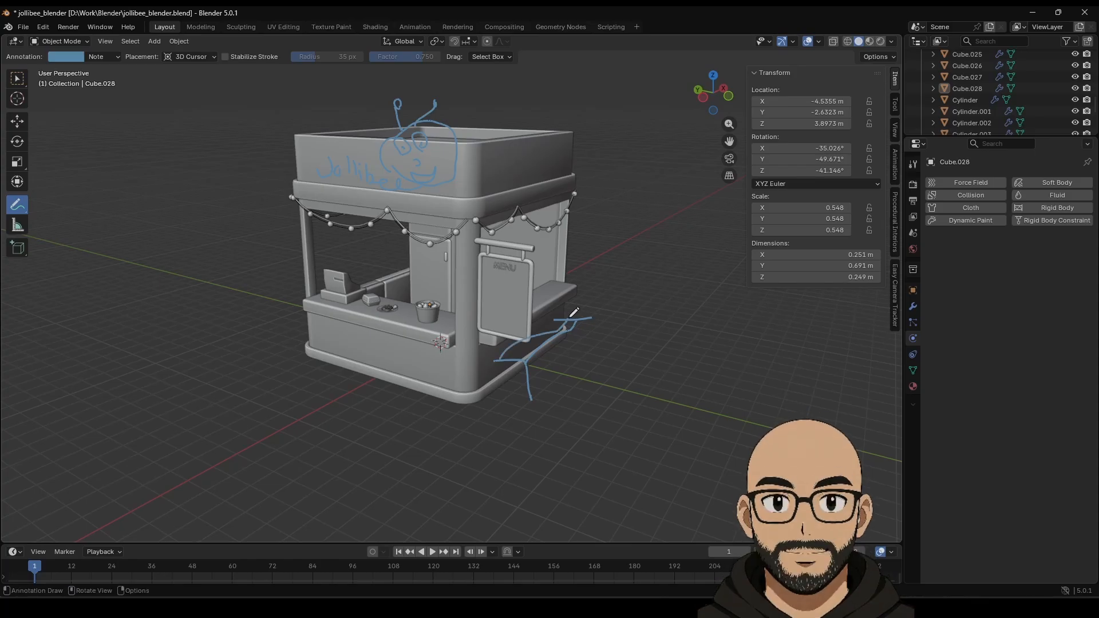
left_click_drag(575, 327, 580, 343)
mouse_move(502, 365)
left_mouse_down()
mouse_move(503, 386)
mouse_move(567, 318)
mouse_move(529, 337)
mouse_move(563, 312)
left_mouse_up()
Sketch annotations of pots at the stall's near corner, far side corner and opposite front corner, with plants in the latter two.
left_click_drag(503, 372, 508, 408)
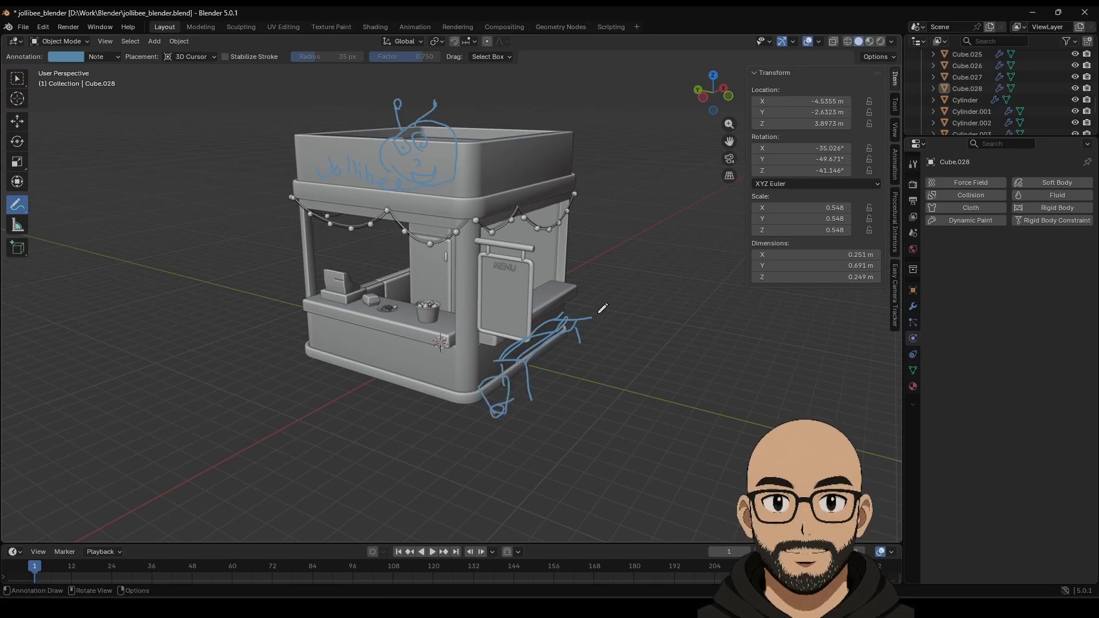
mouse_move(579, 314)
left_mouse_down()
mouse_move(598, 286)
mouse_move(609, 306)
left_mouse_up()
mouse_move(276, 339)
left_mouse_down()
mouse_move(296, 355)
mouse_move(287, 327)
mouse_move(305, 330)
left_mouse_up()
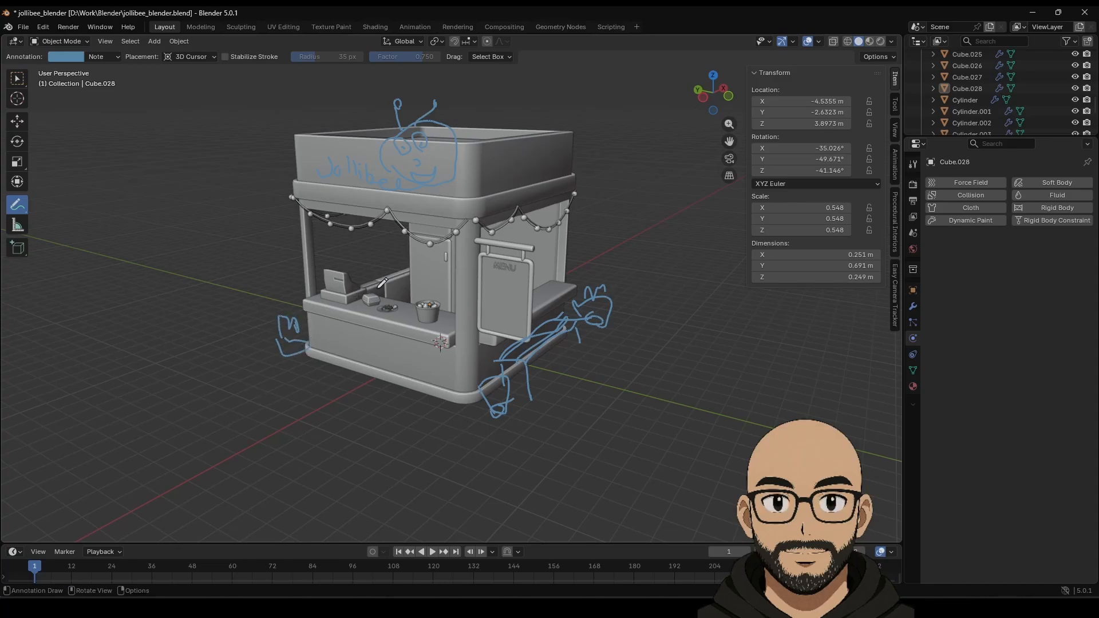
Annotate a rounded ground base around the stall, undoing the first outline and redrawing it with a second line for thickness.
mouse_move(416, 279)
left_mouse_down()
mouse_move(276, 360)
mouse_move(581, 277)
left_mouse_up()
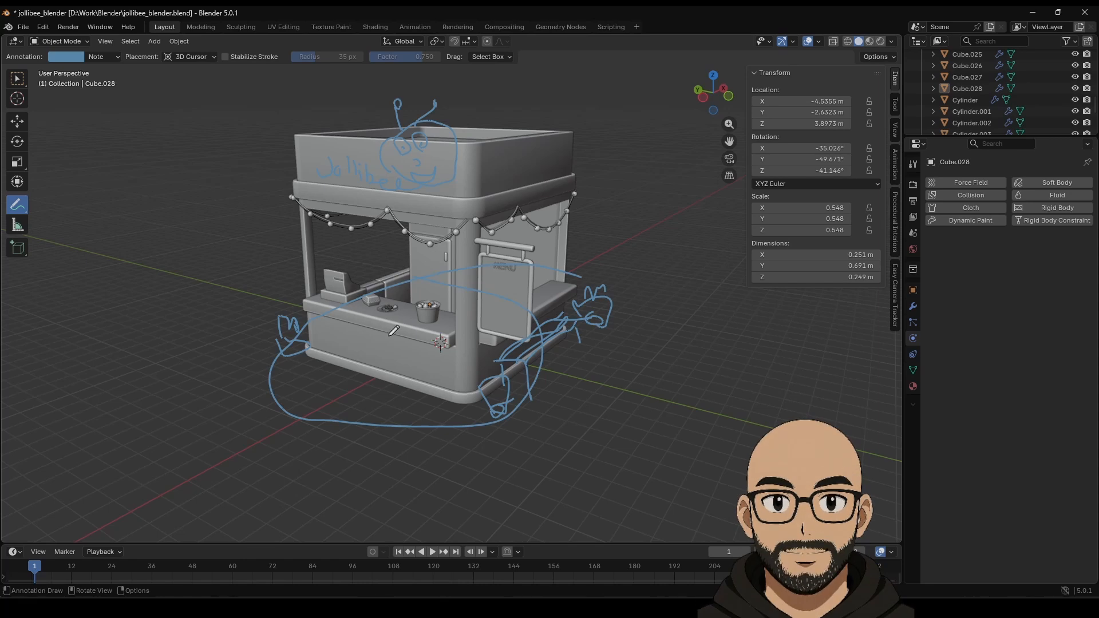
key("ctrl+z")
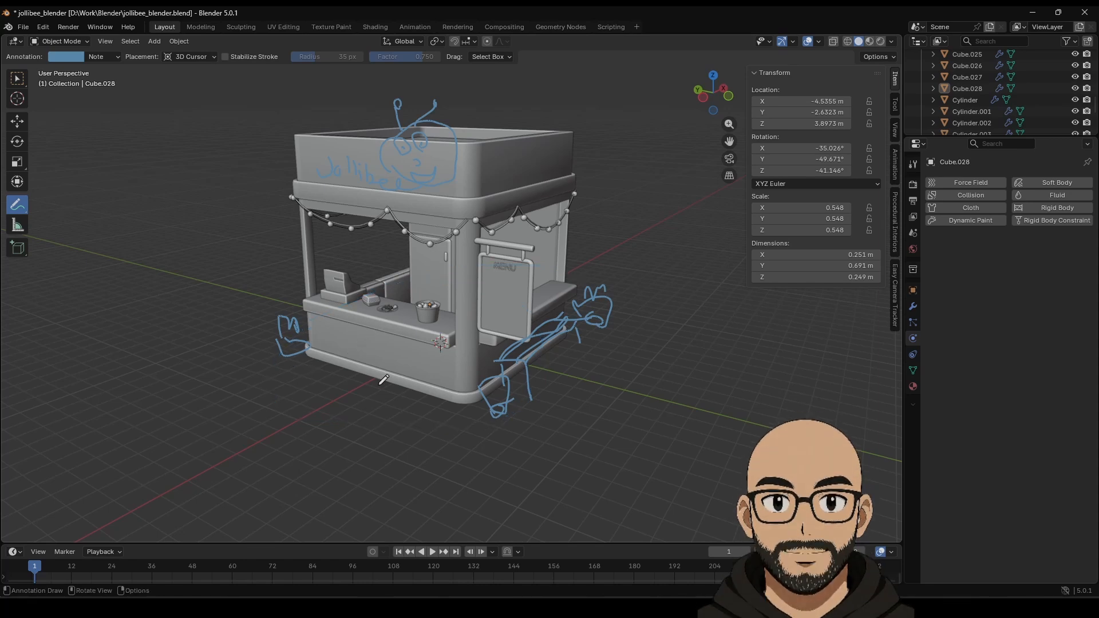
mouse_move(269, 372)
left_mouse_down()
mouse_move(316, 422)
mouse_move(507, 440)
mouse_move(607, 375)
mouse_move(613, 293)
mouse_move(568, 272)
mouse_move(267, 372)
mouse_move(272, 348)
mouse_move(312, 313)
left_mouse_up()
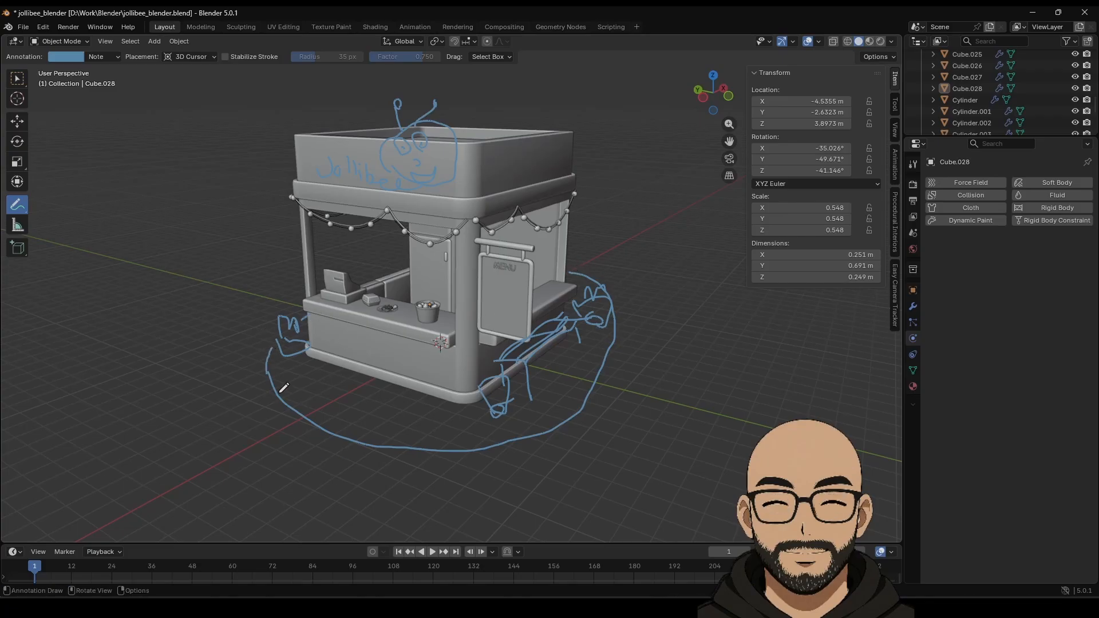
mouse_move(268, 373)
left_mouse_down()
mouse_move(273, 407)
mouse_move(414, 461)
mouse_move(569, 432)
left_mouse_up()
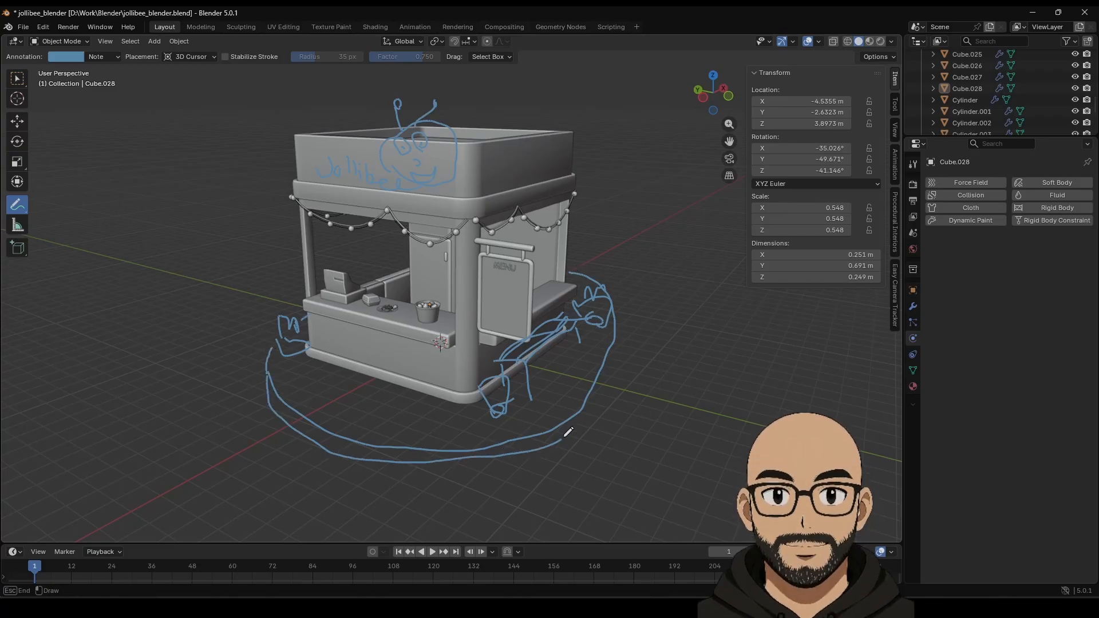
left_click_drag(604, 395, 612, 371)
left_click_drag(614, 312, 607, 390)
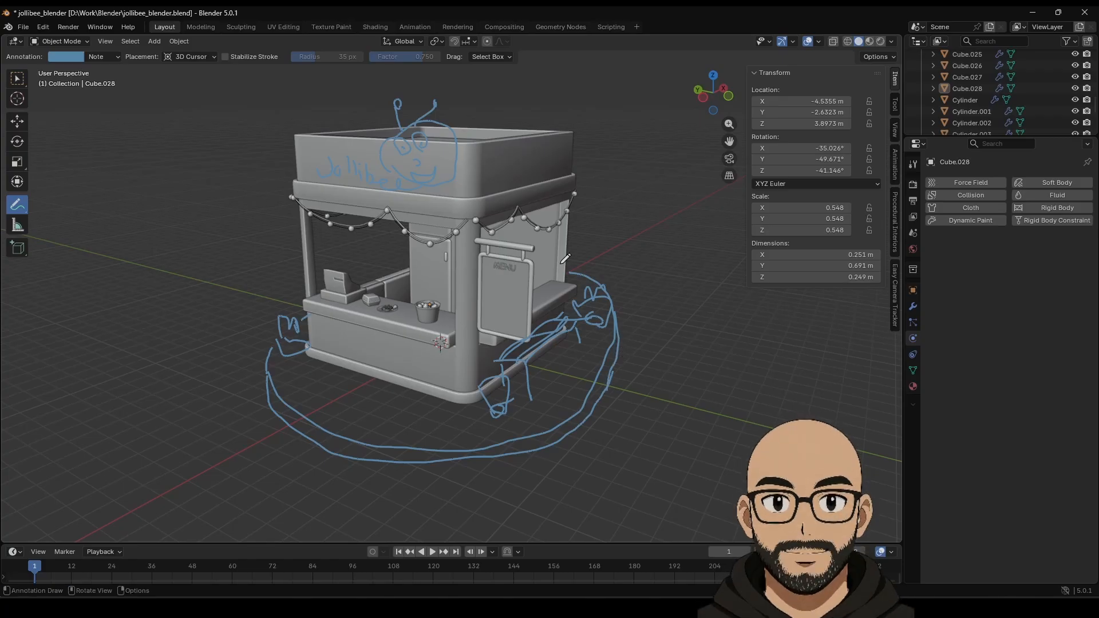
Sketch an arched annotation on the wall behind the menu sign and save the file.
left_click_drag(517, 229, 550, 226)
left_click_drag(546, 271, 532, 274)
left_click_drag(509, 236, 532, 271)
left_click(23, 27)
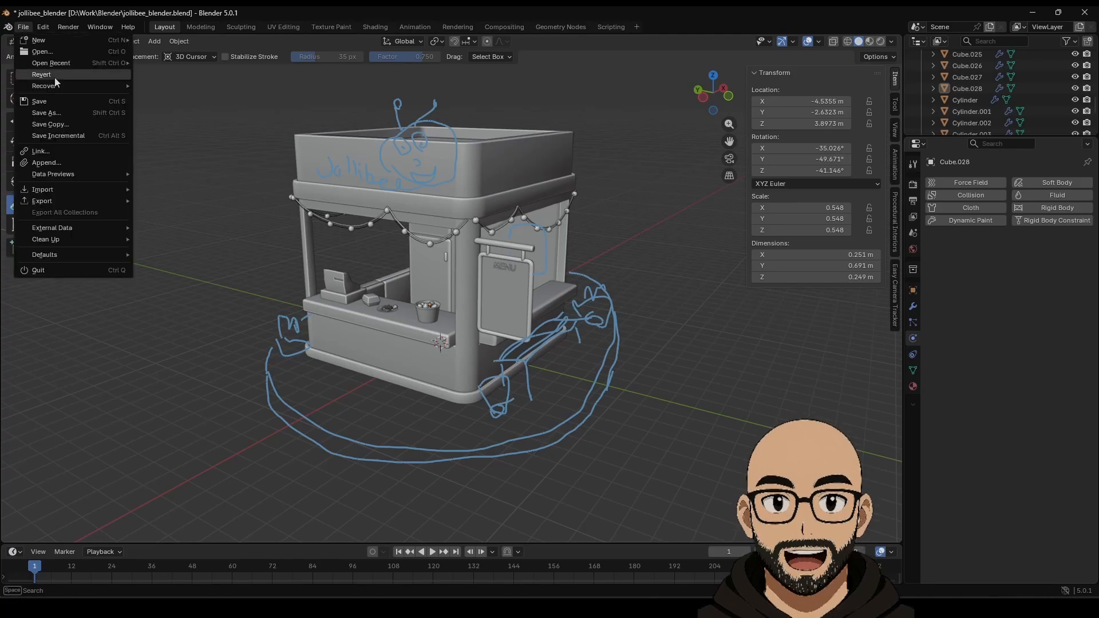
left_click(51, 101)
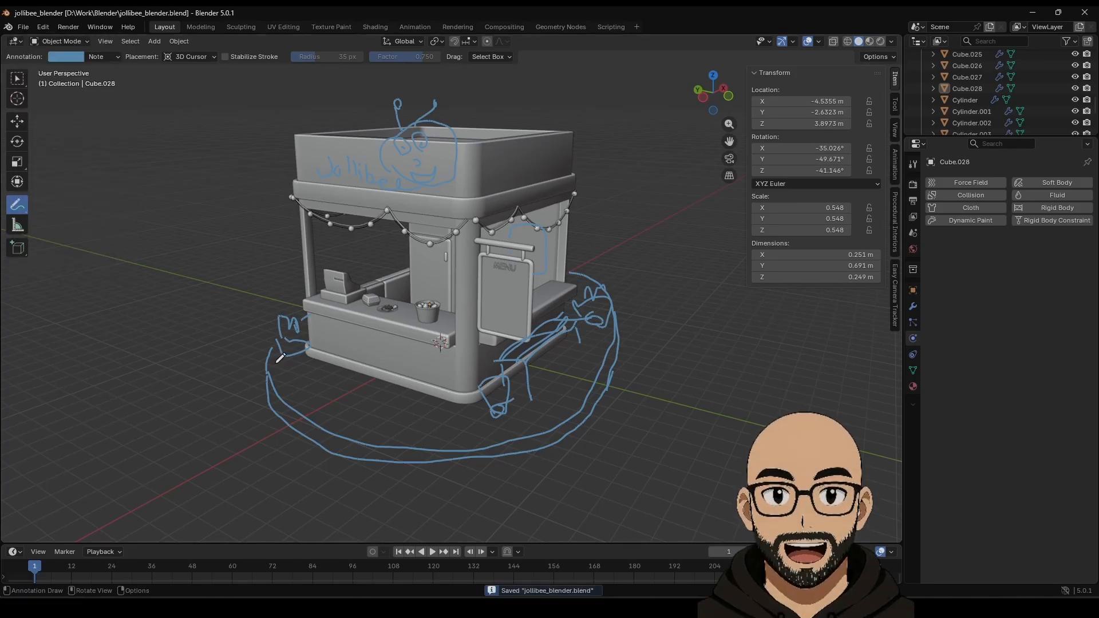